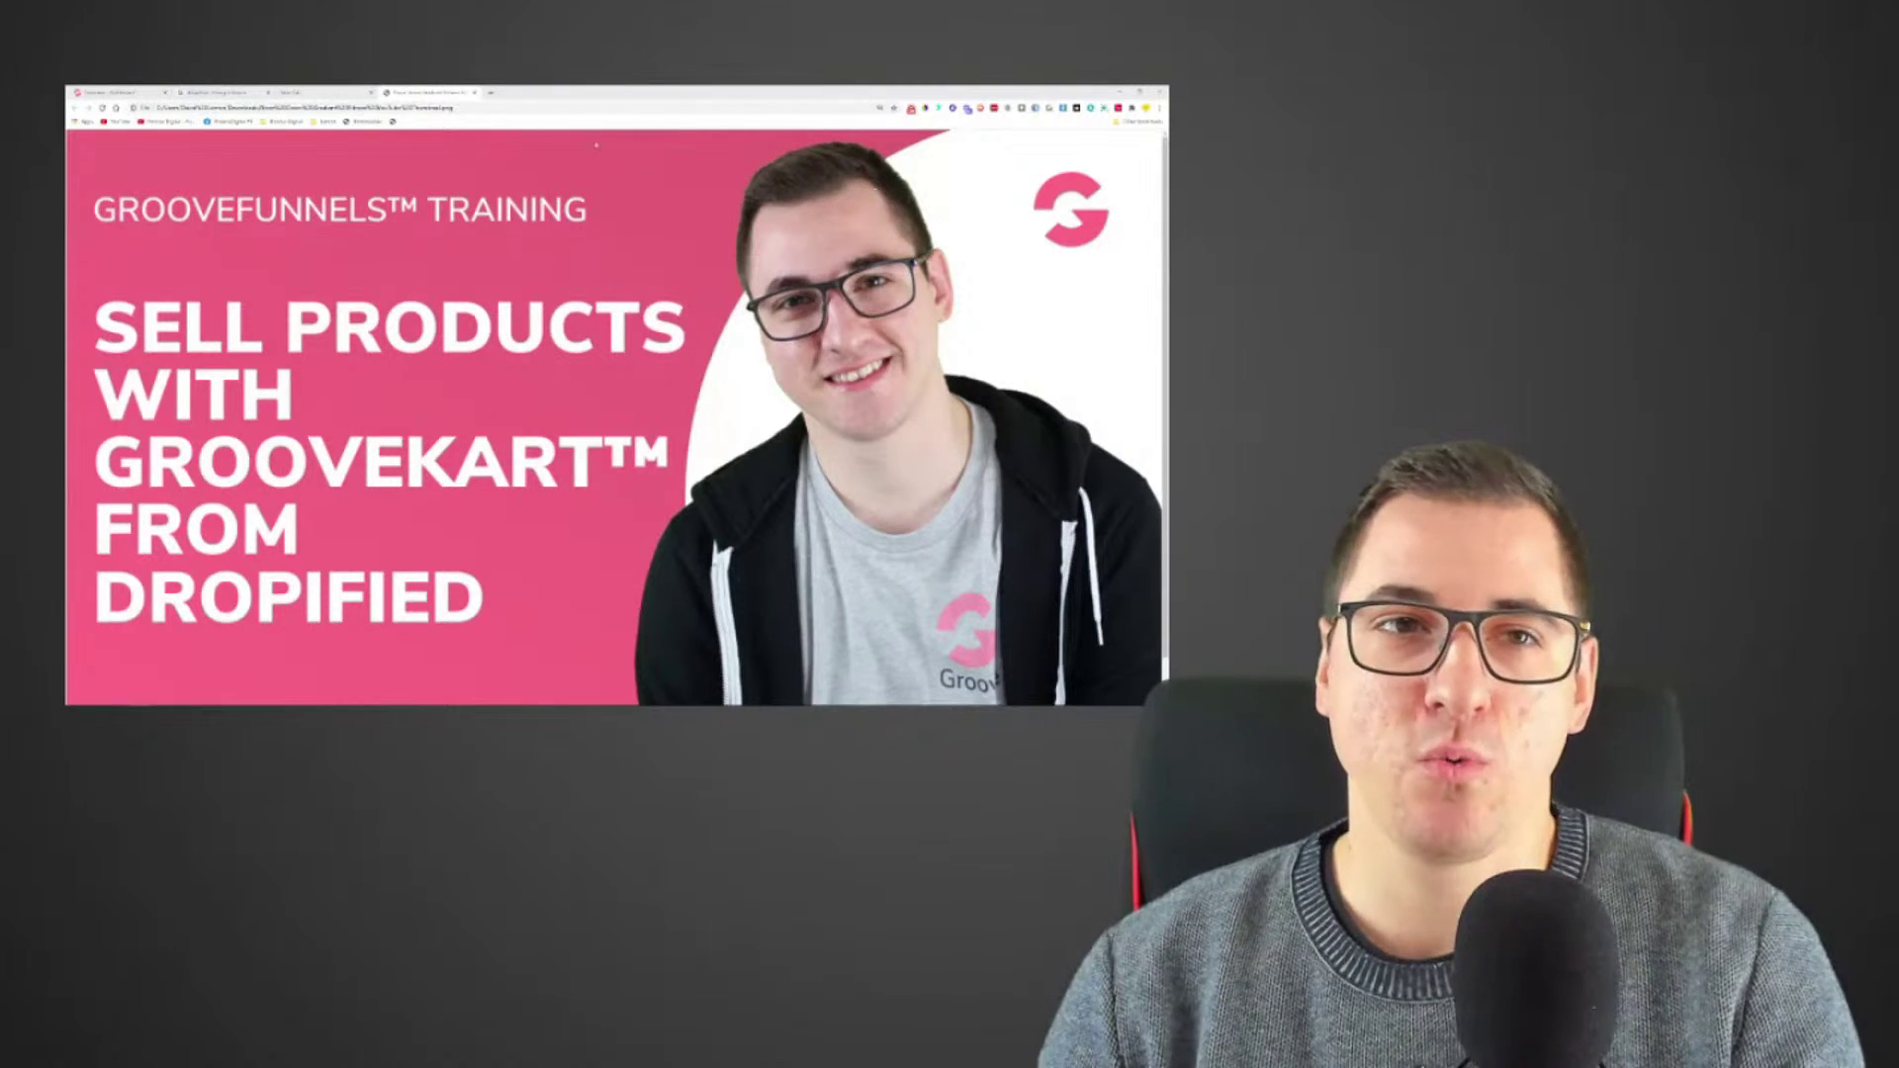
- Open the official Dropified dropshipping software website from the Google results for "dropified"
left_click(222, 91)
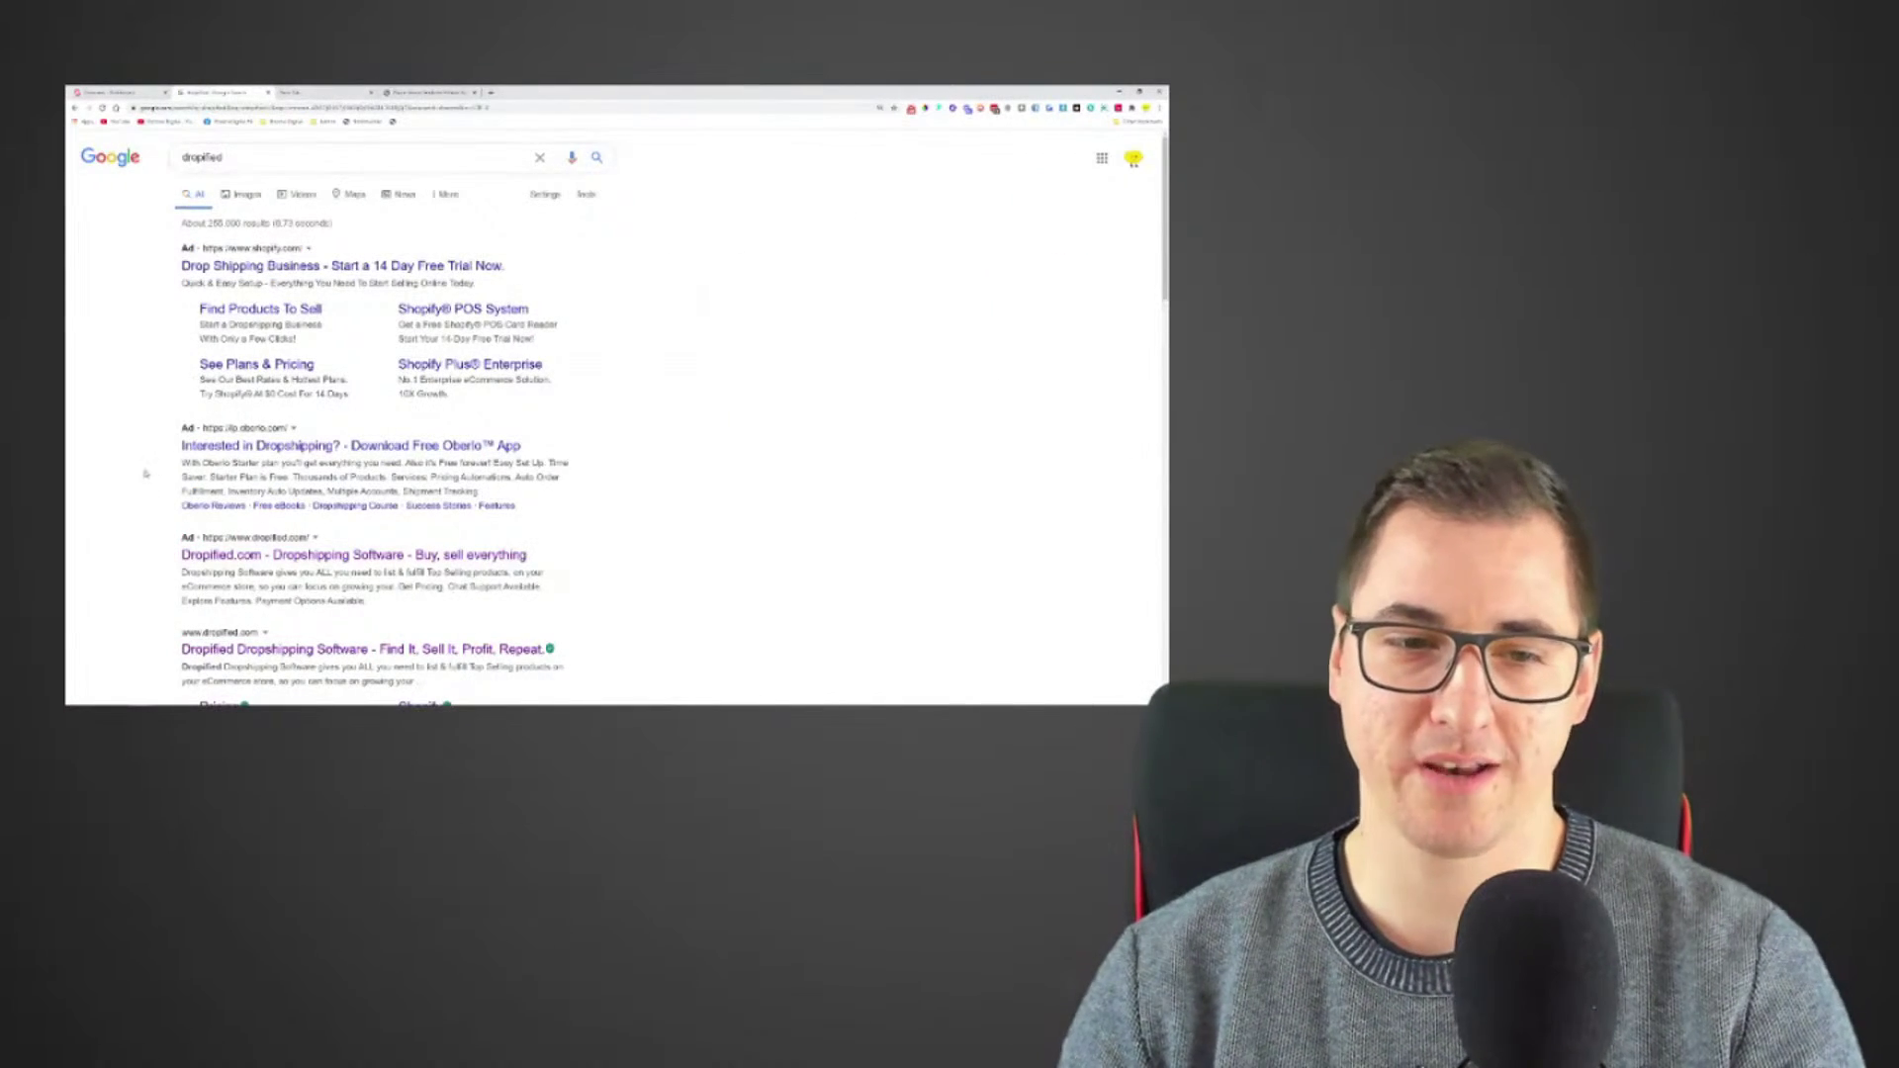
scroll(145, 475, "down", 2)
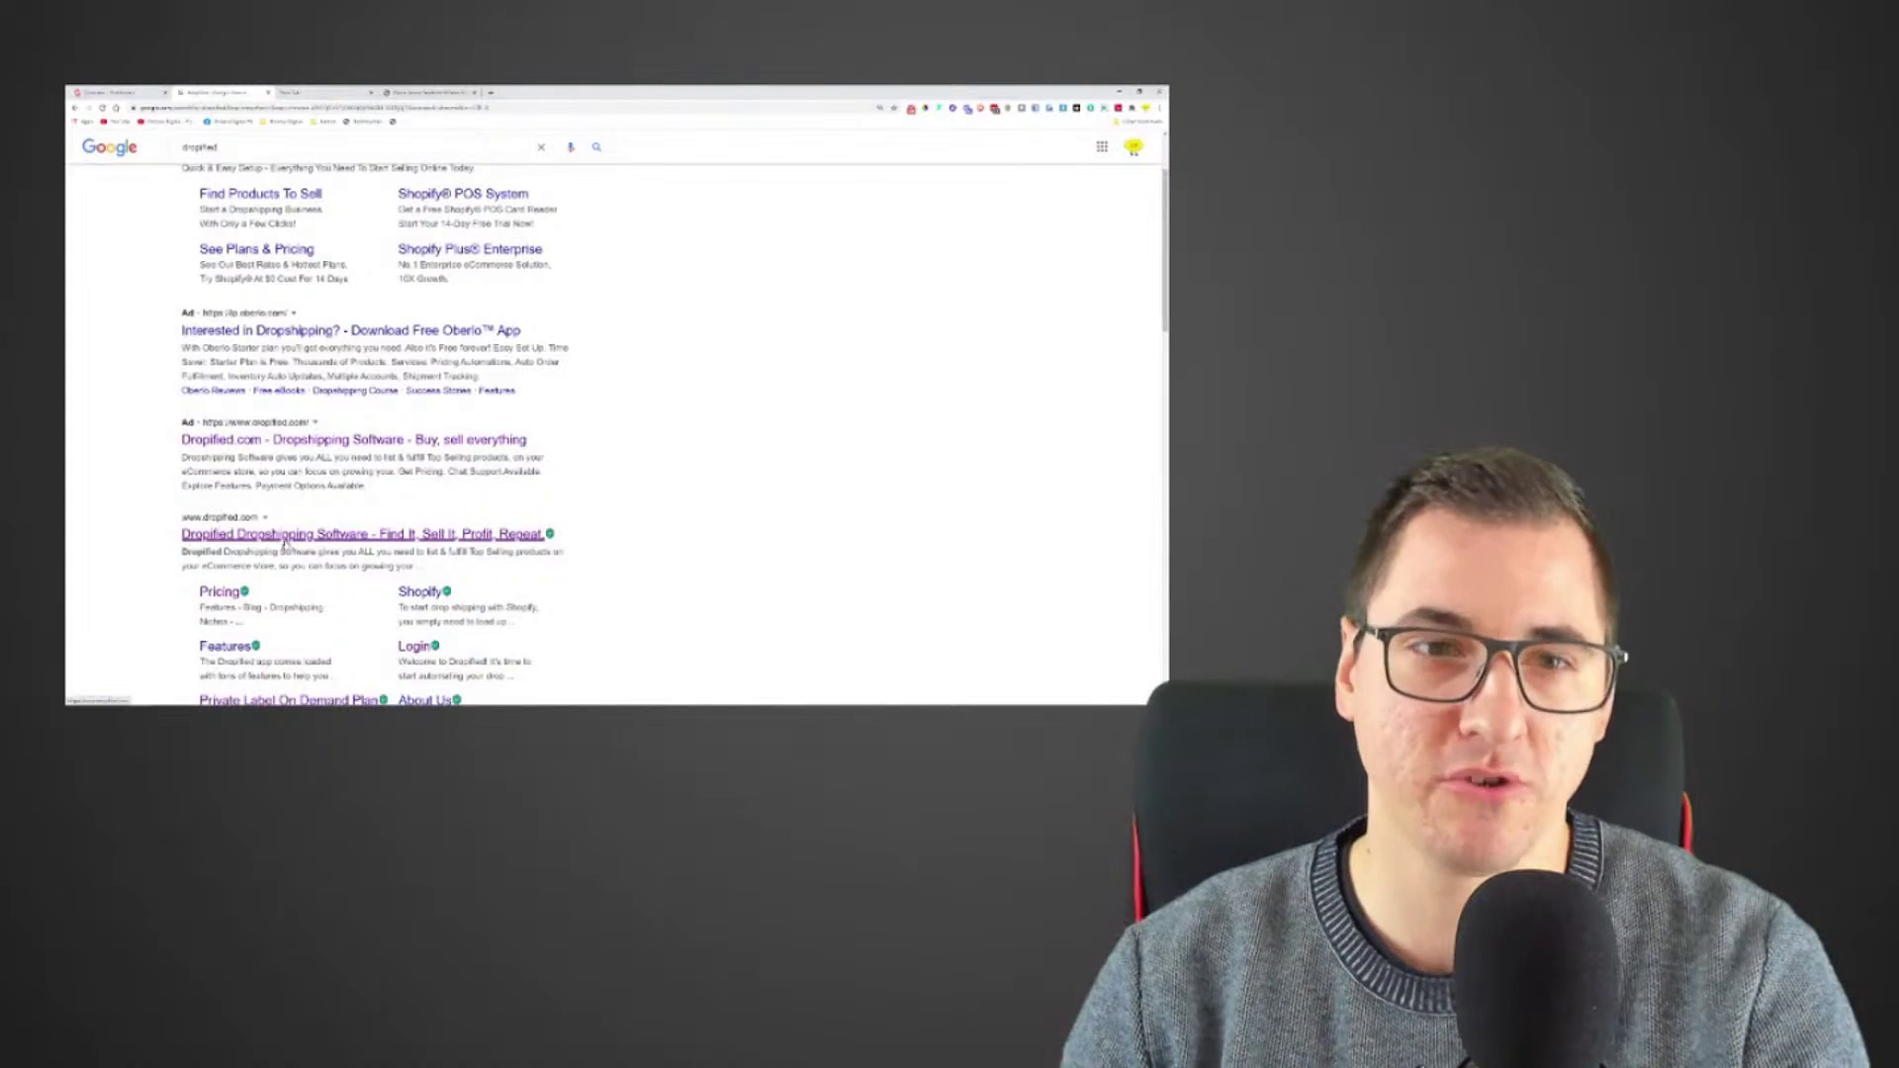
left_click(284, 535)
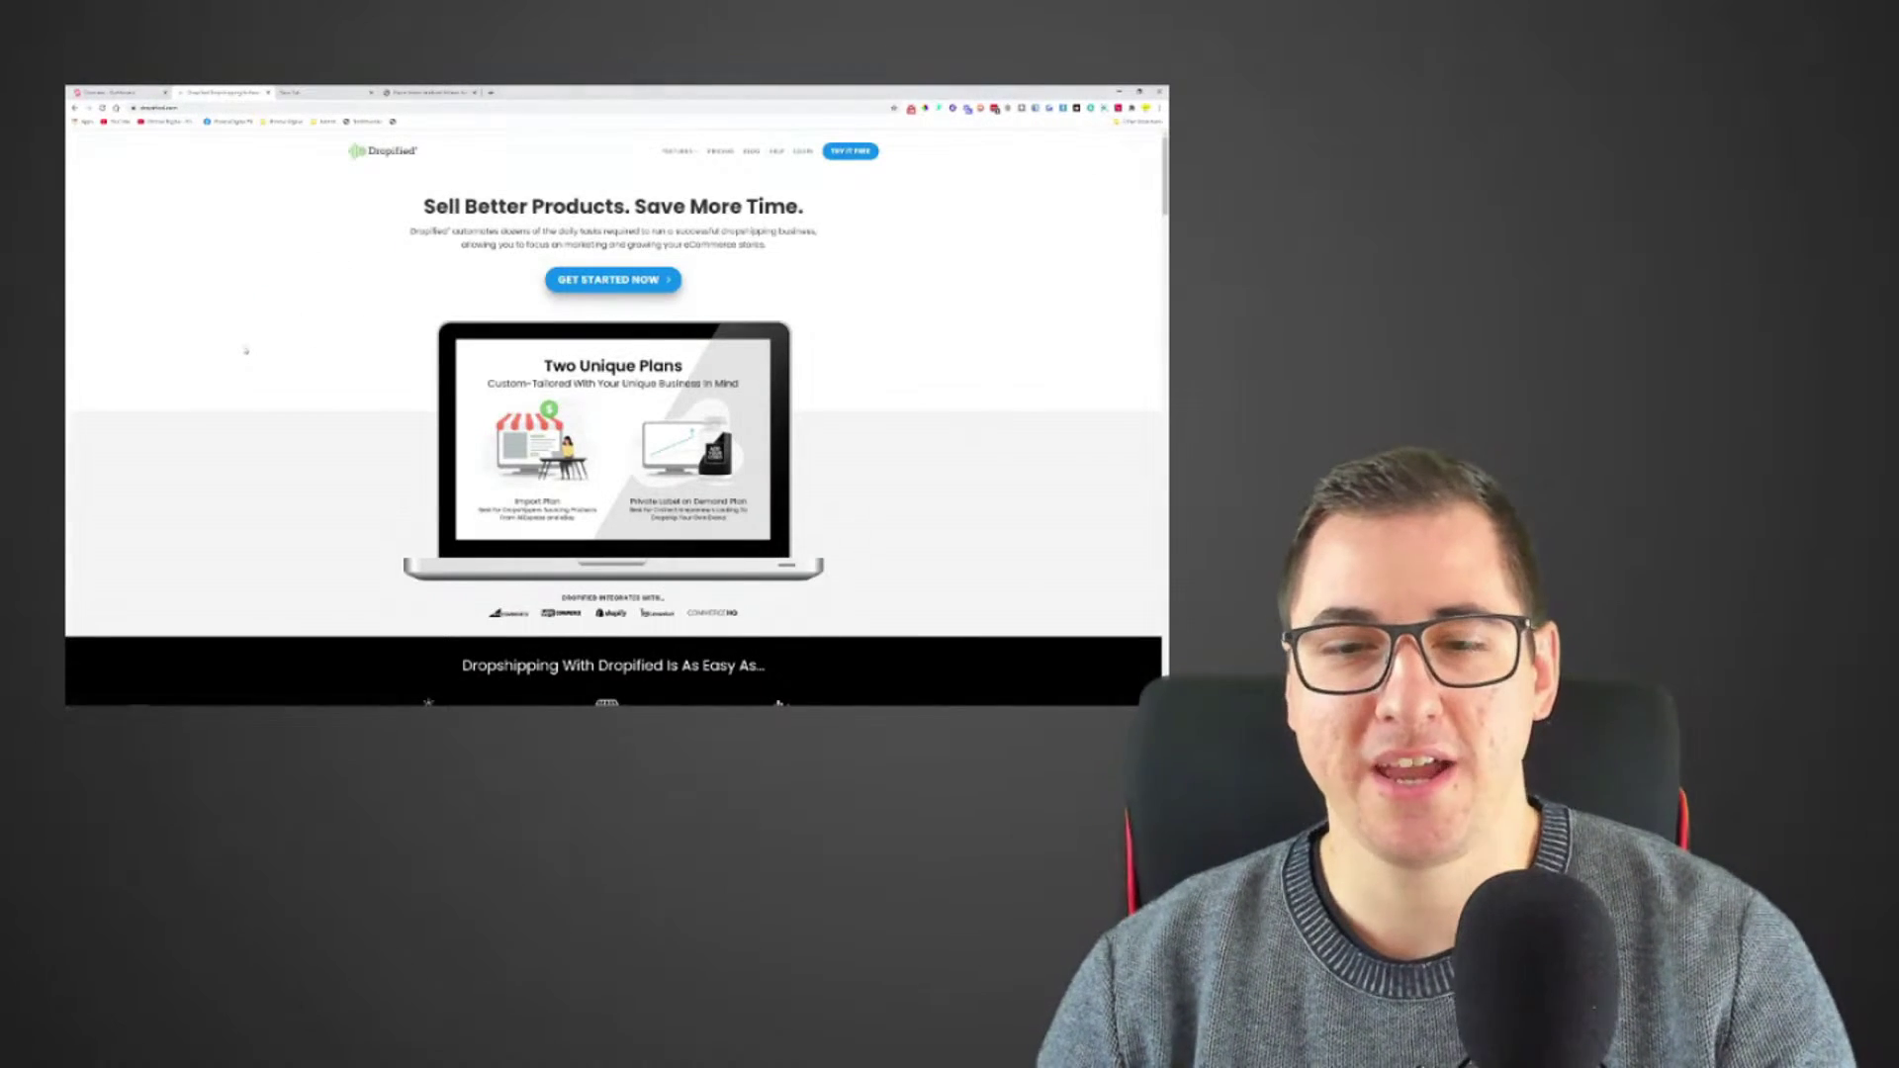
- Examine the Dropified homepage's plan overview and its main features for adding products and automatically placing orders
scroll(247, 352, "down", 3)
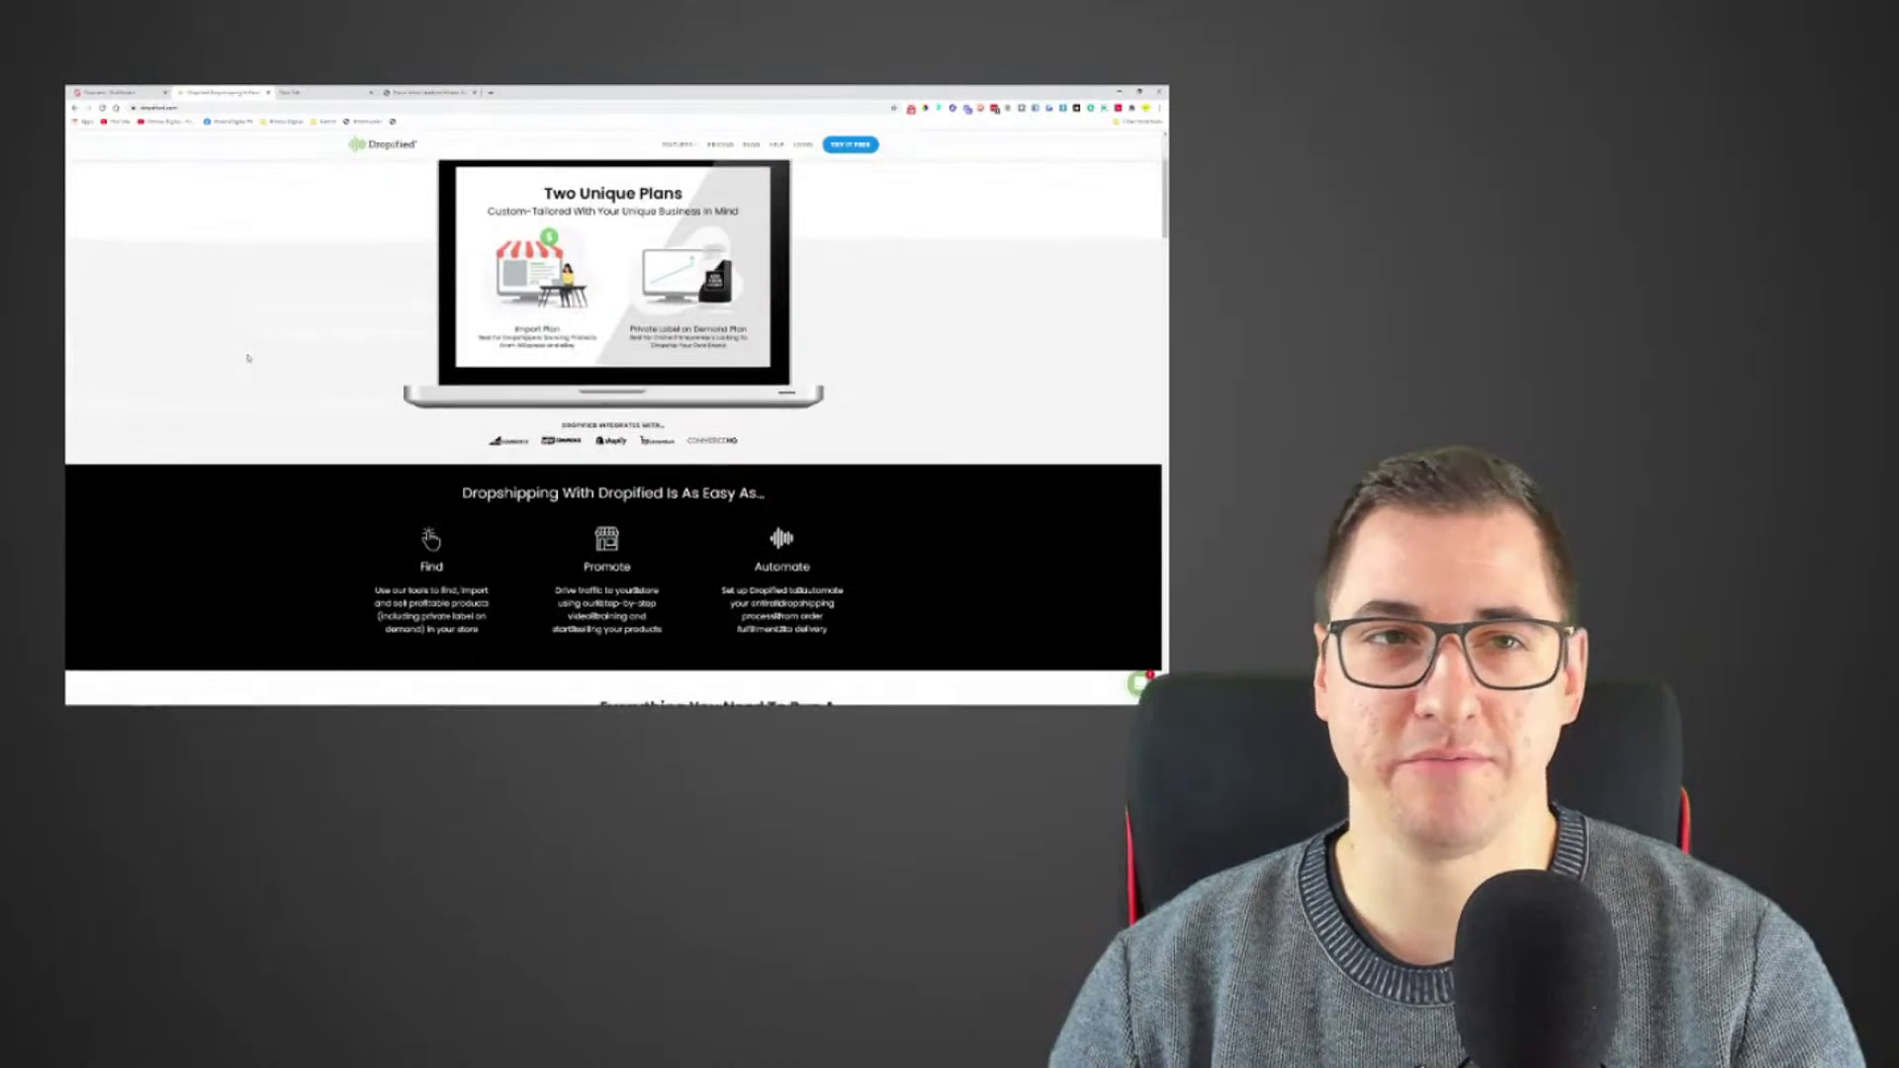
scroll(248, 358, "down", 7)
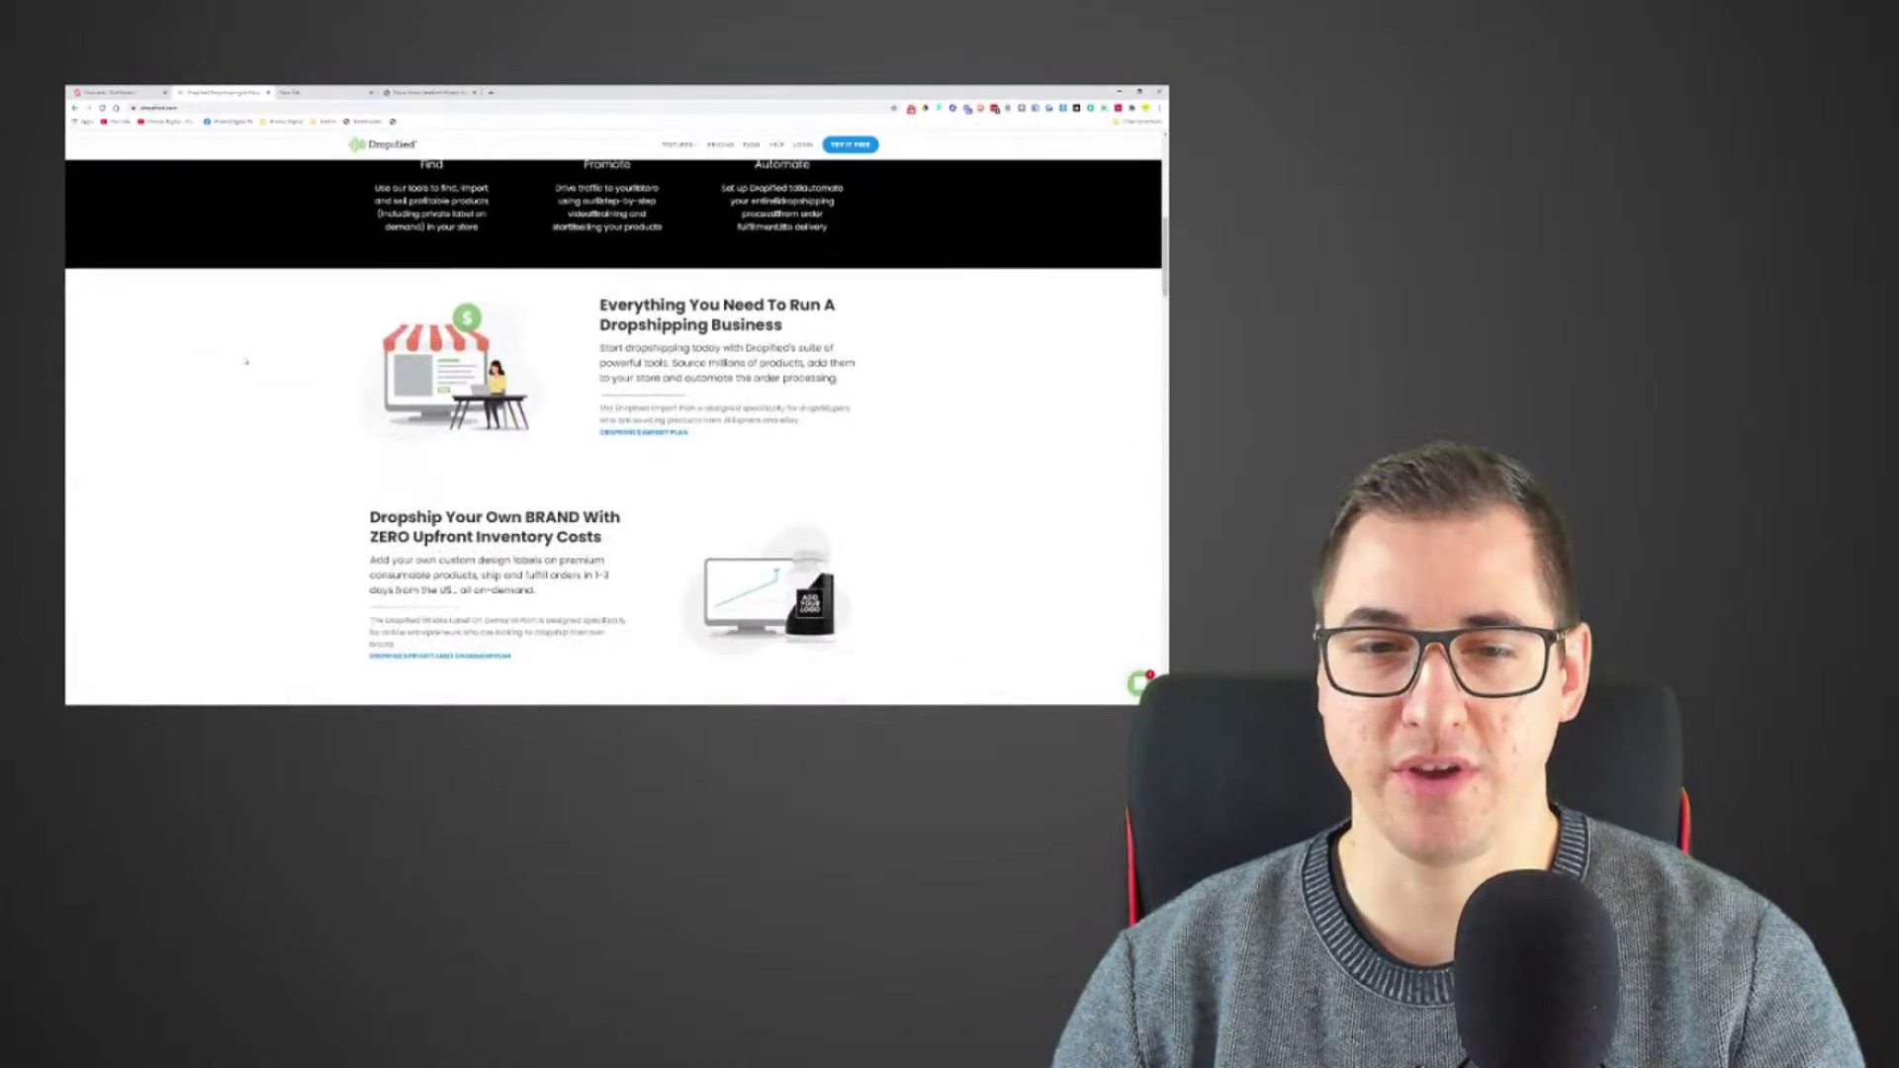
scroll(246, 362, "down", 8)
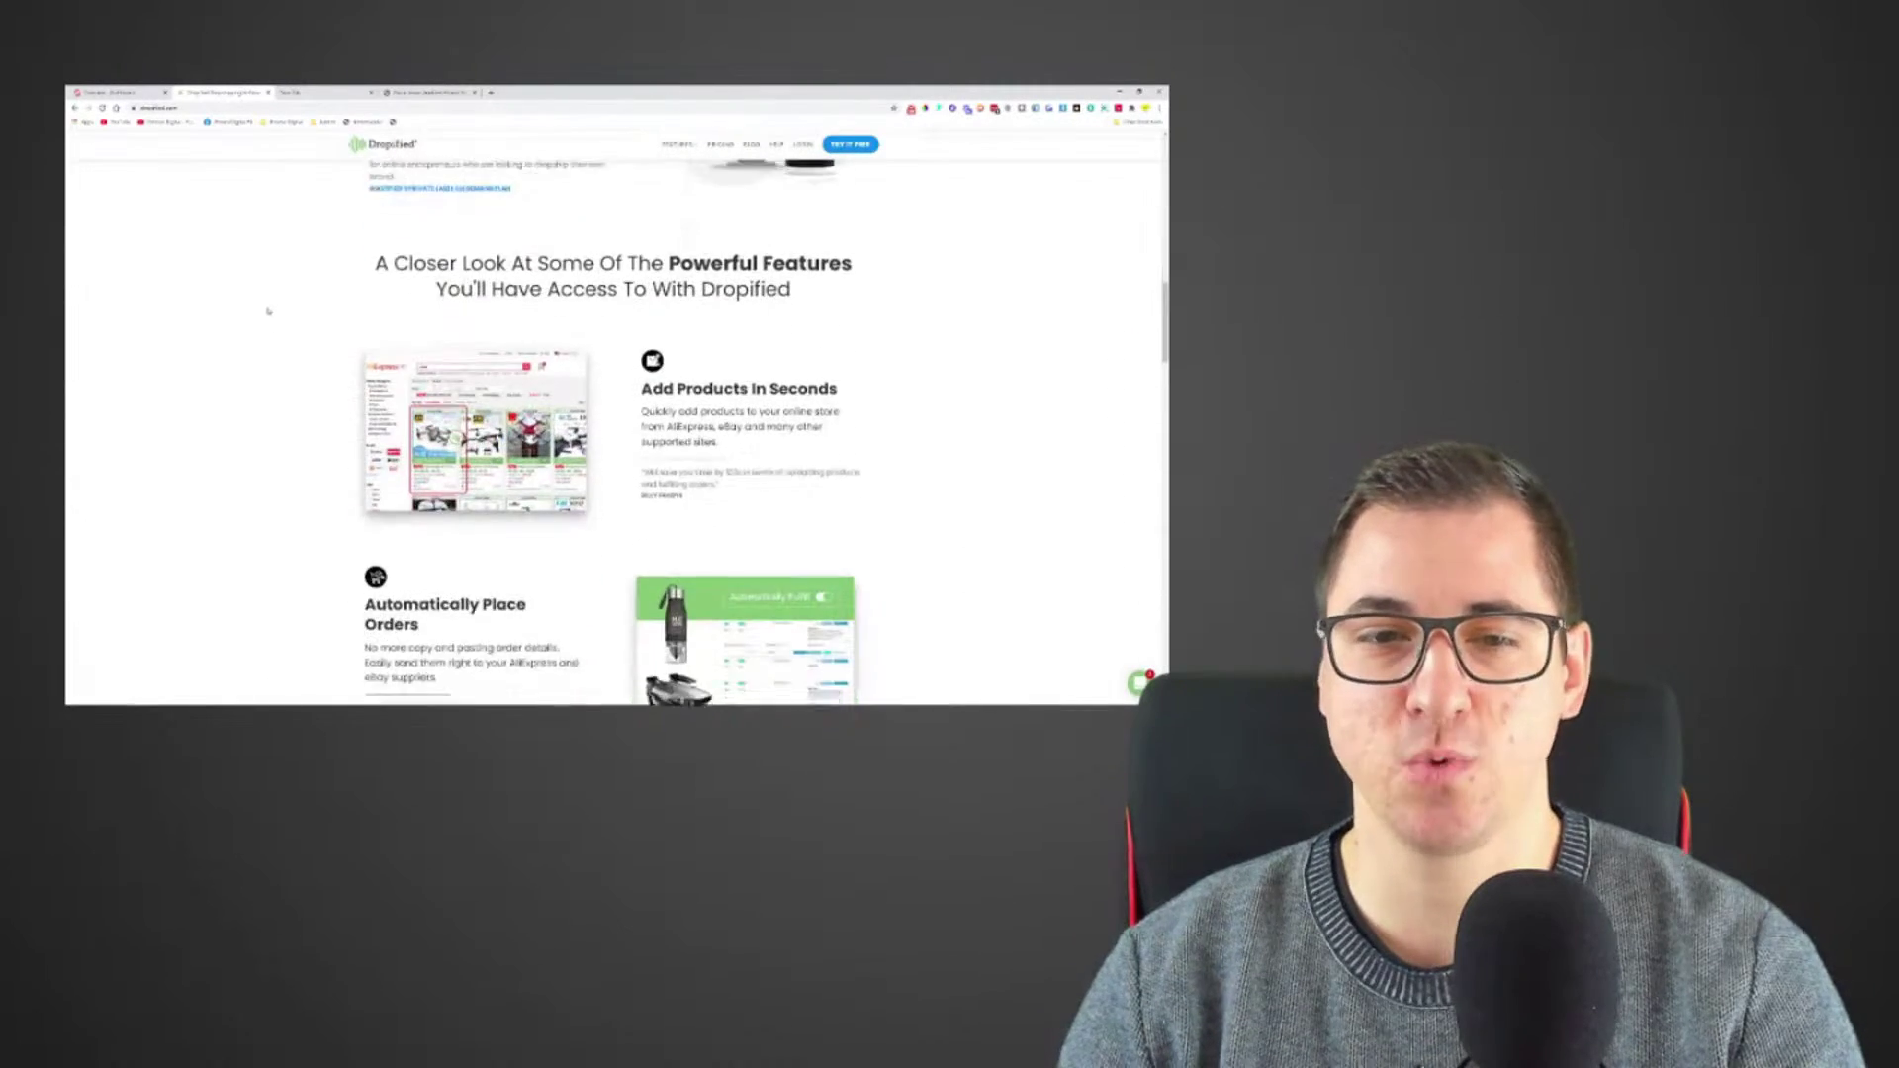
scroll(269, 310, "down", 3)
scroll(269, 310, "up", 4, "ctrl")
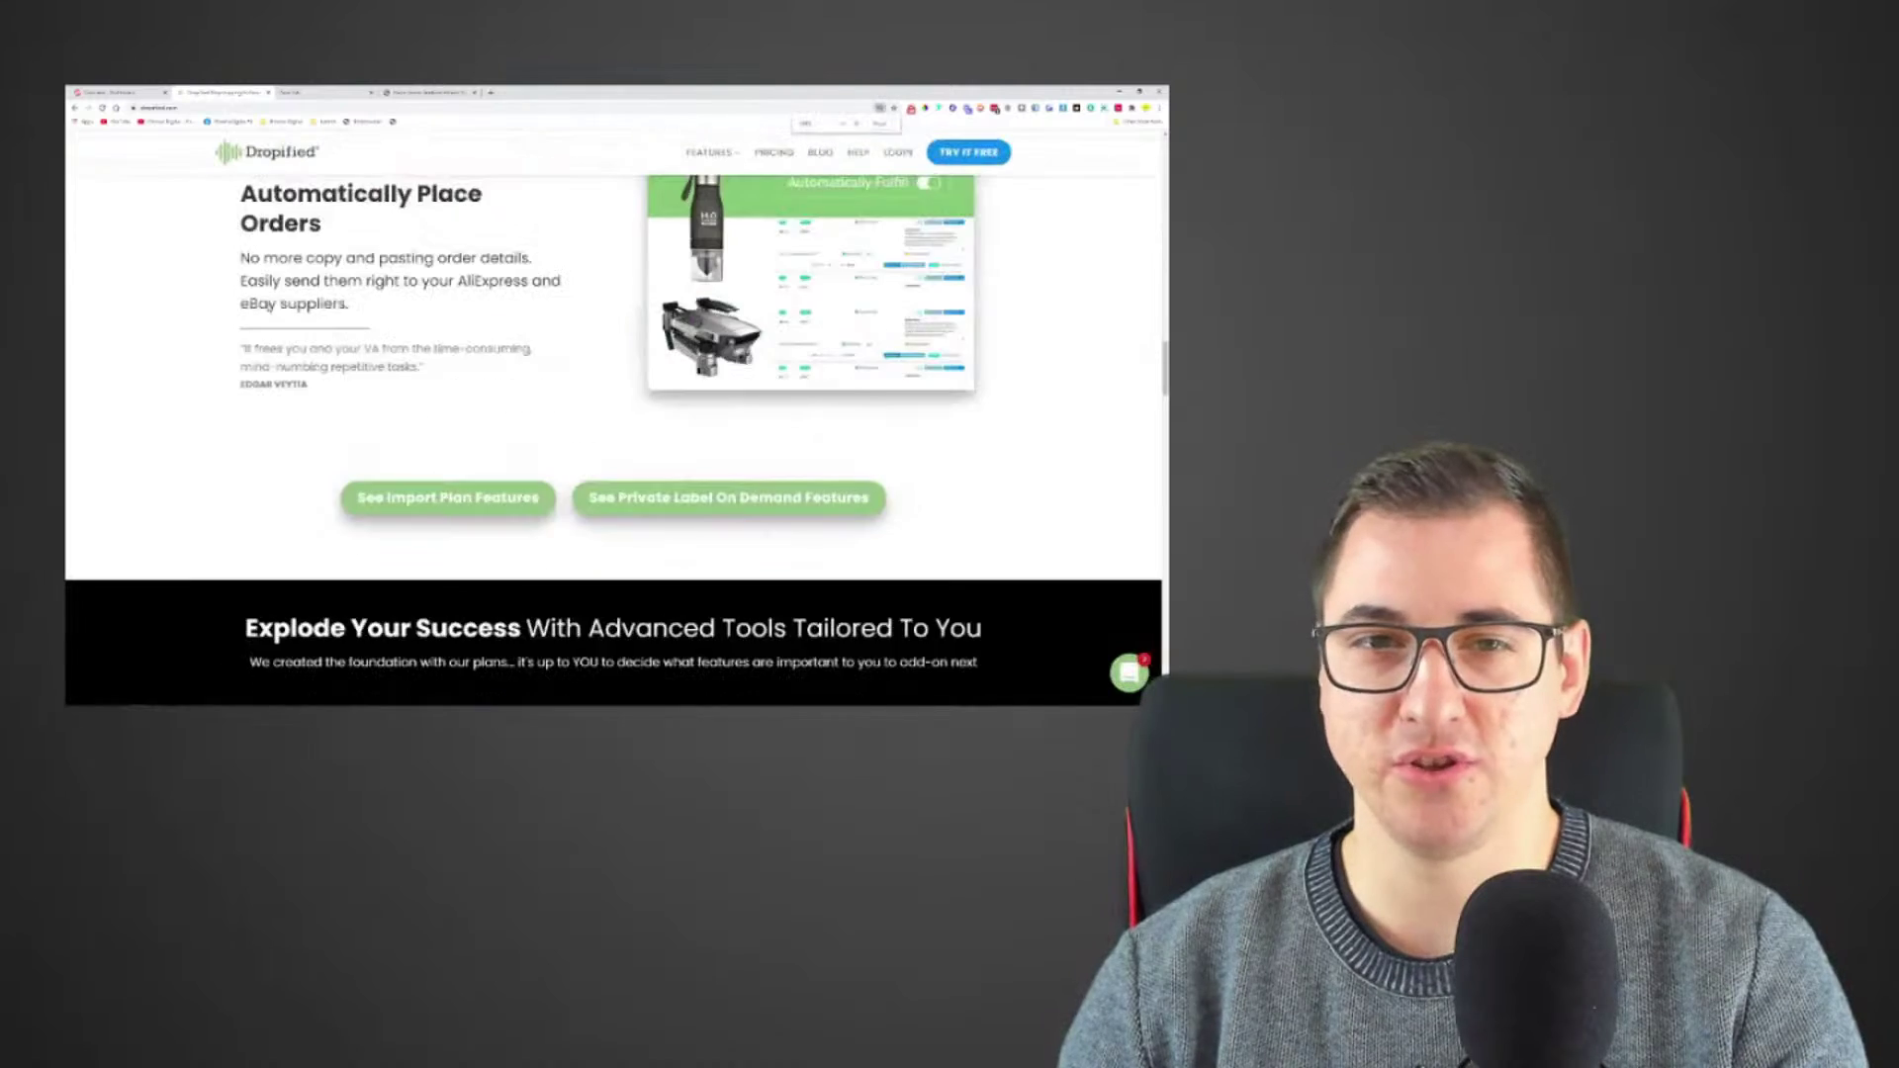
scroll(269, 310, "down", 2, "ctrl")
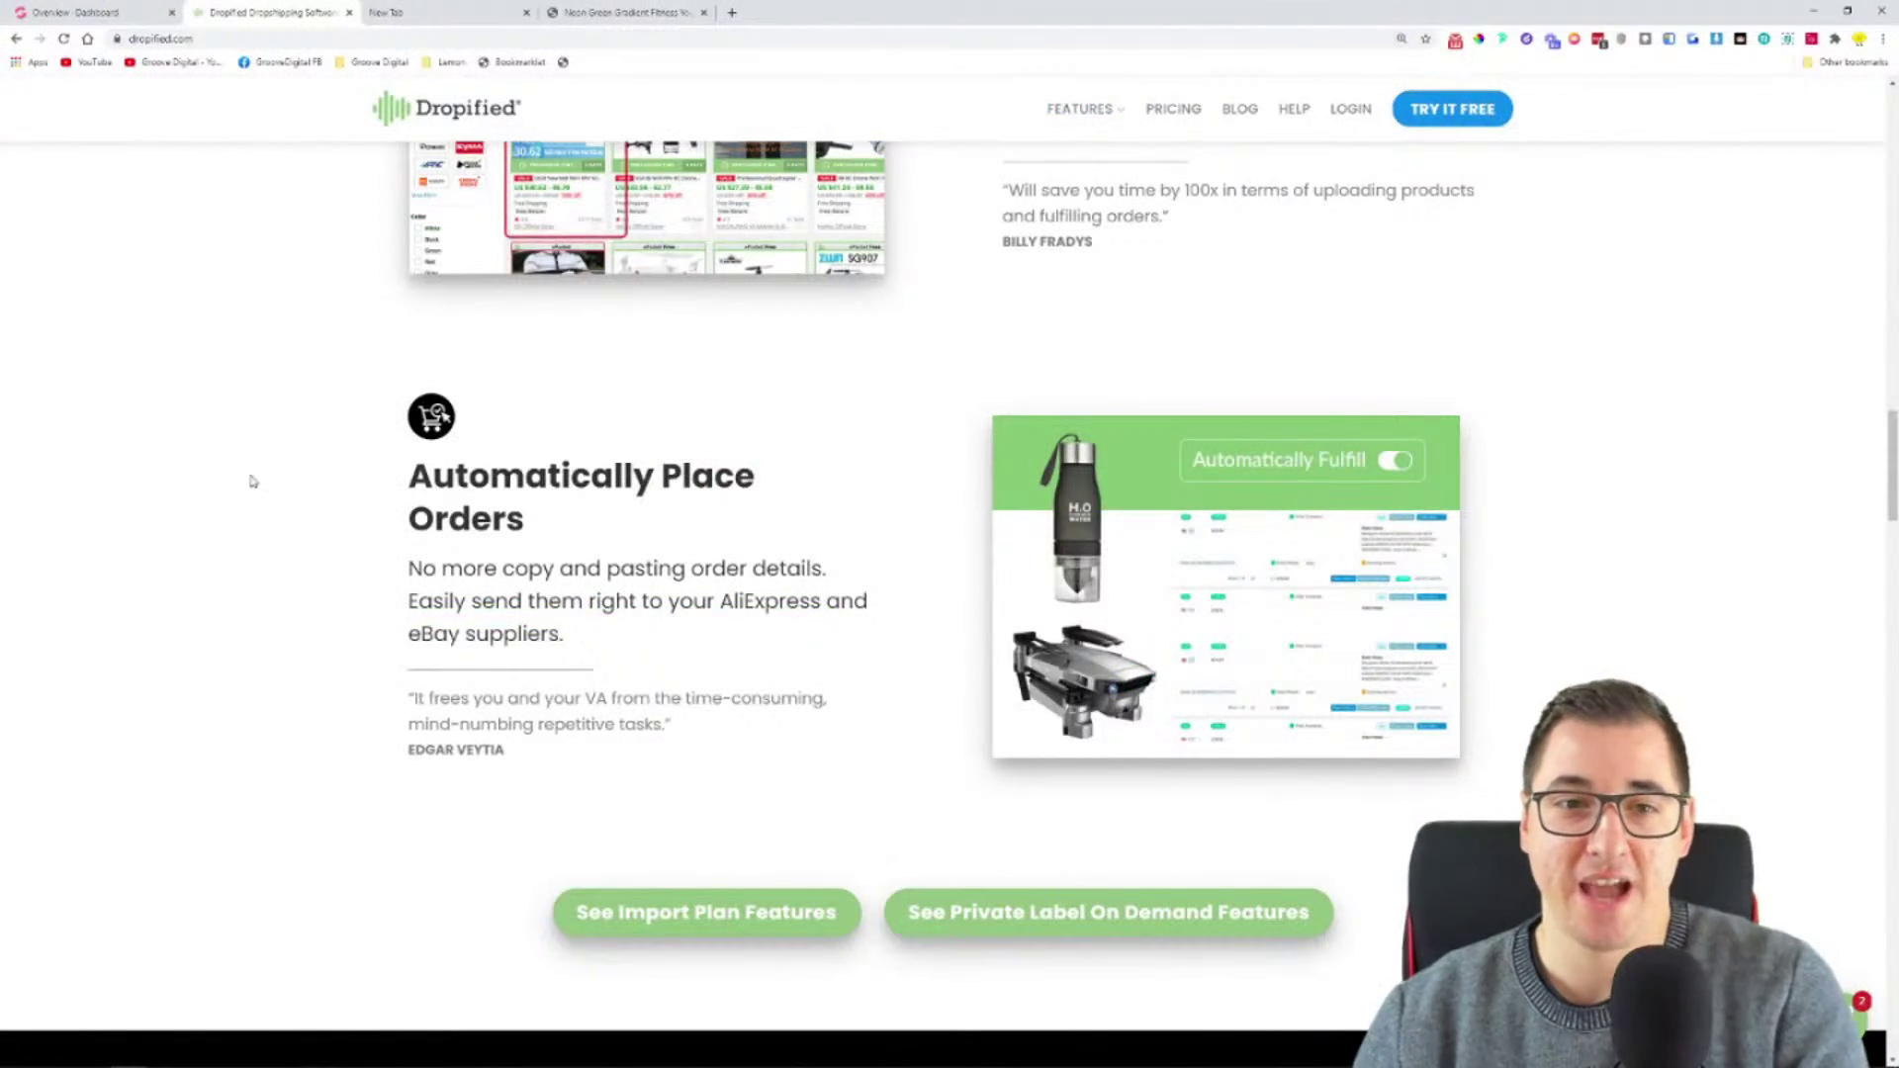
left_click_drag(410, 474, 530, 522)
scroll(607, 525, "up", 5)
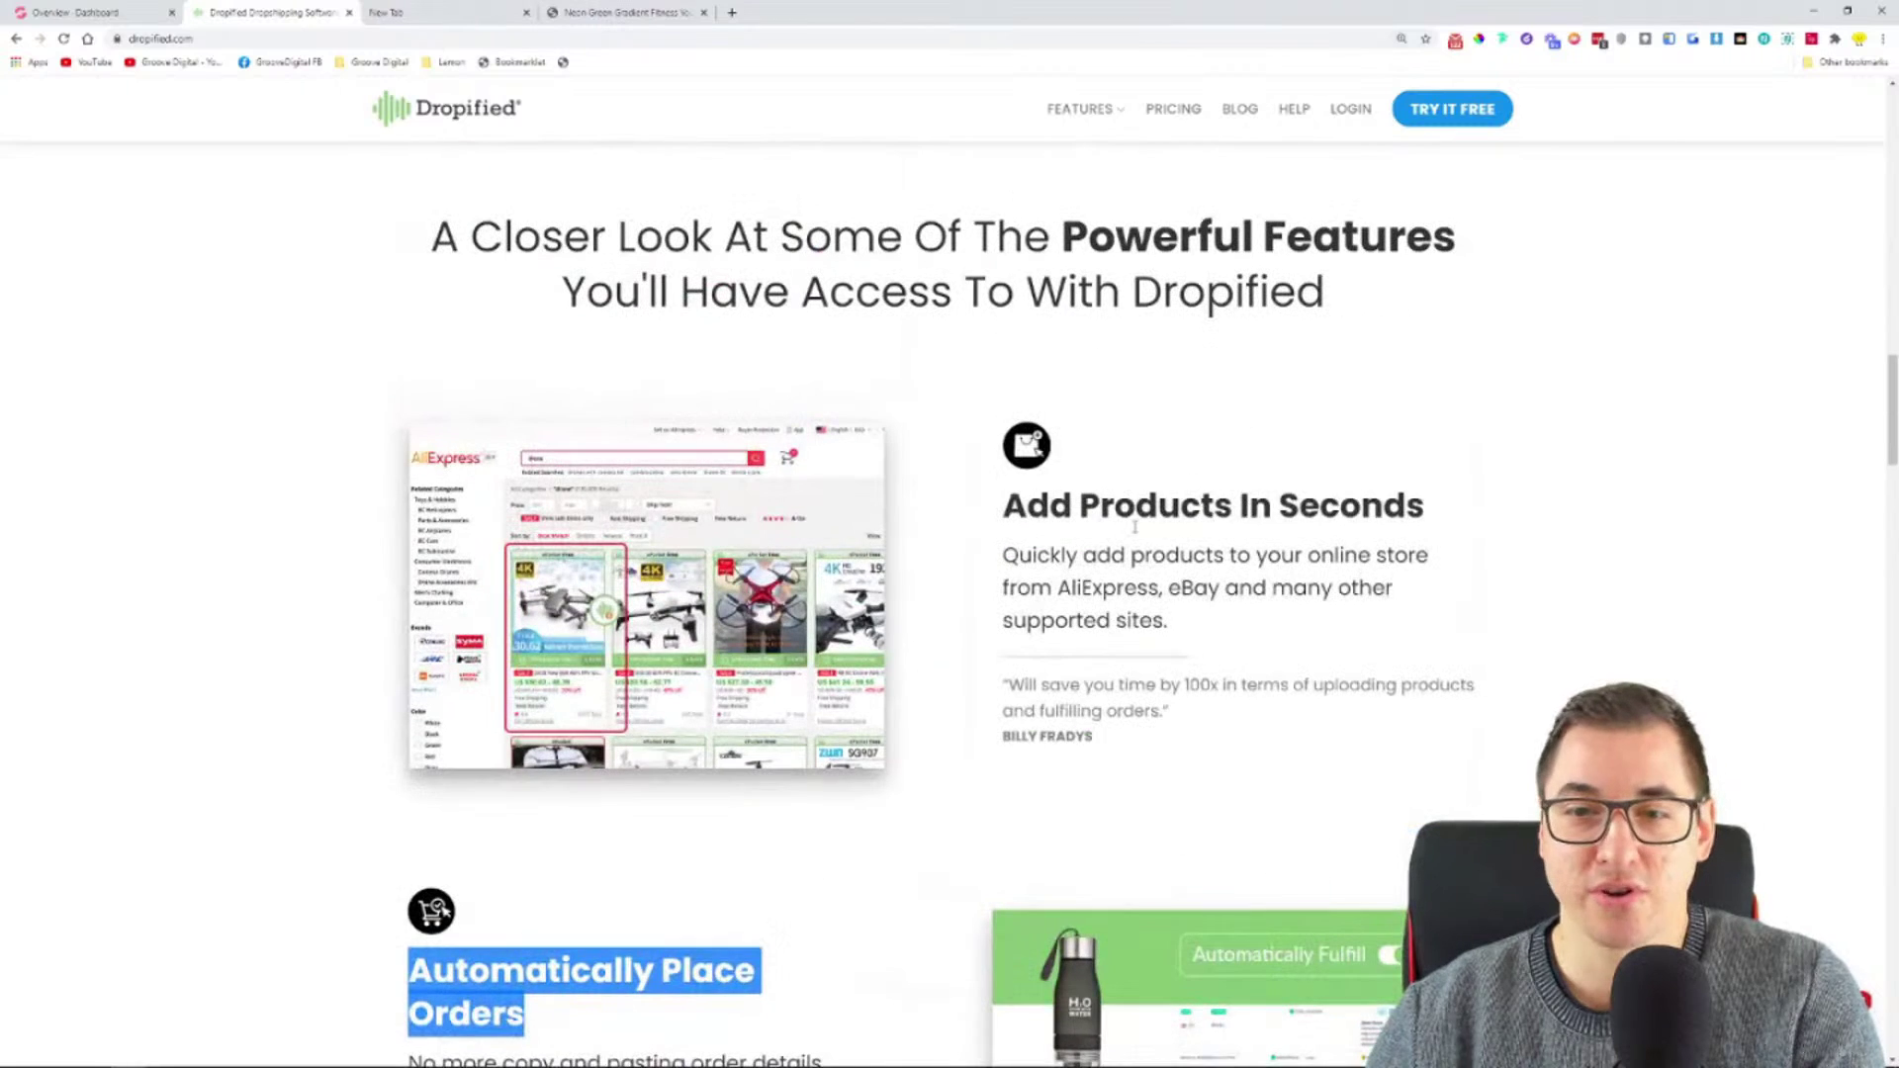
left_click_drag(1027, 506, 1603, 484)
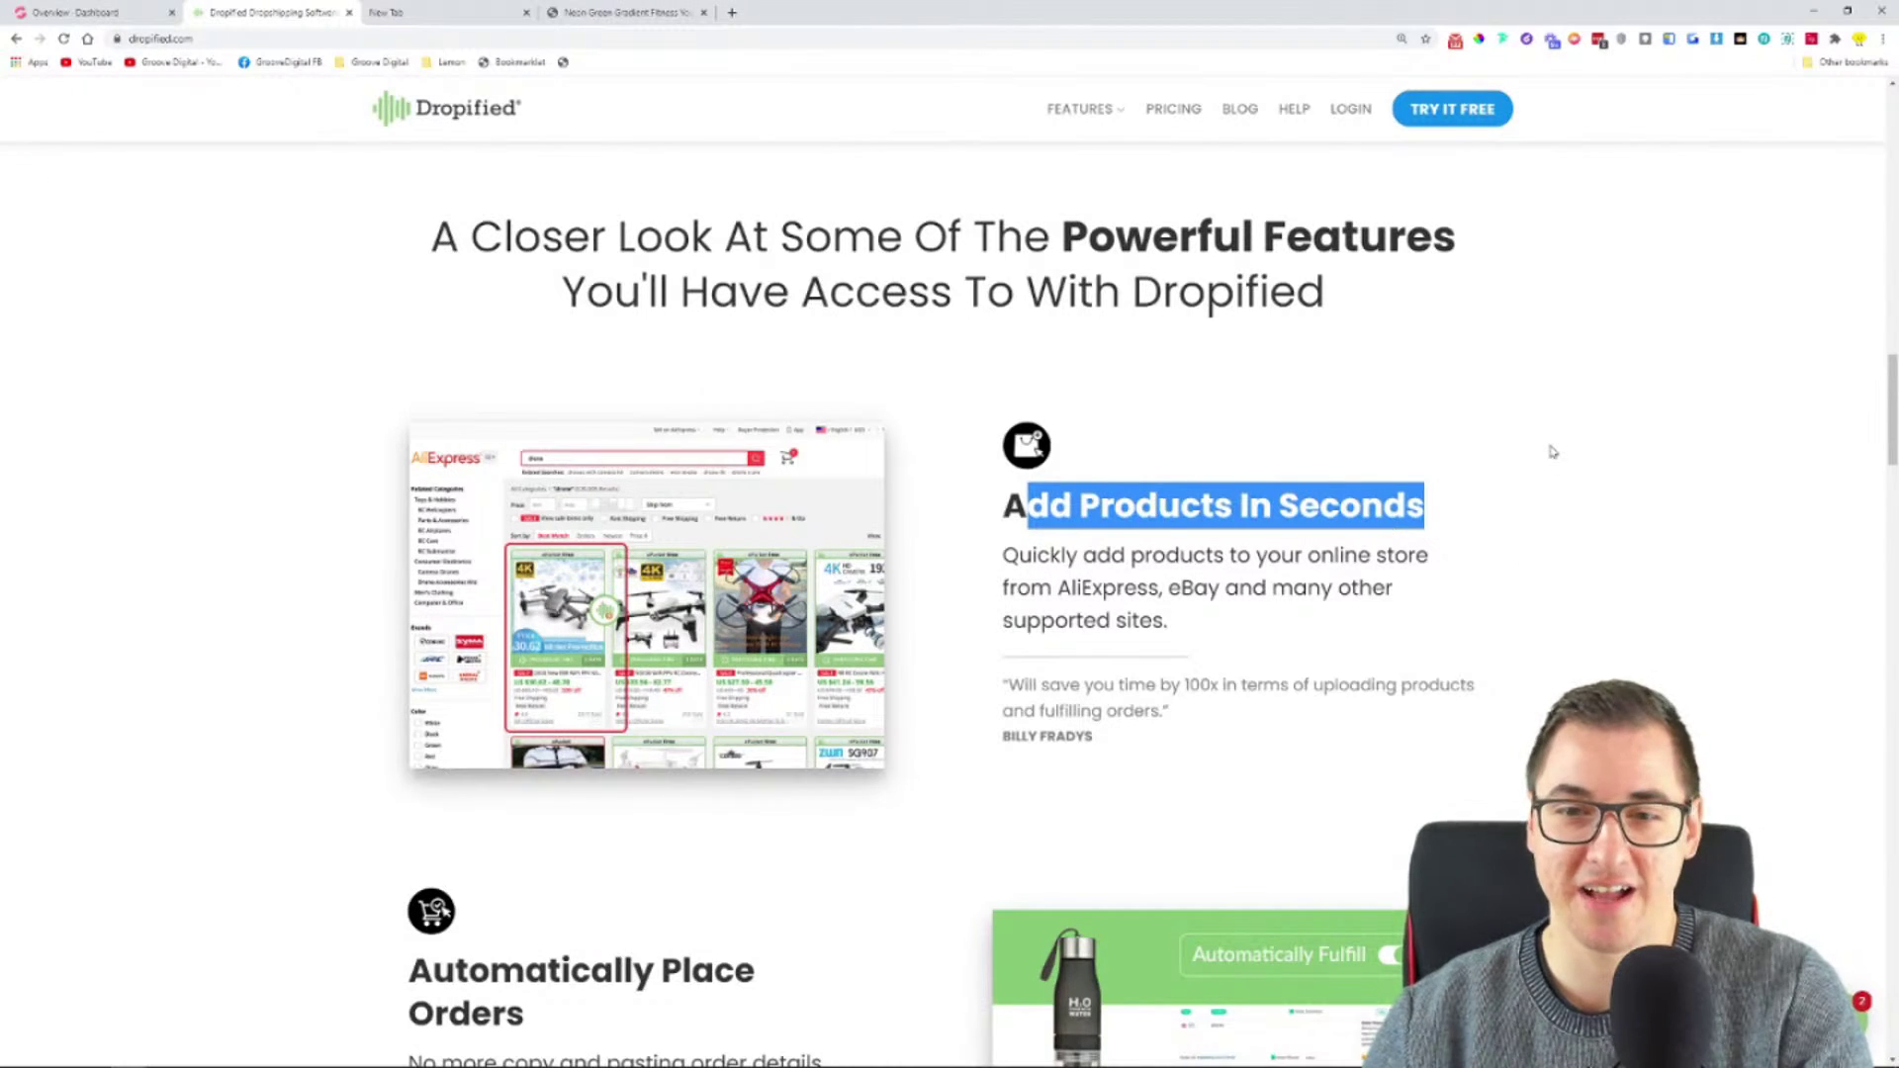
- Look through the homepage's advanced add-on tools, training, support and customer testimonials, and return to the page's beginning
scroll(1566, 399, "down", 9)
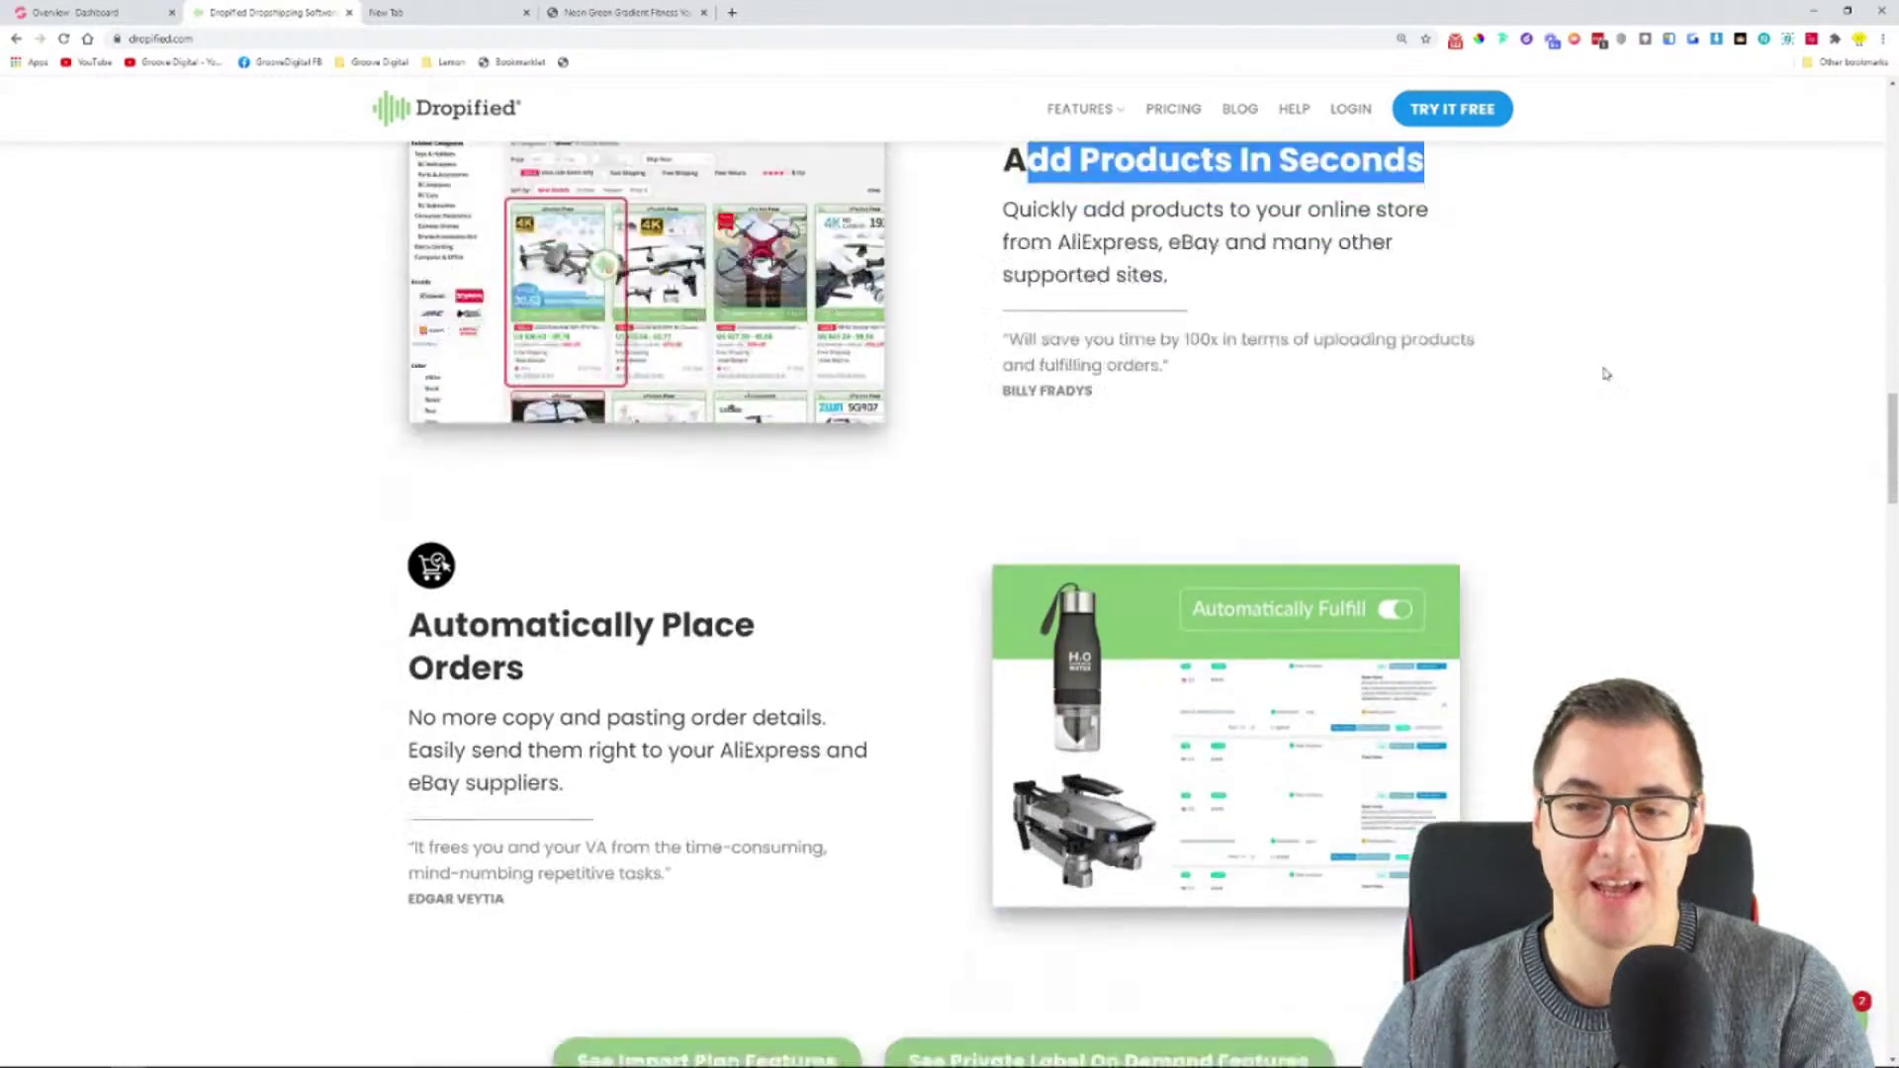
scroll(1614, 374, "down", 5)
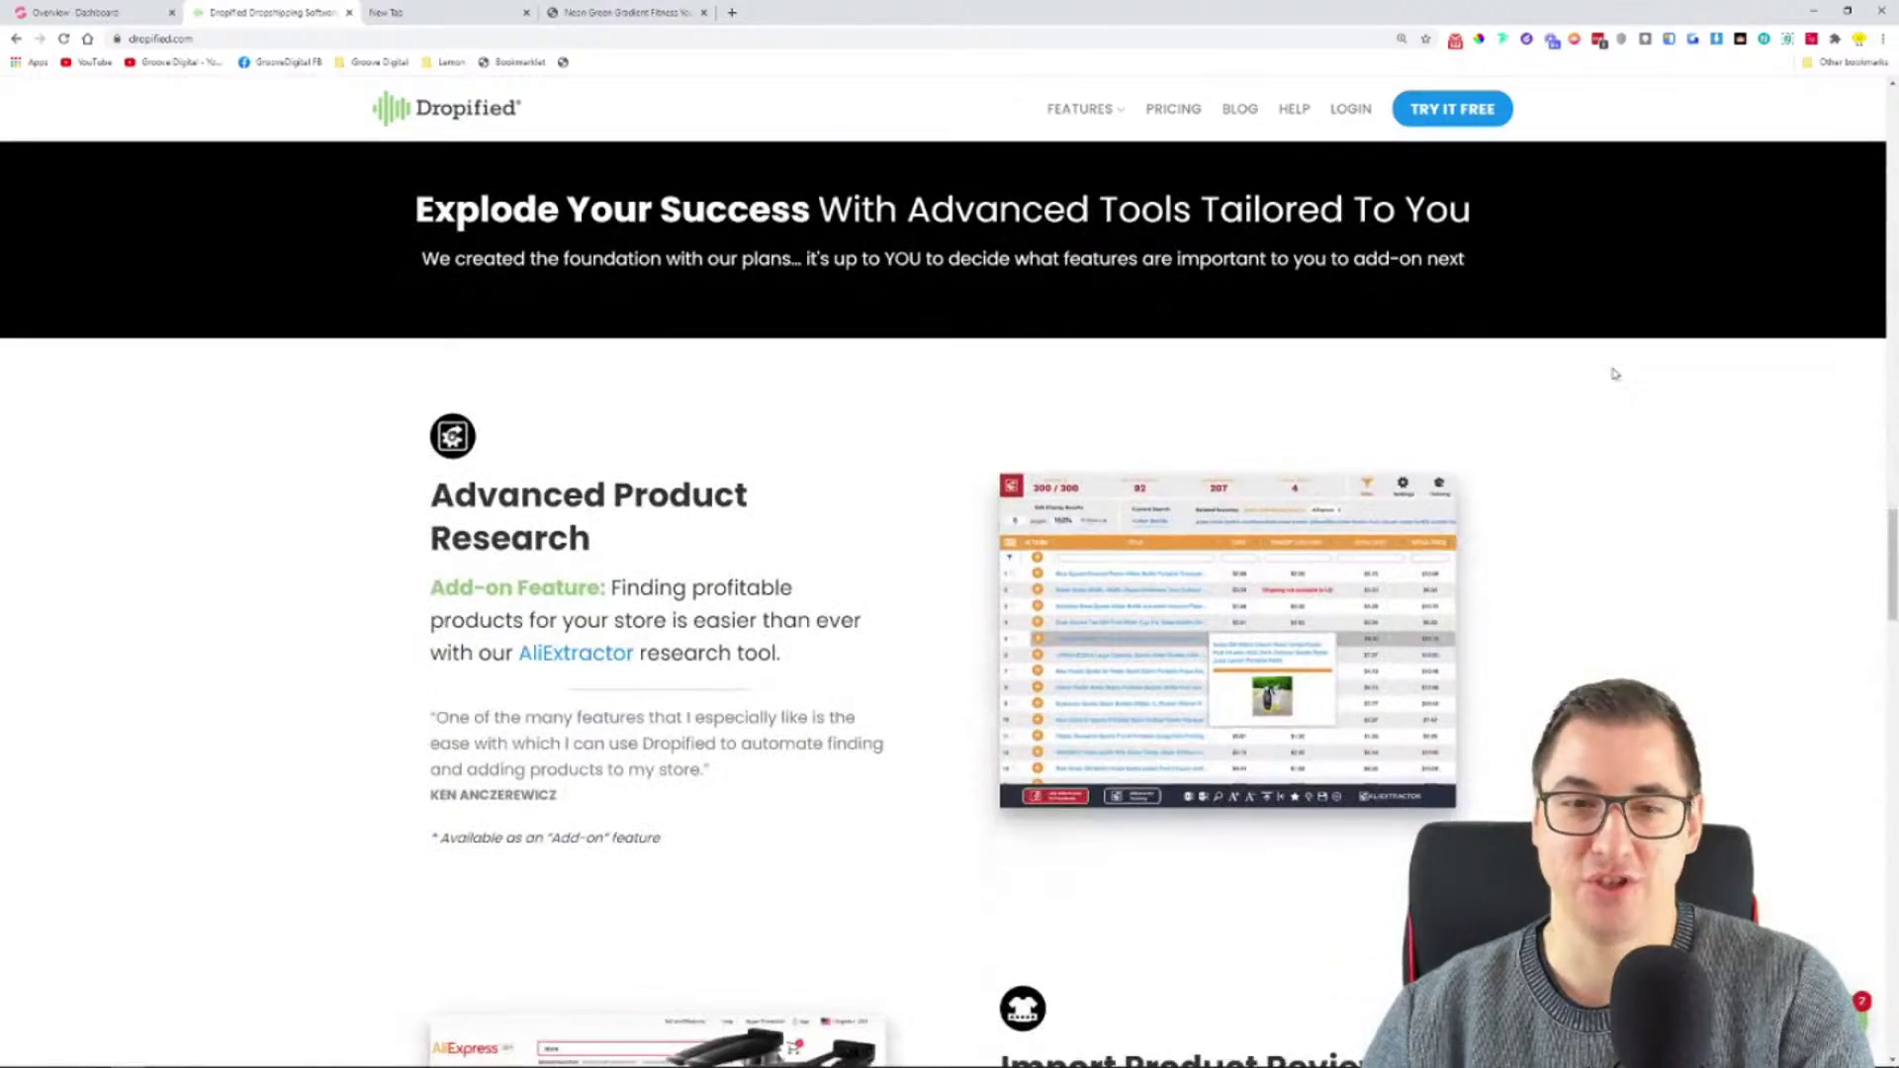
scroll(1614, 374, "down", 7)
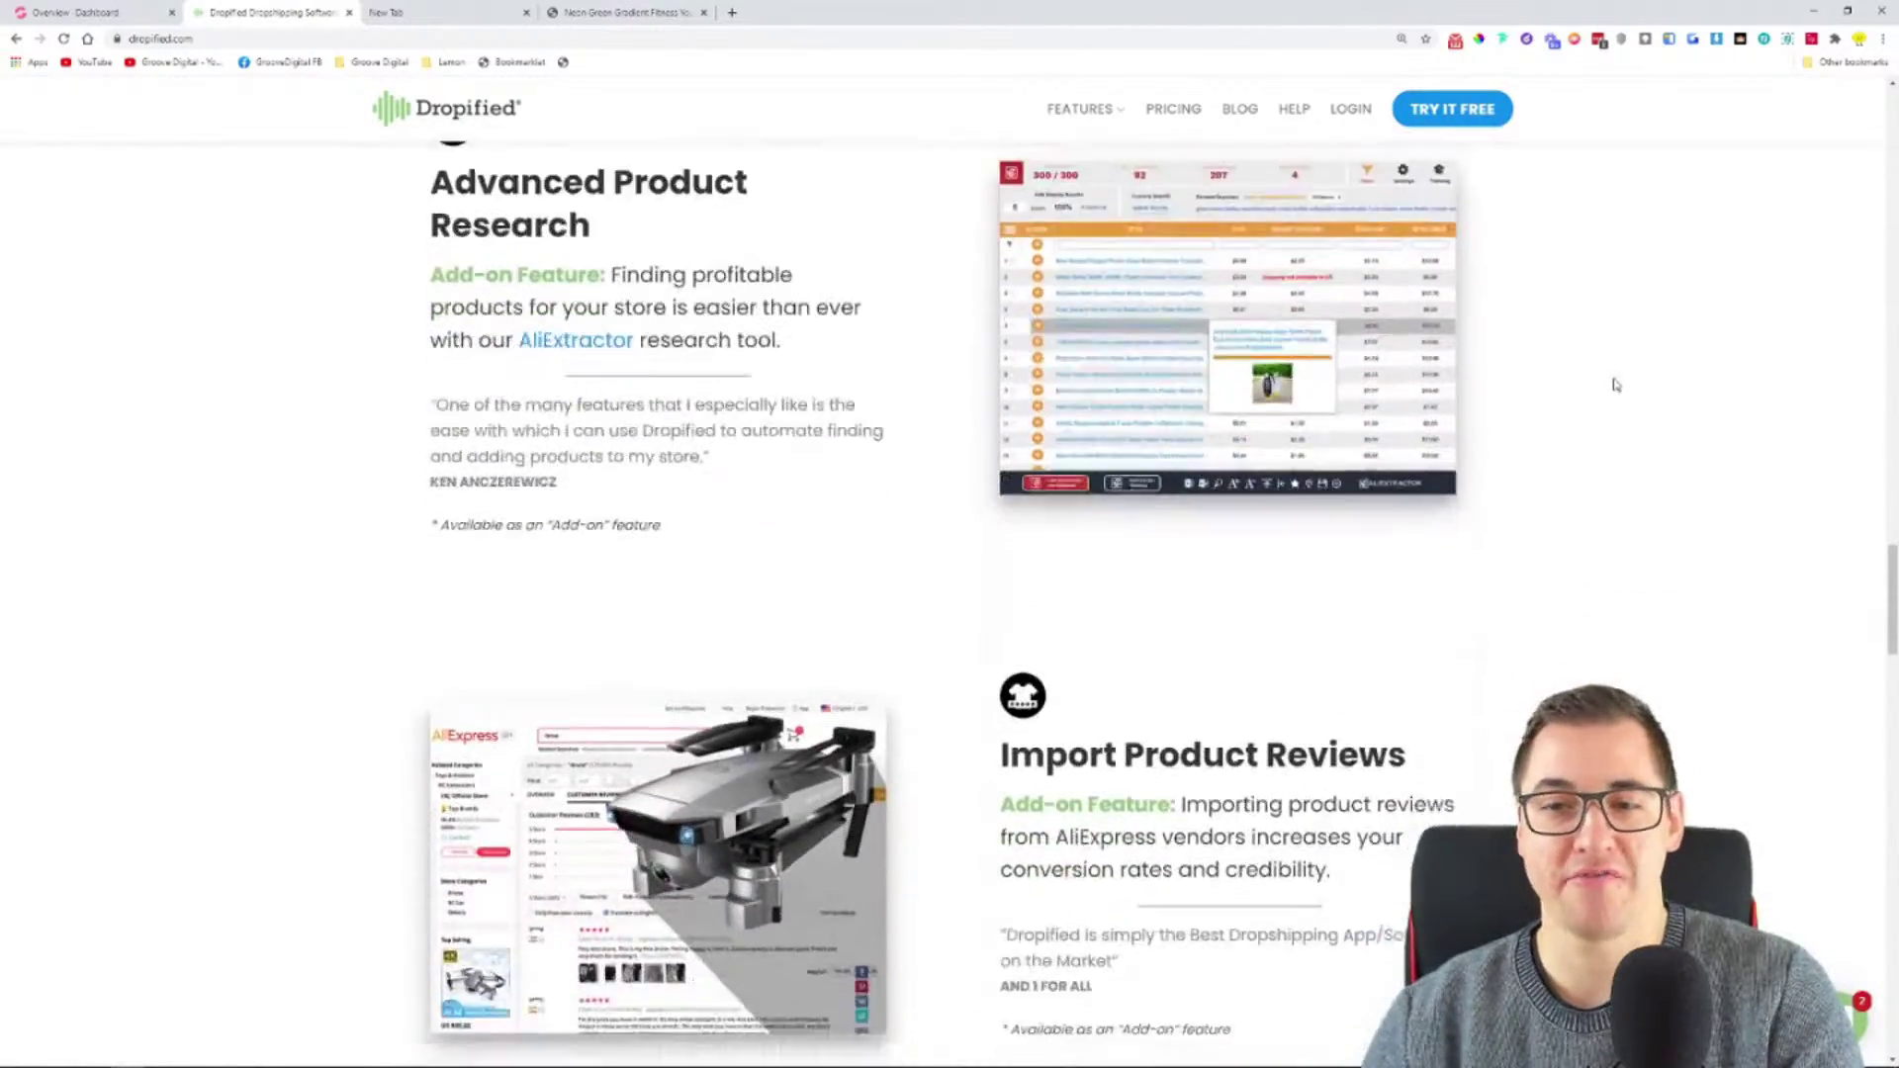
scroll(1623, 391, "down", 6)
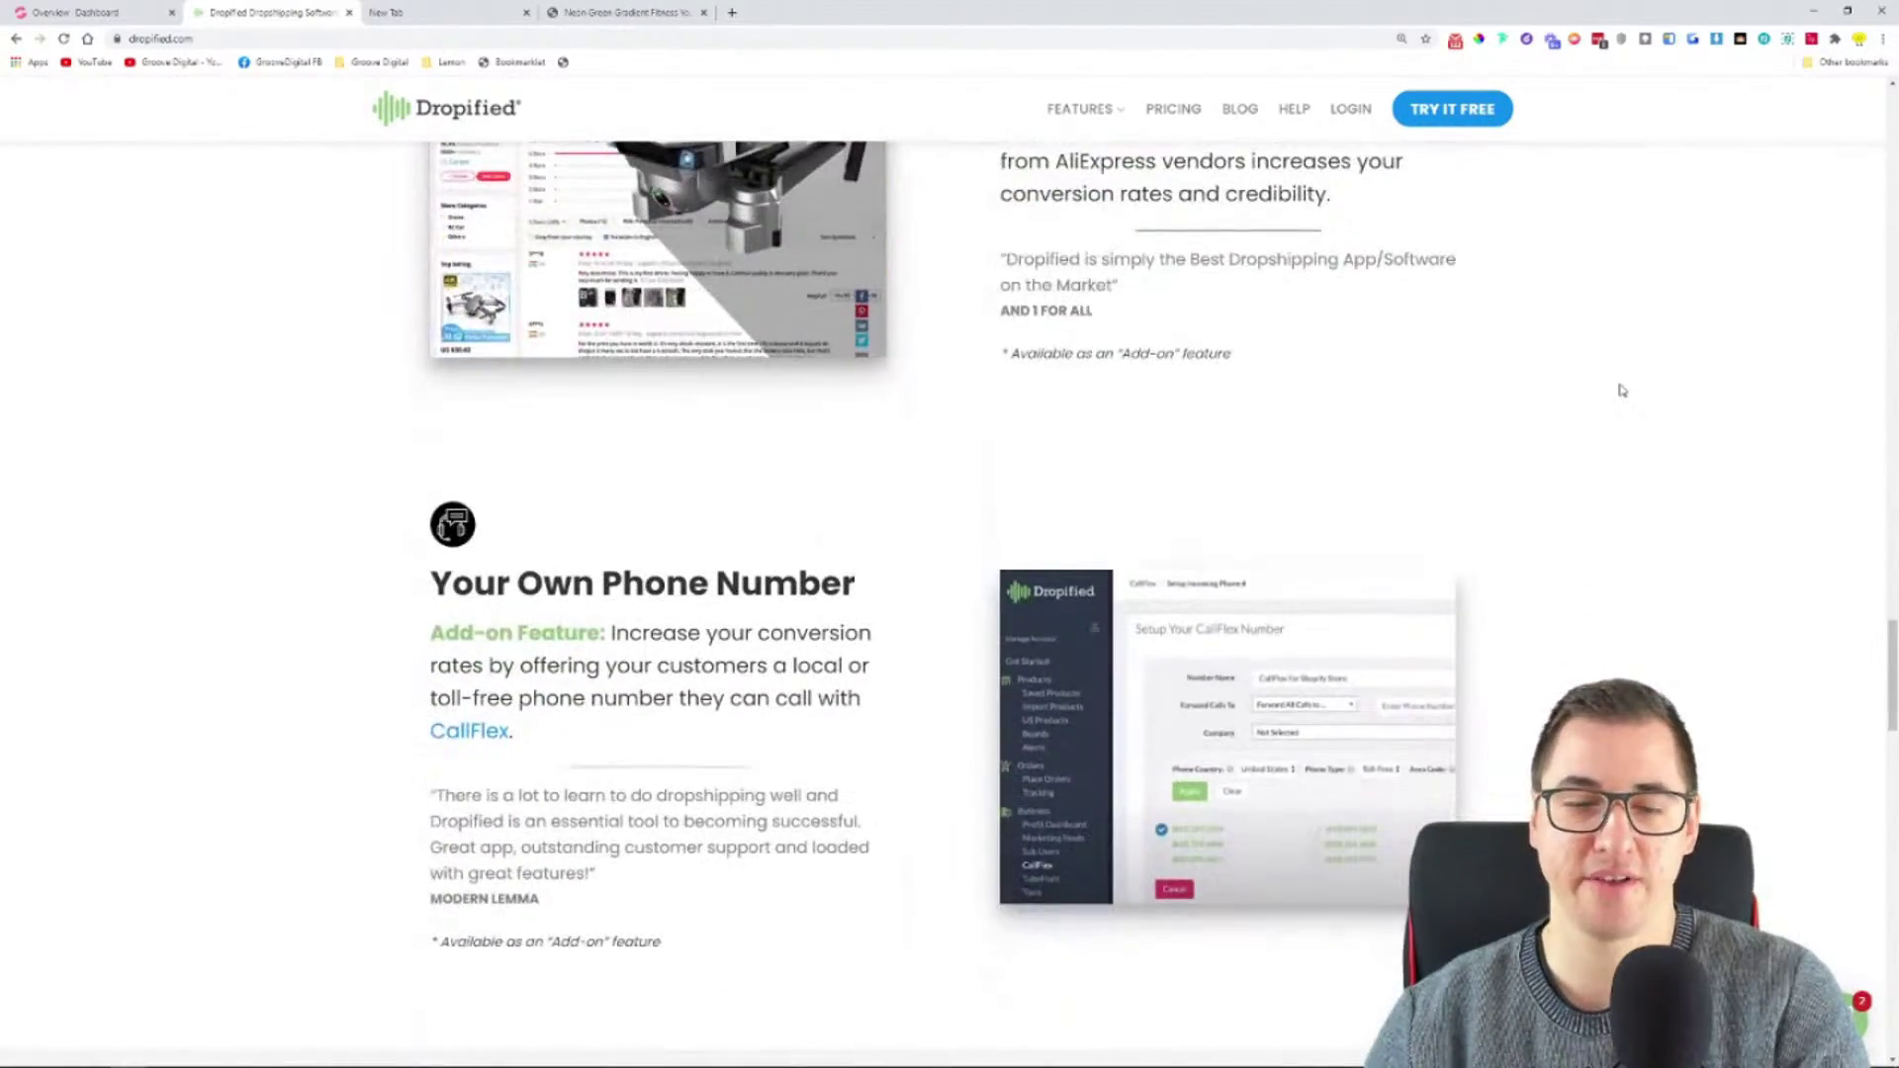
scroll(1623, 391, "down", 4)
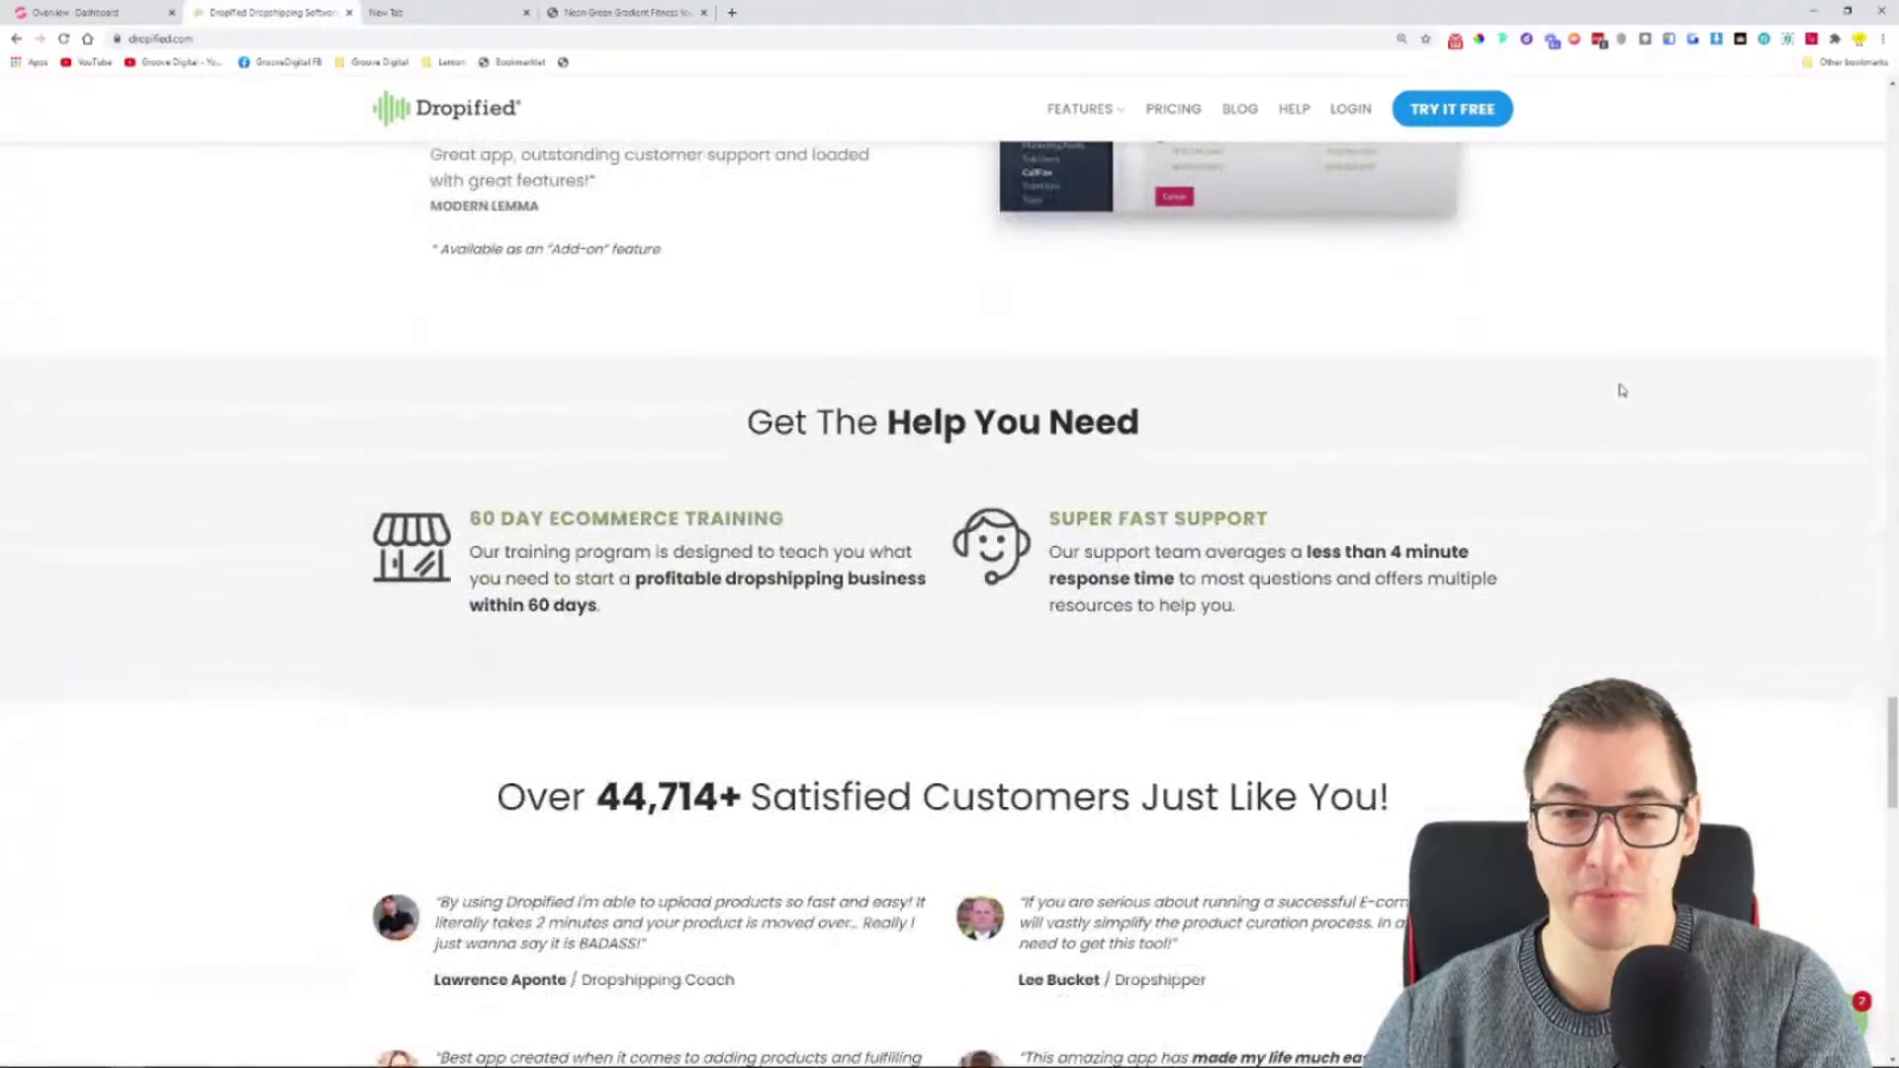
left_click_drag(1889, 747, 1891, 149)
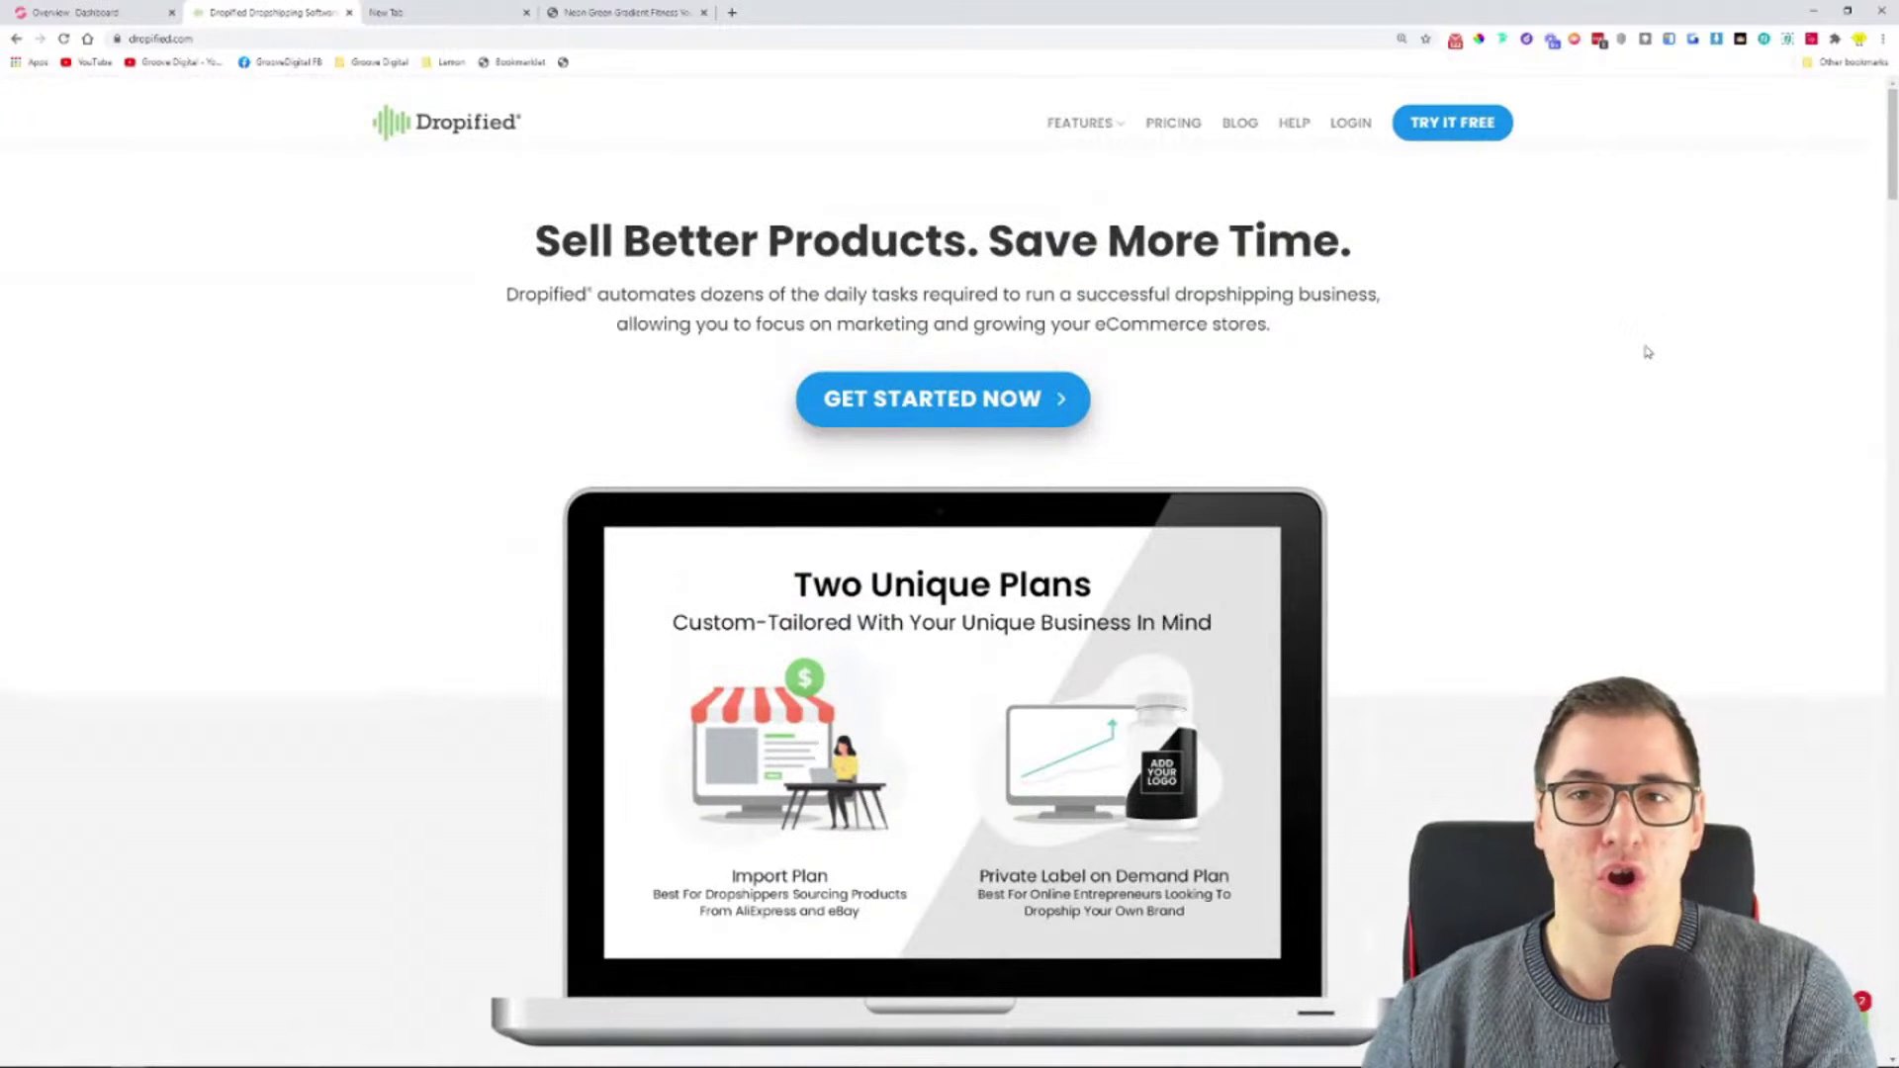
- Open Dropified's pricing page and compare the monthly prices, fees and features of the Import, Private Label On Demand and Dropified Black plans
left_click(1449, 136)
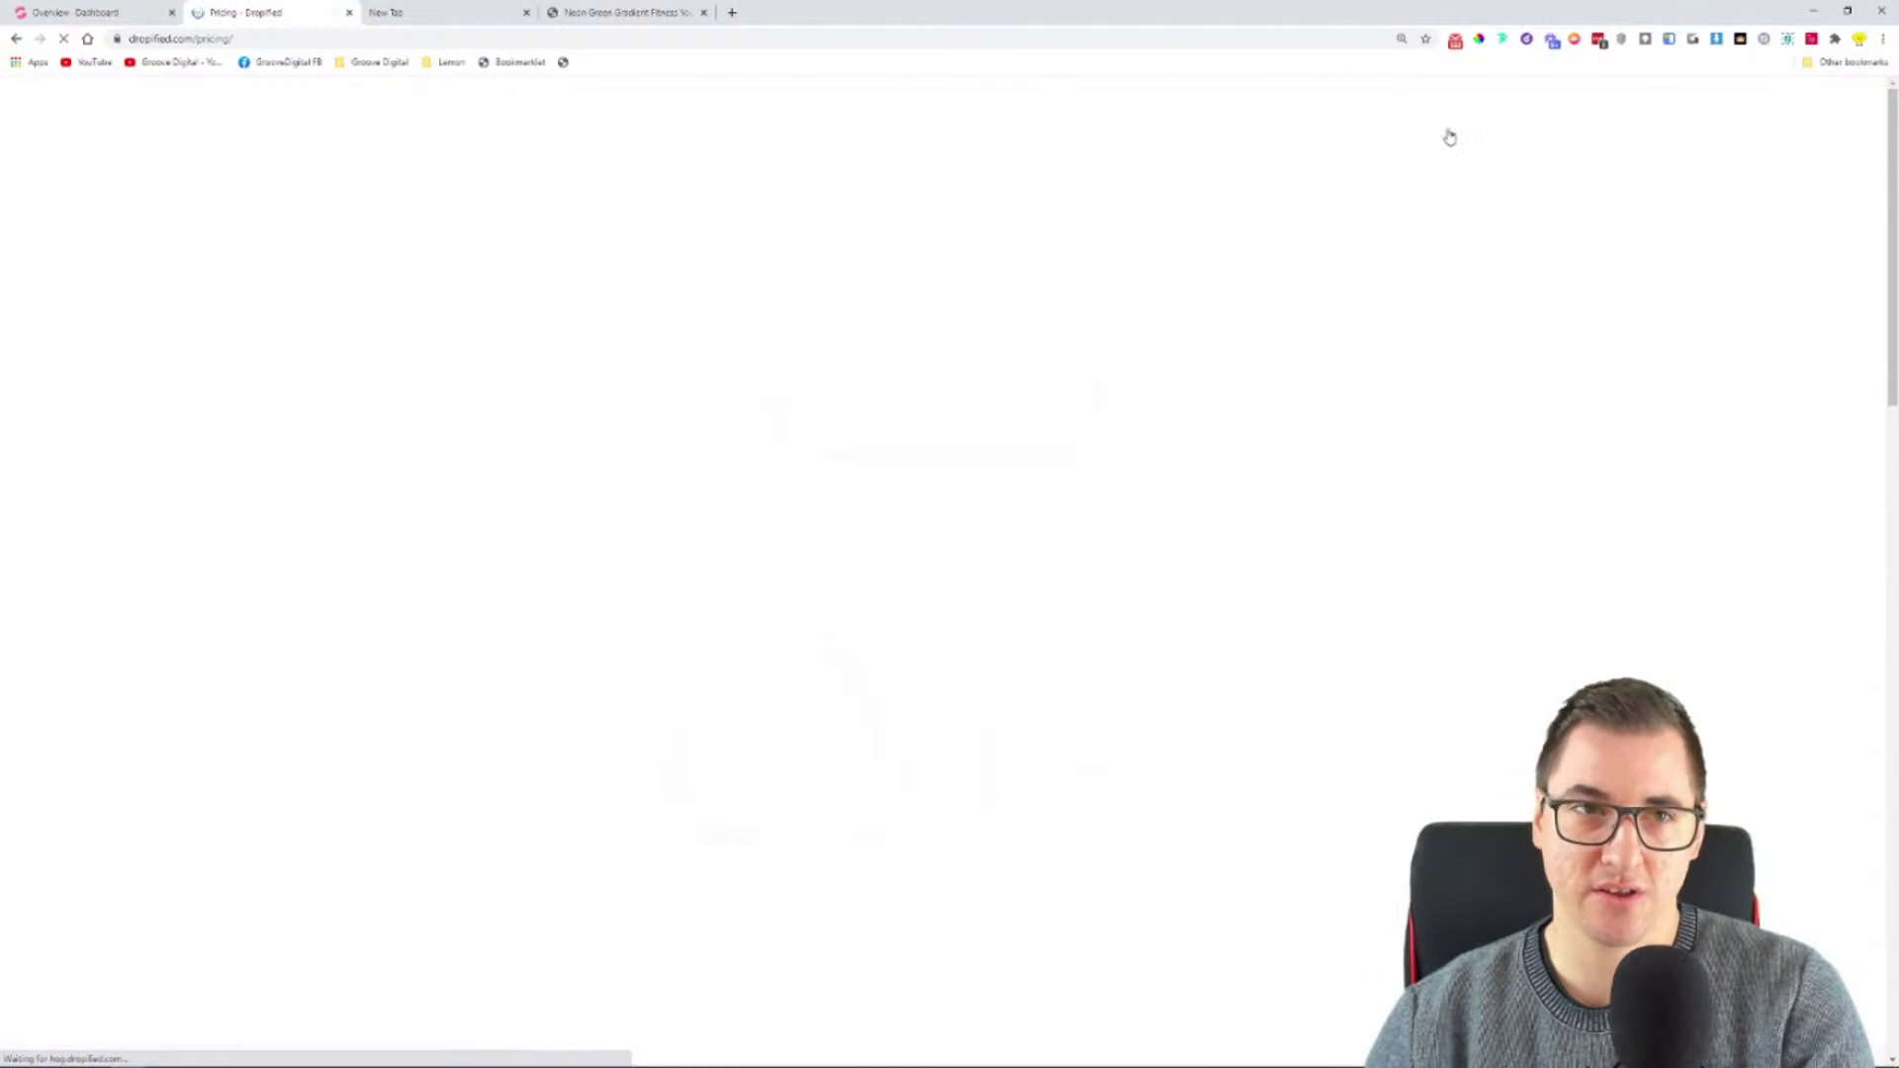
scroll(1645, 420, "down", 2)
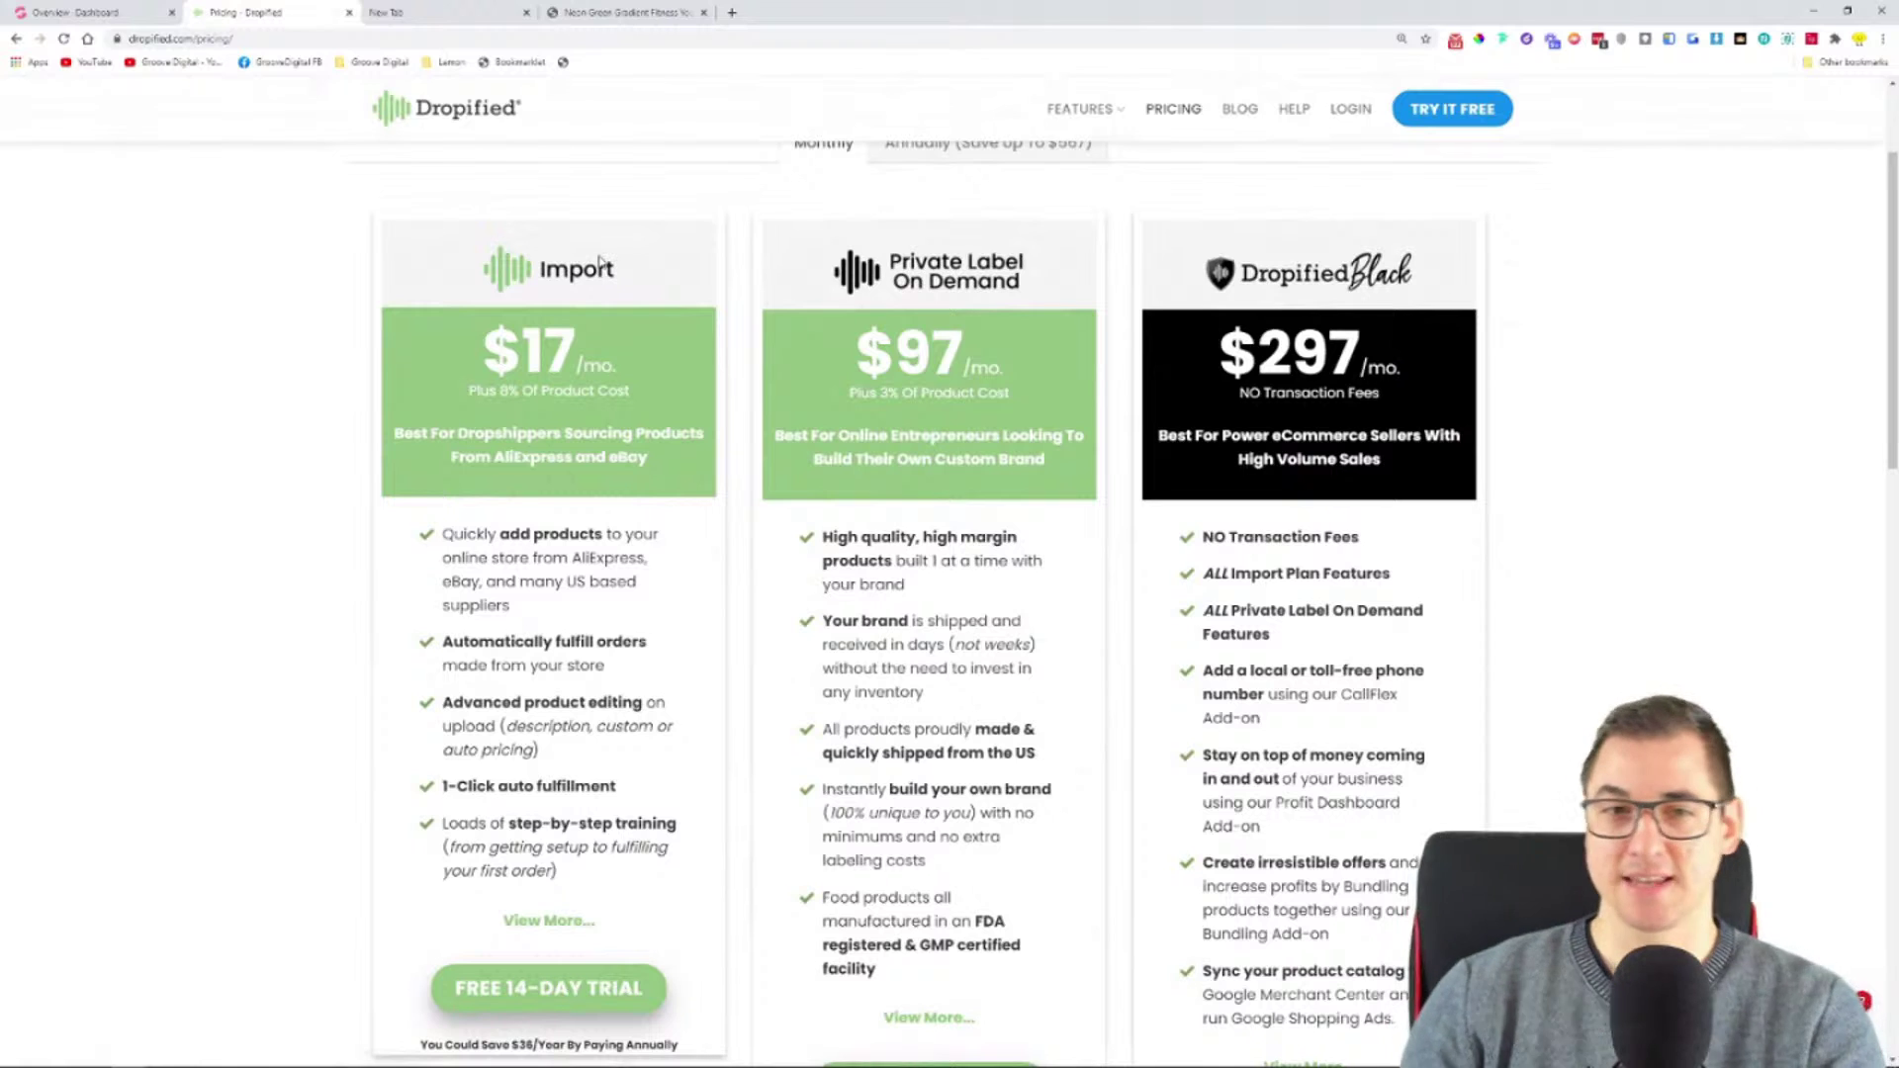
left_click_drag(475, 392, 631, 393)
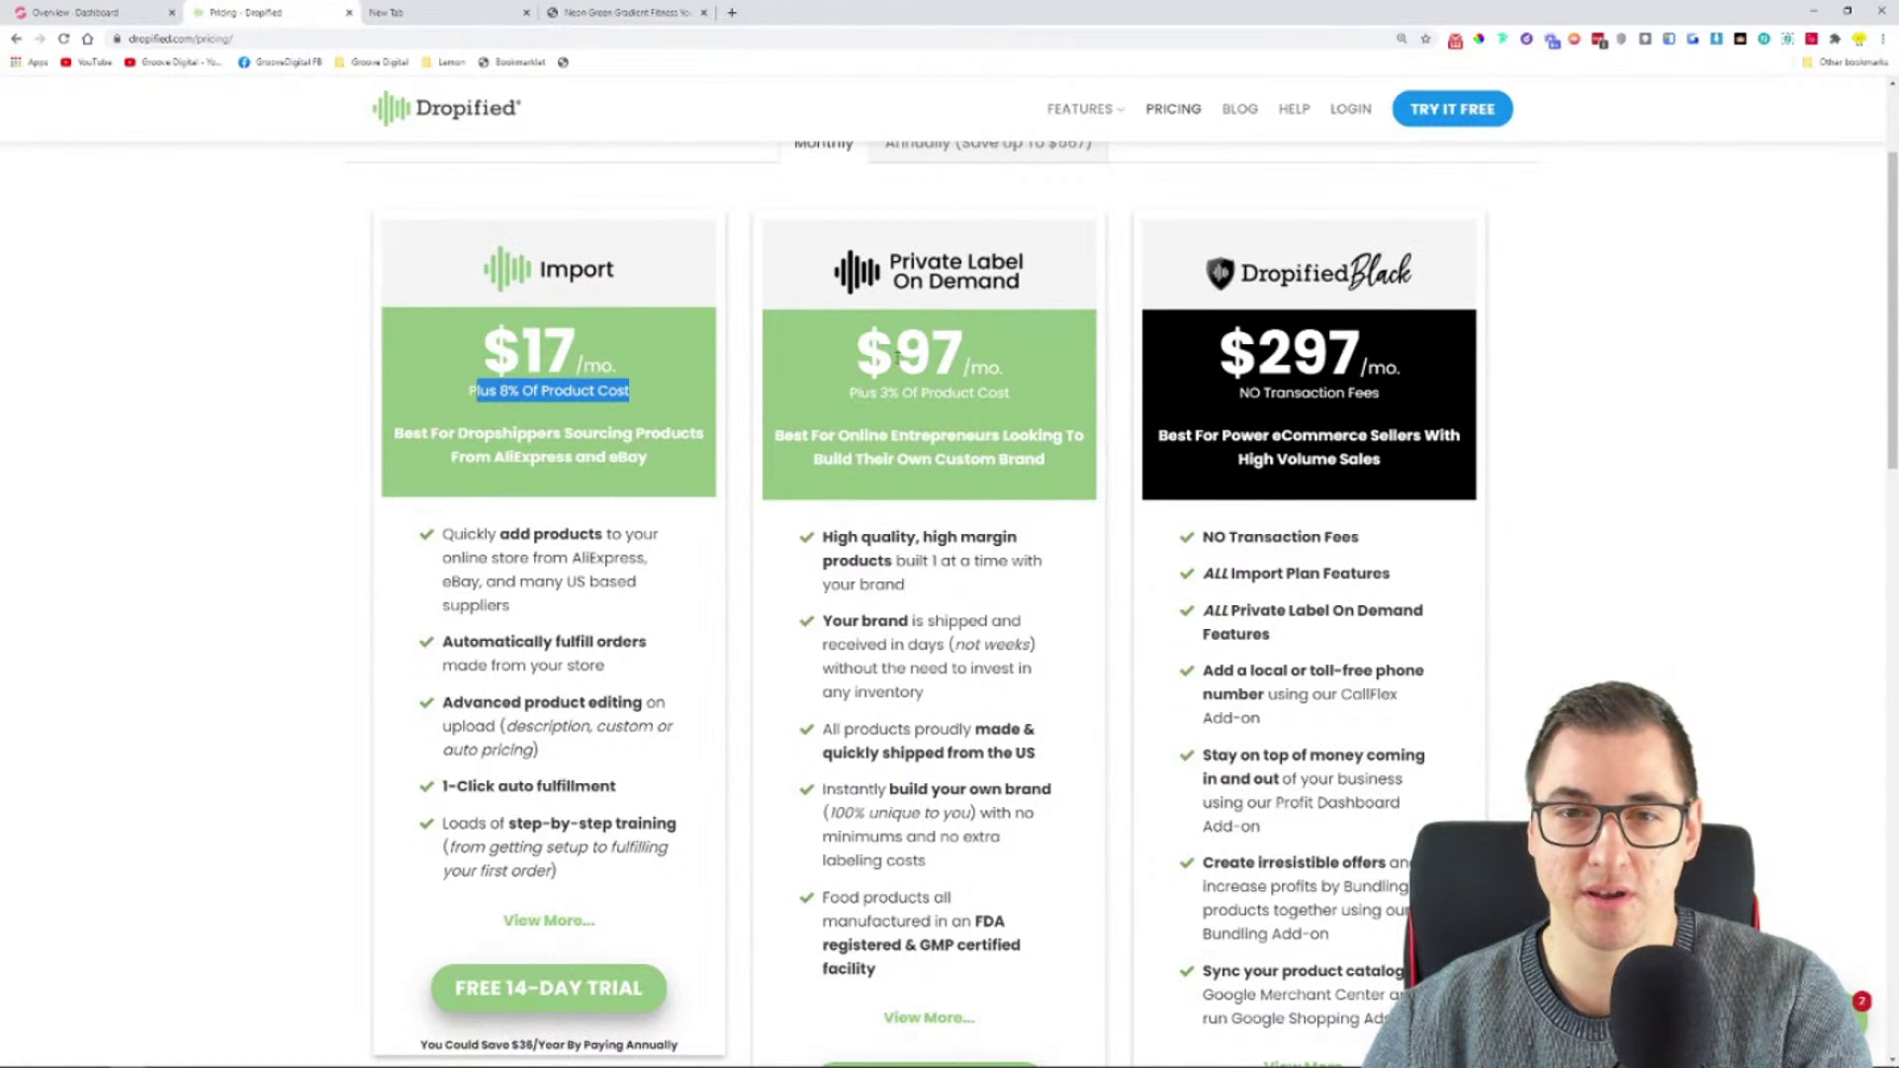
left_click_drag(900, 354, 1003, 361)
left_click_drag(1258, 361, 1238, 394)
scroll(1339, 436, "down", 1)
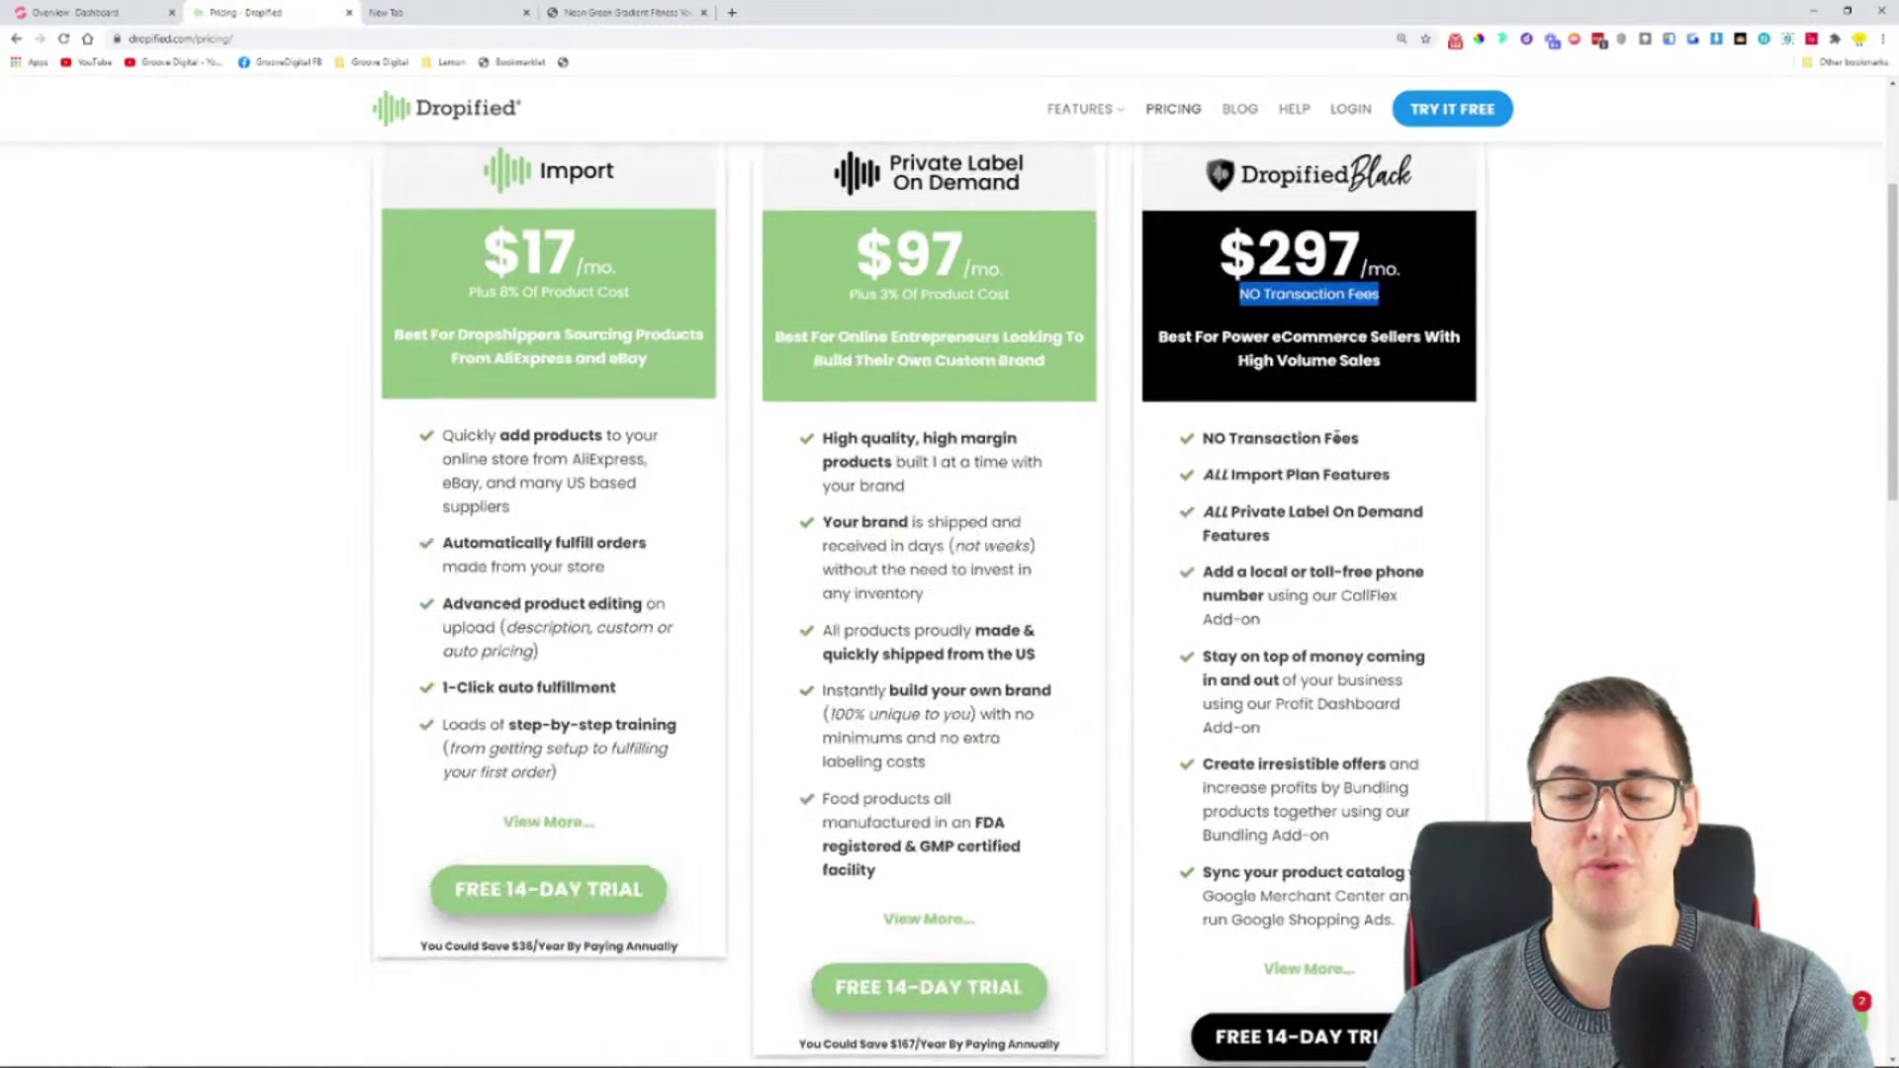
scroll(1337, 445, "down", 3)
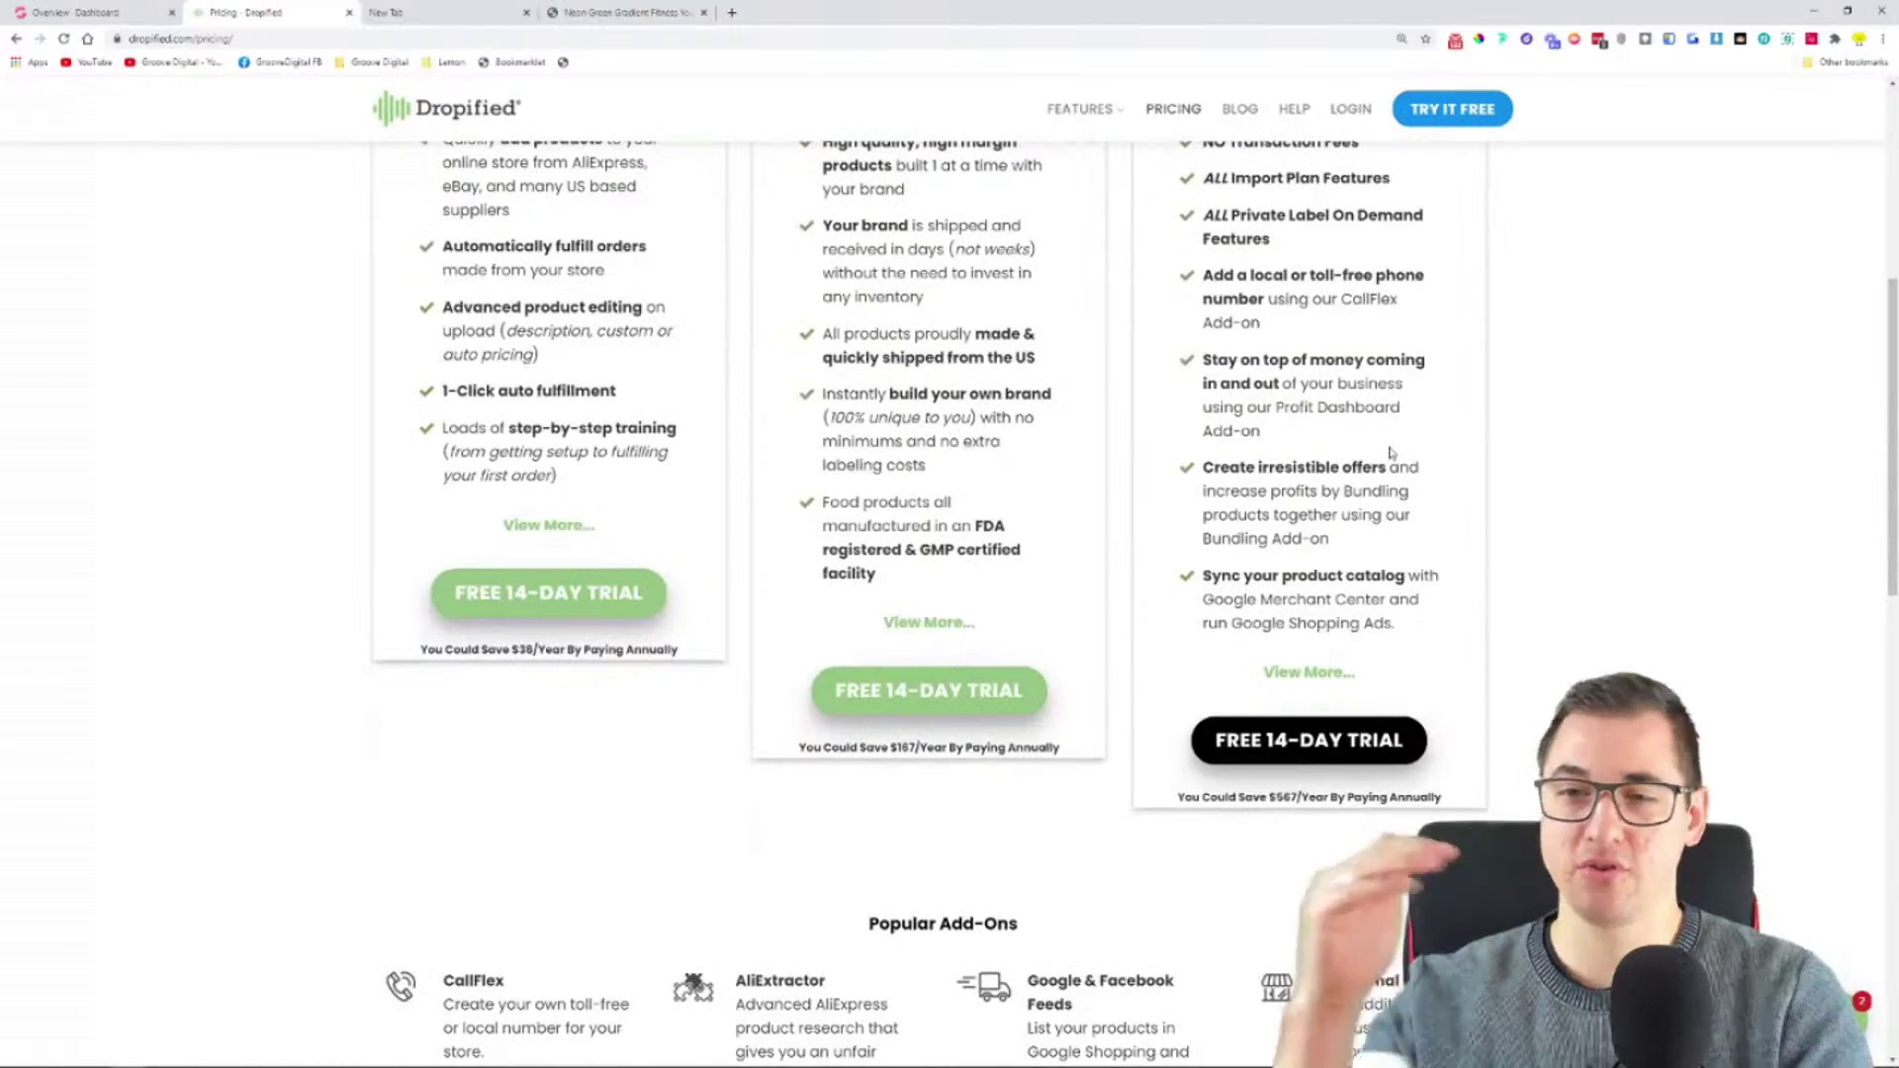
scroll(1675, 471, "down", 1)
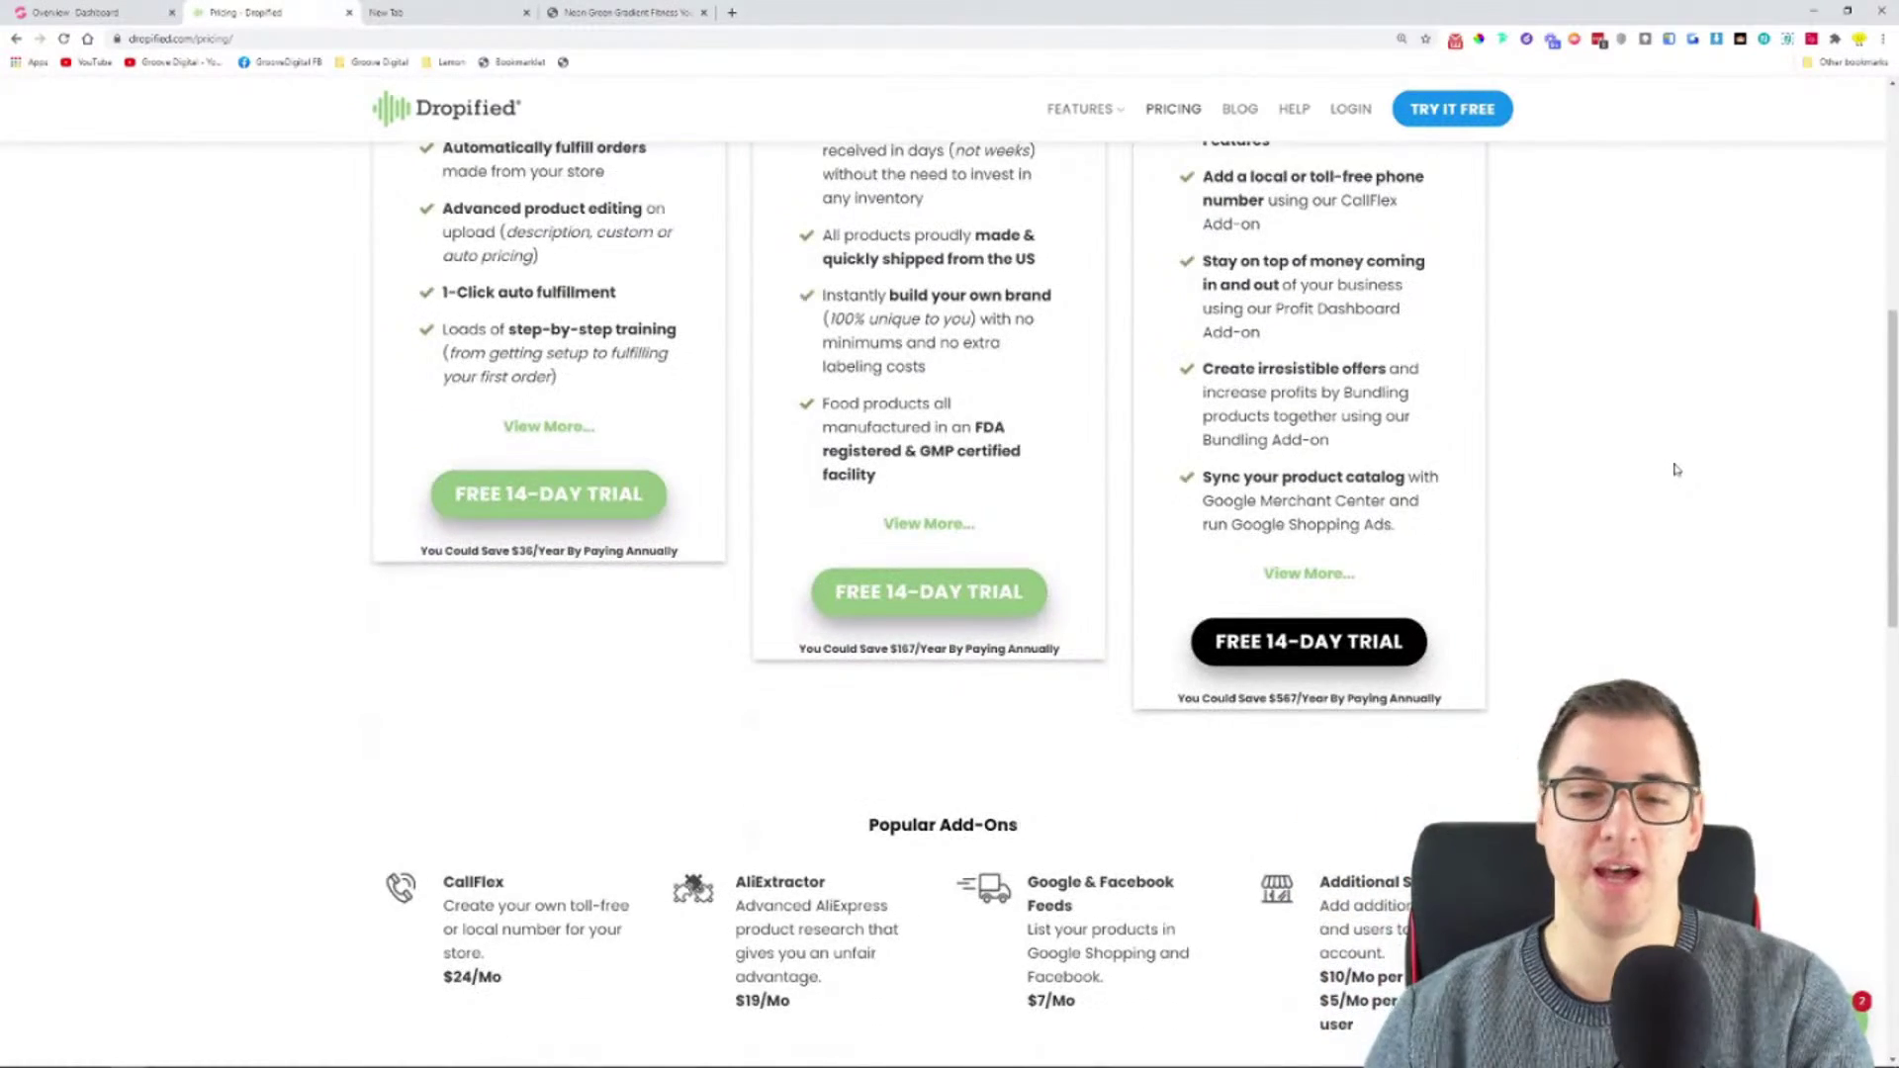
scroll(1675, 469, "down", 1)
scroll(1674, 469, "up", 1)
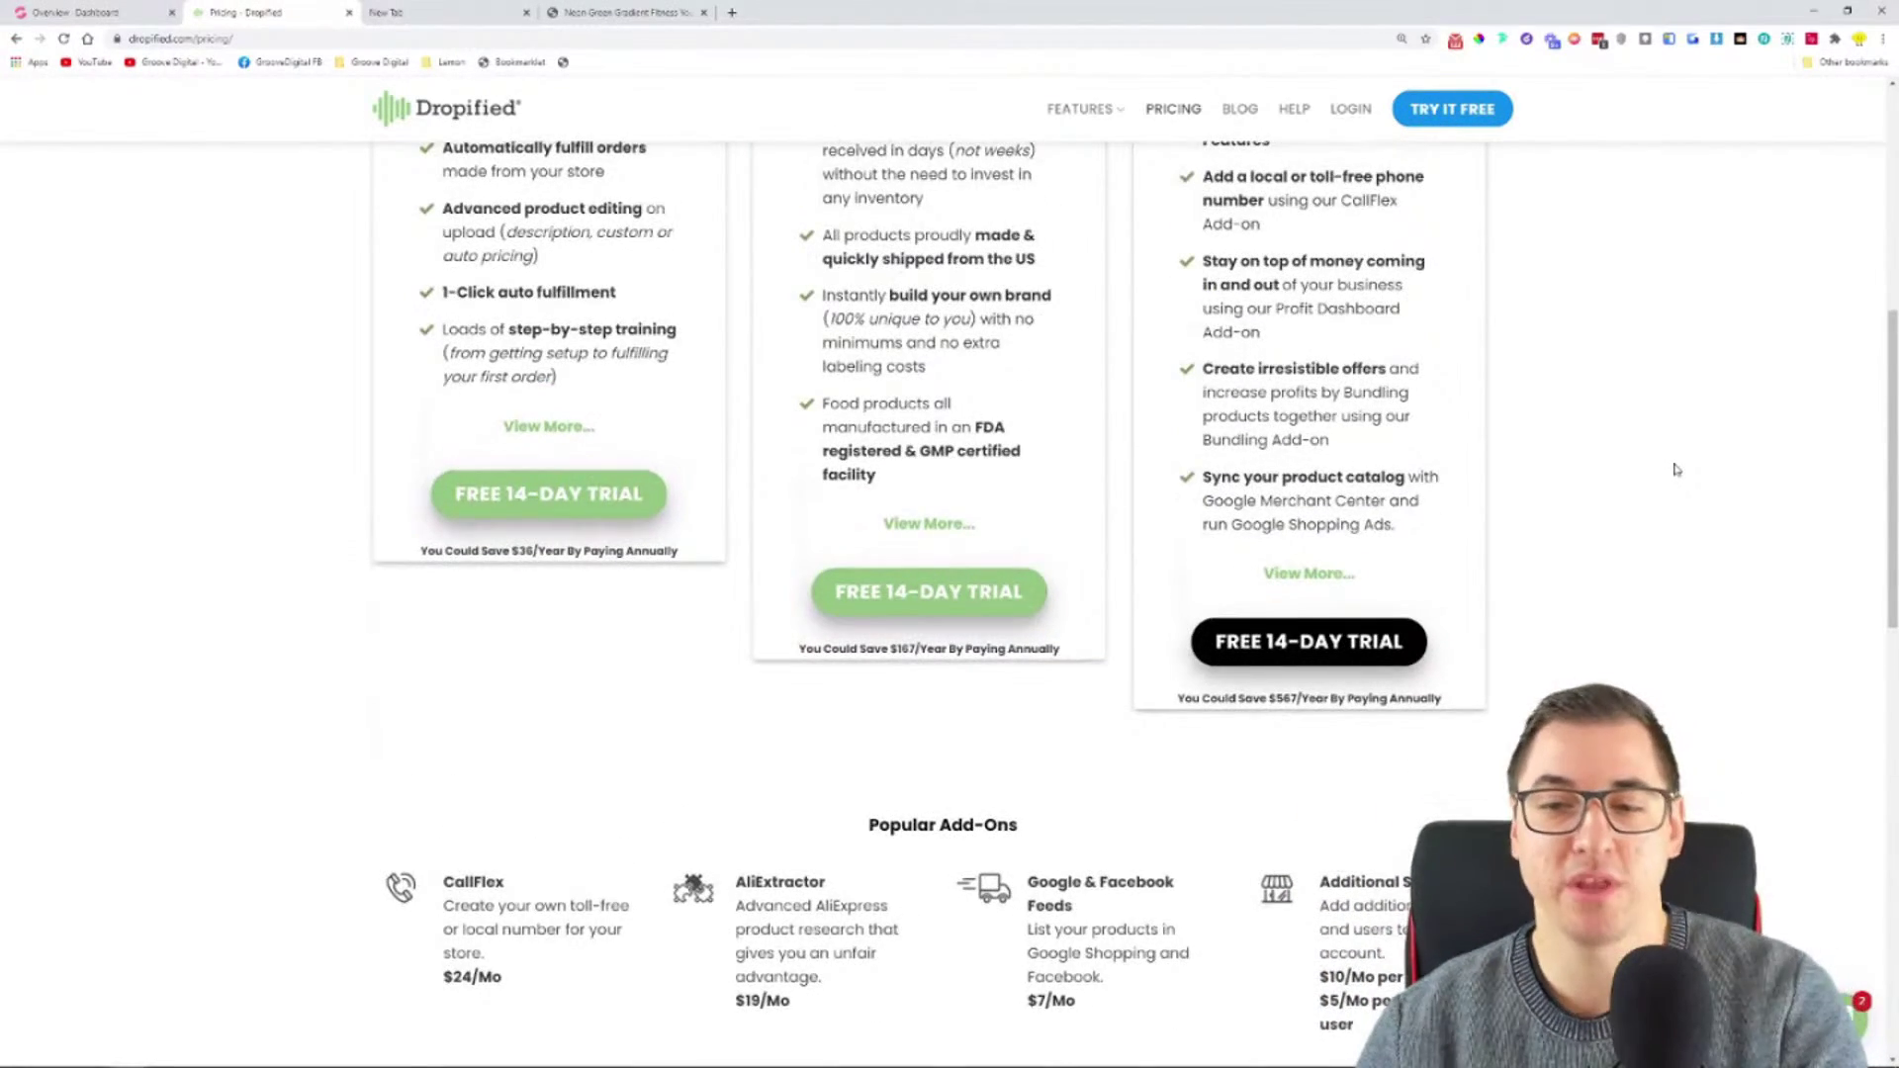
scroll(1672, 475, "up", 2)
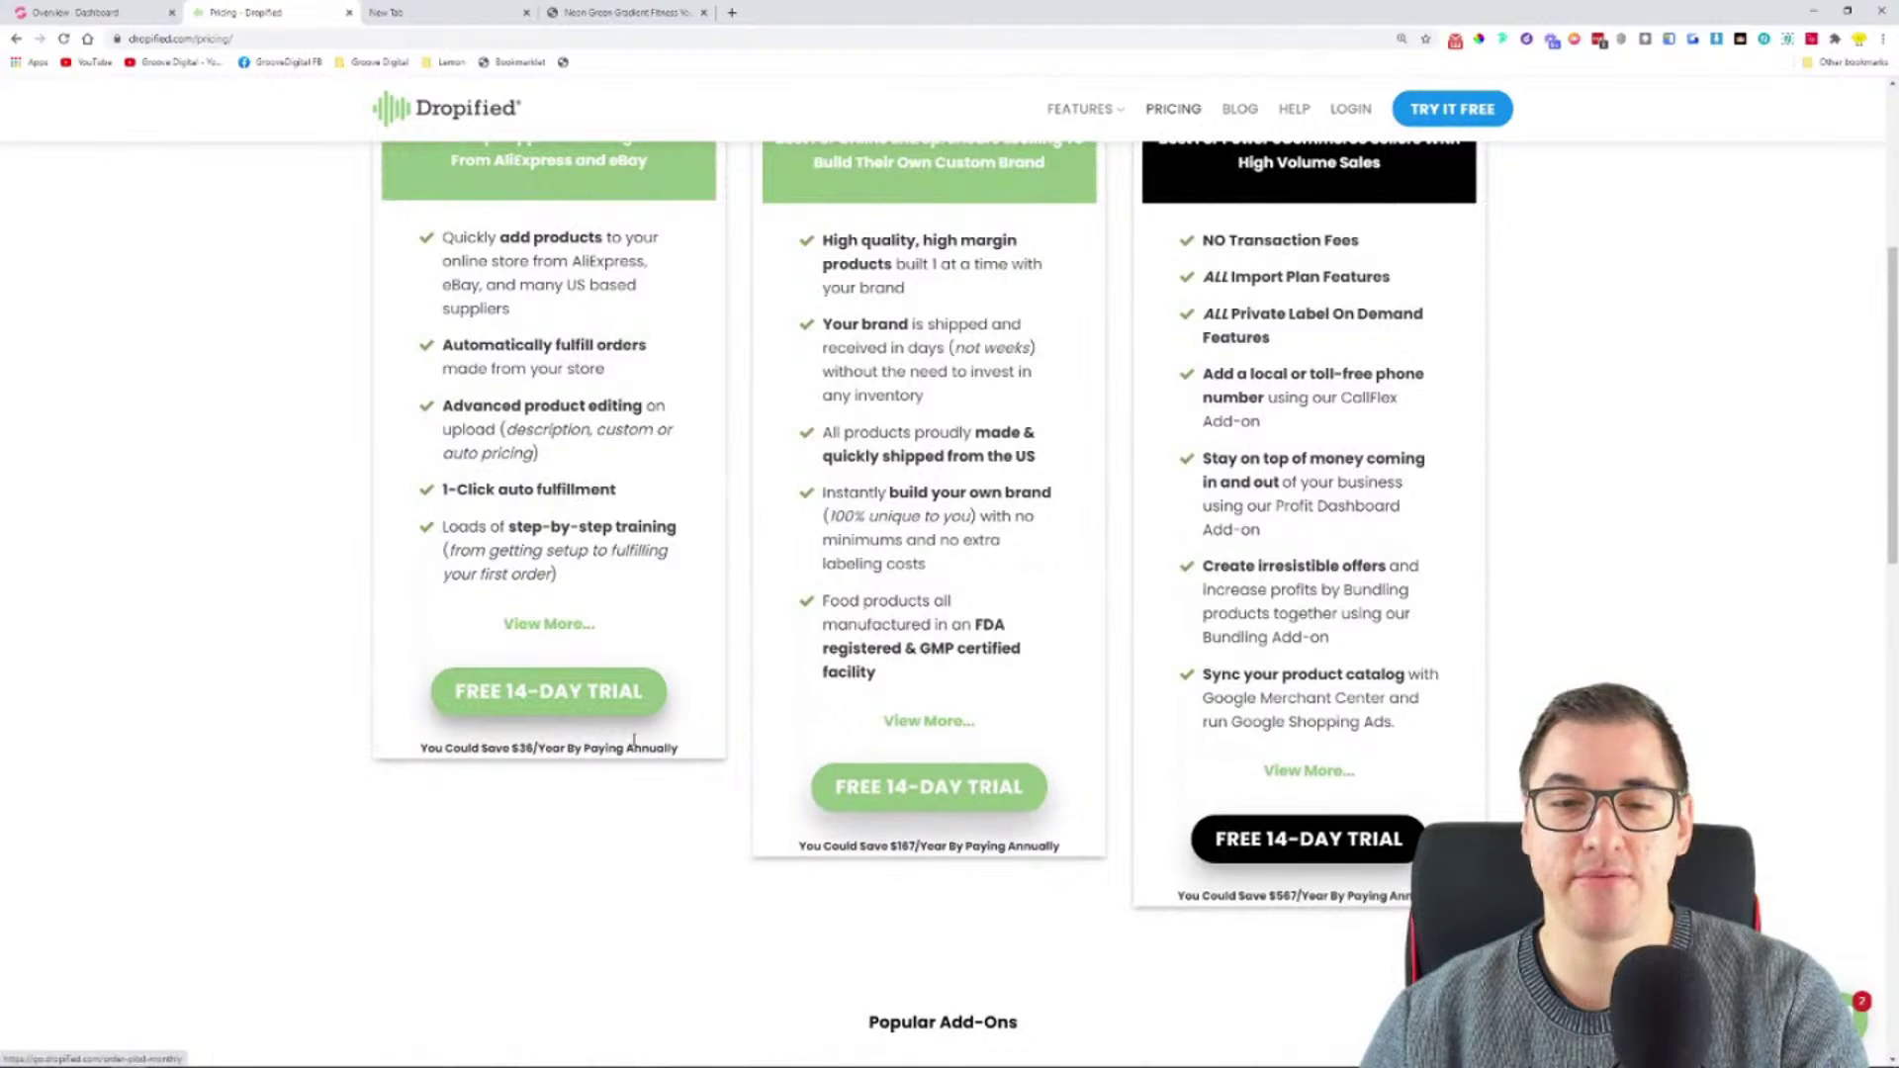
- Open the free 14-day trial checkout for the Import monthly plan and examine its account fields and billing terms
left_click(594, 699)
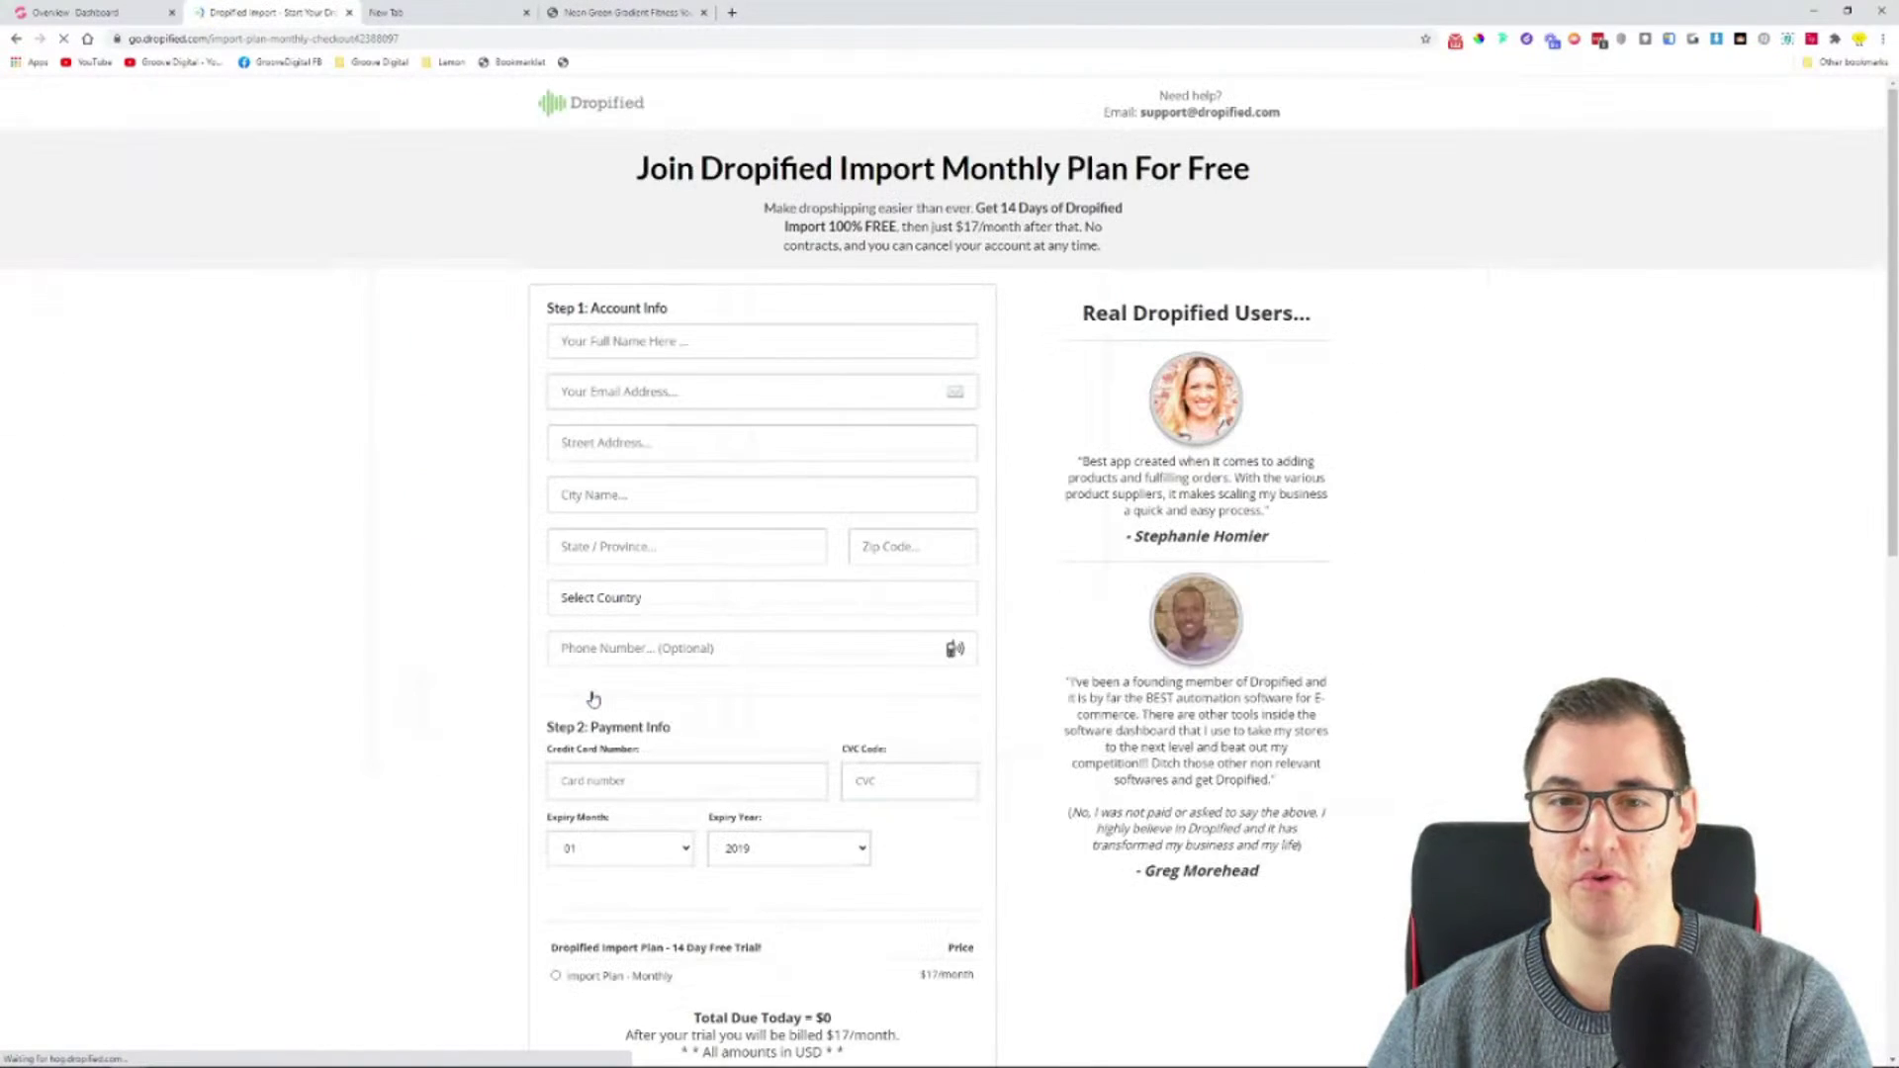
scroll(955, 679, "down", 2)
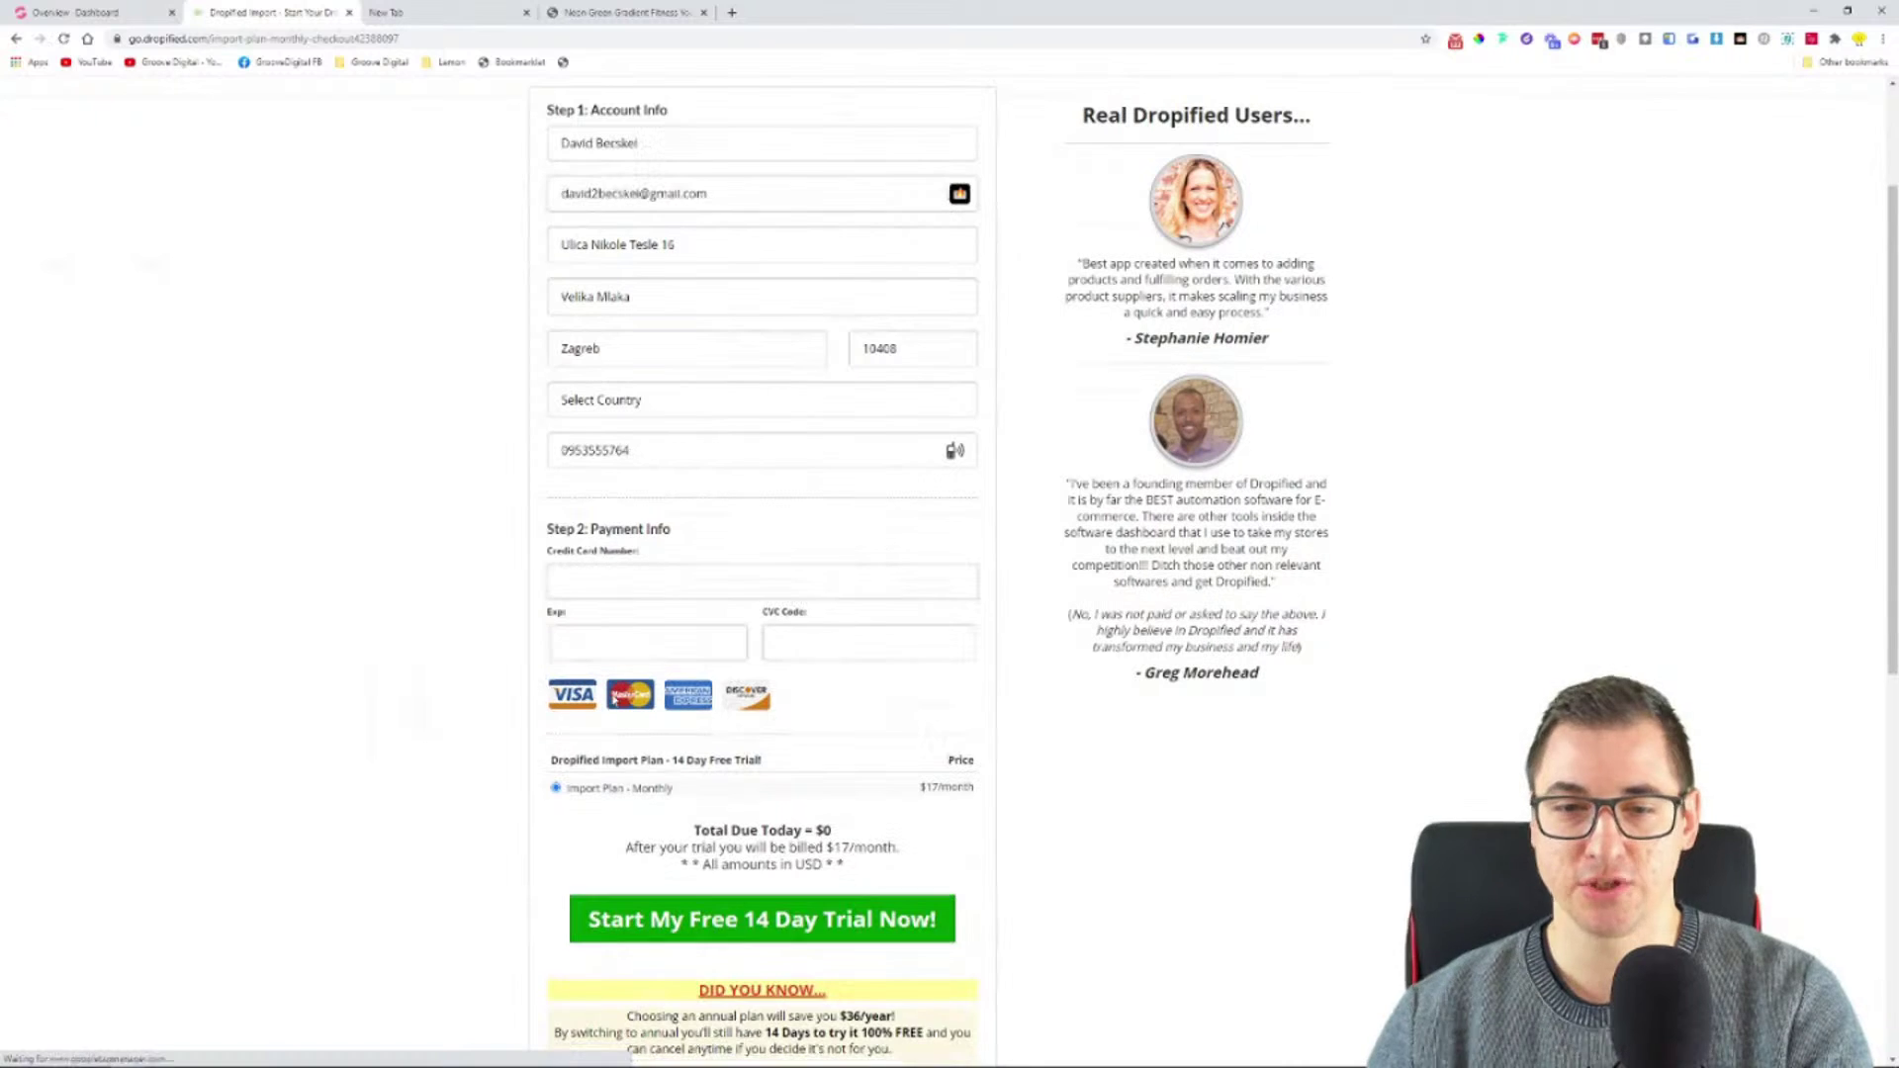
scroll(461, 685, "down", 1)
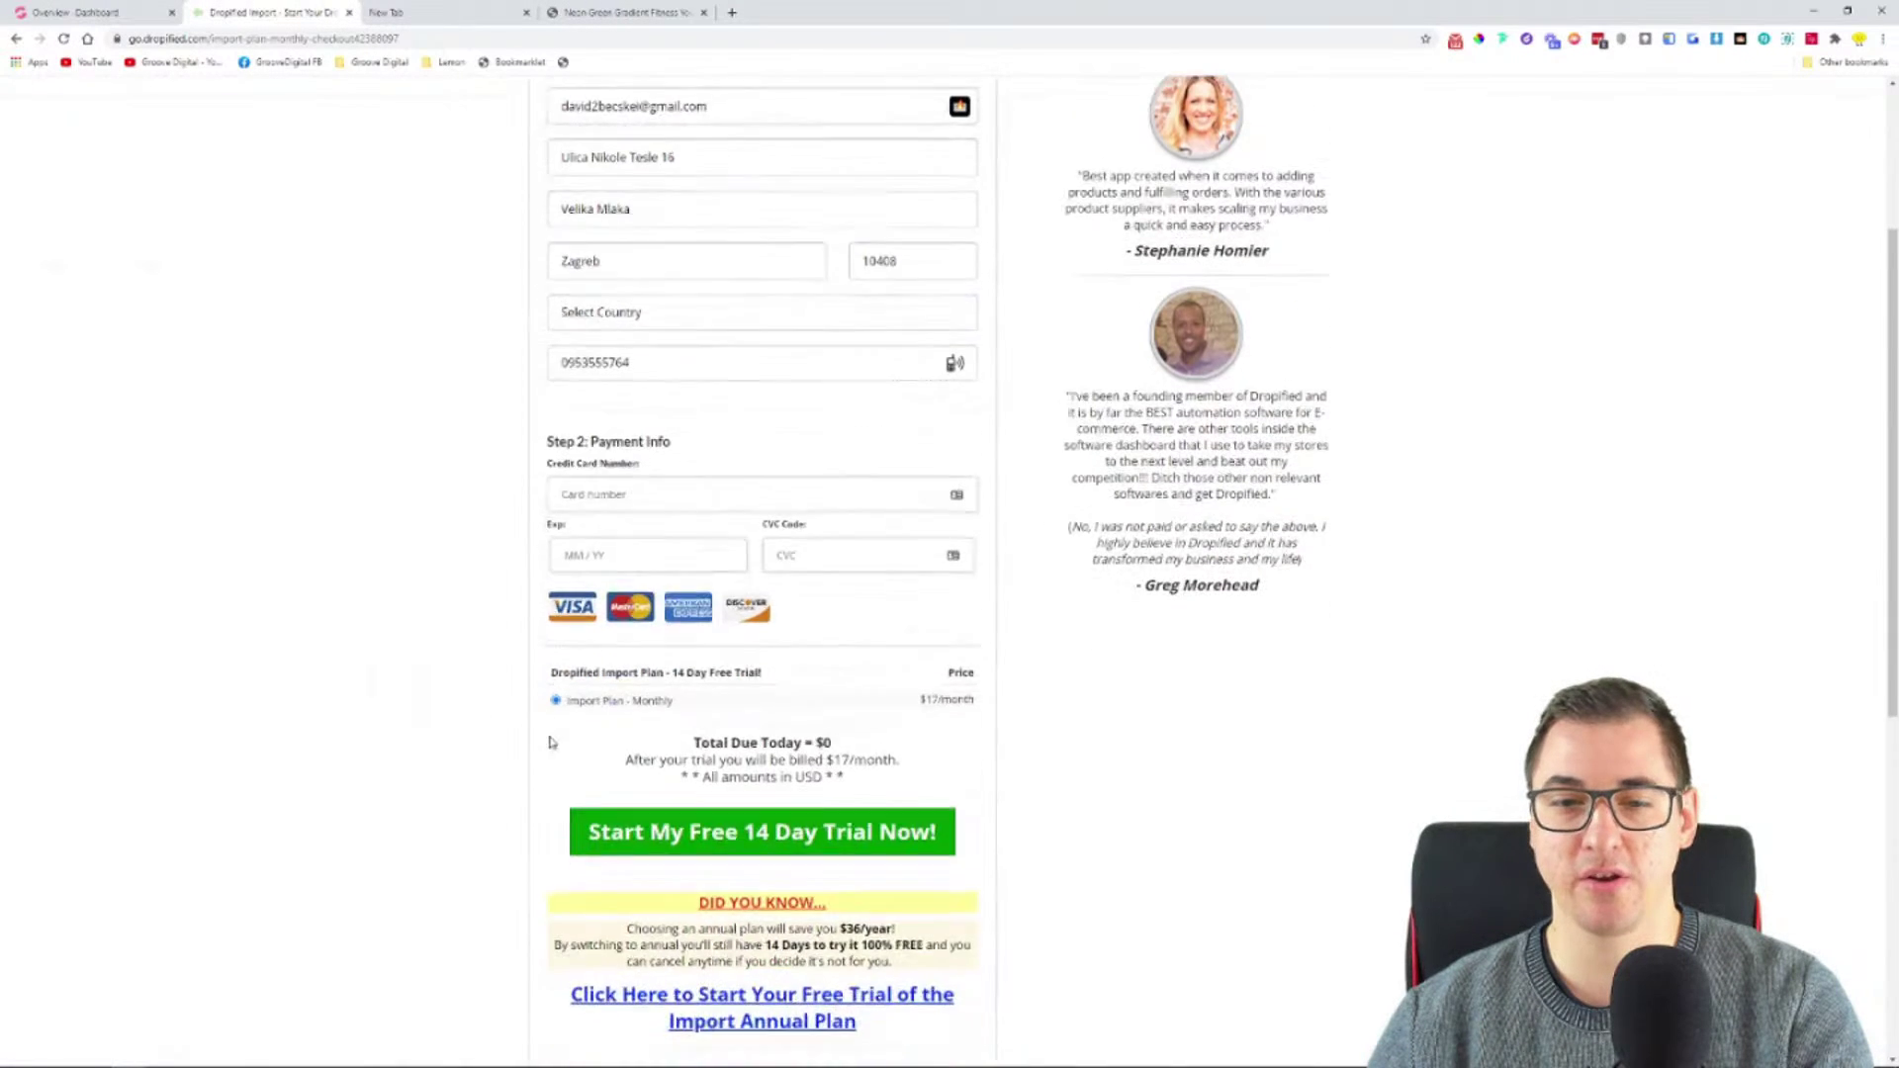
left_click_drag(693, 734, 876, 732)
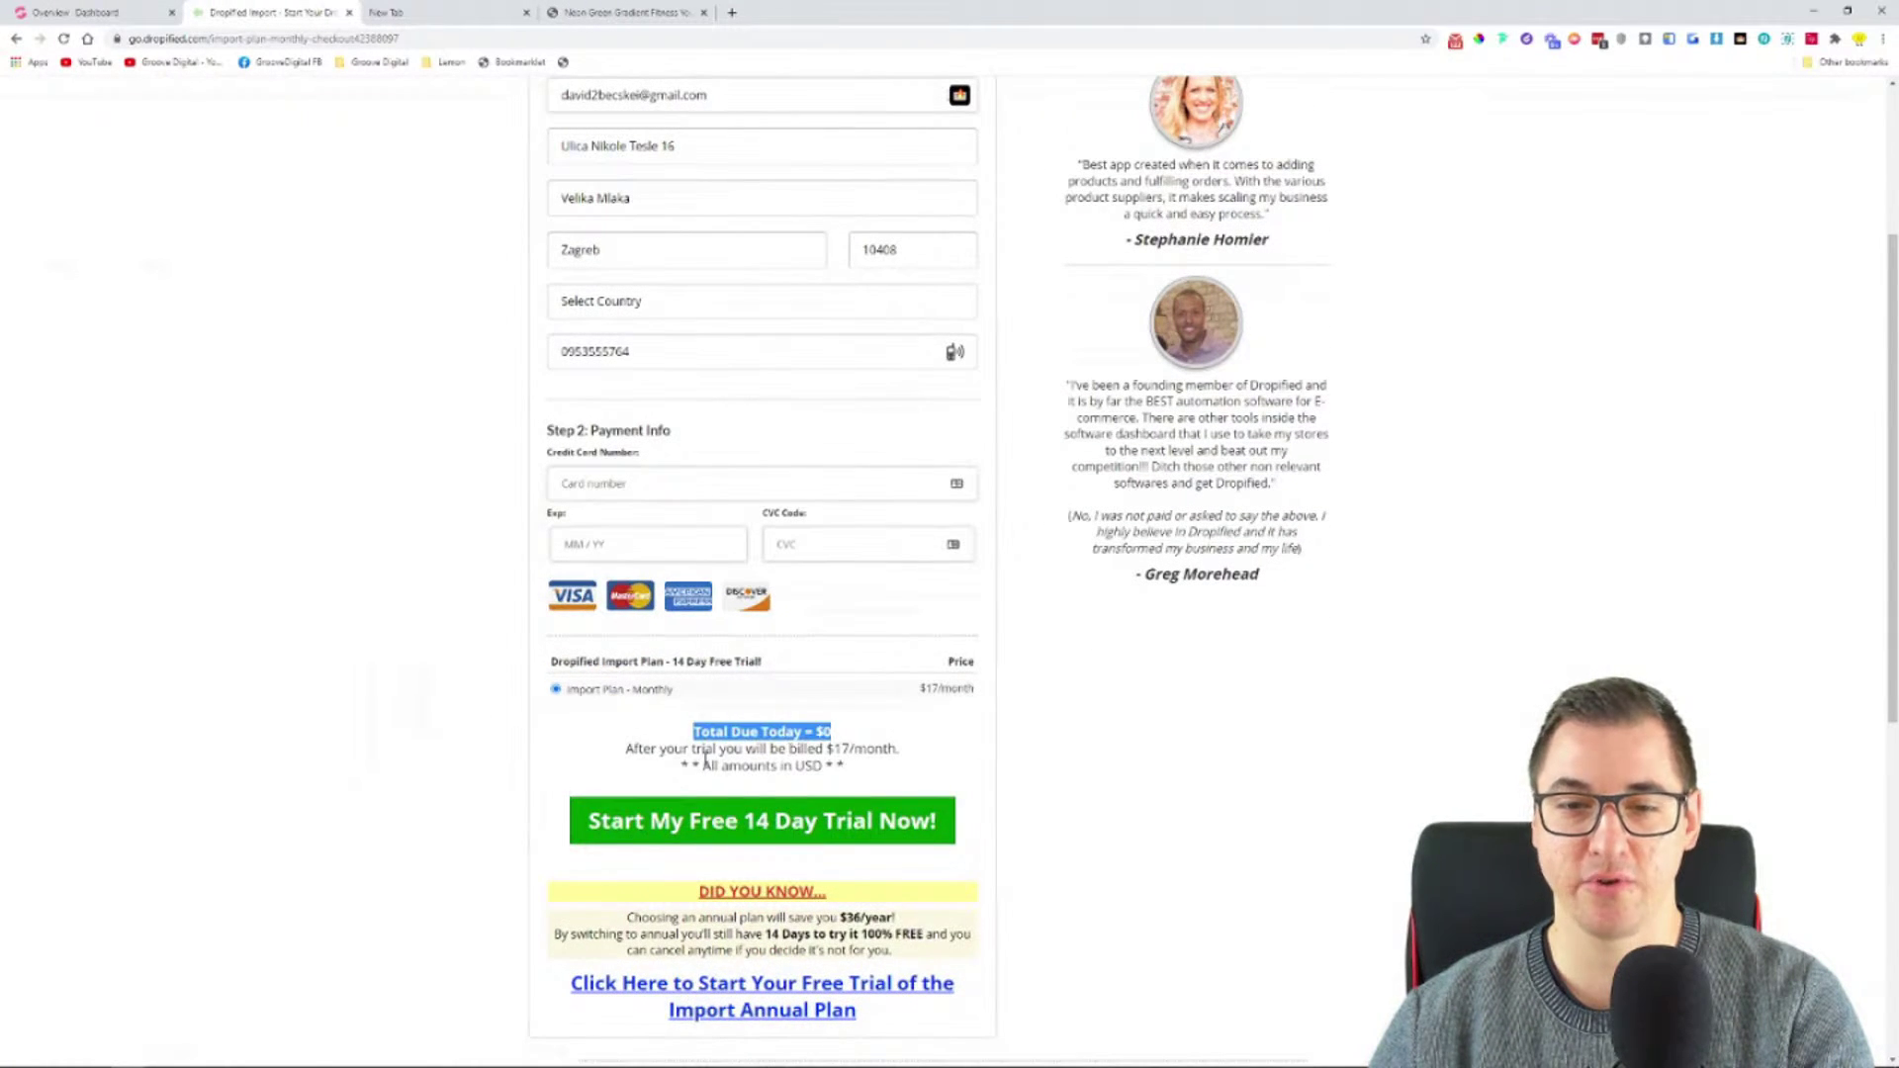
left_click_drag(755, 749, 902, 754)
scroll(389, 653, "up", 3)
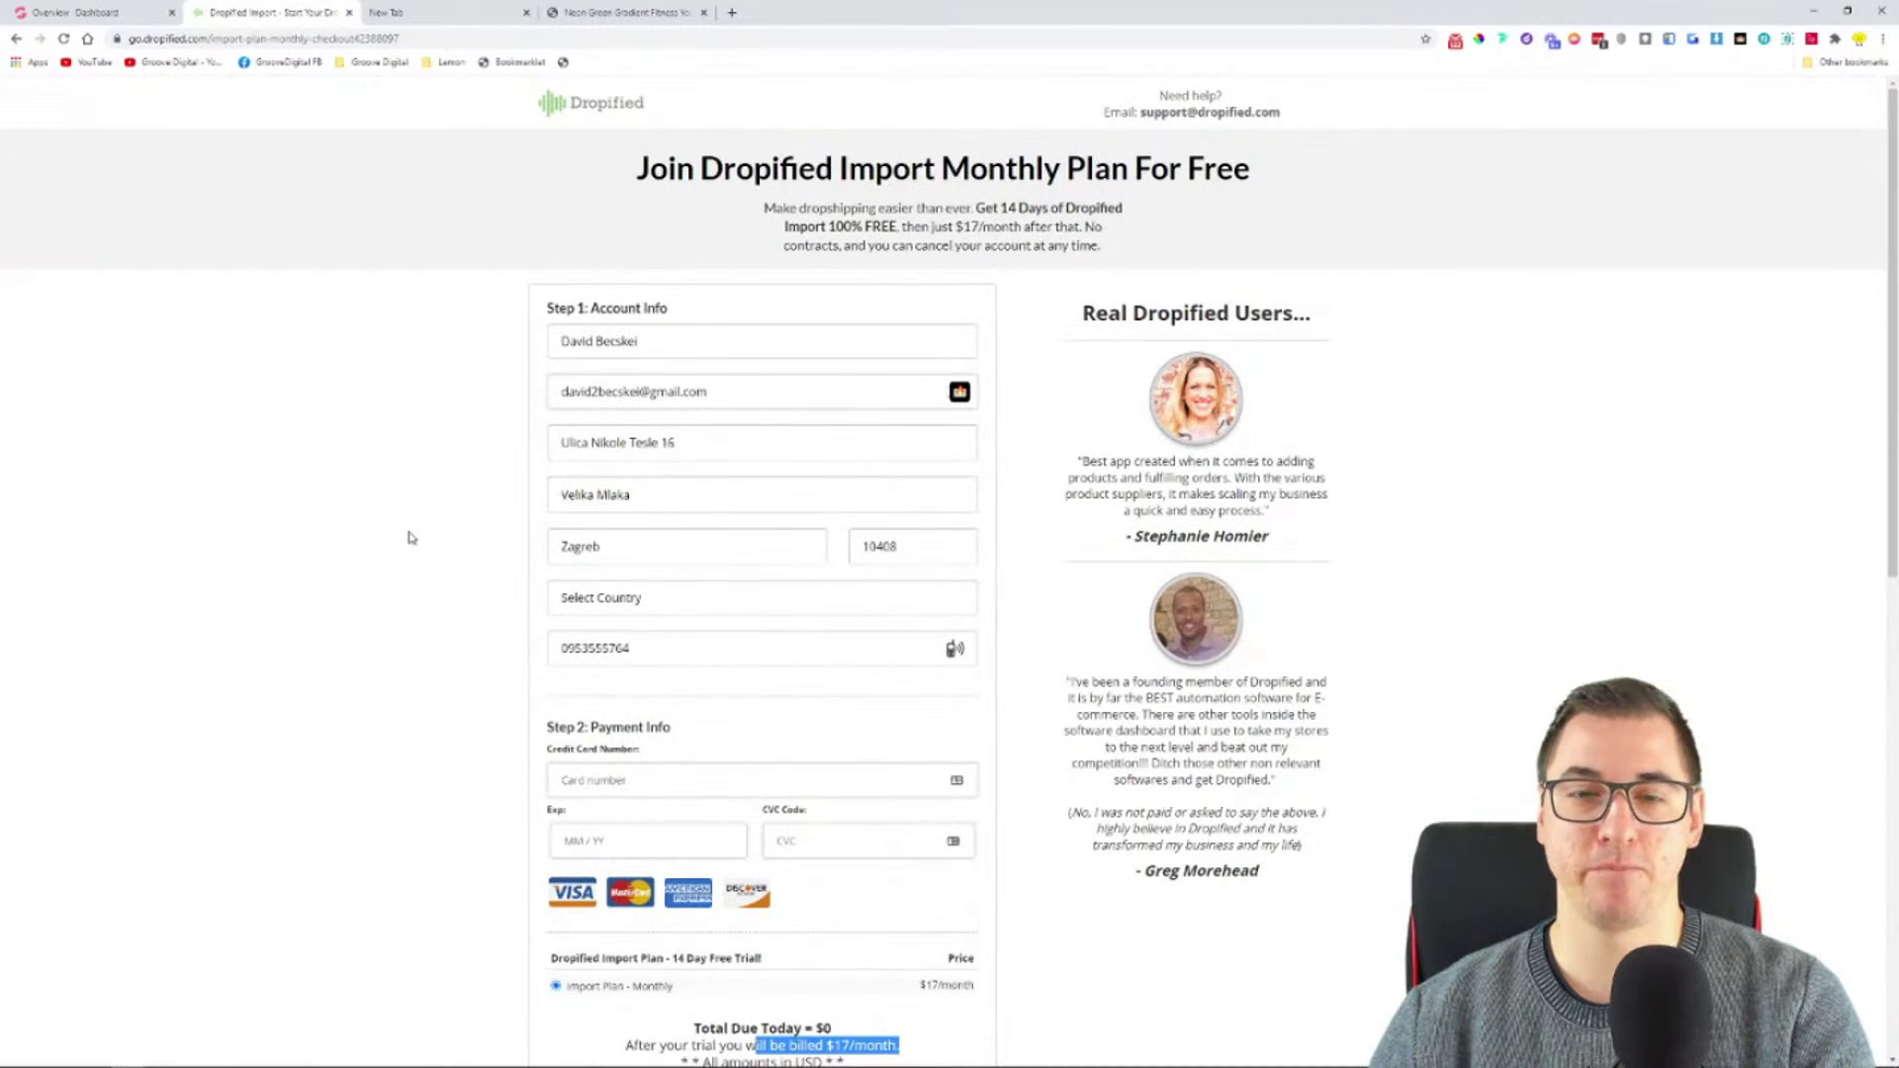
- Return from the trial checkout to the pricing page and review the three plans again
left_click(14, 39)
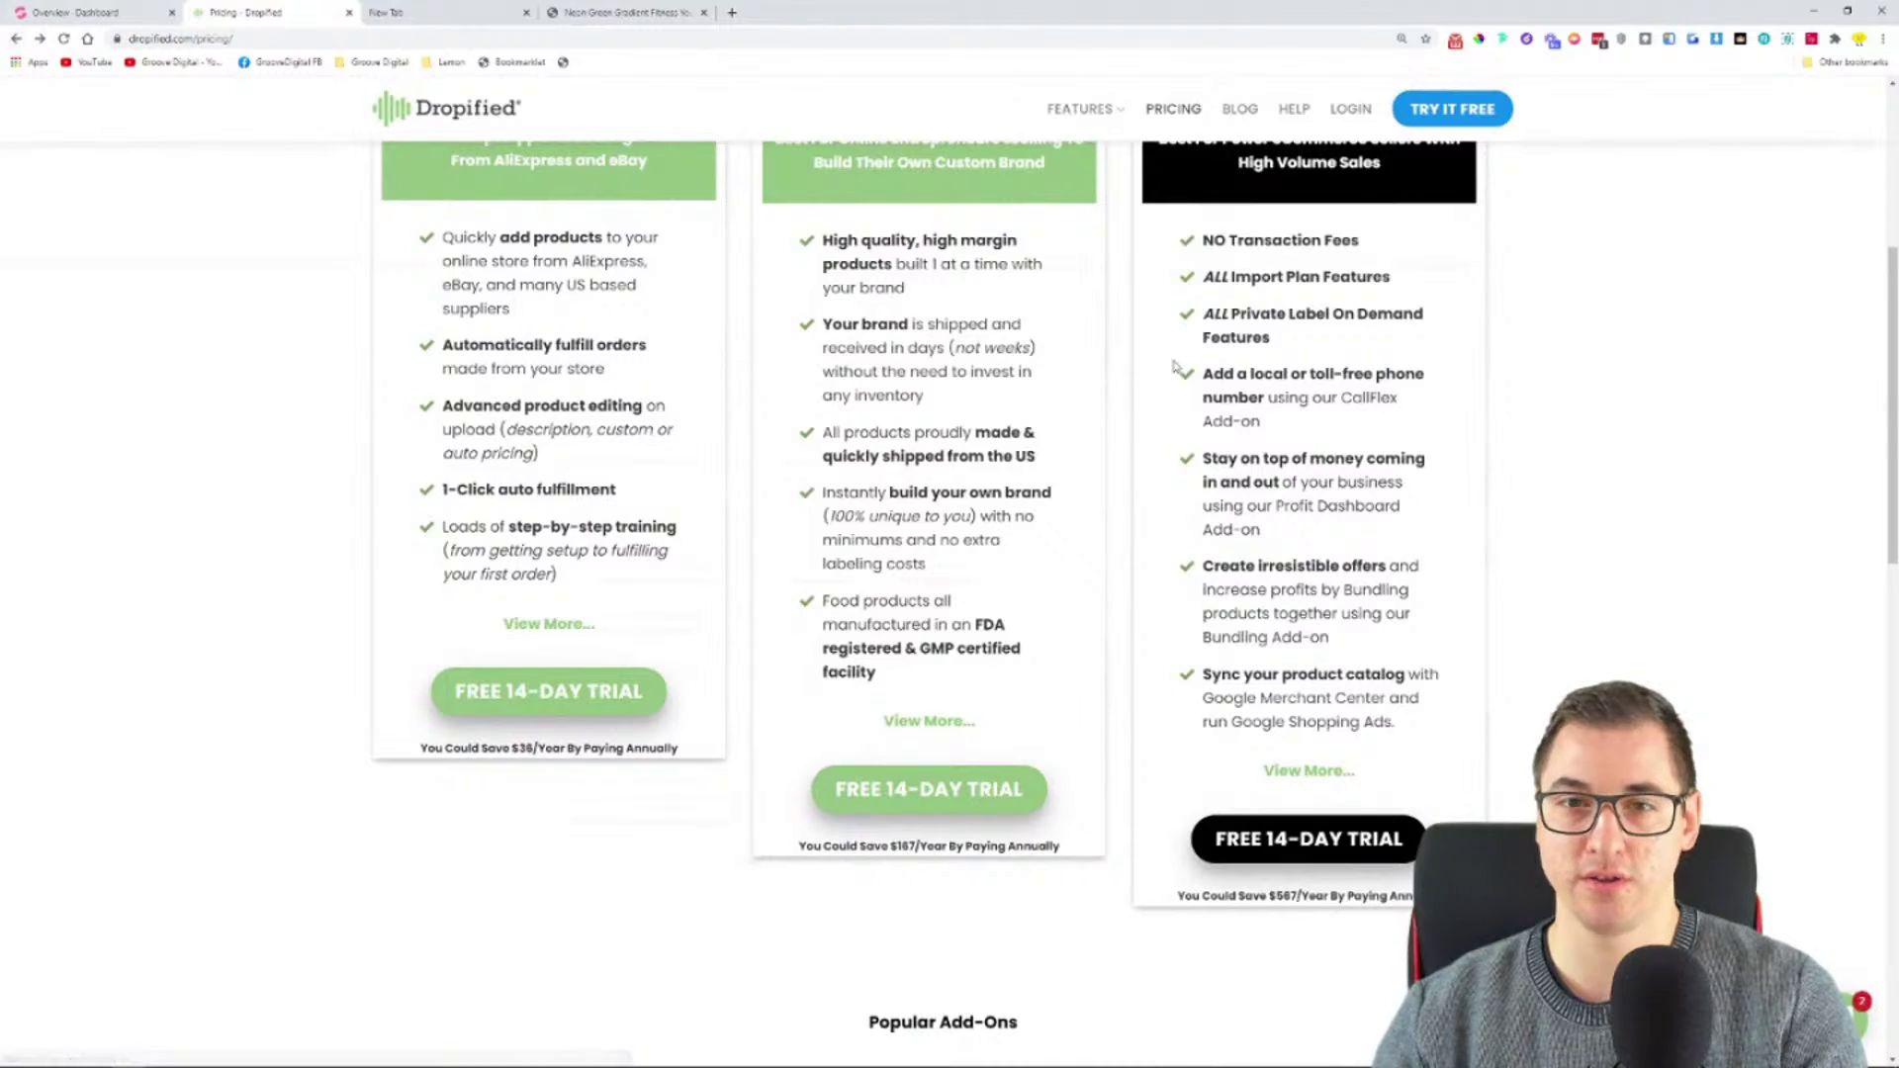
scroll(1645, 466, "up", 3)
scroll(1647, 470, "down", 3)
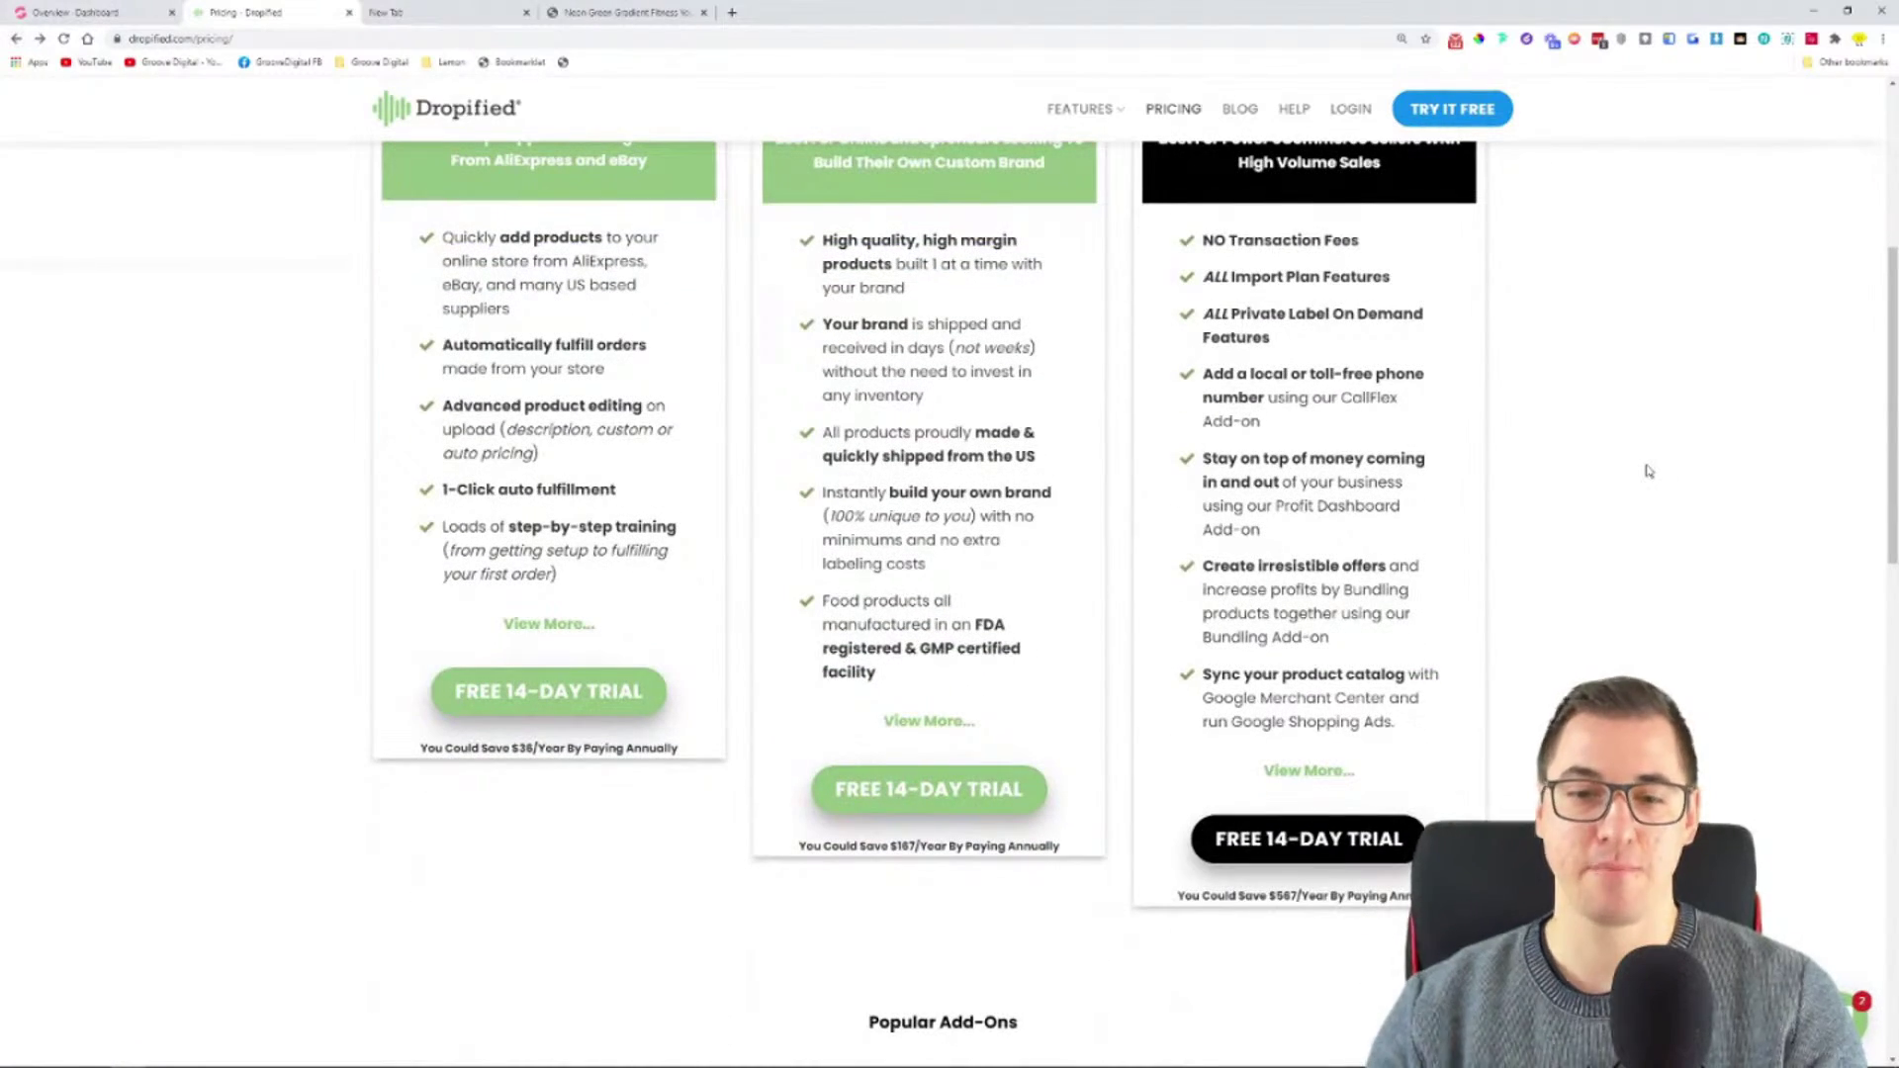
scroll(1648, 471, "up", 5)
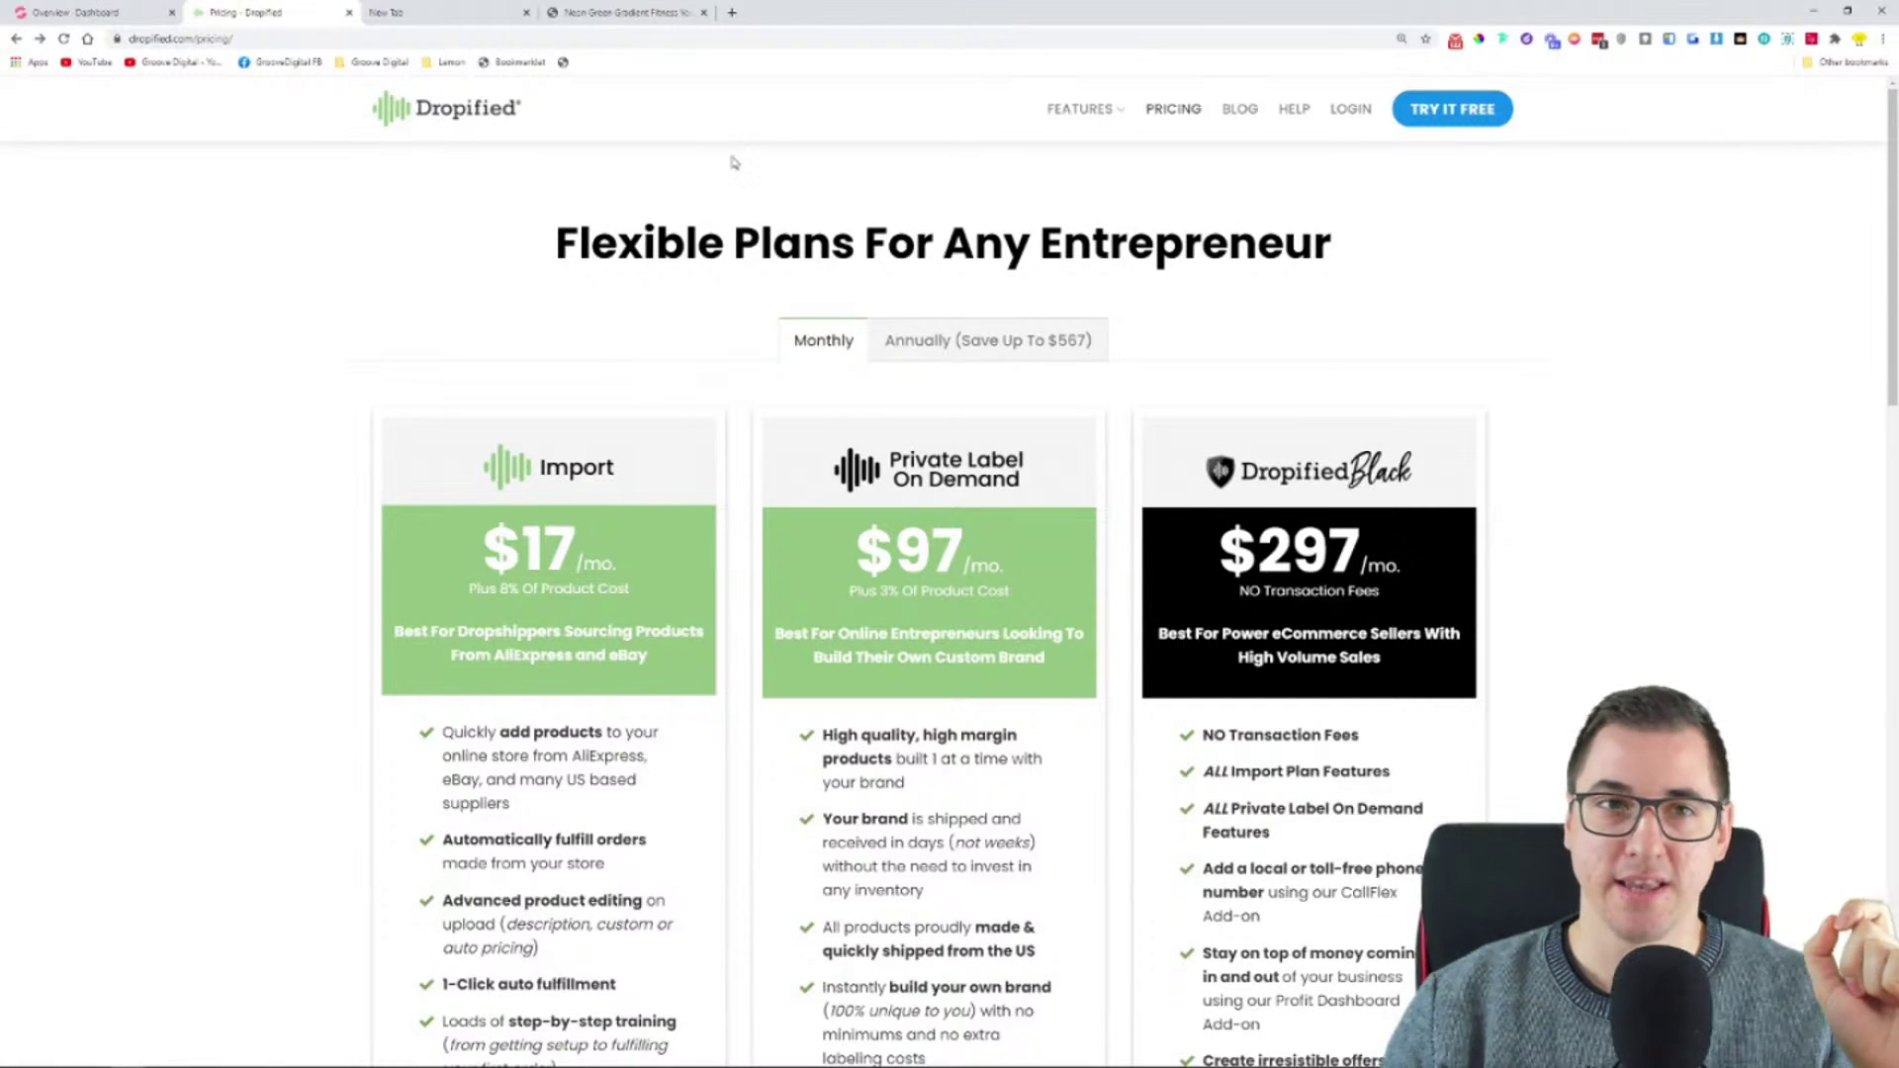
- Switch to the GrooveFunnels dashboard and open the GrooveKart app's list of stores
left_click(75, 12)
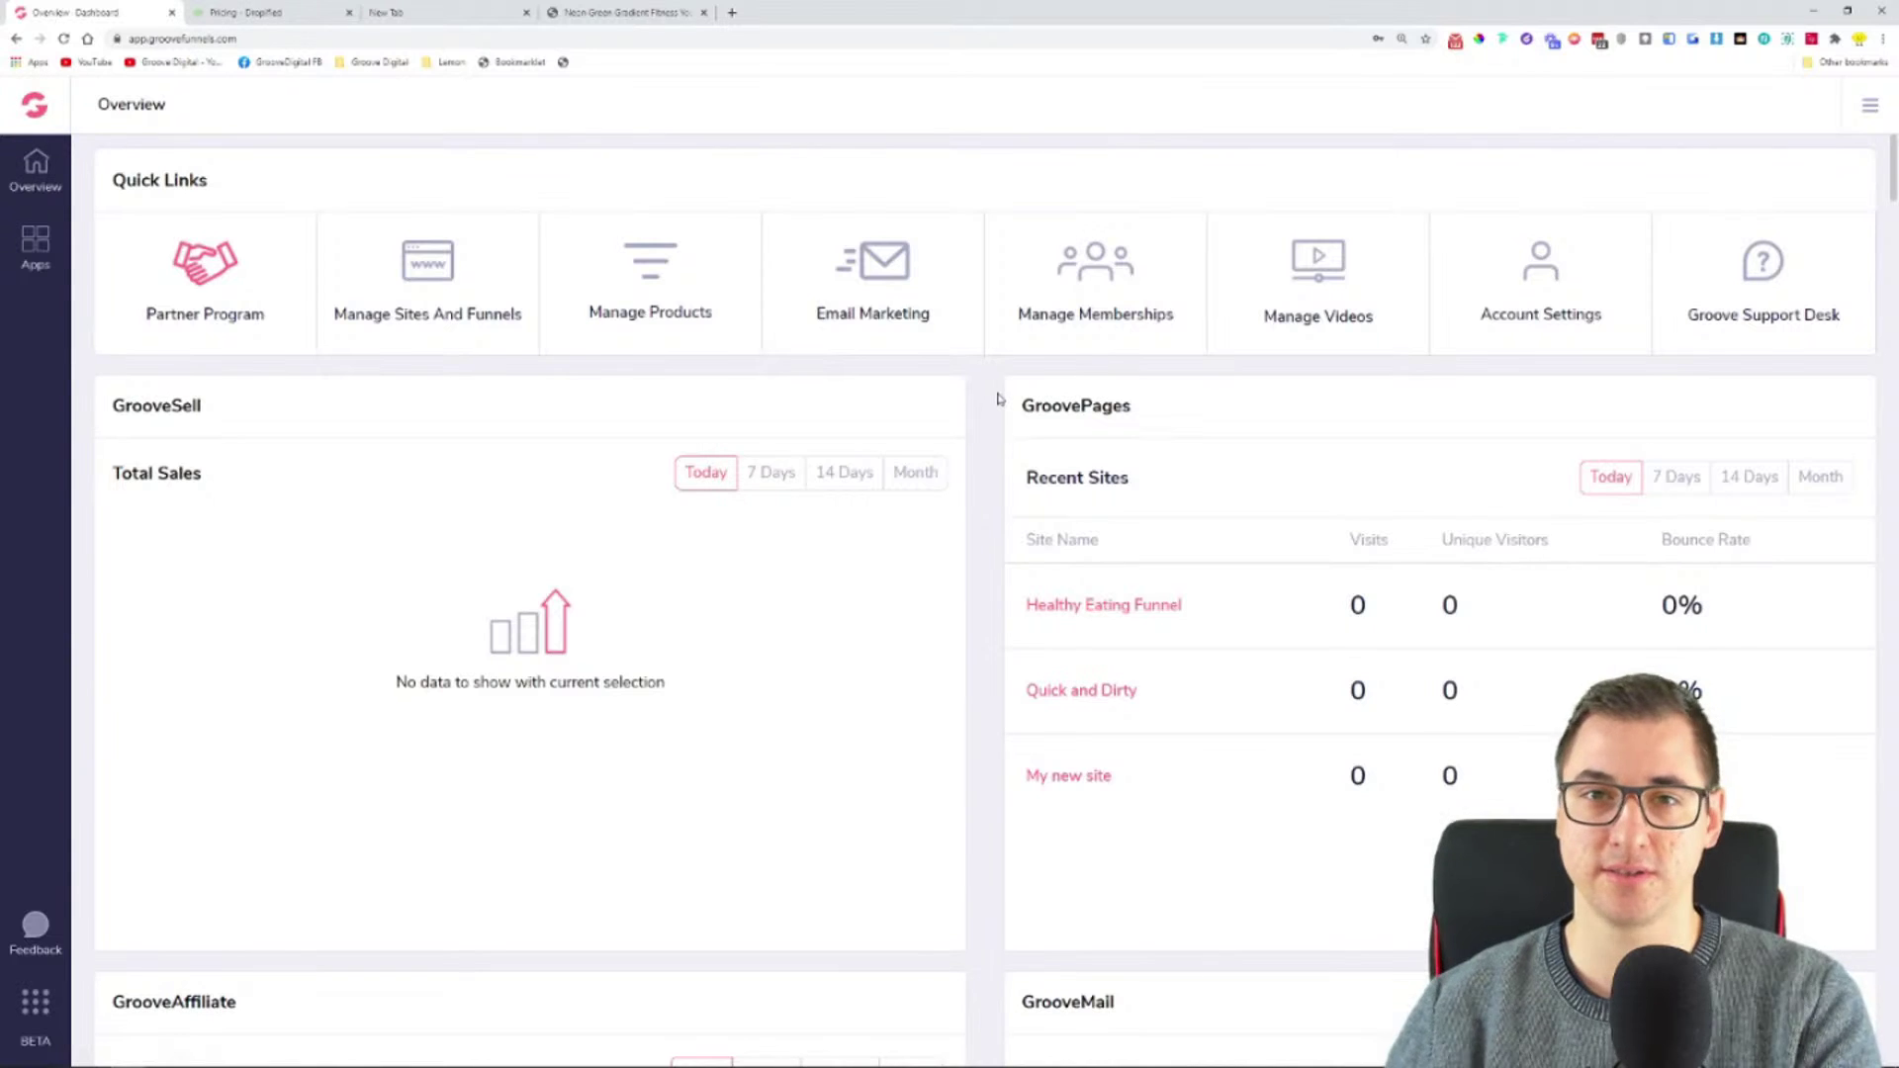
left_click(34, 259)
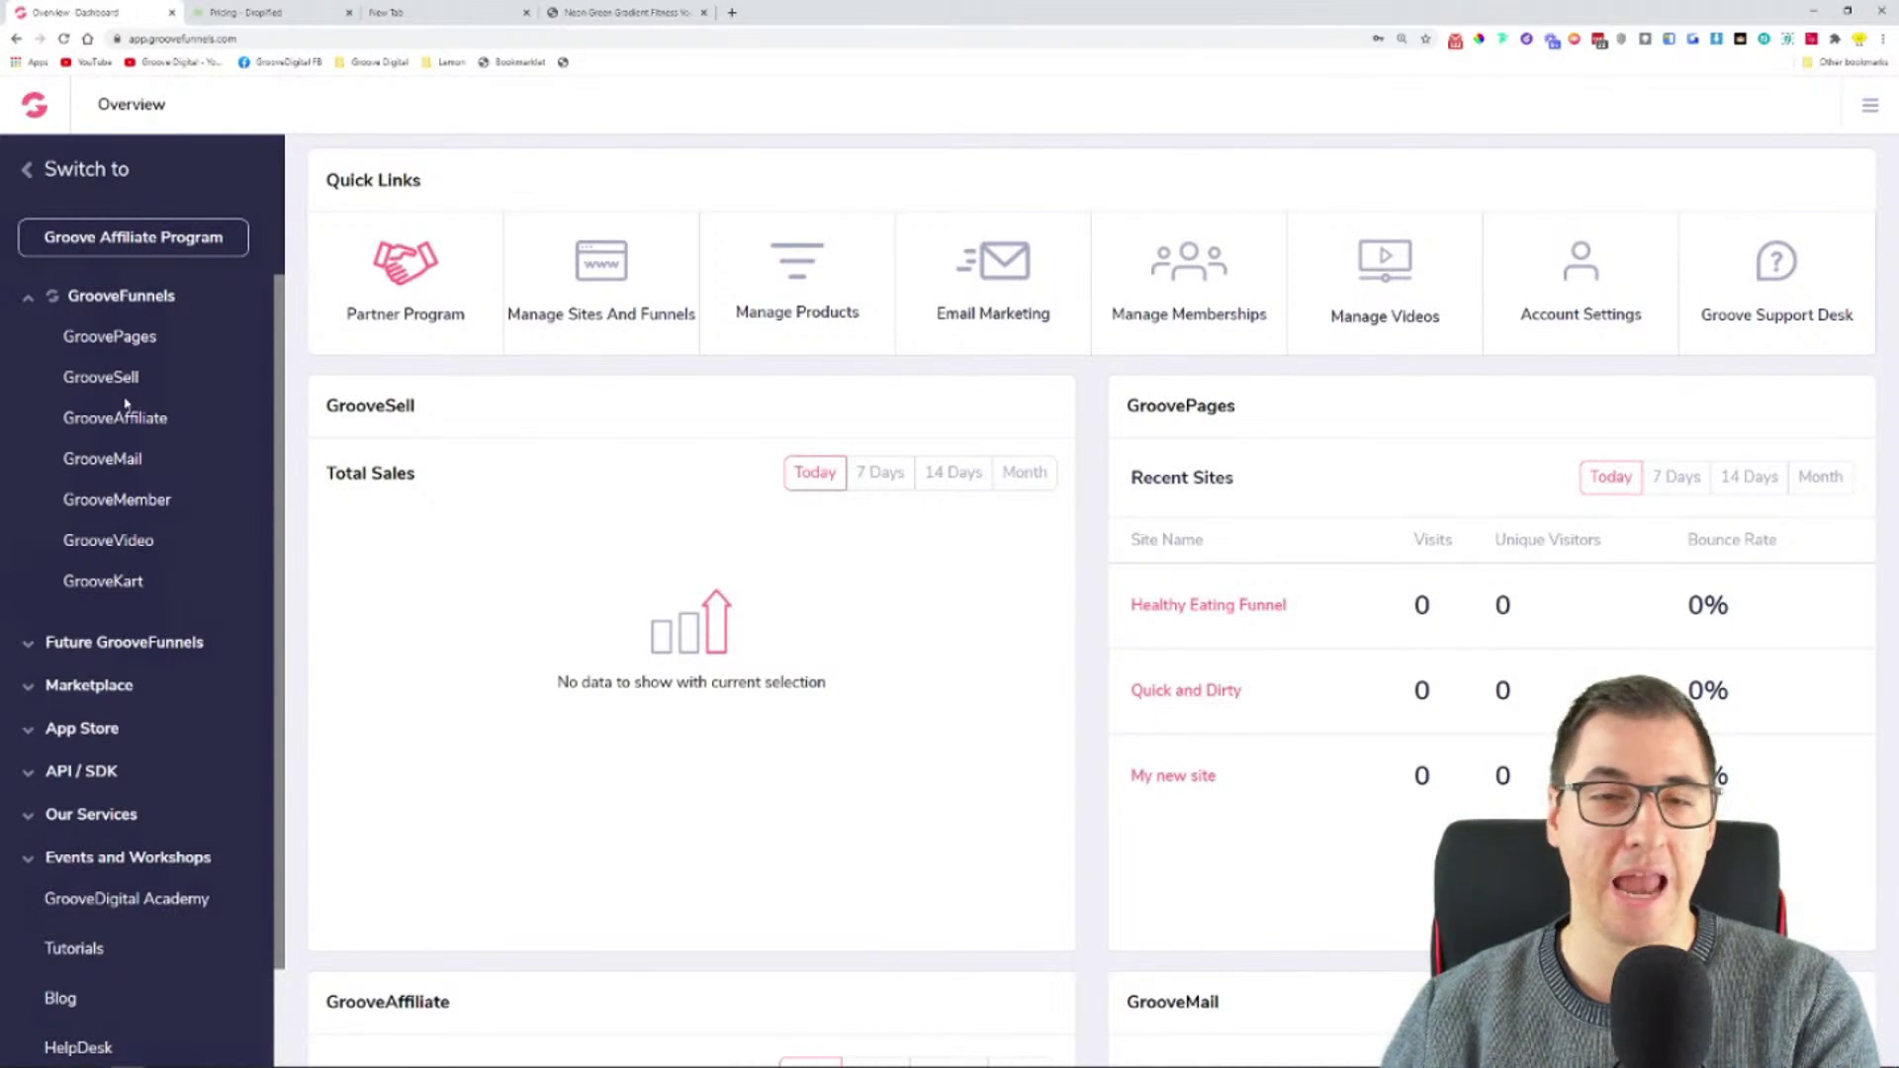
left_click(96, 590)
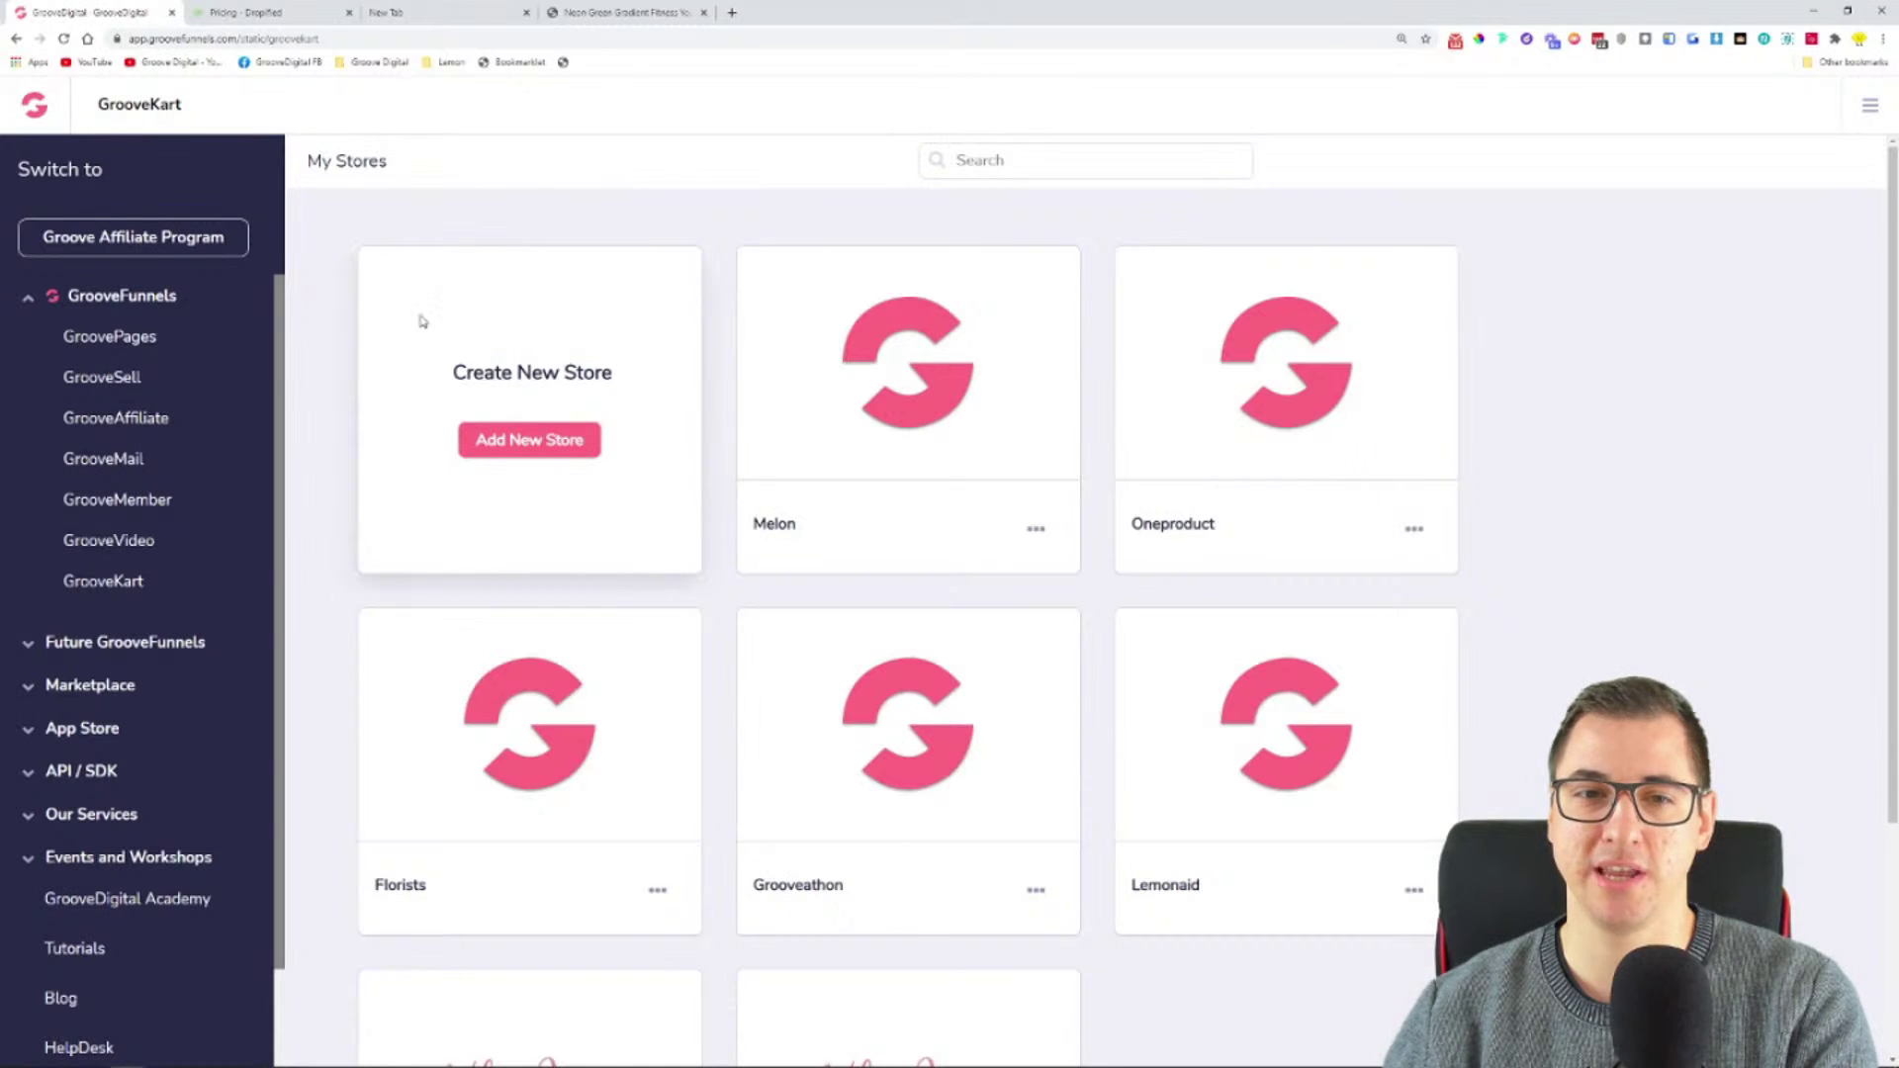
- Open the new-store form in GrooveKart and examine its subdomain field alongside the existing Melon store
left_click(521, 444)
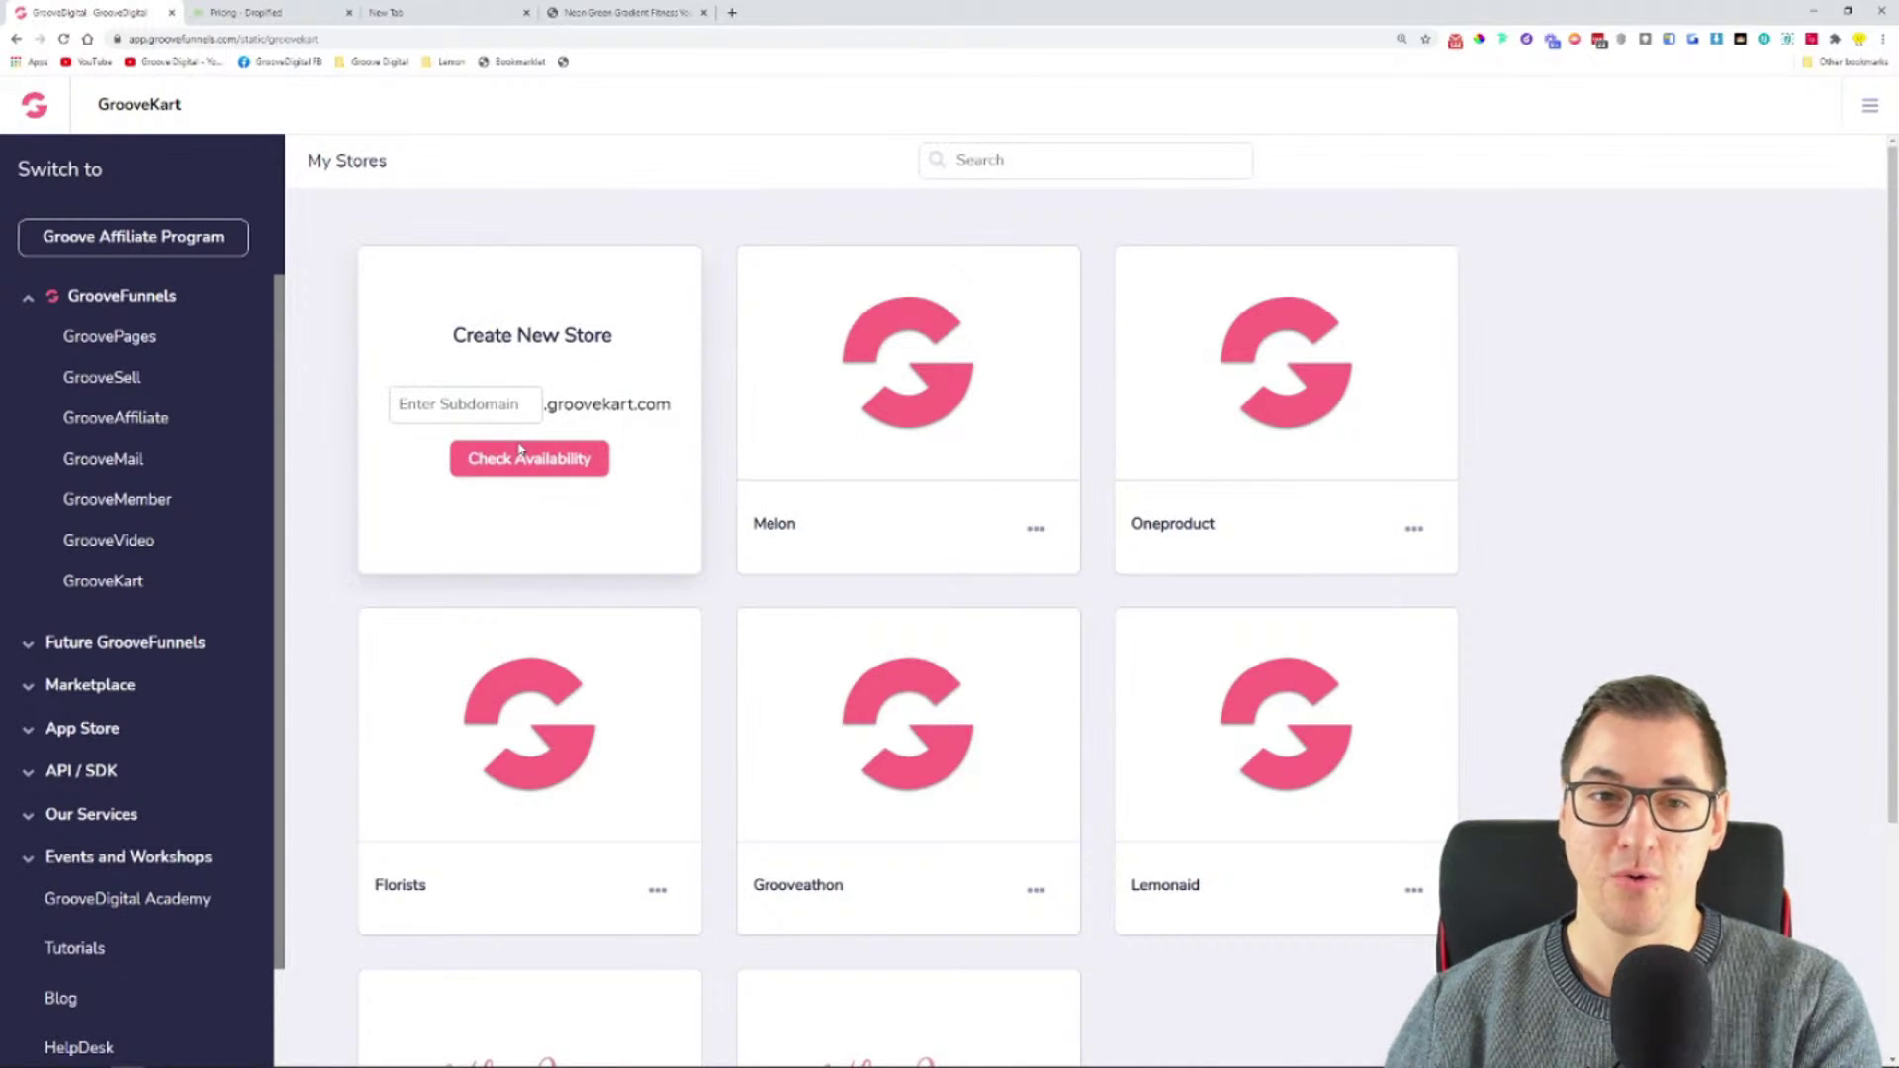
left_click(454, 403)
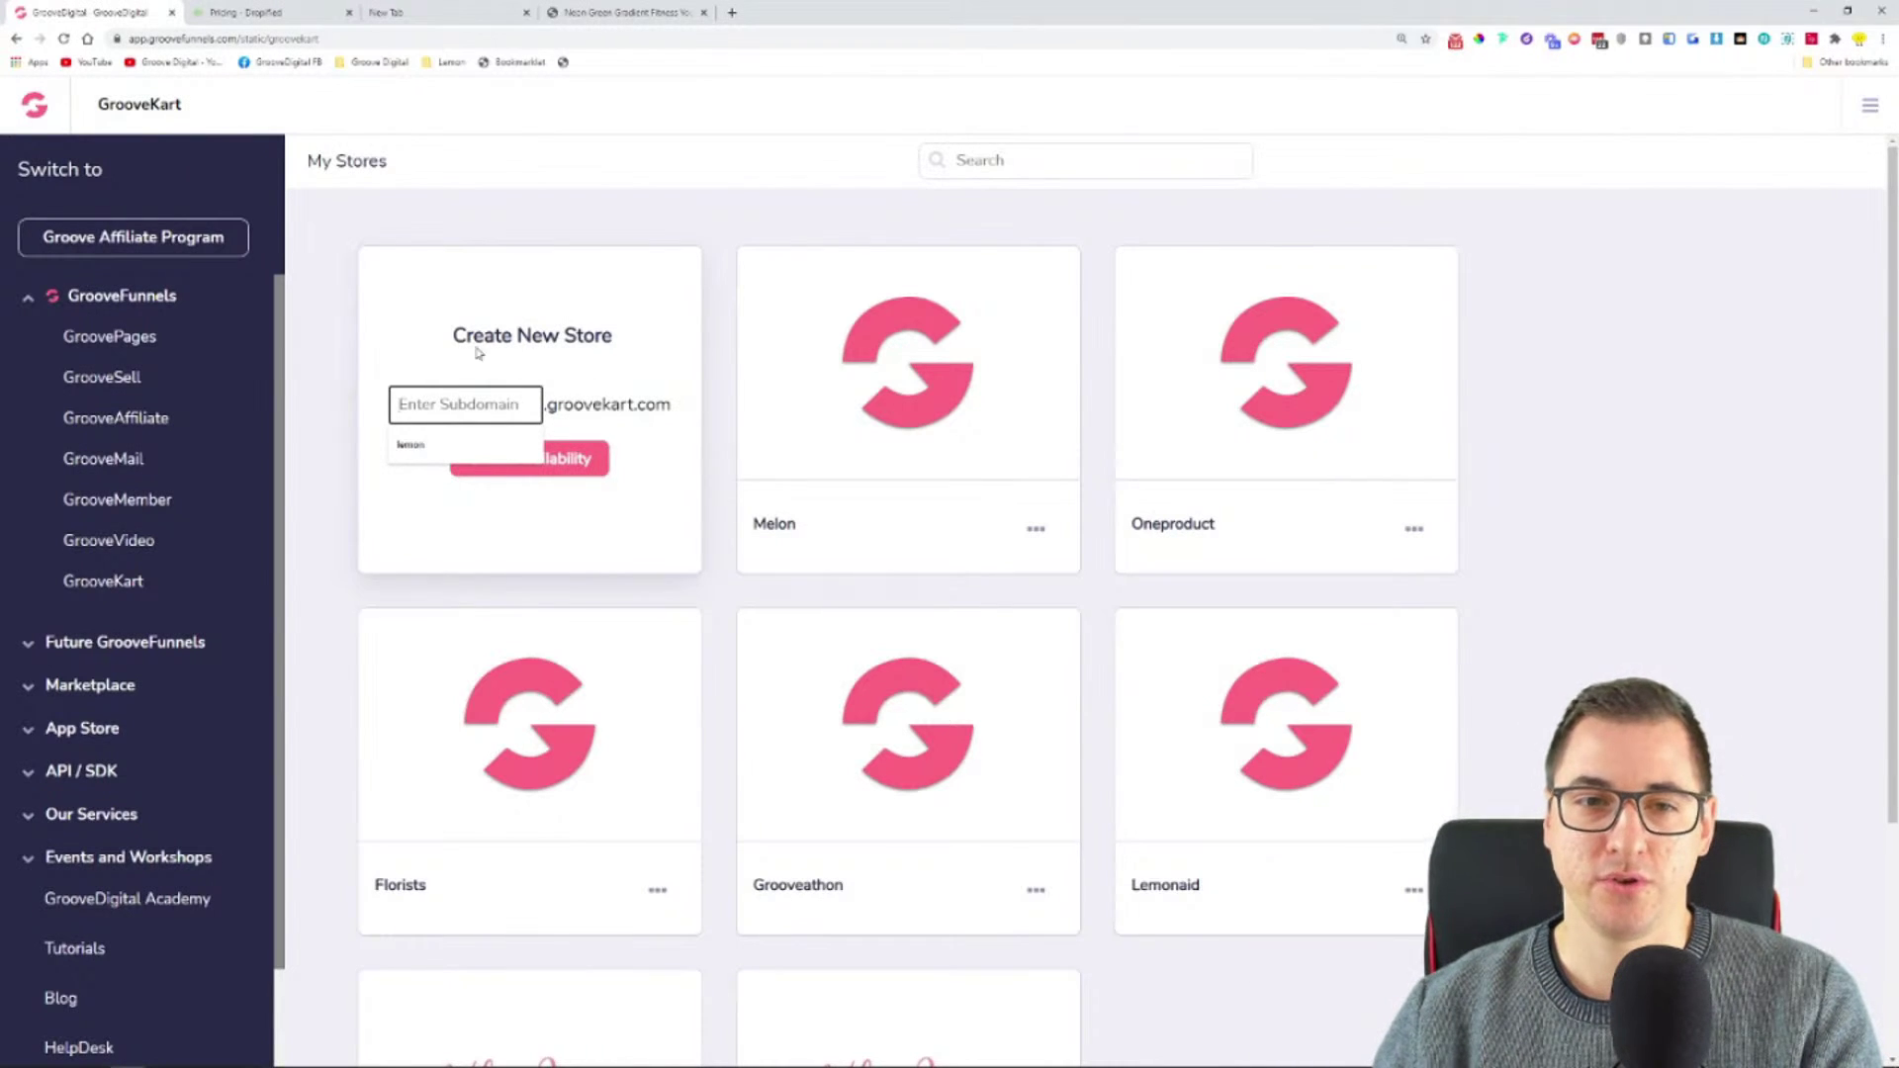
left_click(606, 379)
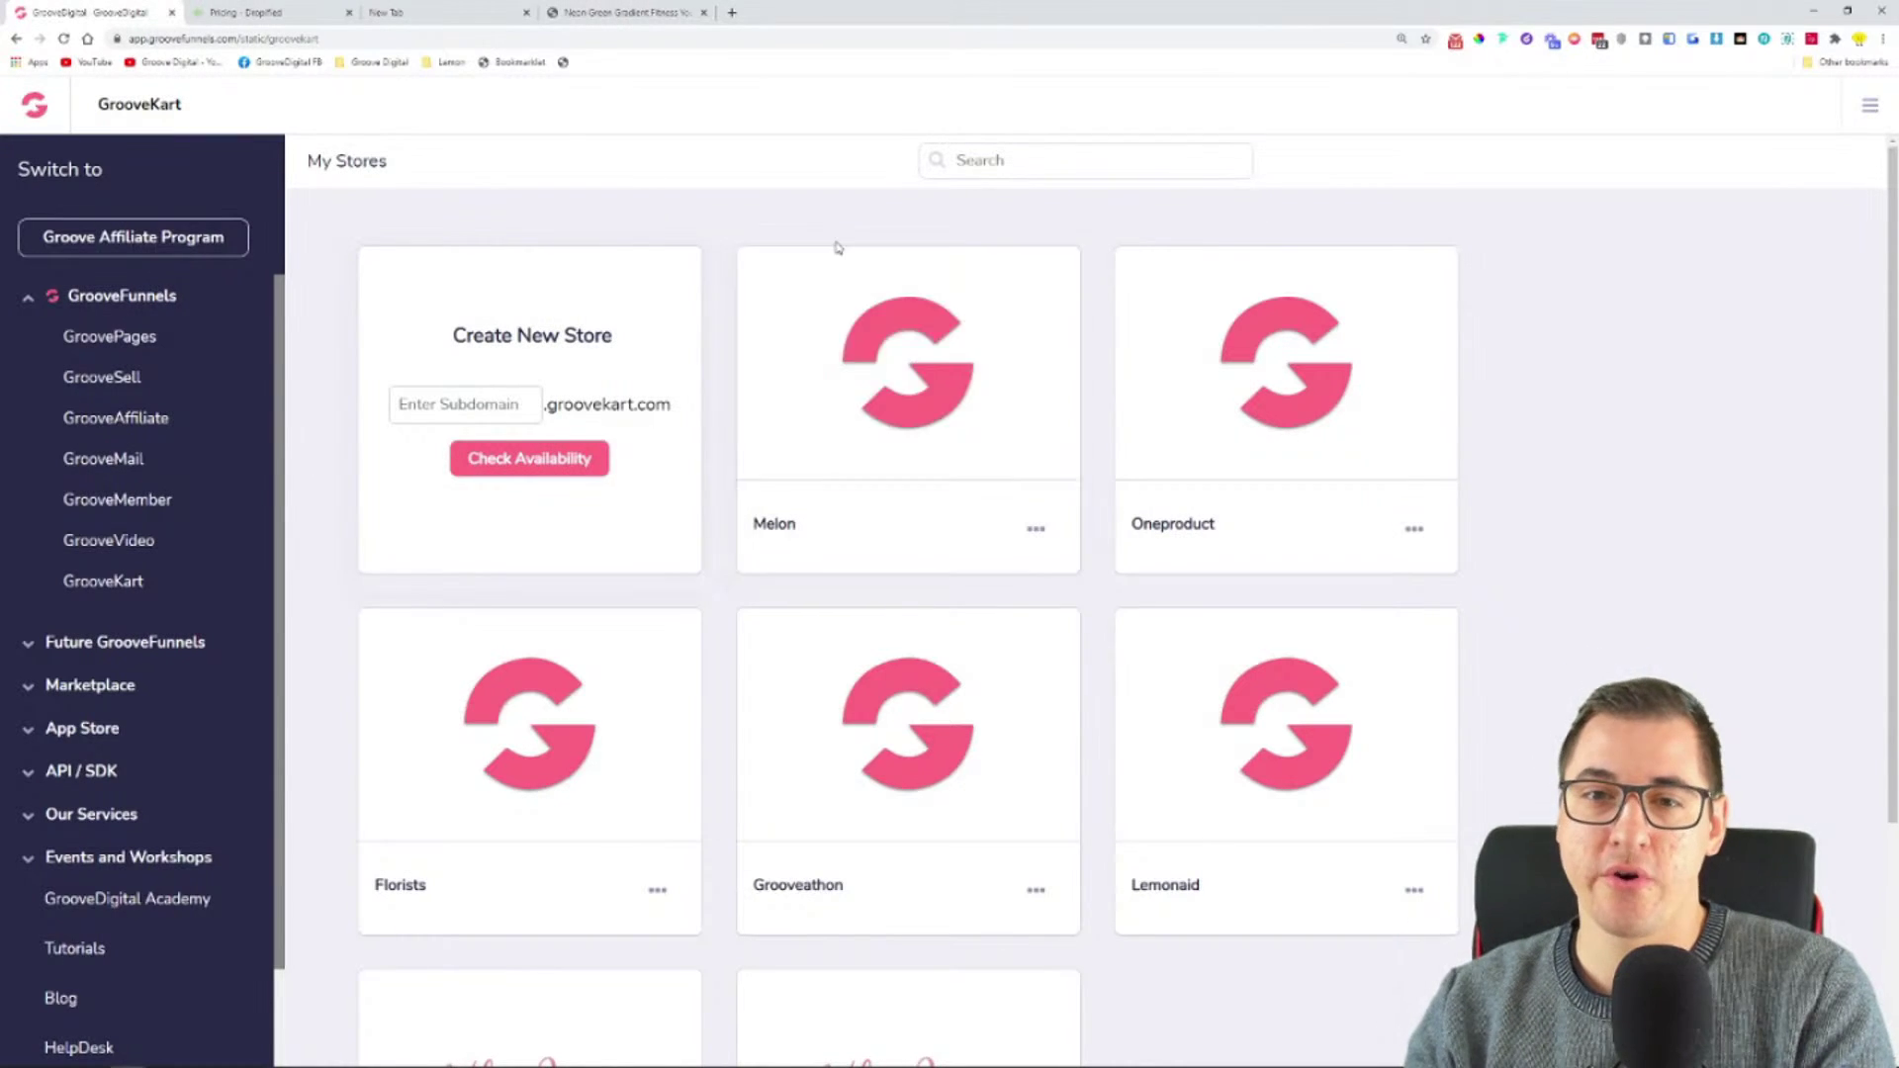
mouse_move(967, 318)
left_click_drag(755, 523, 799, 532)
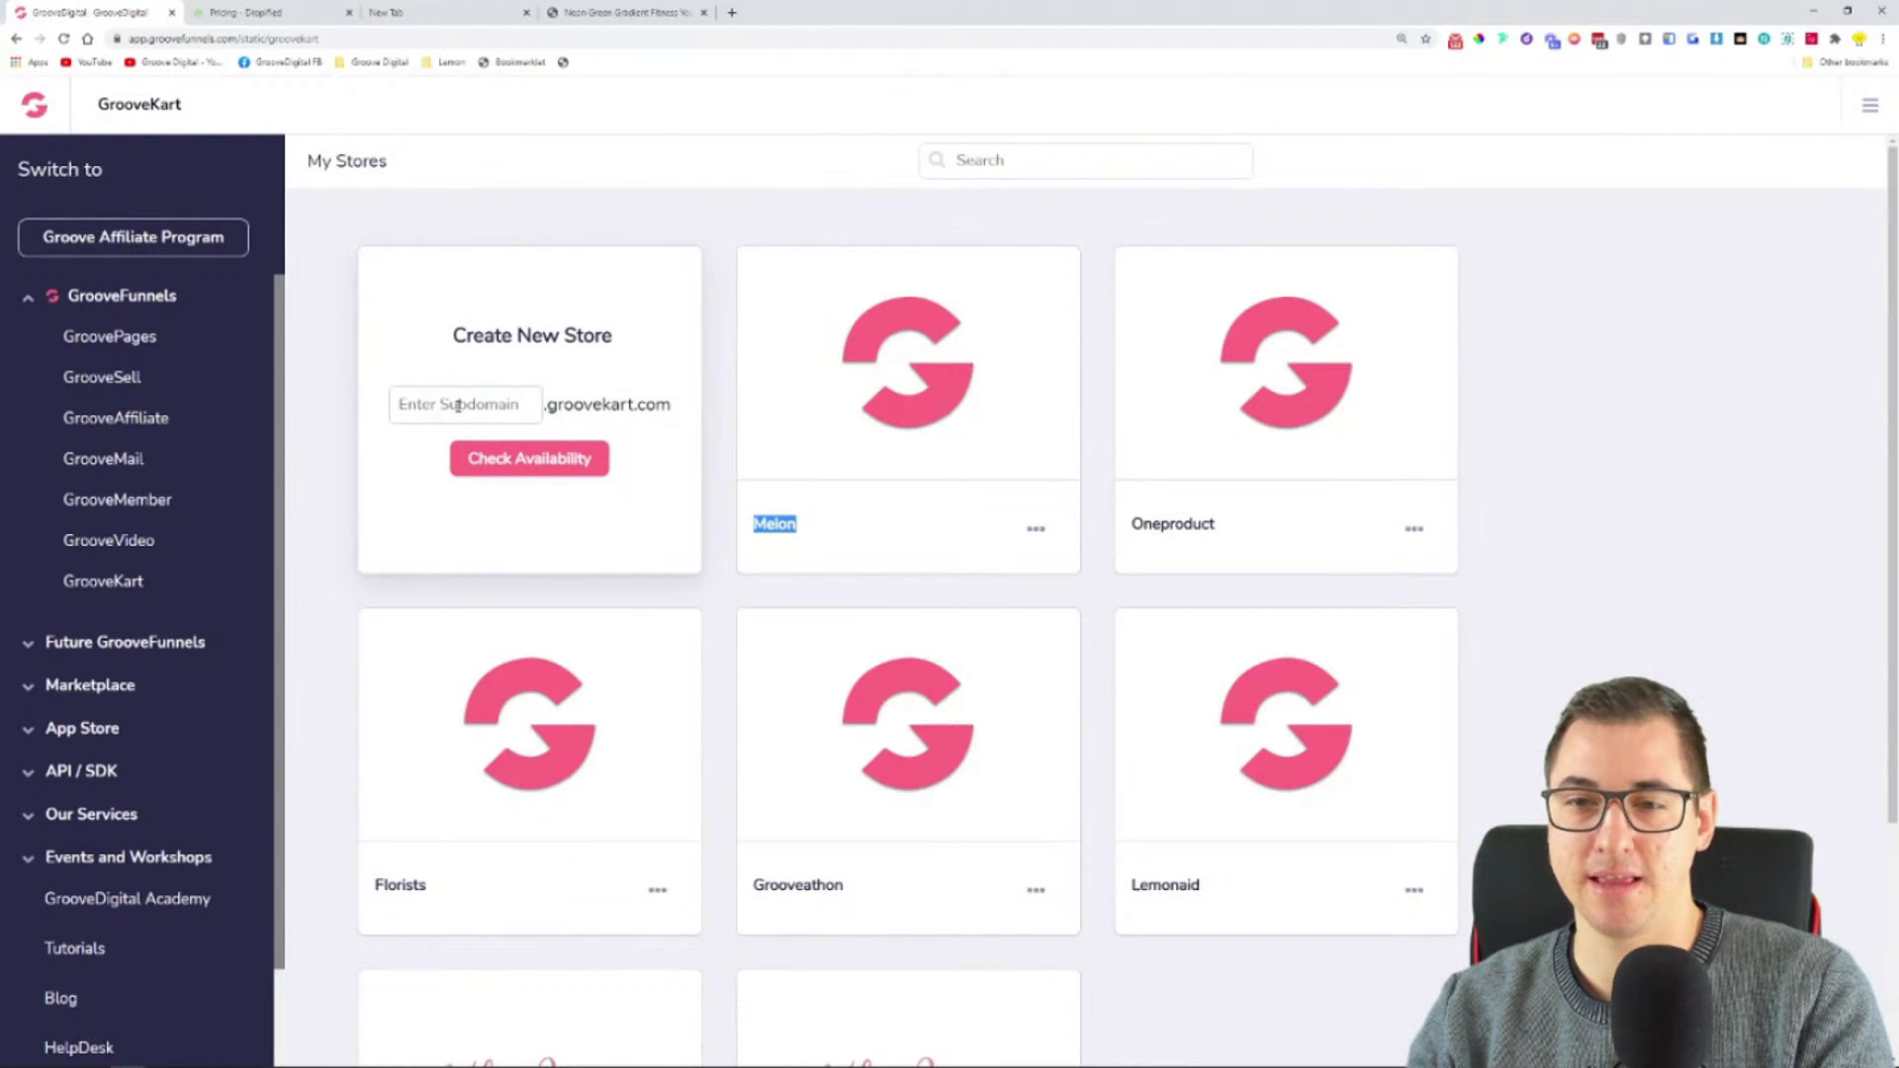
left_click(402, 403)
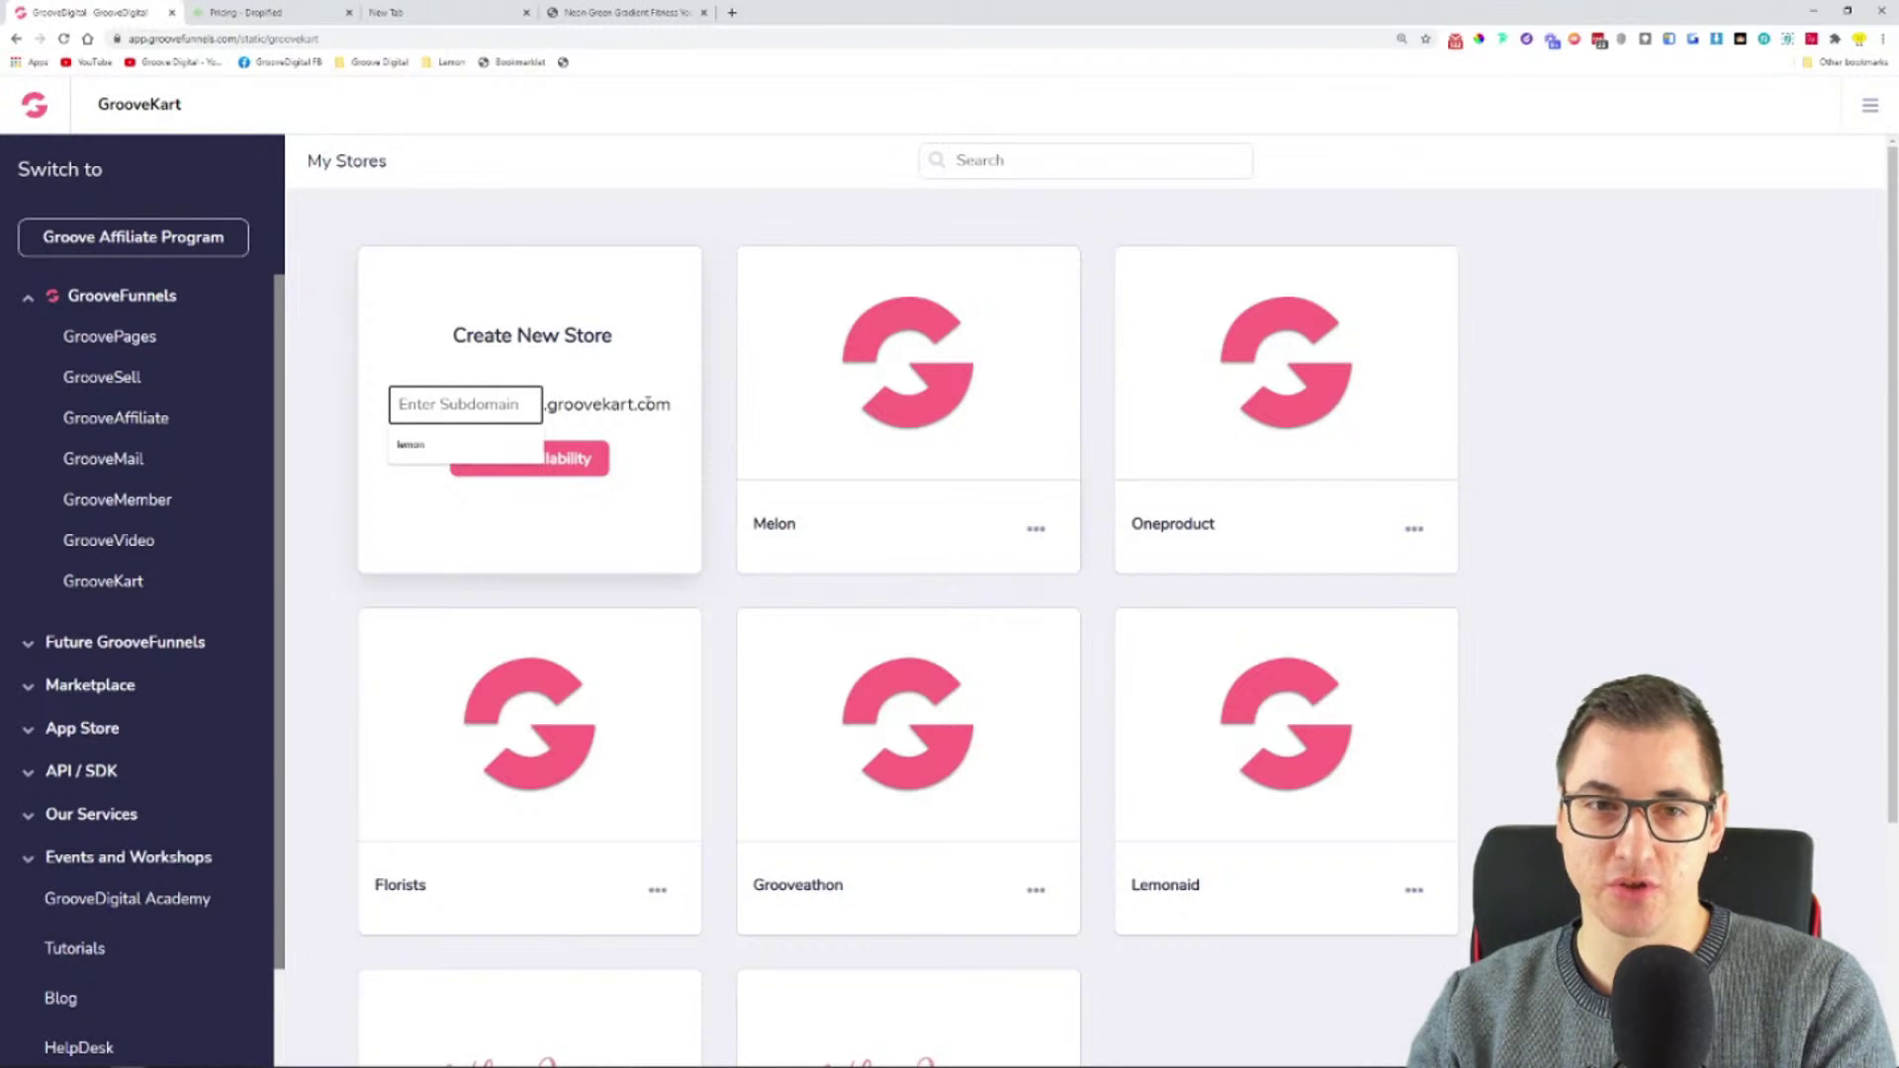
left_click_drag(753, 524, 912, 527)
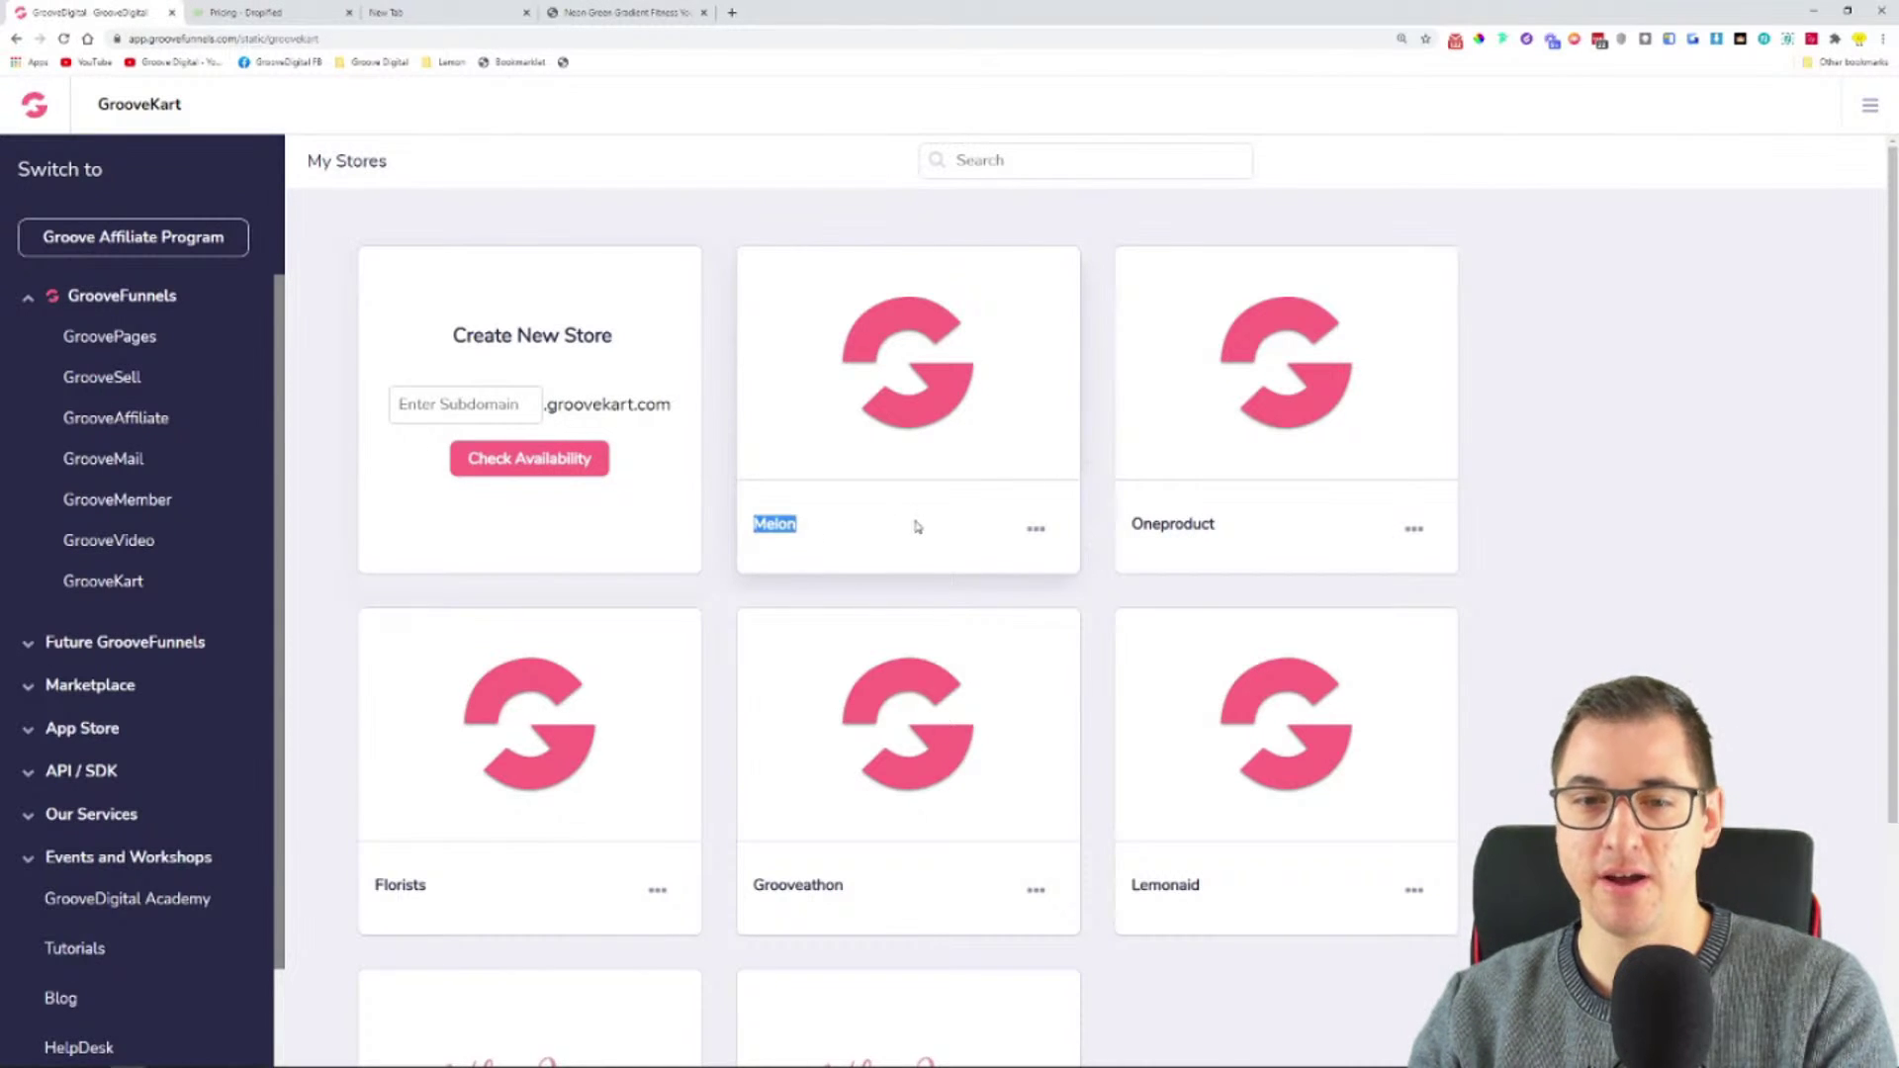
mouse_move(918, 358)
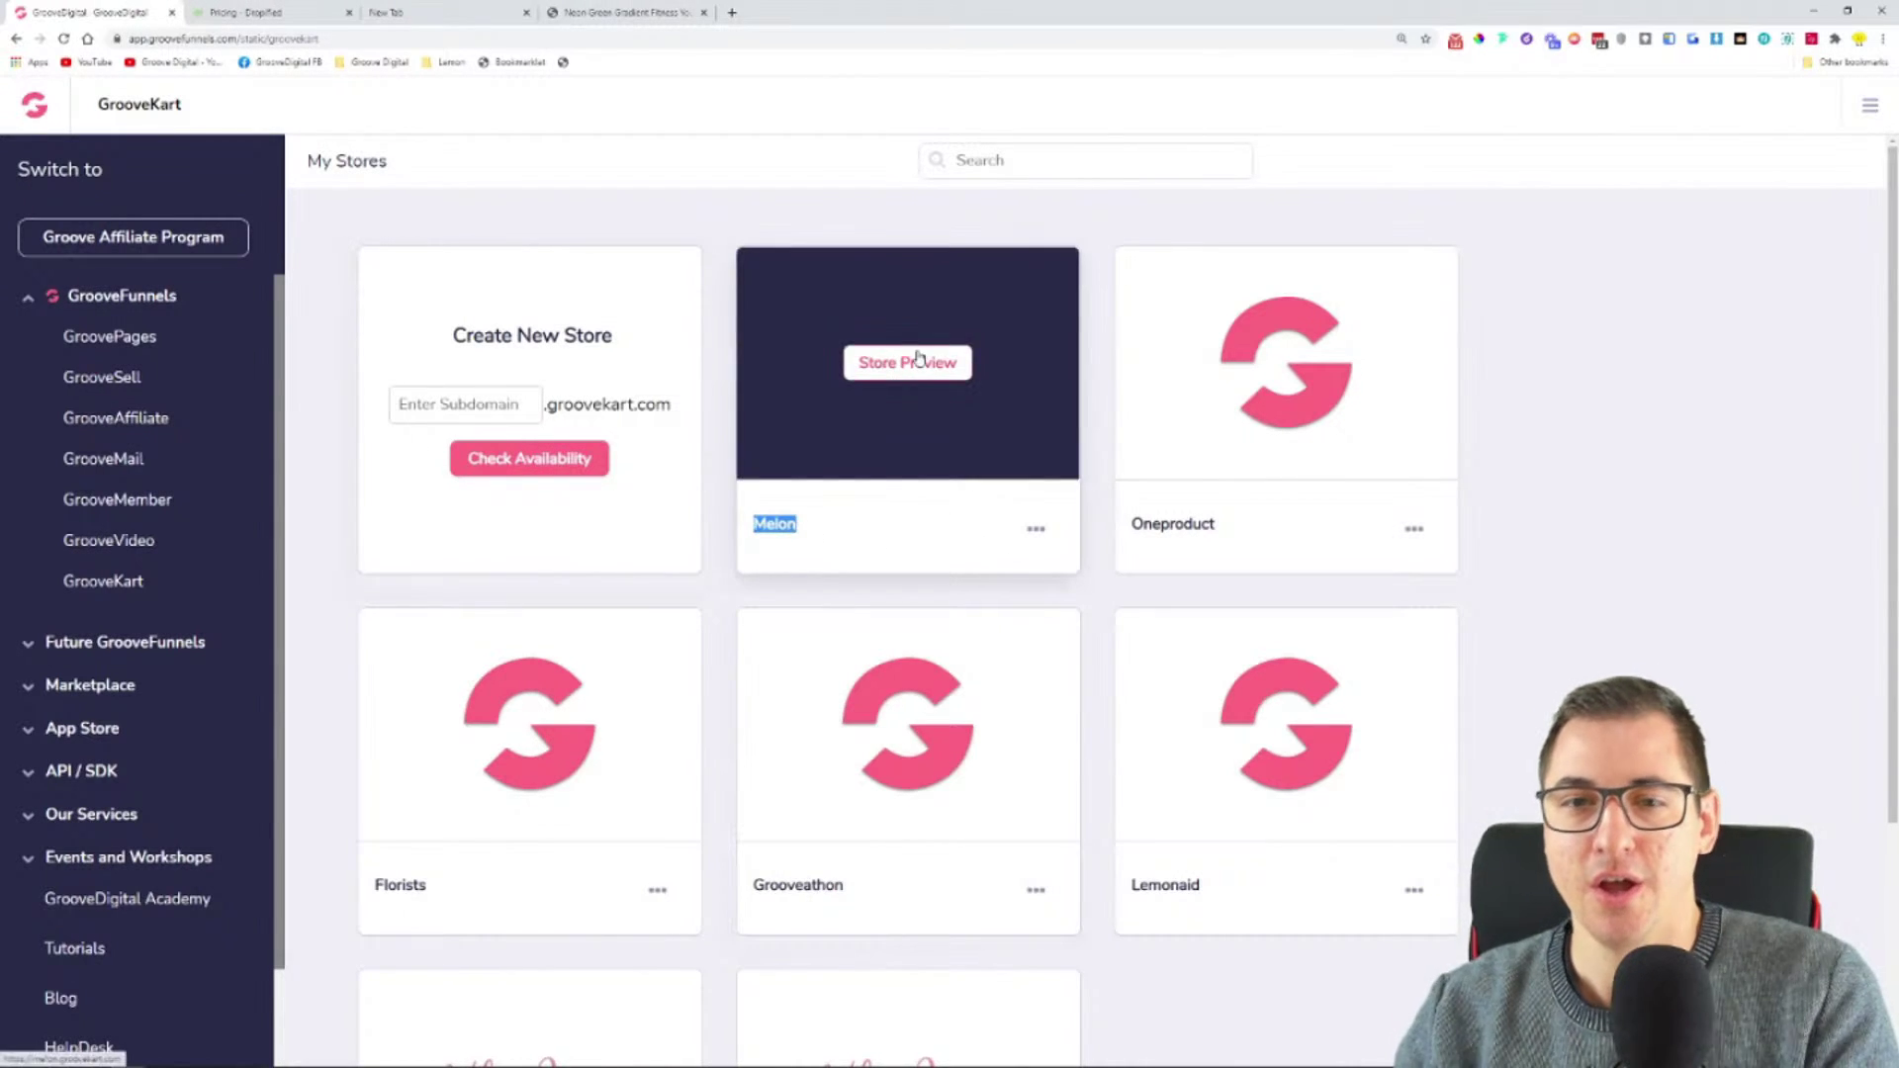
left_click(1095, 556)
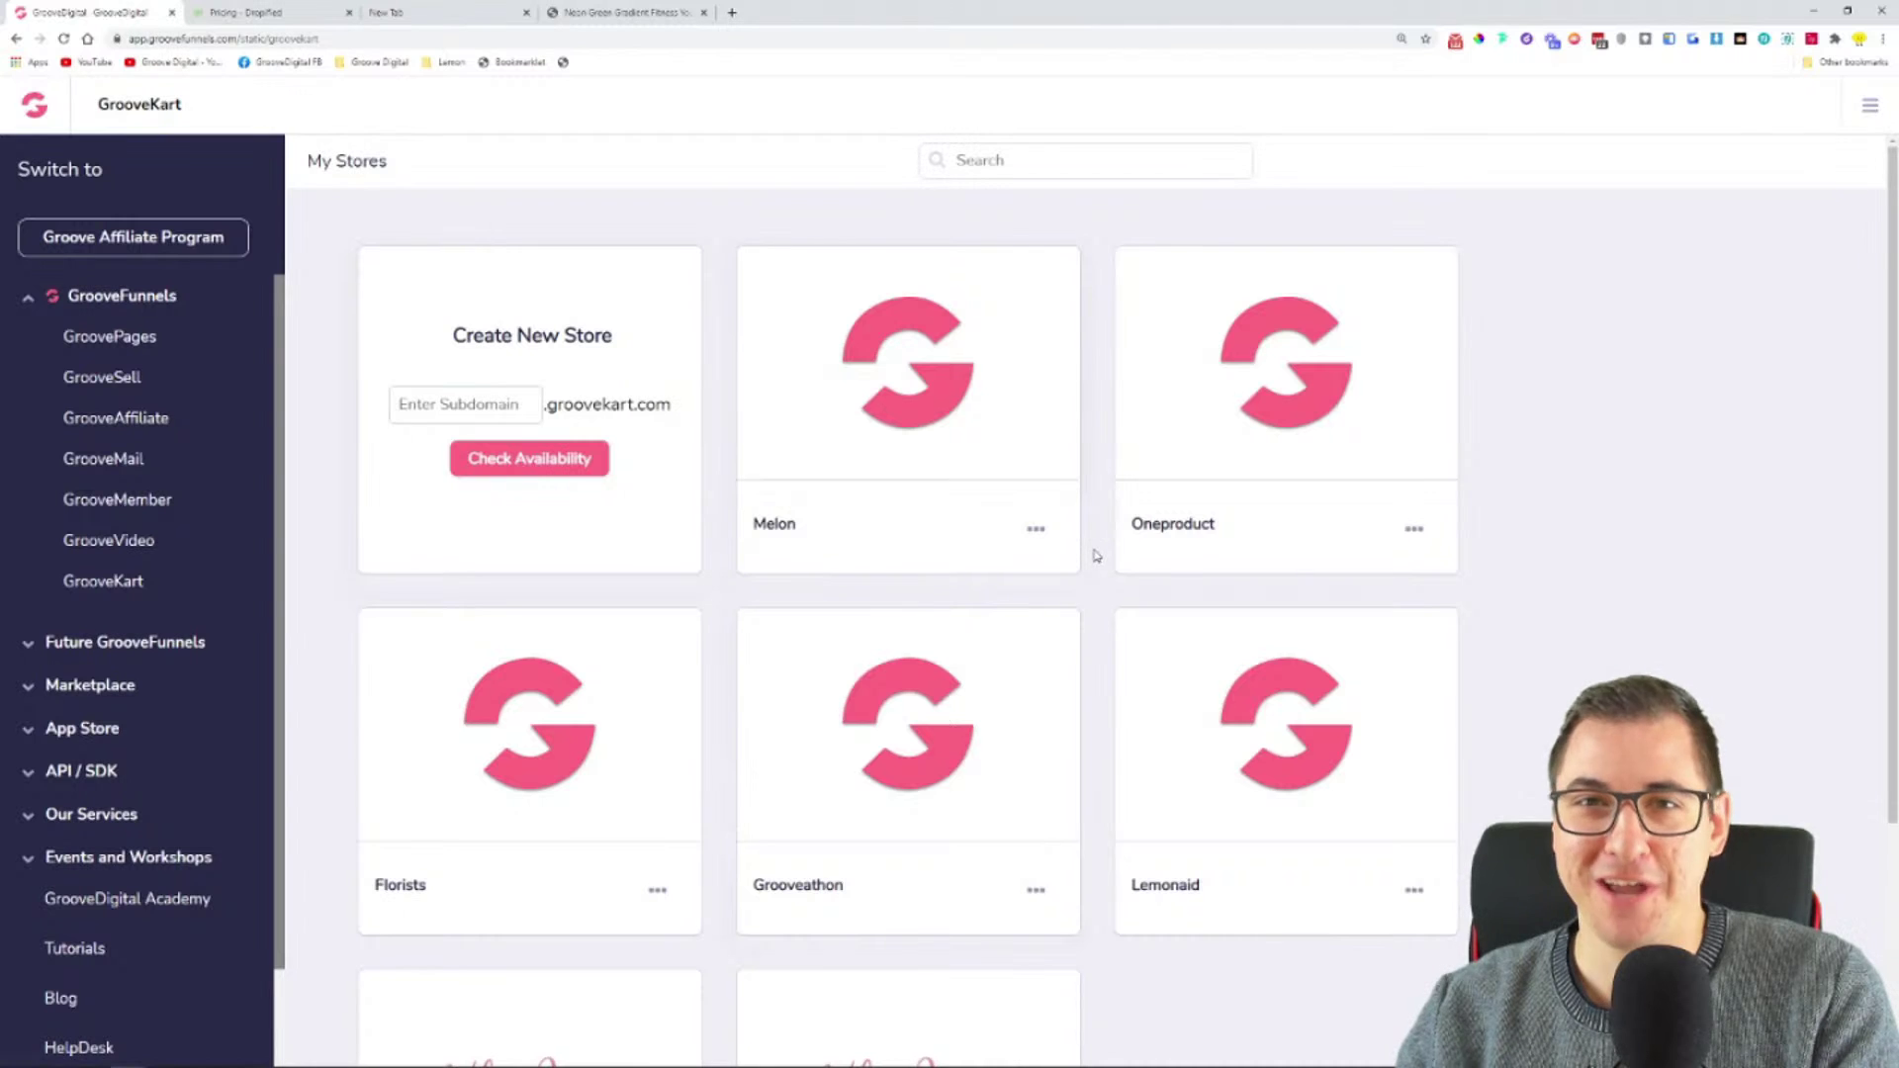
mouse_move(1030, 404)
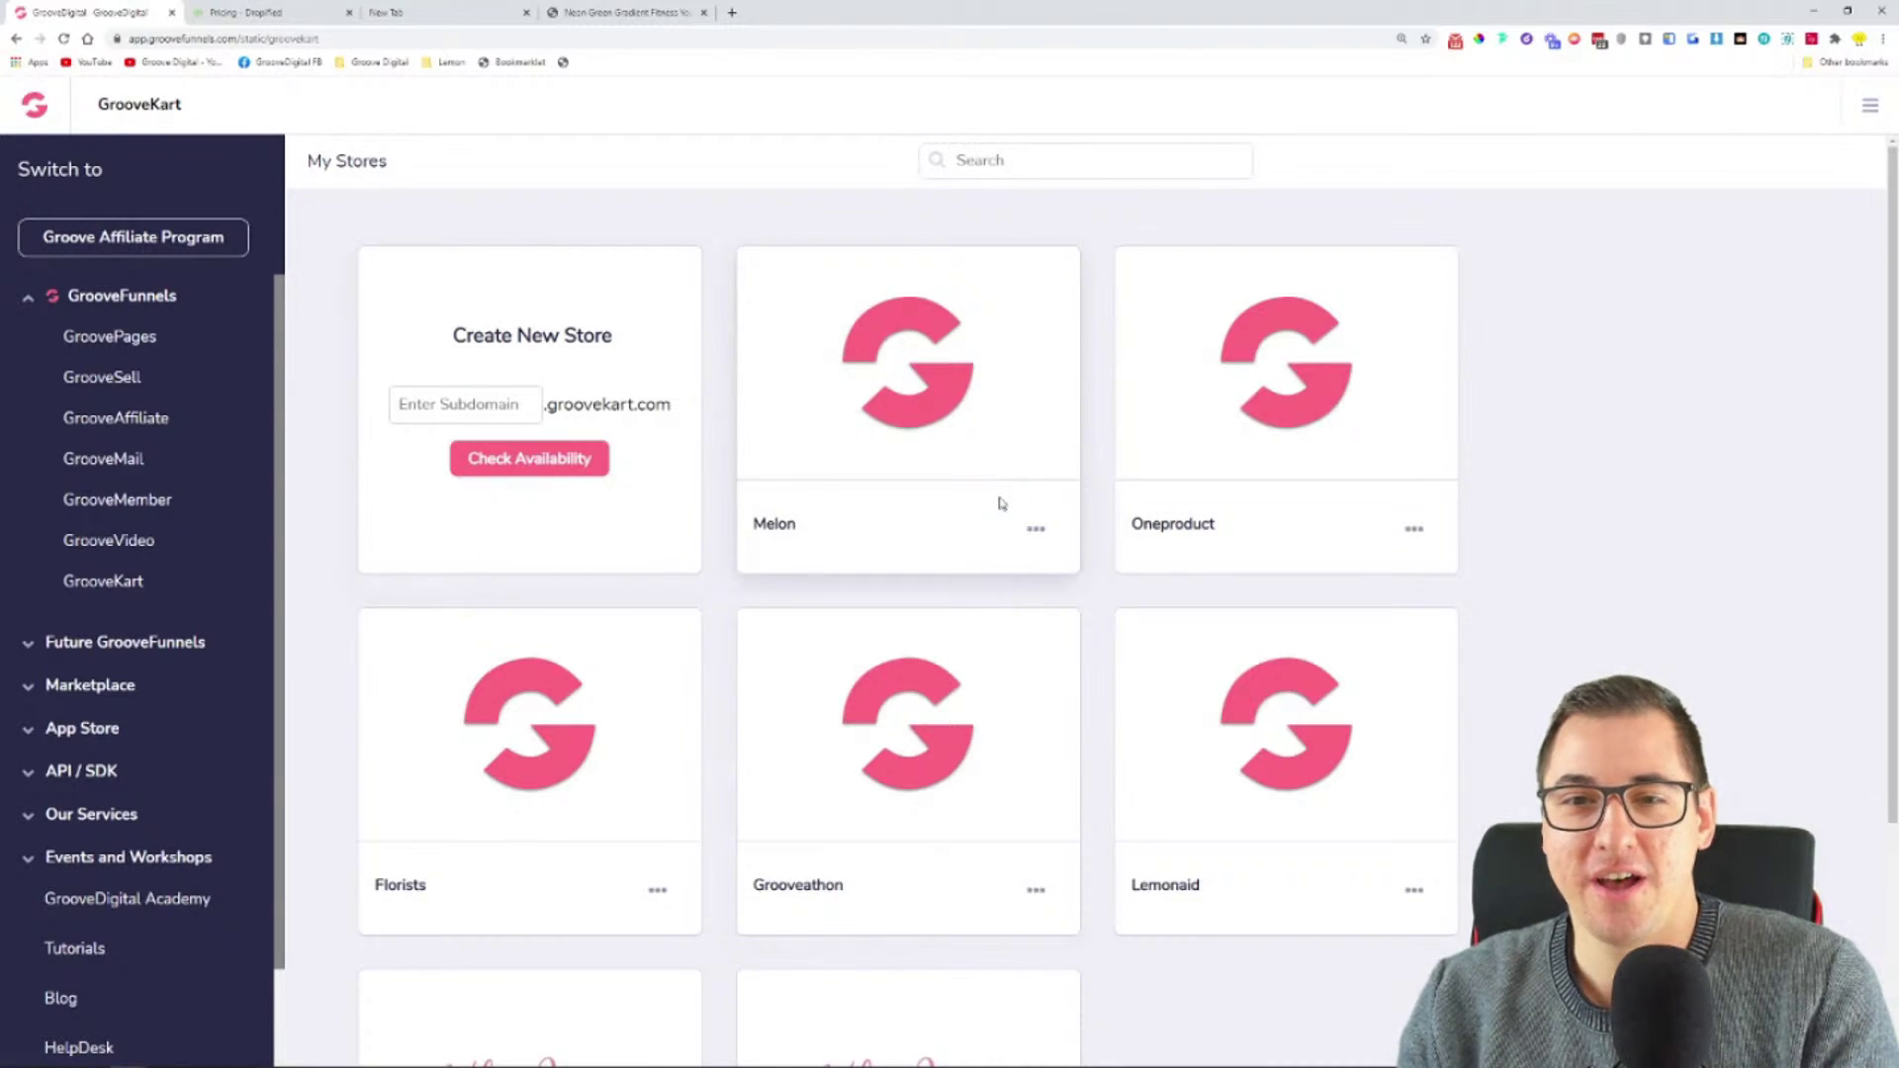
mouse_move(885, 380)
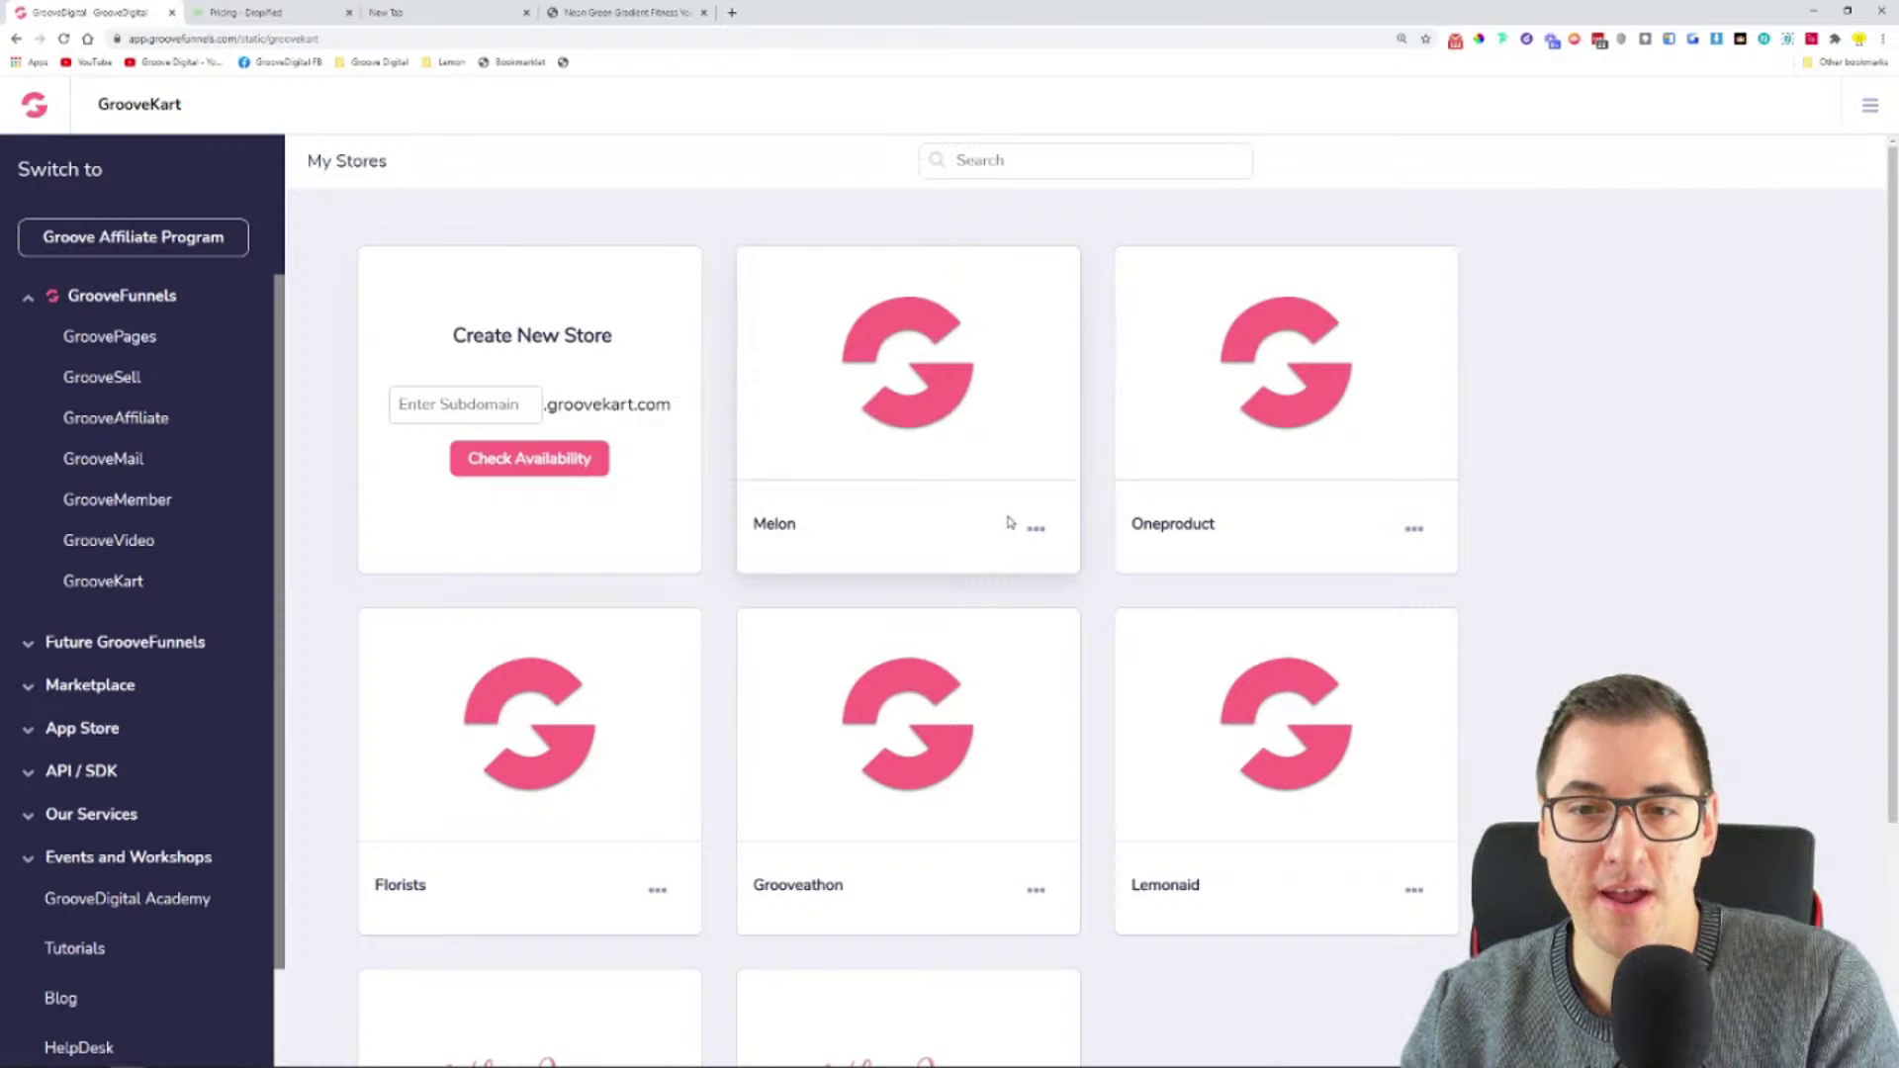
- Open the Melon store's back office and go to its POD & DropShipping product sources
left_click(1037, 534)
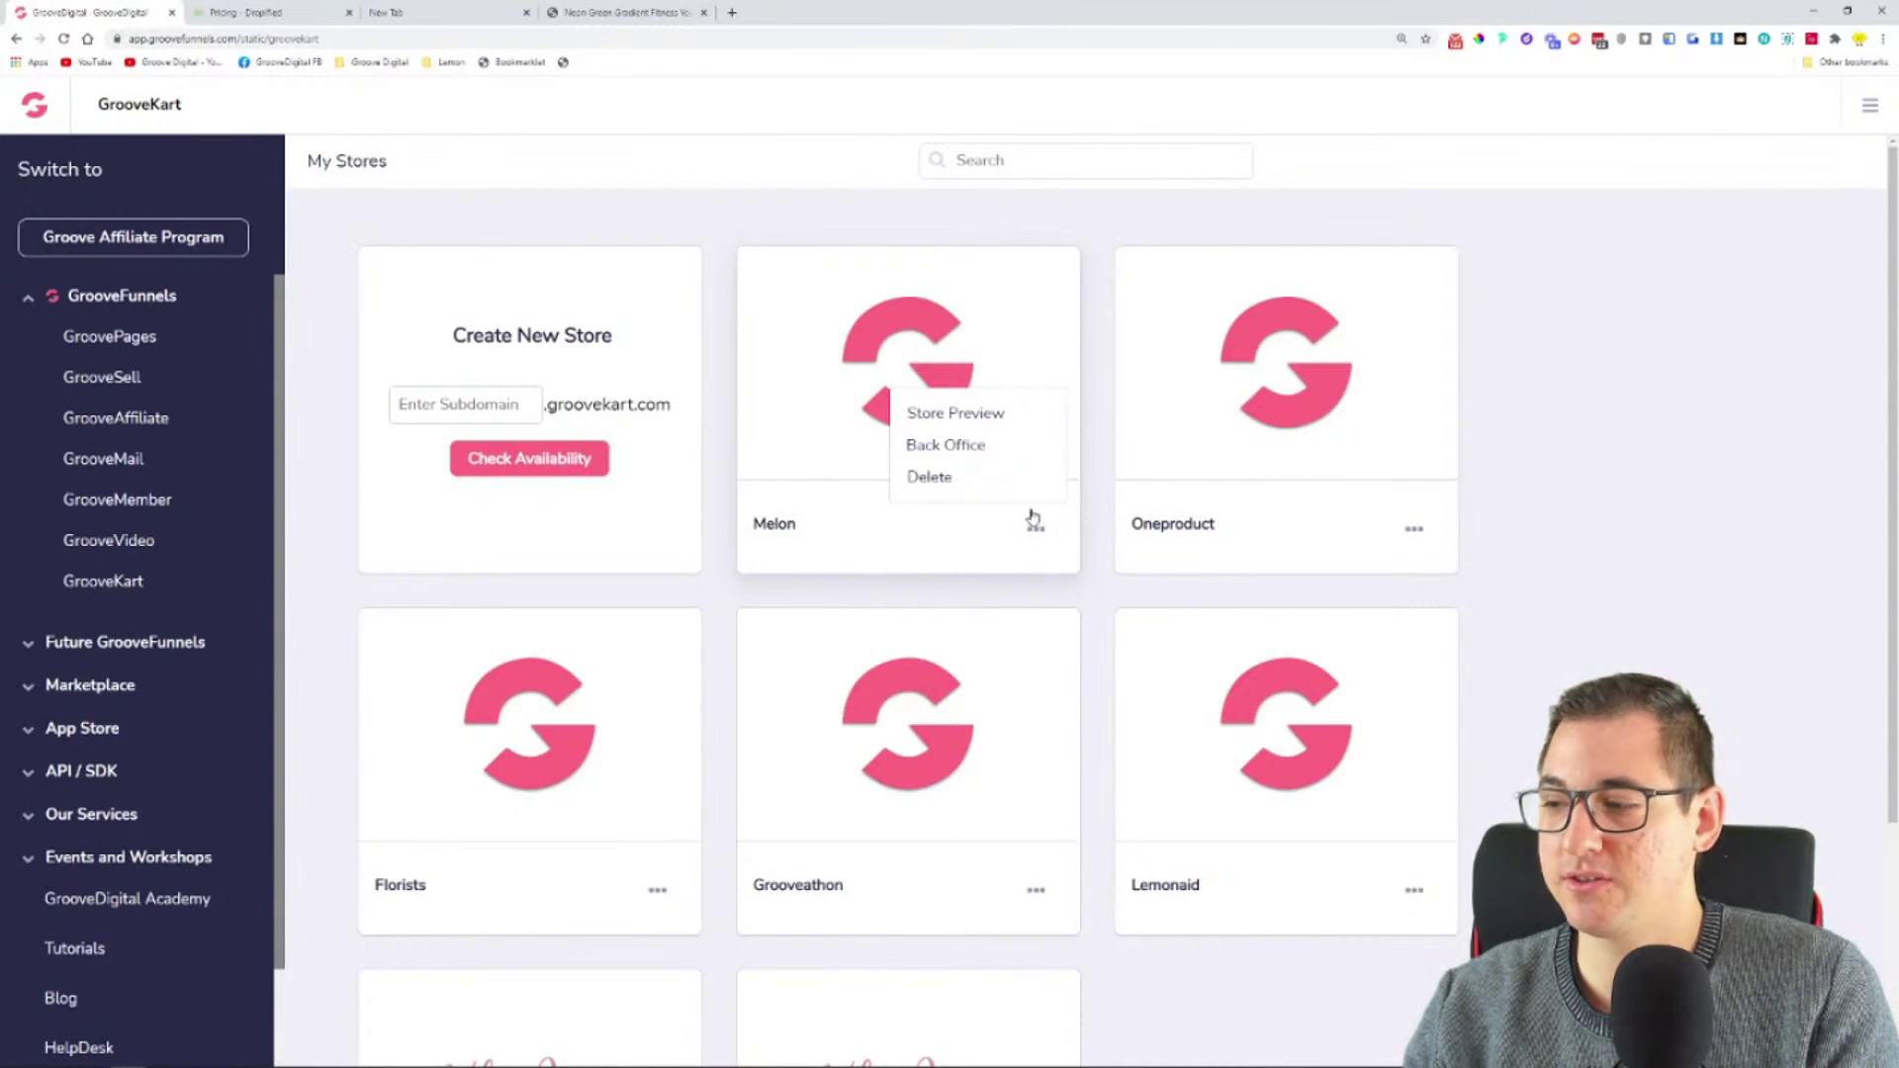
left_click(942, 447)
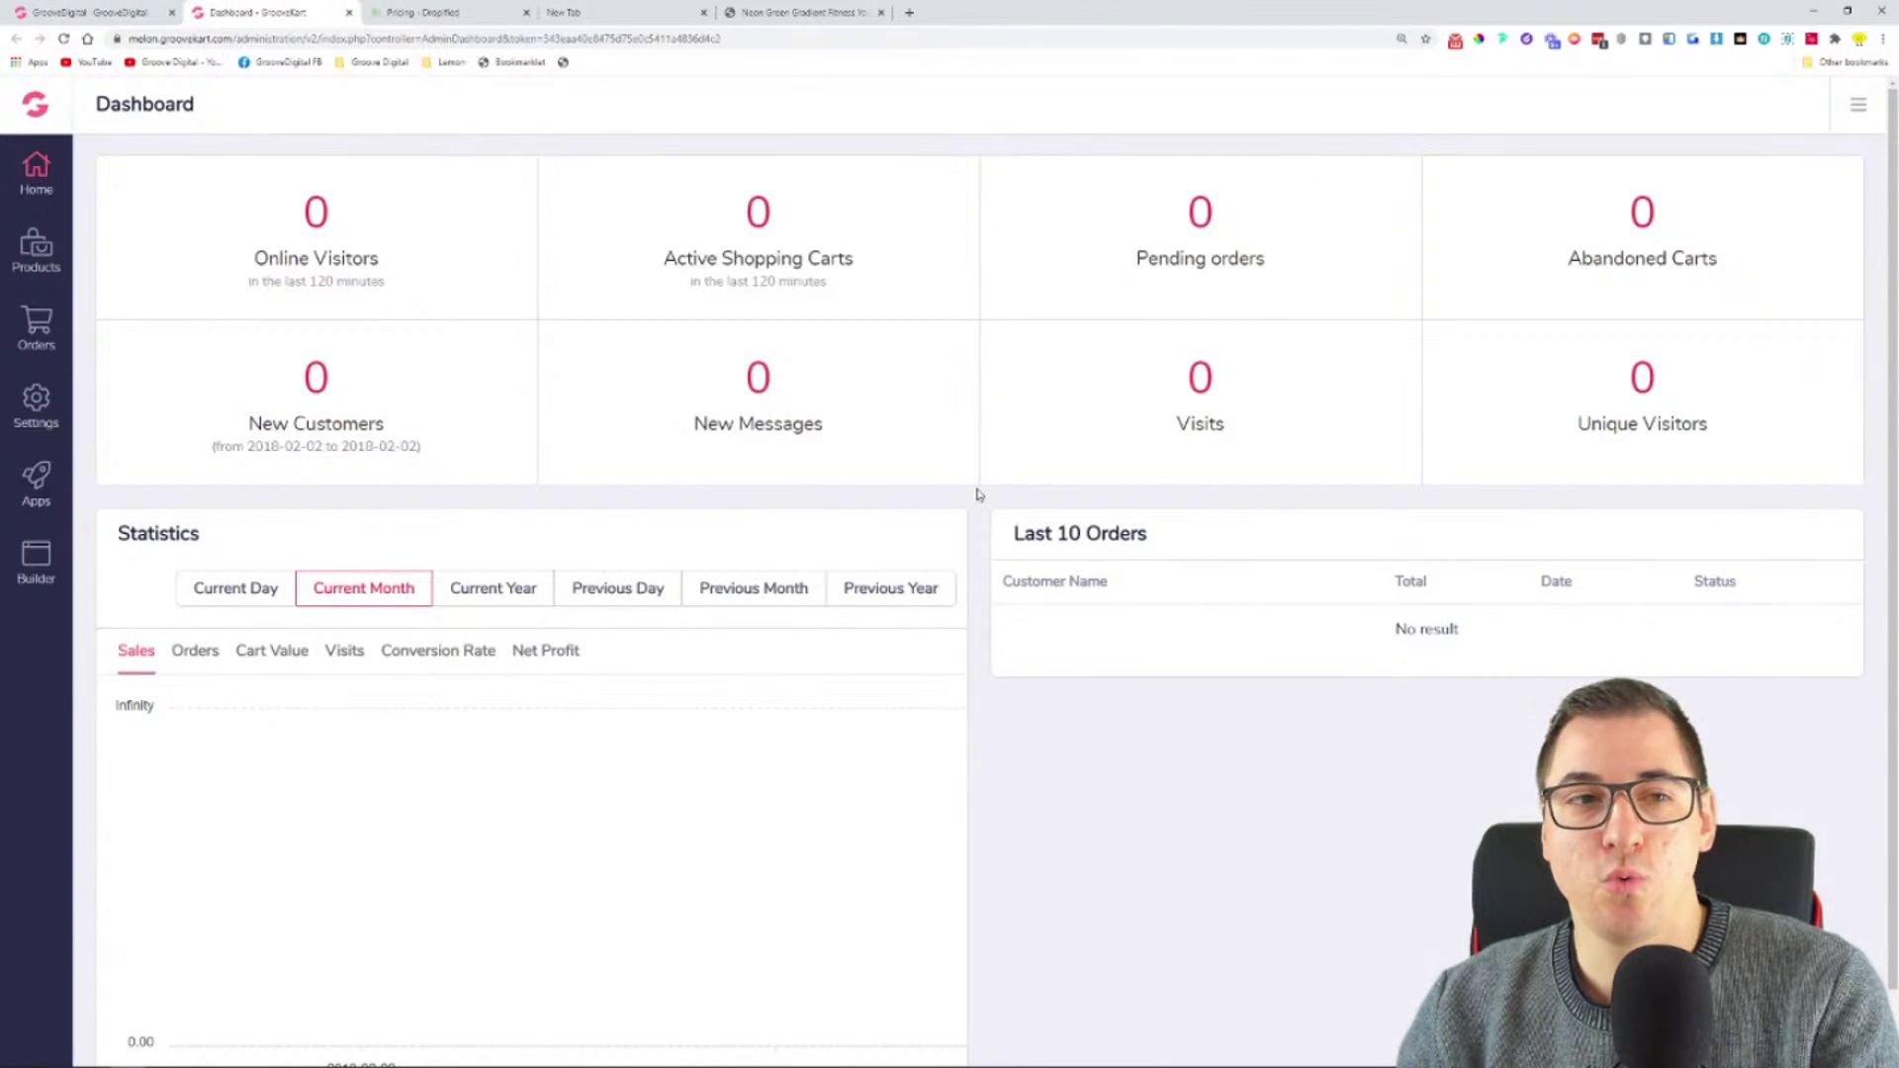
left_click(40, 252)
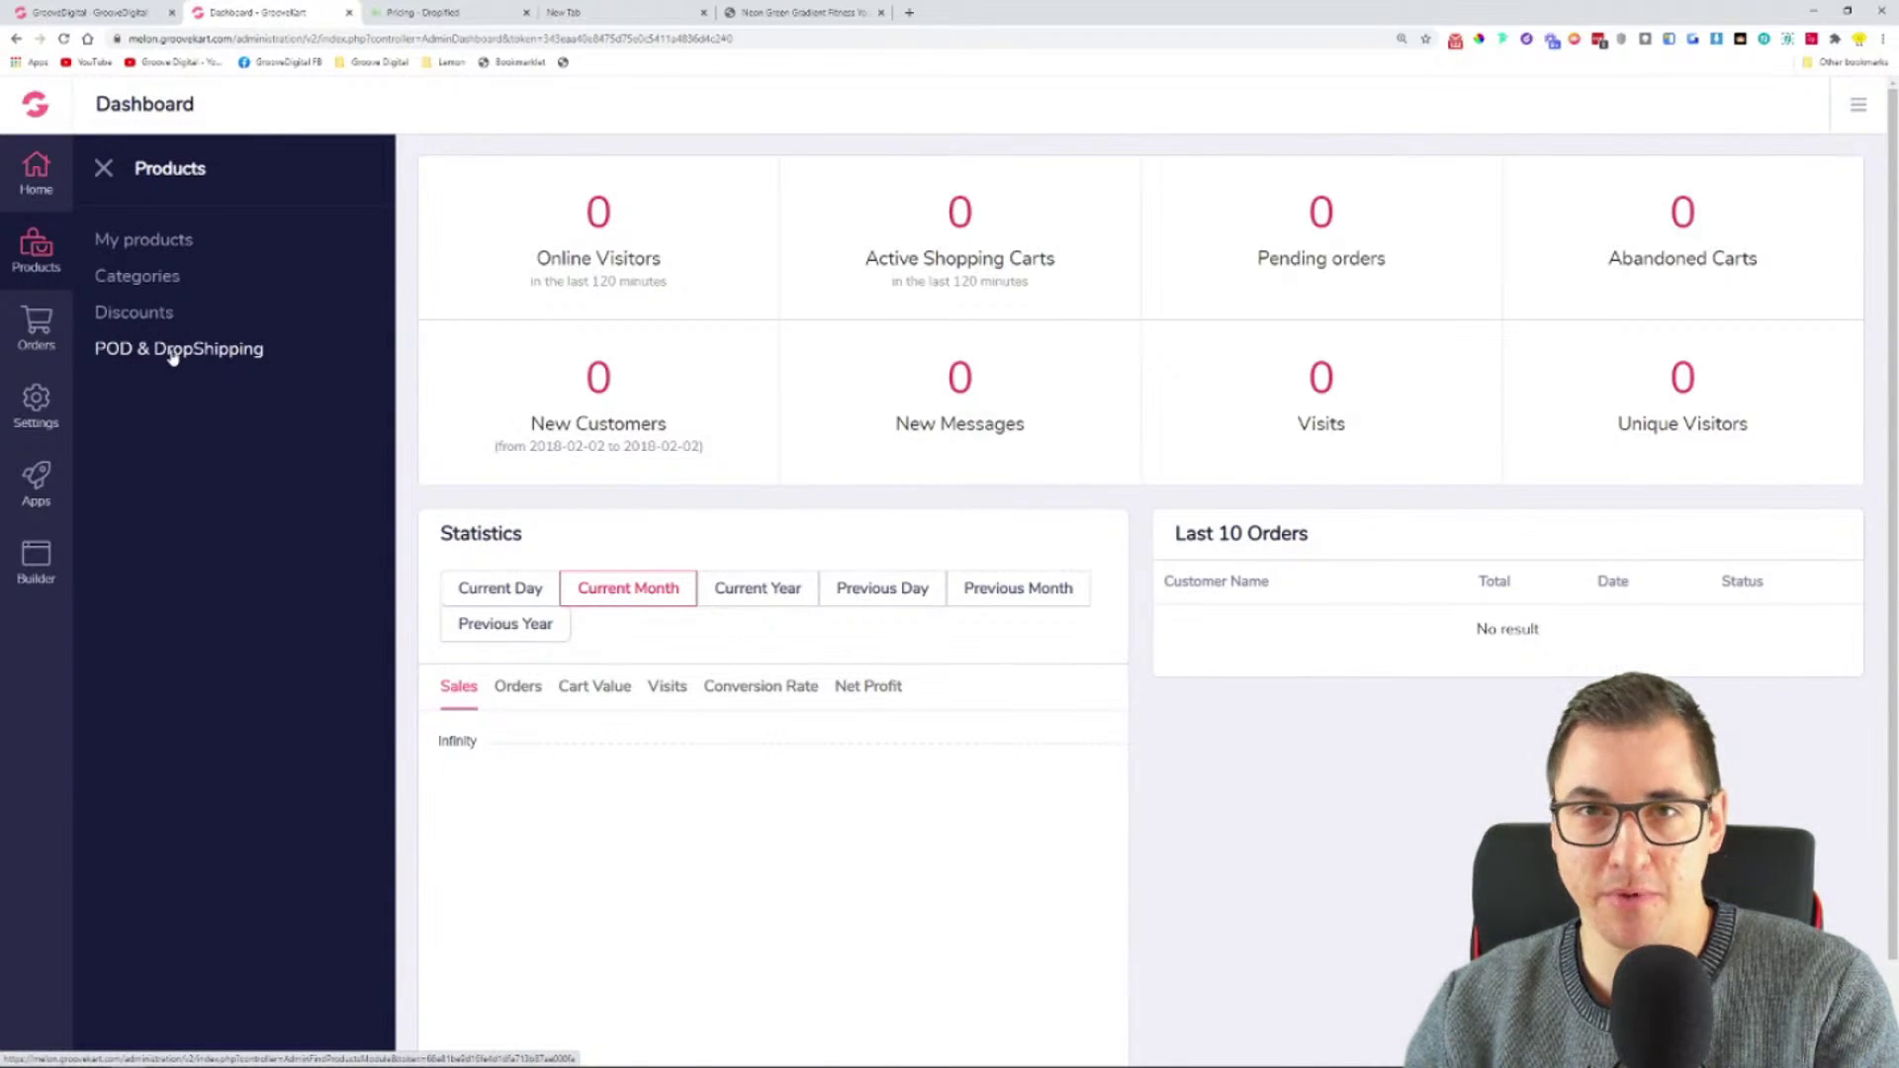
left_click(227, 358)
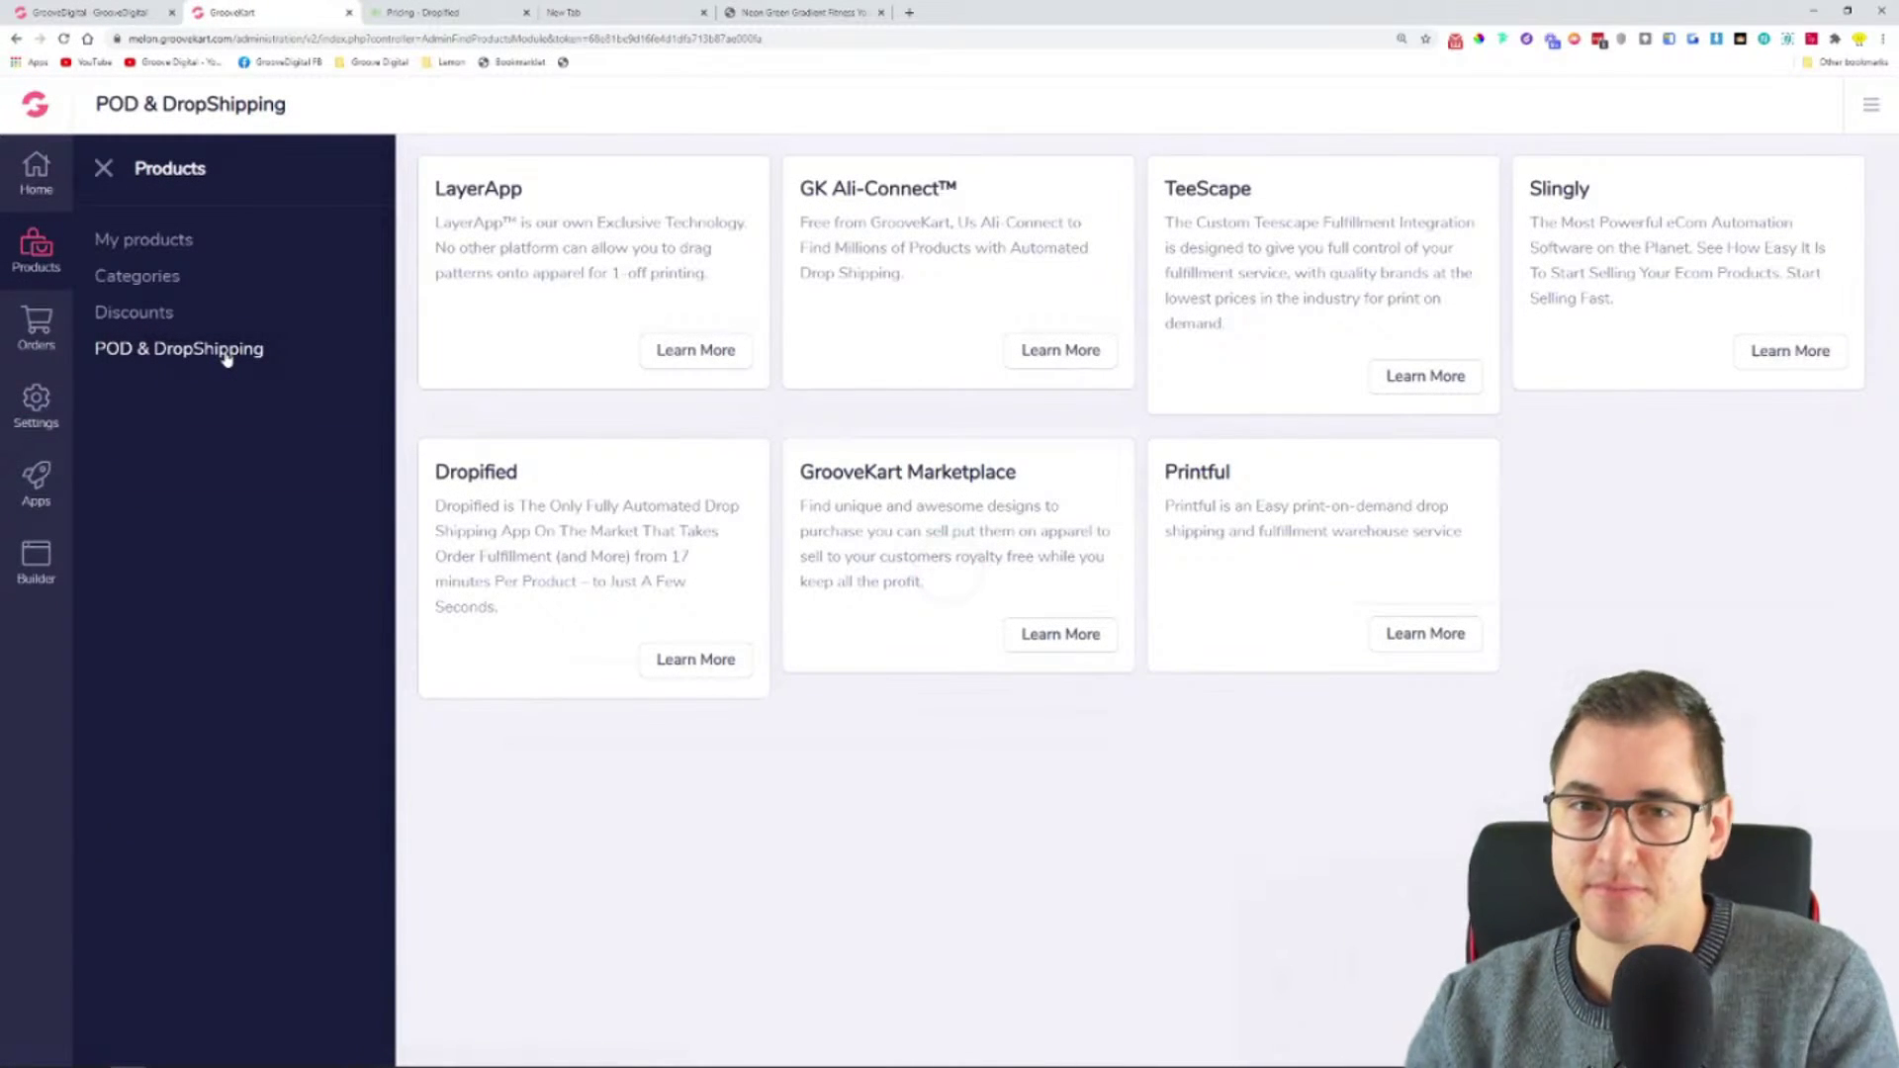
- Read the GK Ali-Connect description and its detailed information, and close the details
left_click_drag(798, 189, 977, 194)
left_click(977, 194)
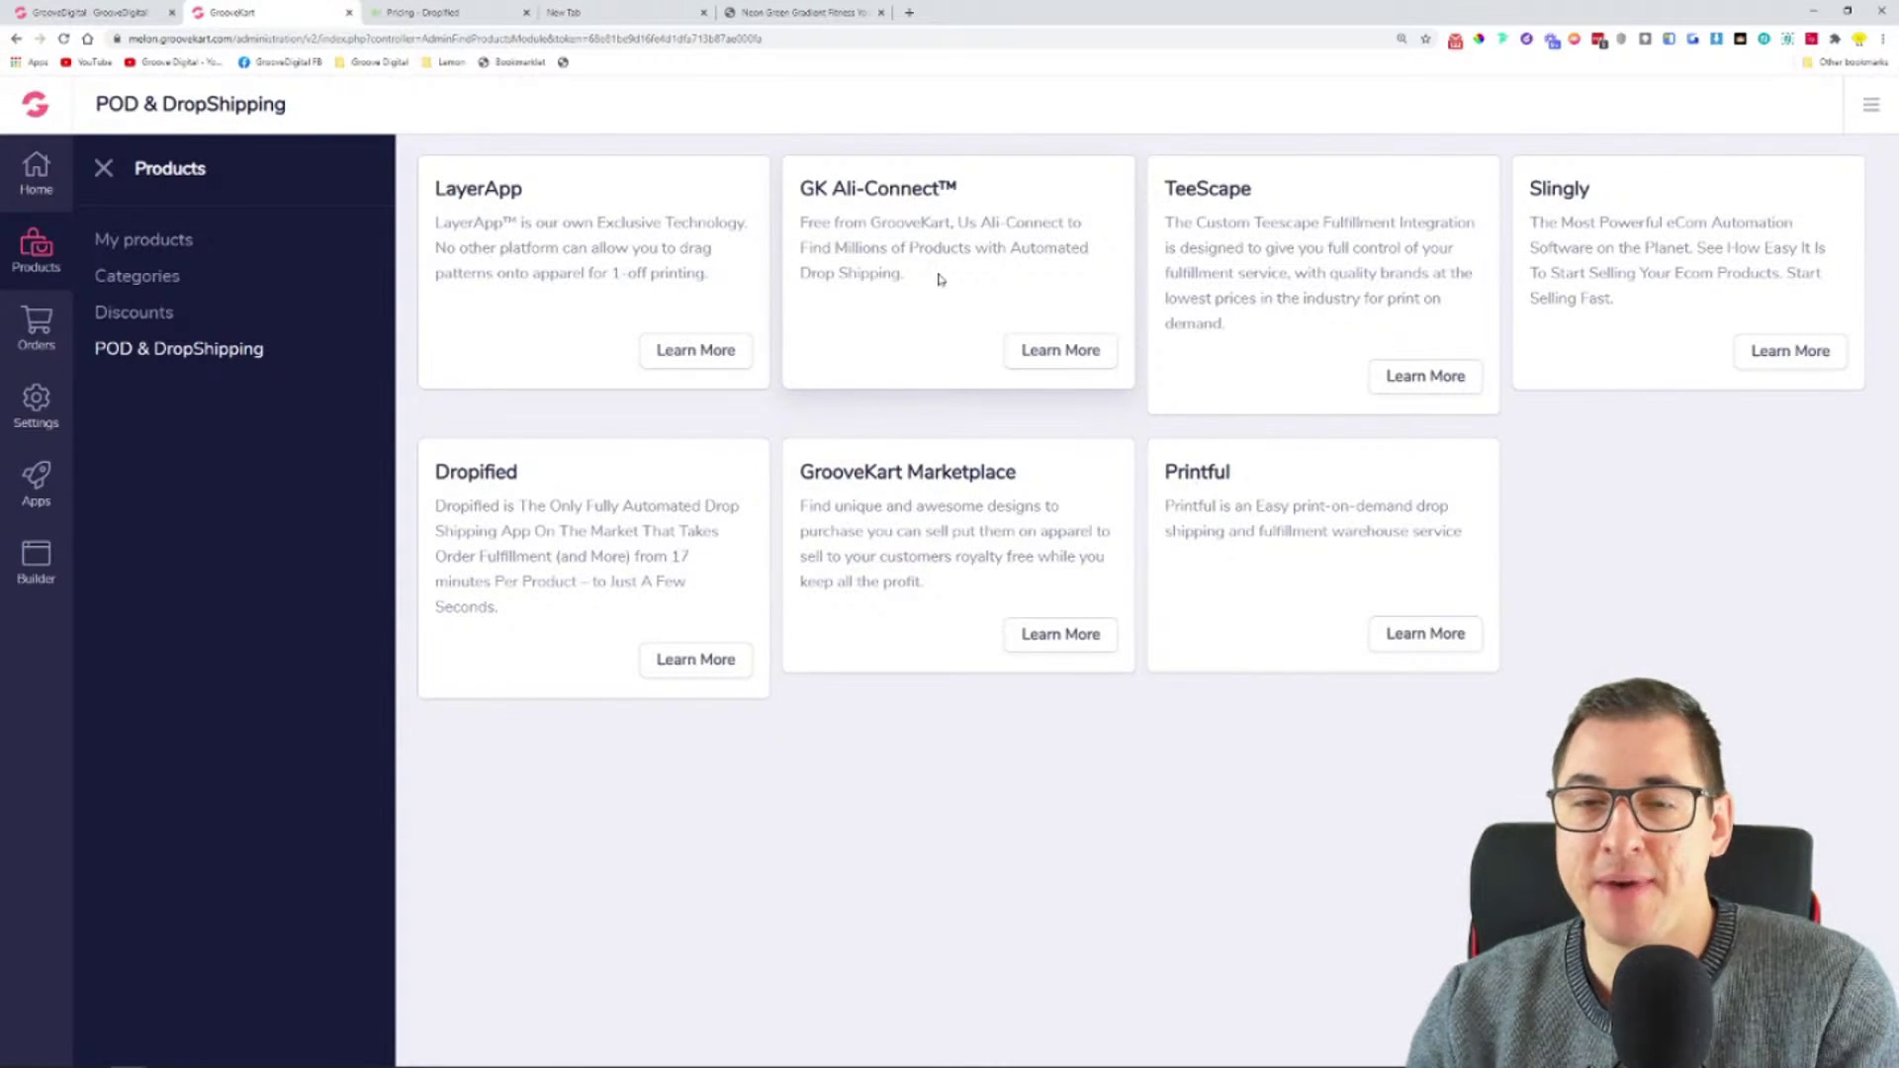
left_click_drag(939, 279, 778, 274)
left_click(970, 277)
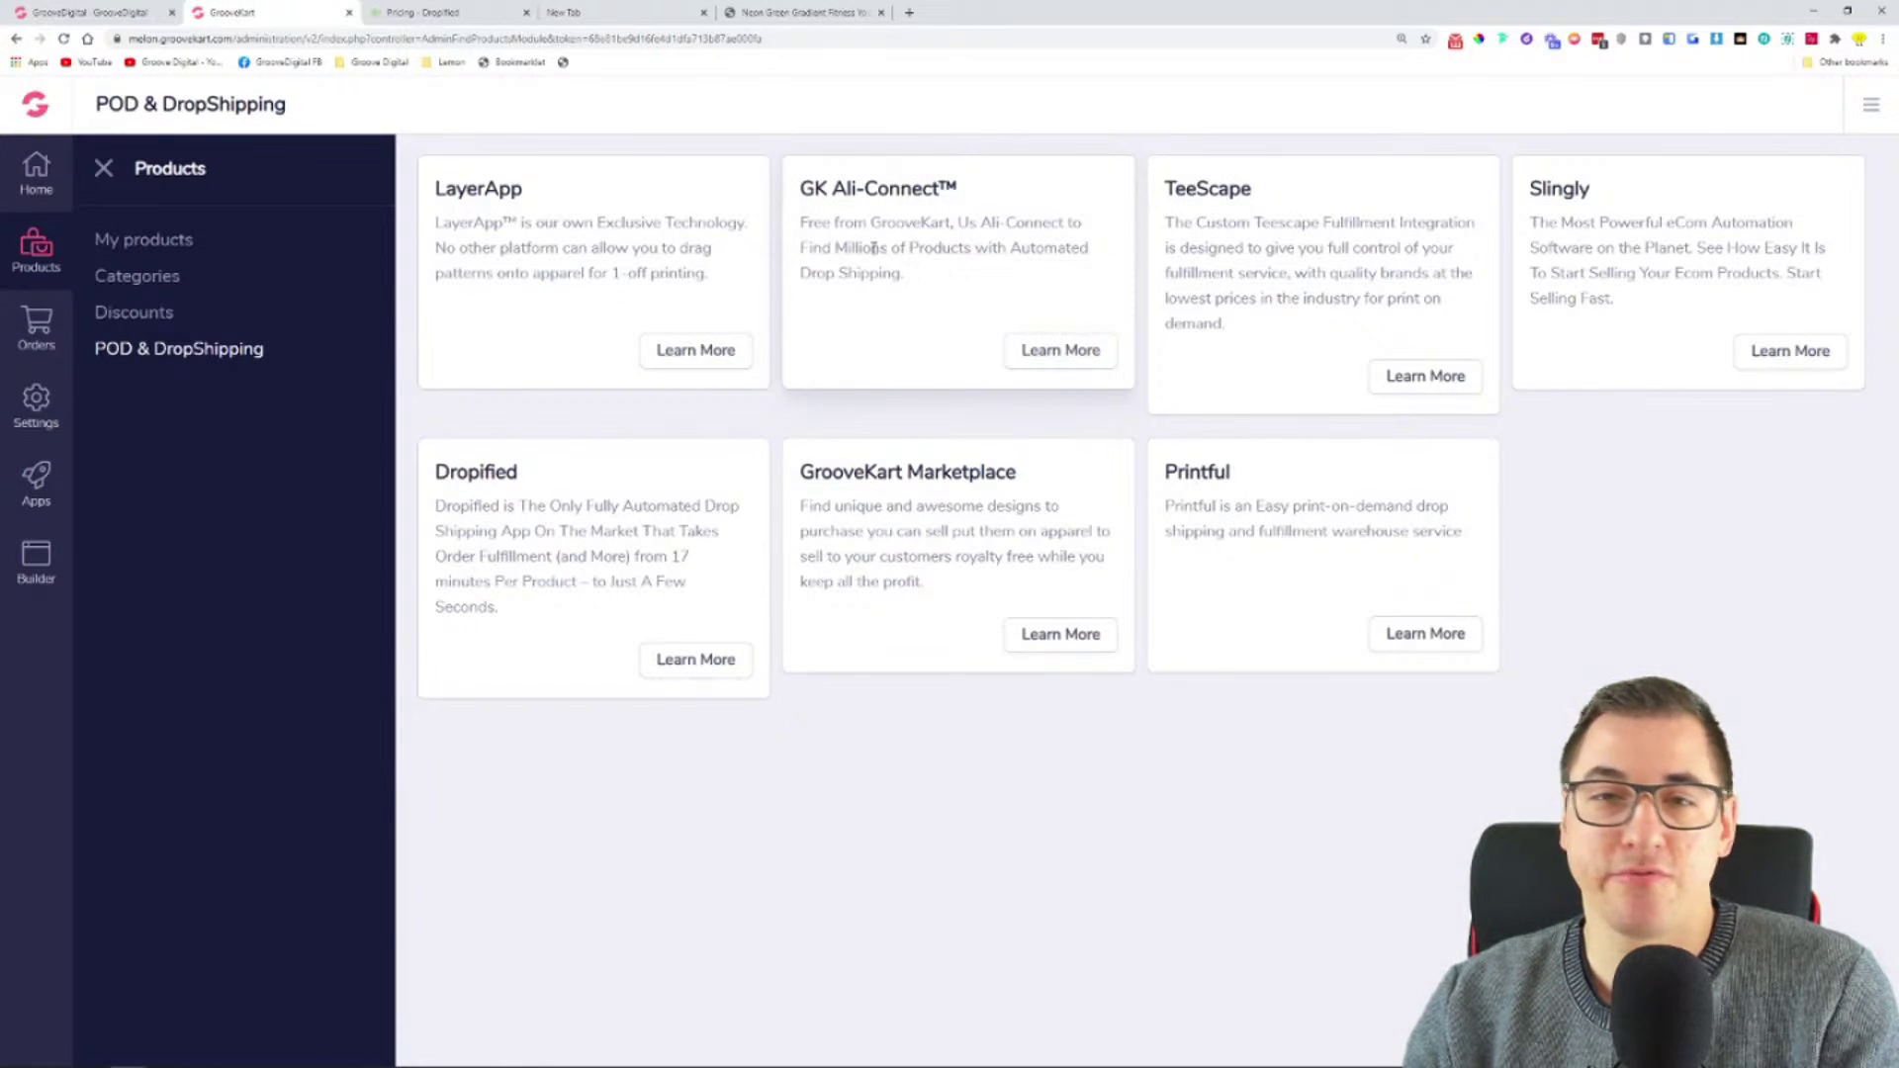
left_click(1027, 353)
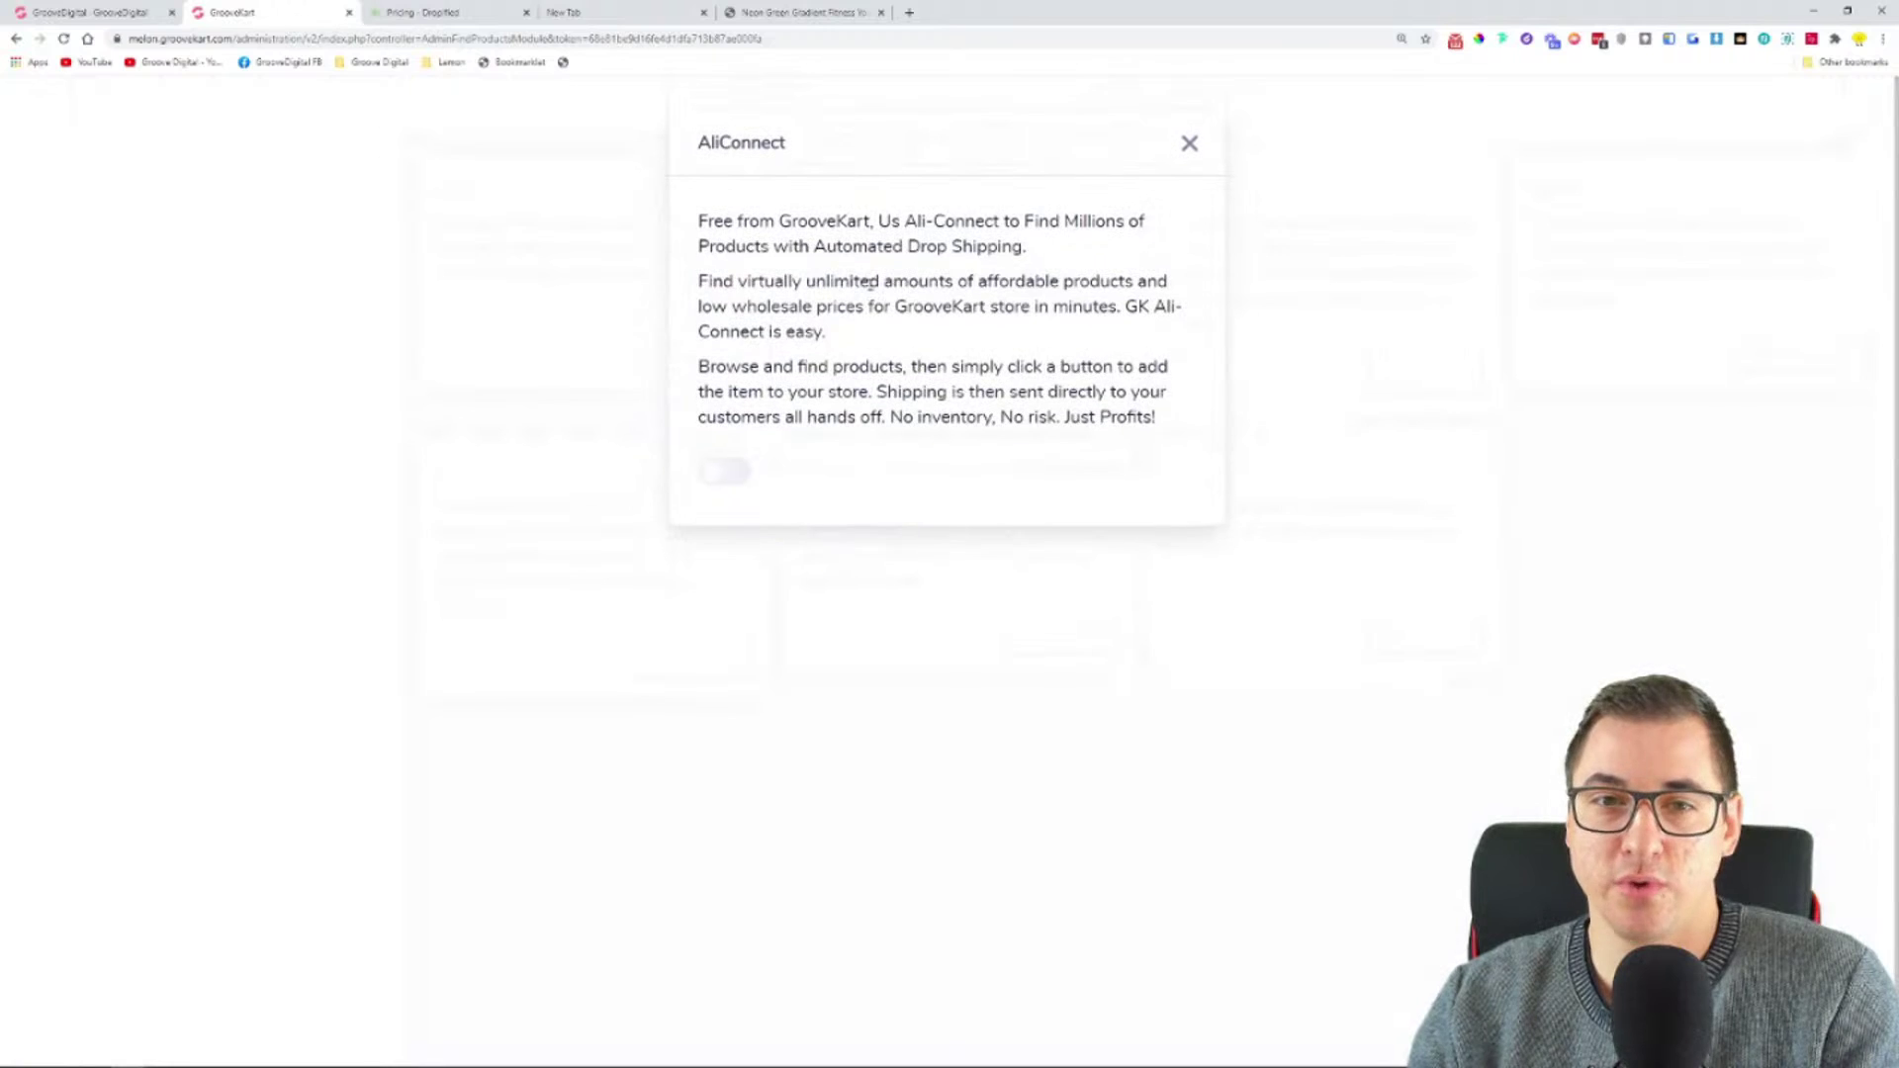
left_click(1189, 144)
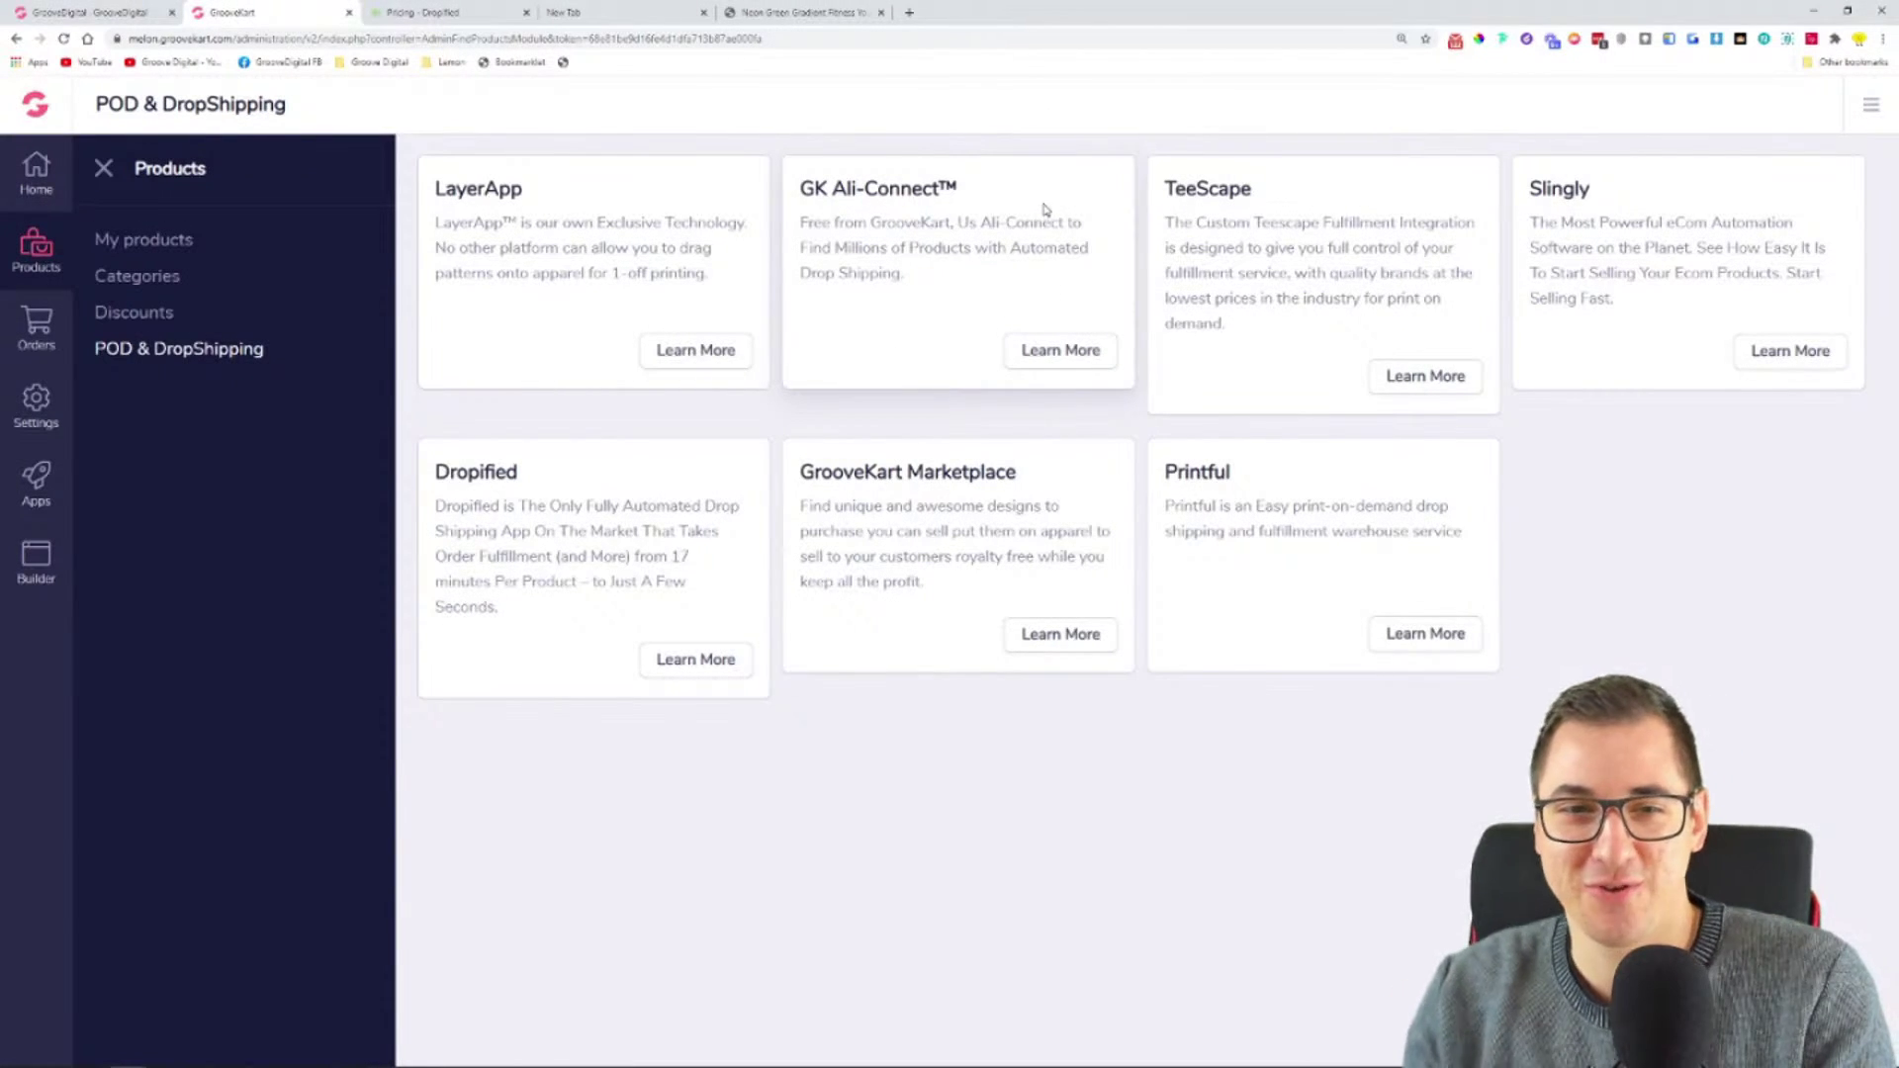
- Open the Dropified integration's details and read its automation and order fulfillment description
left_click_drag(433, 472, 535, 475)
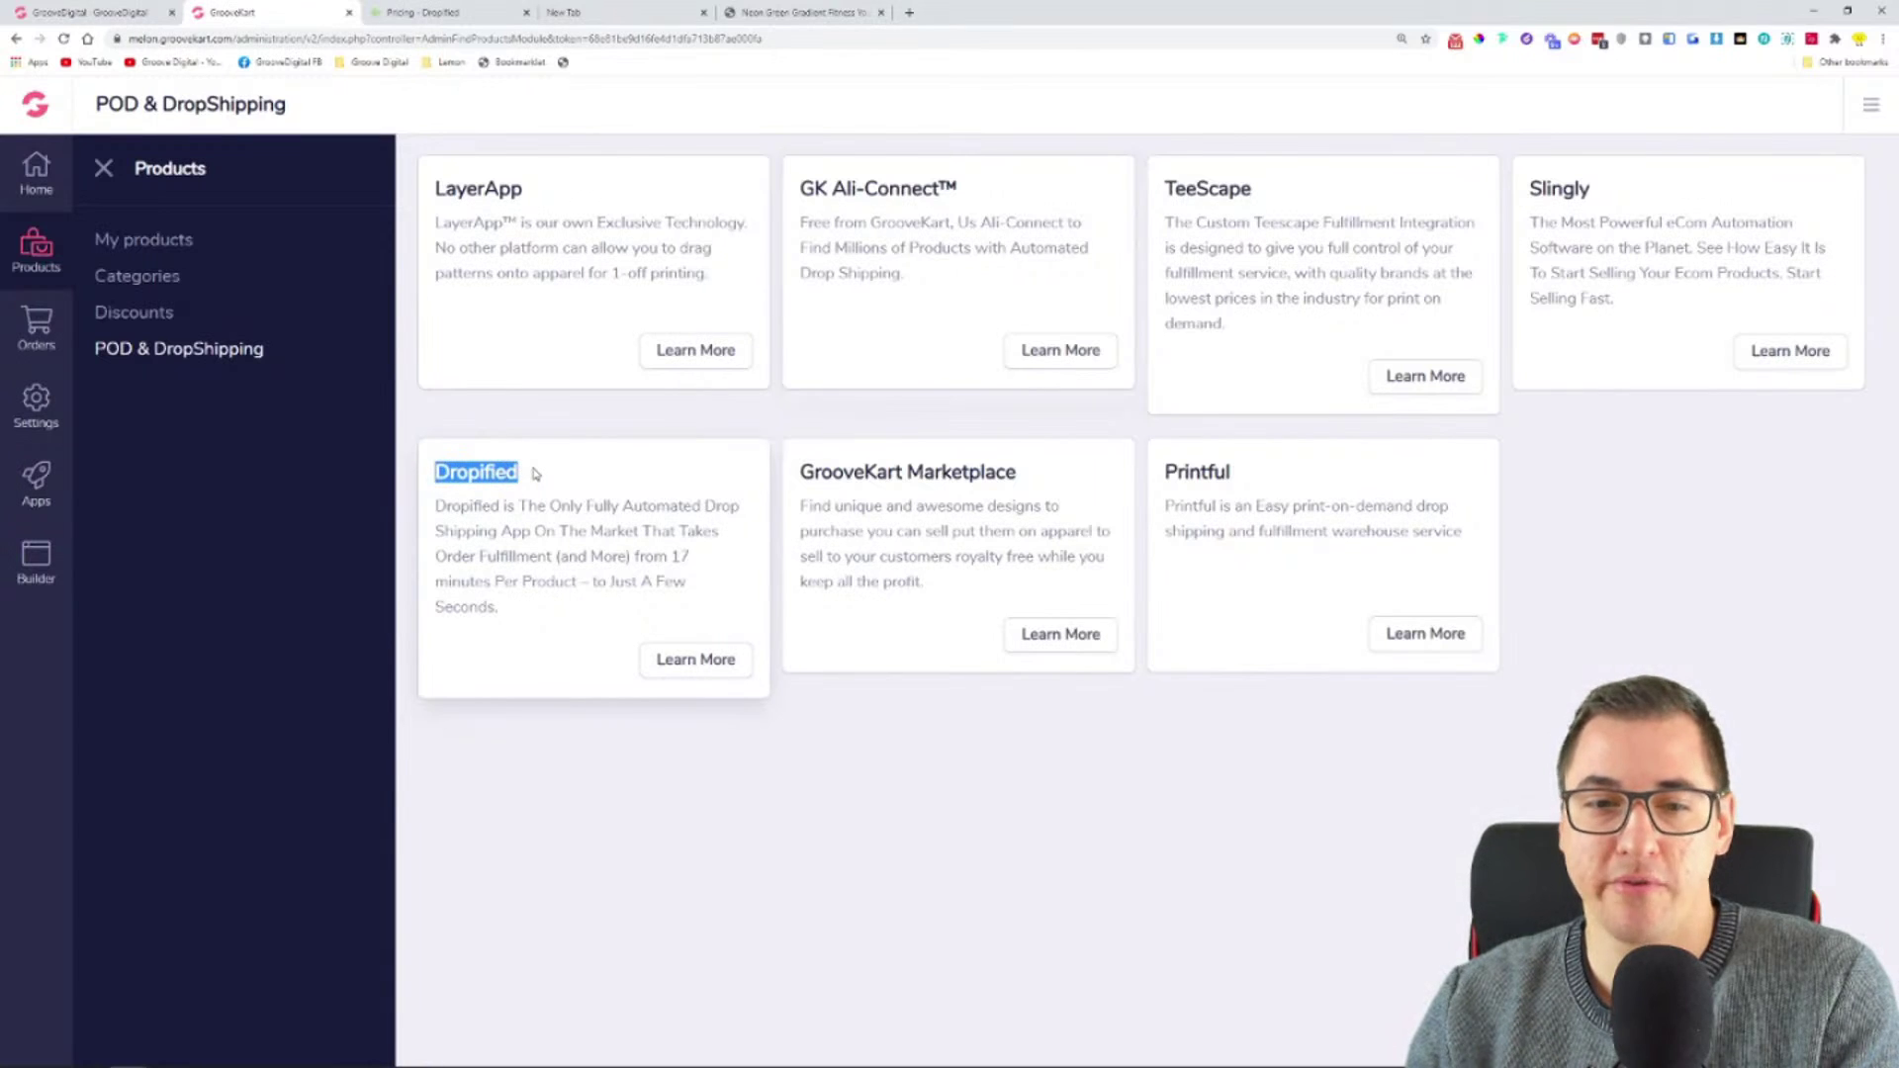
left_click(701, 660)
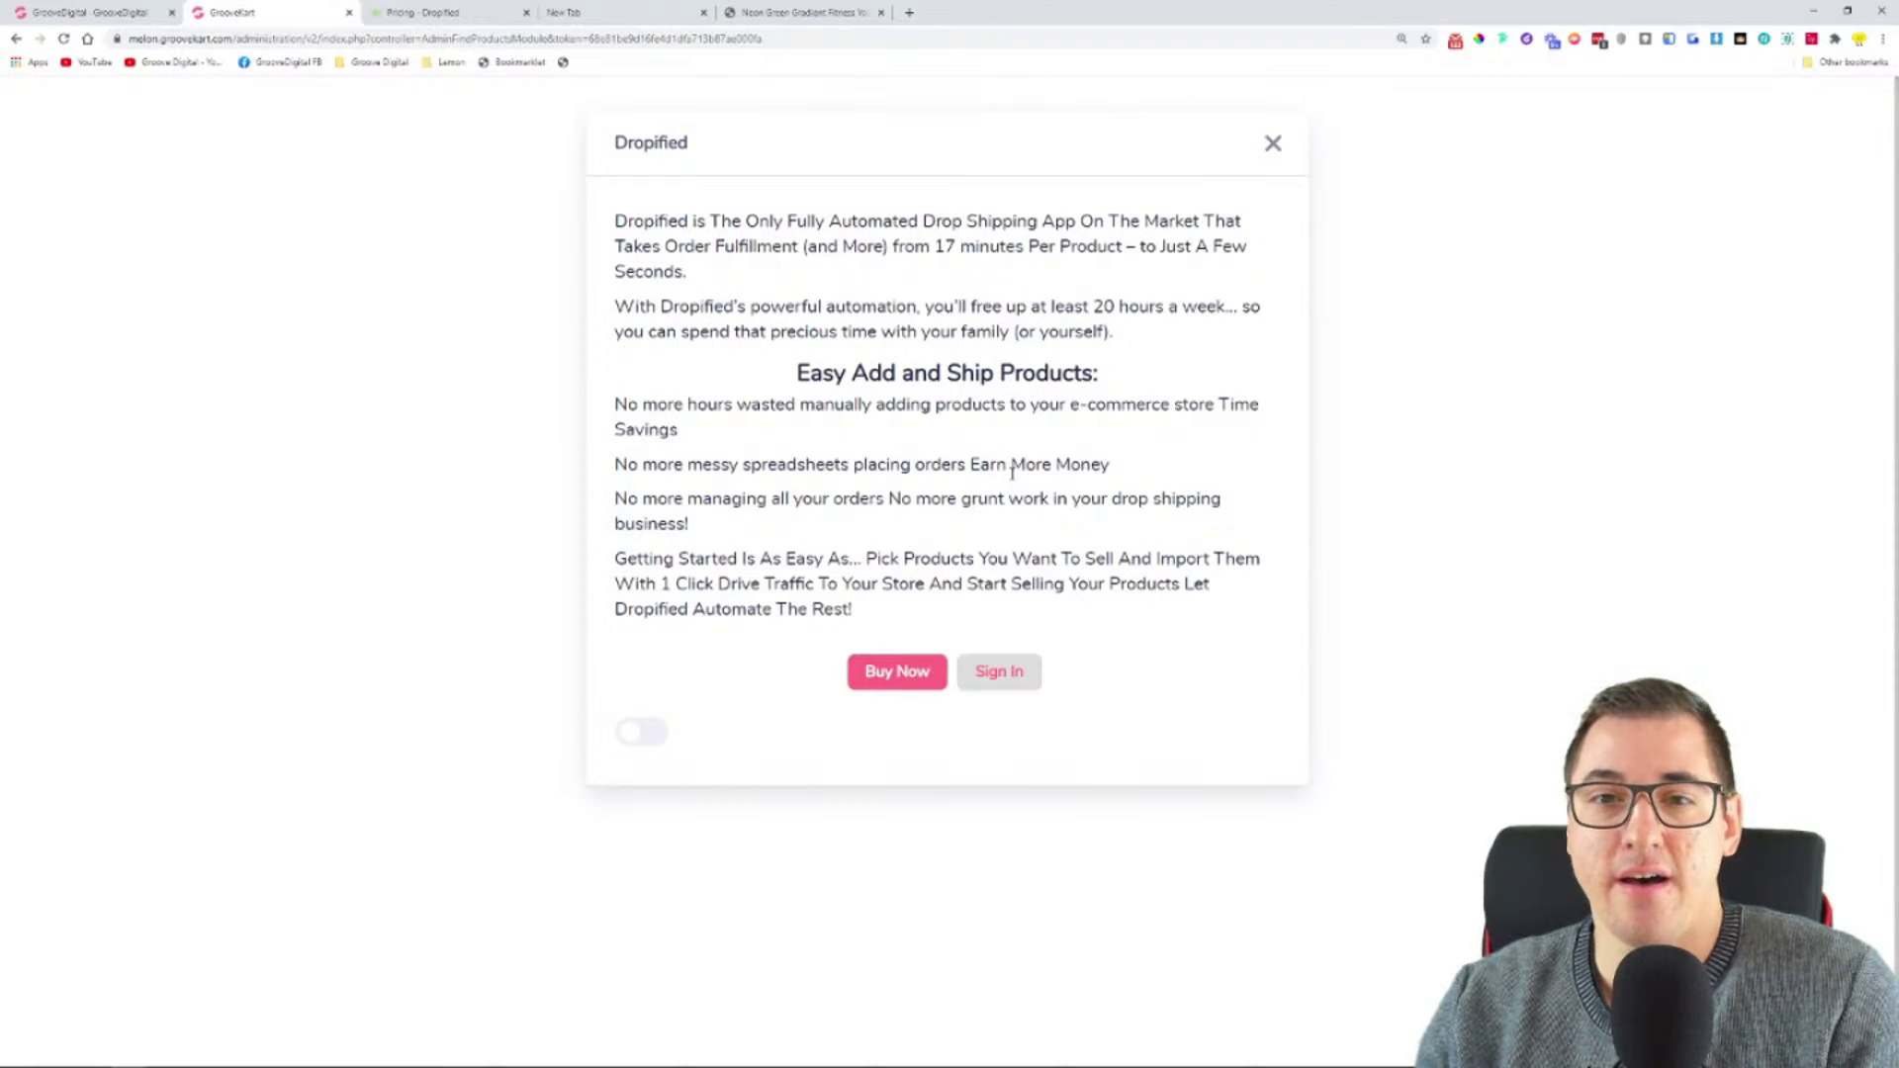
left_click_drag(649, 306, 1119, 308)
left_click(1145, 323)
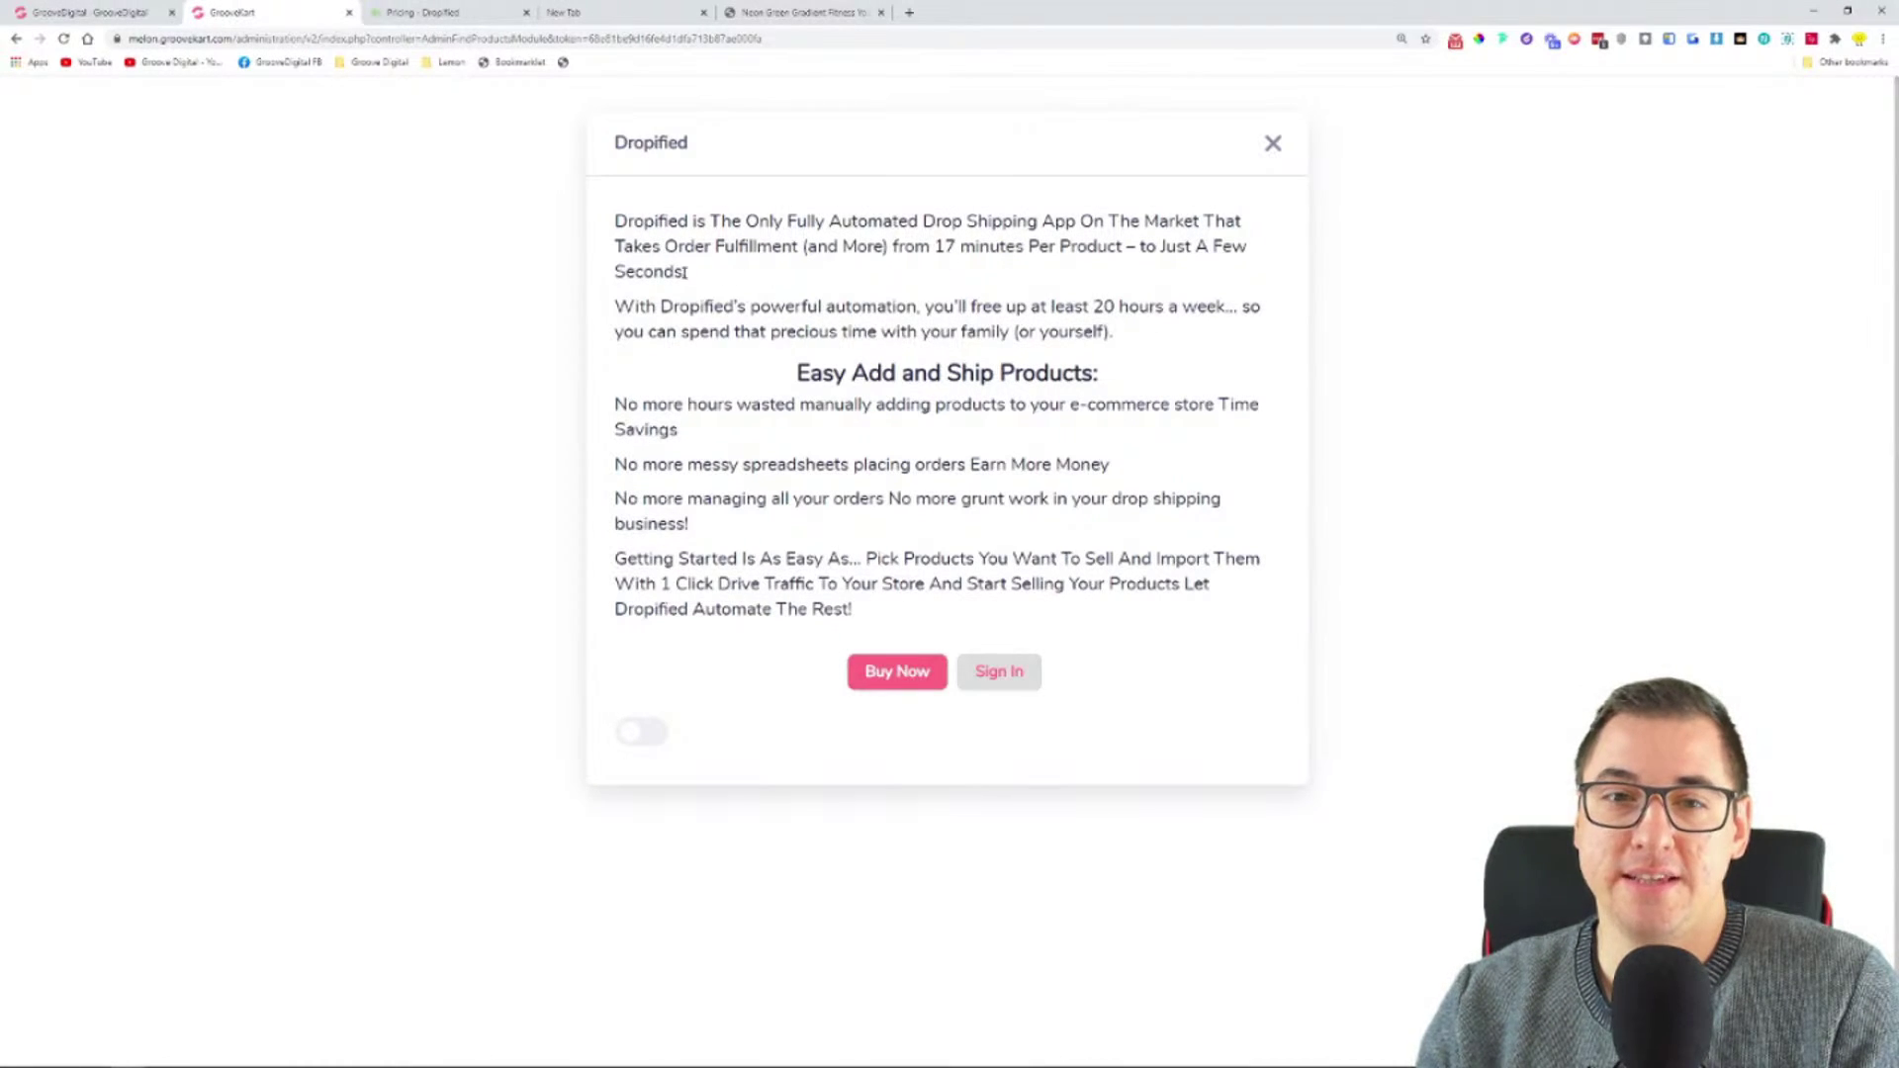
left_click_drag(656, 246, 807, 247)
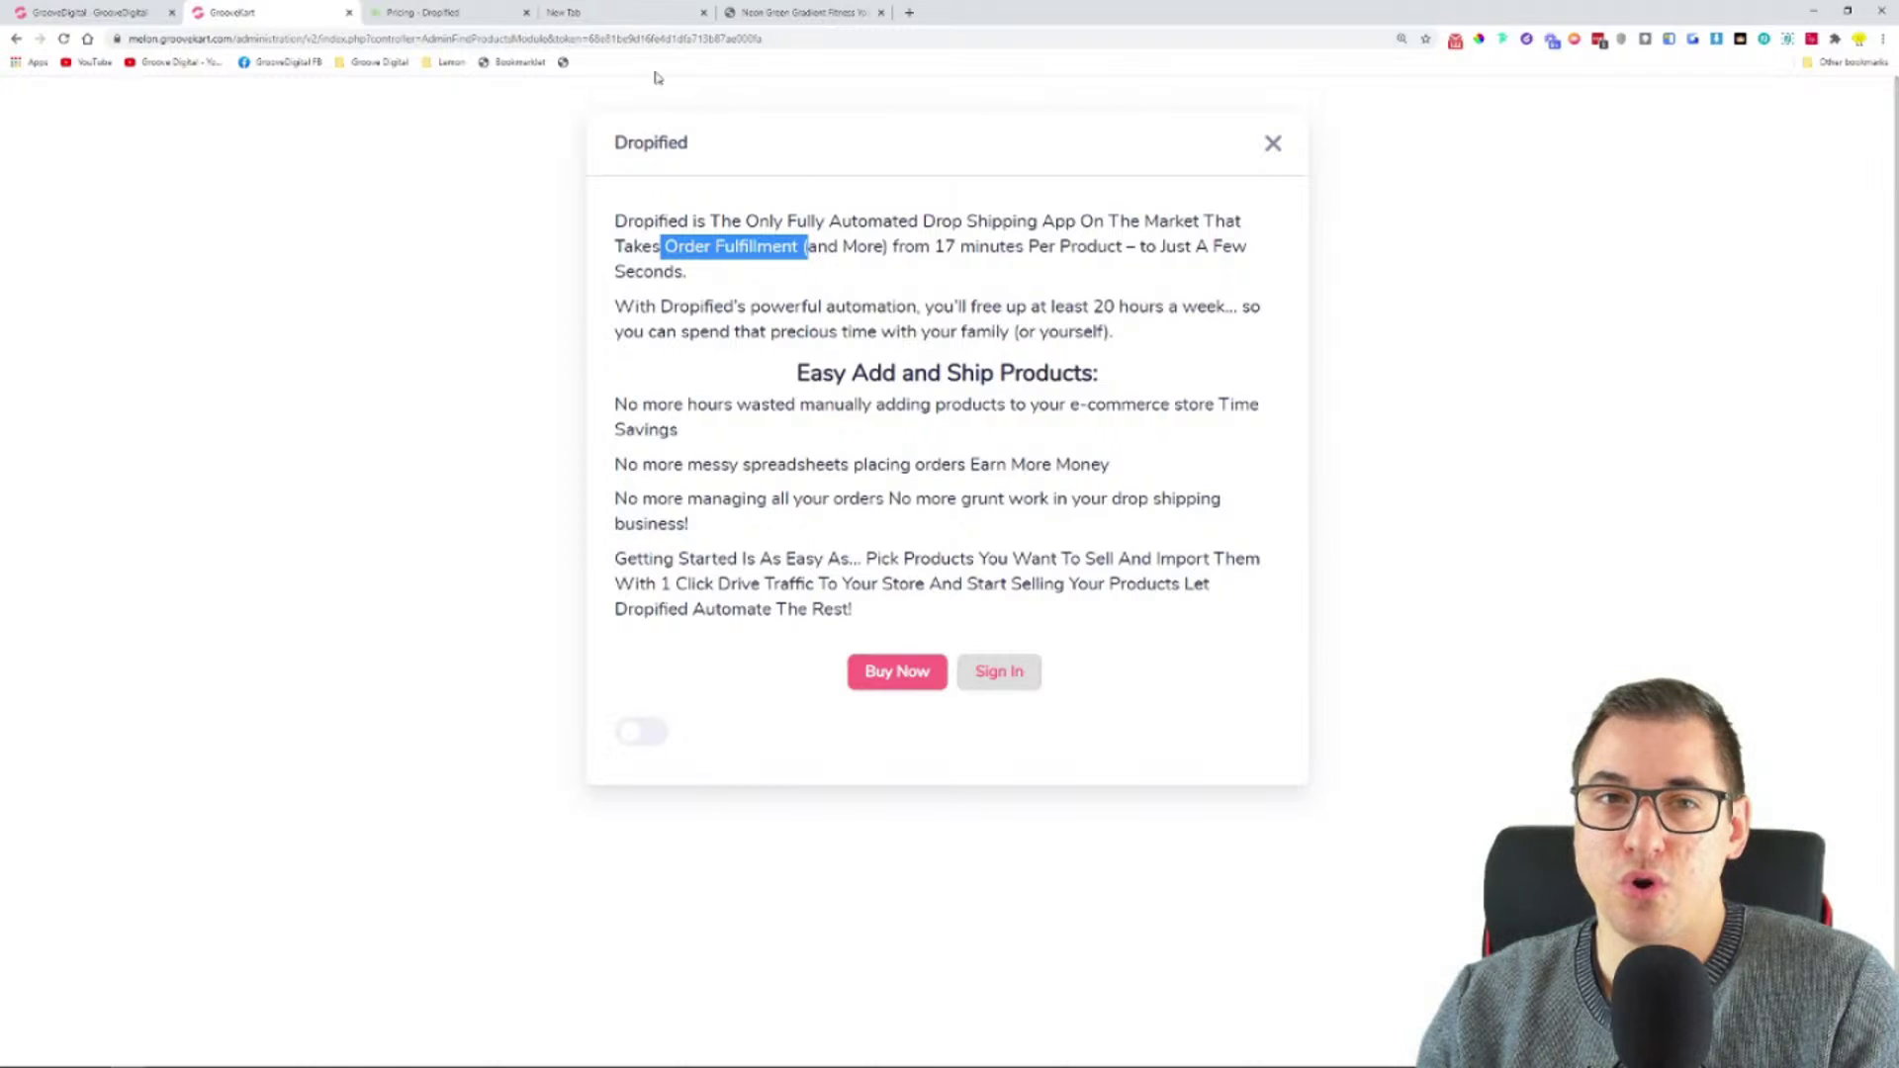
- Switch to Dropified's pricing page and look over the features of the monthly plans
left_click(440, 12)
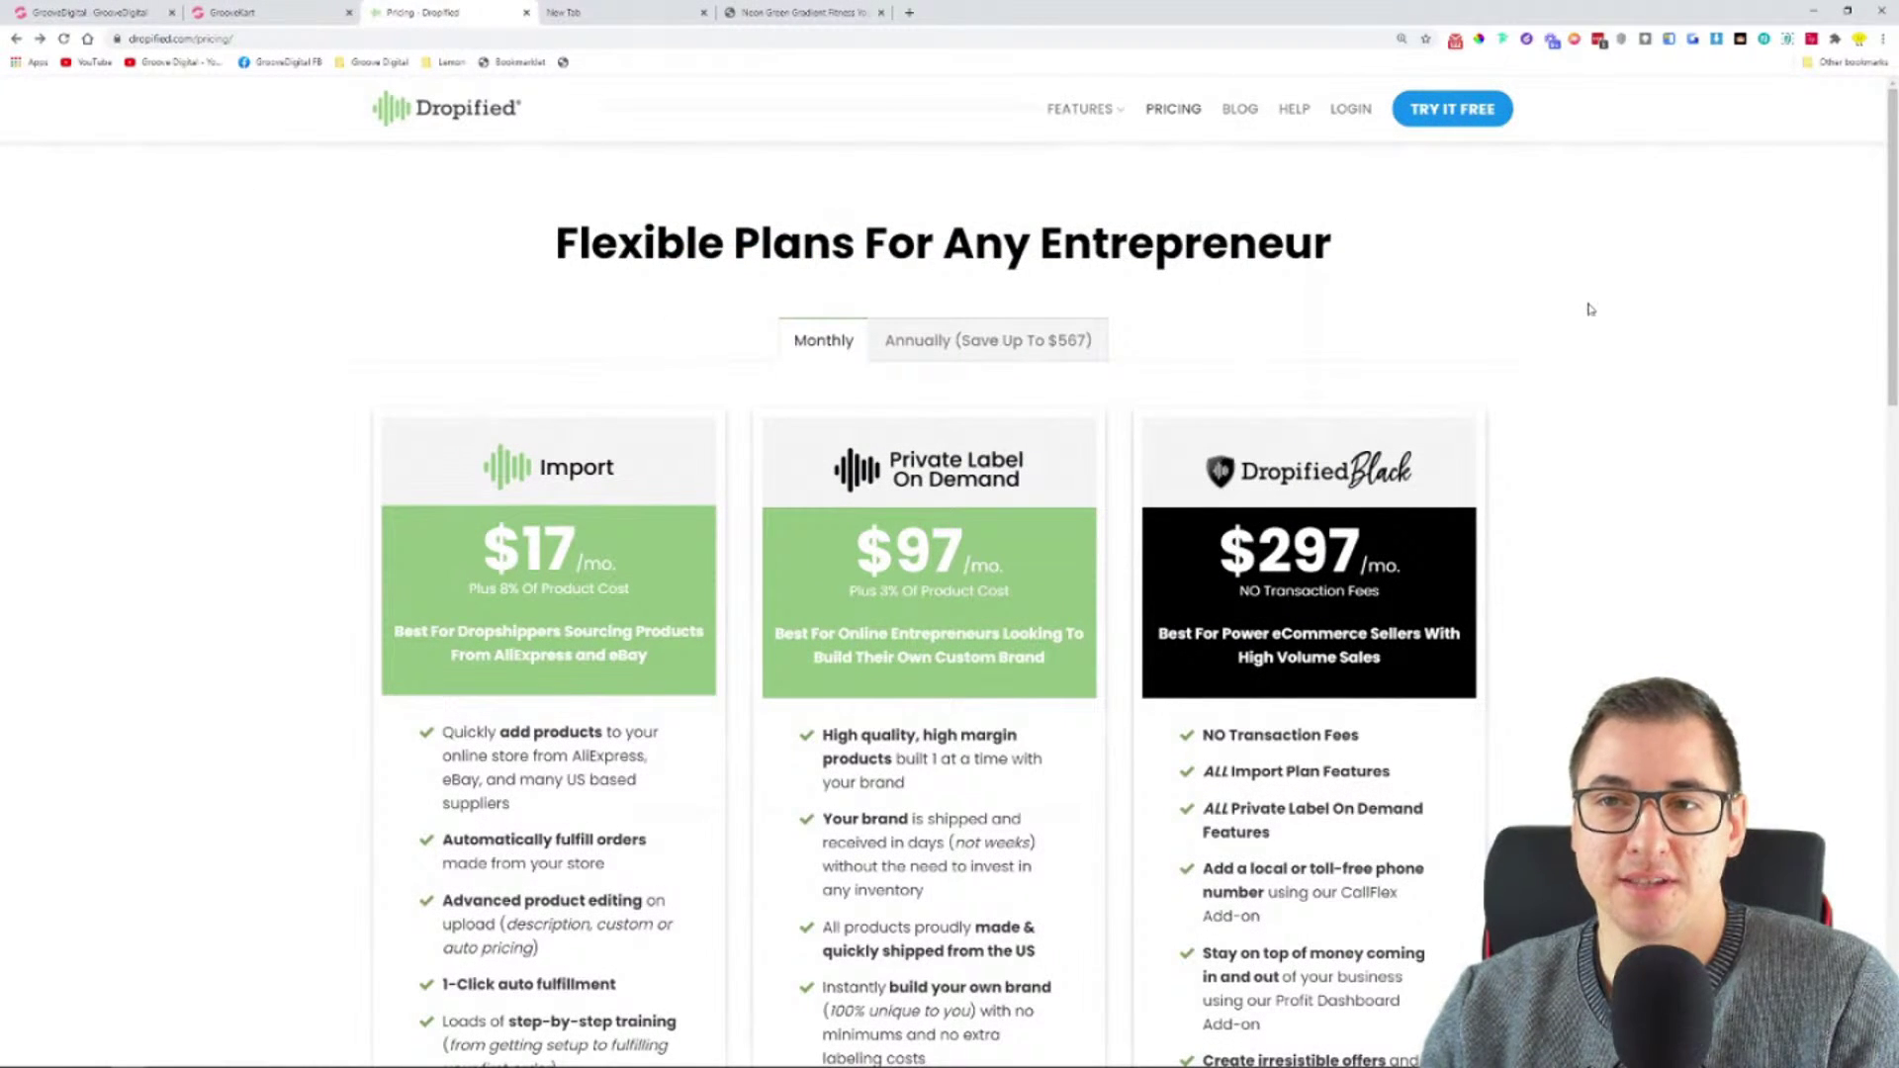
scroll(218, 460, "down", 4)
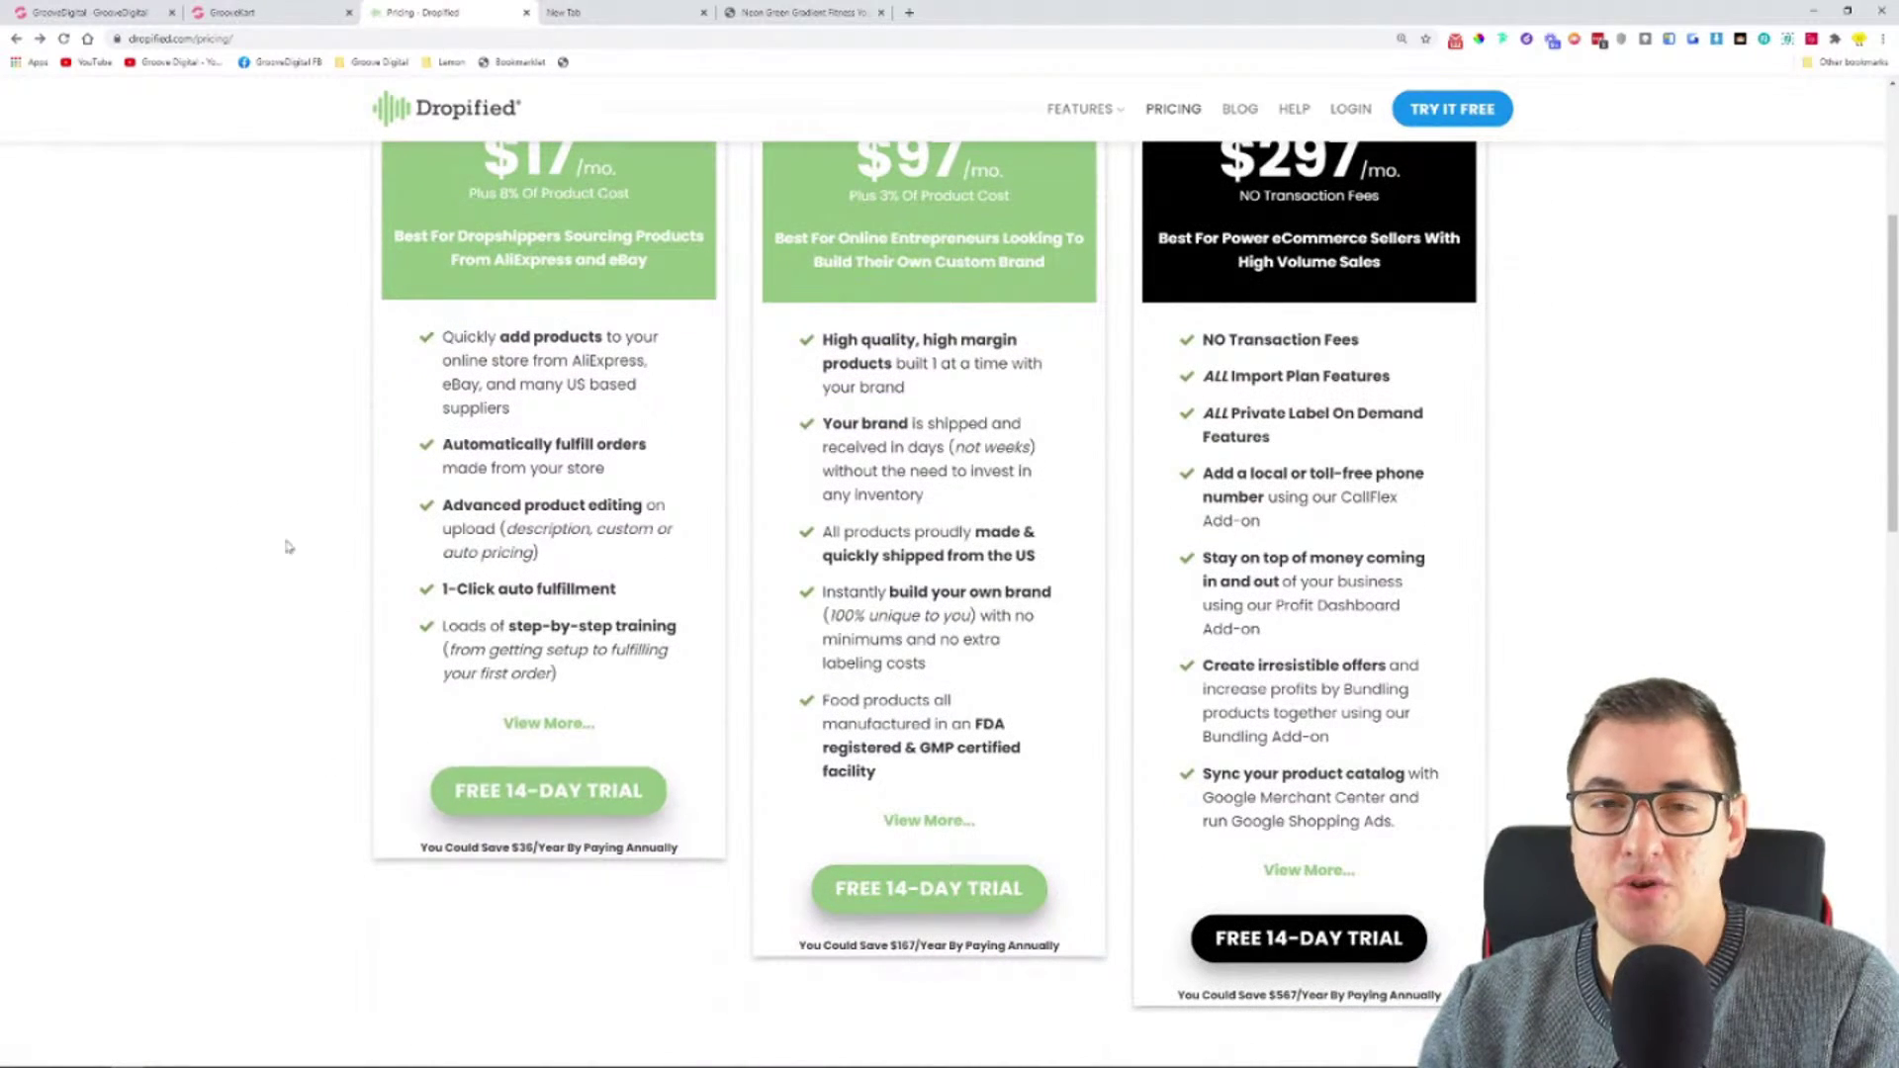
scroll(294, 510, "up", 4)
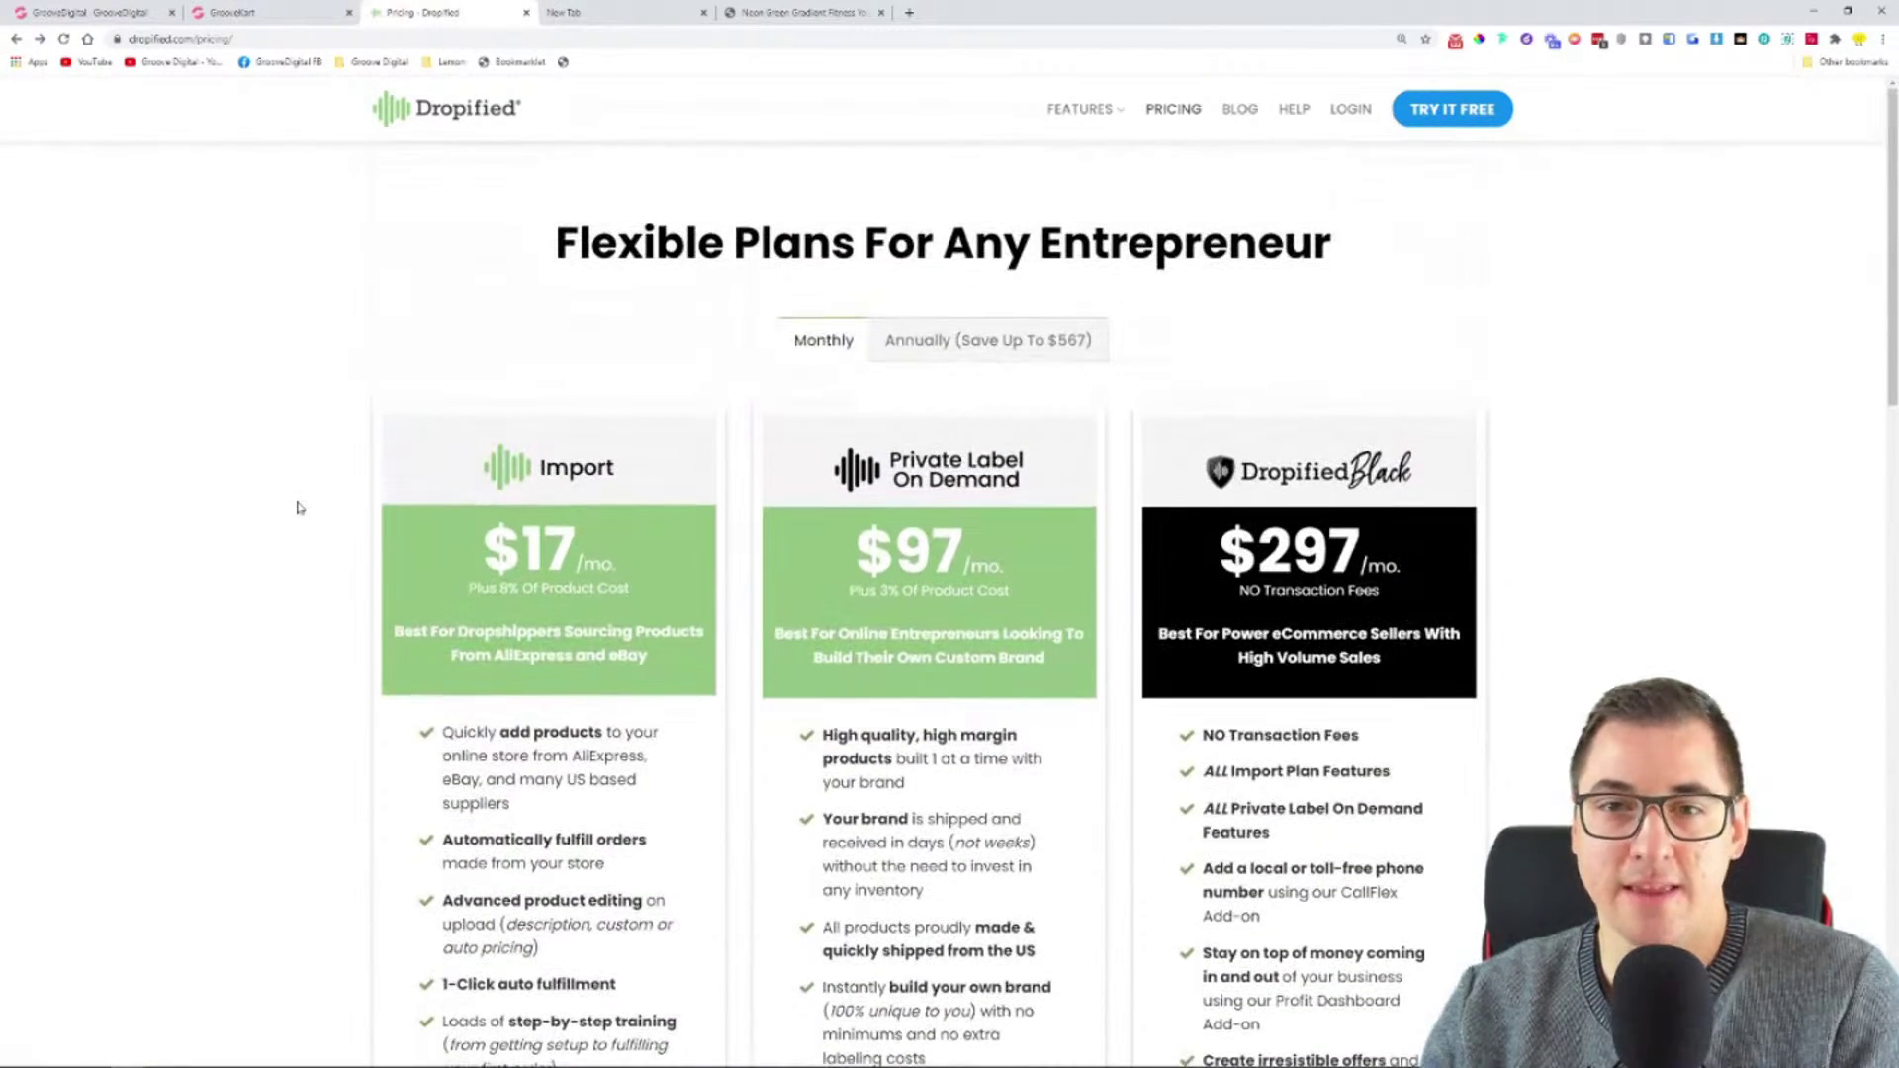
- Load app.dropified.com to reach the account's Stores page and enlarge the page for readability
left_click(267, 43)
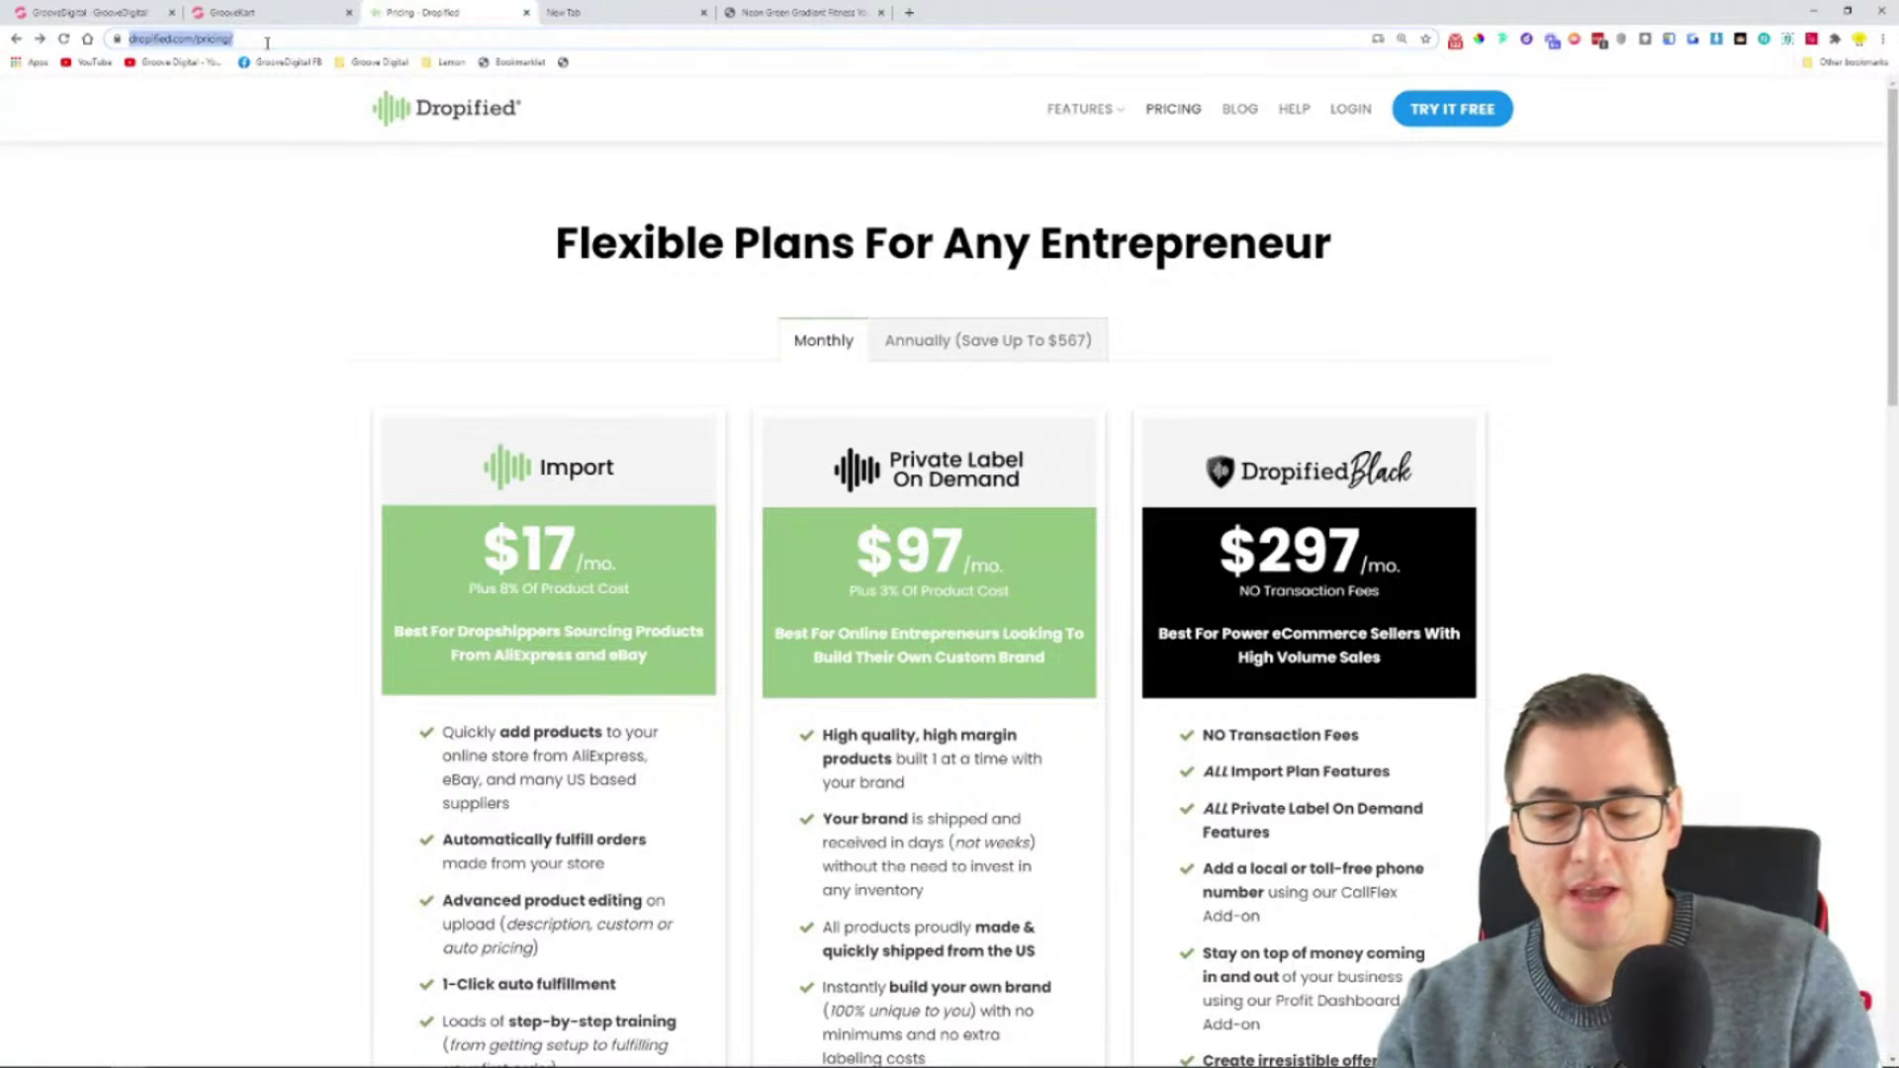
type("app")
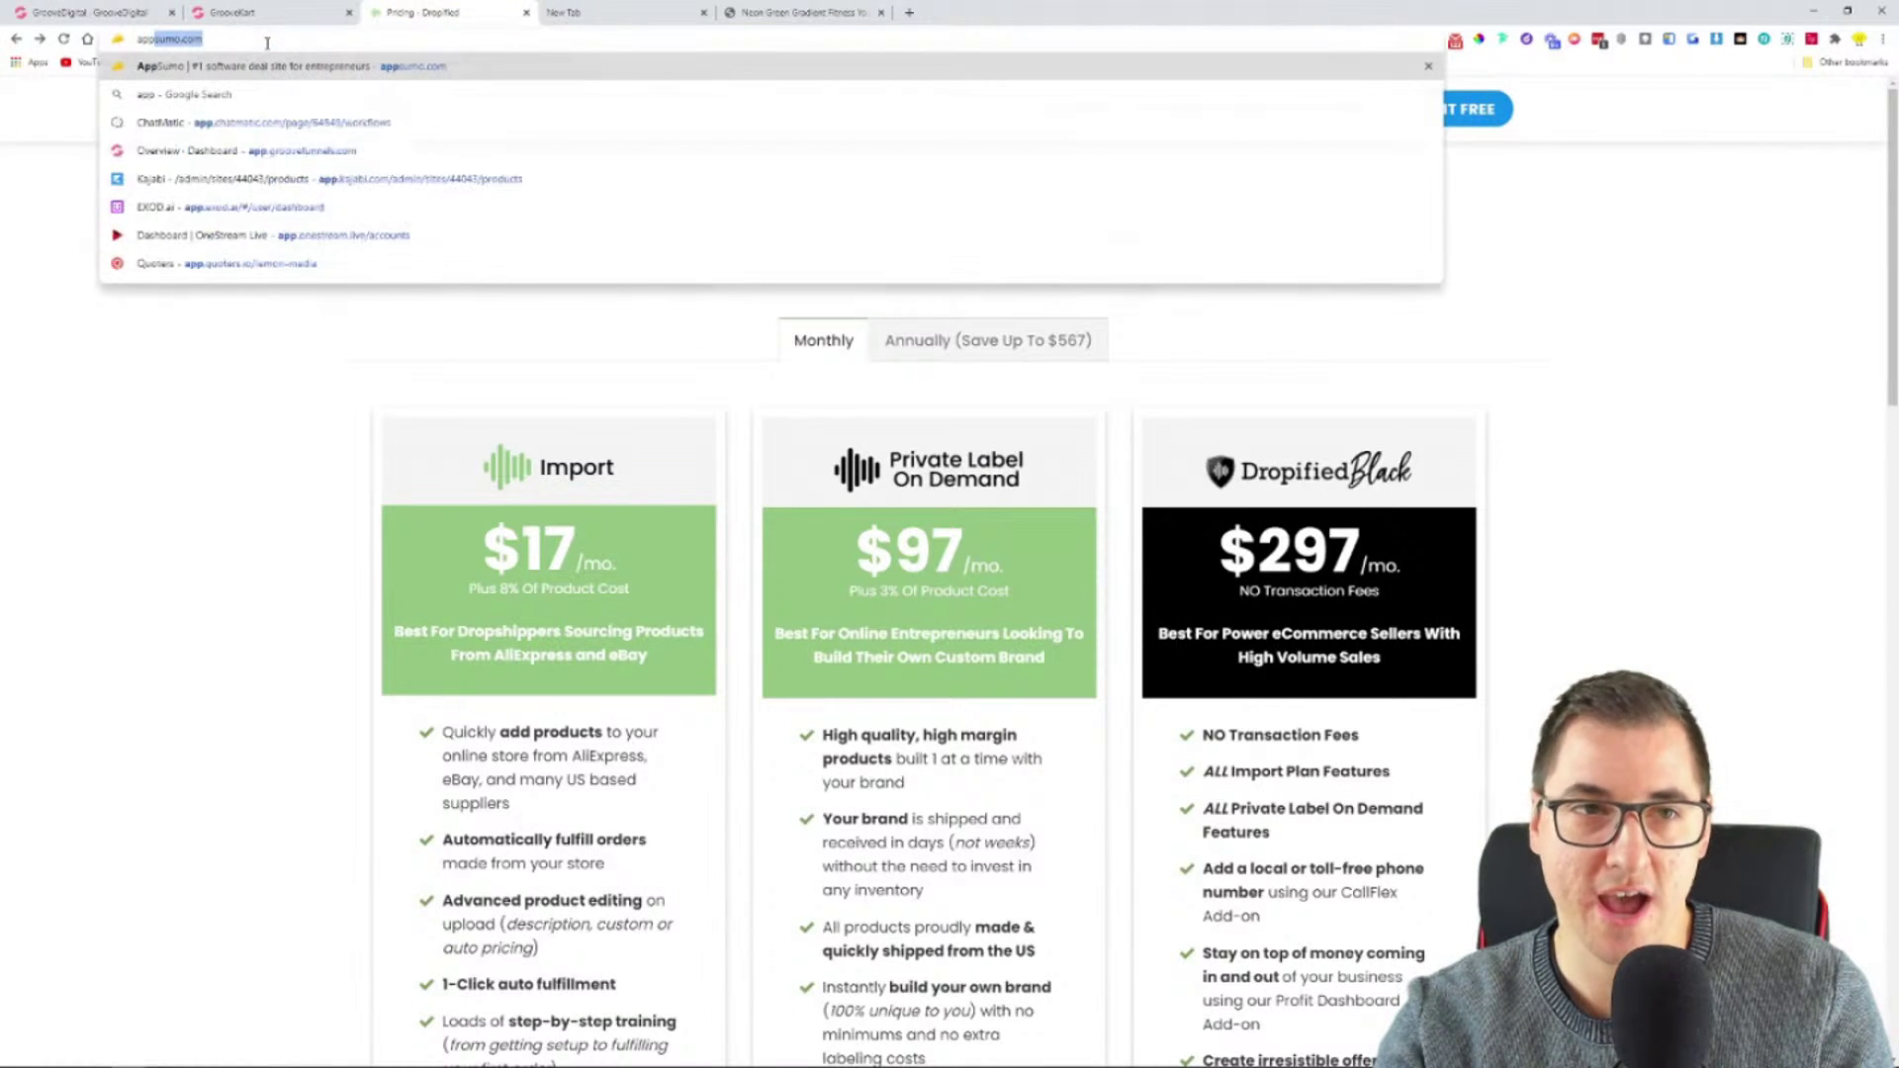
type(".dropified.com")
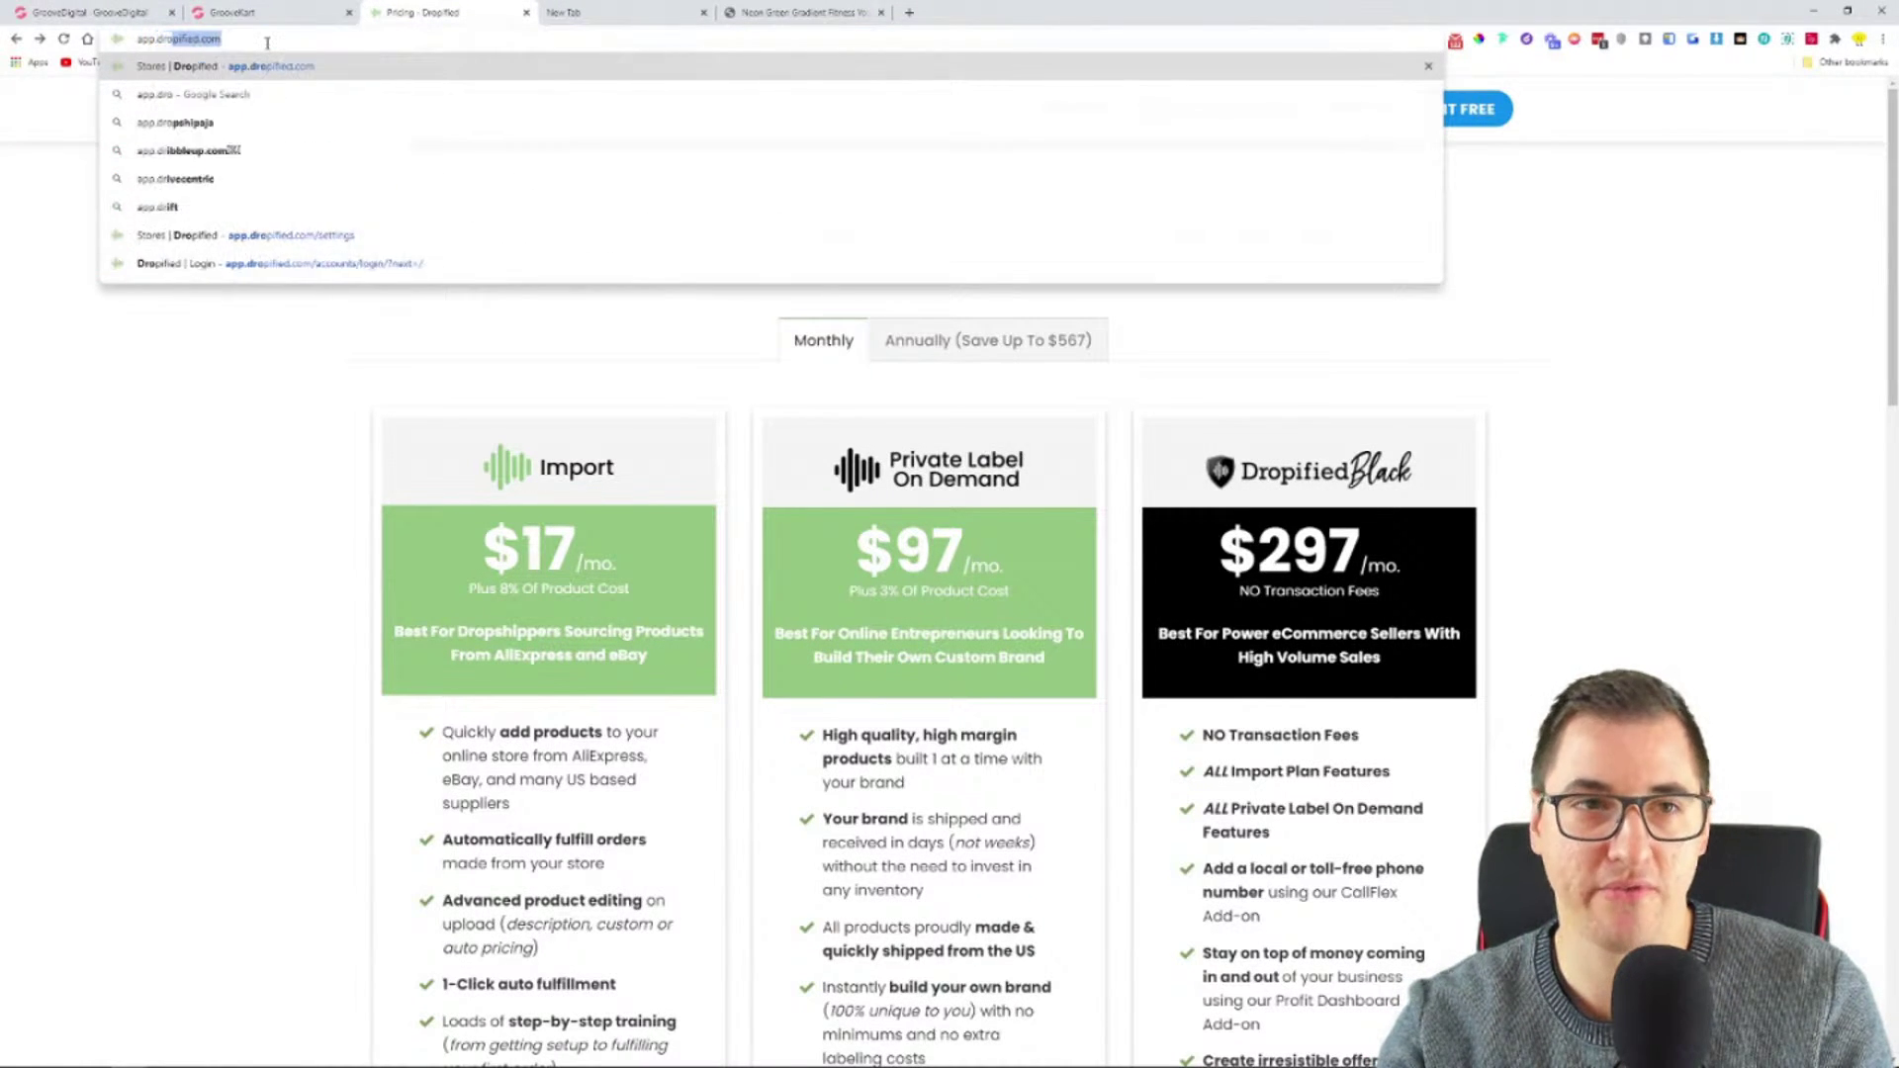
key("Return")
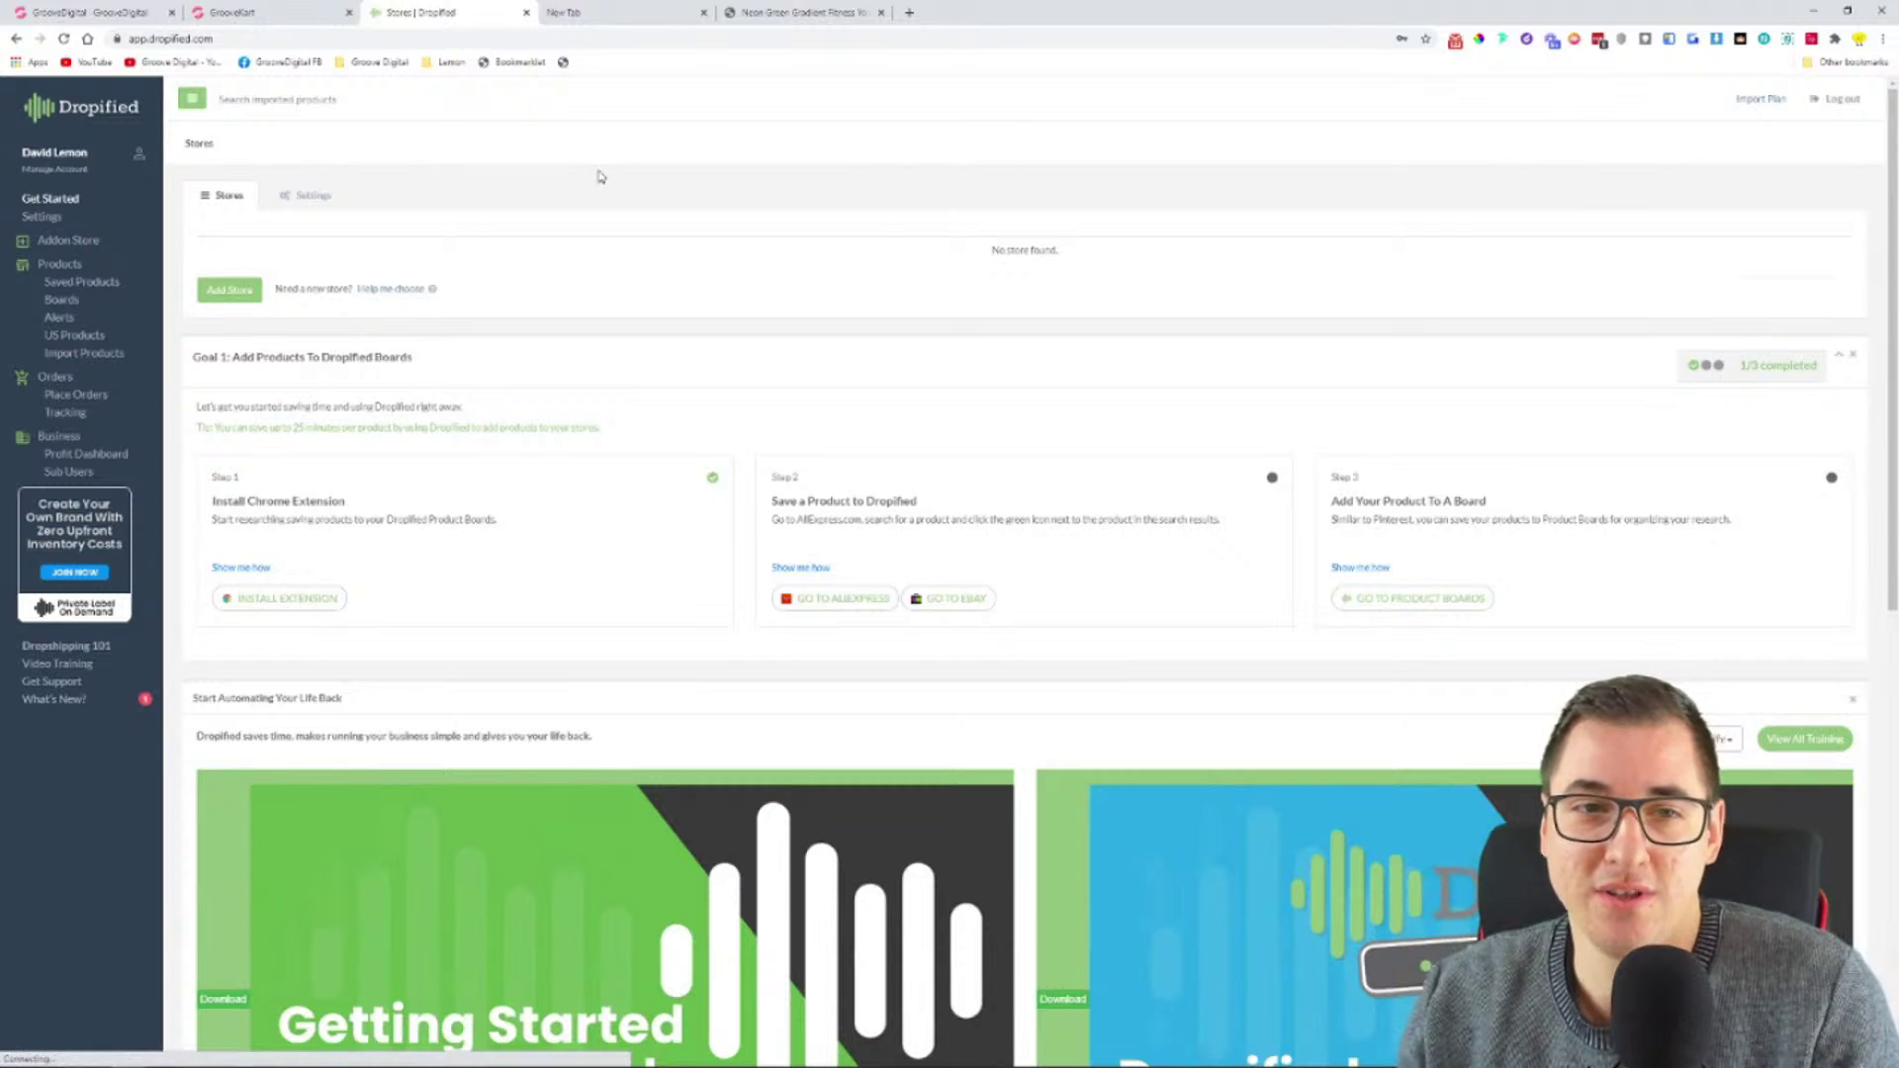
mouse_move(425, 295)
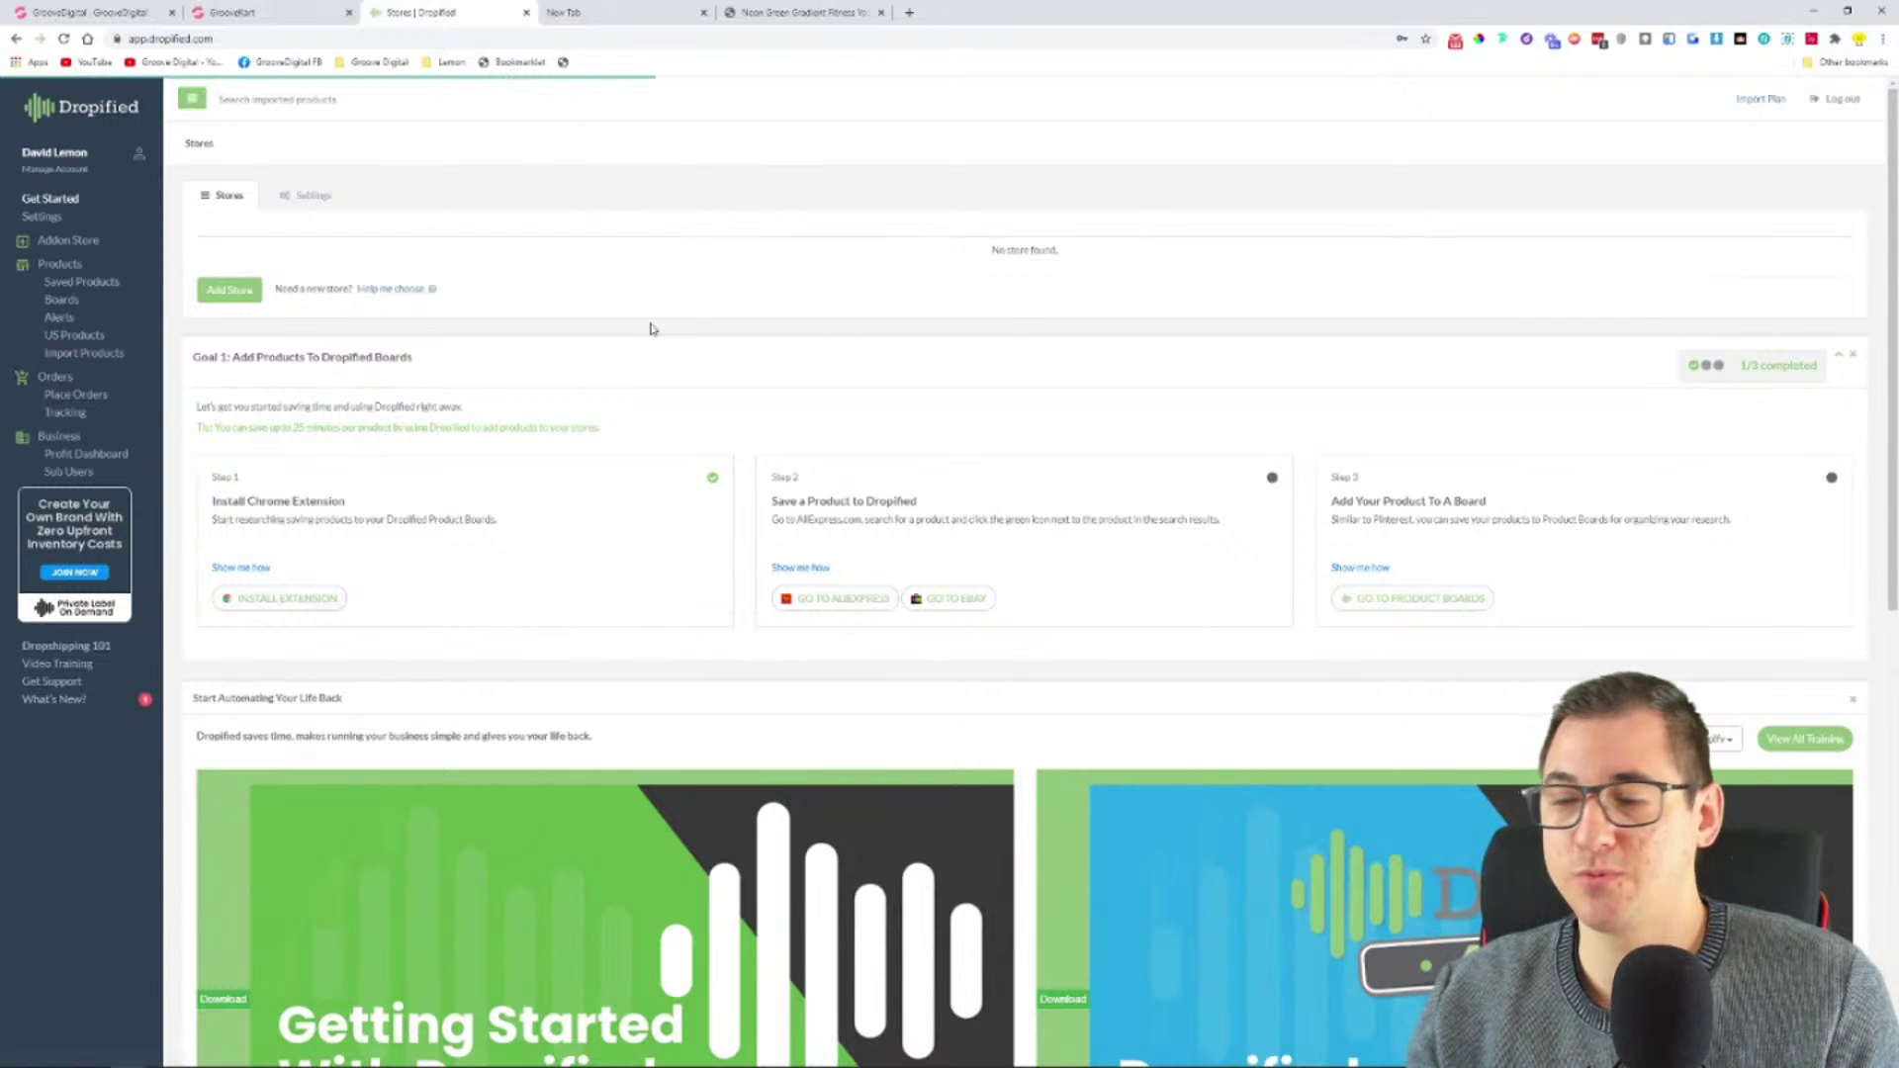
key("ctrl+plus")
key("ctrl+plus")
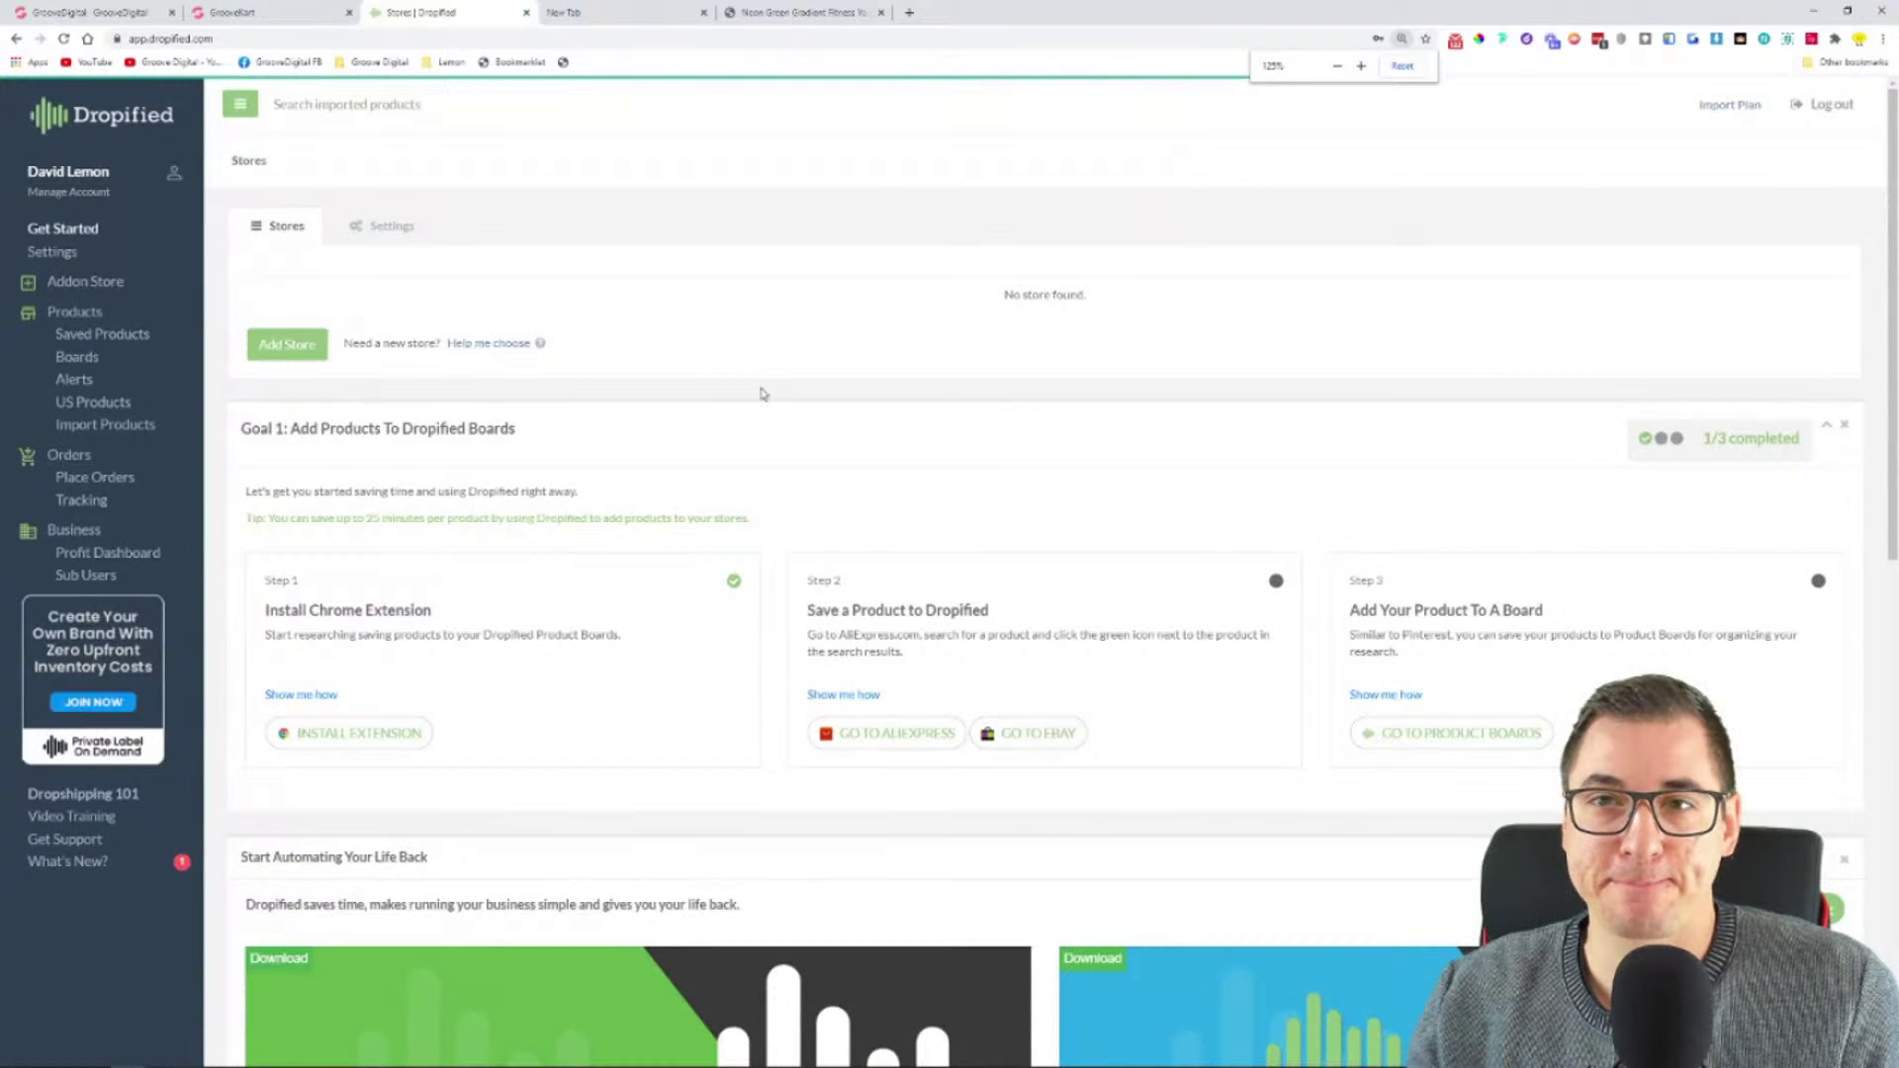
key("ctrl+plus")
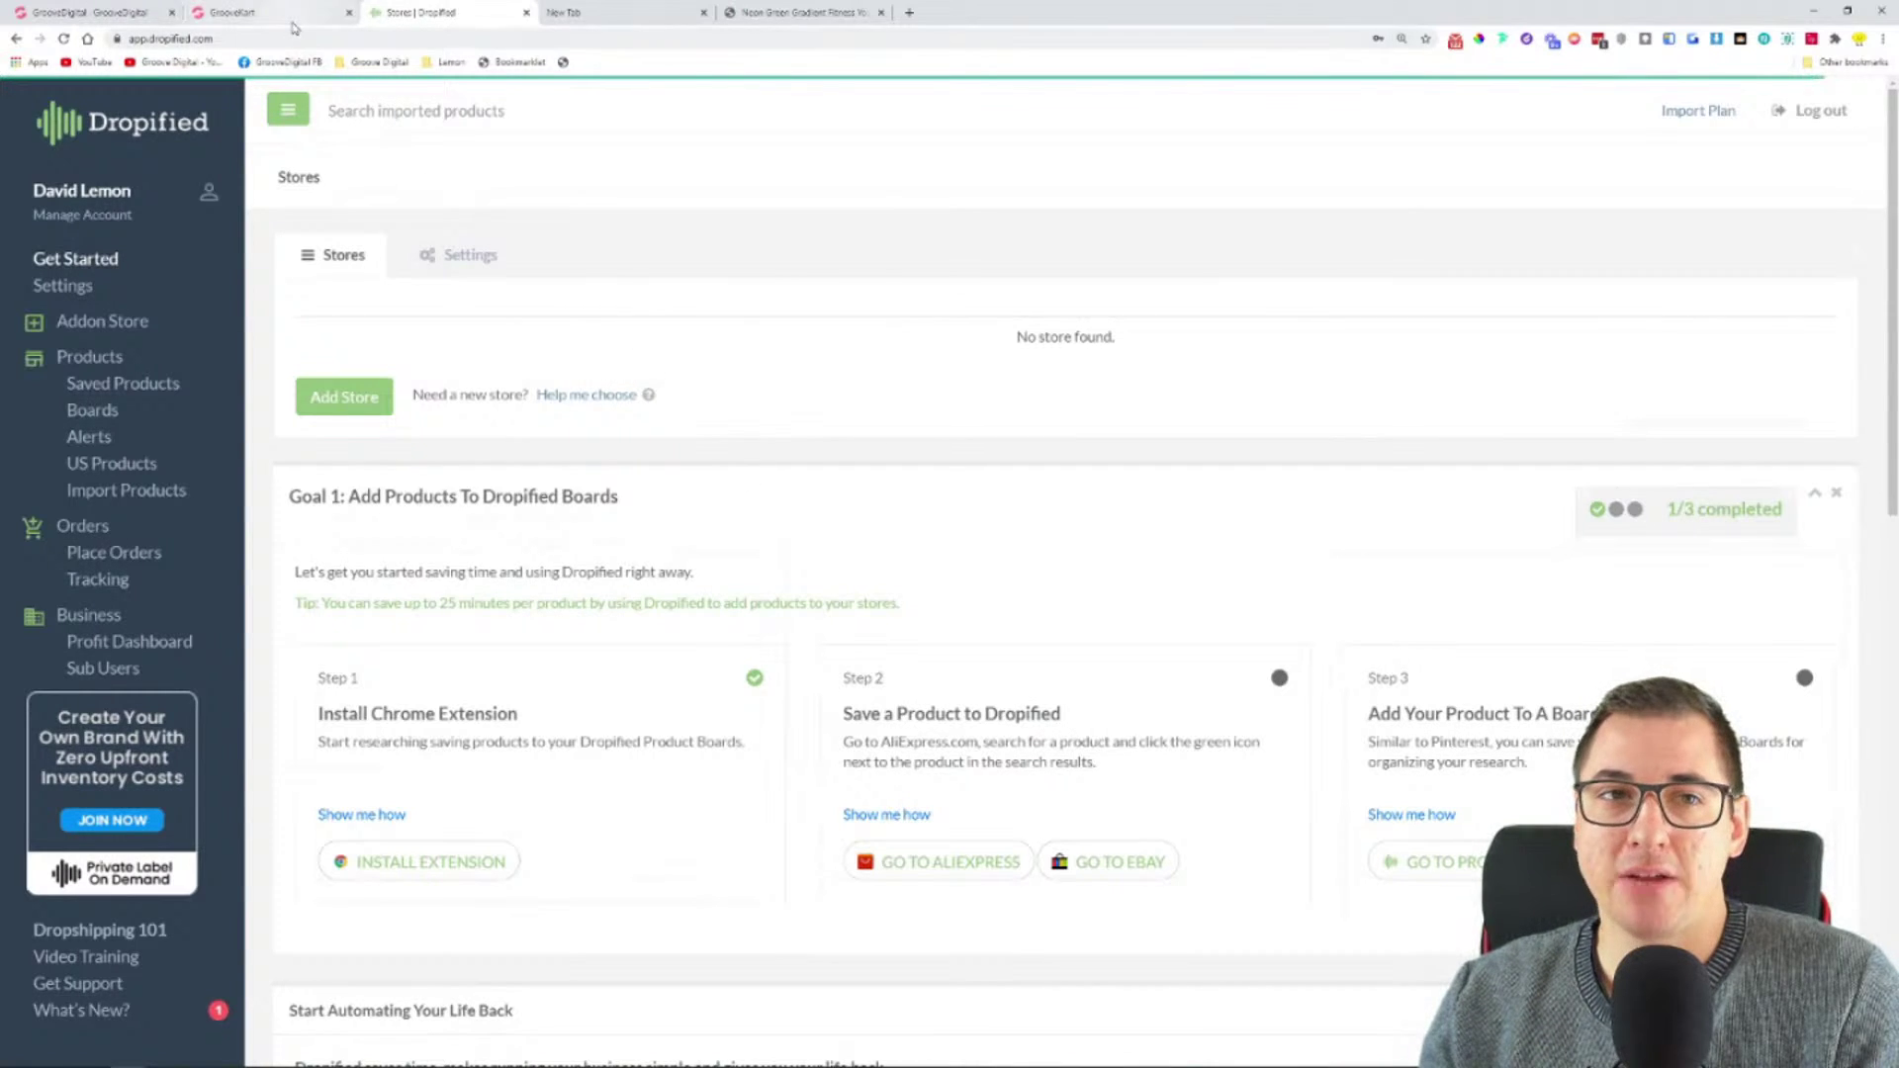
- Return to GrooveKart, enable the Dropified integration for the Melon store and reveal its API key and auth token
left_click(293, 20)
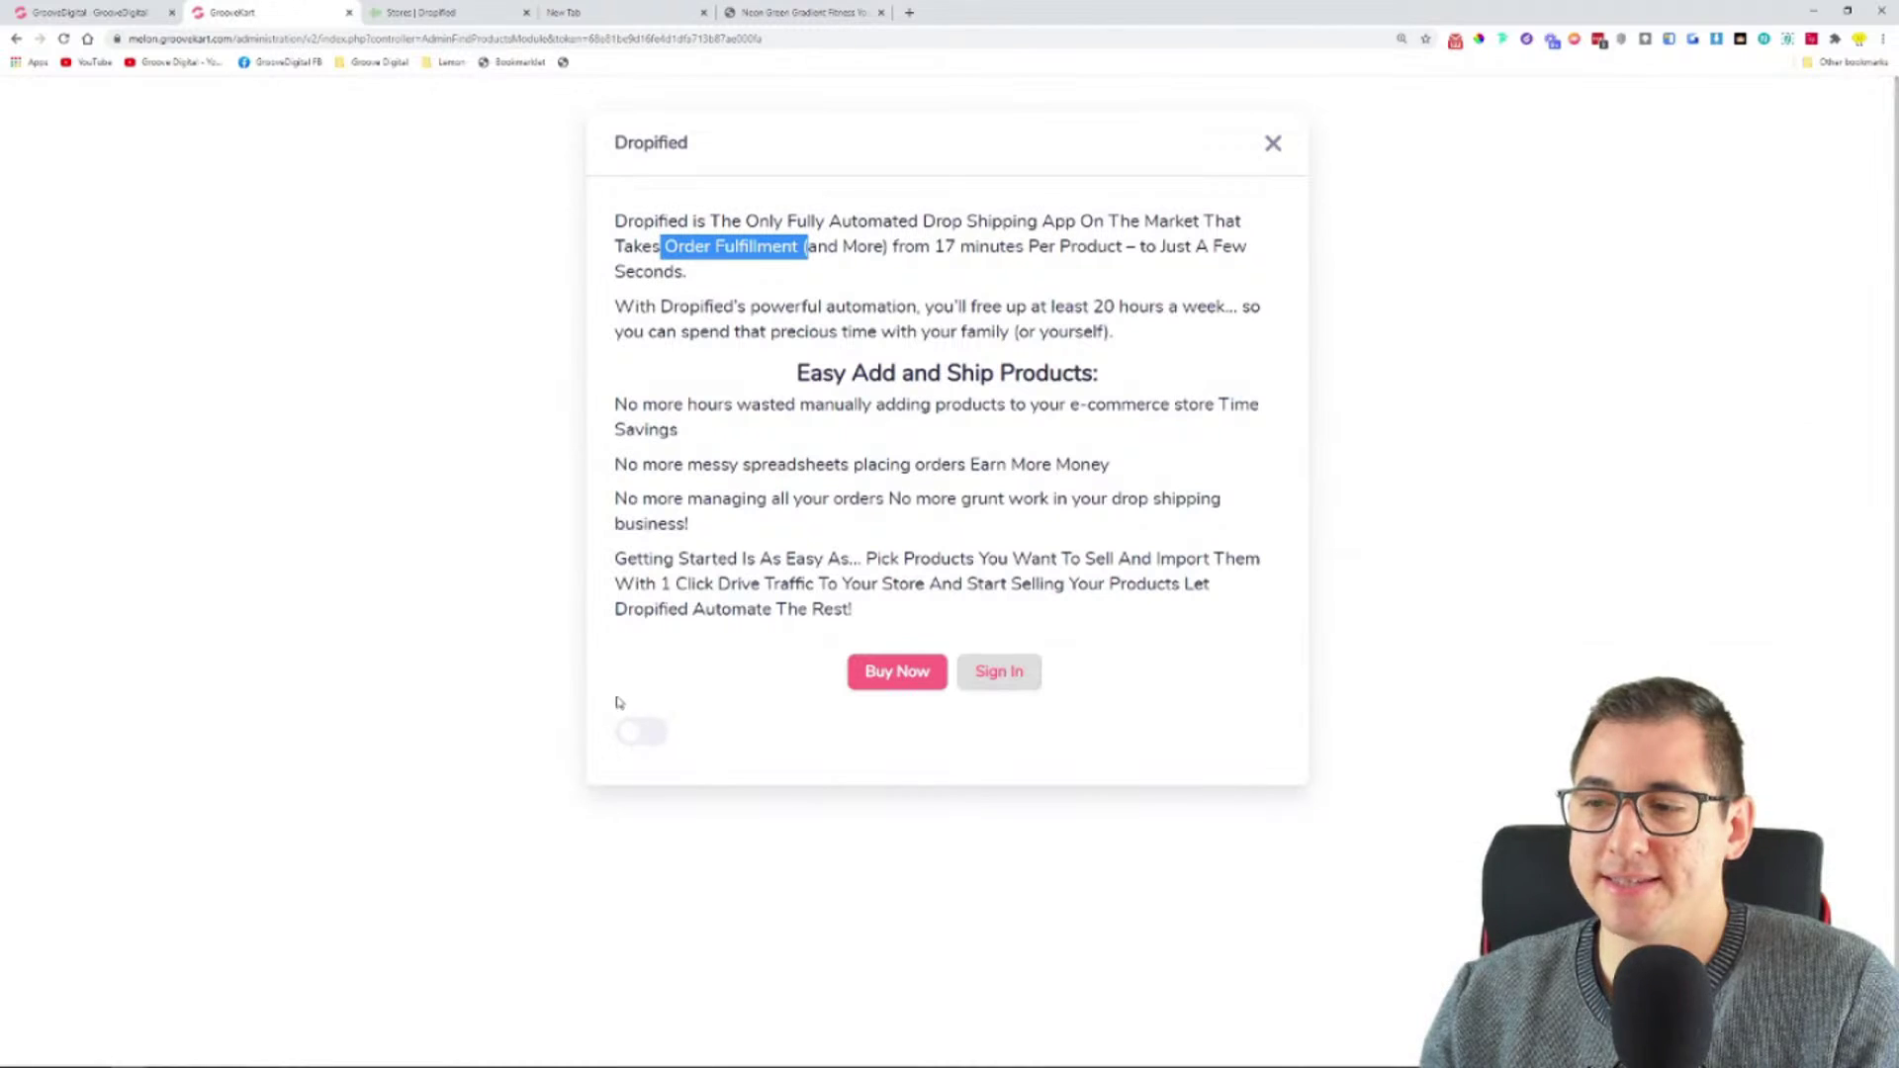
left_click(628, 735)
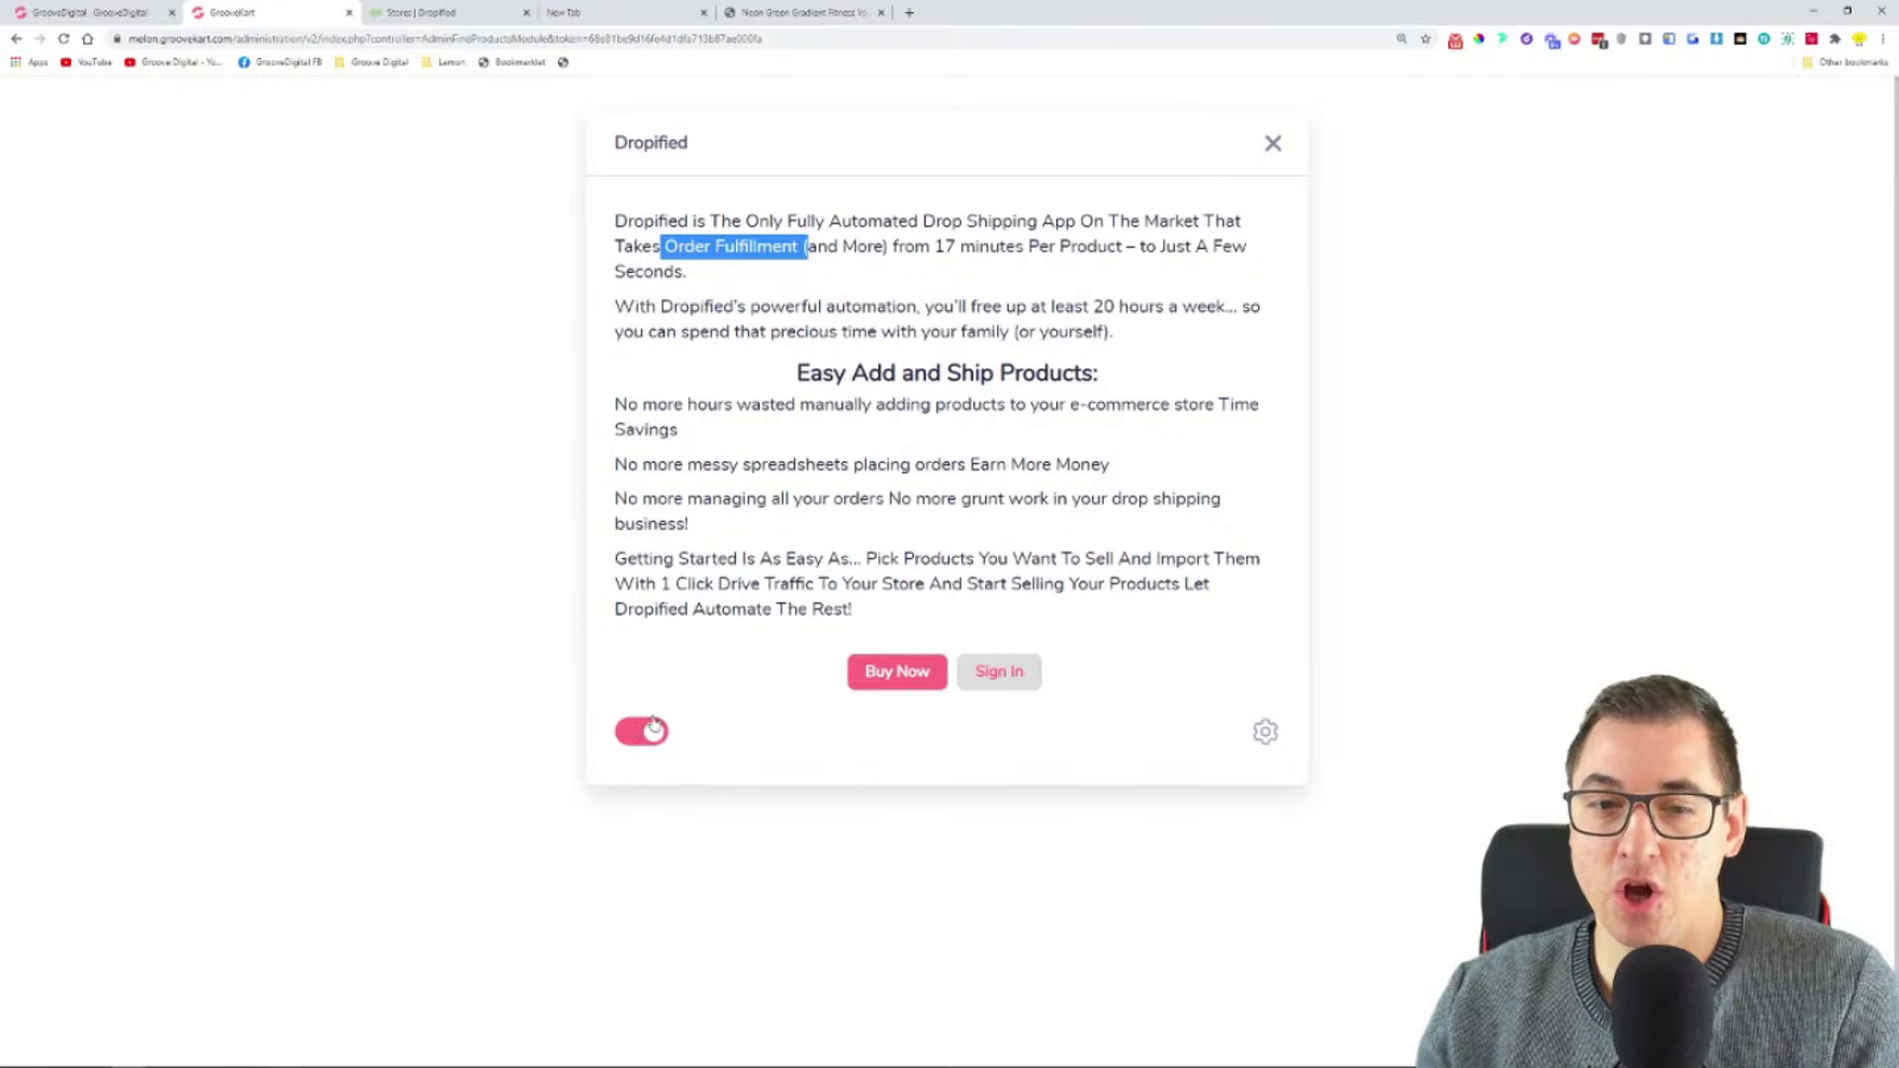
left_click(1266, 737)
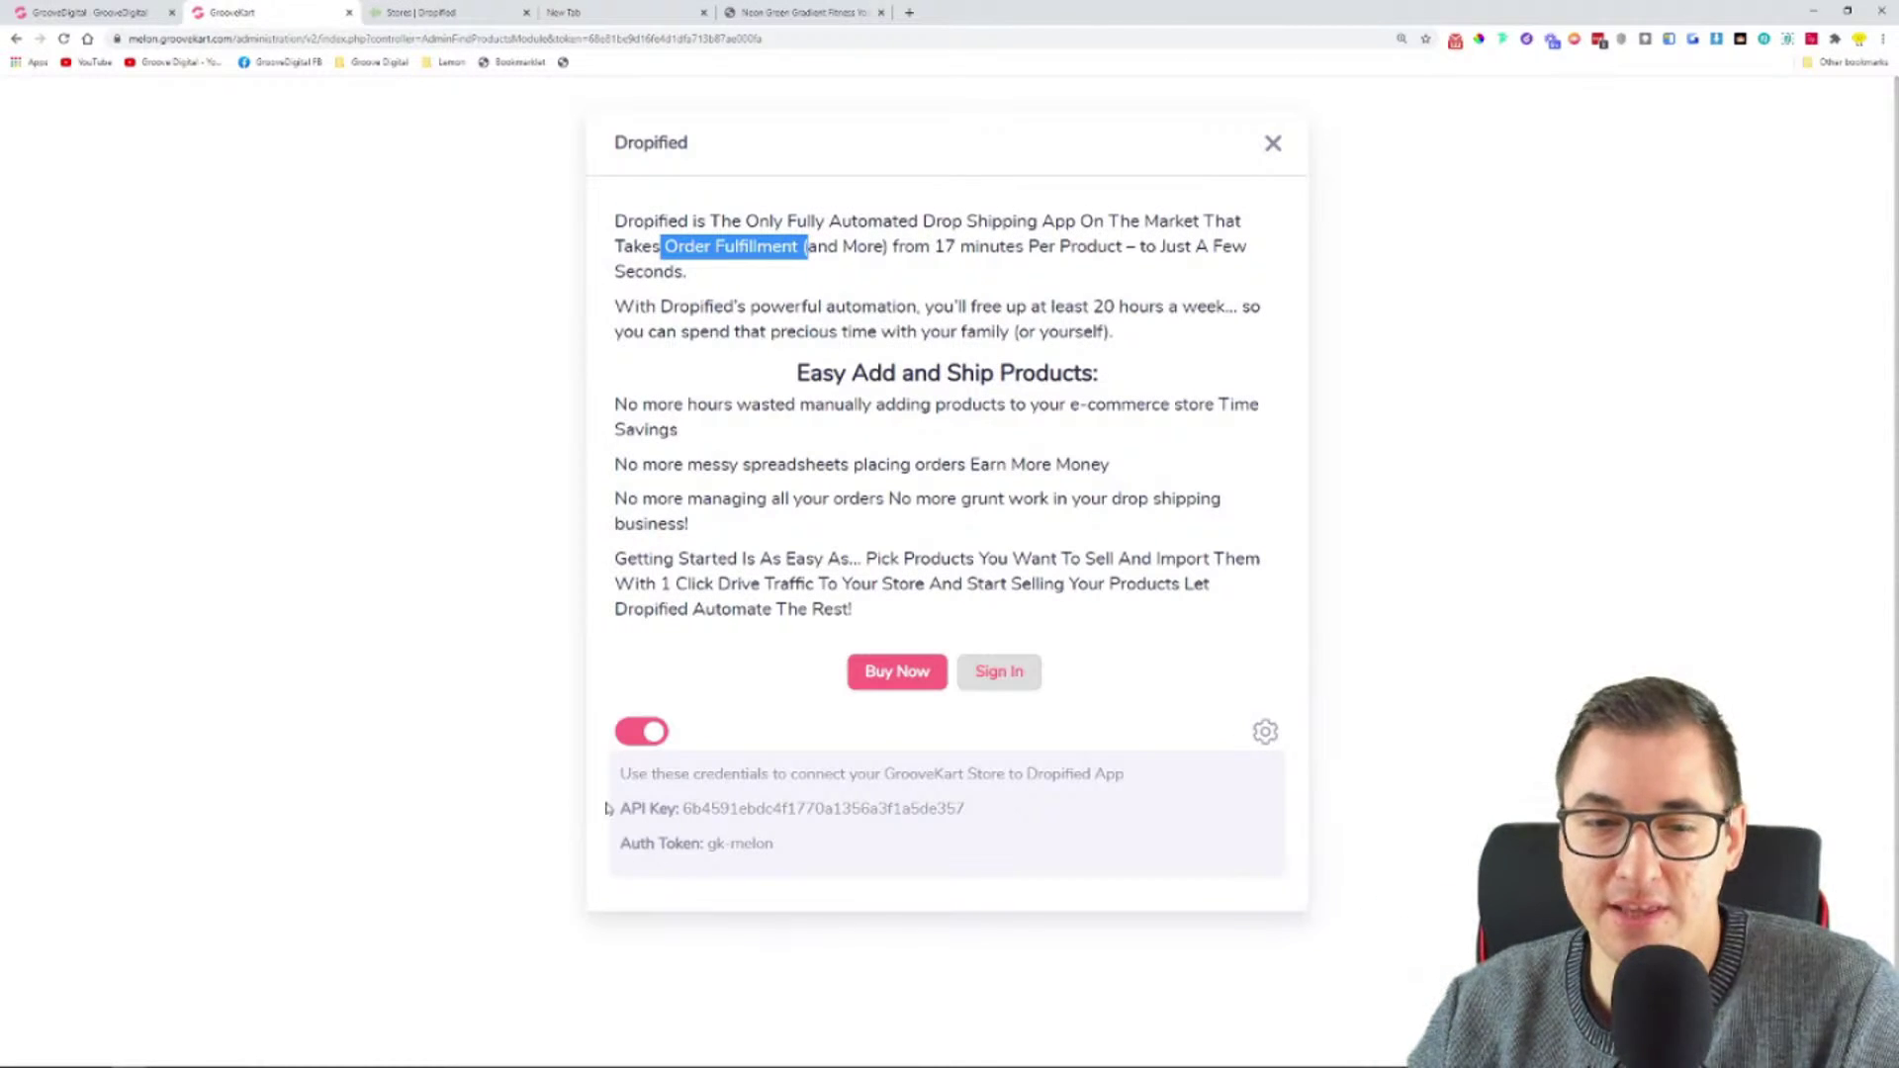
- Copy the API key from the Dropified integration's credentials in GrooveKart
left_click_drag(620, 773, 1124, 792)
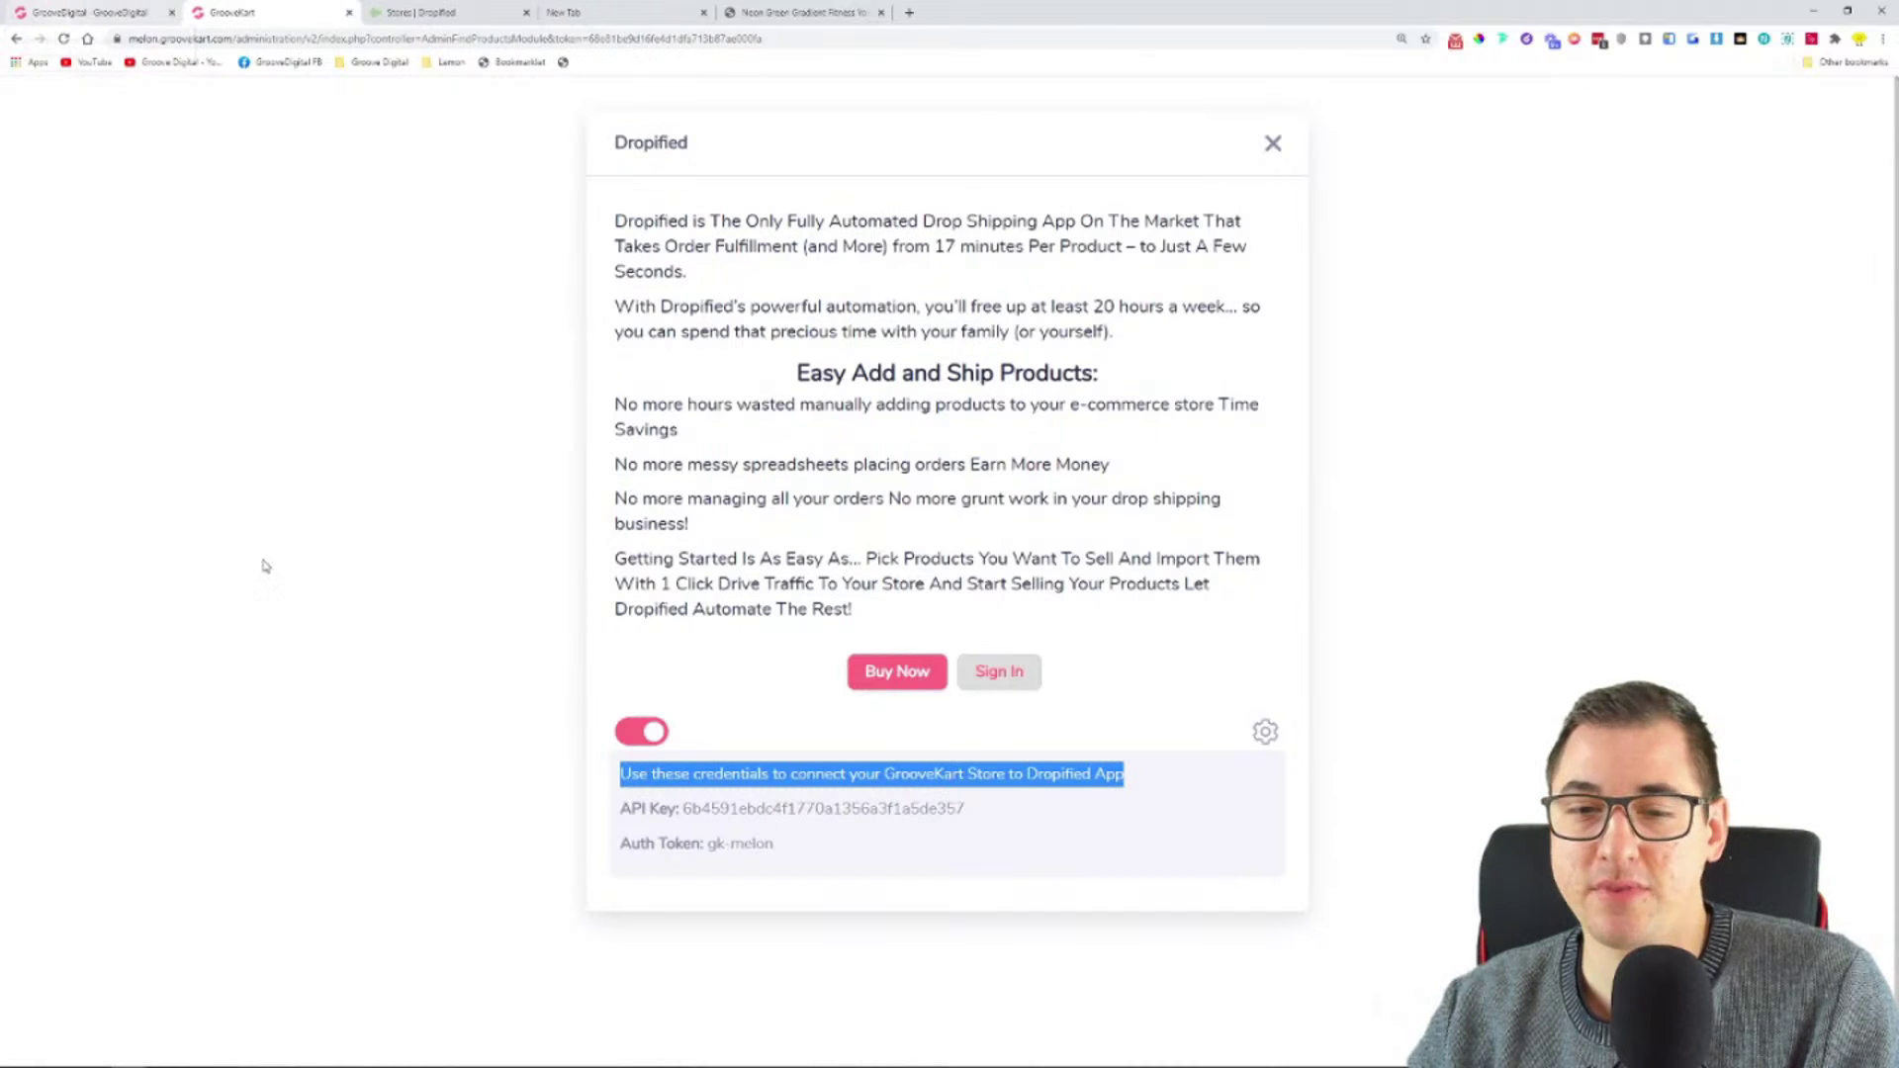
left_click(922, 848)
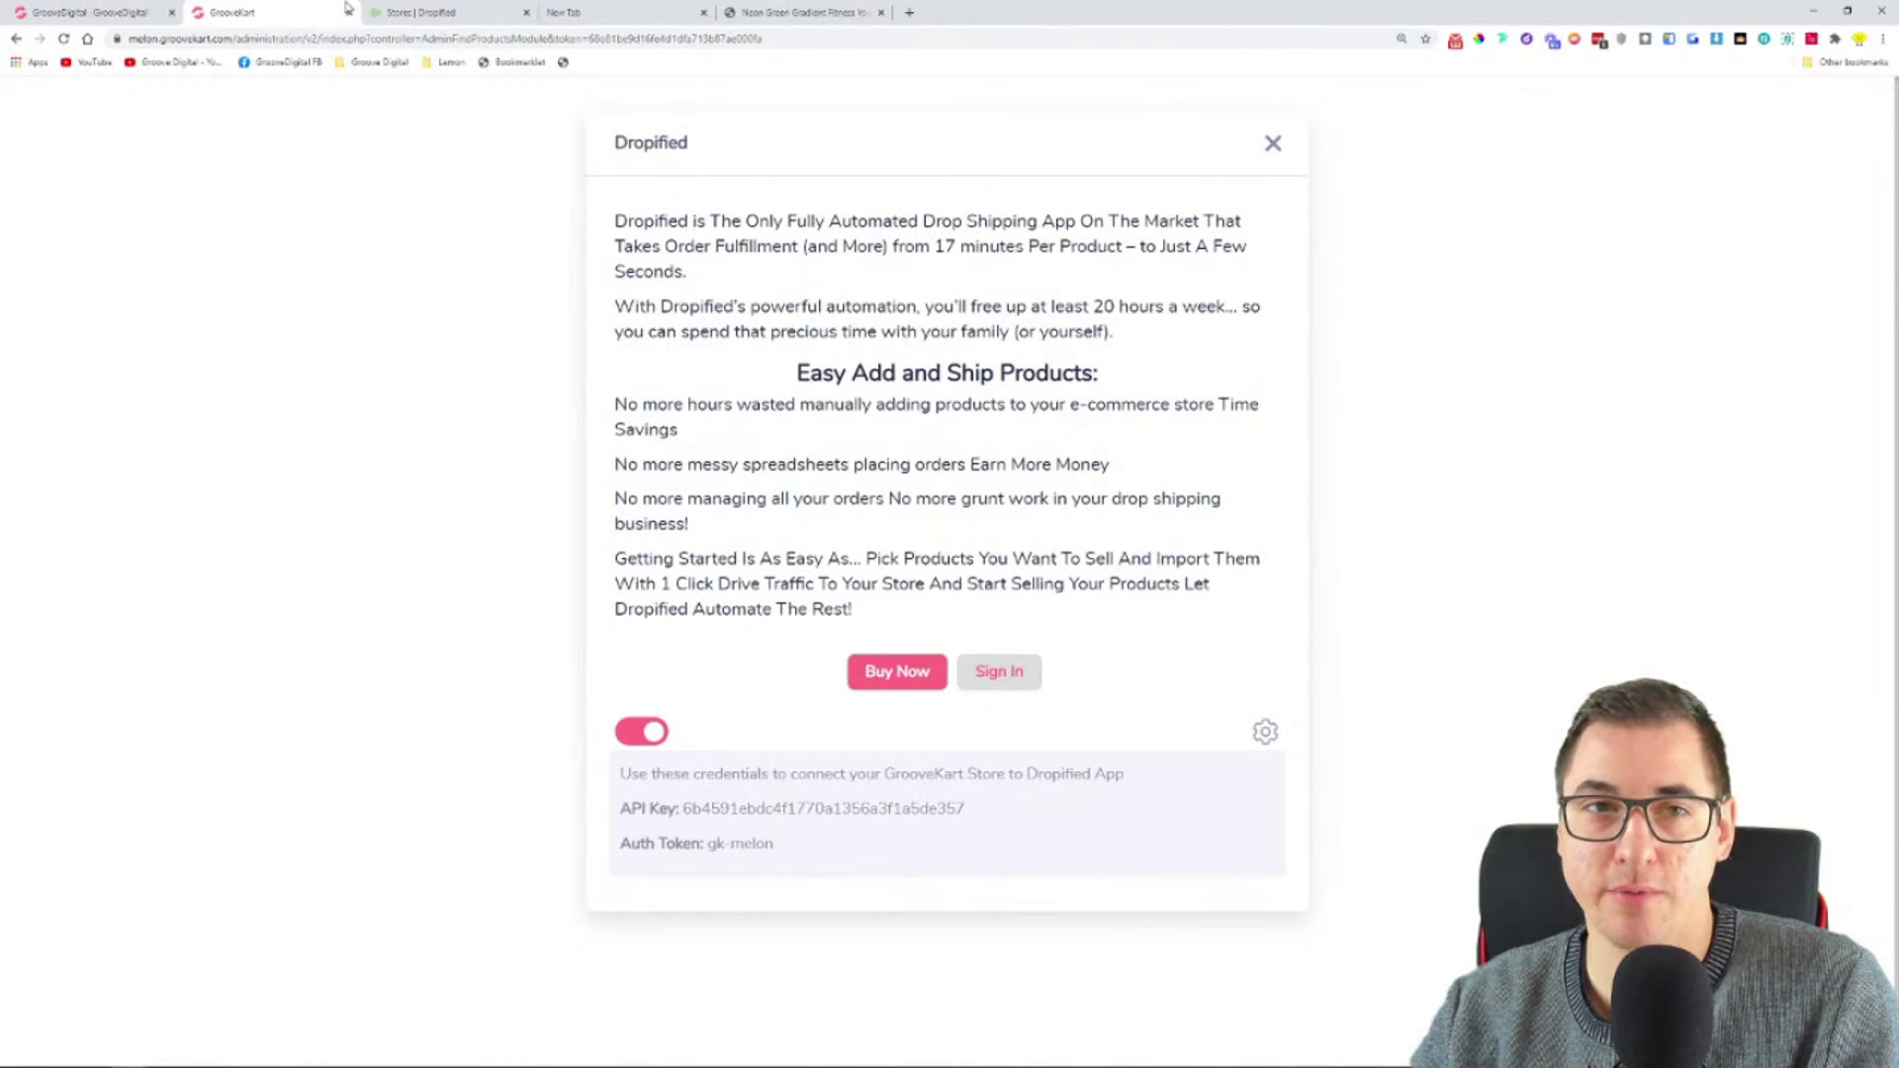
double_click(747, 808)
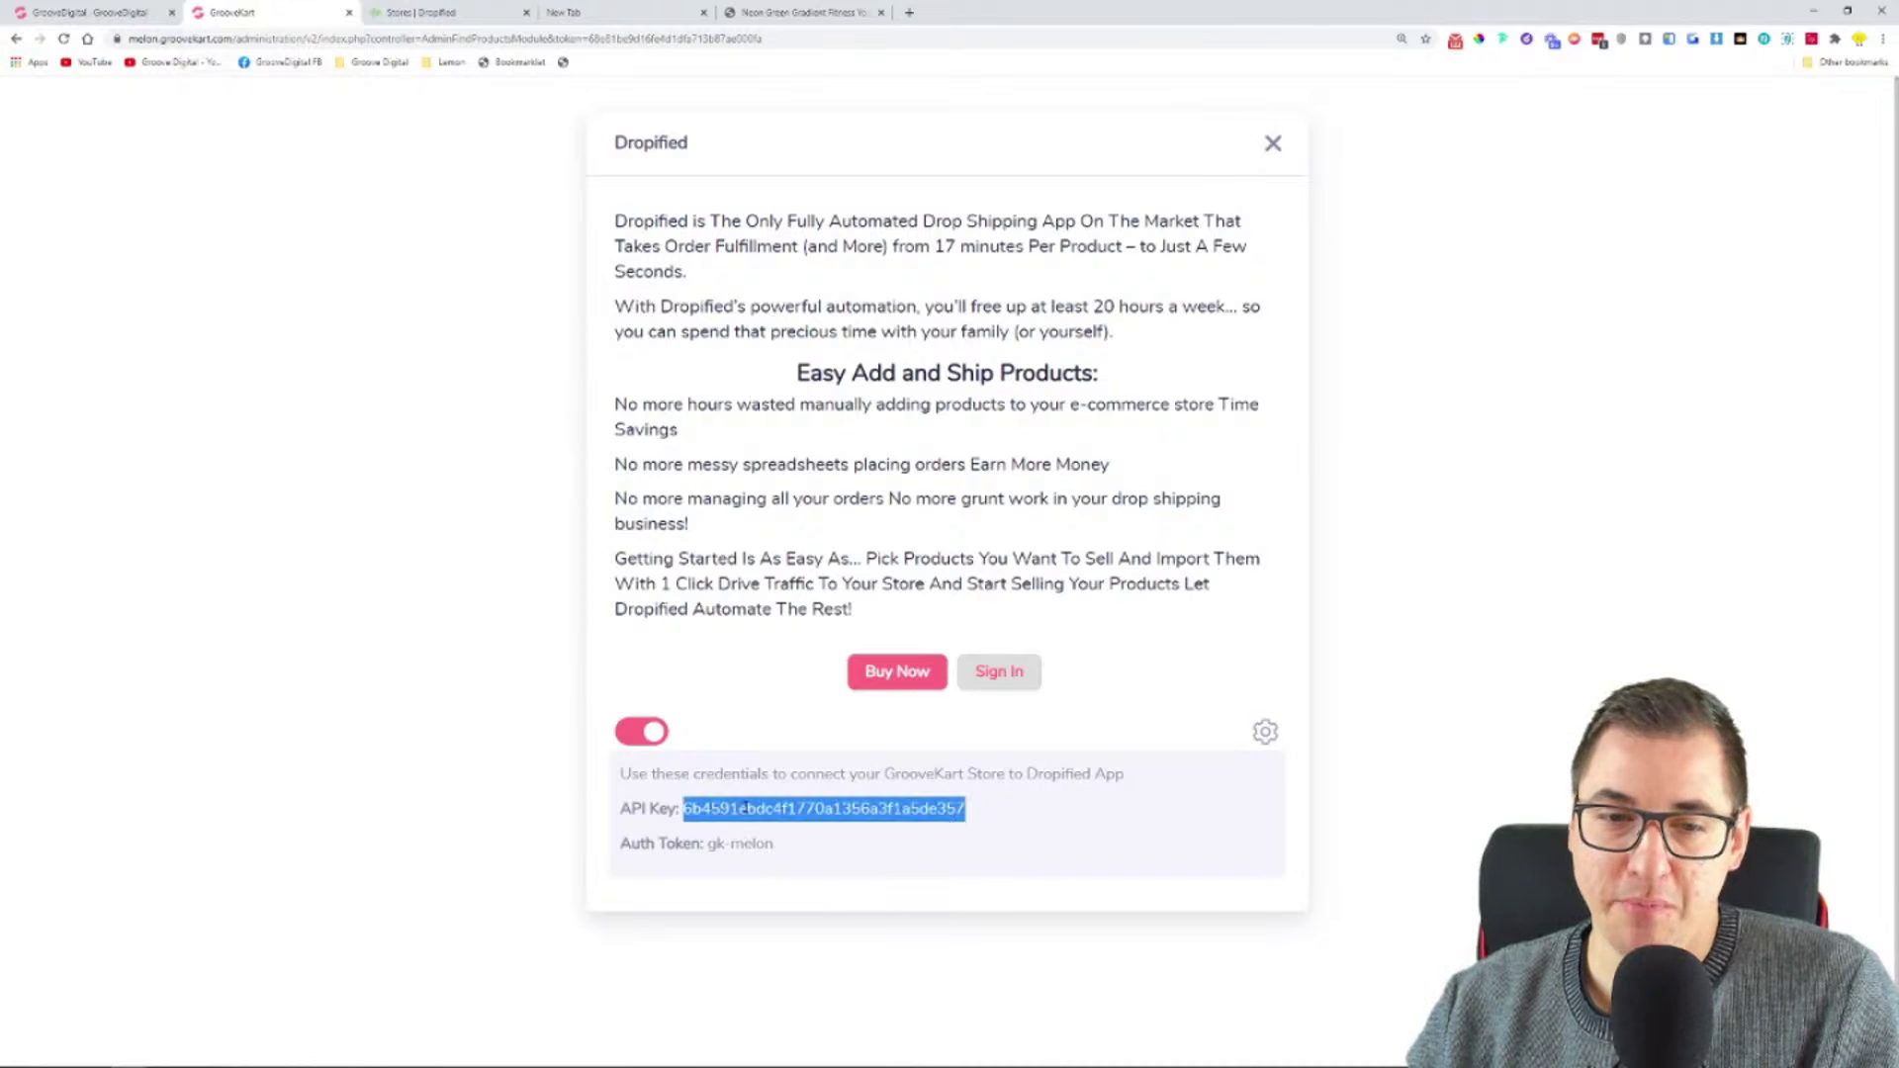
right_click(742, 809)
left_click(761, 837)
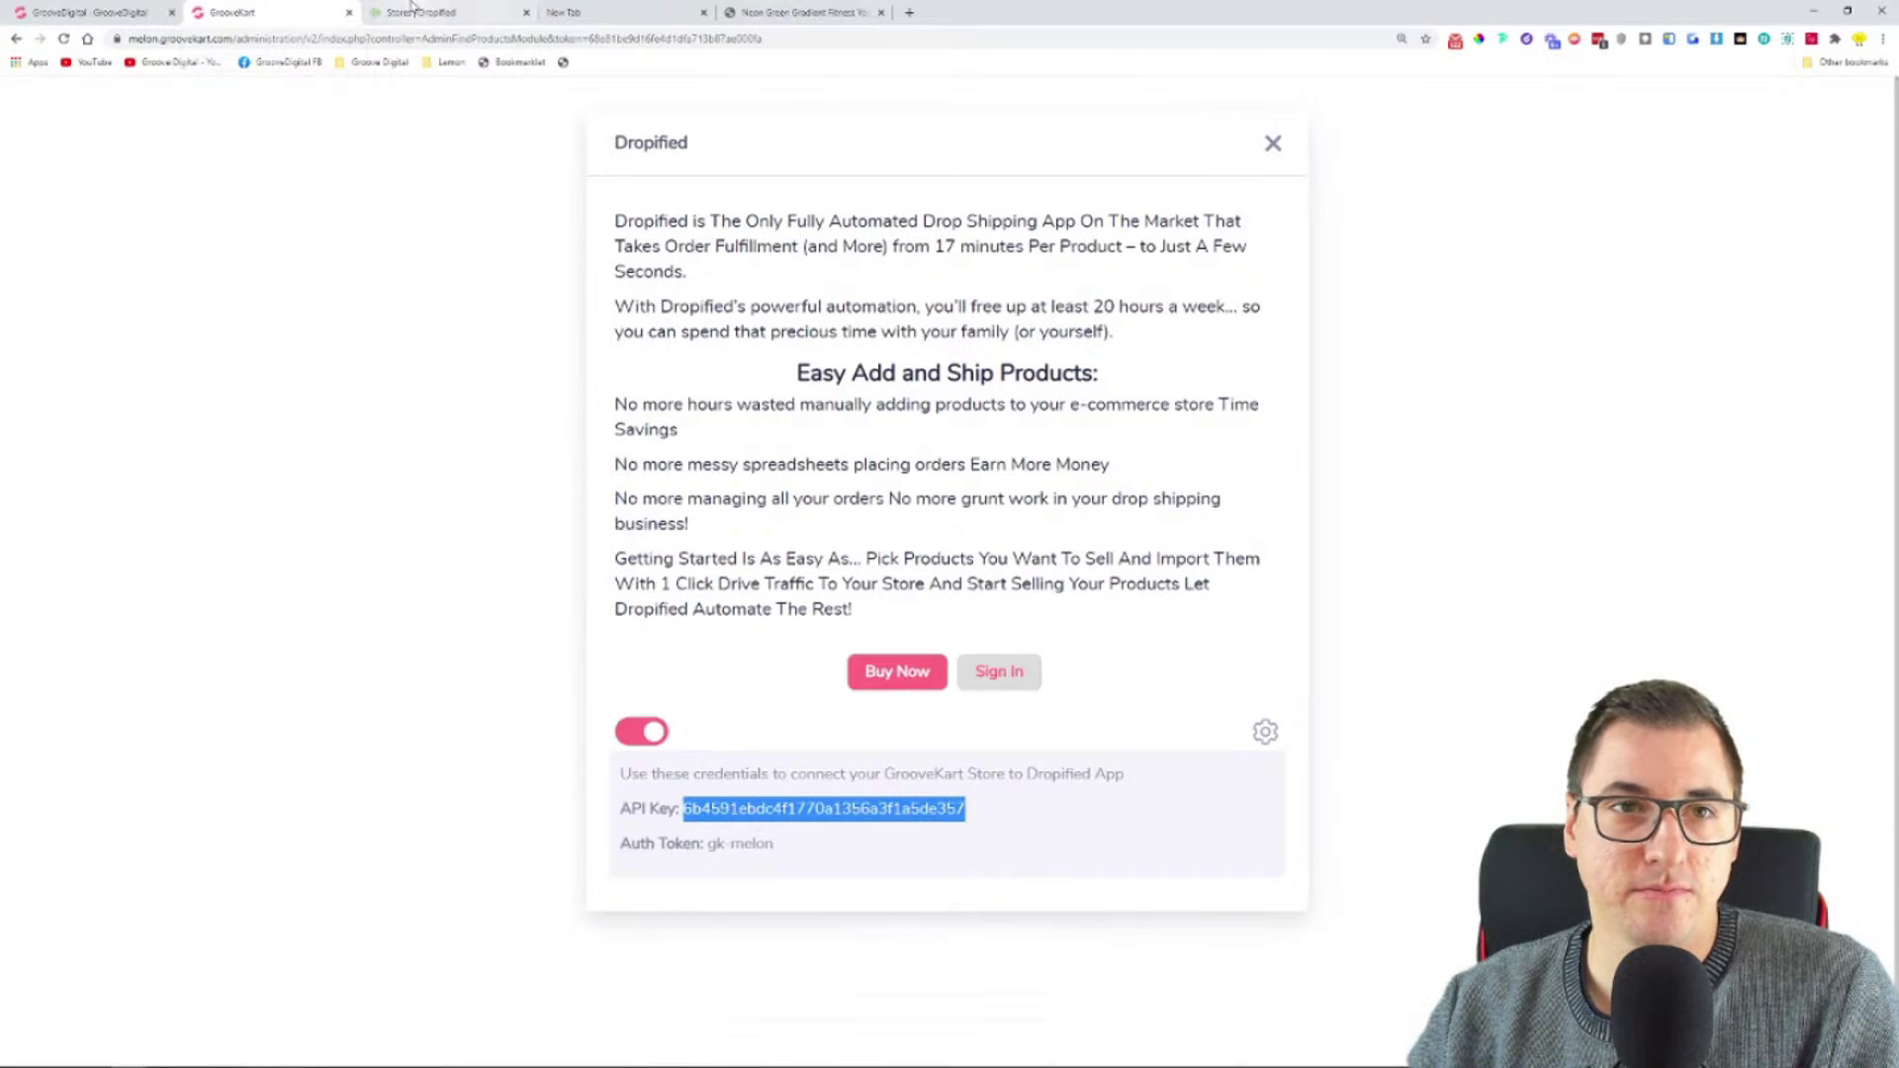
- Switch to Dropified's Stores page and start adding a store on the GrooveKart platform
left_click(409, 8)
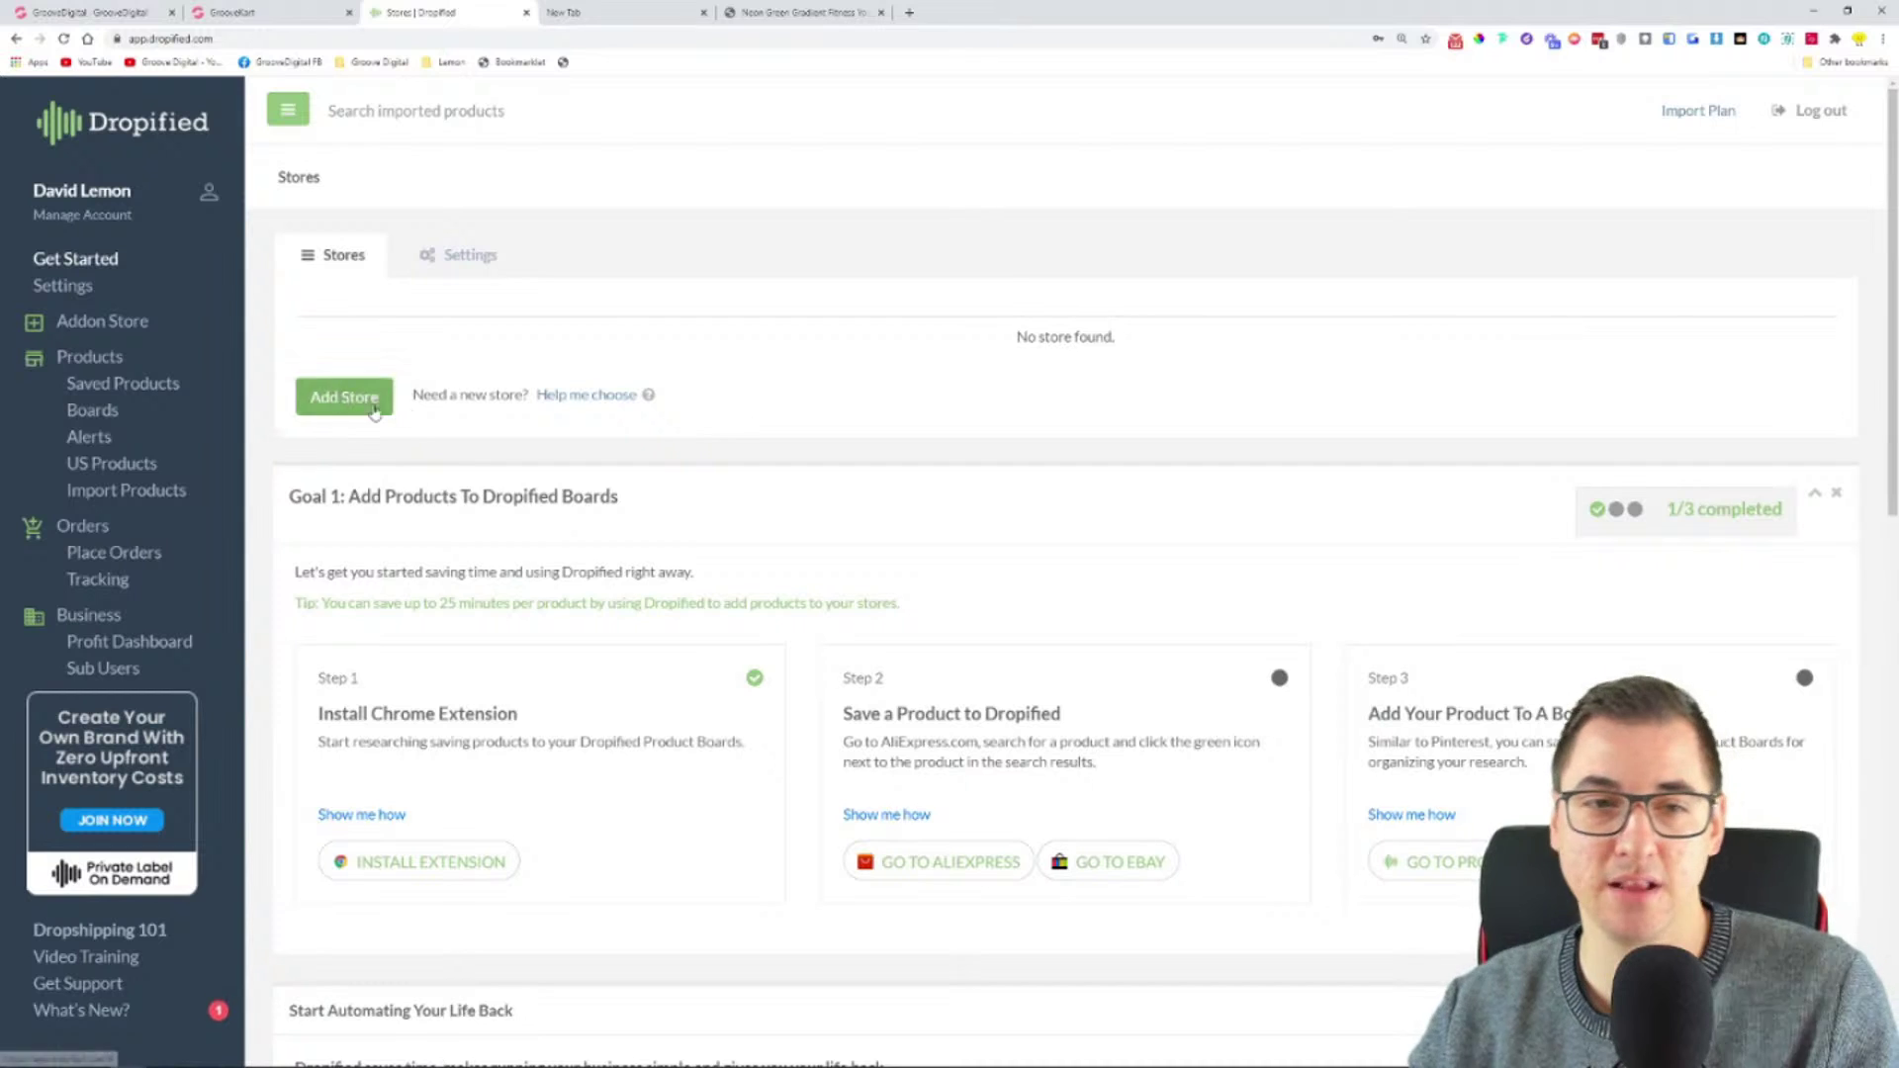
left_click(382, 405)
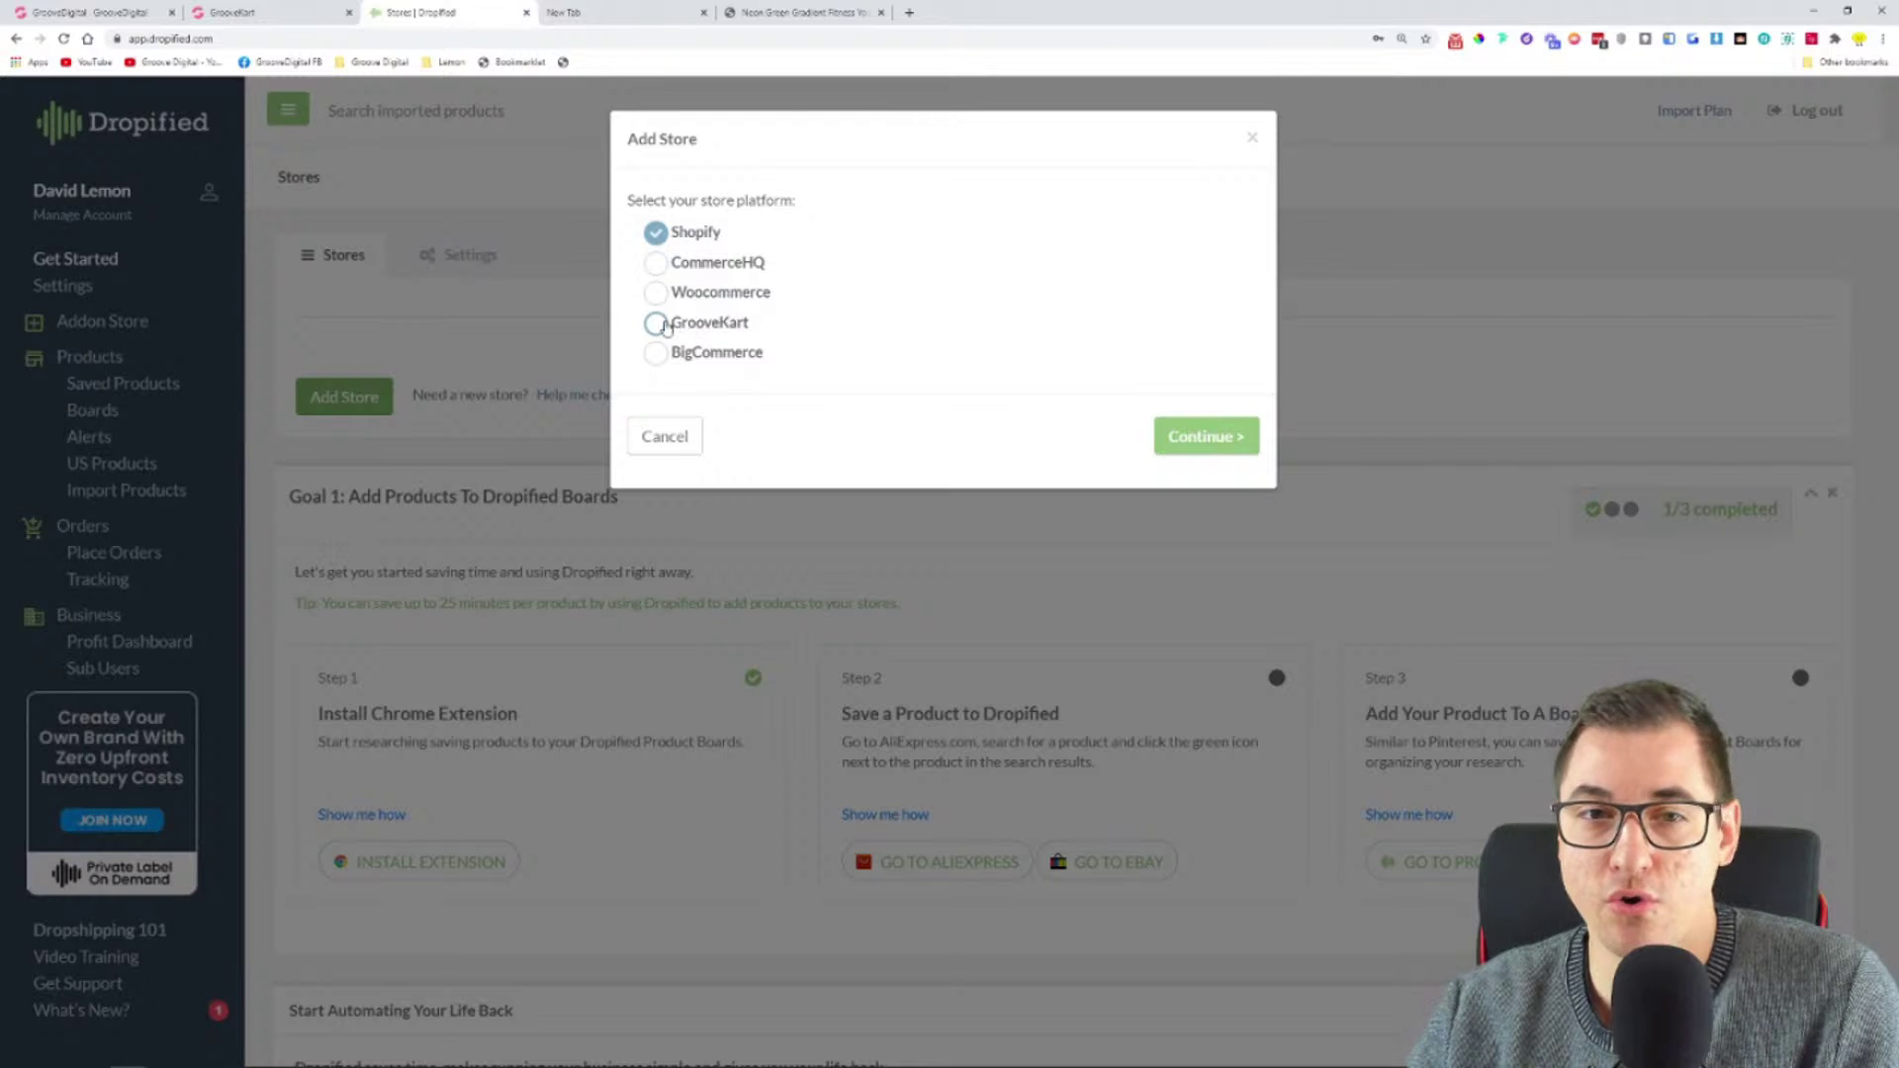
left_click(656, 326)
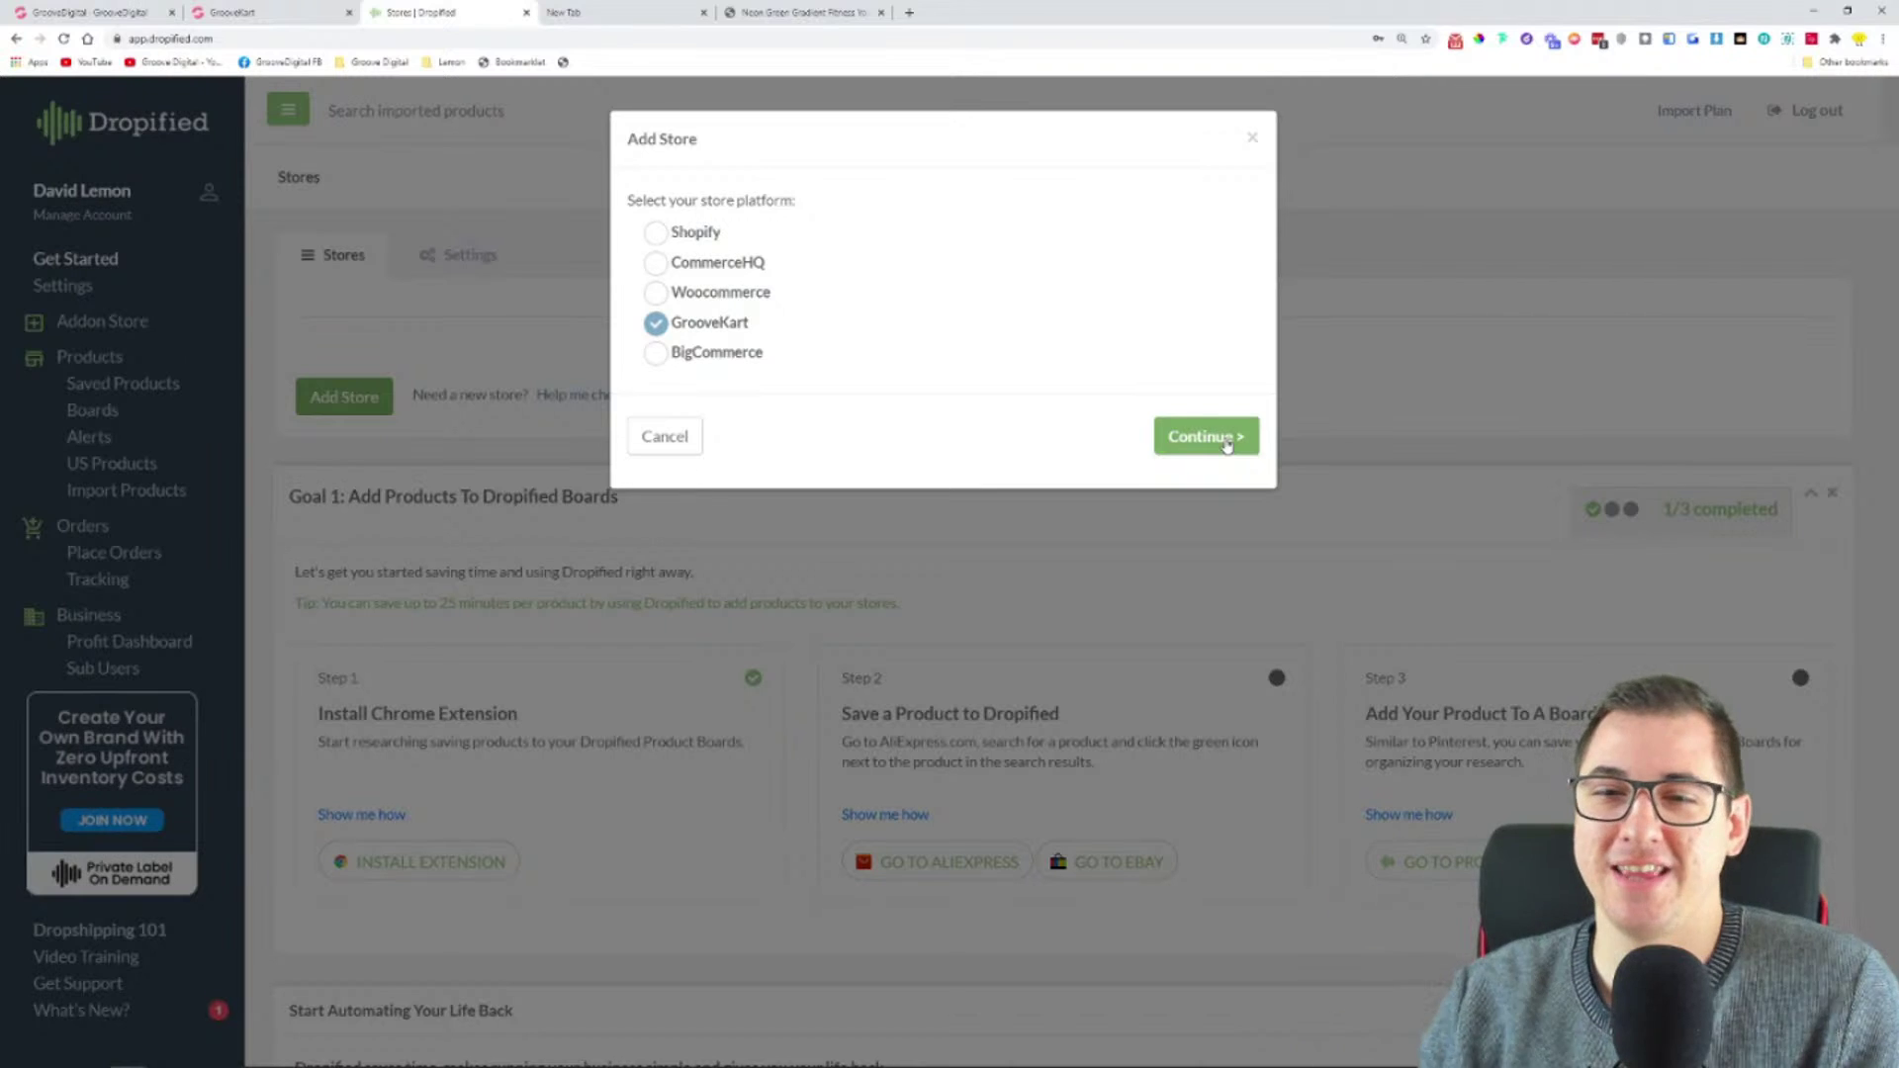
left_click(1226, 439)
- Clear the prefilled store URL and API key, and title the store "Melon GrooveKart Store"
left_click_drag(848, 351, 648, 353)
key("BackSpace")
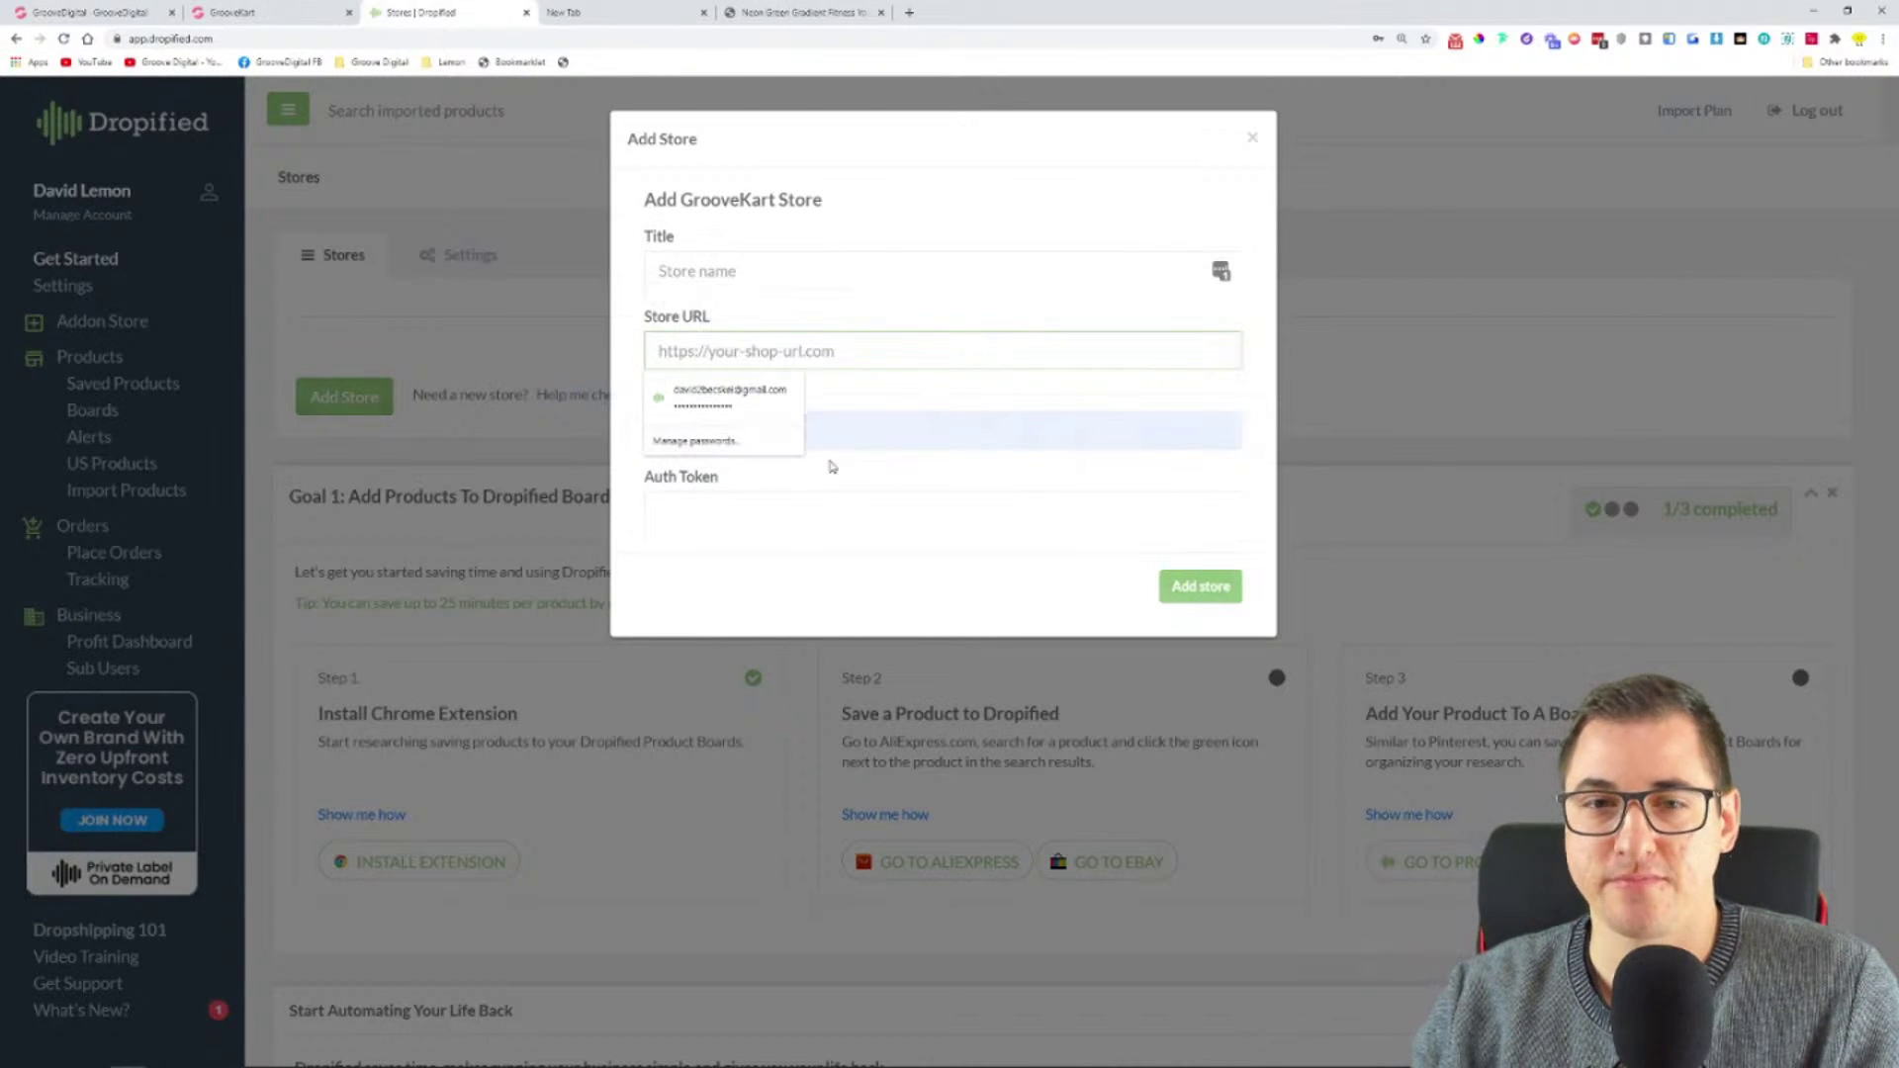
left_click(913, 449)
key("BackSpace")
key("BackSpace")
key("BackSpace")
key("BackSpace")
key("BackSpace")
key("BackSpace")
key("BackSpace")
key("BackSpace")
key("BackSpace")
key("BackSpace")
key("BackSpace")
key("BackSpace")
key("BackSpace")
key("BackSpace")
key("BackSpace")
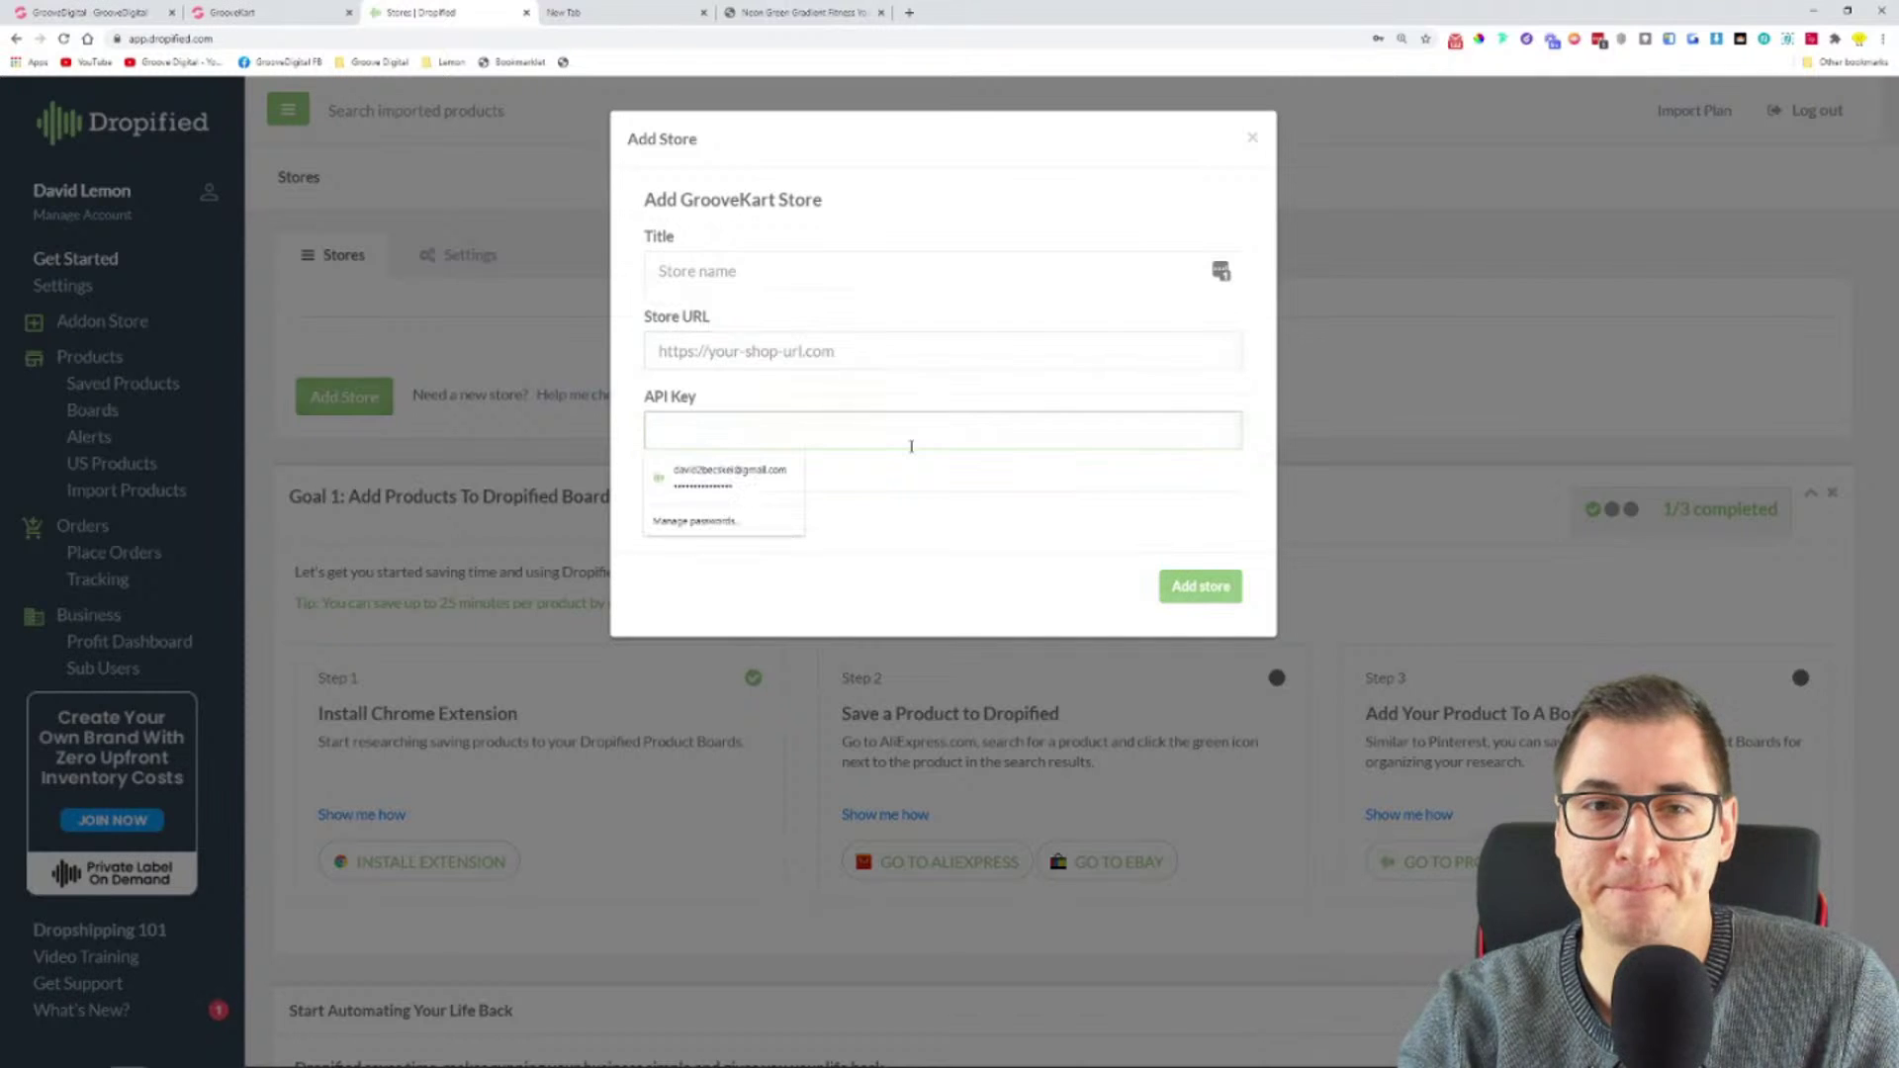
left_click(937, 263)
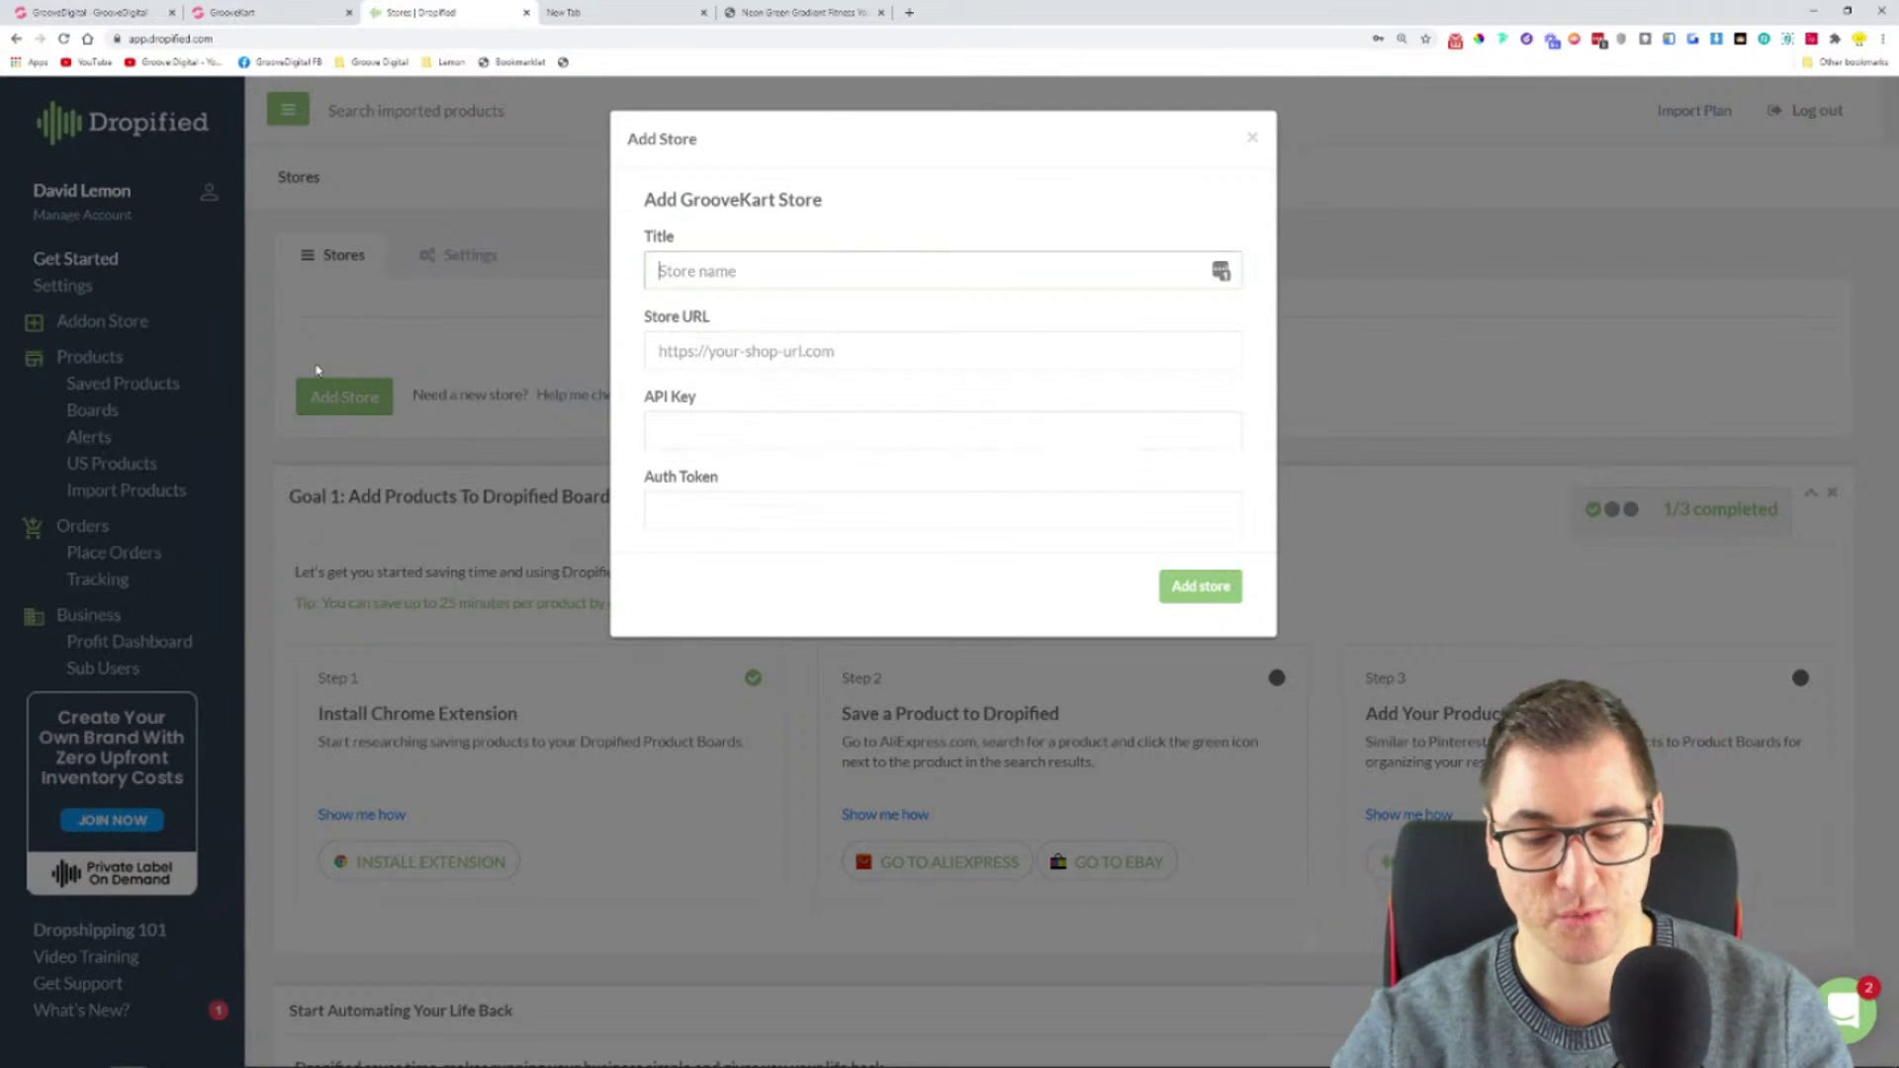
type("Melon GrooveKart Store")
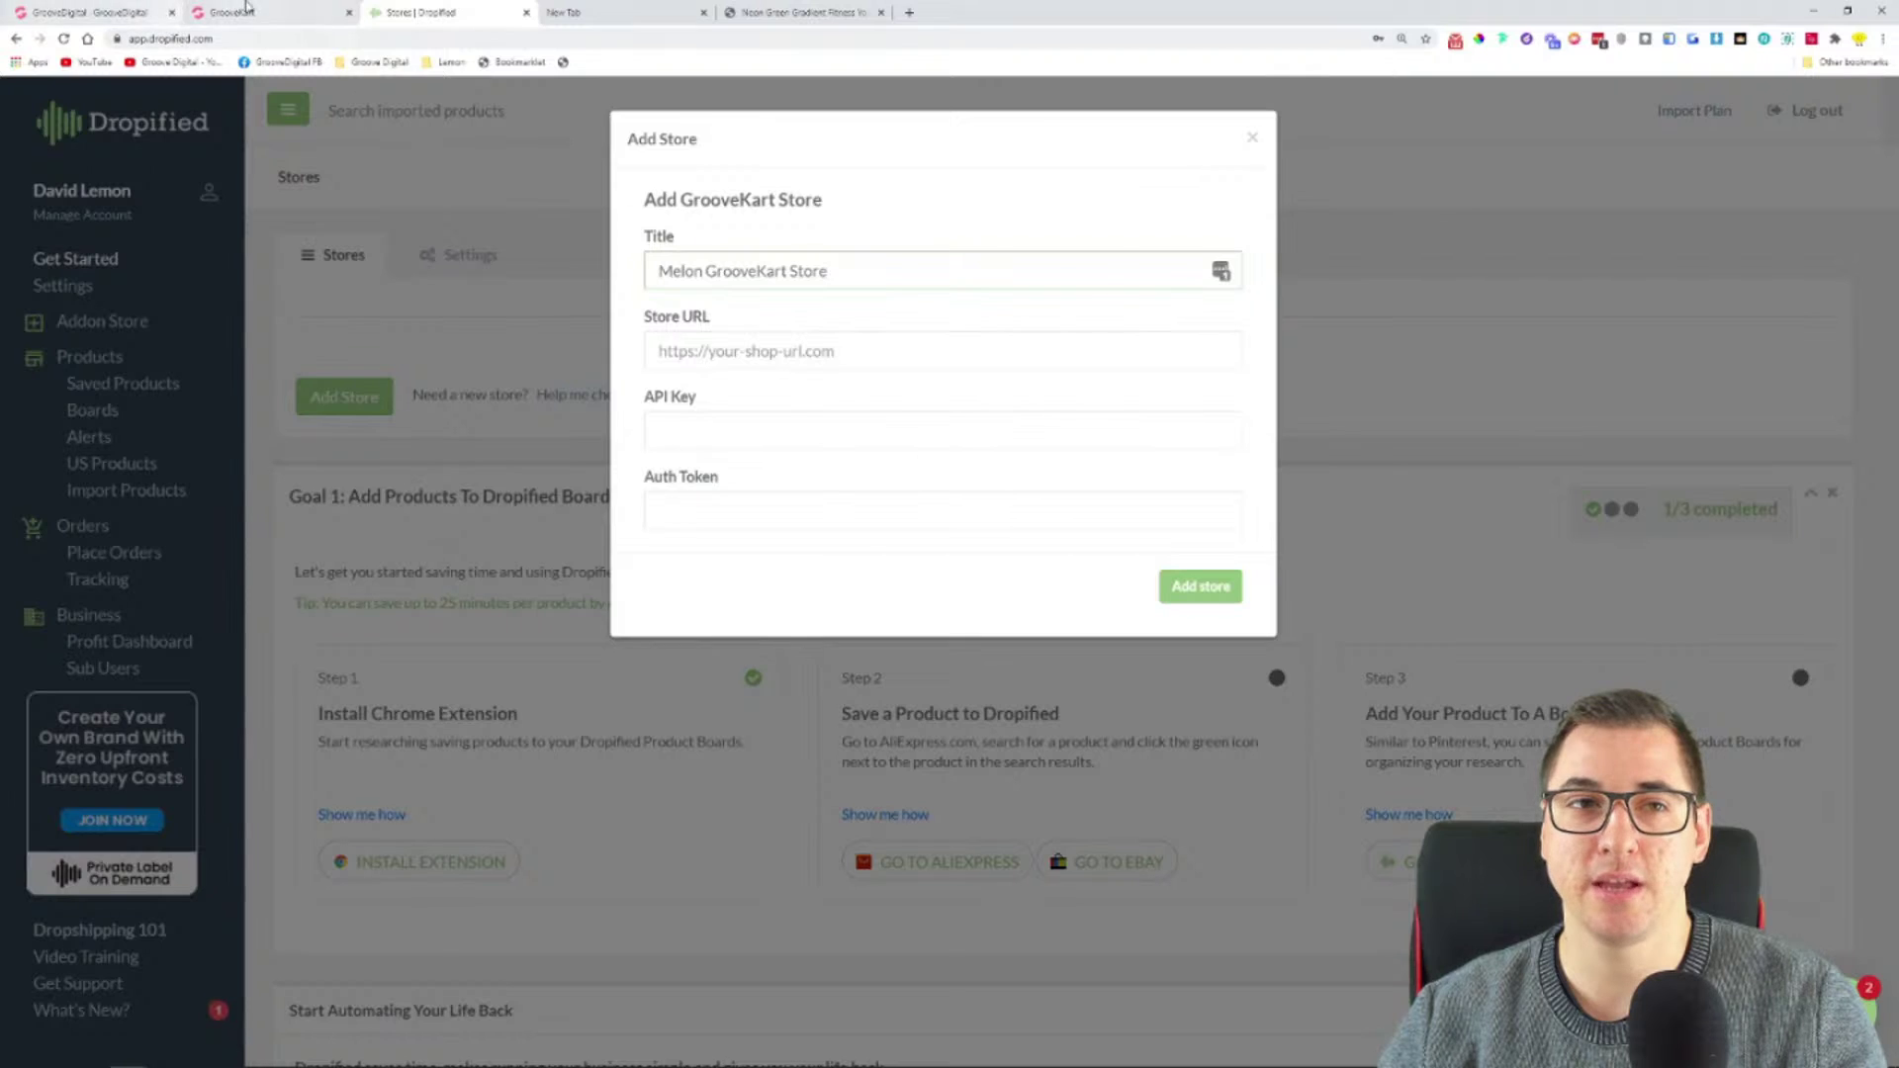
left_click(233, 13)
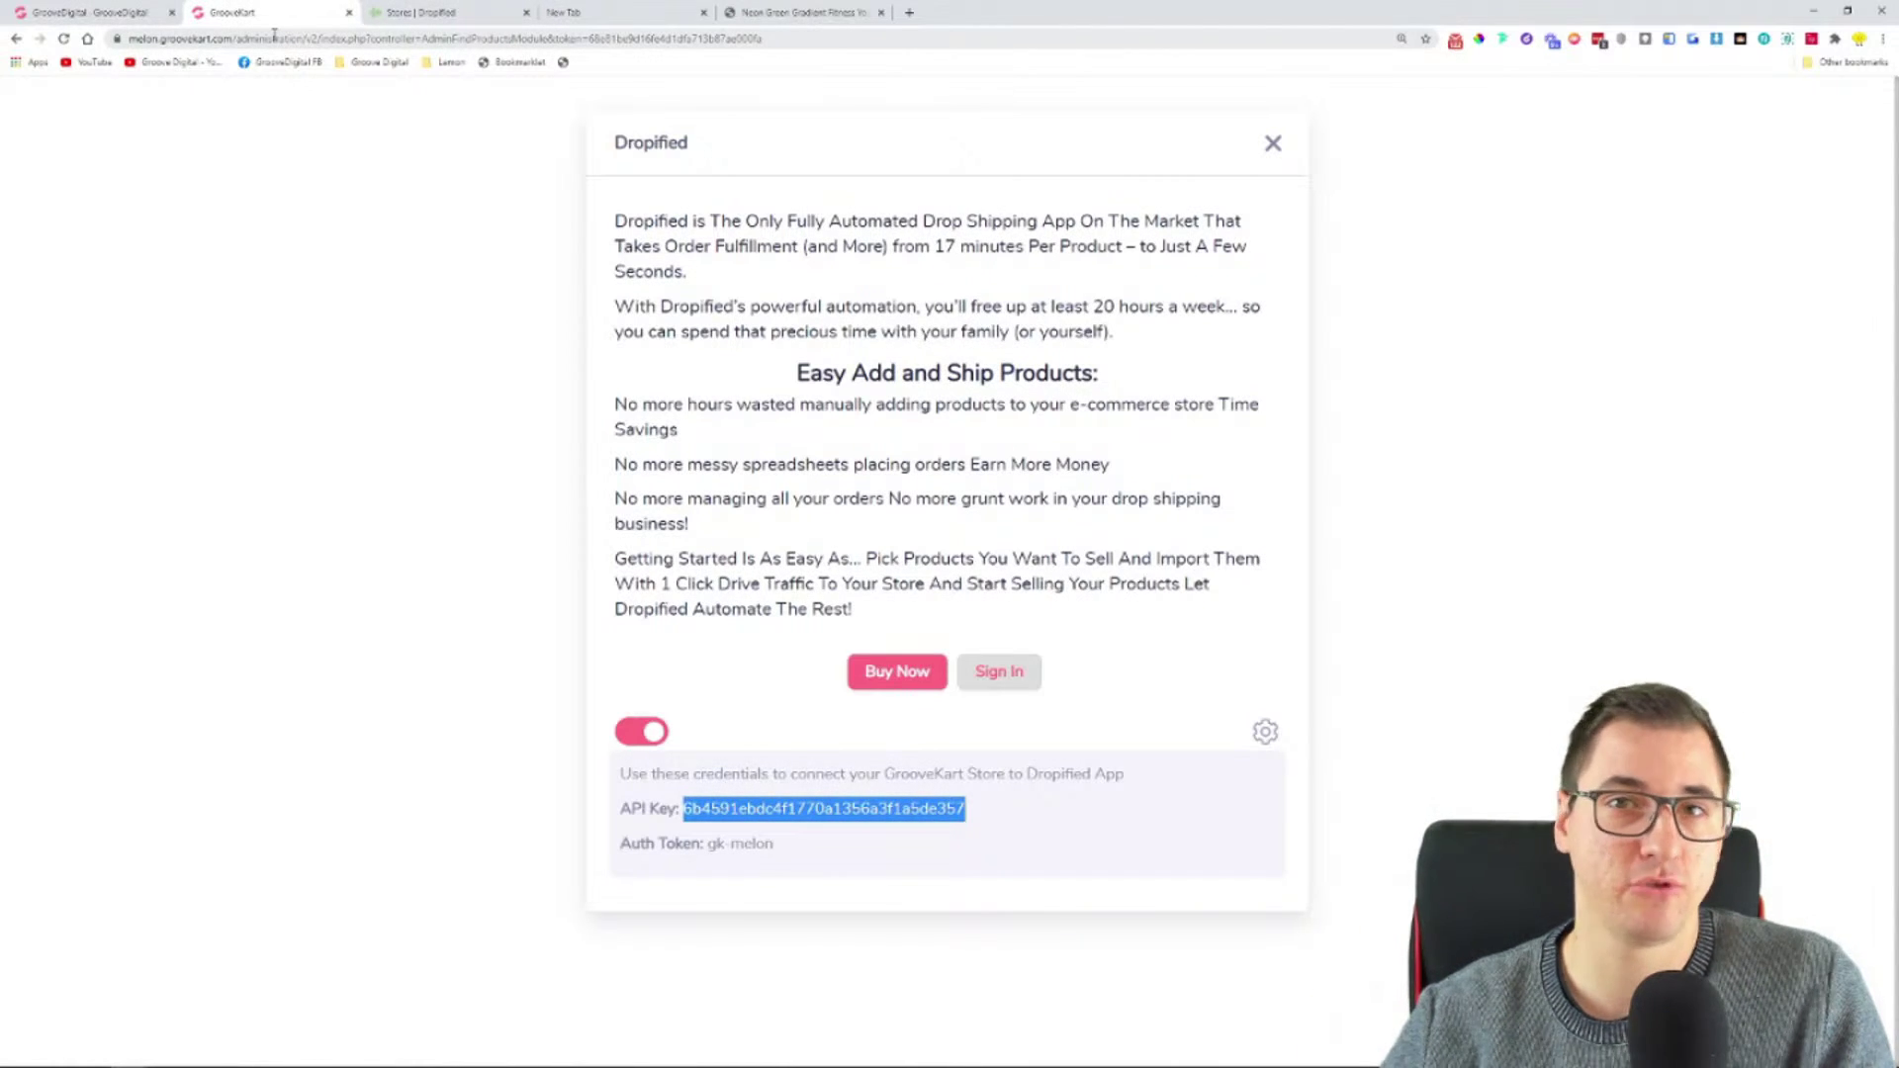
left_click(219, 37)
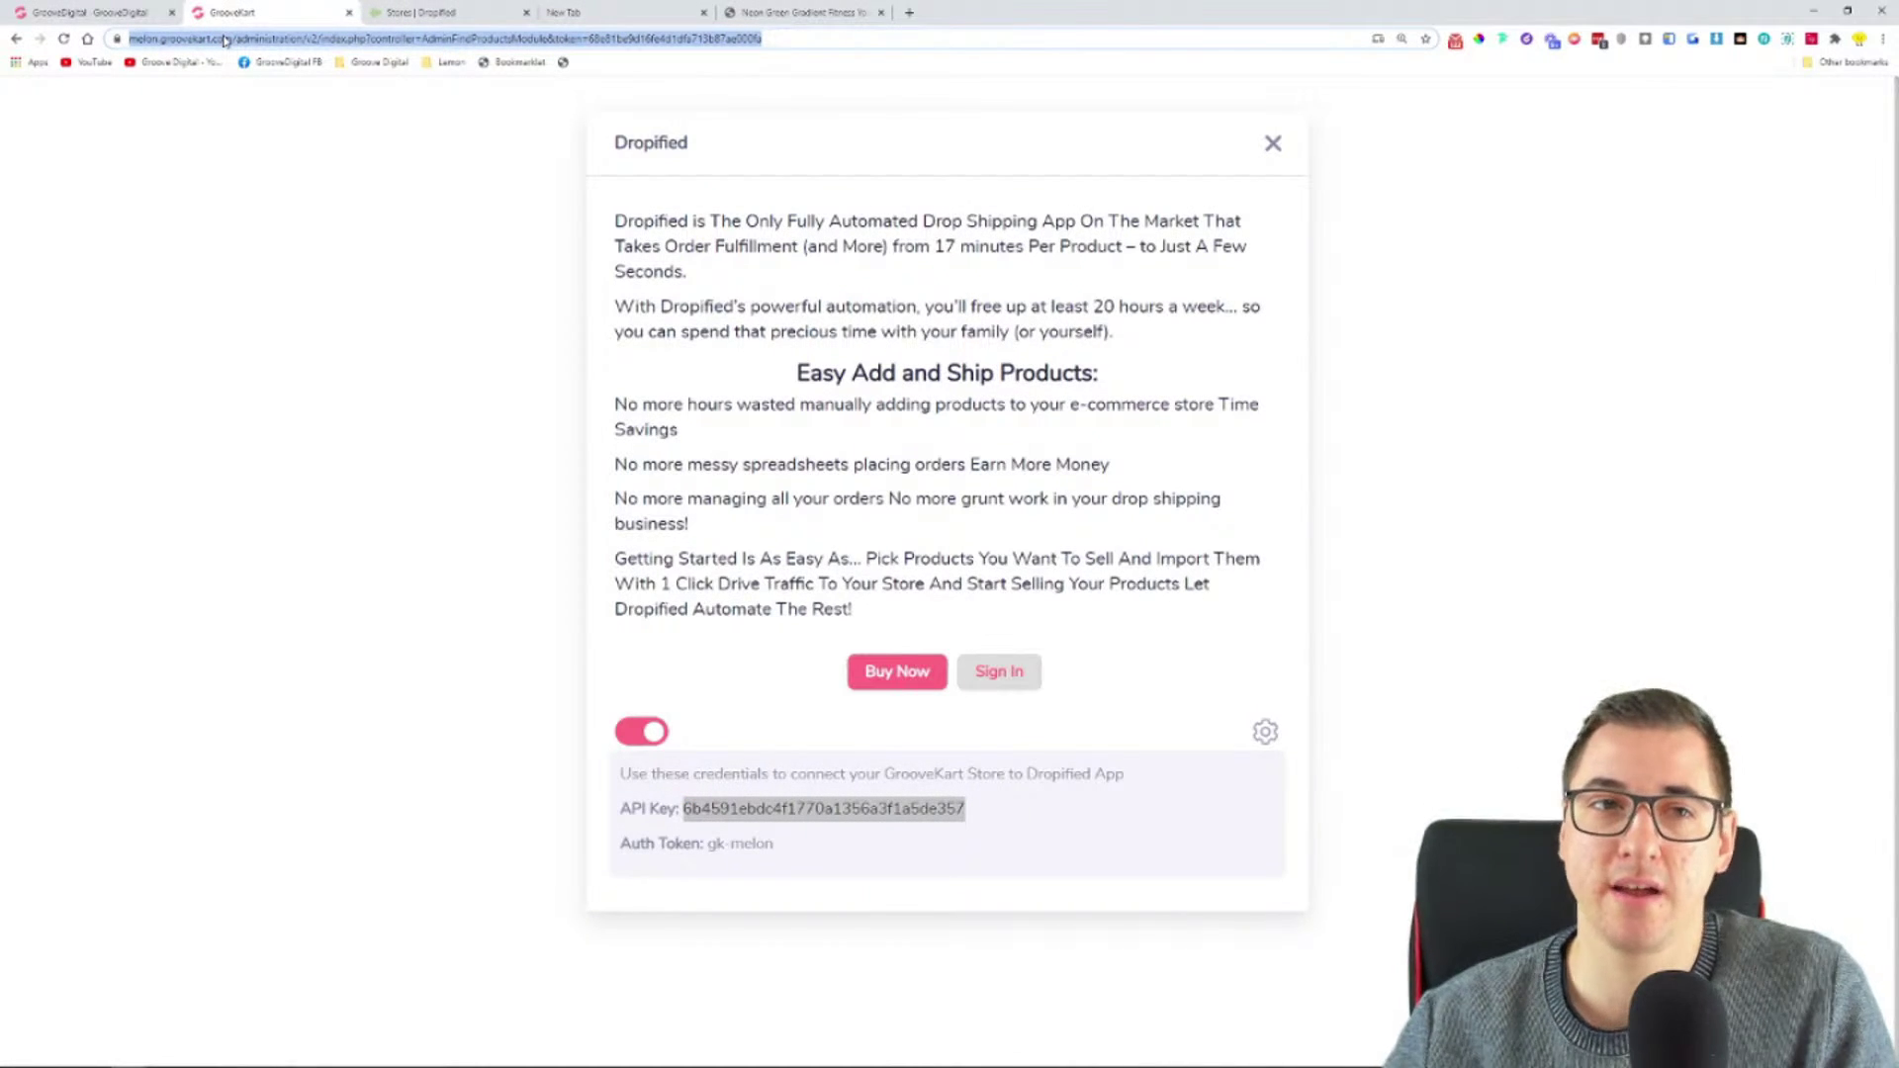
left_click(231, 38)
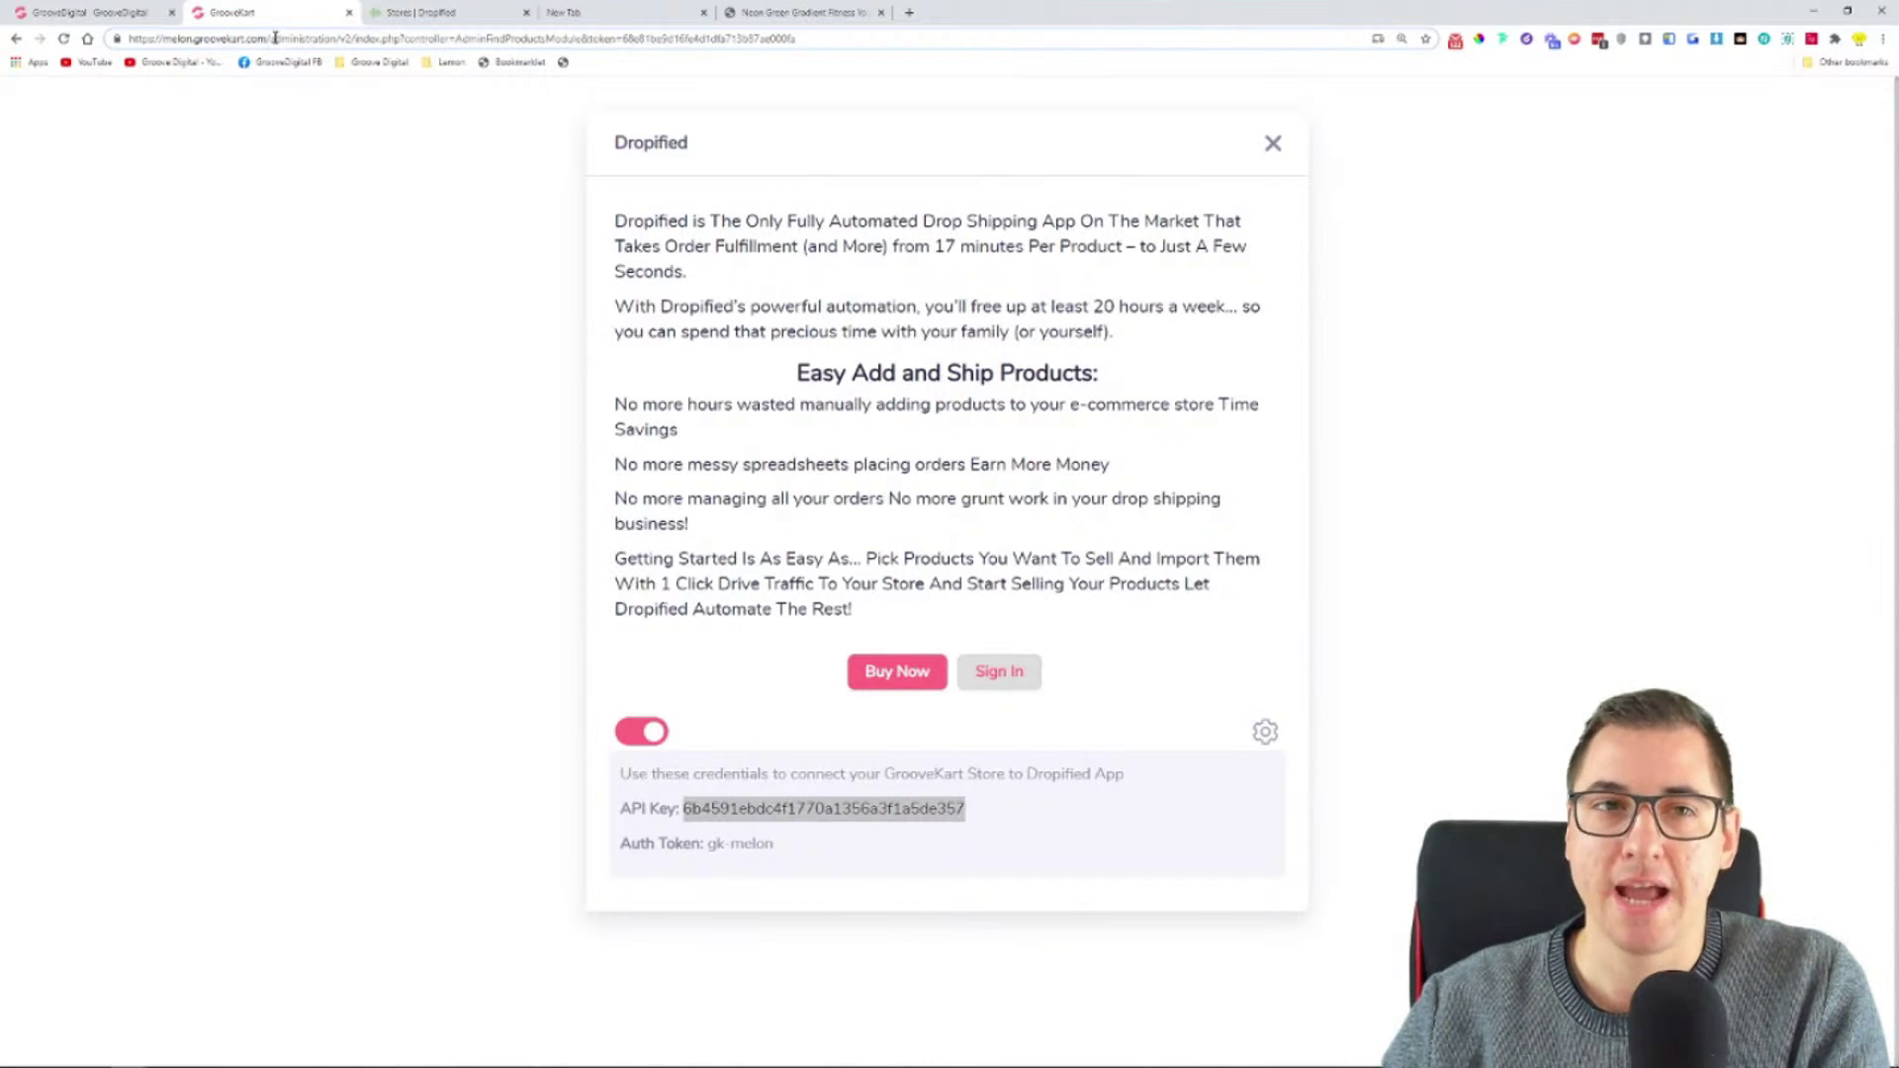
right_click(164, 42)
left_click(223, 150)
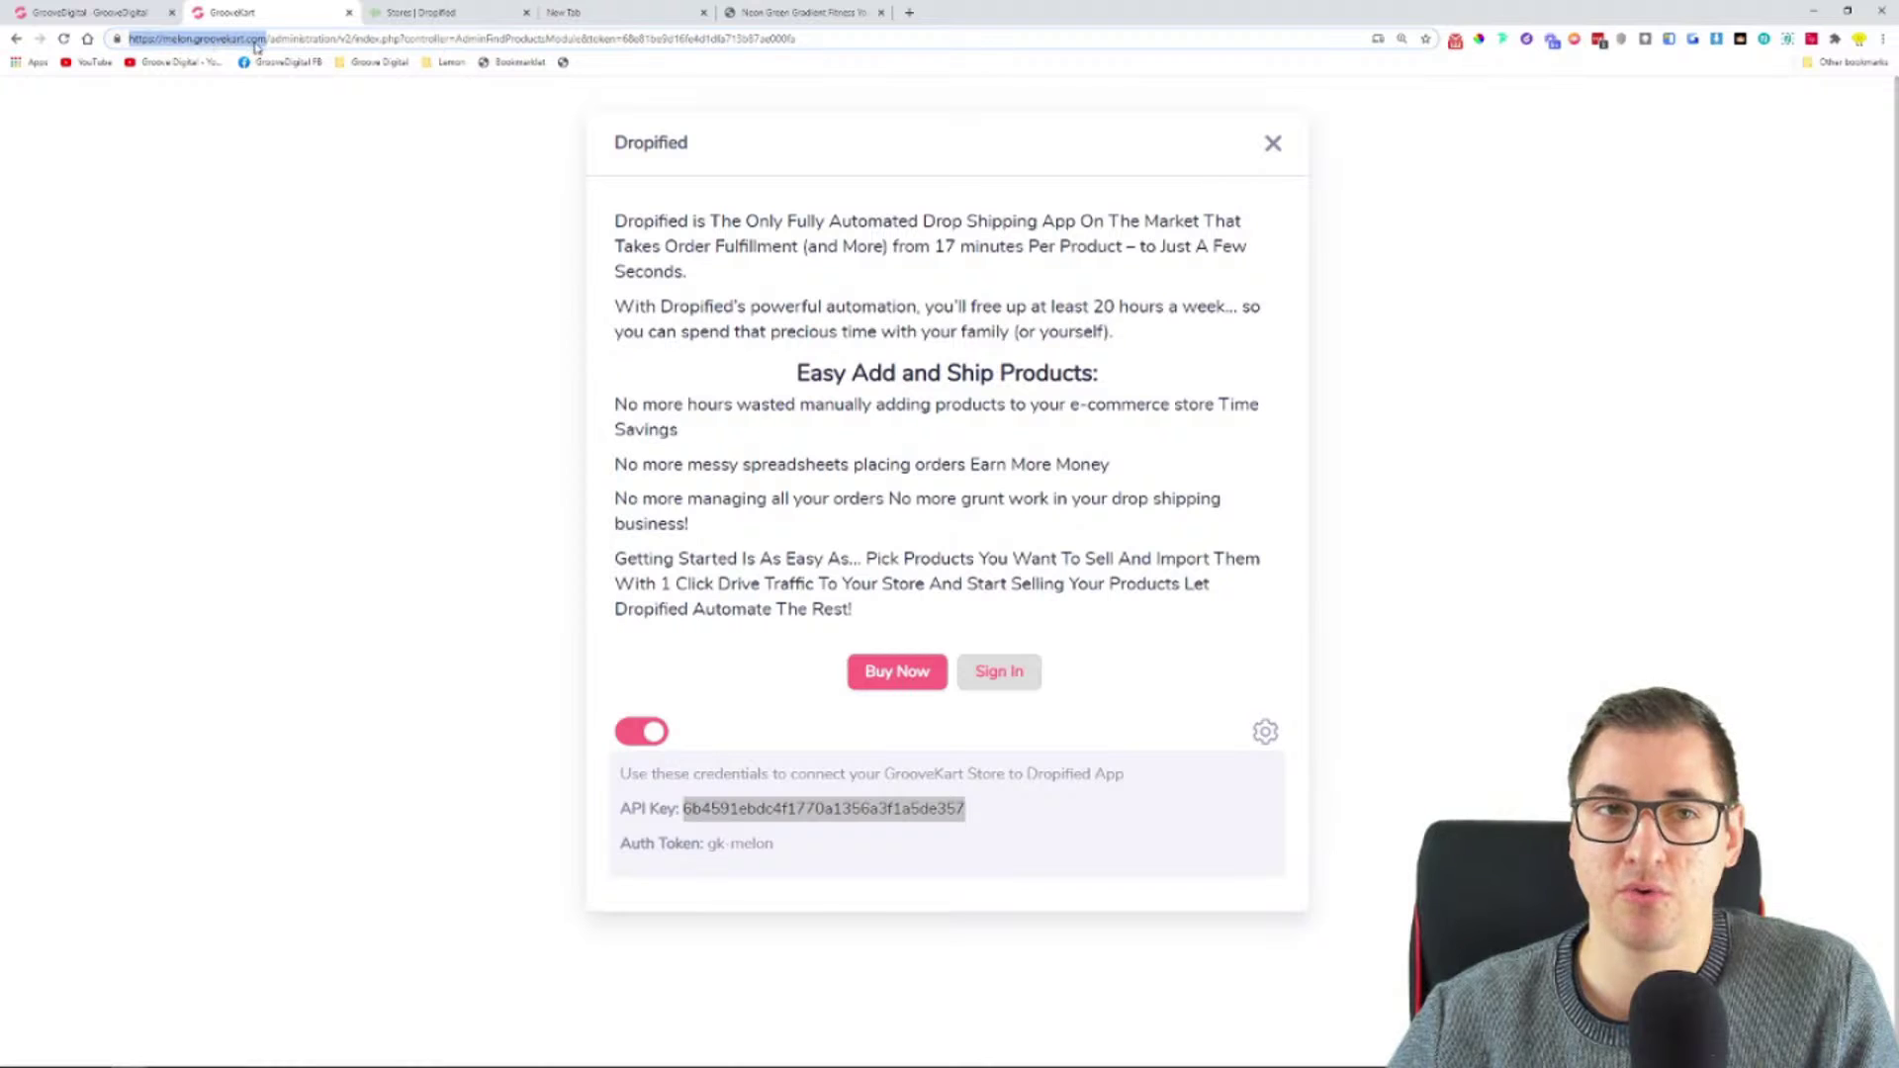
left_click(450, 14)
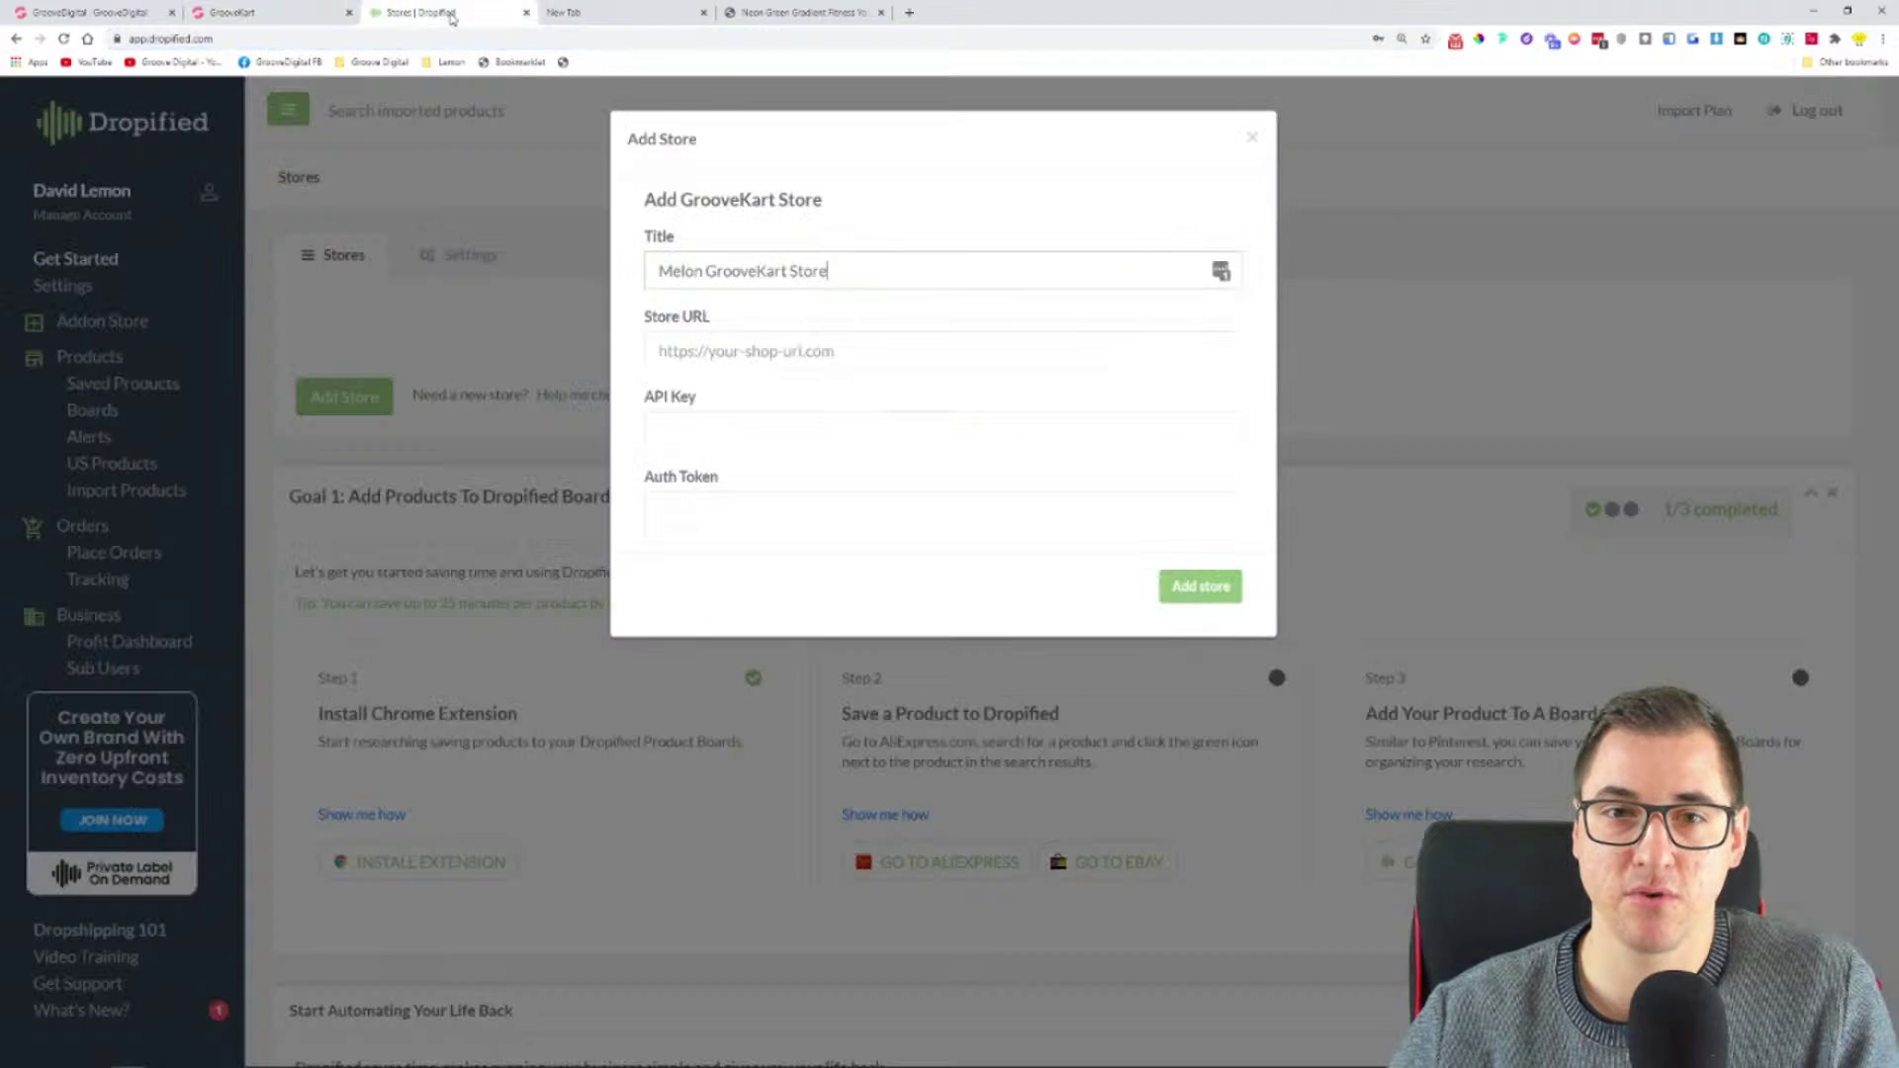
left_click(905, 346)
right_click(911, 349)
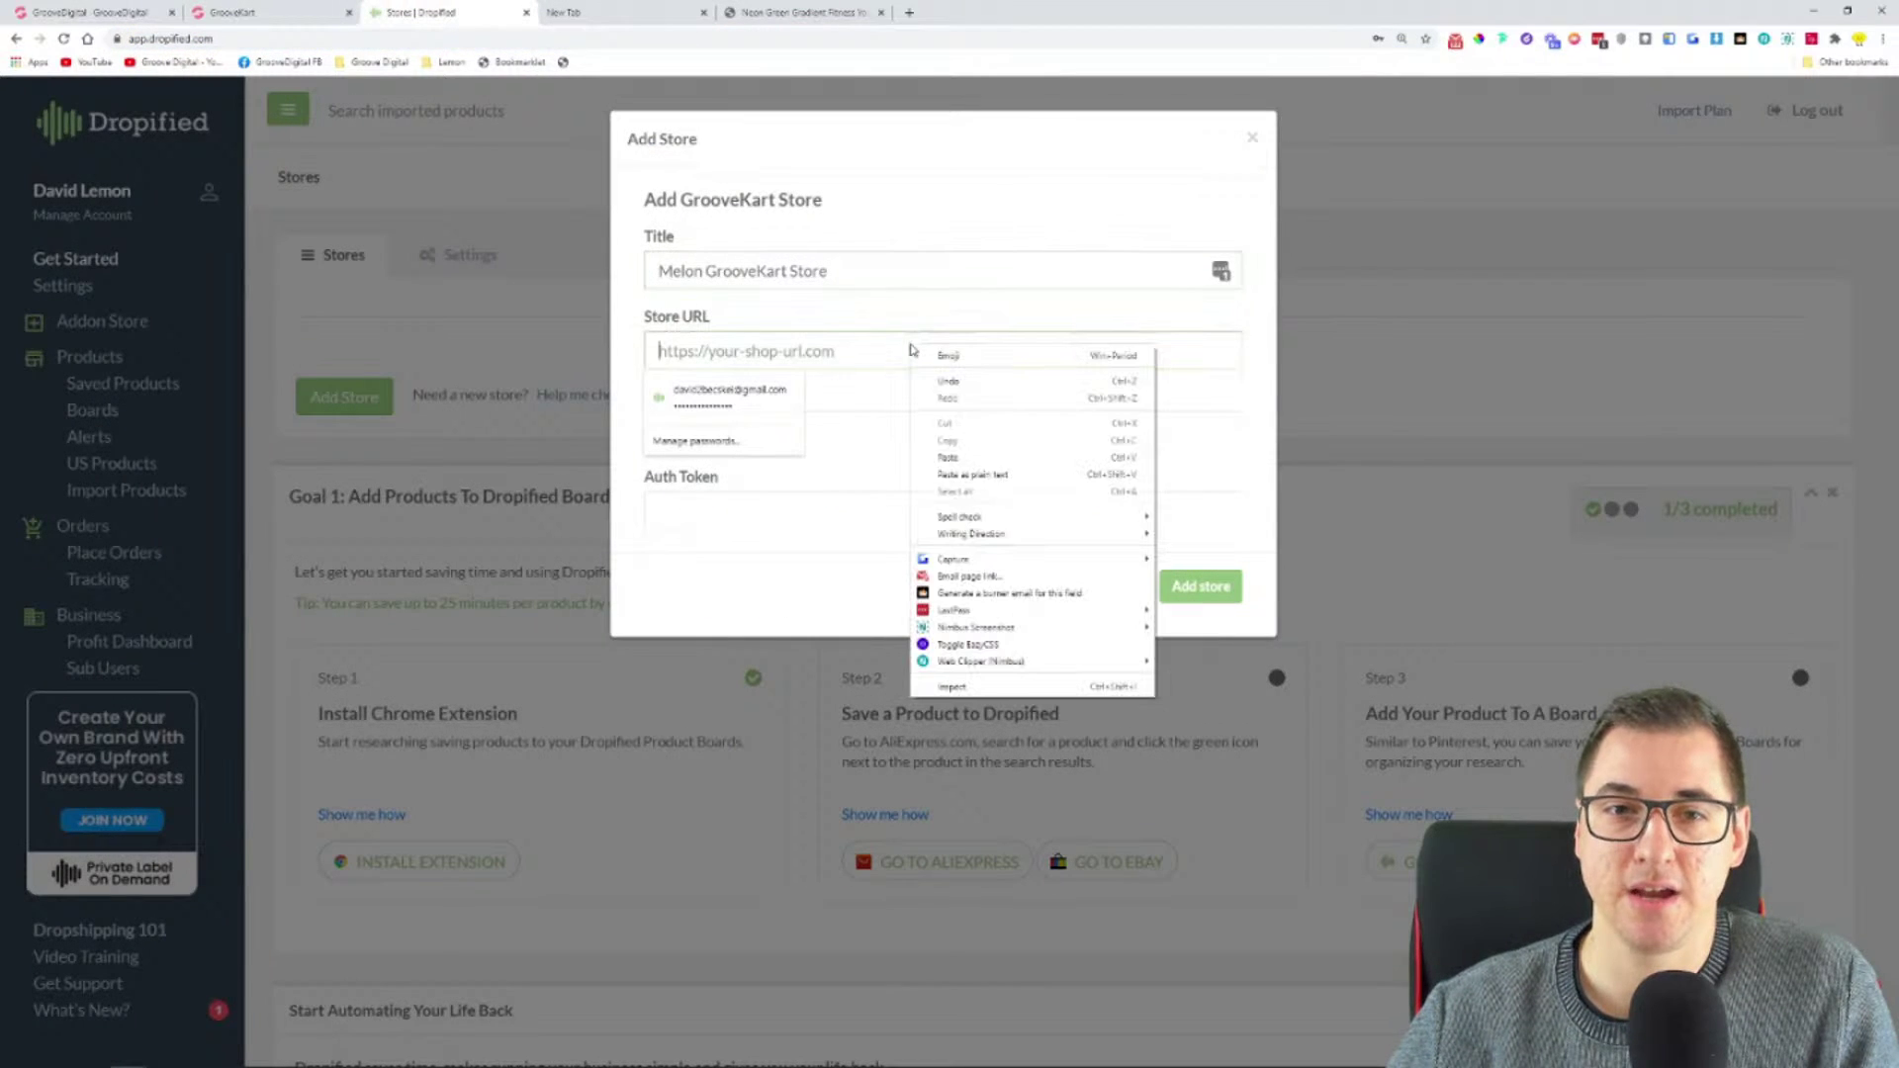
left_click(947, 457)
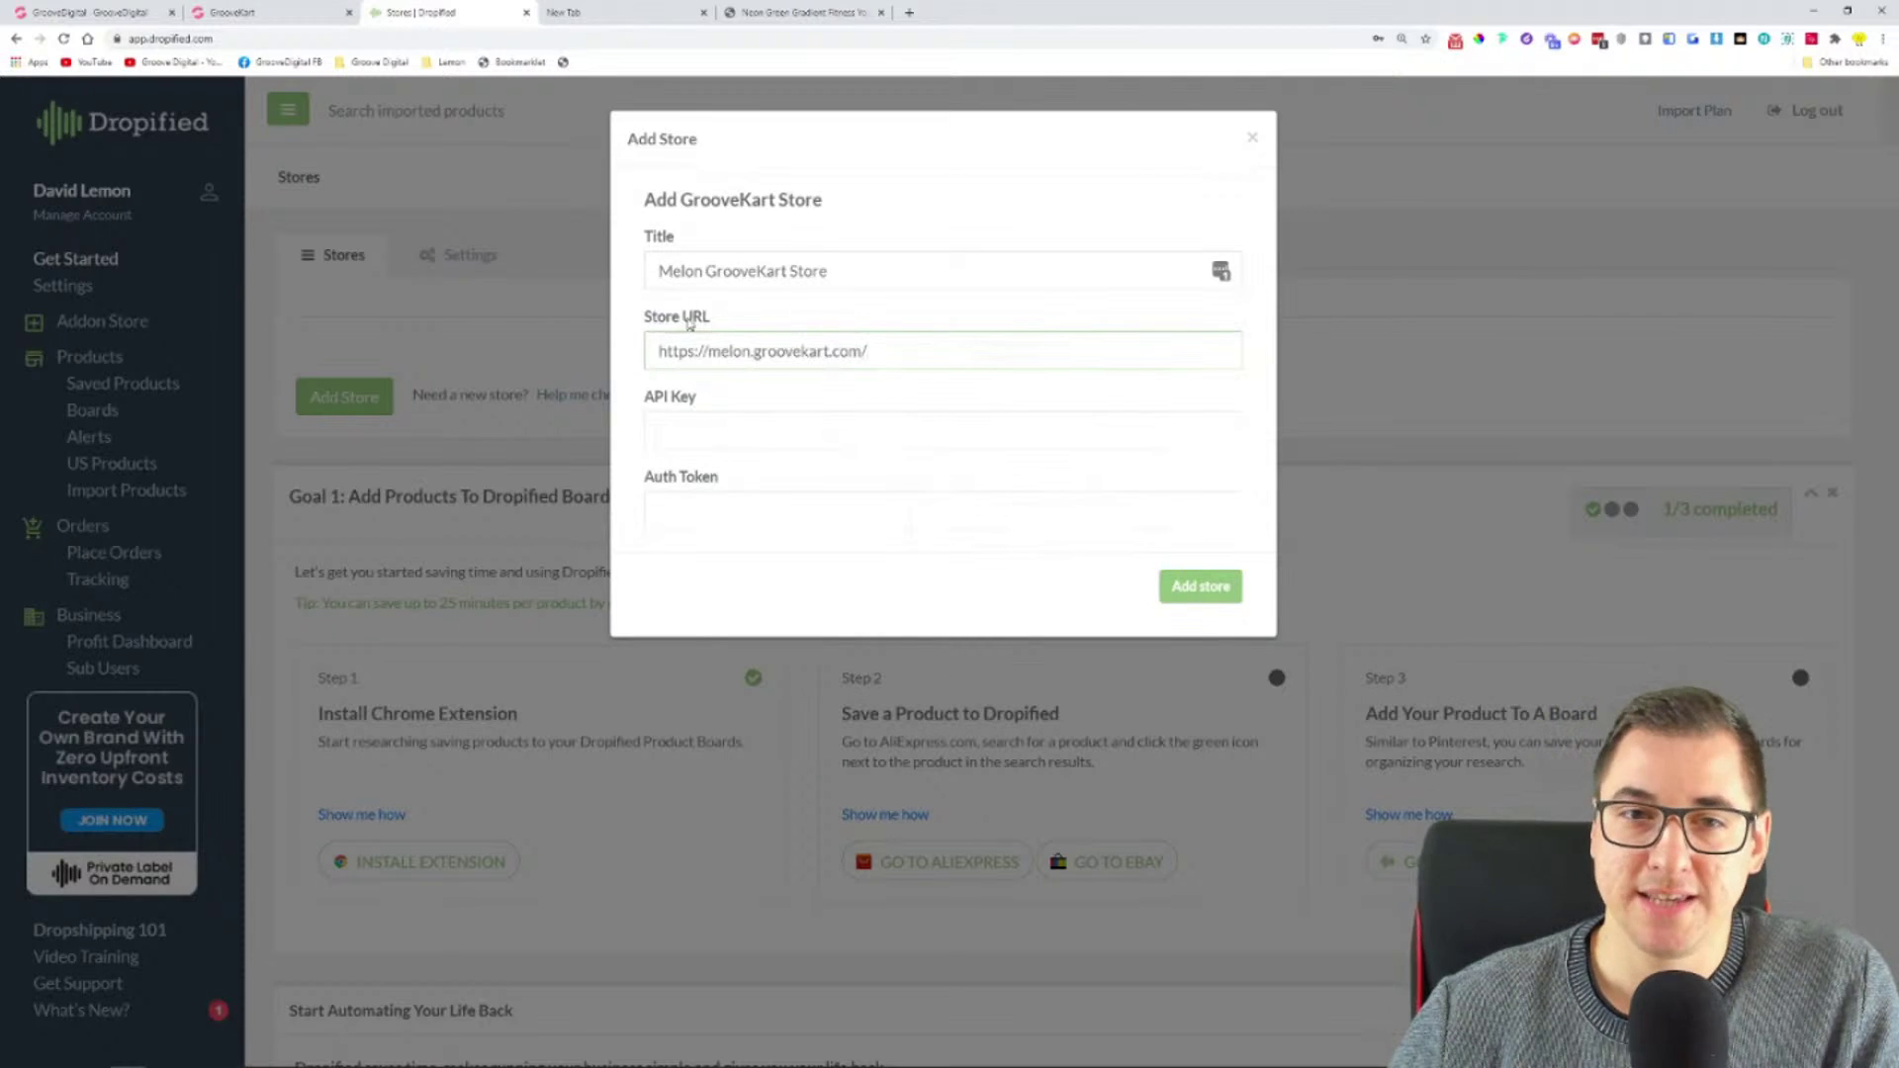
left_click_drag(659, 352, 690, 353)
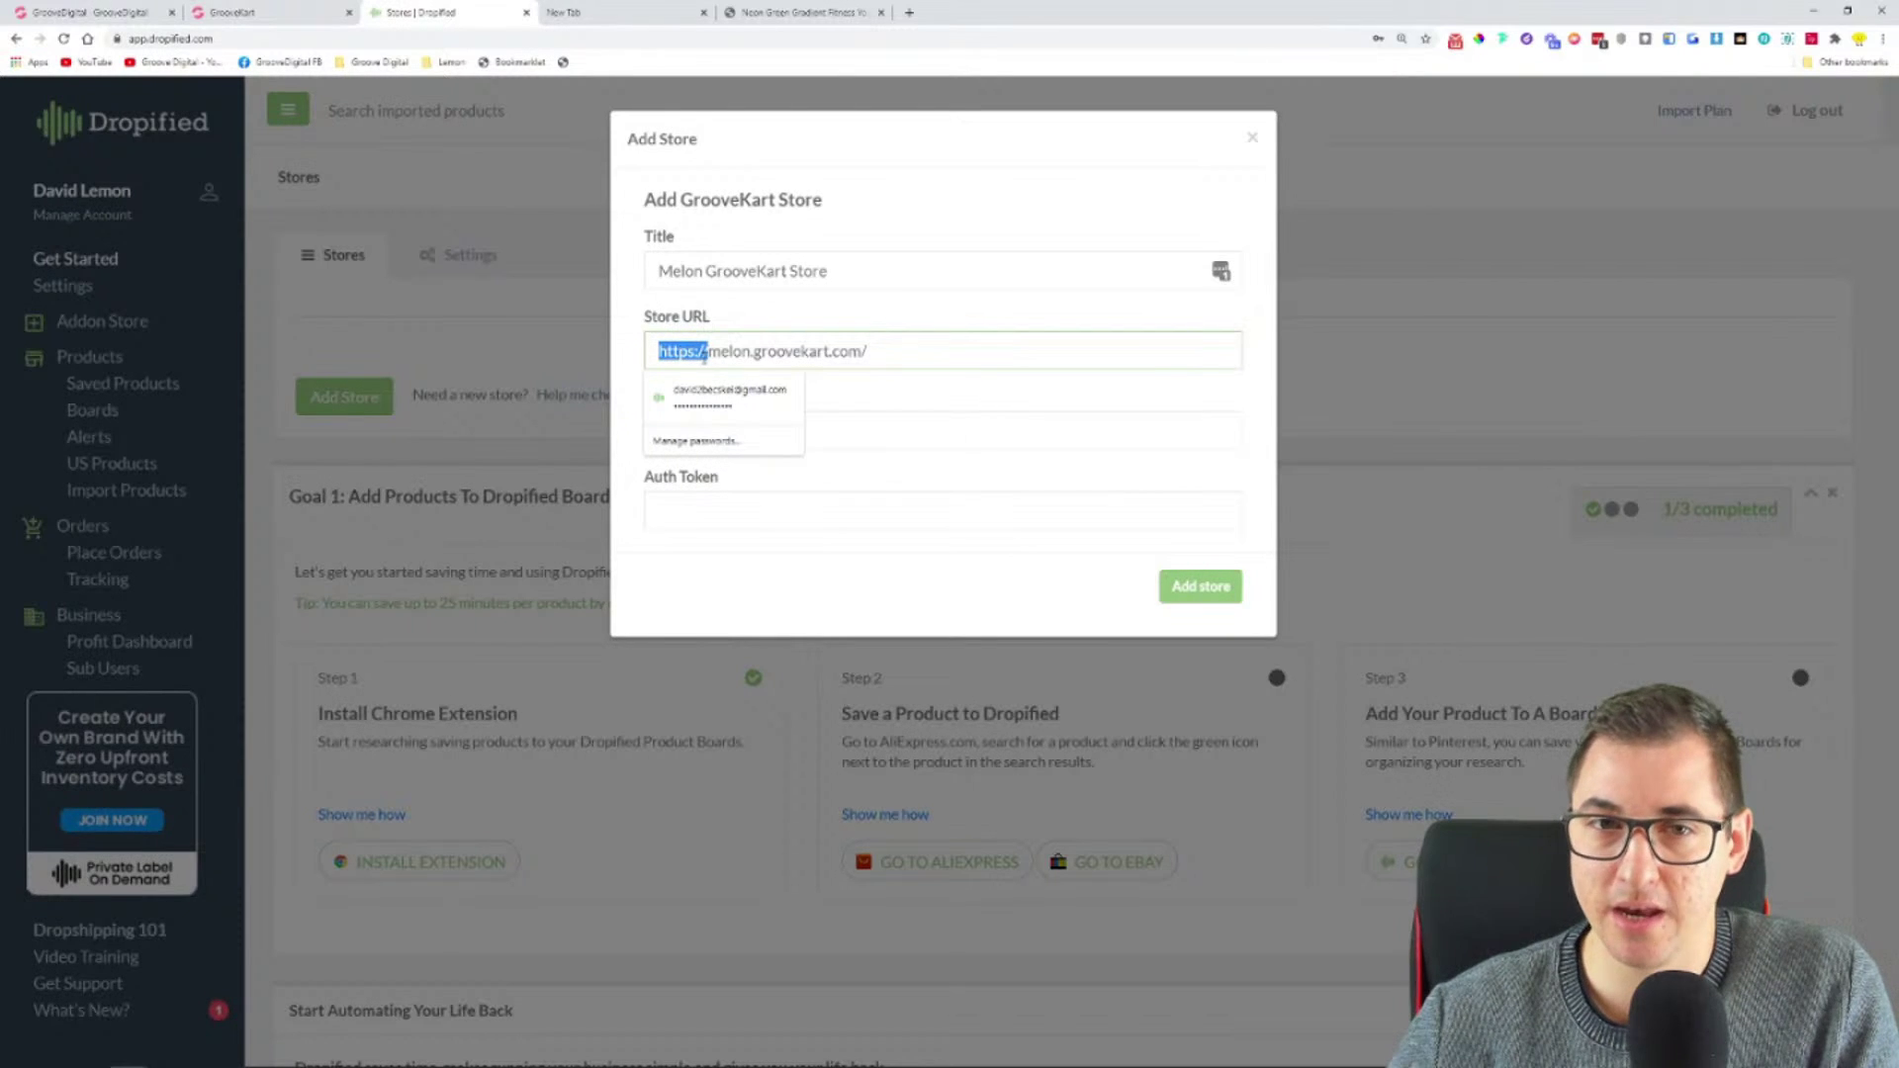
left_click(922, 357)
left_click(926, 402)
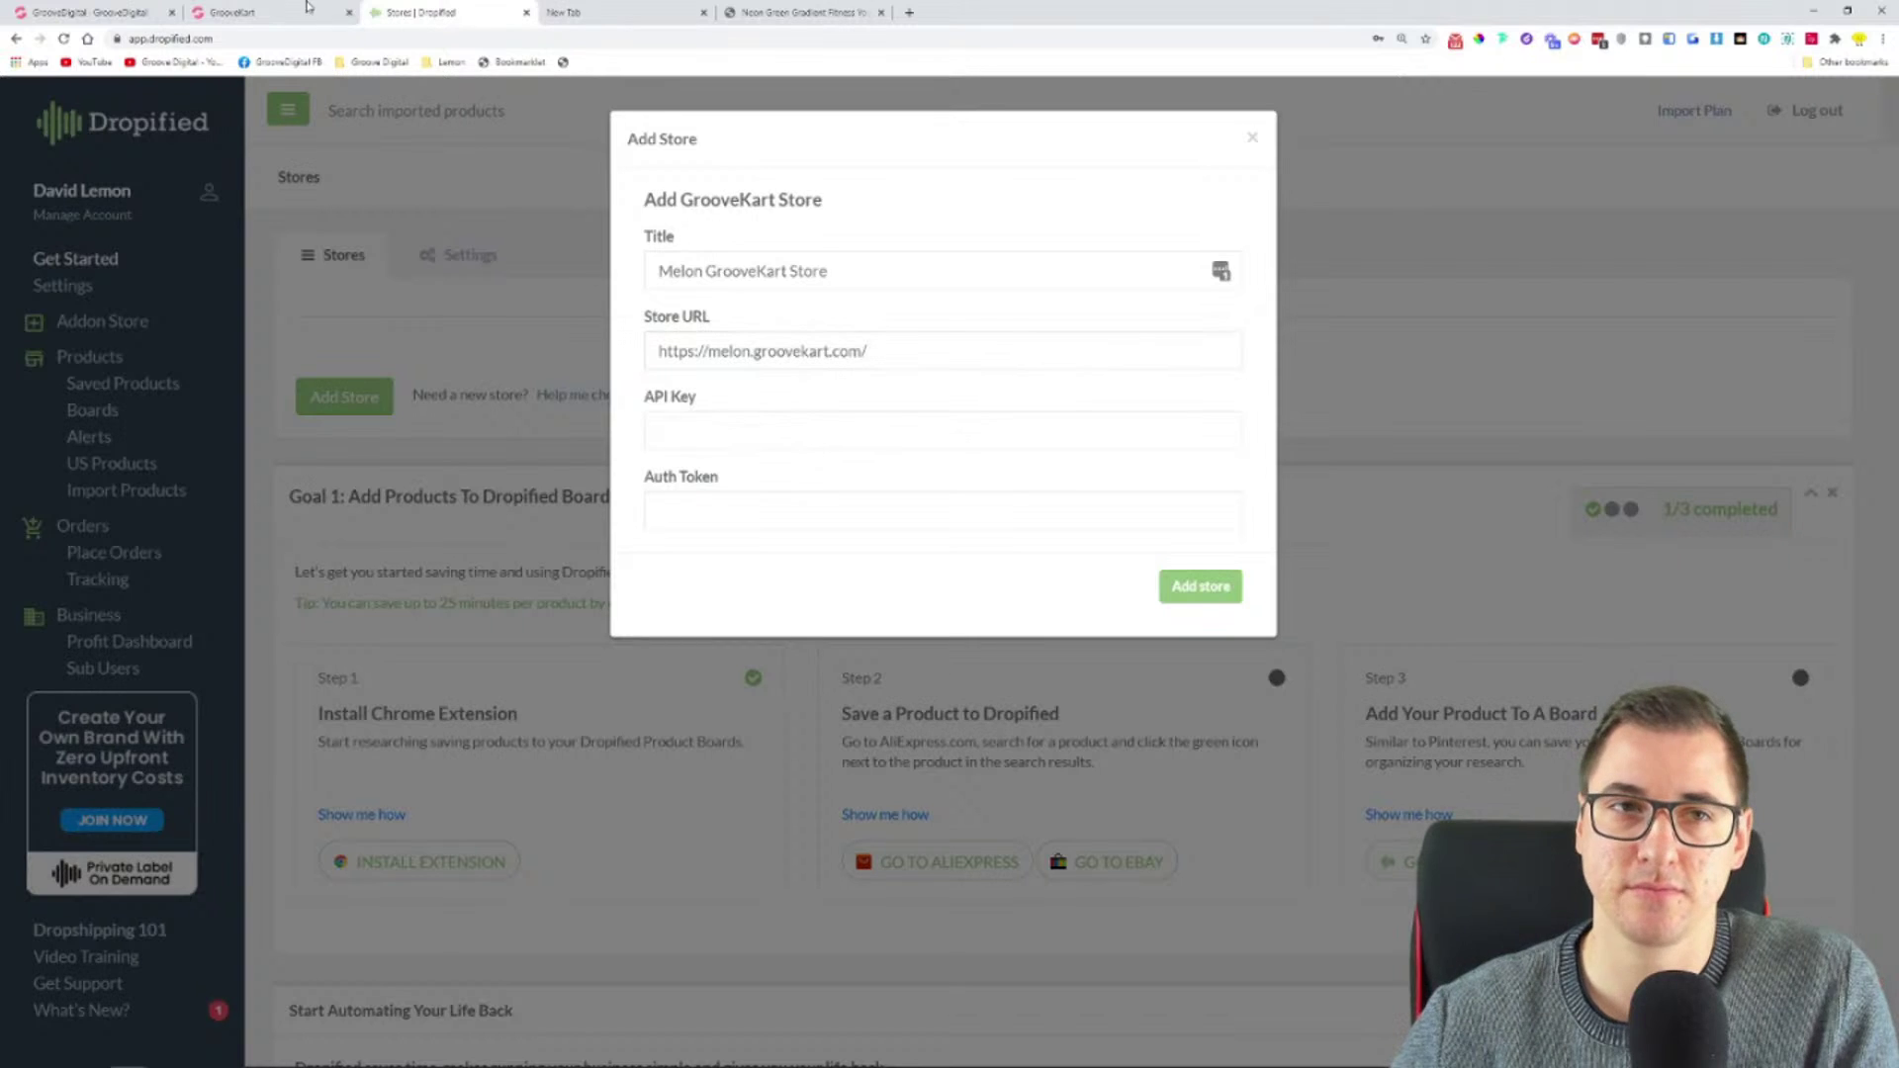
left_click(663, 425)
left_click(898, 489)
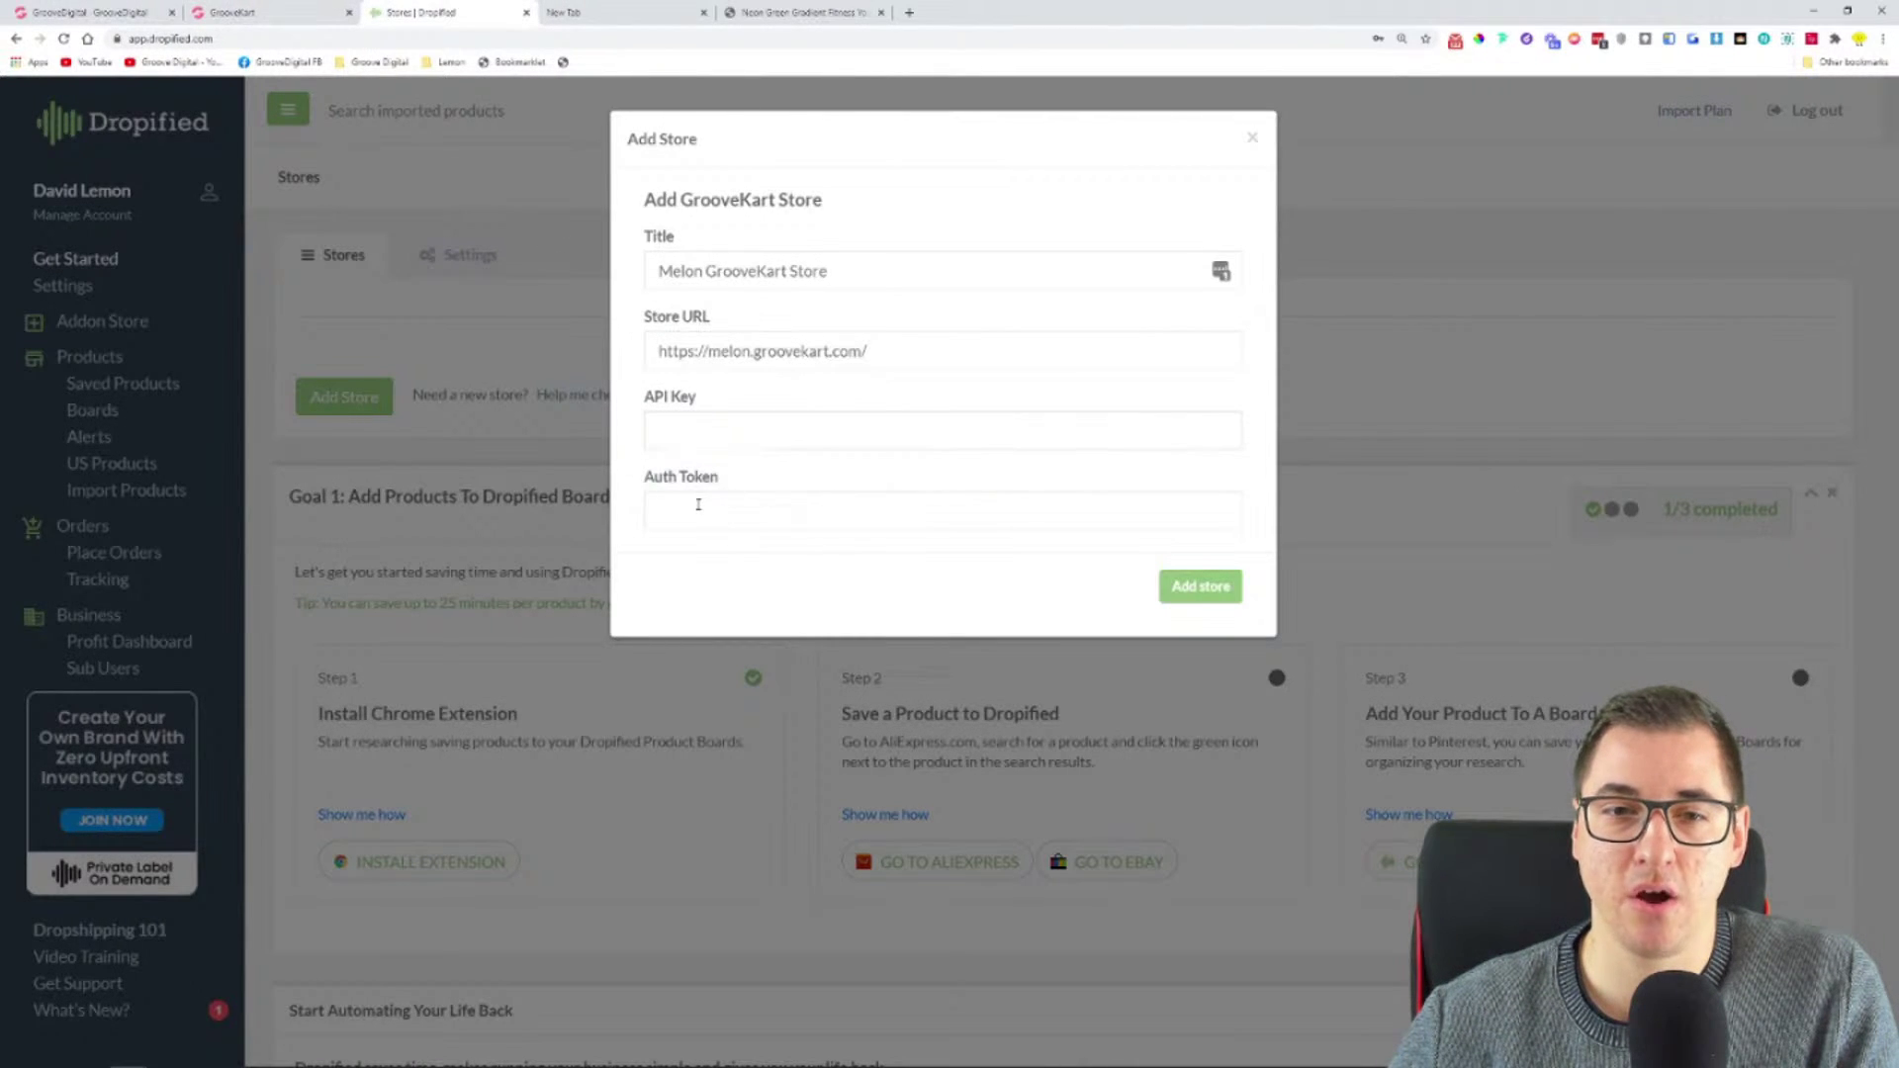
- Copy the API key from GrooveKart's Dropified credentials and paste it into the new store's API Key field in Dropified
left_click(306, 8)
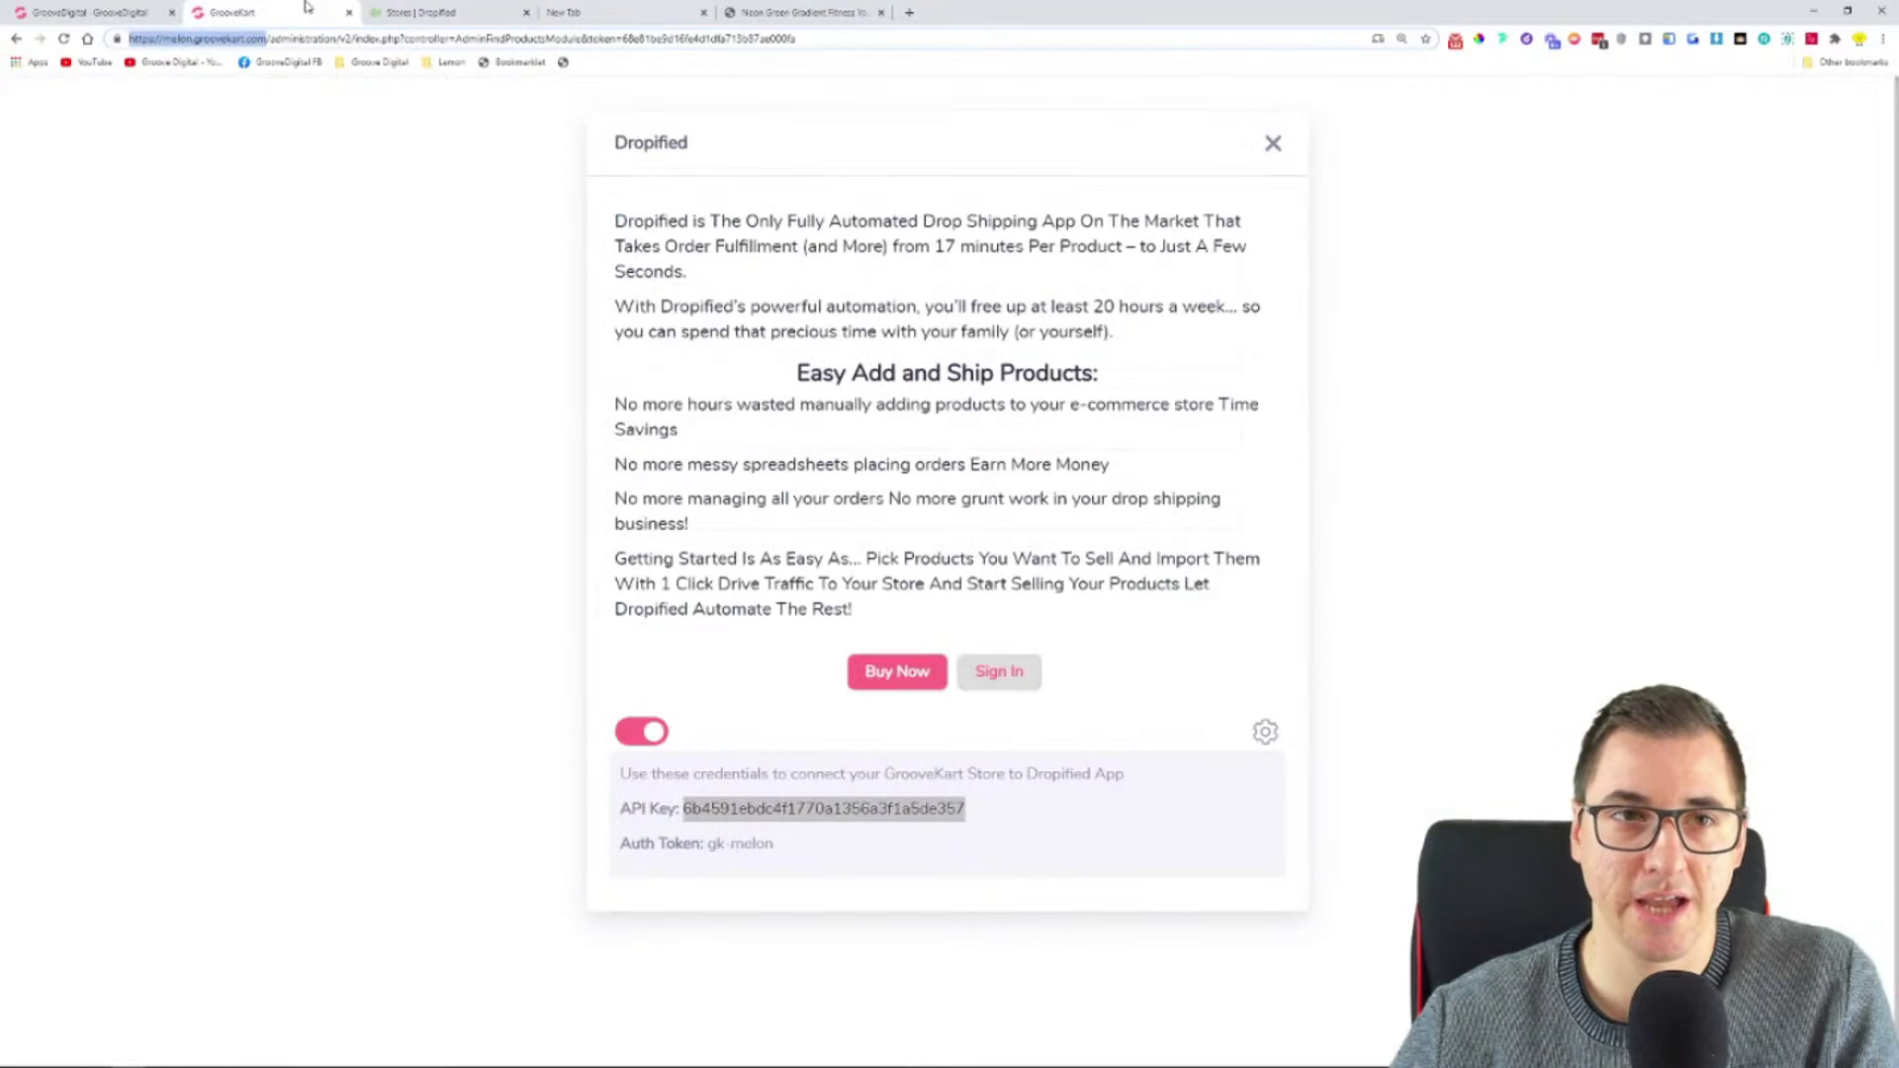
right_click(912, 820)
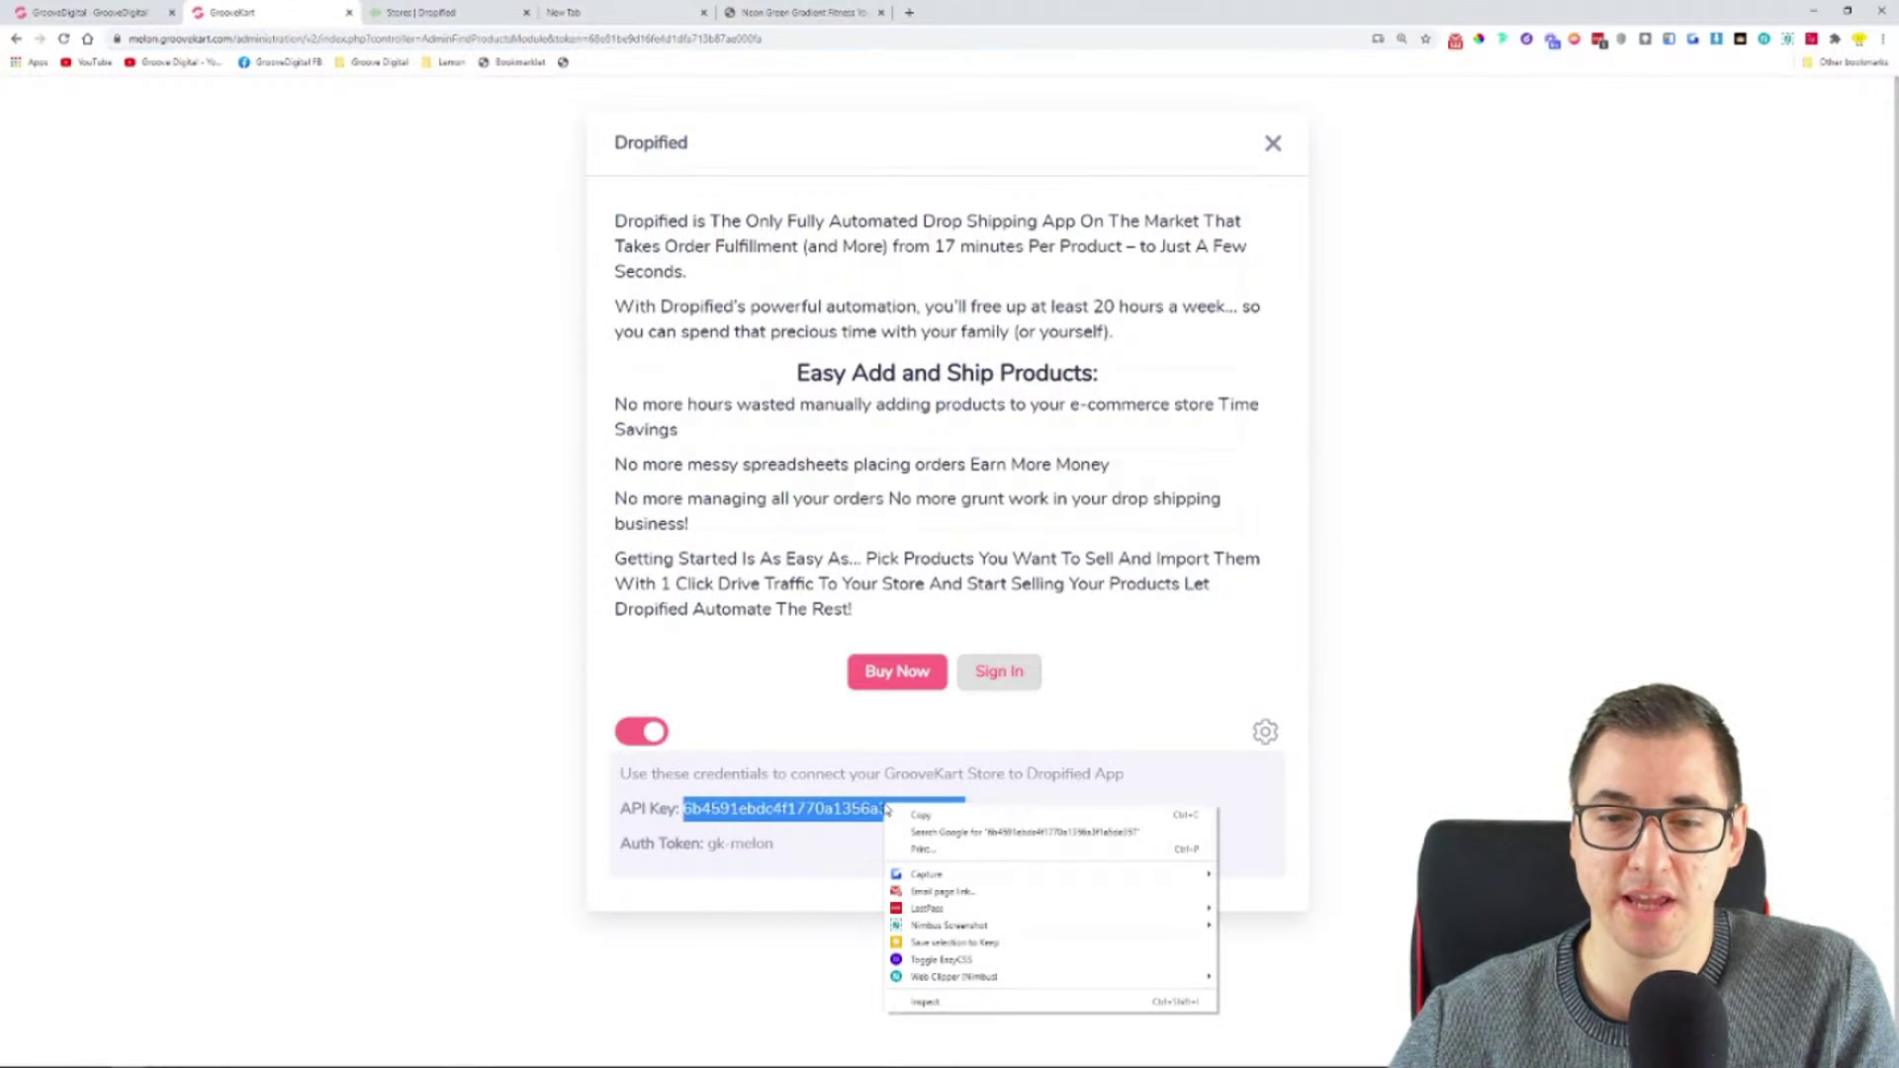
left_click(912, 817)
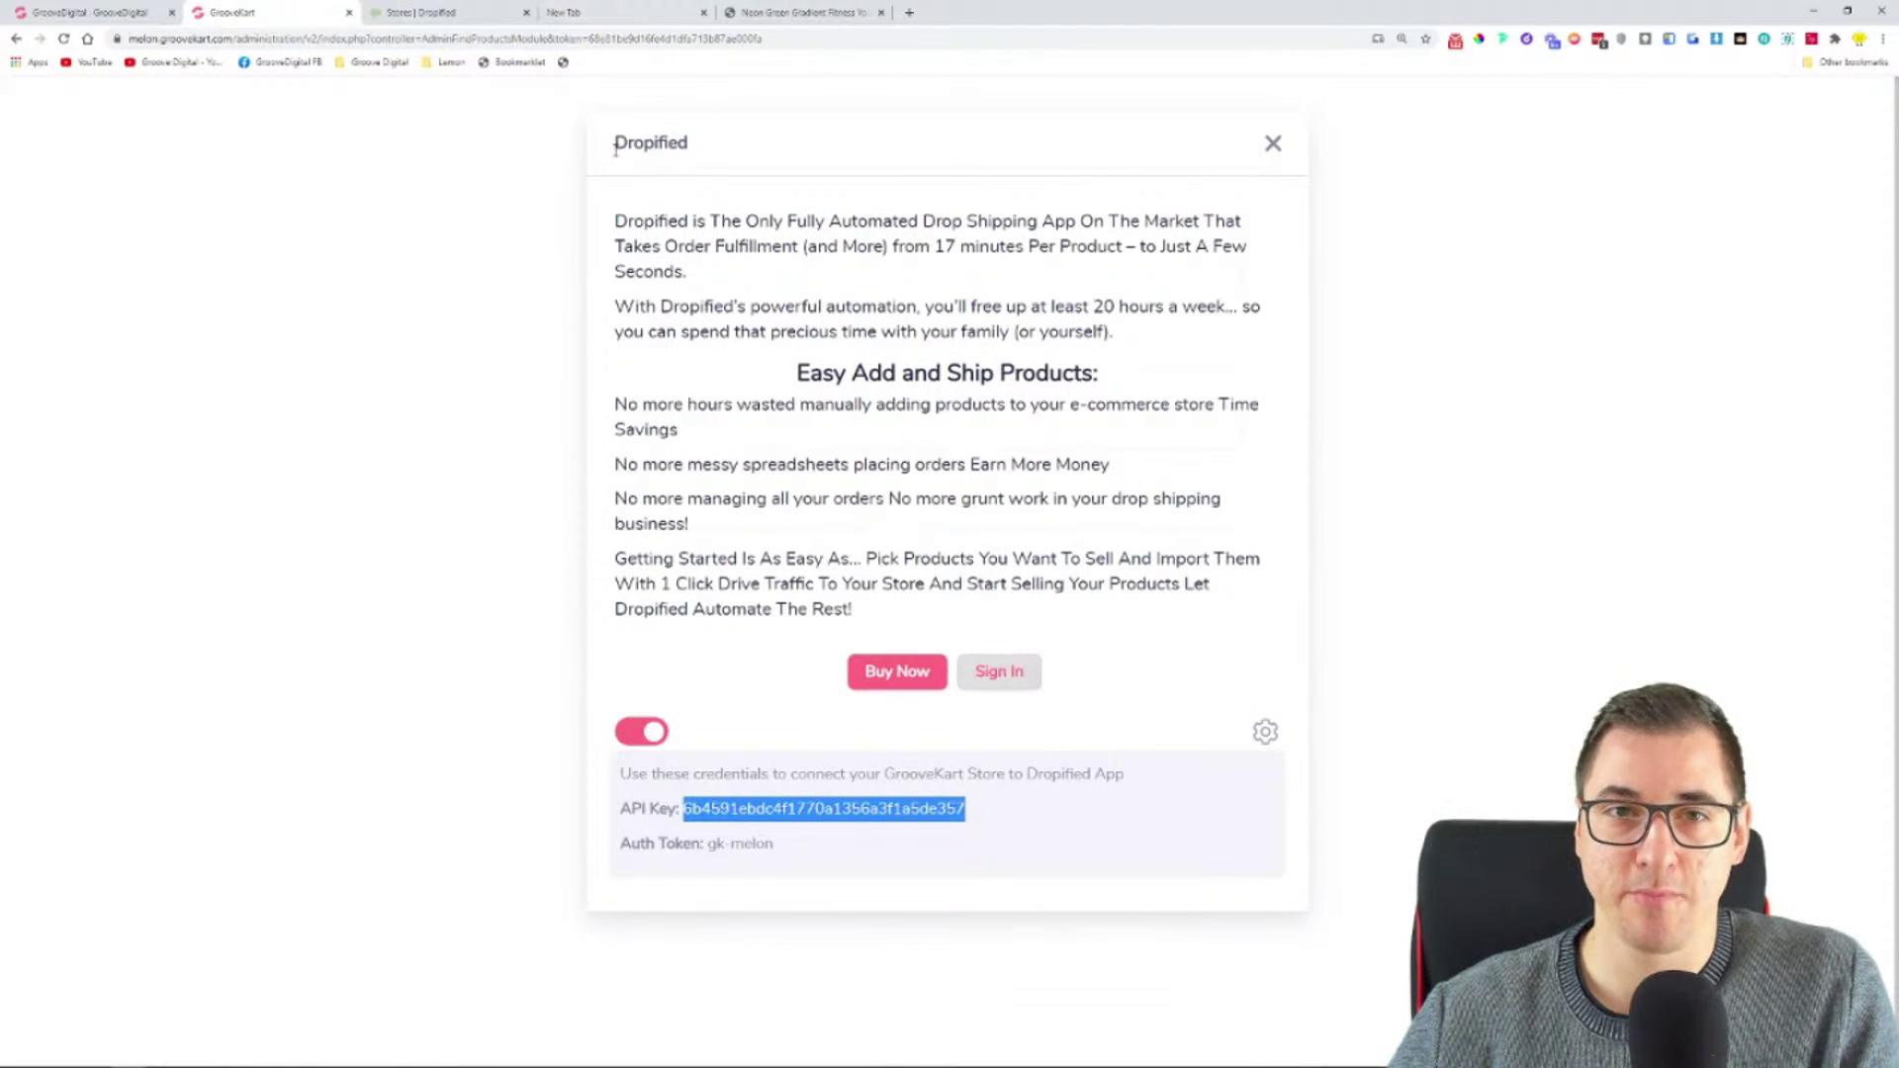
left_click_drag(615, 143, 697, 153)
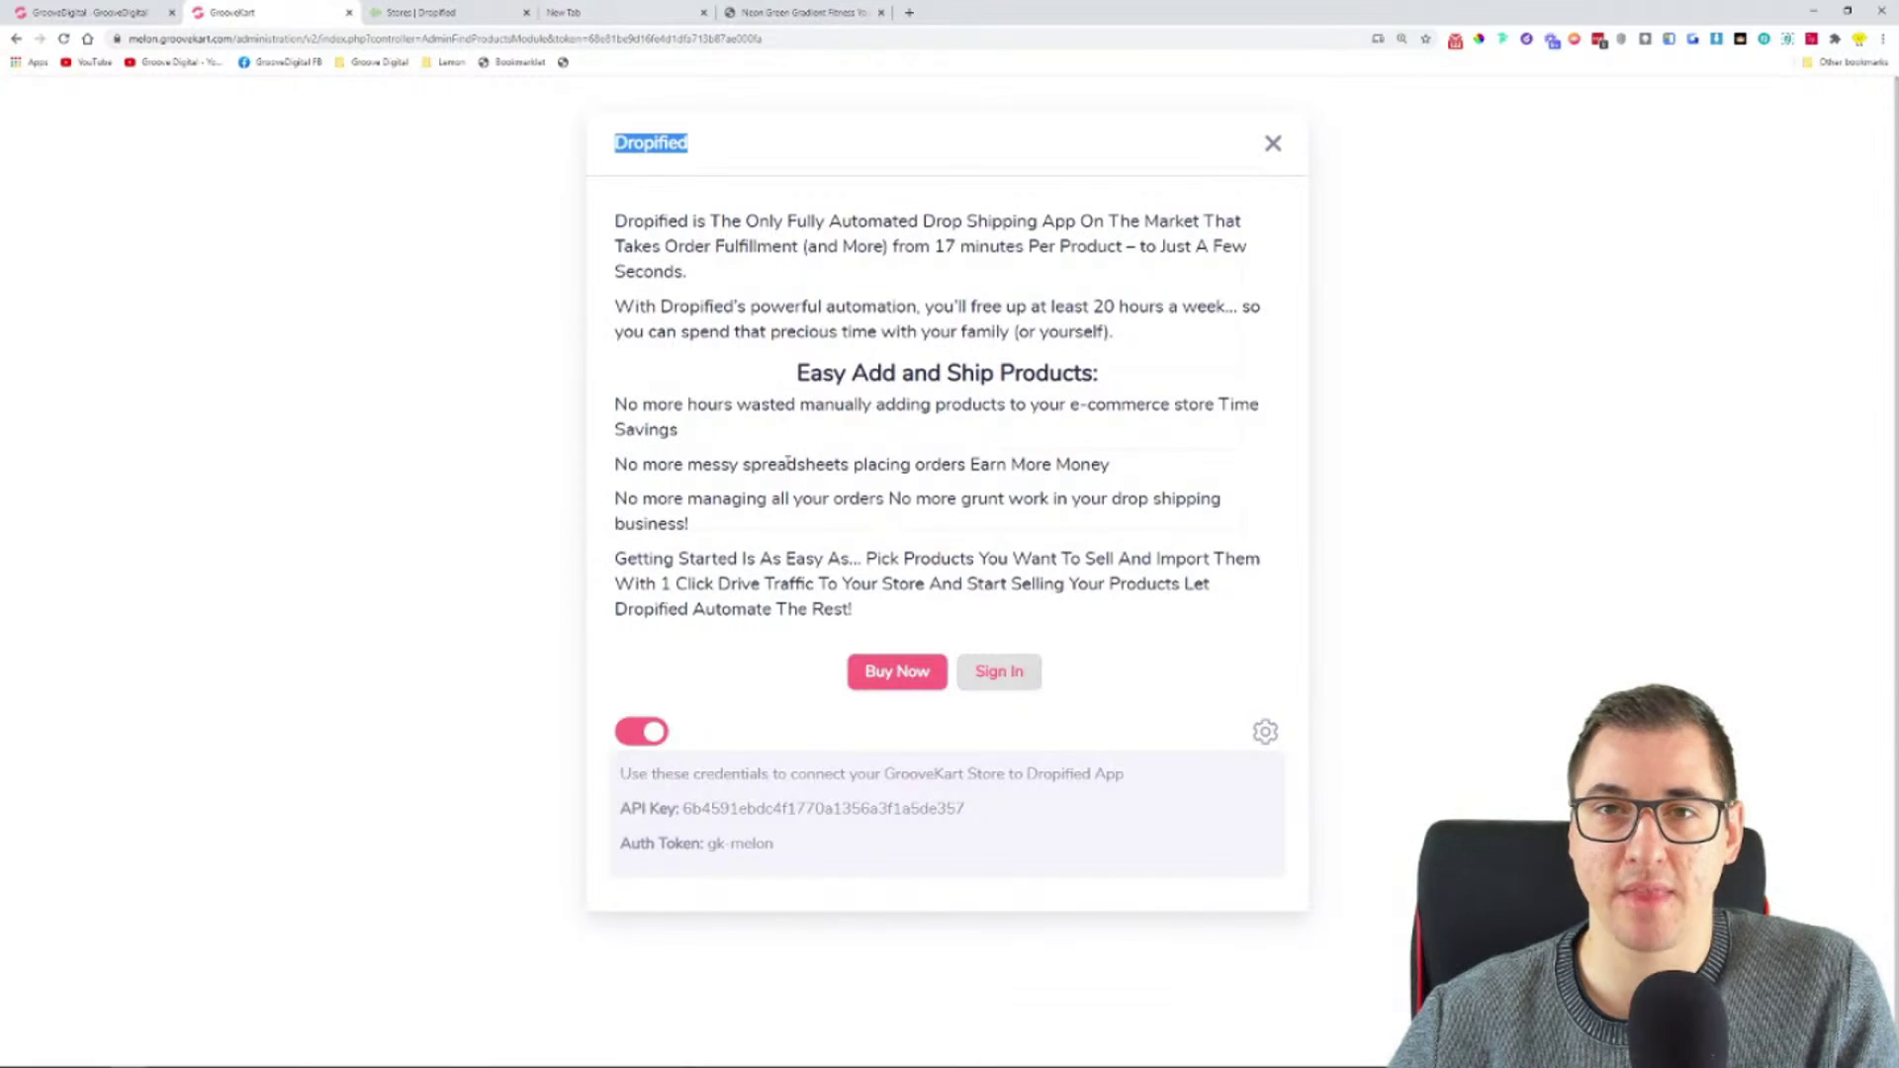
left_click(425, 10)
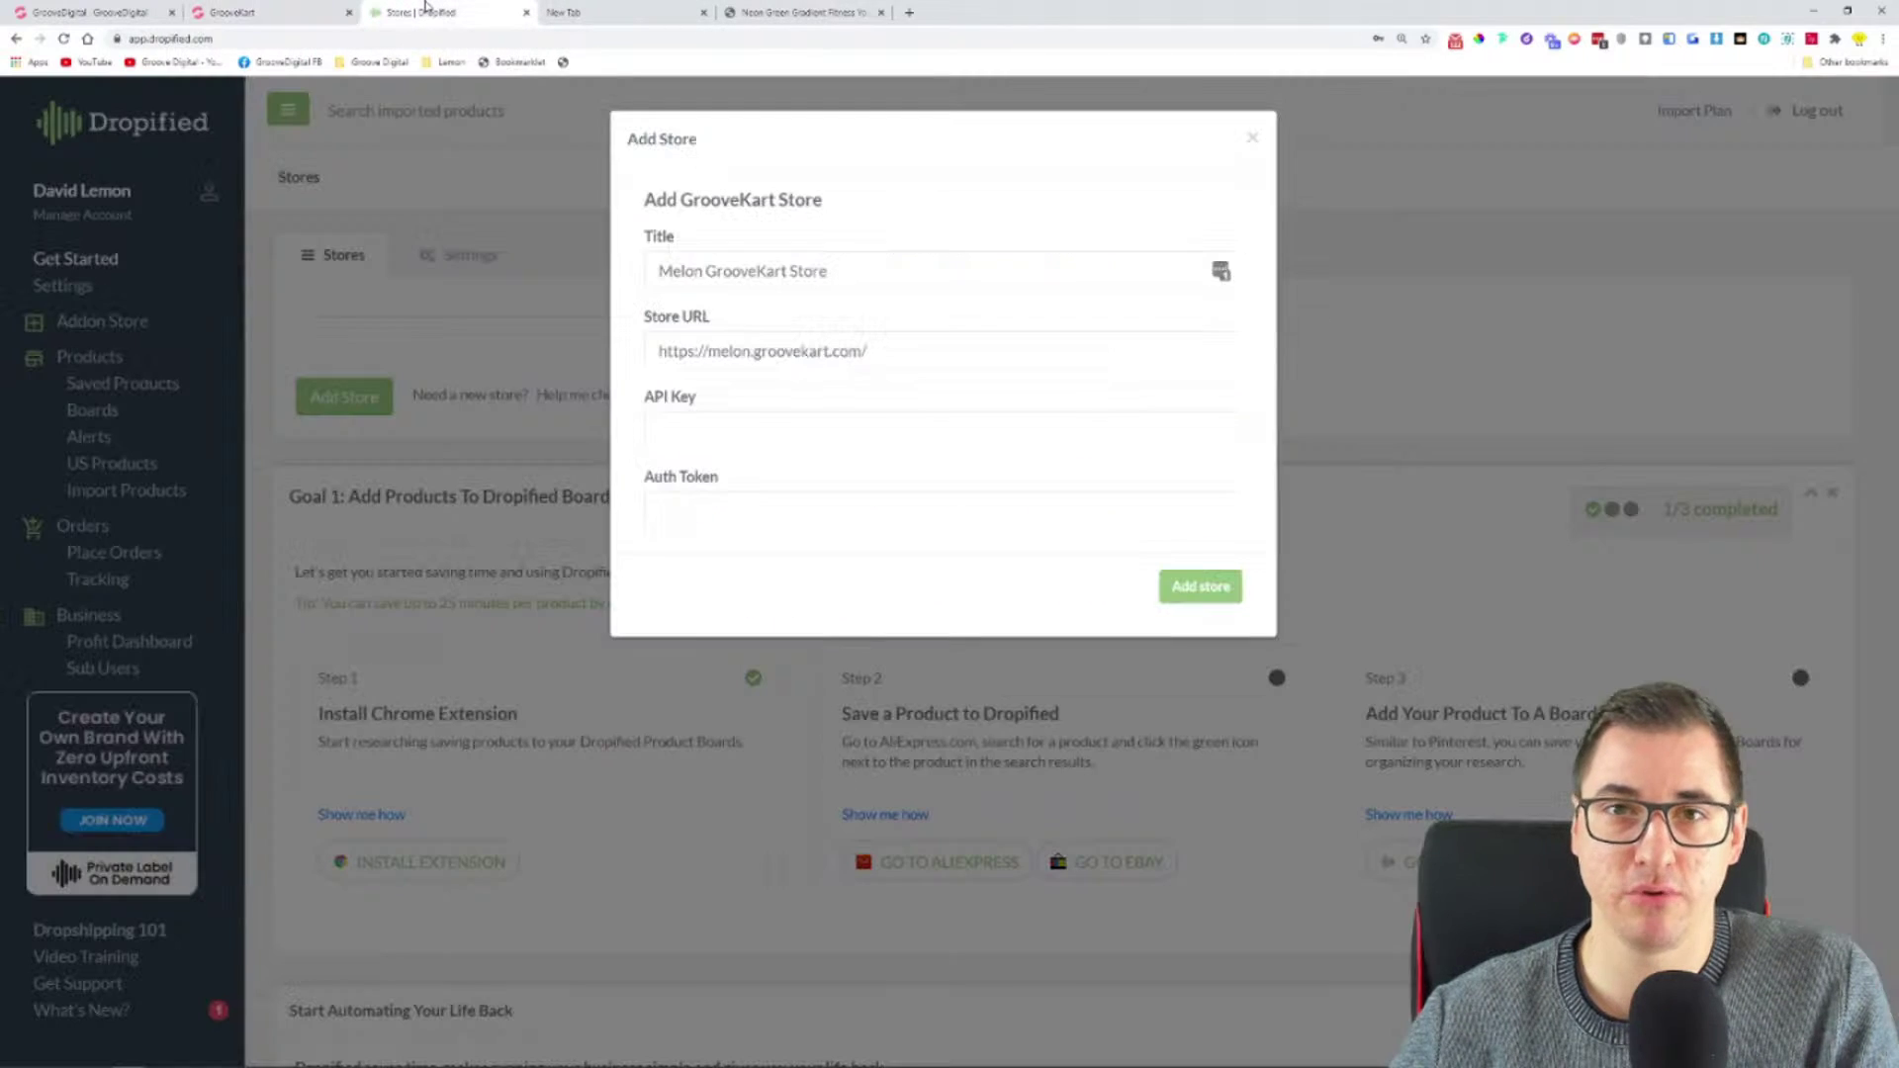
left_click(793, 432)
right_click(793, 432)
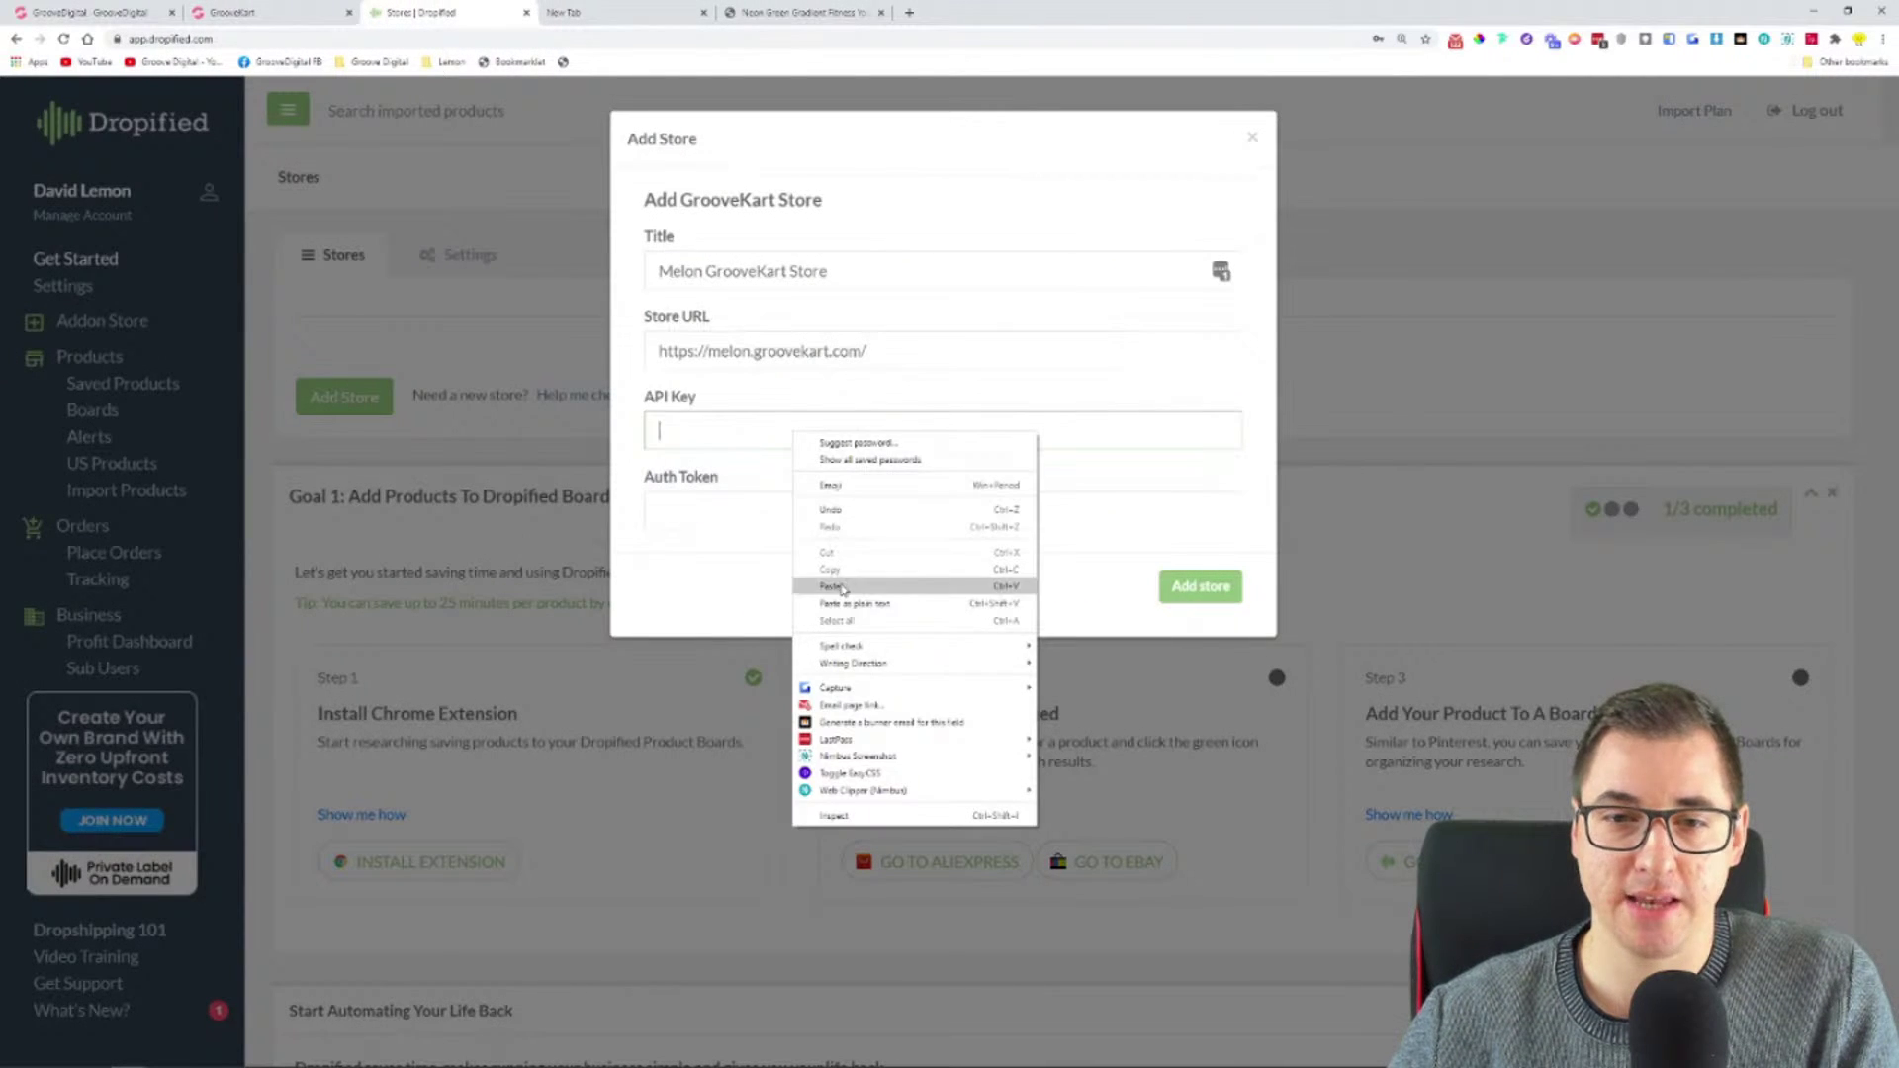
left_click(844, 586)
- Copy the auth token from GrooveKart's Dropified credentials and paste it into the new store's Auth Token field in Dropified
left_click(277, 9)
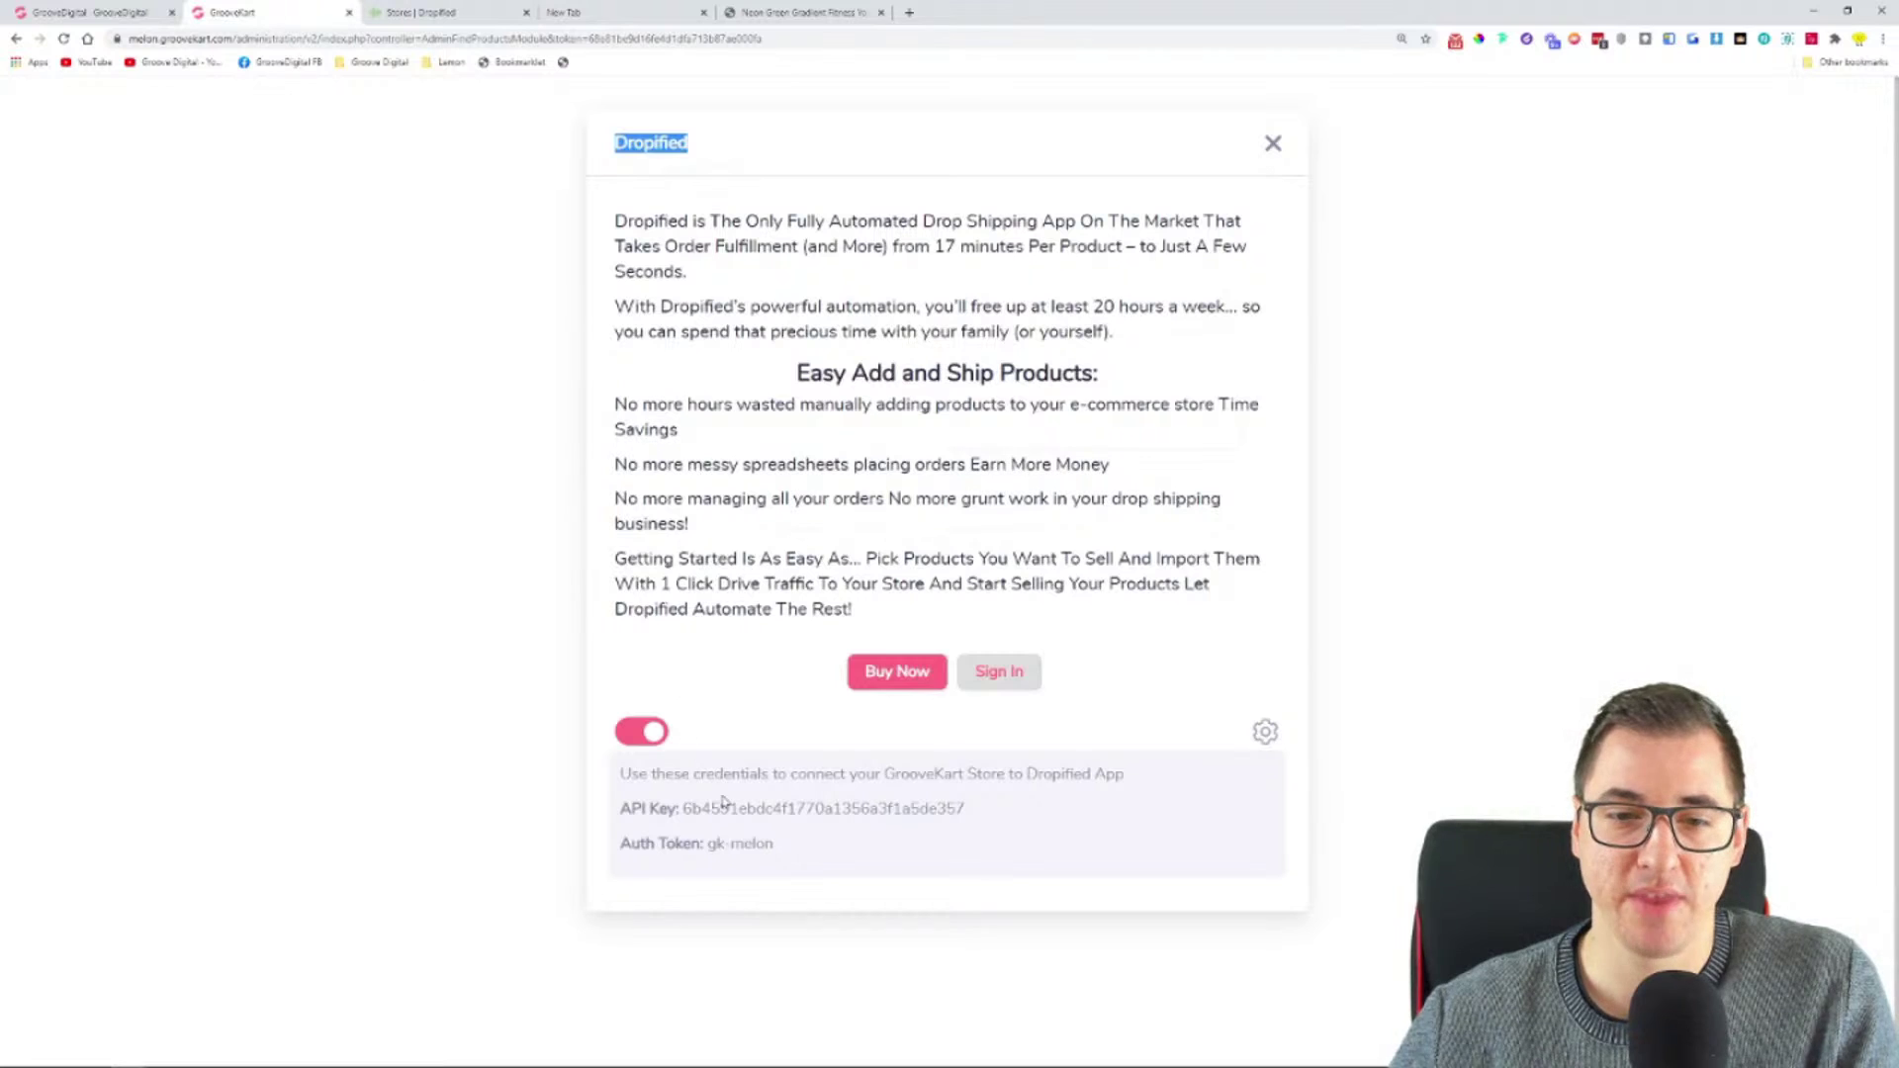
left_click_drag(780, 853, 716, 857)
right_click(712, 859)
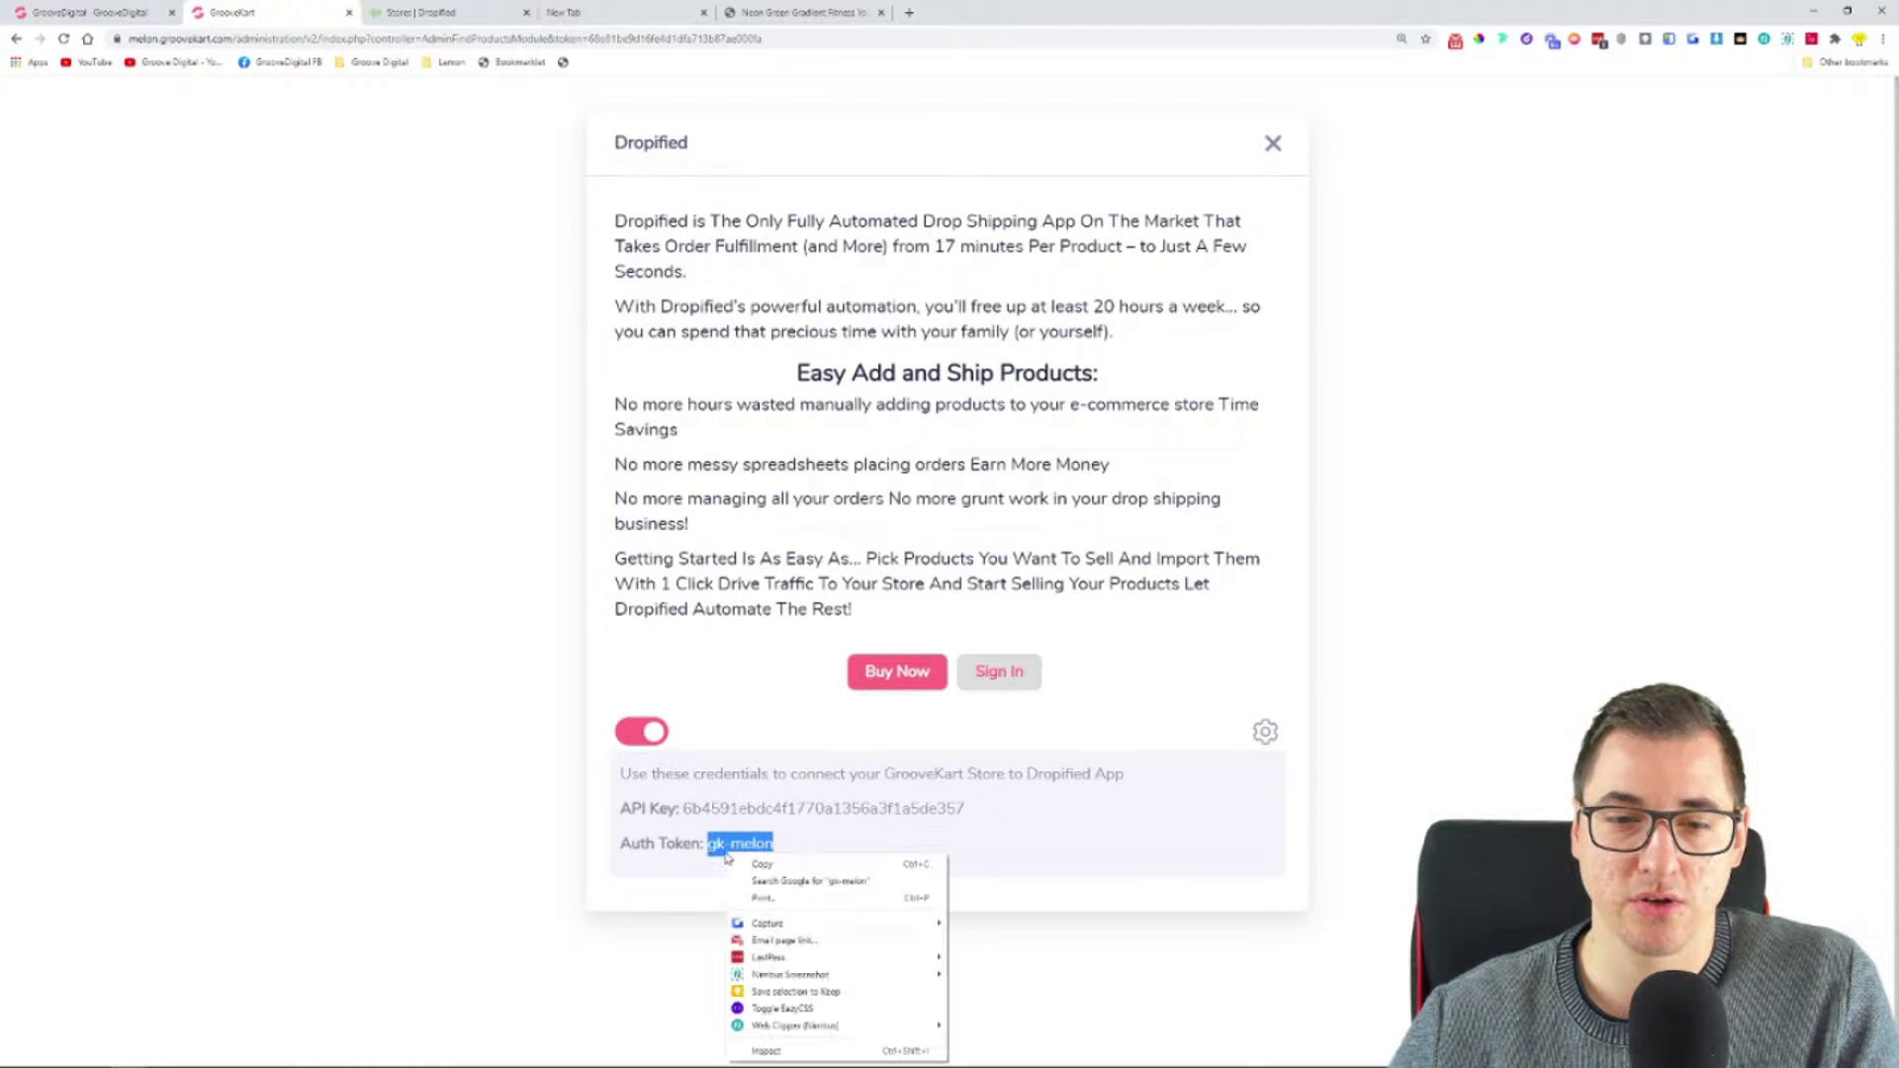
left_click(761, 871)
left_click(420, 12)
right_click(759, 506)
left_click(812, 618)
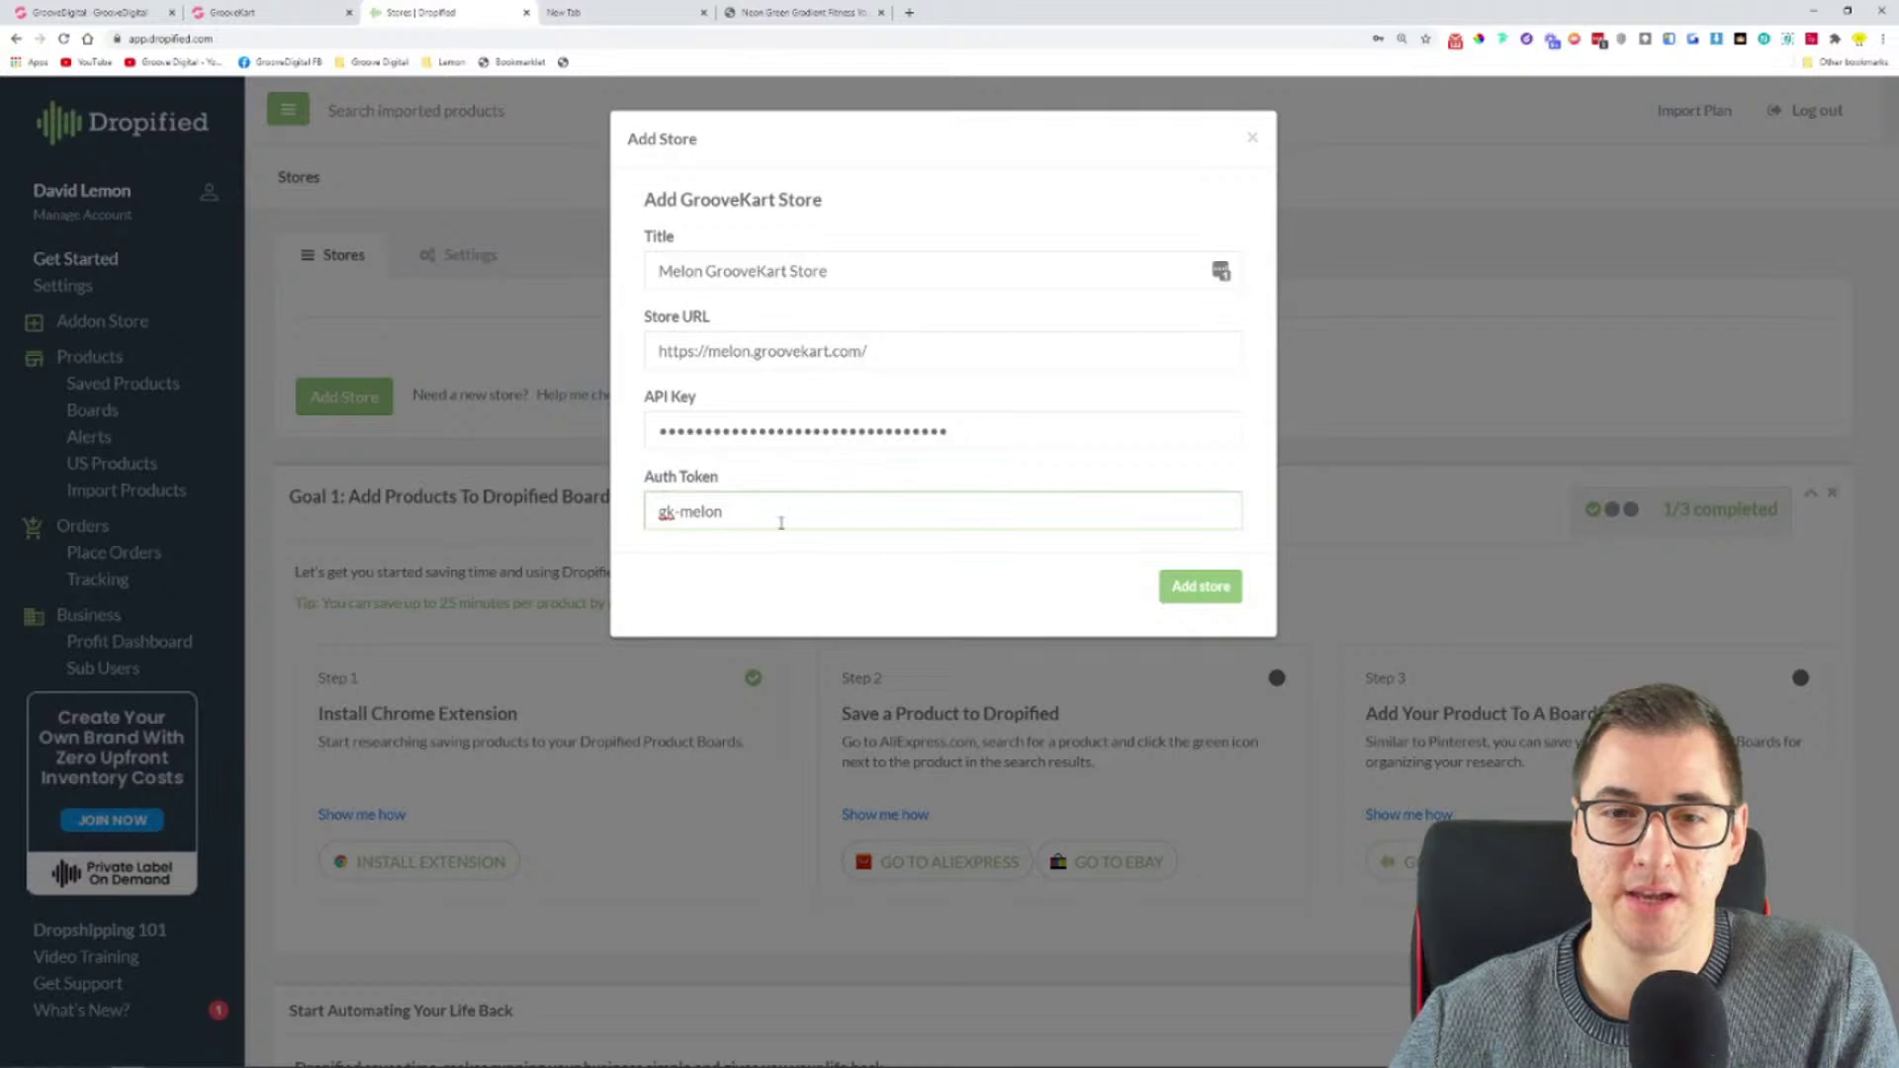
- Add the store to Dropified, declining to store the login in LastPass and saving it in the browser instead
left_click(1215, 588)
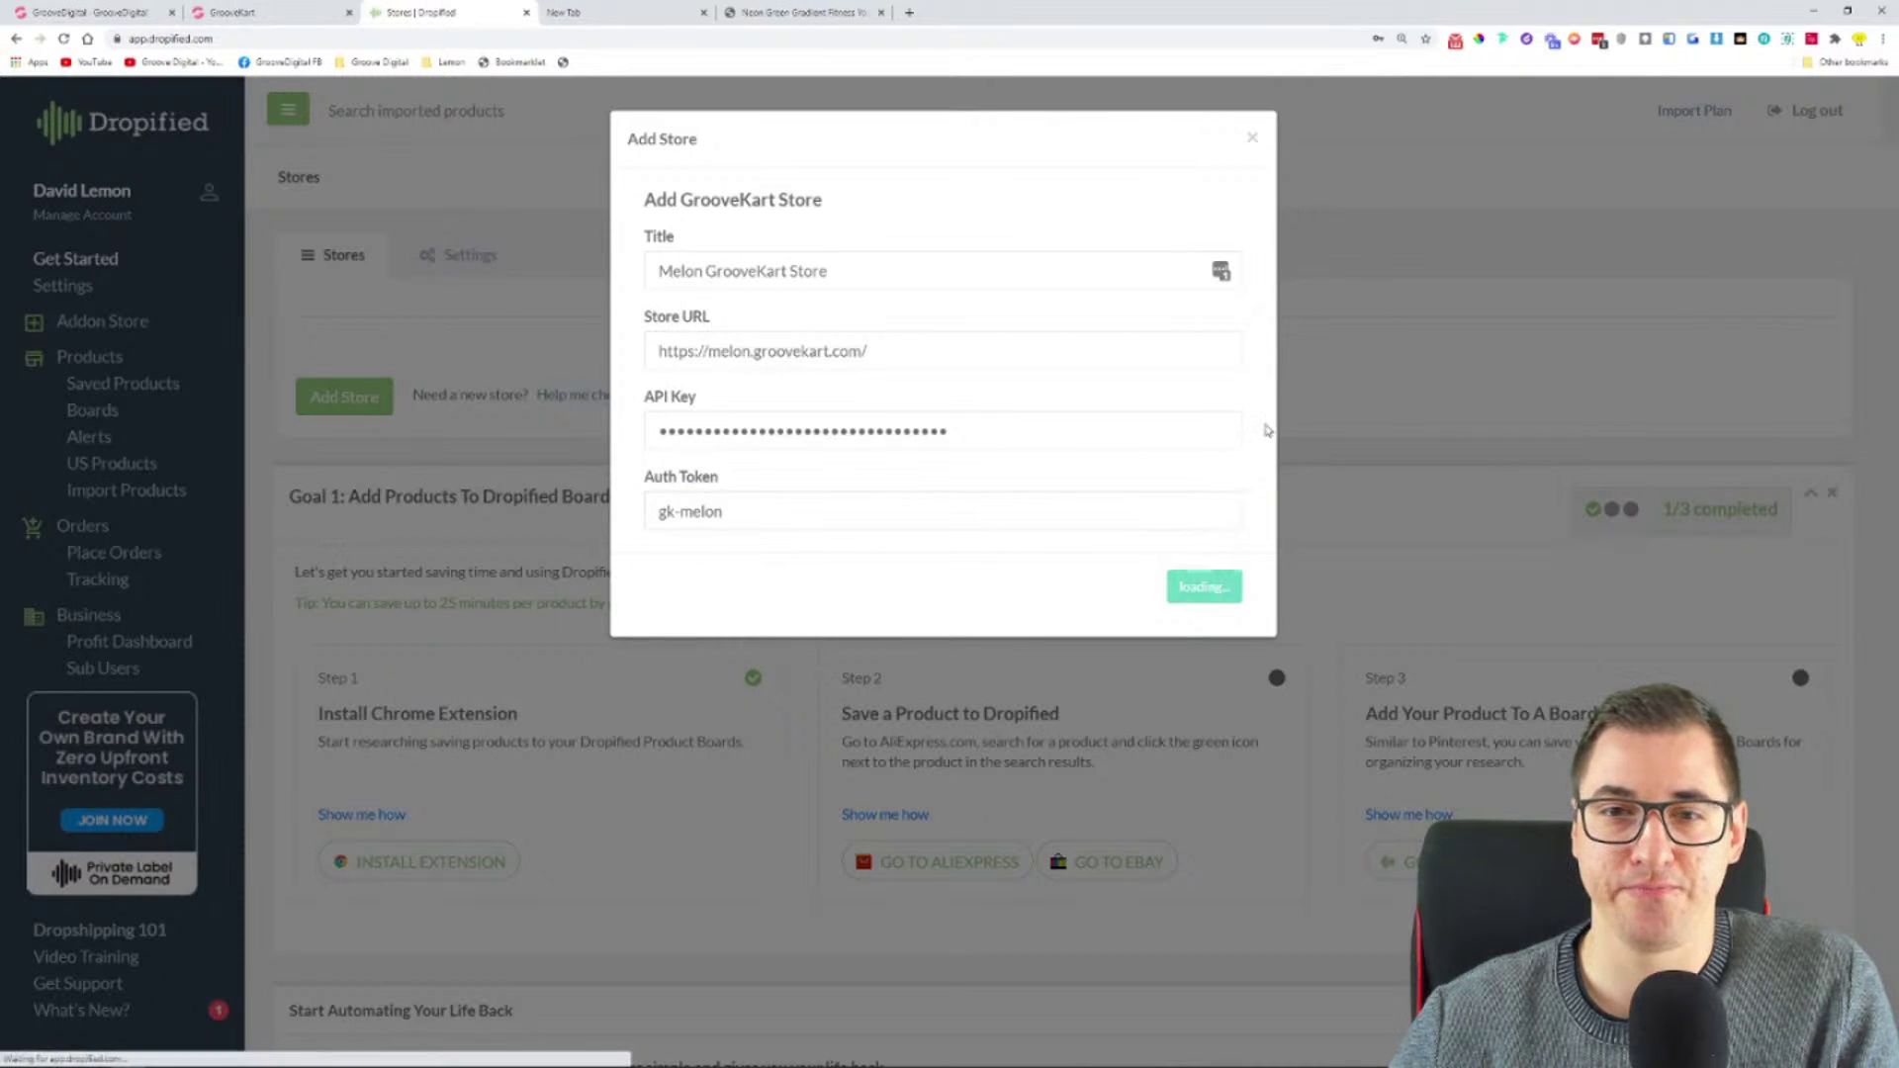
left_click(1712, 246)
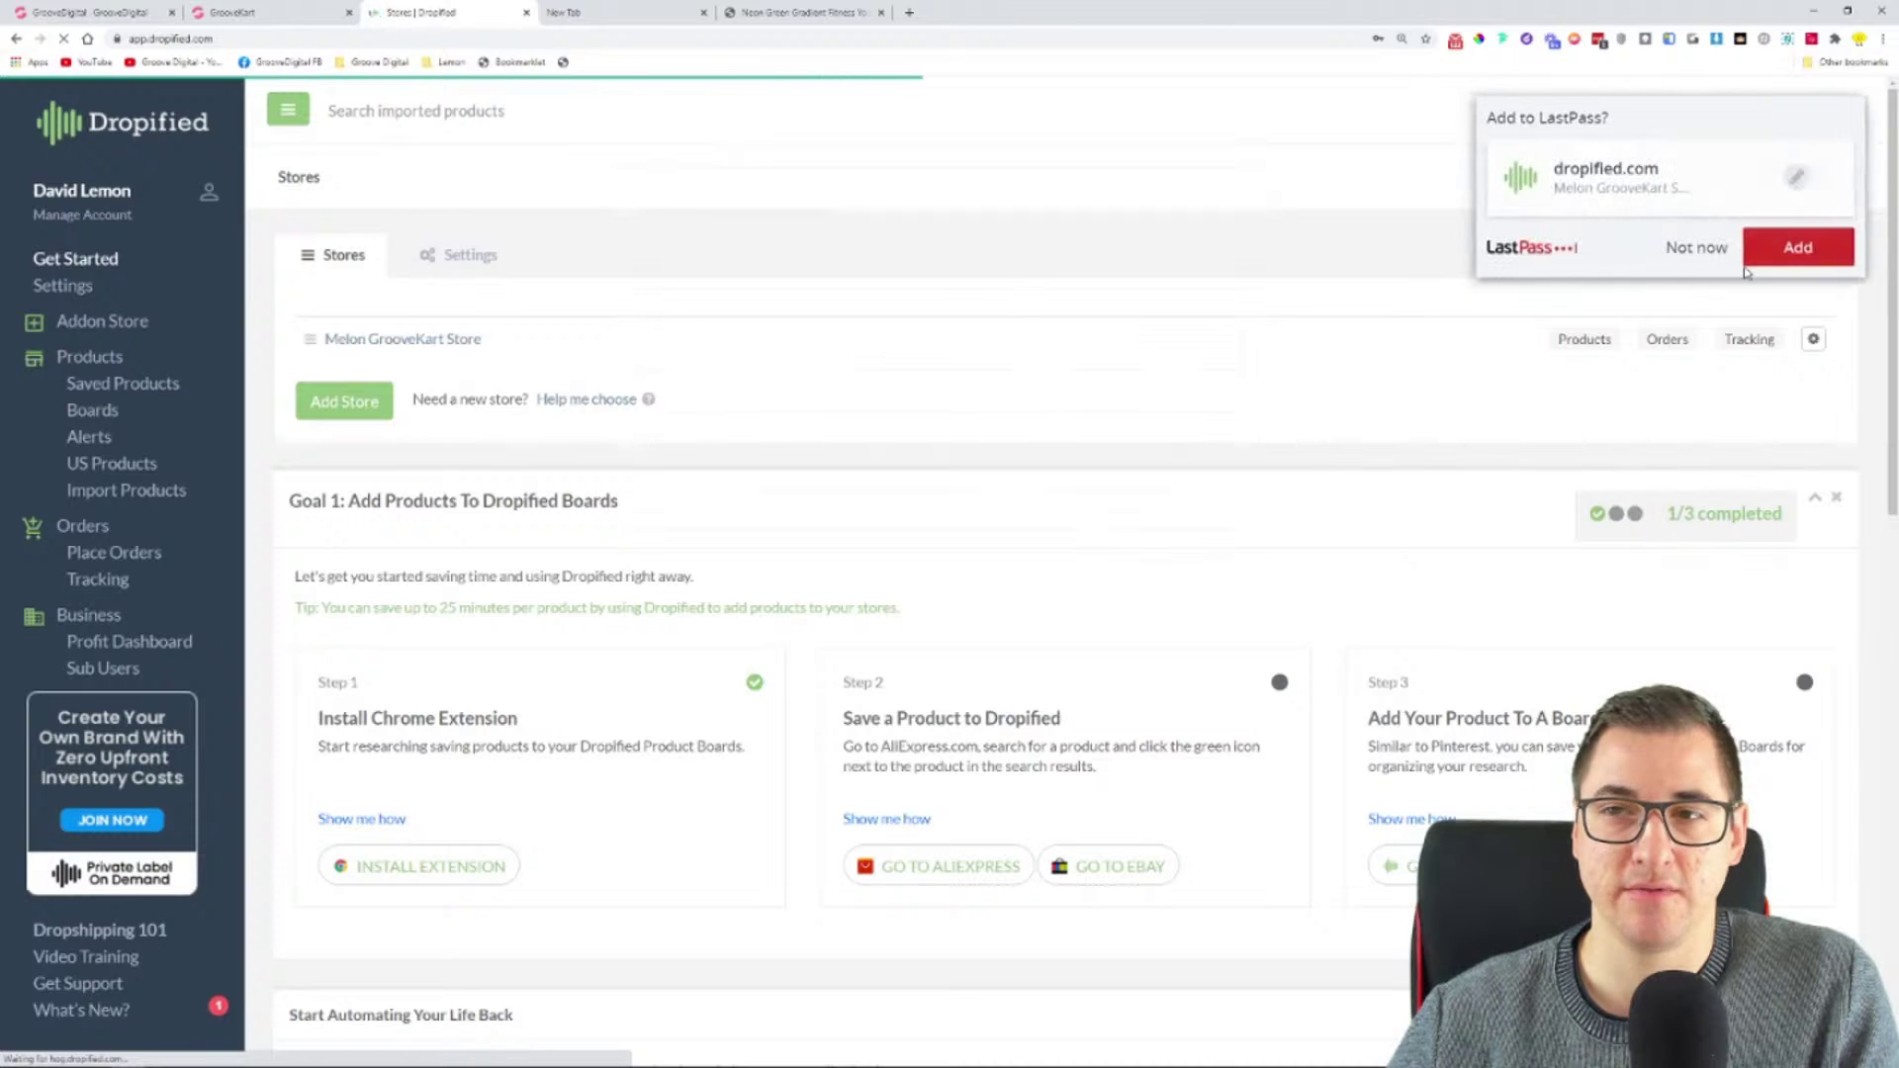
left_click(1700, 249)
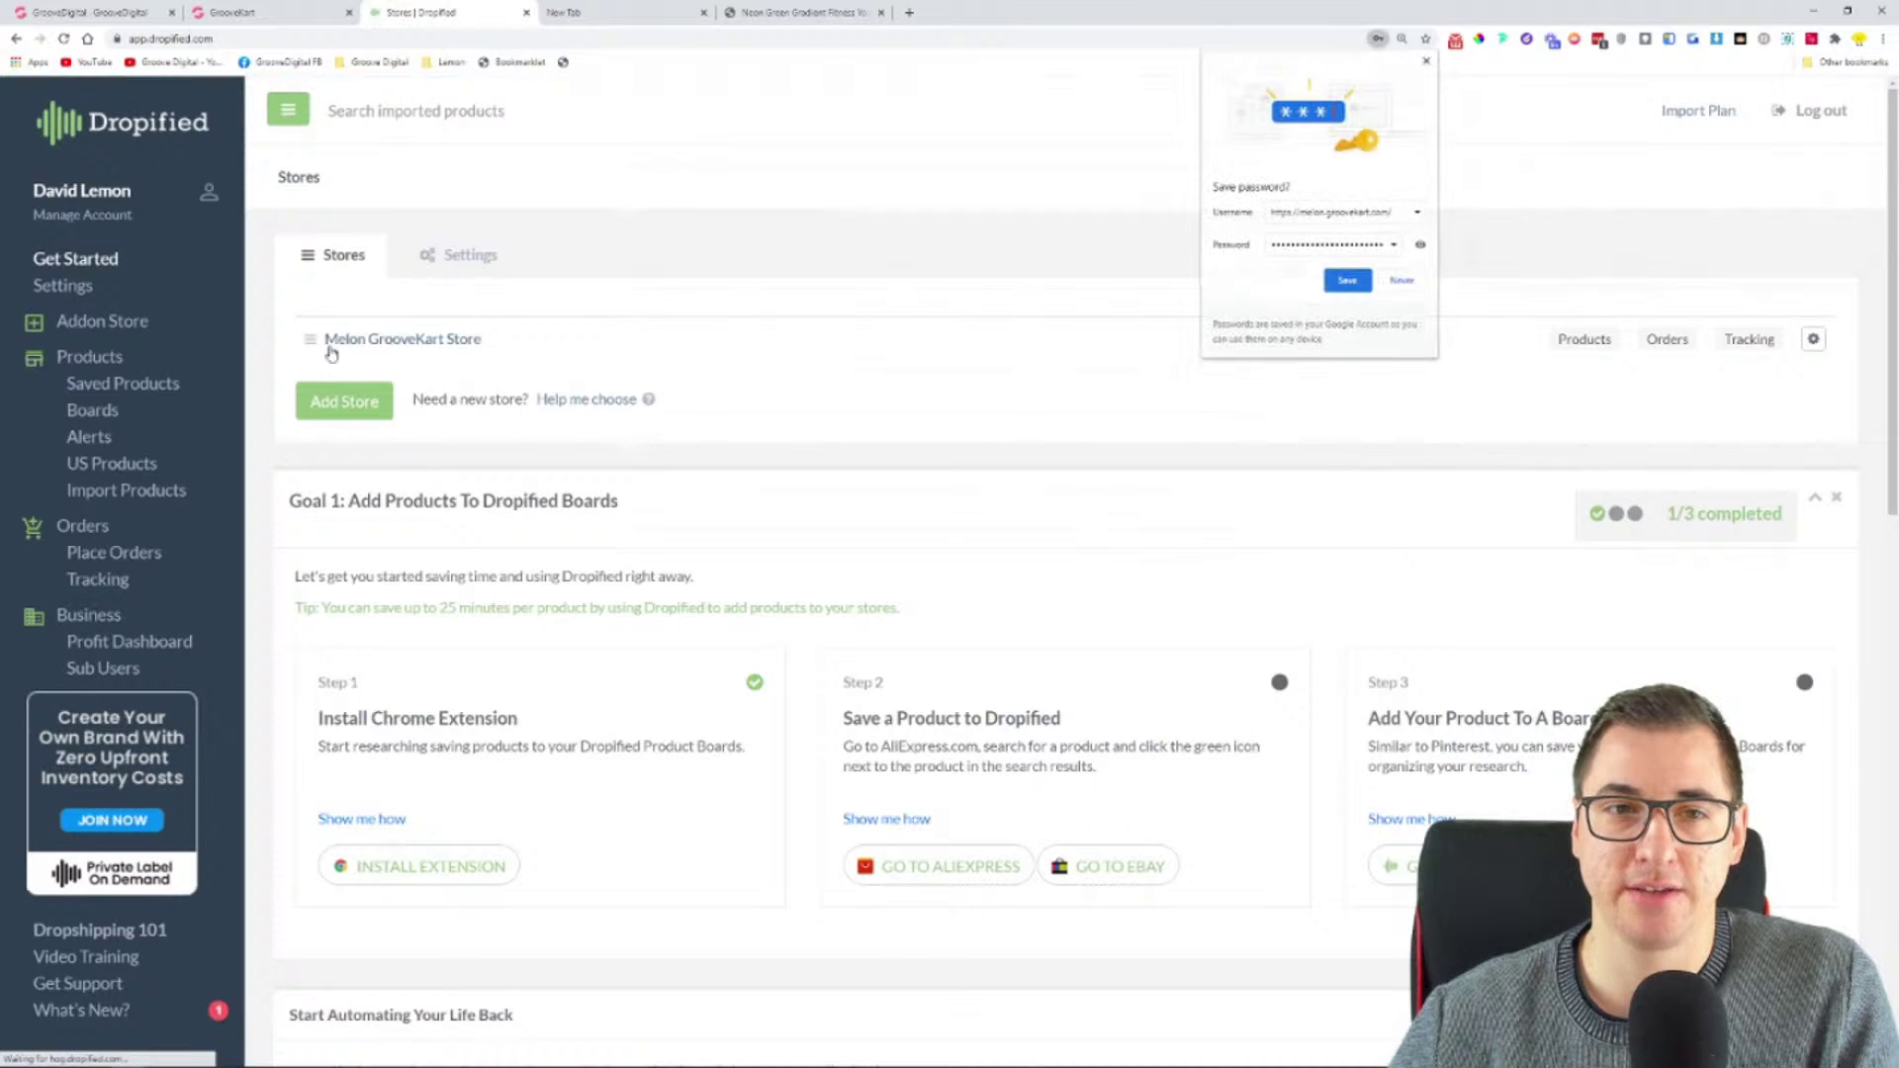
left_click(1348, 280)
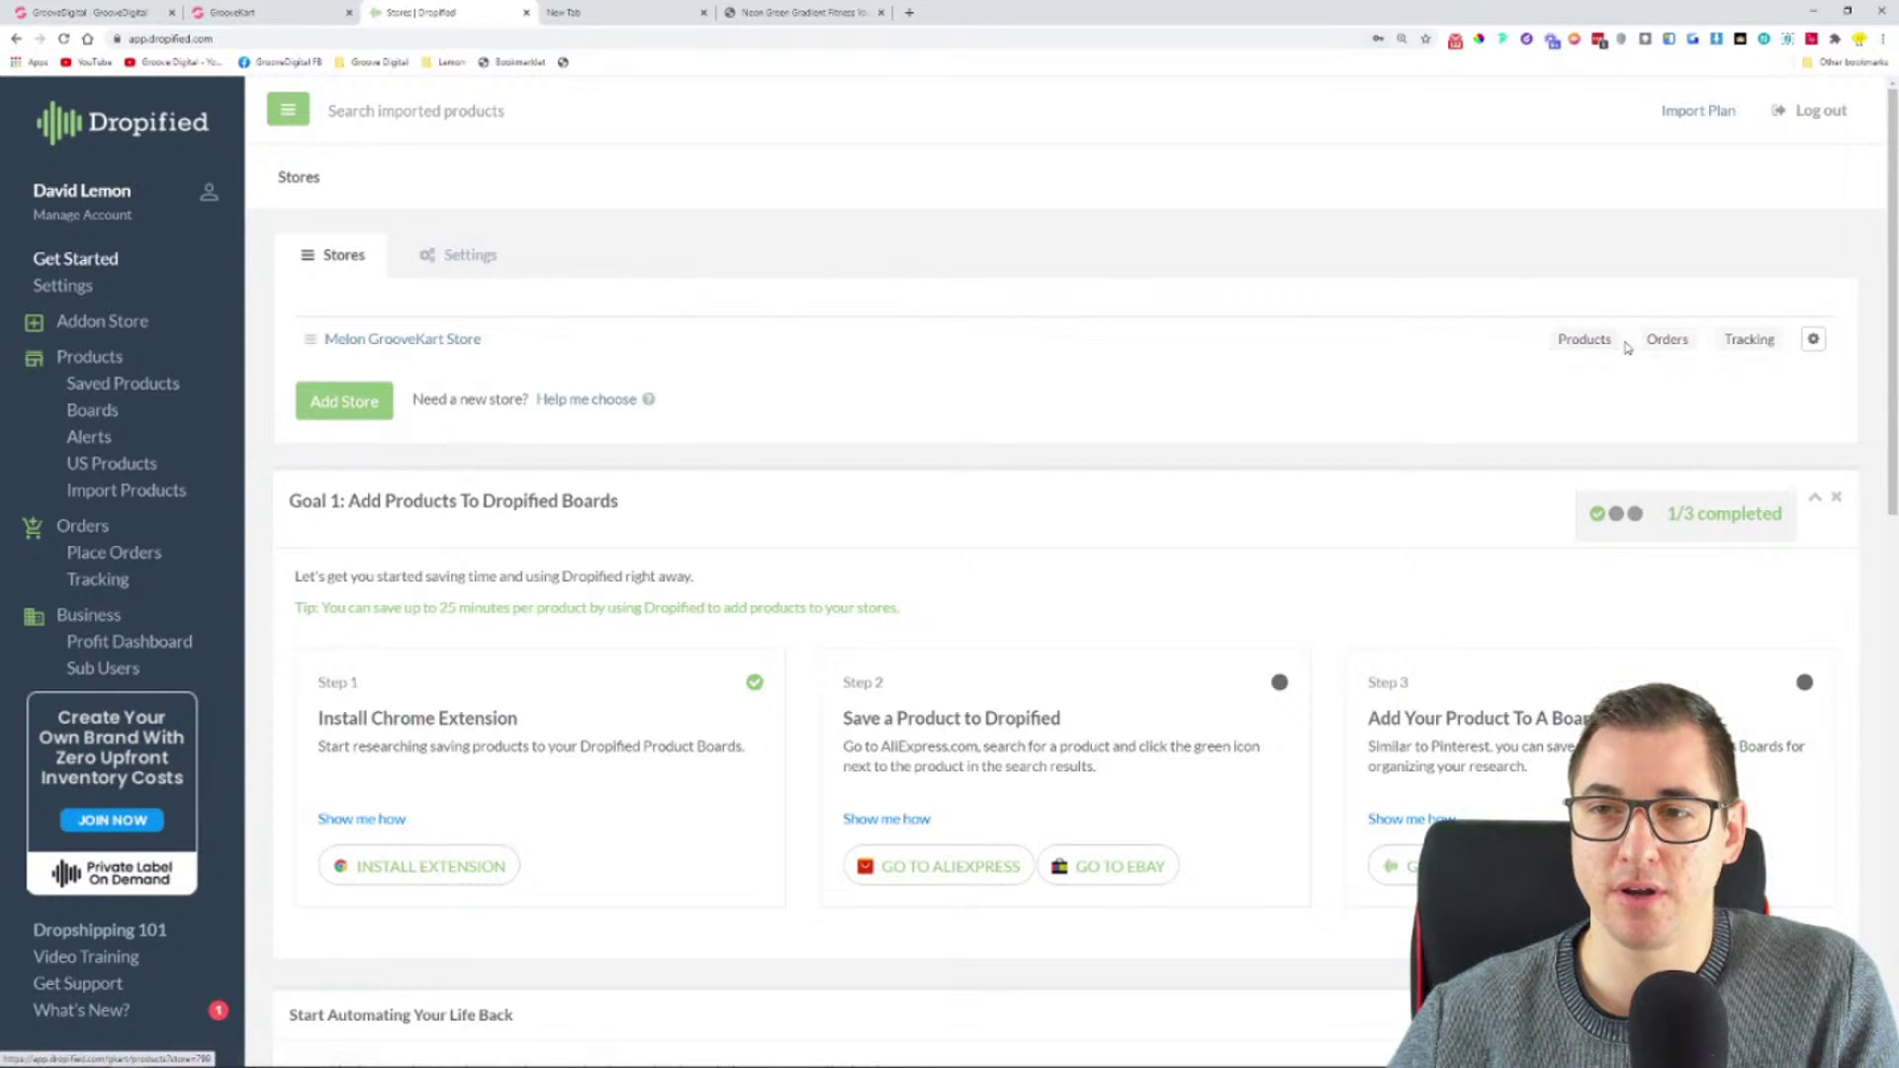
- Open the products of the Melon GrooveKart Store
left_click(1584, 339)
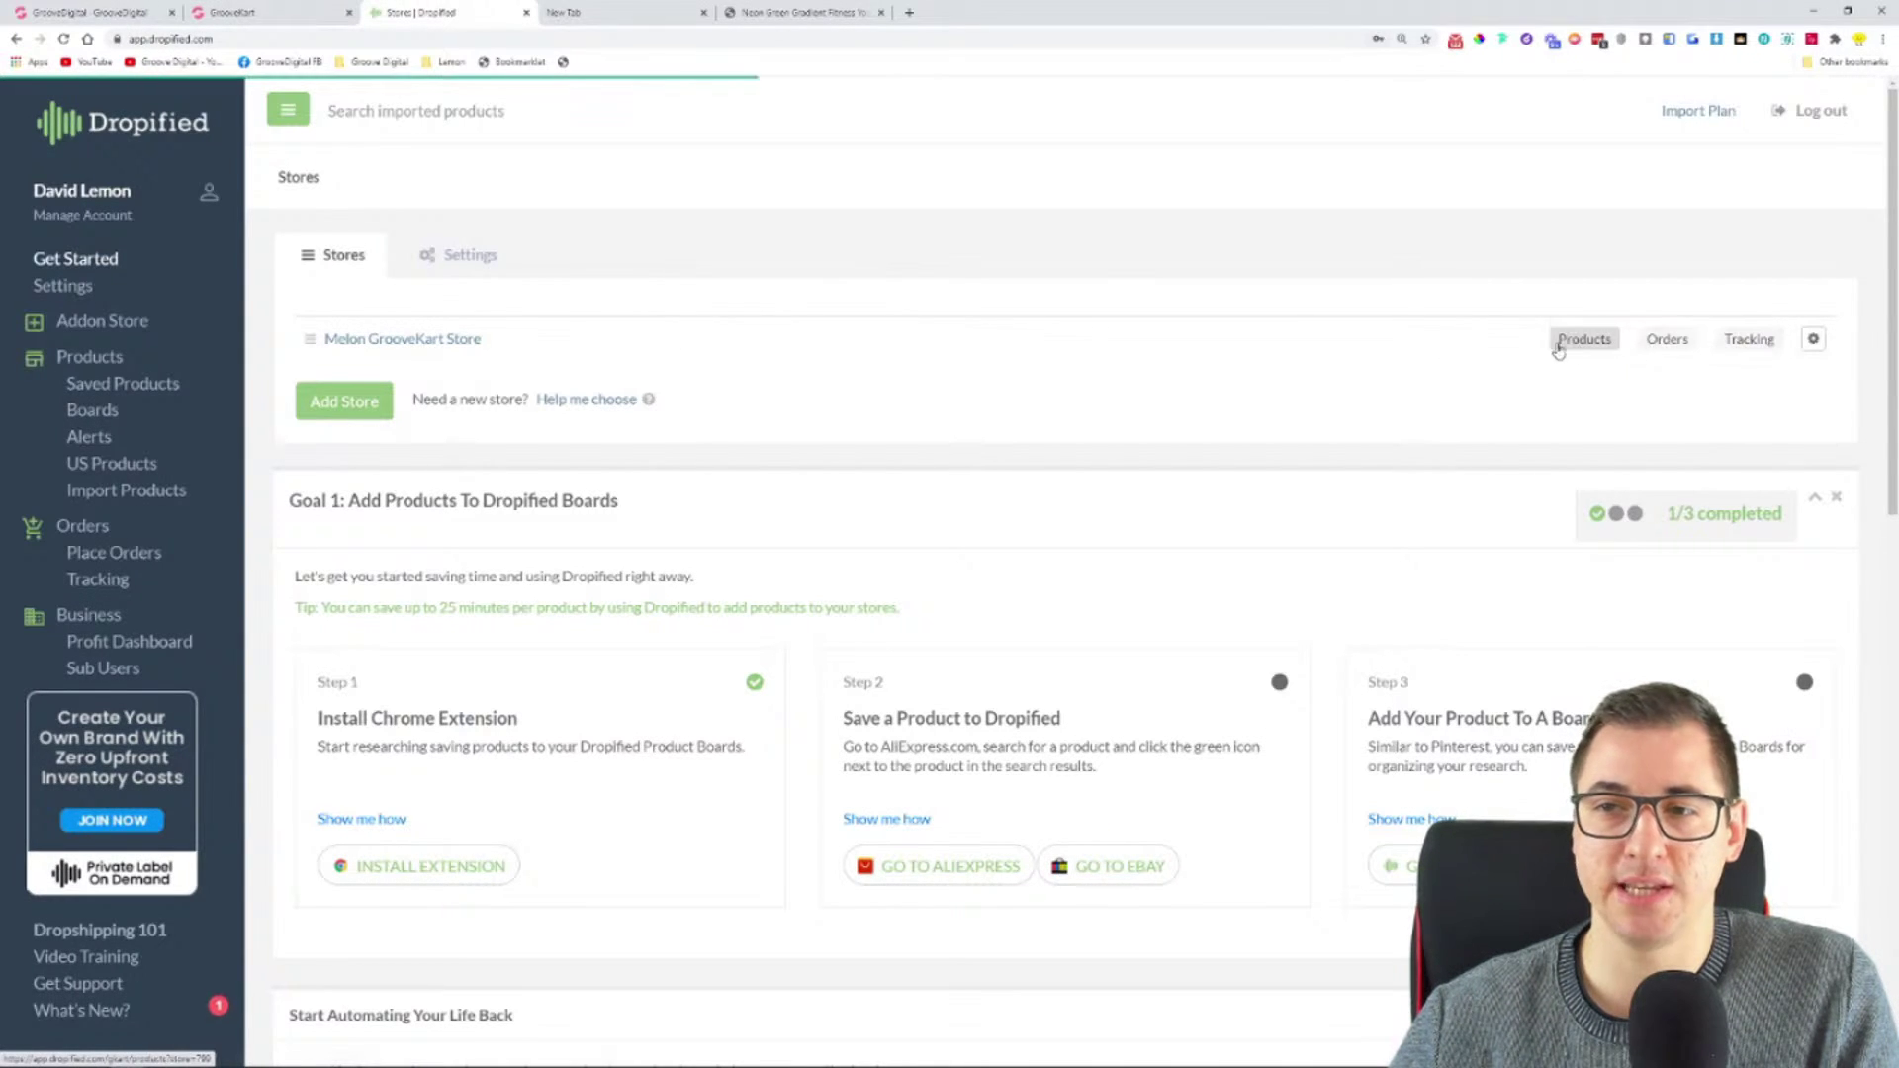
- Examine the Melon GrooveKart Store's options and review the onboarding goals and training videos on the Dropified Stores page
left_click(1811, 342)
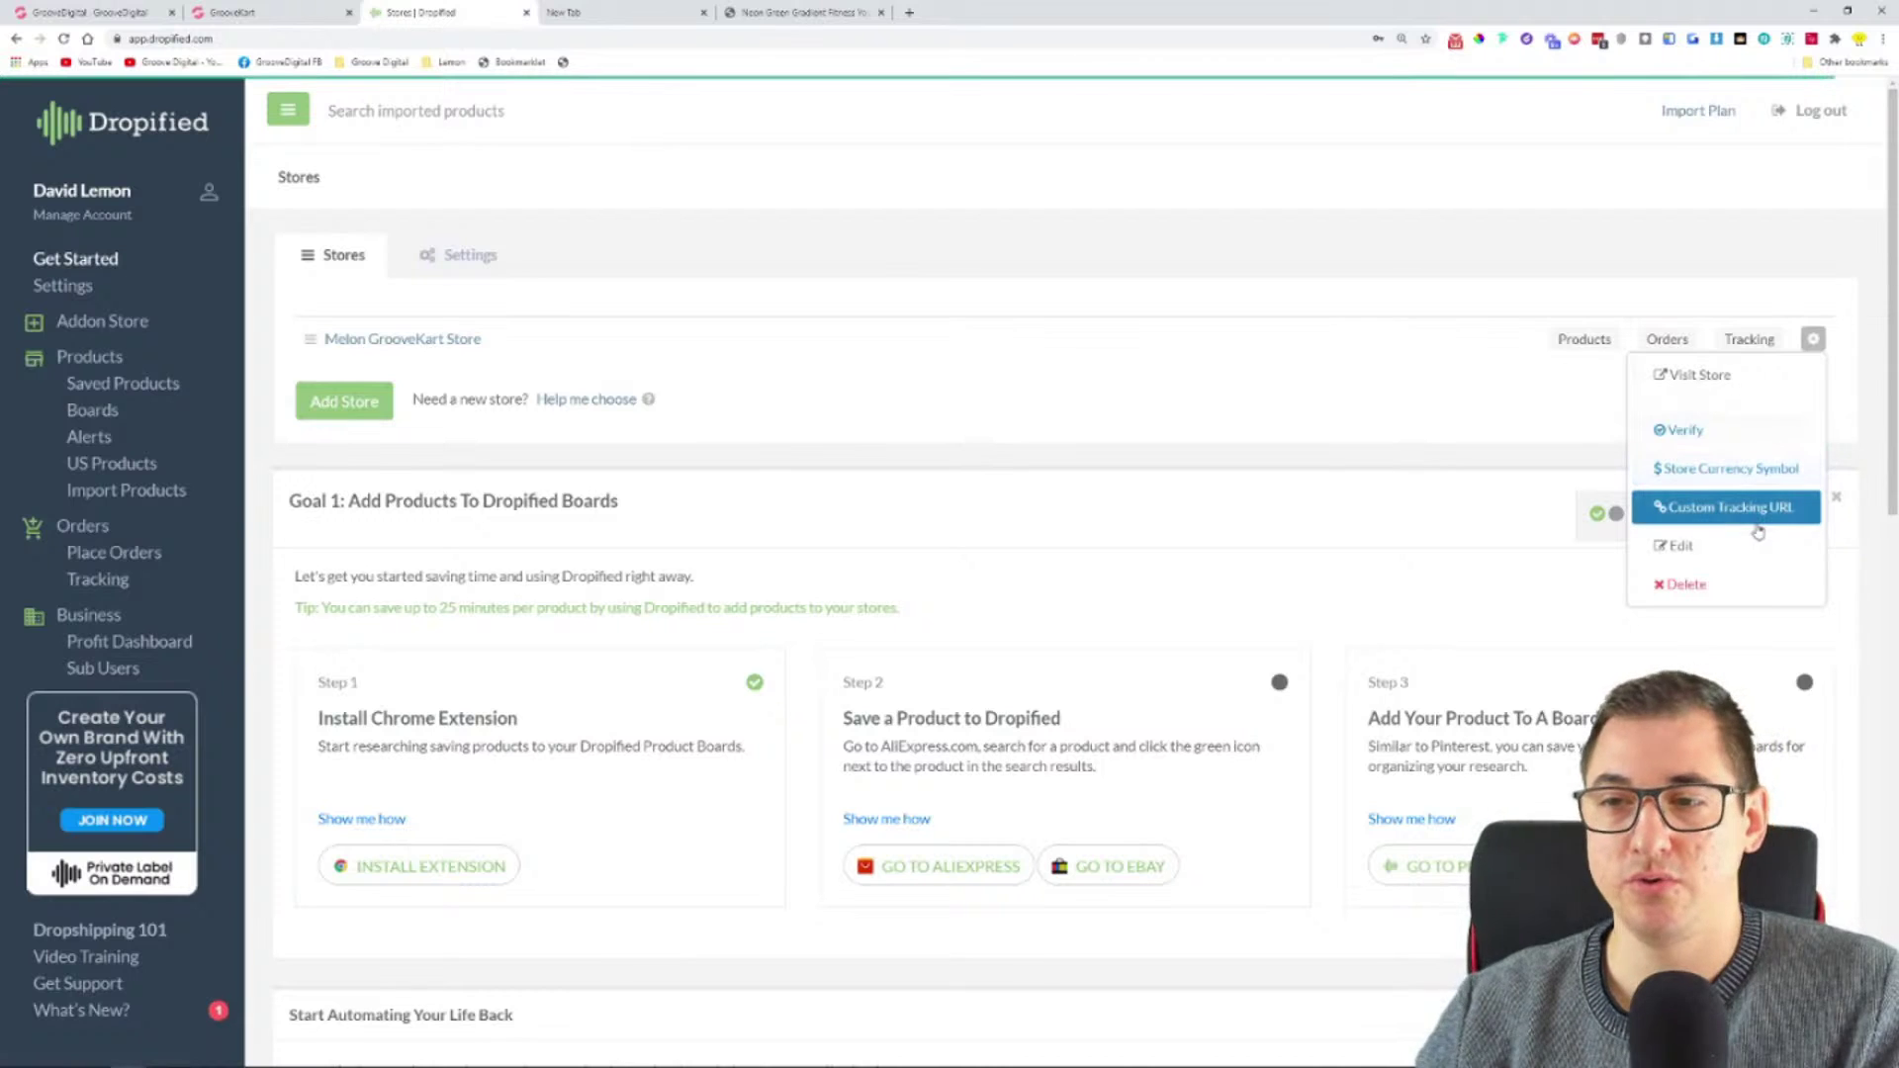
left_click(1188, 309)
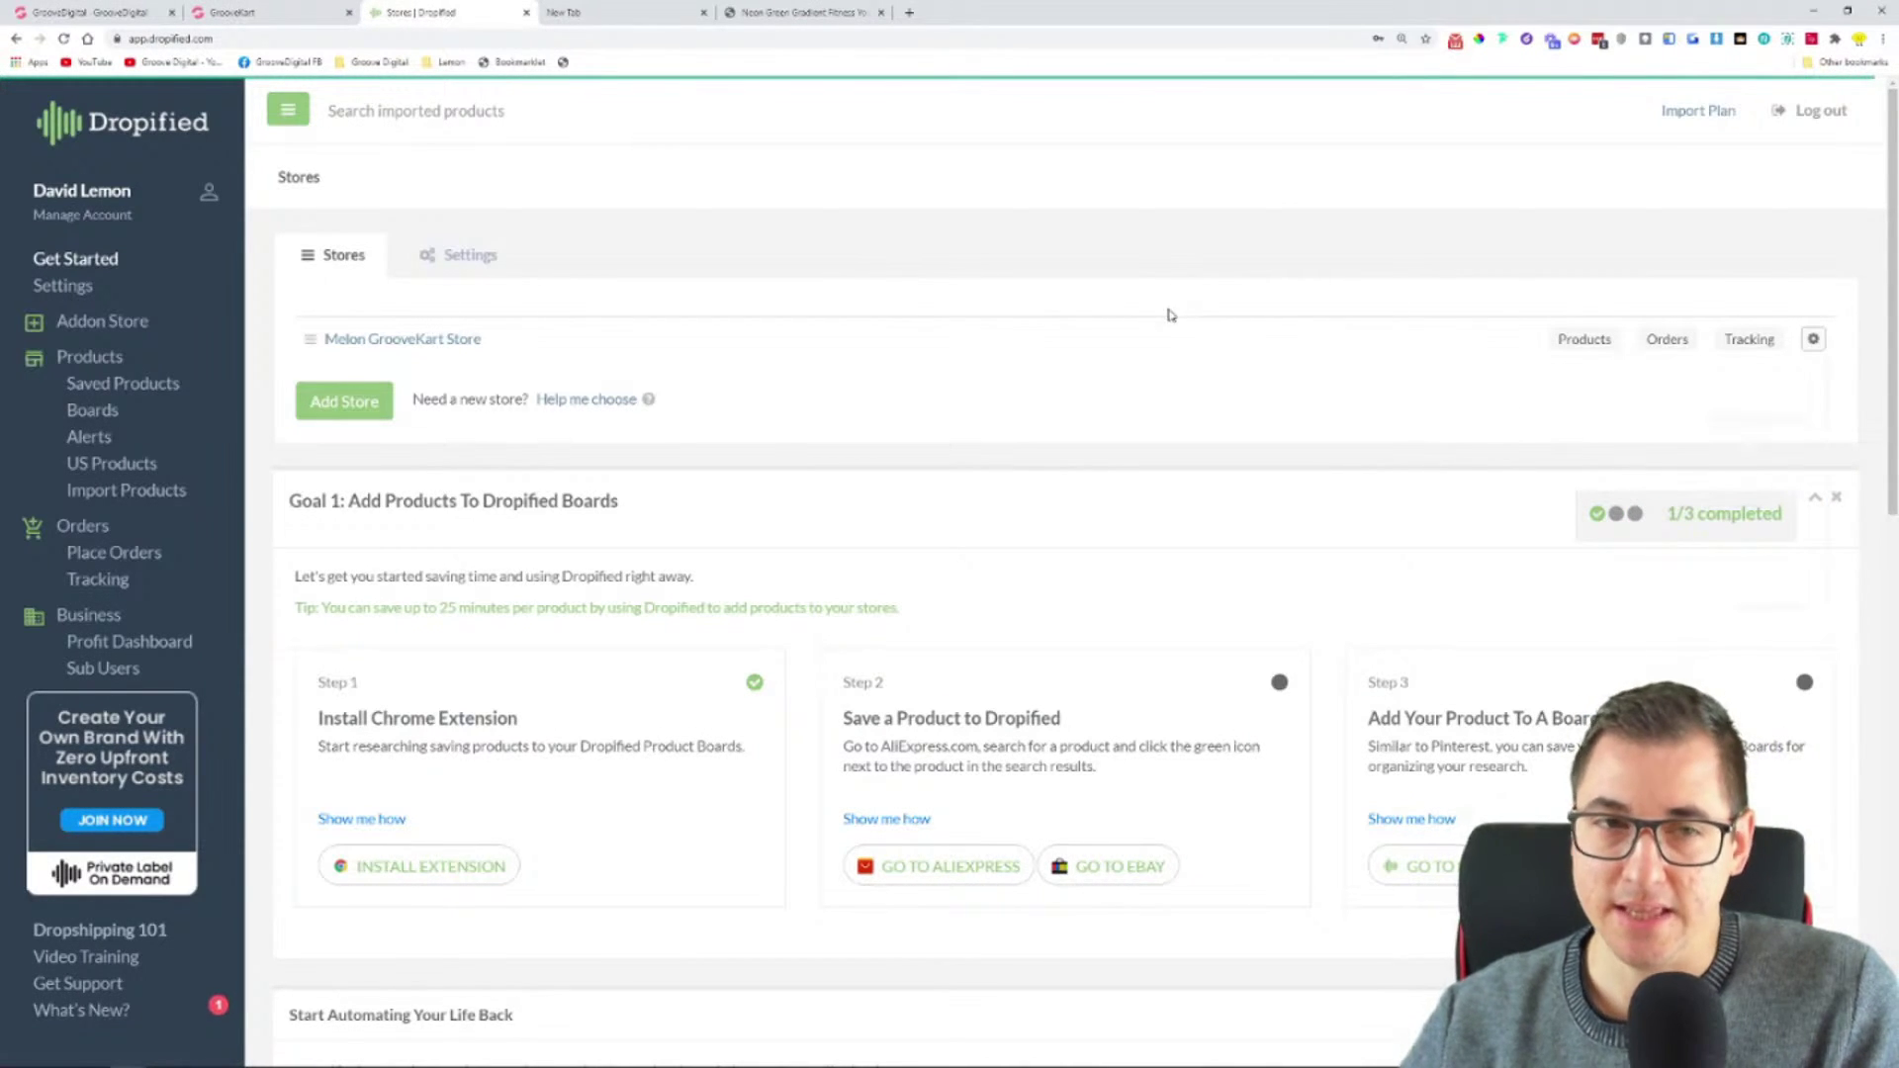
scroll(1128, 271, "down", 5)
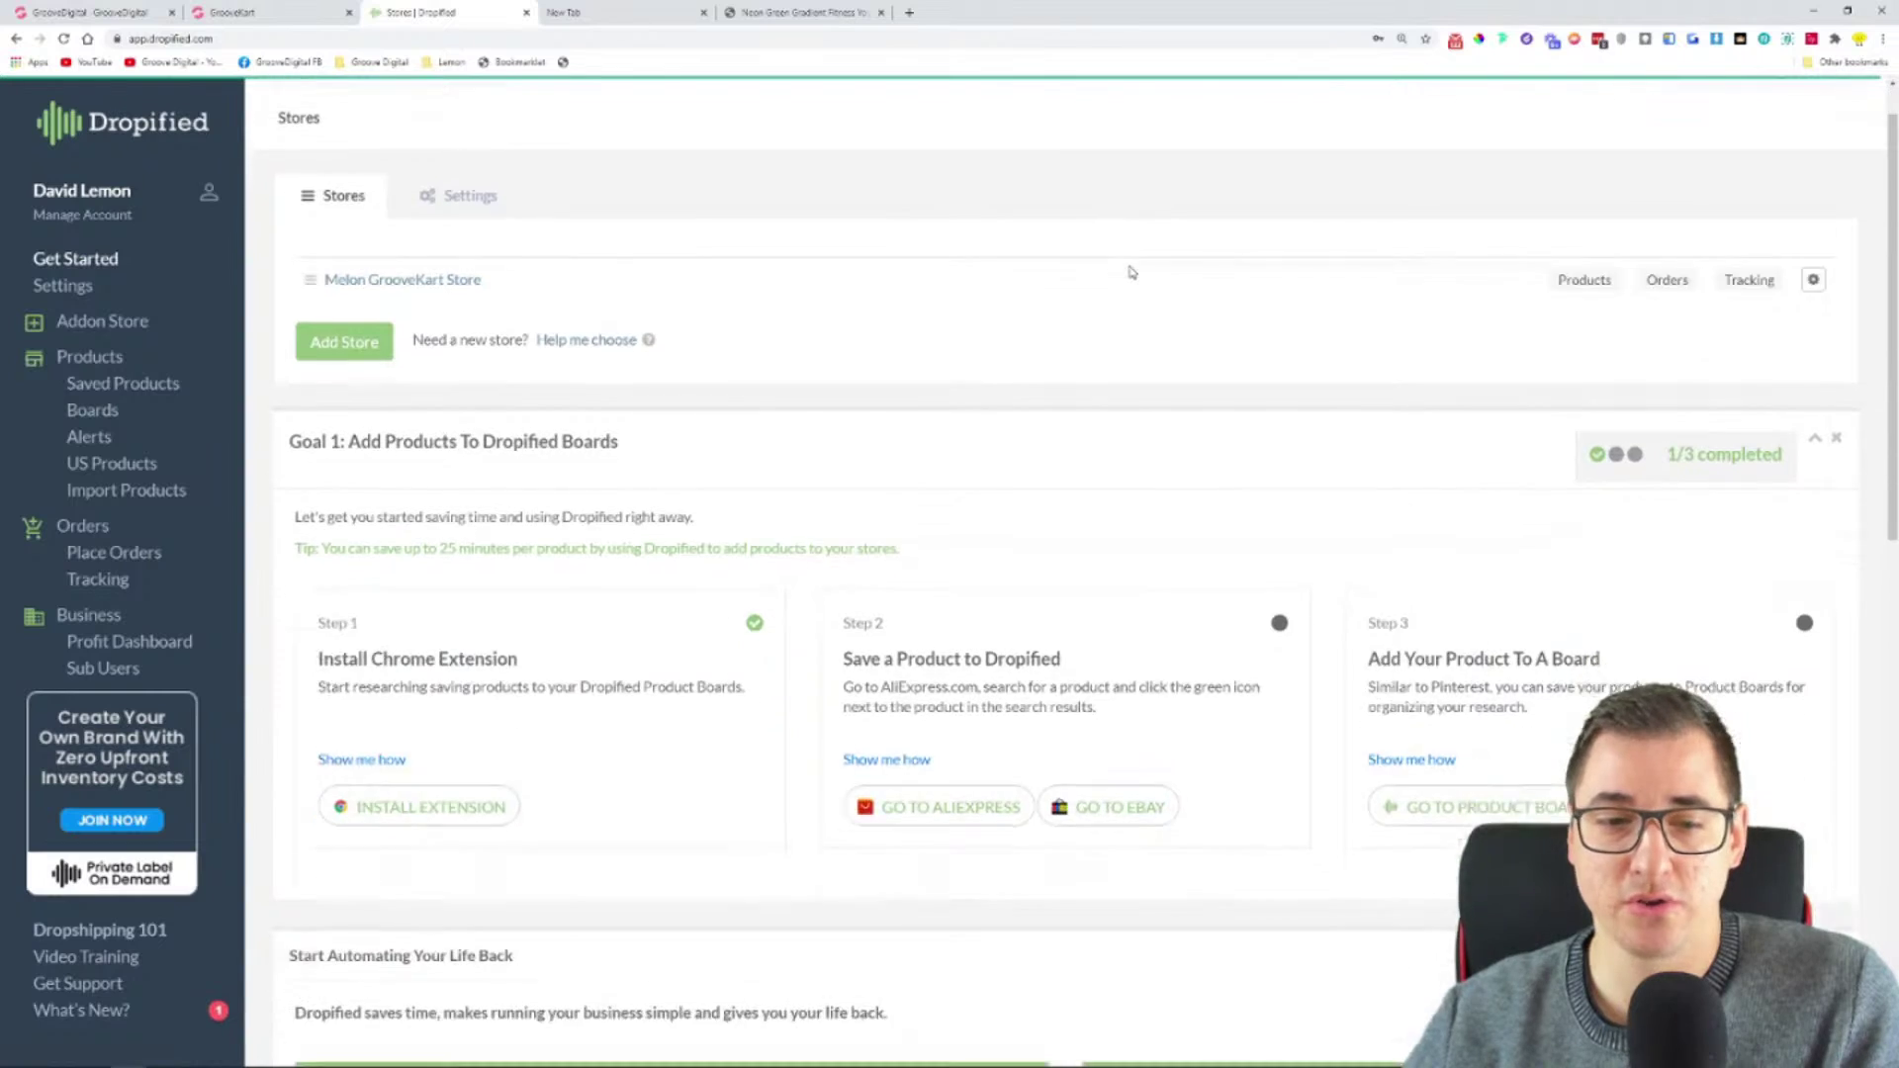
scroll(1046, 223, "down", 2)
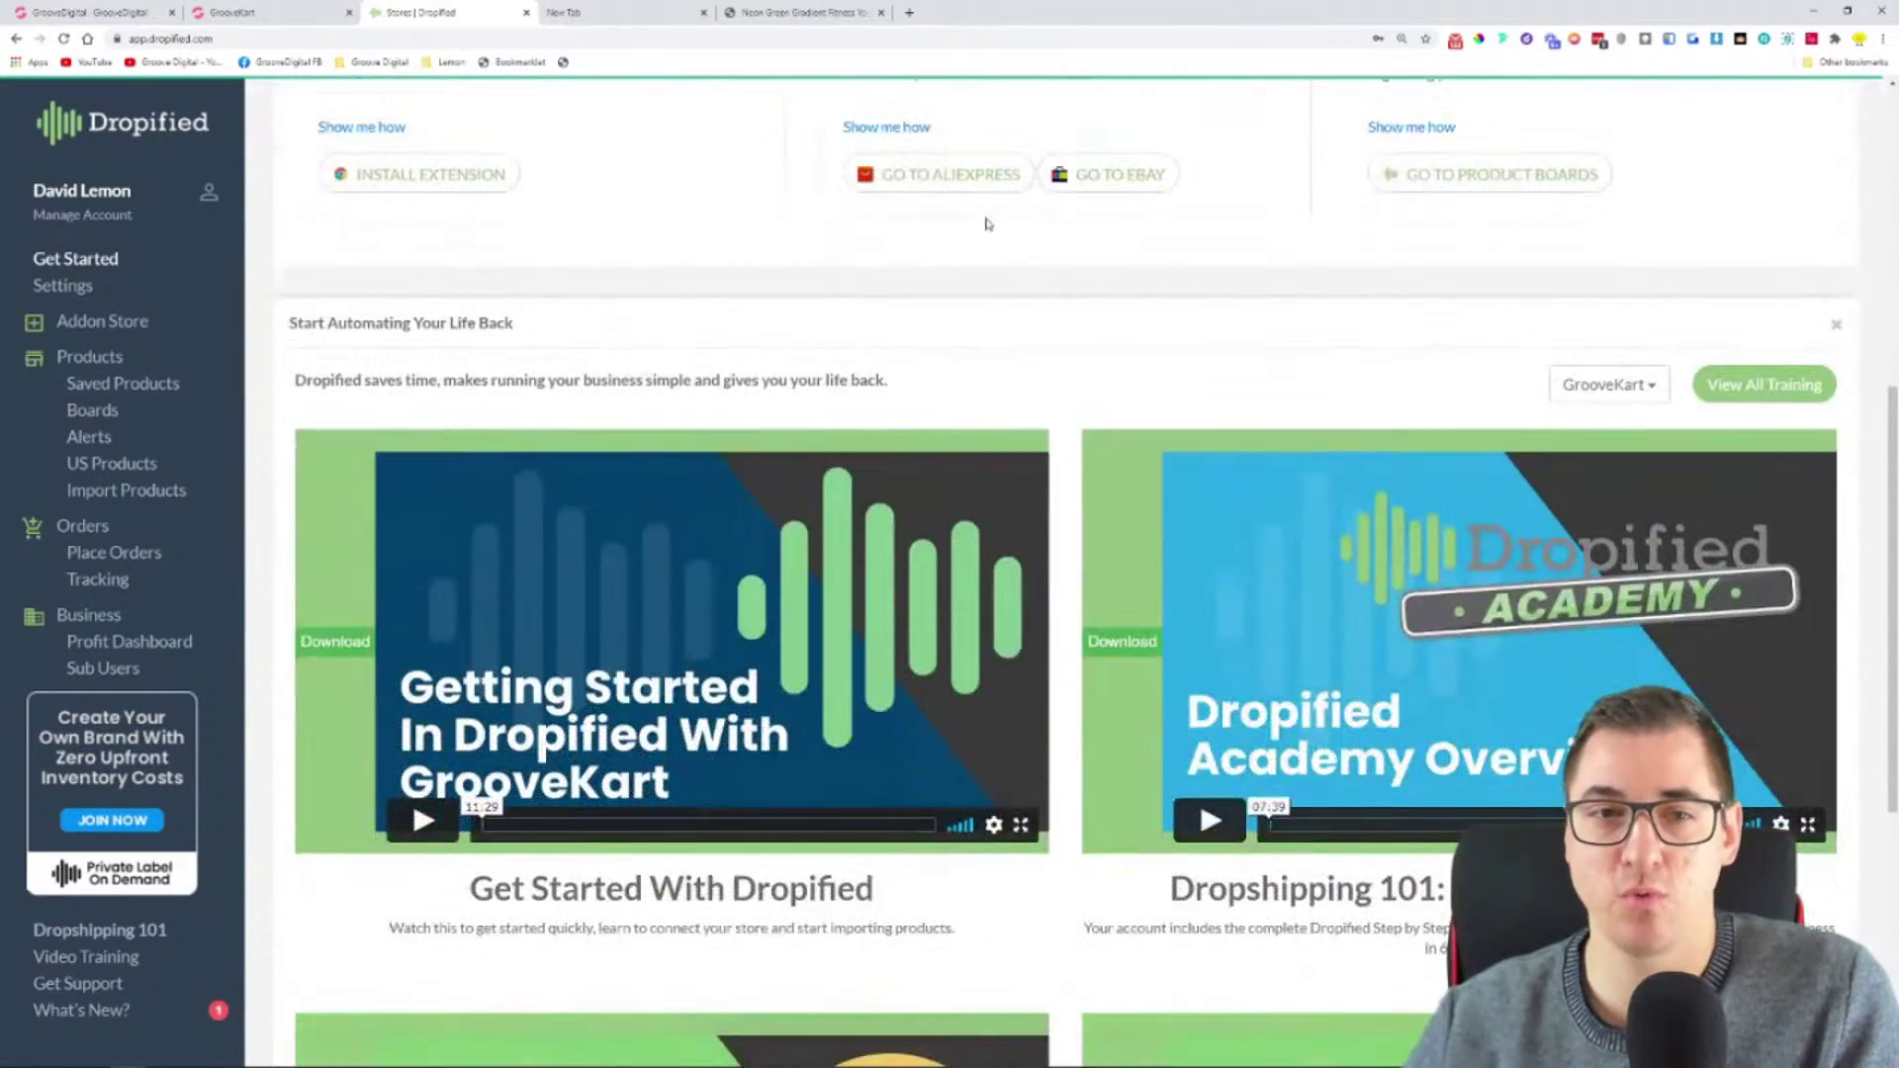
scroll(984, 222, "up", 7)
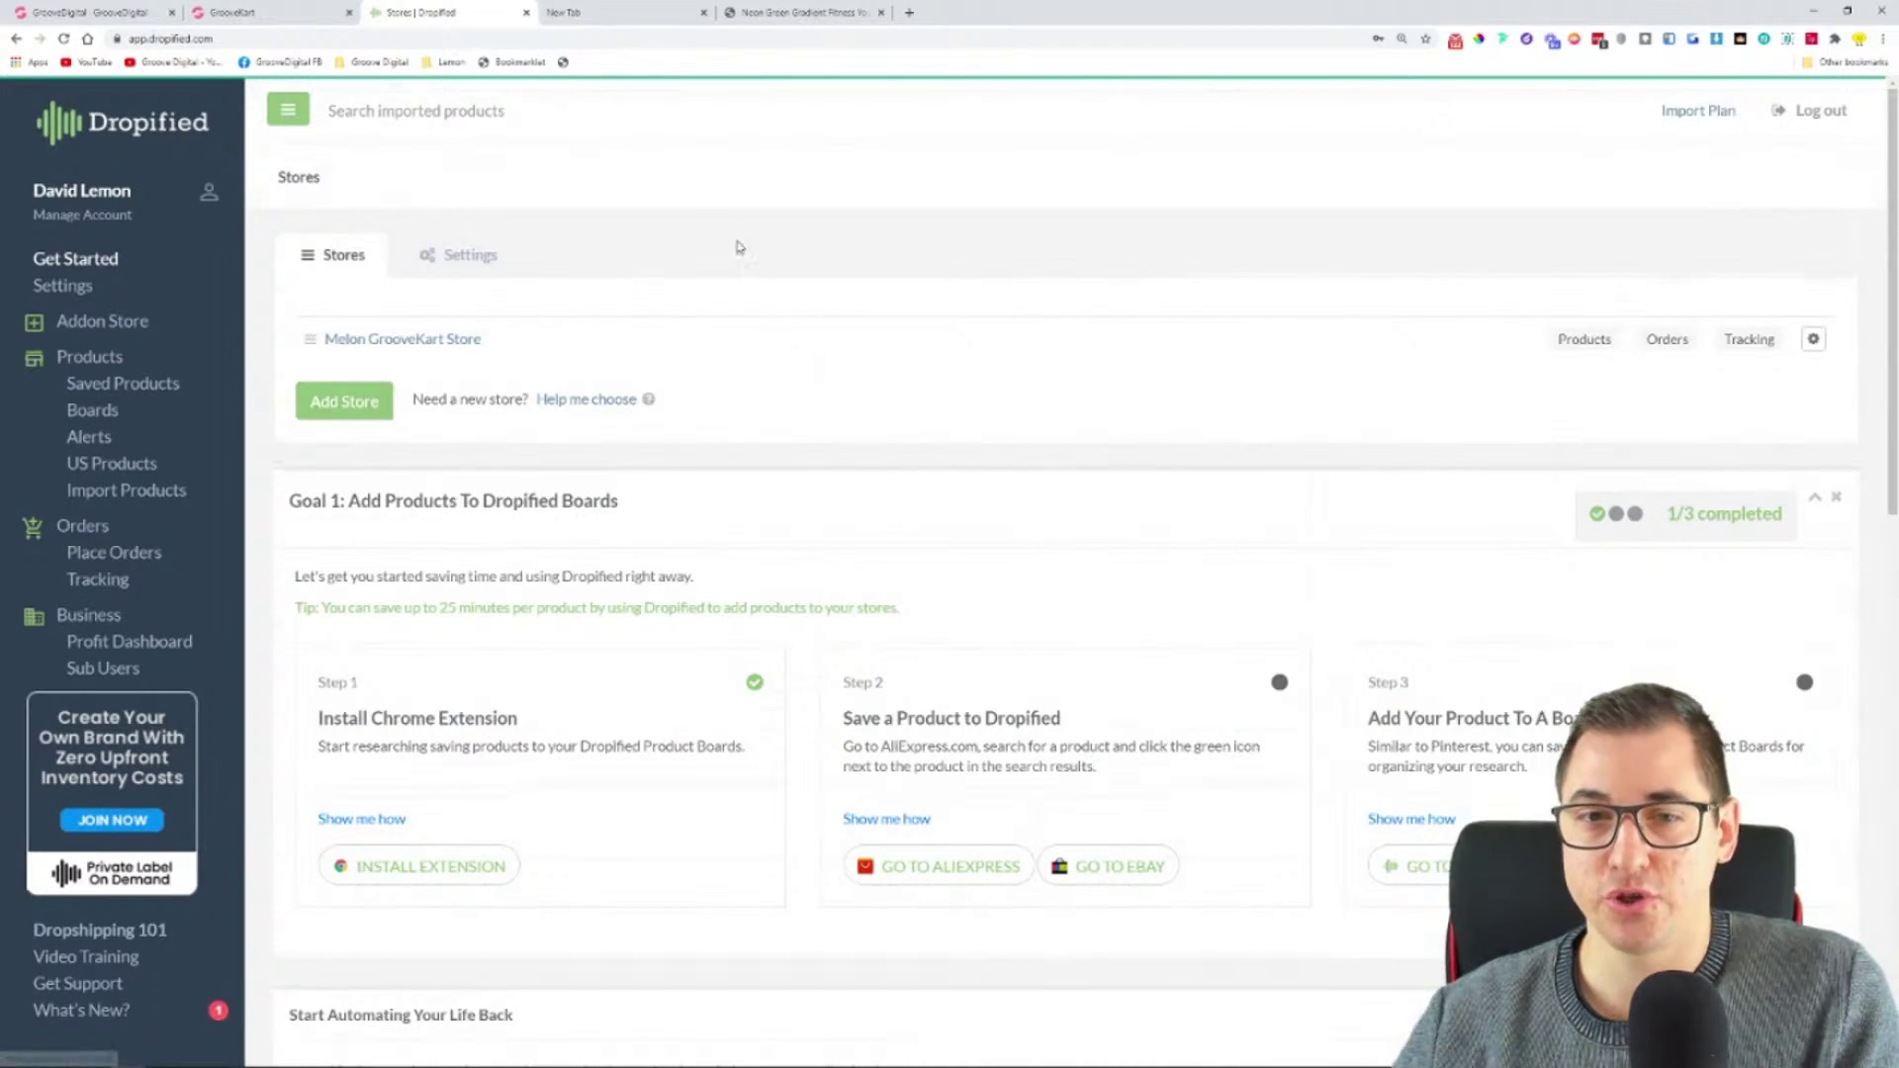
scroll(738, 246, "down", 8)
scroll(970, 268, "down", 4)
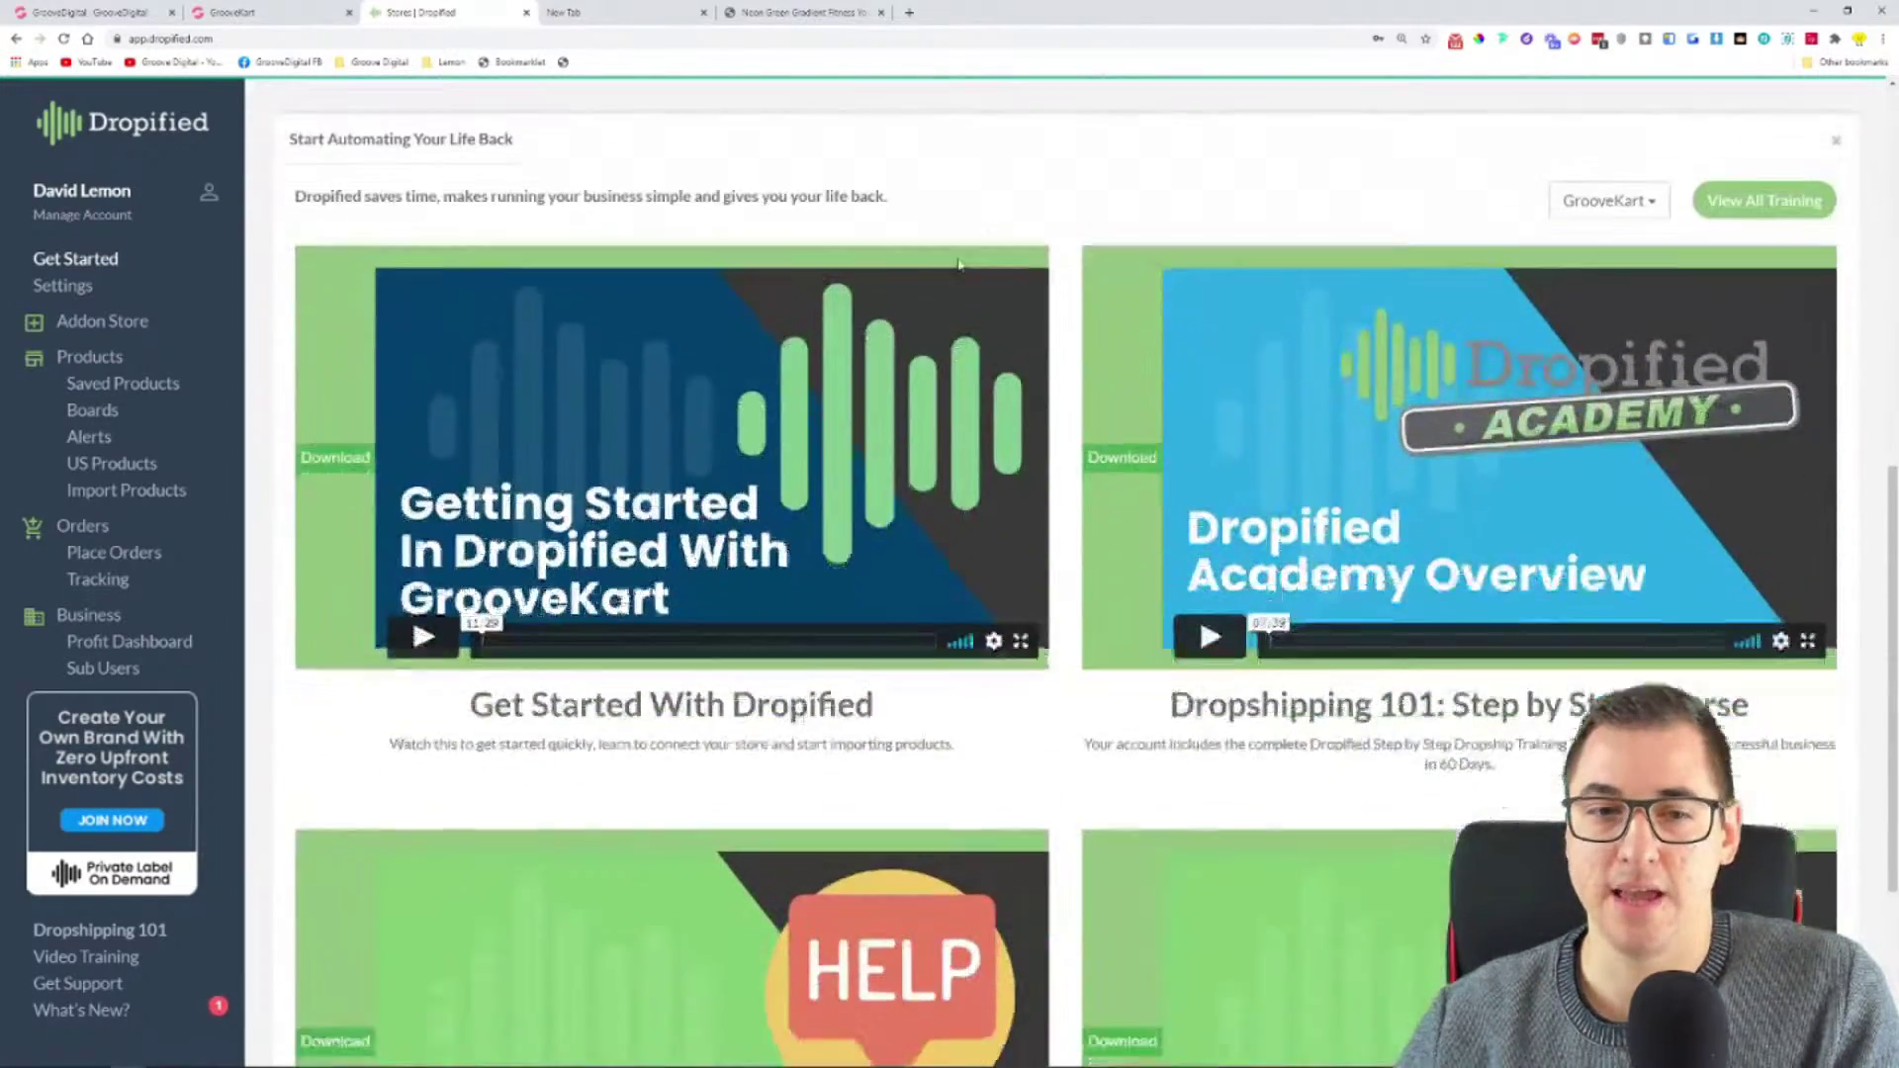
scroll(697, 499, "down", 1)
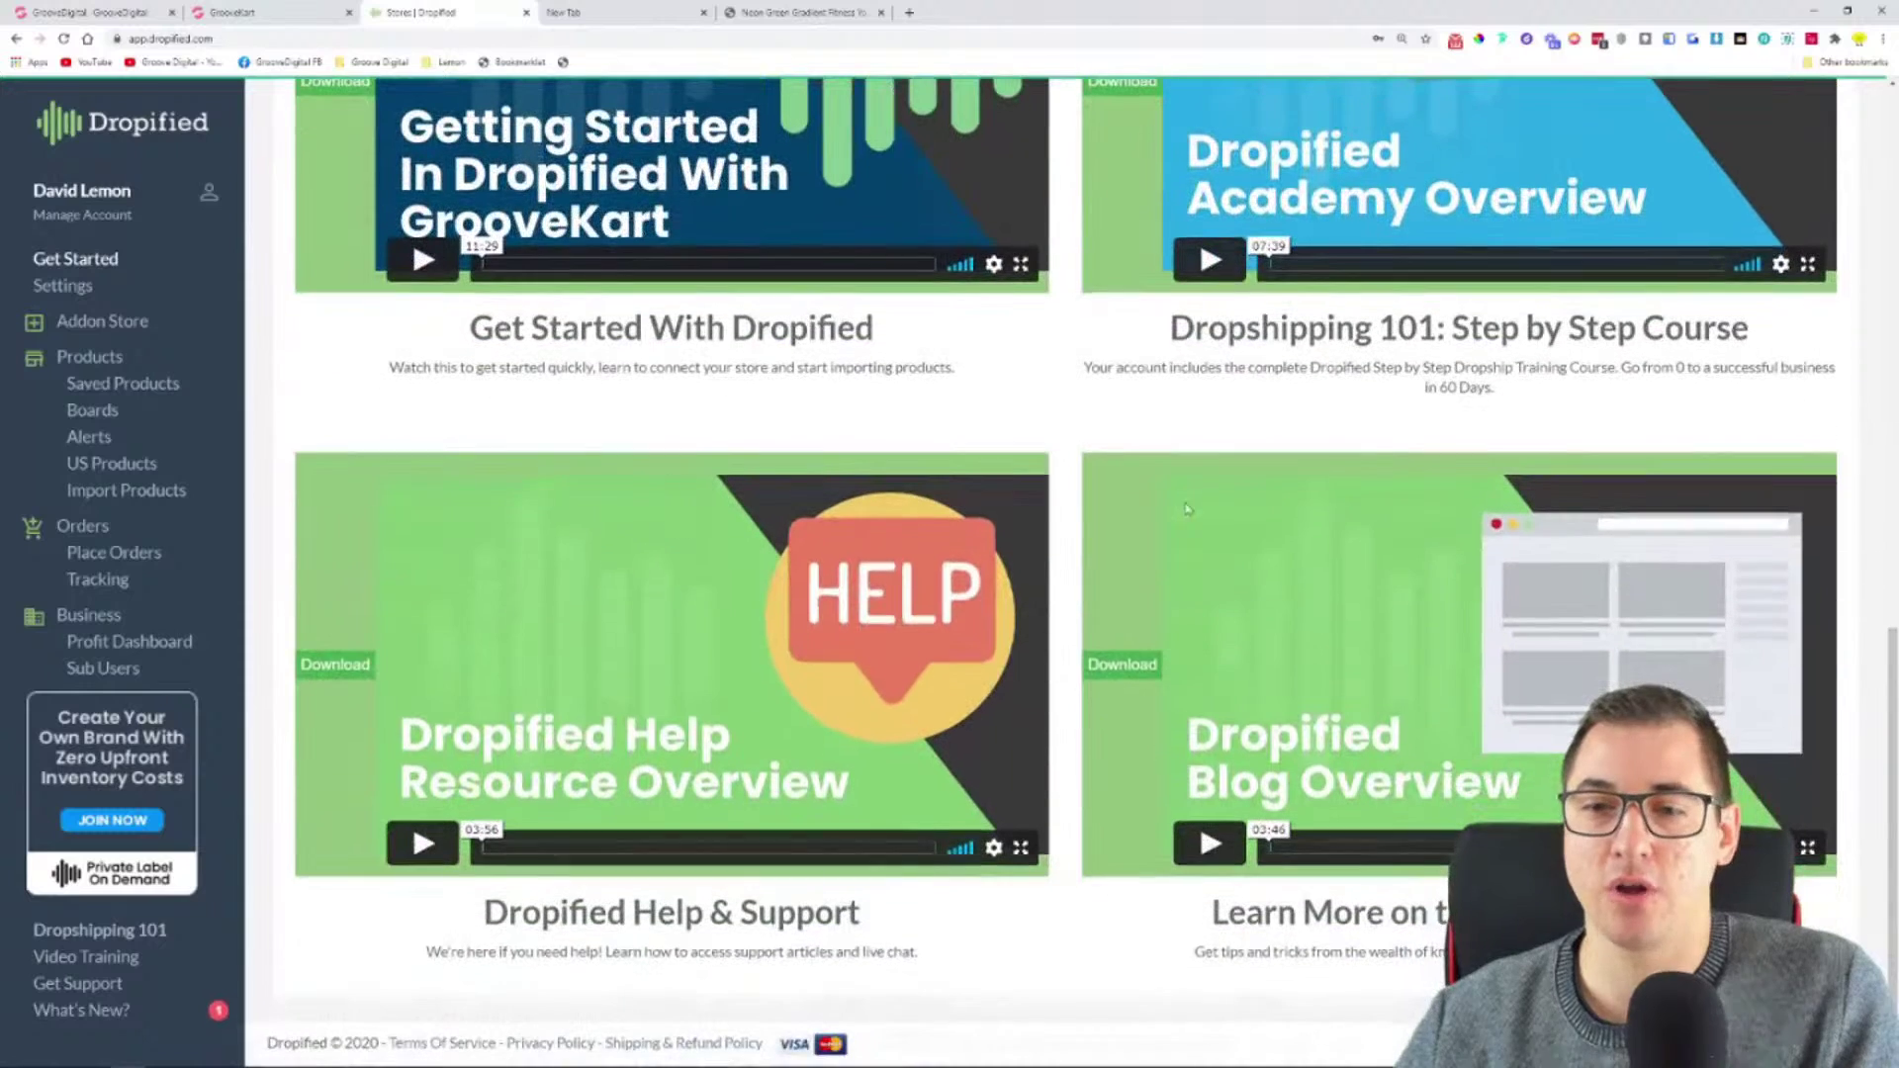
scroll(1059, 423, "up", 3)
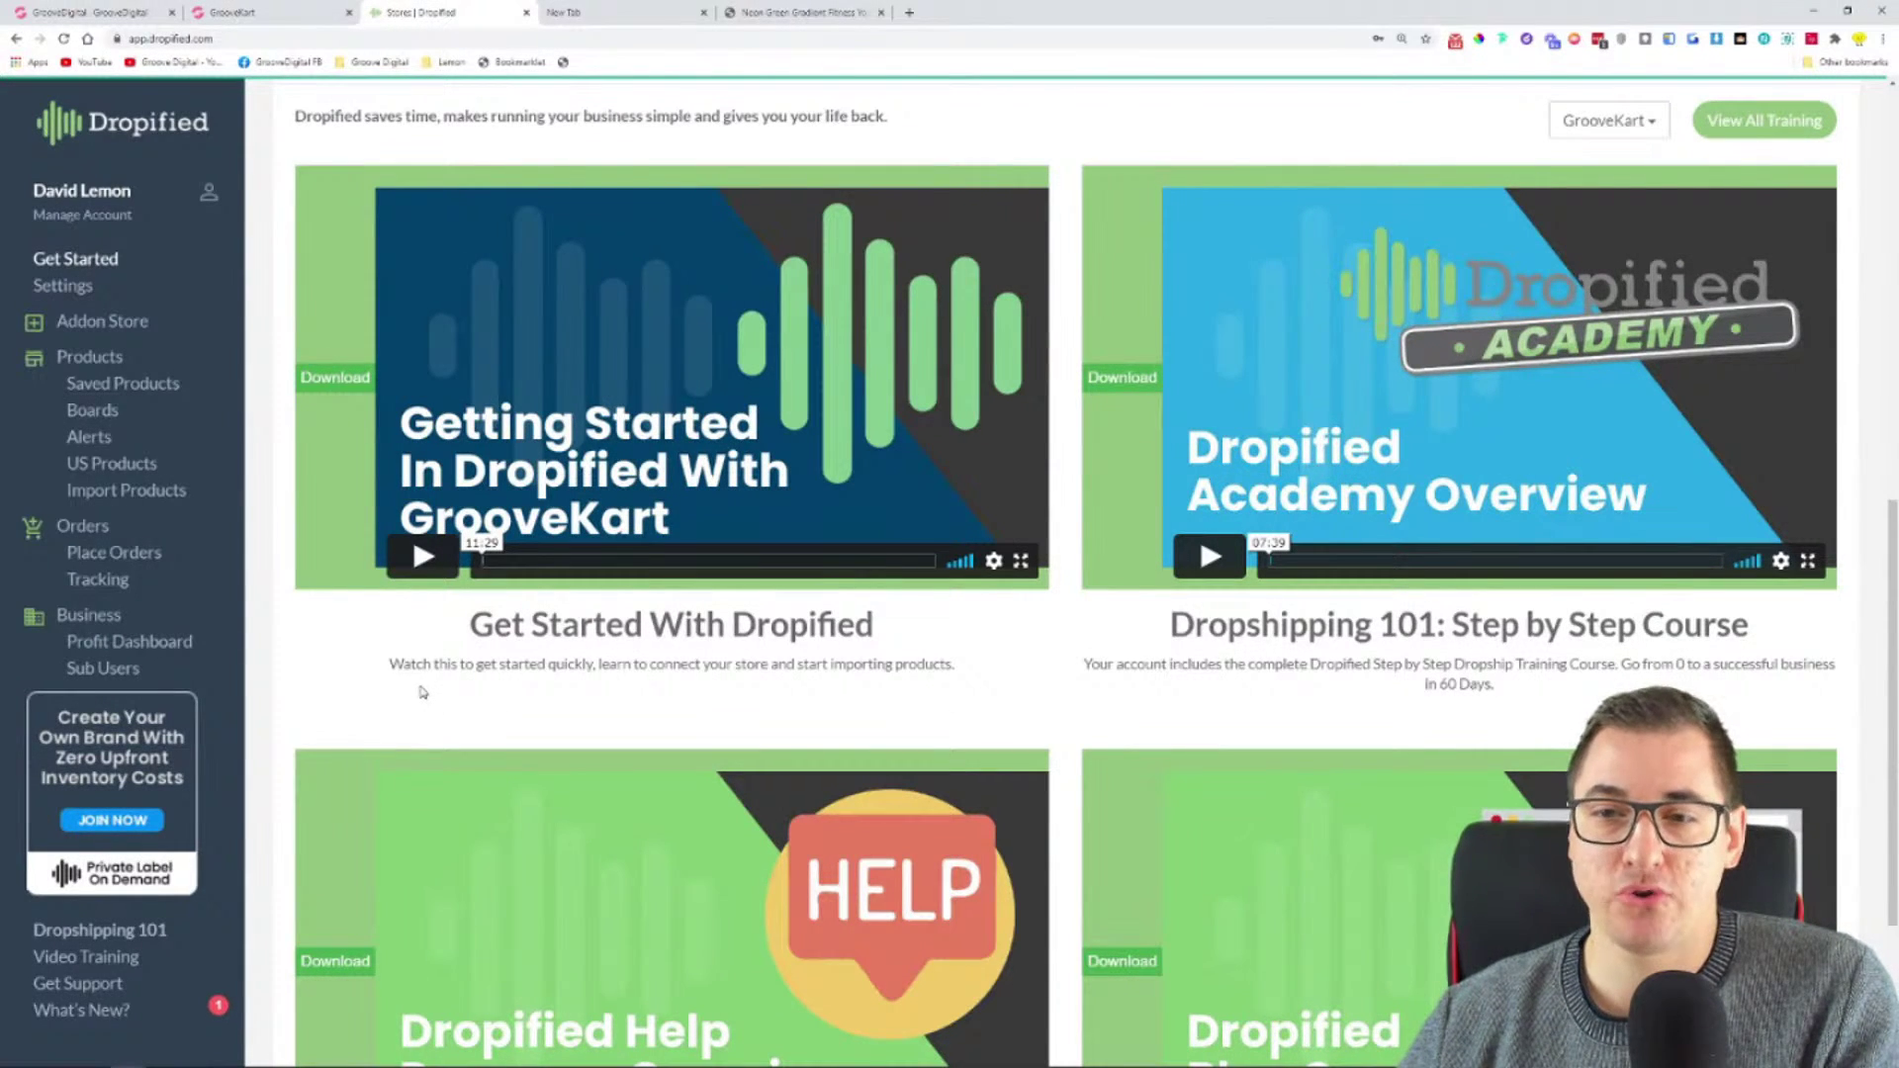
- Open the Dropshipping 101 training, log in to Dropified Academy with the Dropified account and open the academy's courses
left_click(83, 935)
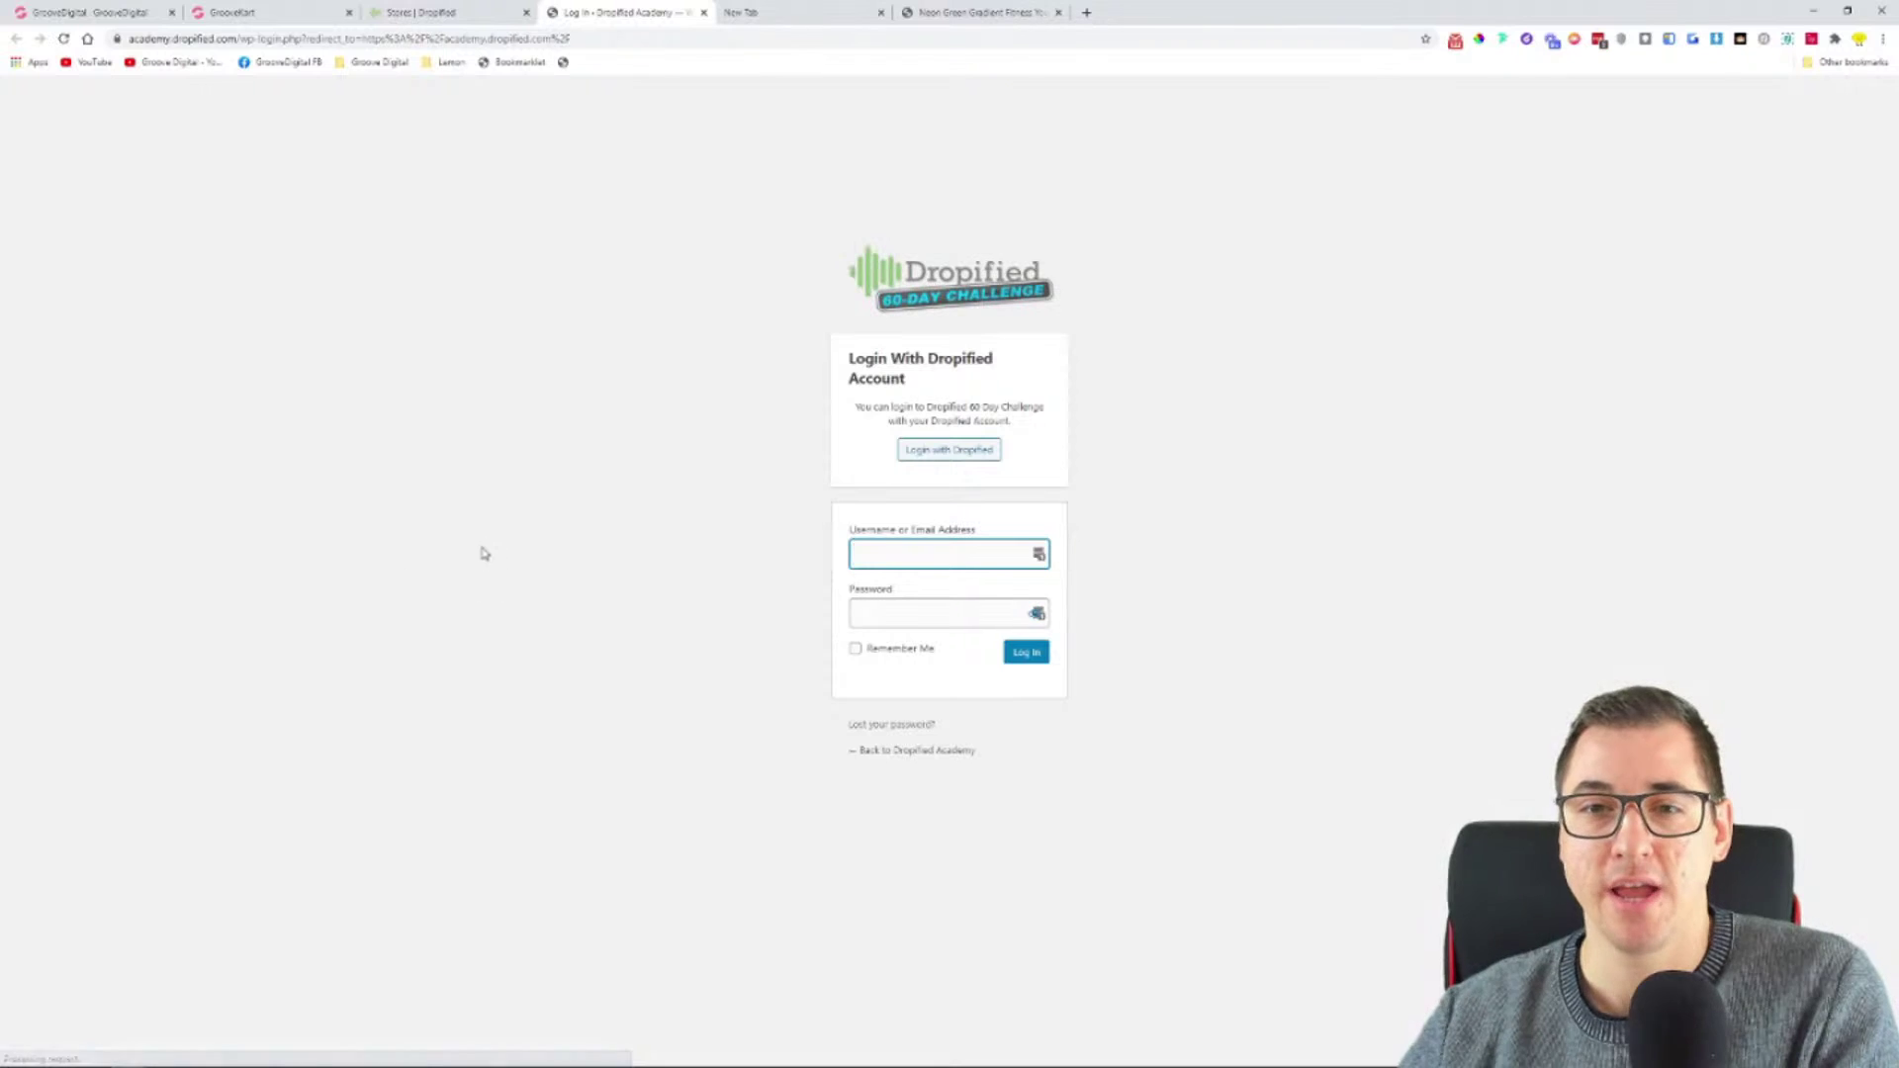
left_click(923, 448)
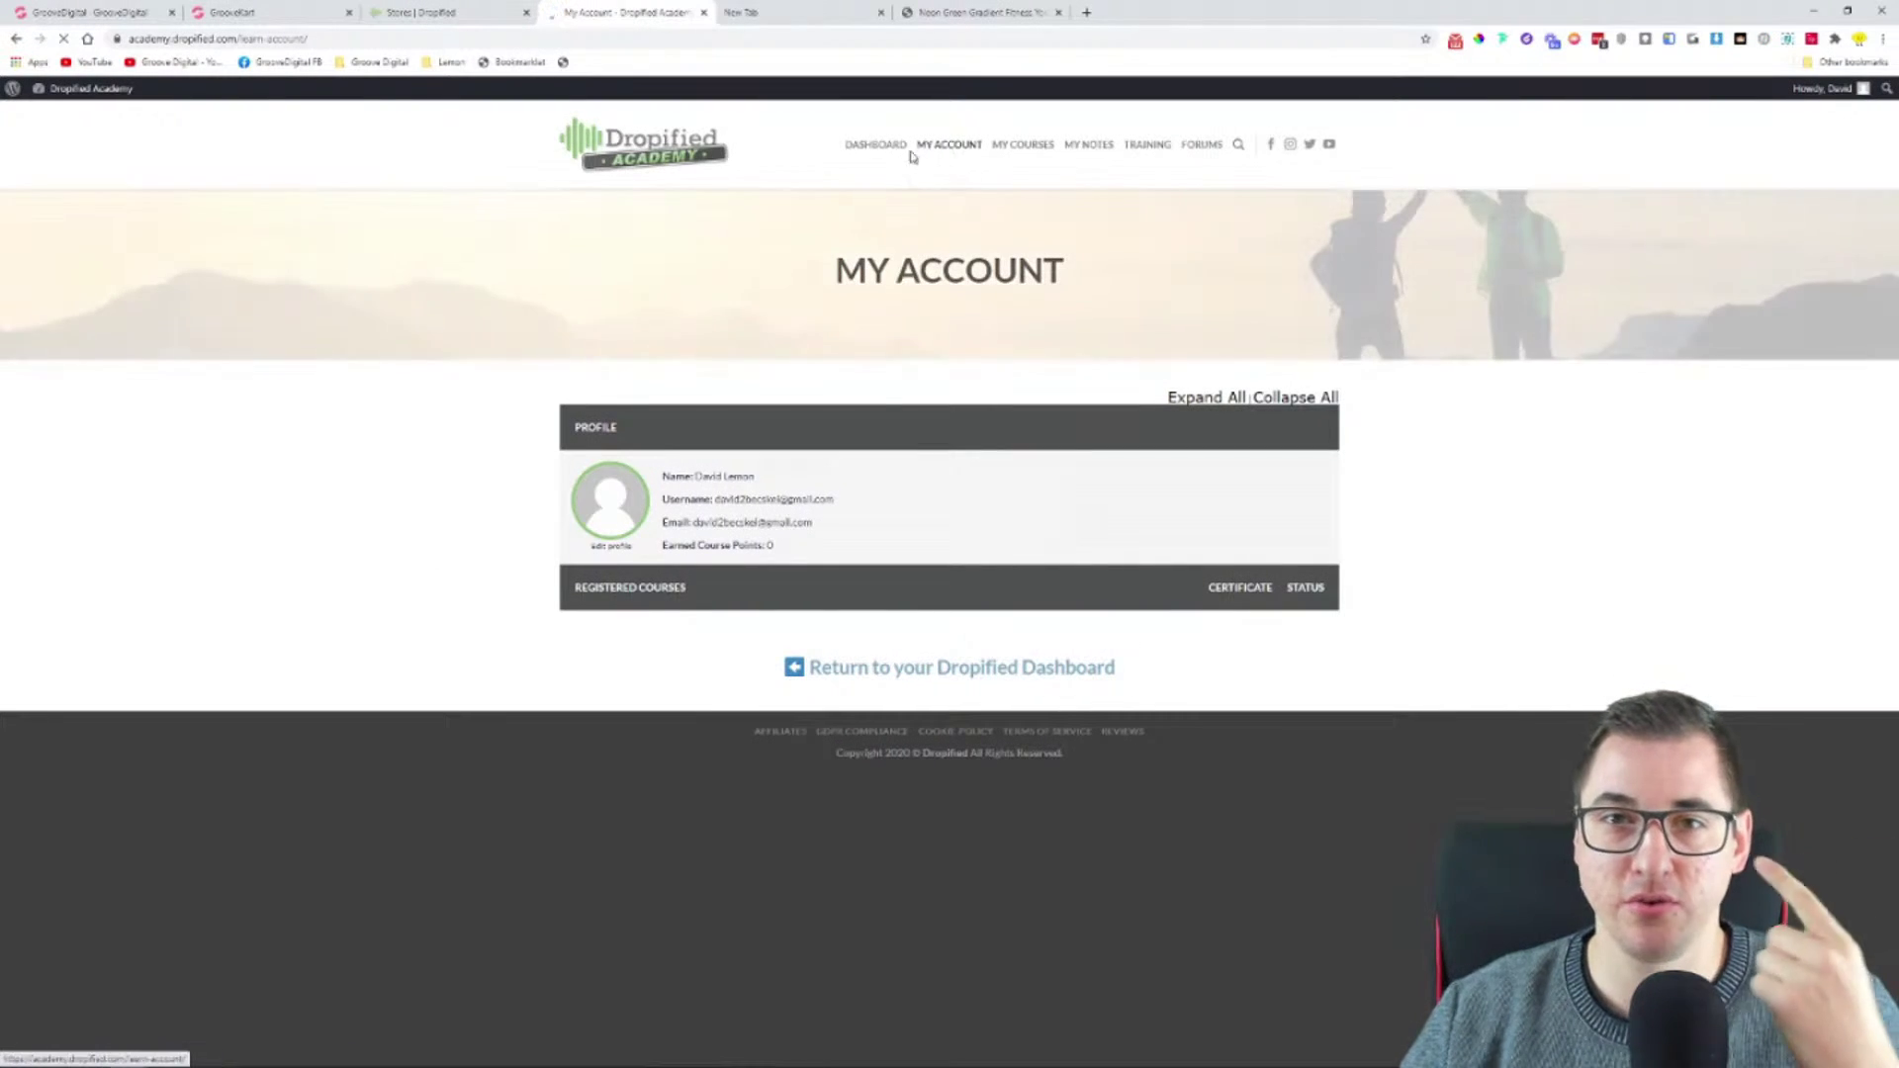
left_click(884, 145)
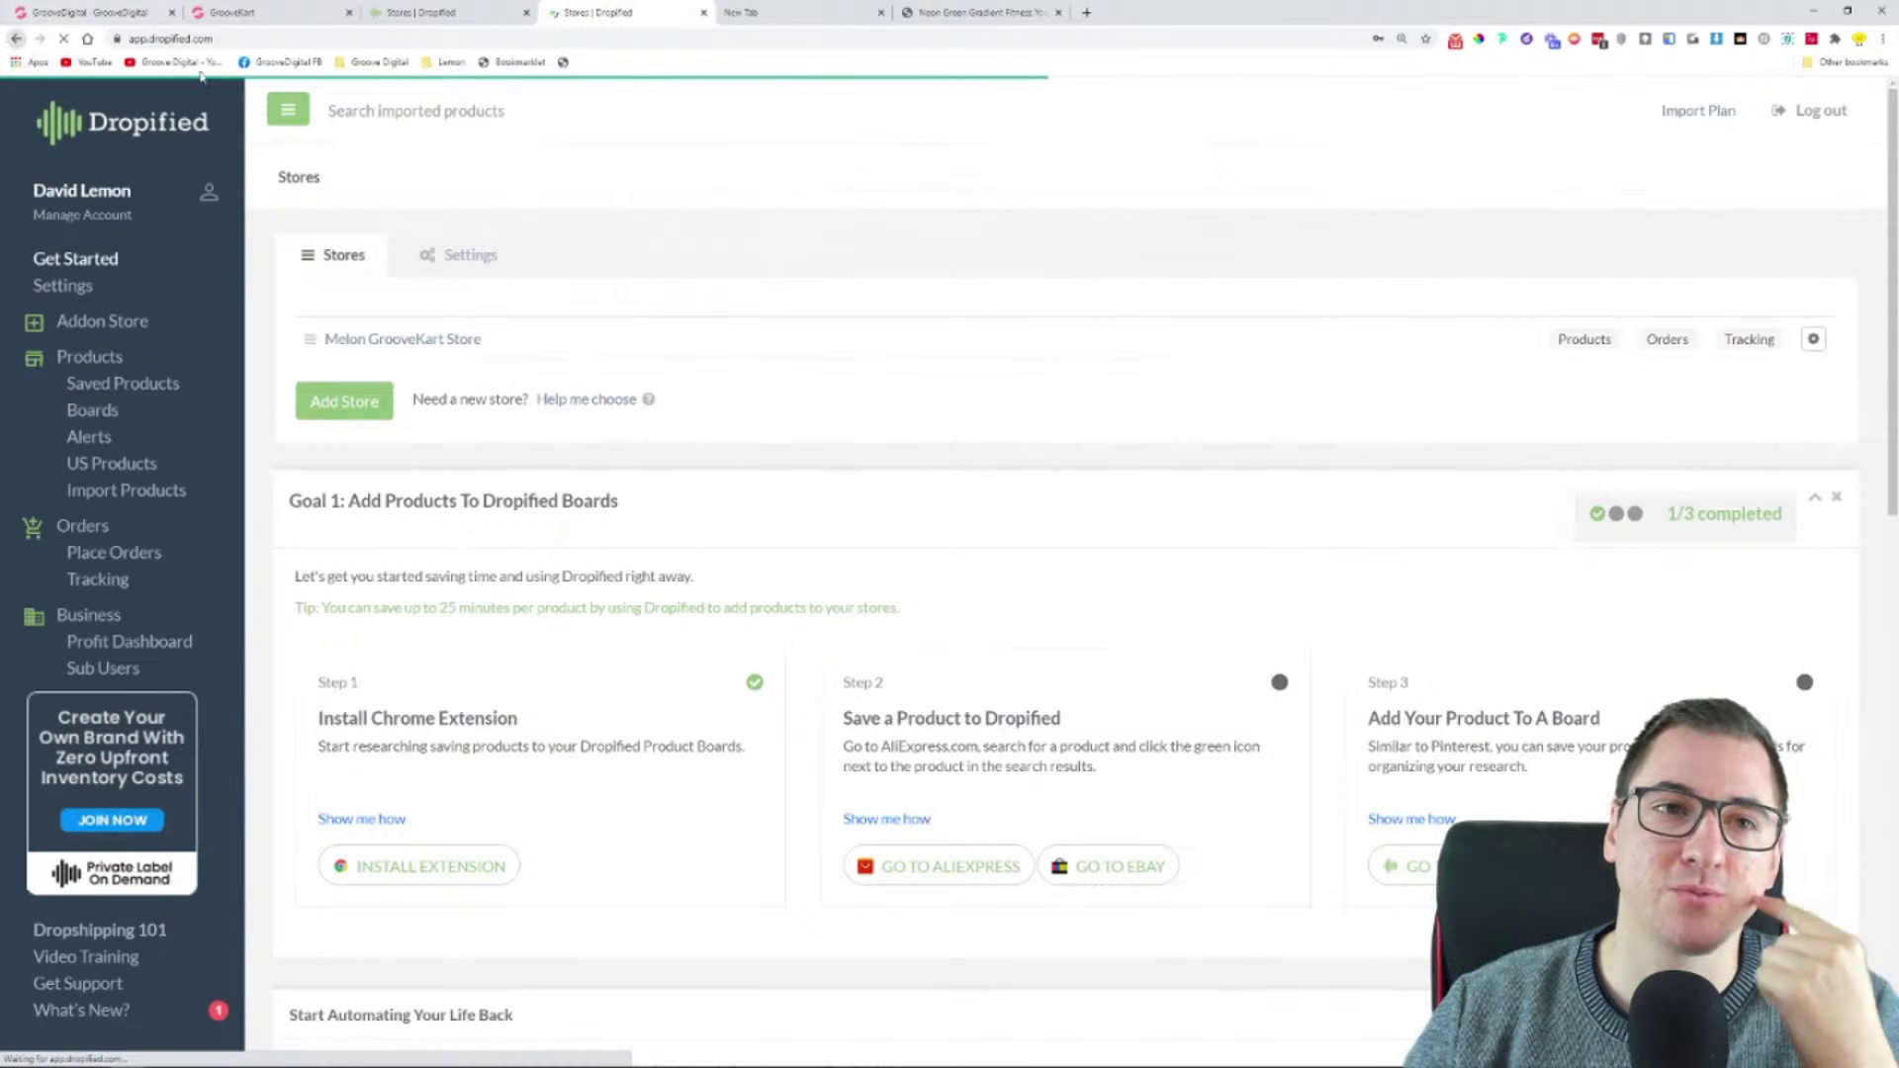
left_click(16, 38)
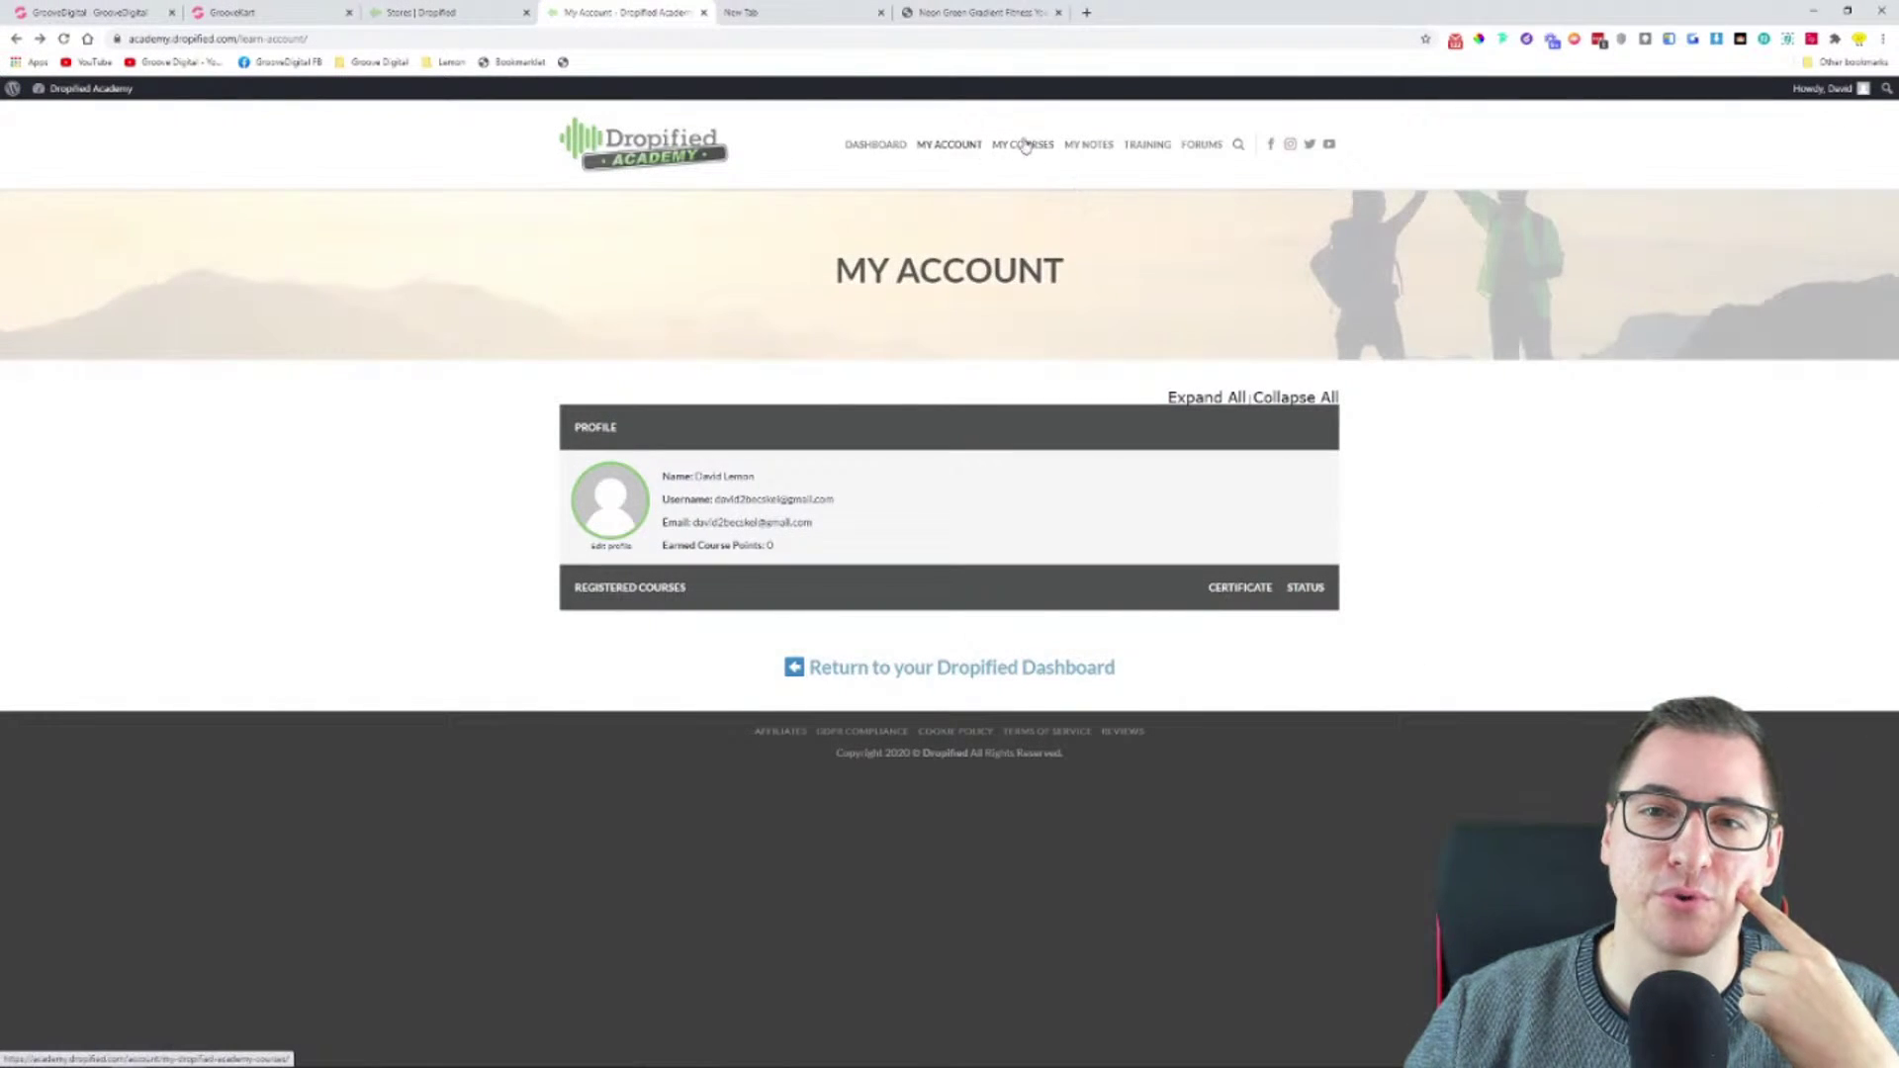
left_click(1022, 148)
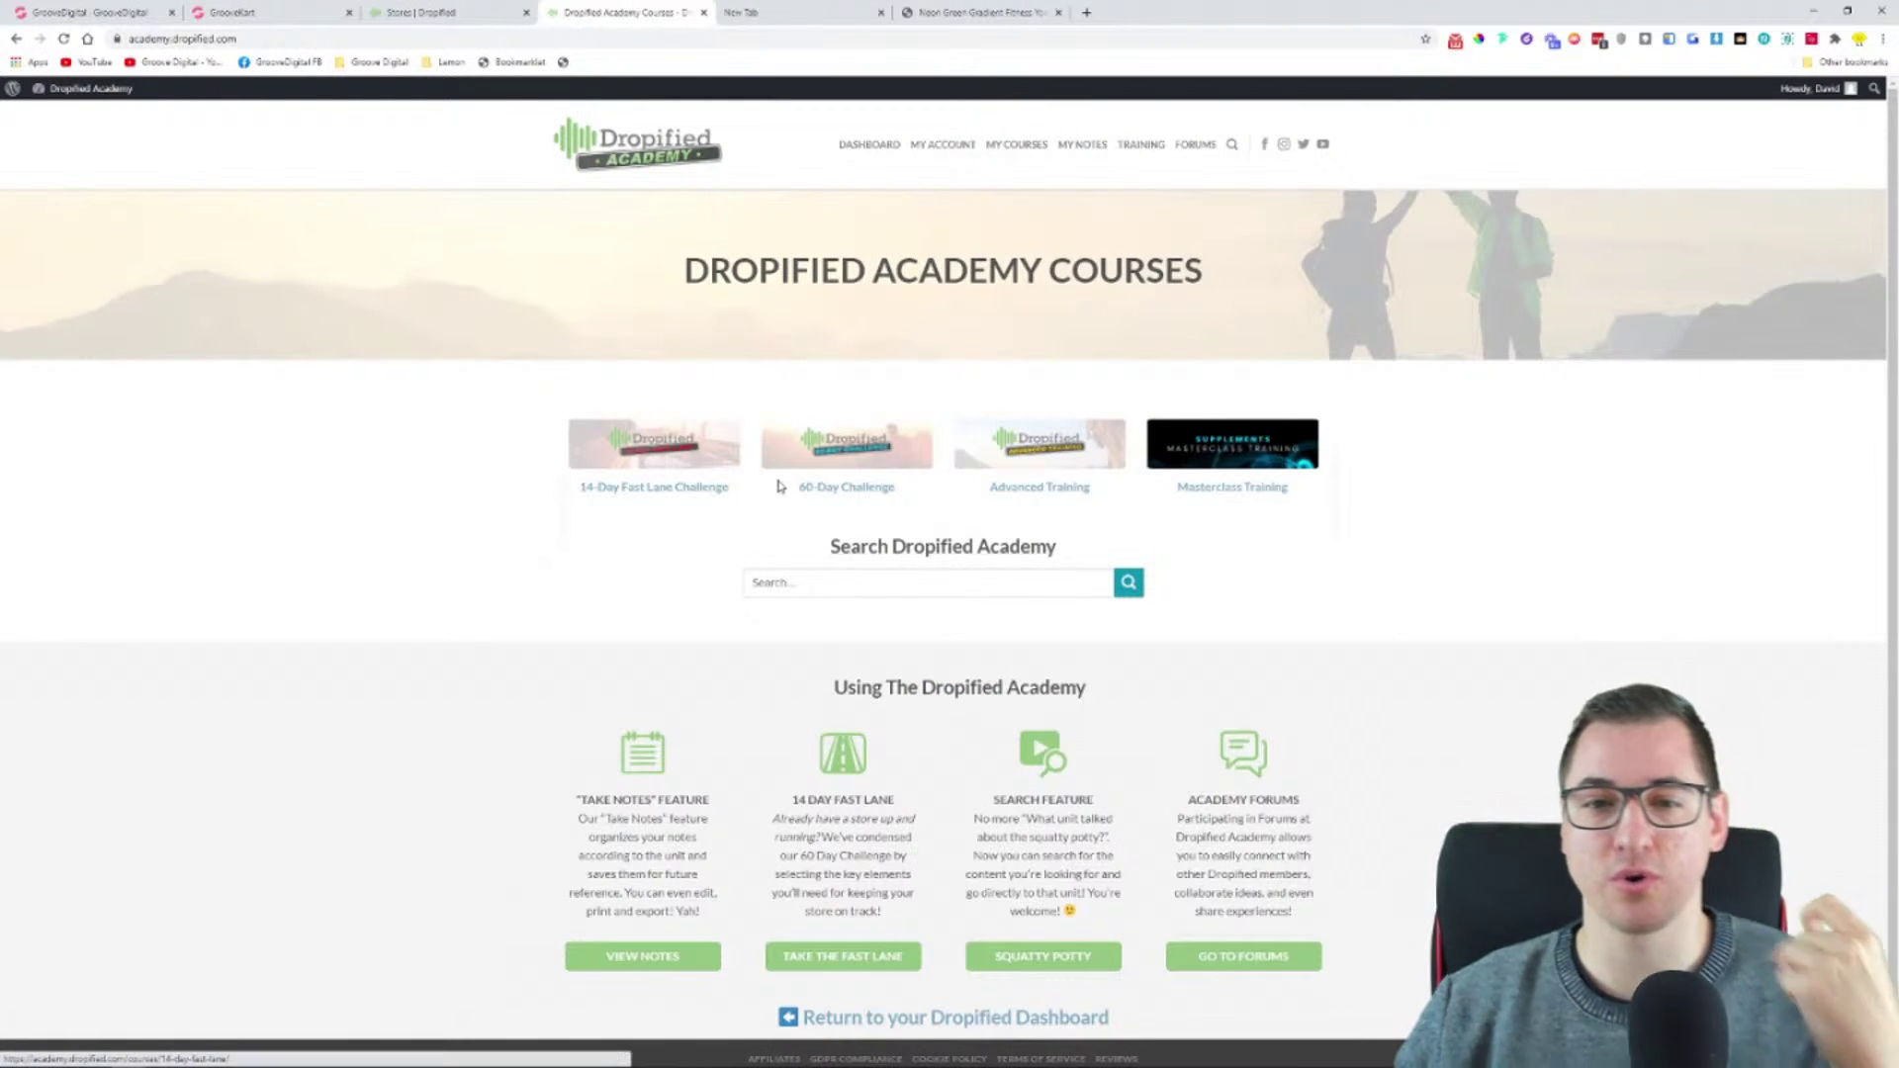
- Open the 14-Day Fast Lane Challenge course and review its list of modules and lessons
key("ctrl+plus")
key("ctrl+plus")
key("ctrl+plus")
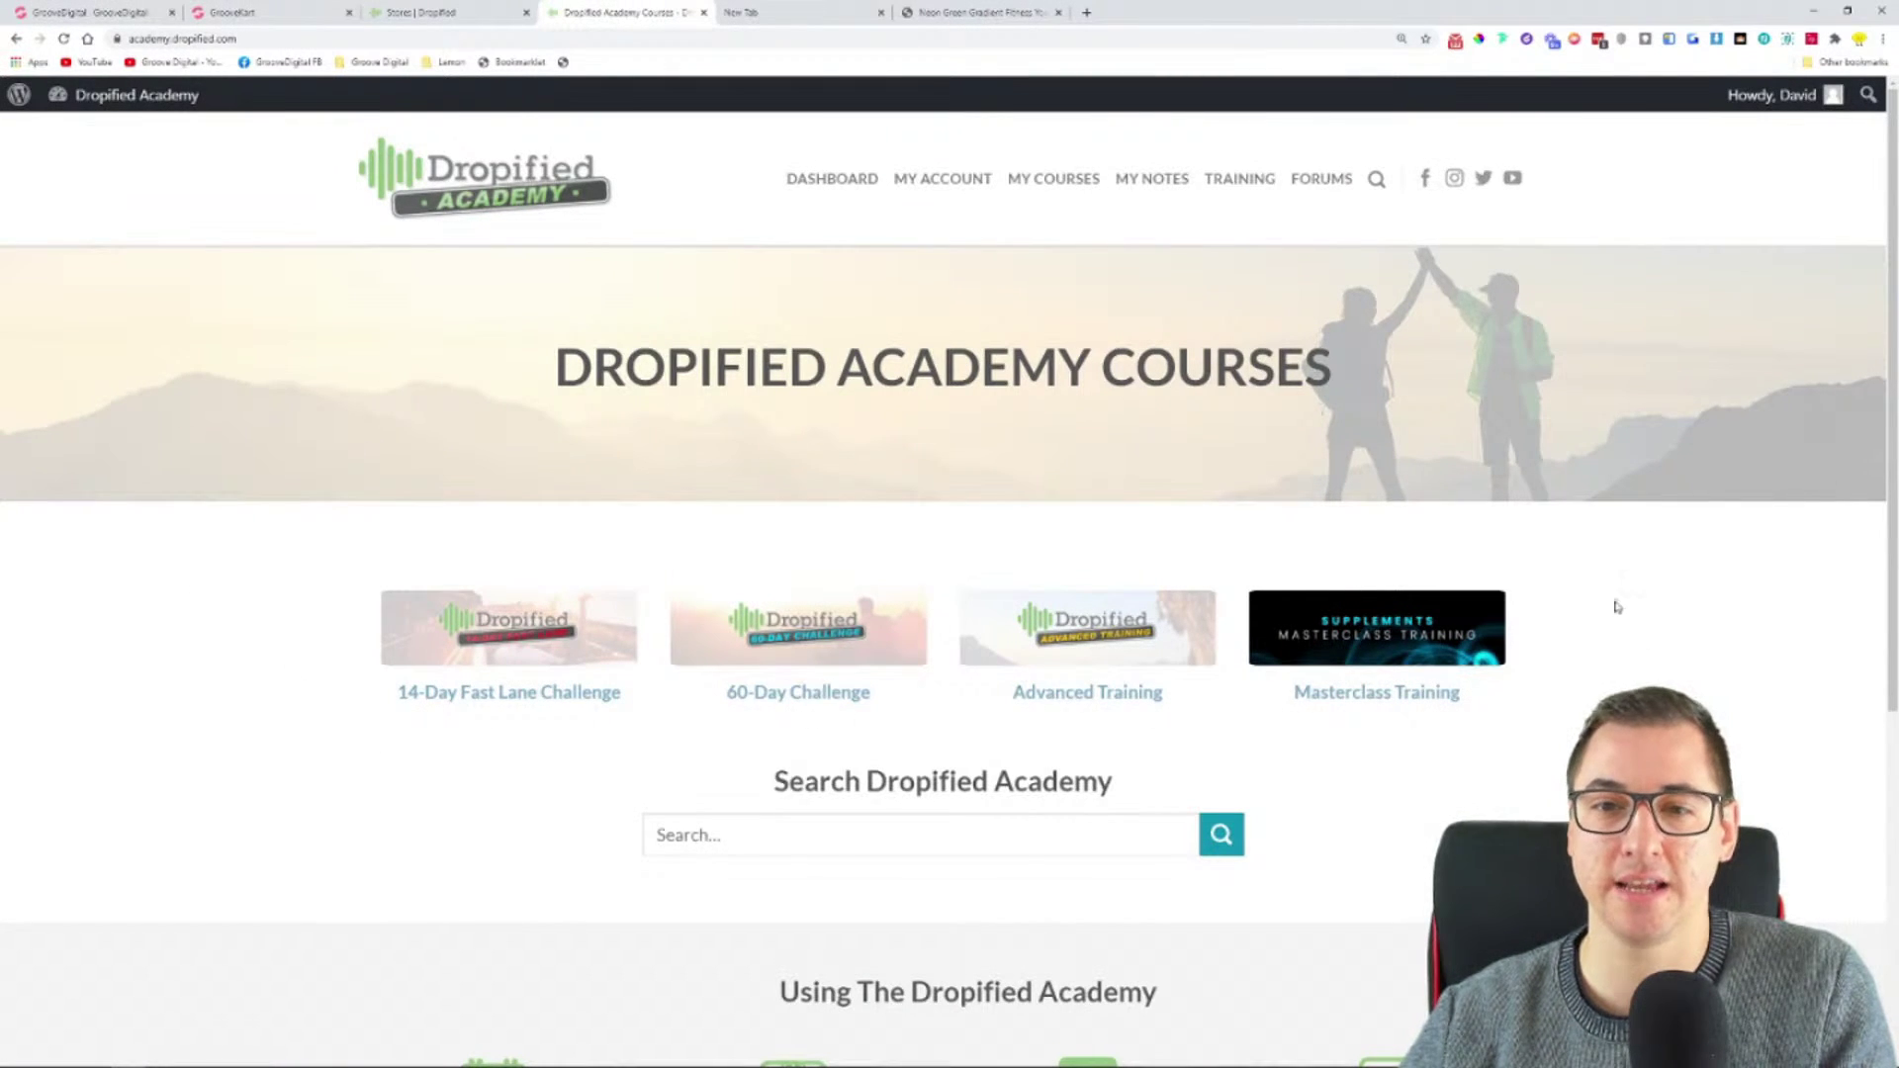
scroll(446, 656, "down", 2)
scroll(306, 585, "up", 2)
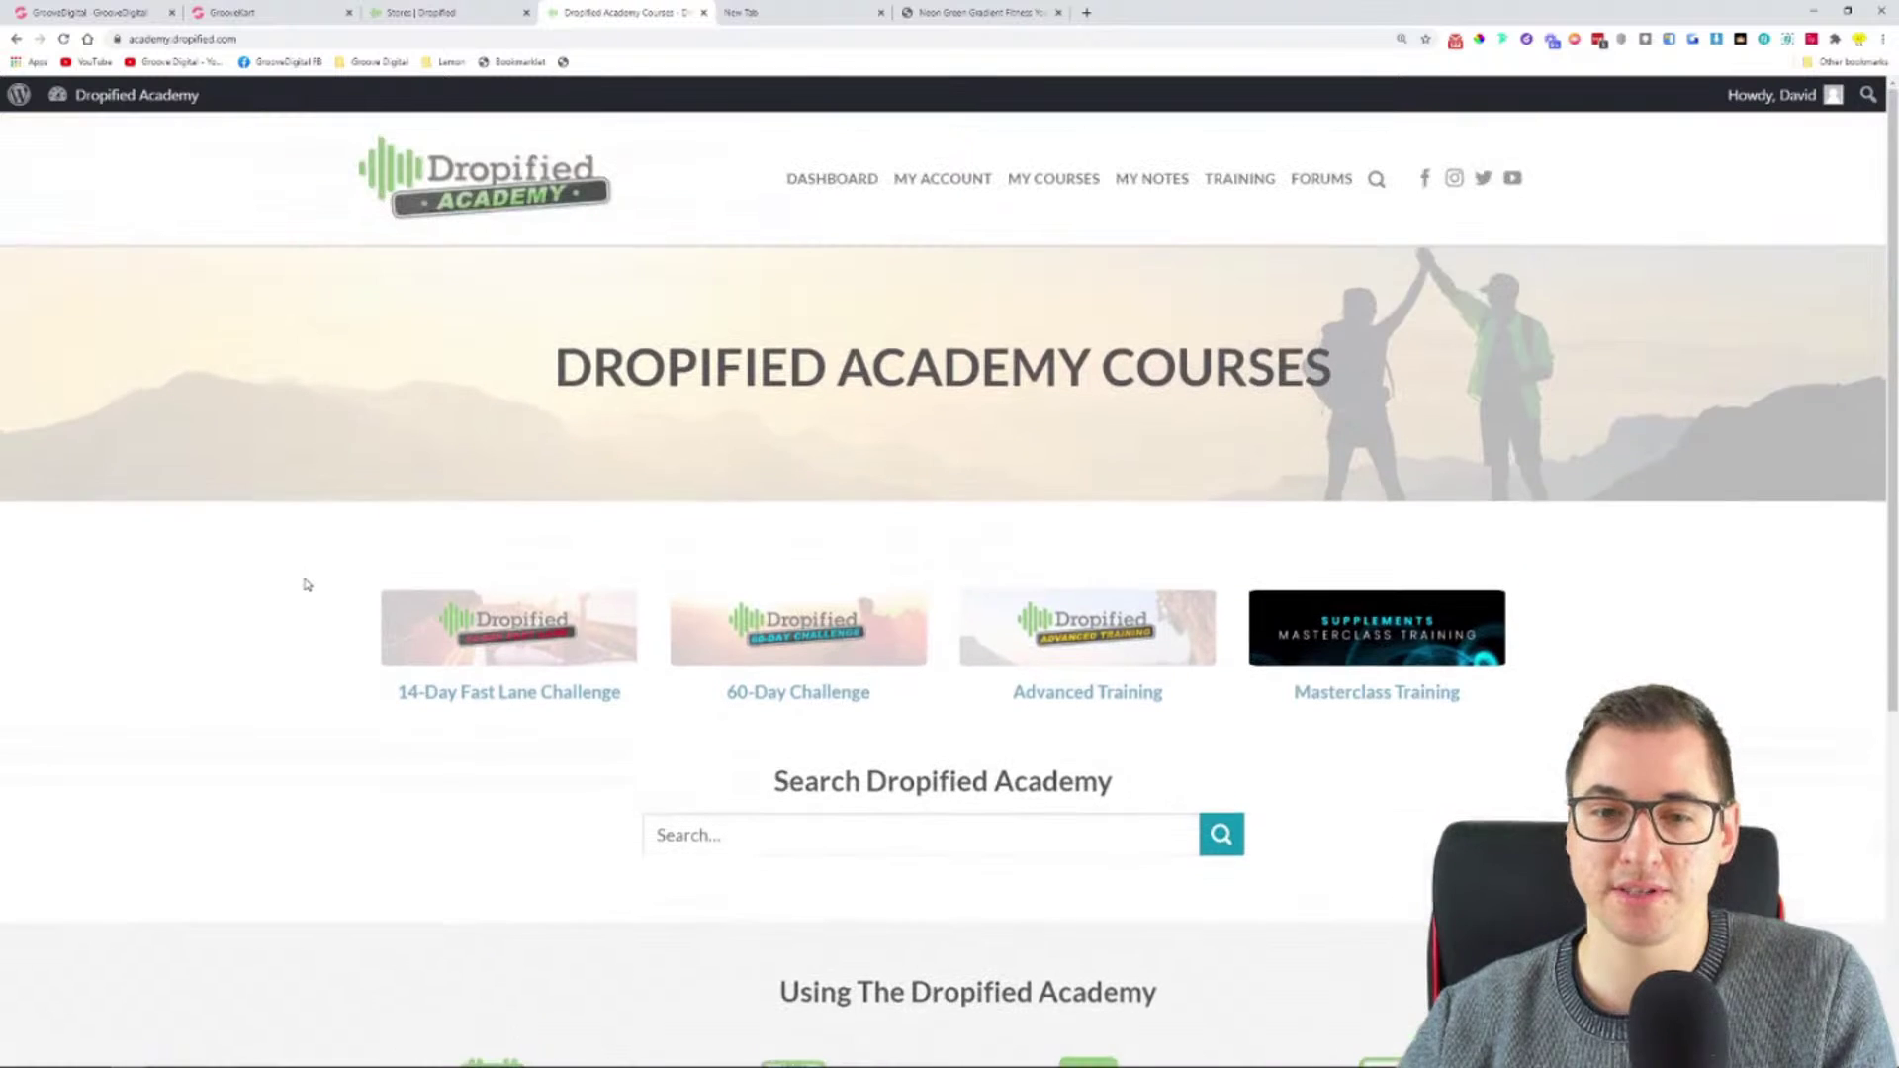
left_click(455, 650)
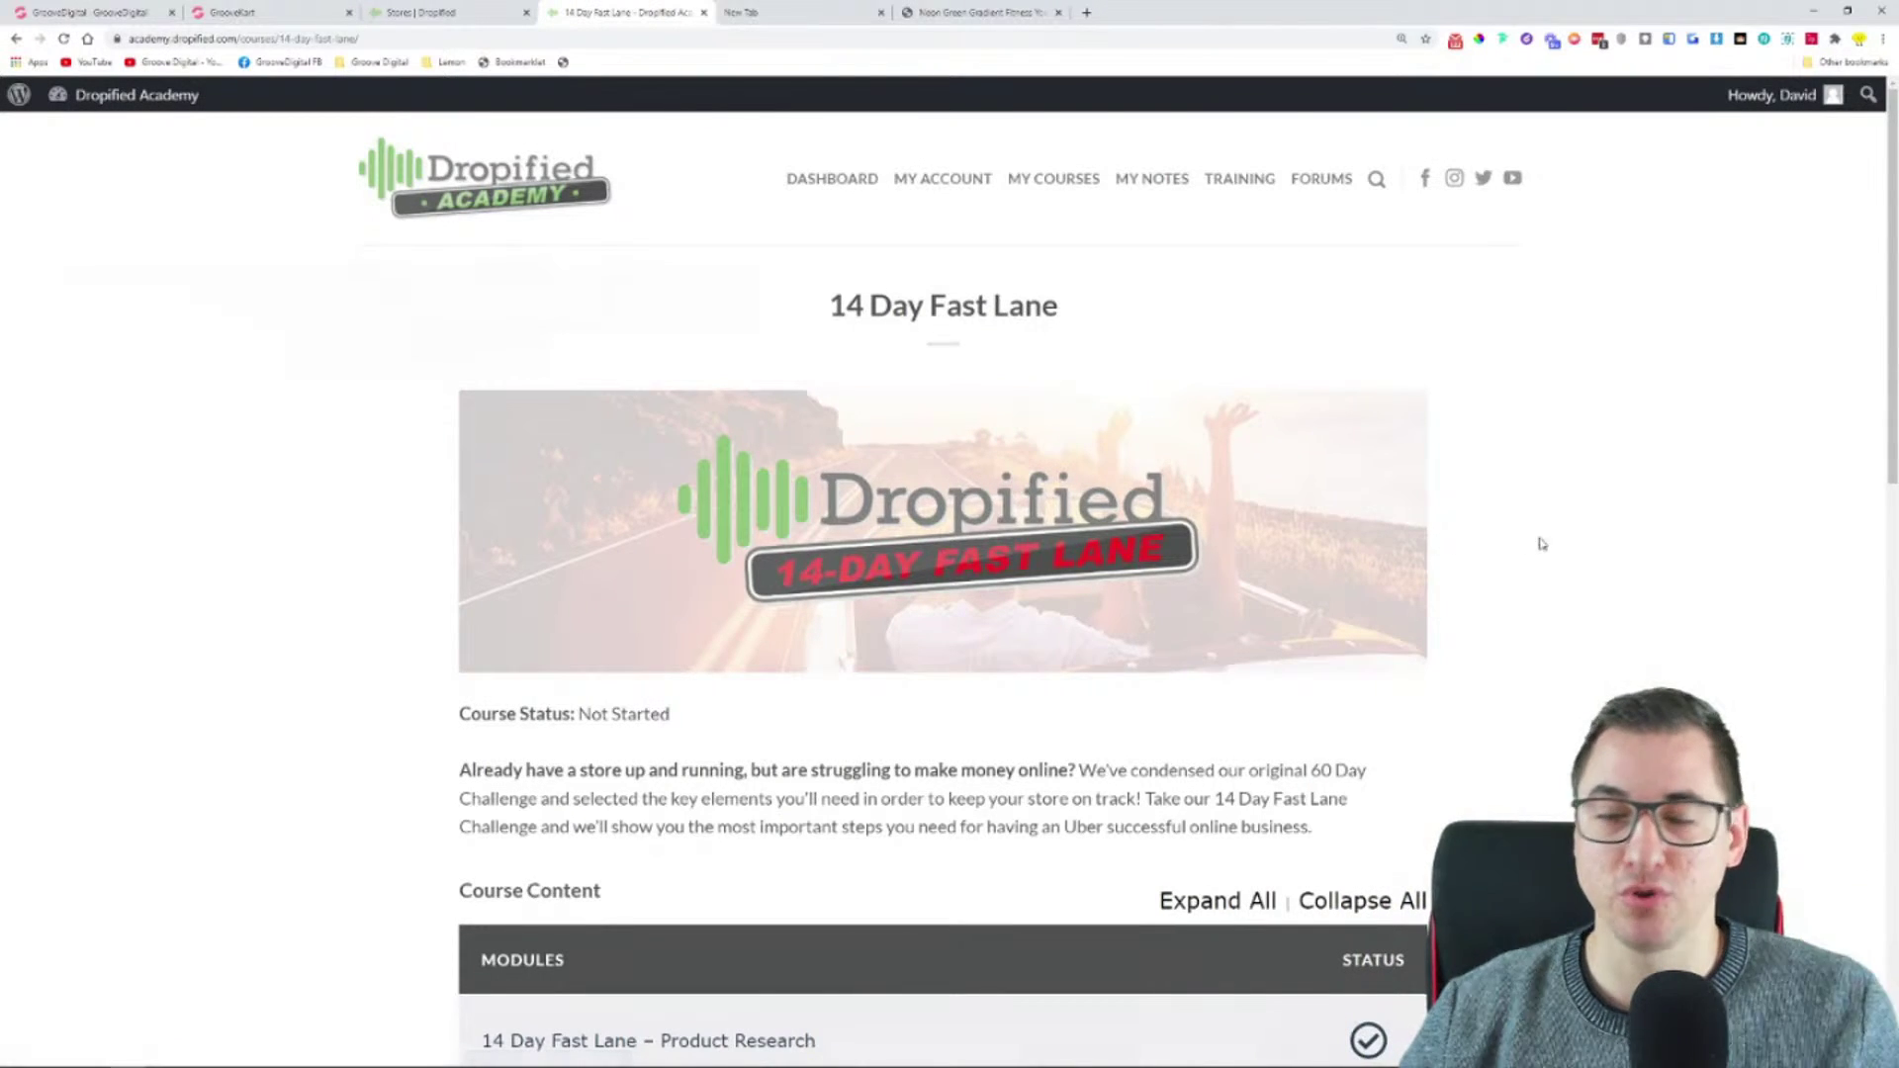
scroll(1553, 543, "down", 5)
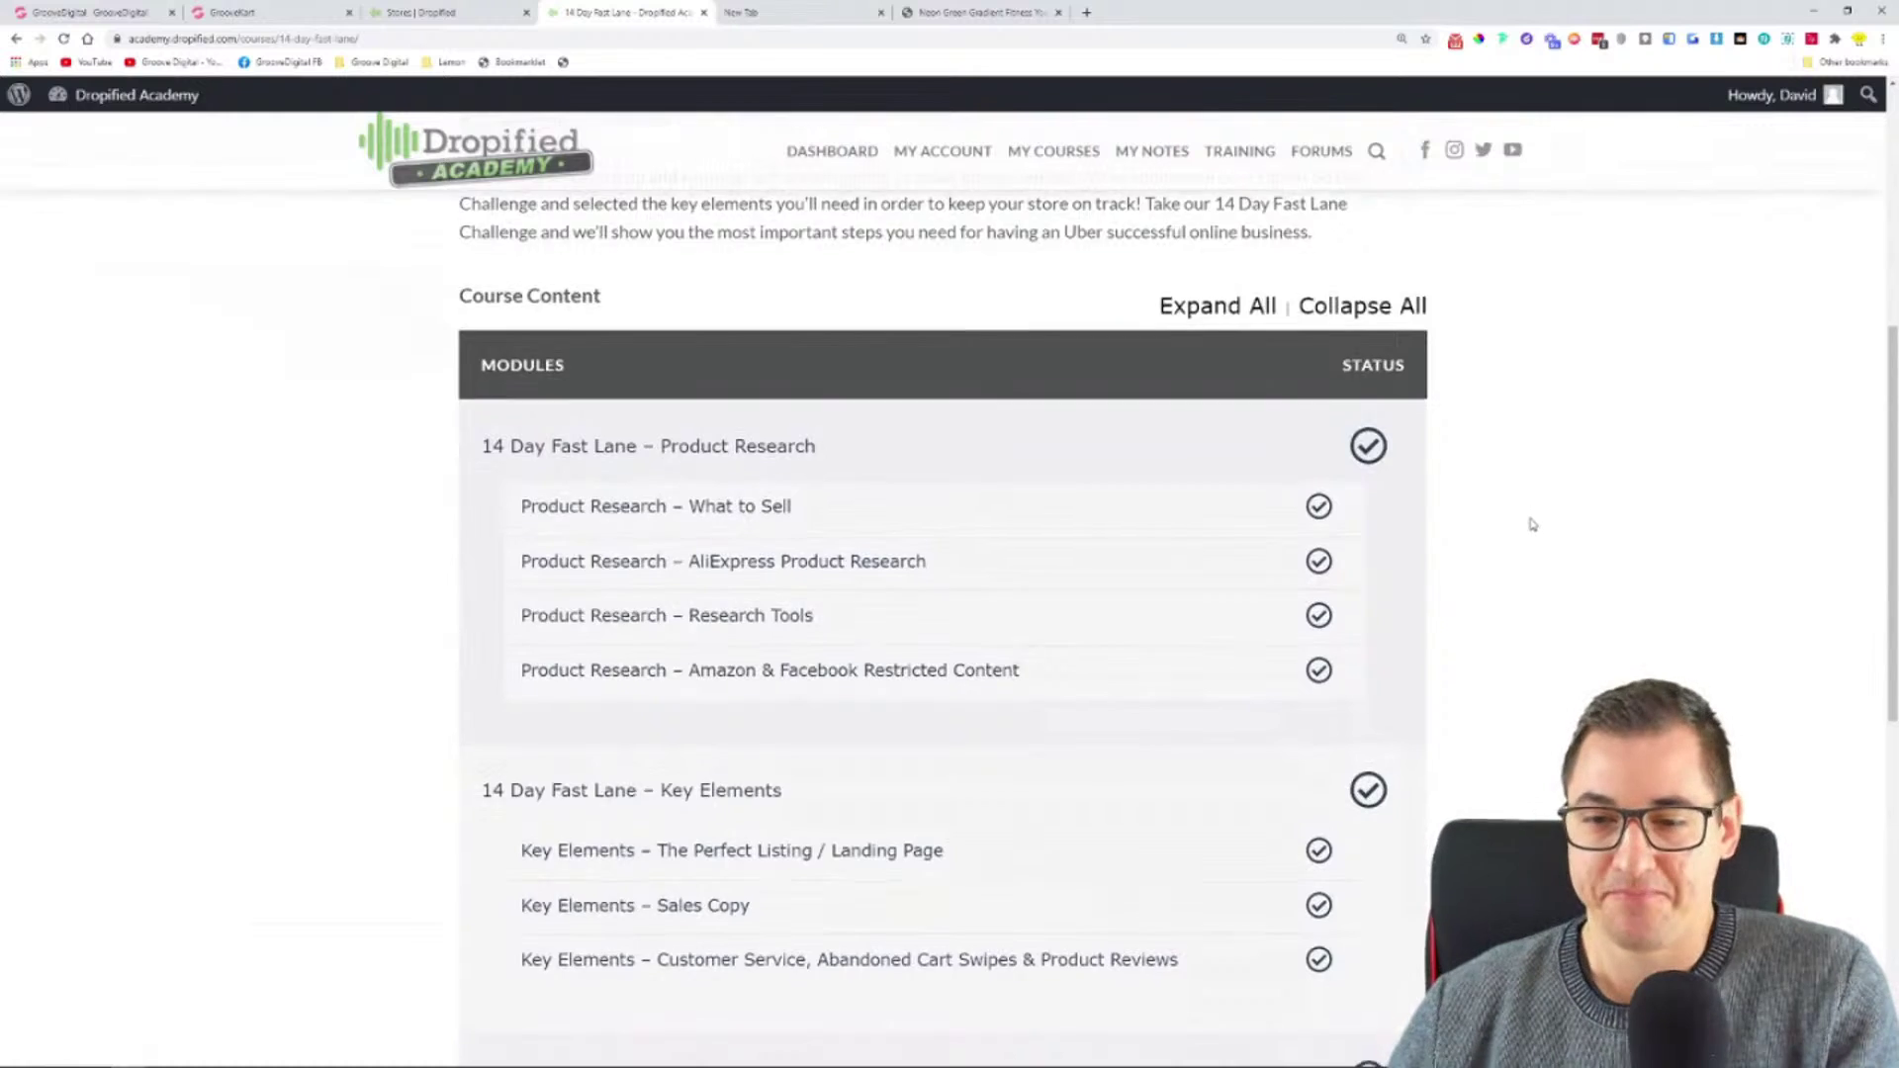
scroll(1530, 525, "down", 4)
scroll(372, 495, "up", 2)
scroll(372, 534, "up", 1)
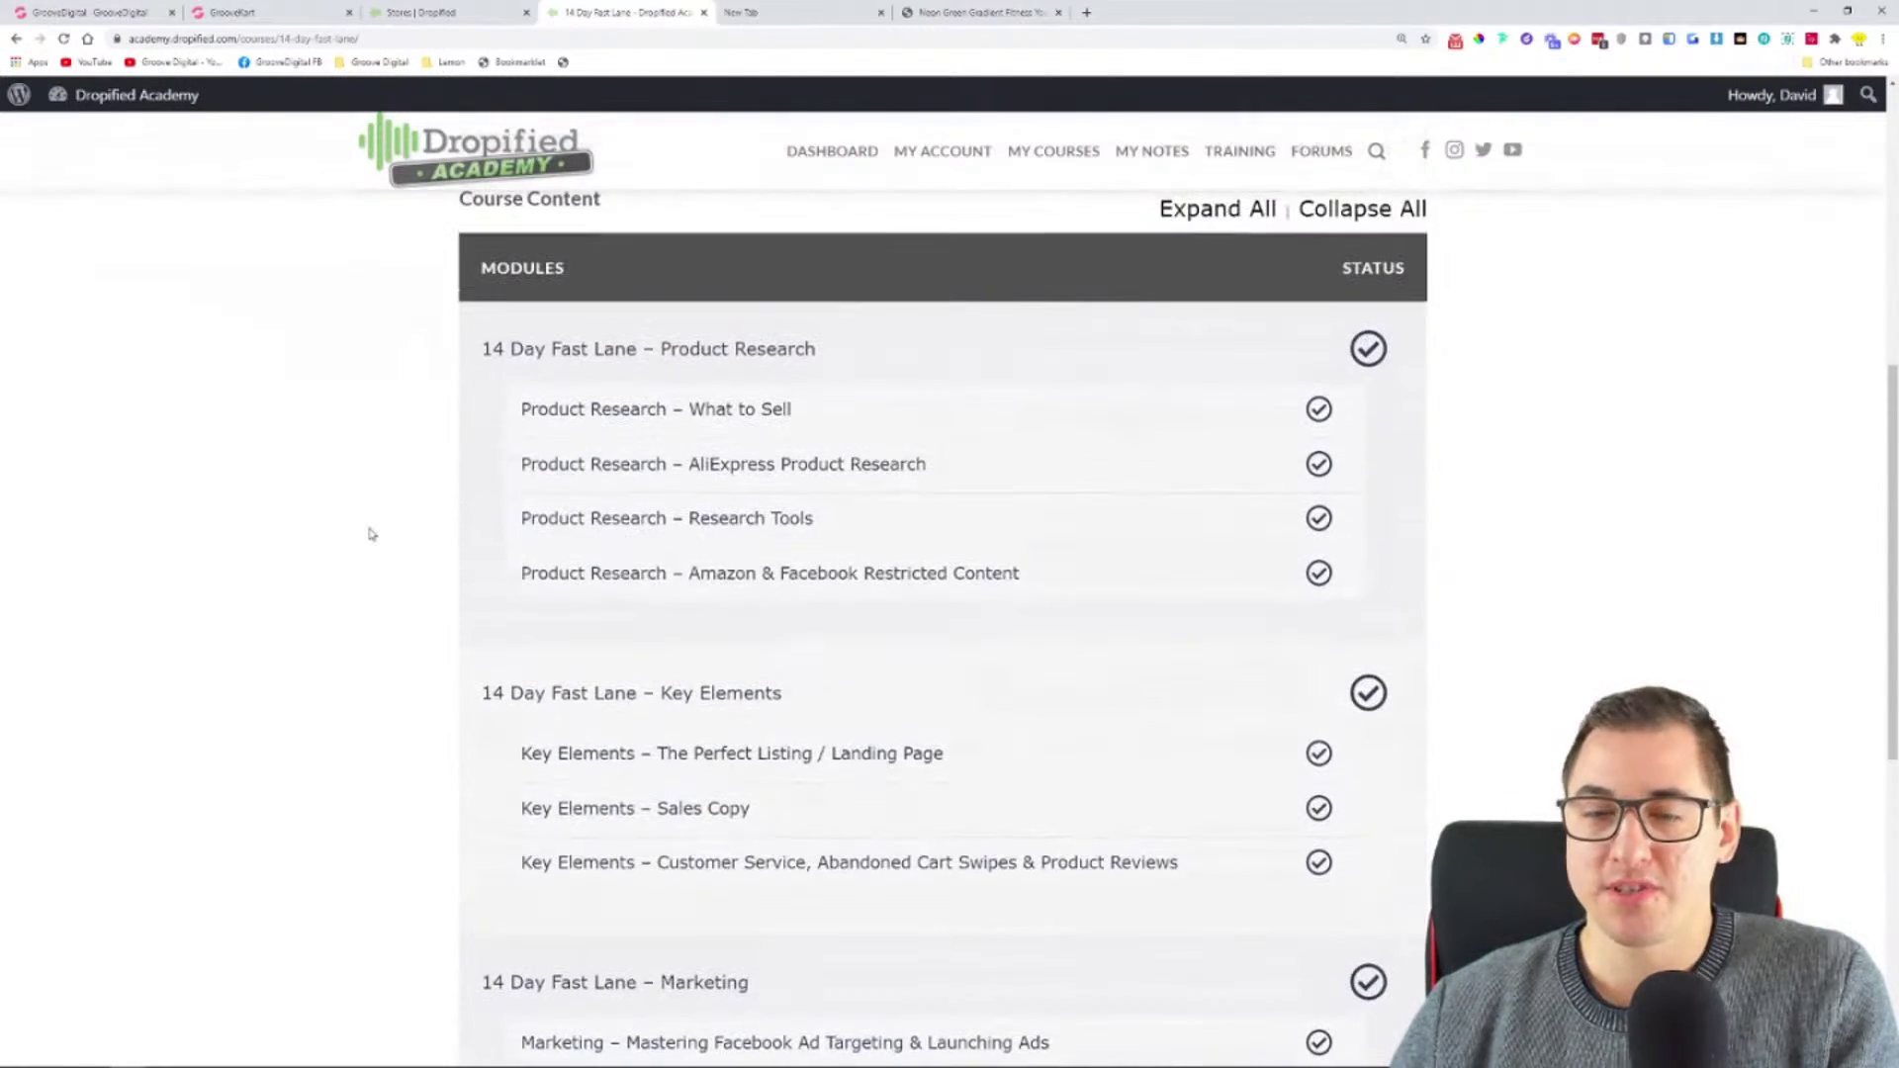
scroll(372, 534, "up", 2)
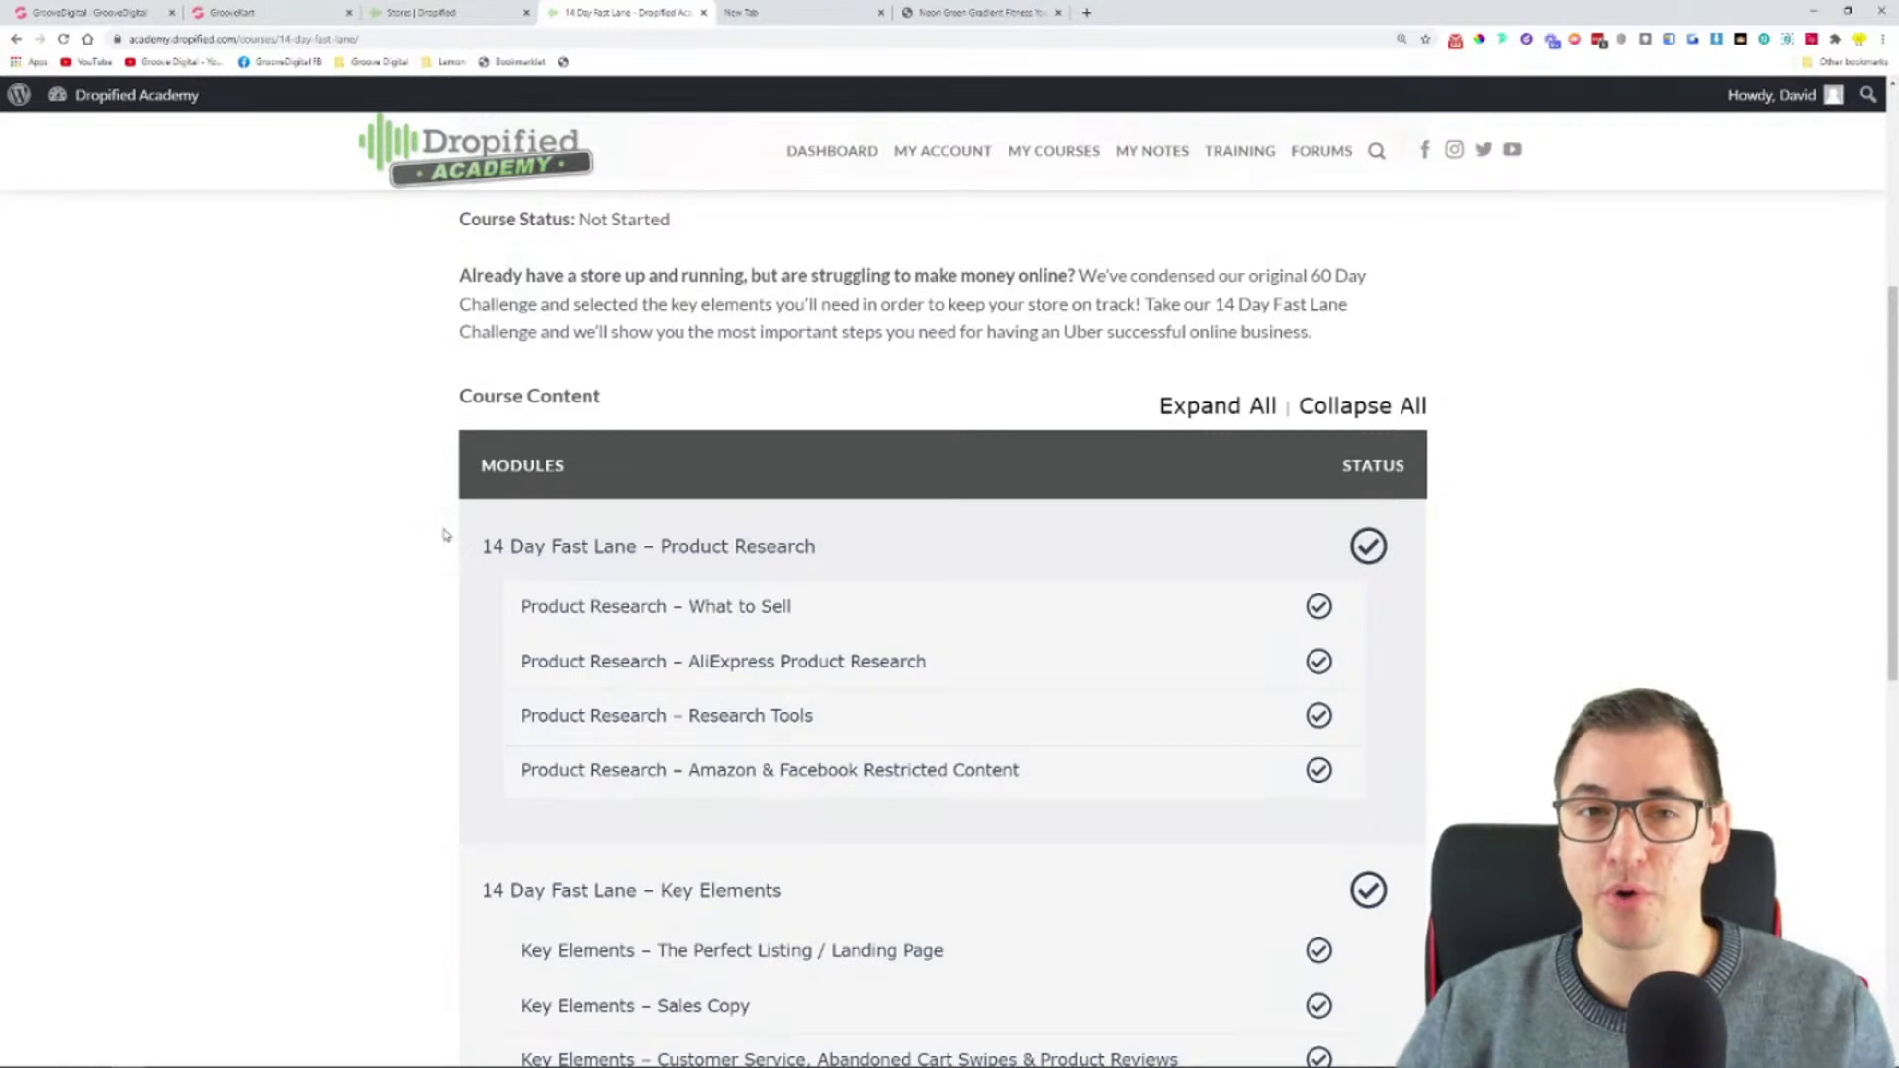
scroll(340, 414, "up", 4)
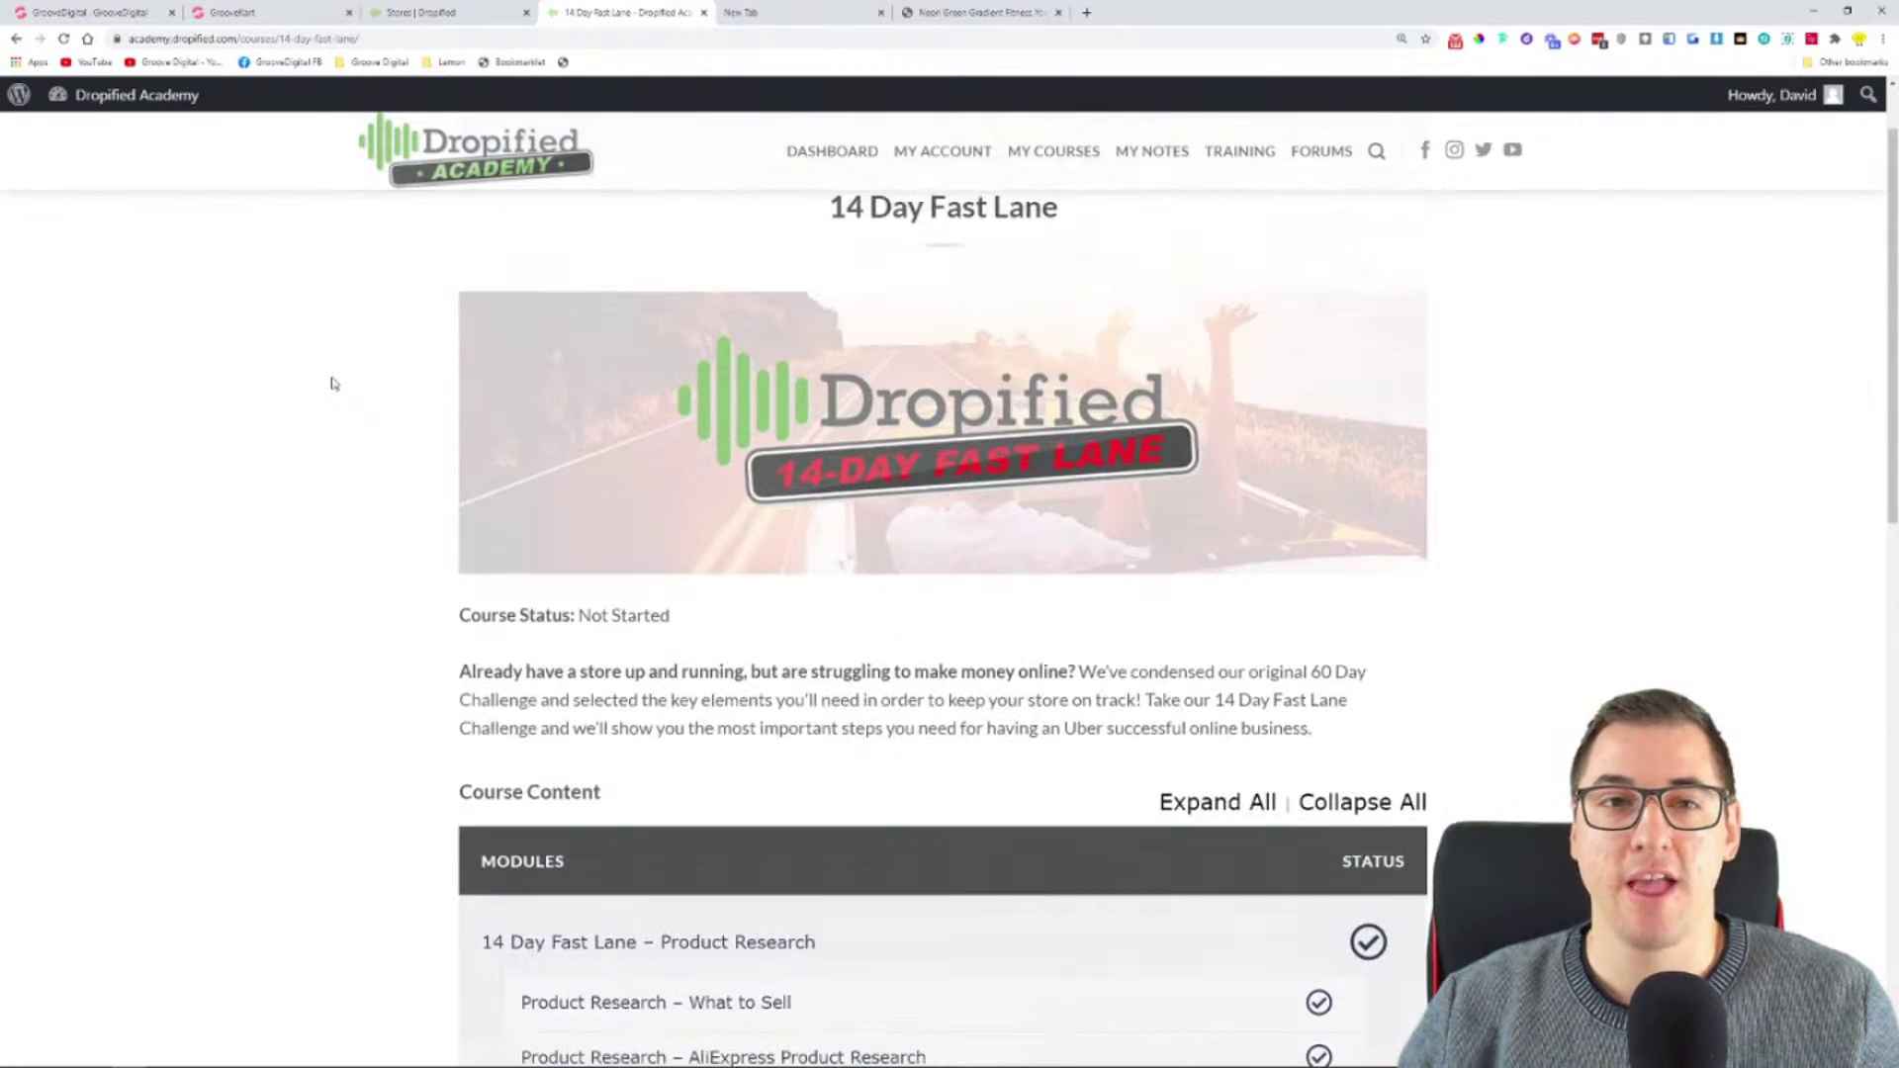
- Close the Dropified credentials dialog in GrooveKart, close the Dropified Academy page and return to the Dropified Stores page
left_click(238, 12)
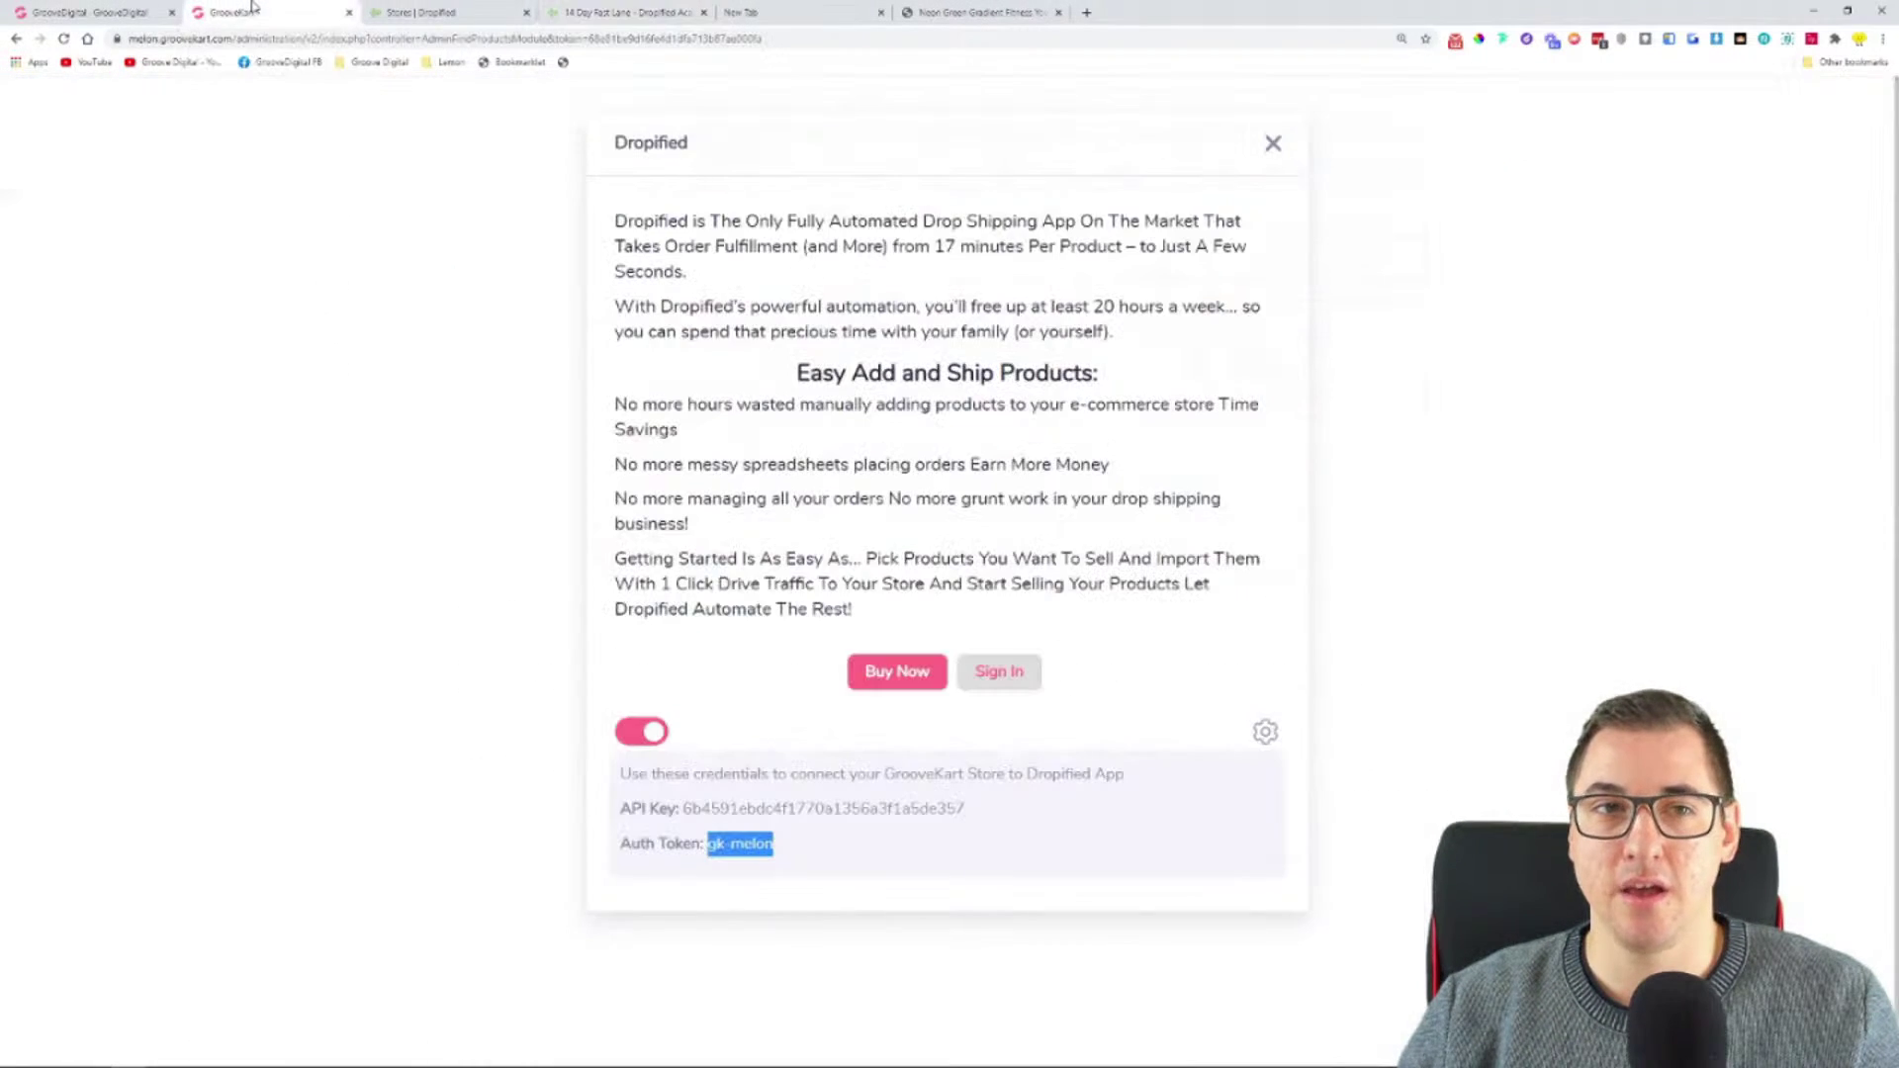
left_click(1273, 145)
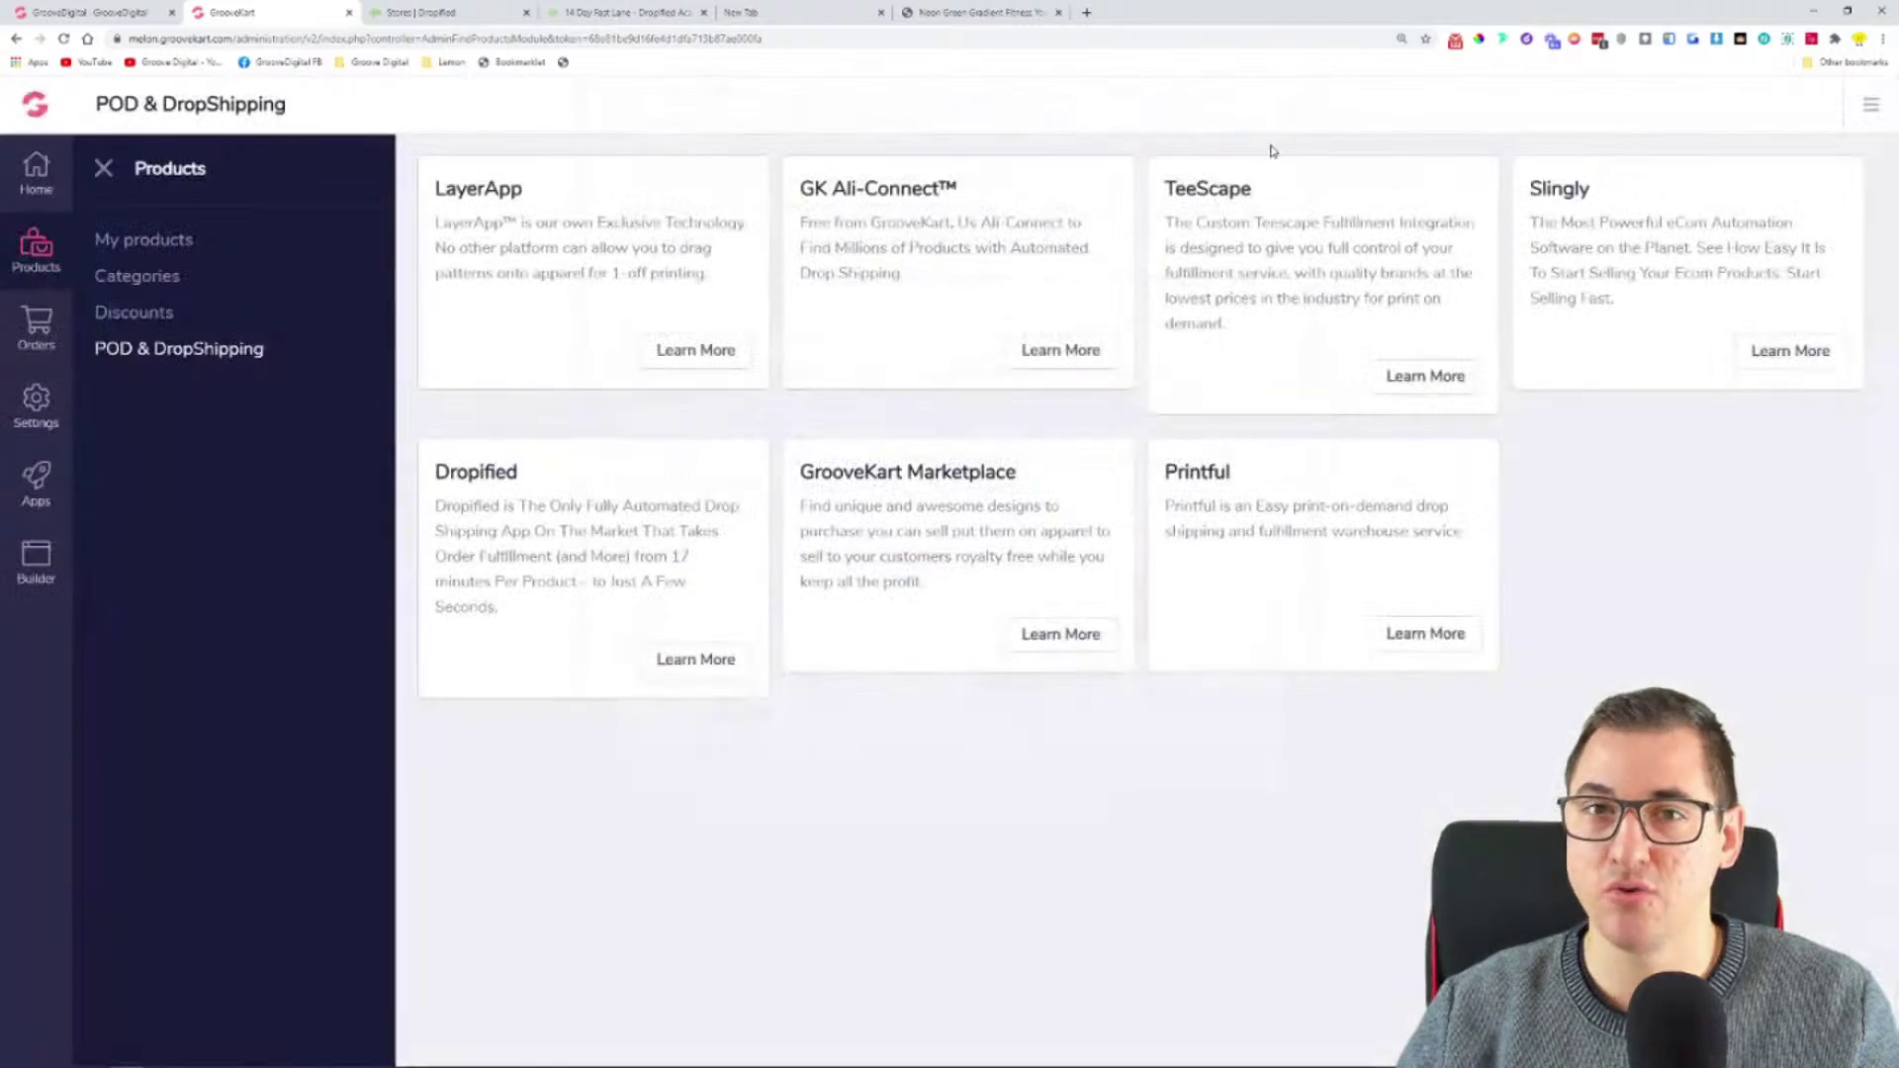
left_click(633, 11)
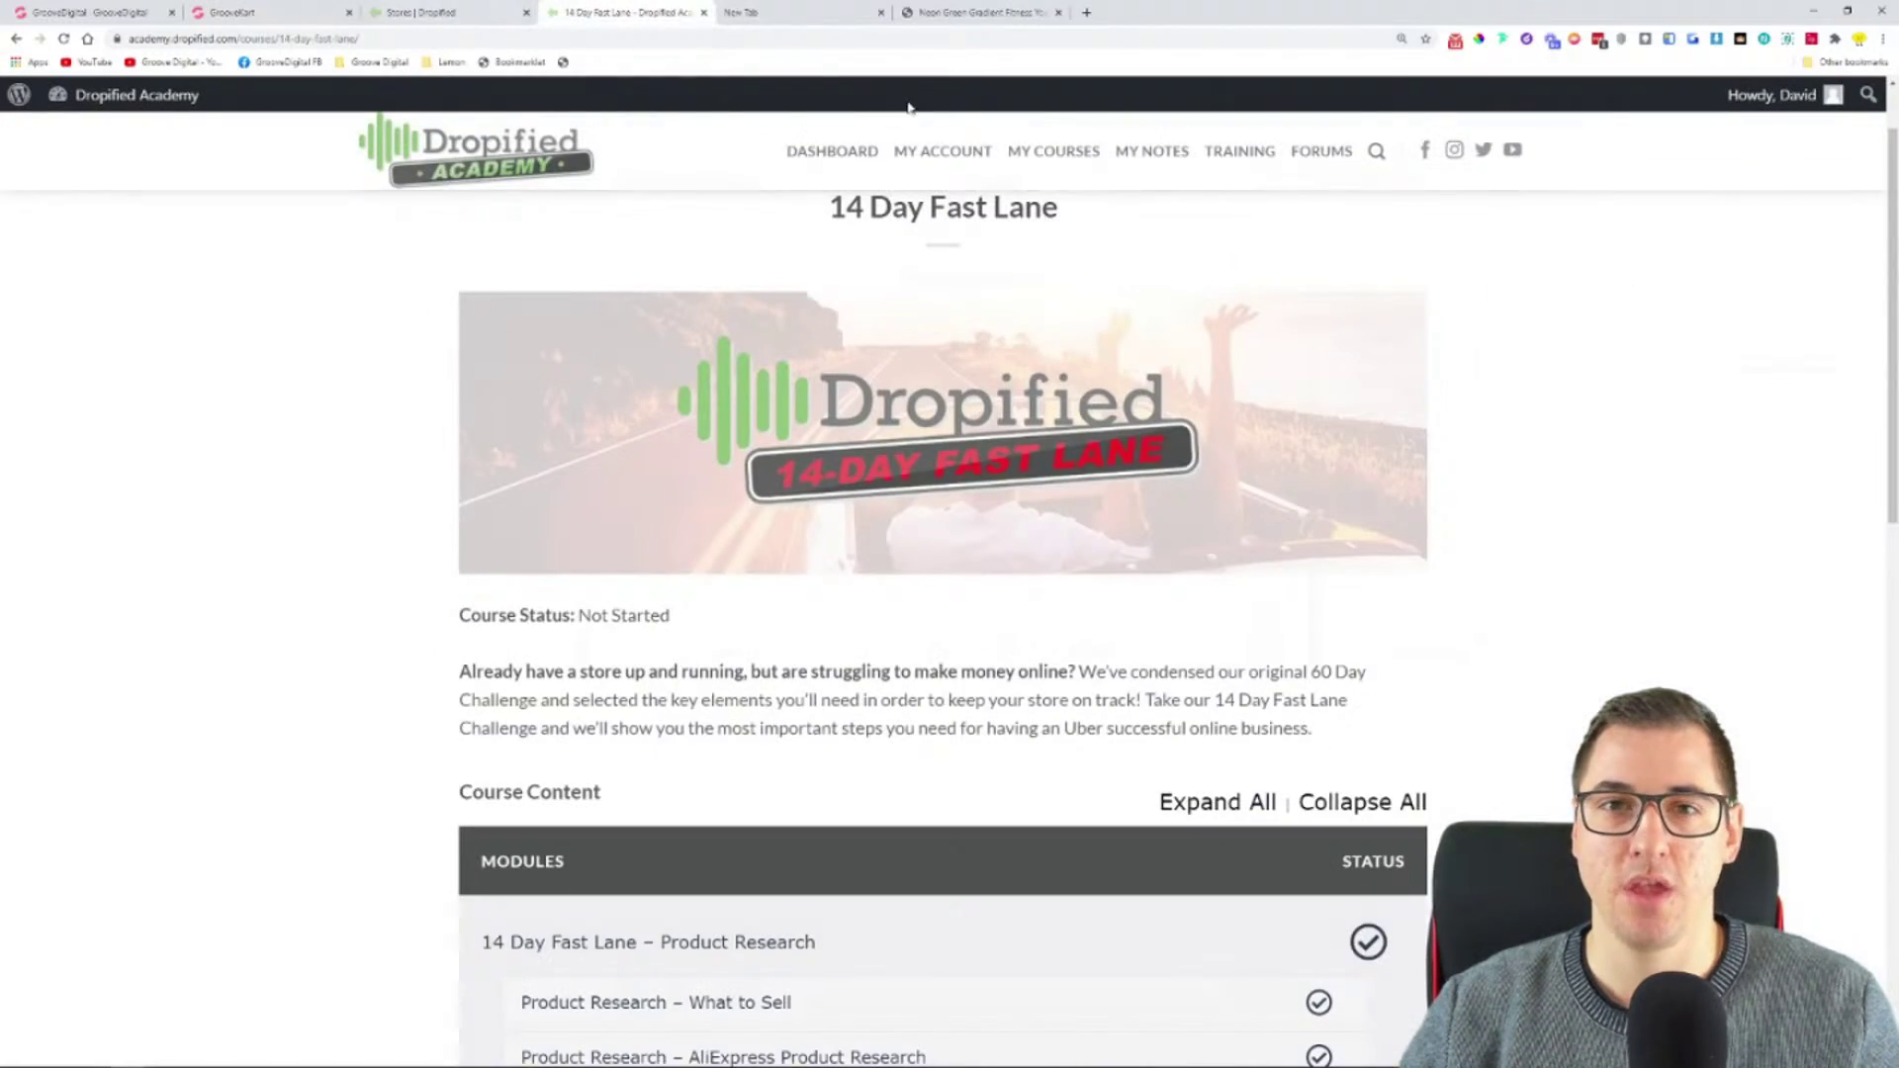
left_click(701, 12)
left_click(435, 12)
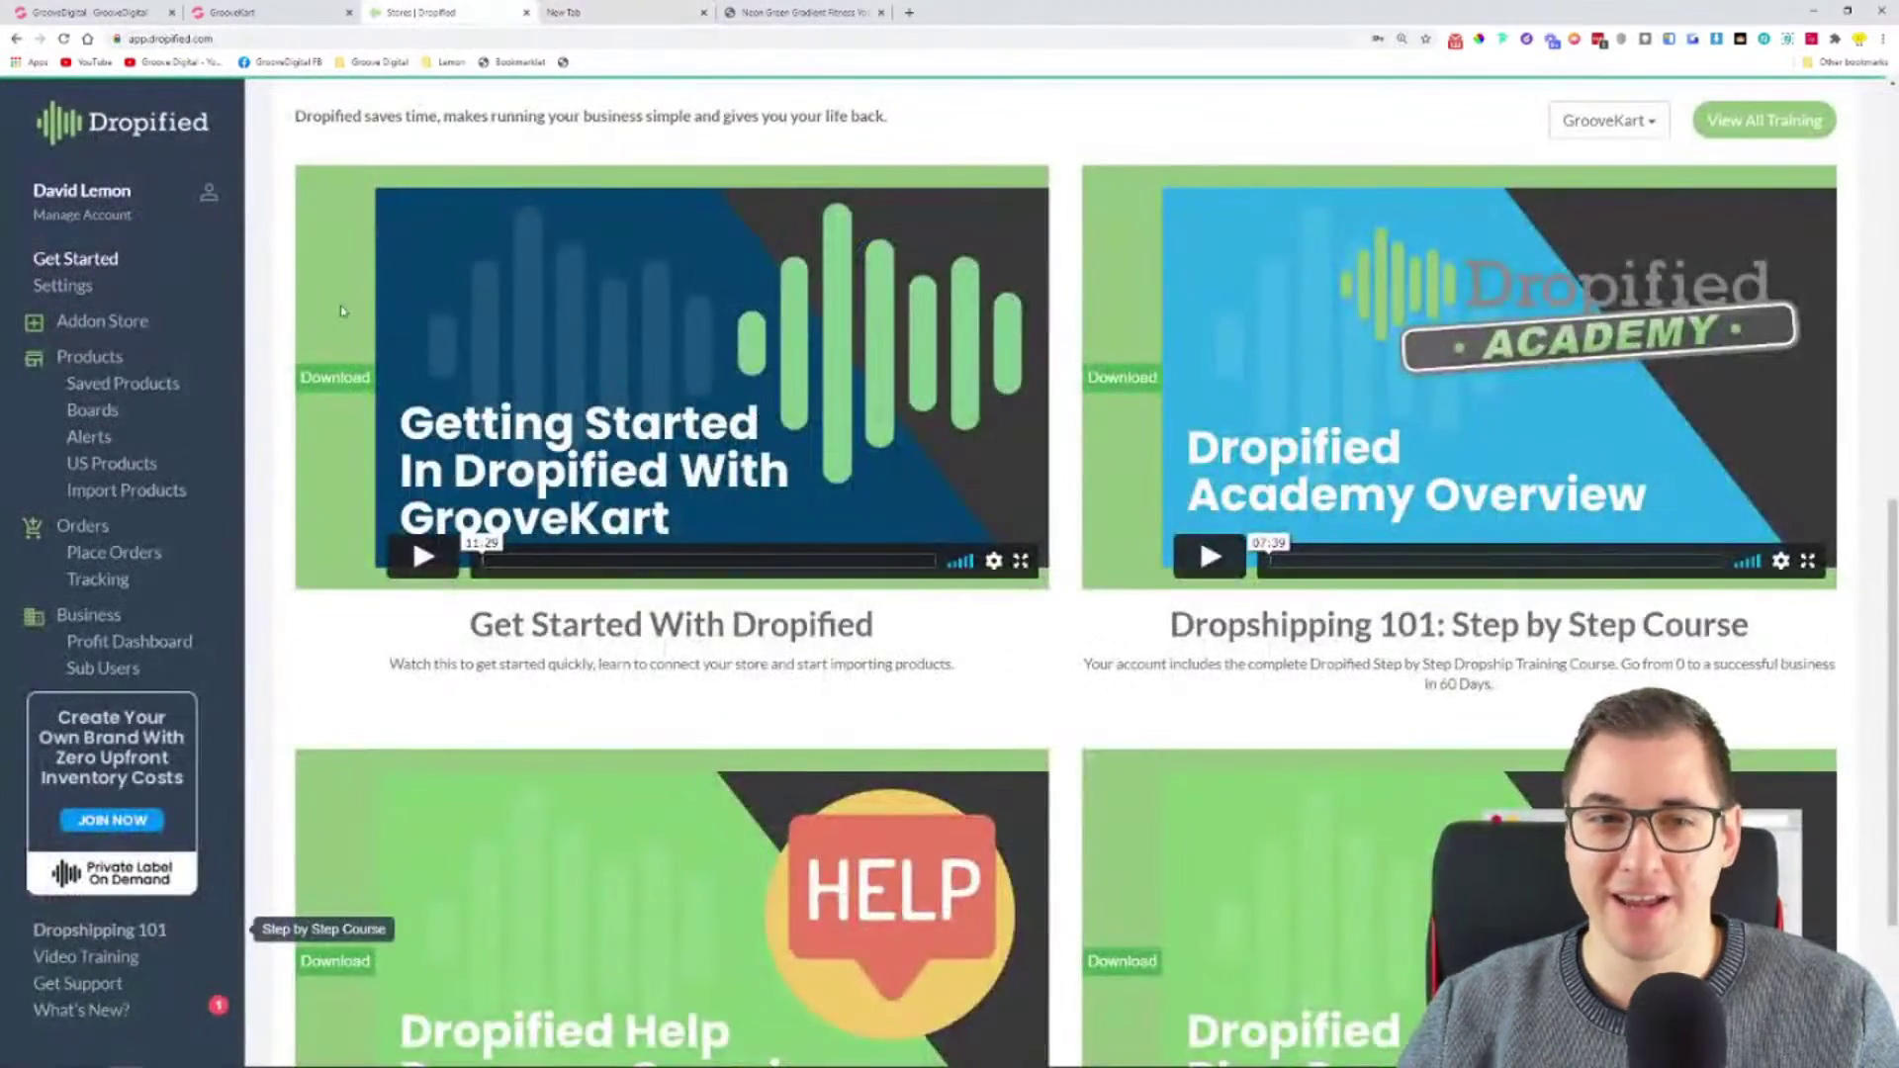
- Open the Dropified Dropshipping extension's Chrome Web Store page from the Install Chrome Extension goal
scroll(342, 310, "up", 10)
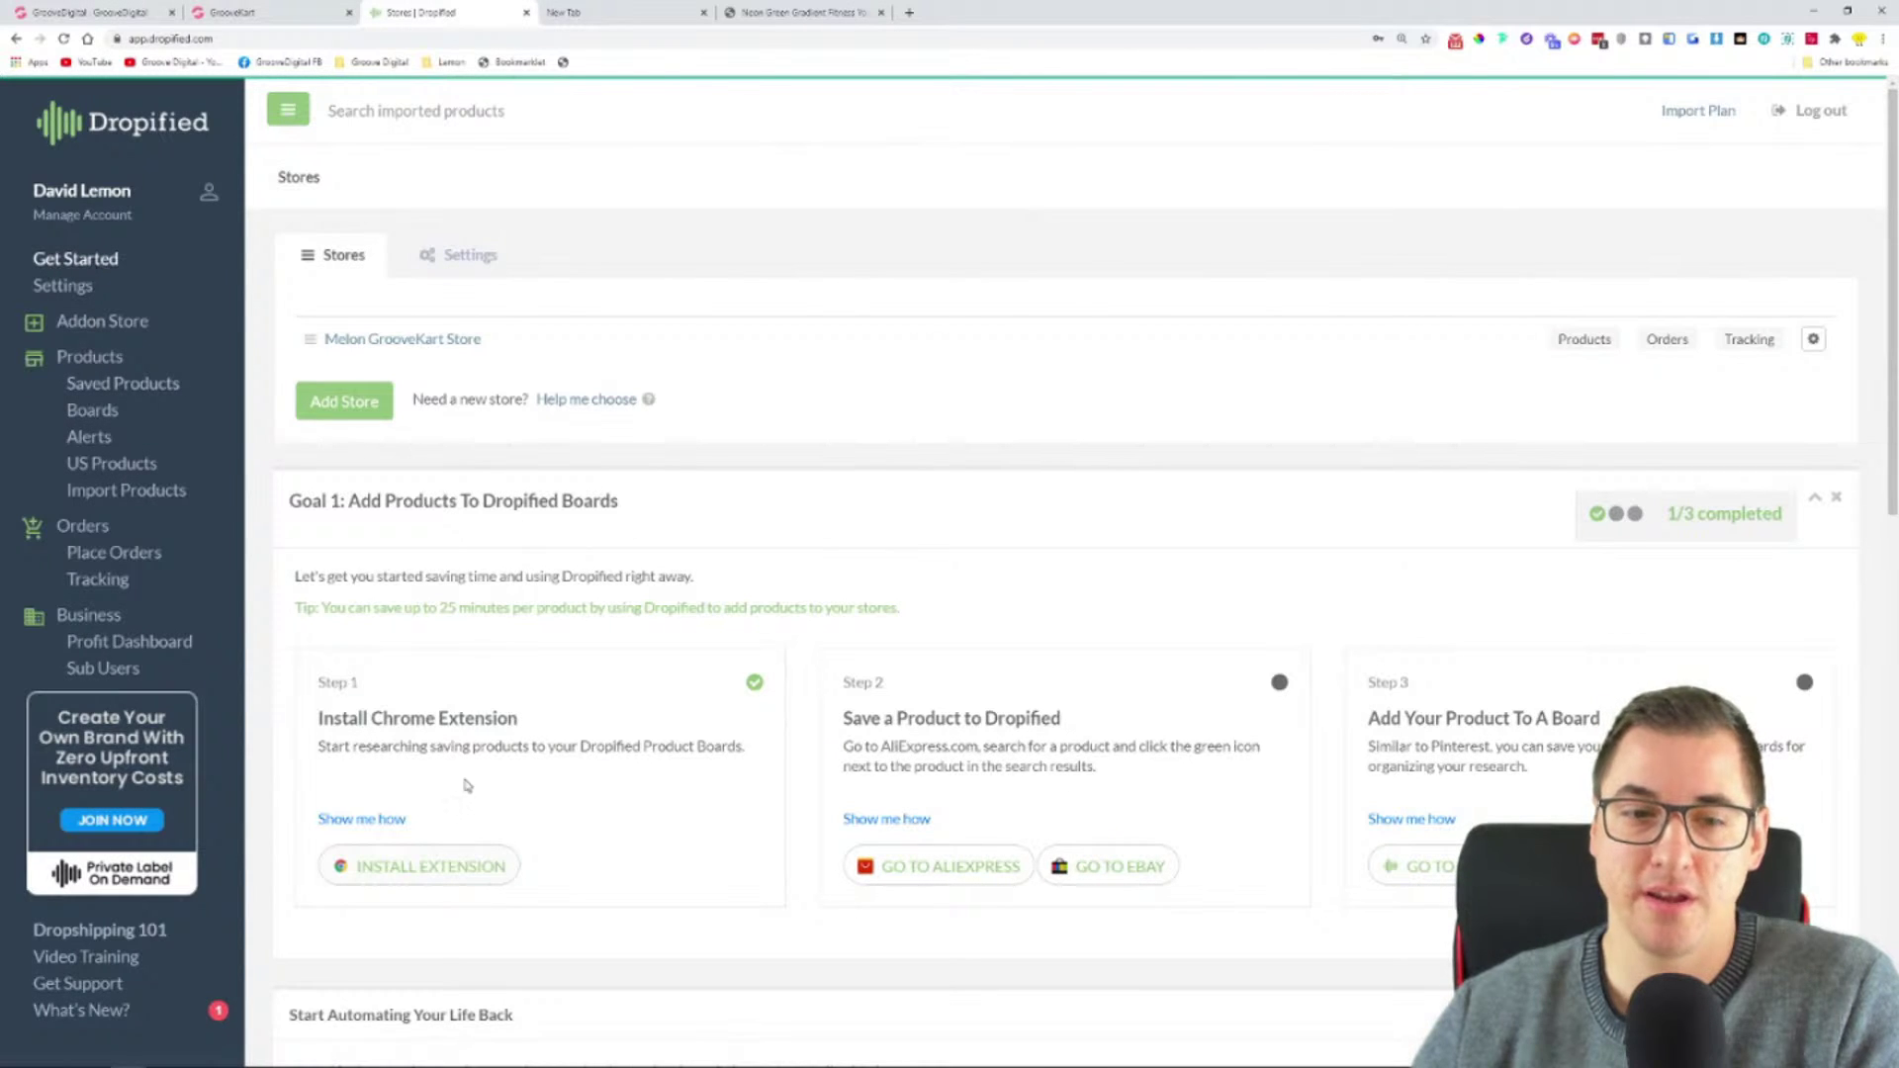
left_click(399, 866)
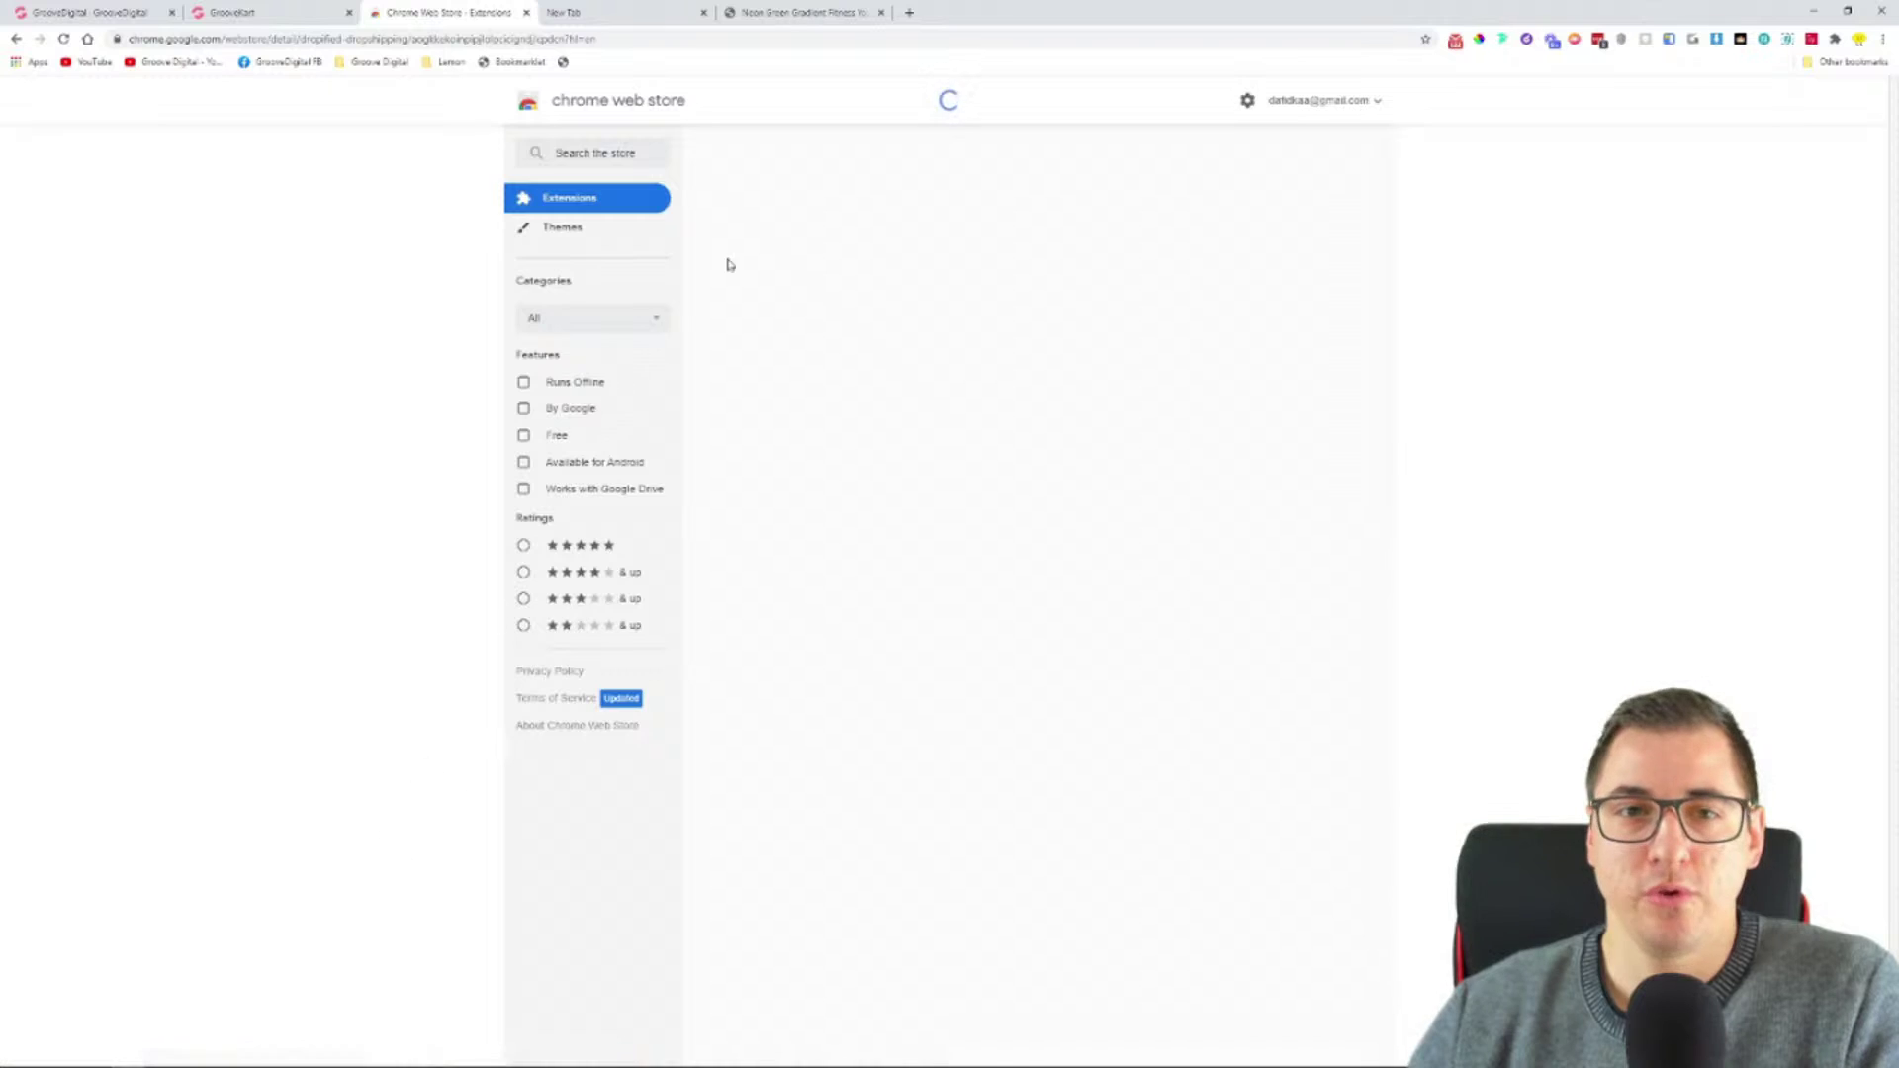
key("ctrl+plus")
key("ctrl+plus")
key("ctrl+plus")
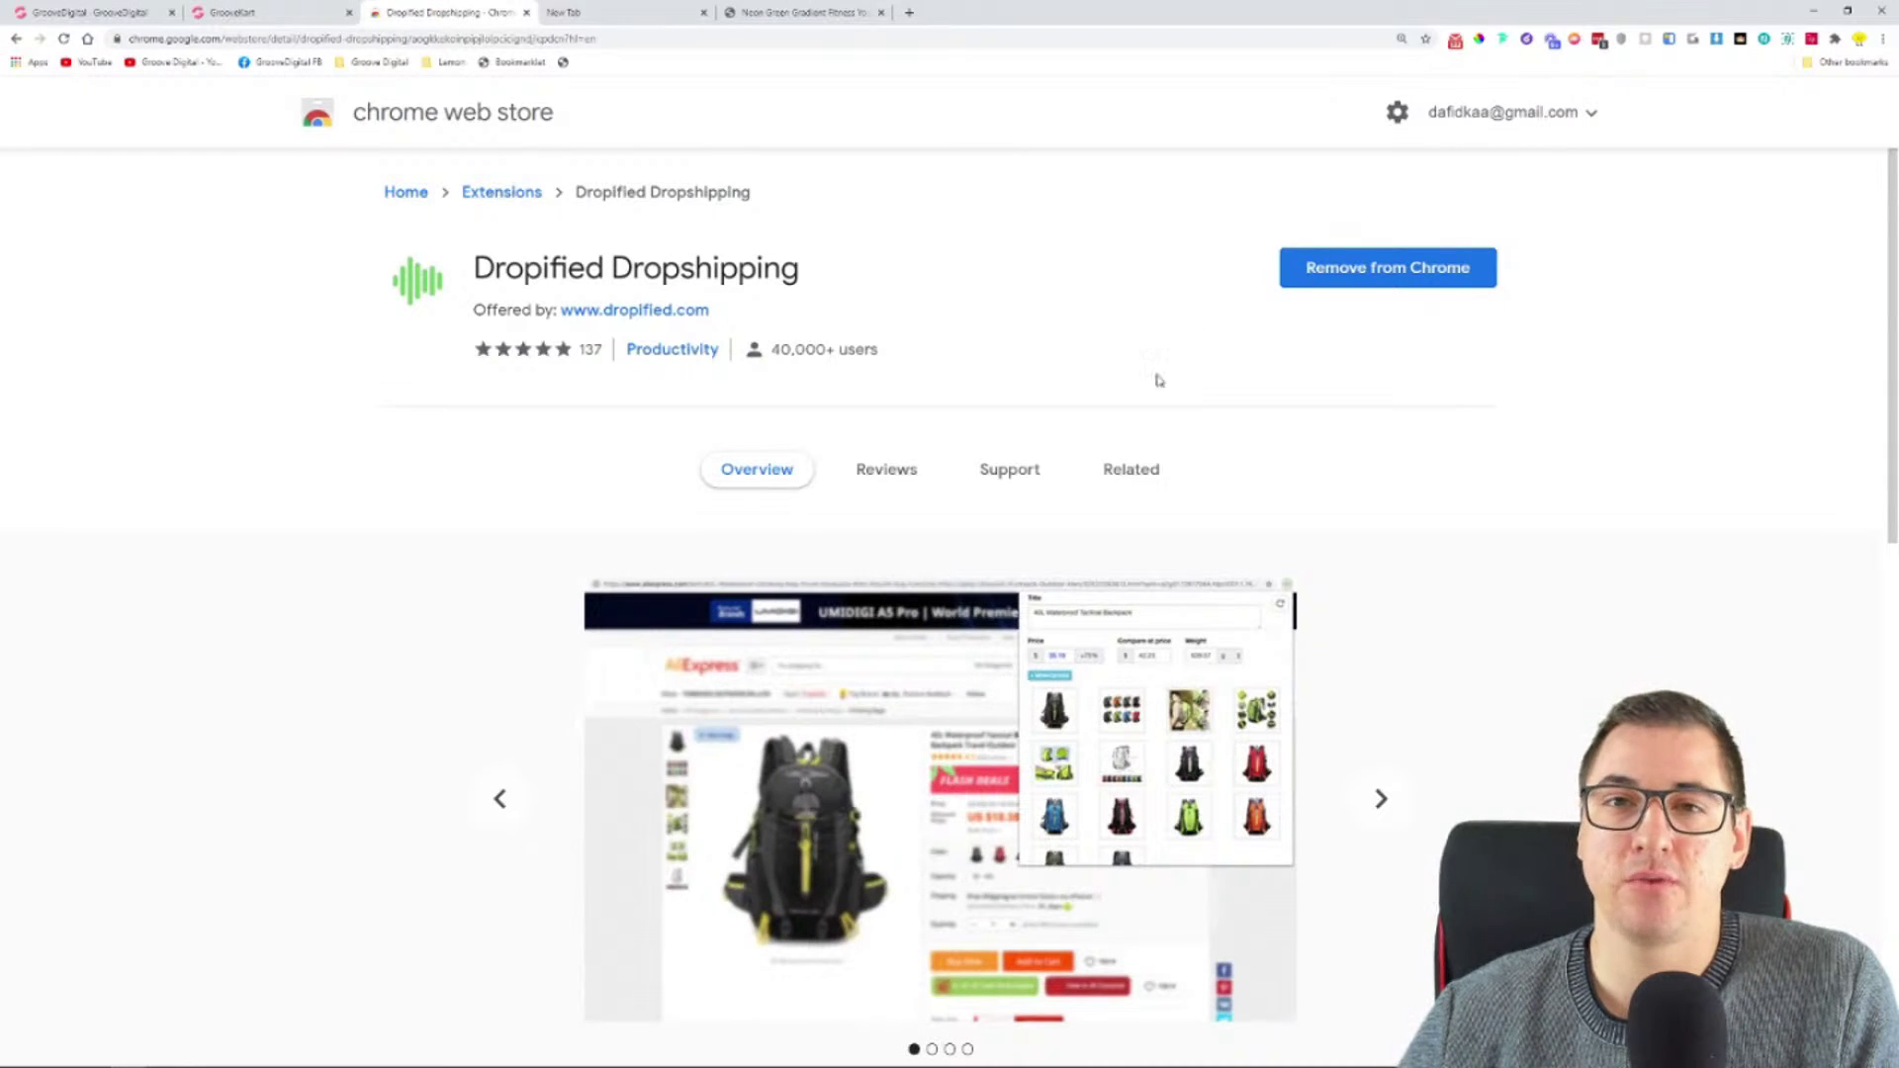
- Pin the Dropified Dropshipping extension in Chrome and move its icon ahead of the other pinned extensions
left_click(1835, 38)
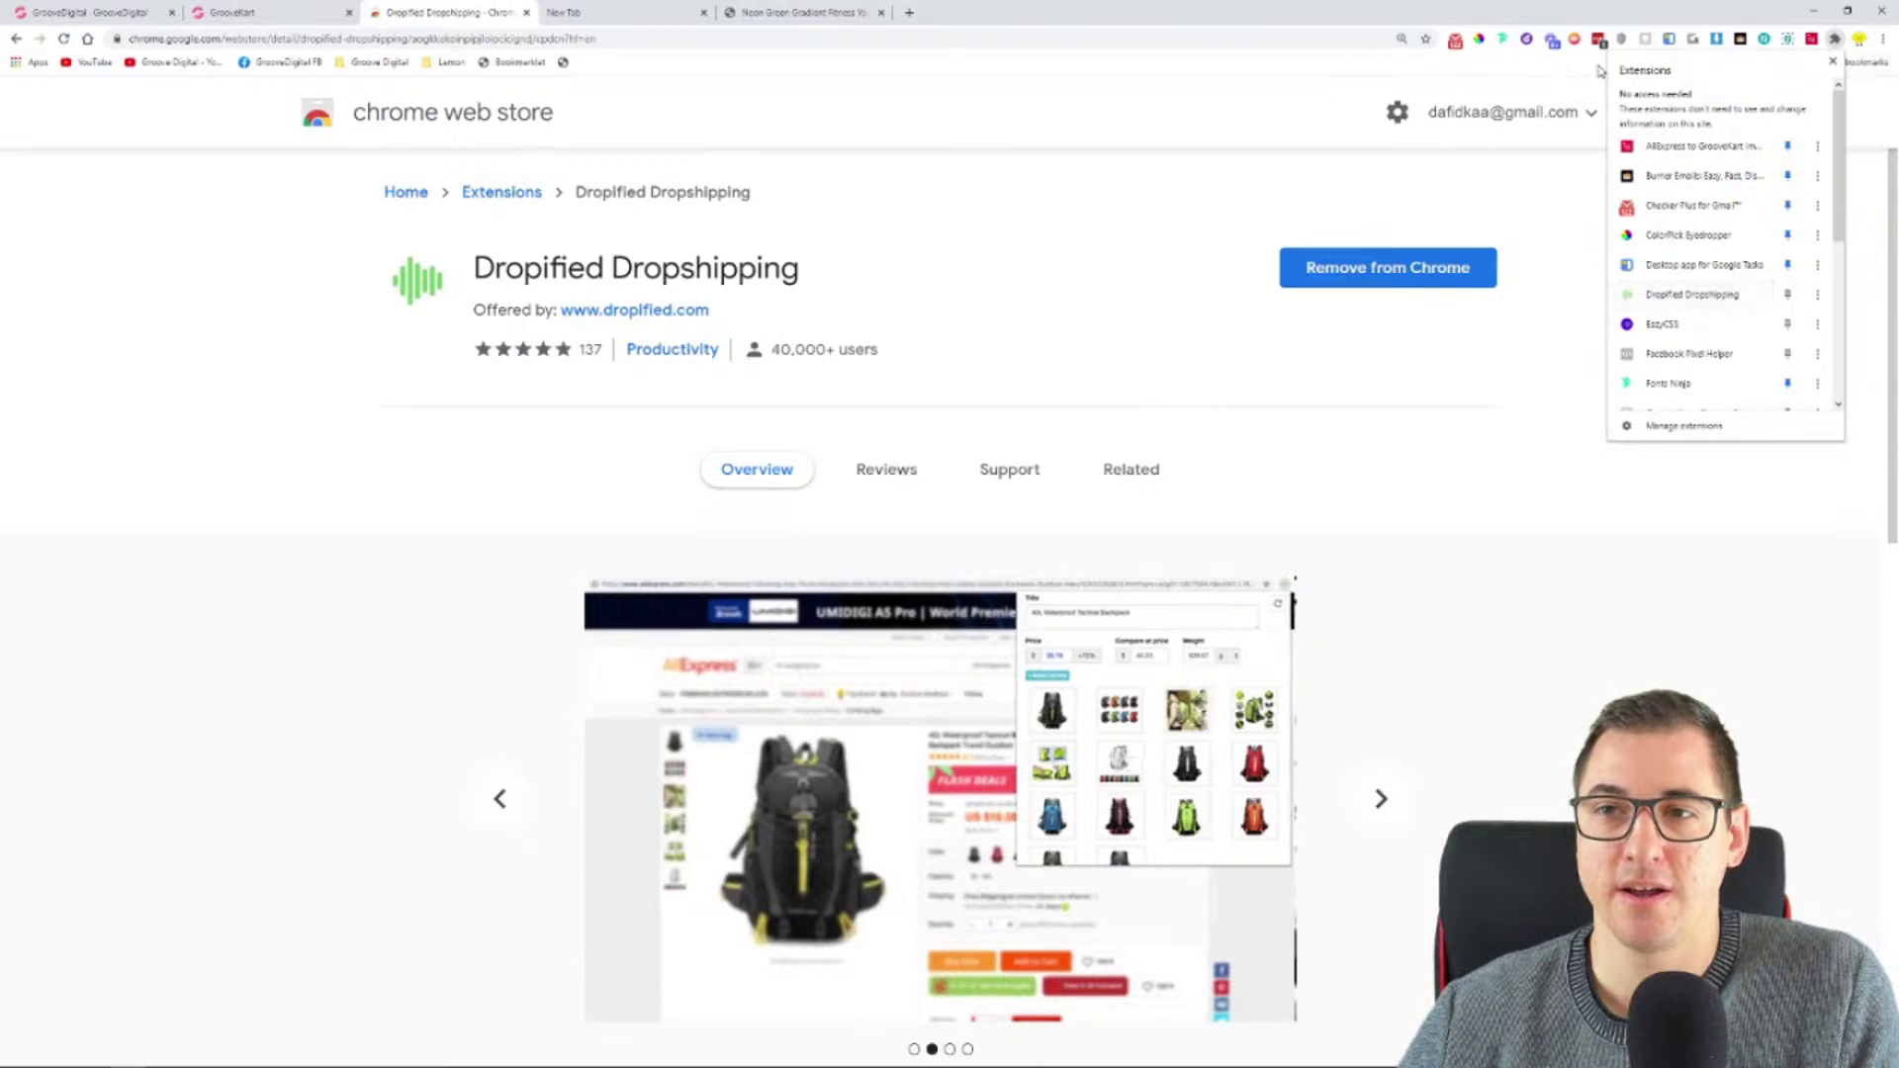
left_click(1787, 294)
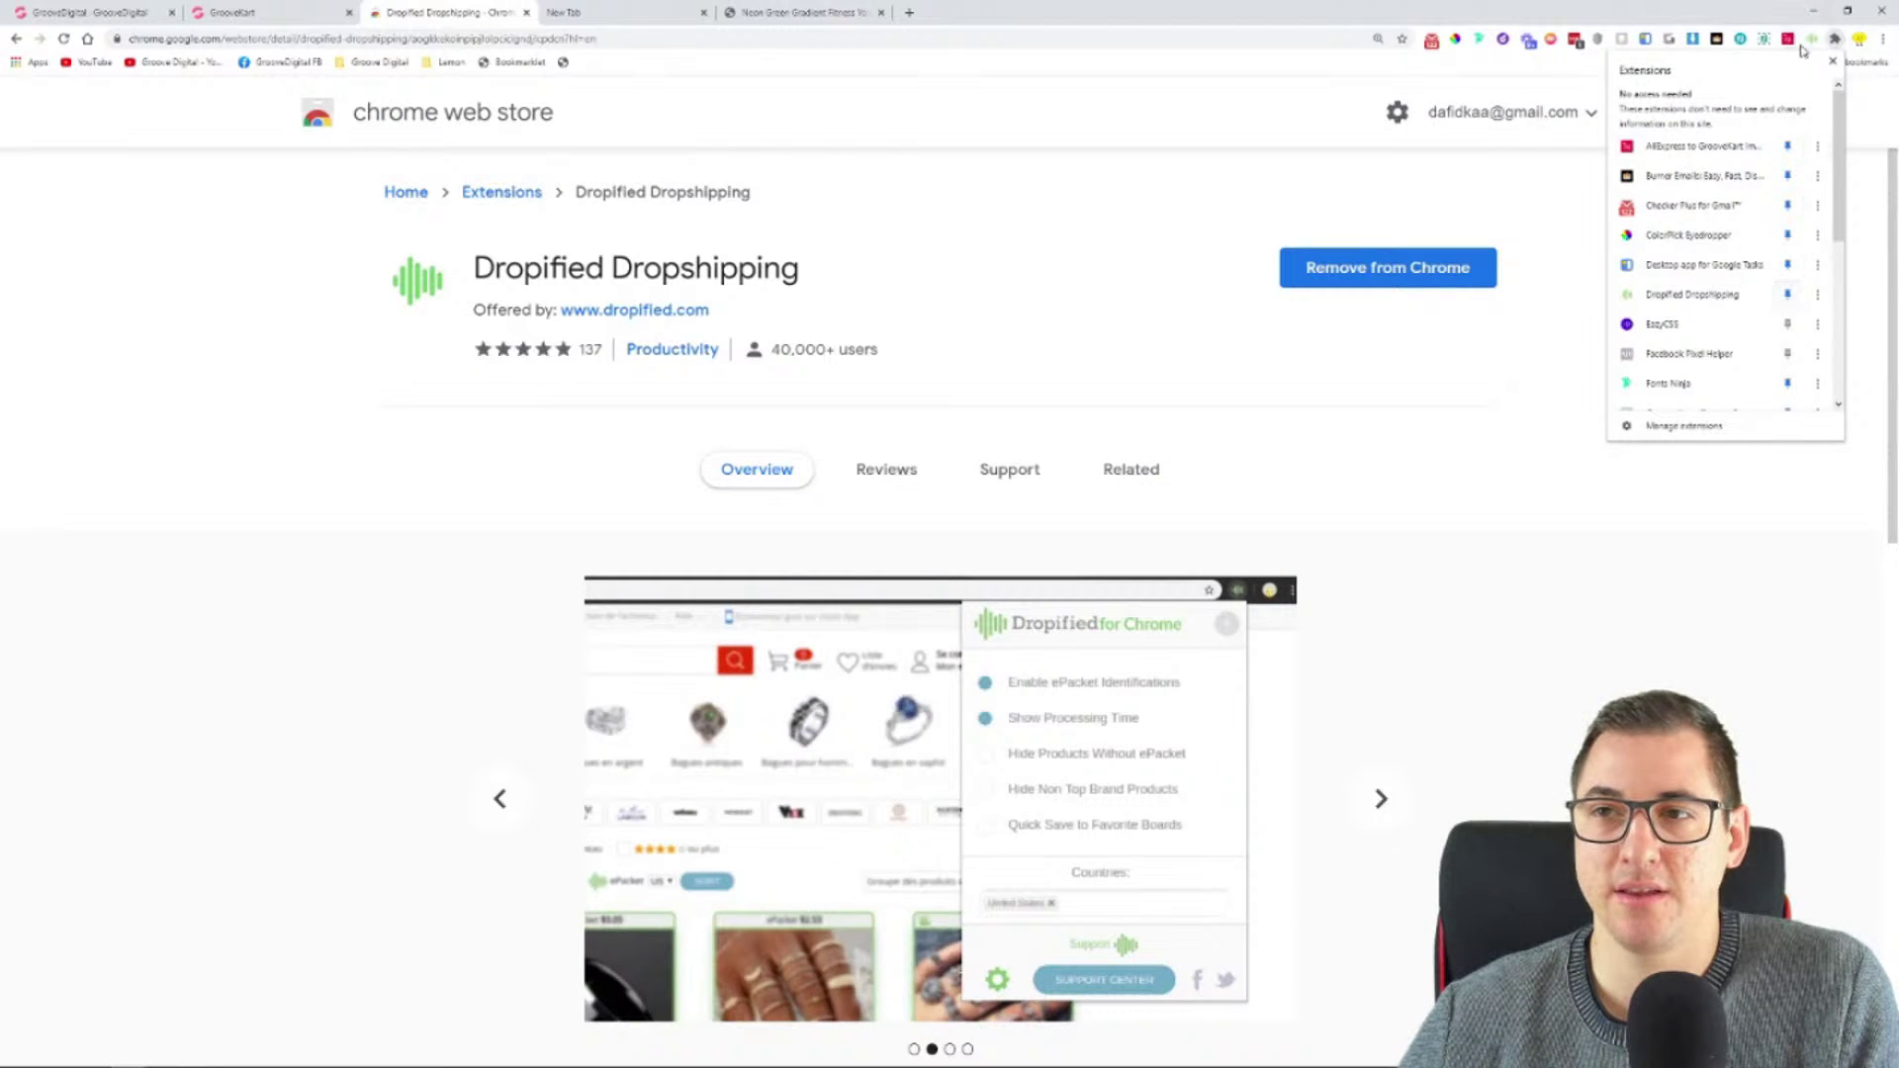
left_click(1716, 49)
left_click_drag(1716, 50, 1436, 50)
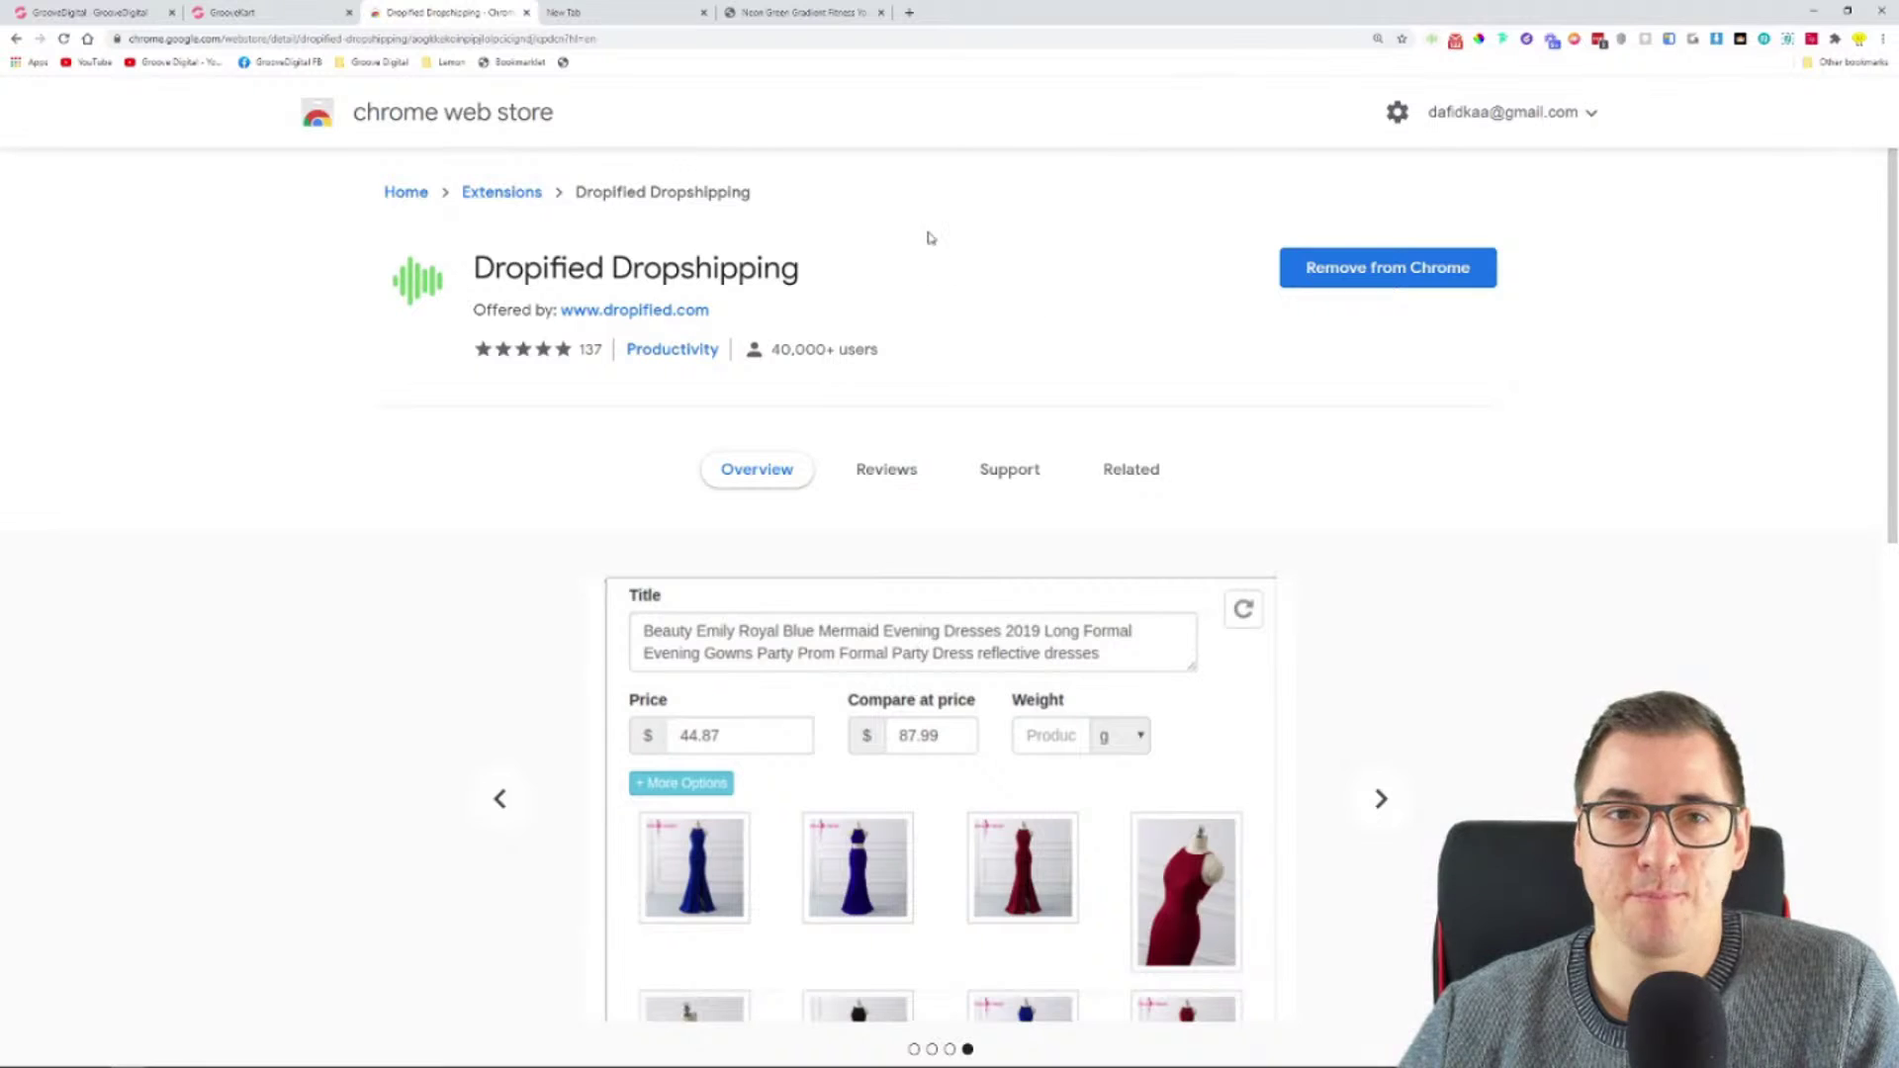
- Close the extension page, reopen Dropified's Stores page from the browser history and enlarge it at the Save a Product to Dropified goal
left_click(527, 22)
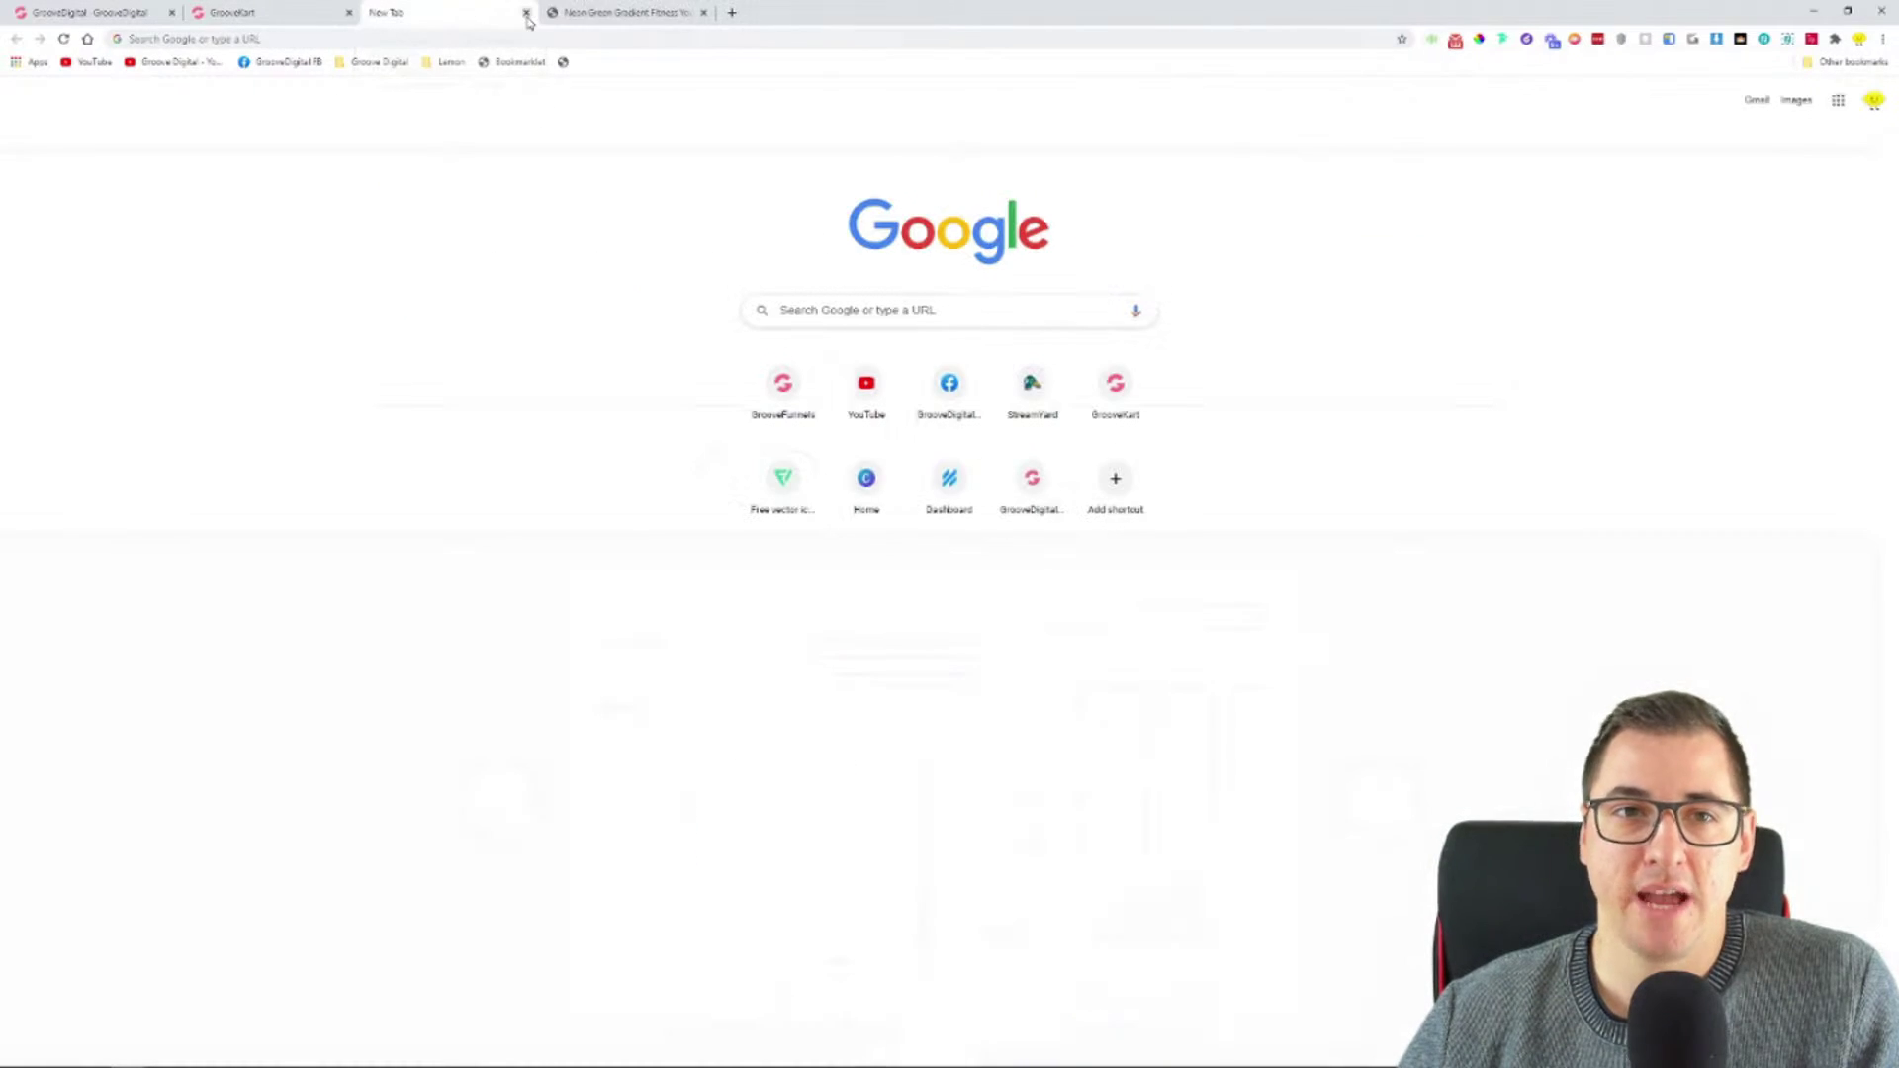
left_click(554, 59)
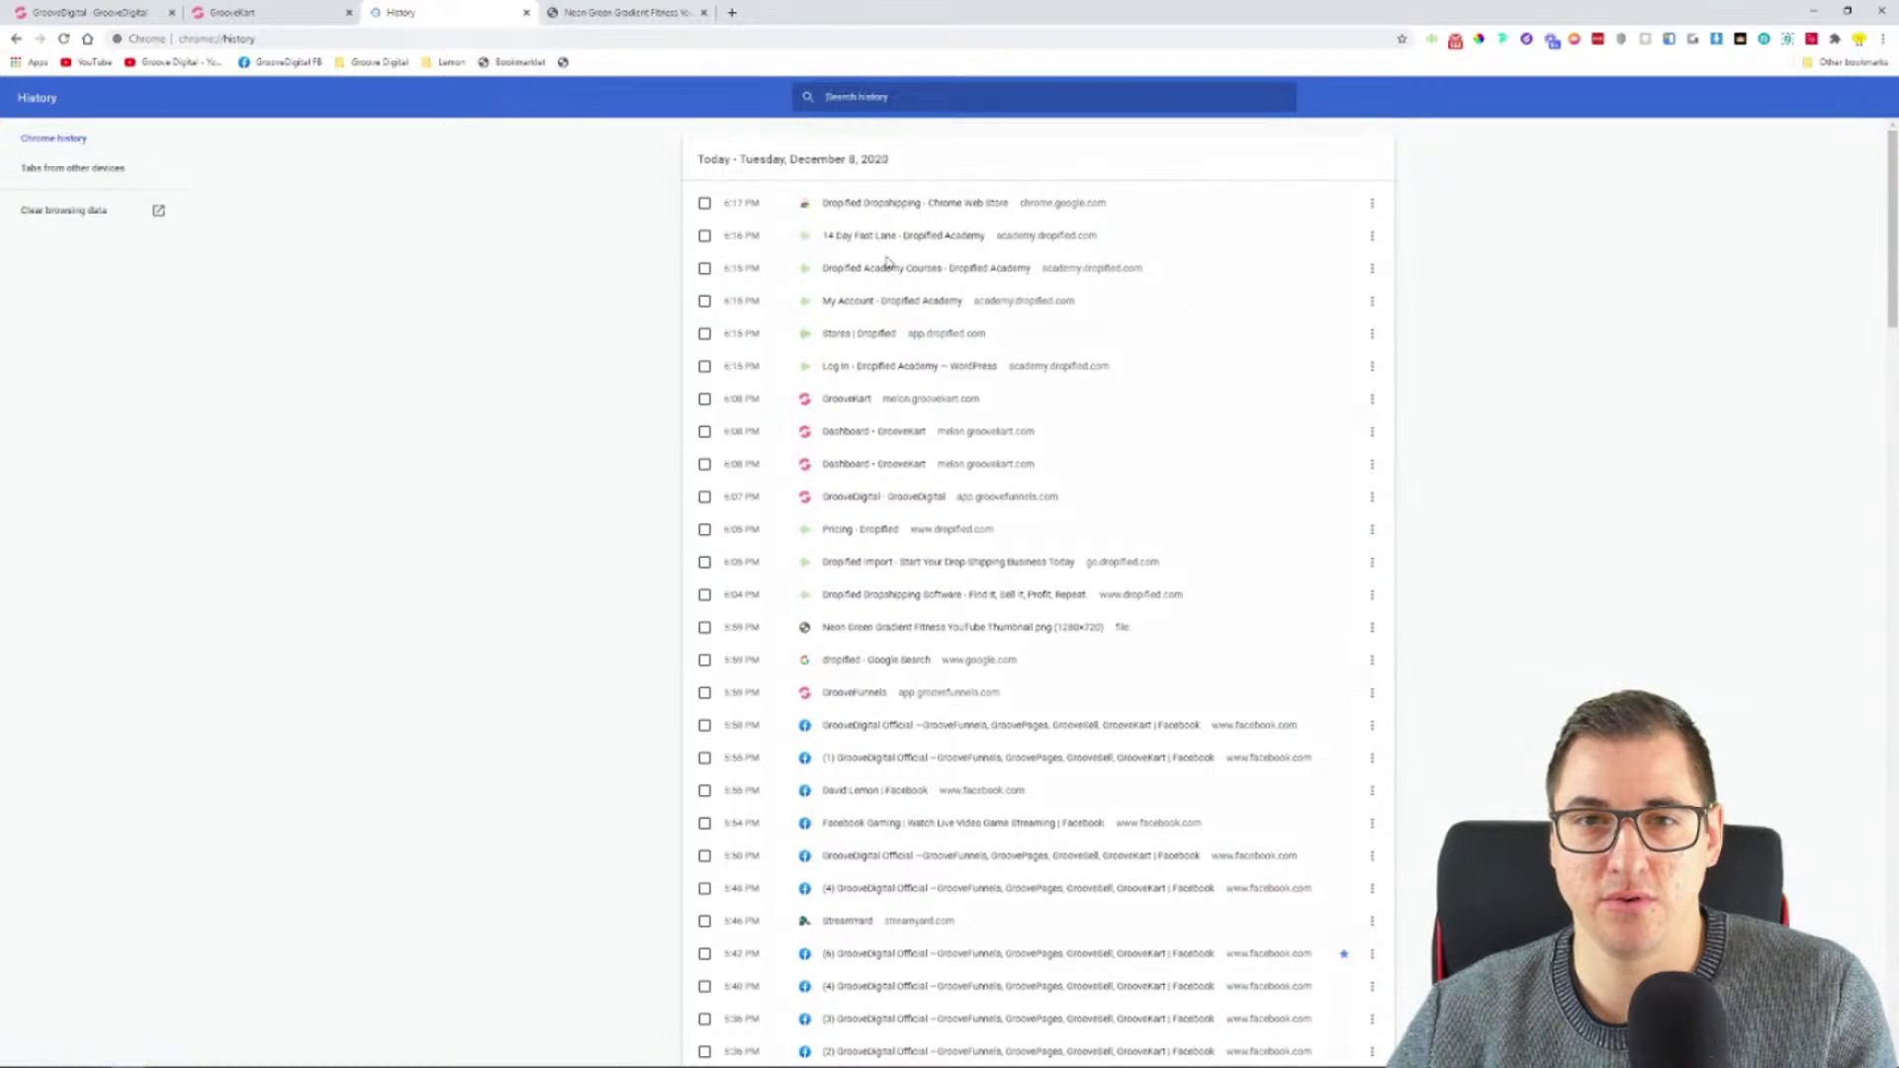
left_click(860, 335)
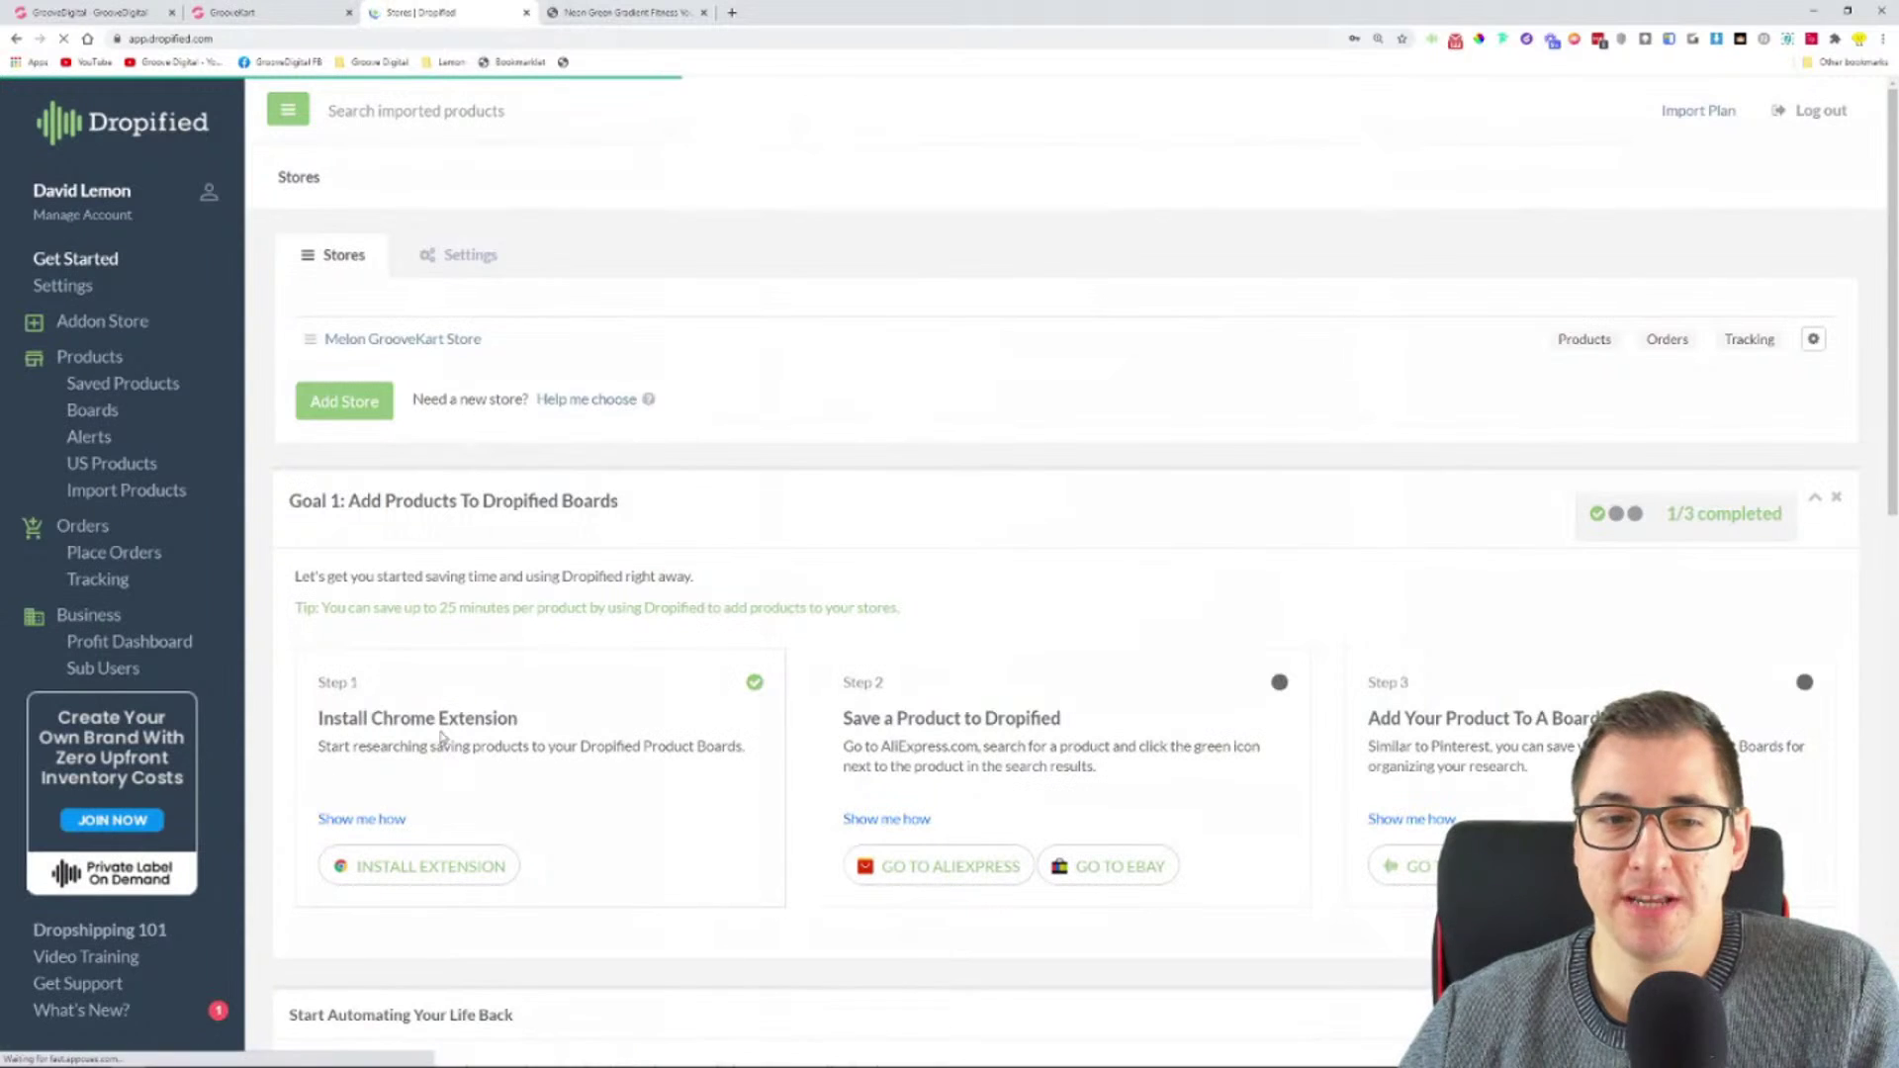
scroll(831, 653, "down", 2)
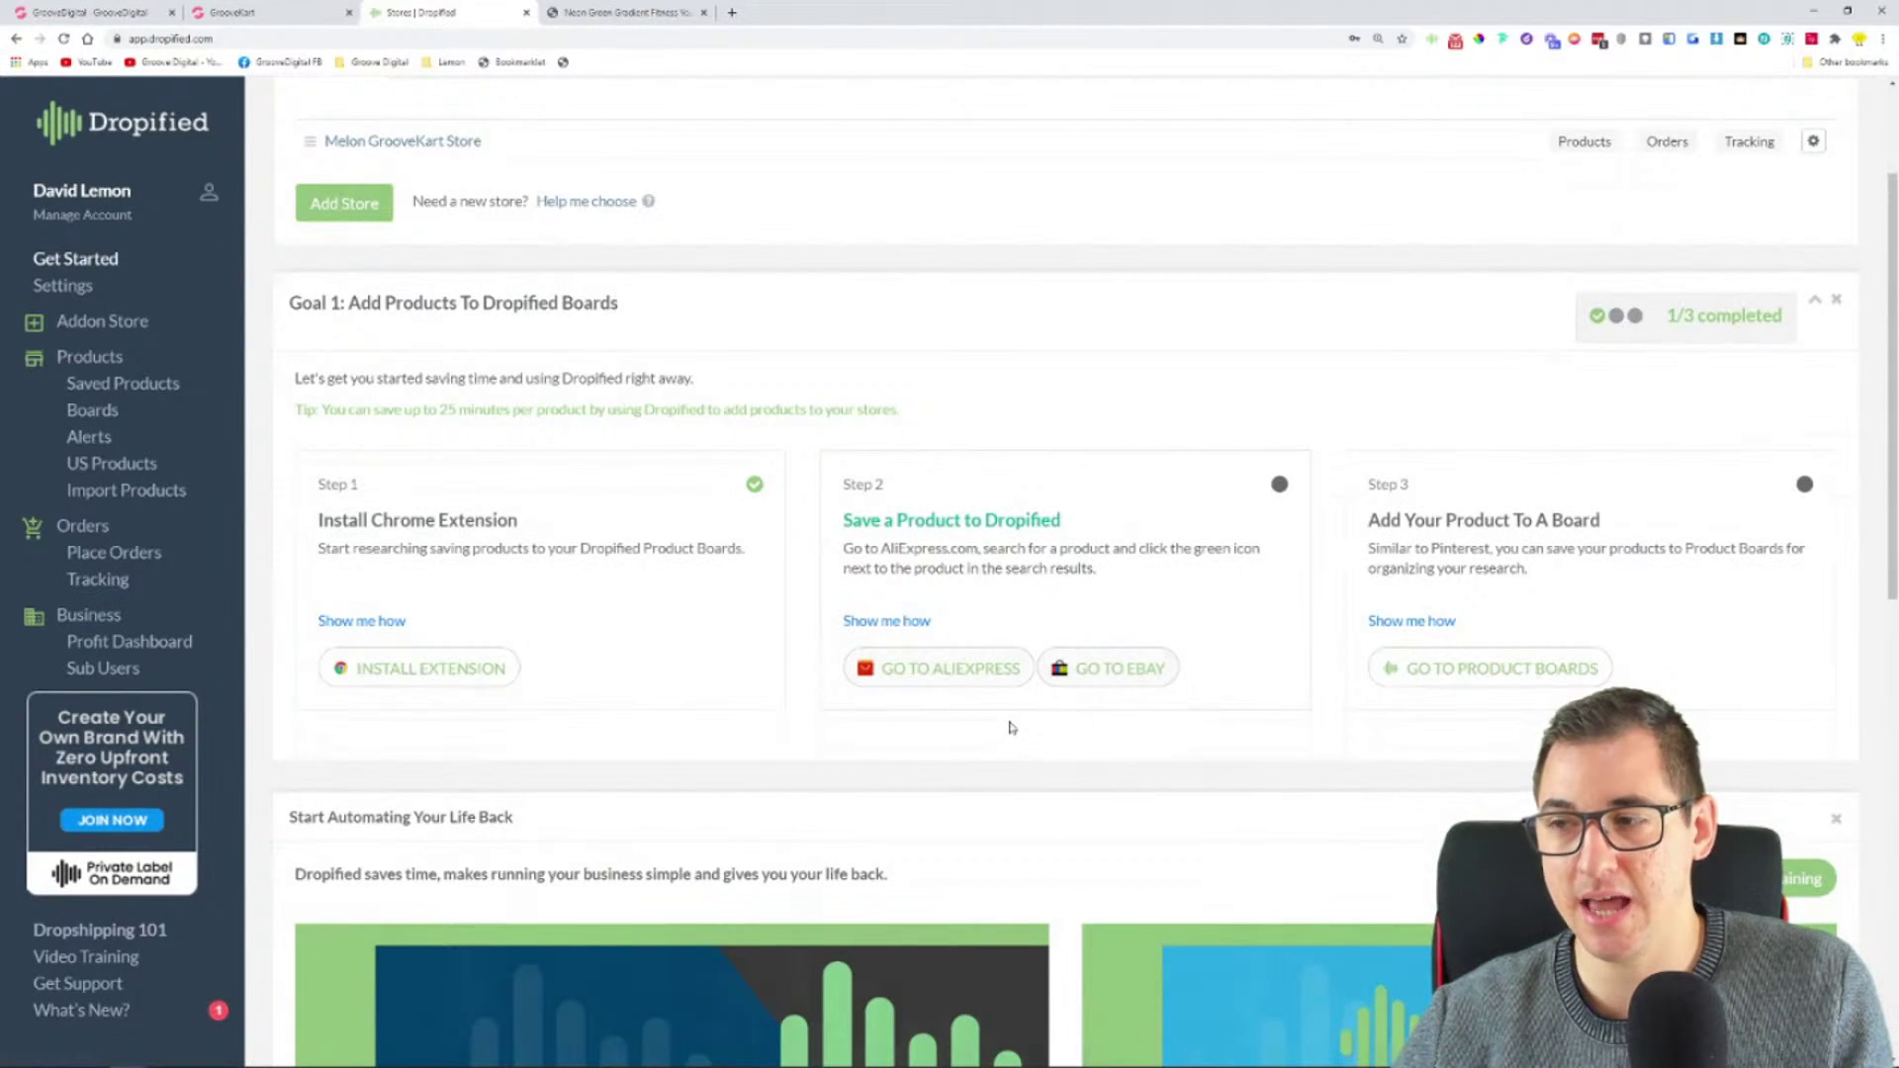
key("ctrl+plus")
key("ctrl+plus")
scroll(1068, 730, "down", 2)
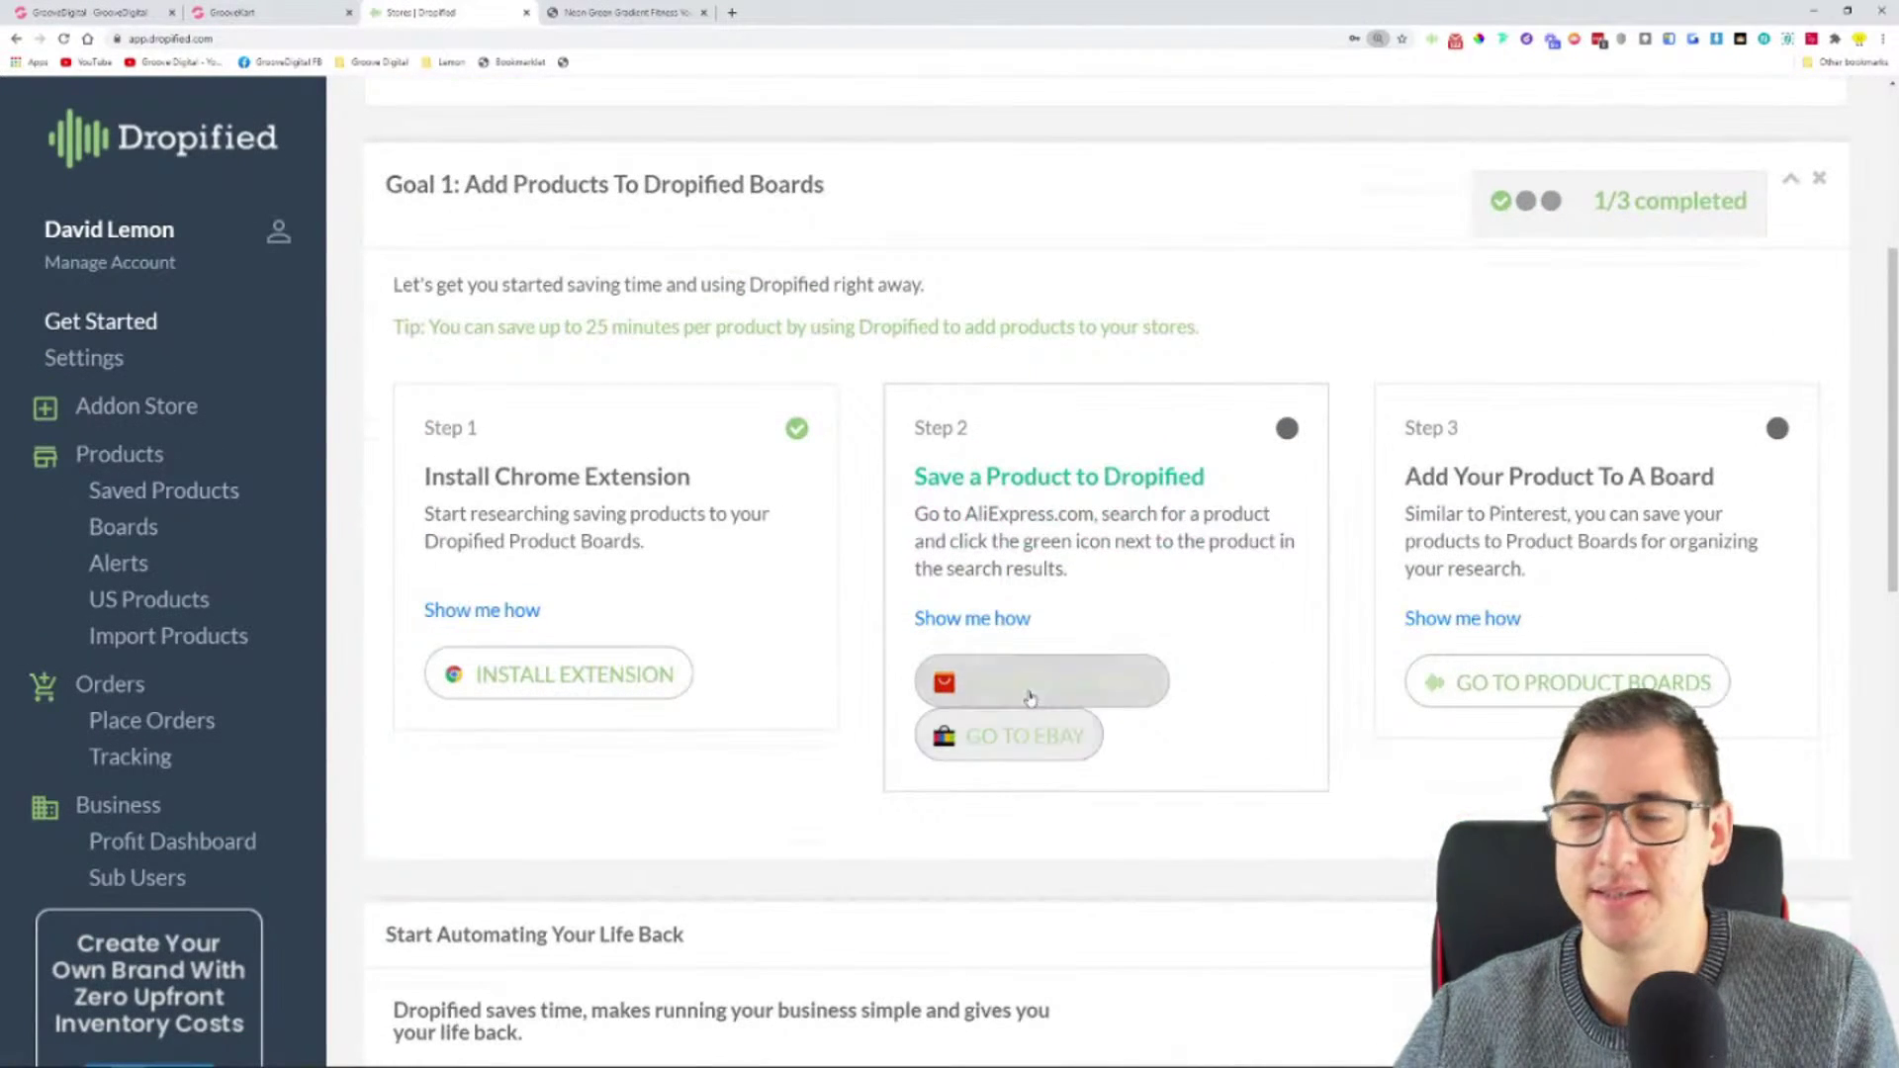
- Open AliExpress from the Save a Product to Dropified goal, enlarge the page and run the suggested search "pyama woman set"
left_click(1029, 697)
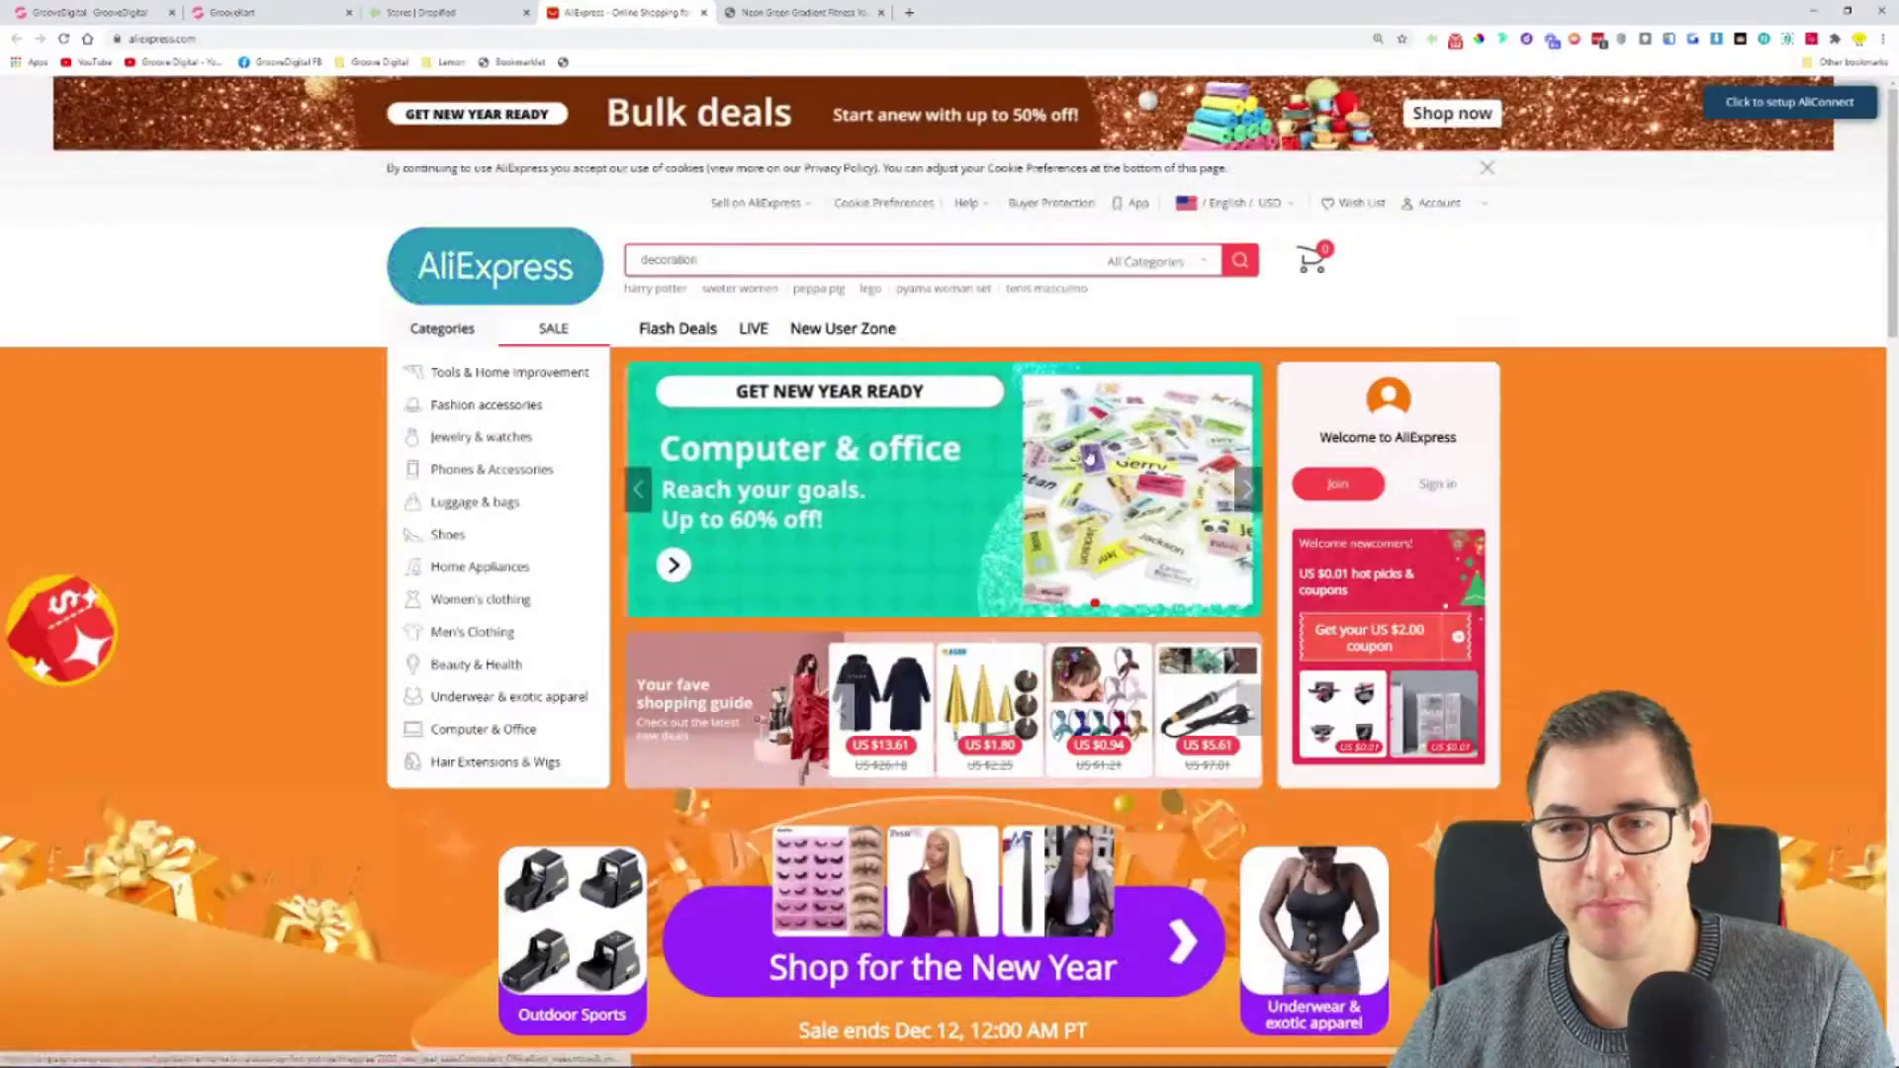
left_click(174, 408)
key("ctrl+plus")
key("ctrl+plus")
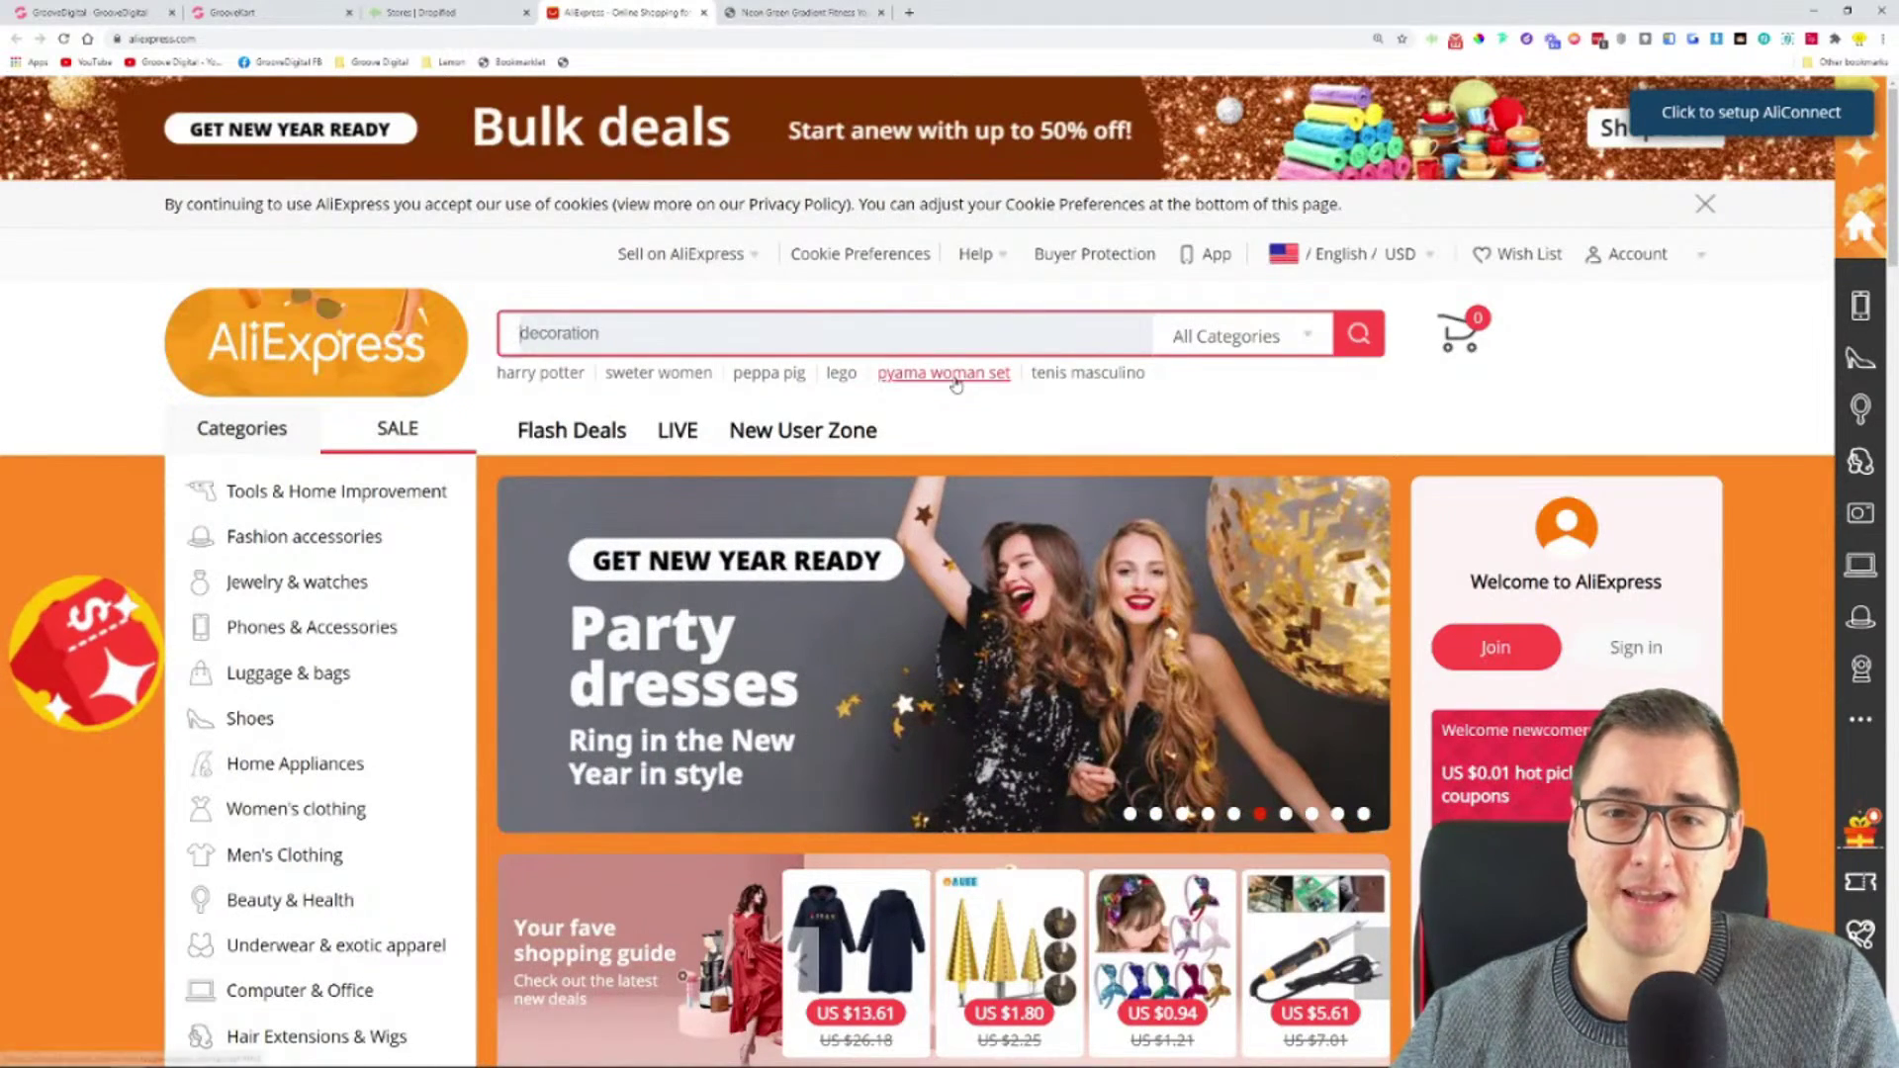
left_click(955, 382)
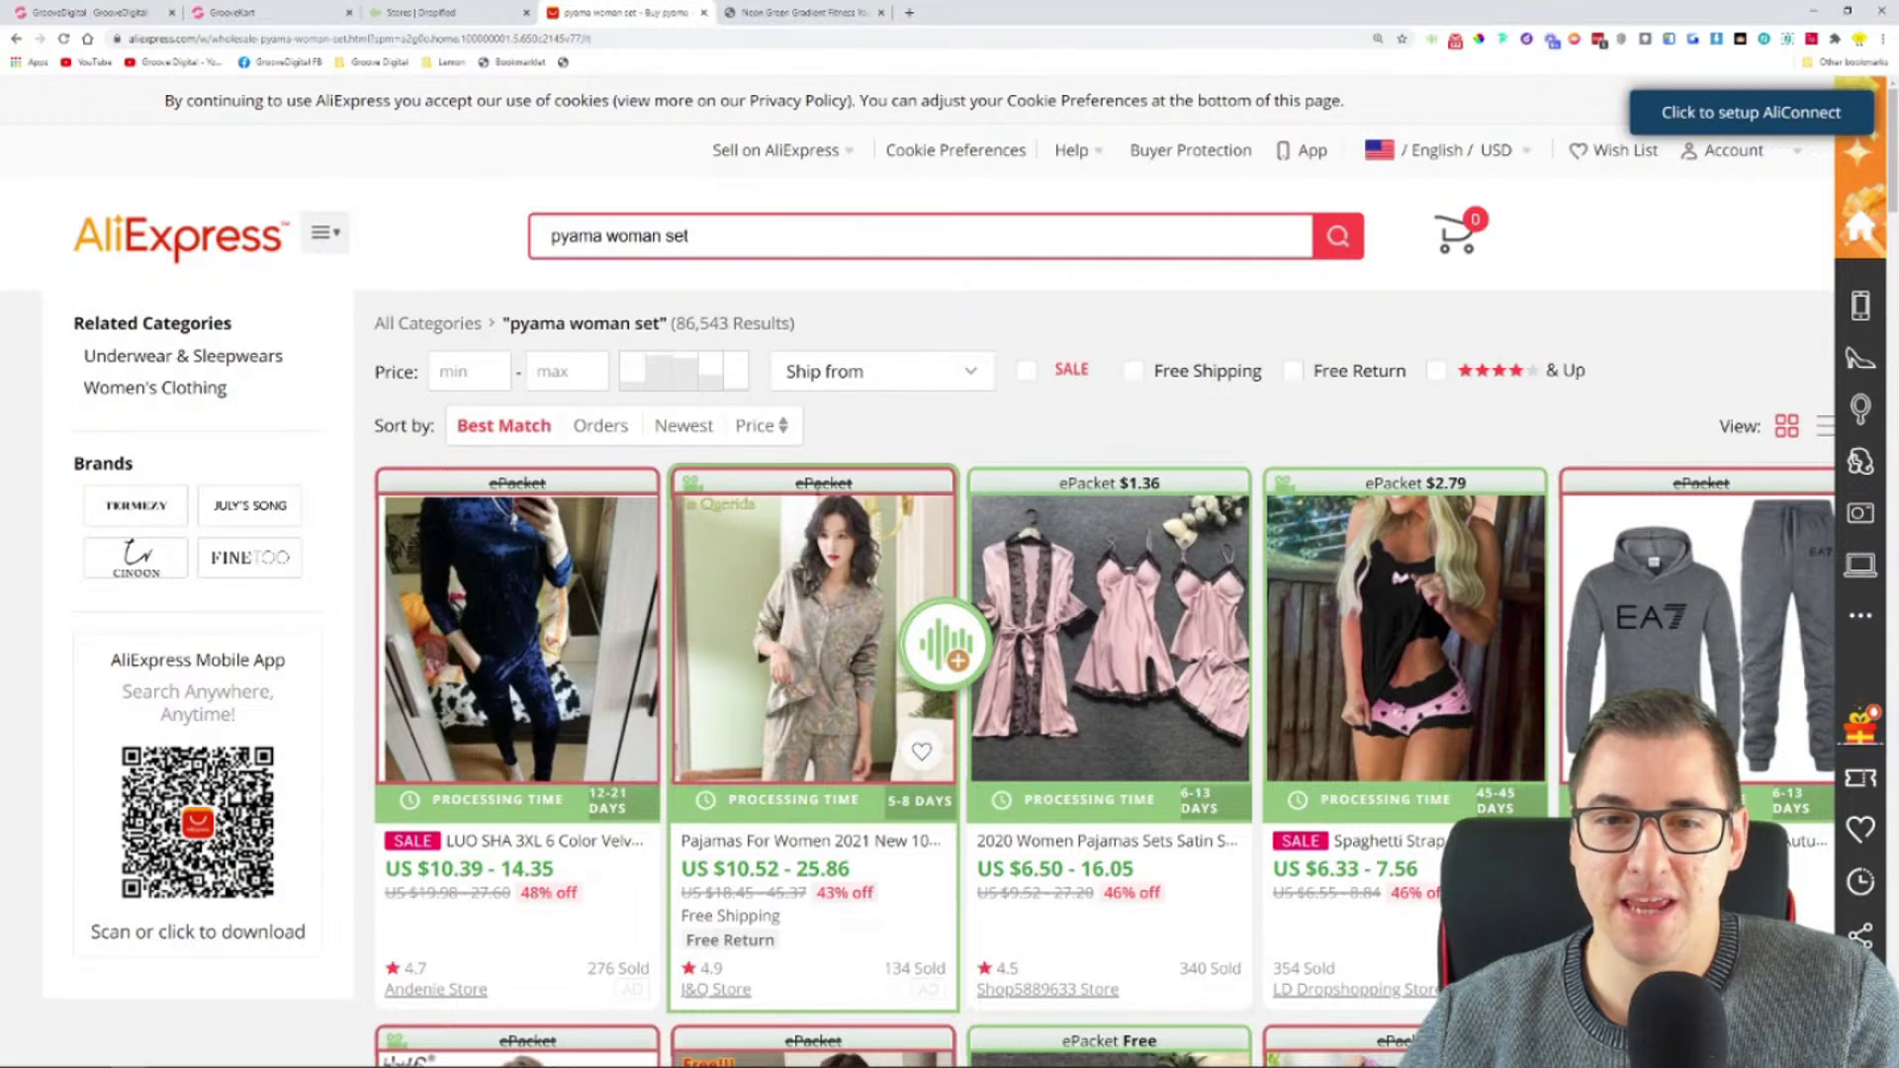
- Check the ePacket labels on the search results and hide products without ePacket through the Dropified extension
left_click_drag(782, 488, 859, 499)
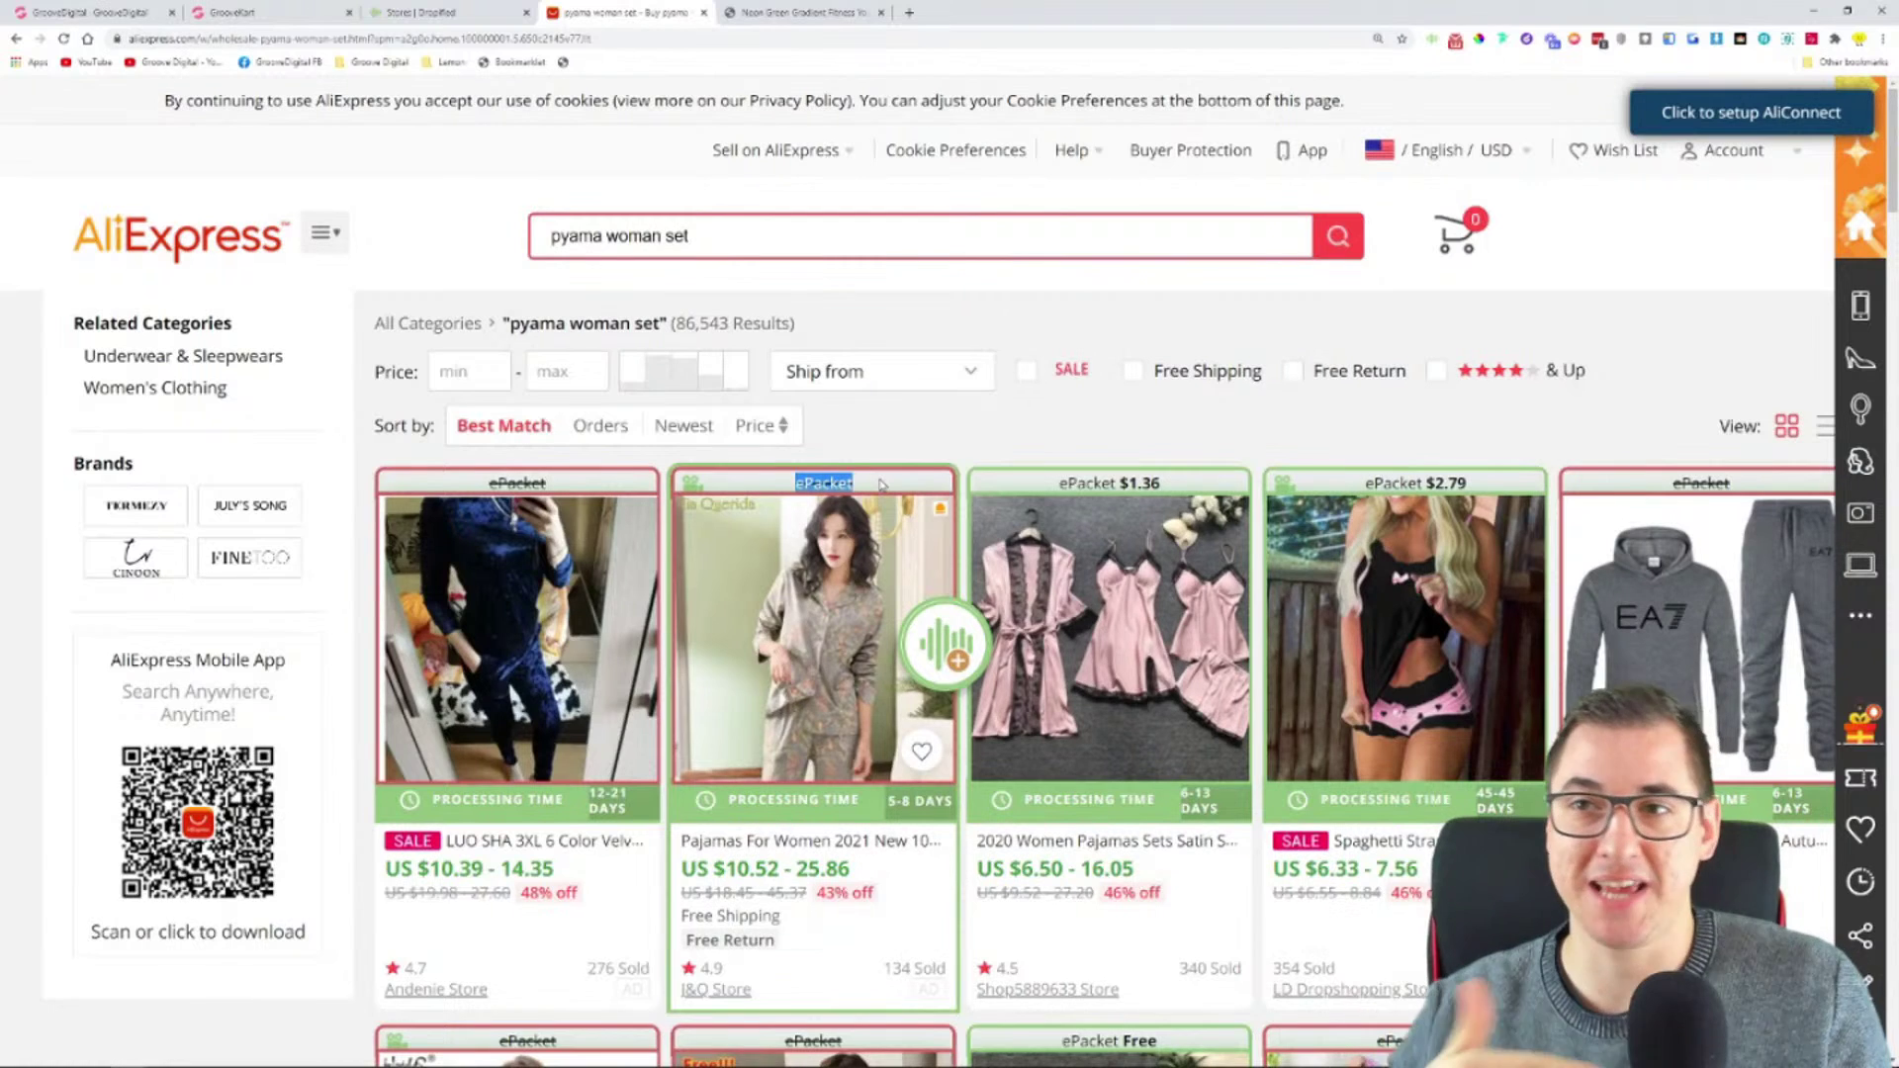
left_click(876, 484)
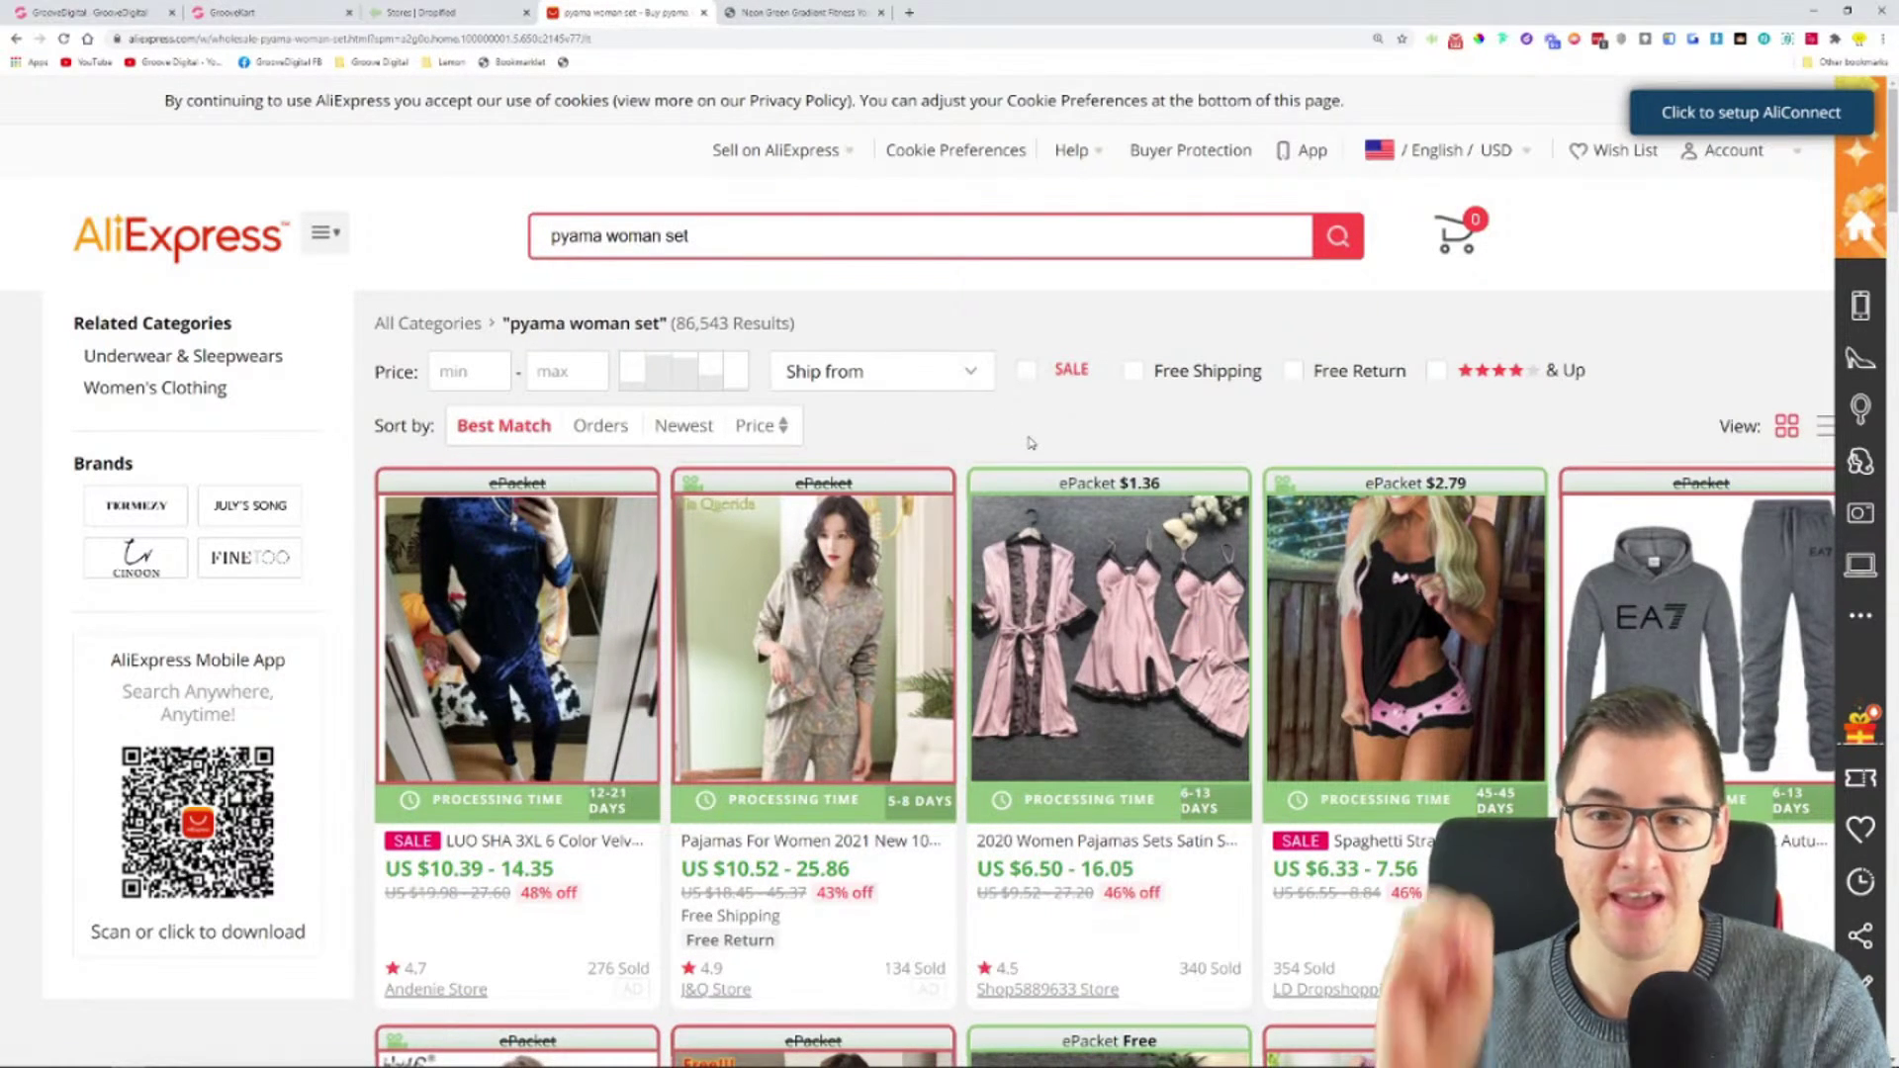
scroll(1031, 442, "down", 5)
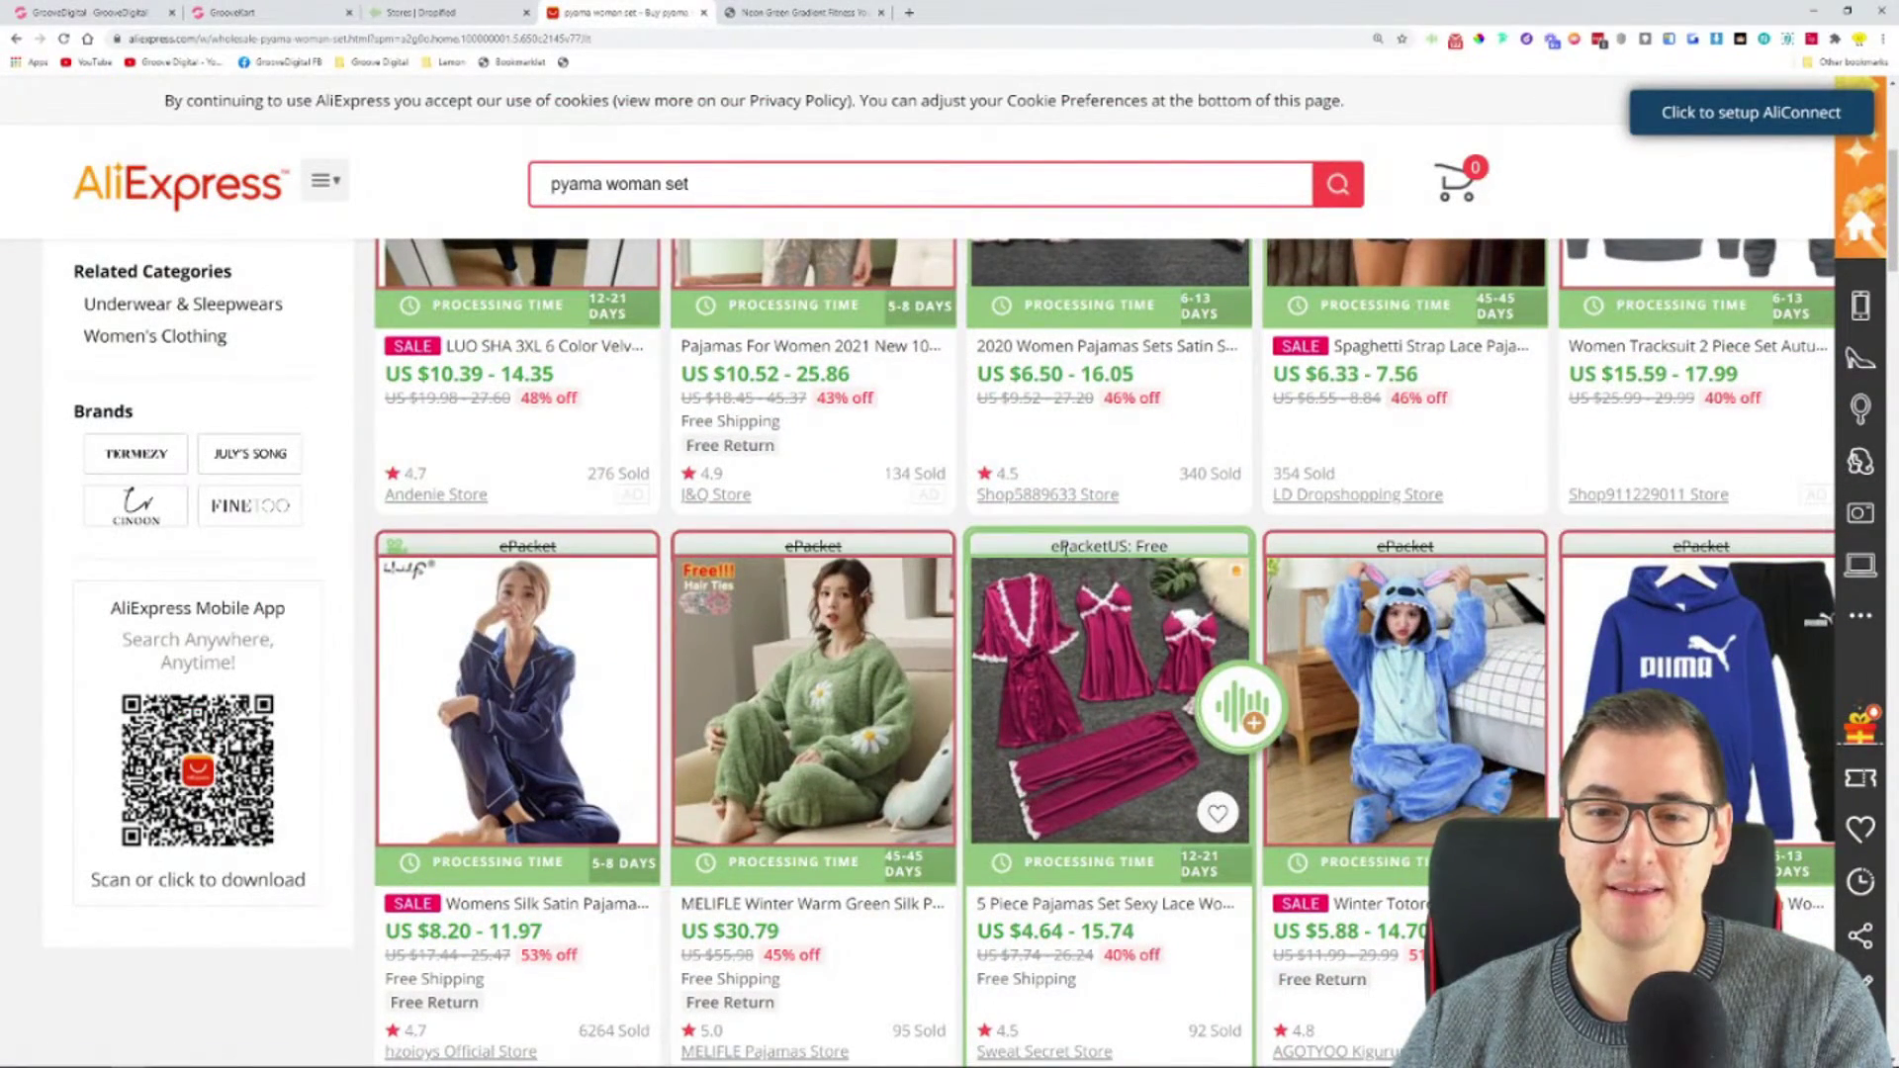
scroll(990, 605, "up", 5)
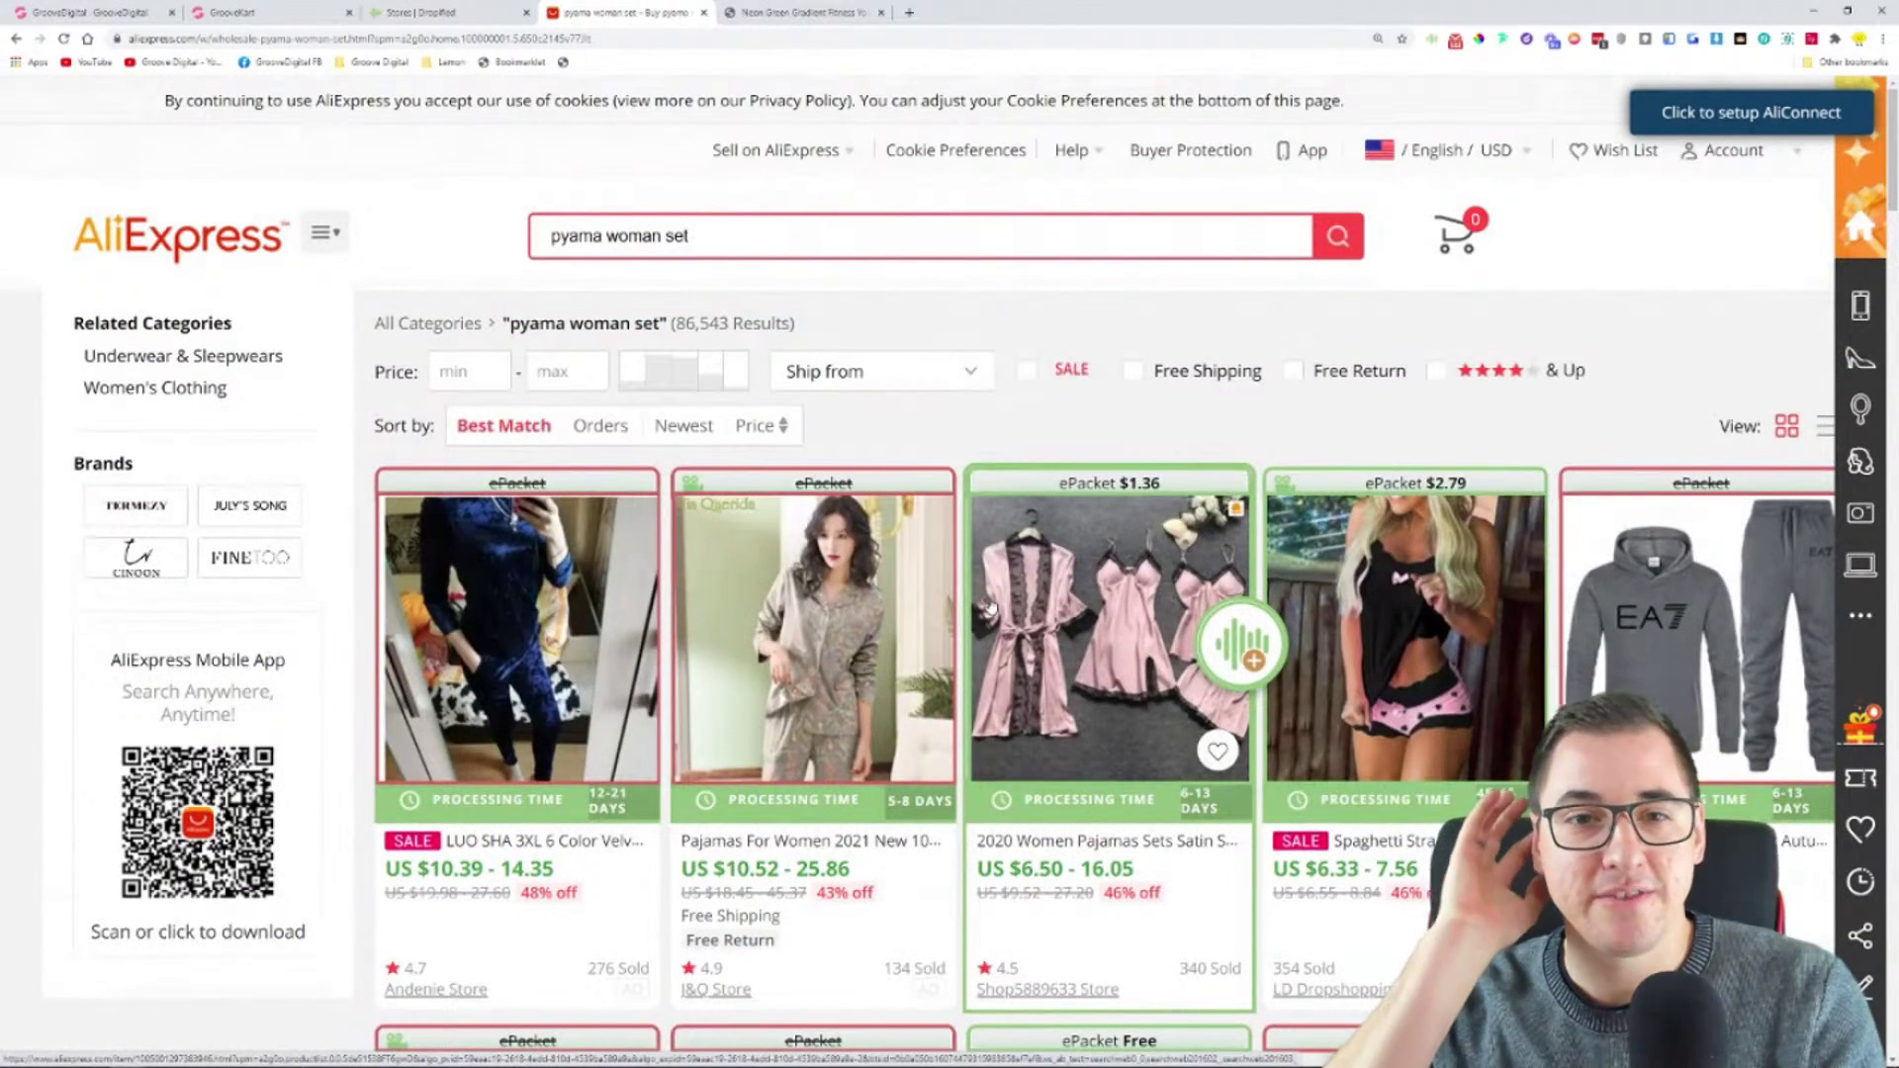
left_click(1430, 42)
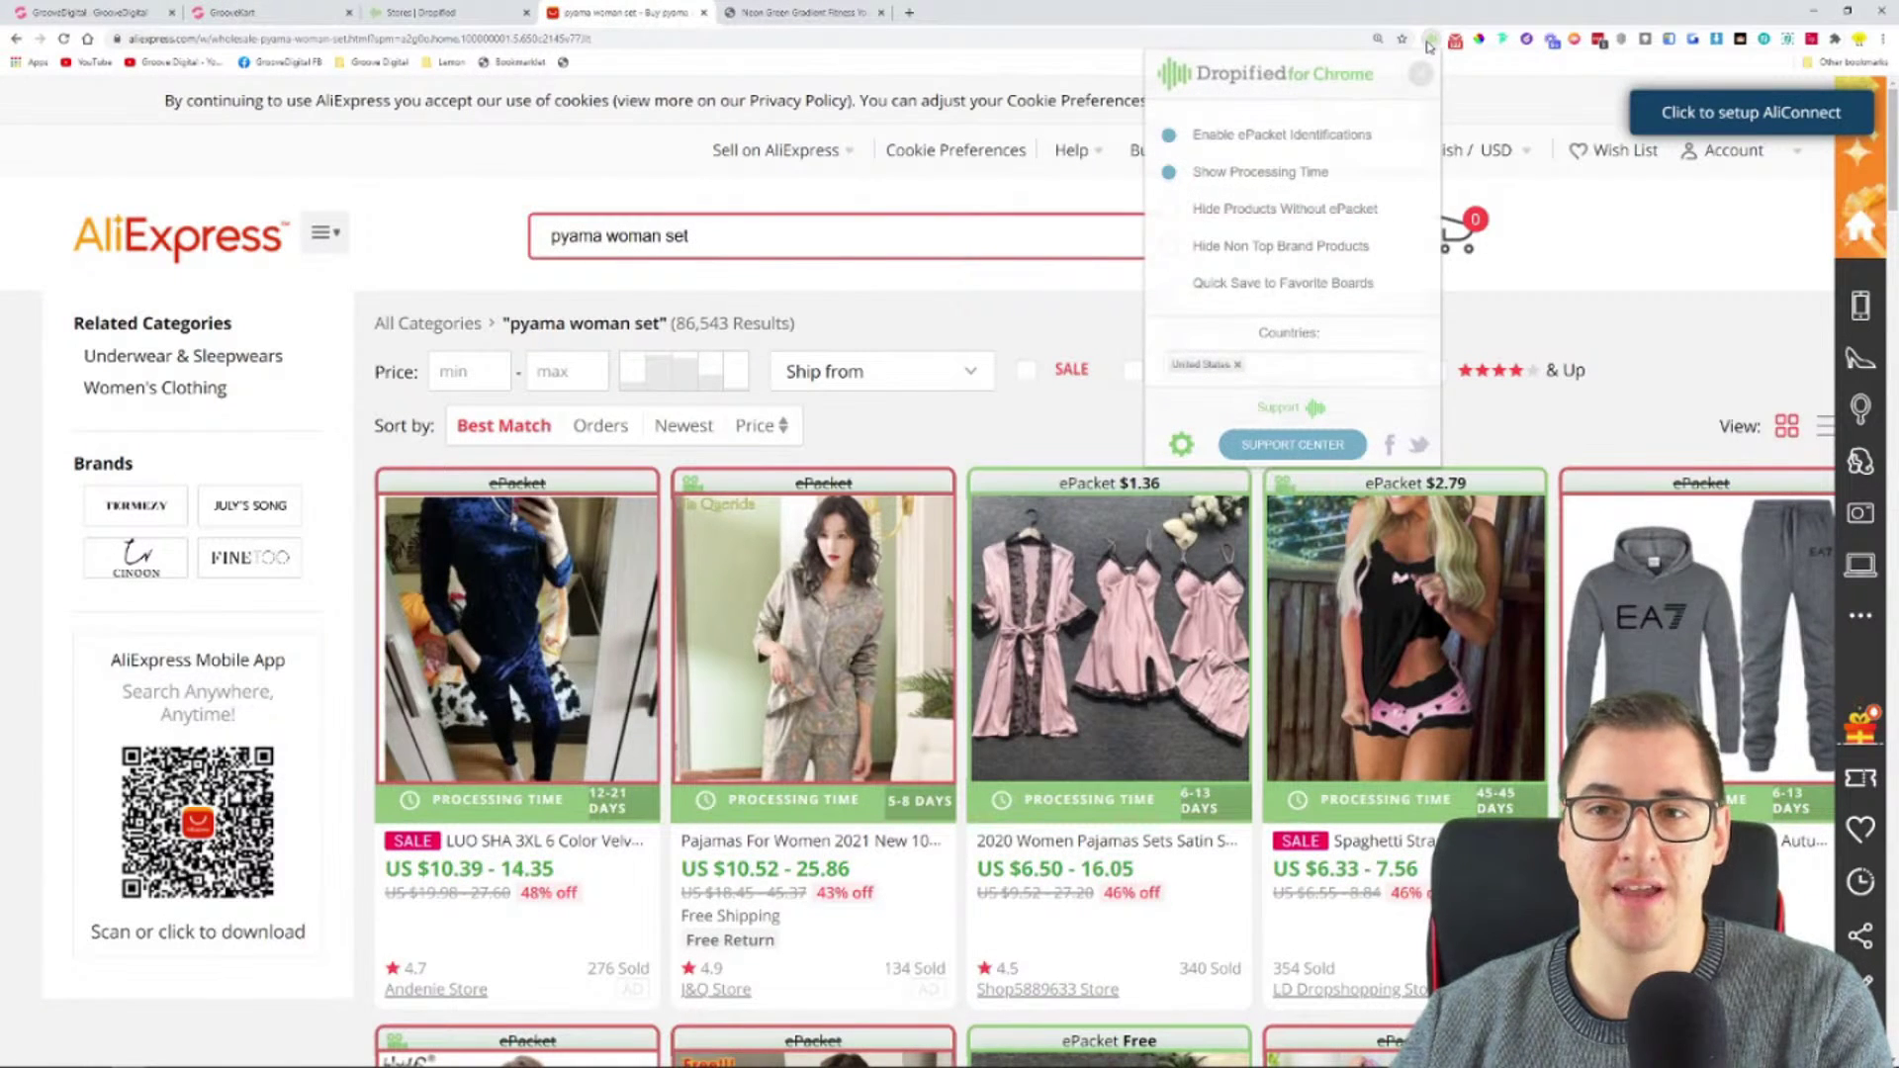
left_click(1168, 211)
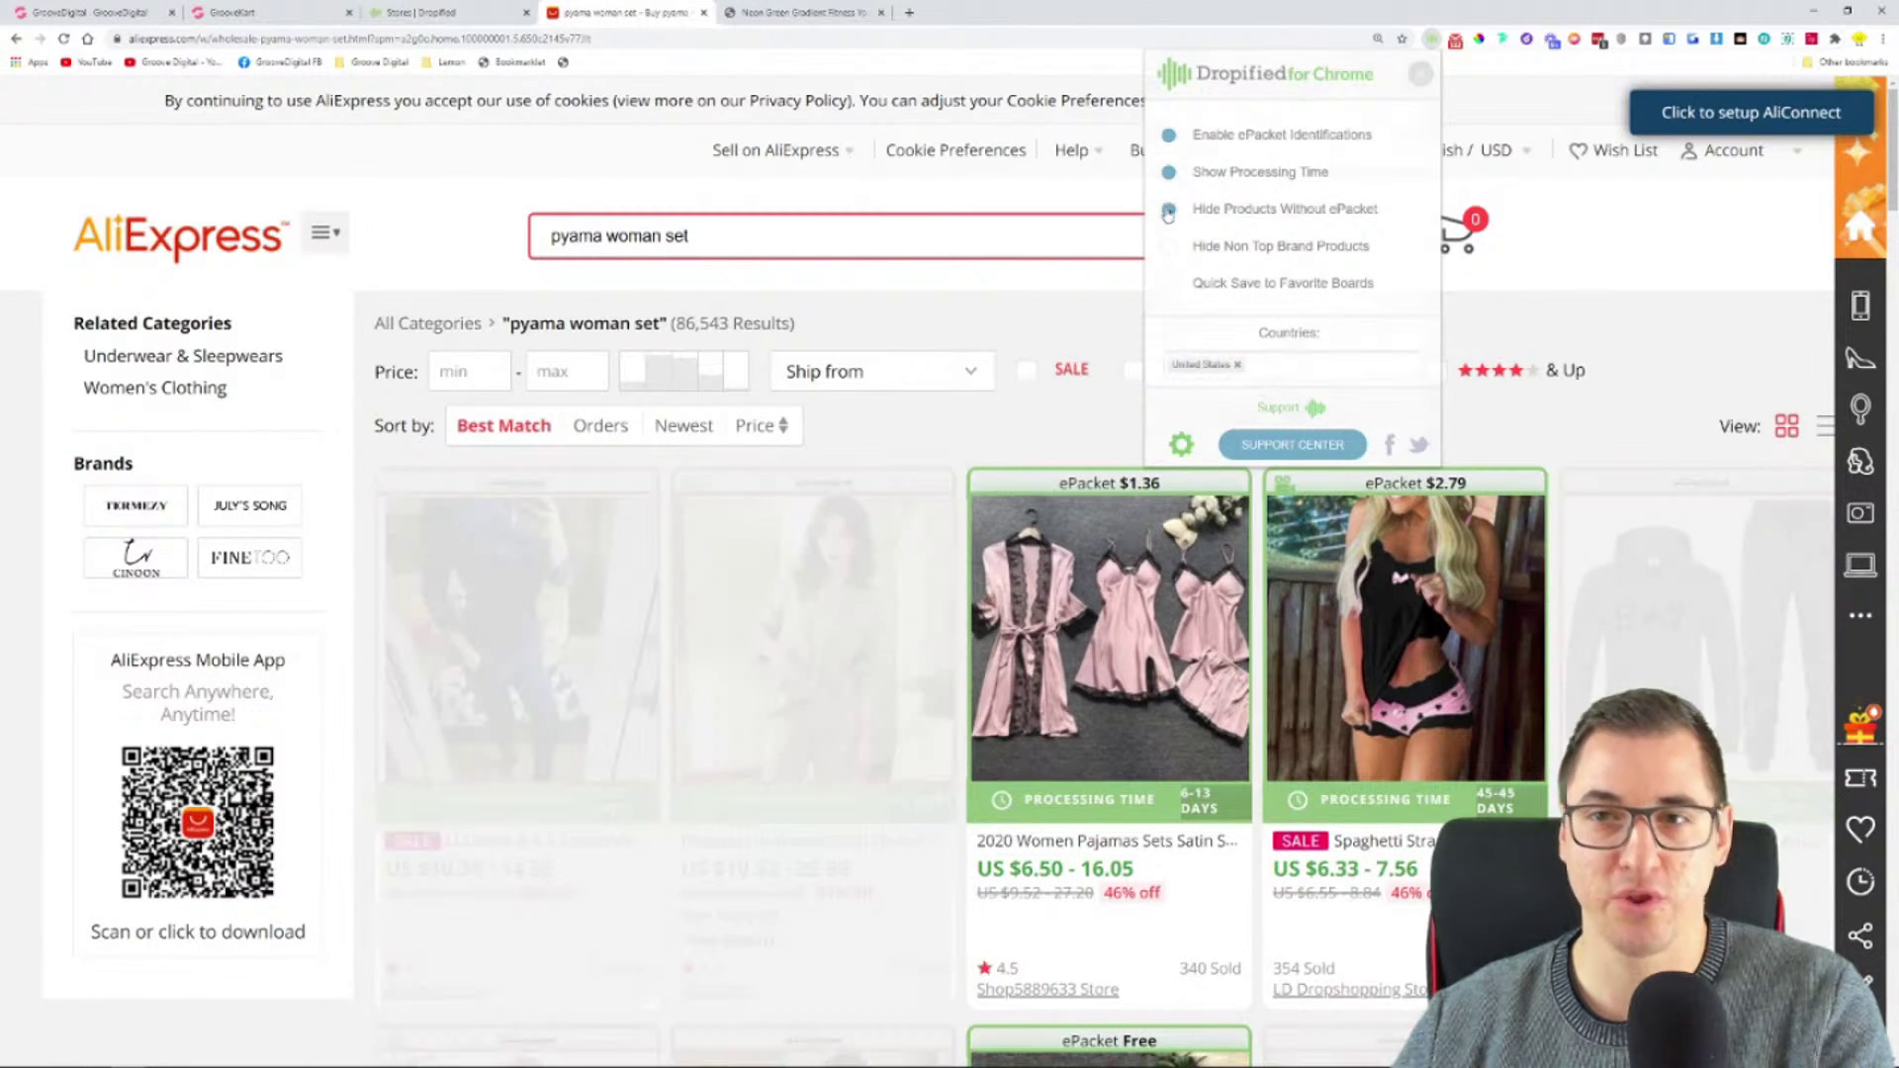
left_click(1422, 74)
- Look through the ePacket-only results and turn off Hide Products Without ePacket in the Dropified extension
scroll(1175, 370, "down", 5)
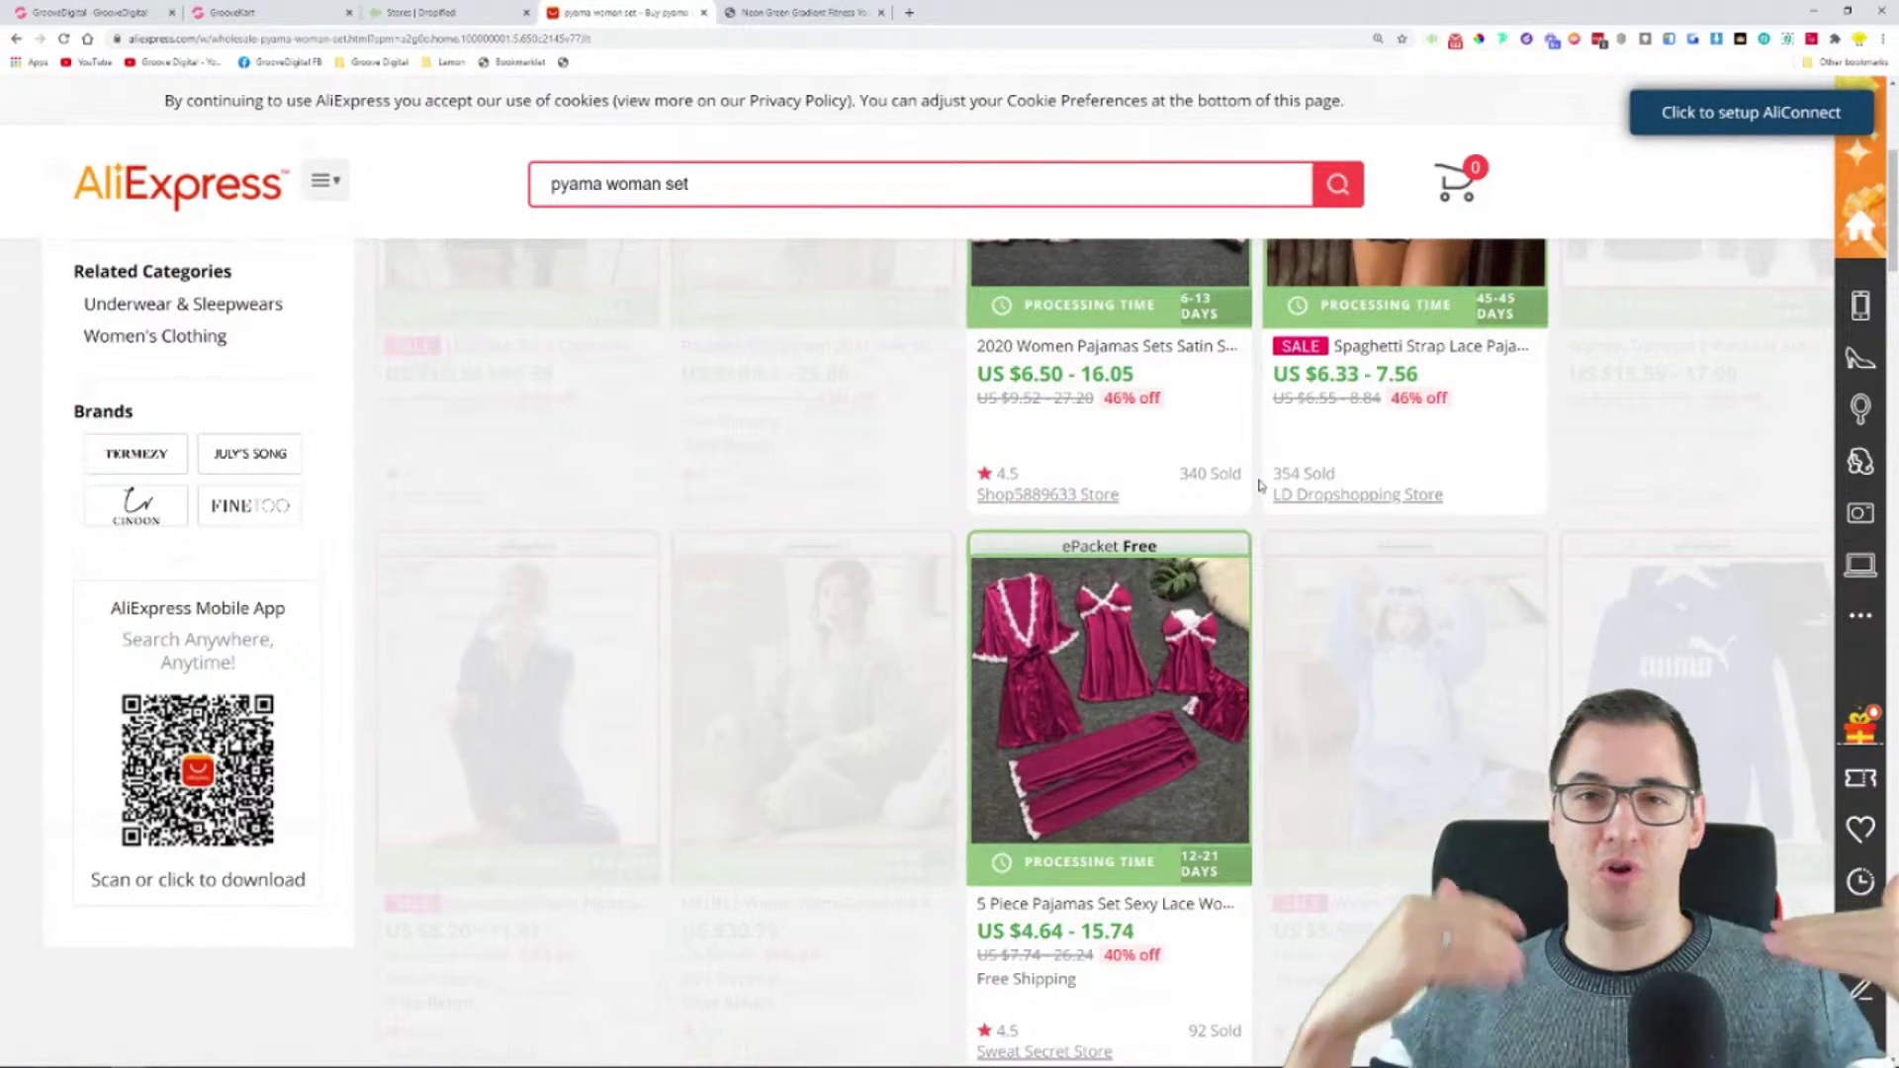
scroll(1261, 485, "down", 5)
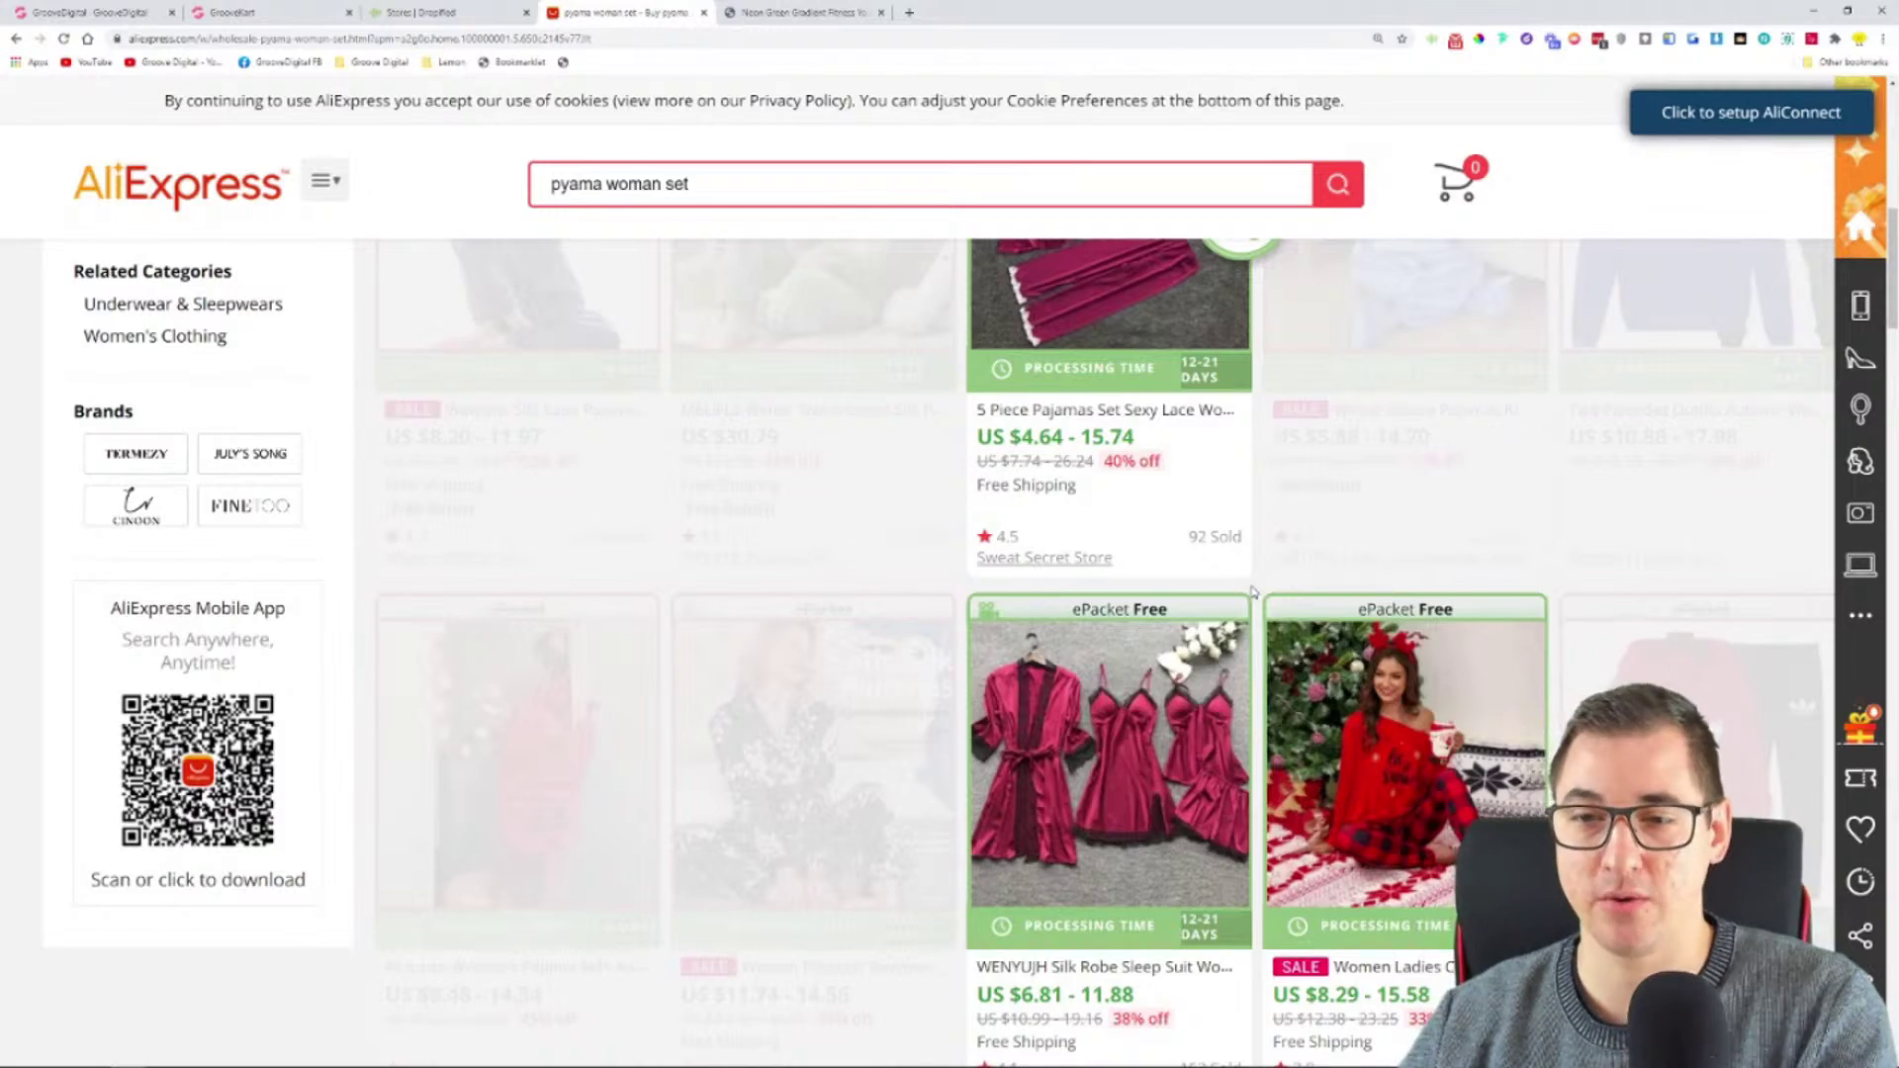
scroll(1253, 592, "down", 4)
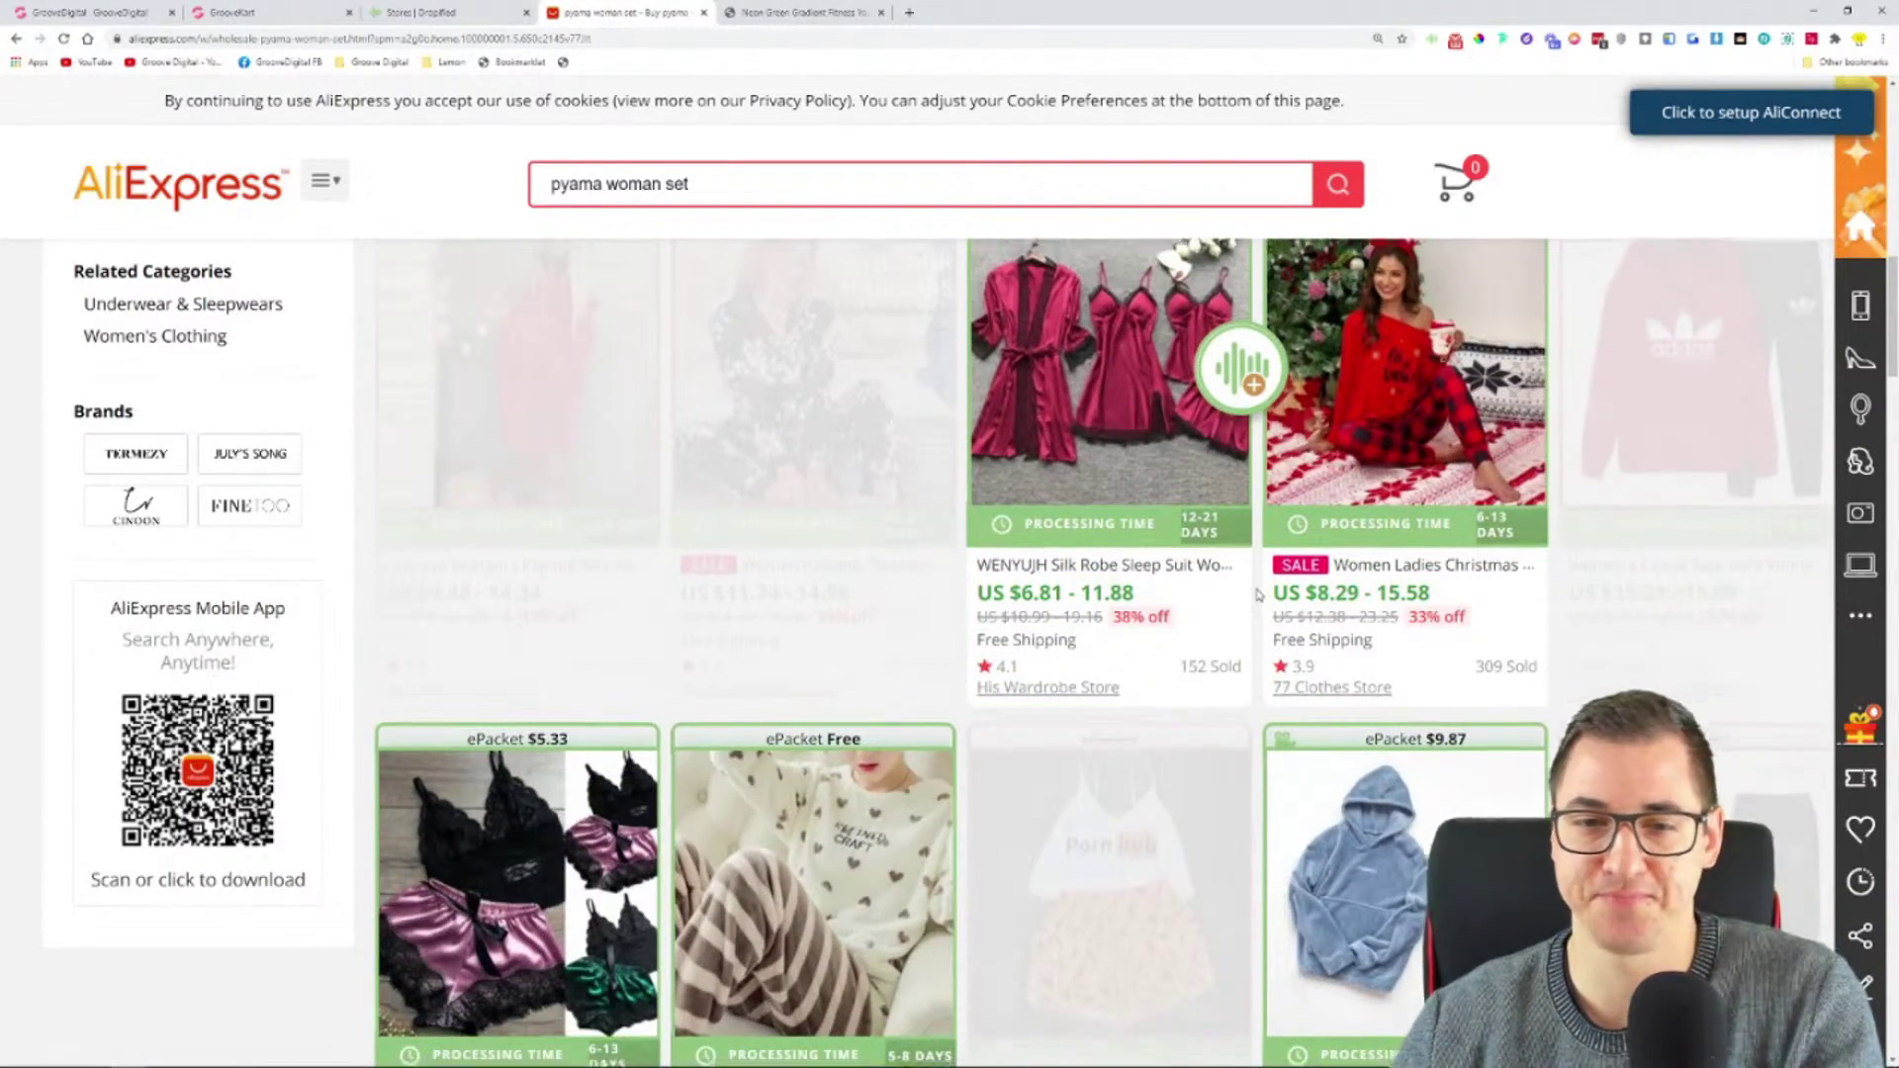
scroll(1258, 593, "down", 2)
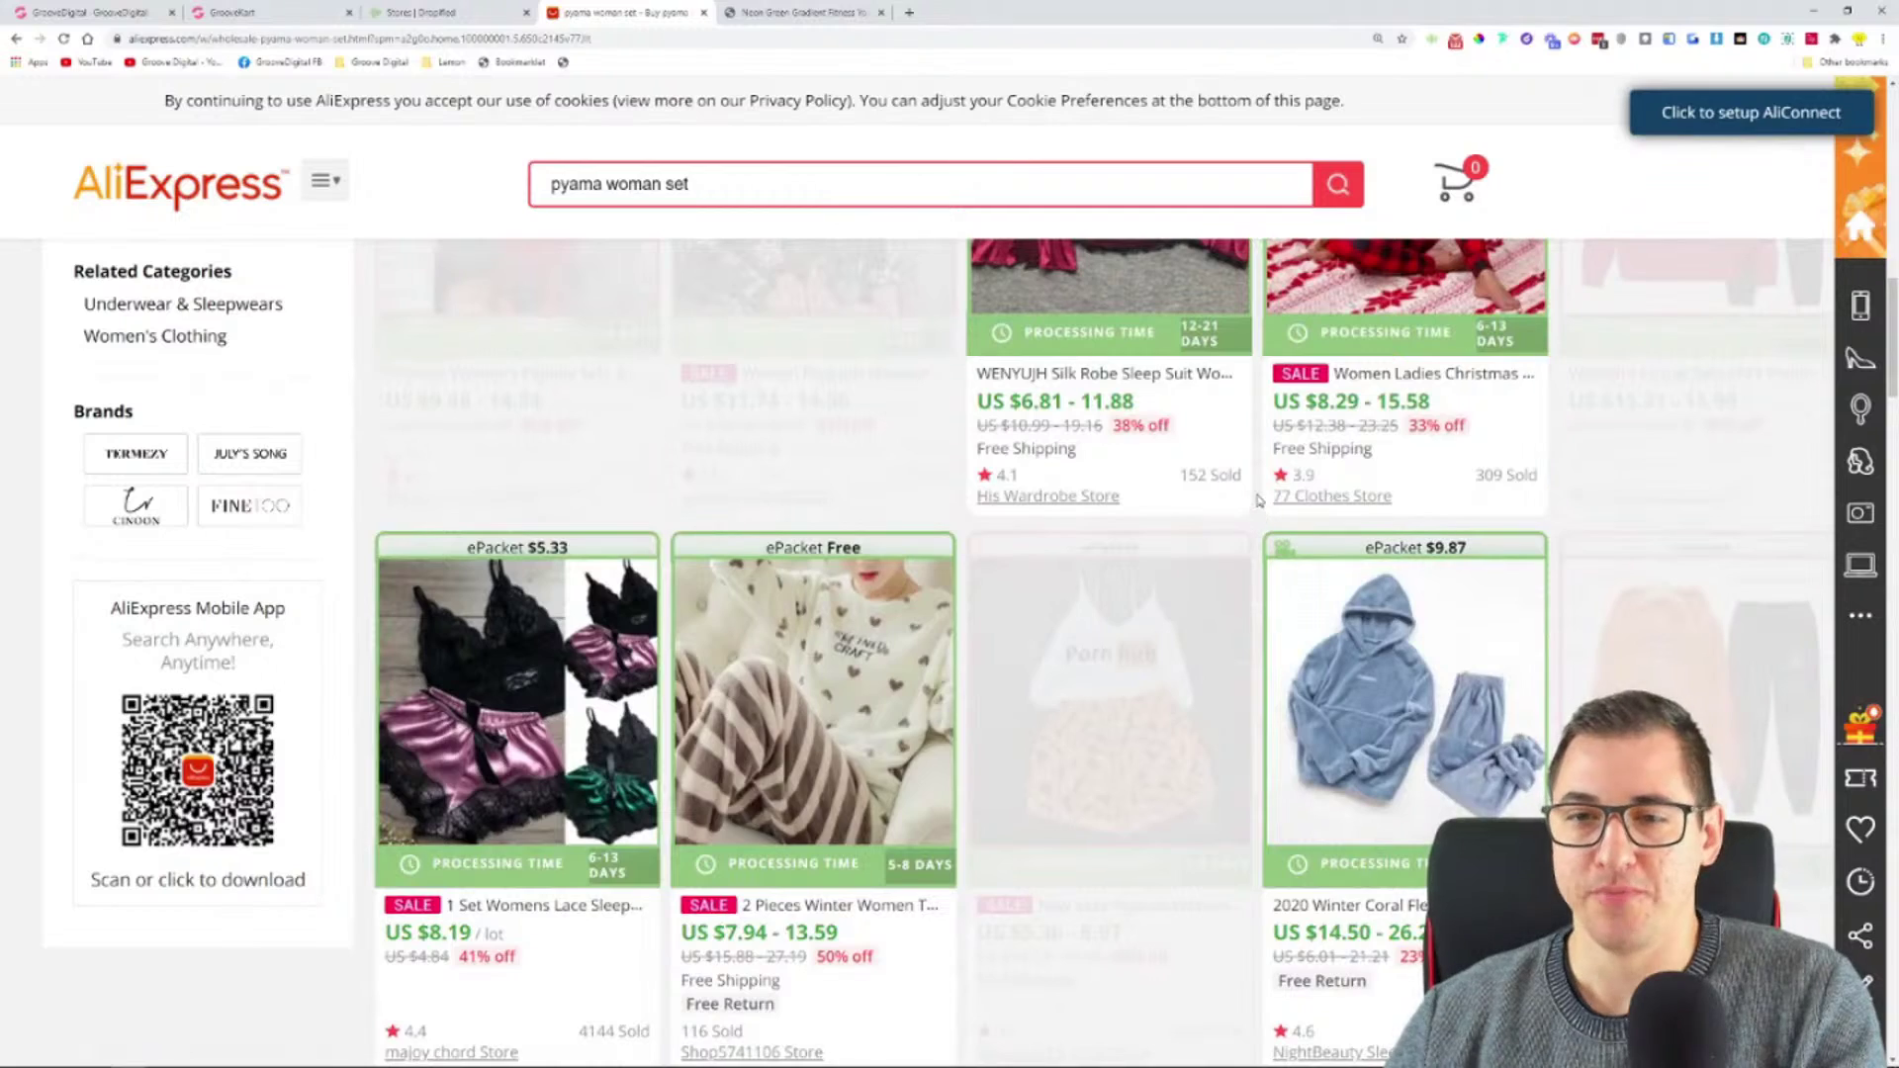
scroll(1262, 514, "up", 5)
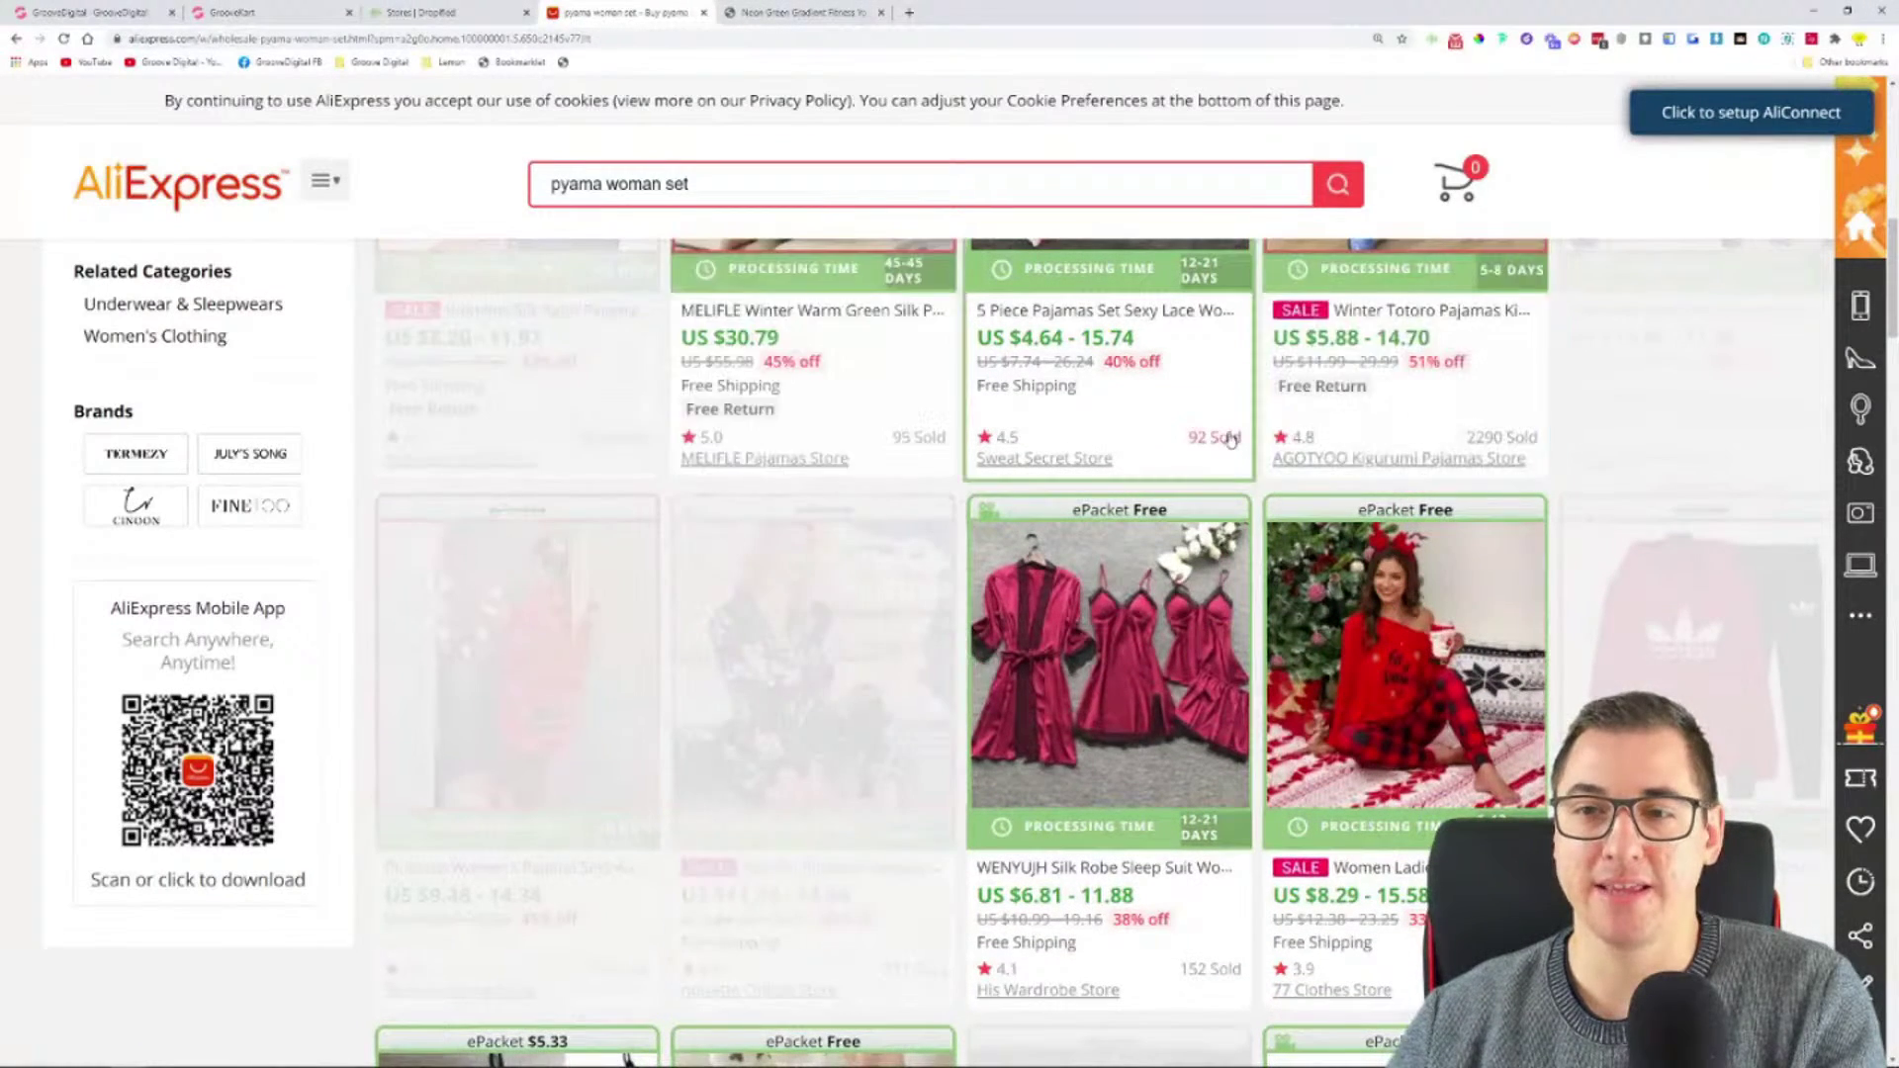
scroll(1261, 465, "up", 5)
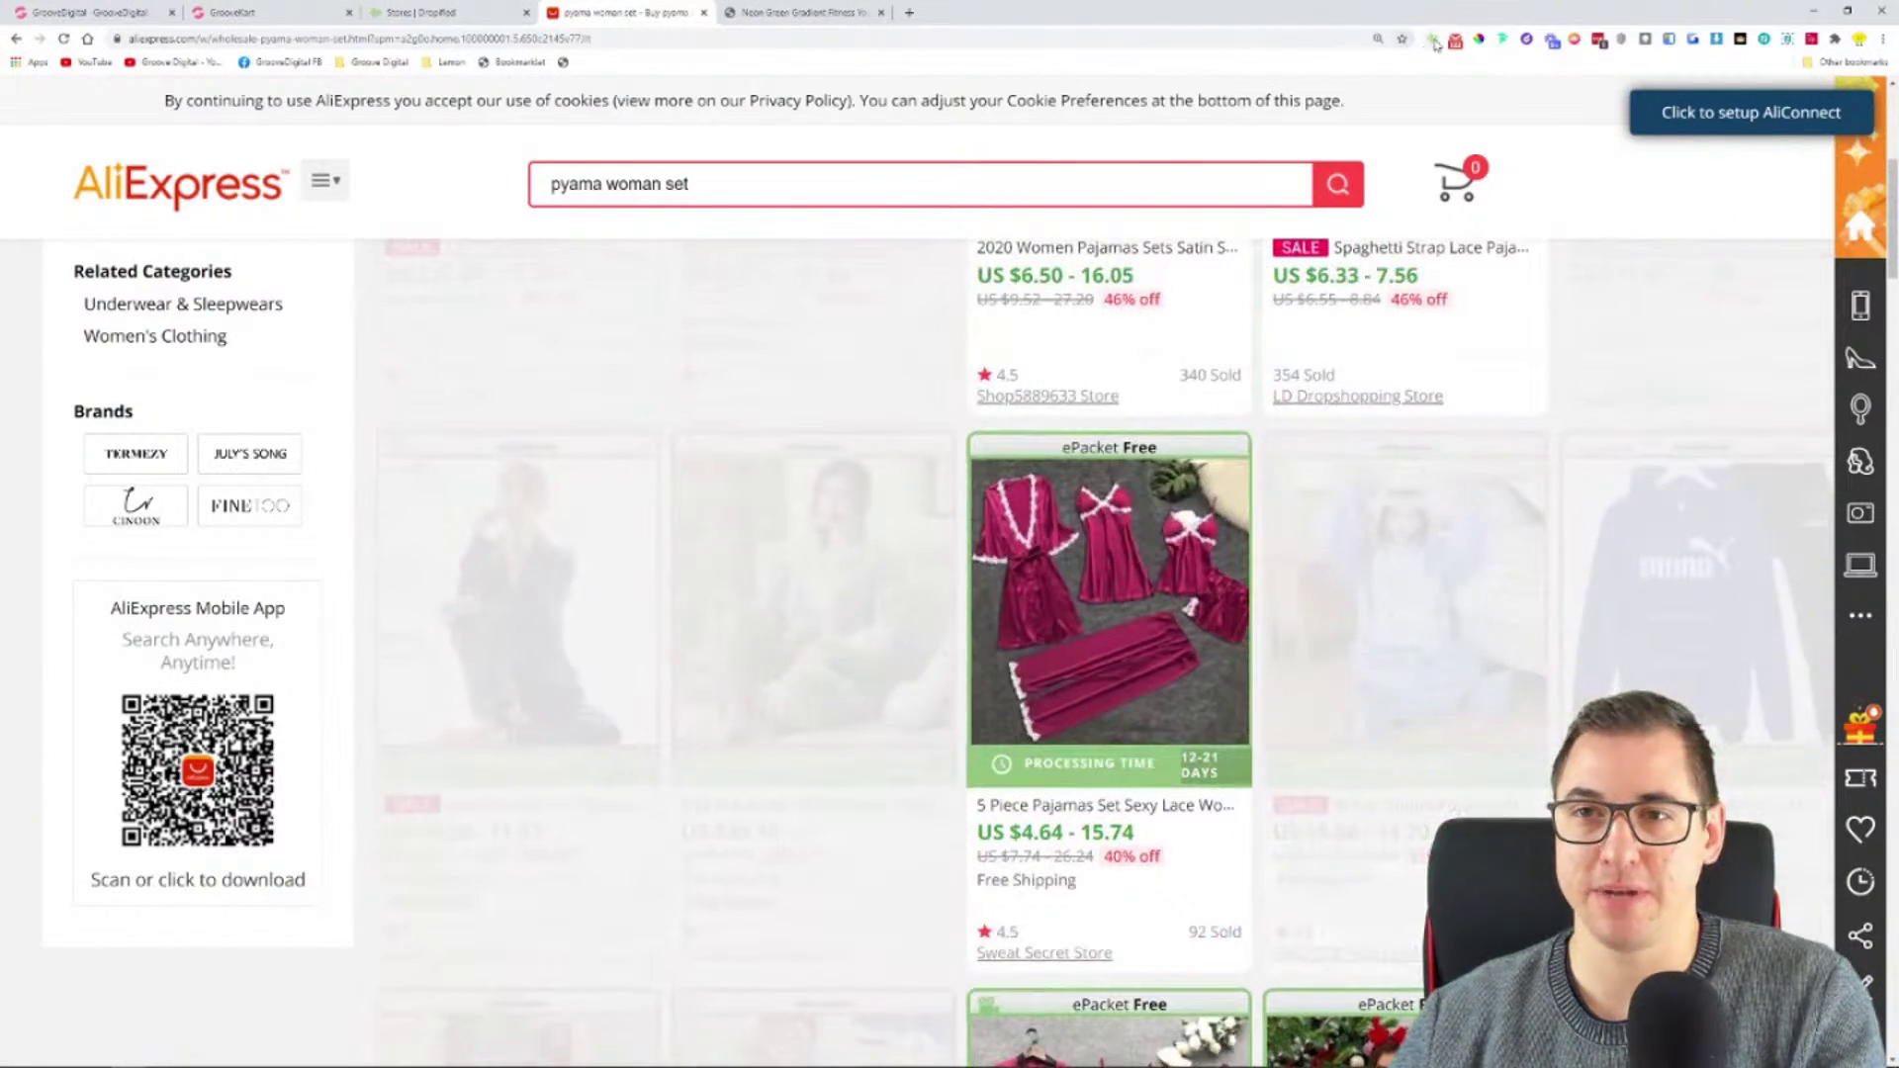
left_click(1432, 38)
left_click(1170, 212)
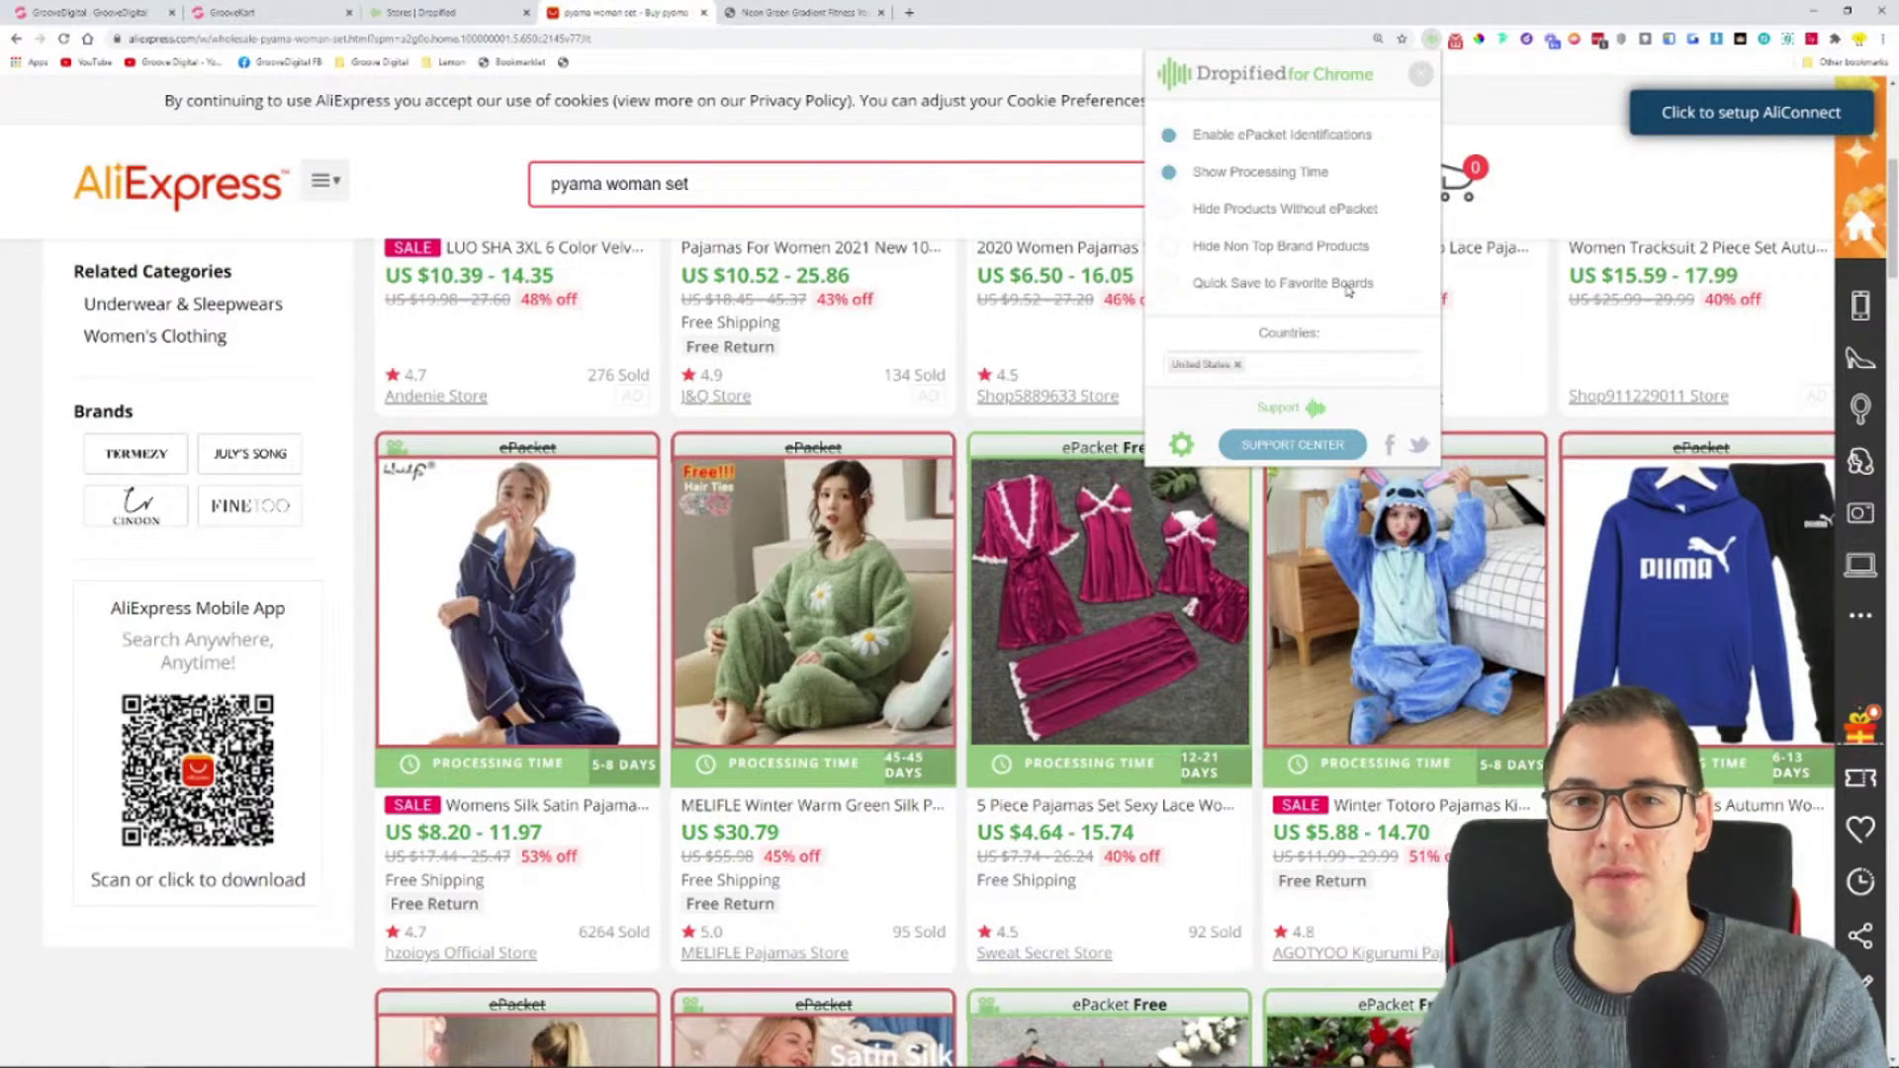
- Revisit the Dropified goals page, return to the AliExpress results and enable Hide Products Without ePacket in the Dropified extension
left_click(435, 12)
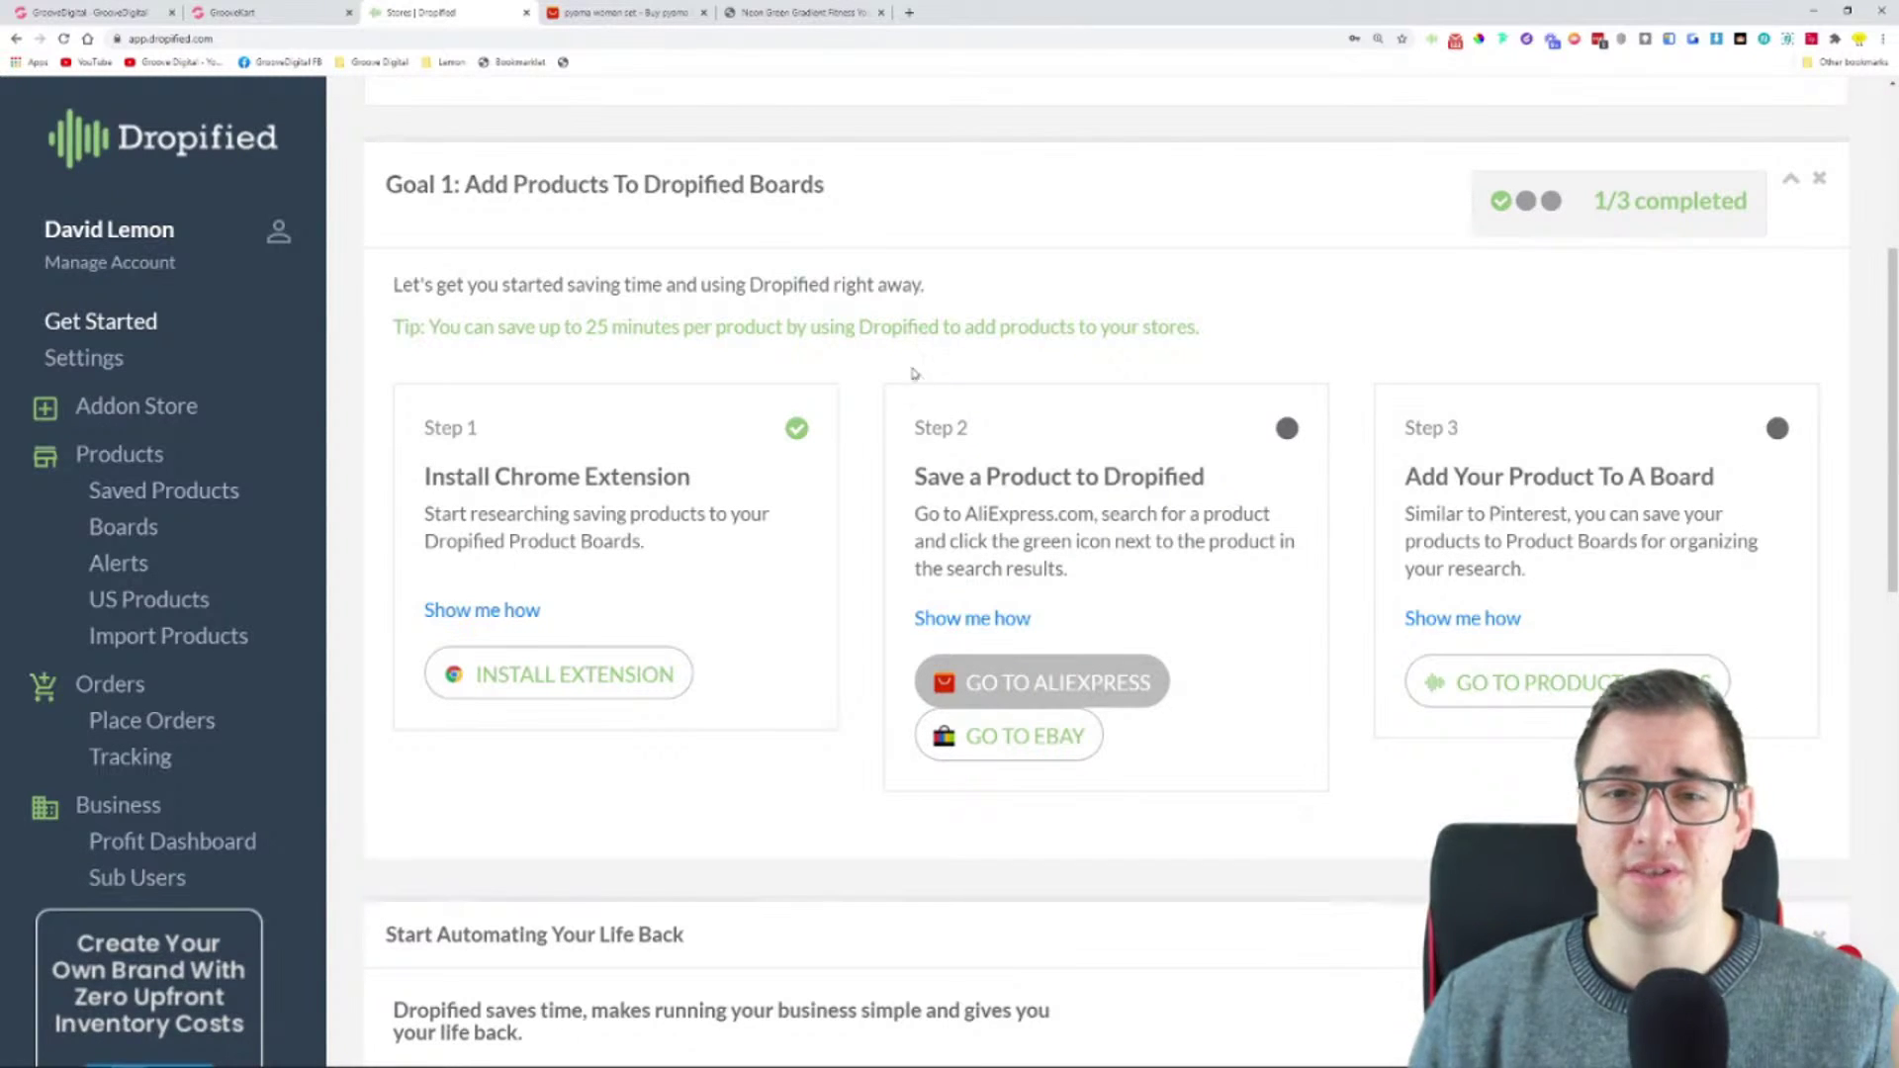
scroll(856, 364, "down", 1)
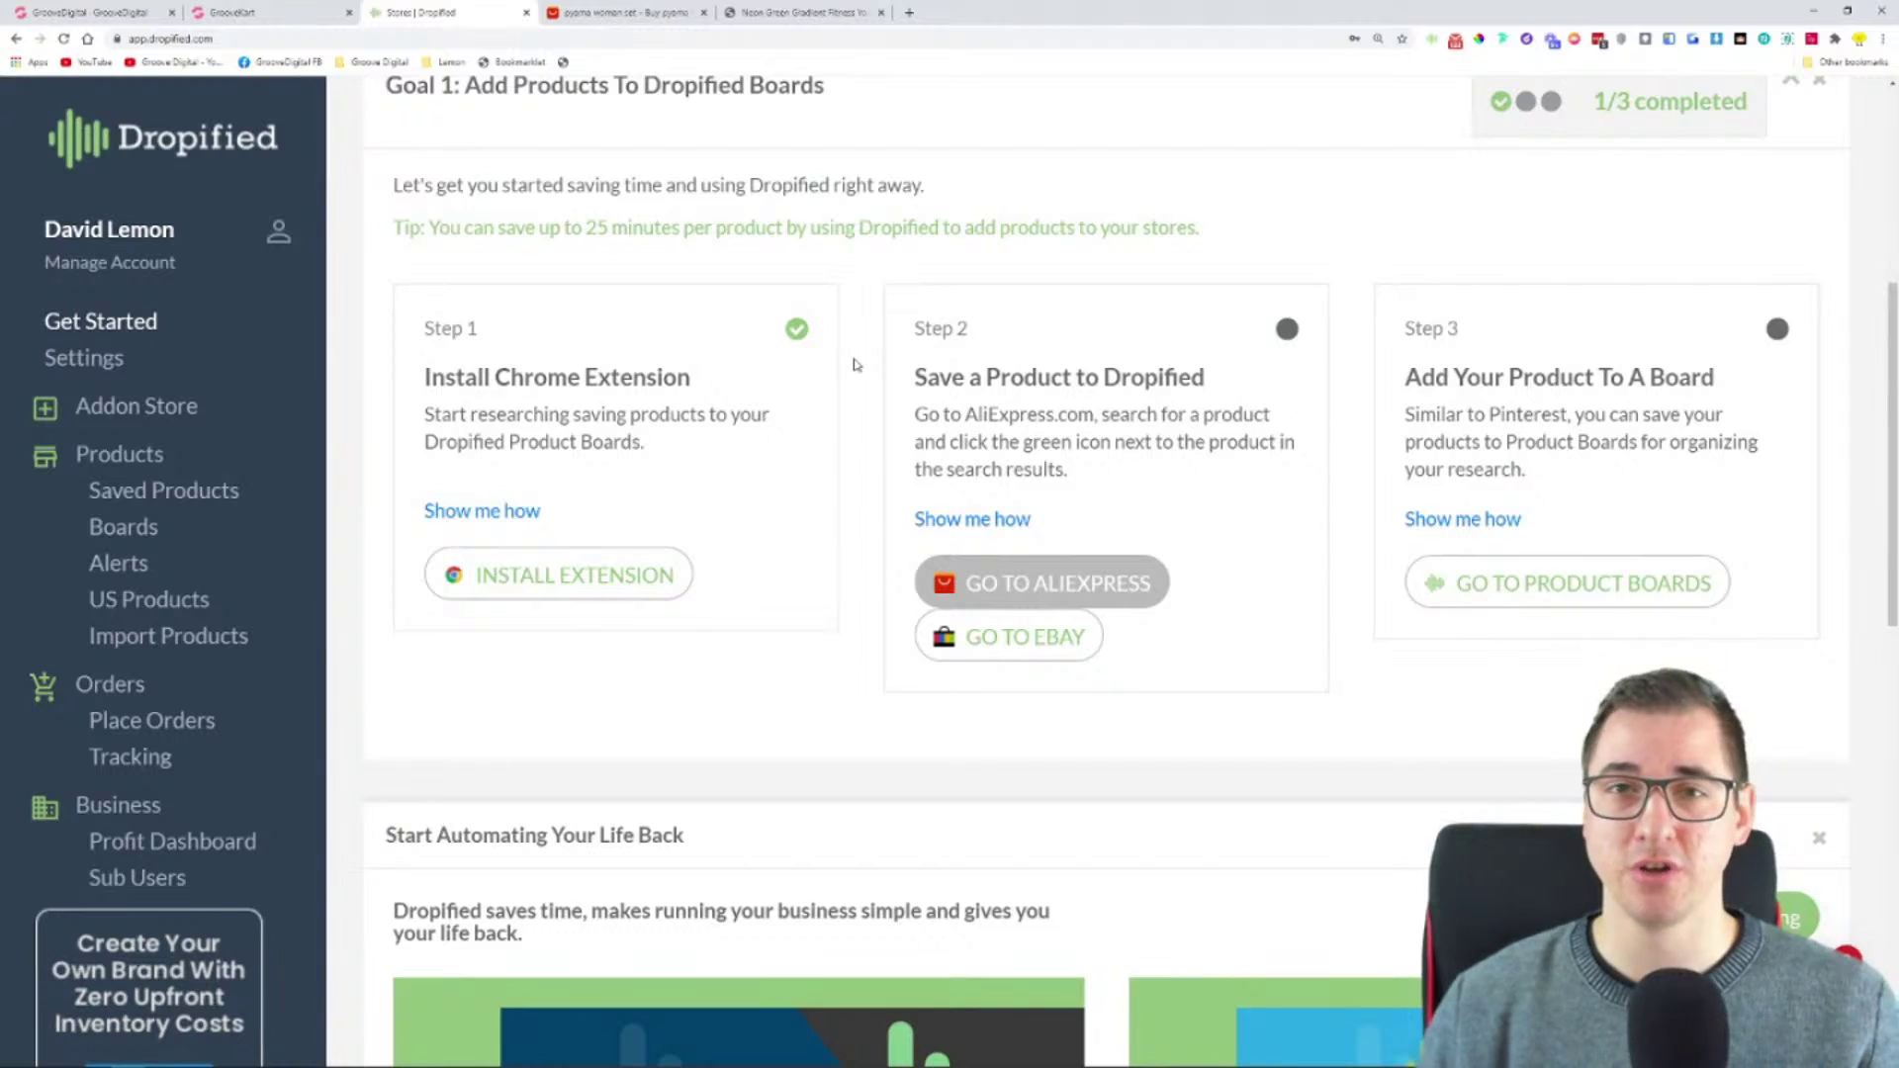
left_click(657, 10)
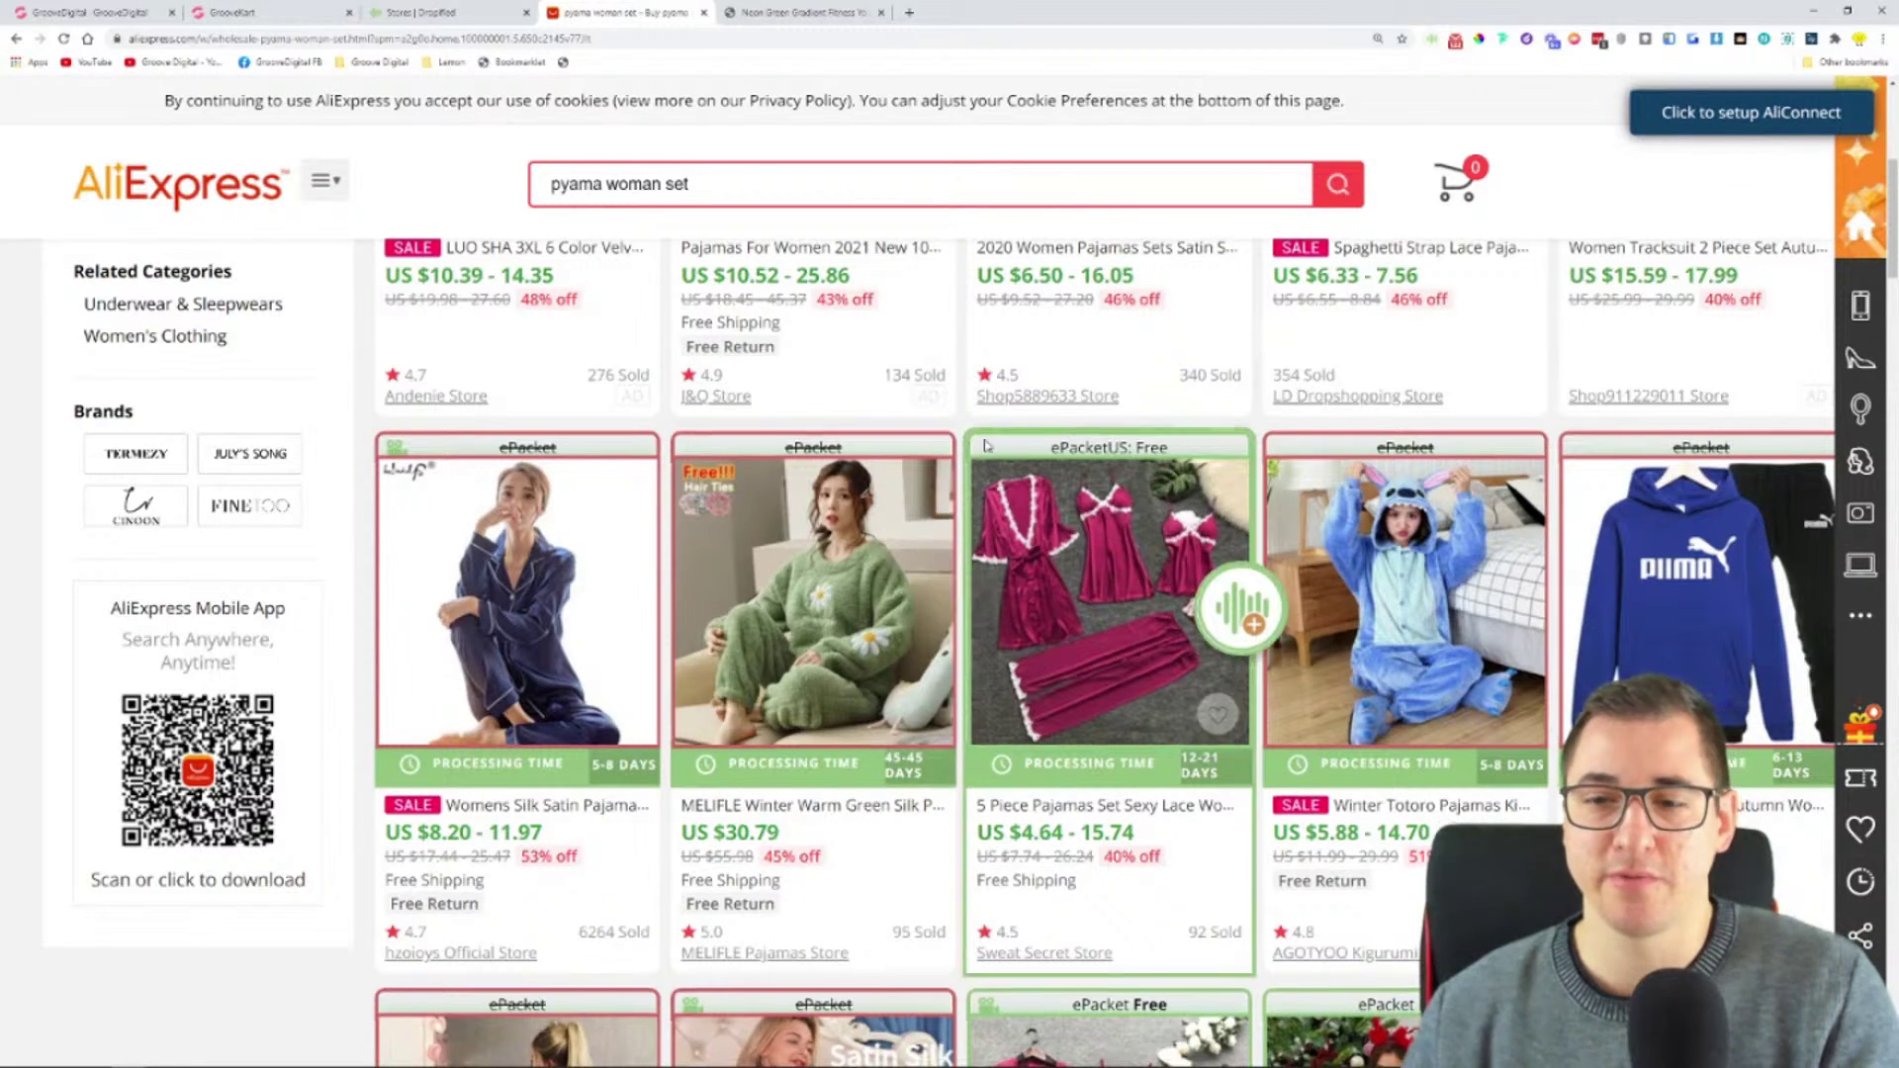
scroll(985, 447, "up", 2)
scroll(988, 445, "up", 3)
left_click(1431, 40)
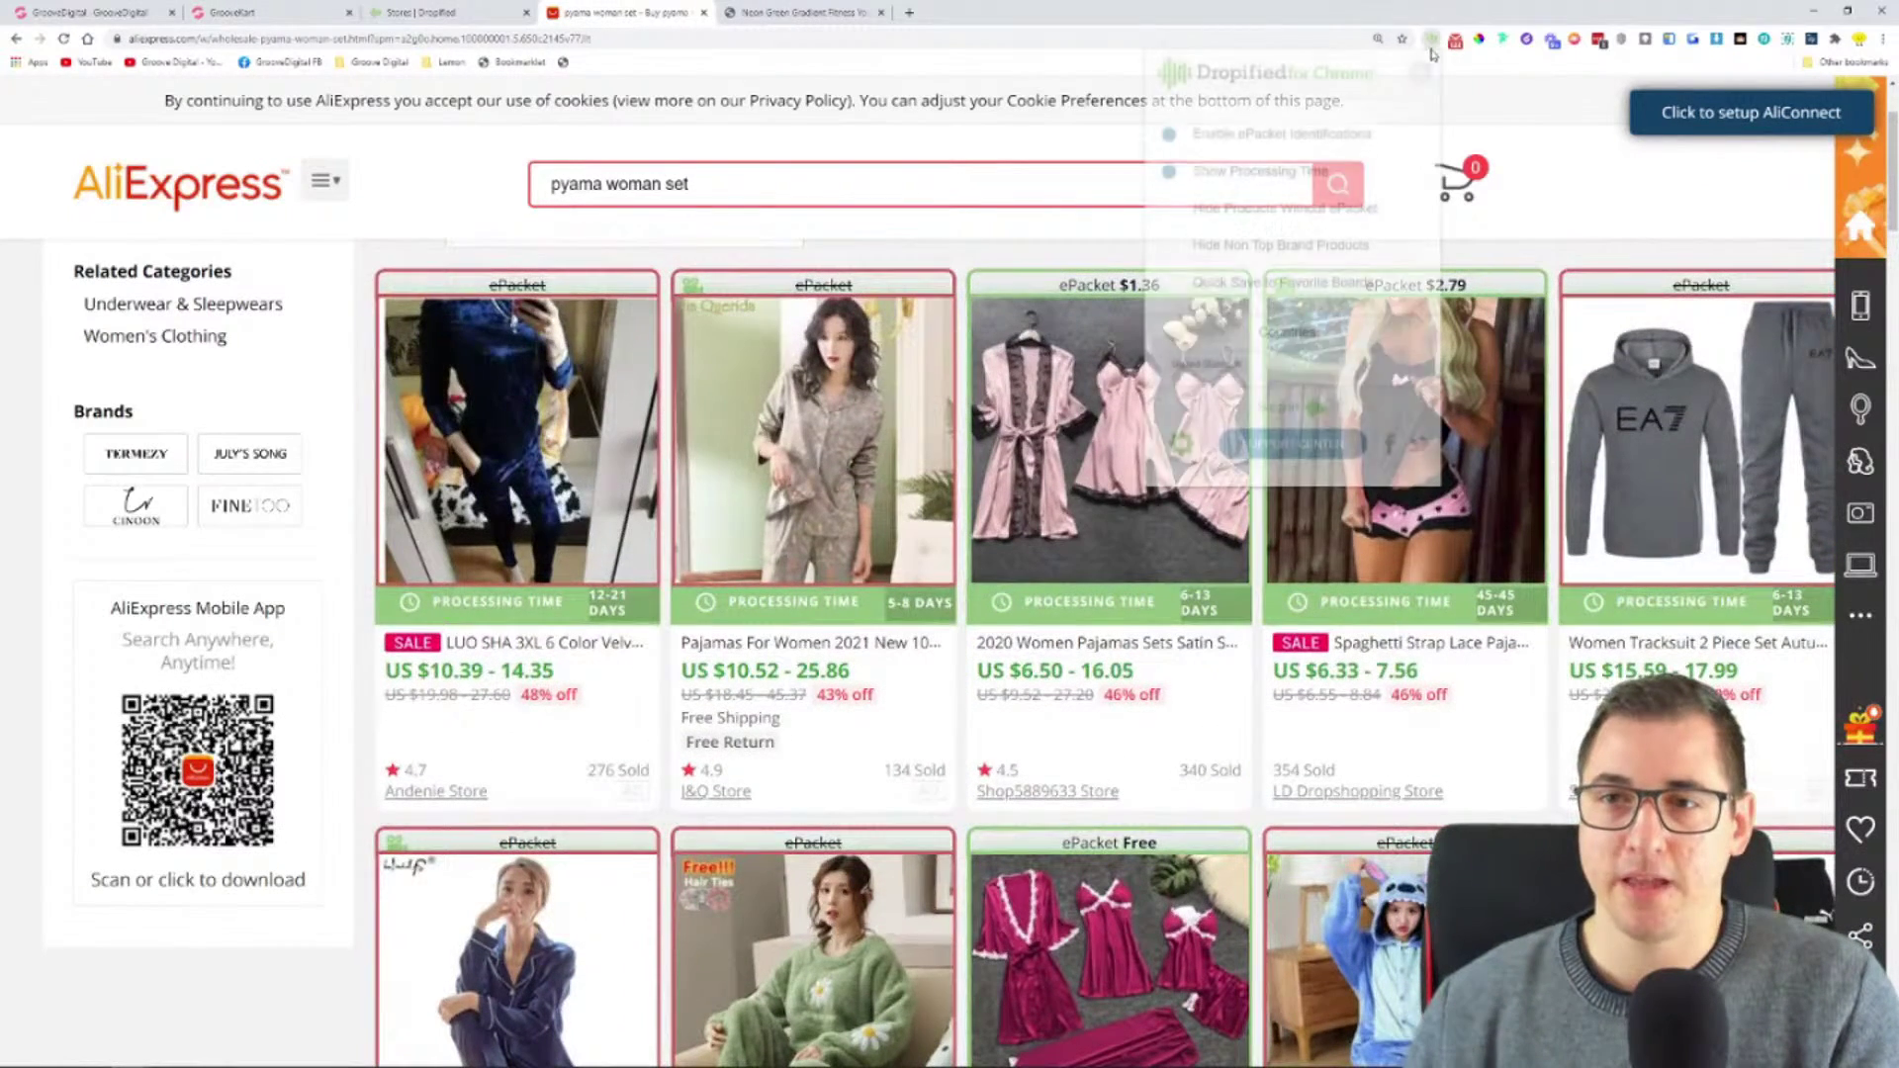
left_click(1169, 210)
left_click(1543, 188)
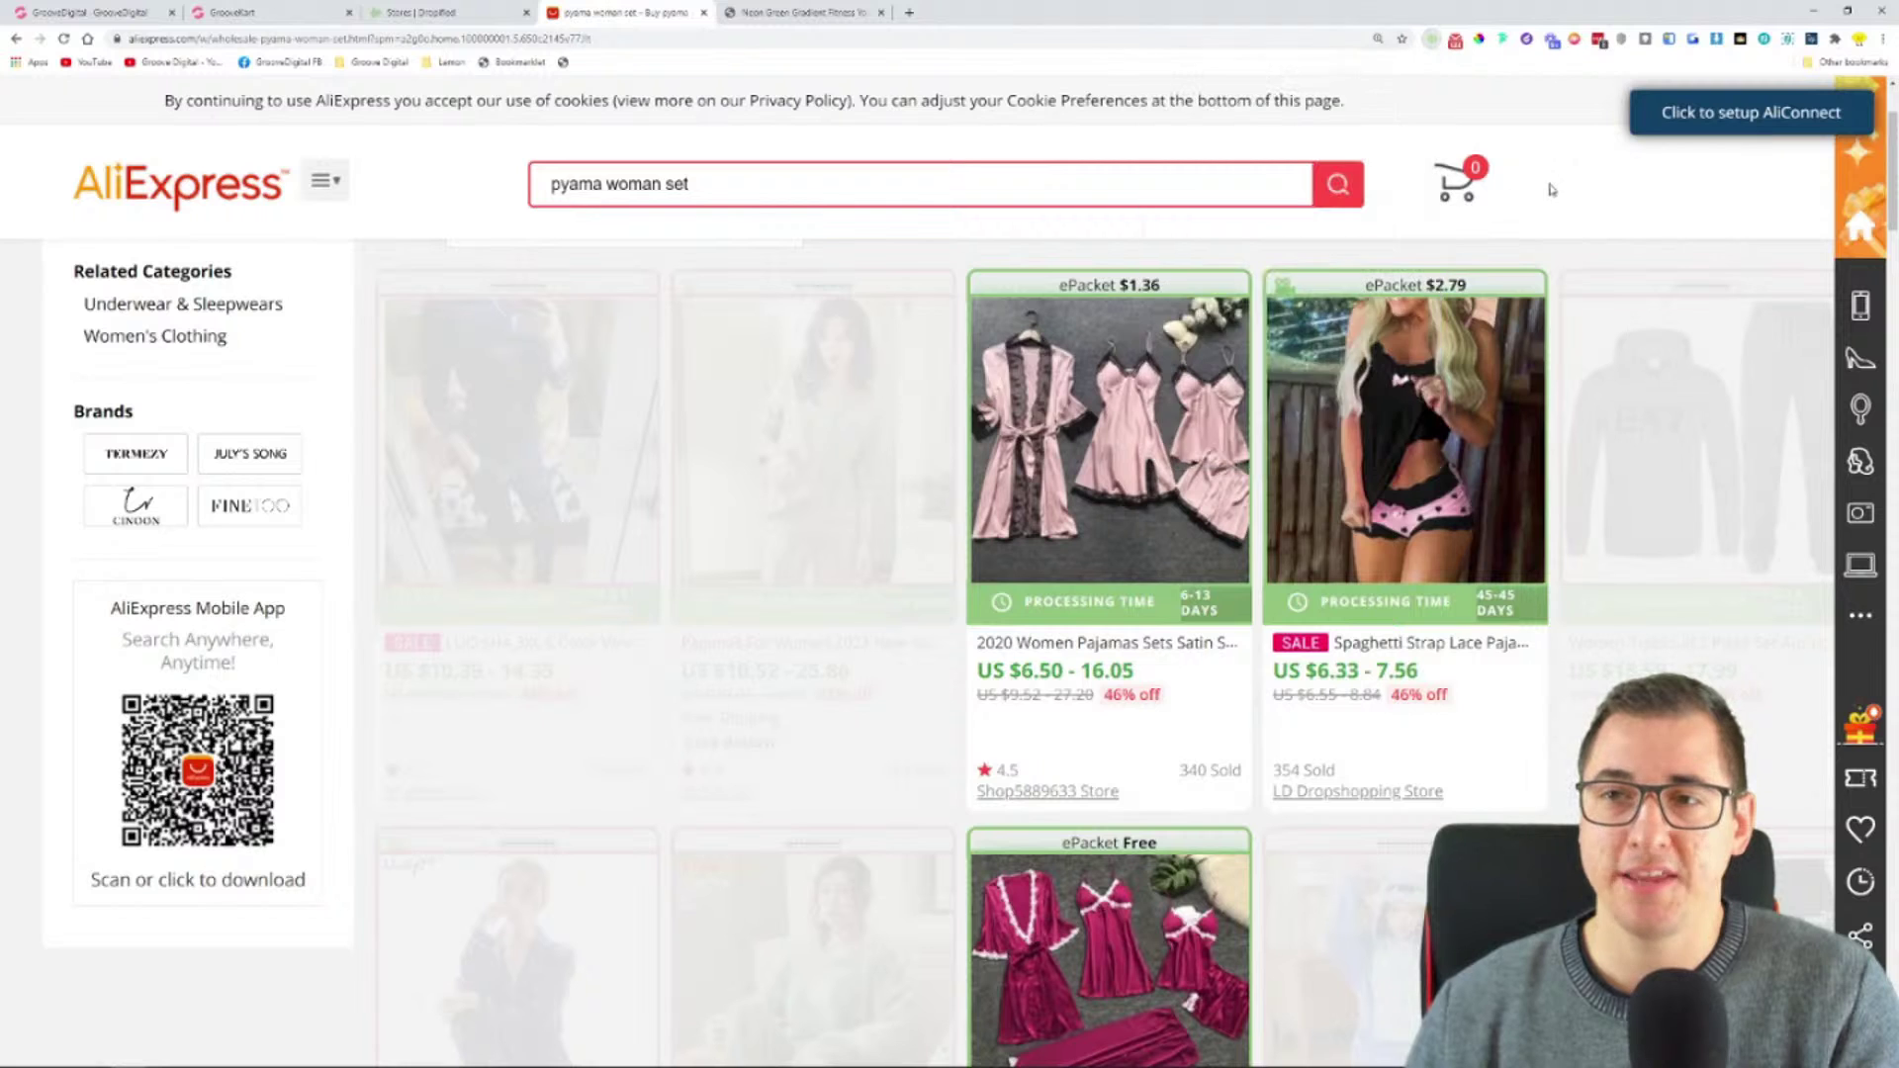
- Save the 5 Piece Pajamas Set and the 2020 Women Pajamas Sets Satin product to Dropified
scroll(1187, 445, "down", 6)
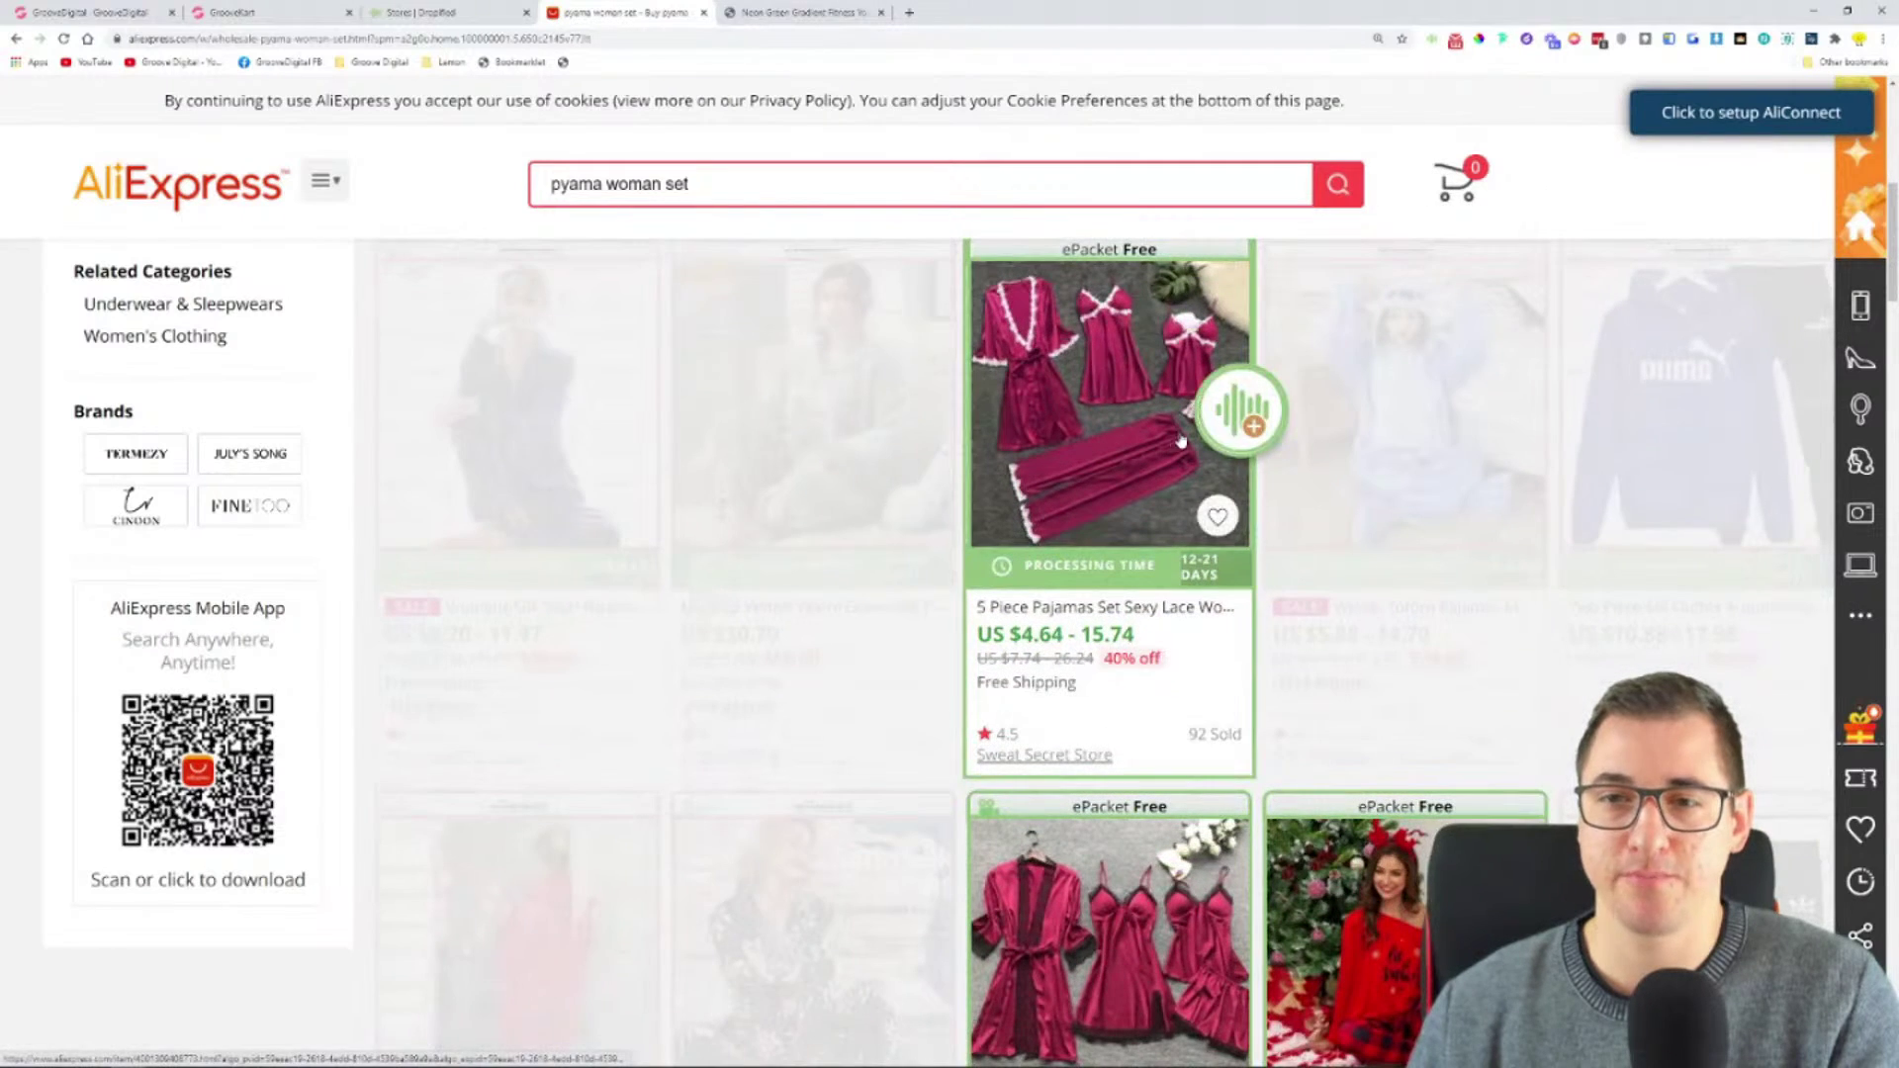
left_click(1242, 408)
scroll(1088, 446, "up", 7)
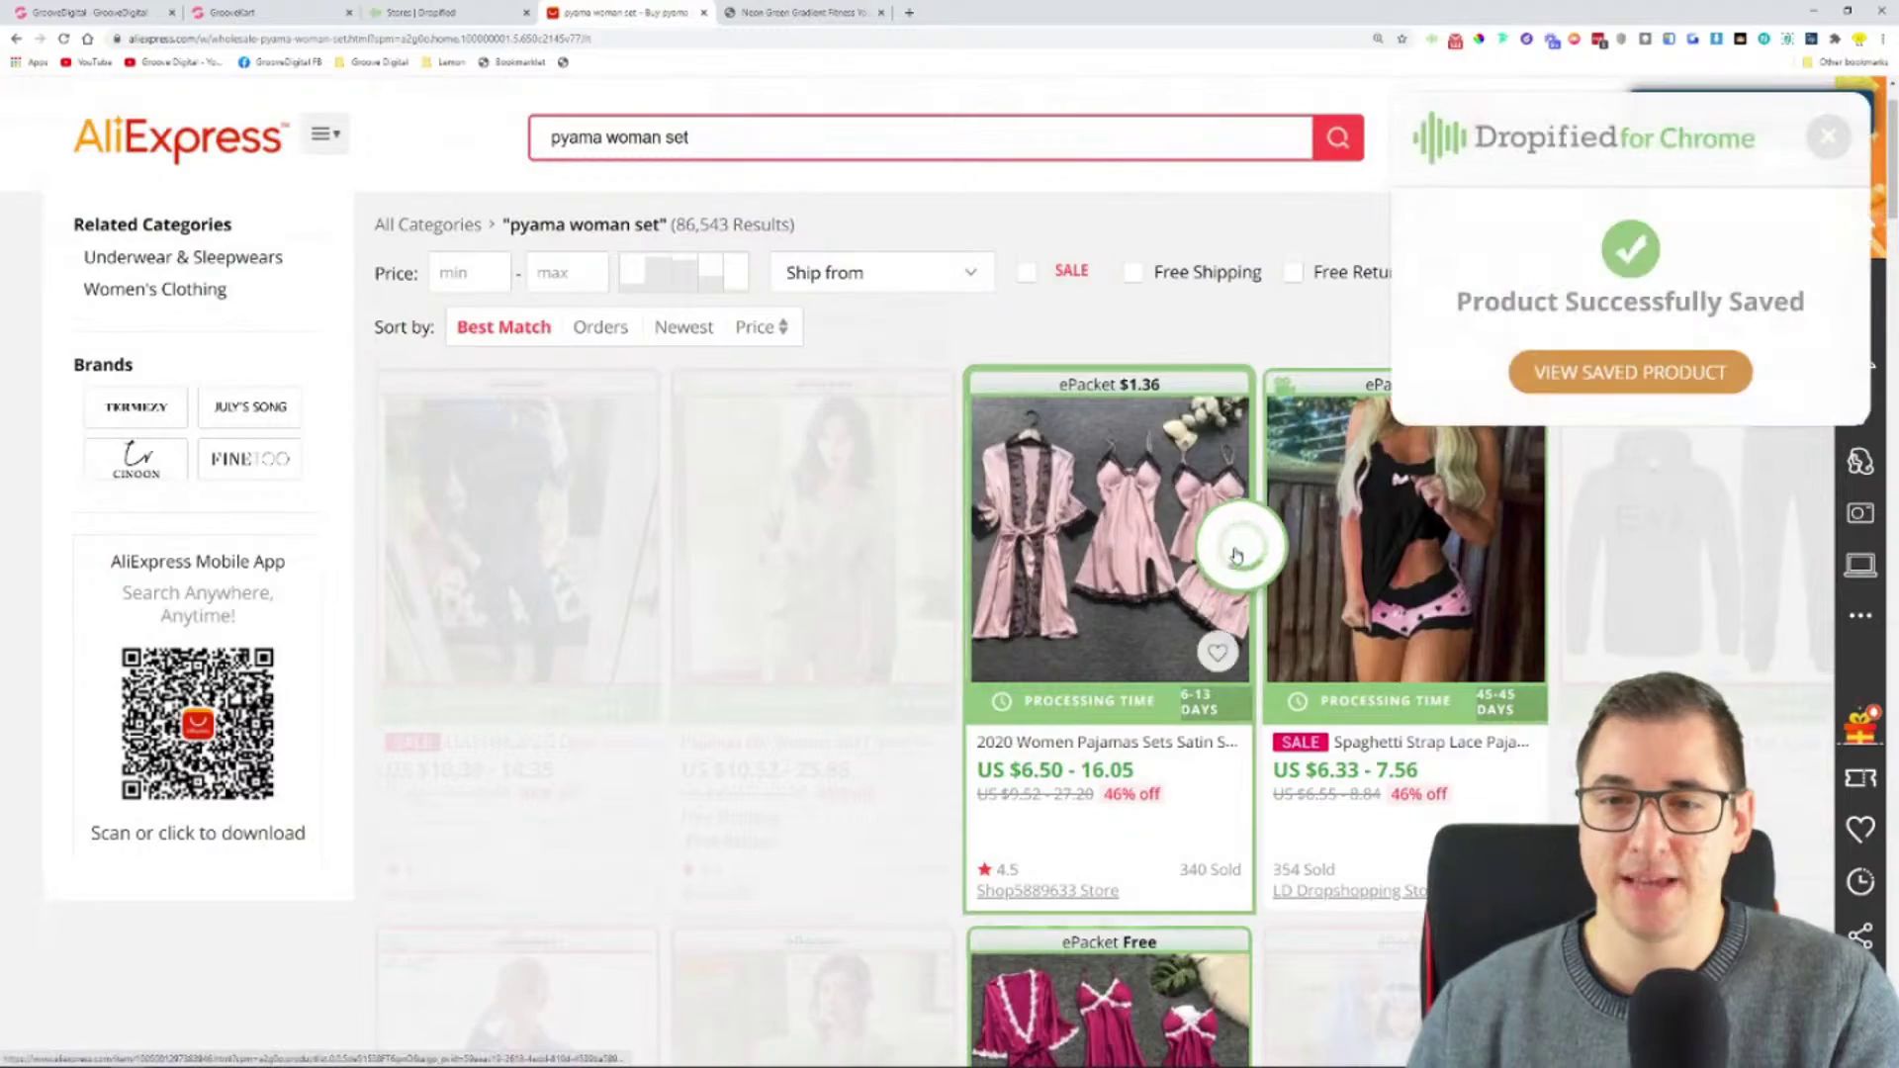
- Save the 3Pcs/set Spring Autumn pajama product to Dropified and open the saved product's page
scroll(1207, 534, "down", 10)
scroll(1141, 489, "down", 1)
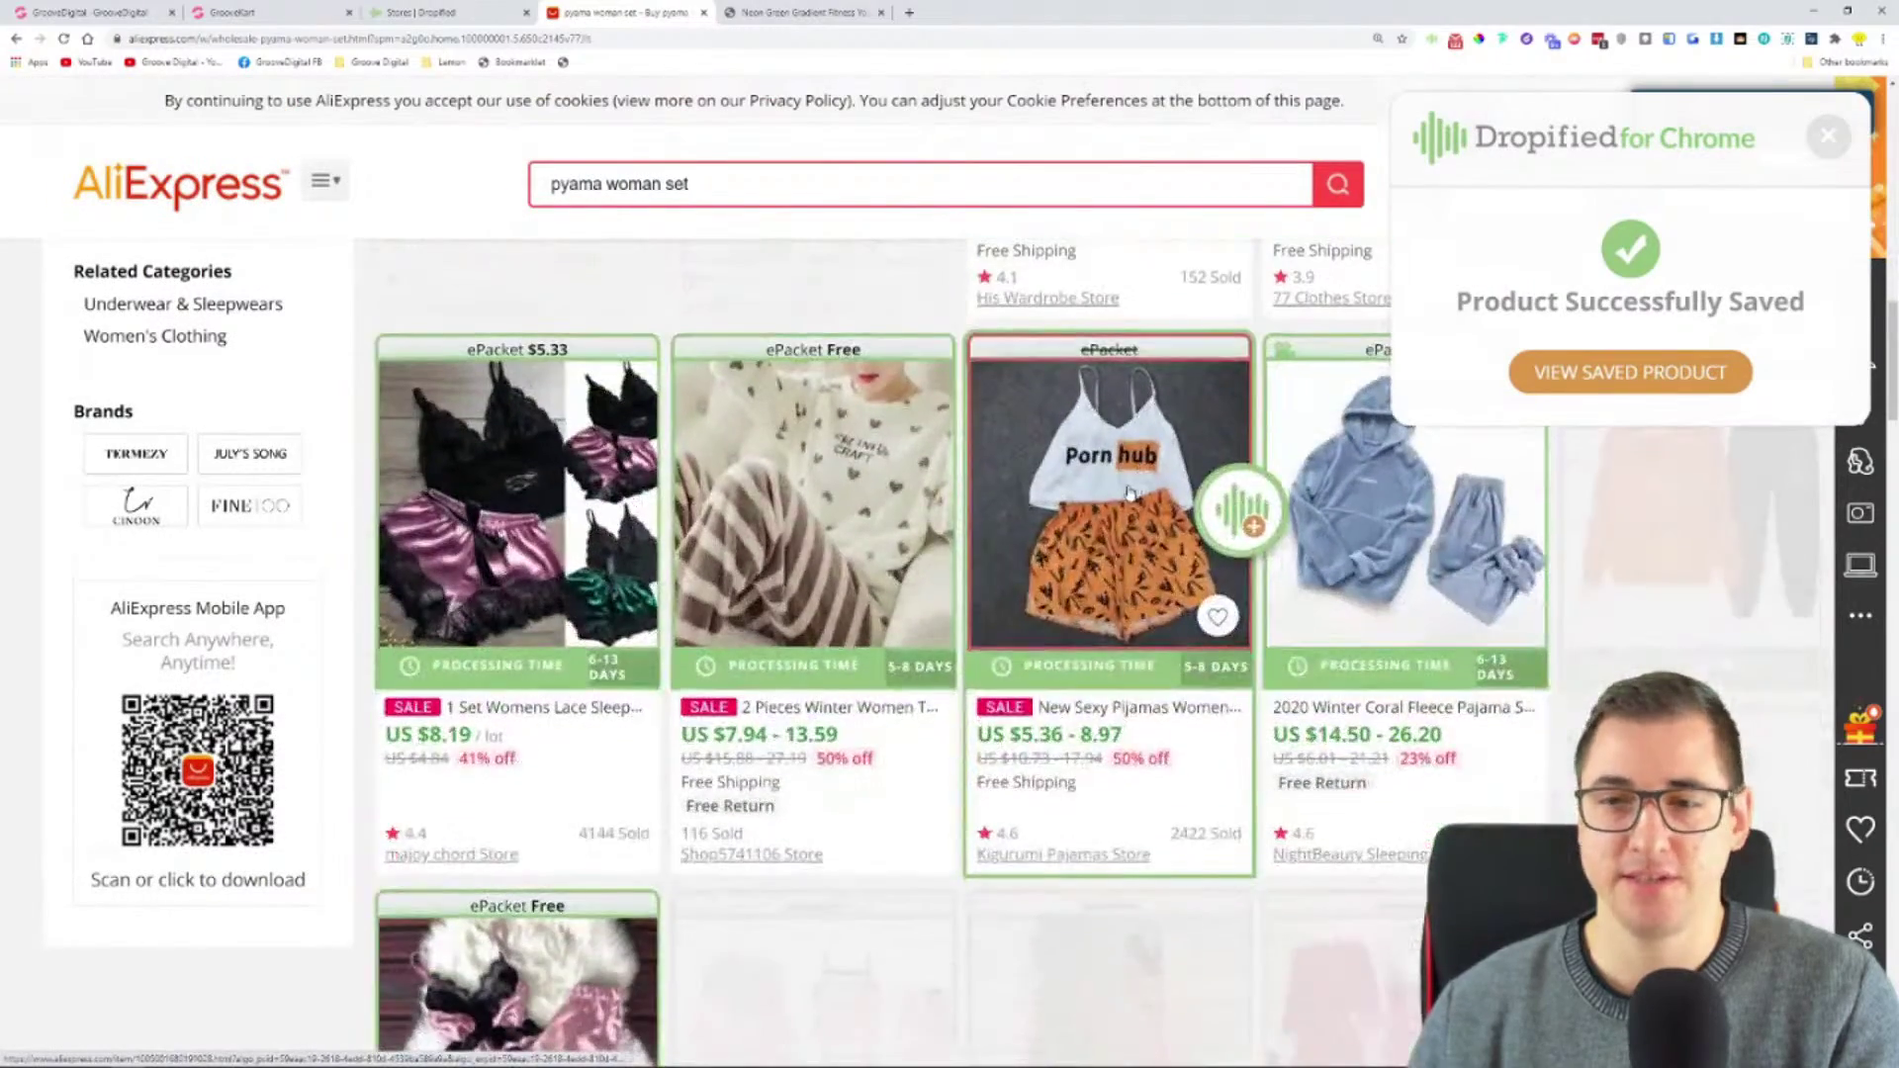
scroll(613, 524, "down", 5)
scroll(582, 559, "down", 5)
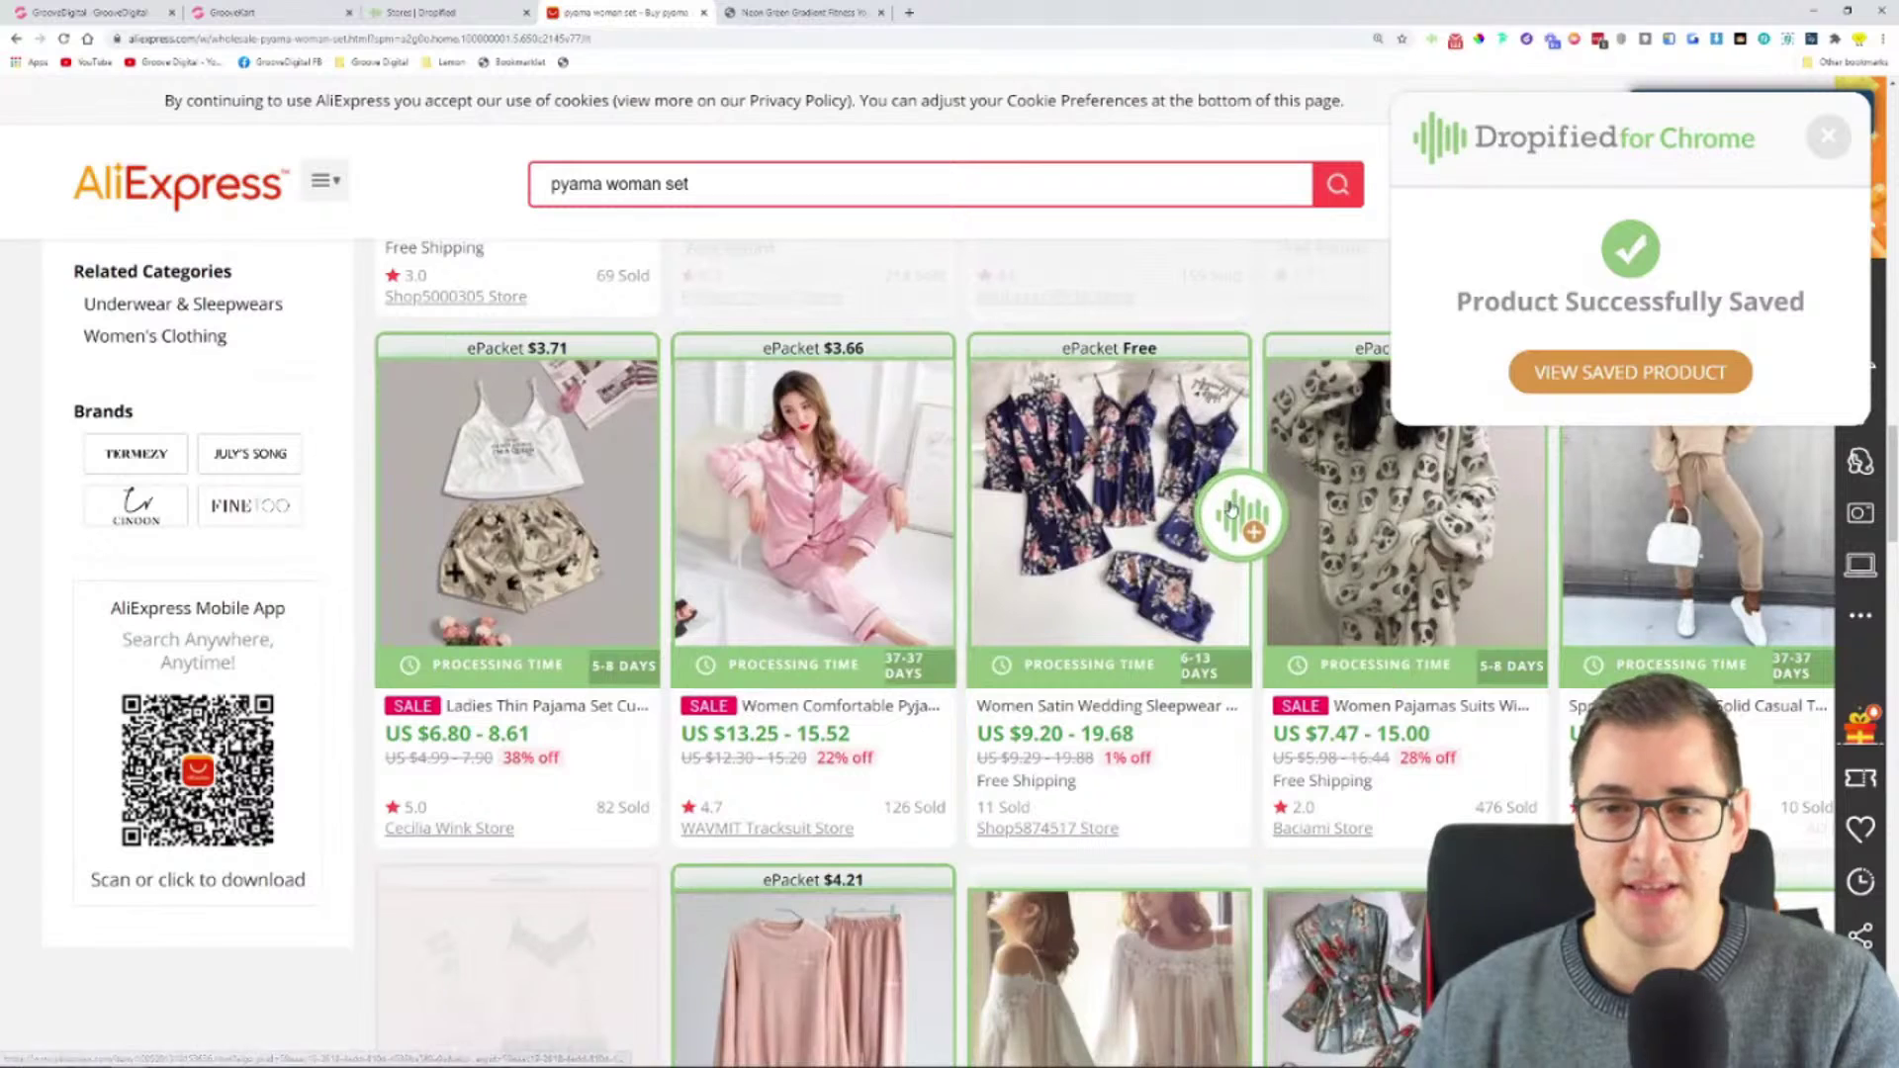
scroll(1081, 458, "down", 5)
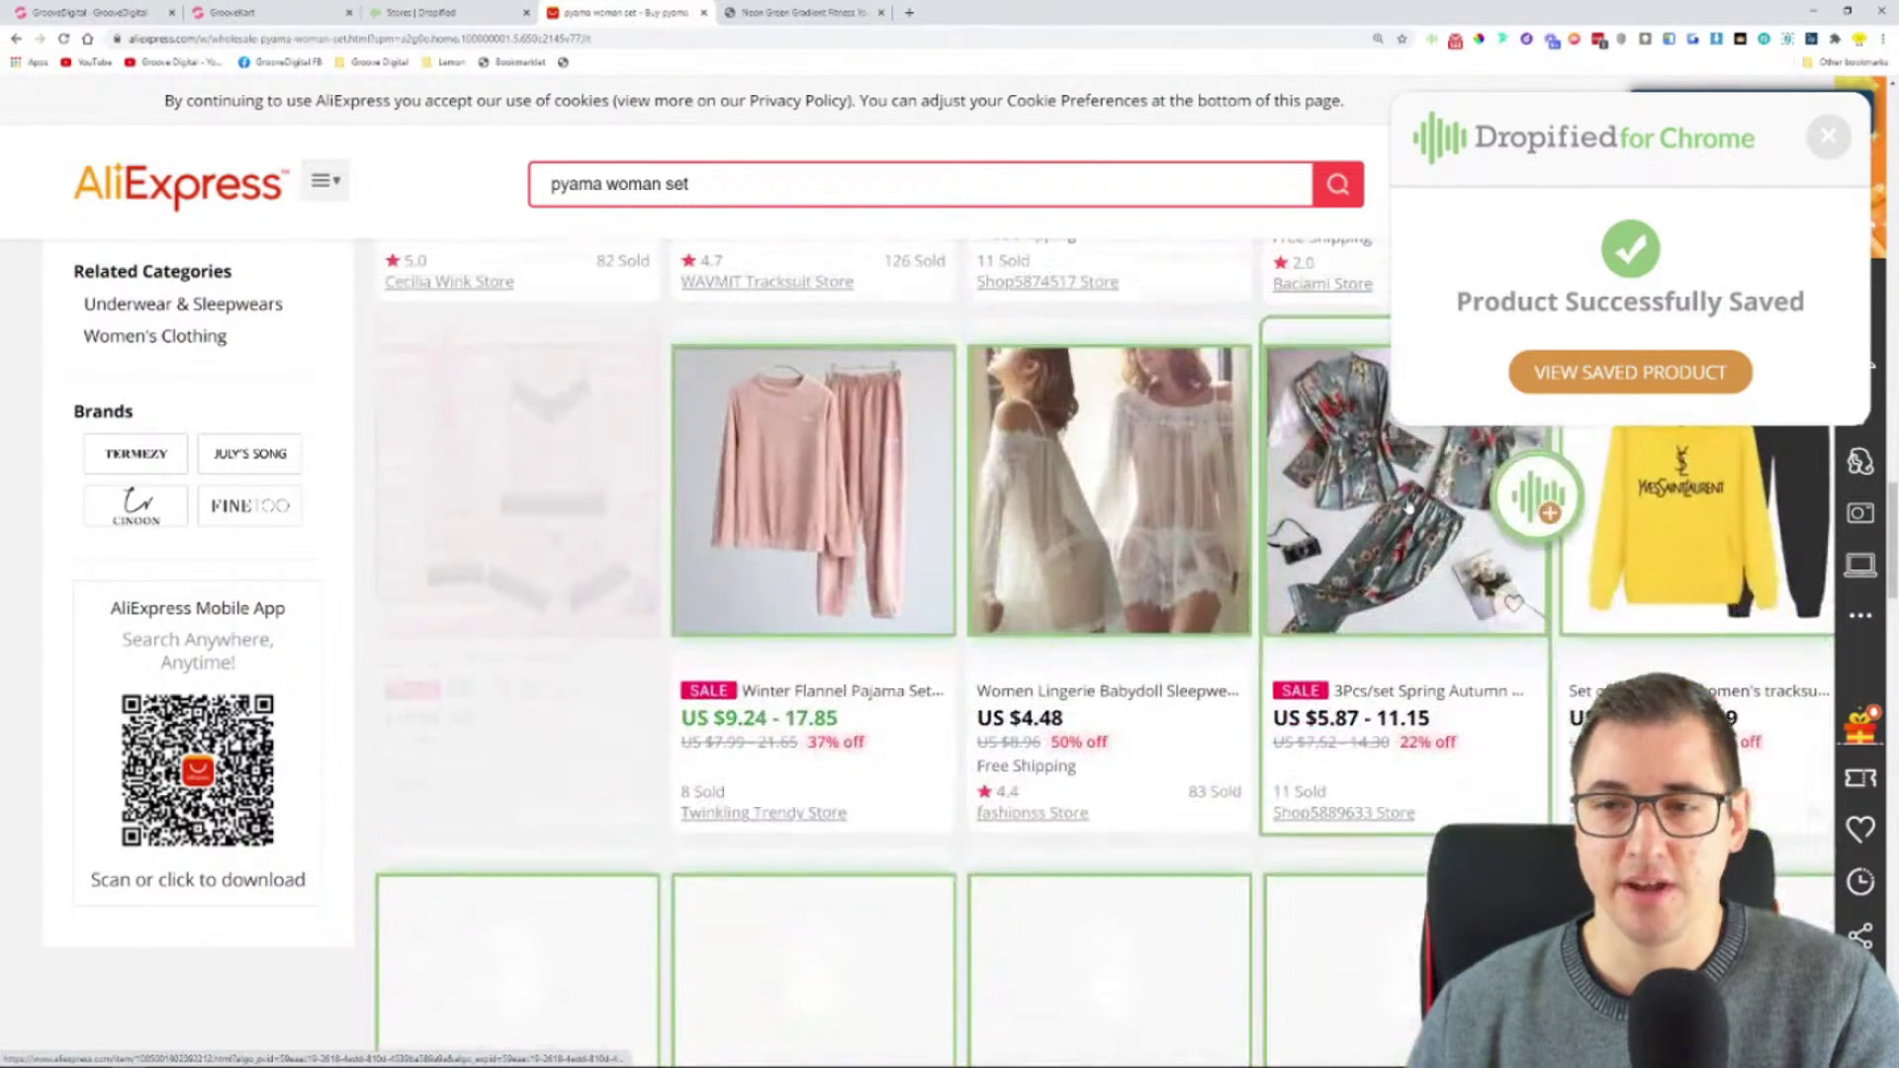
scroll(1286, 544, "up", 2)
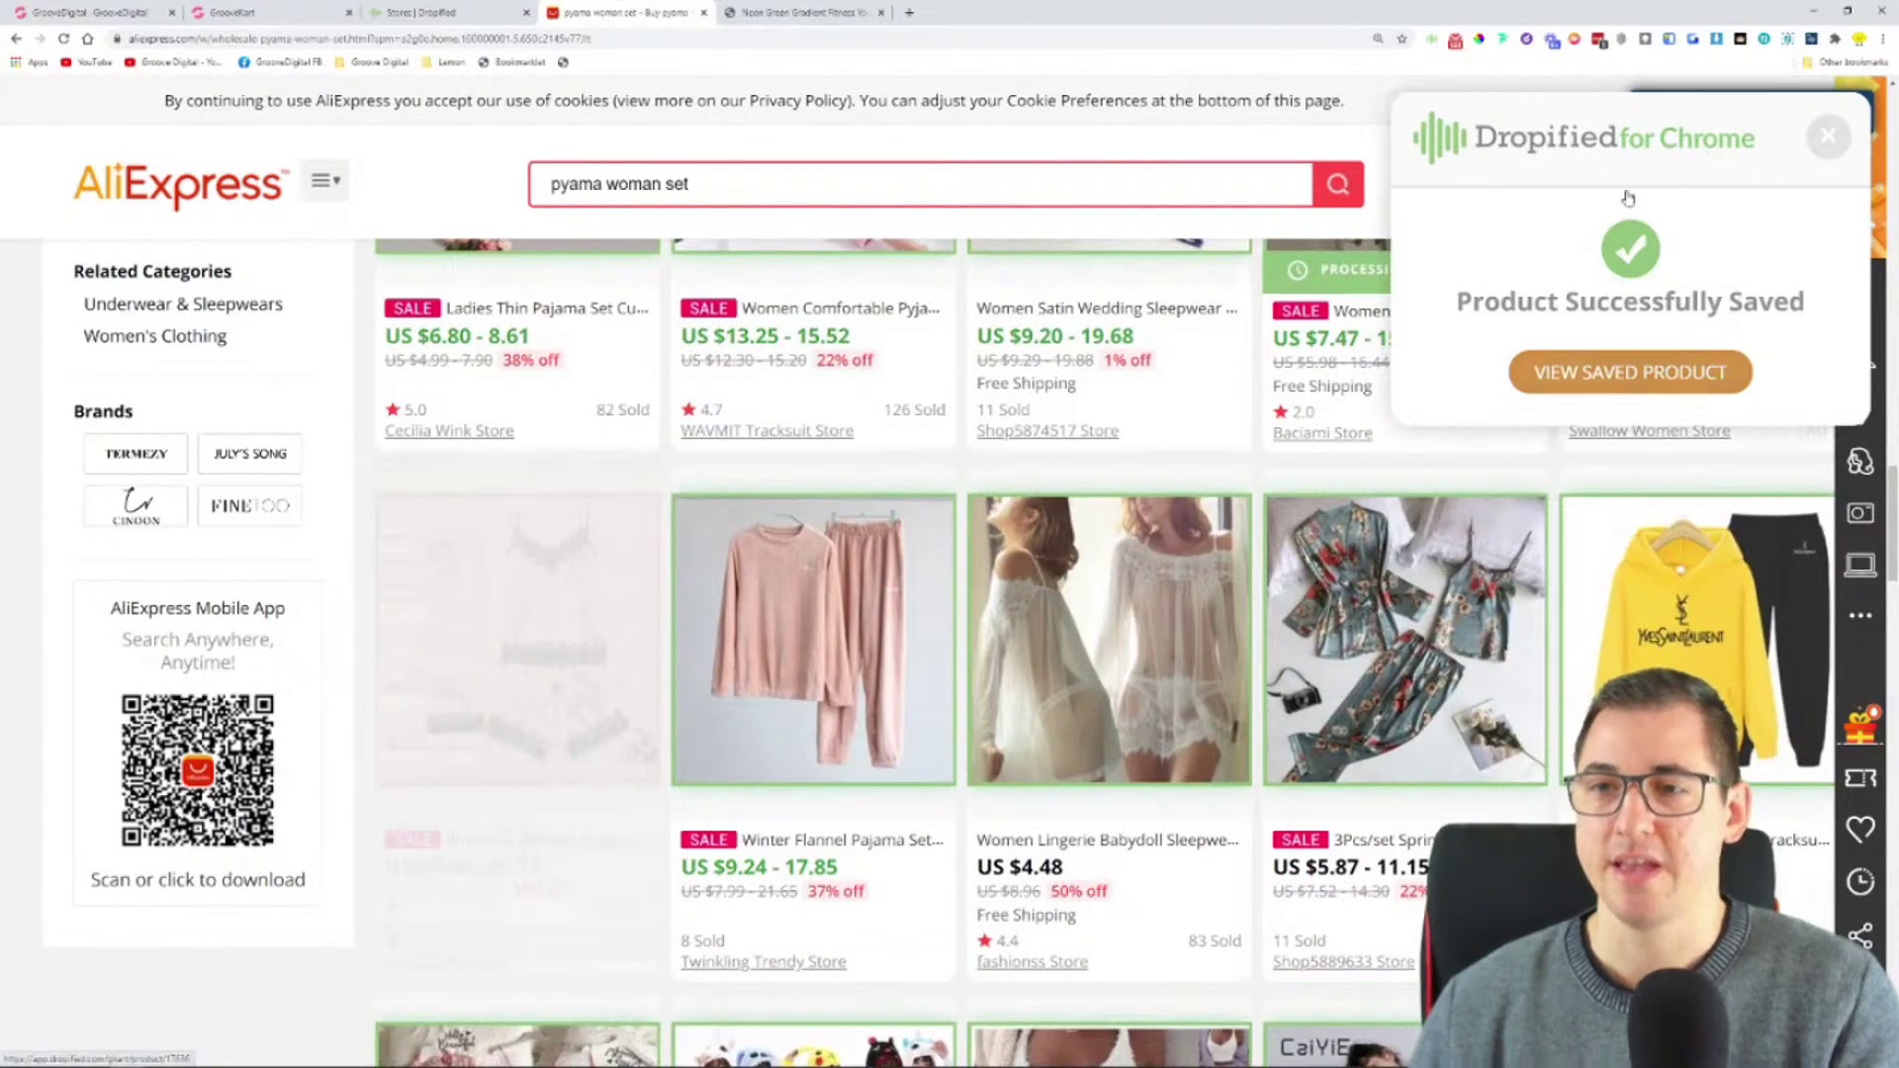
left_click(1635, 382)
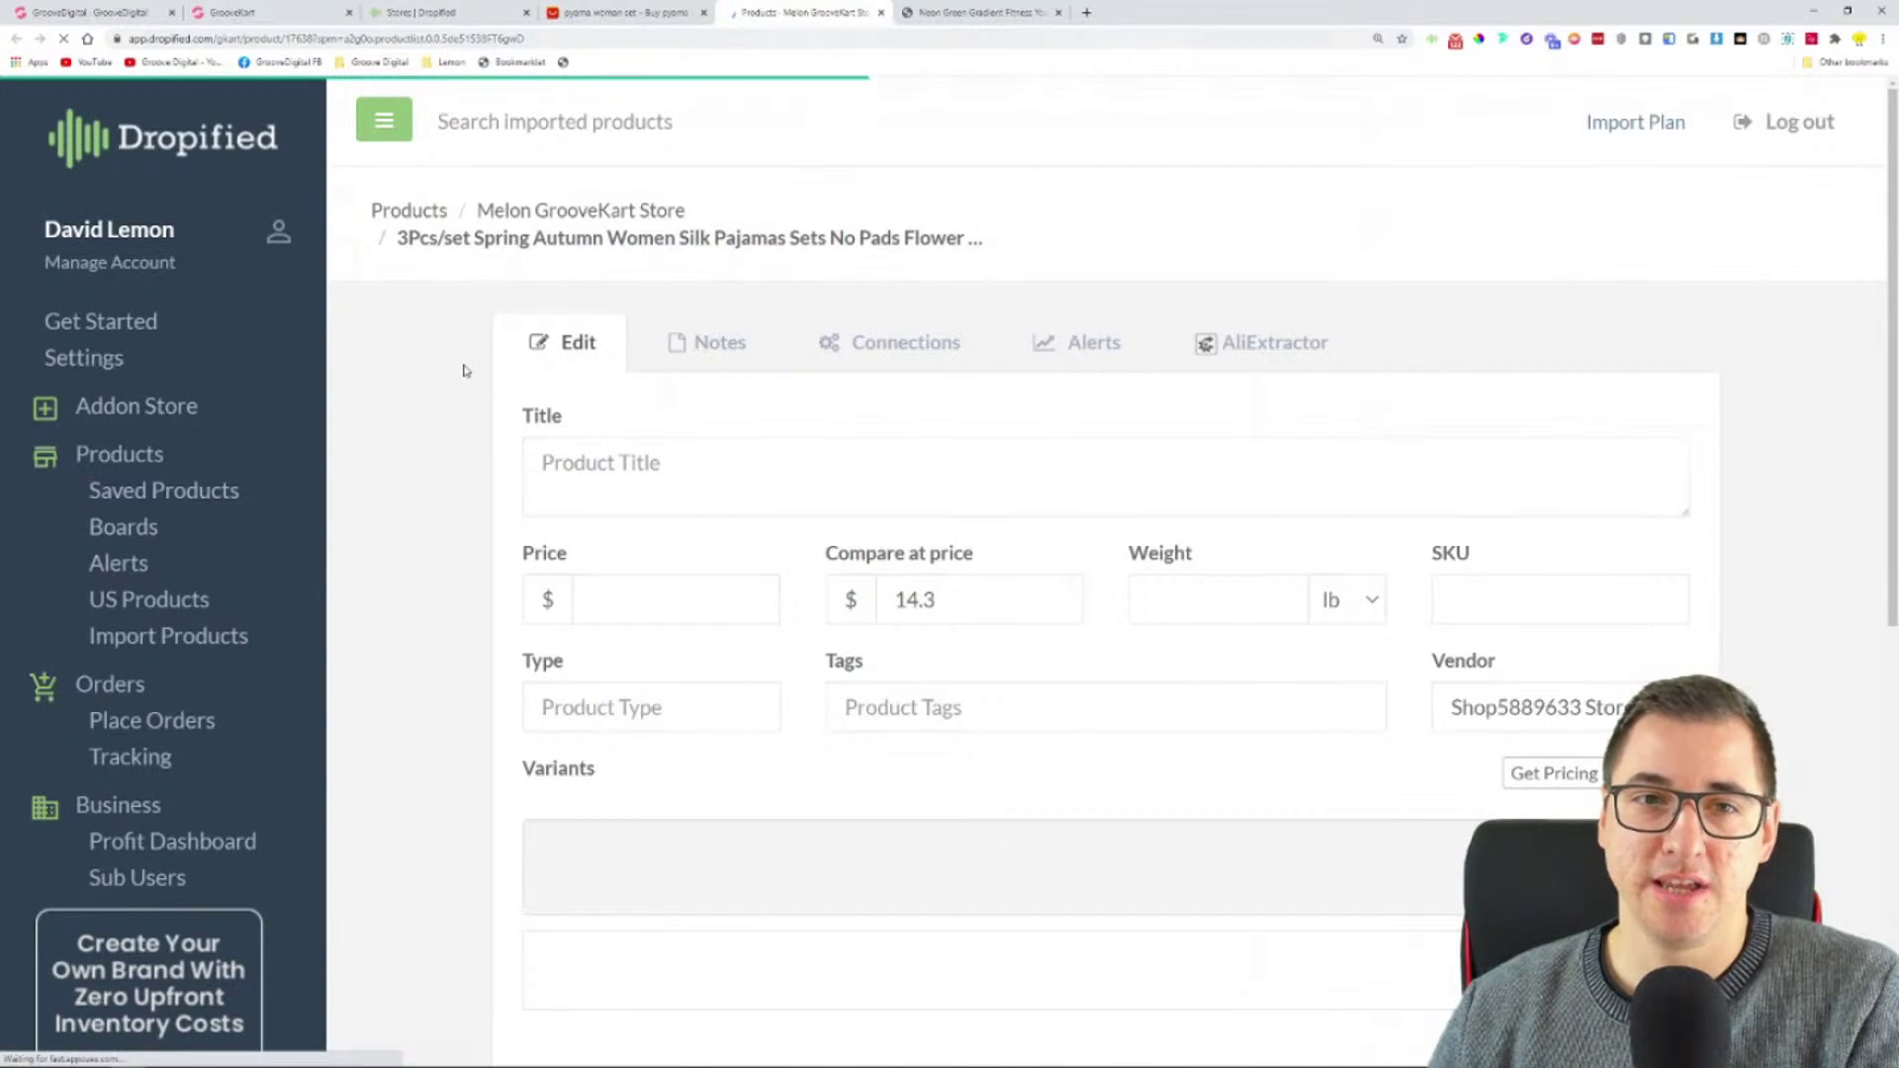
- Examine the saved pajama set's title, pricing, variants, description, images and store export options
scroll(450, 350, "down", 3)
scroll(450, 350, "down", 10)
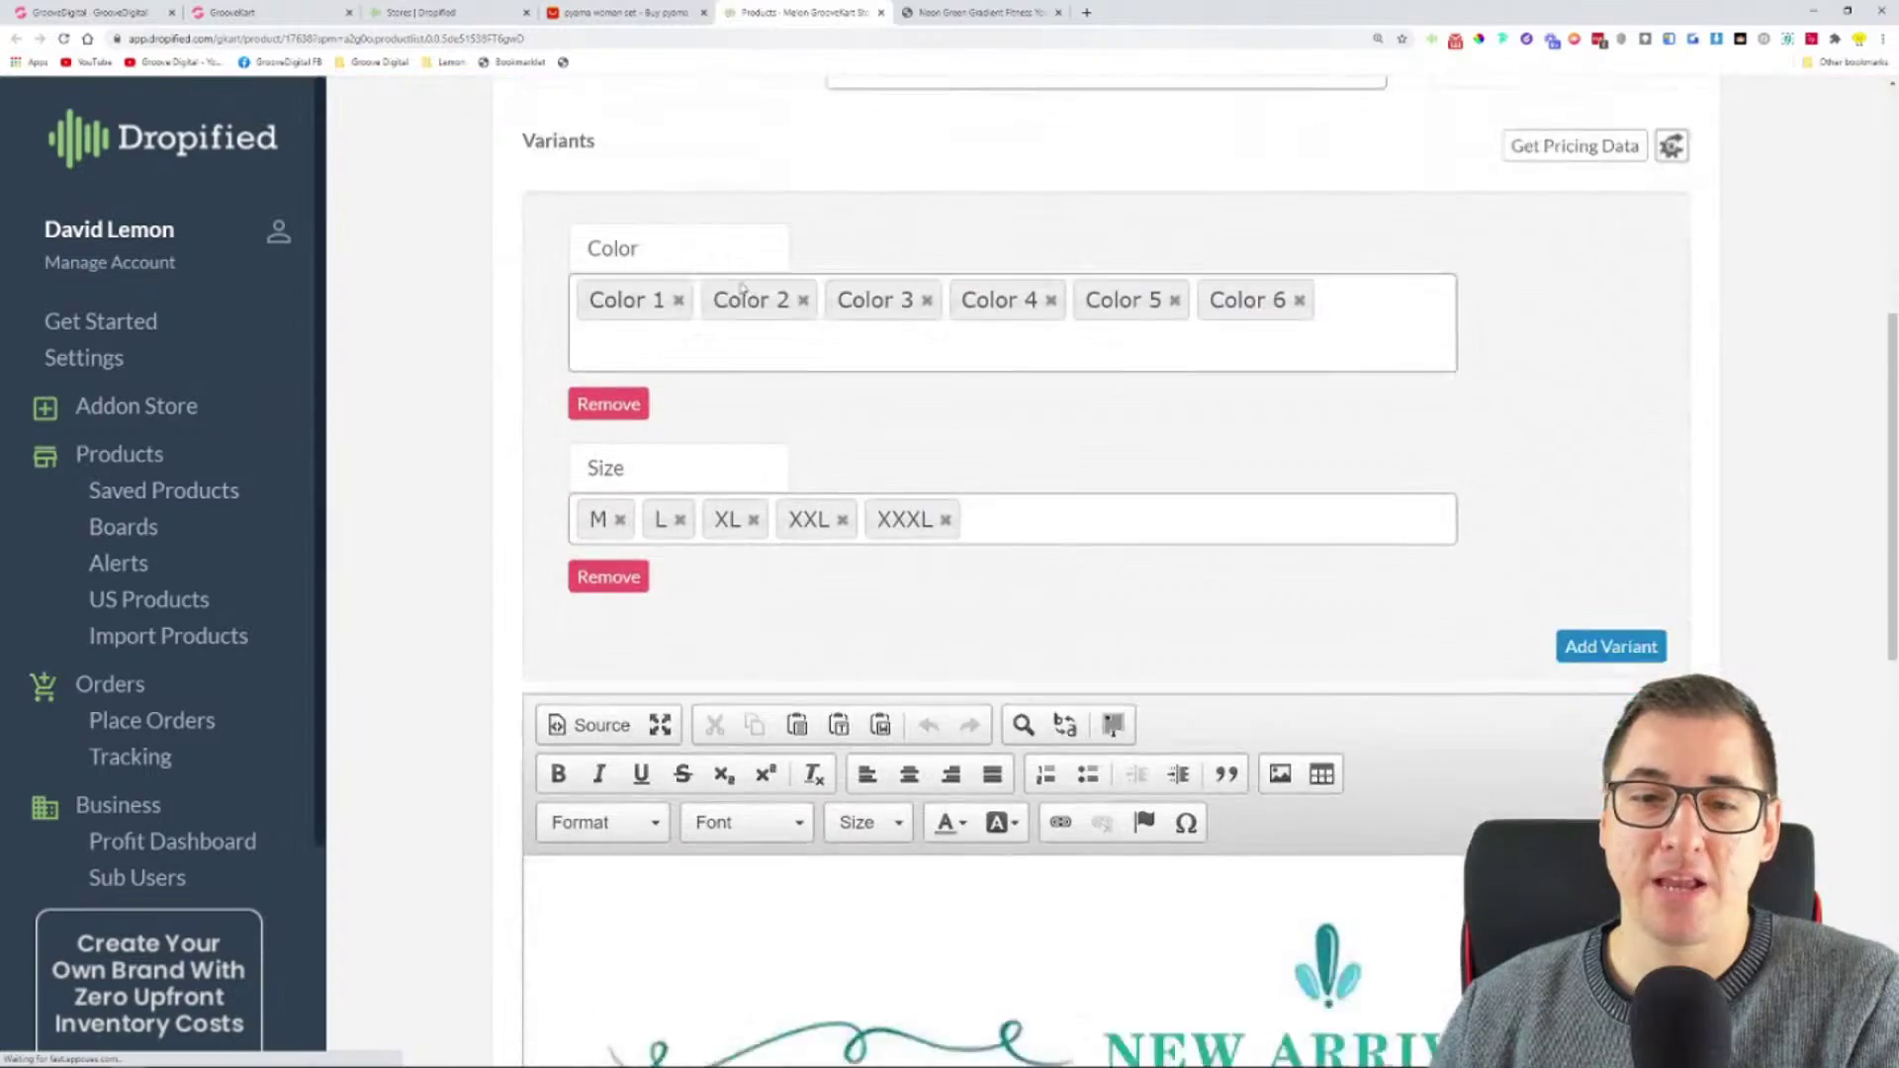
scroll(890, 475, "down", 4)
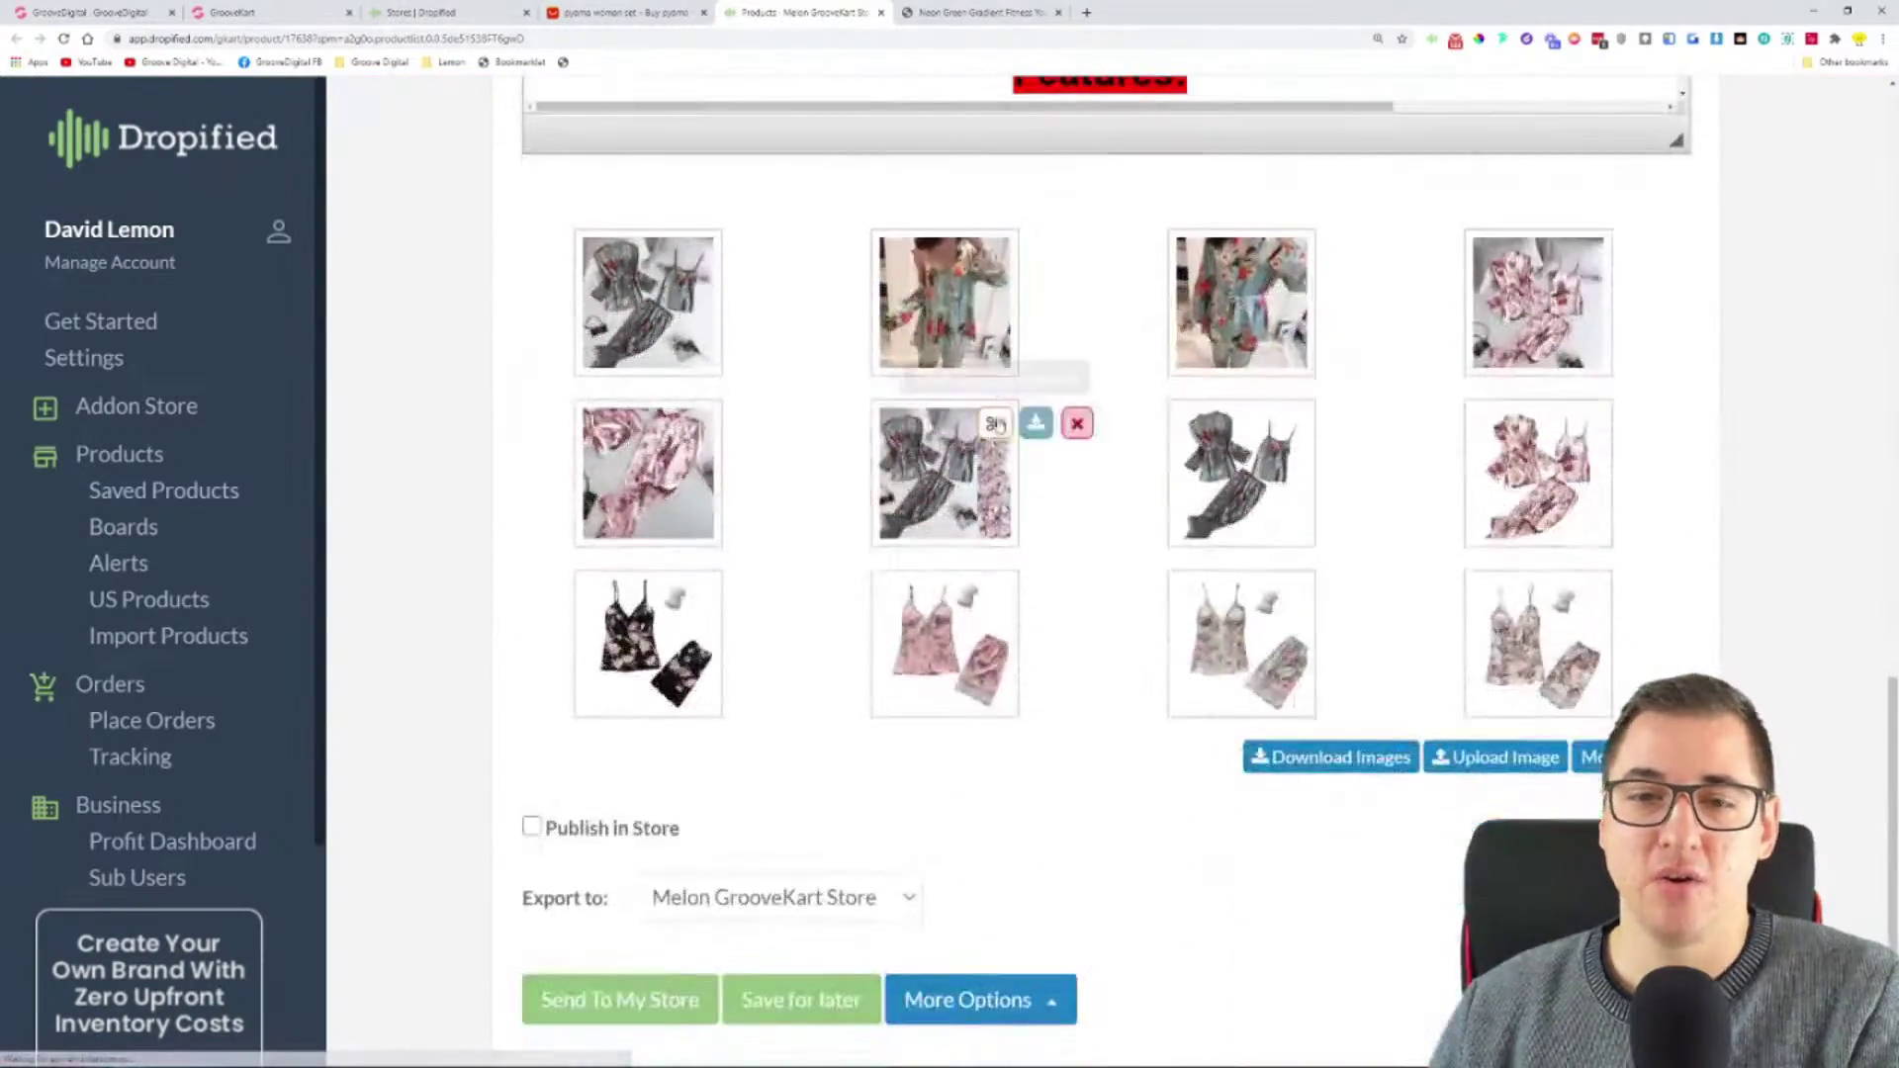
scroll(1088, 494, "down", 1)
scroll(1078, 528, "up", 8)
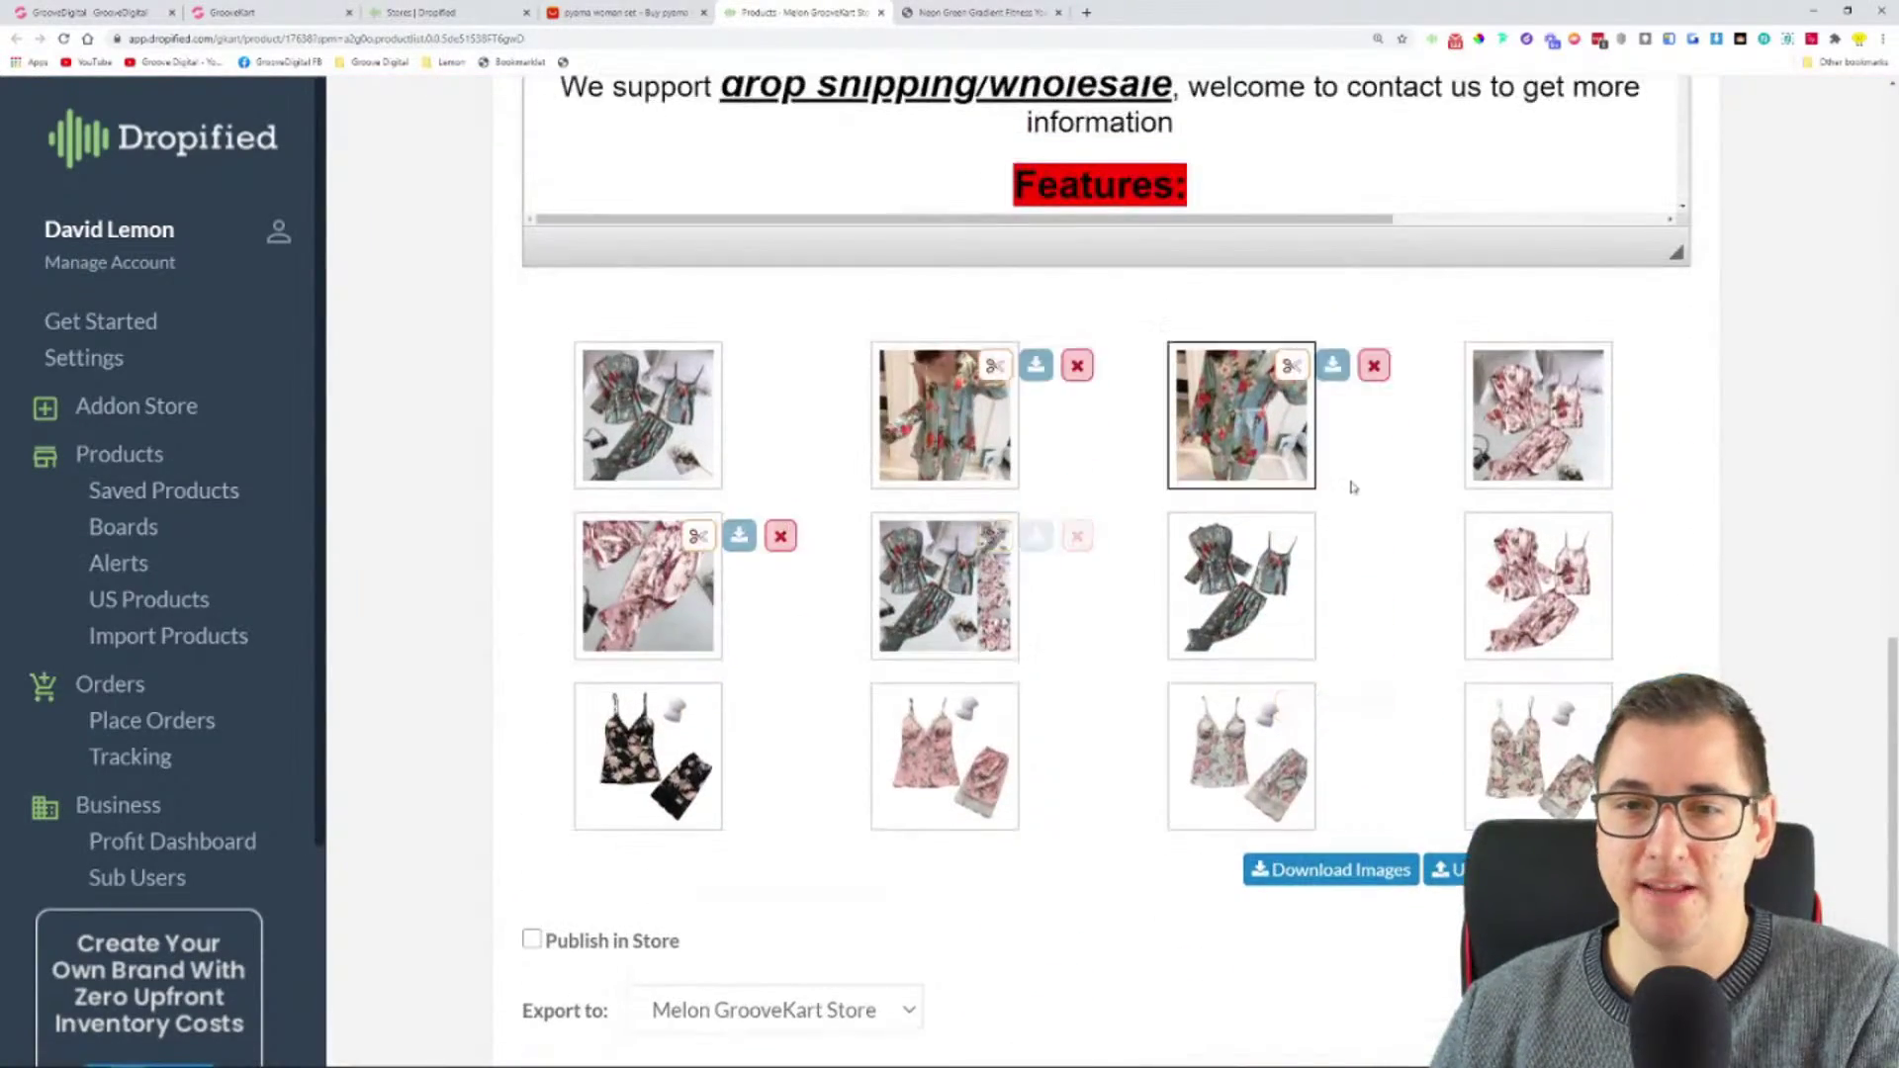
scroll(450, 541, "up", 6)
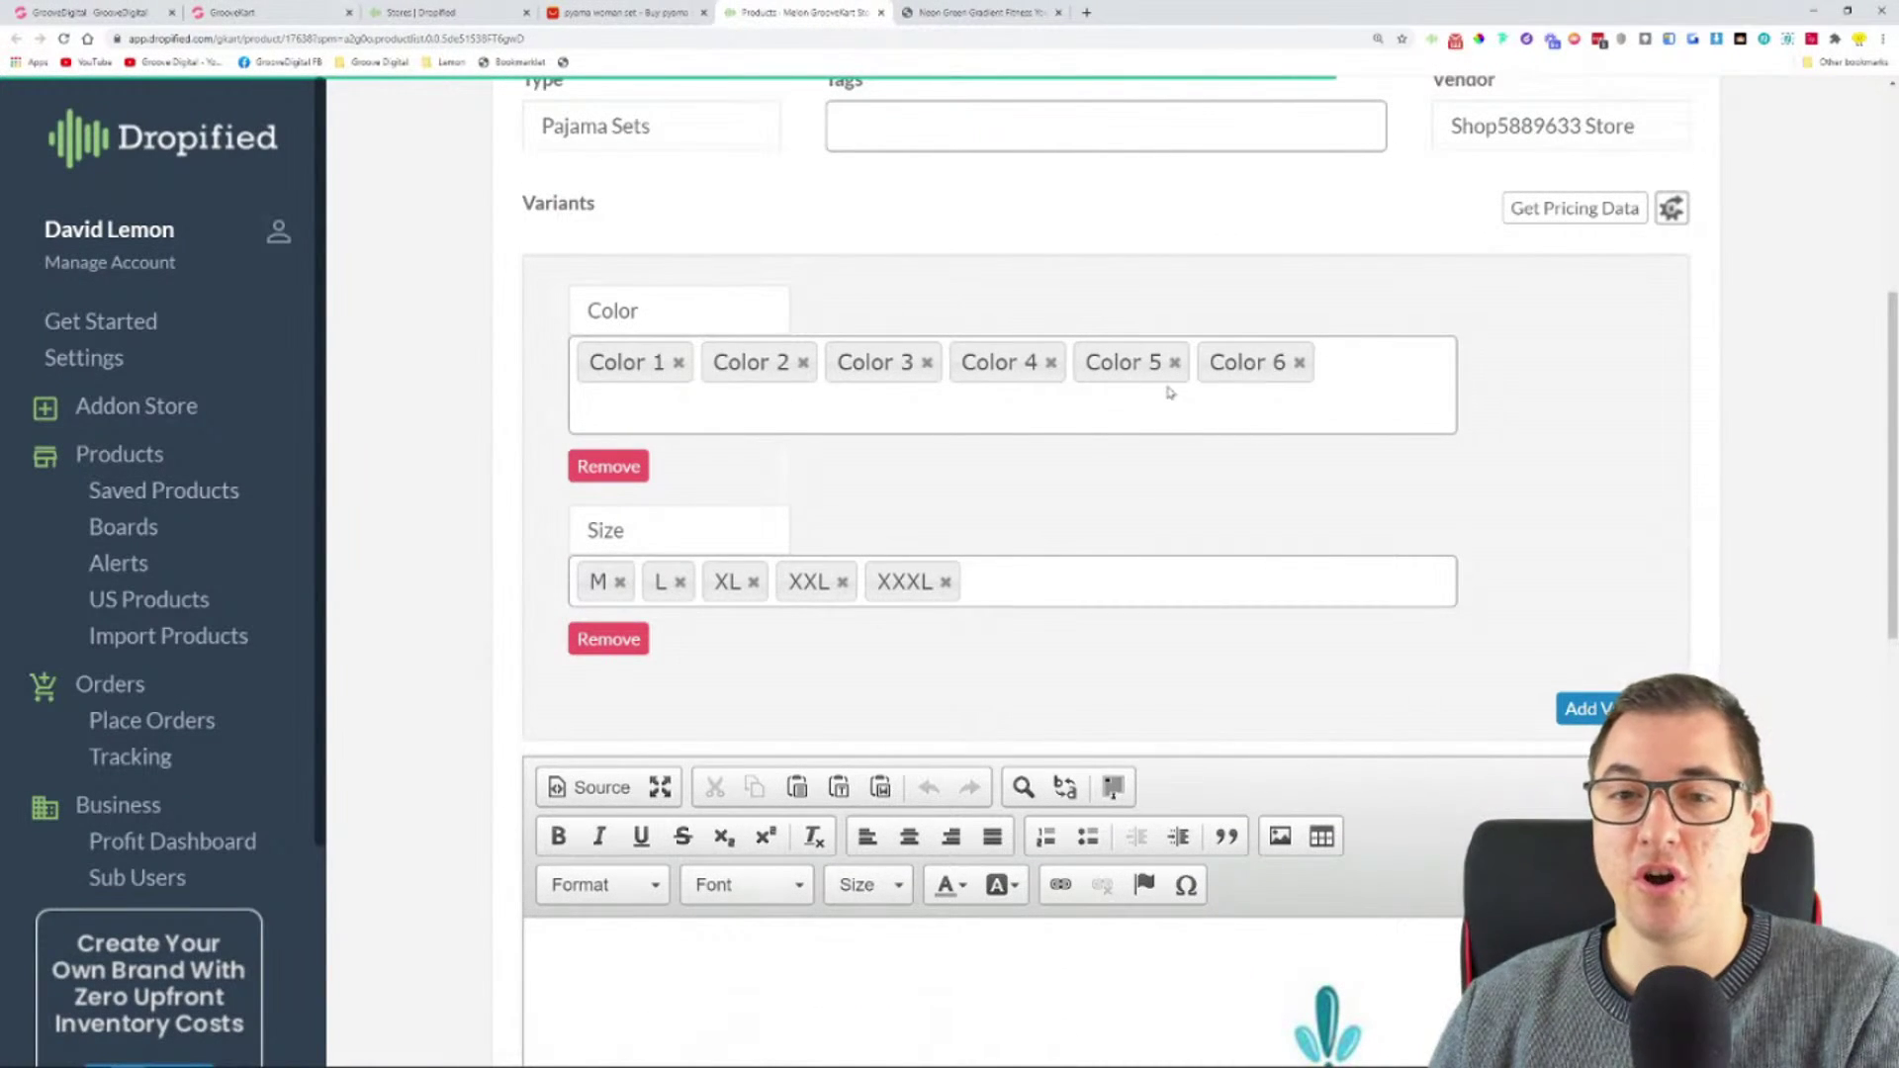
scroll(1172, 392, "up", 3)
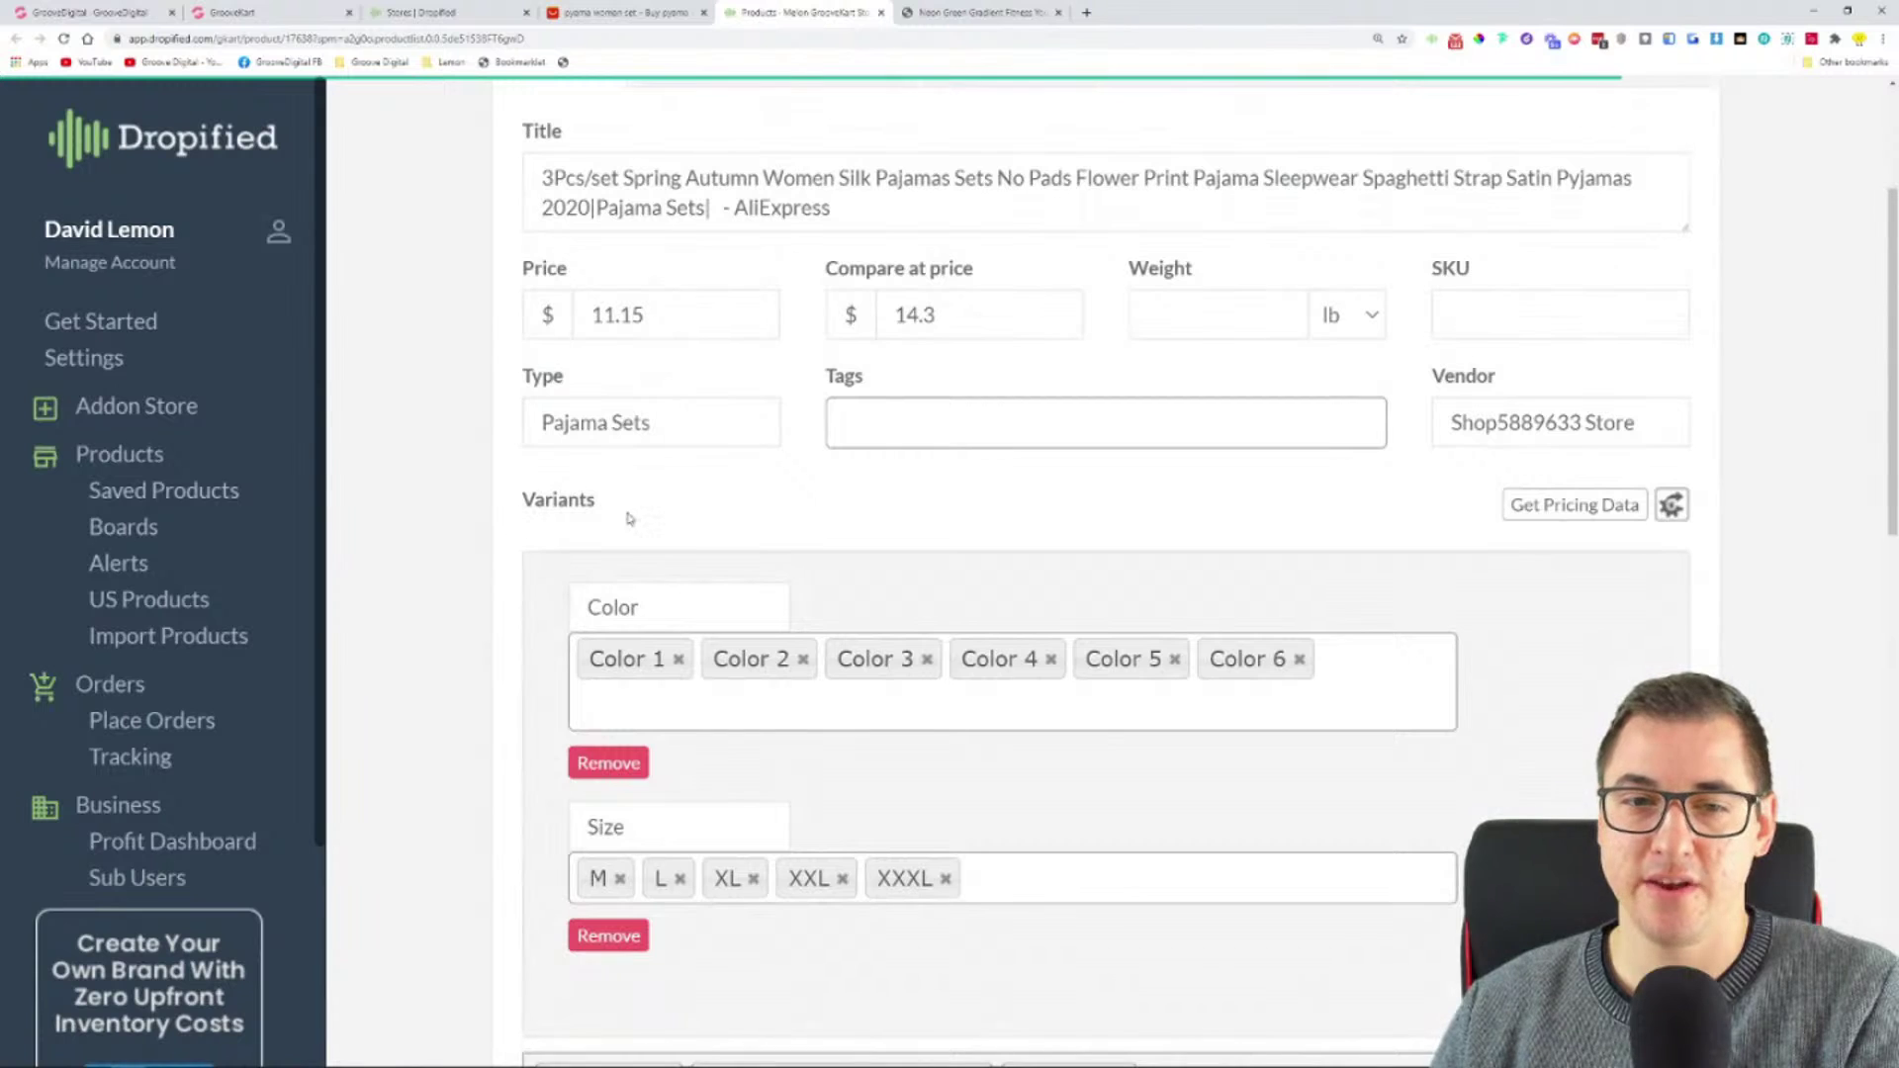
scroll(542, 525, "up", 1)
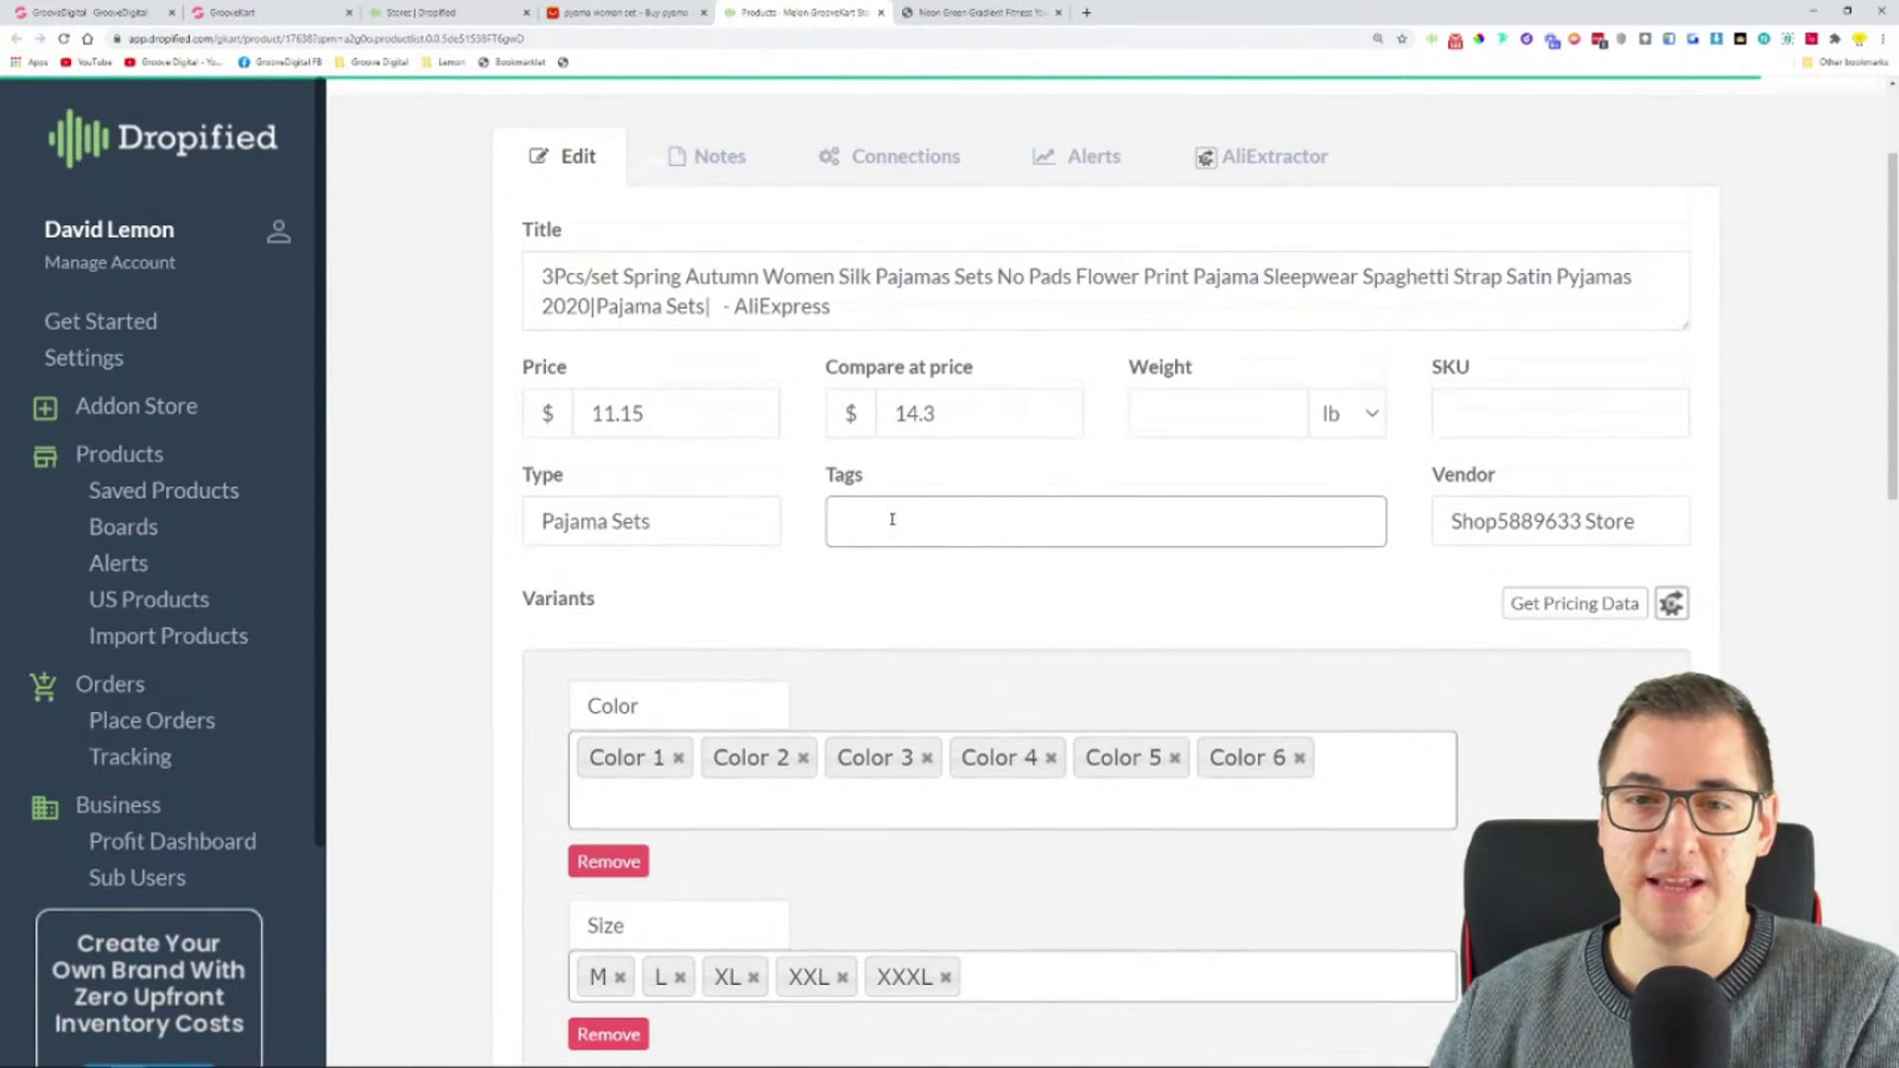
scroll(699, 436, "up", 1)
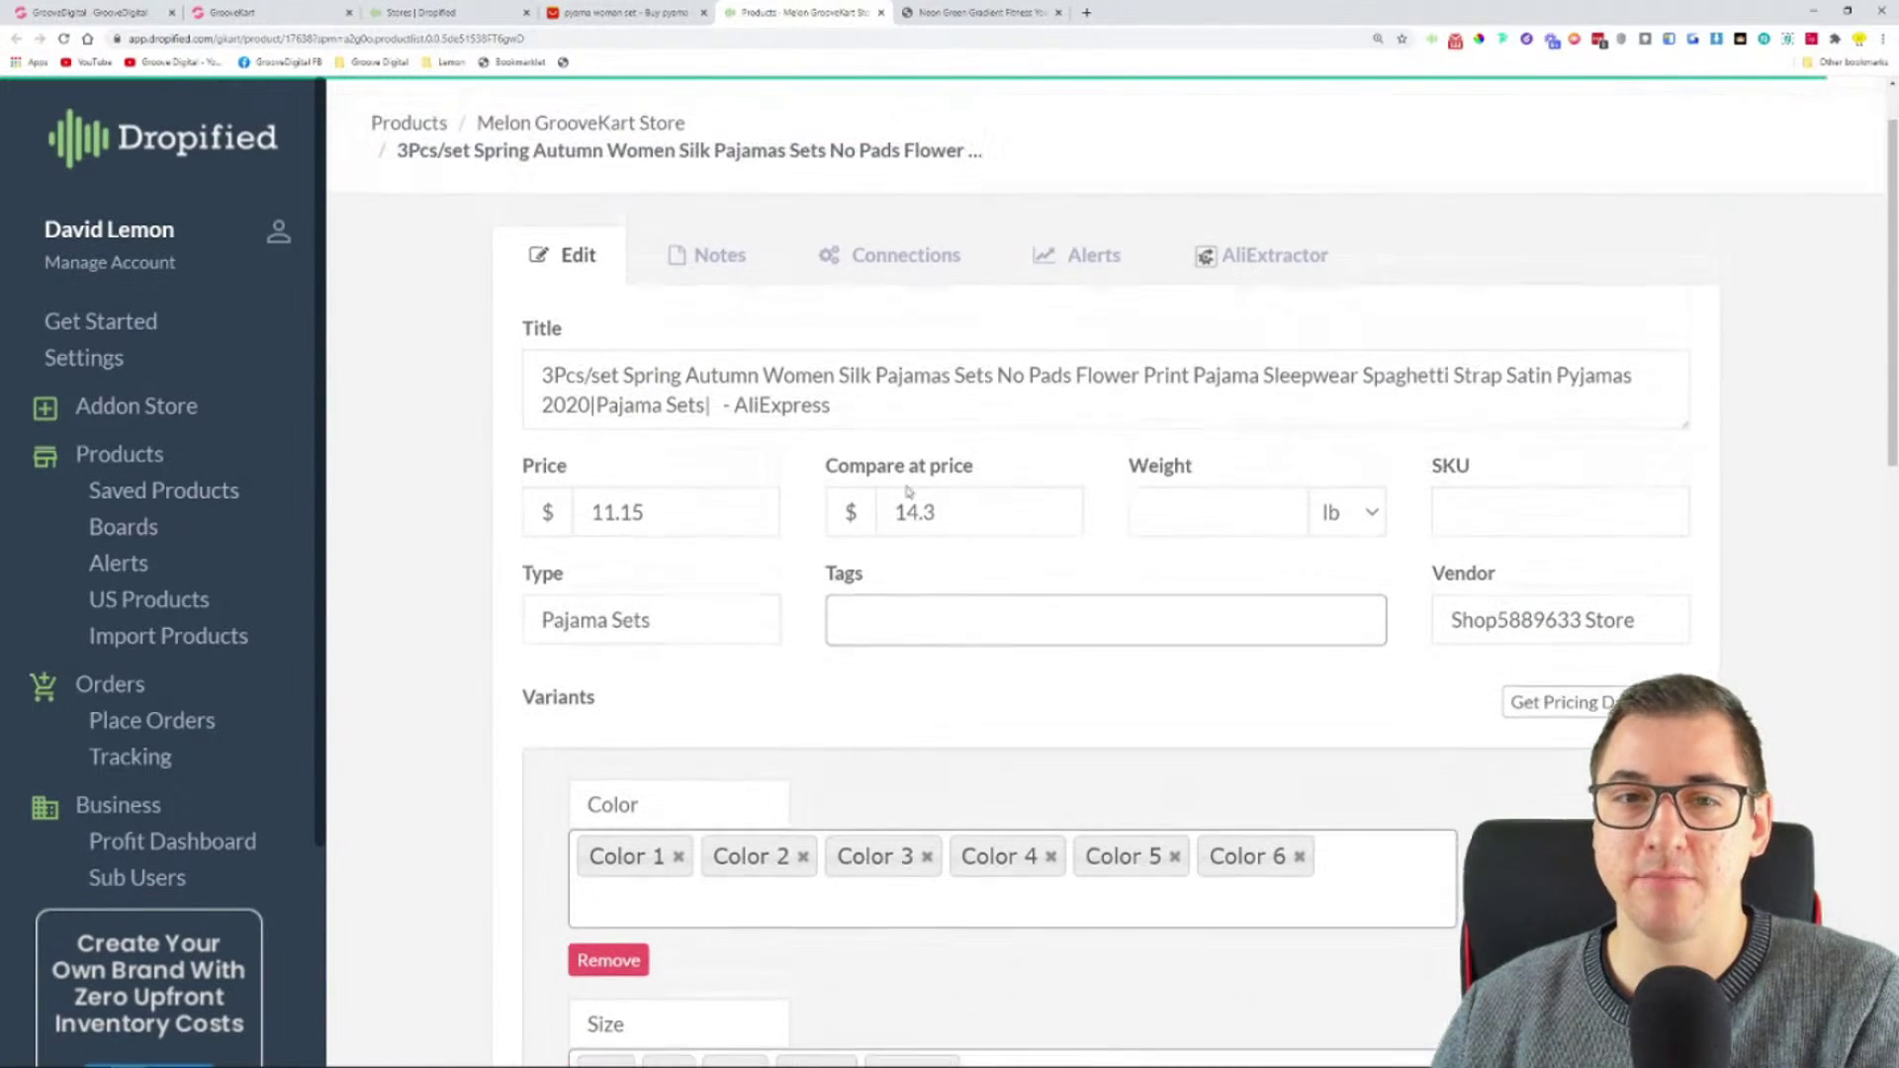
- Review the saved pajama set's title, supplier connections, alert settings and AliExtractor information
left_click_drag(834, 408, 527, 373)
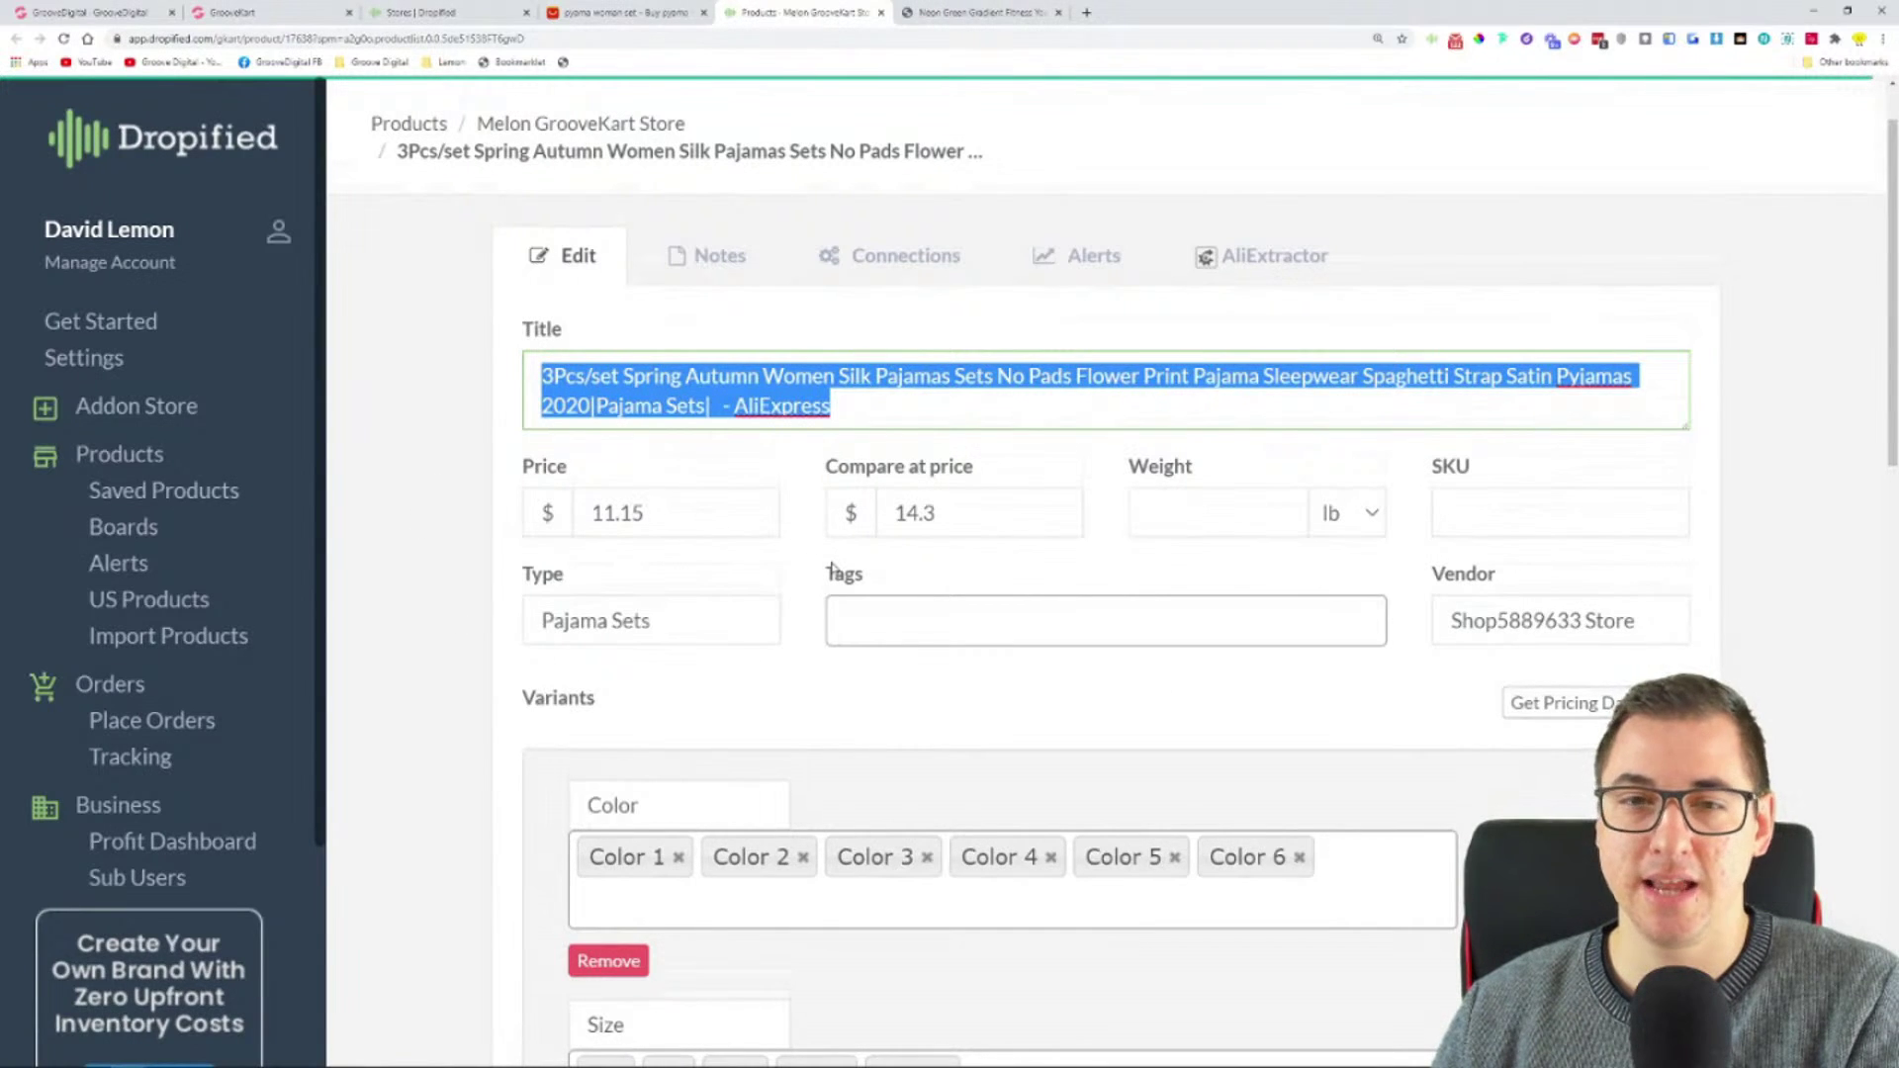
left_click(720, 255)
left_click(878, 358)
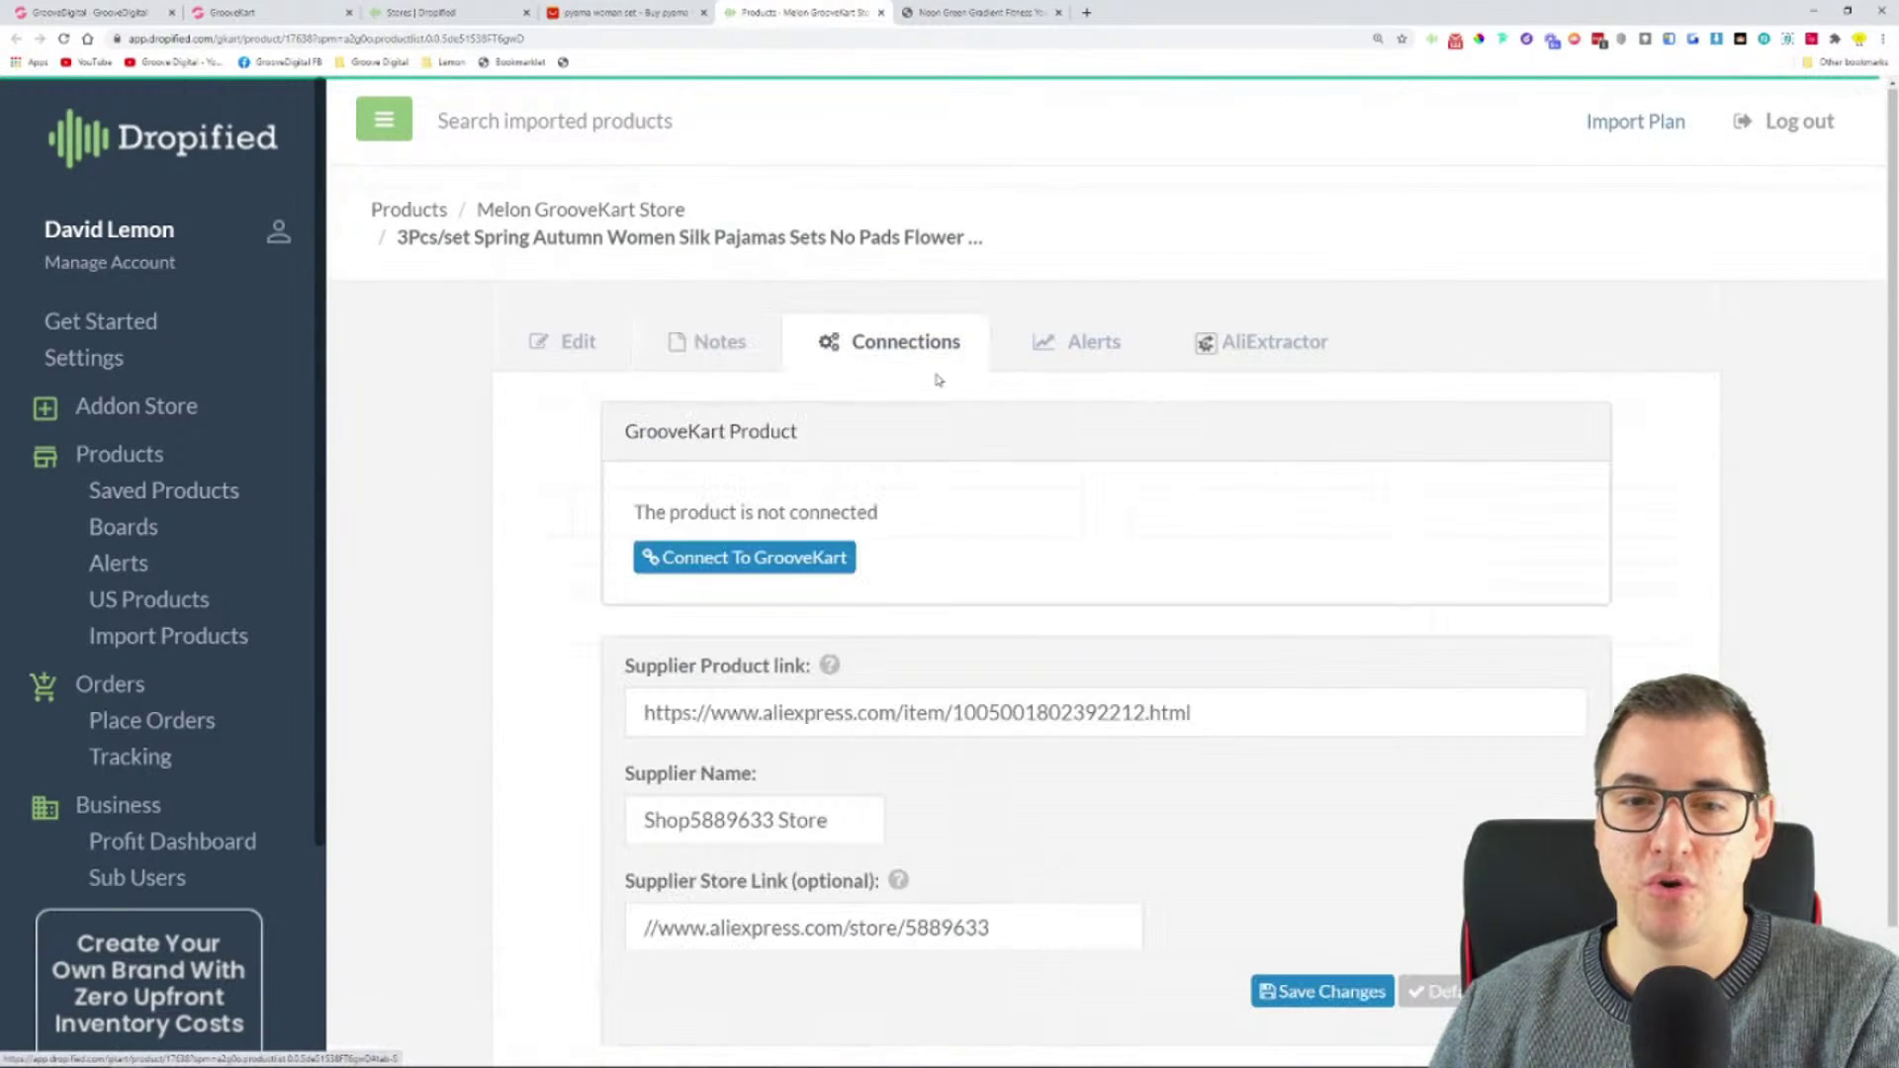
scroll(555, 705, "down", 1)
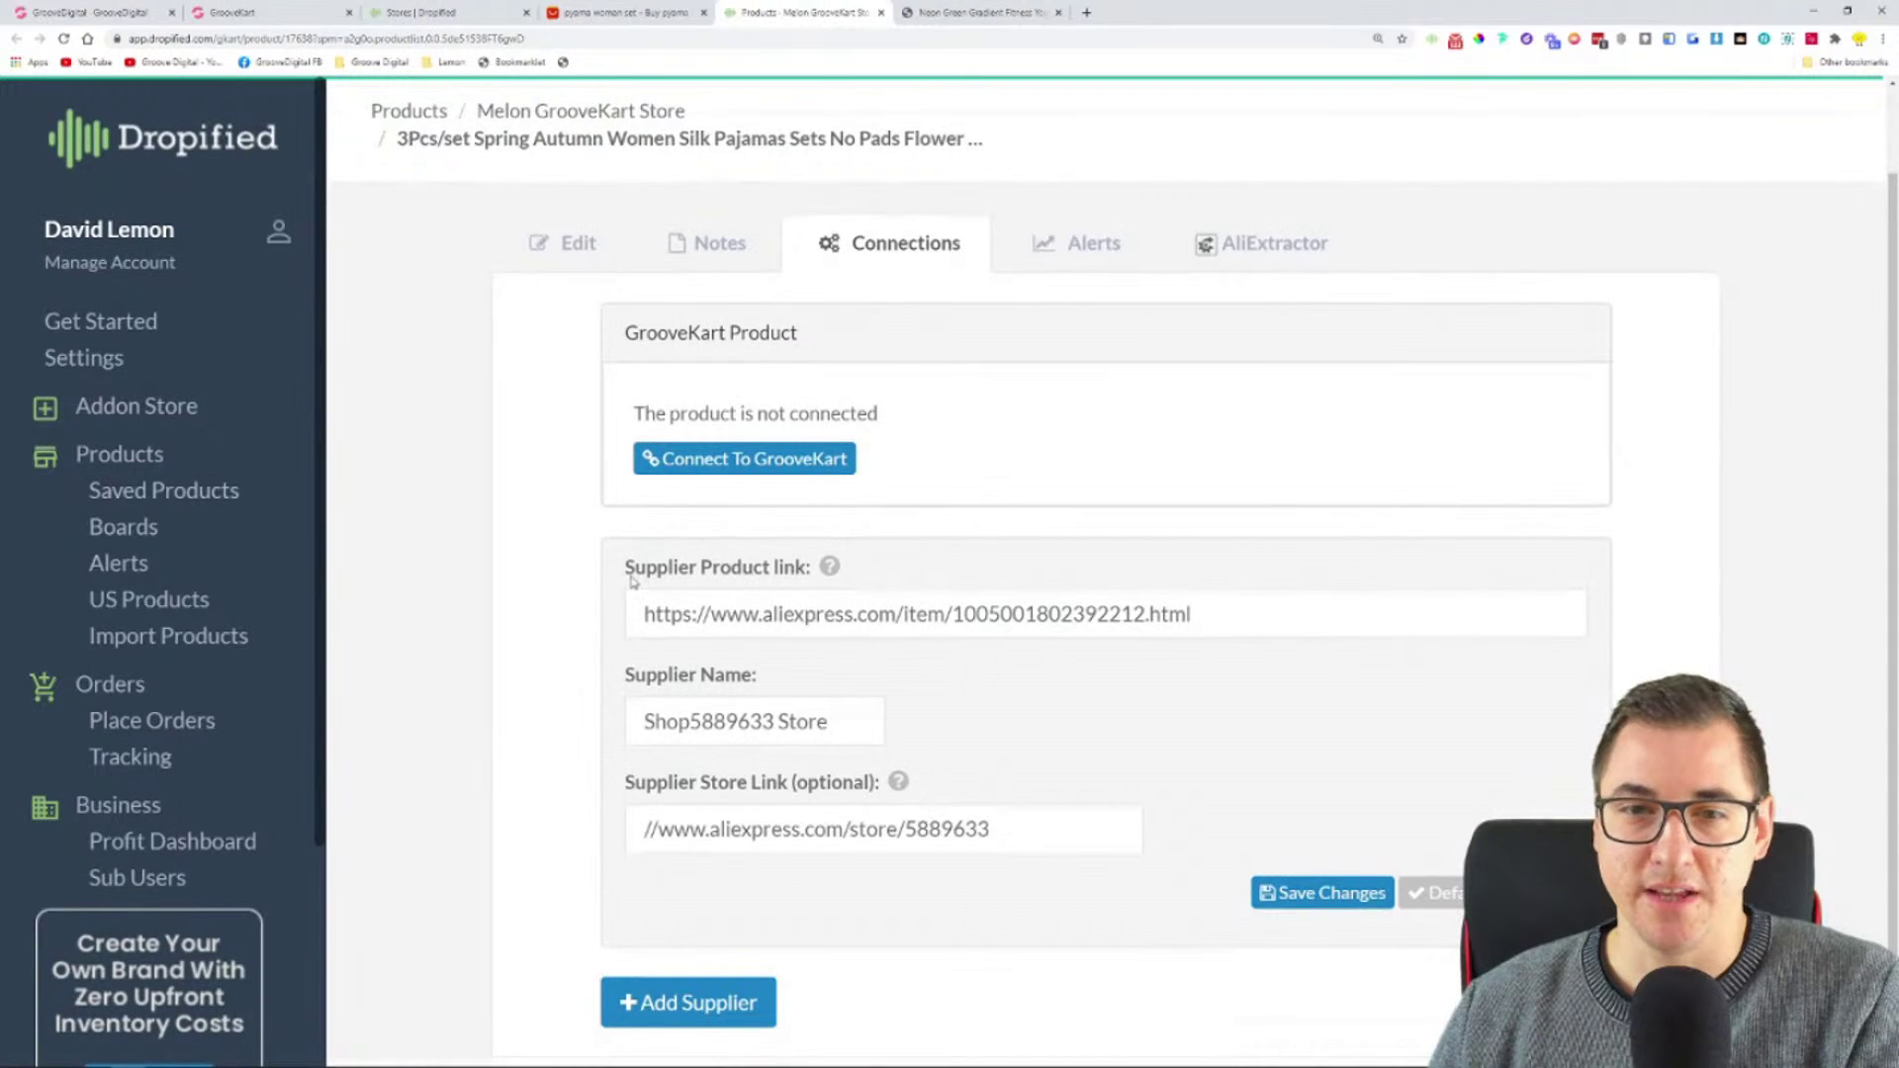
scroll(606, 563, "down", 1)
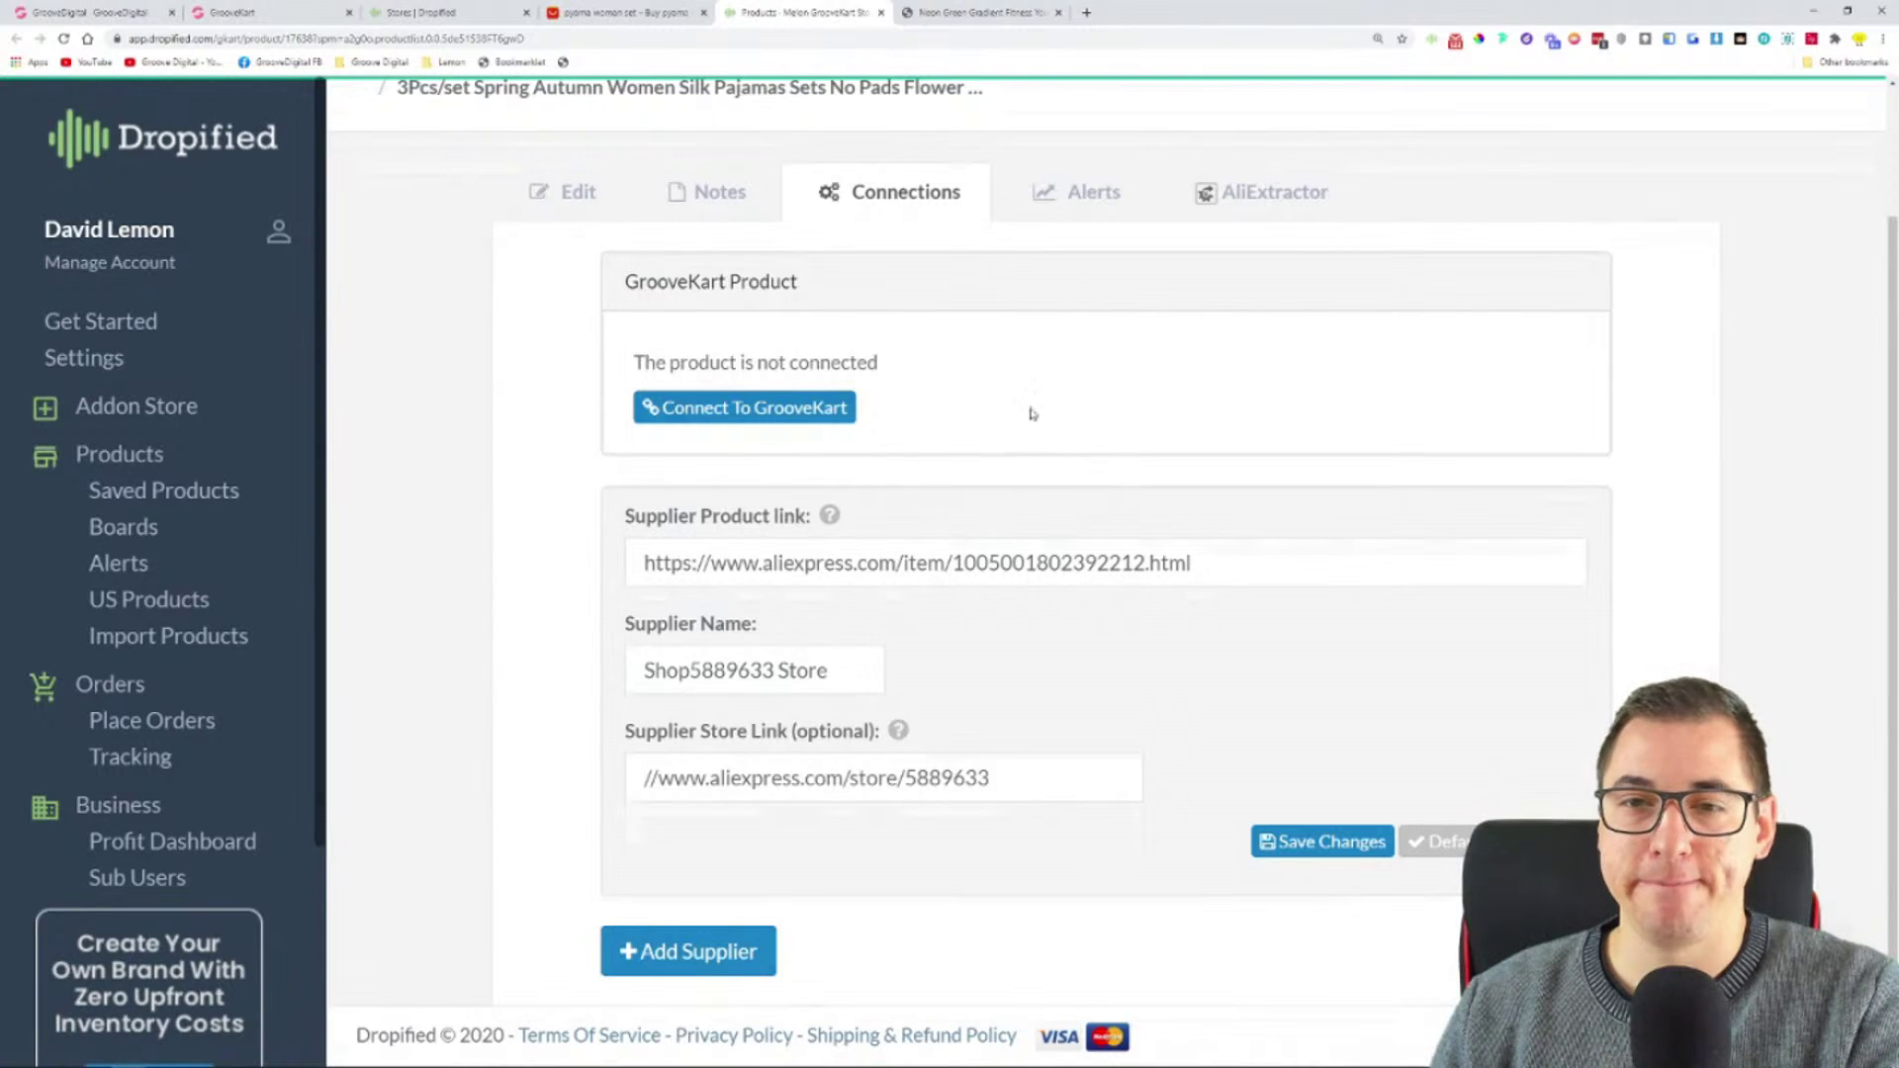
left_click(1088, 193)
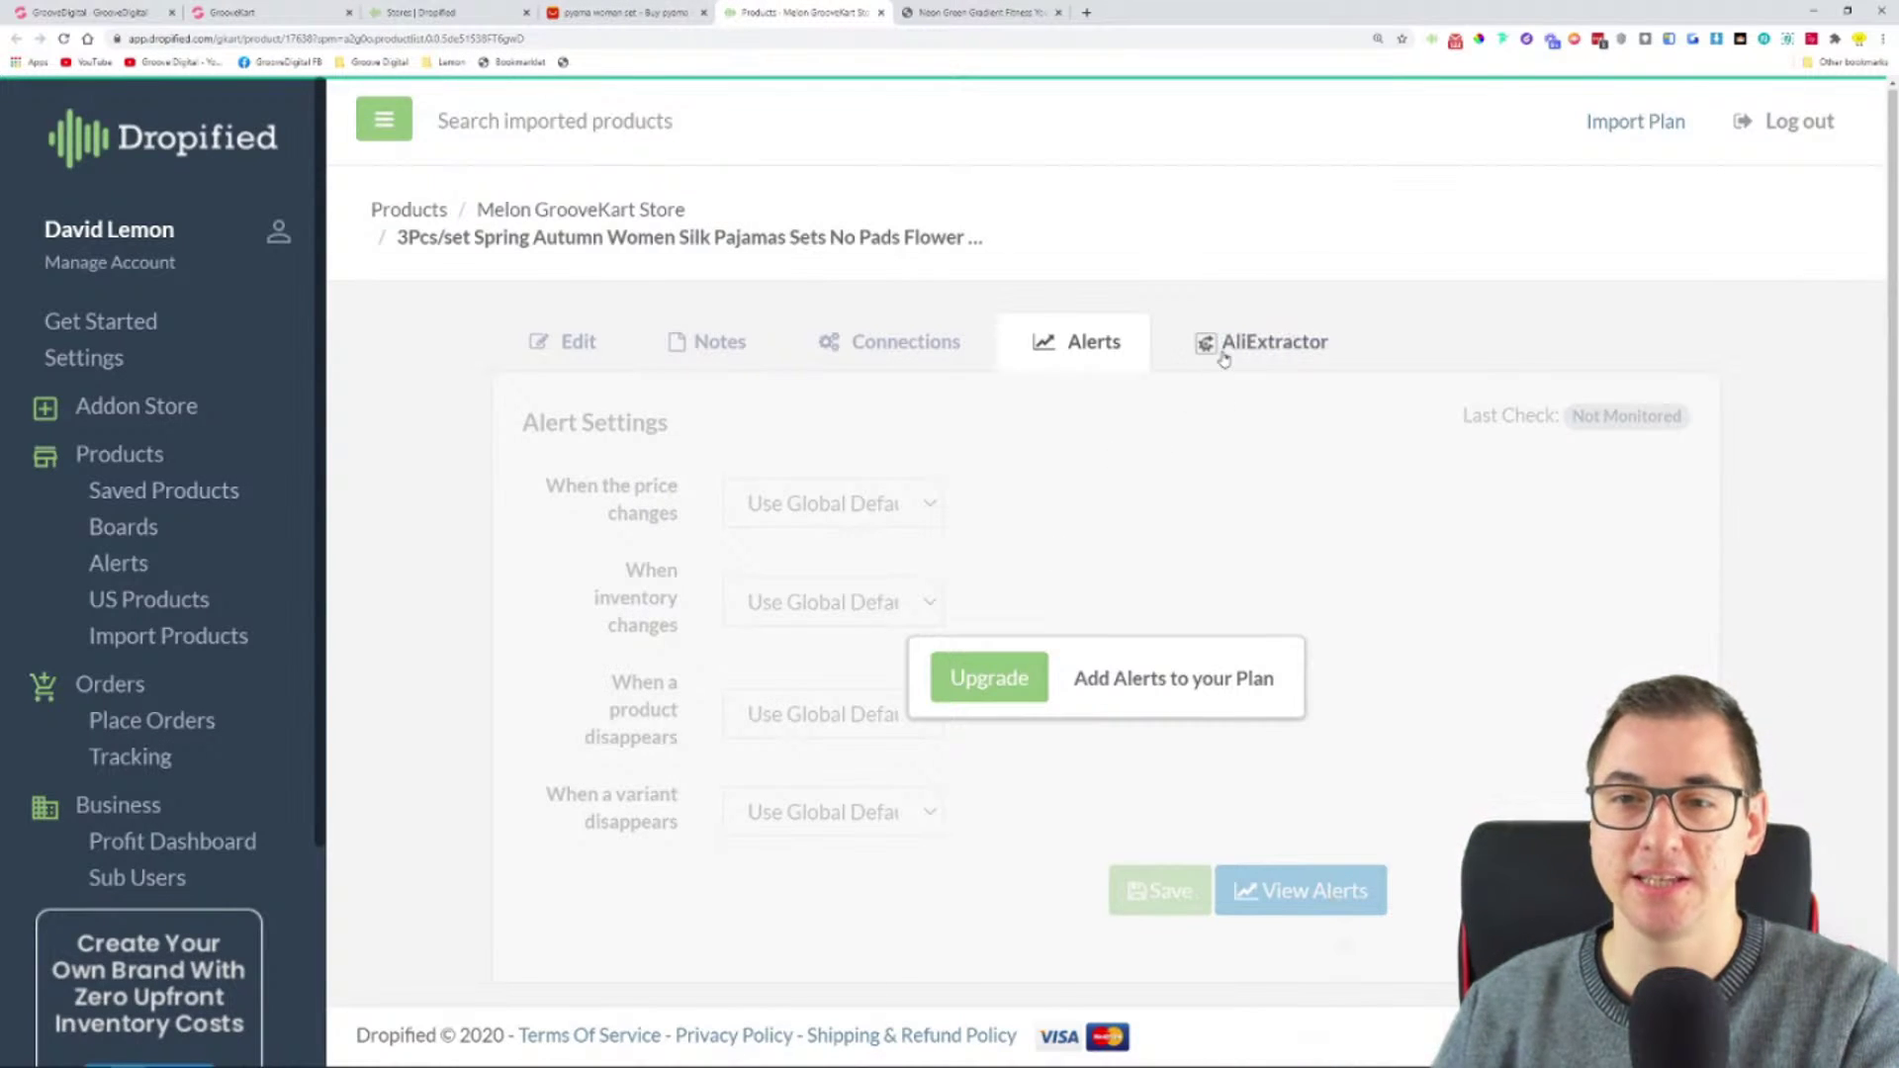
left_click(1264, 346)
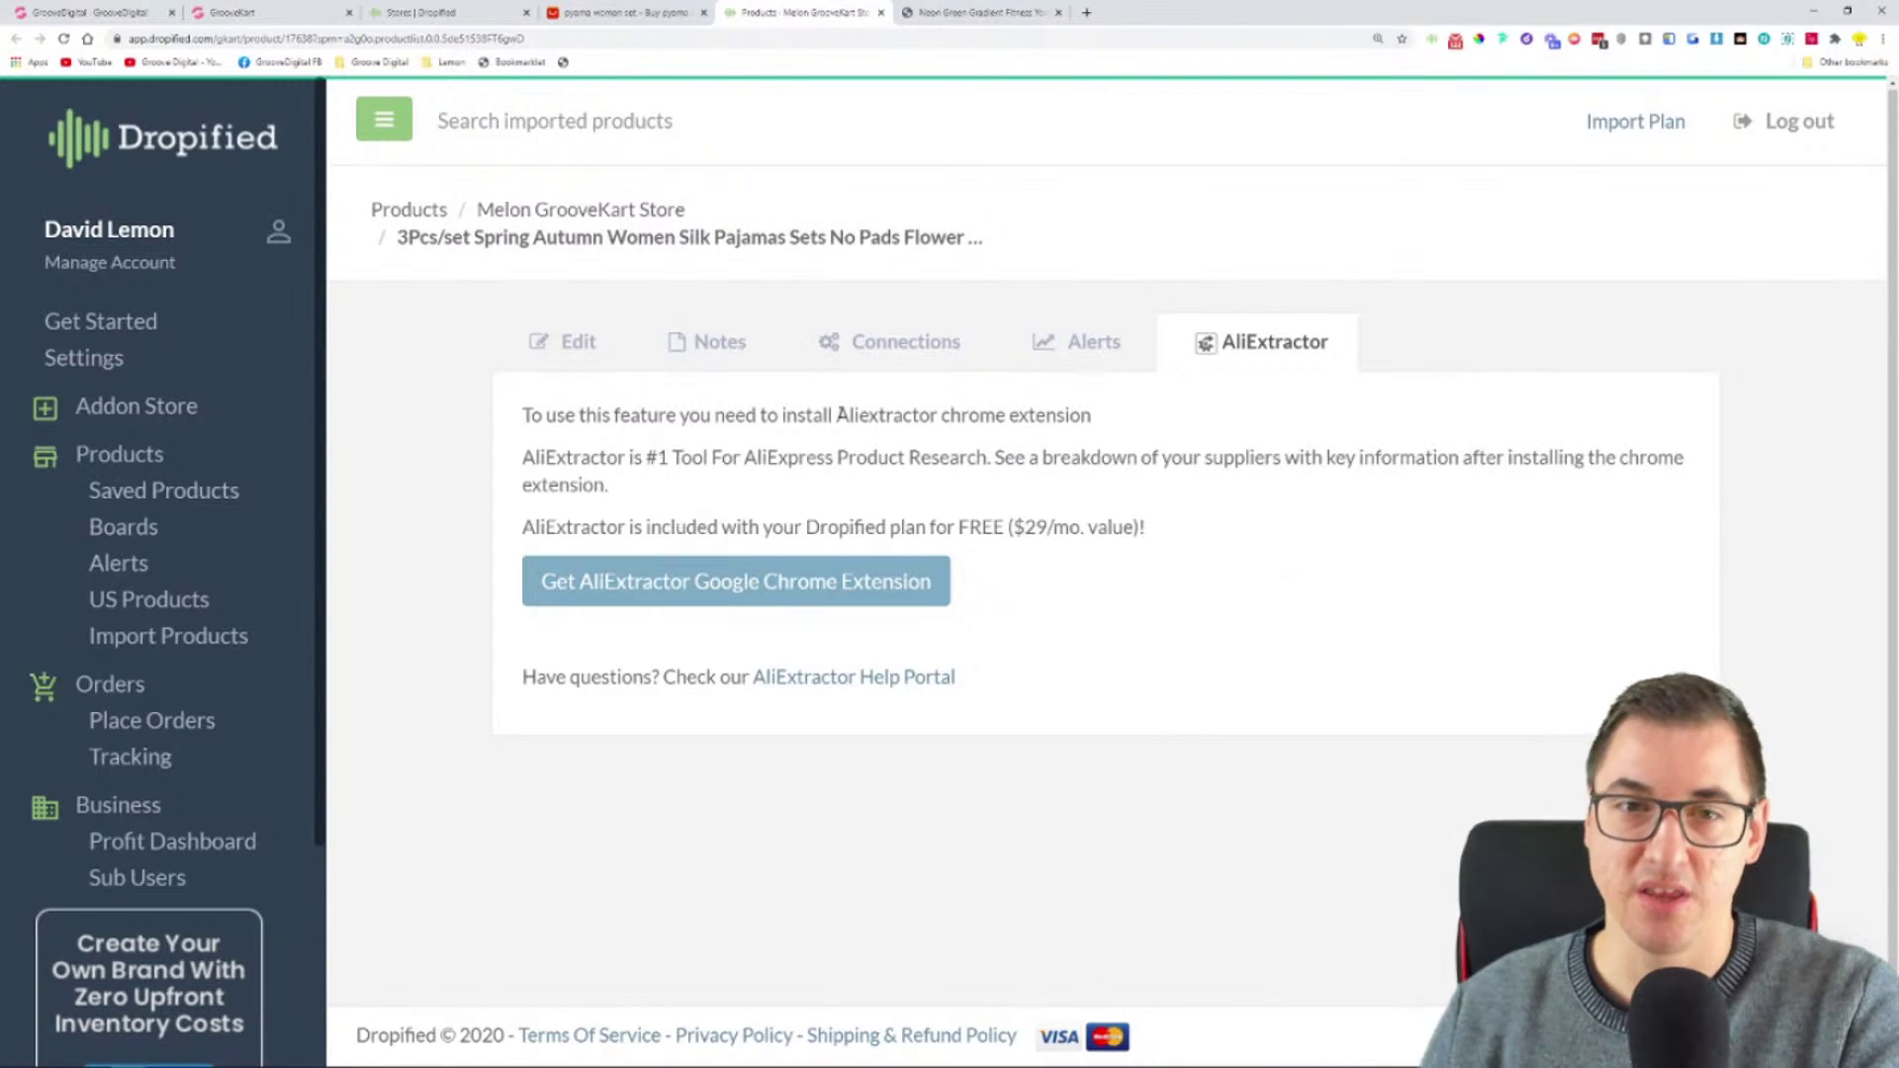
- Enable Publish in Store for the 3Pcs/set pajama product and send it to the Melon GrooveKart Store
left_click(580, 359)
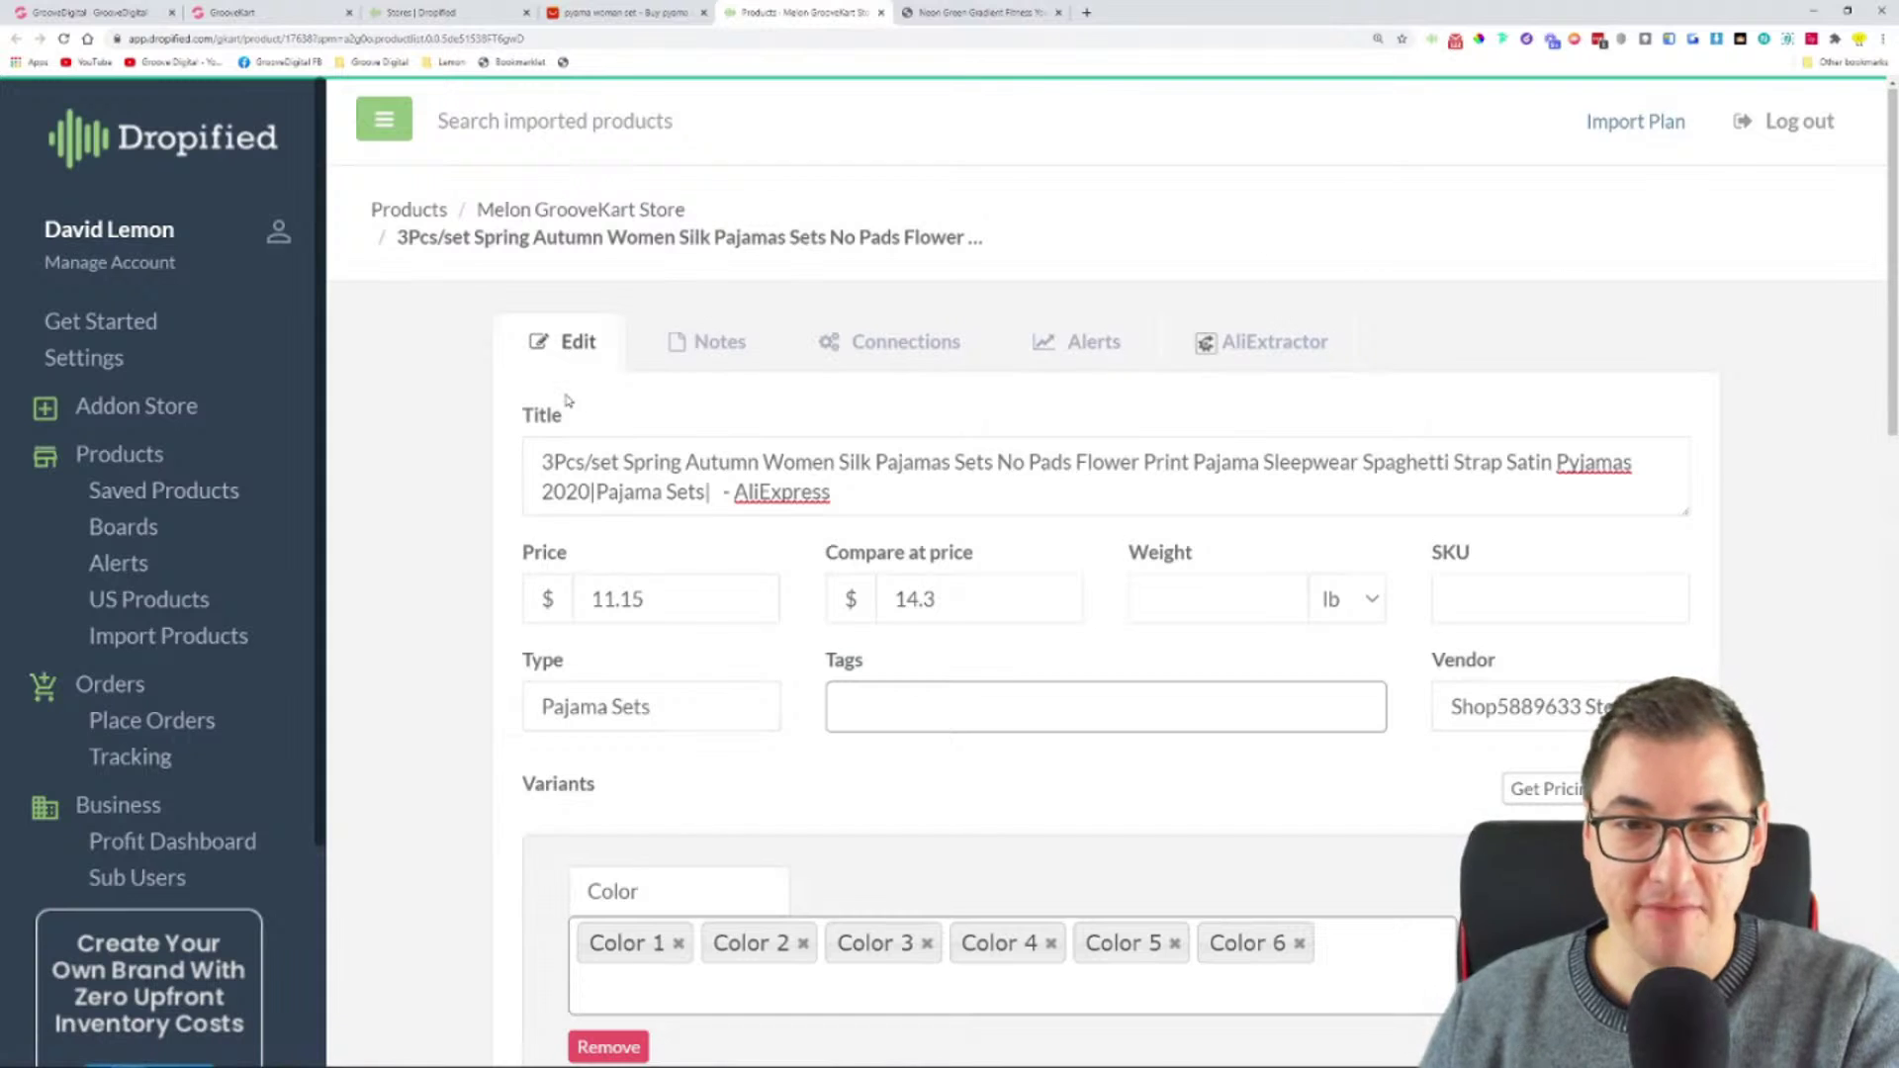
scroll(514, 446, "down", 4)
scroll(473, 474, "down", 2)
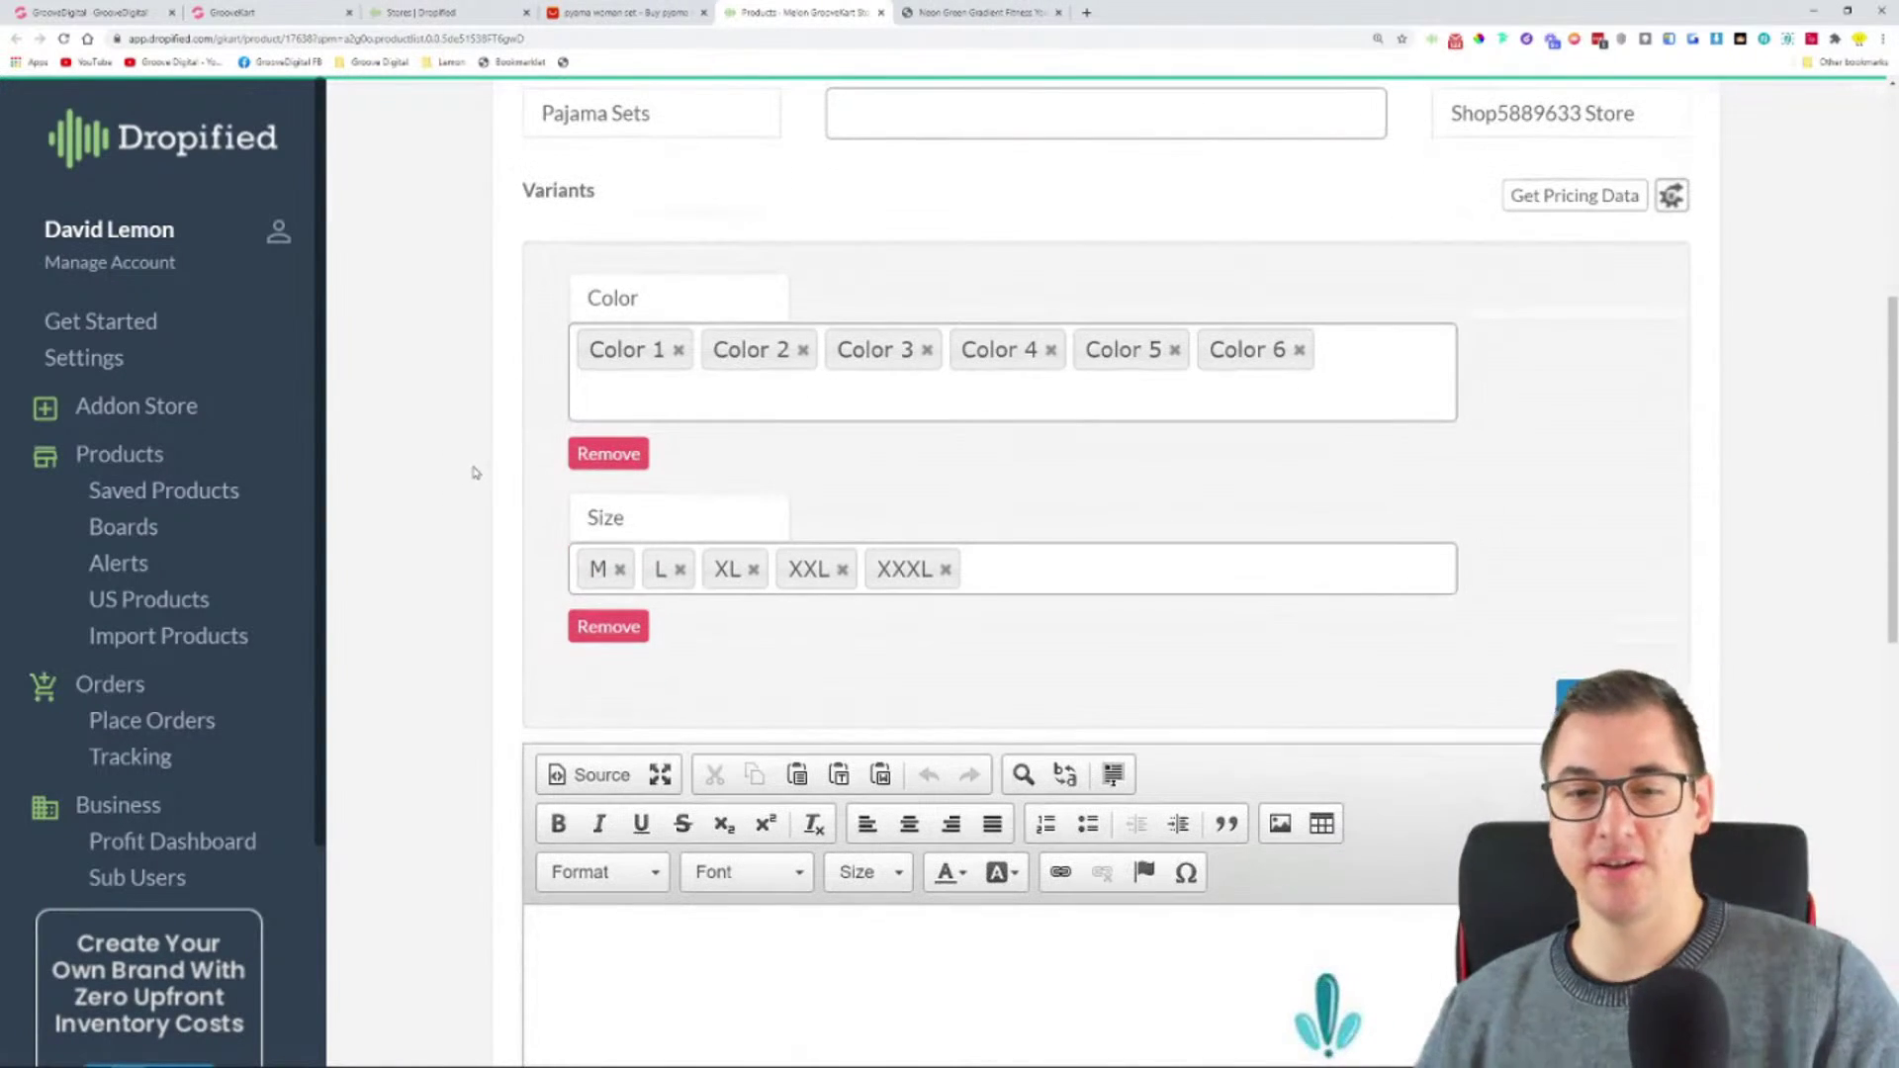
scroll(706, 423, "down", 3)
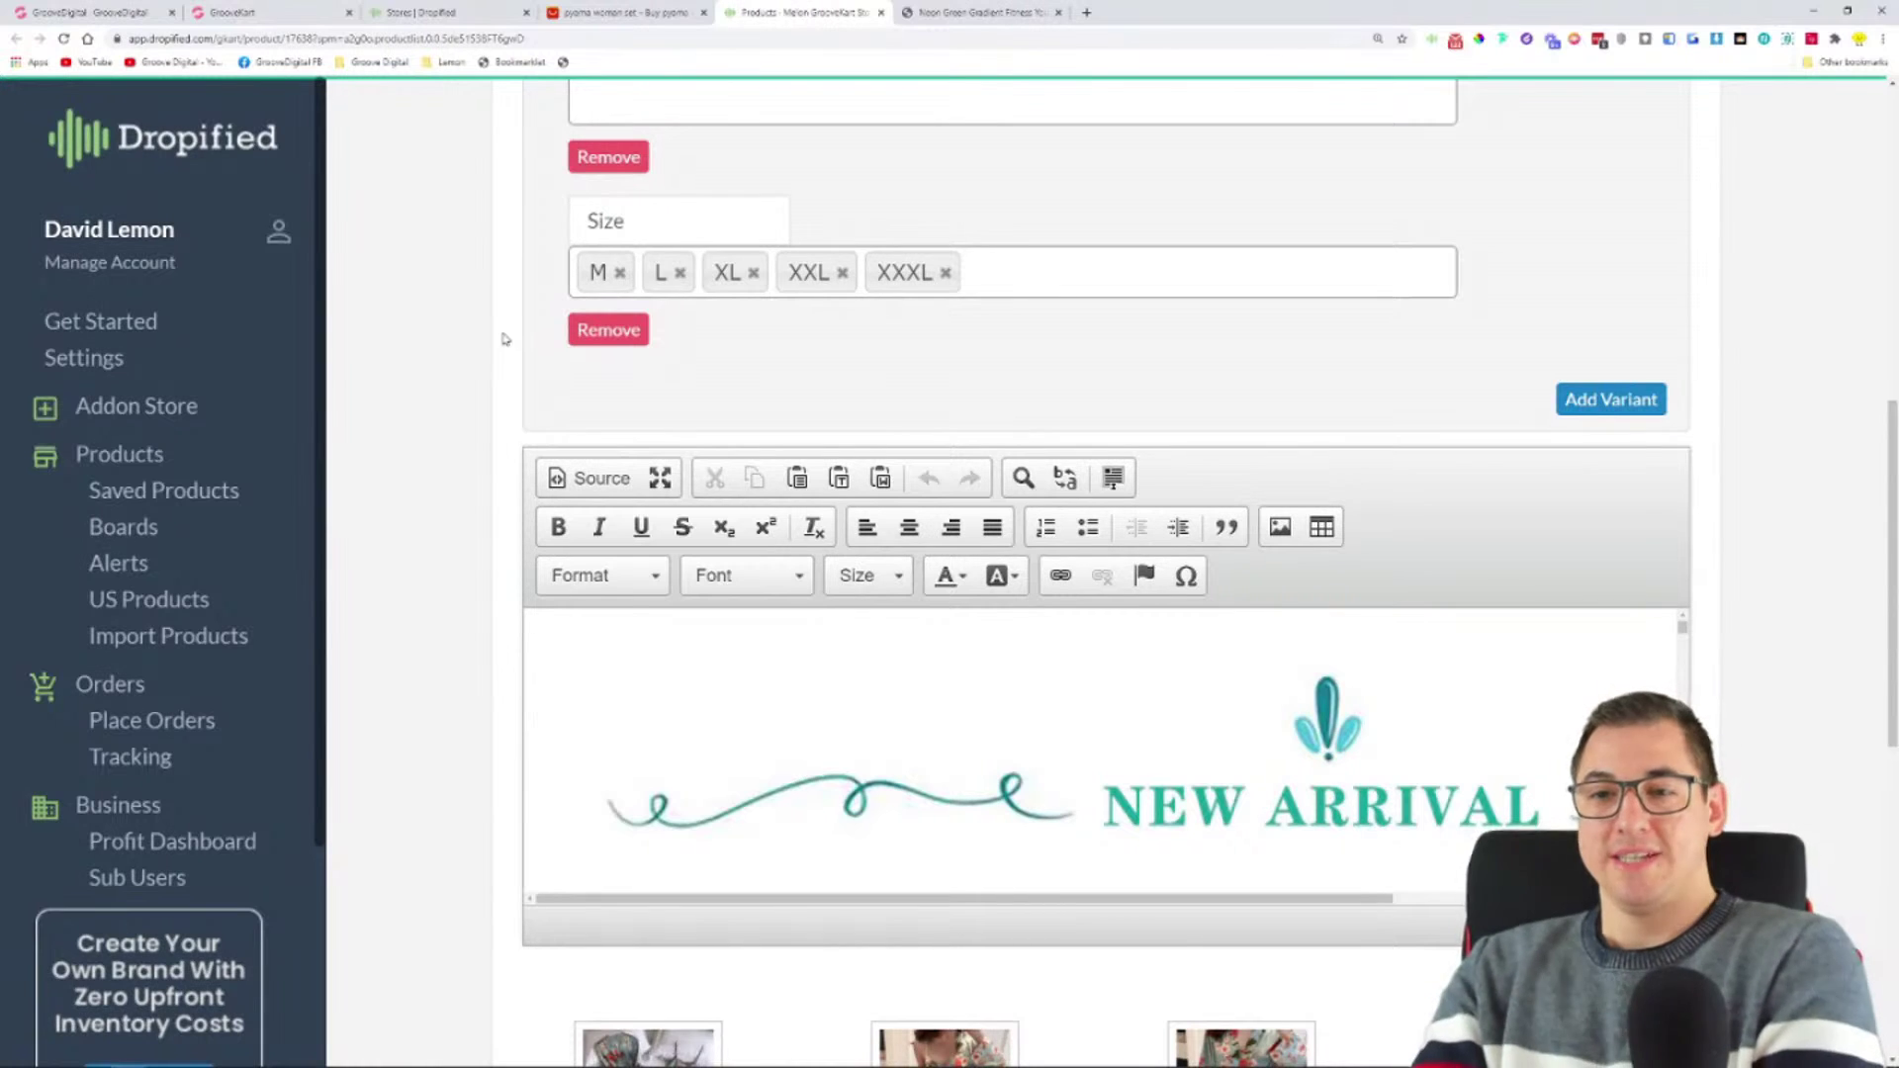
scroll(530, 308, "down", 5)
scroll(529, 308, "down", 4)
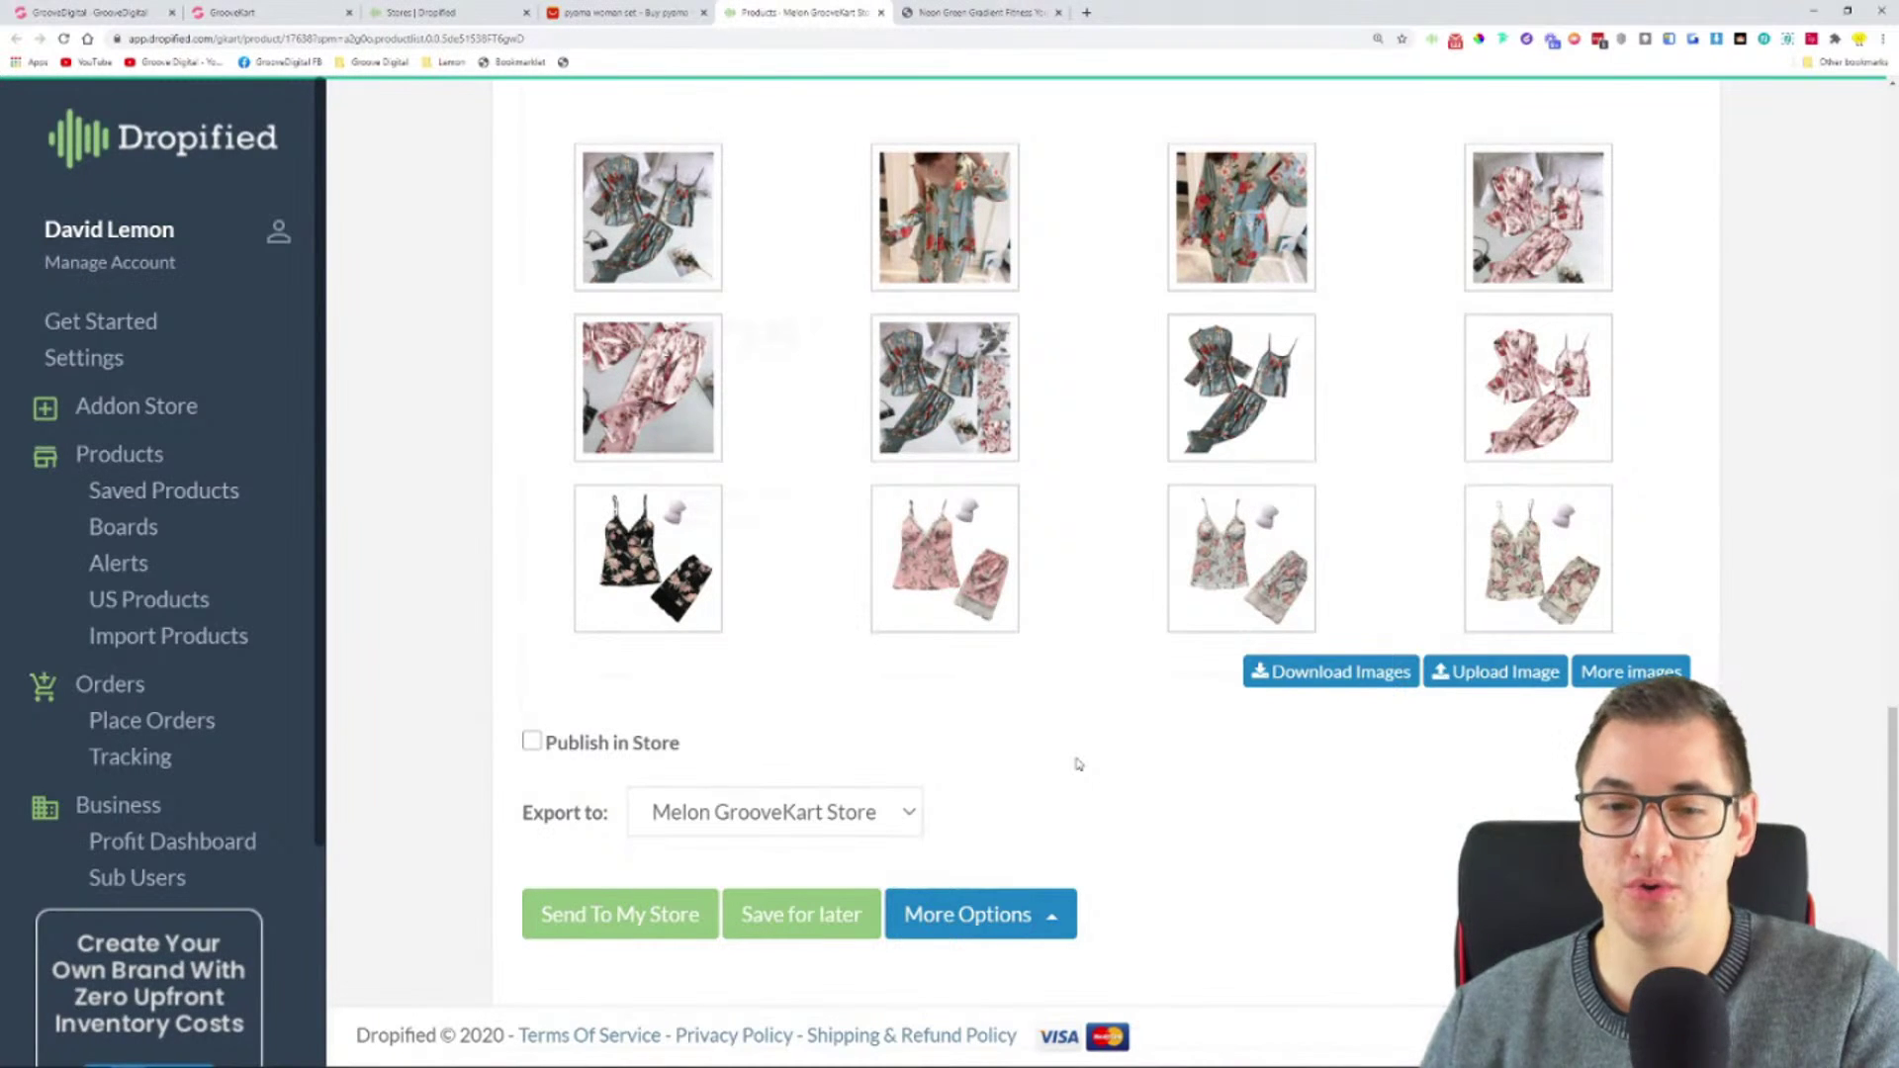
left_click(532, 743)
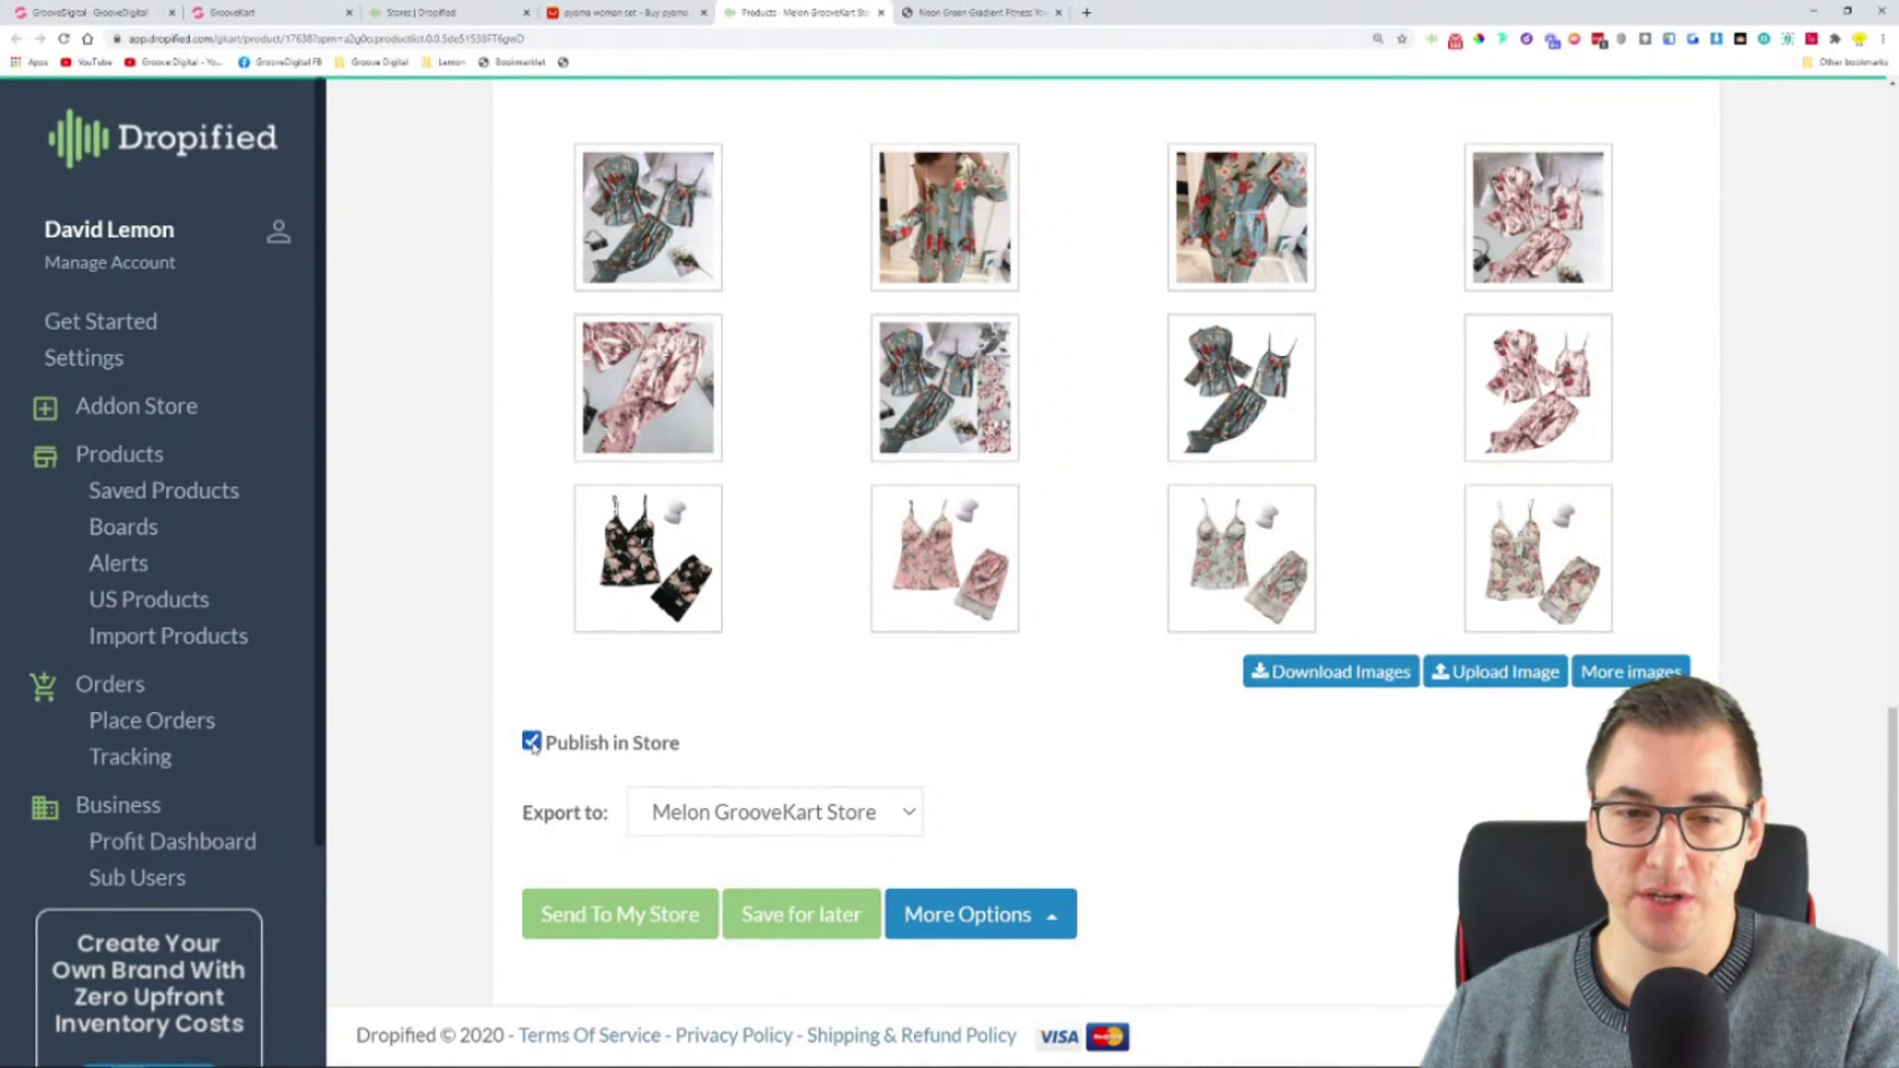
left_click(588, 916)
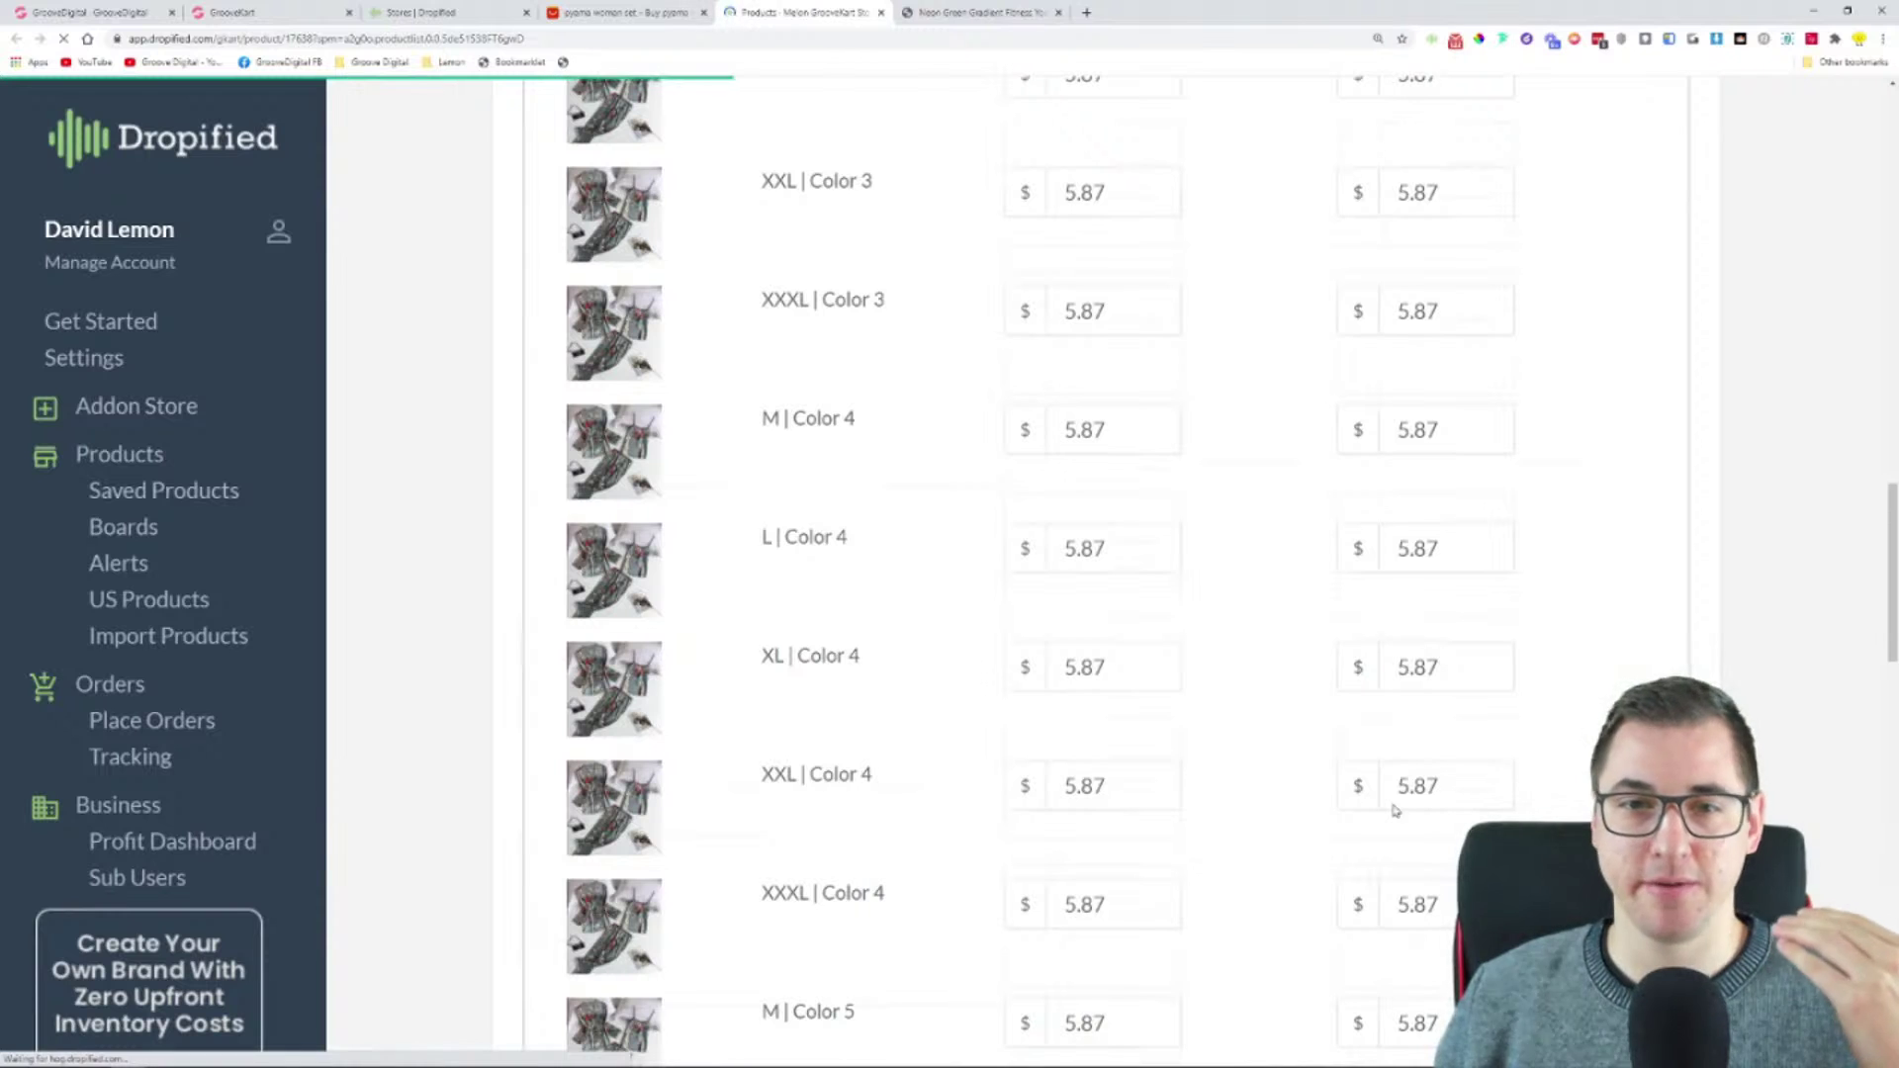
- Examine the exported pajama set's variant prices, compare prices, title and type
scroll(1343, 690, "up", 6)
scroll(1343, 690, "up", 7)
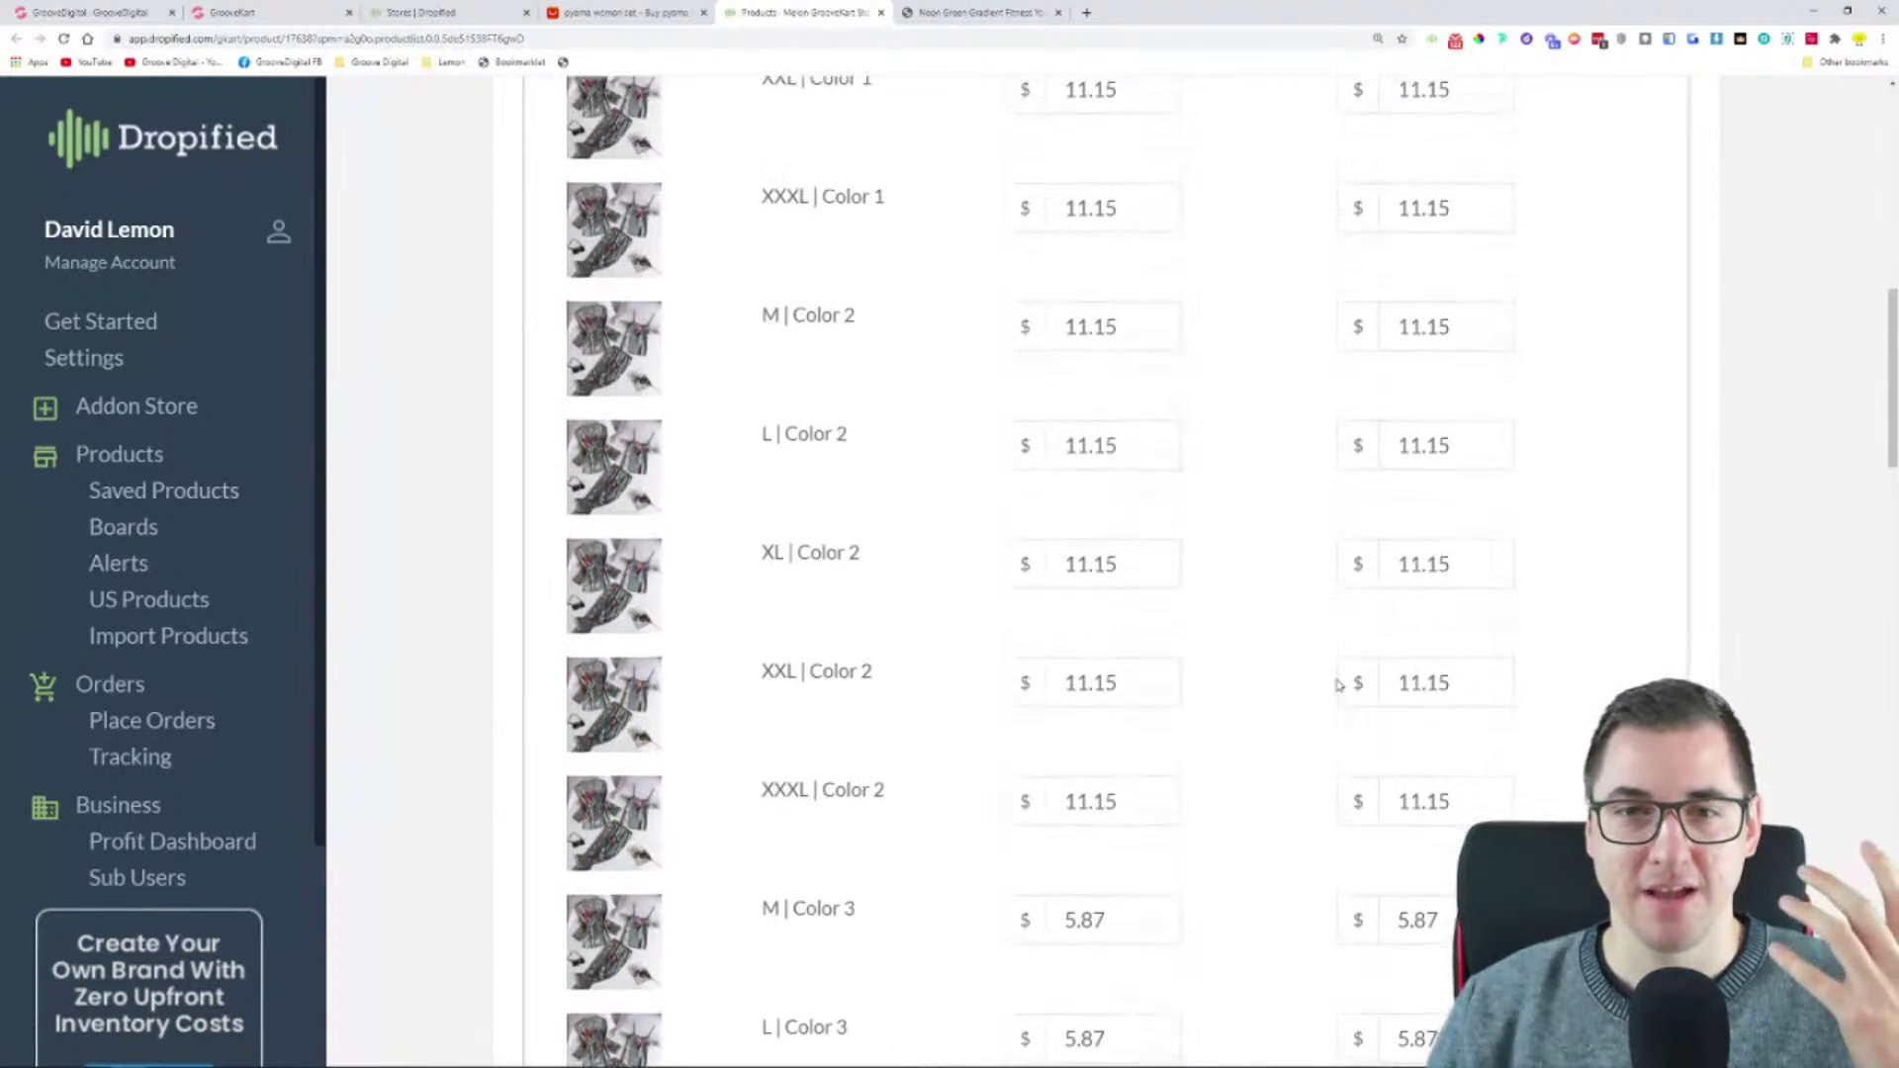
scroll(1345, 689, "up", 1)
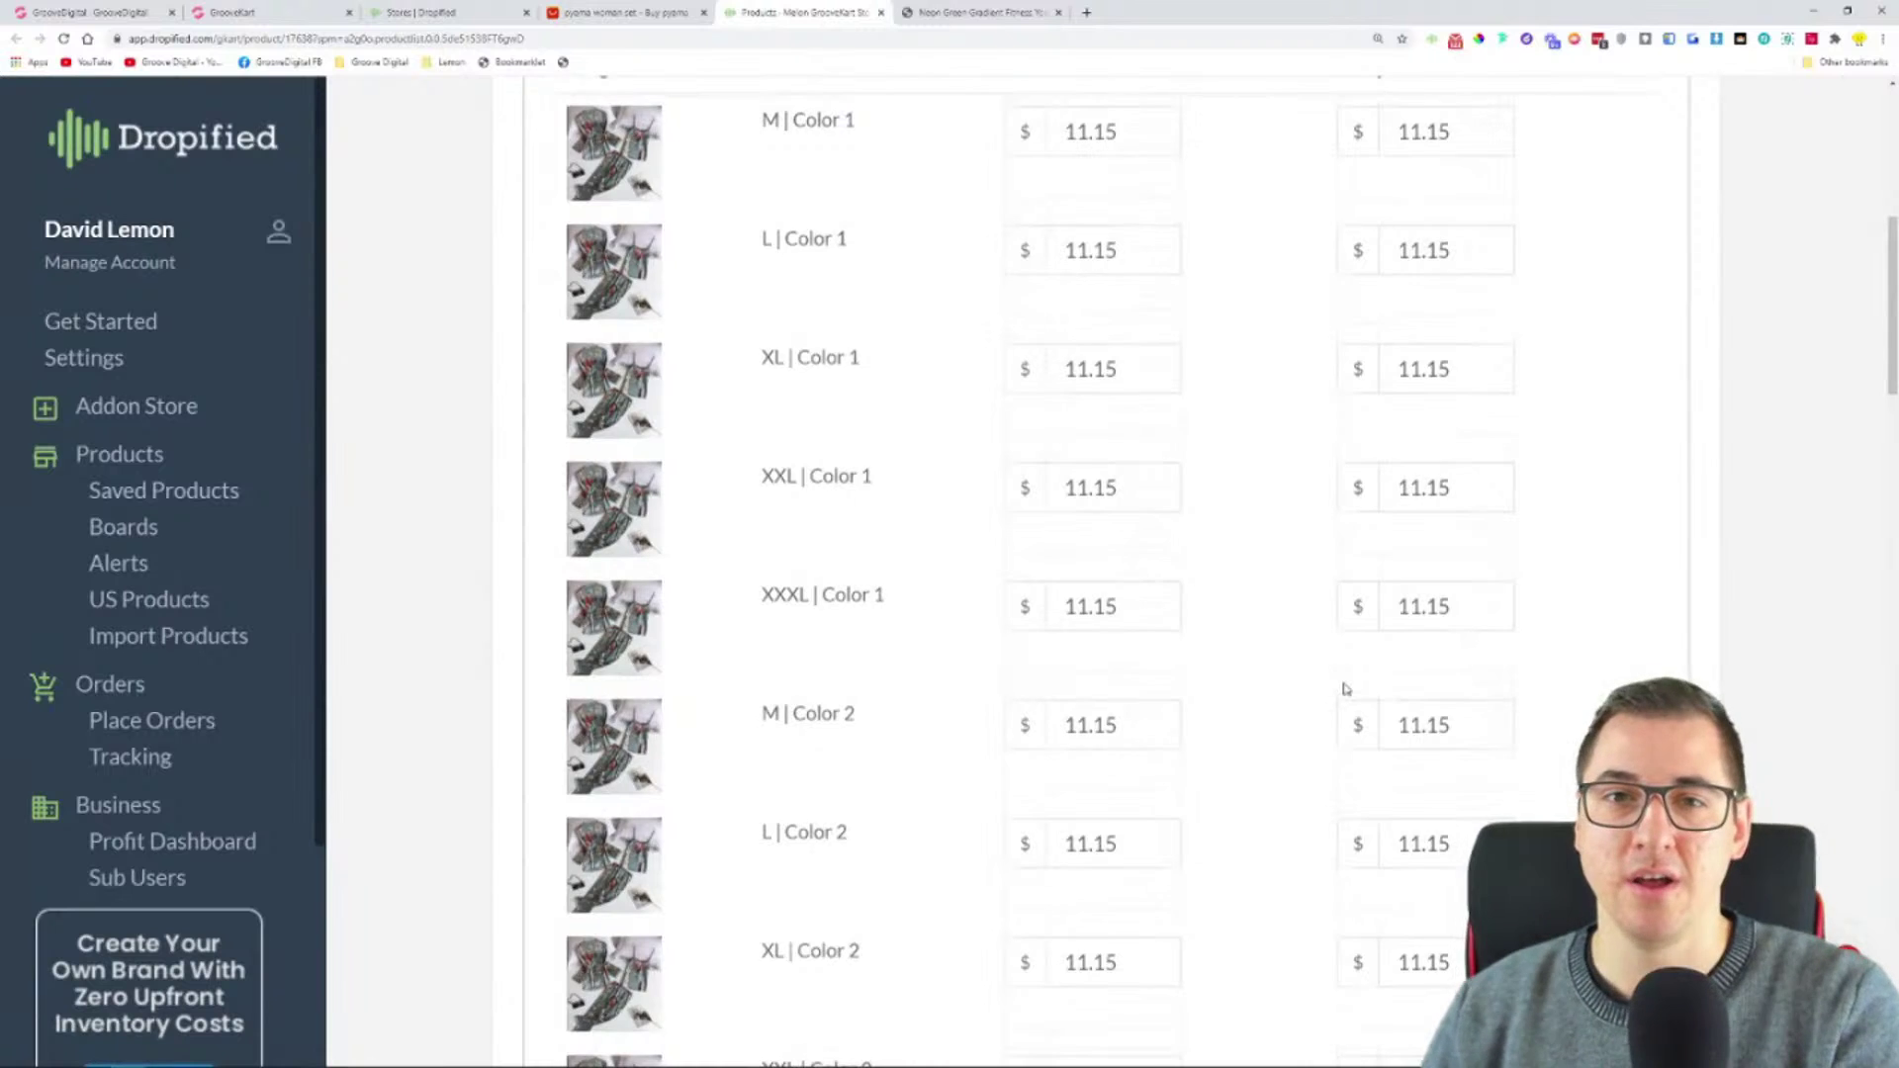
scroll(1346, 690, "up", 7)
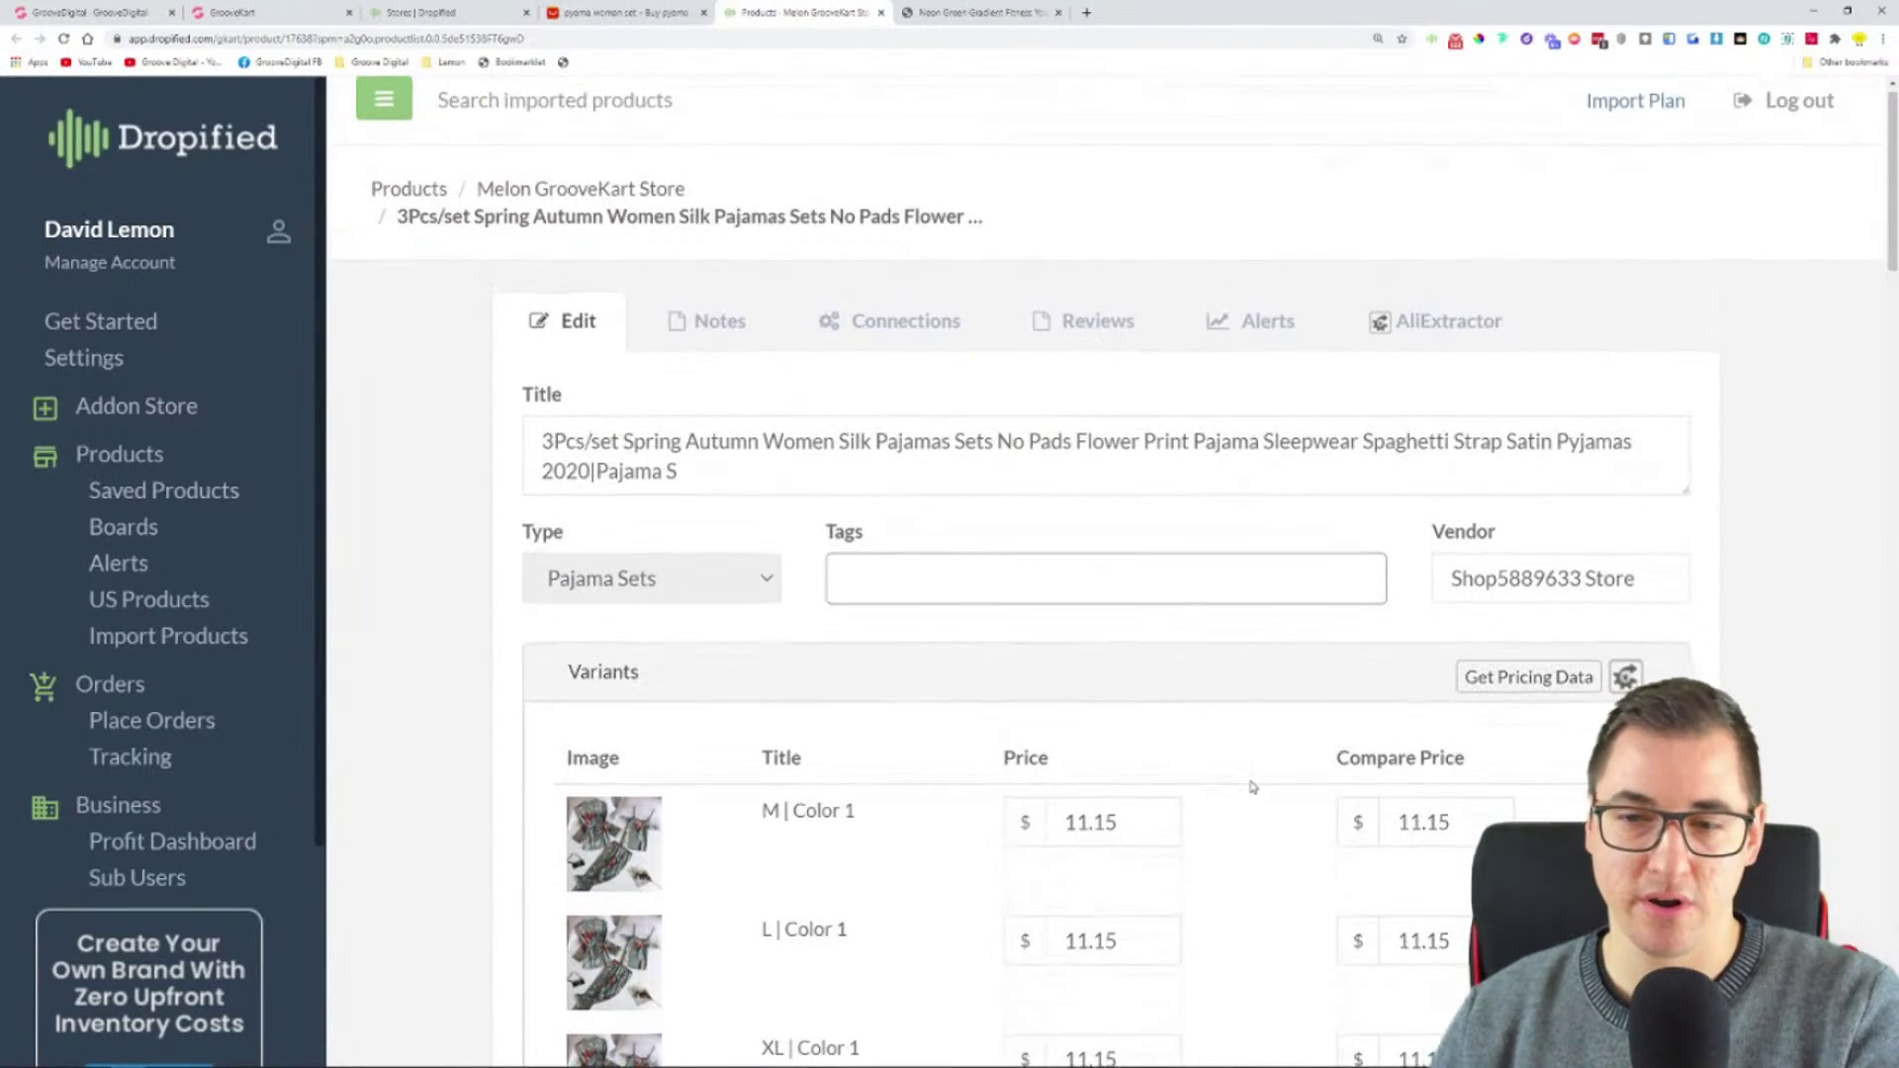
scroll(1252, 787, "down", 2)
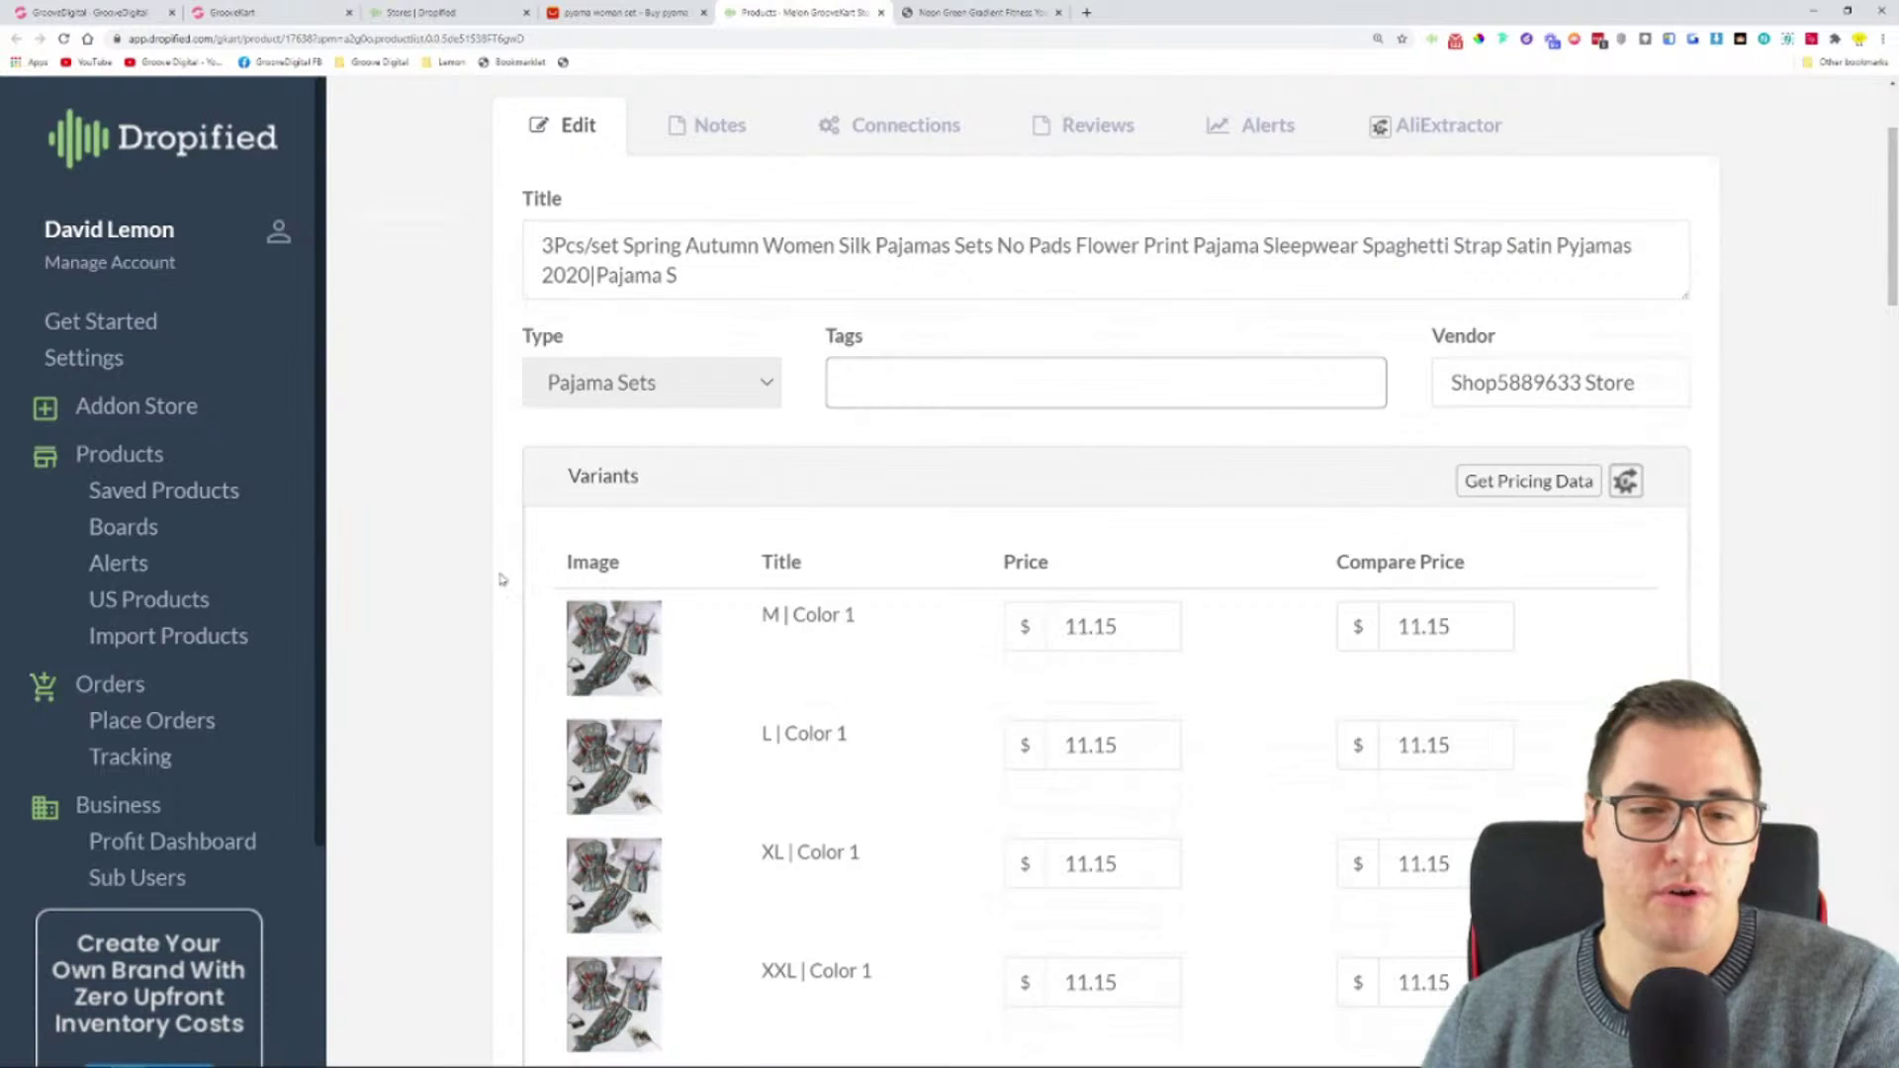
- Switch to GrooveKart and open the store's product list to check for the exported pajama set
left_click(257, 12)
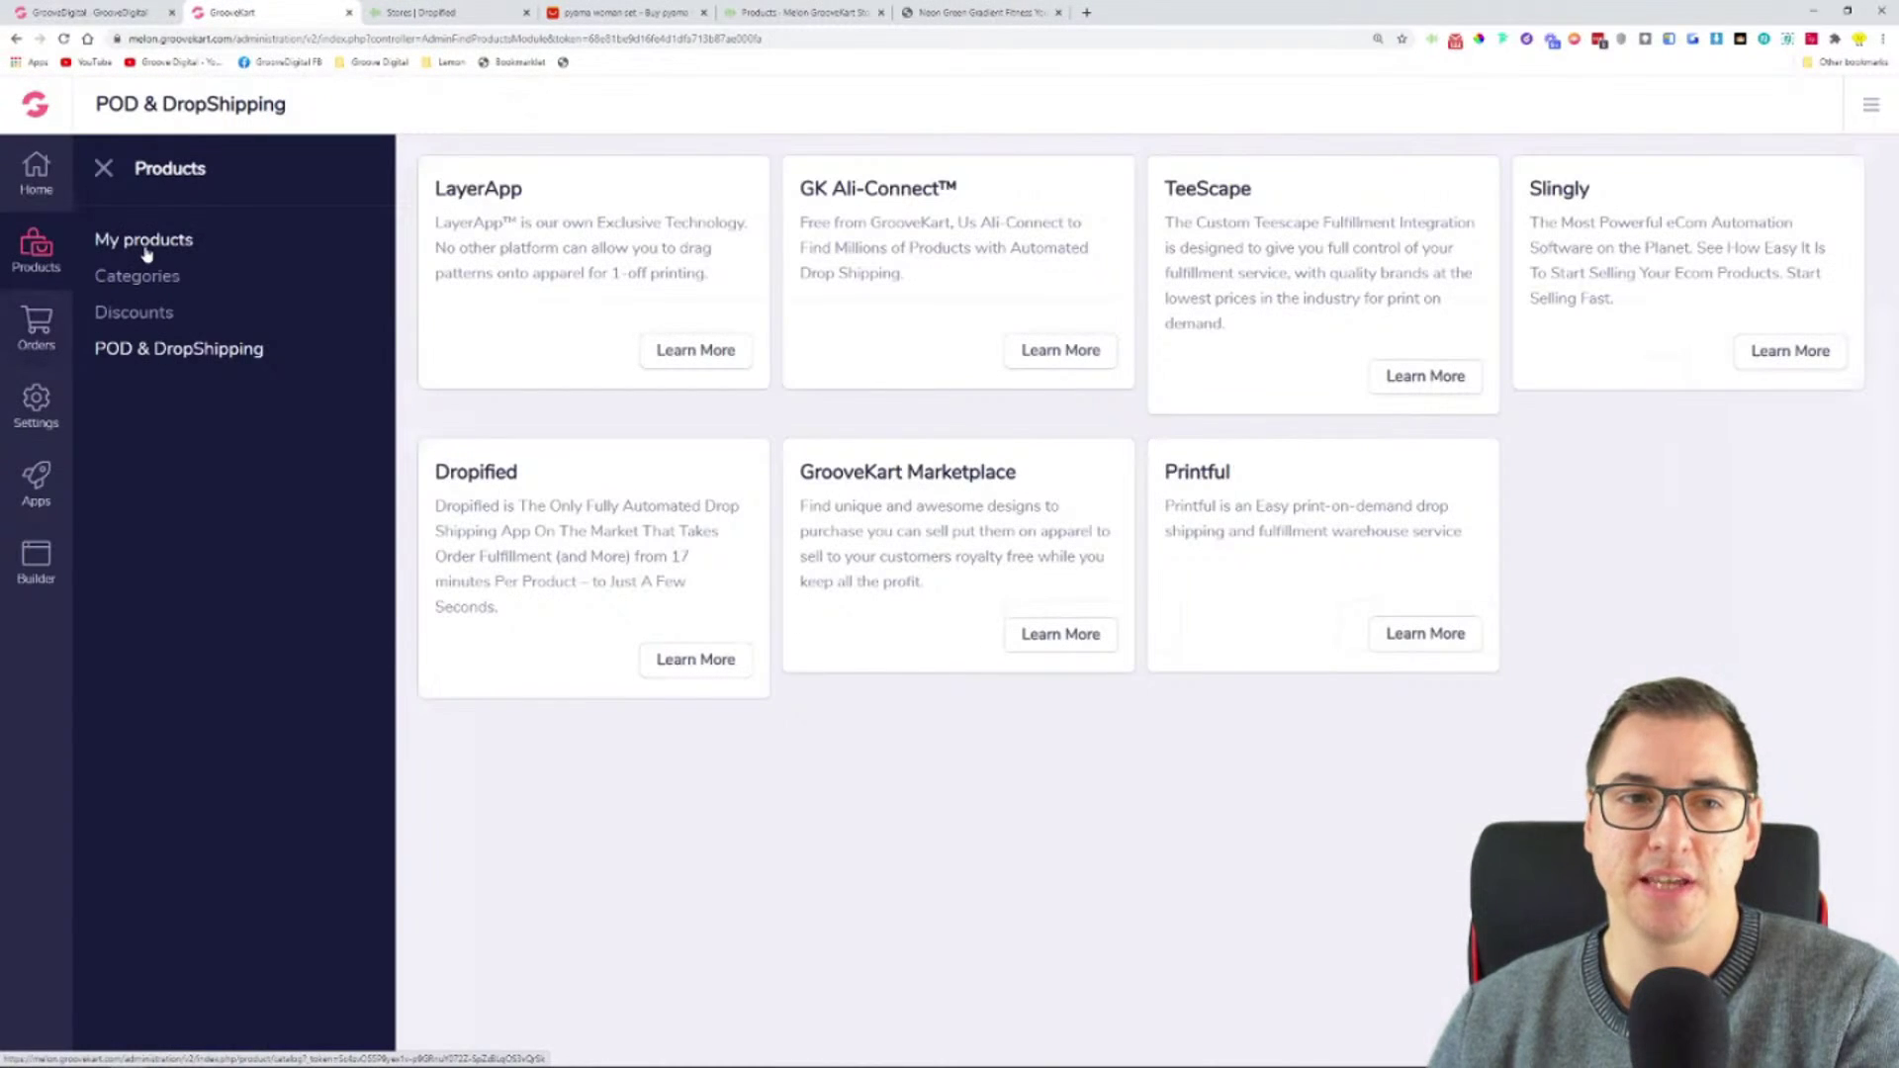
left_click(146, 253)
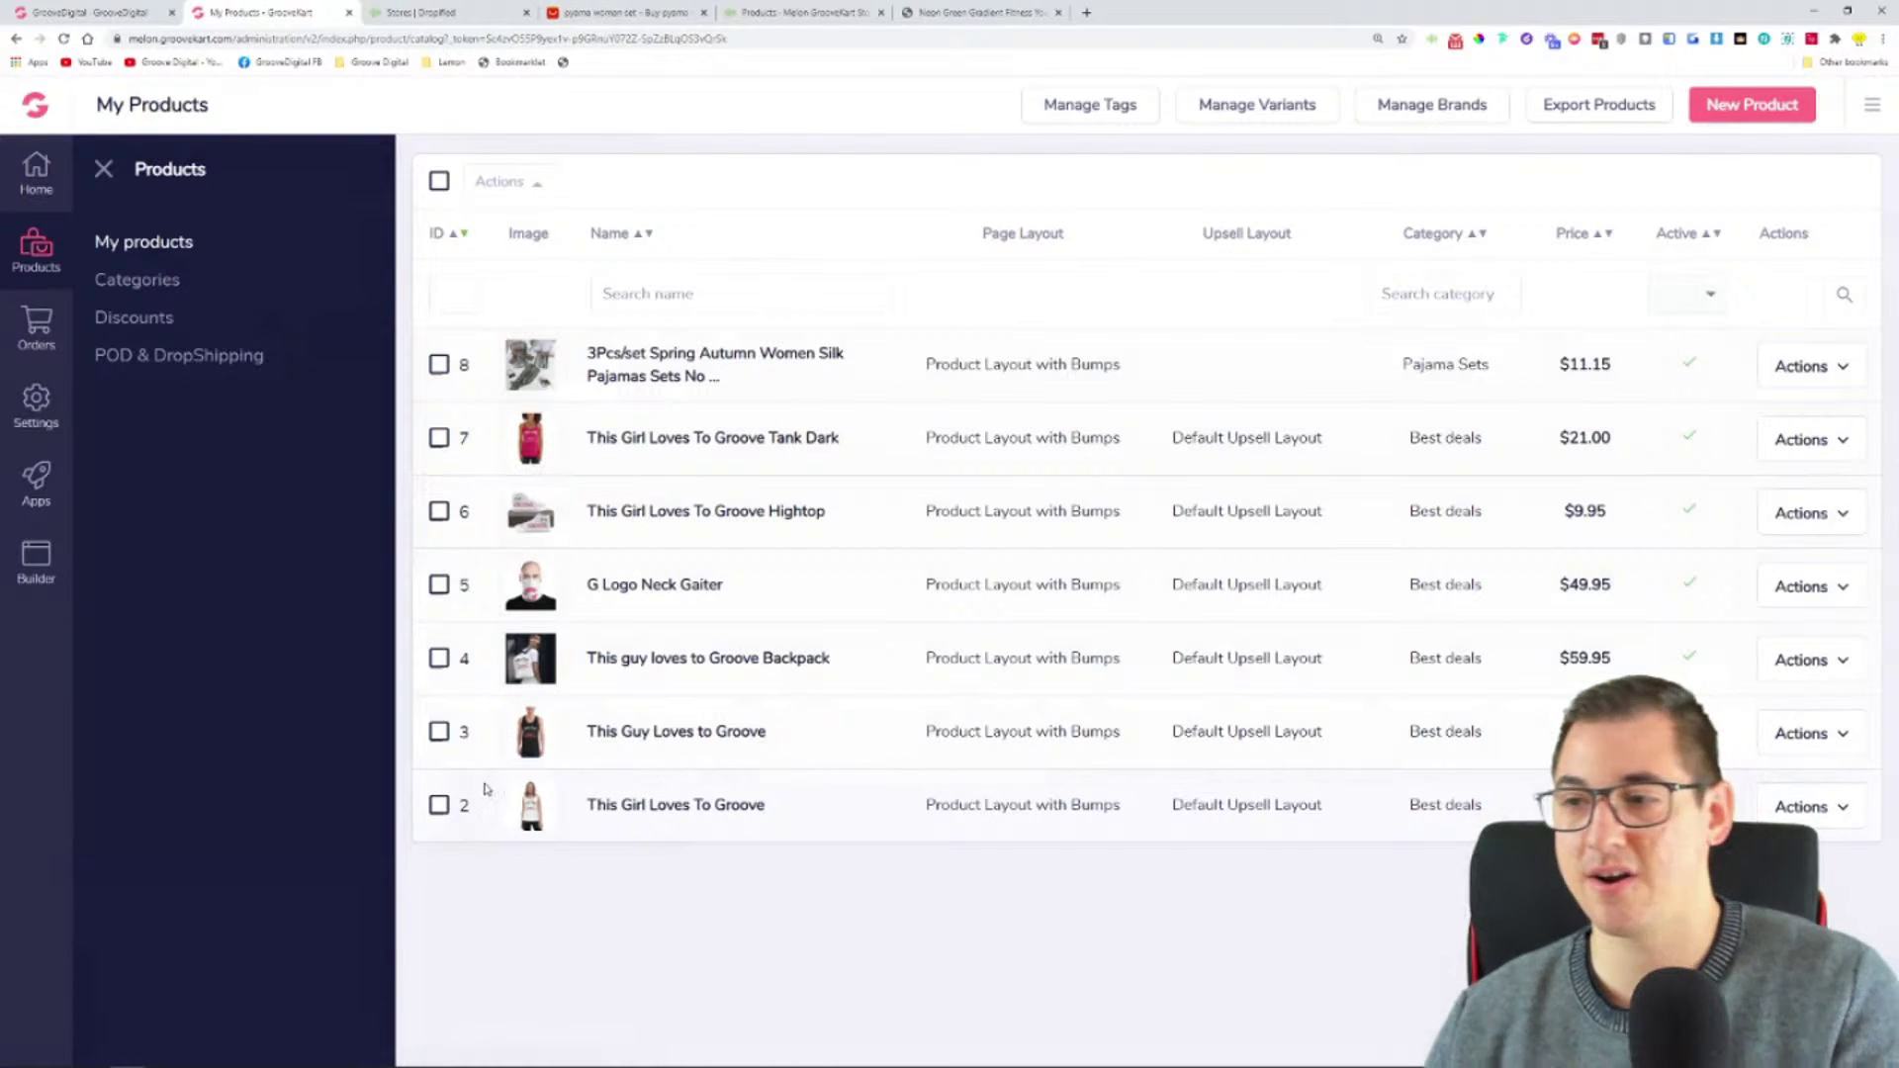
key("ctrl+plus")
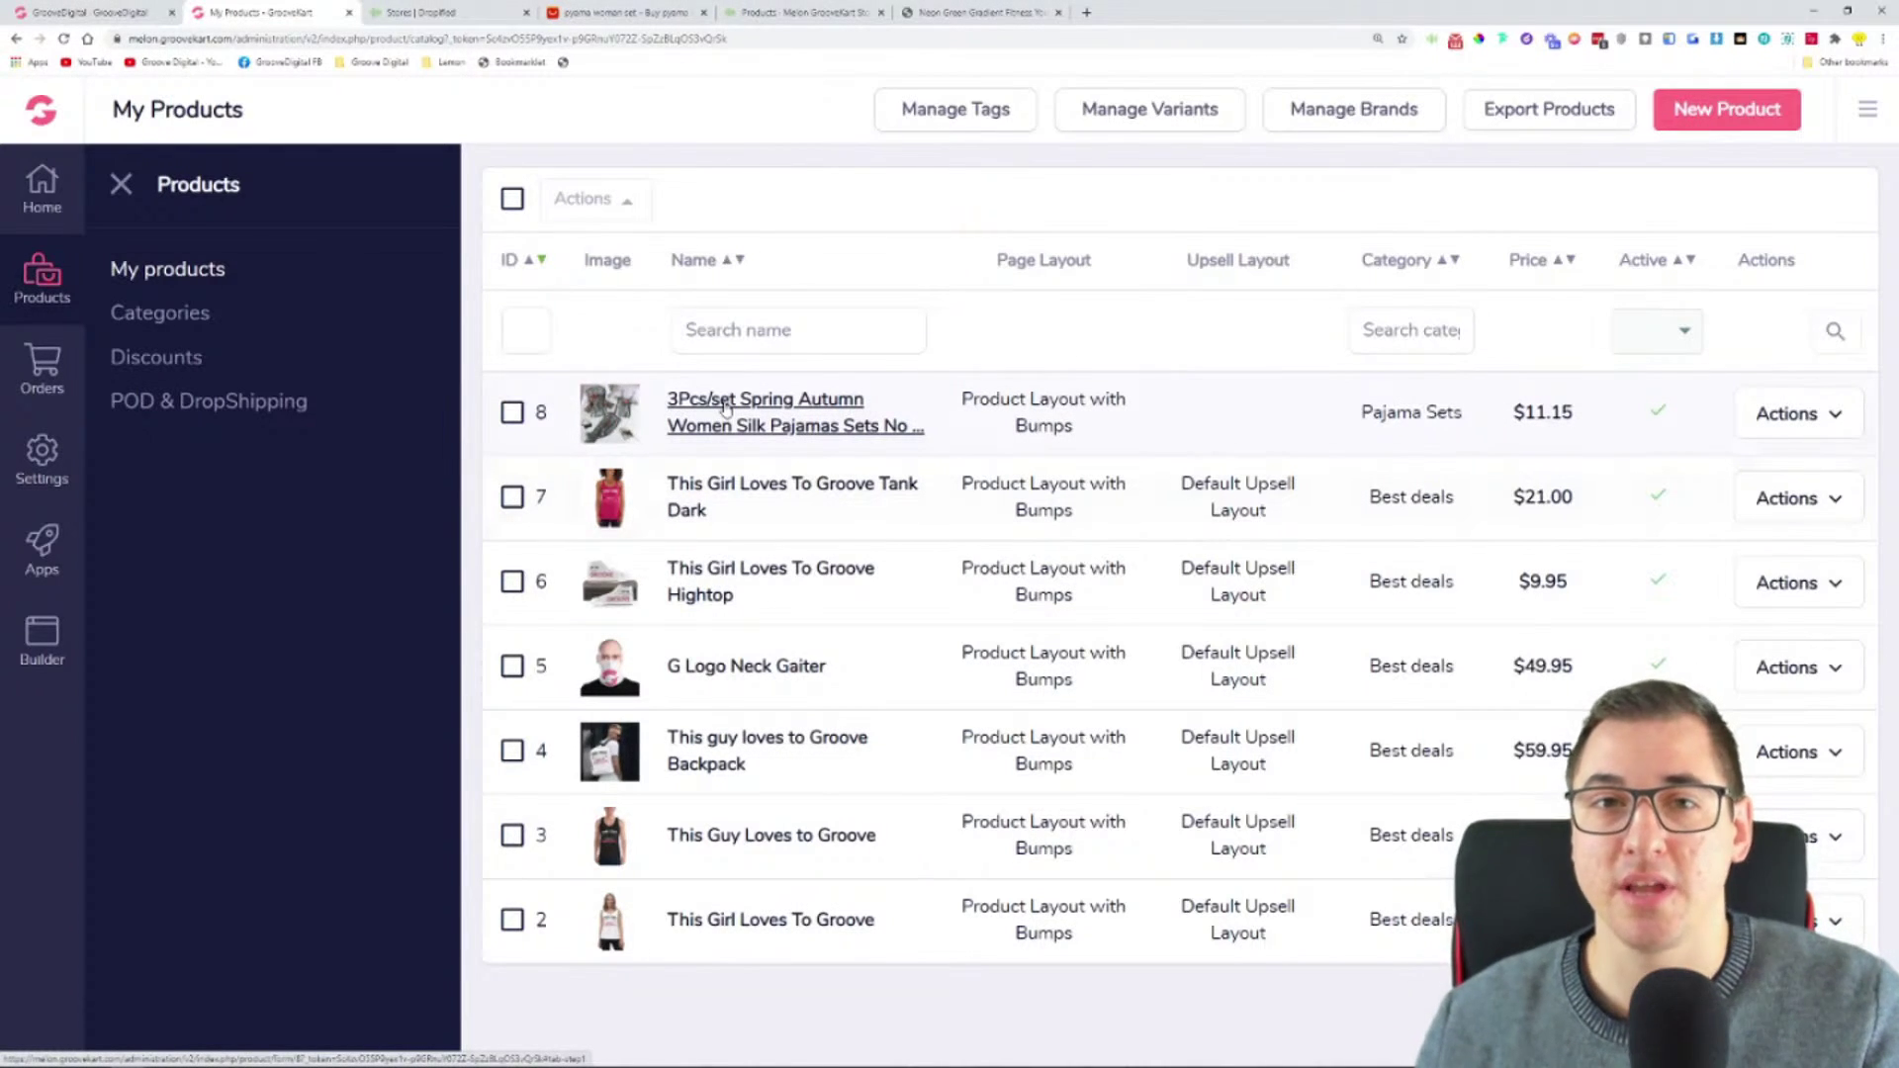
- Return to the AliExpress pajama results and browse further ePacket products
left_click(762, 13)
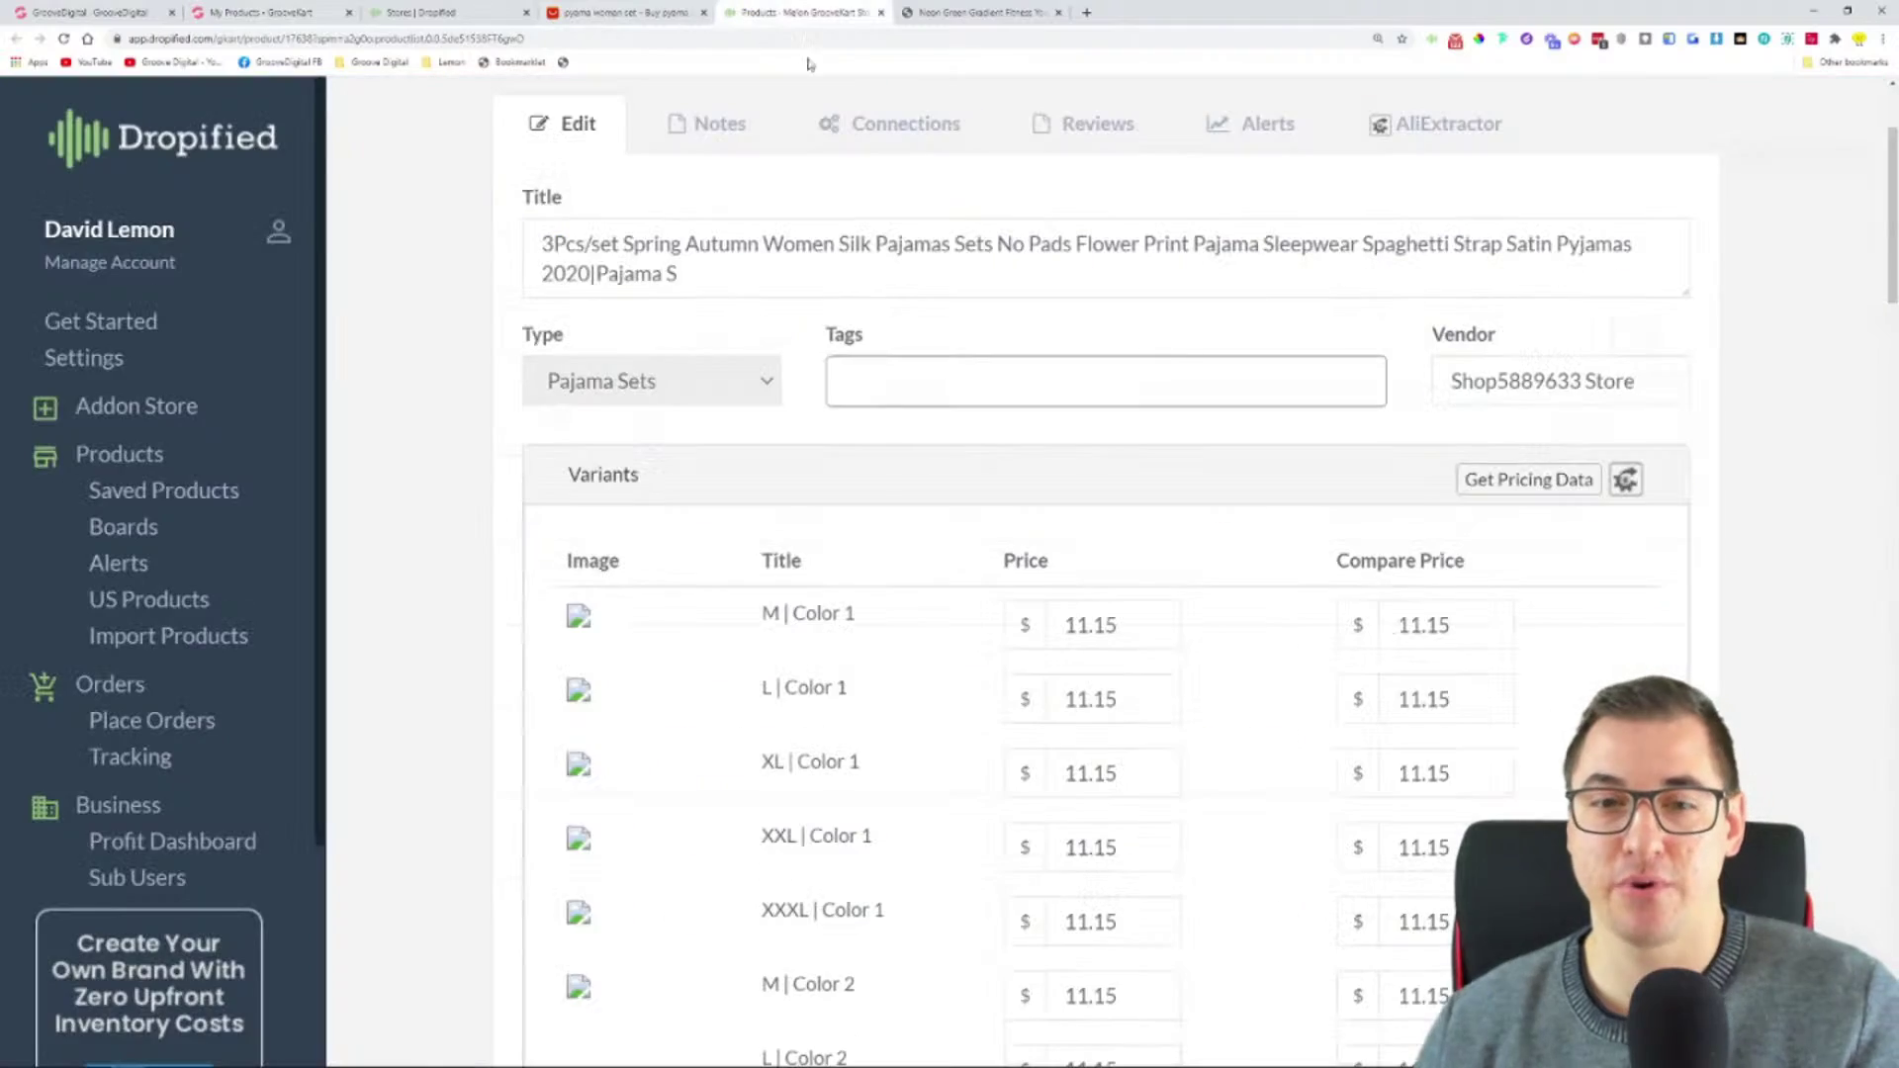
left_click(625, 13)
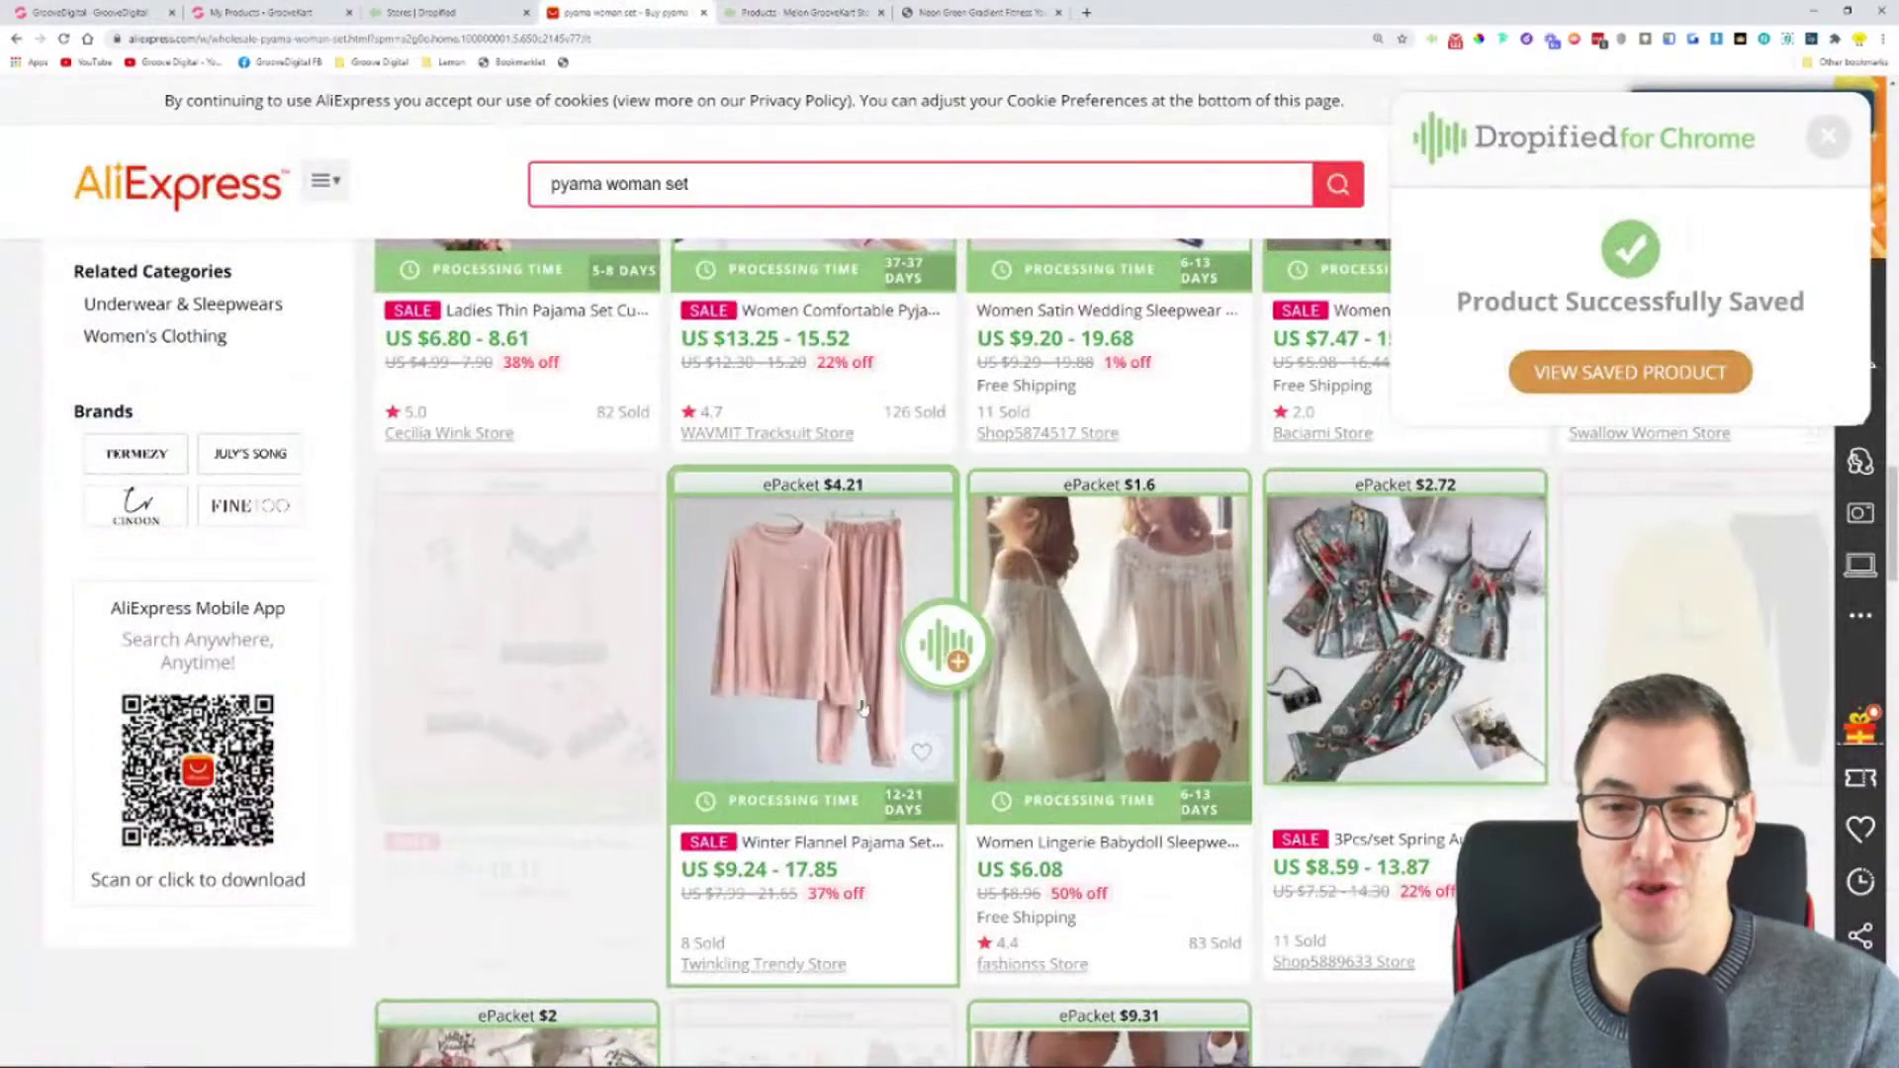
scroll(1178, 667, "down", 10)
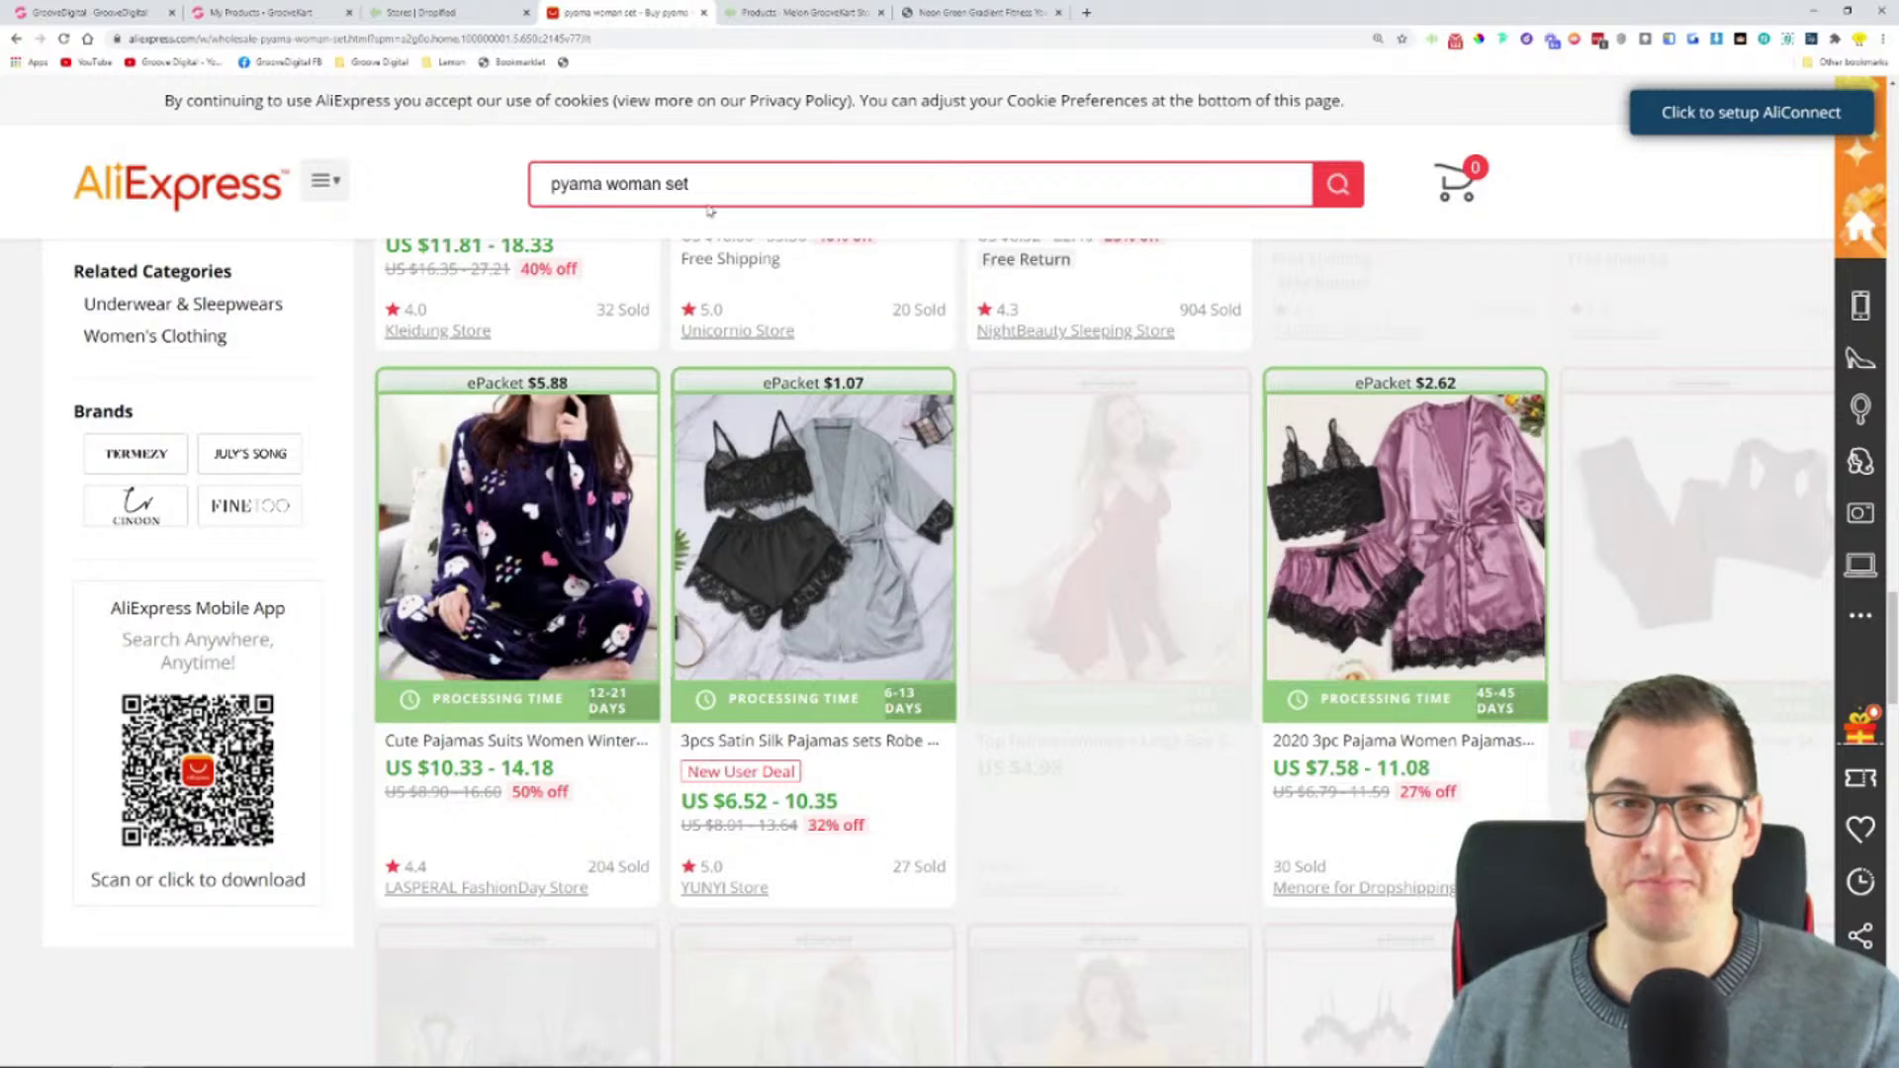
- Switch to Dropified and view the saved products that belong to the Melon GrooveKart Store
left_click(808, 9)
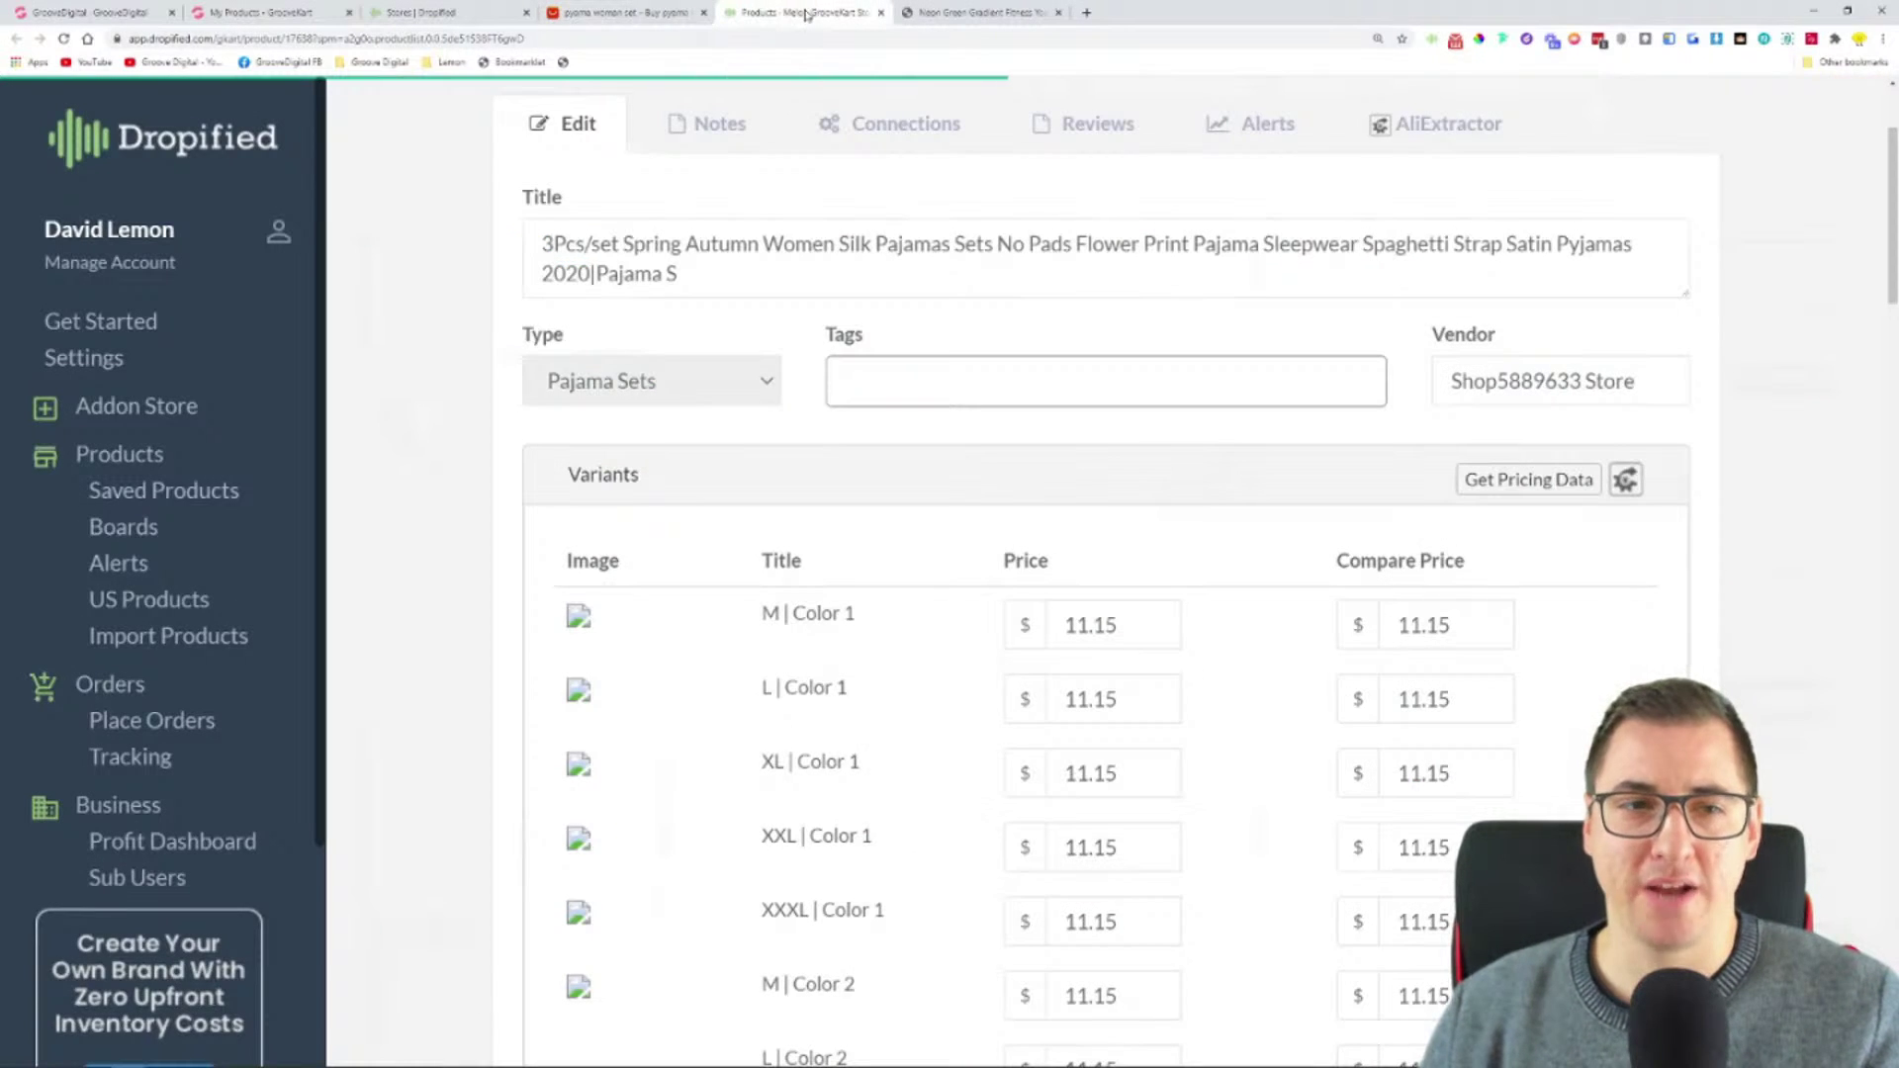
left_click(152, 492)
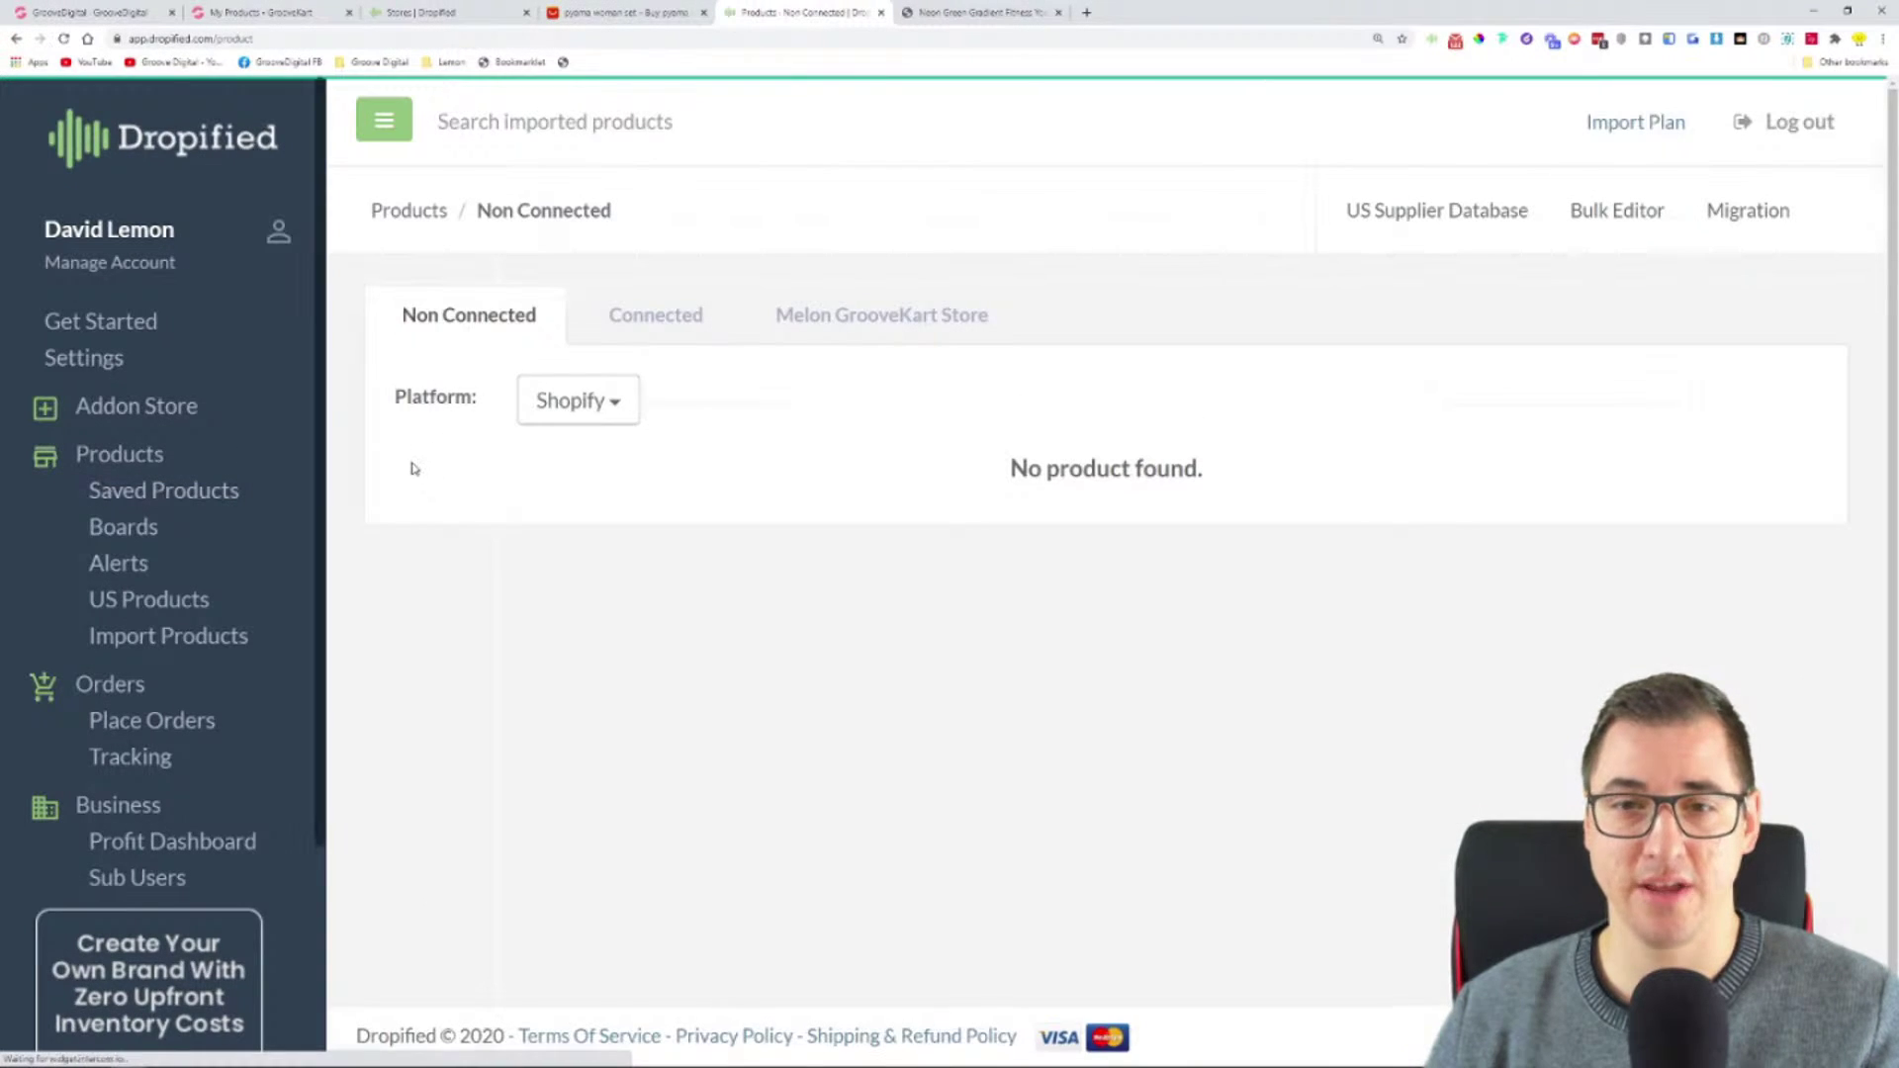
left_click(577, 401)
left_click(661, 318)
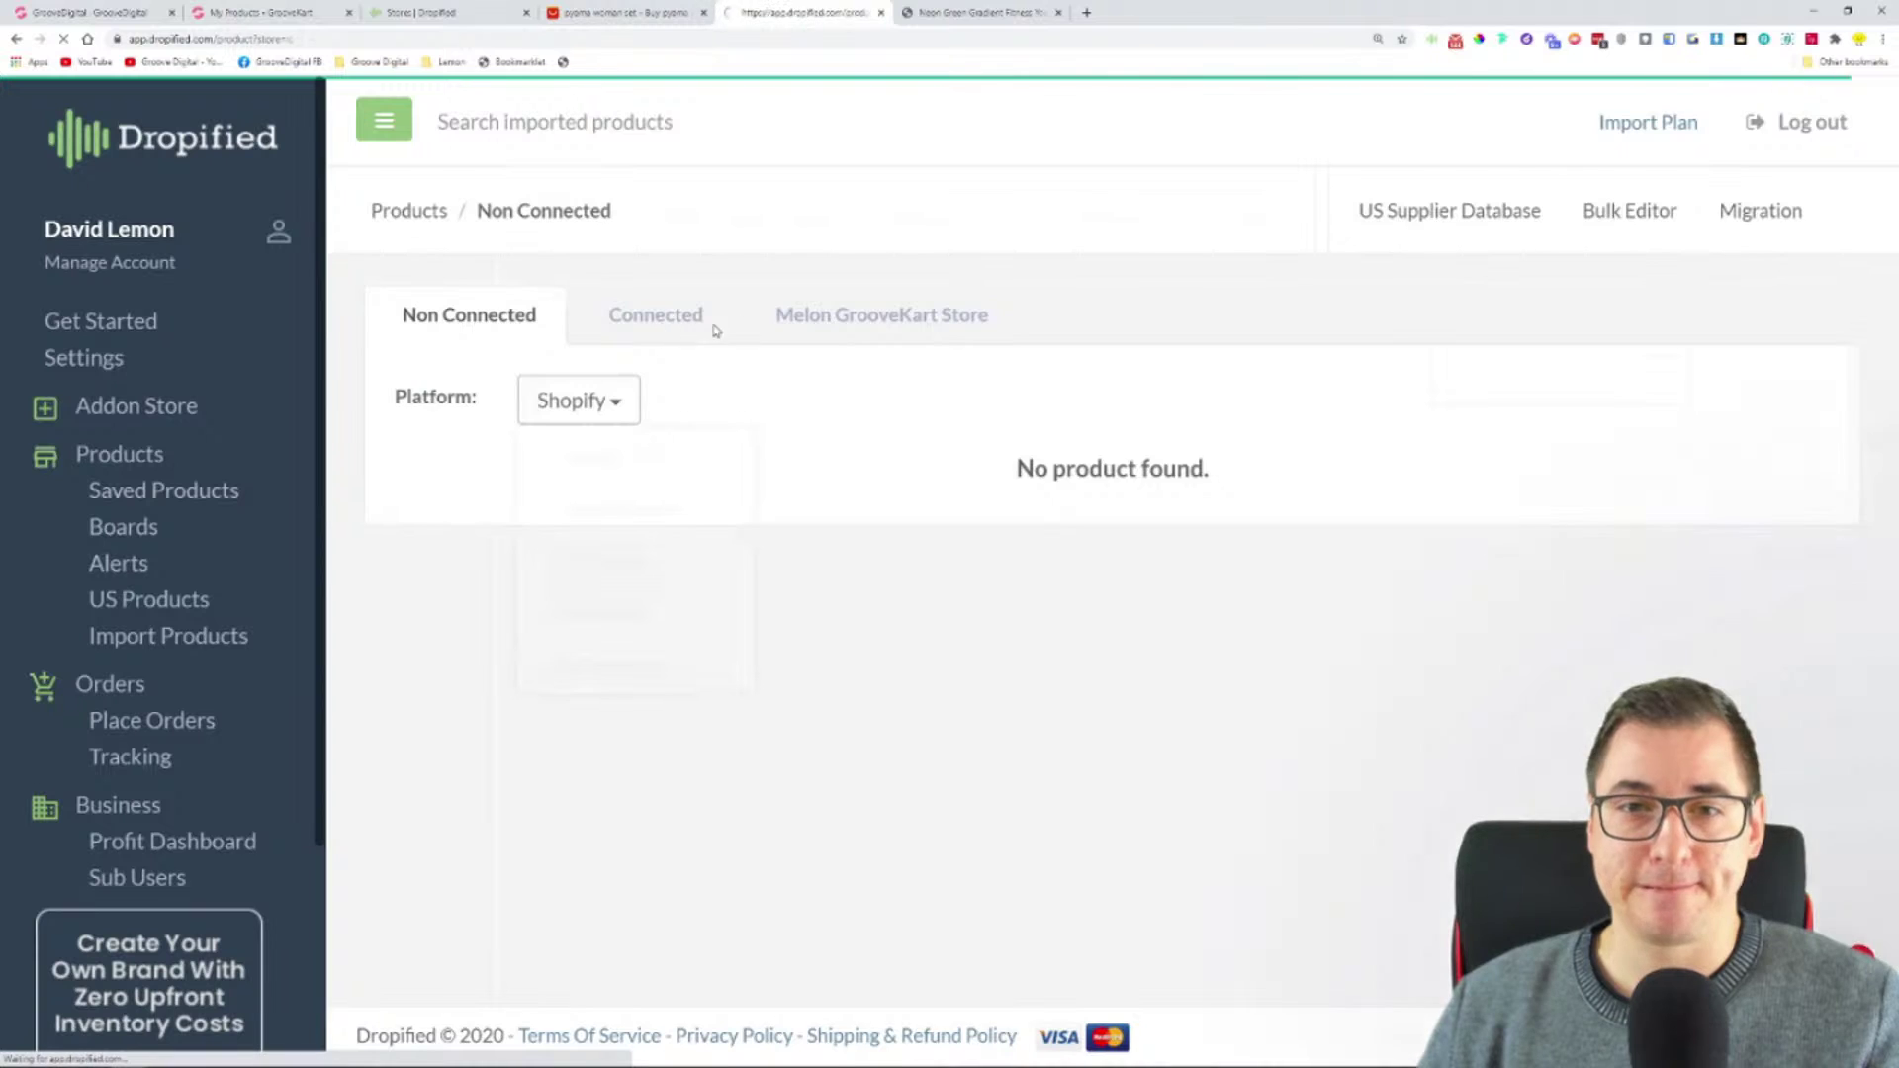
left_click(907, 328)
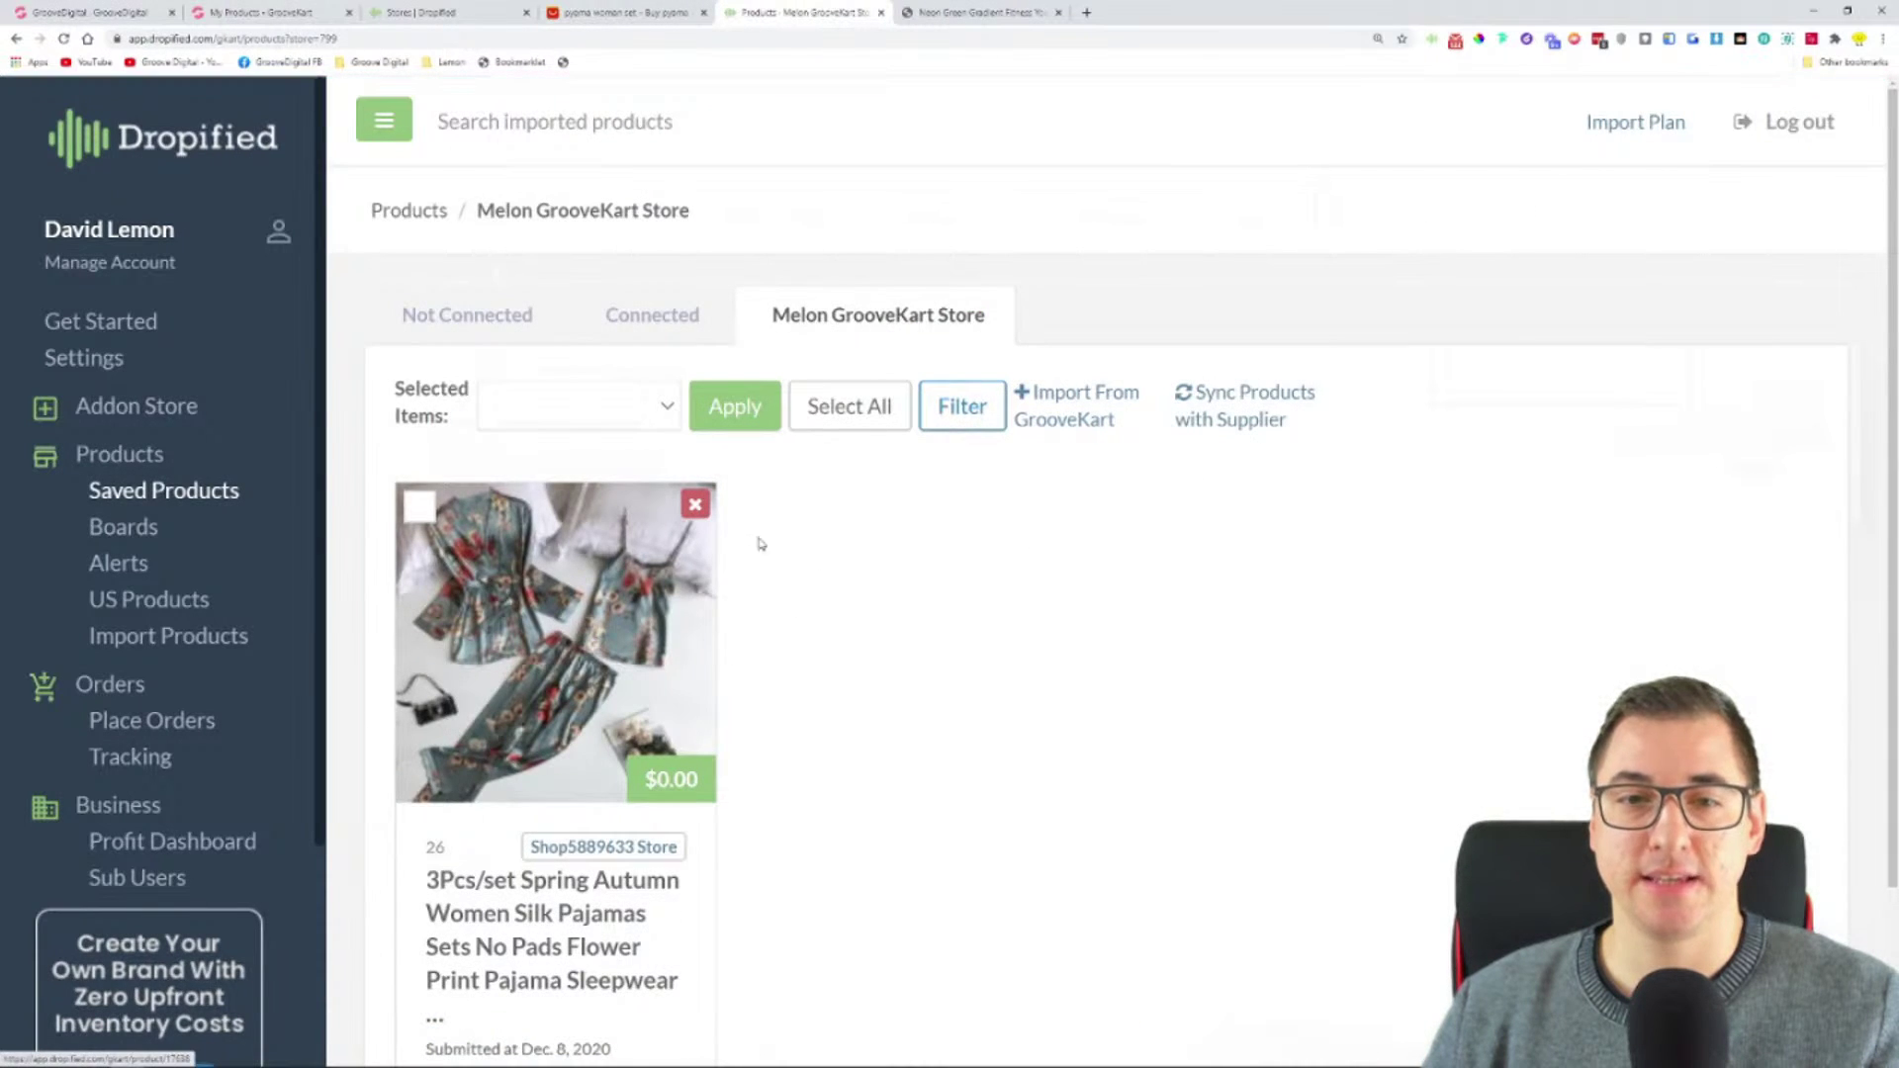
scroll(894, 543, "down", 2)
scroll(895, 543, "up", 2)
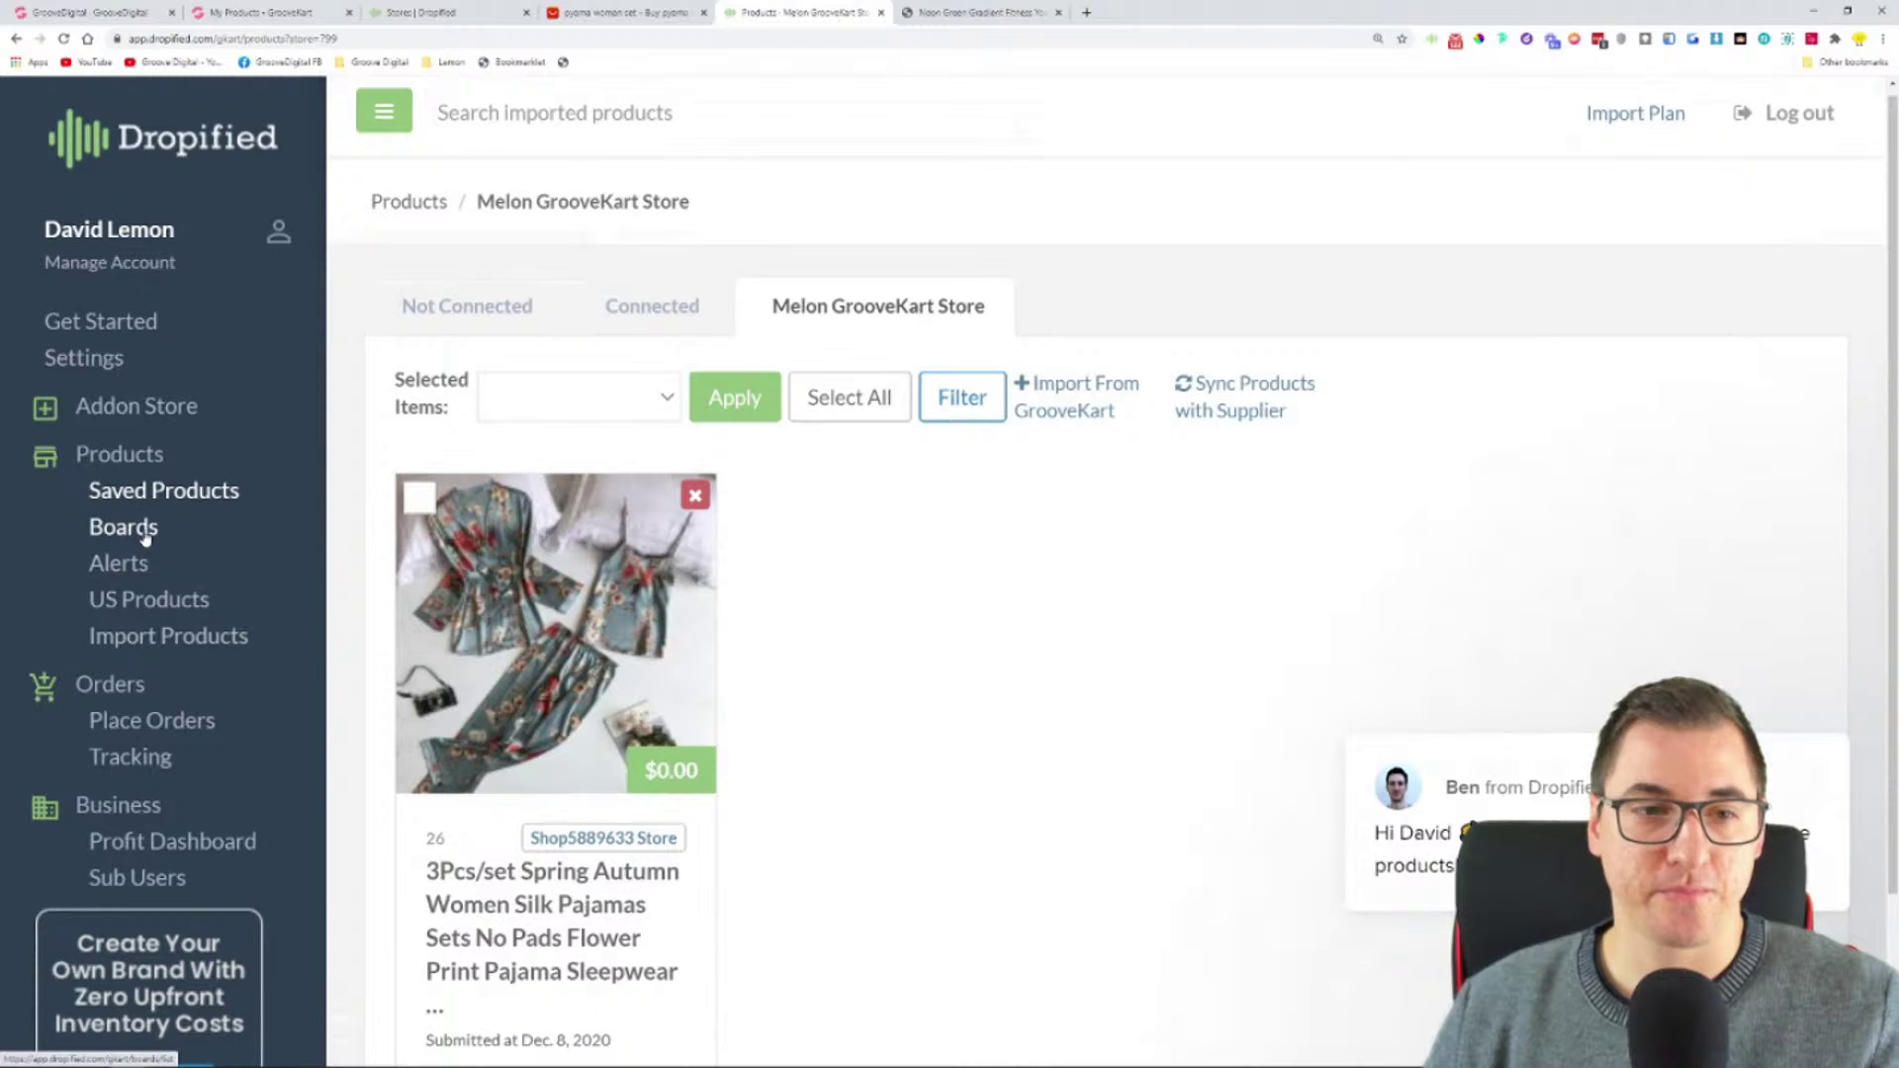
- Compare the connected and non-connected GrooveKart products, and dismiss the support chat message
left_click(657, 323)
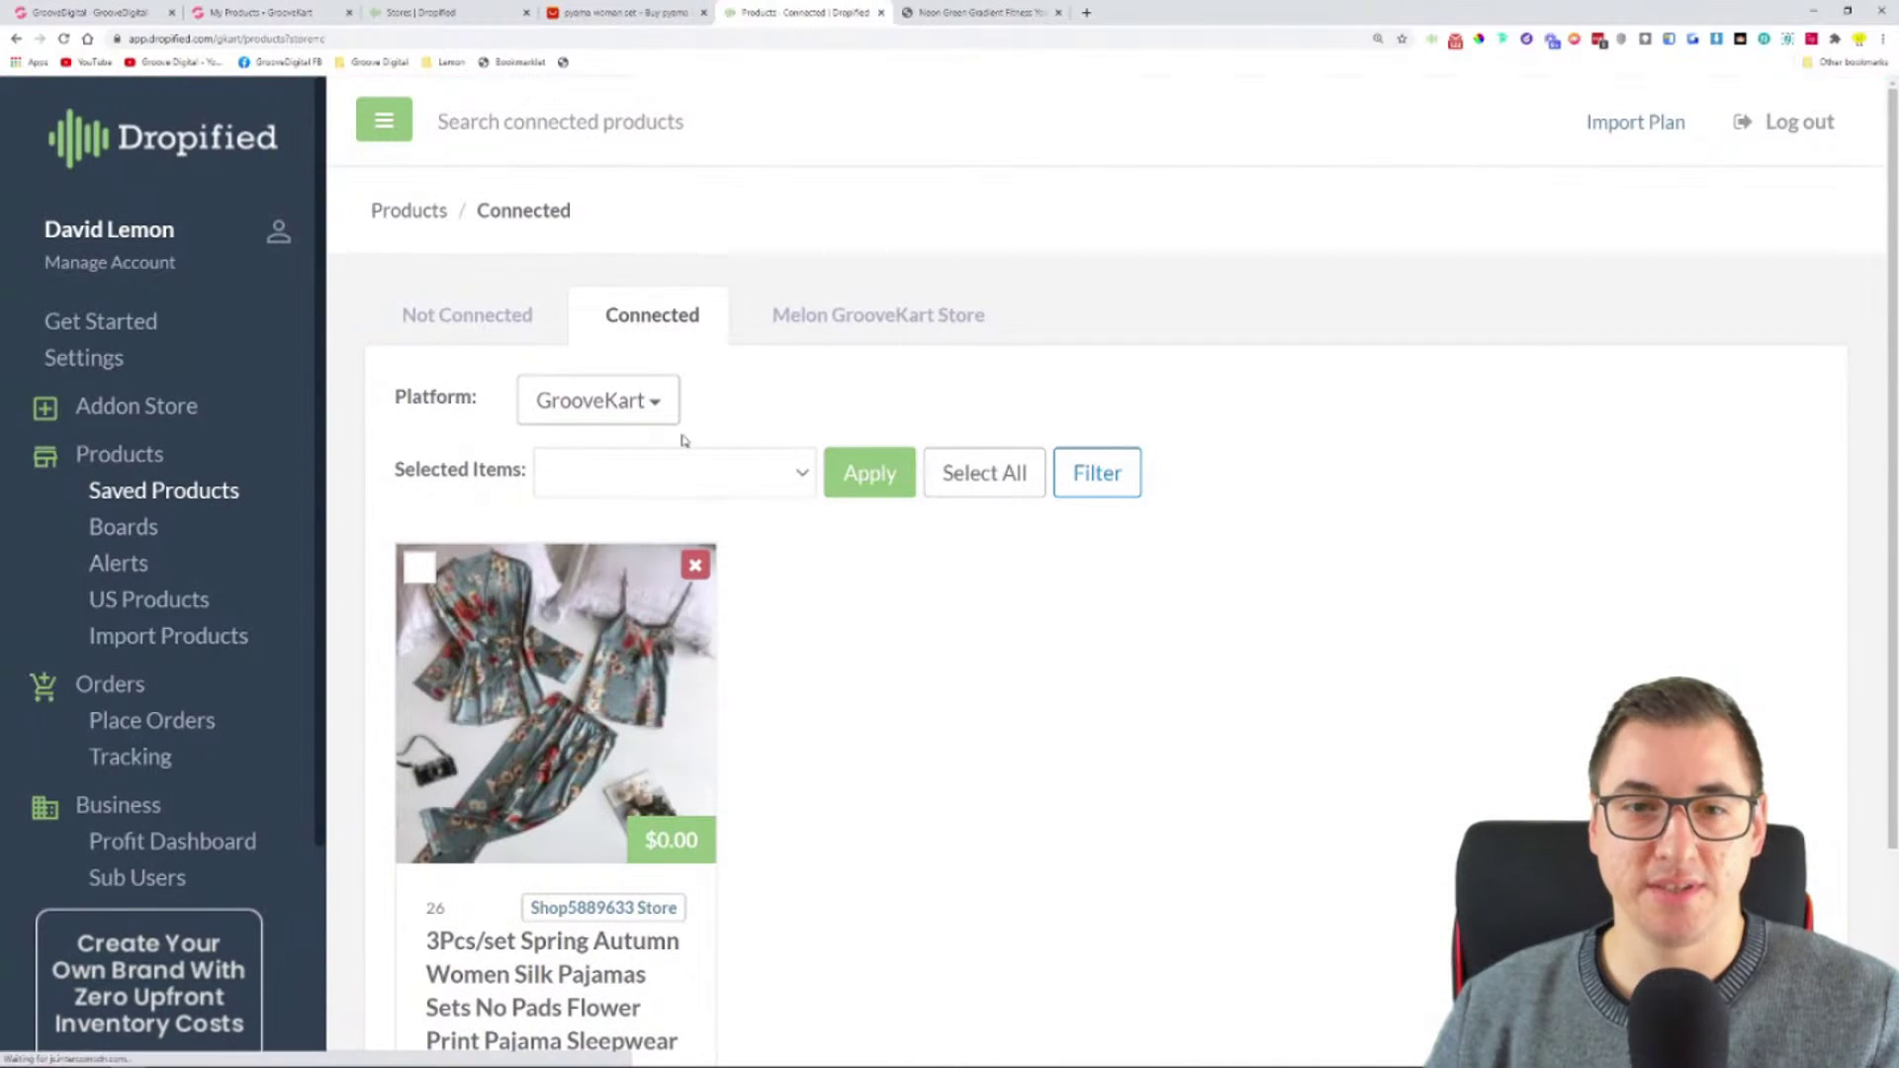
left_click(647, 406)
left_click(494, 324)
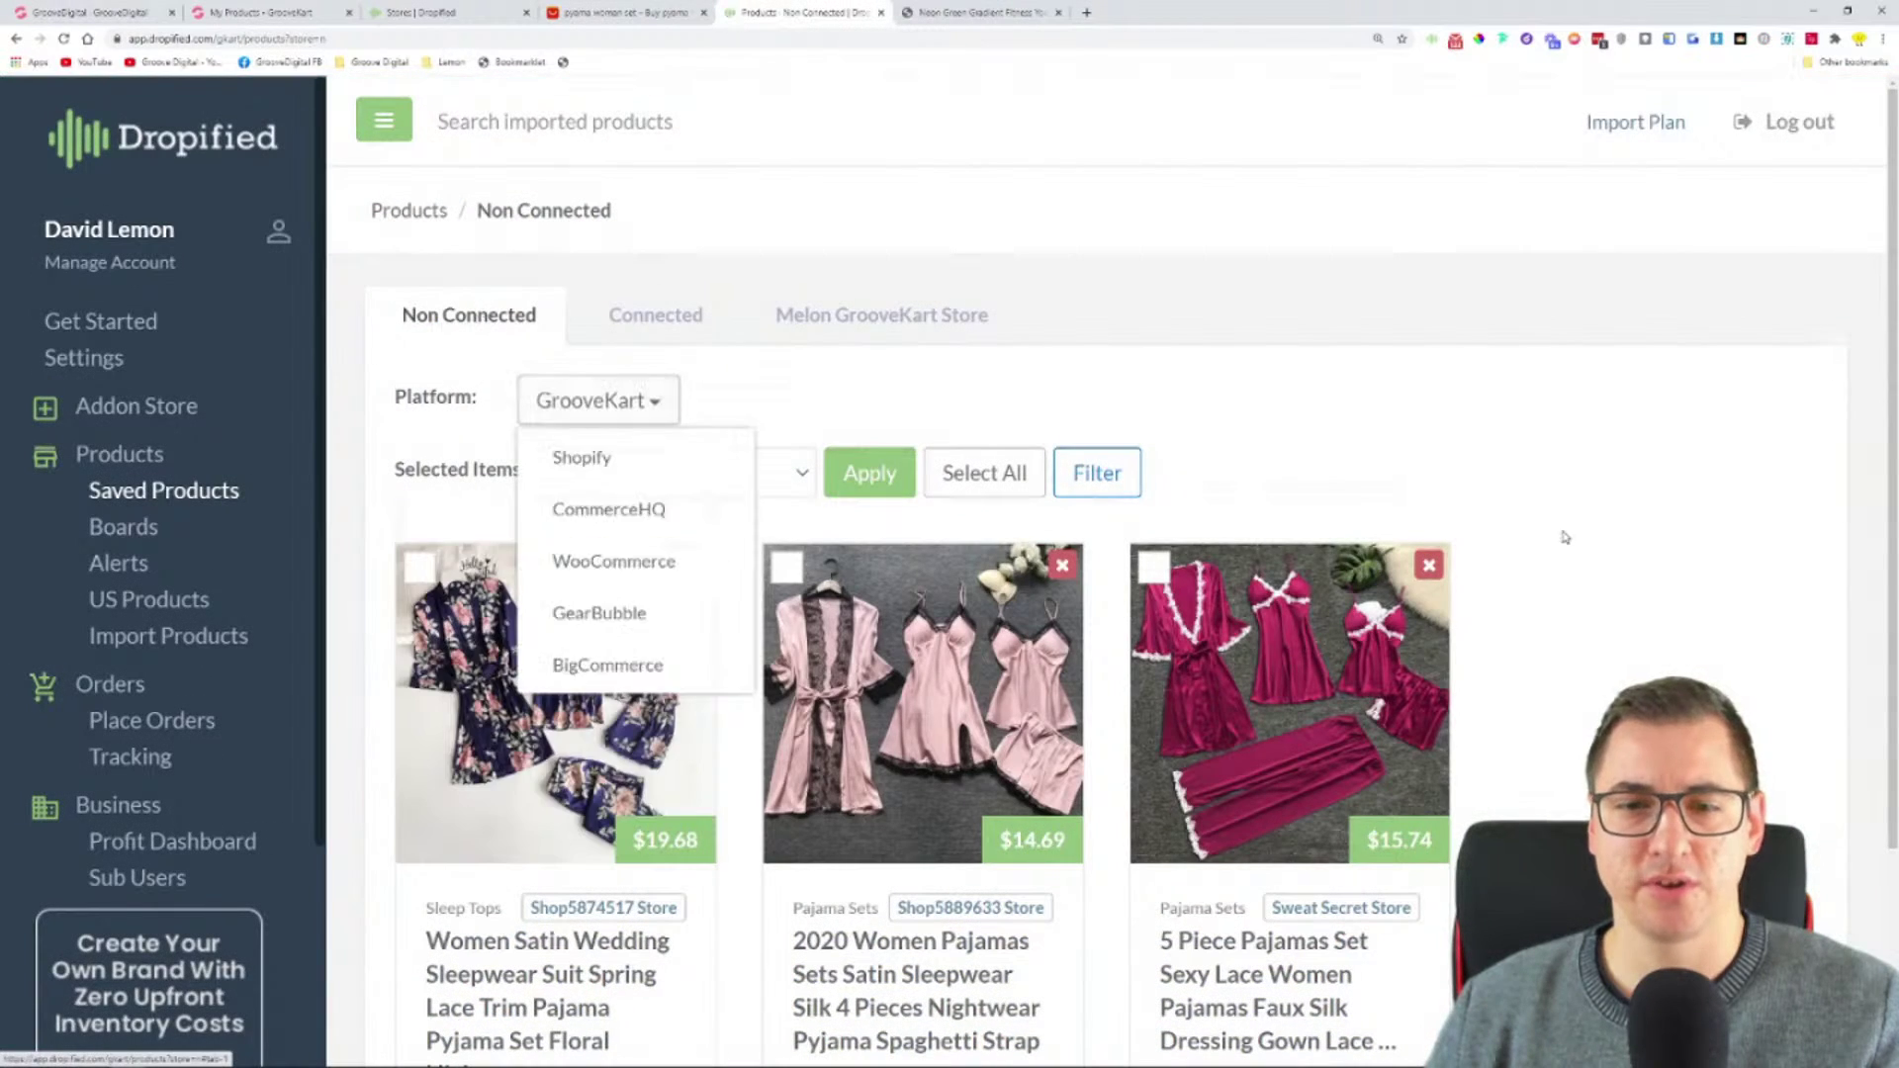
scroll(1569, 411, "down", 1)
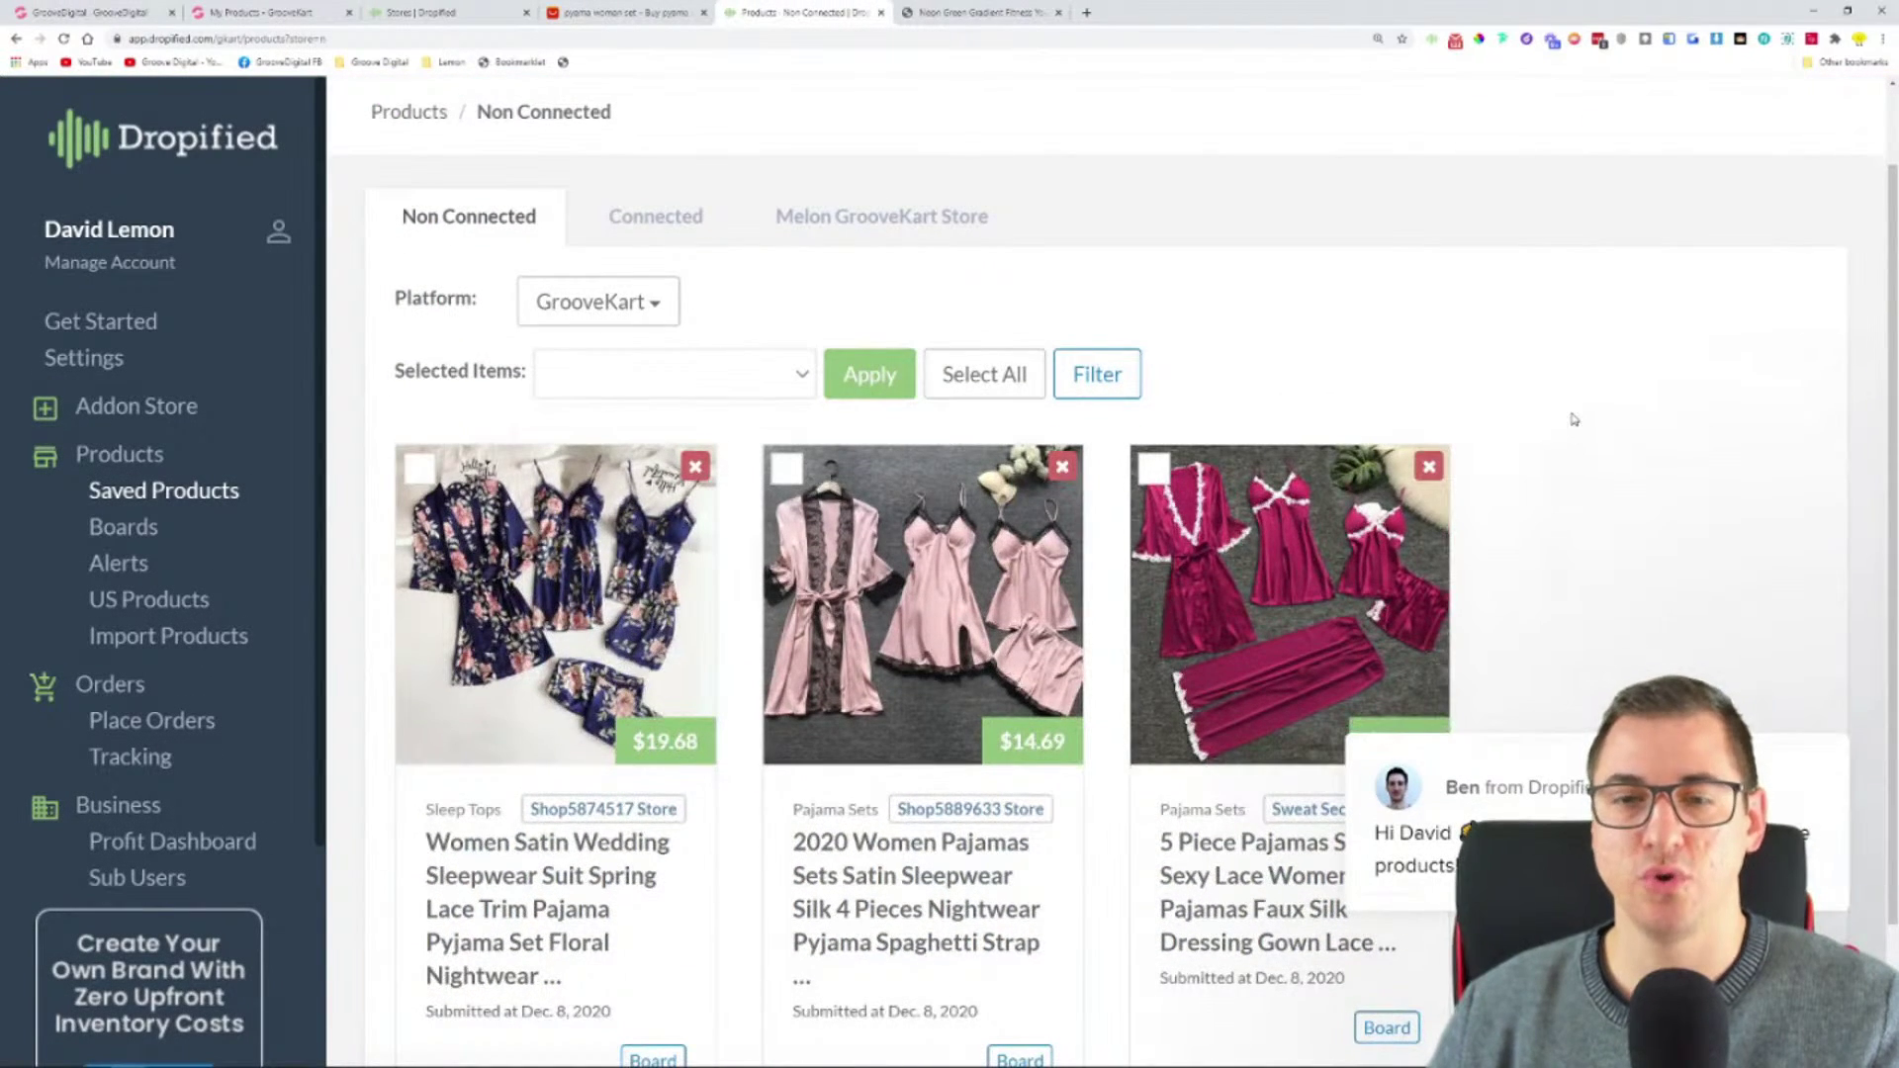
scroll(1580, 429, "down", 1)
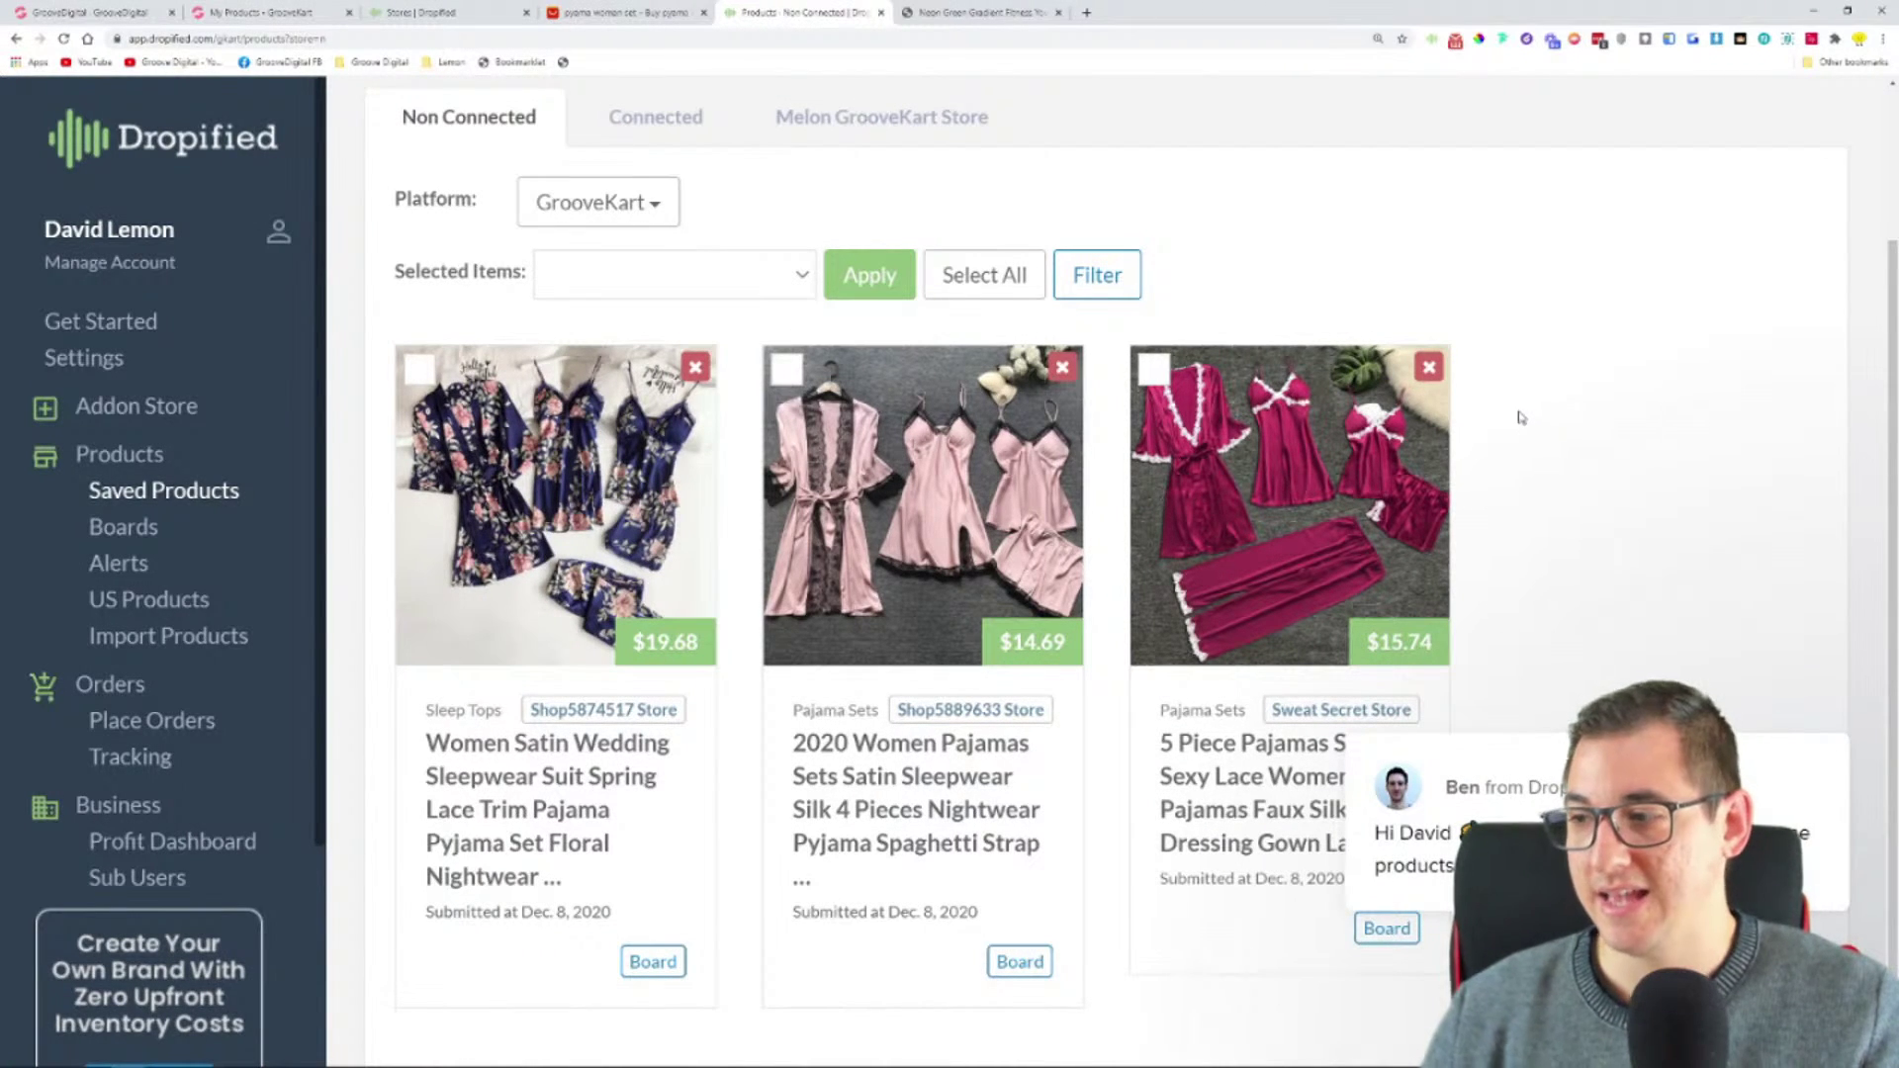
left_click(1825, 692)
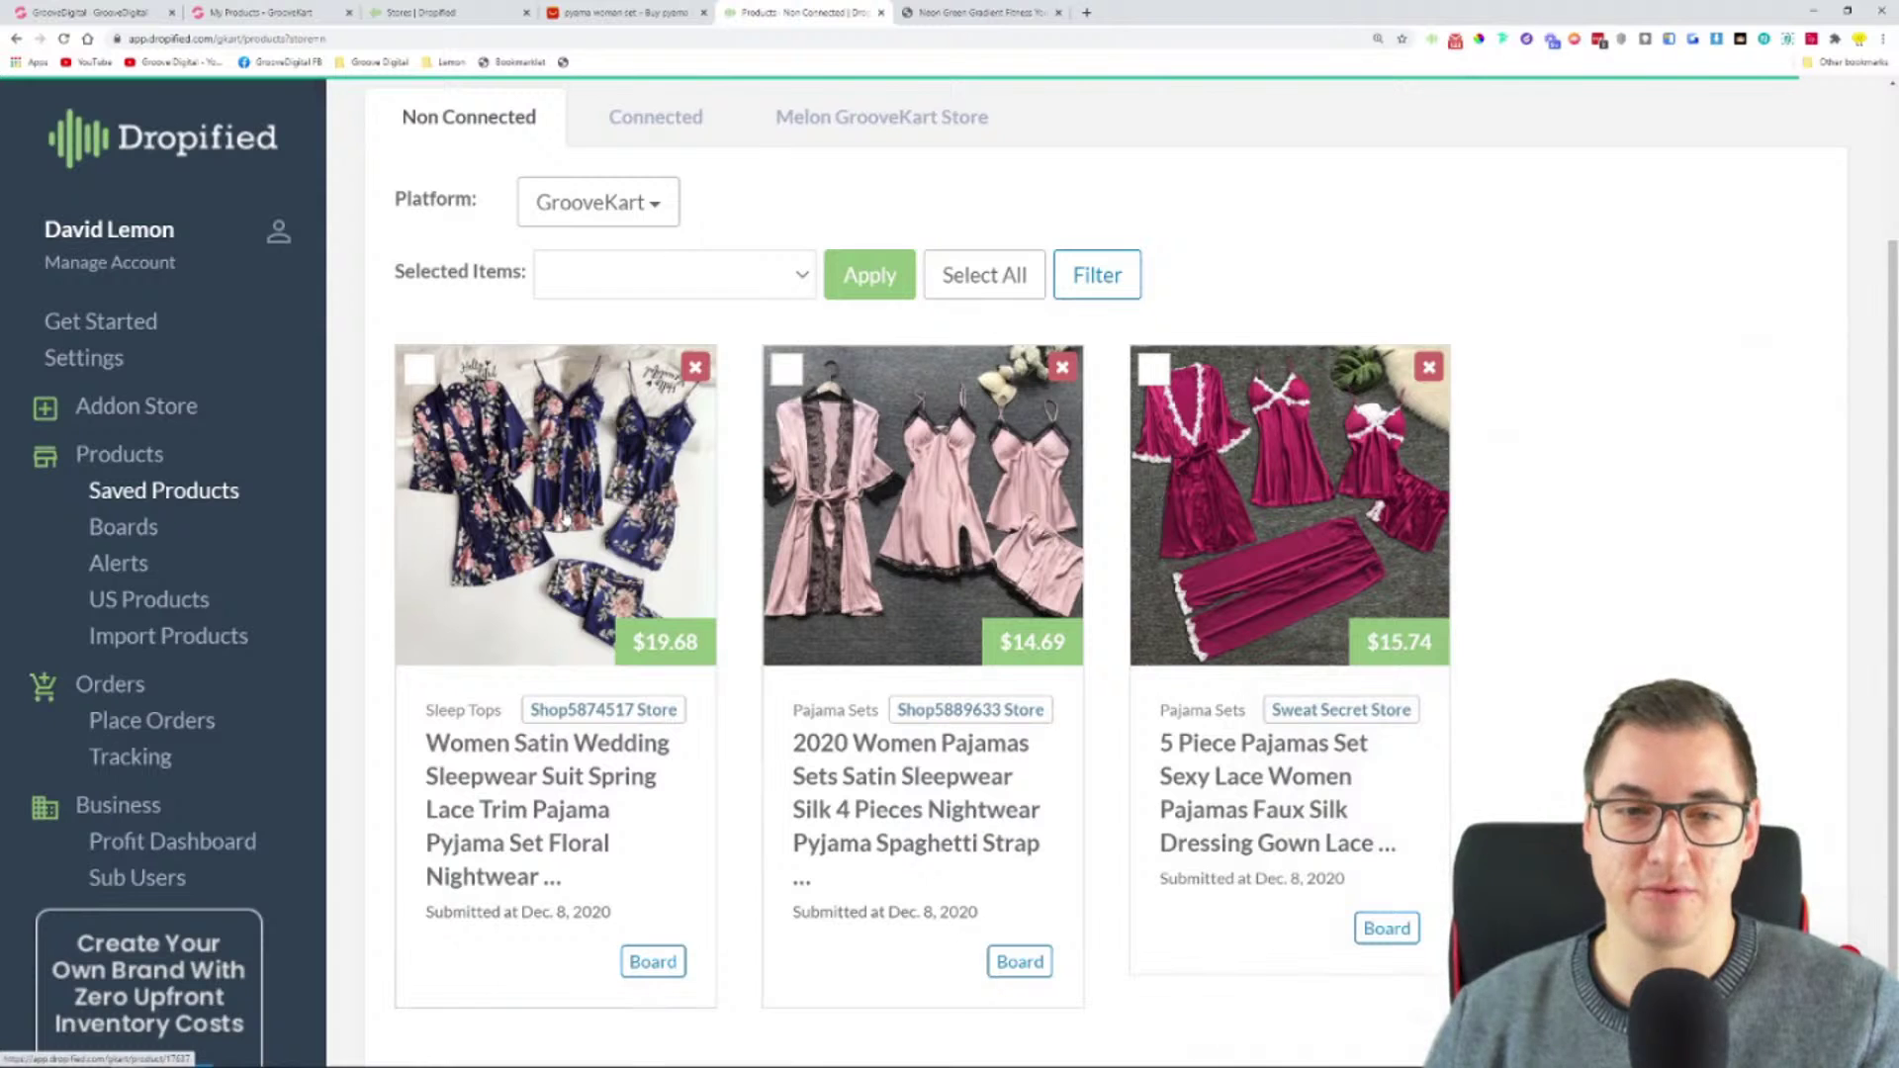
- Open the saved Women Satin Wedding Sleepwear product and review its editable price, variants, description and images
left_click(564, 519)
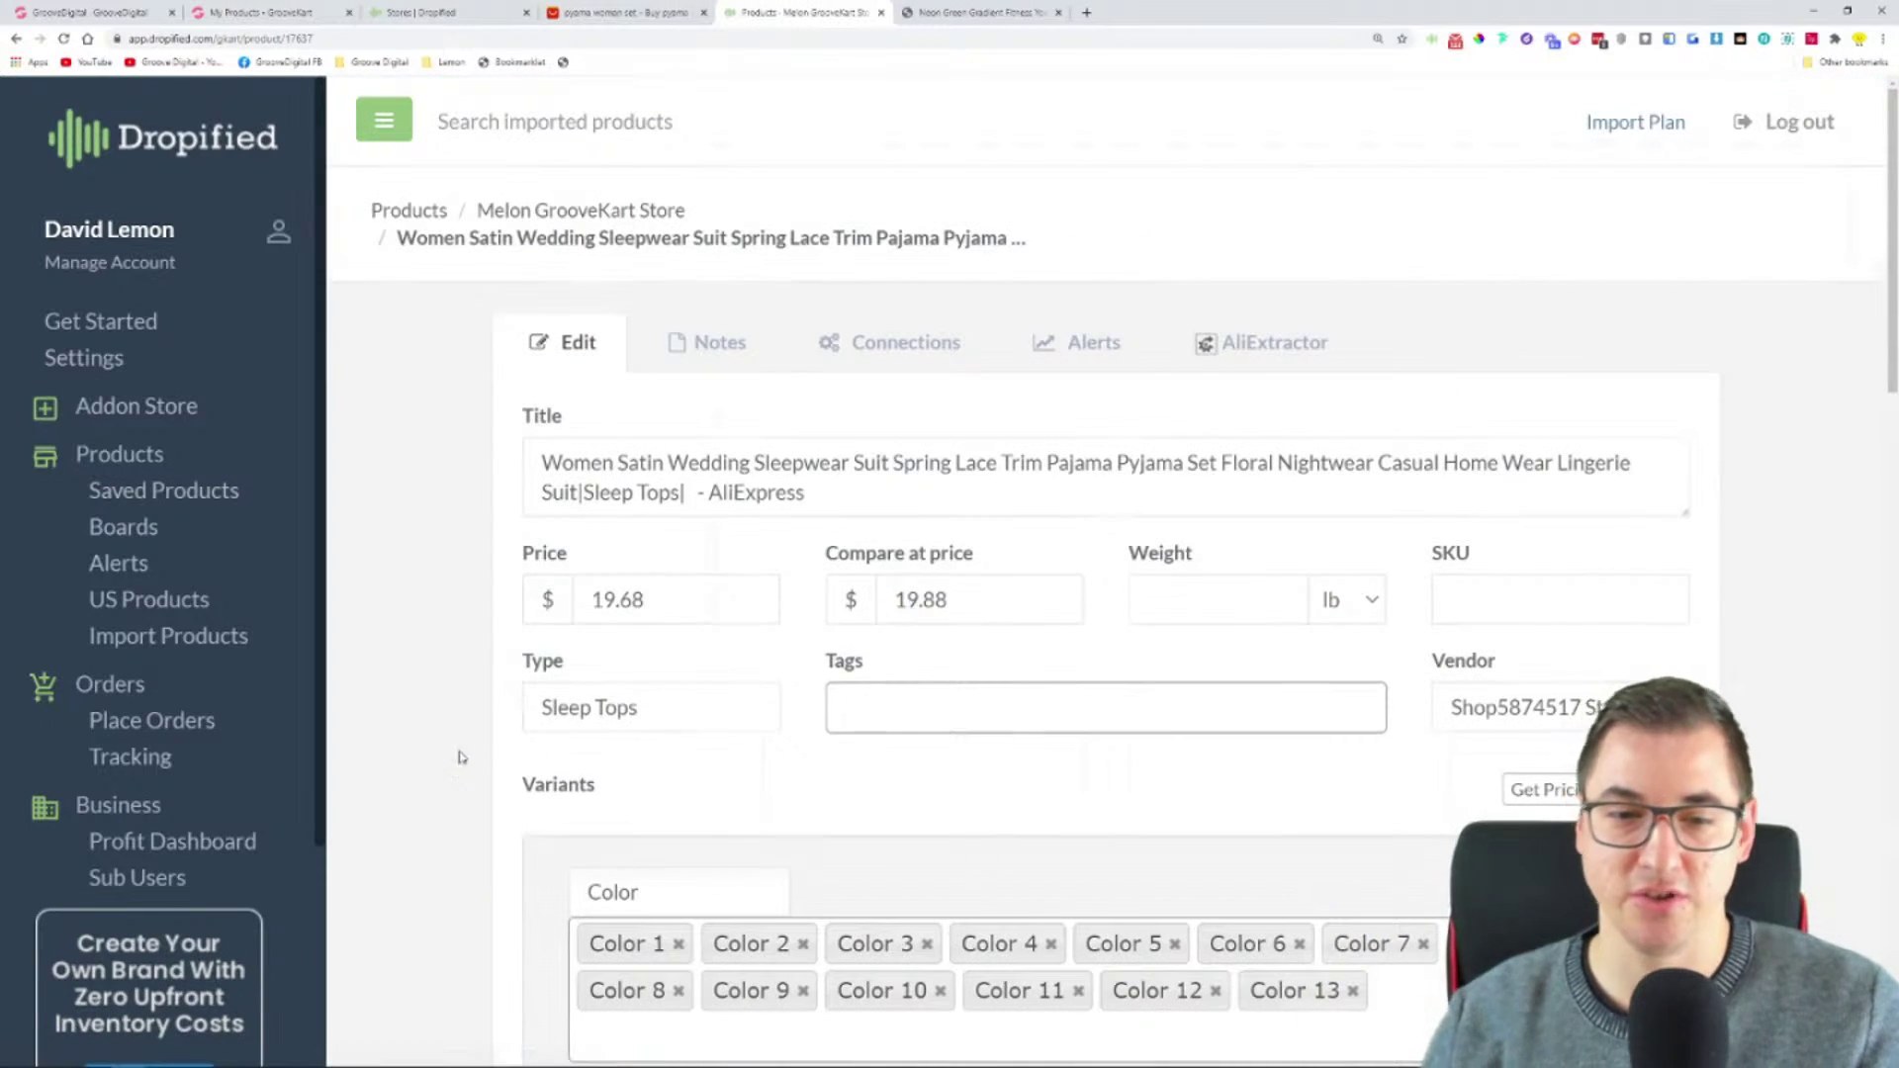
scroll(460, 759, "down", 5)
scroll(782, 522, "down", 7)
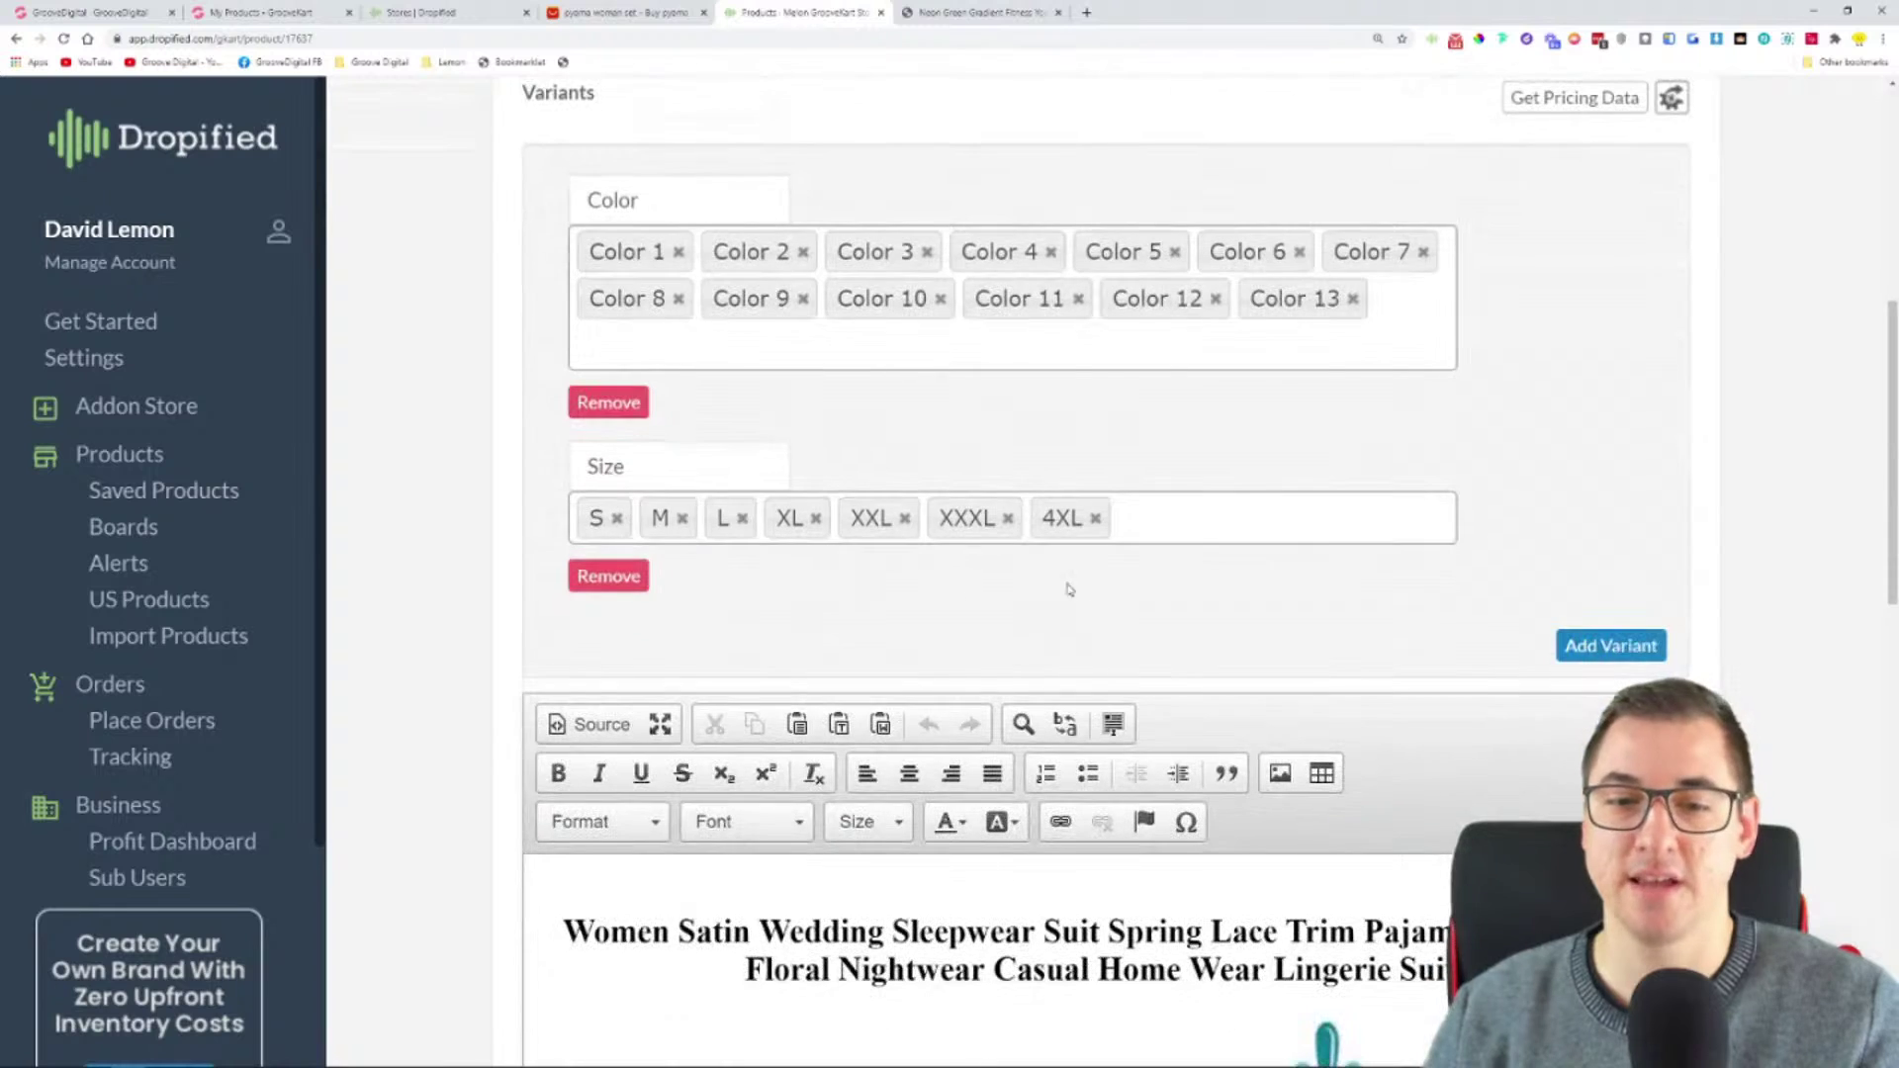
scroll(1145, 551, "down", 20)
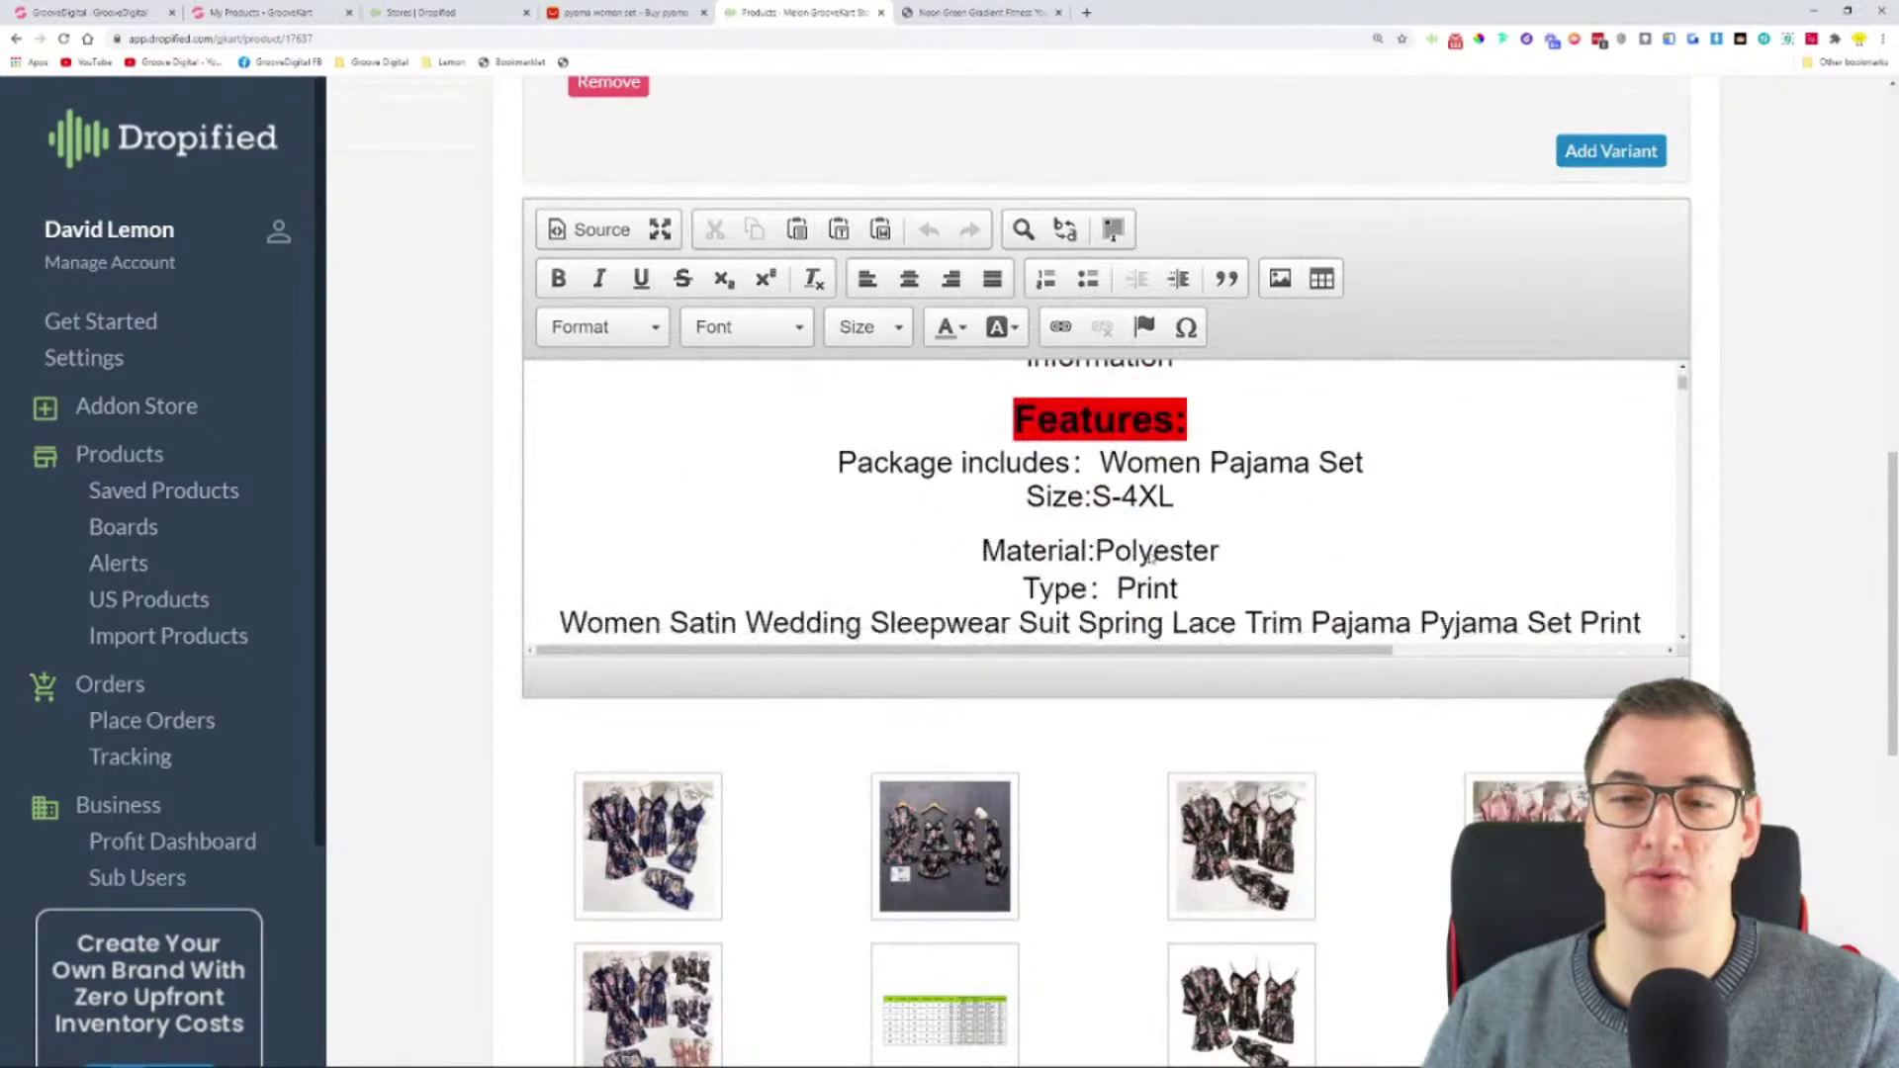
scroll(1039, 482, "down", 3)
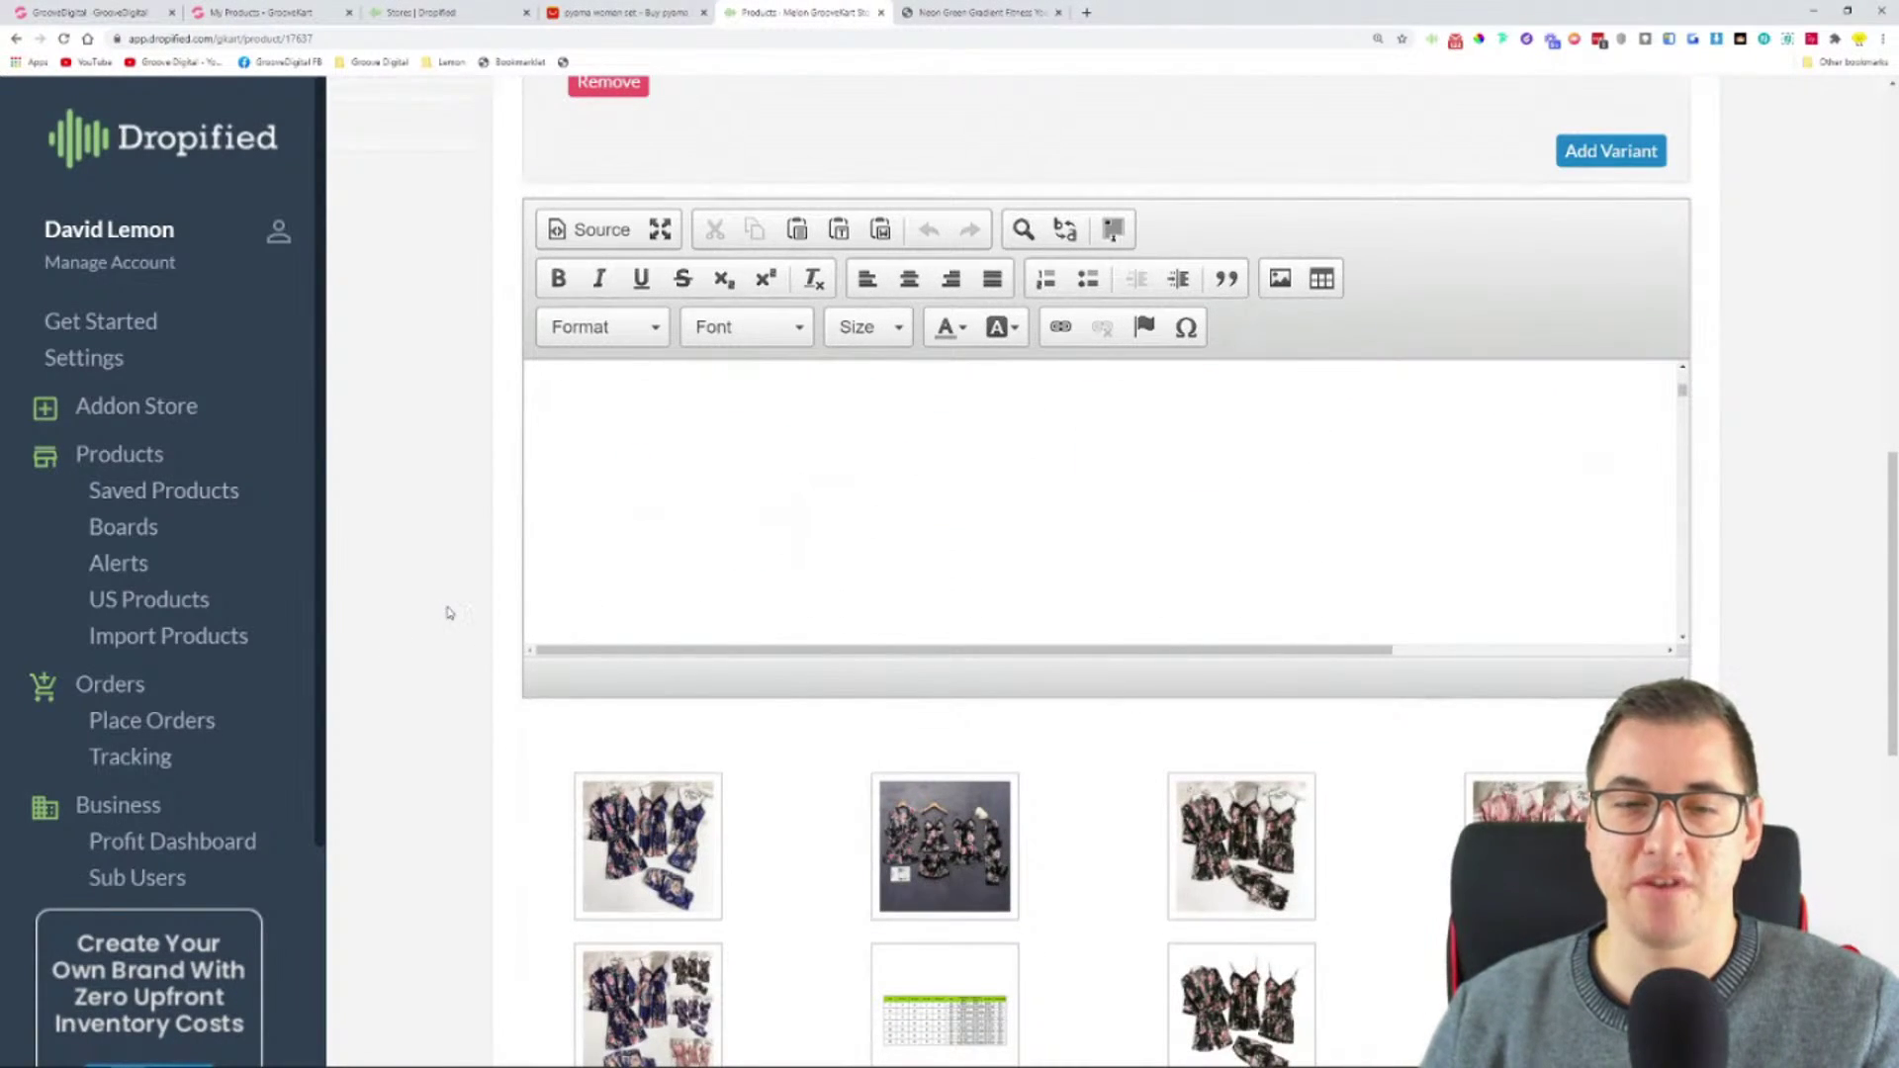
scroll(445, 610, "up", 10)
scroll(468, 620, "up", 2)
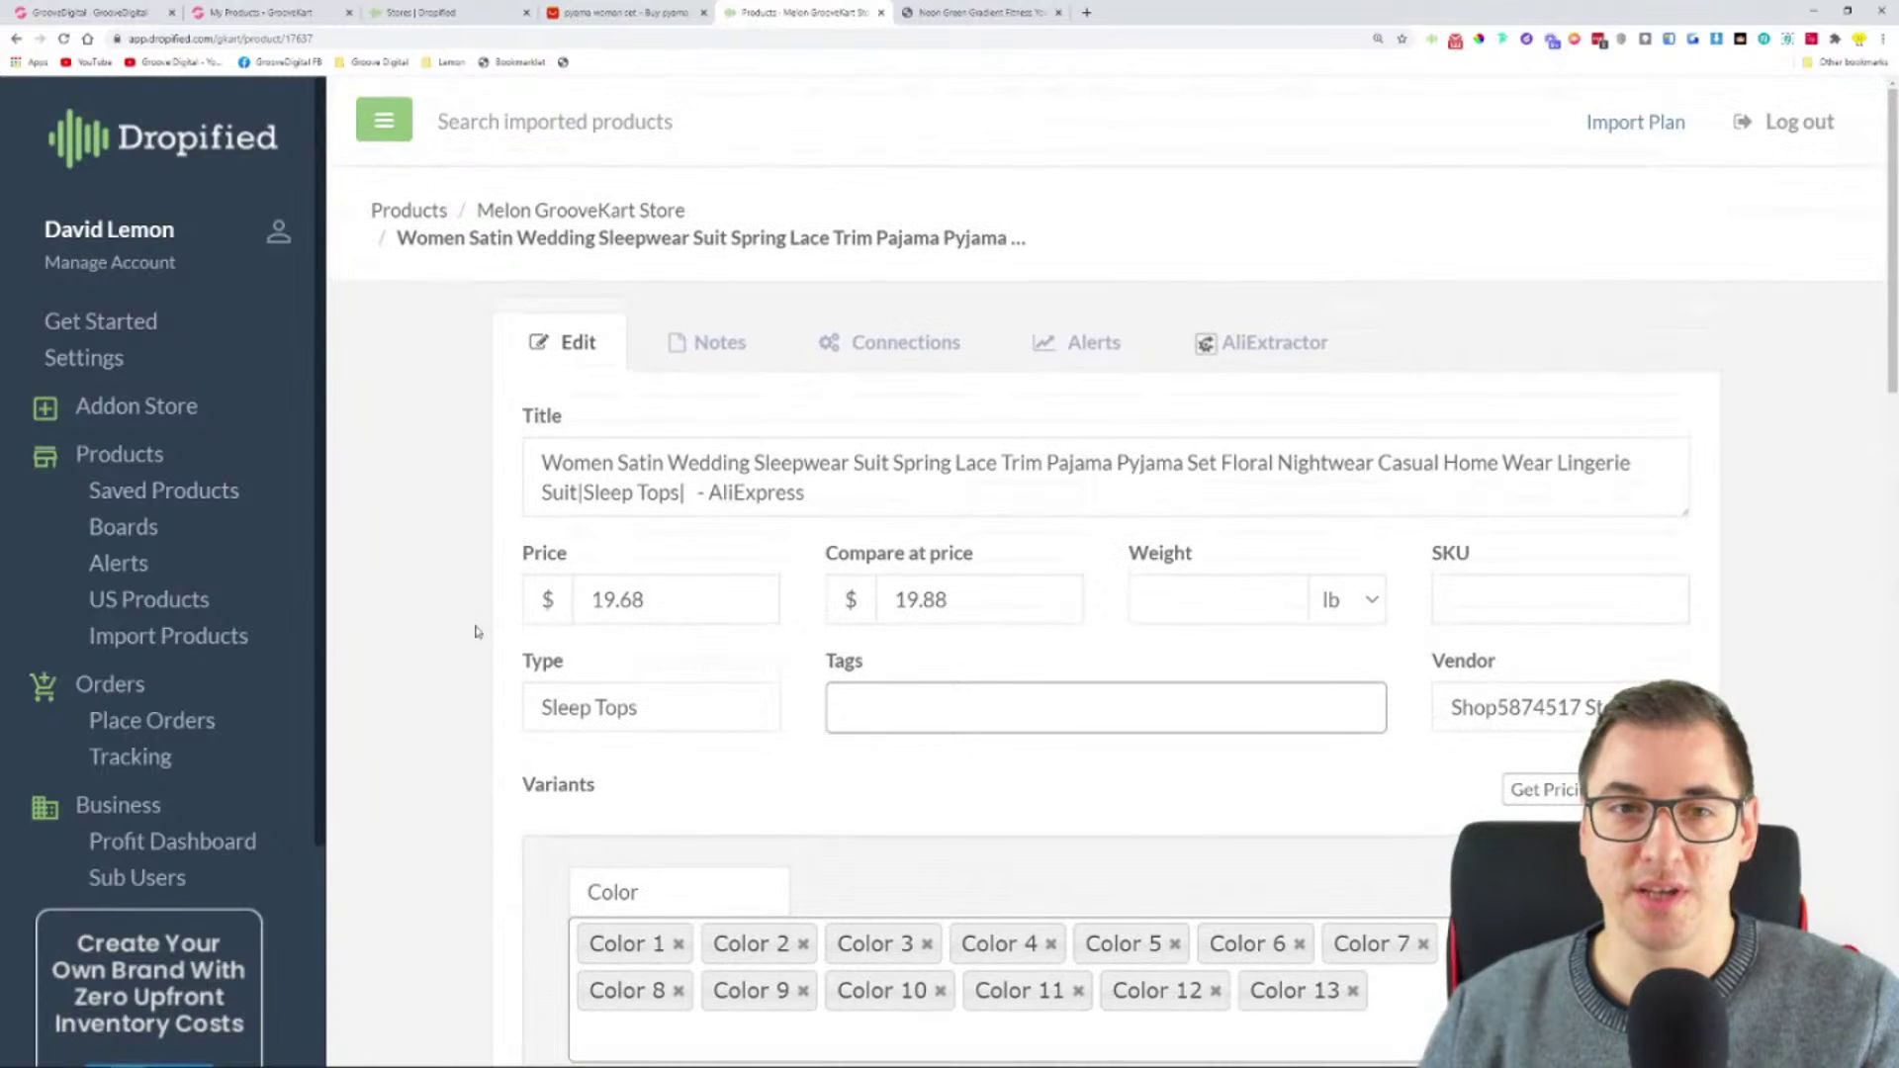
- Check the Melon GrooveKart Store's orders awaiting placement and its order tracking, and glance at the GrooveKart product list
left_click(489, 207)
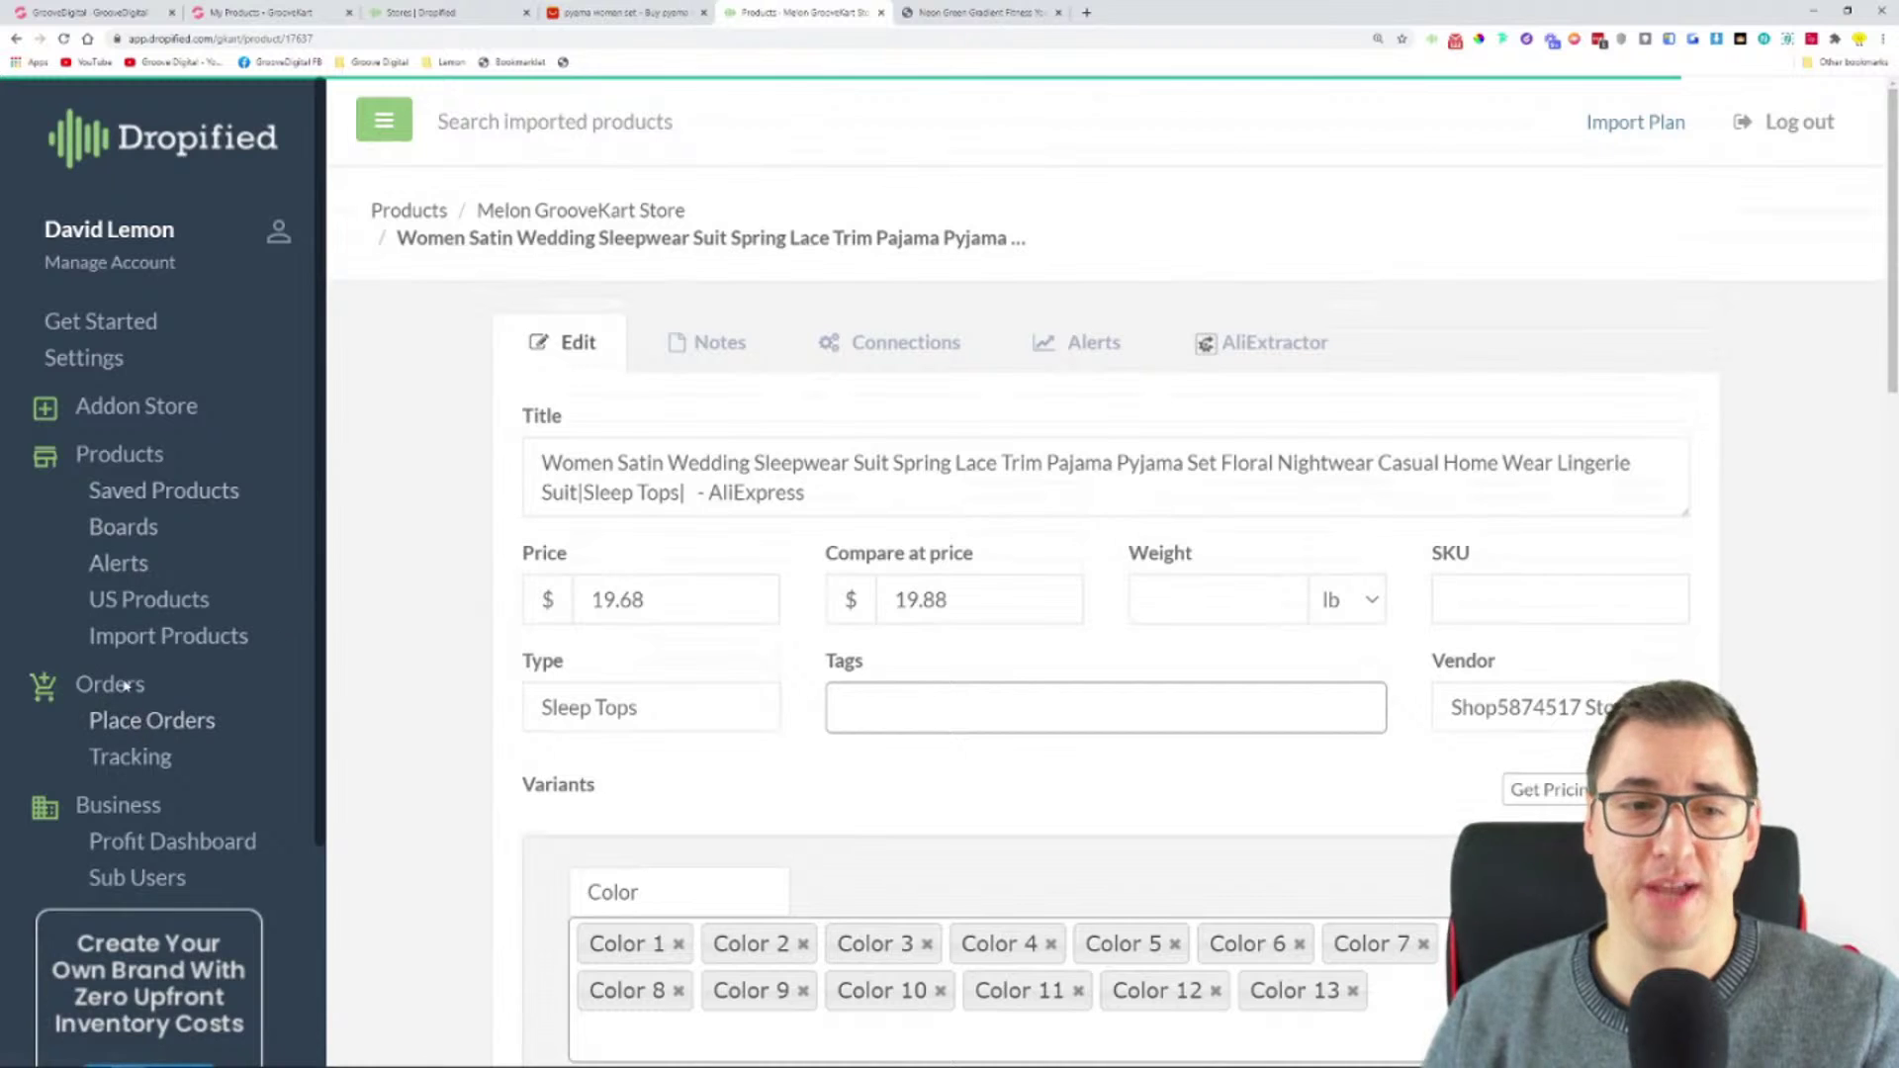
left_click(141, 724)
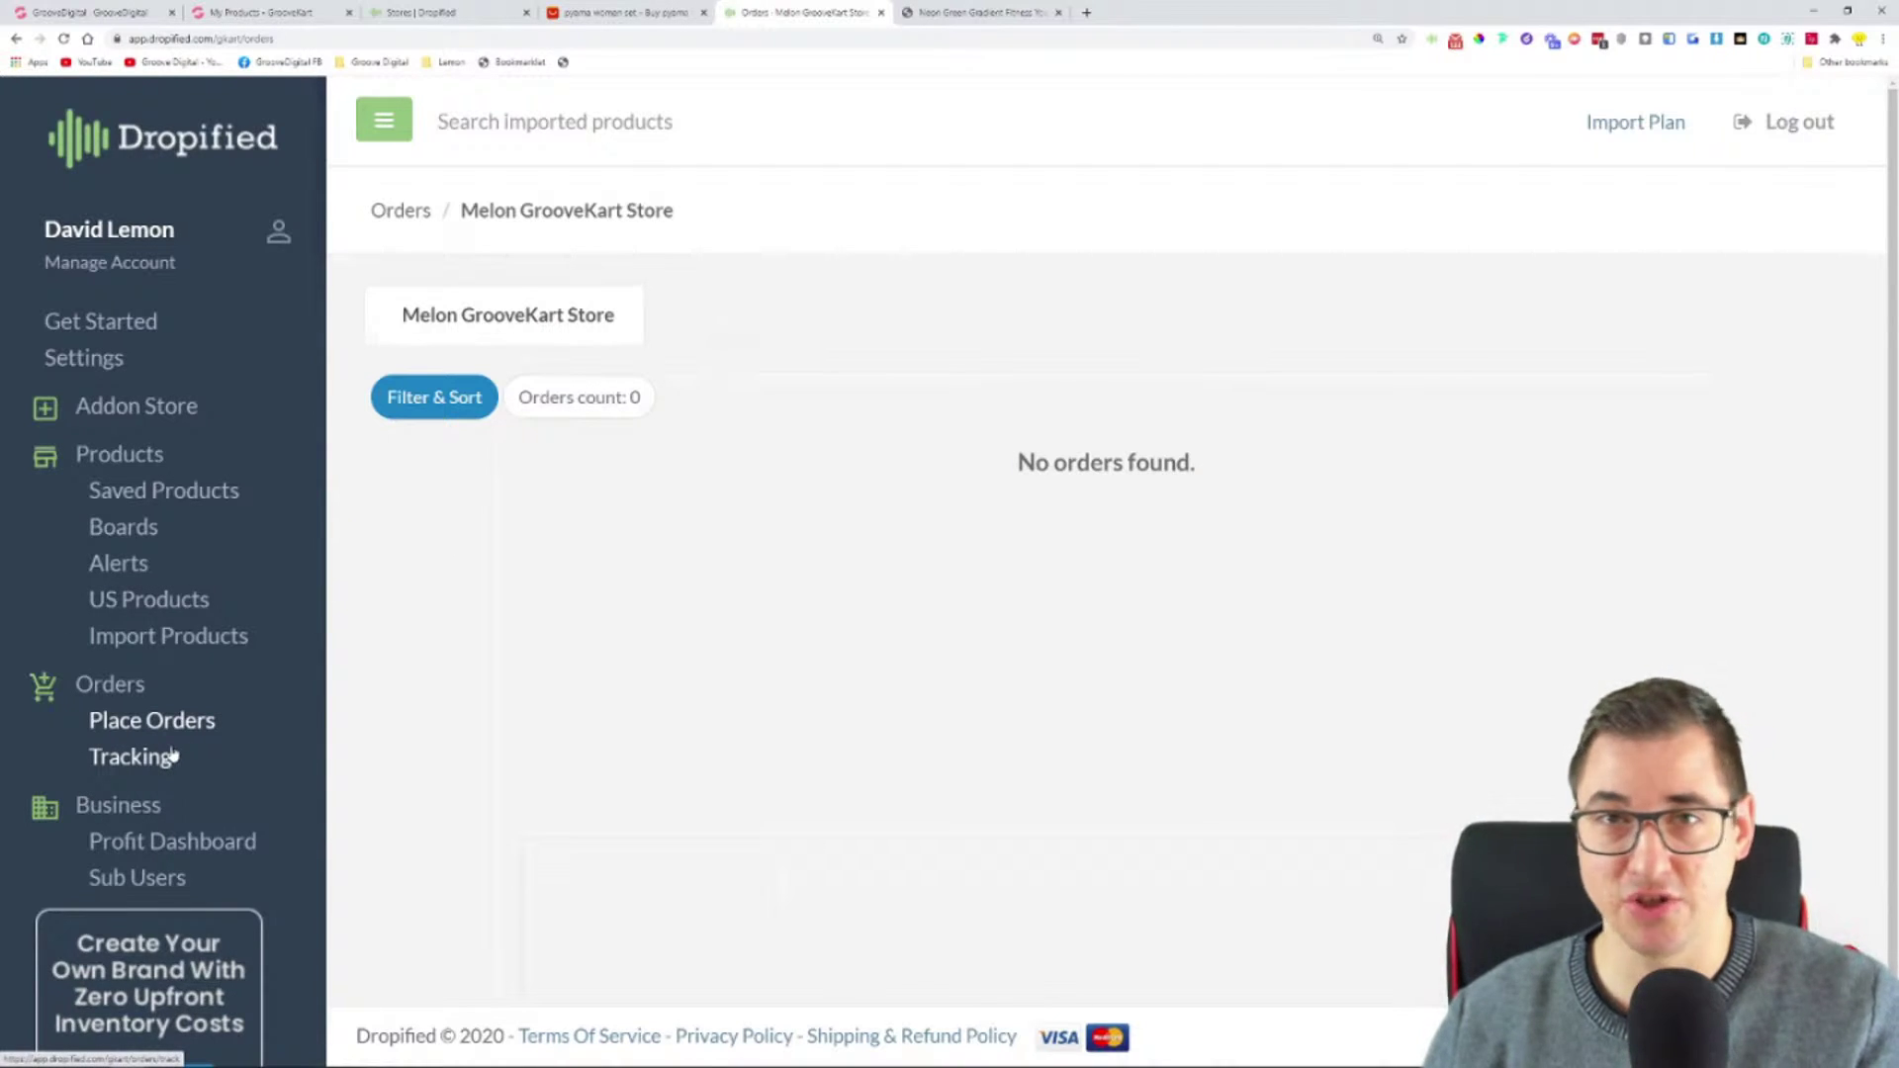
left_click(173, 756)
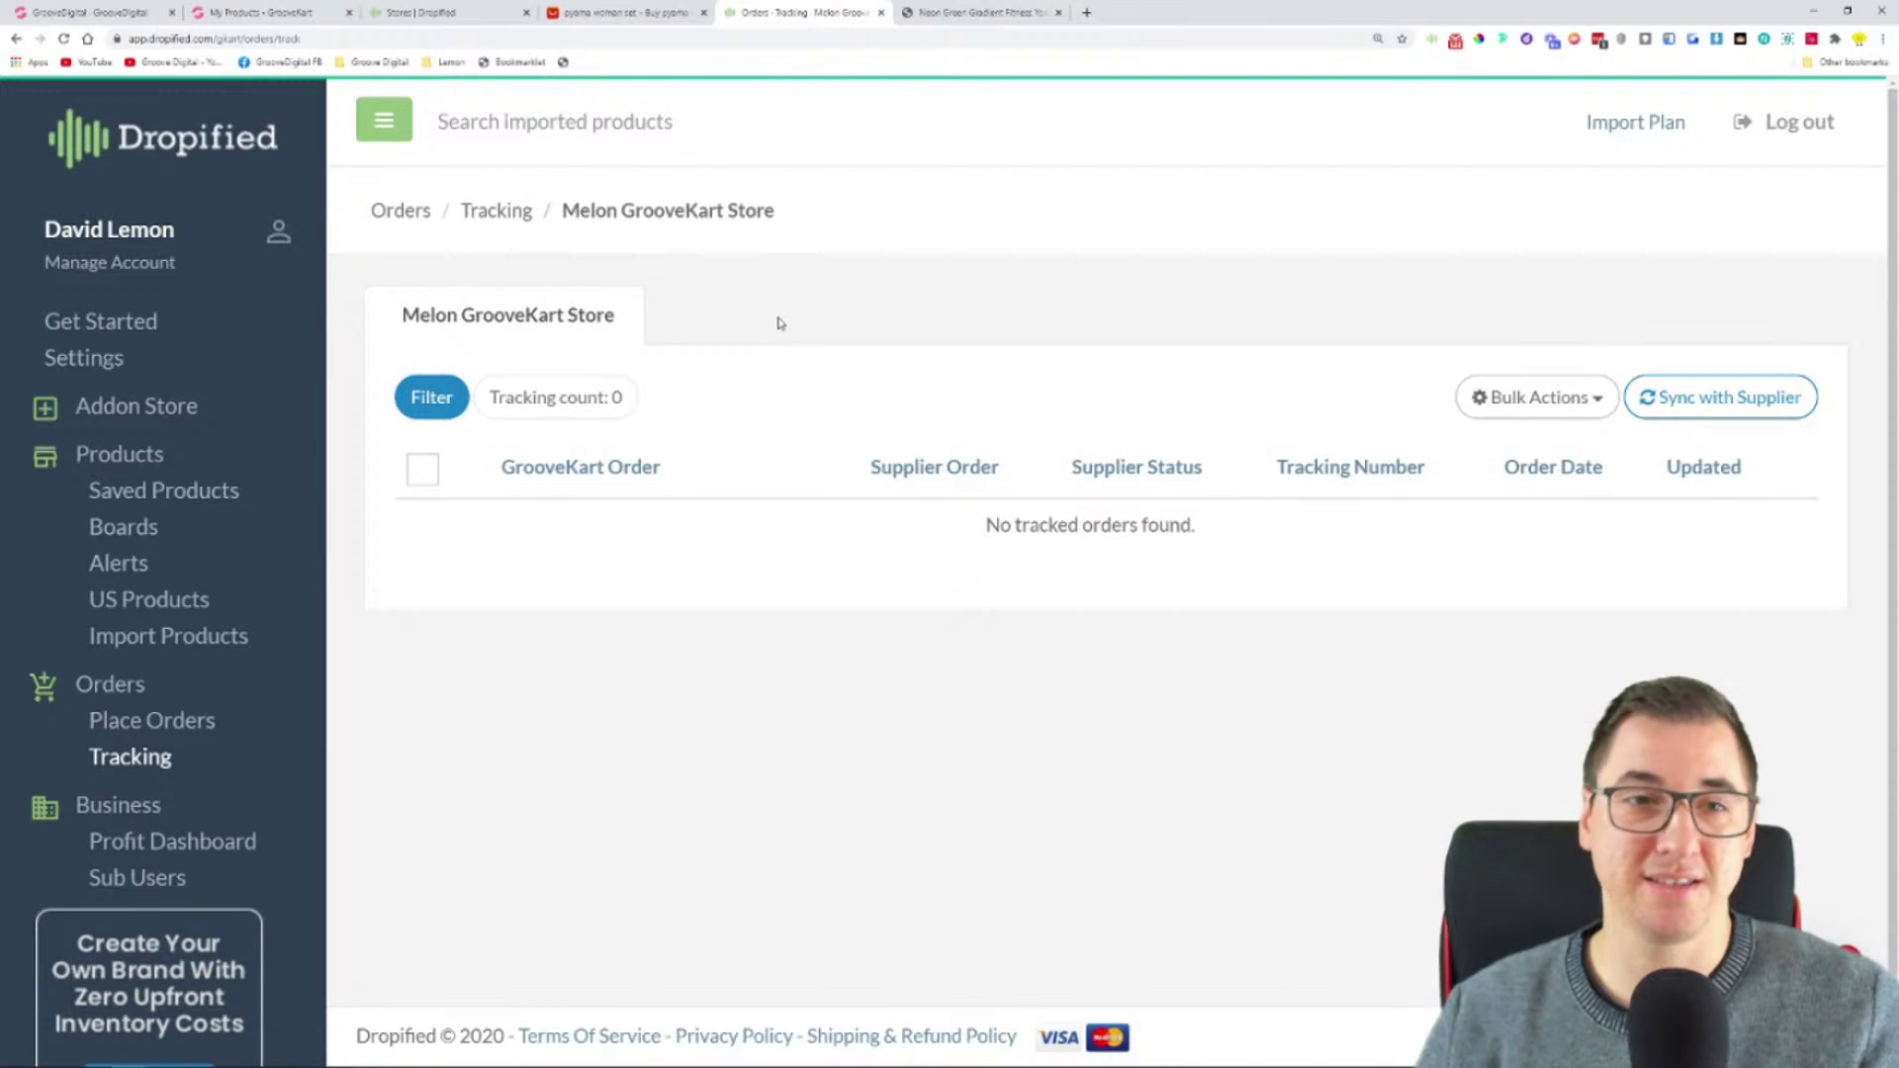
left_click(262, 10)
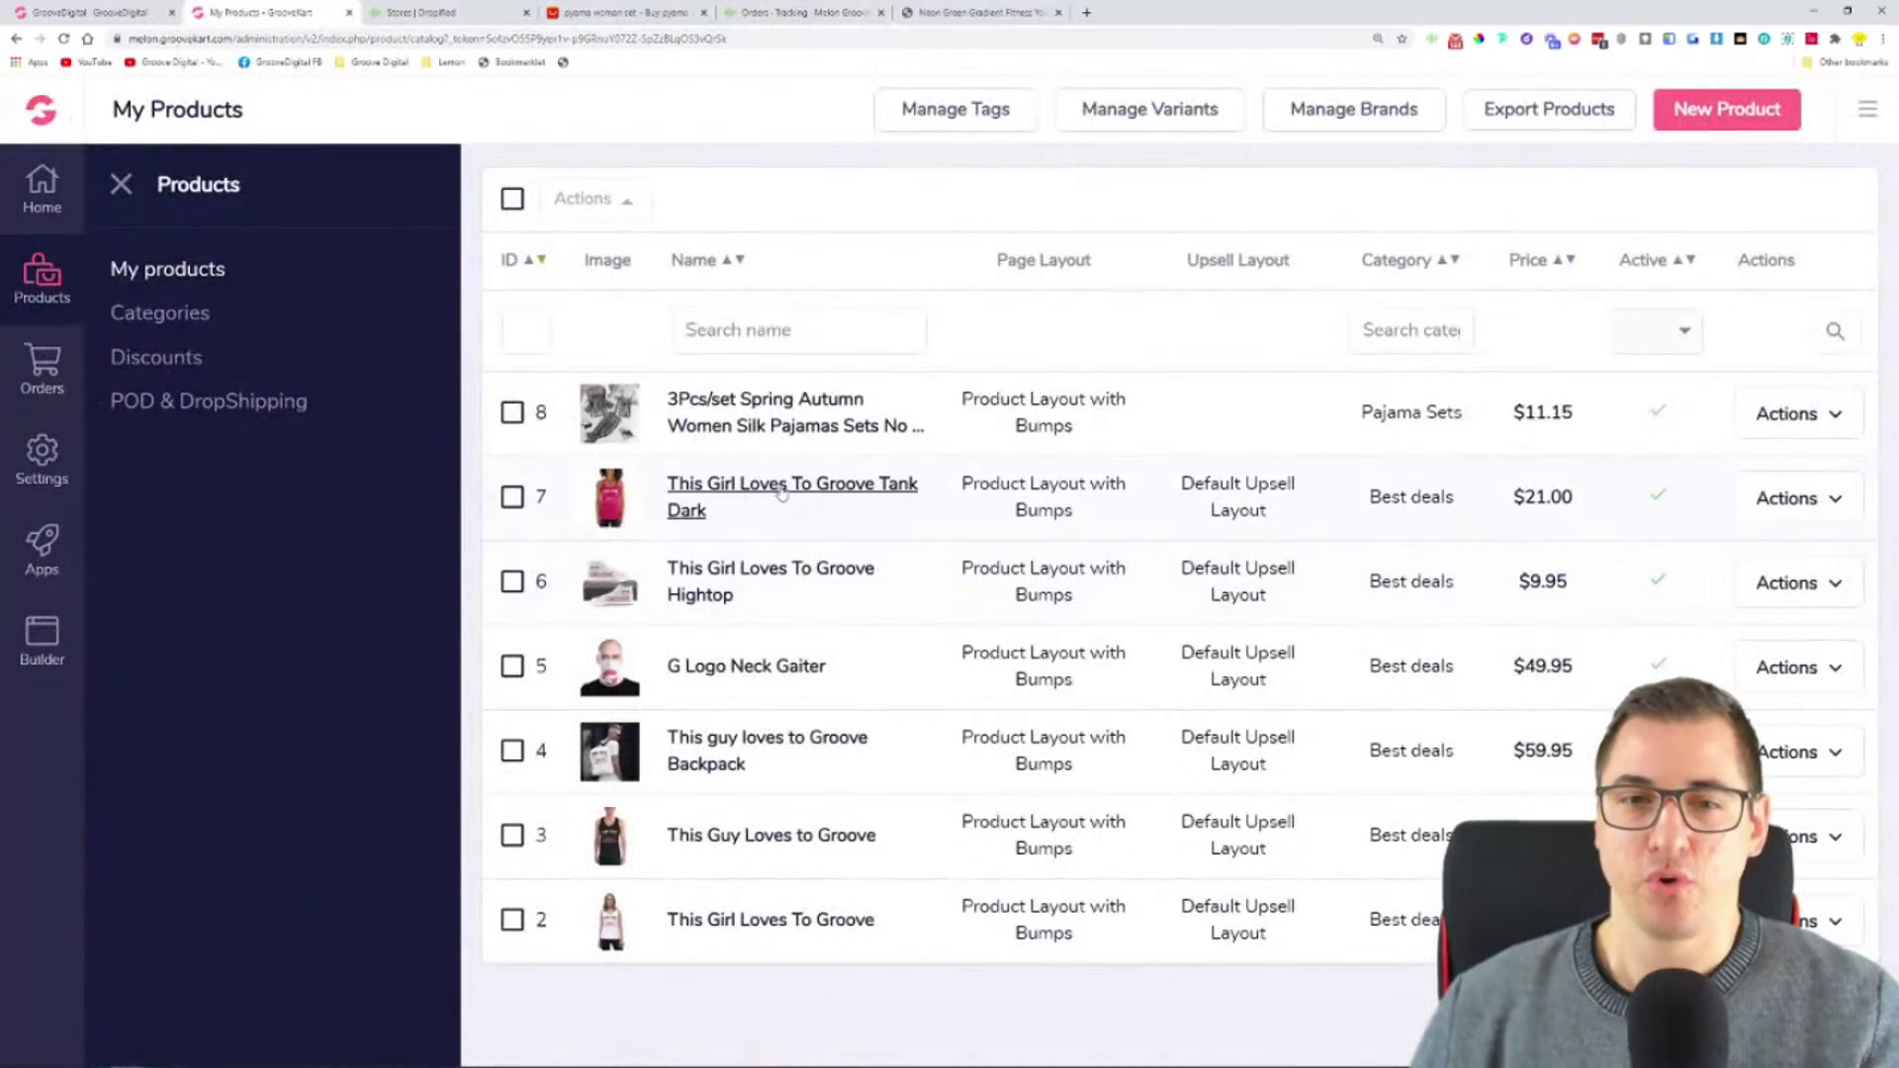
left_click(436, 12)
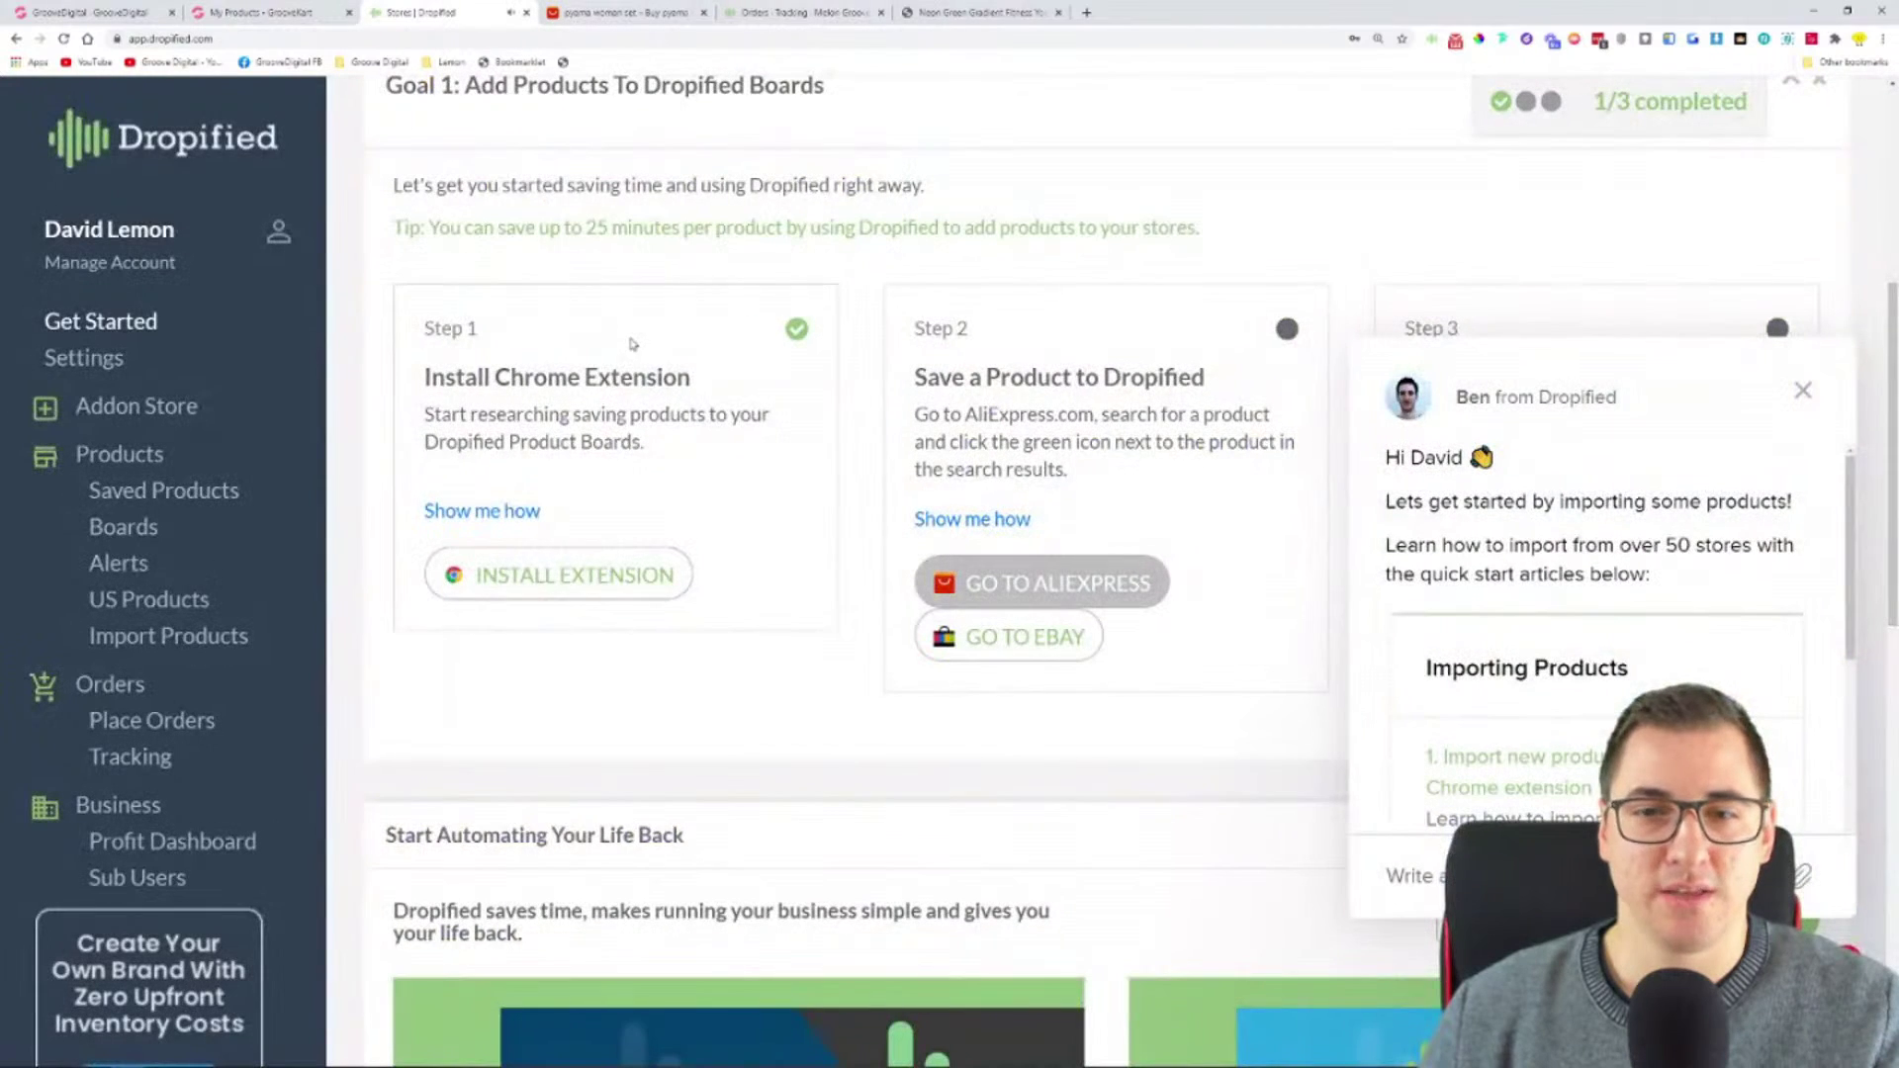
- Back in Dropified's saved products, select all three non-connected pajama sets and send them to the Melon GrooveKart Store
left_click(757, 13)
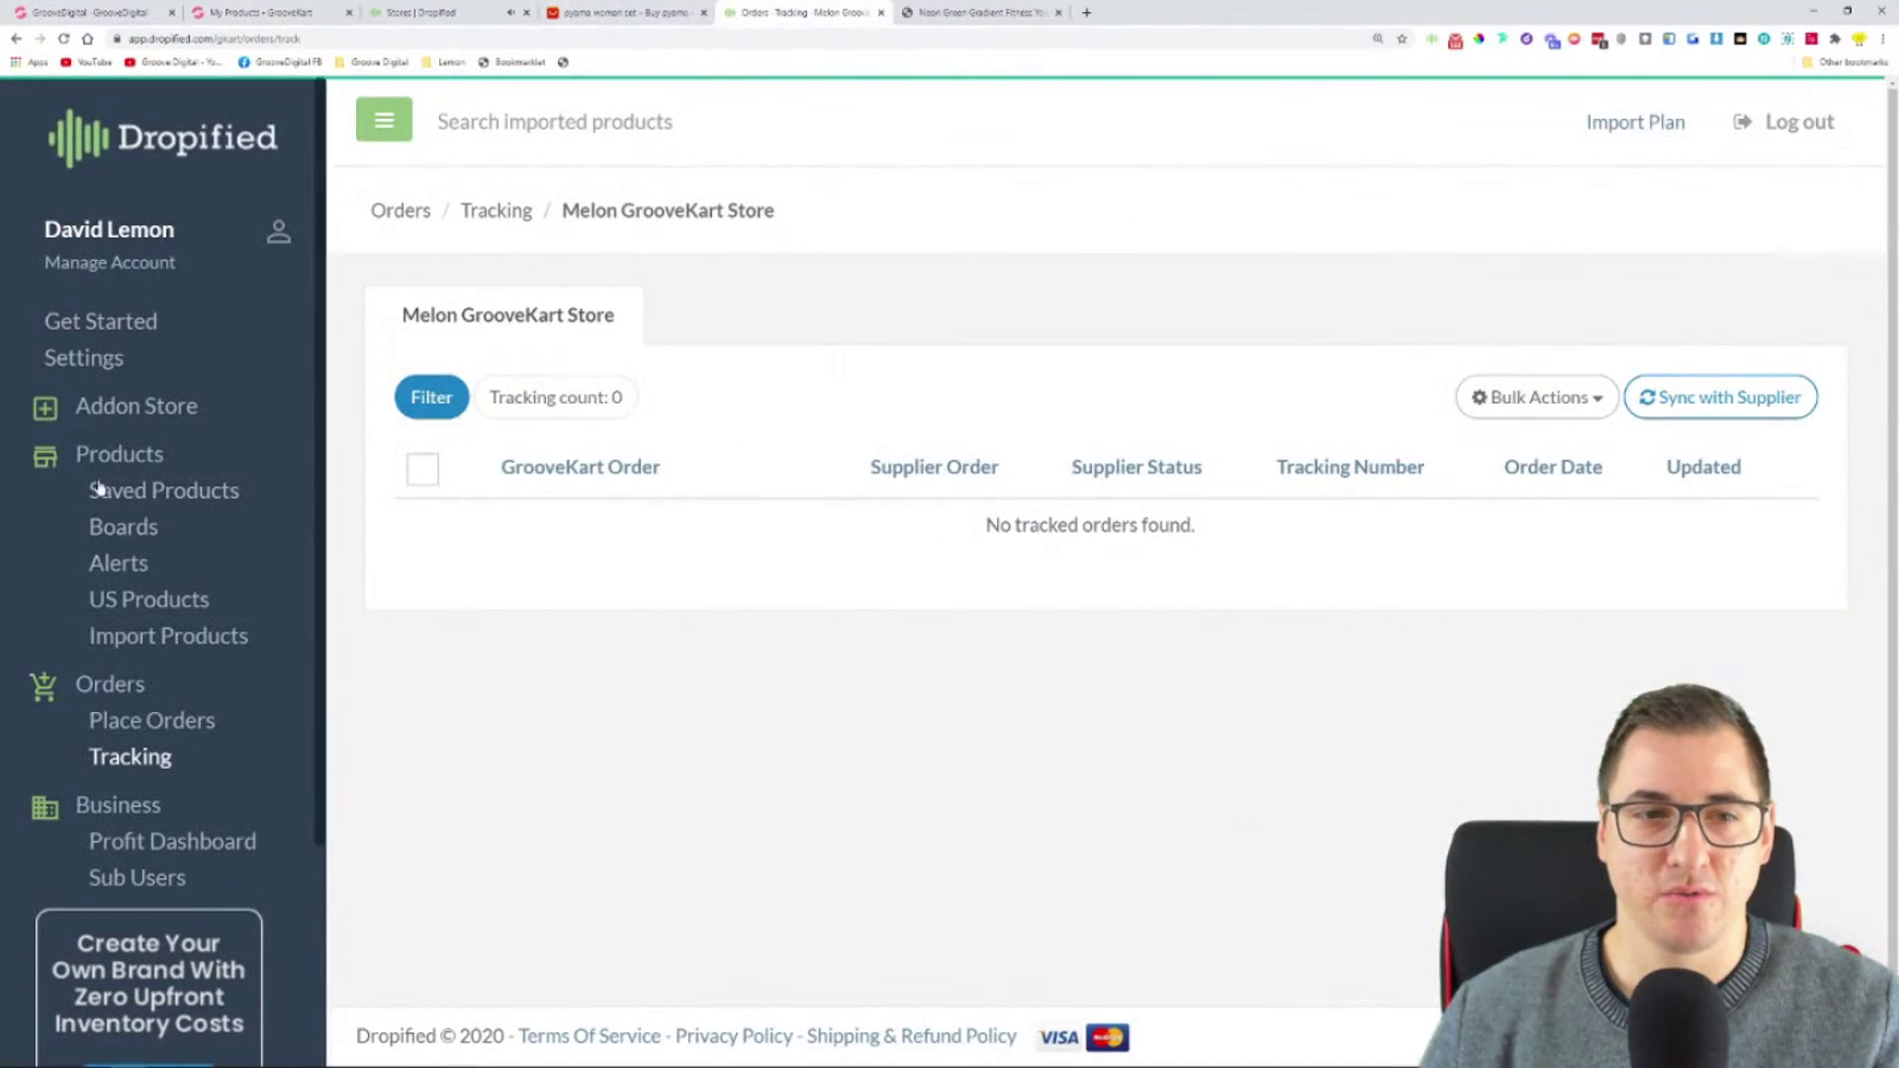
left_click(215, 495)
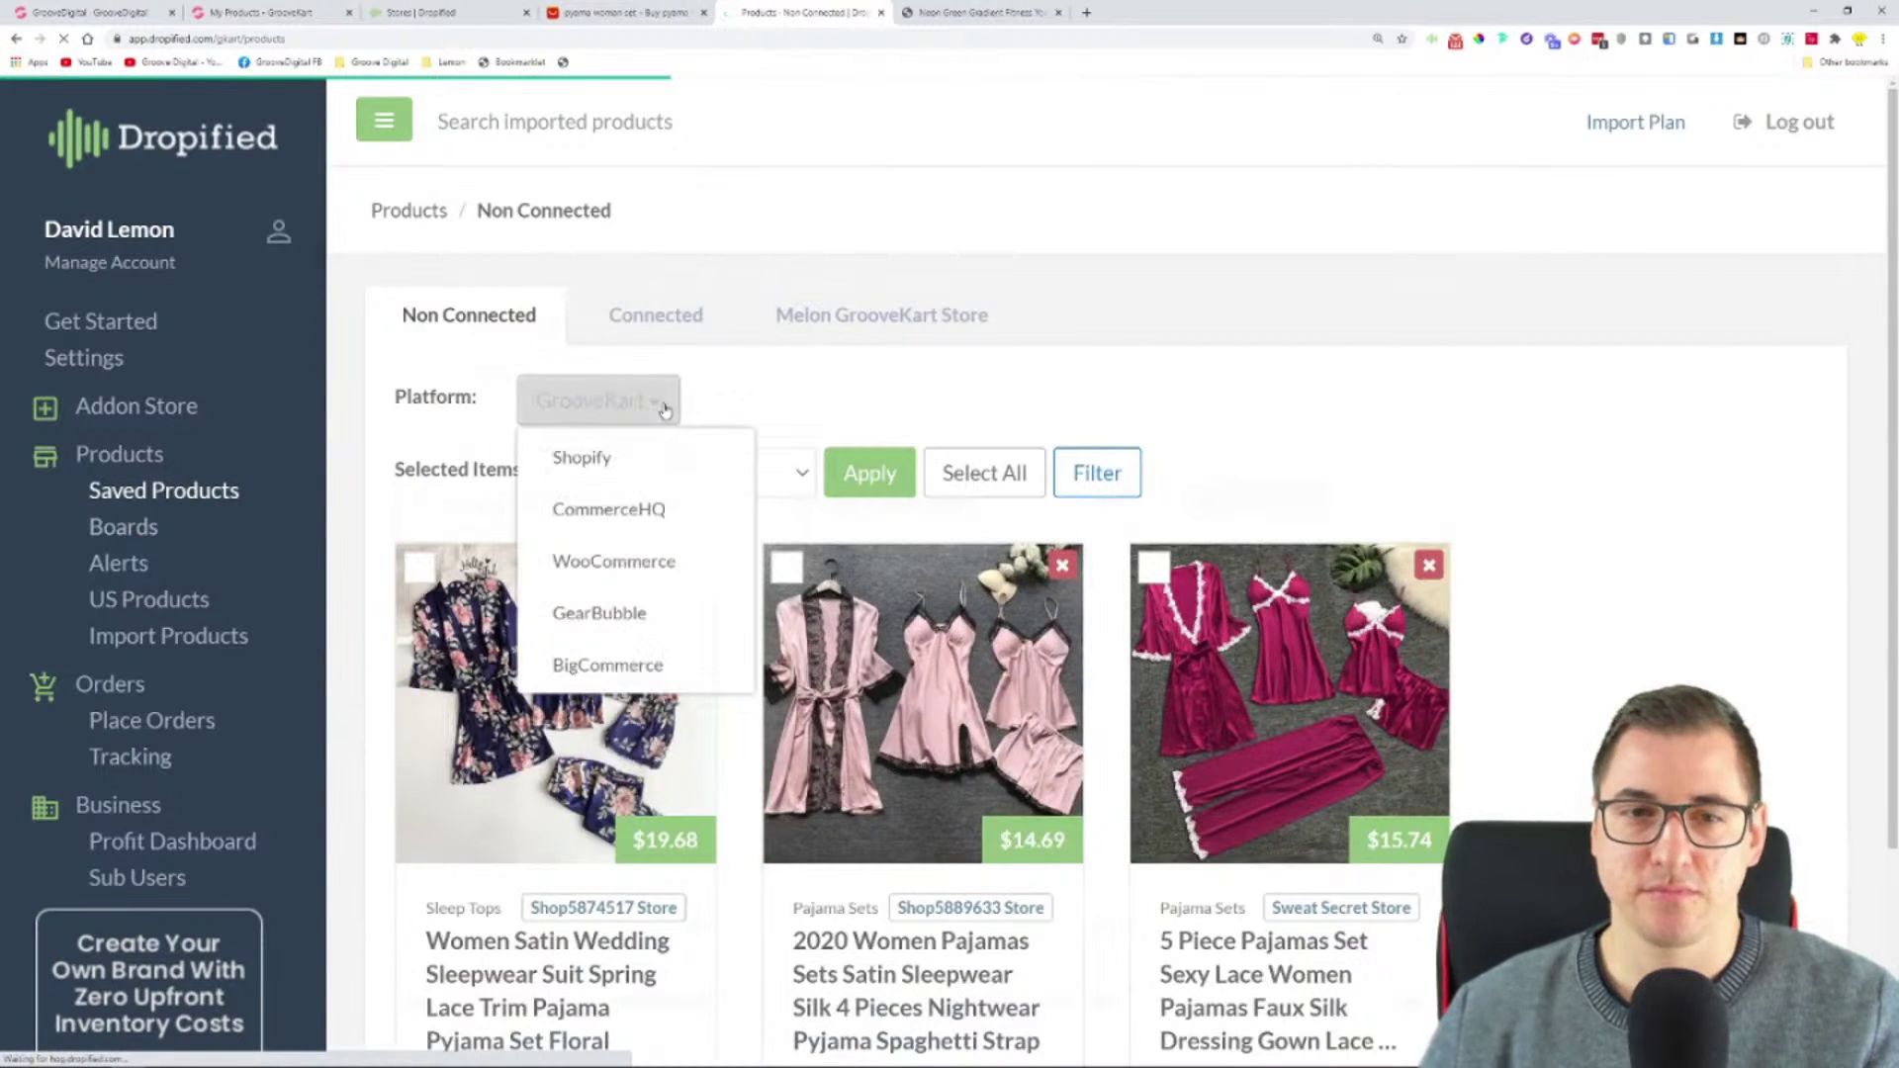
scroll(1402, 470, "down", 1)
left_click(420, 467)
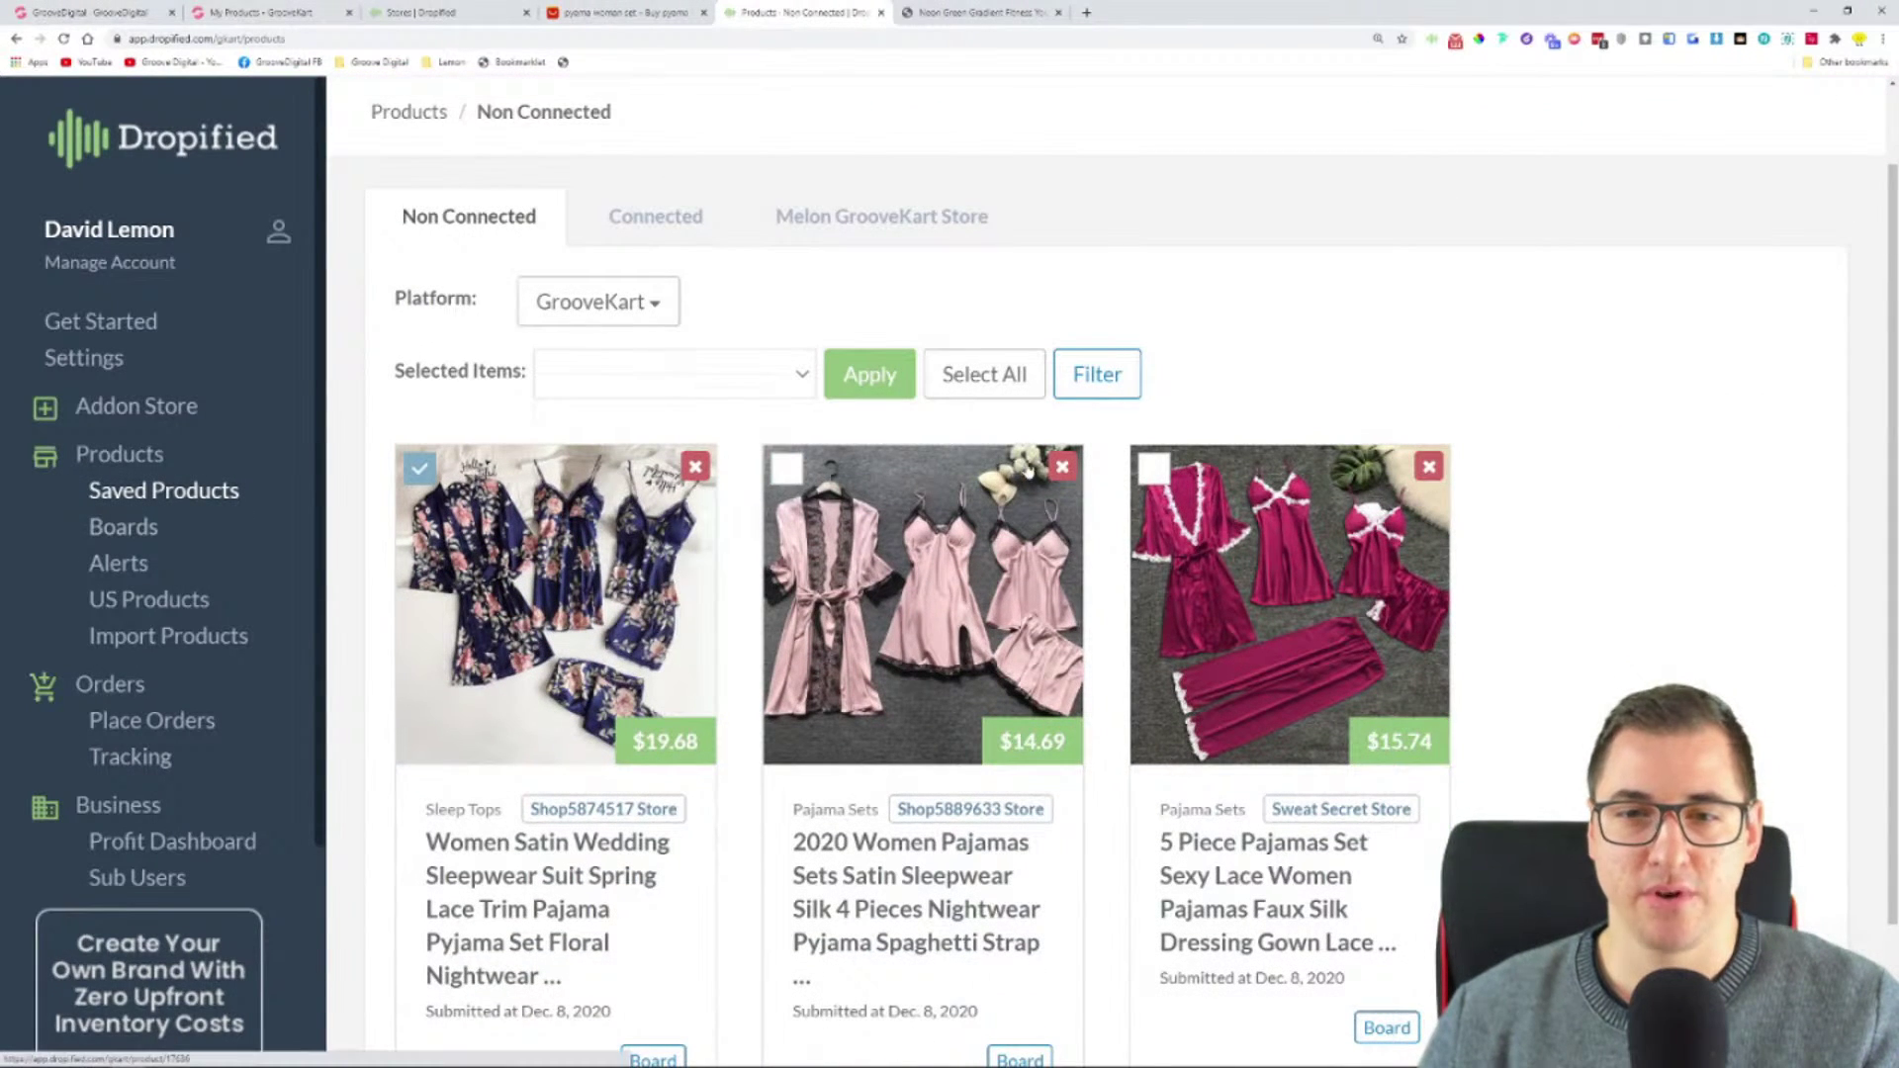
left_click(1153, 468)
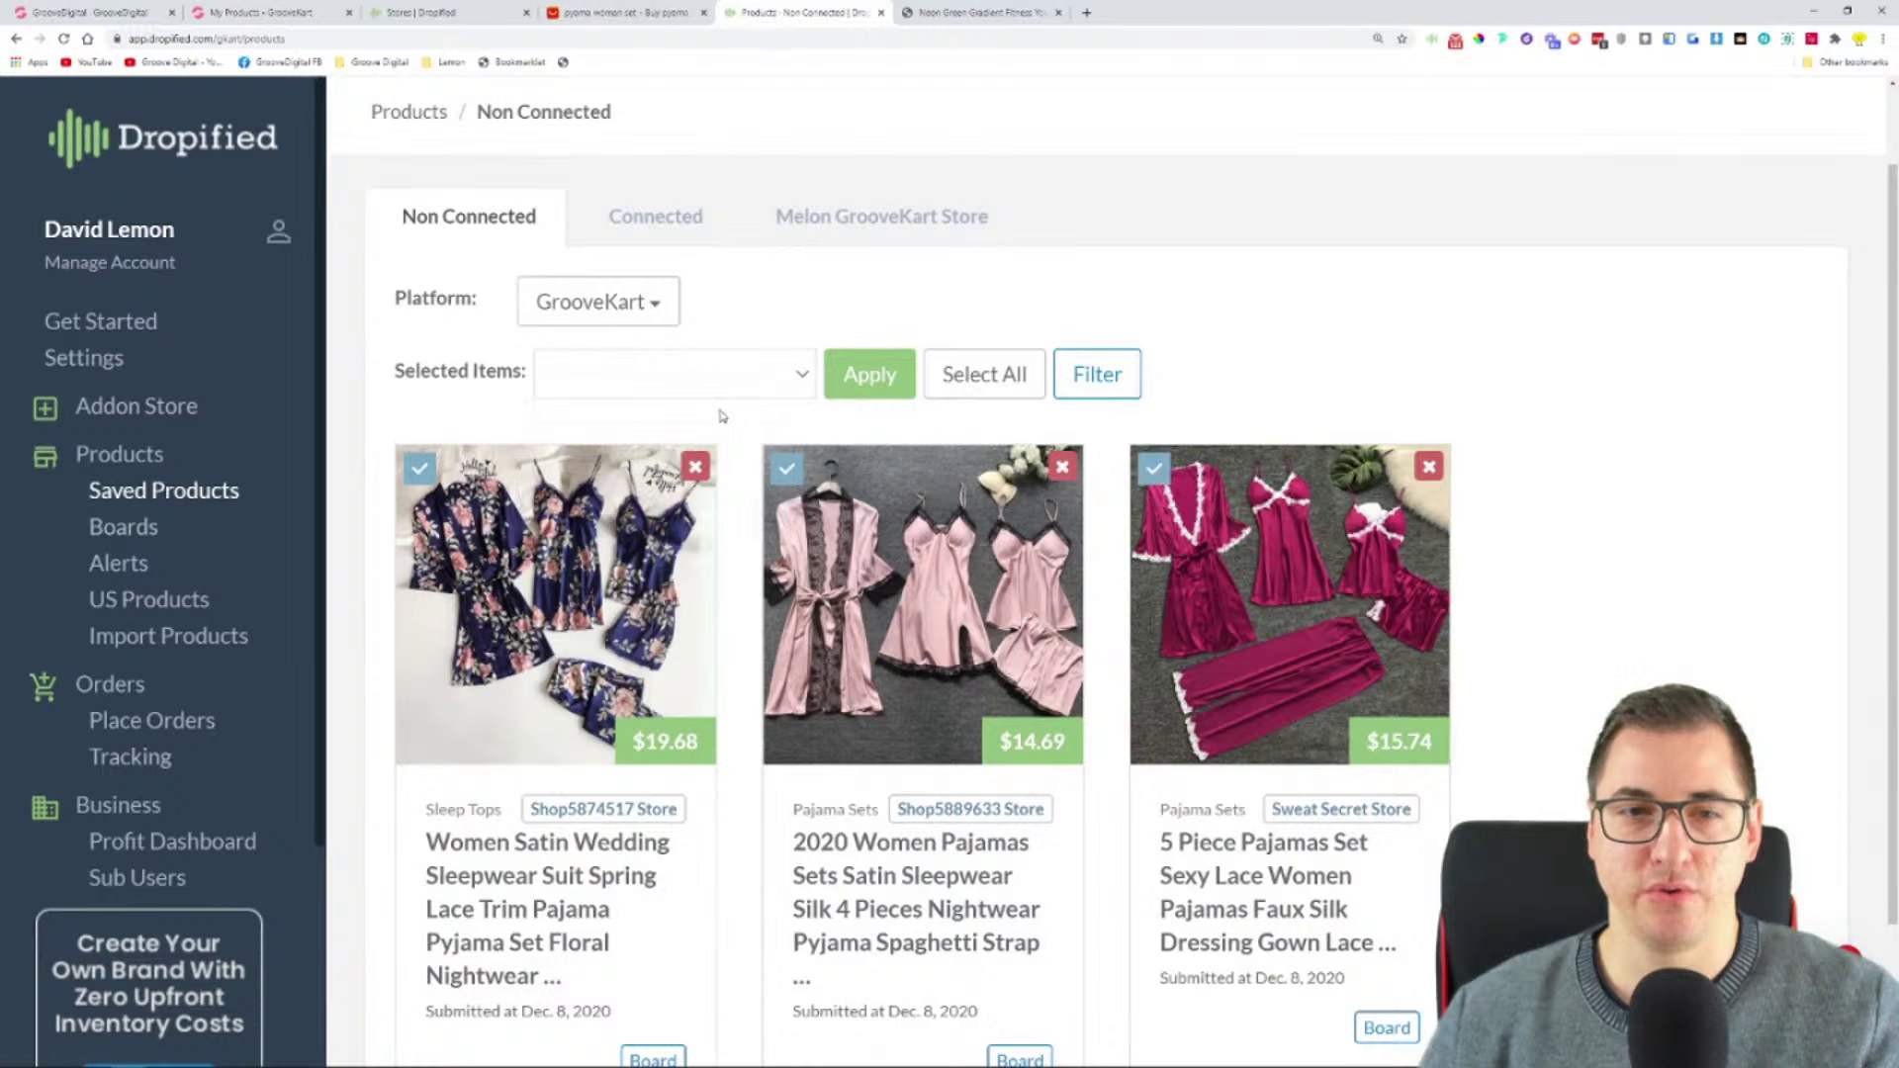
left_click(749, 391)
left_click(721, 466)
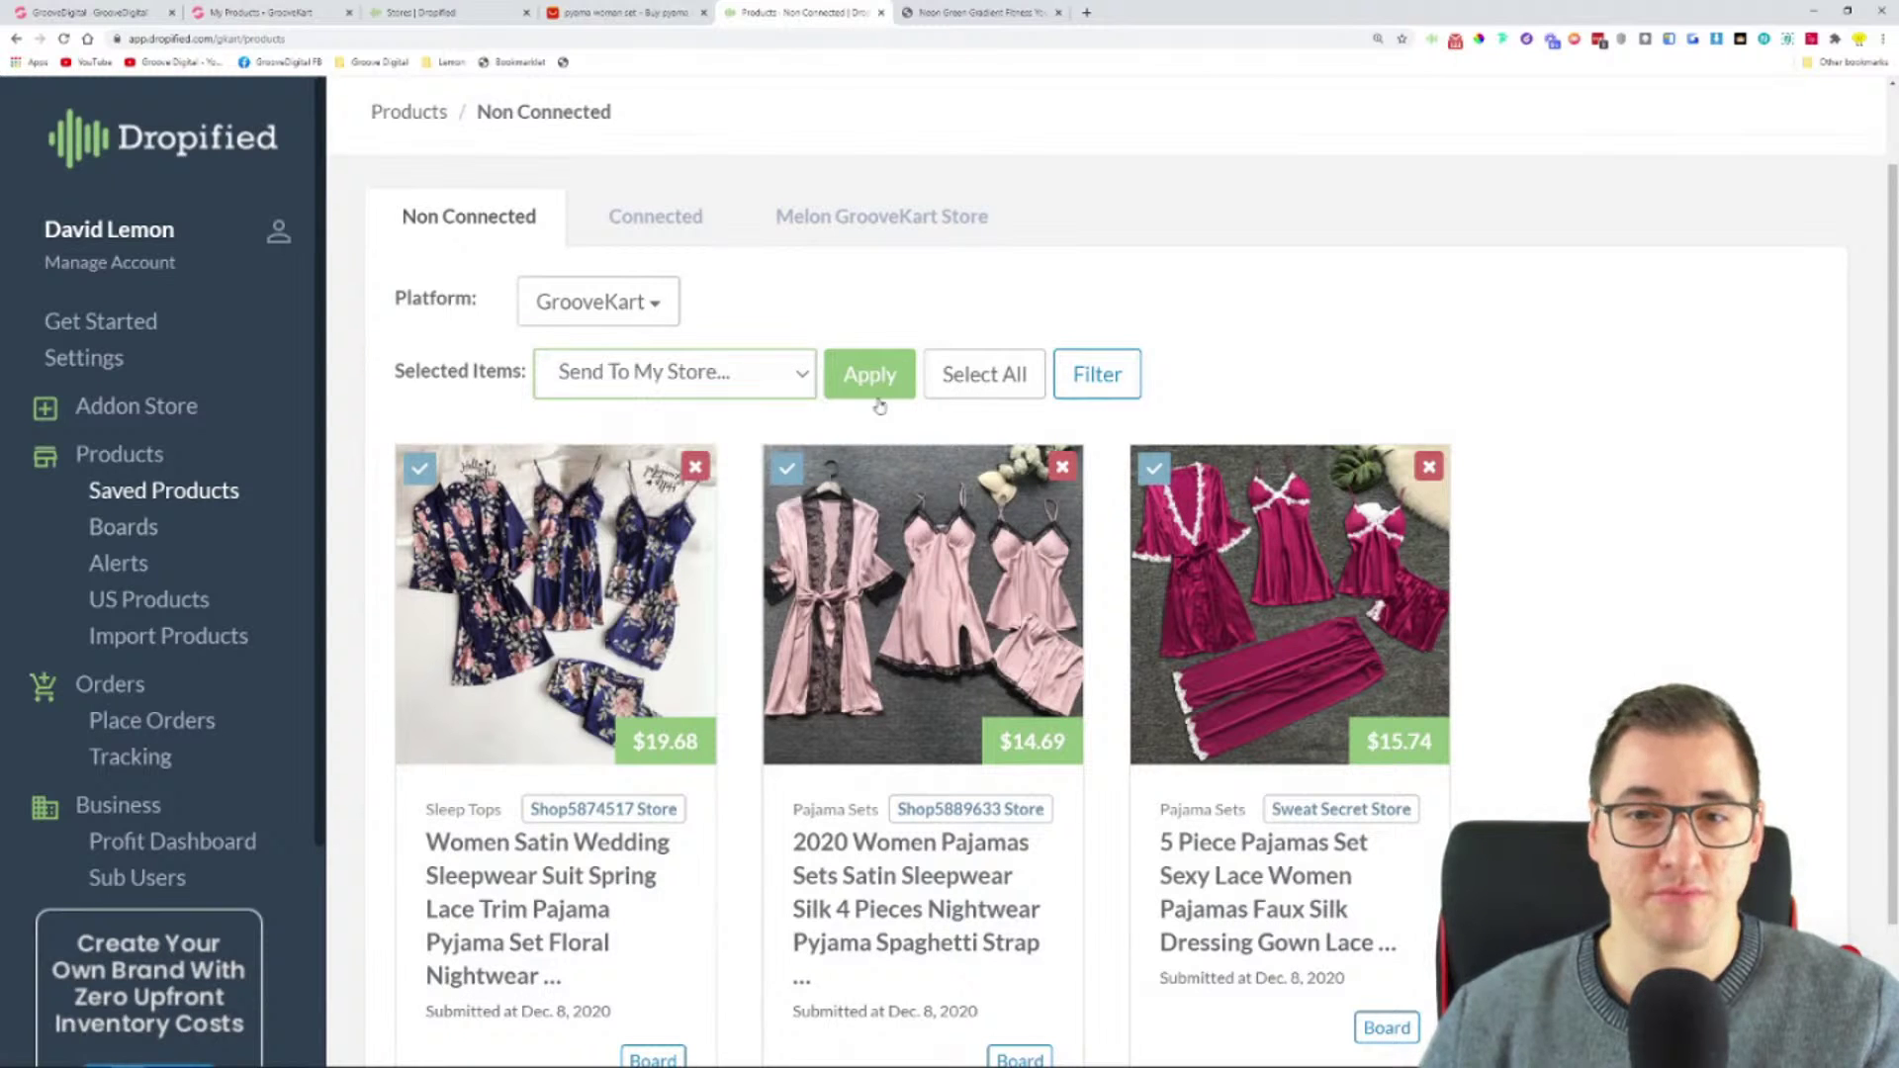
left_click(888, 395)
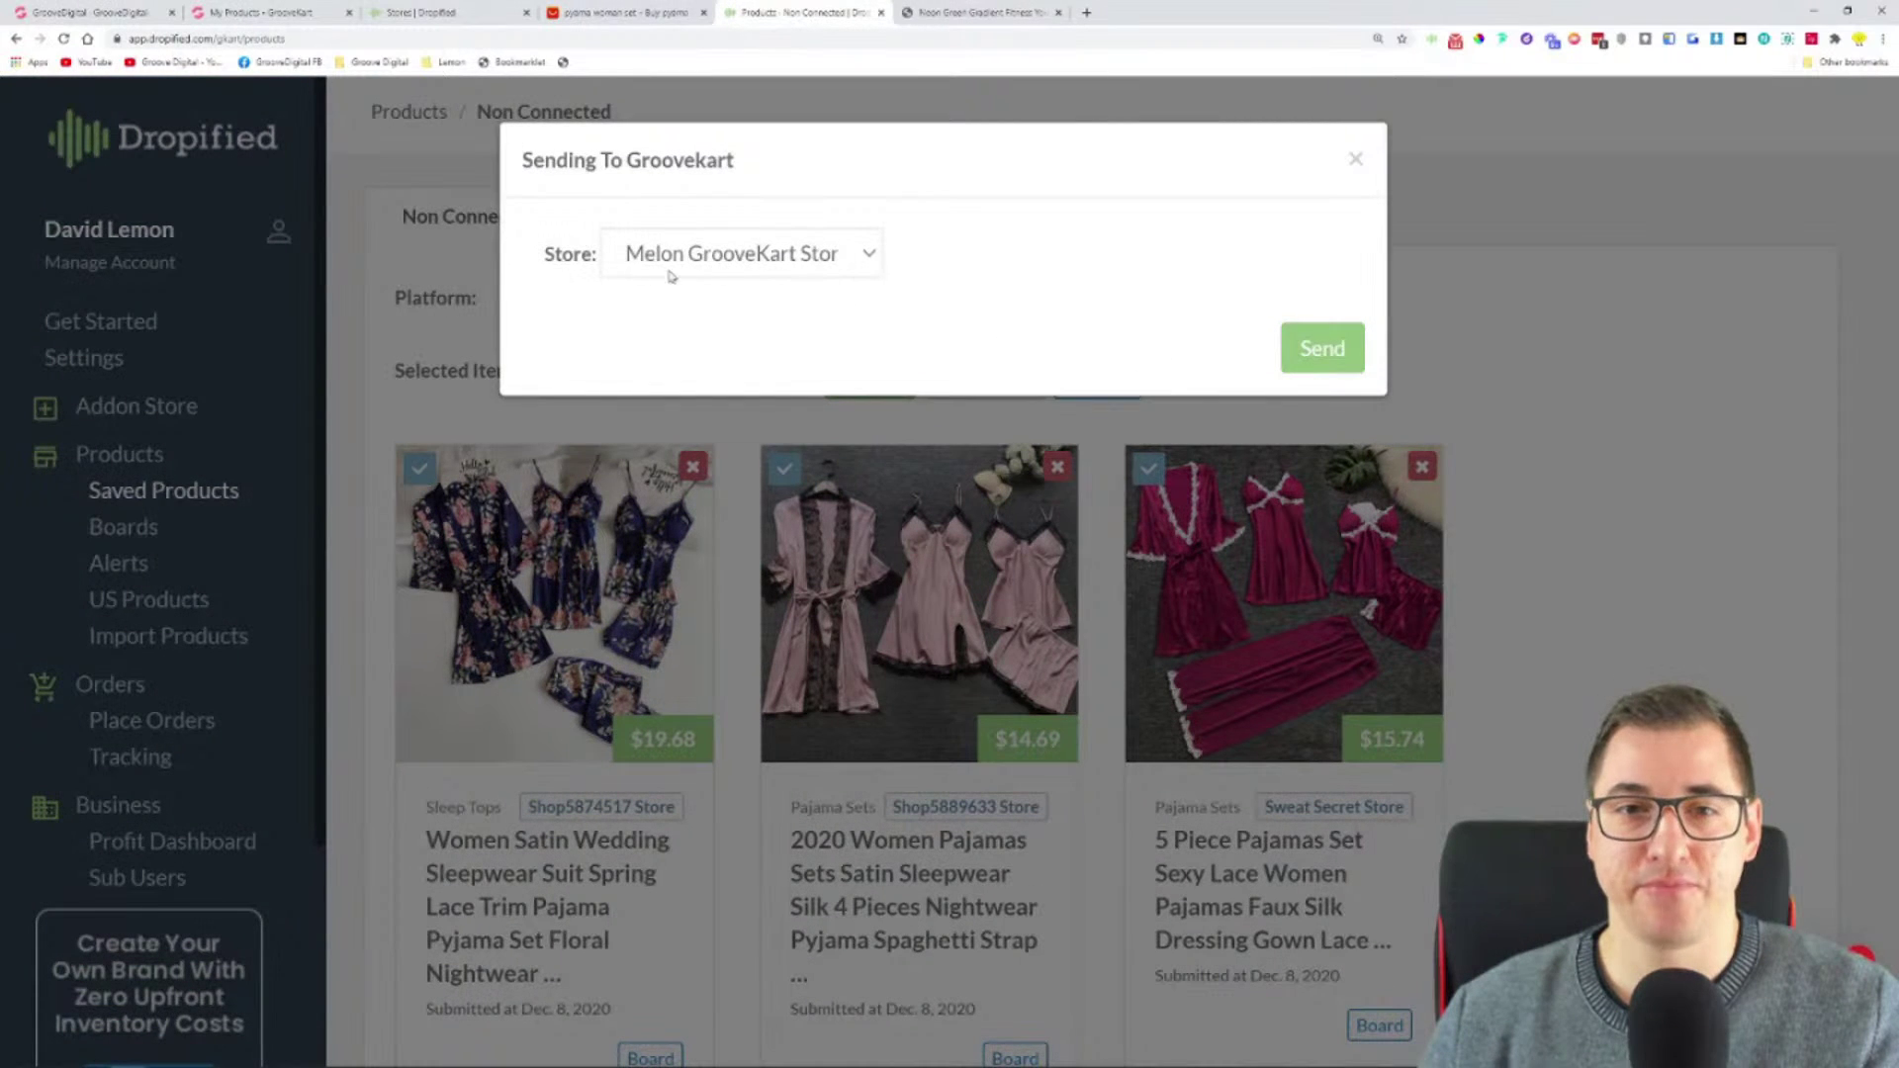
left_click(1323, 348)
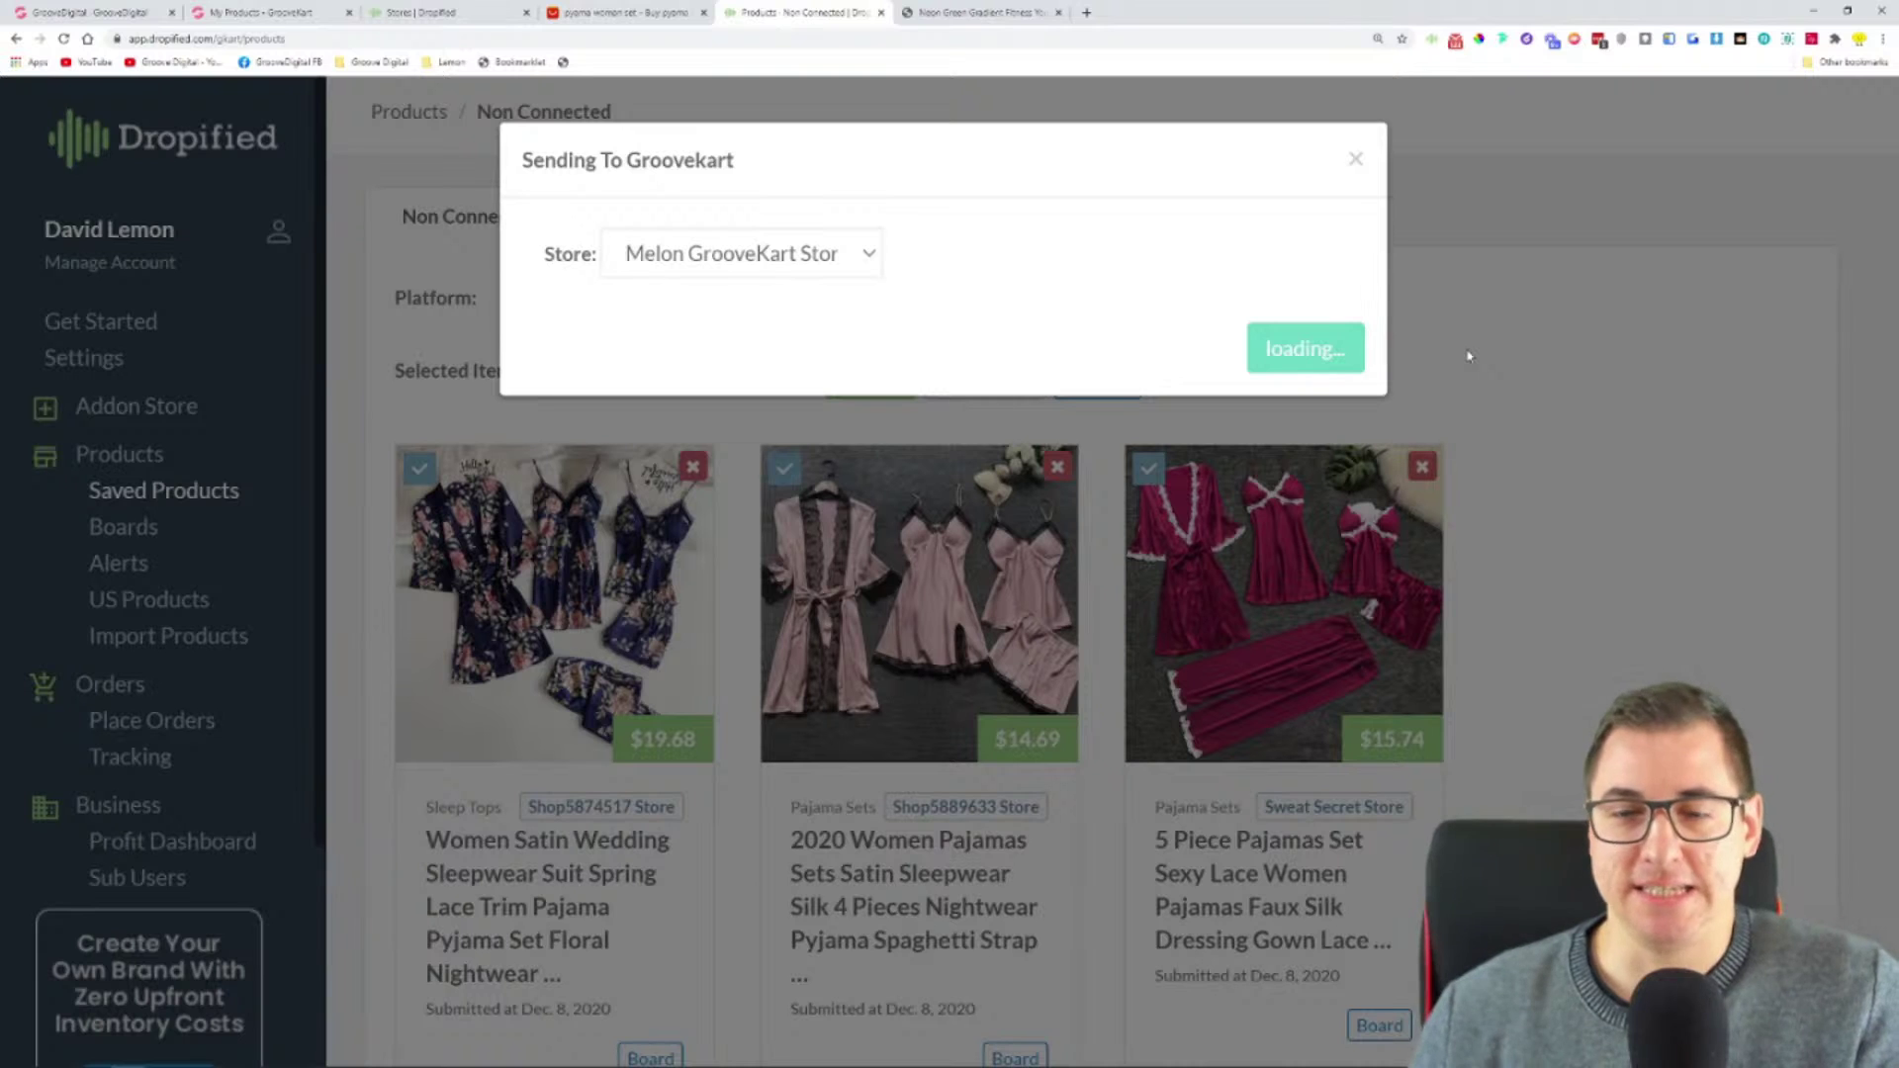
- Switch to GrooveKart and open the store's Homepage in the page builder
left_click(280, 13)
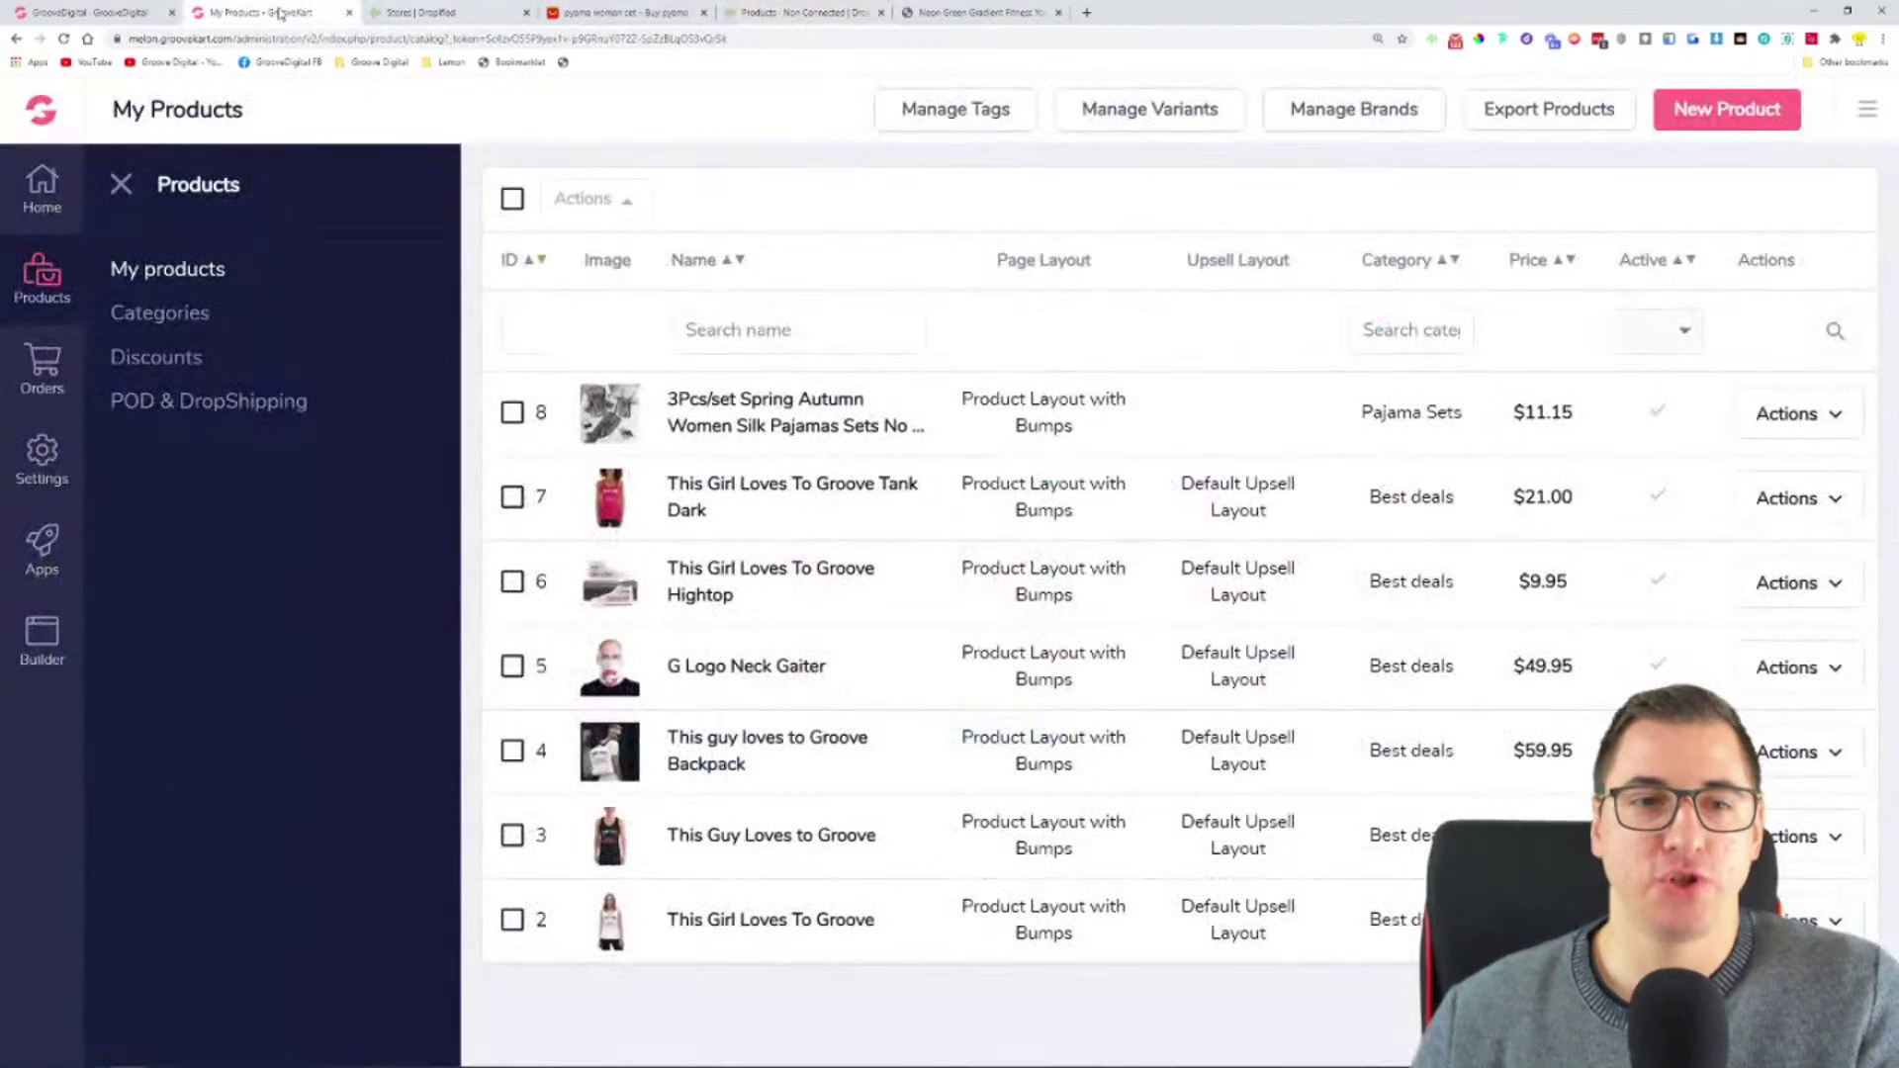
left_click(121, 185)
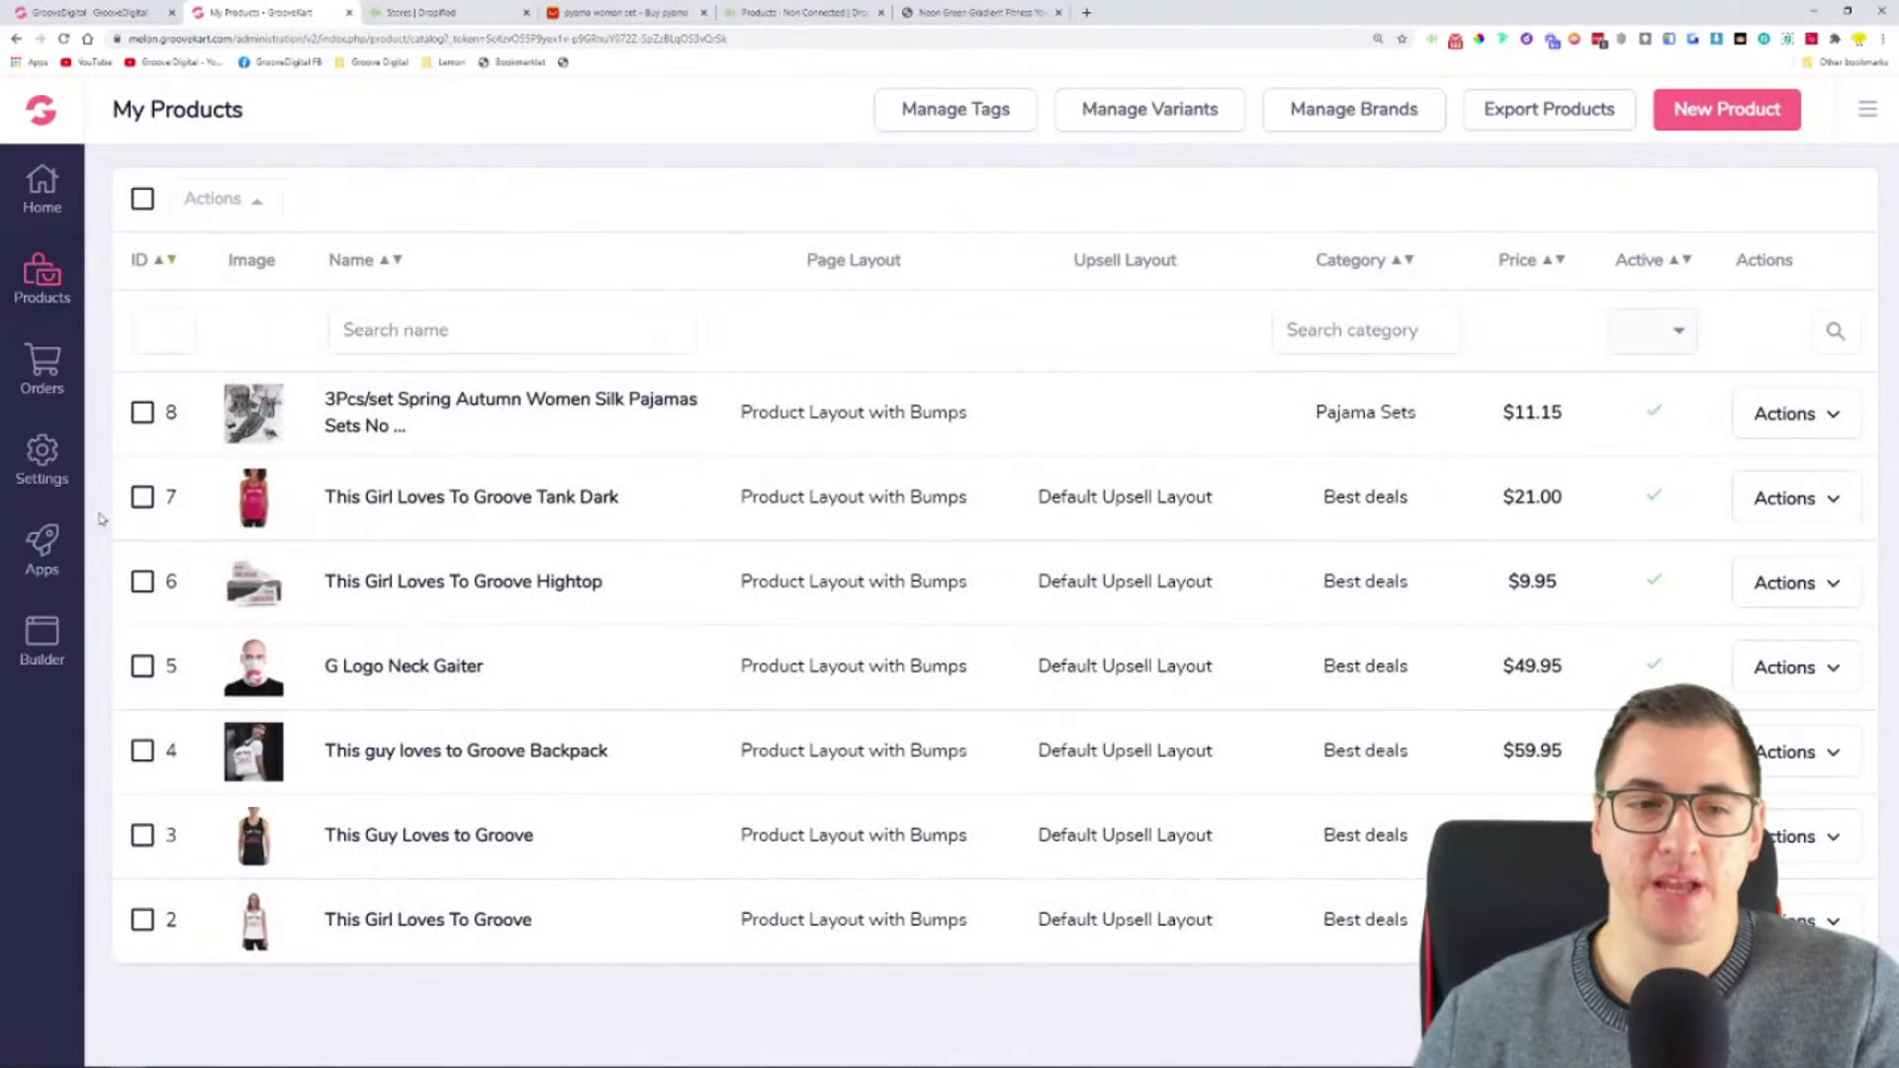
left_click(49, 630)
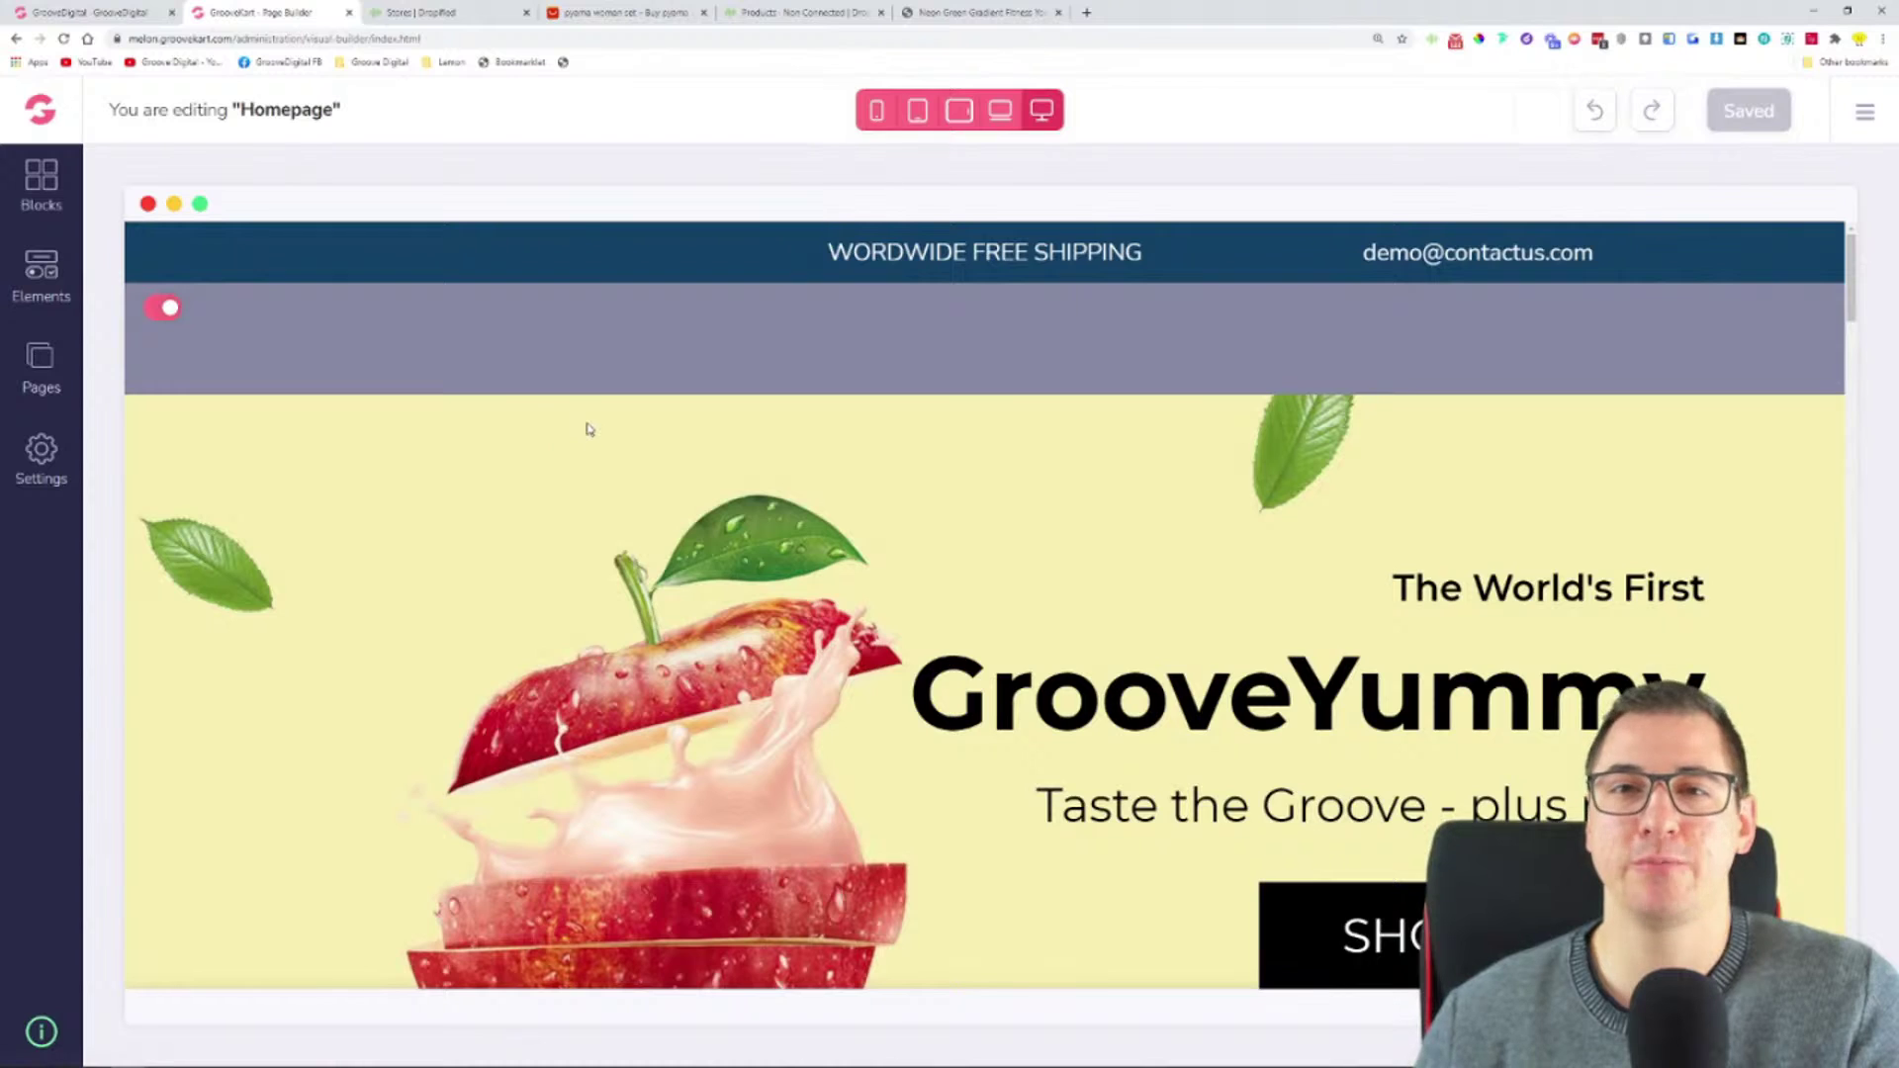
scroll(587, 429, "down", 3)
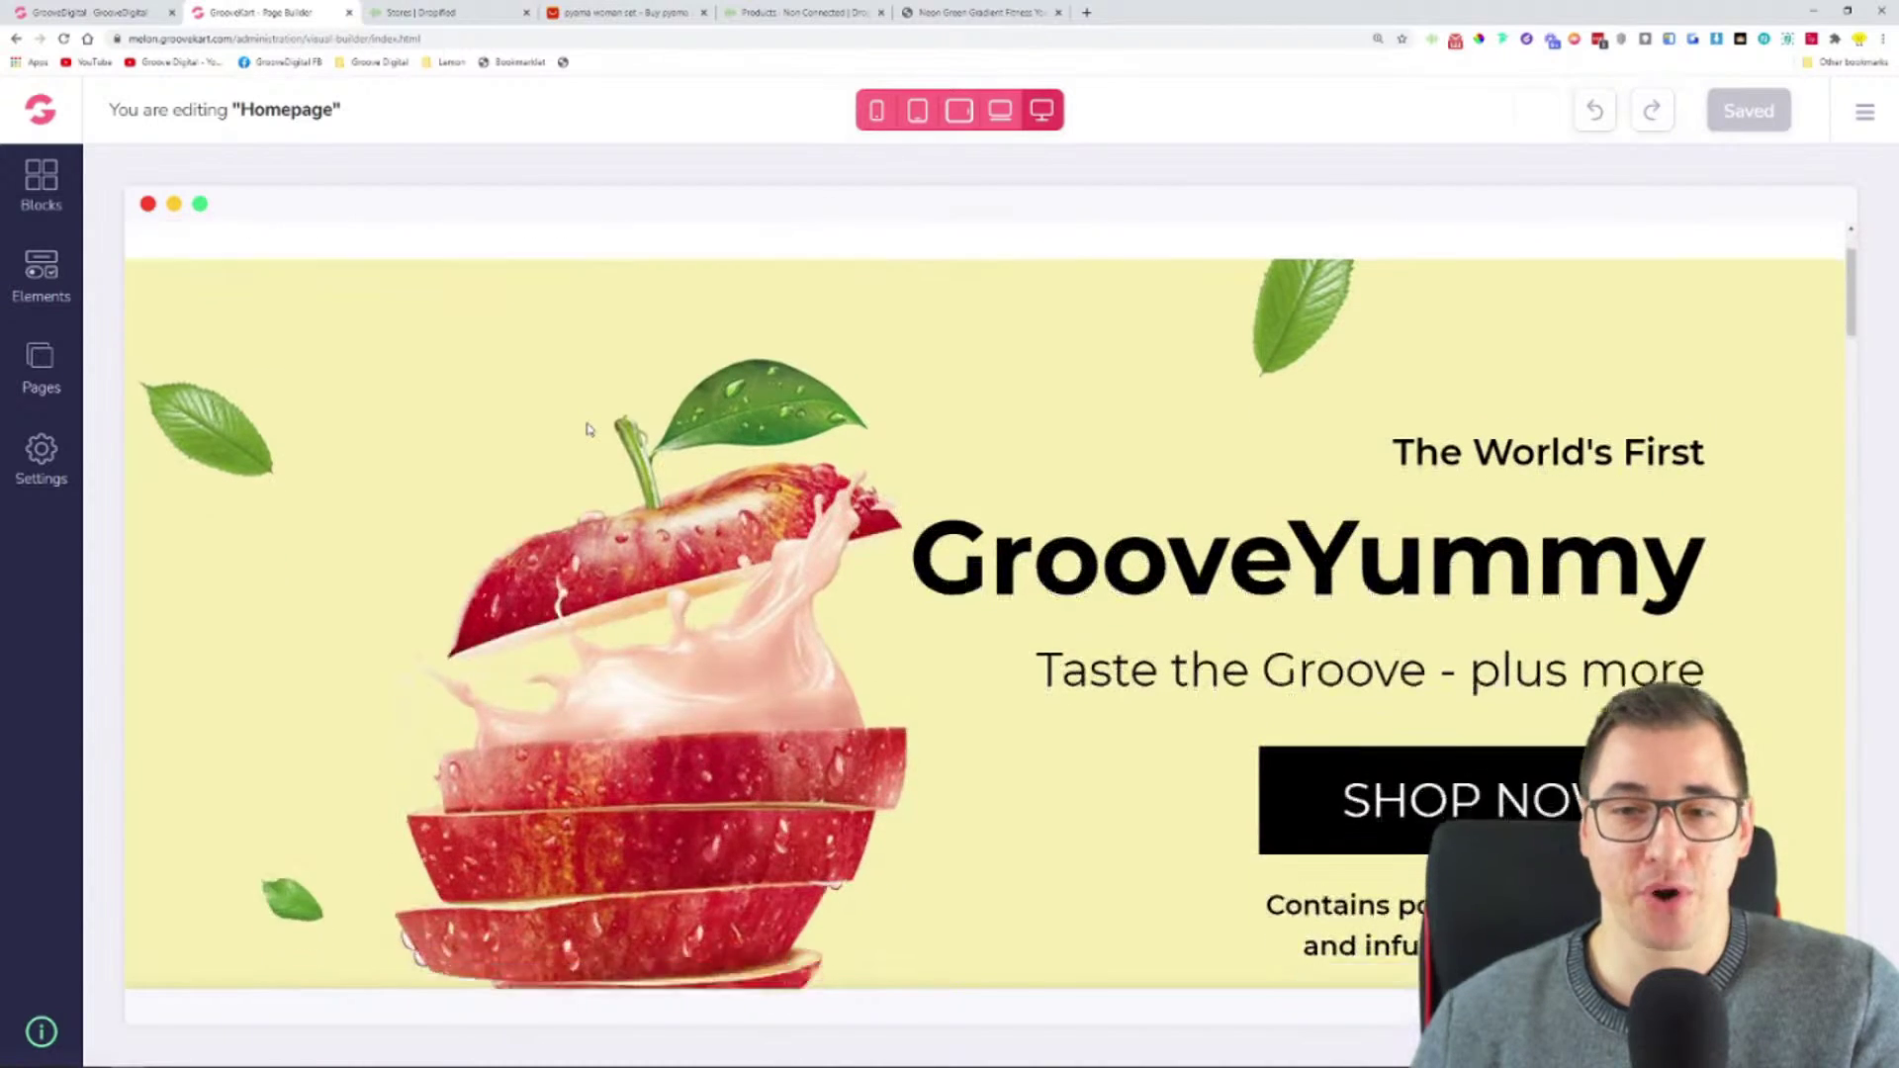
- Move the Shop Now button above the GrooveYummy heading in the hero section
left_click(1399, 624)
left_click_drag(1404, 605, 1390, 342)
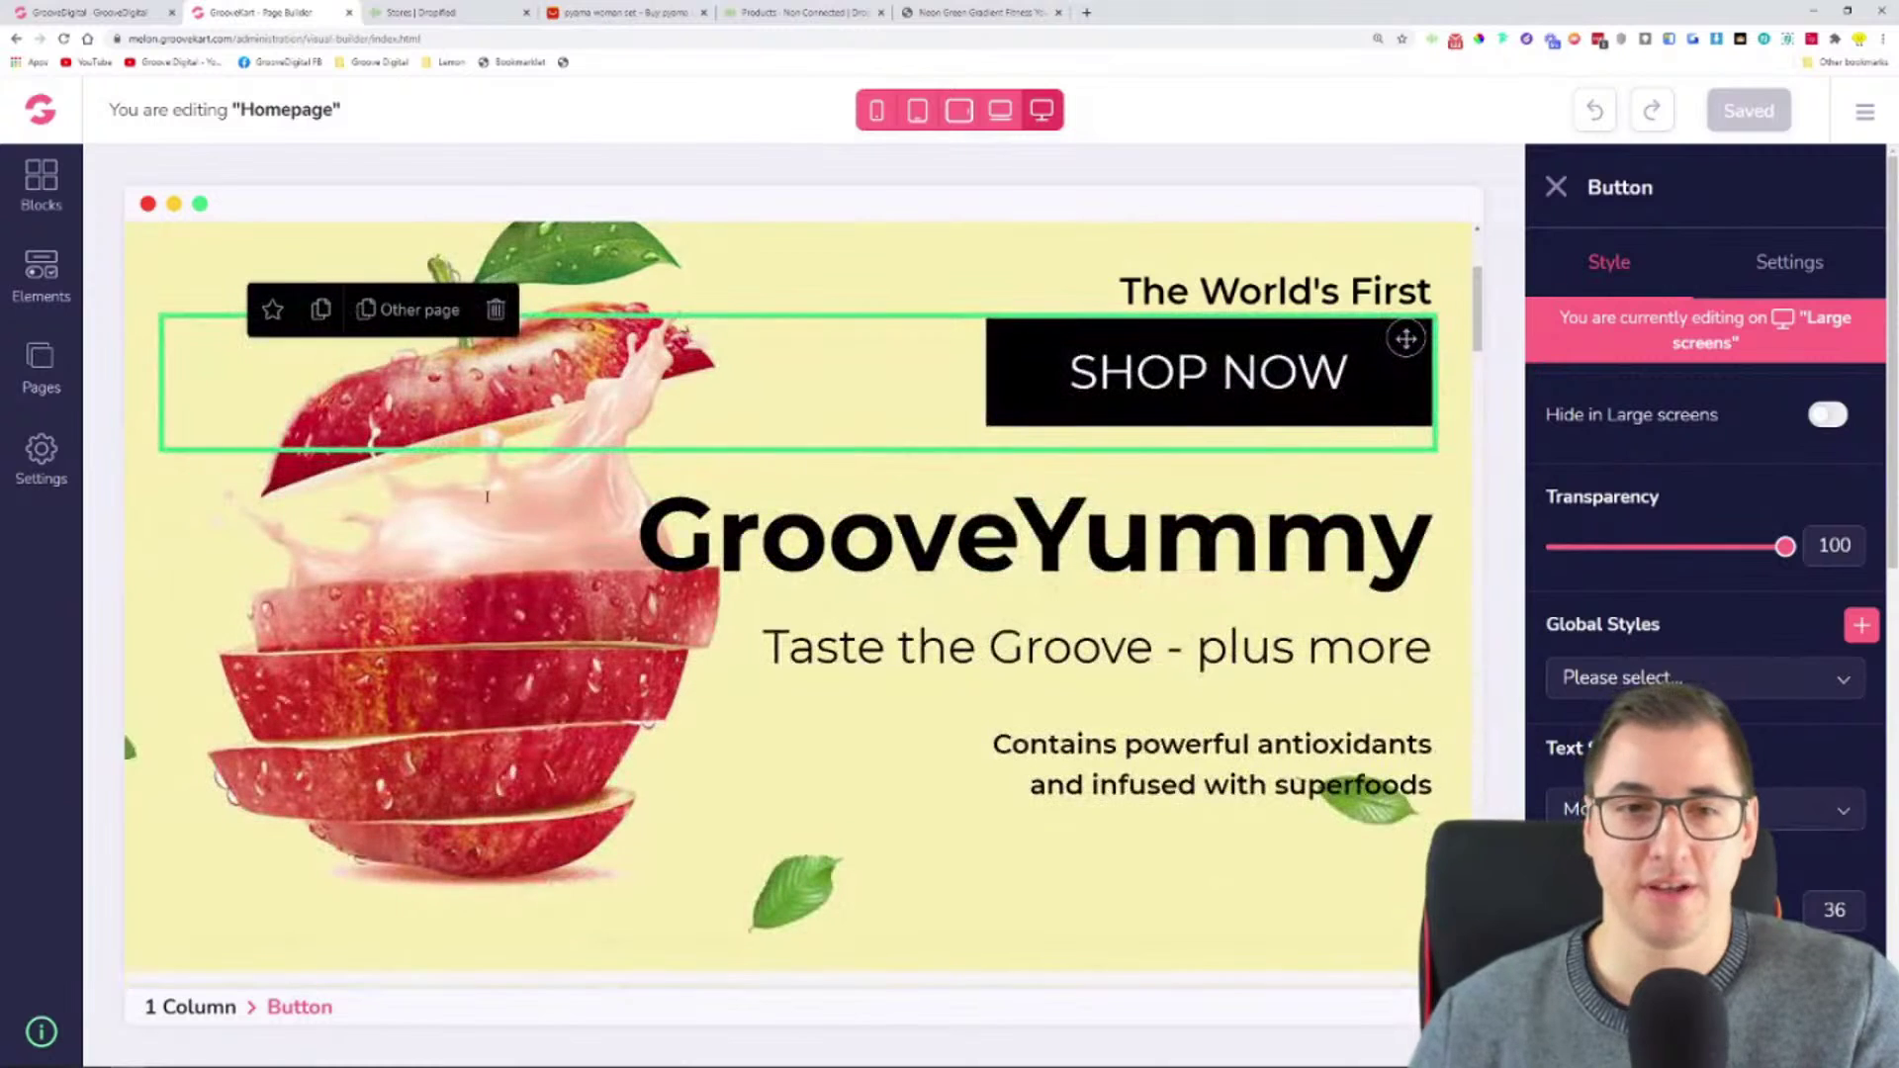
- Select the hero section's column and try out its background overlay color and opacity, leaving the color empty and the opacity at 0
scroll(365, 427, "down", 1)
left_click(240, 428)
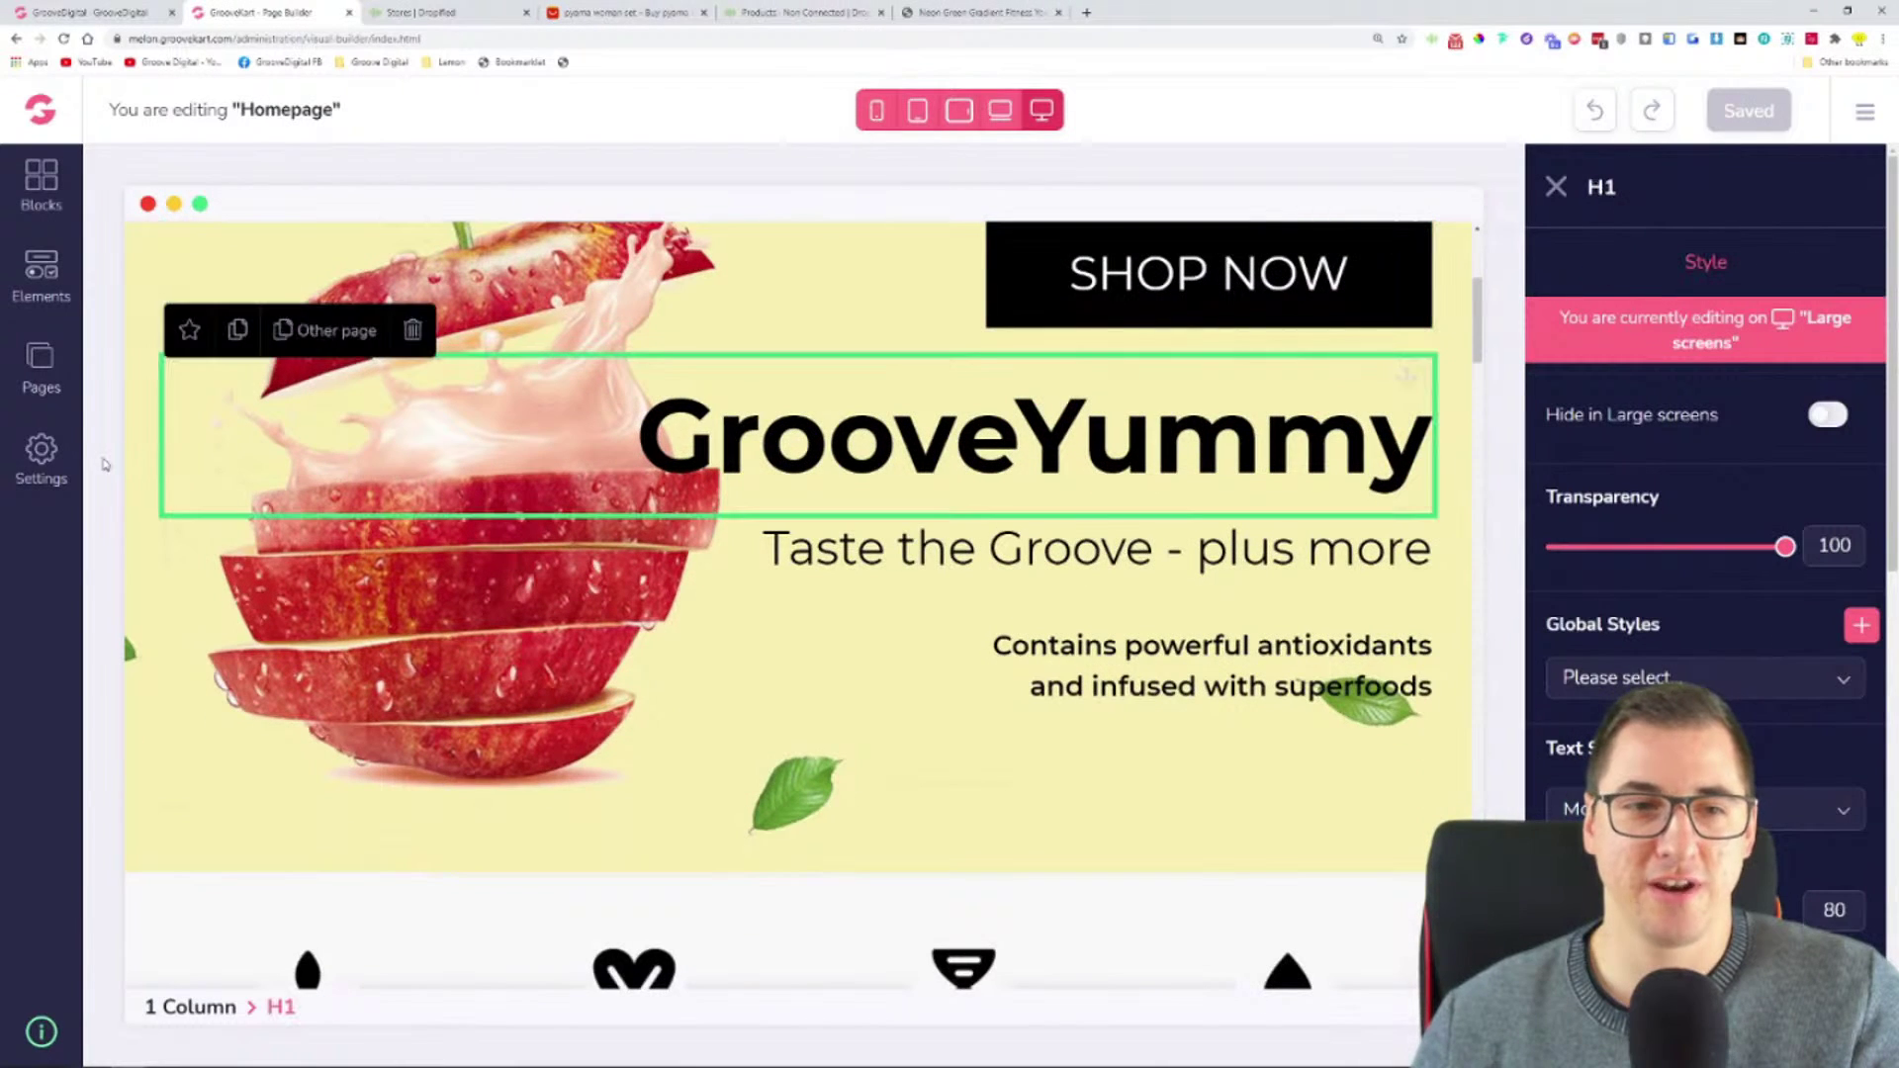
left_click(138, 465)
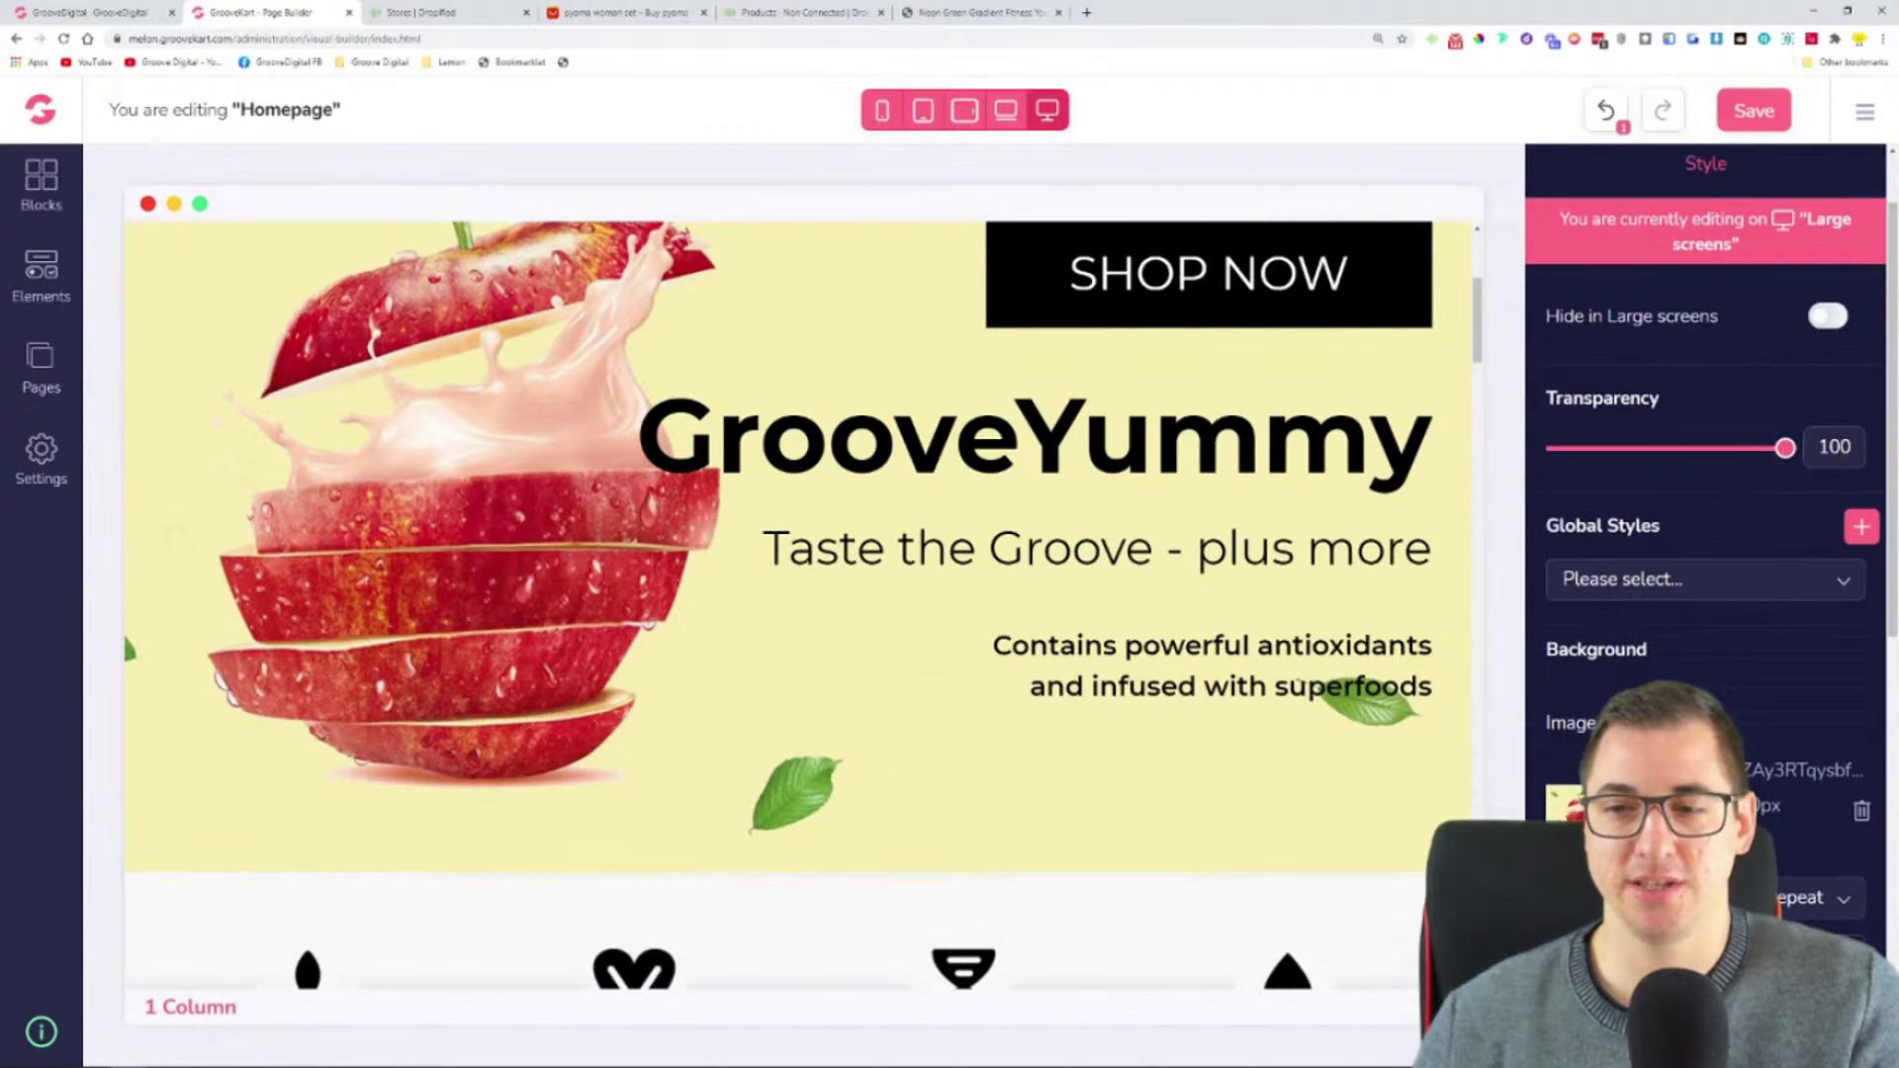
scroll(1848, 763, "down", 2)
scroll(1860, 615, "down", 2)
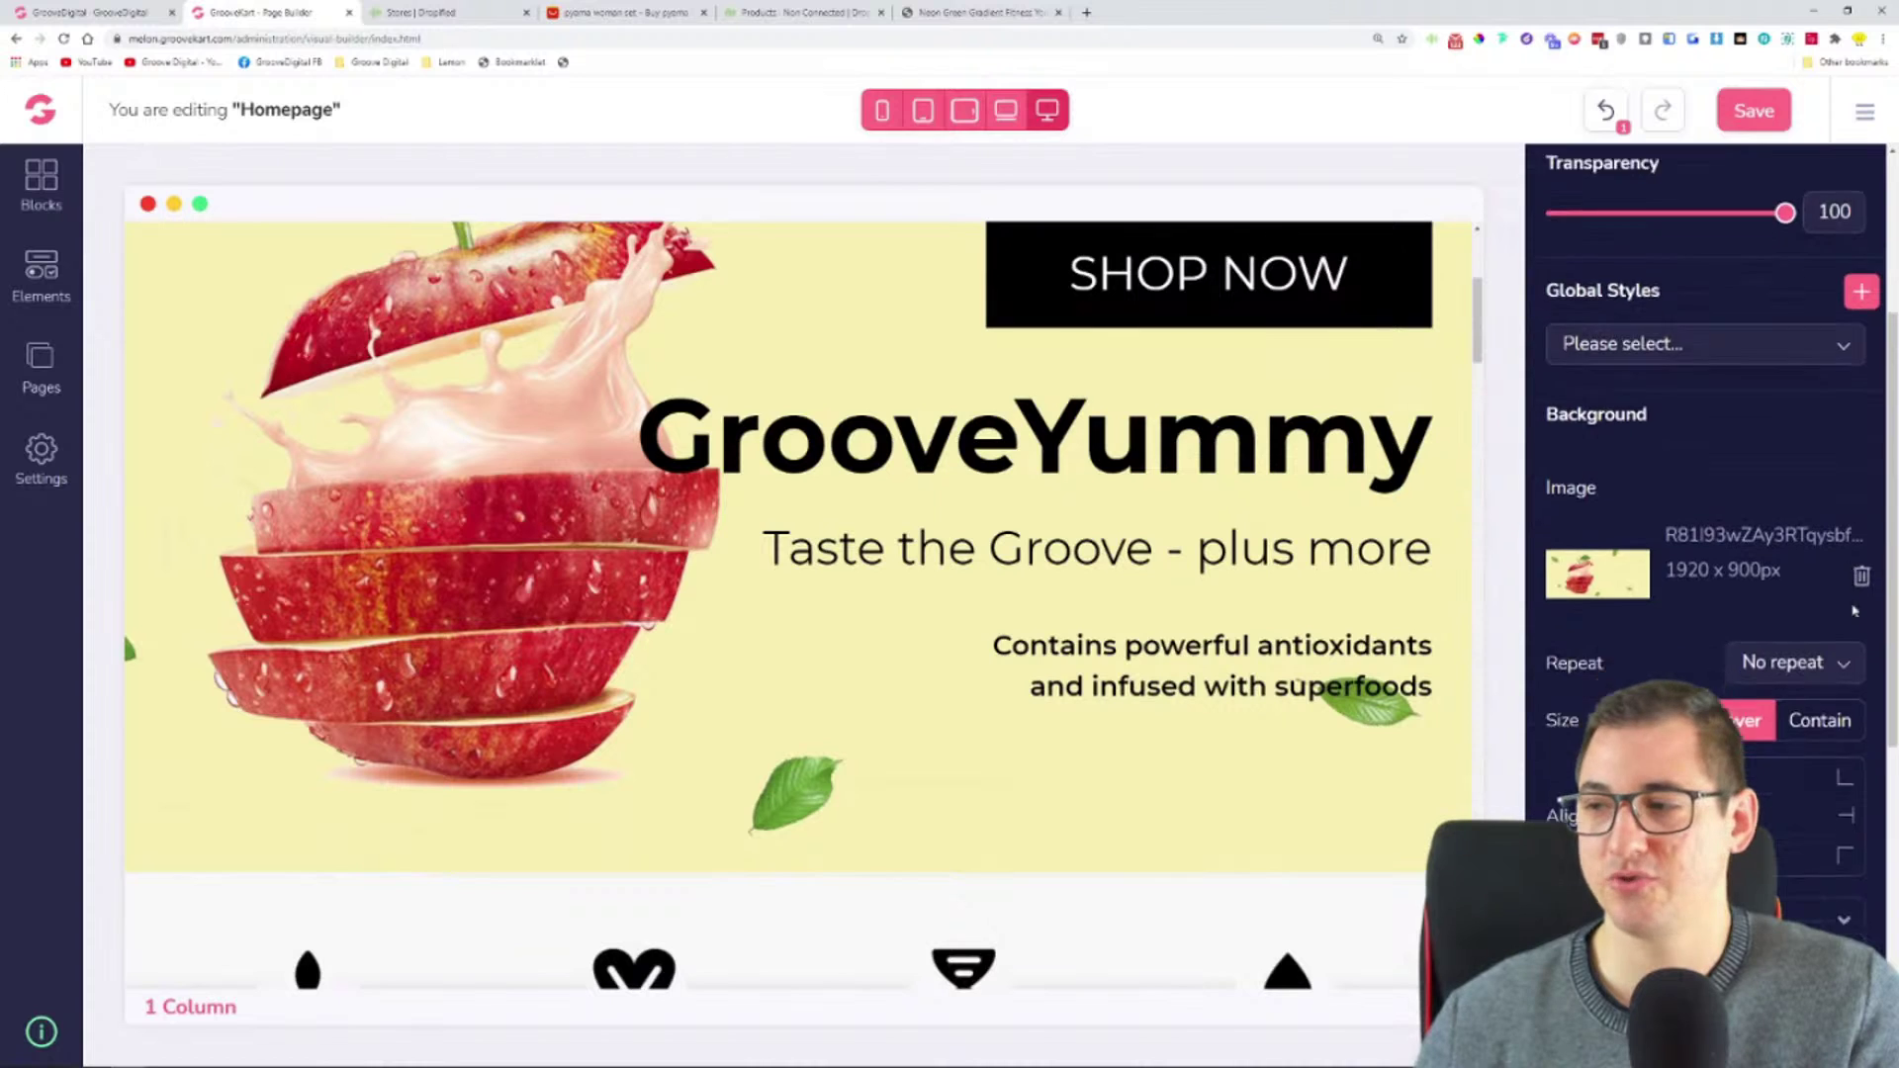
scroll(1859, 420, "down", 1)
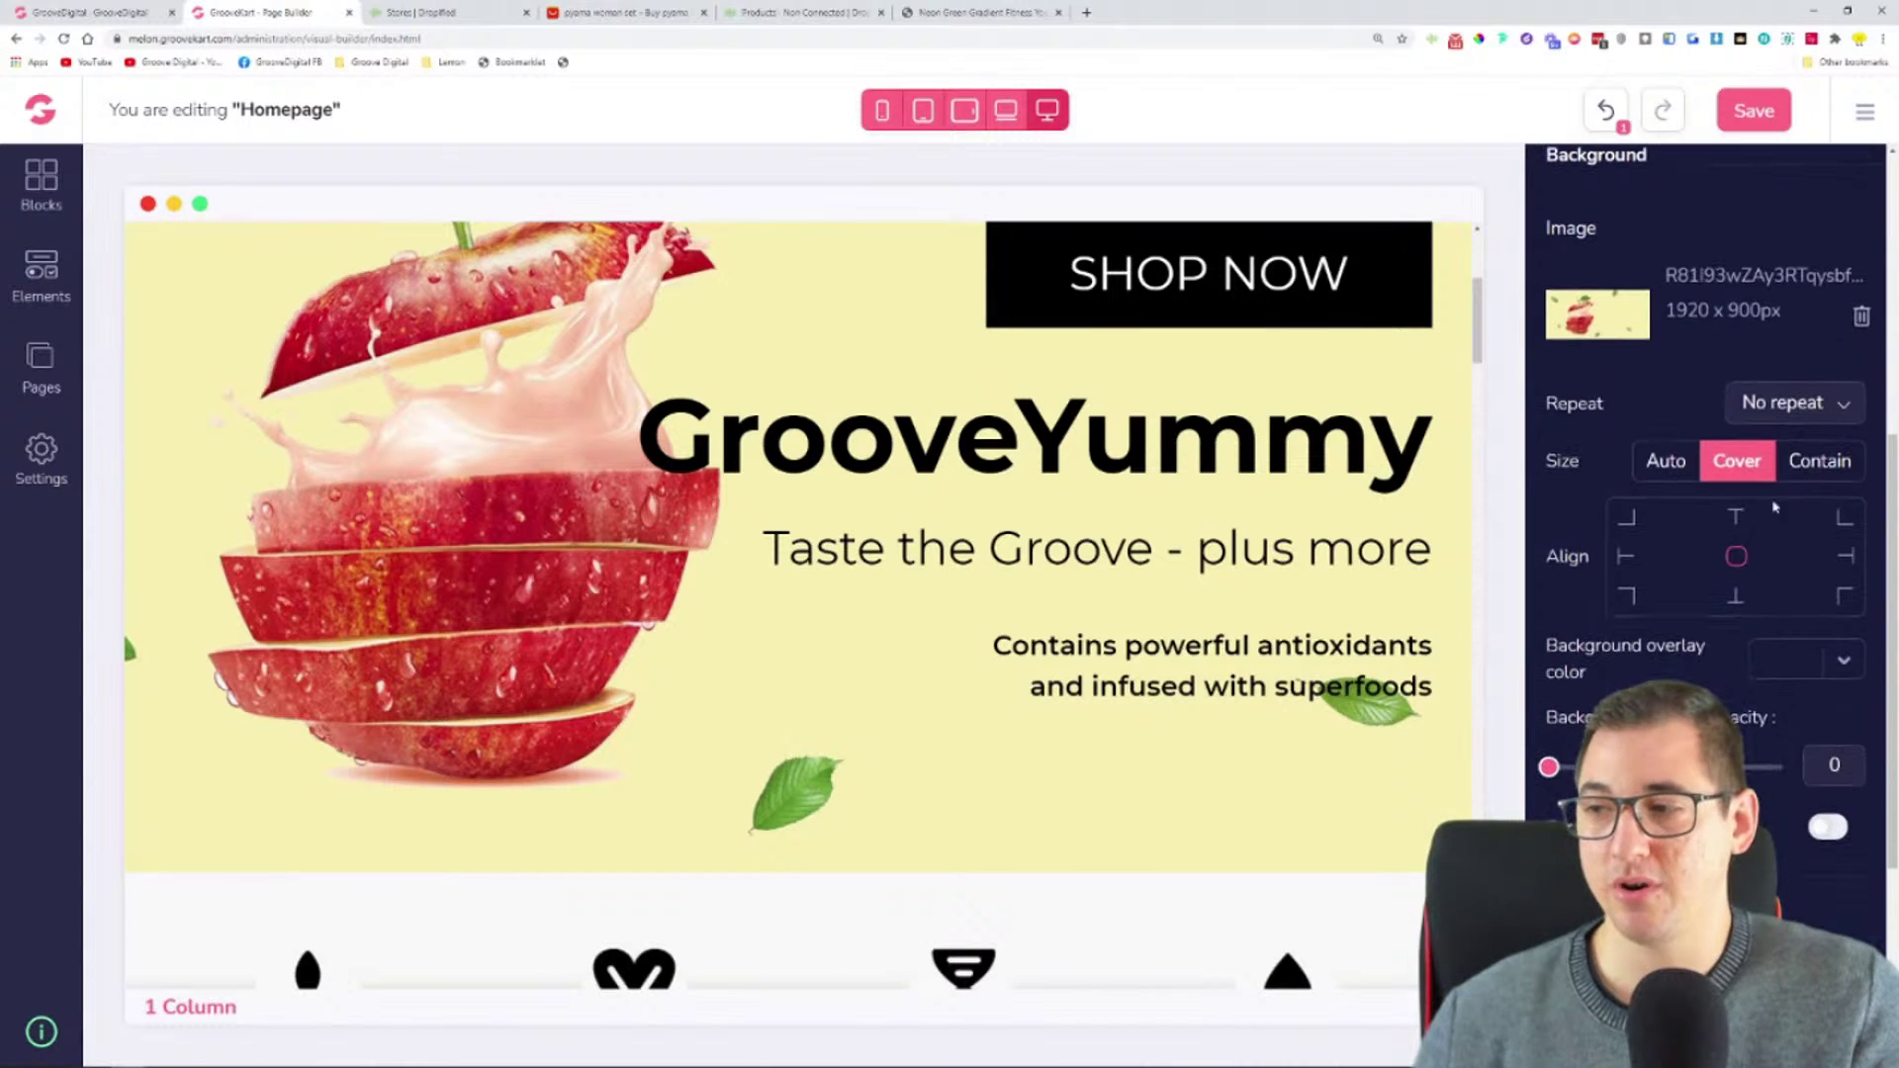
left_click(1844, 660)
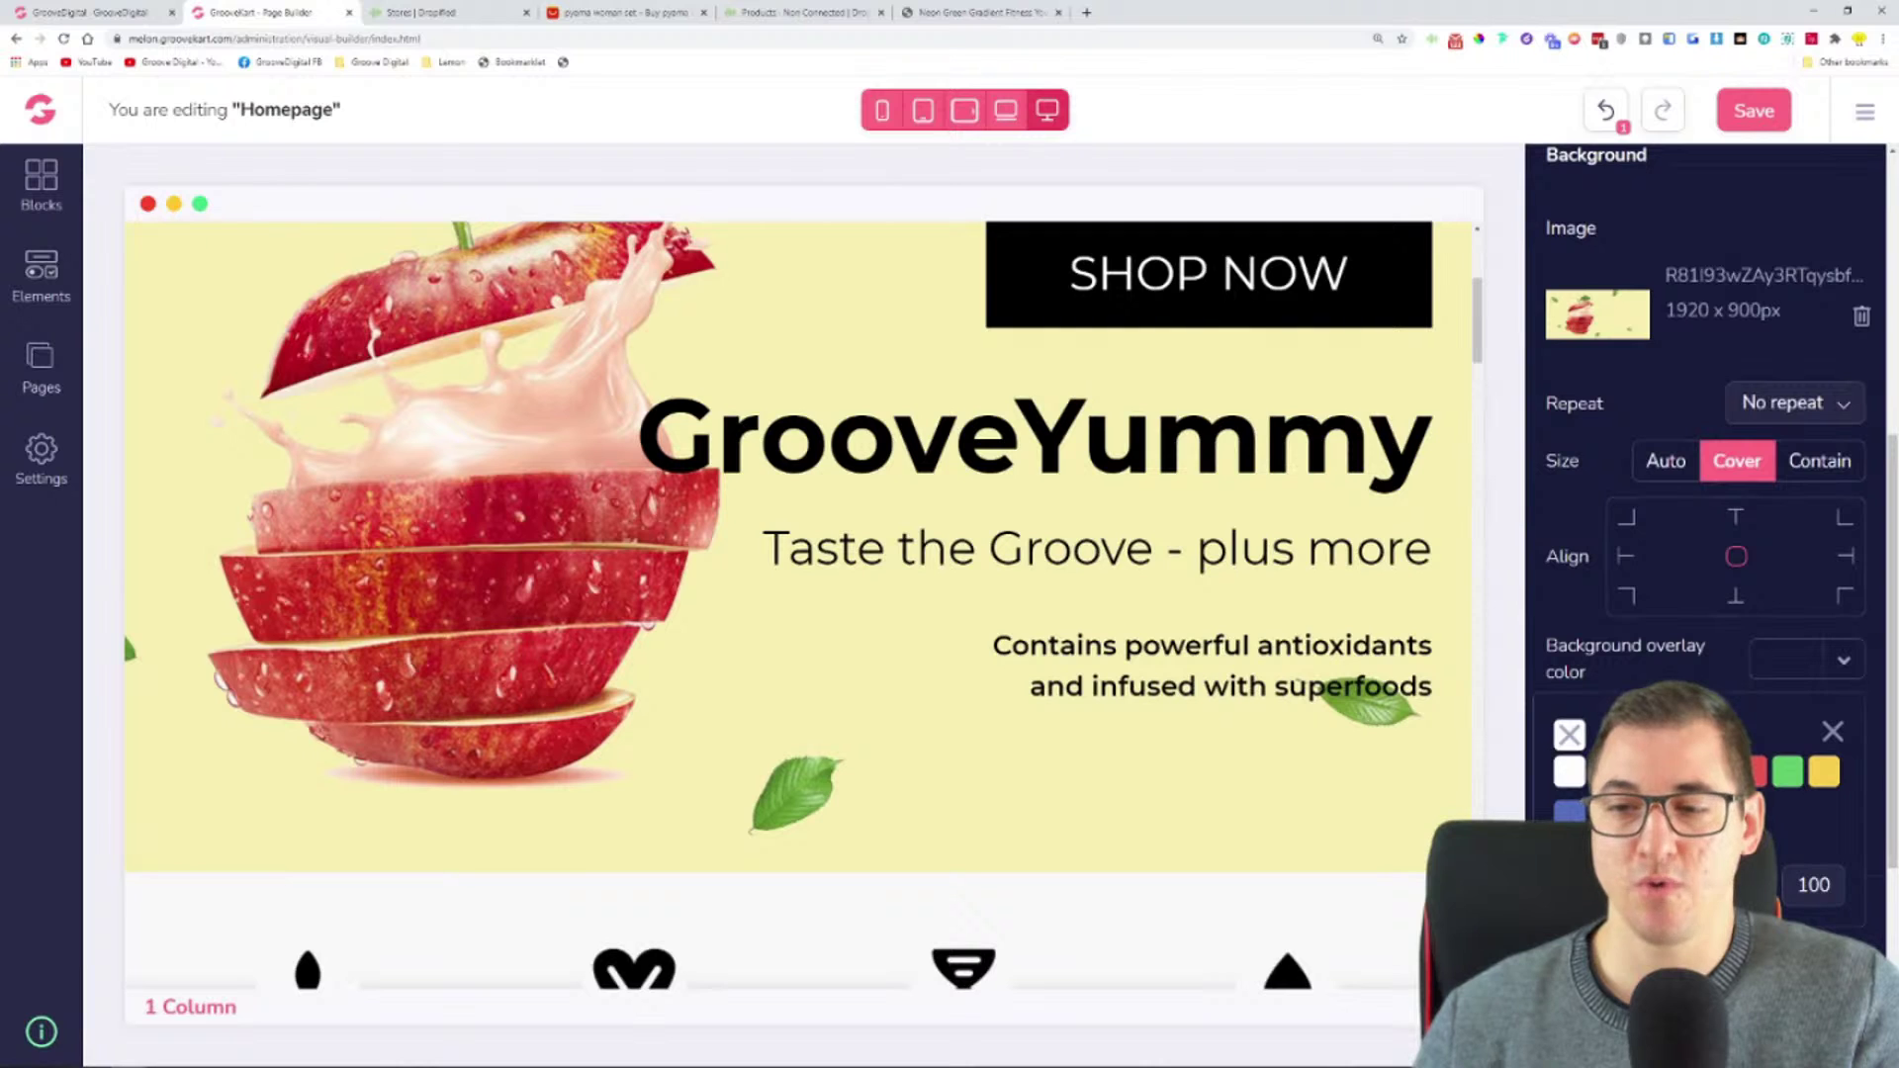
left_click(1681, 811)
scroll(1582, 693, "down", 2)
mouse_move(1547, 569)
left_mouse_down()
mouse_move(1781, 569)
mouse_move(1549, 569)
left_mouse_up()
left_click(1849, 479)
left_click(1572, 539)
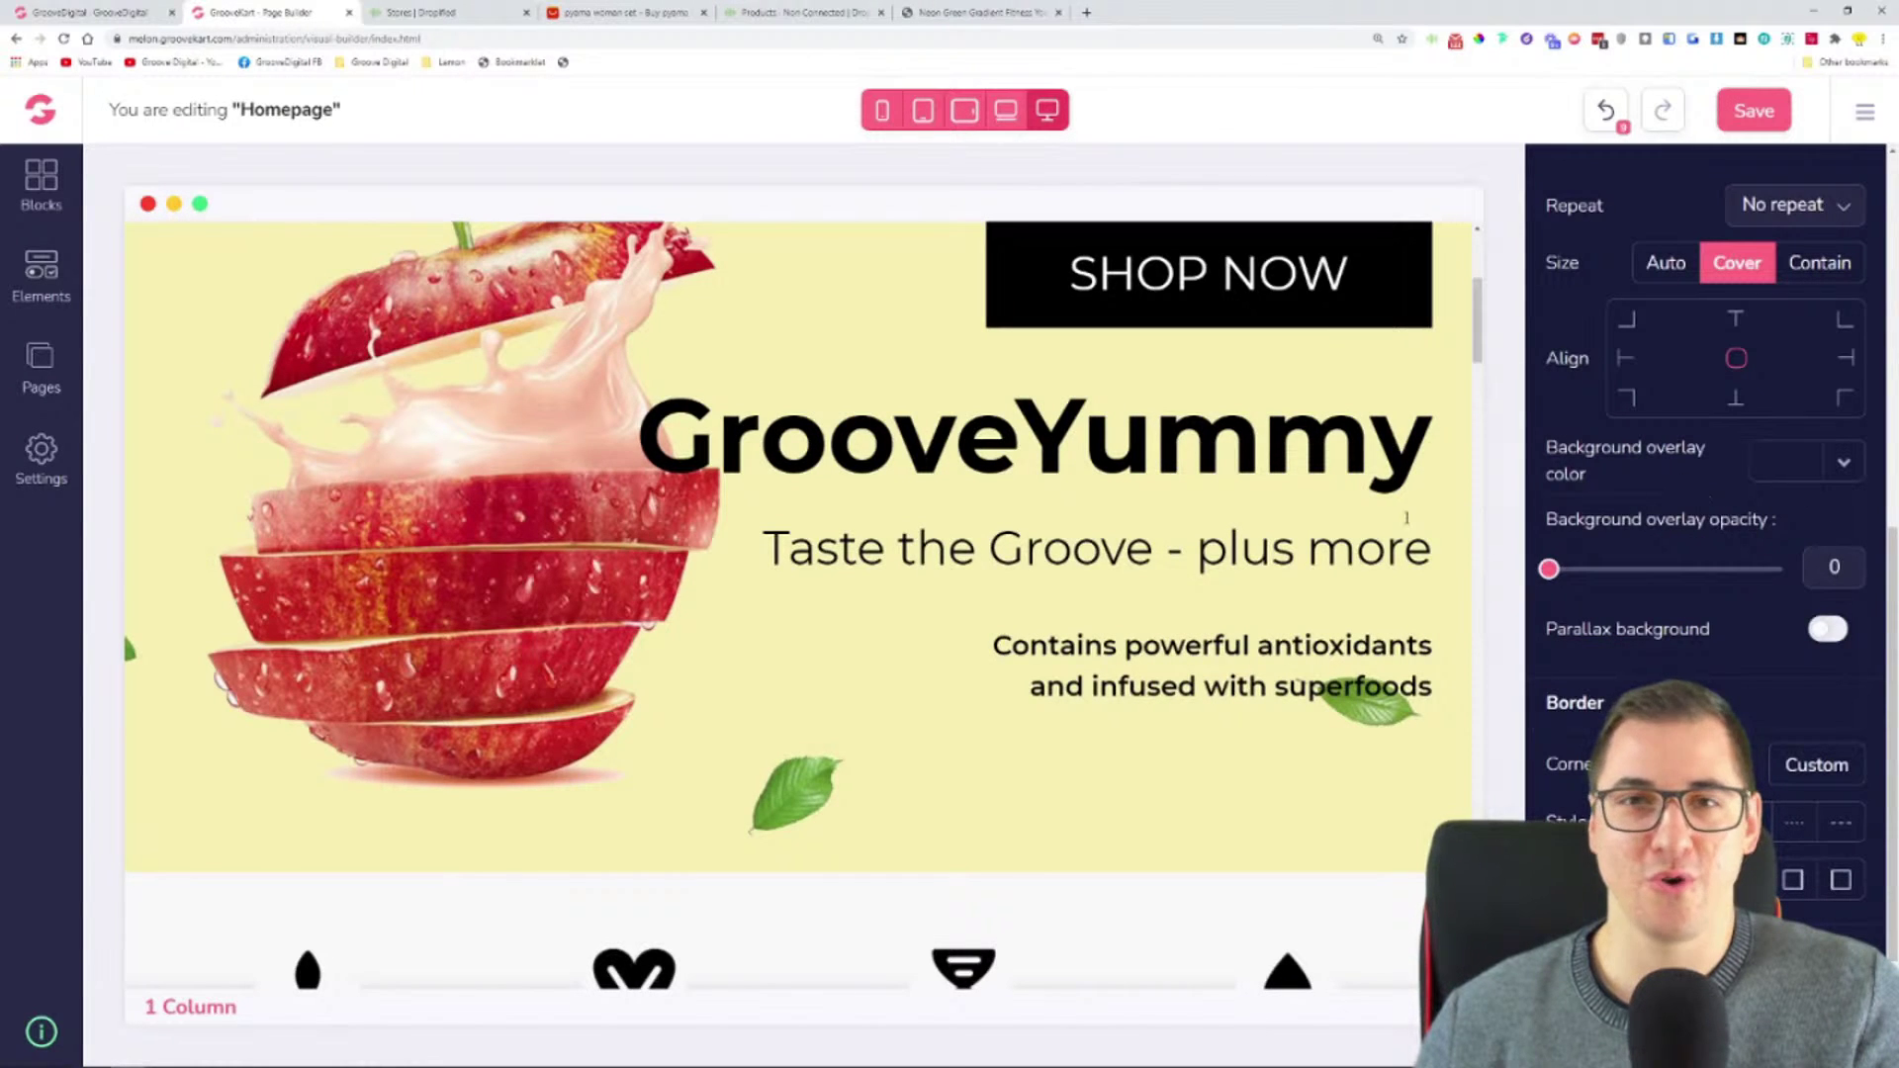
- Move the Shop Now button back below the "Taste the Groove - plus more" tagline
scroll(1468, 518, "up", 4)
scroll(1385, 465, "down", 2)
left_click(1376, 456)
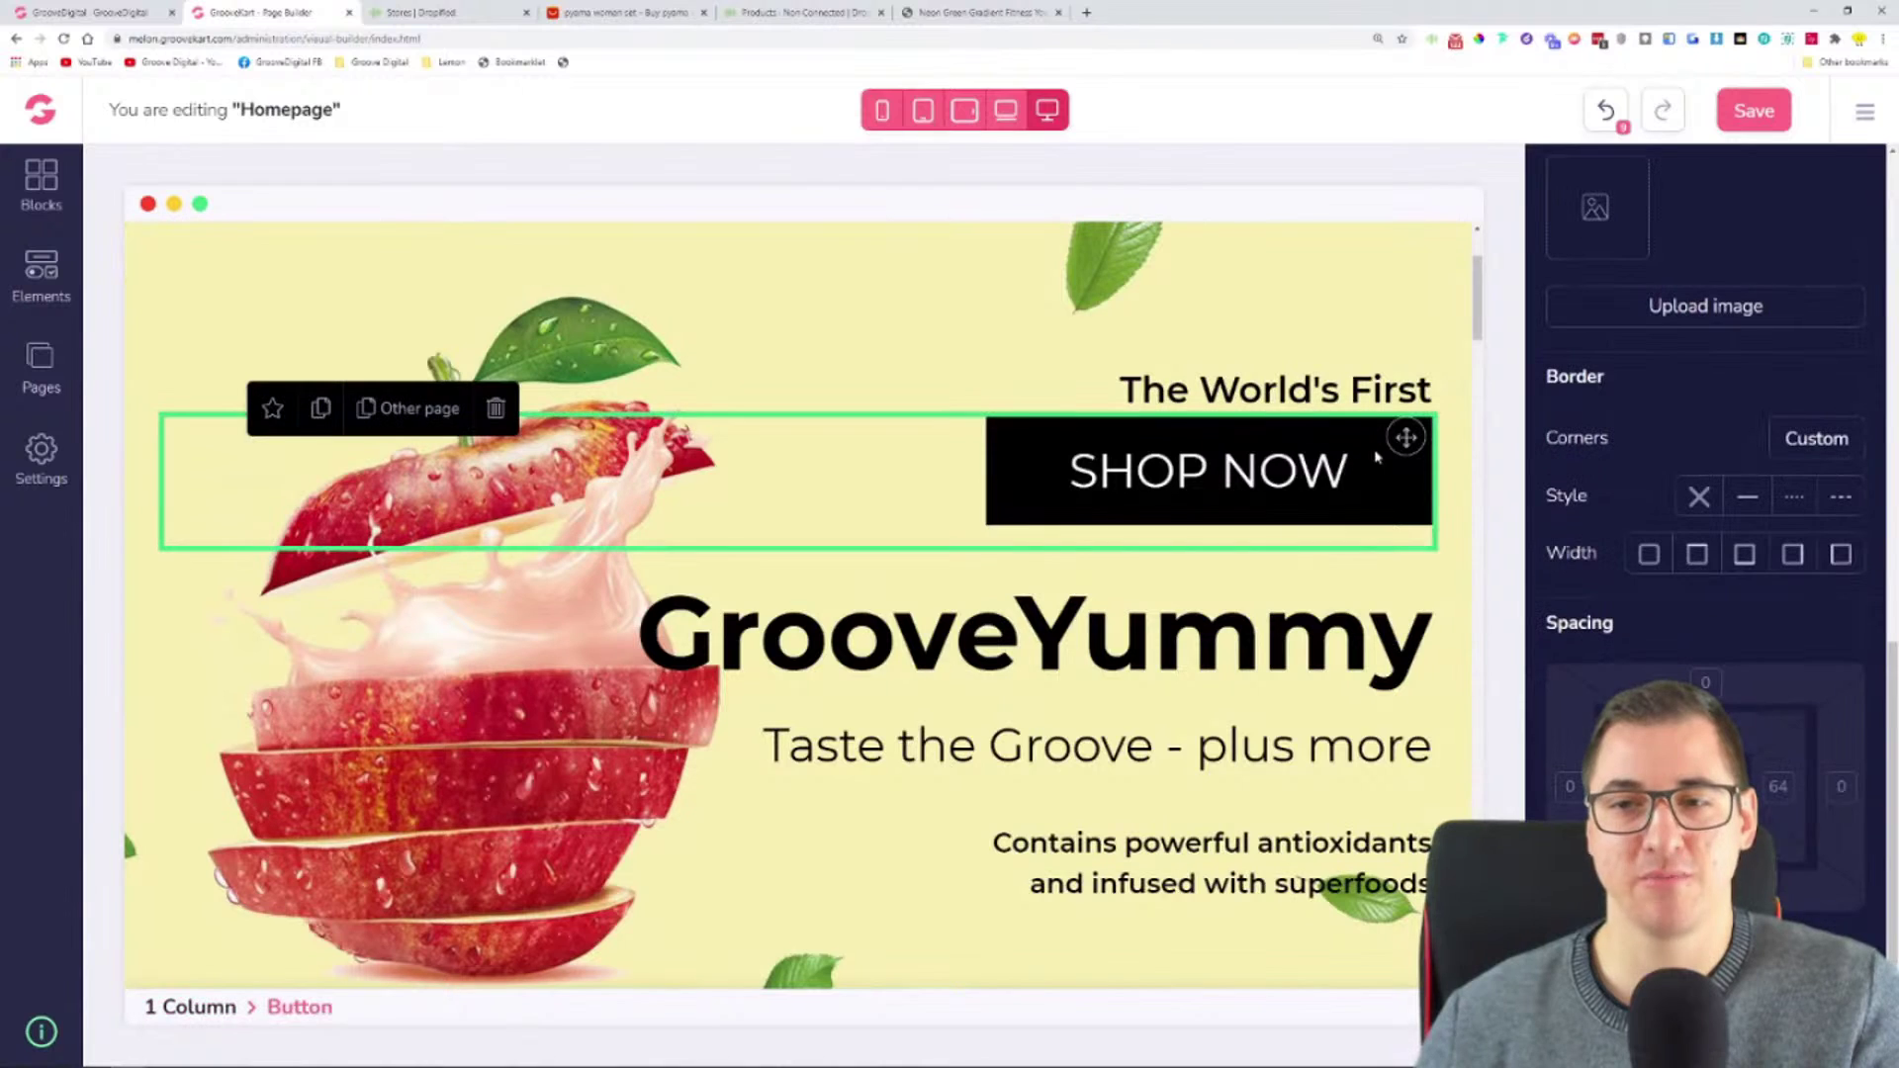
left_click_drag(1406, 436, 1394, 870)
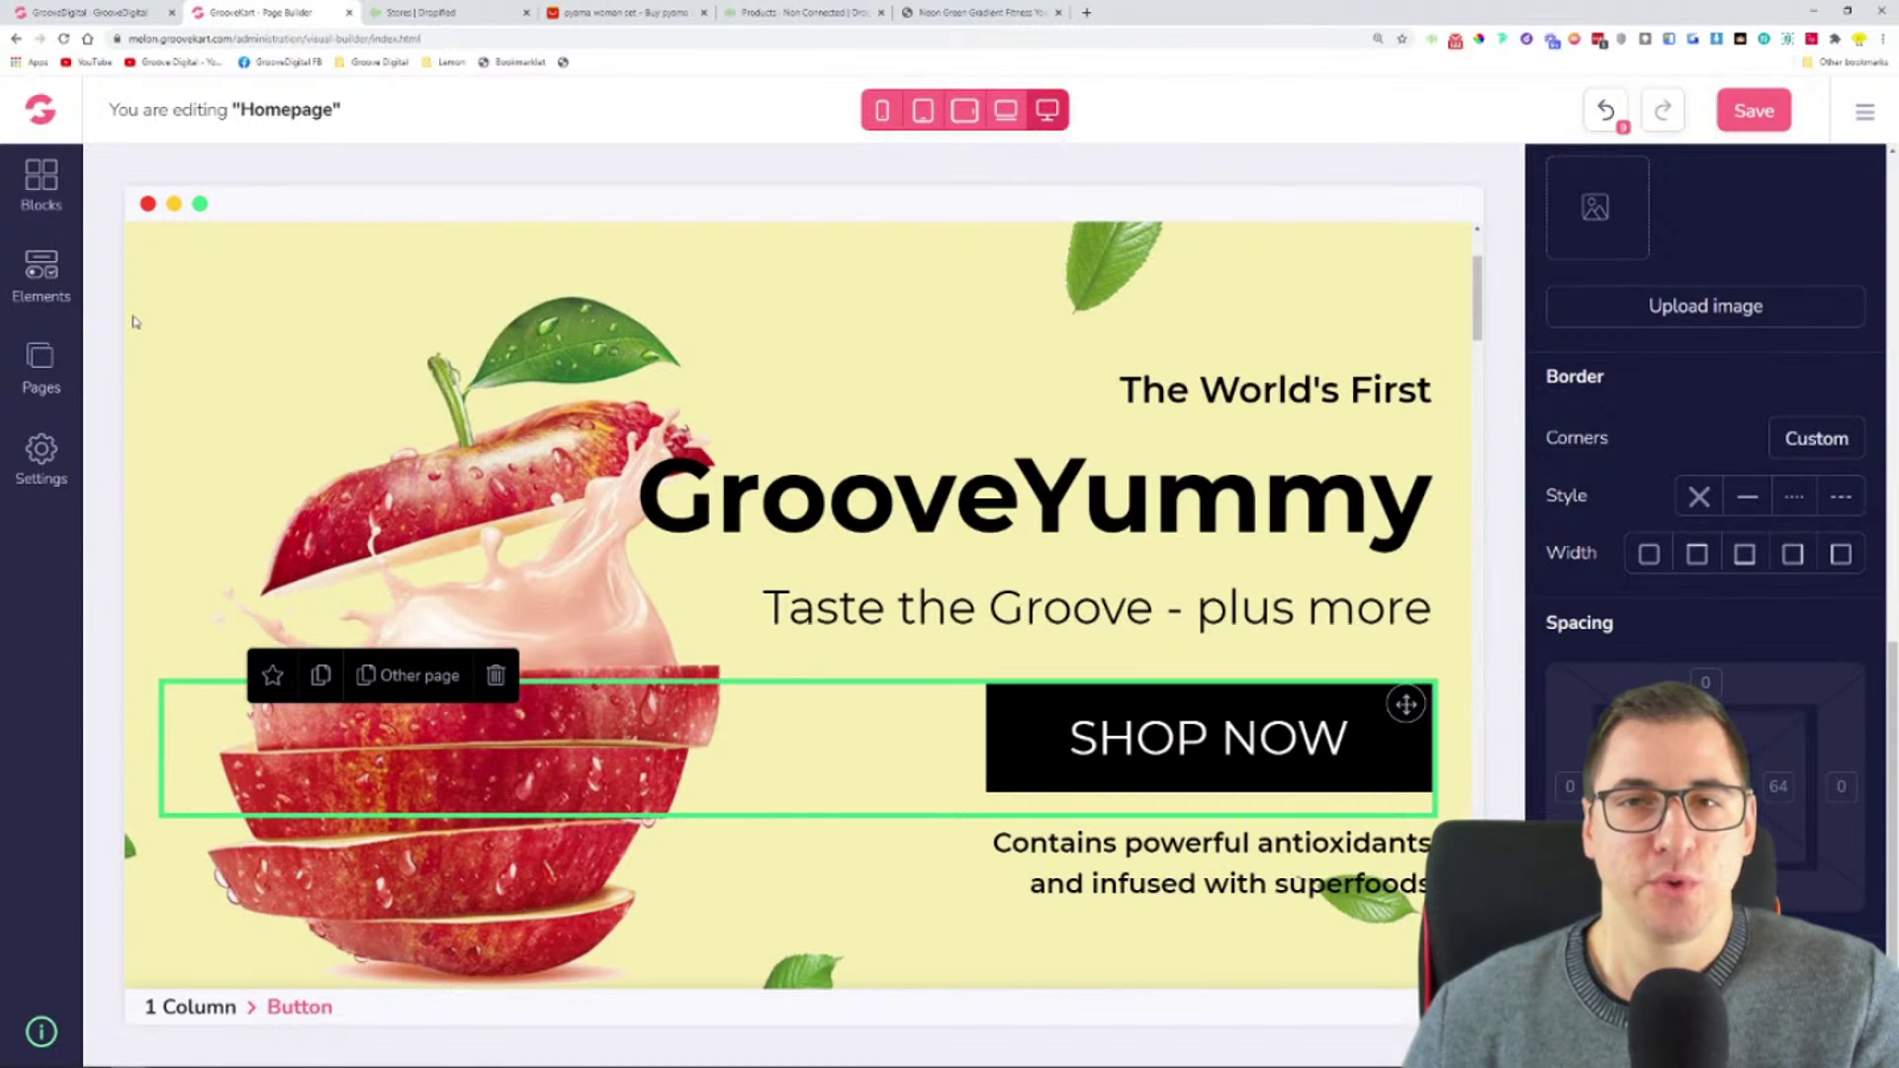
- Import the Minimal template into the store's Homepage and close the page list
left_click(35, 368)
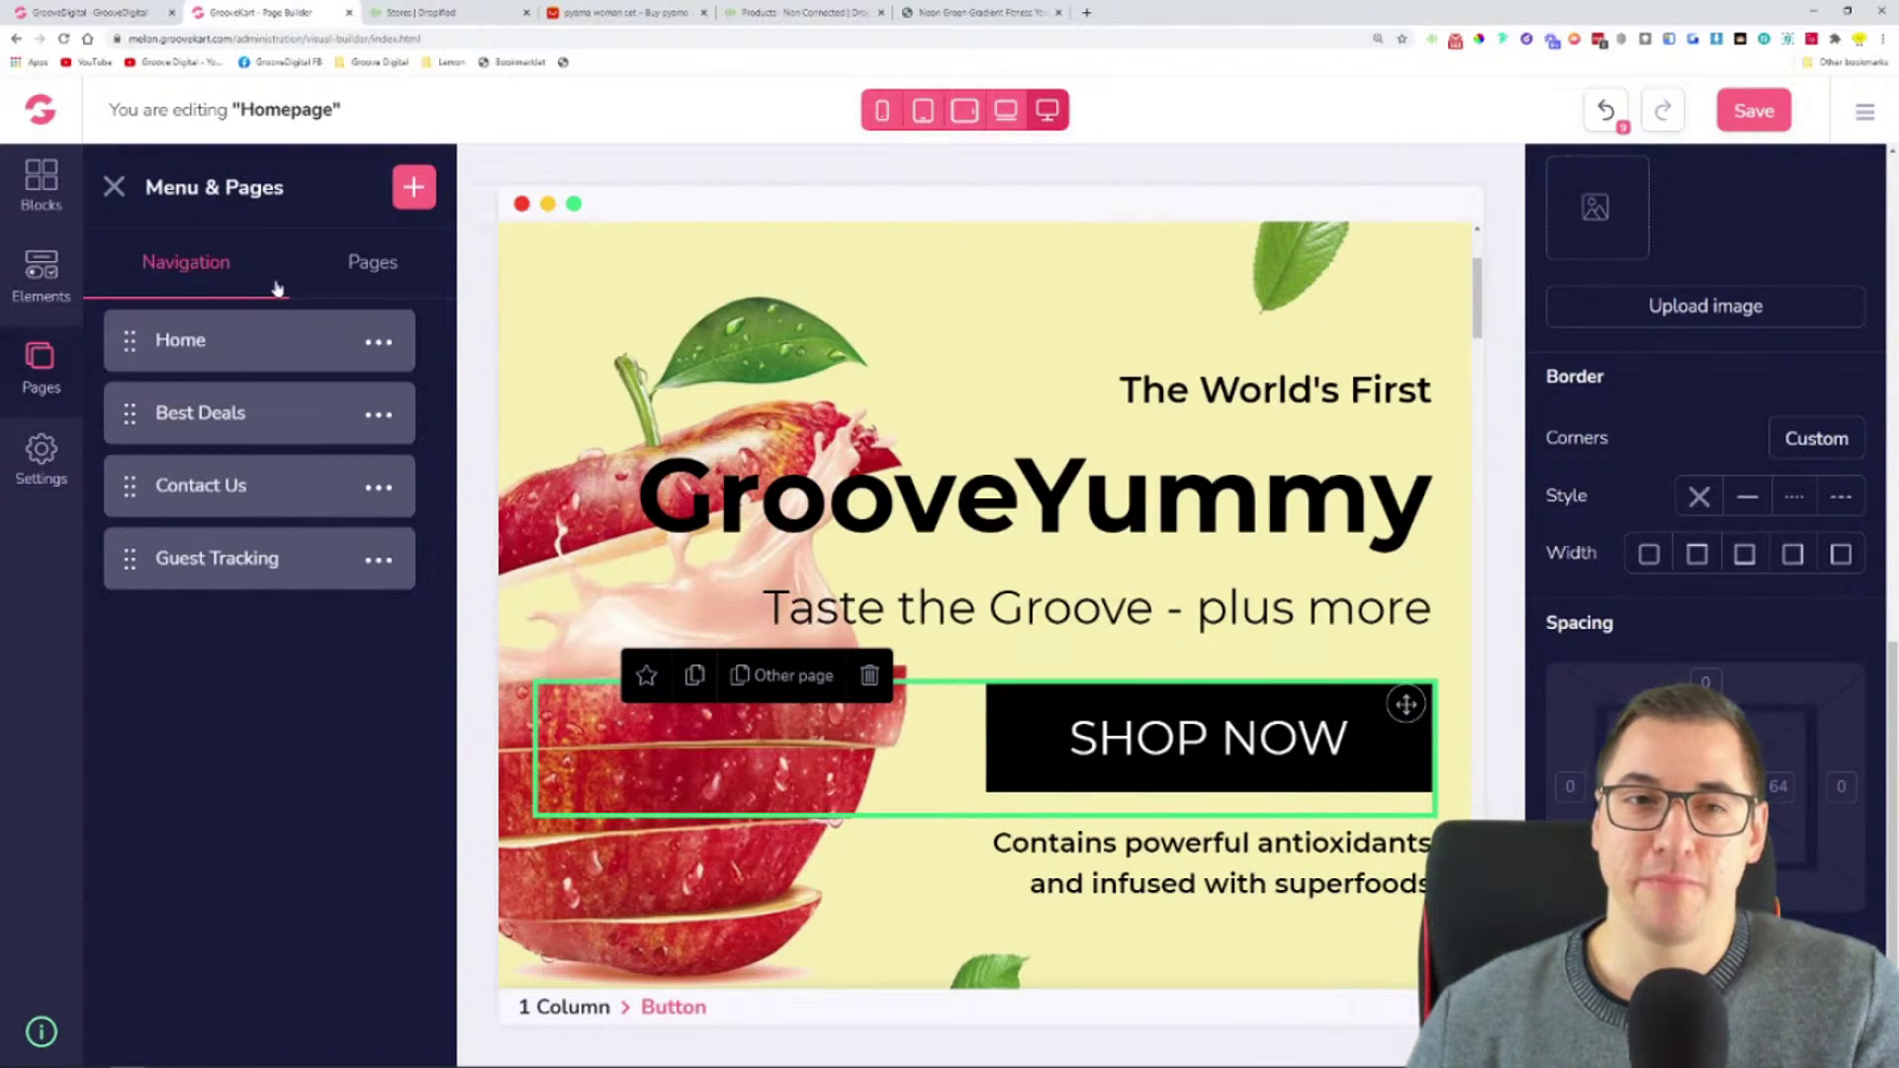
left_click(380, 268)
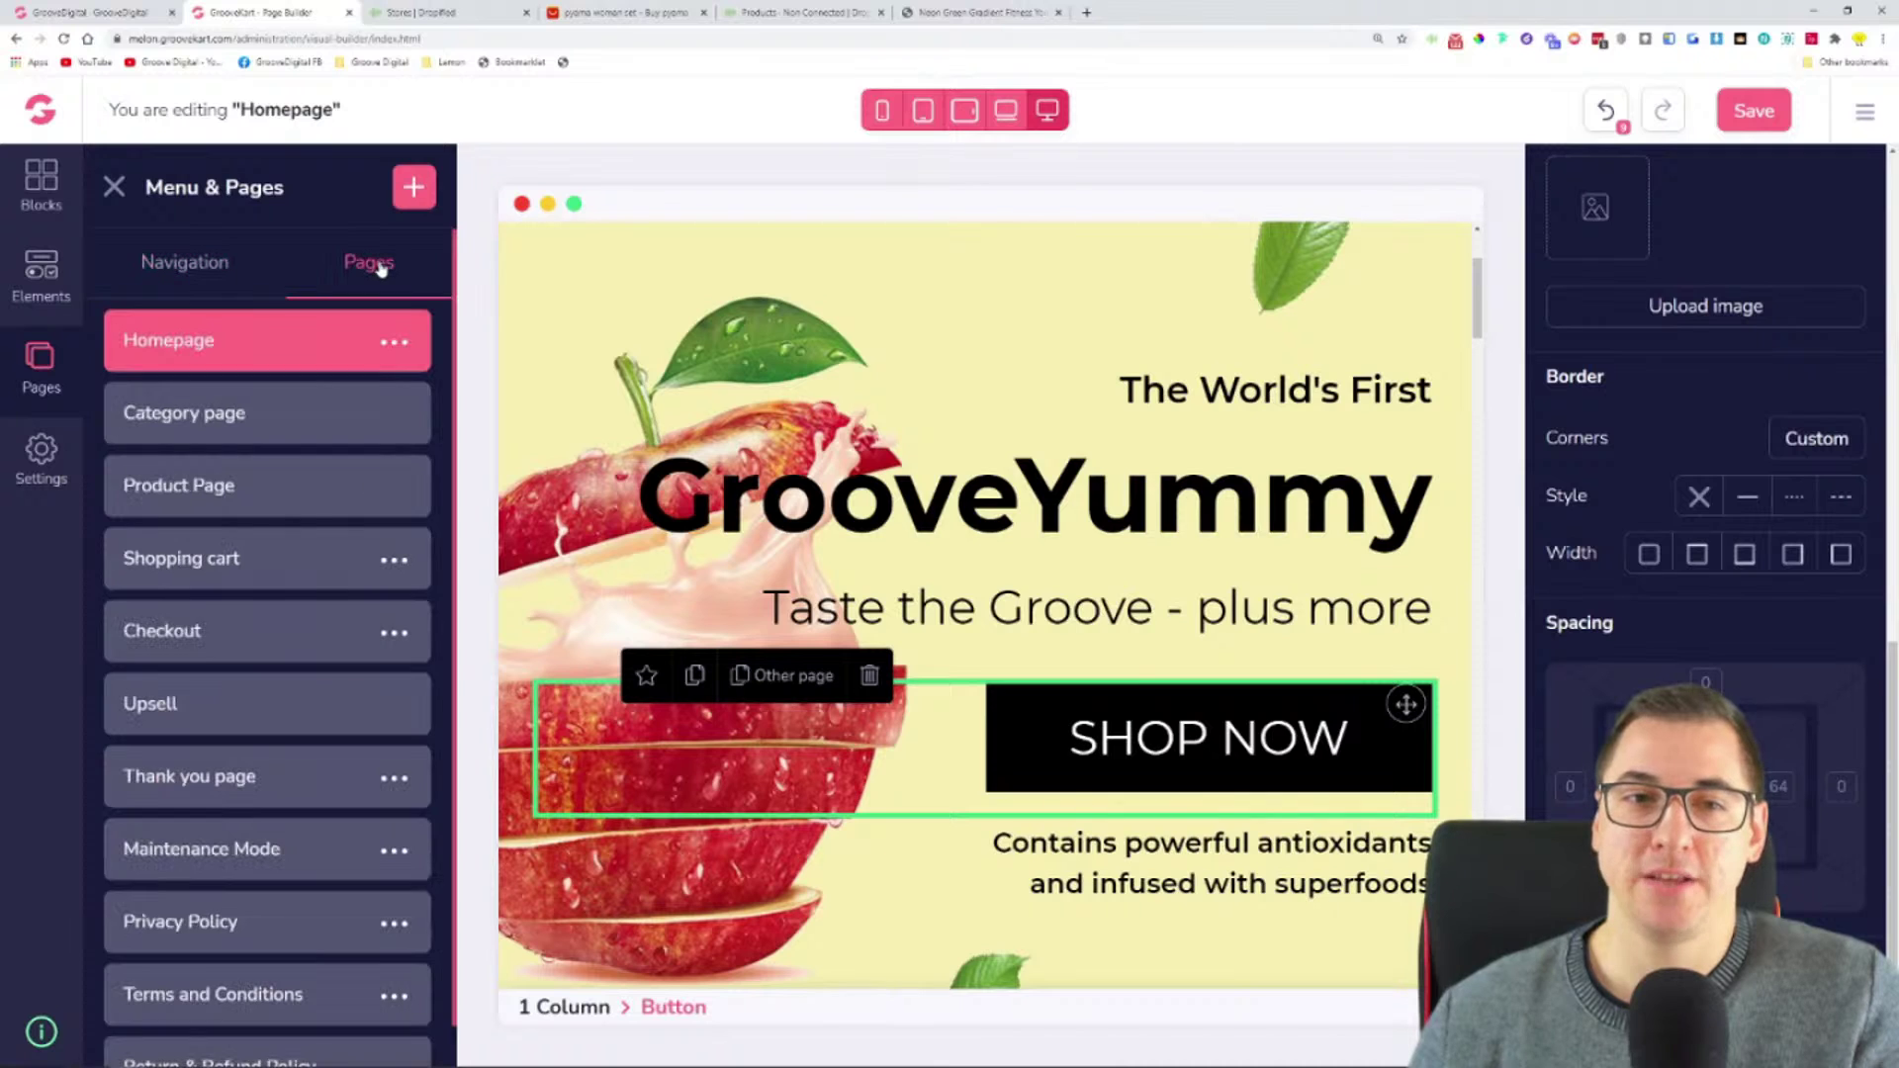
left_click(393, 343)
left_click(172, 442)
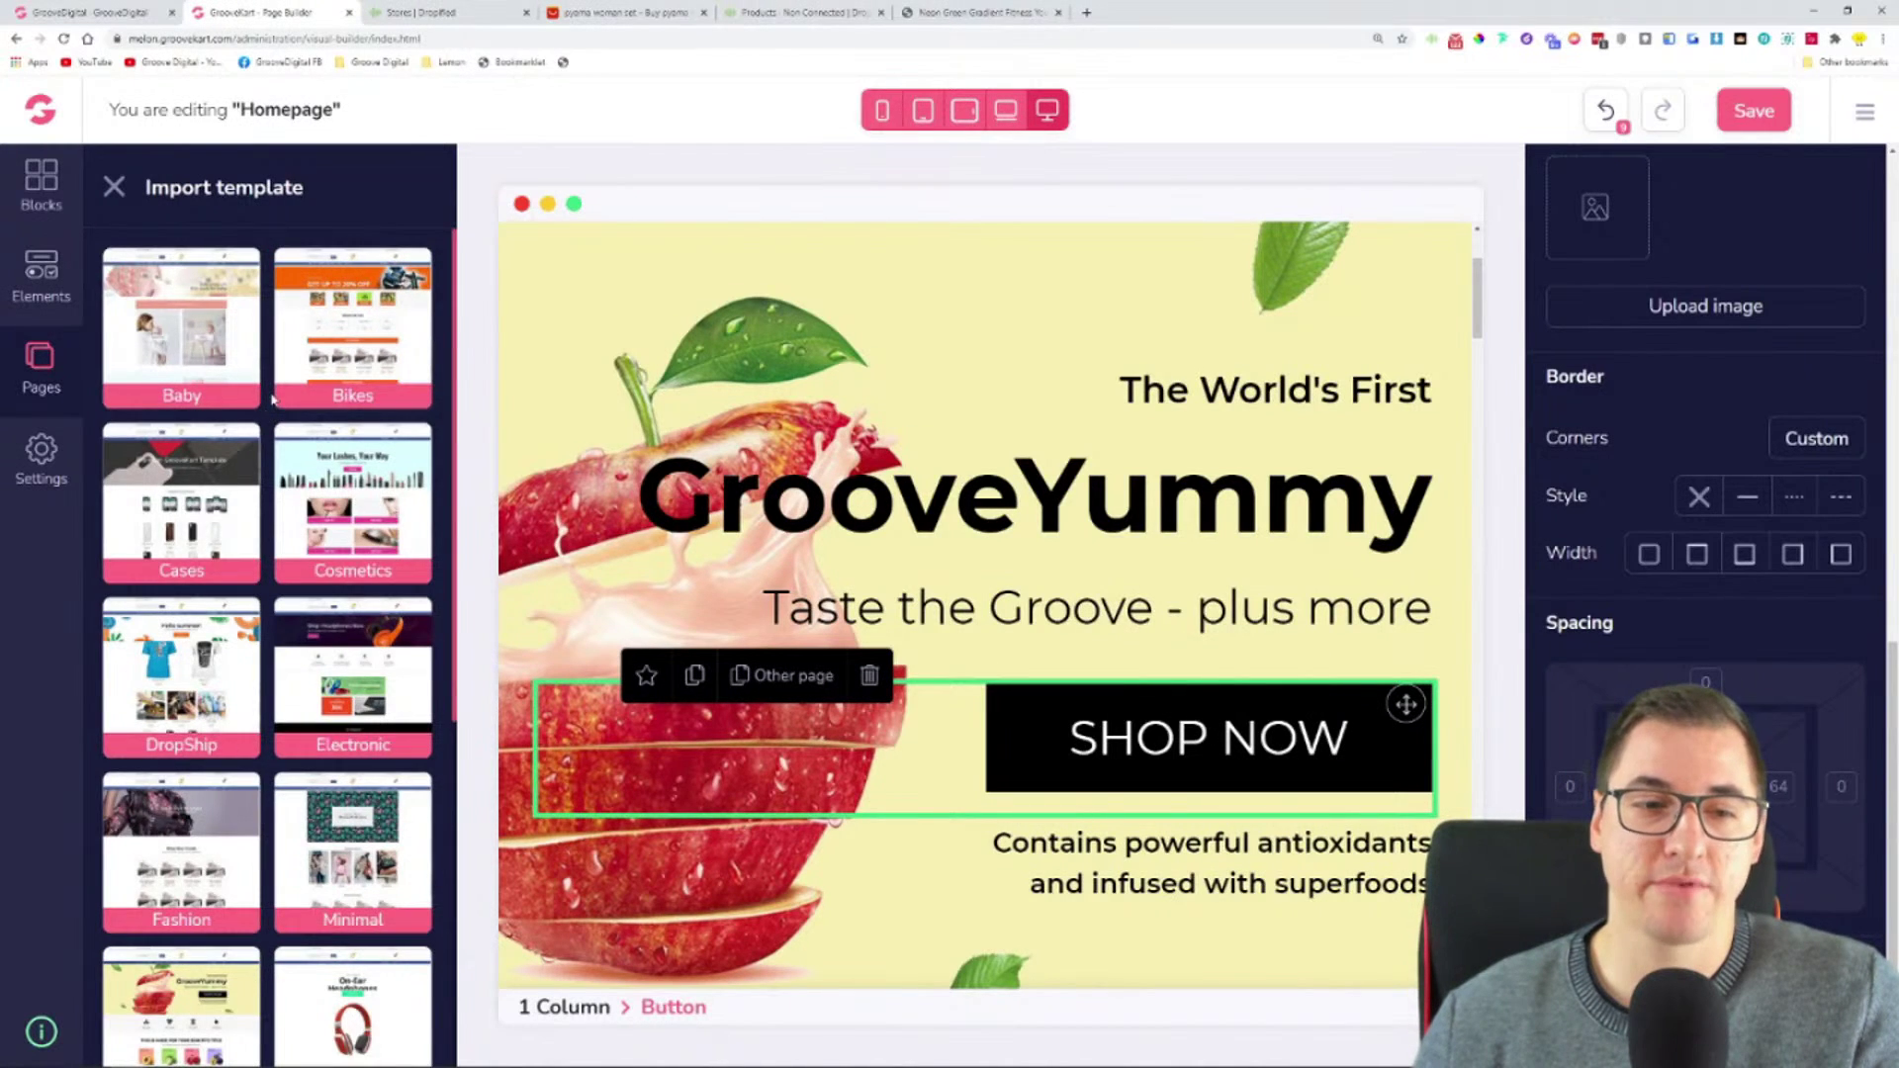
scroll(273, 399, "down", 1)
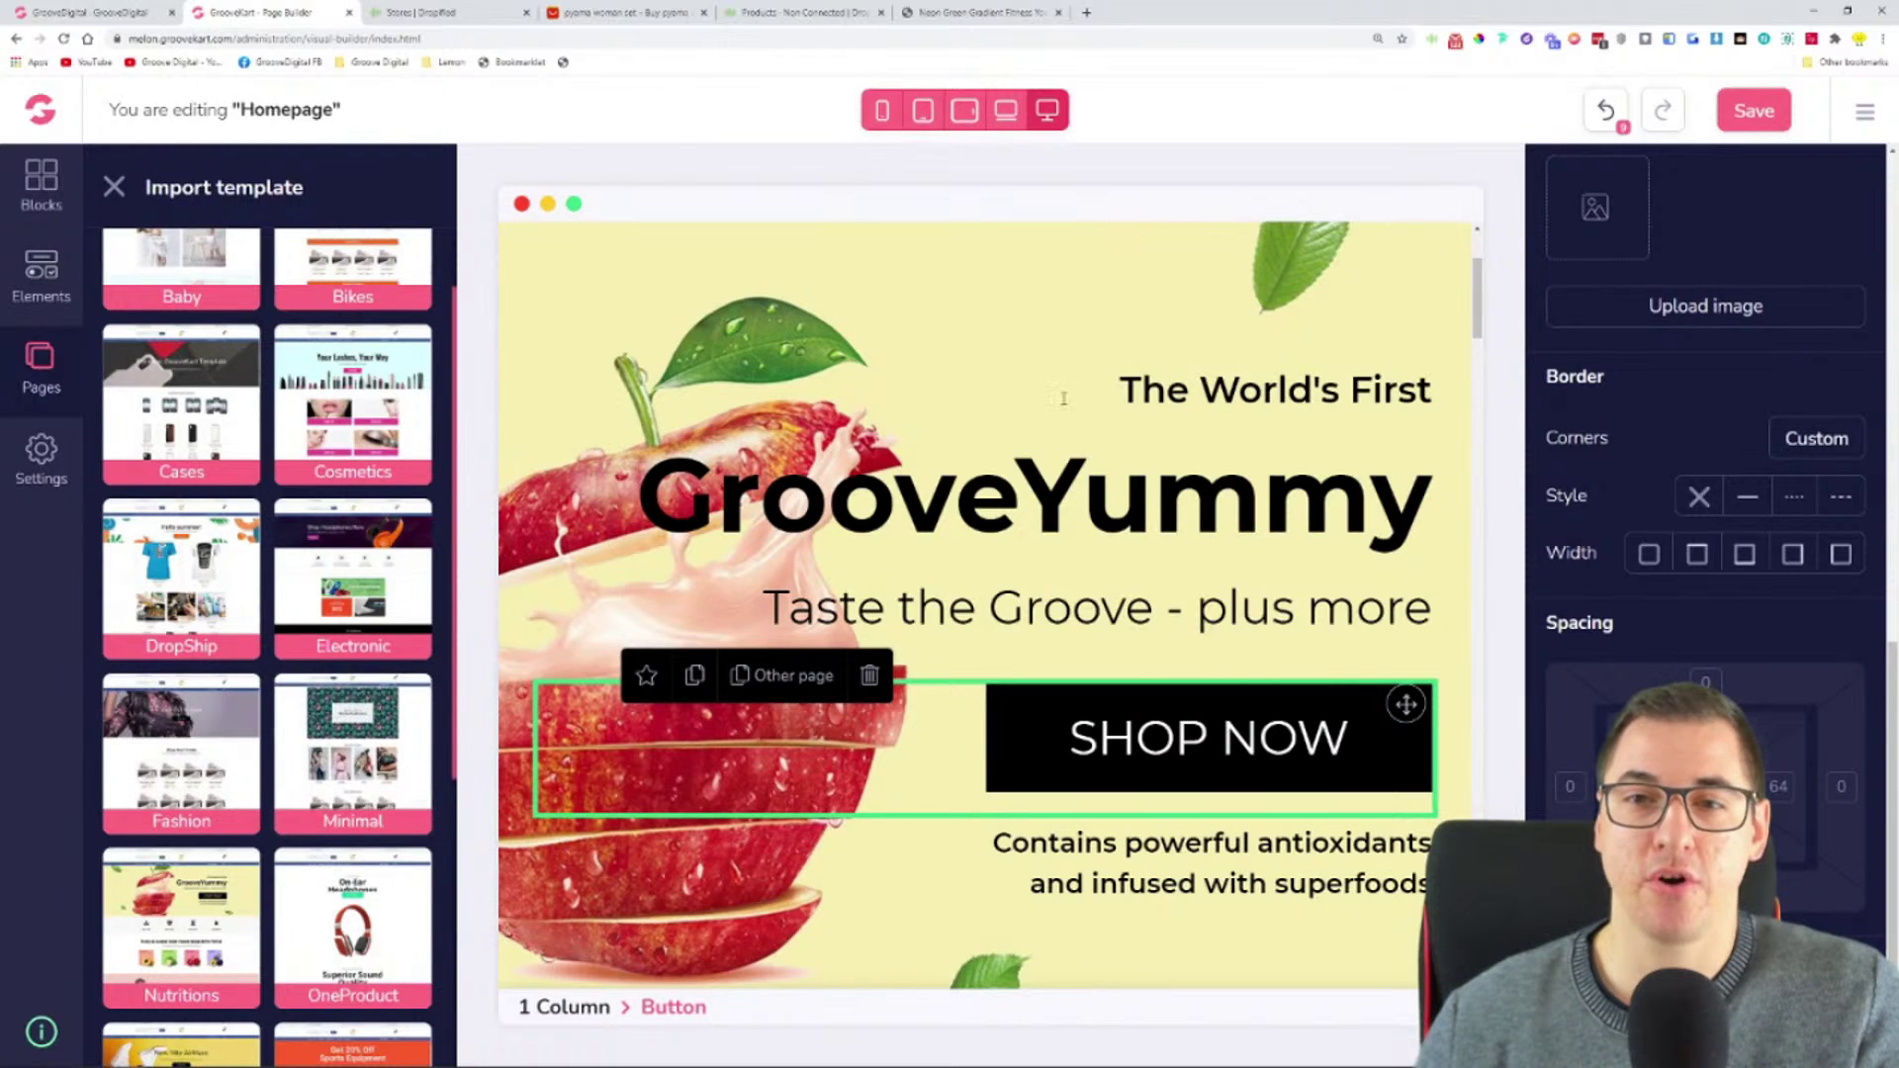
left_click(341, 737)
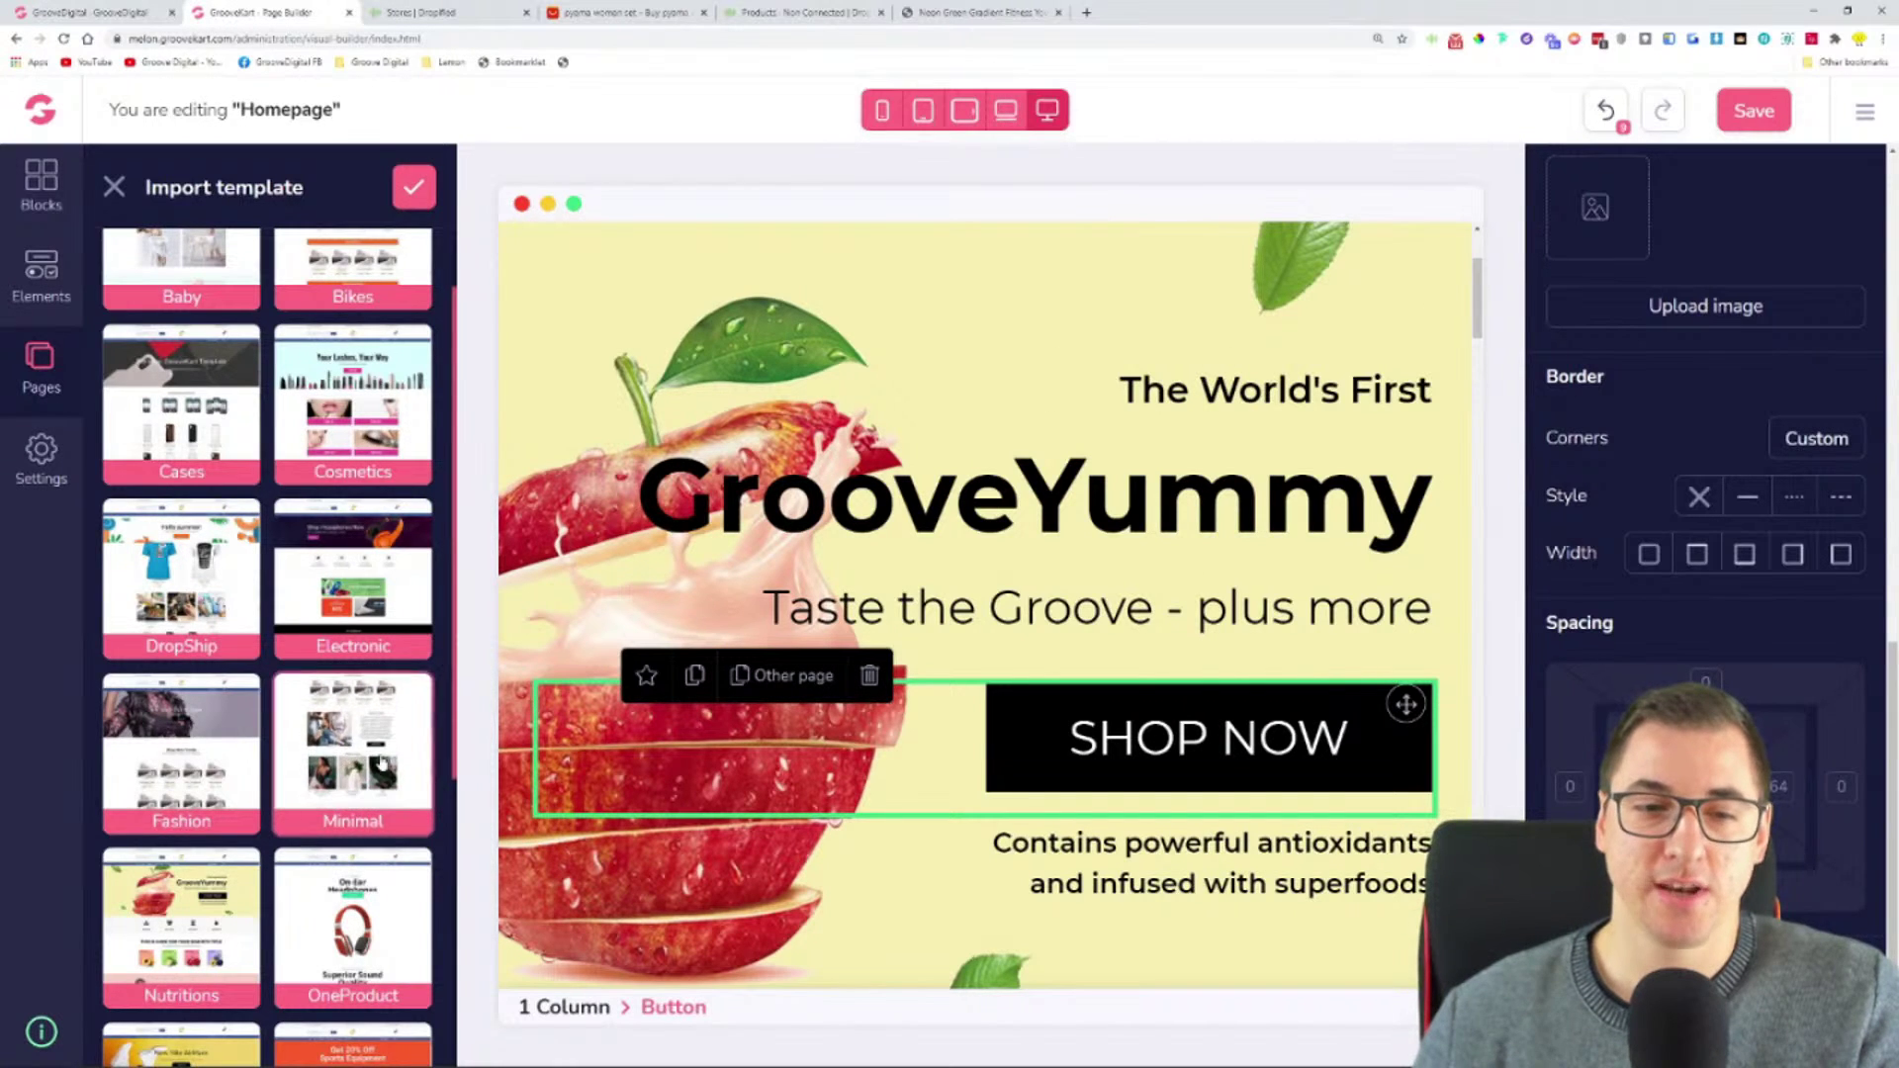
left_click(413, 187)
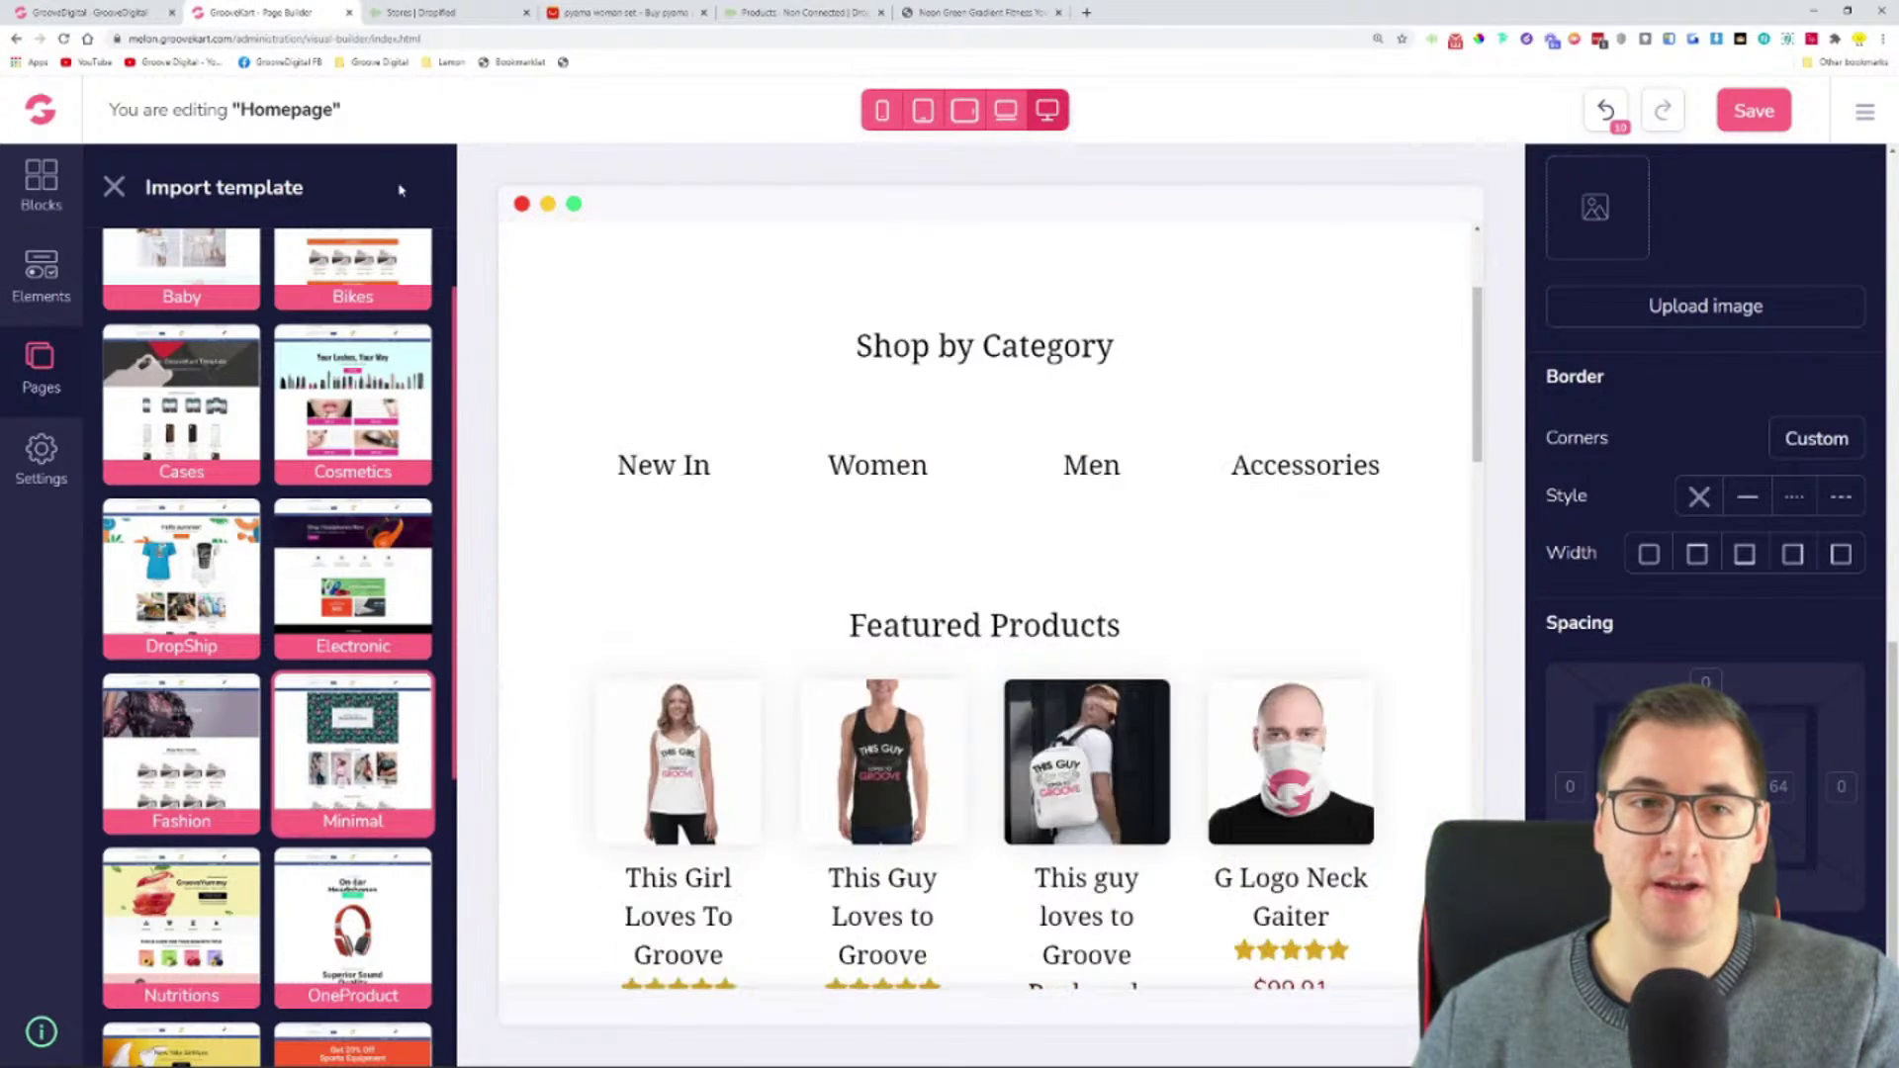
left_click(113, 190)
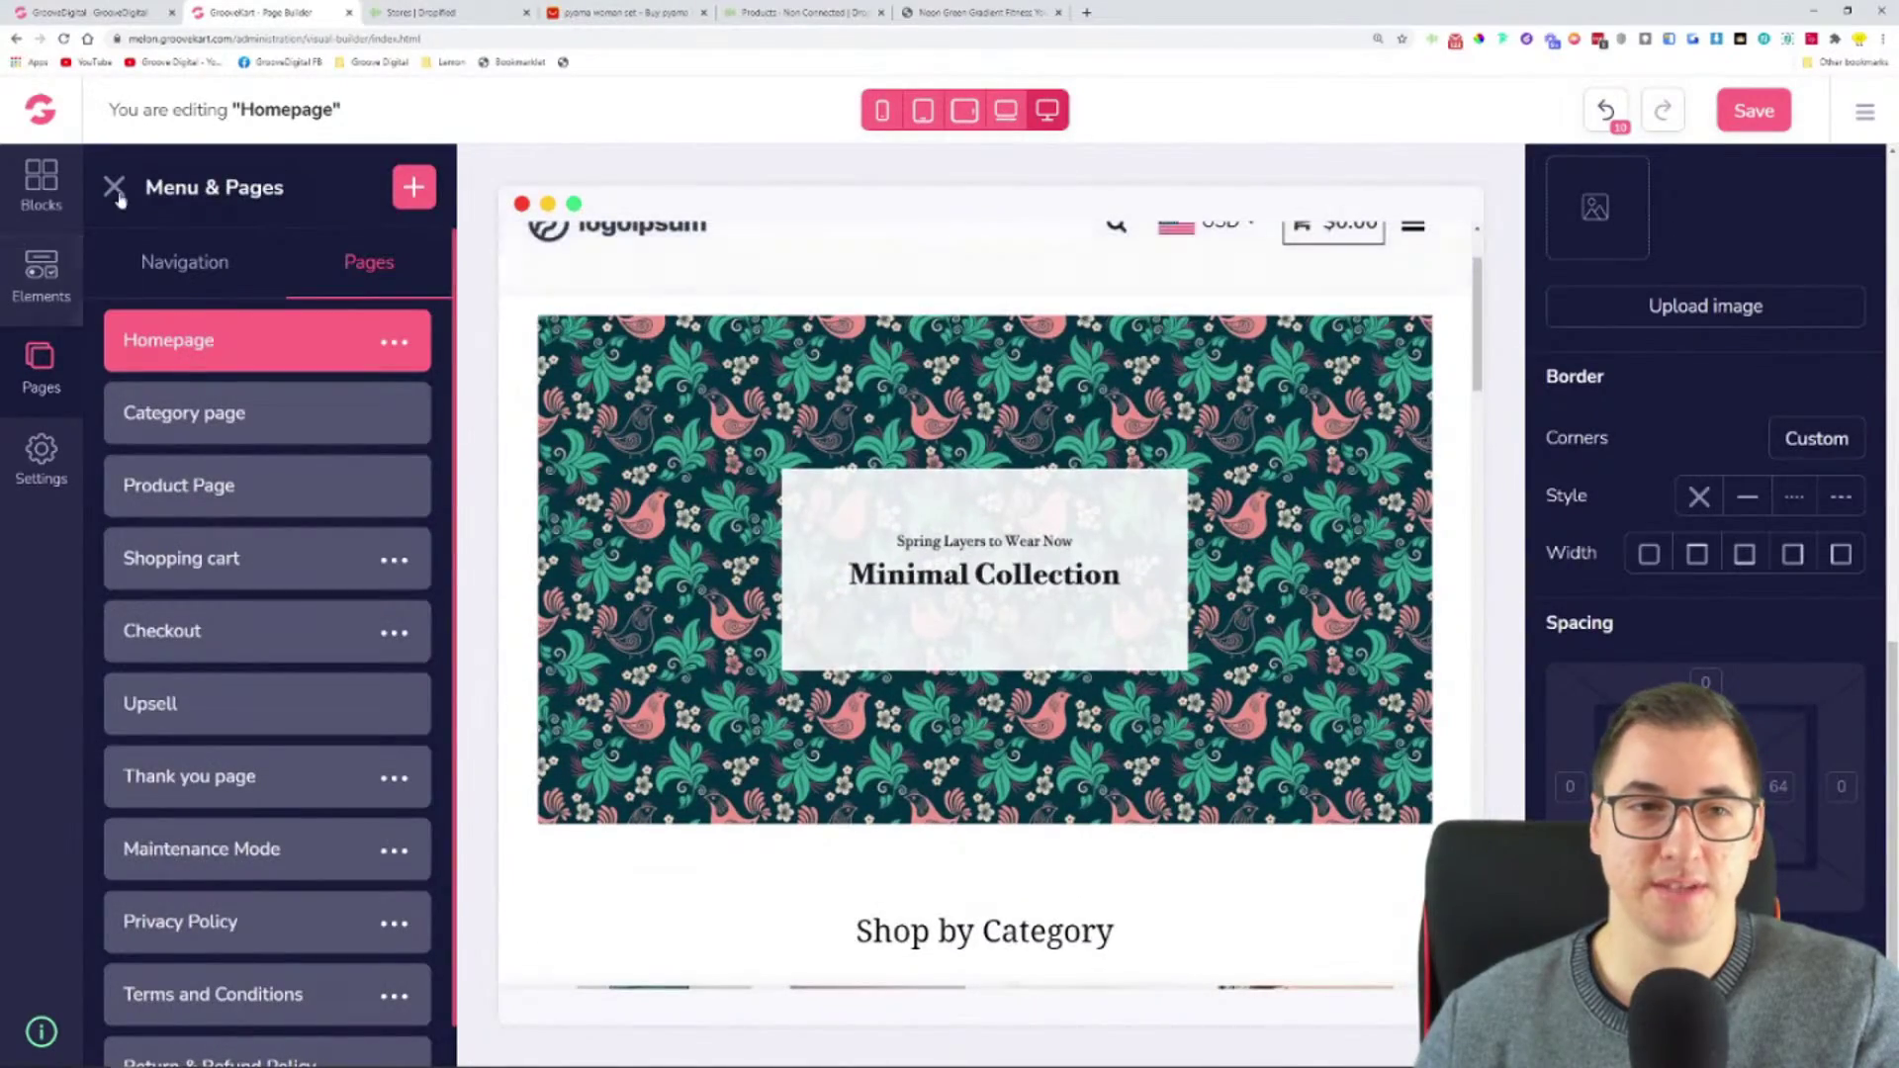
left_click(113, 187)
- Review the Homepage layout from the header and hero banner through Shop by Category to Featured Products
scroll(1612, 276, "up", 6)
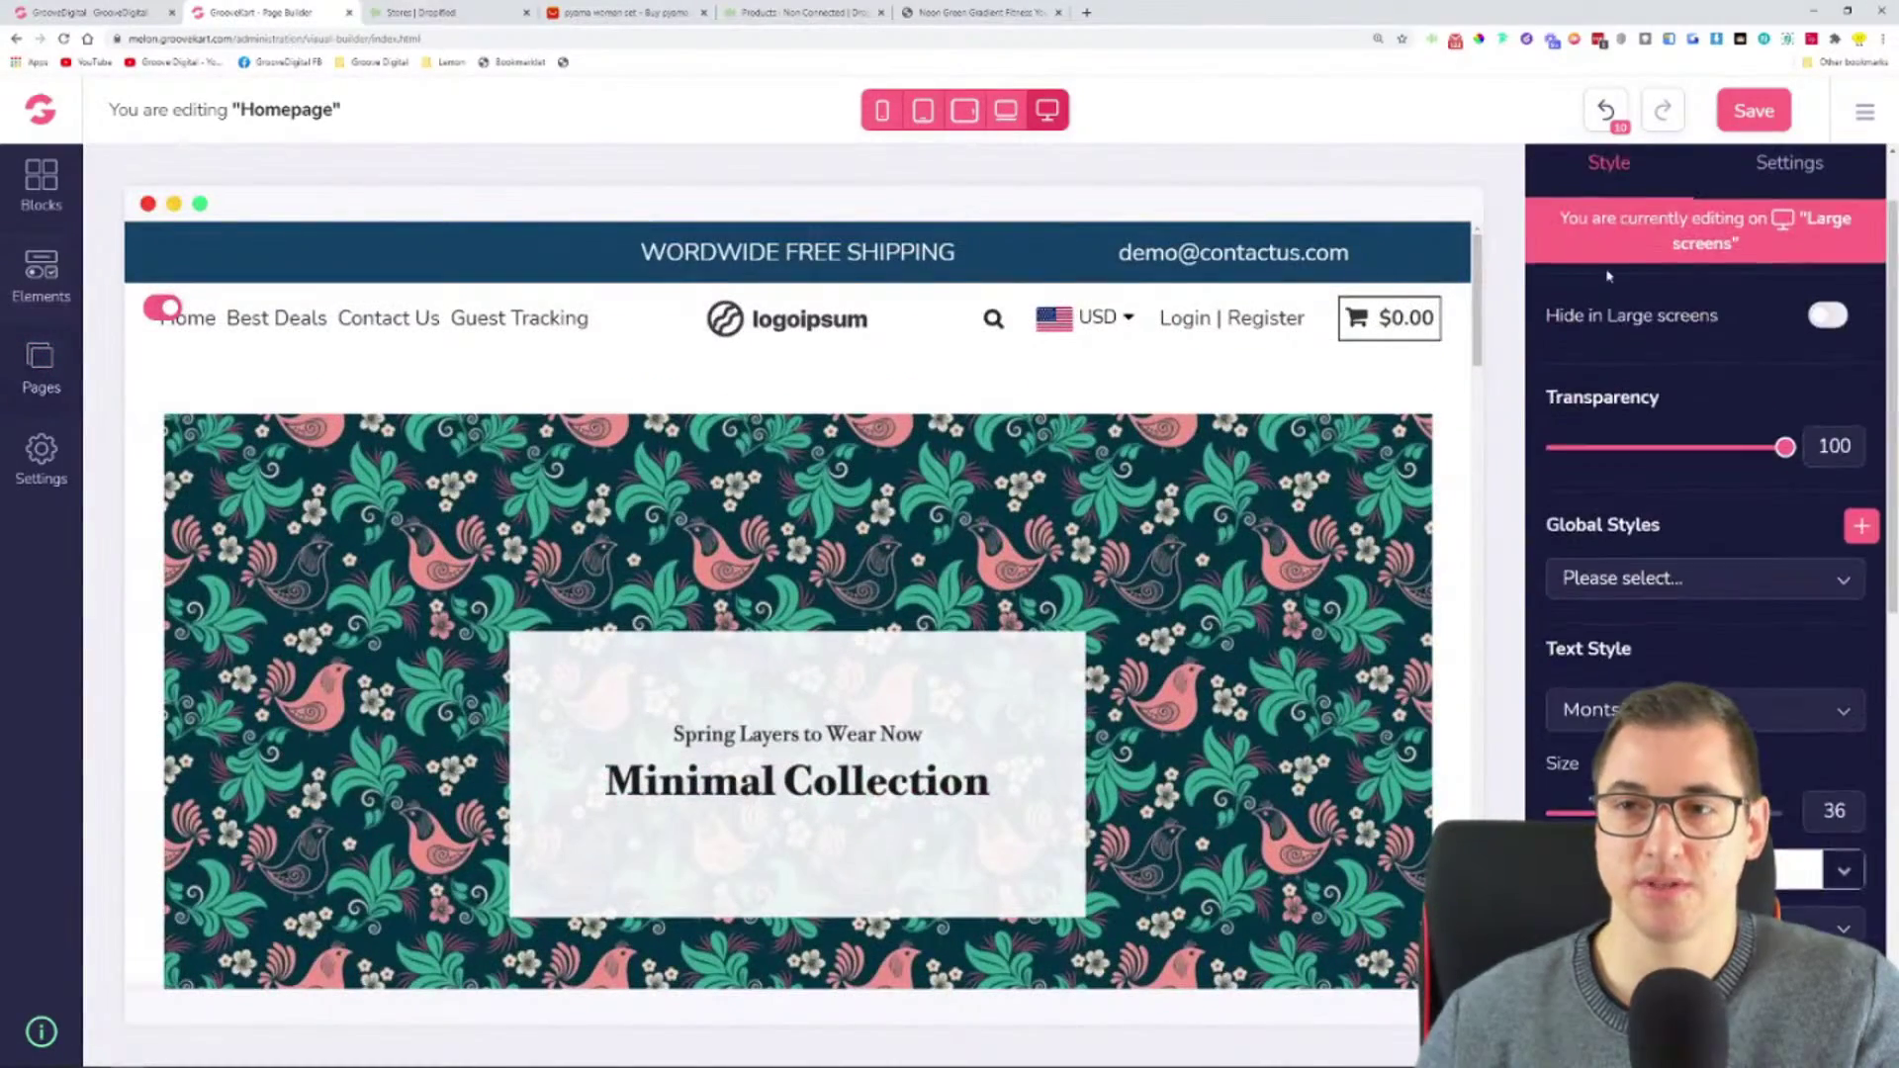
scroll(1284, 369, "down", 2)
scroll(1351, 359, "down", 7)
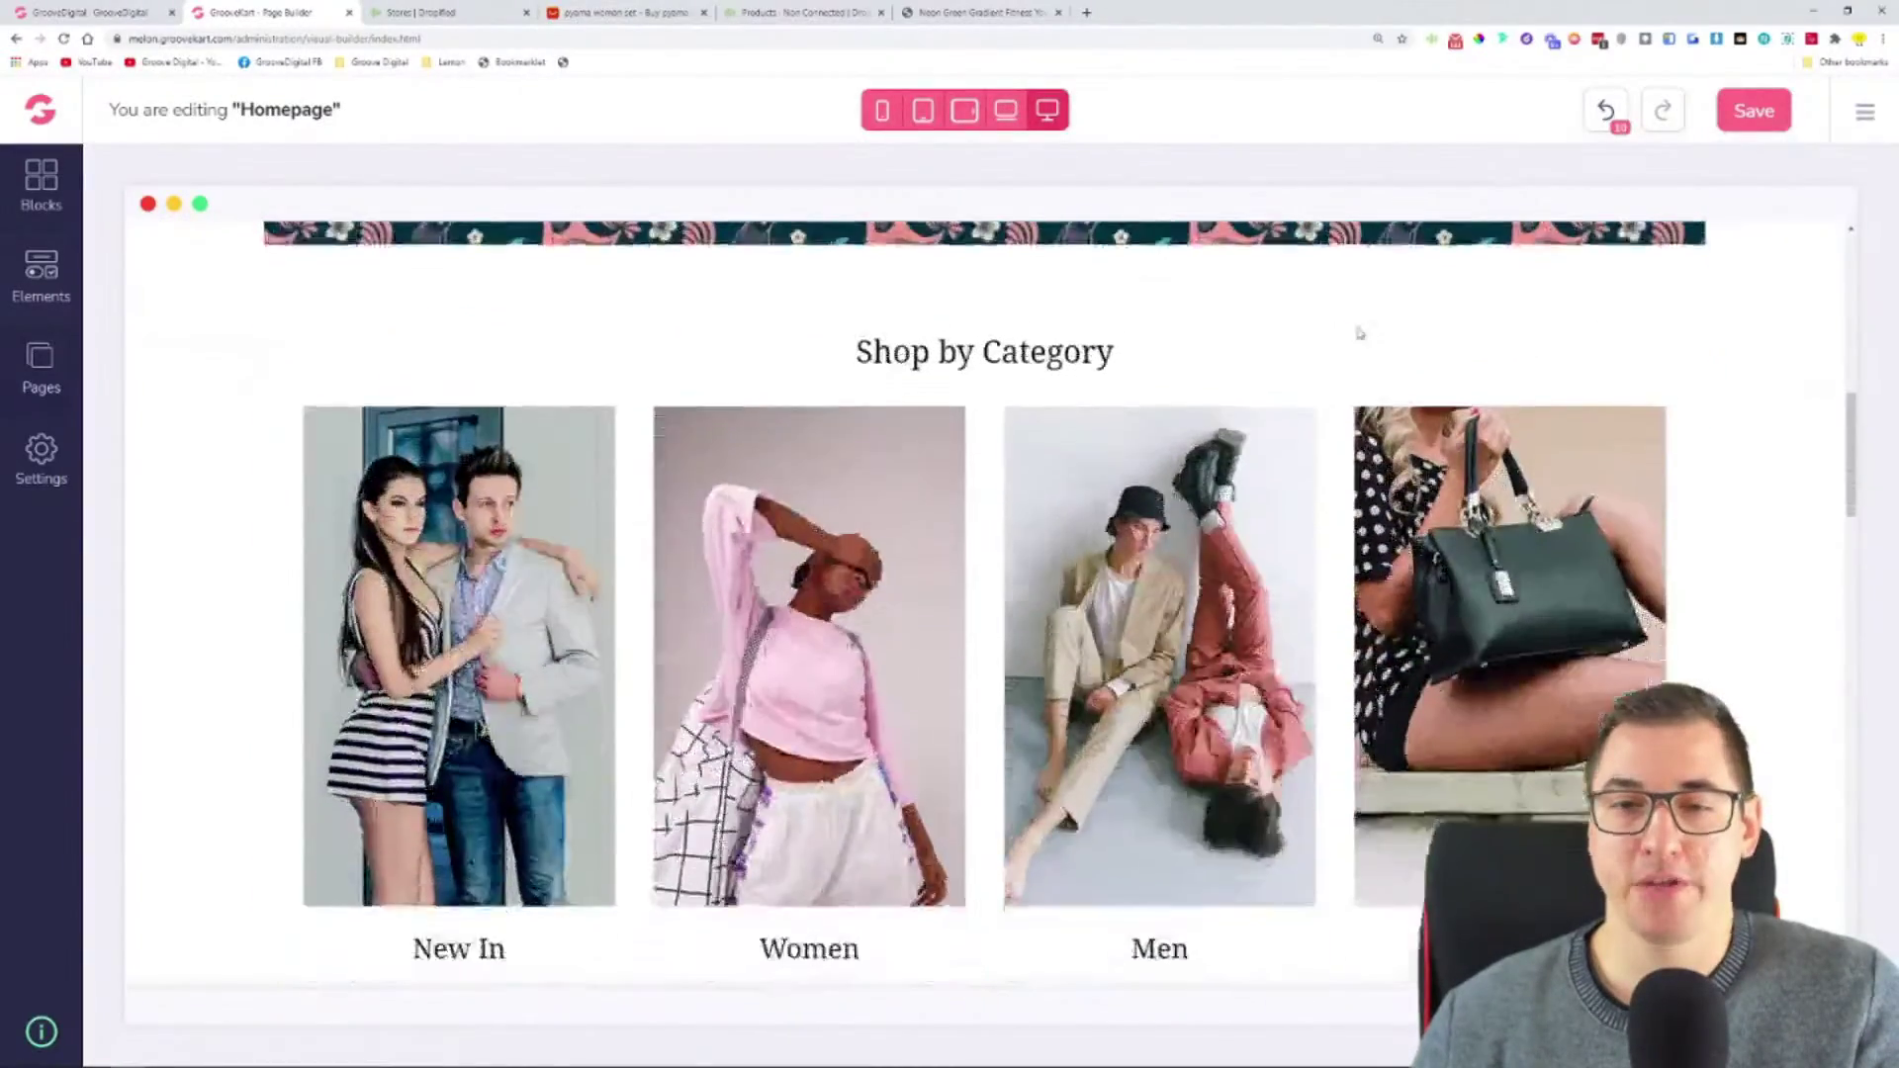
scroll(1359, 334, "down", 5)
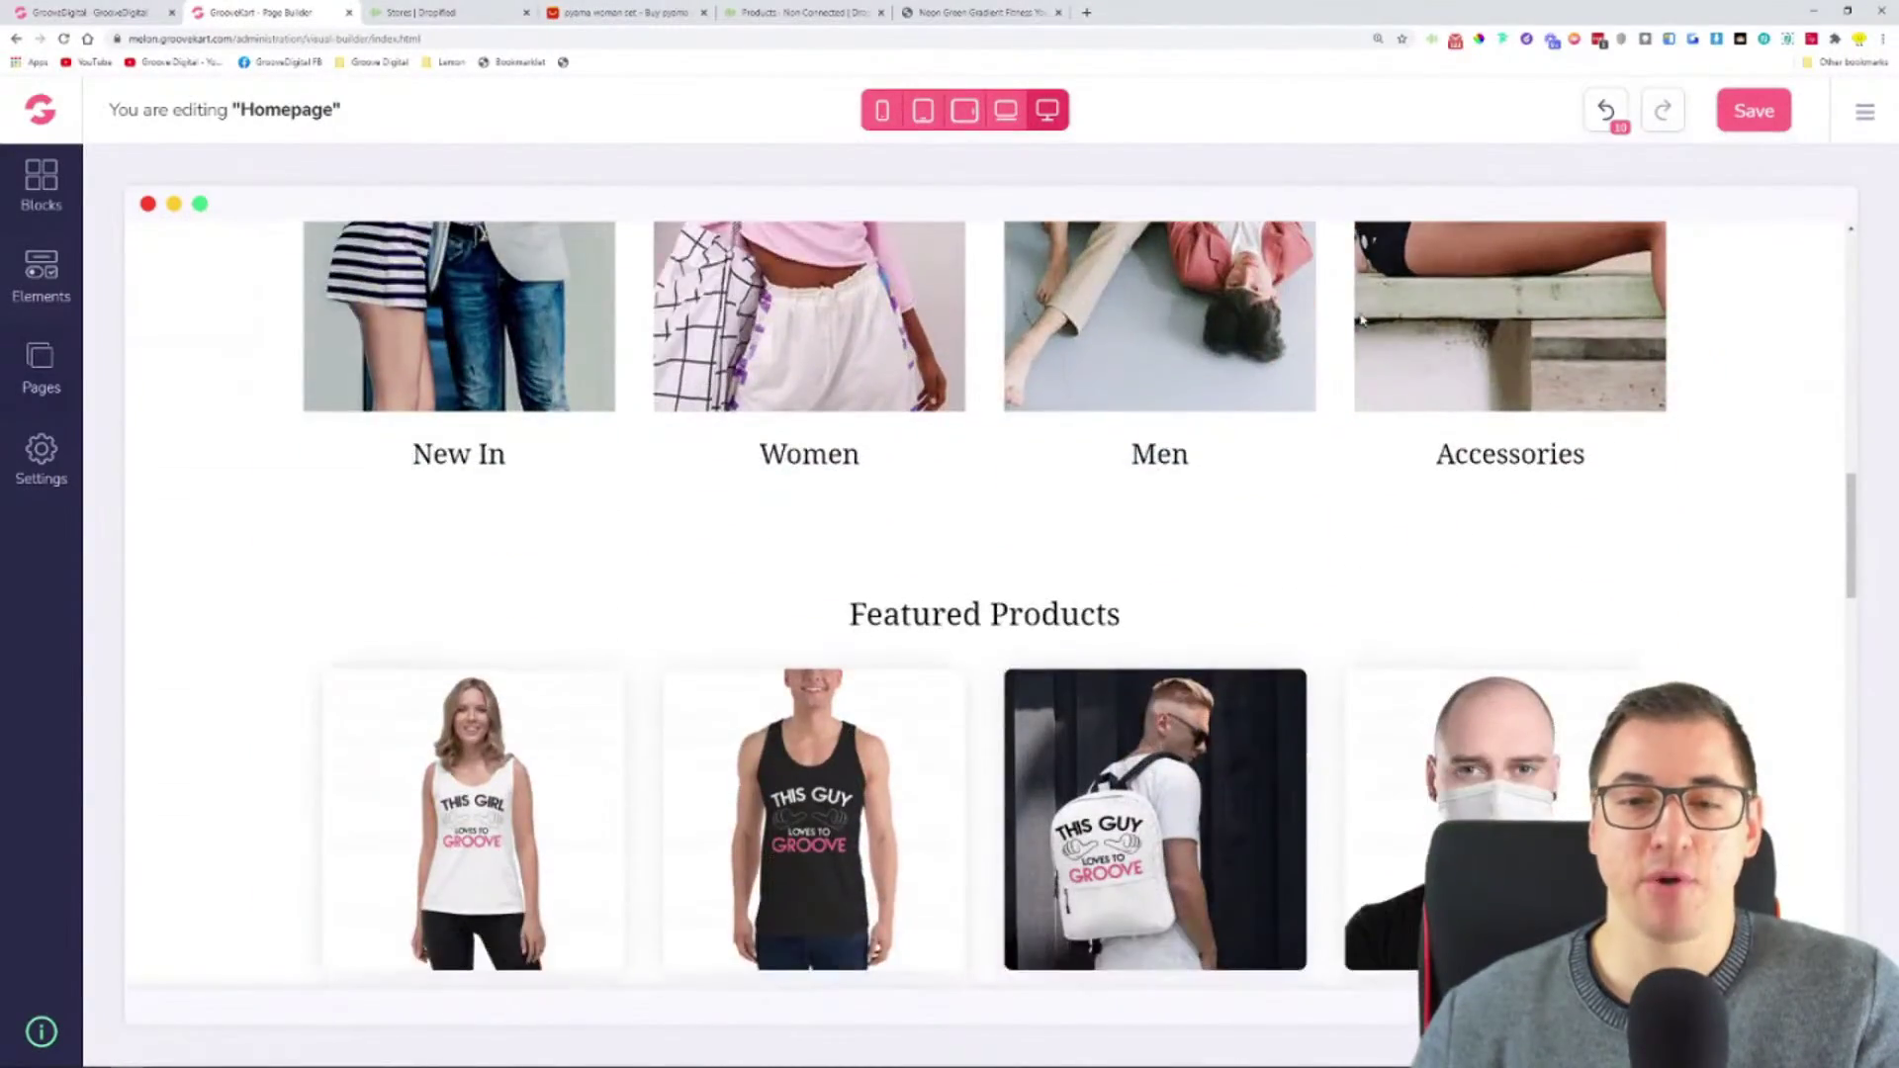
scroll(1361, 318, "down", 3)
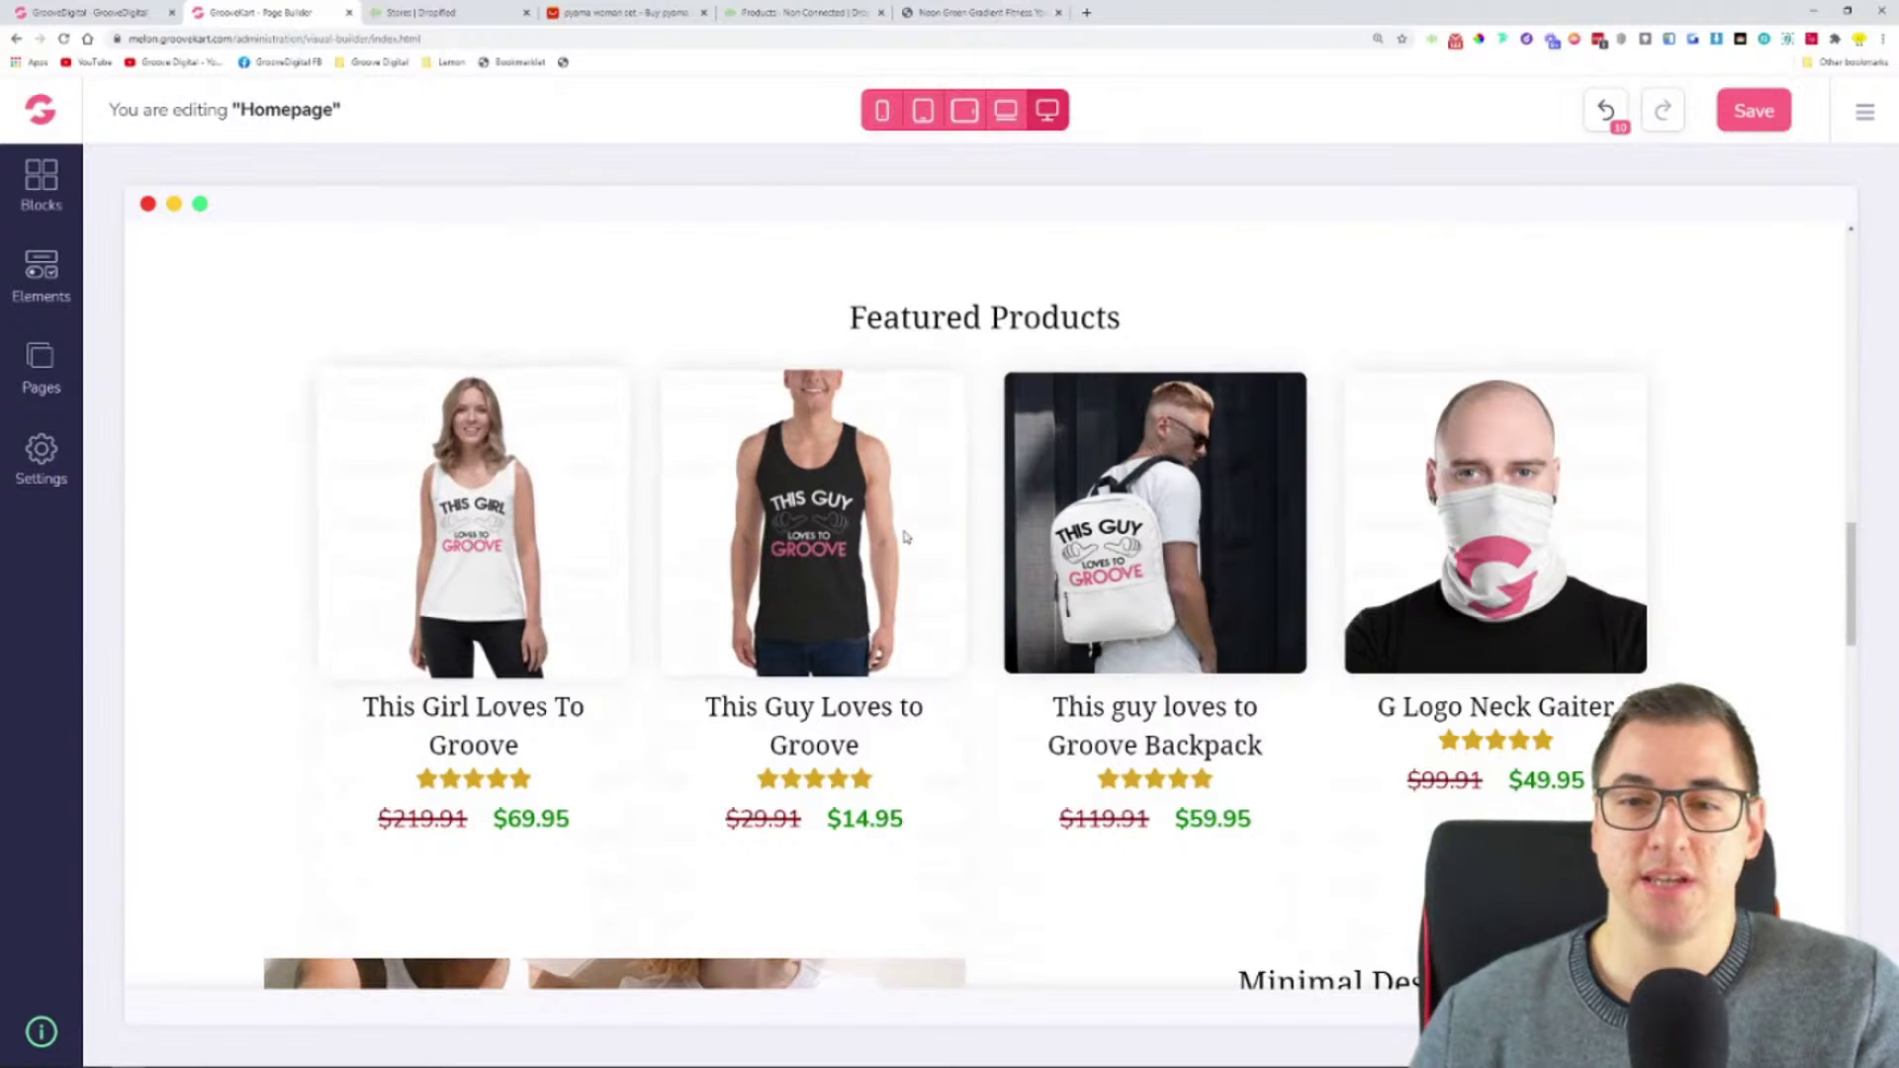
- Remove all four sample Groove products from the homepage's Featured Products list
left_click(986, 510)
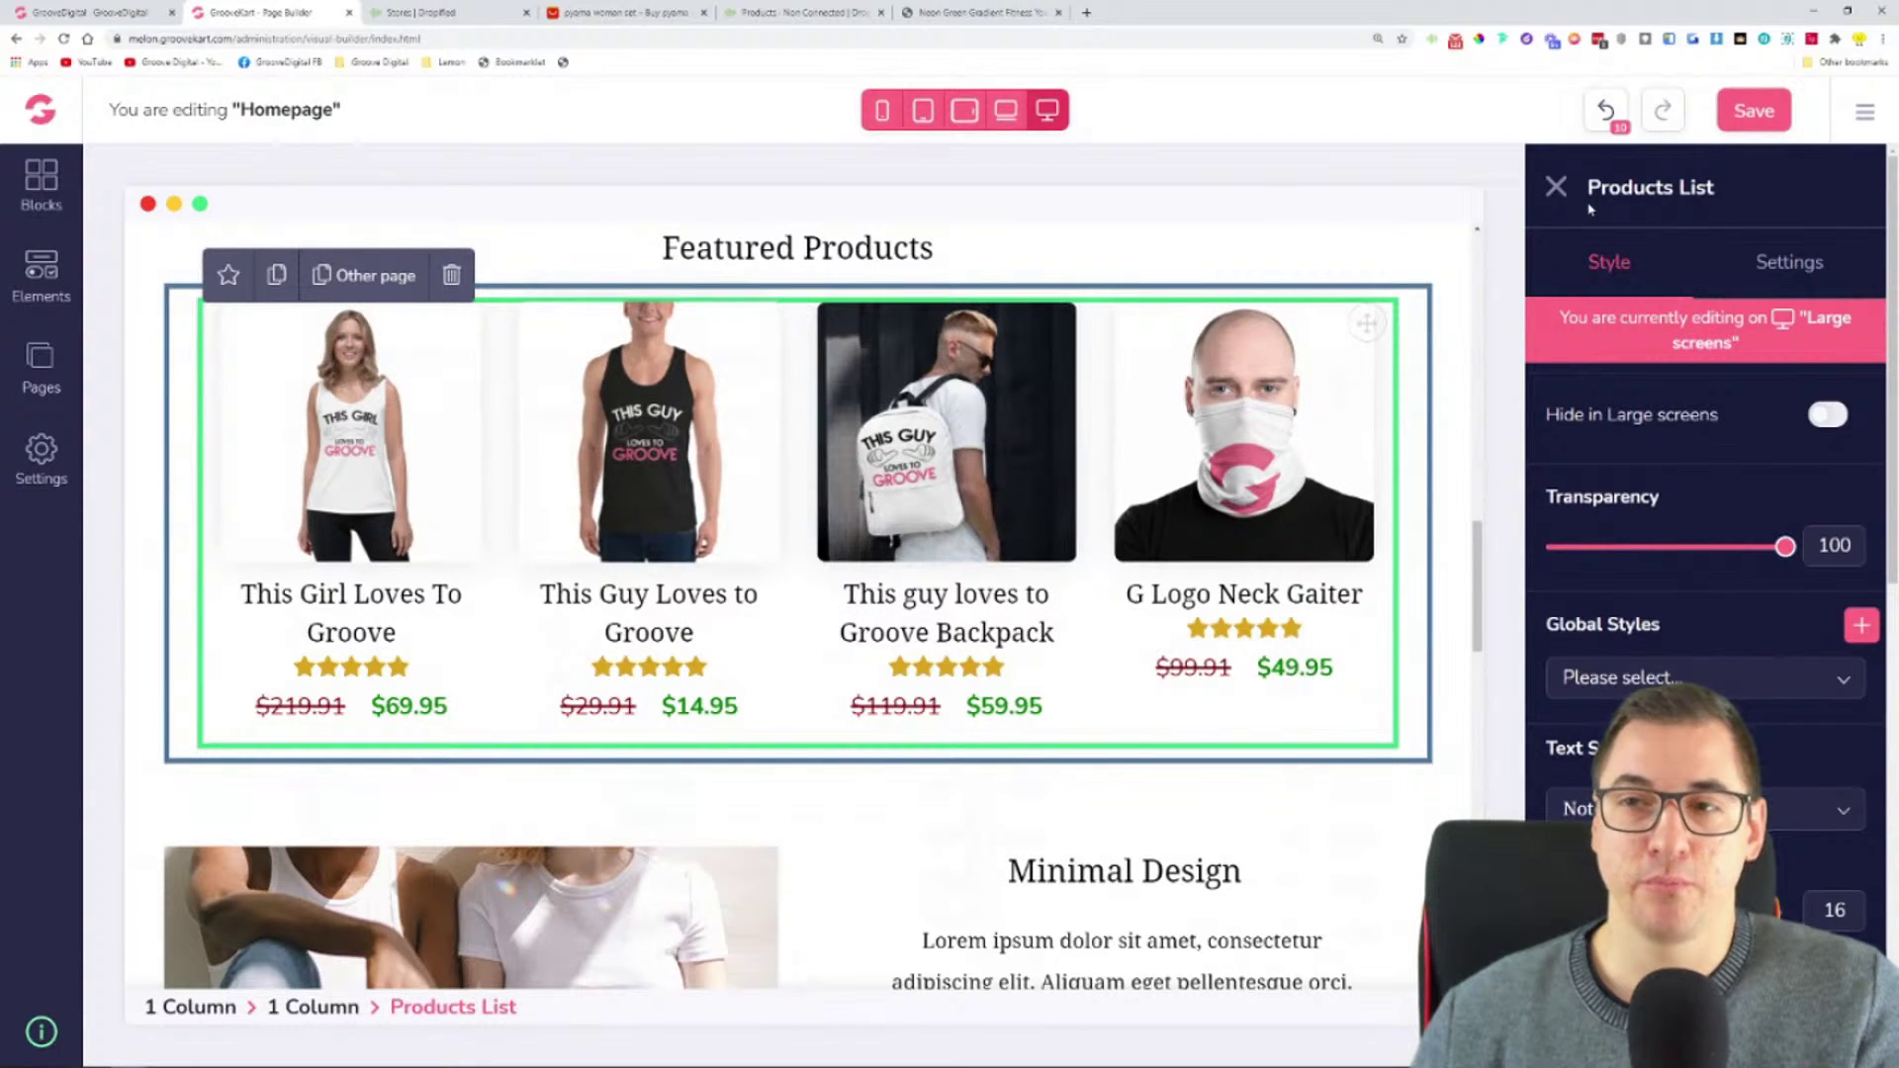
left_click(1776, 269)
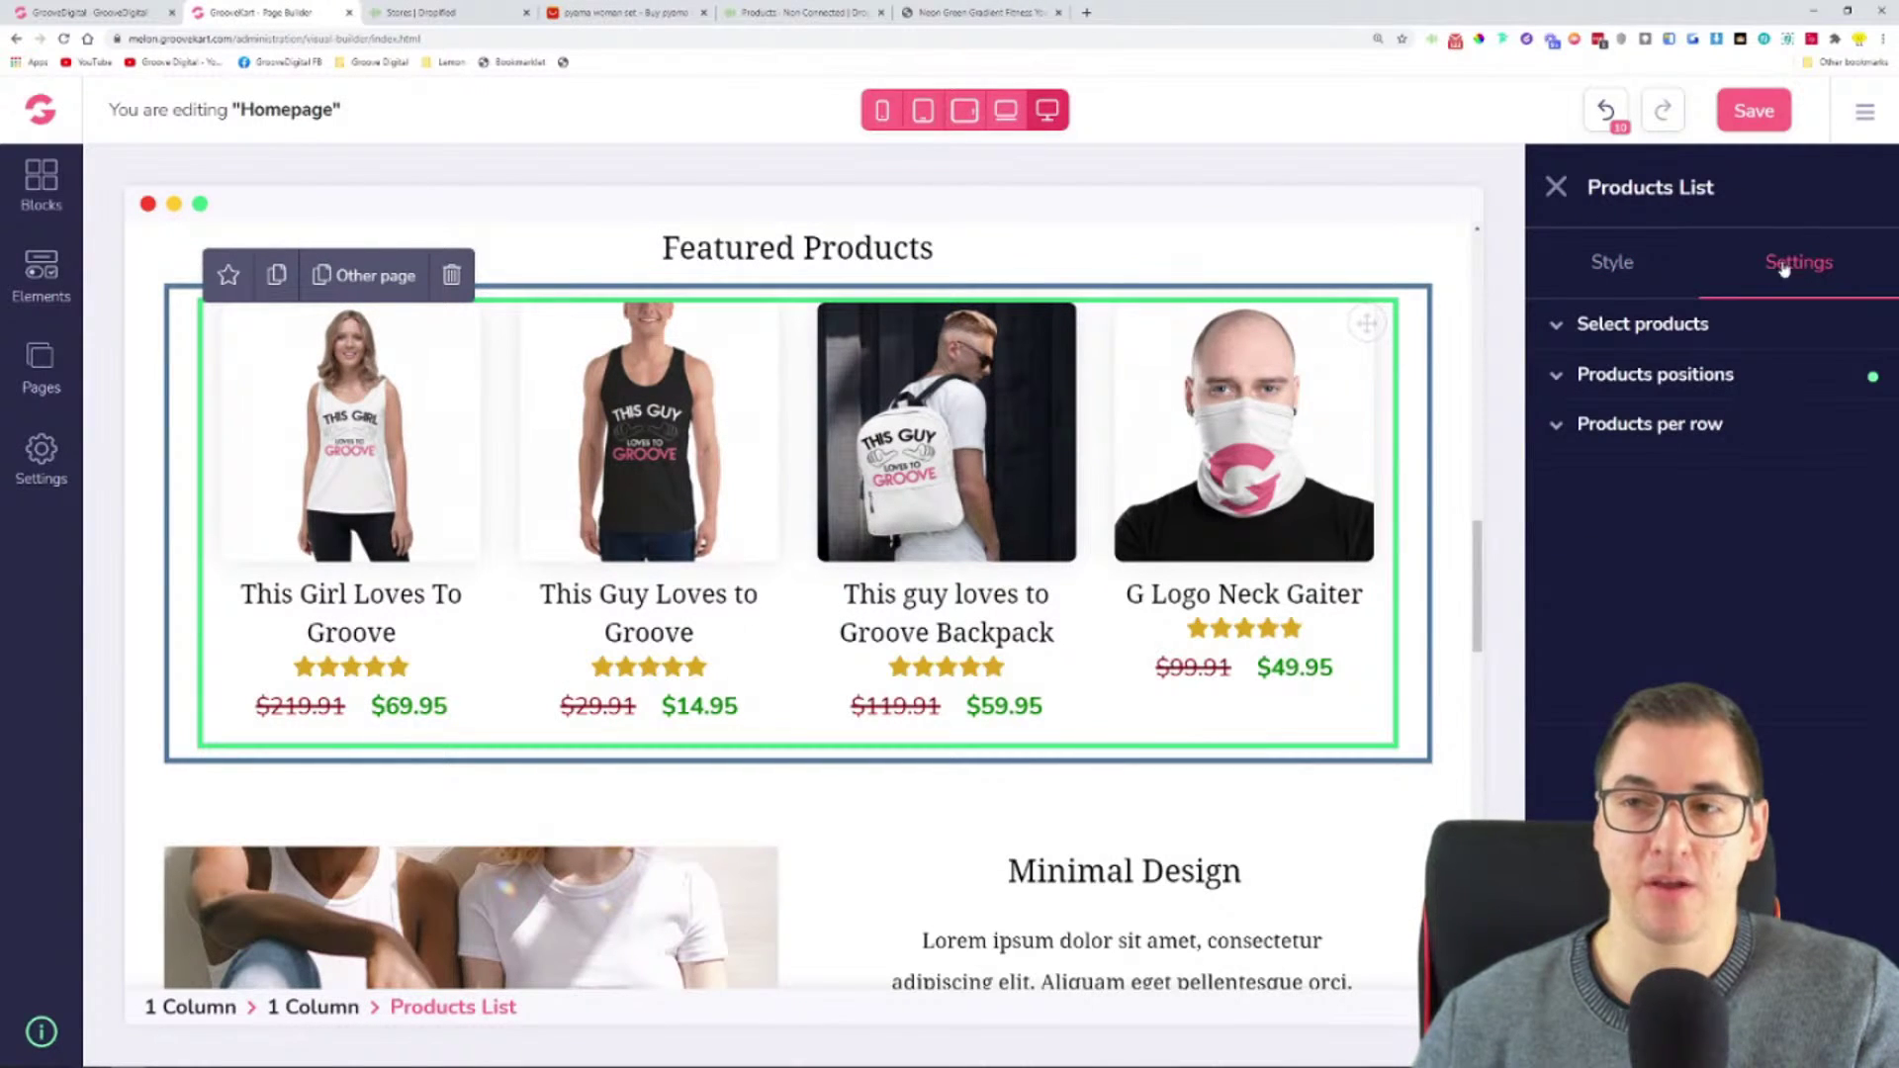
left_click(1680, 345)
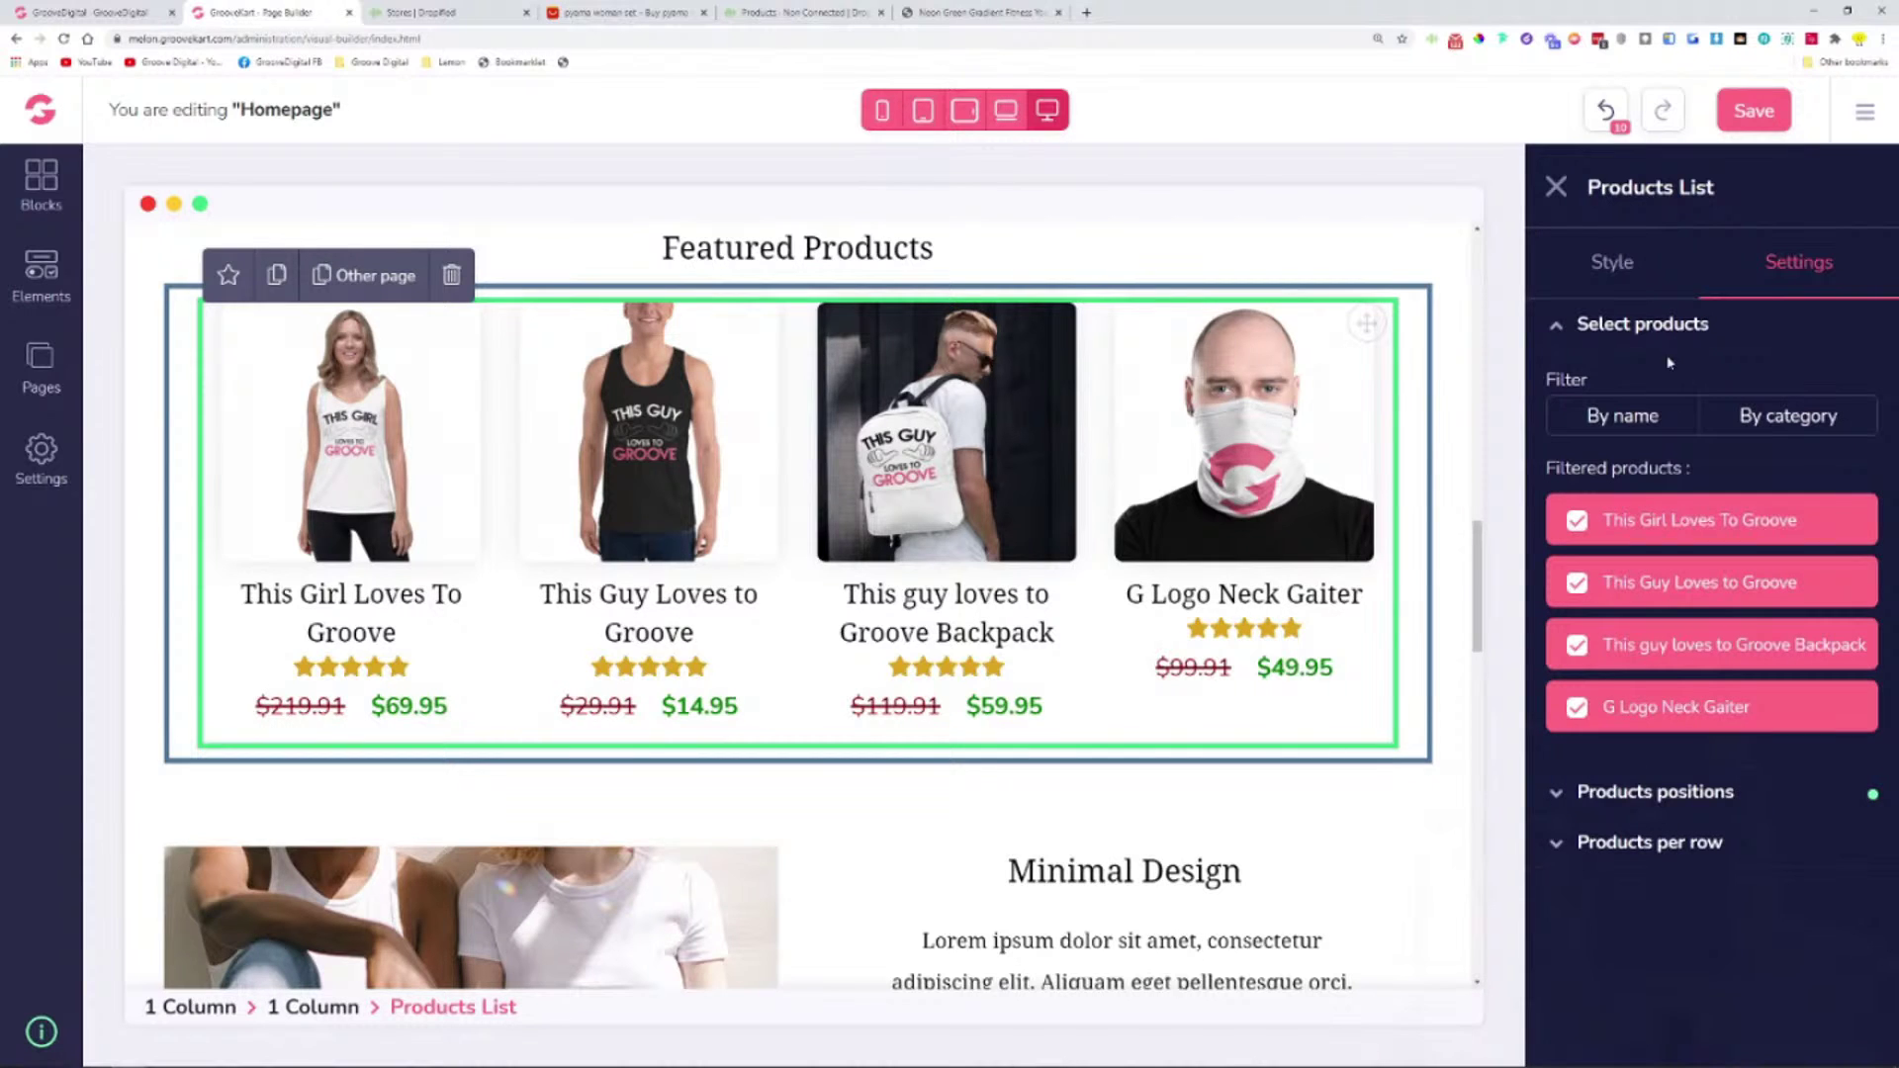
left_click(1578, 582)
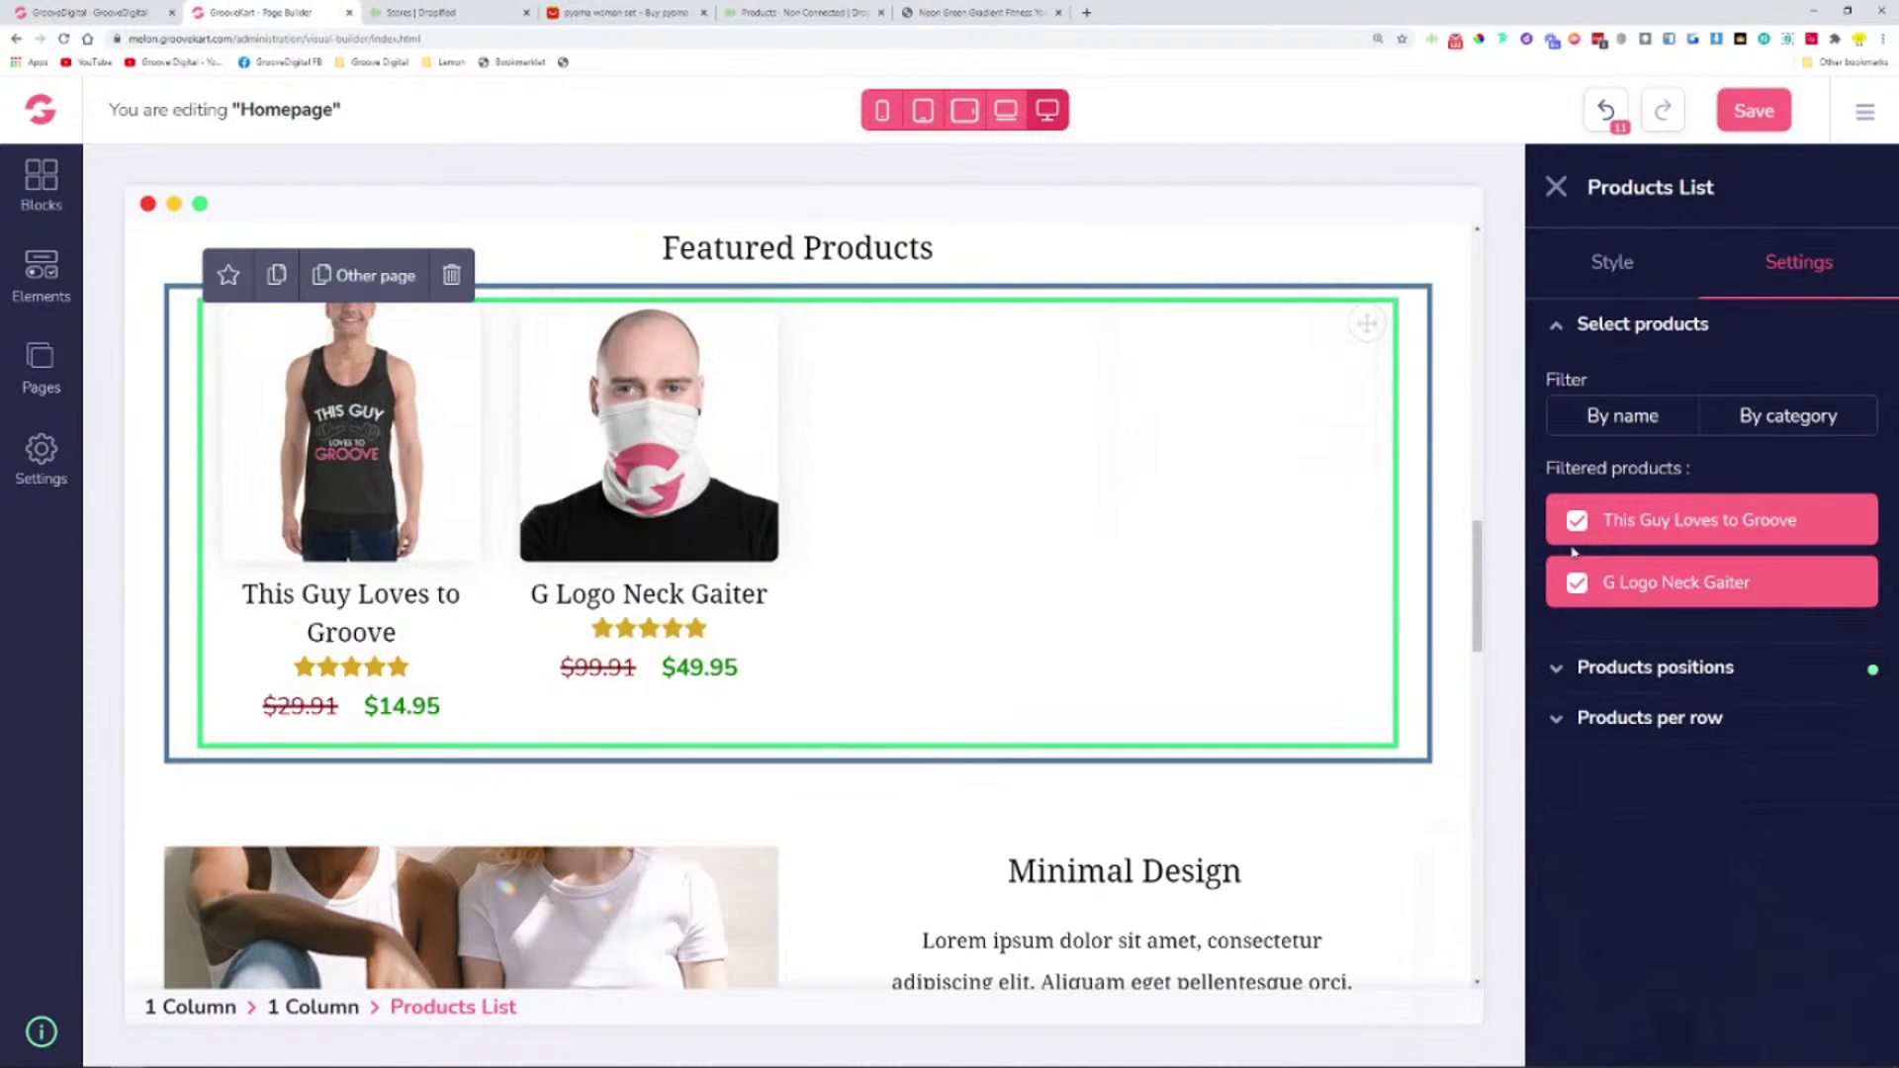
left_click(1578, 522)
left_click(1578, 526)
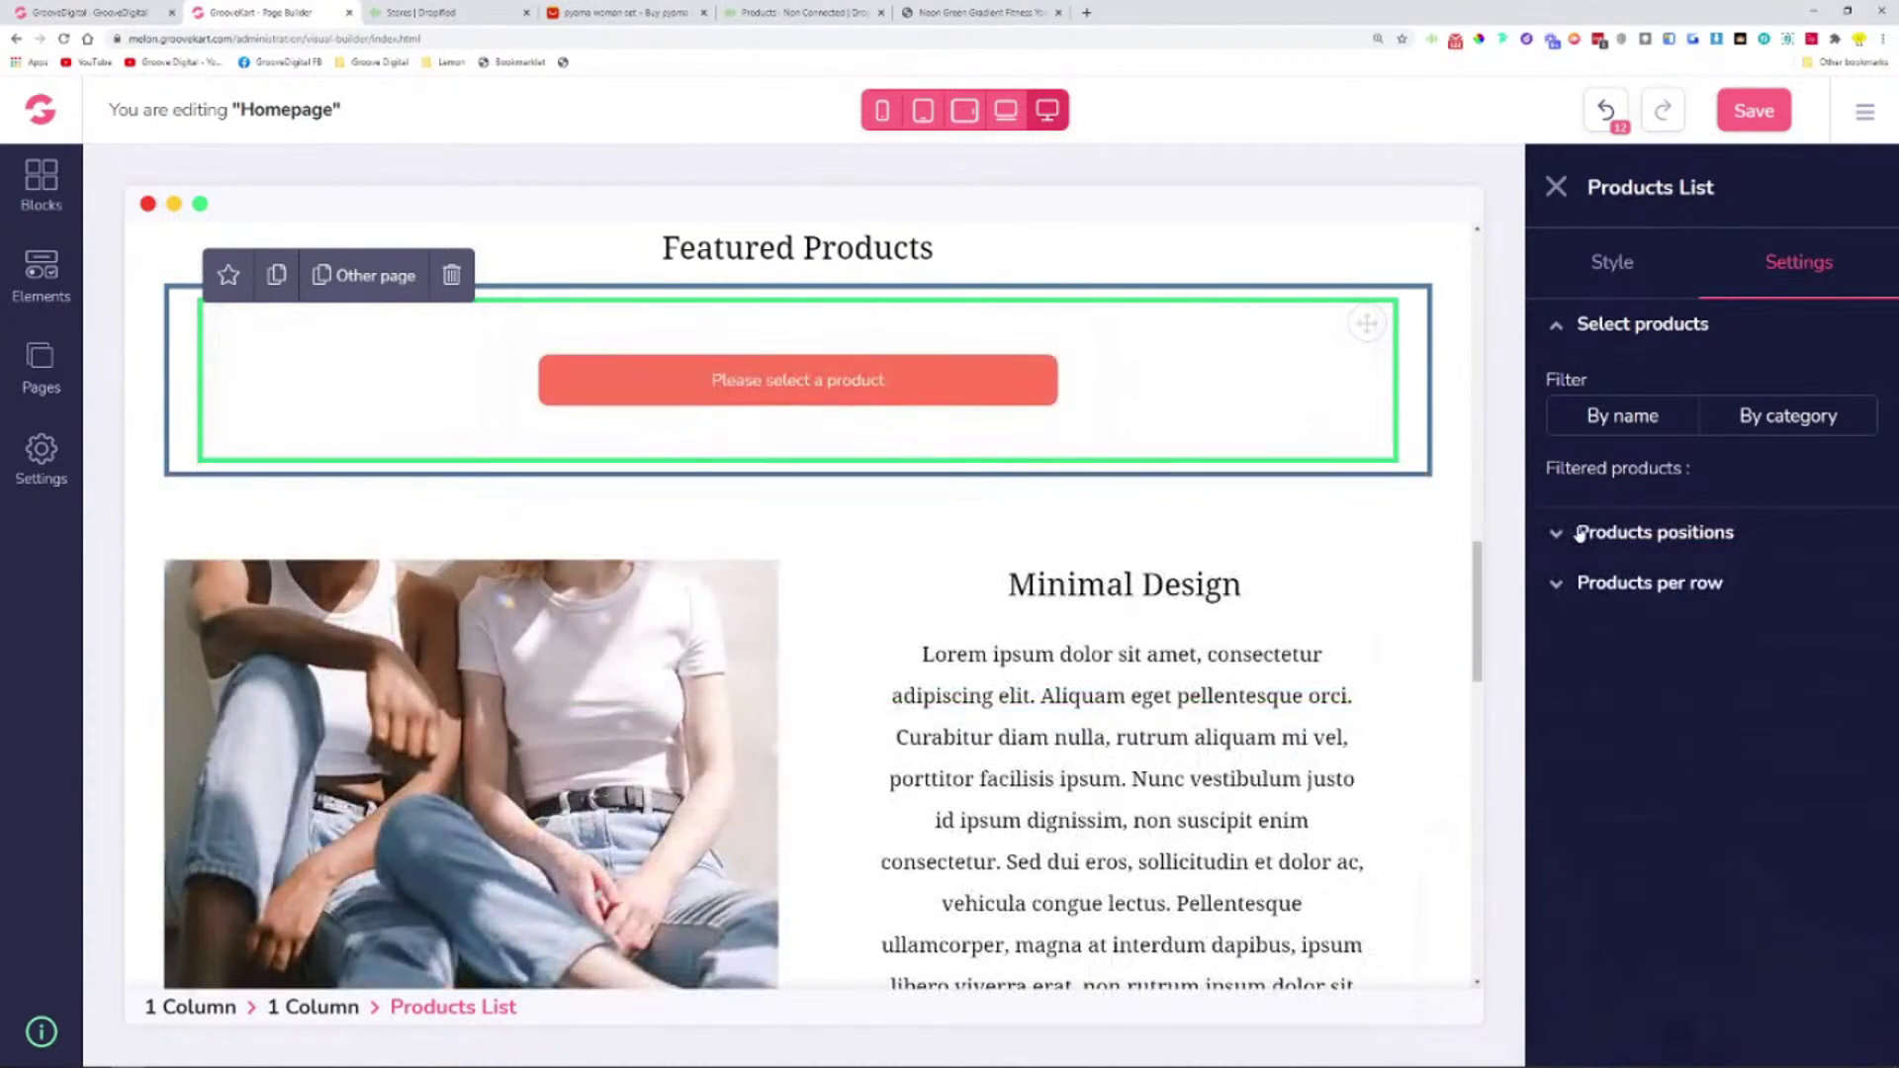
- Filter the available products by the name "pi" and add the two matching pajama sets to the Featured Products list
left_click(1643, 436)
left_click(1650, 511)
type("p")
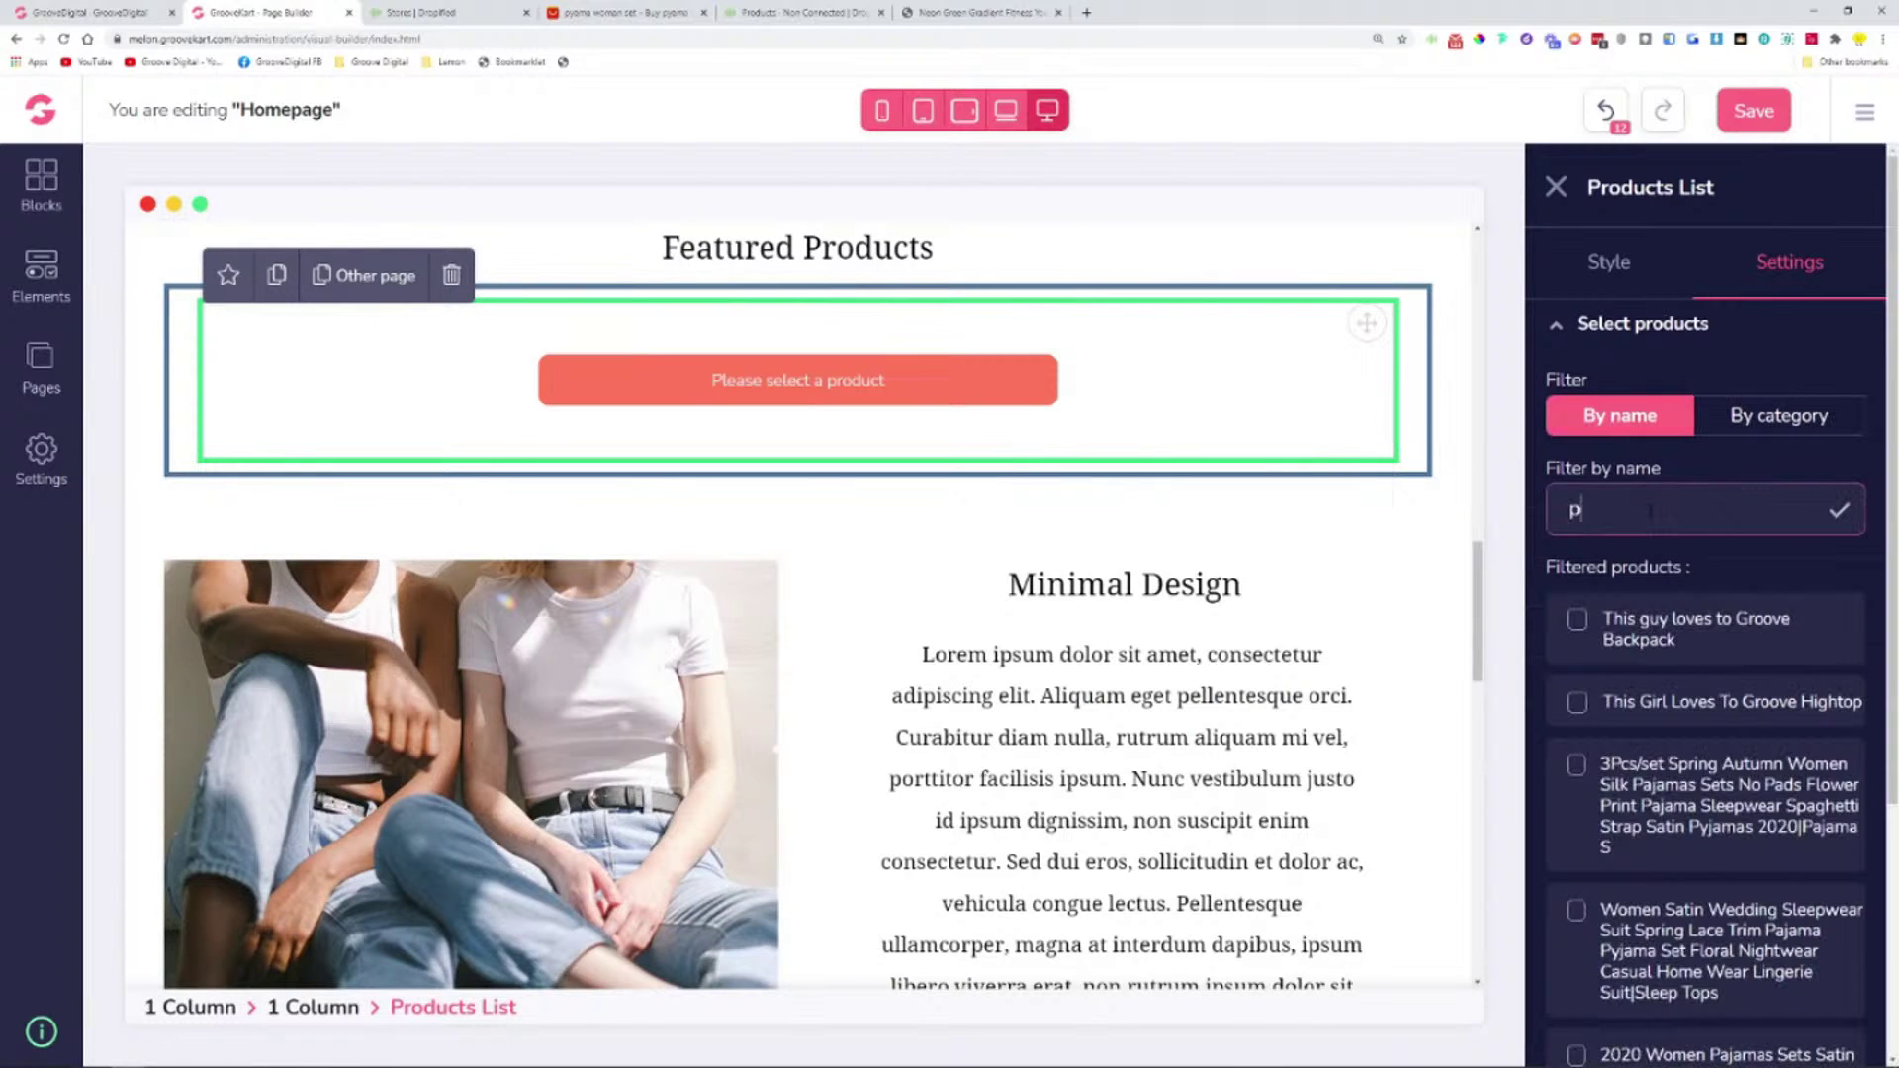
type("iy")
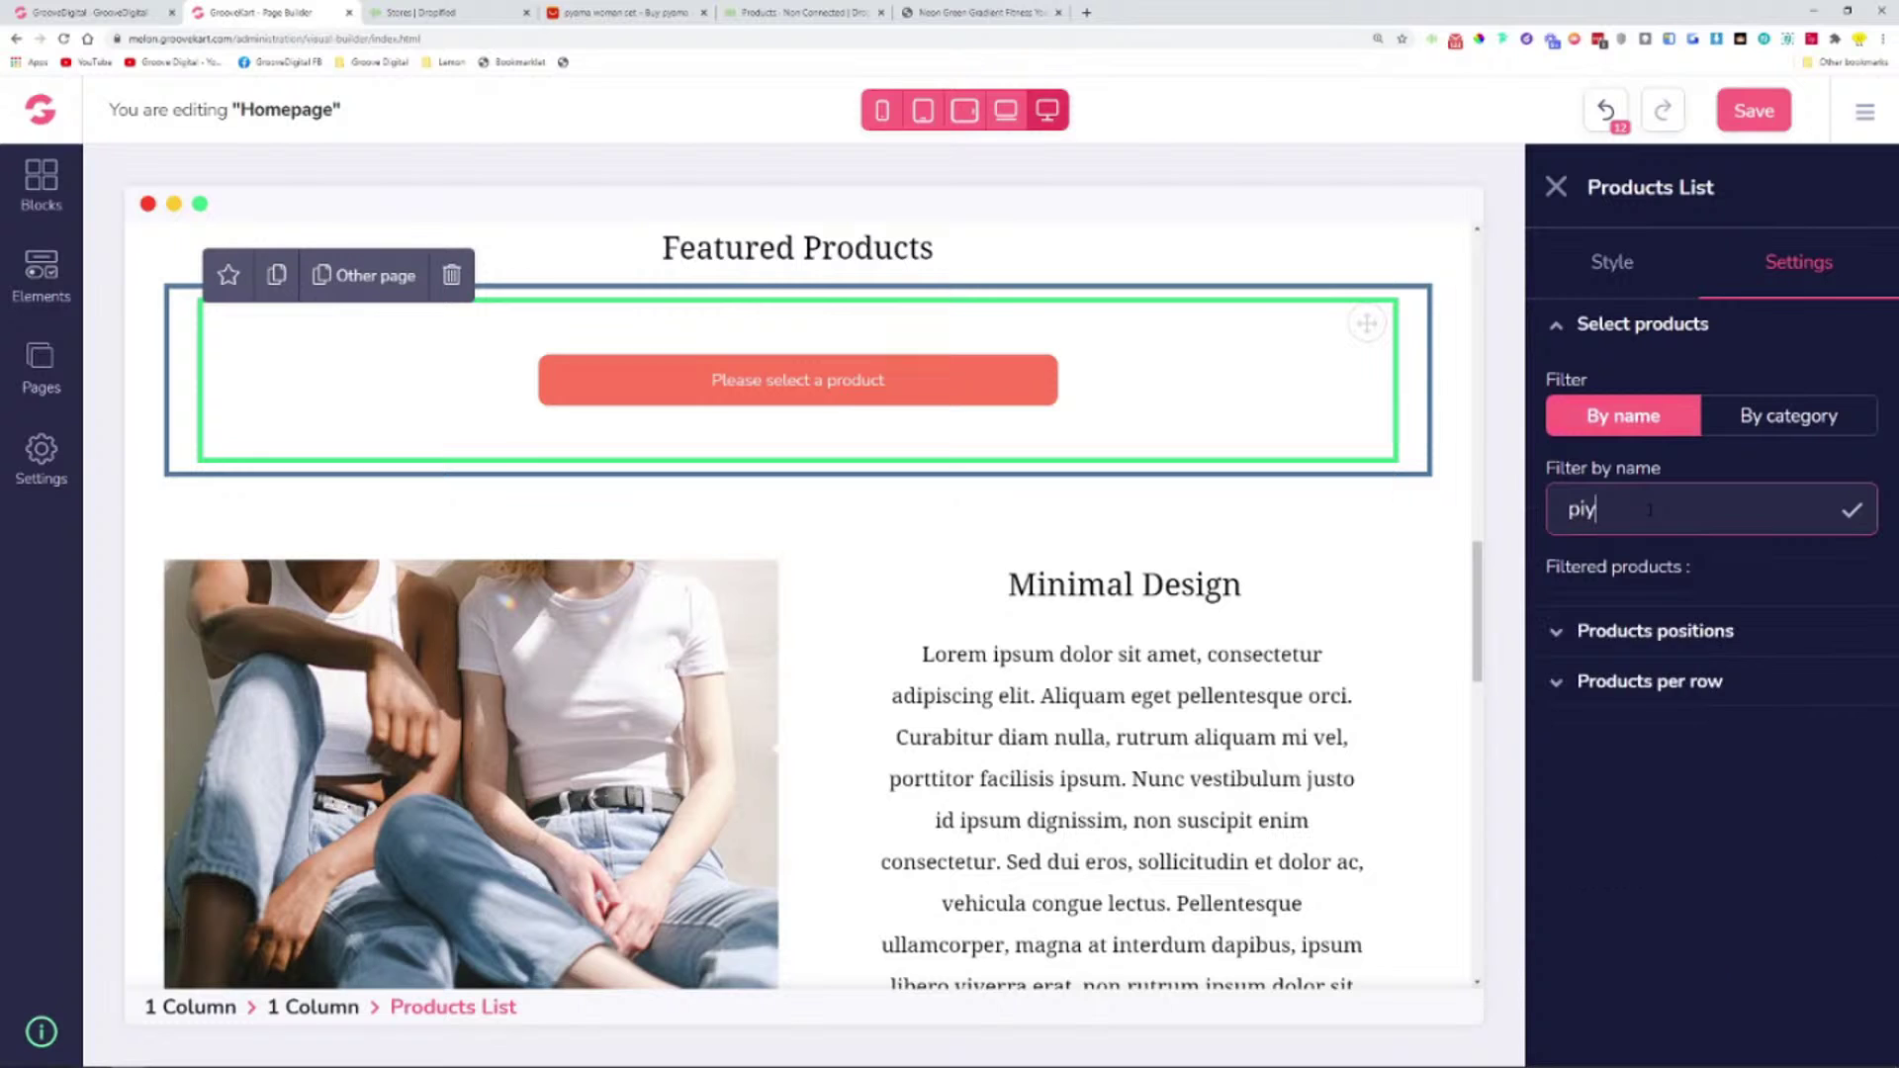
key("BackSpace")
left_click(1616, 619)
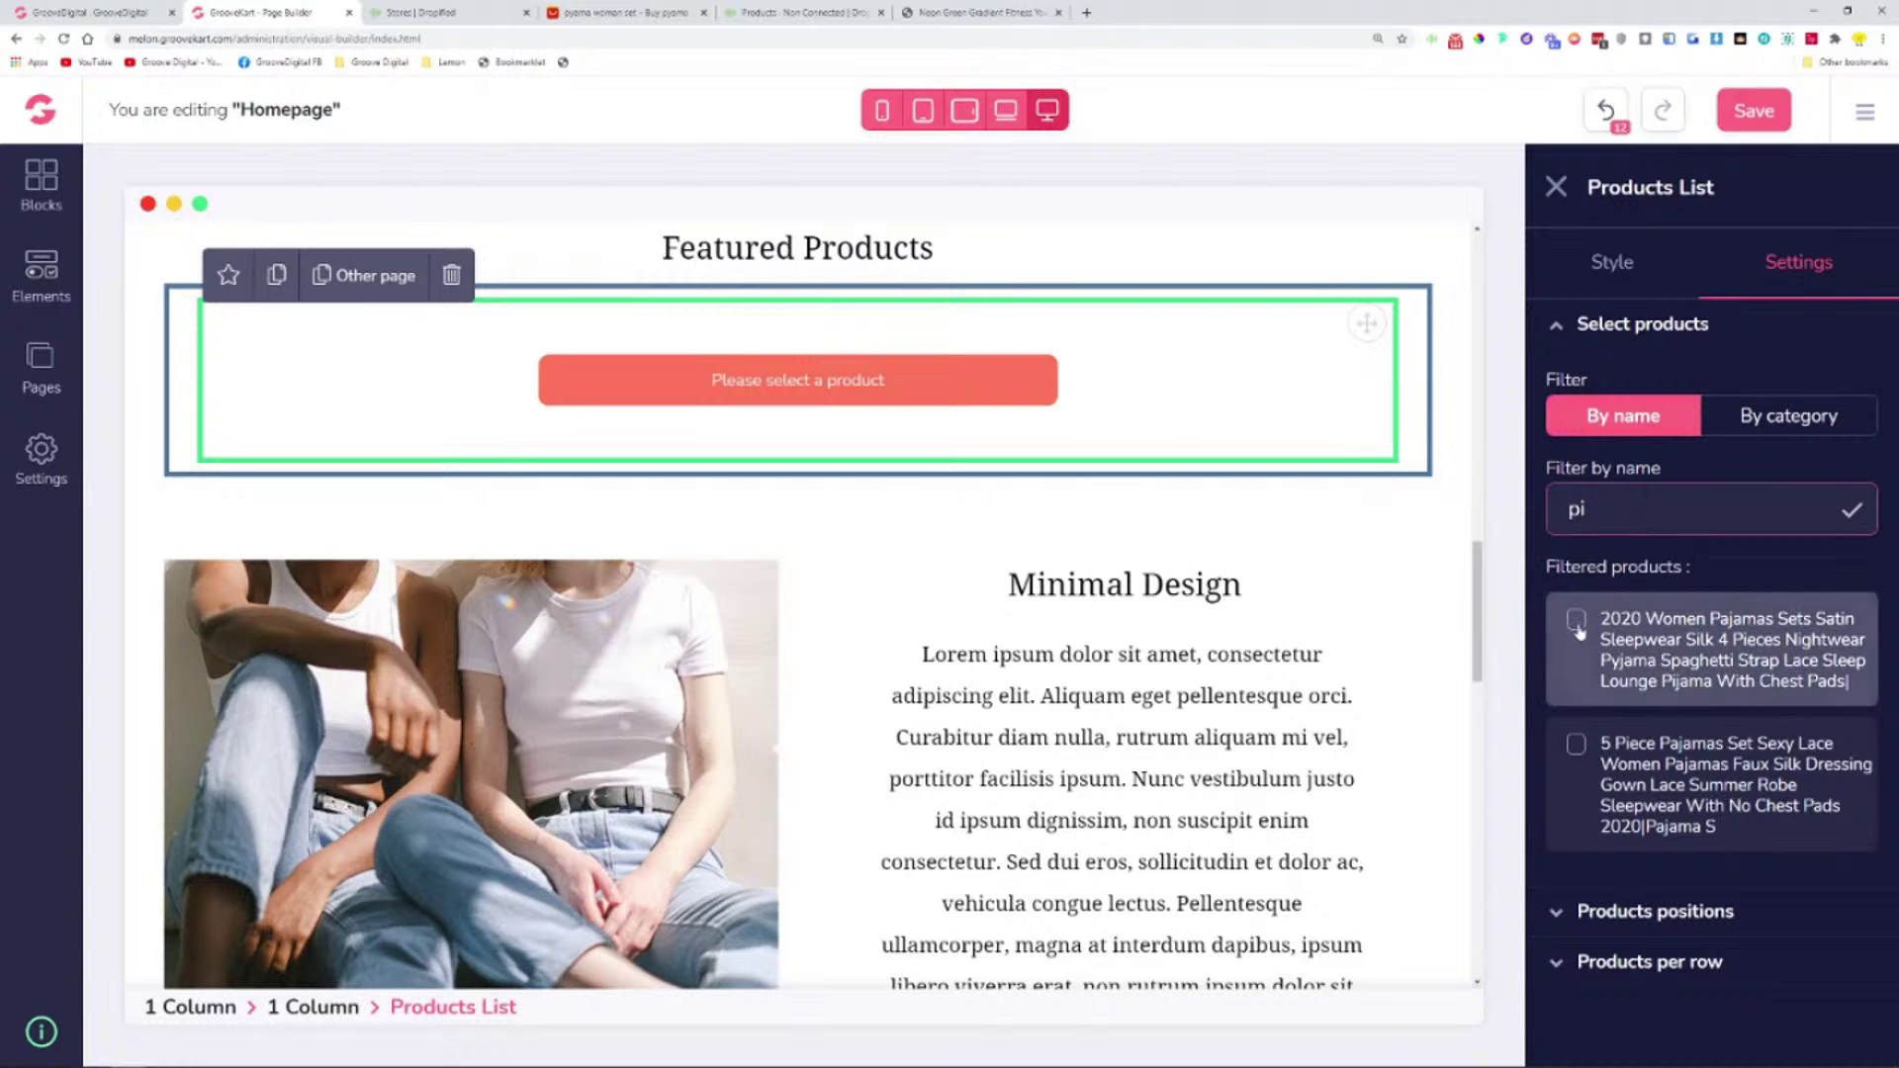
left_click(1588, 763)
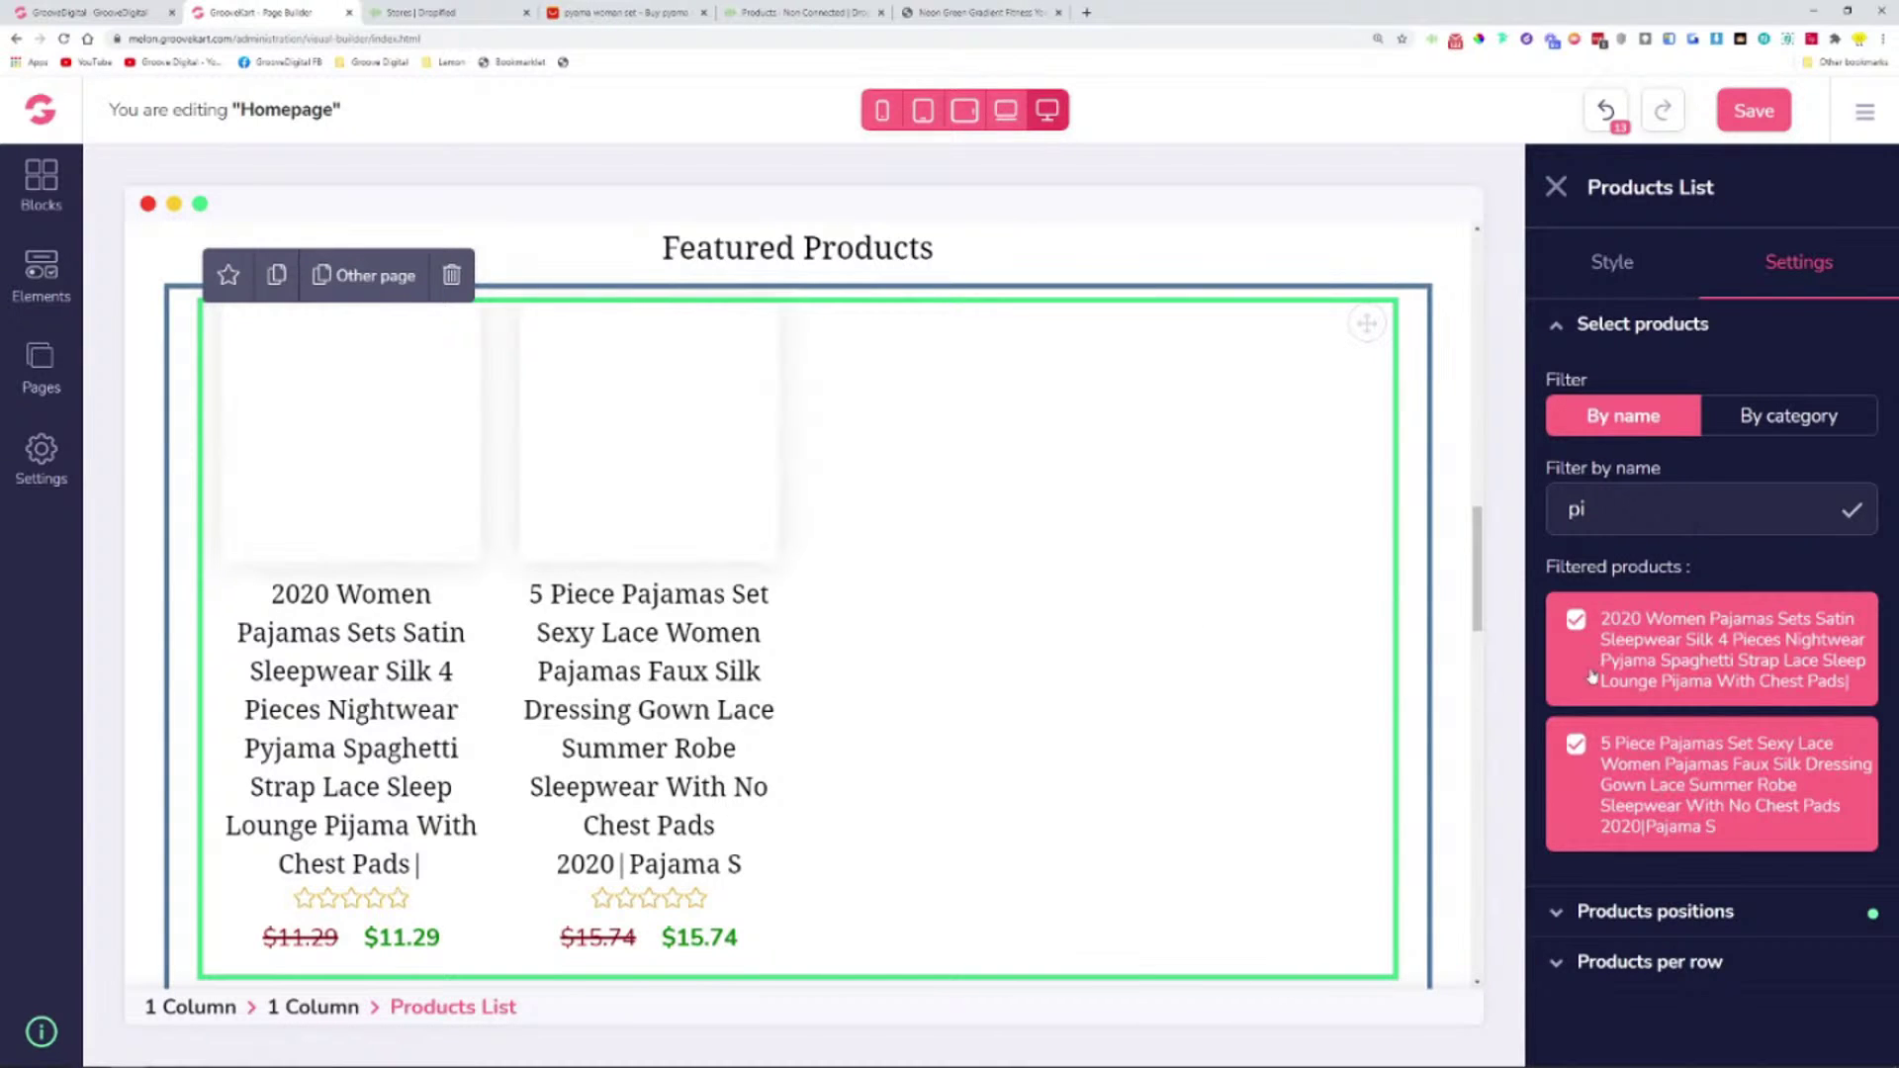
- Save the homepage layout and check the two pajama sets in the Featured Products section
left_click(1751, 118)
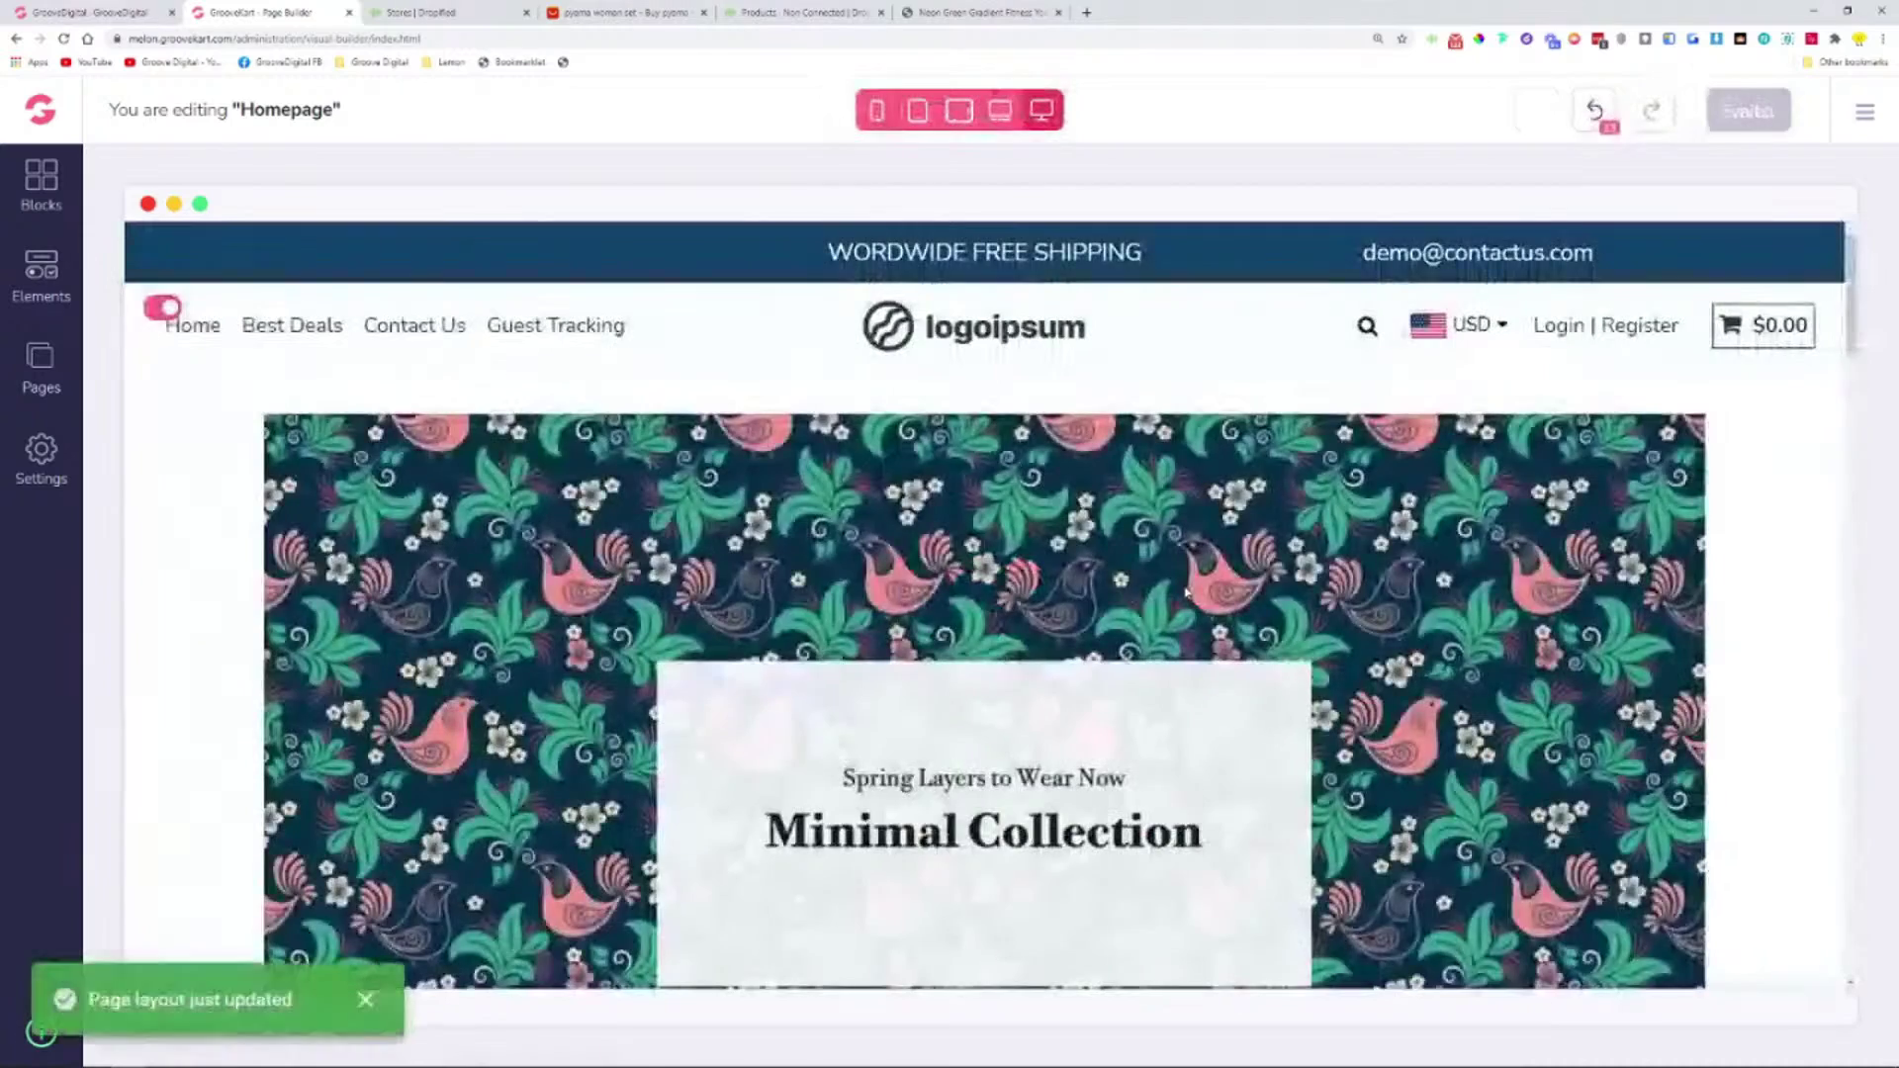
scroll(1187, 589, "down", 15)
scroll(1186, 584, "down", 2)
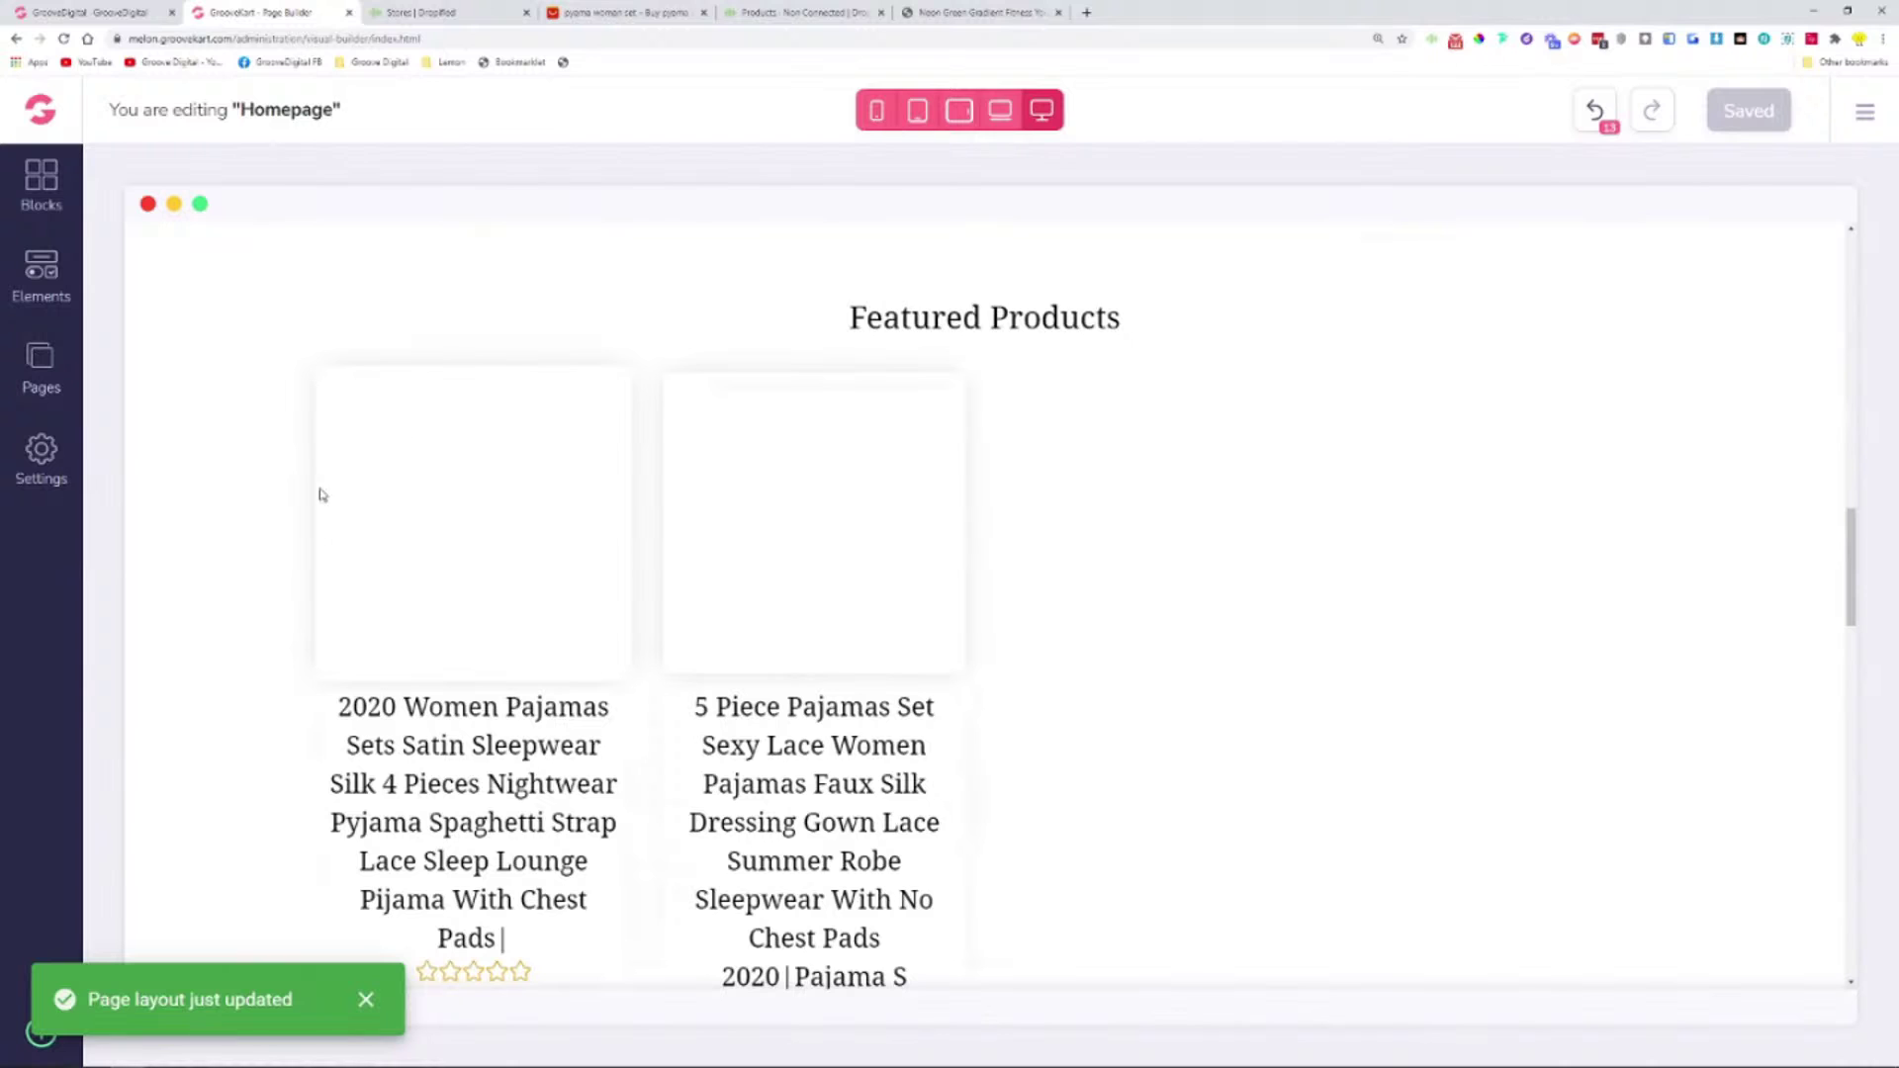
scroll(1148, 496, "down", 2)
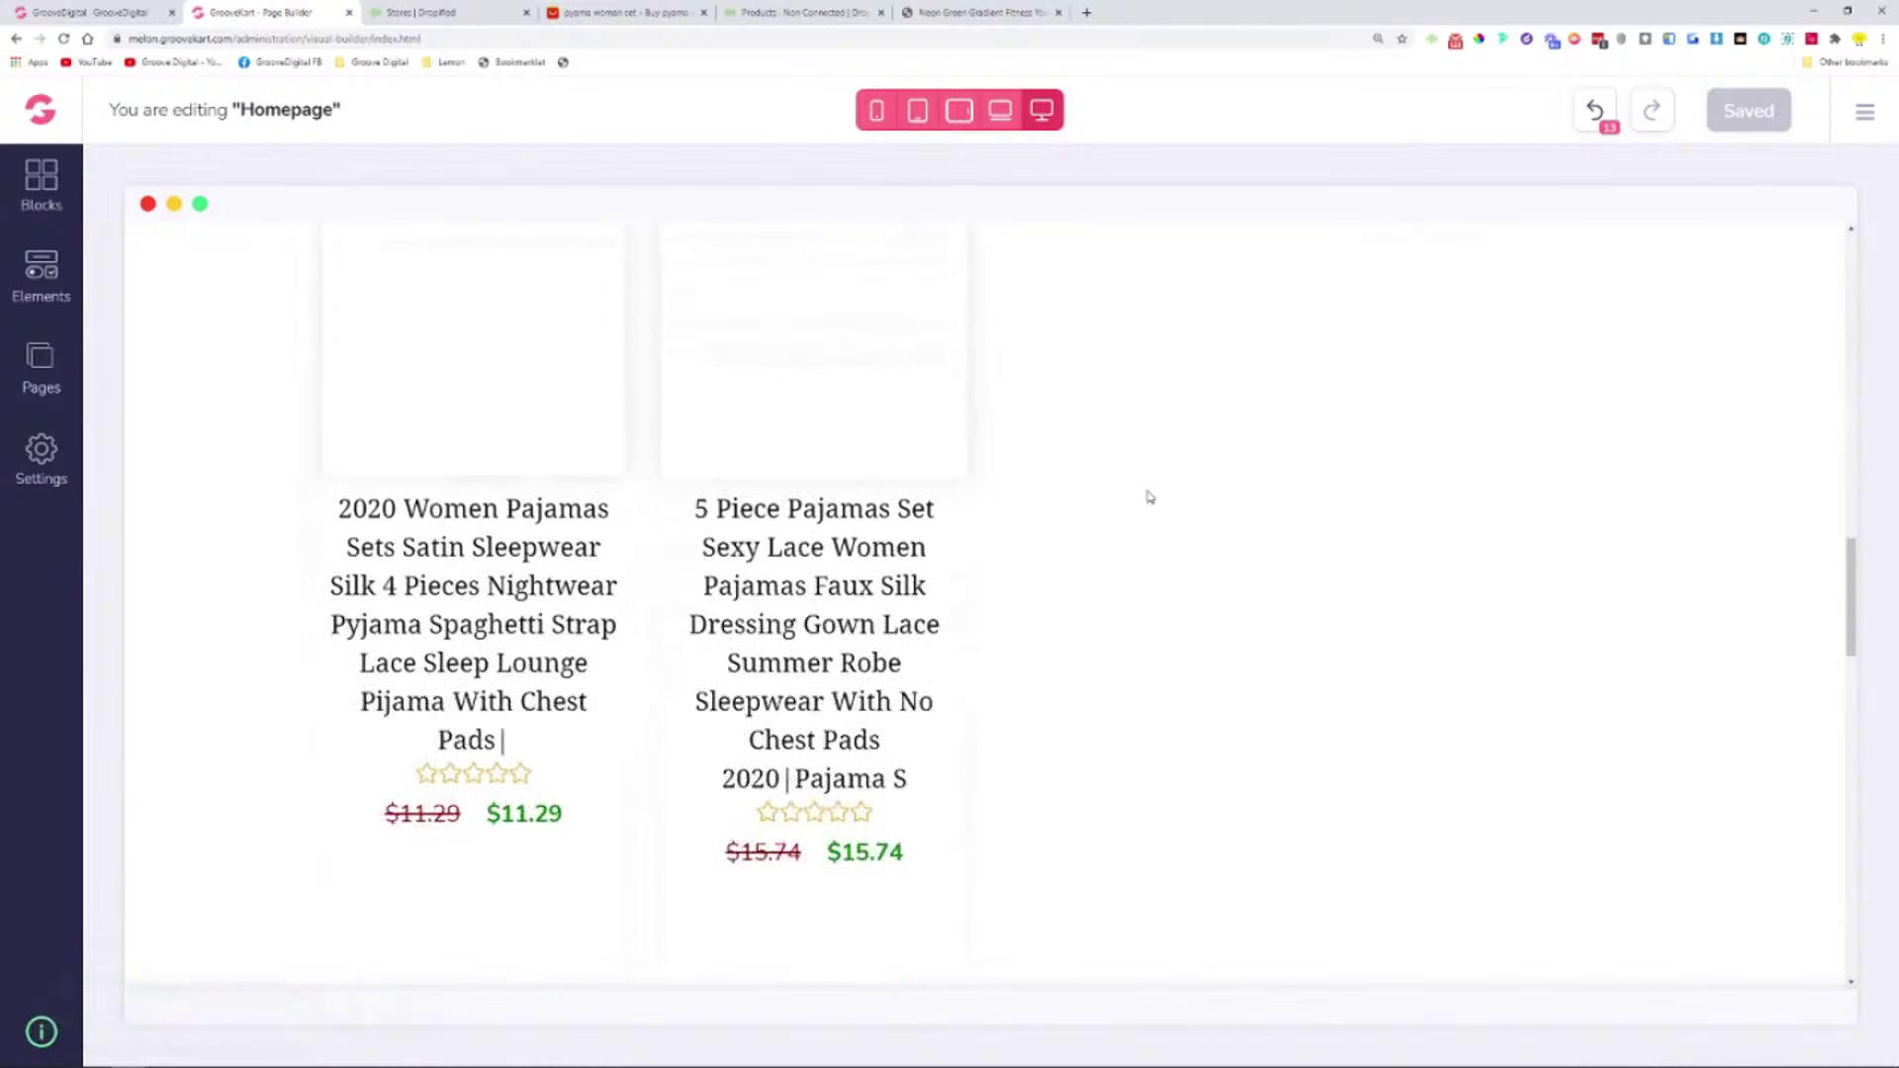
- Look over the homepage from the second pajama set's title up through Shop by Category to the banner
left_click_drag(714, 508, 924, 768)
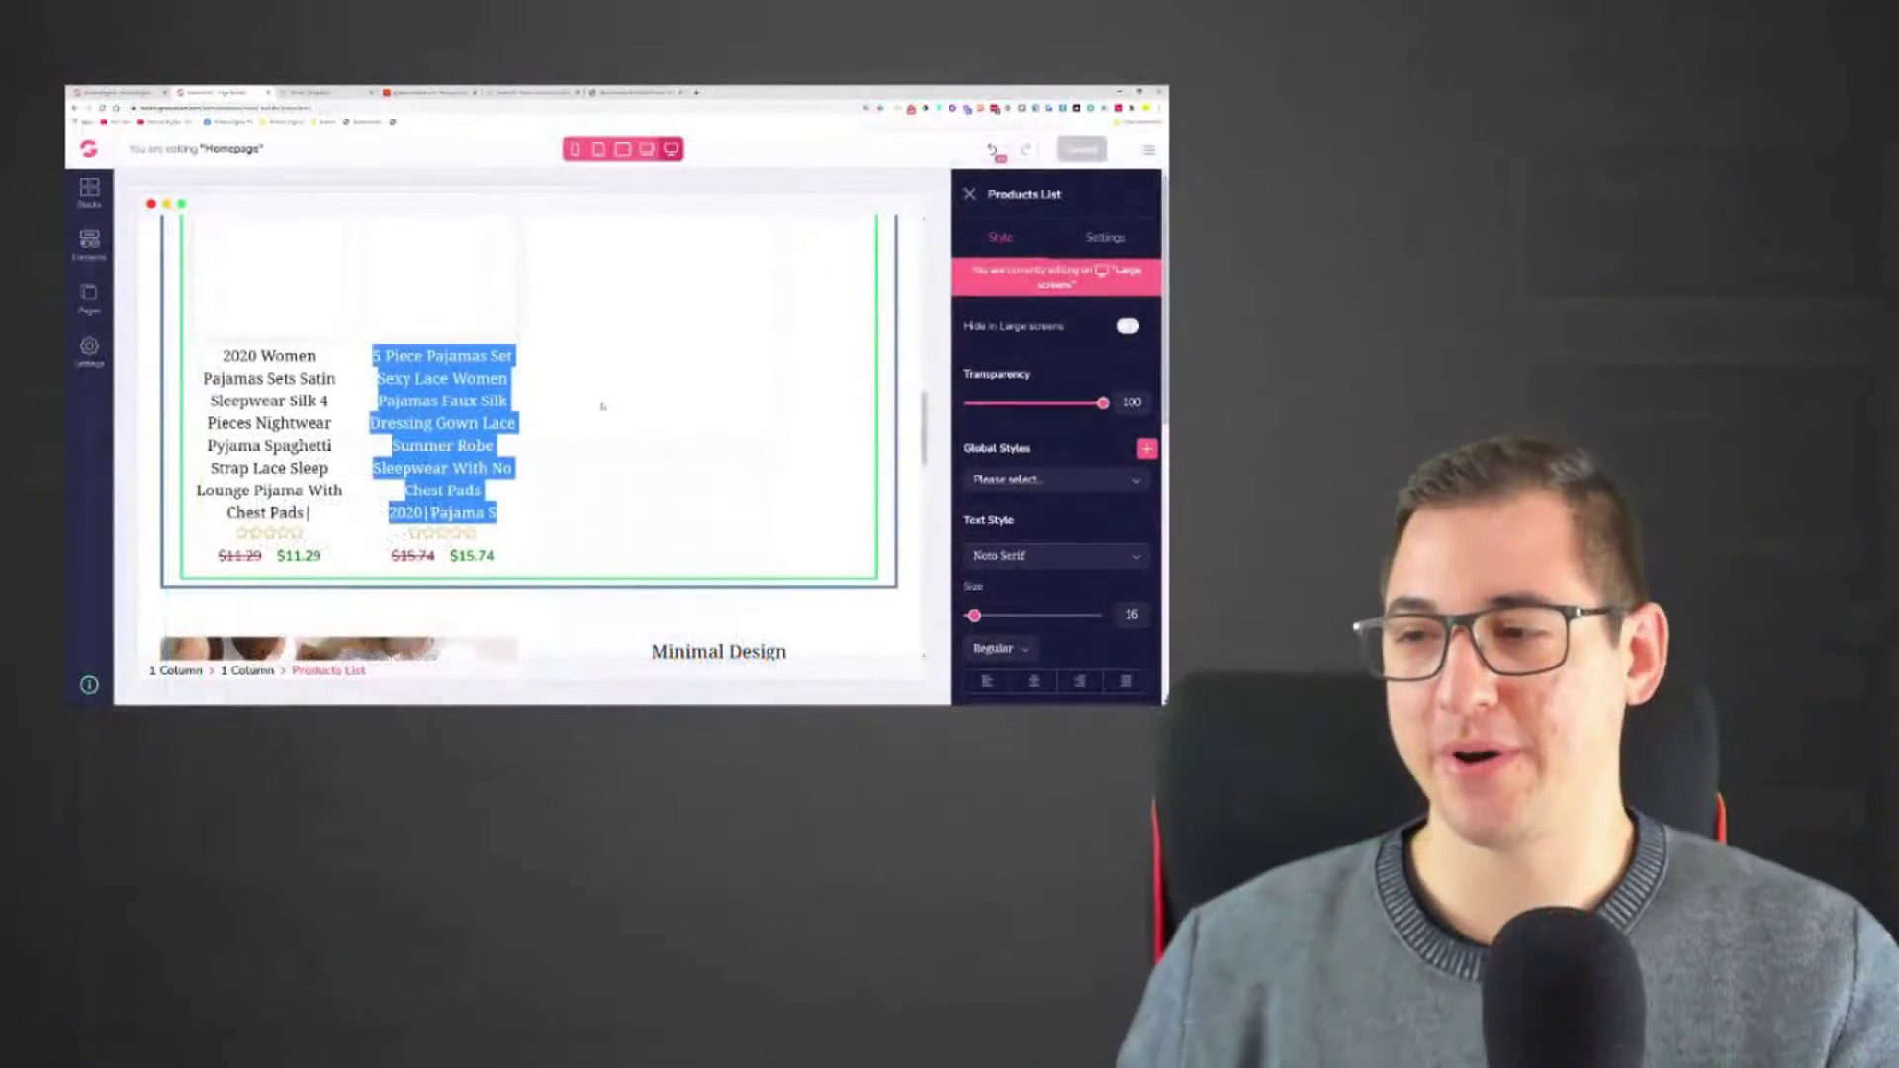
scroll(730, 386, "up", 3)
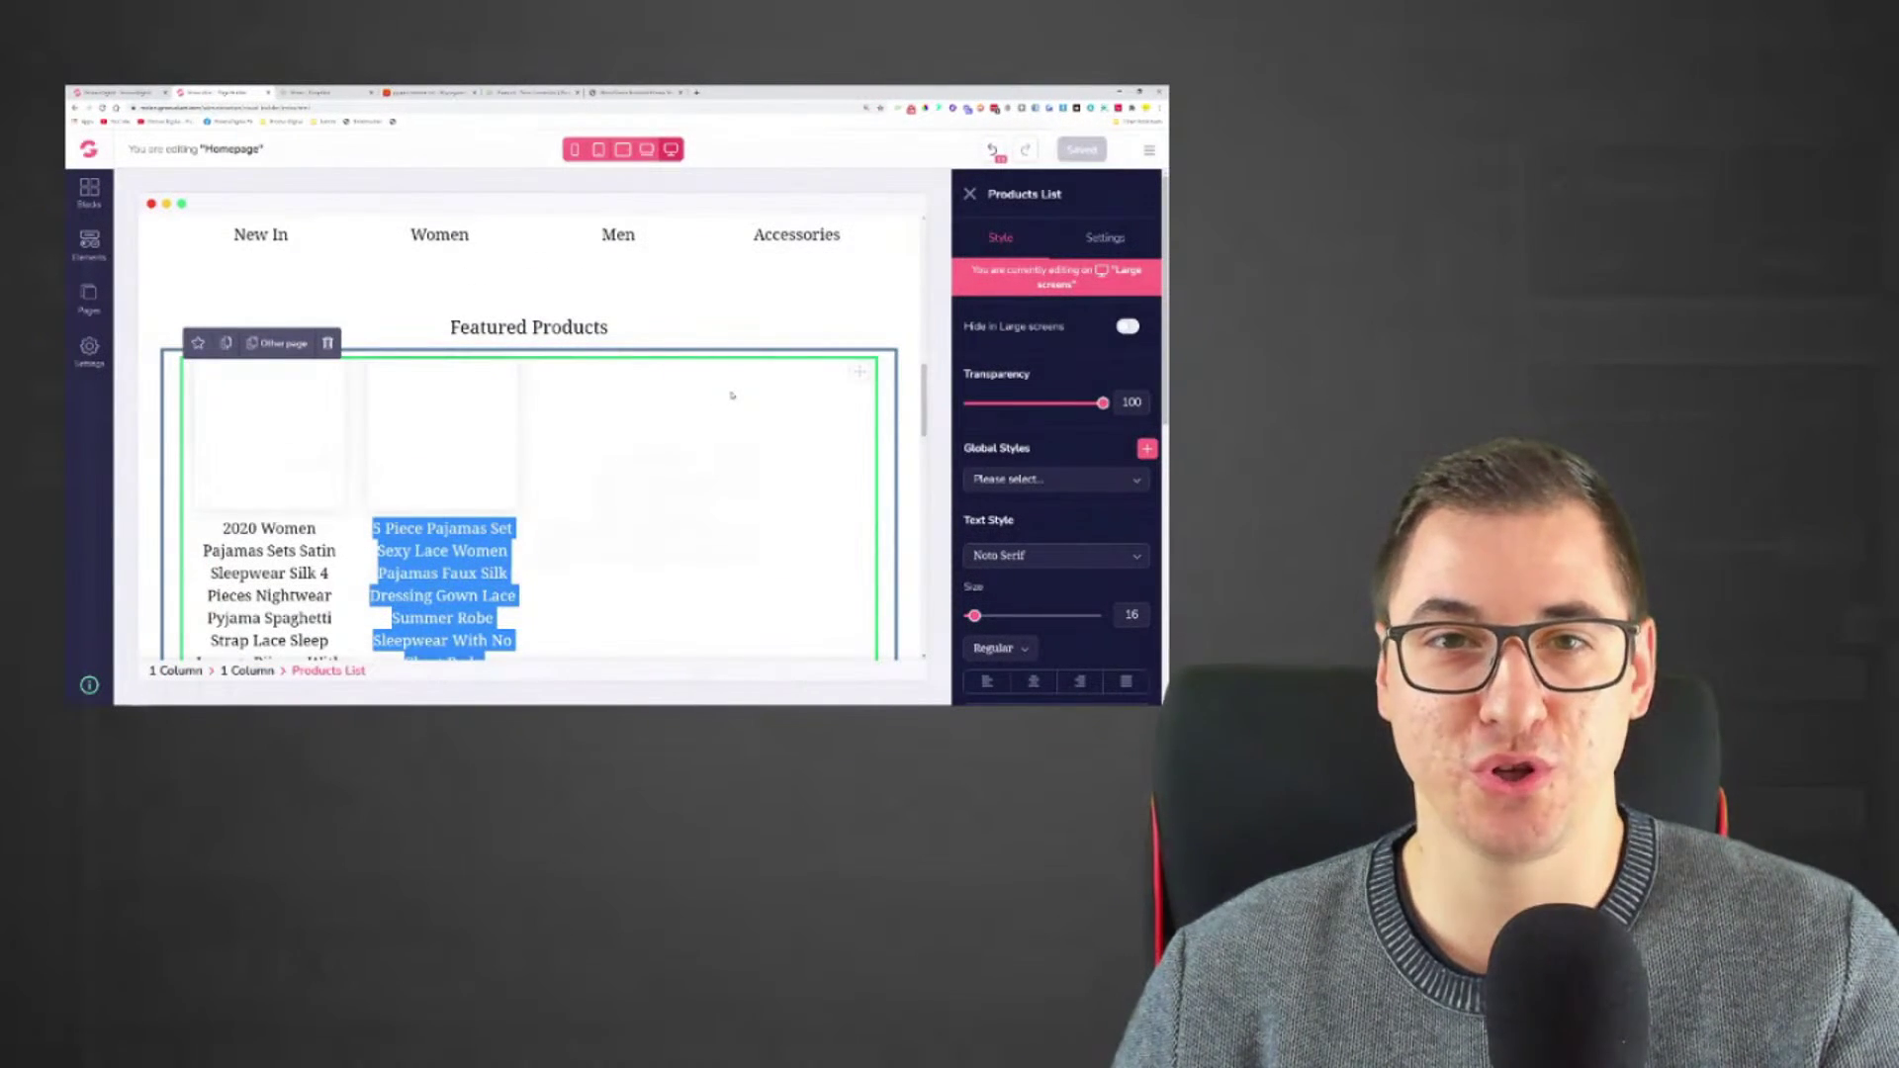
scroll(729, 353, "up", 1)
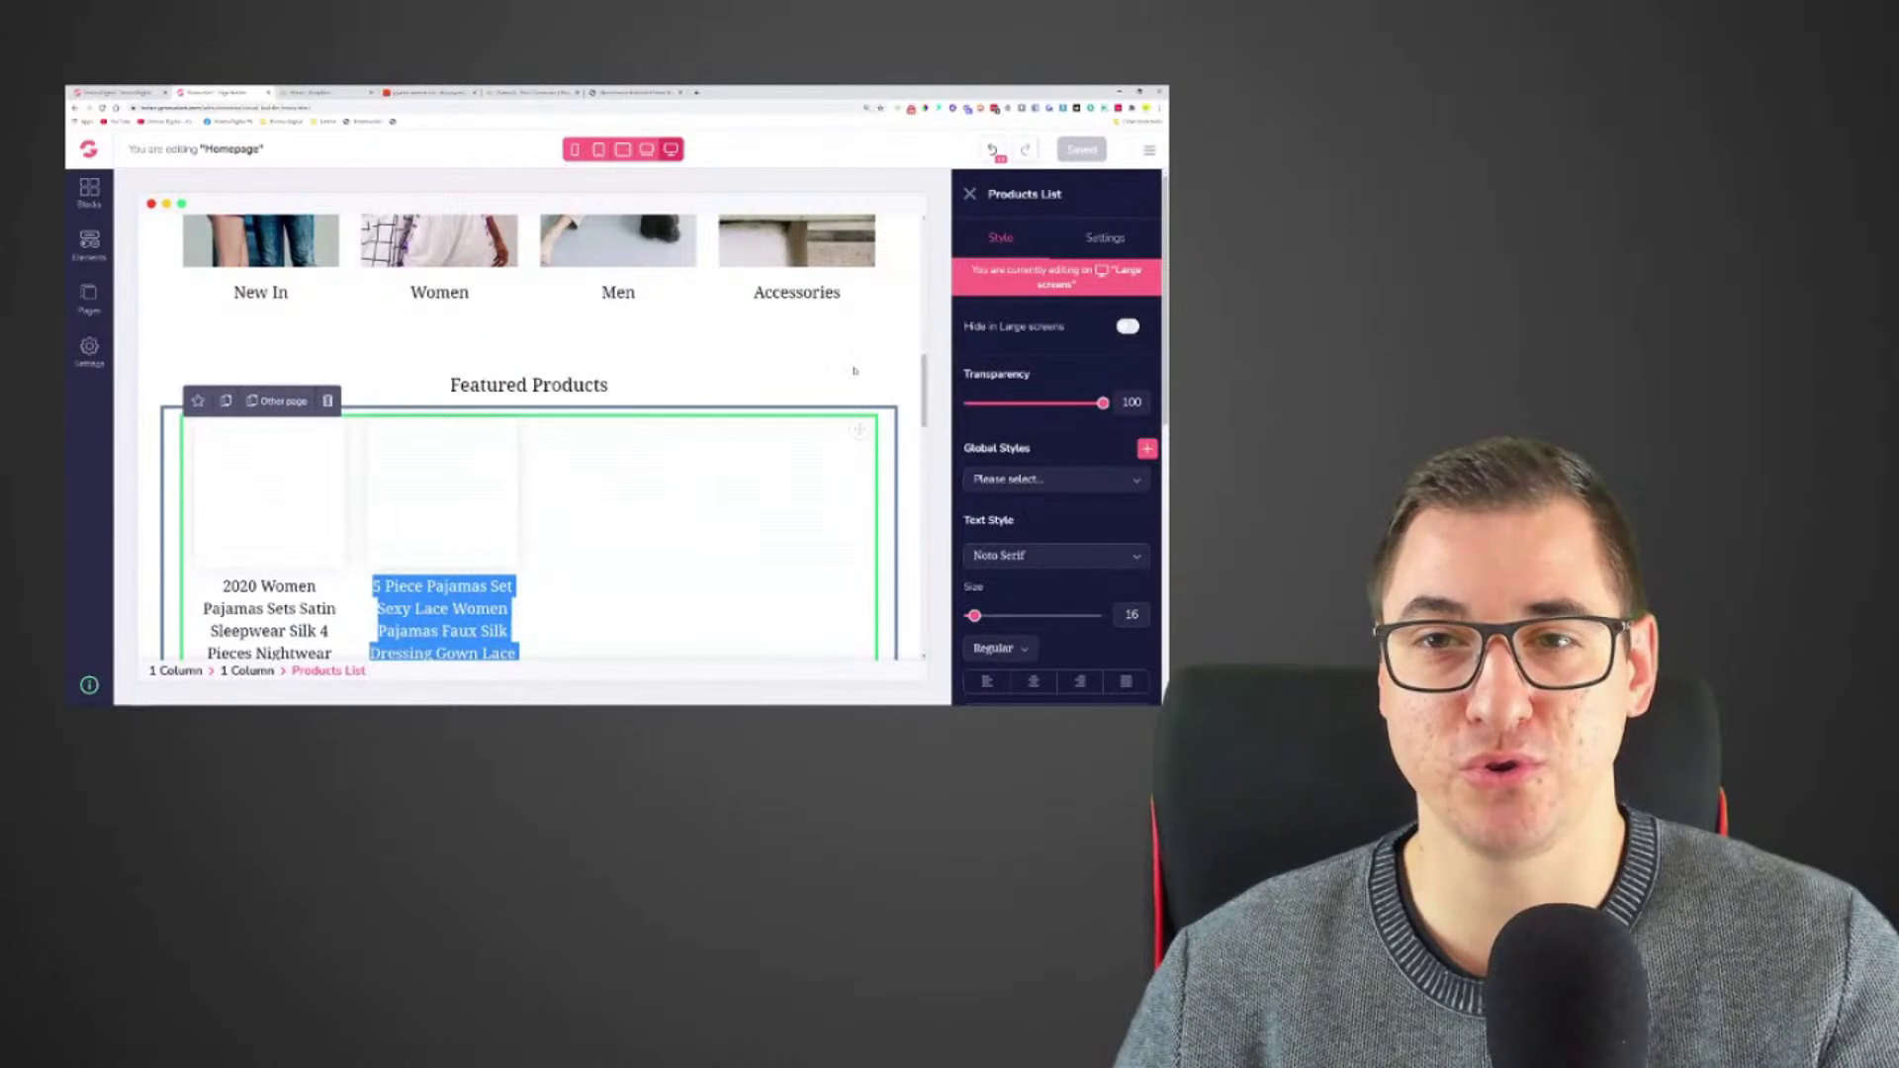
scroll(729, 352, "up", 3)
scroll(856, 371, "up", 2)
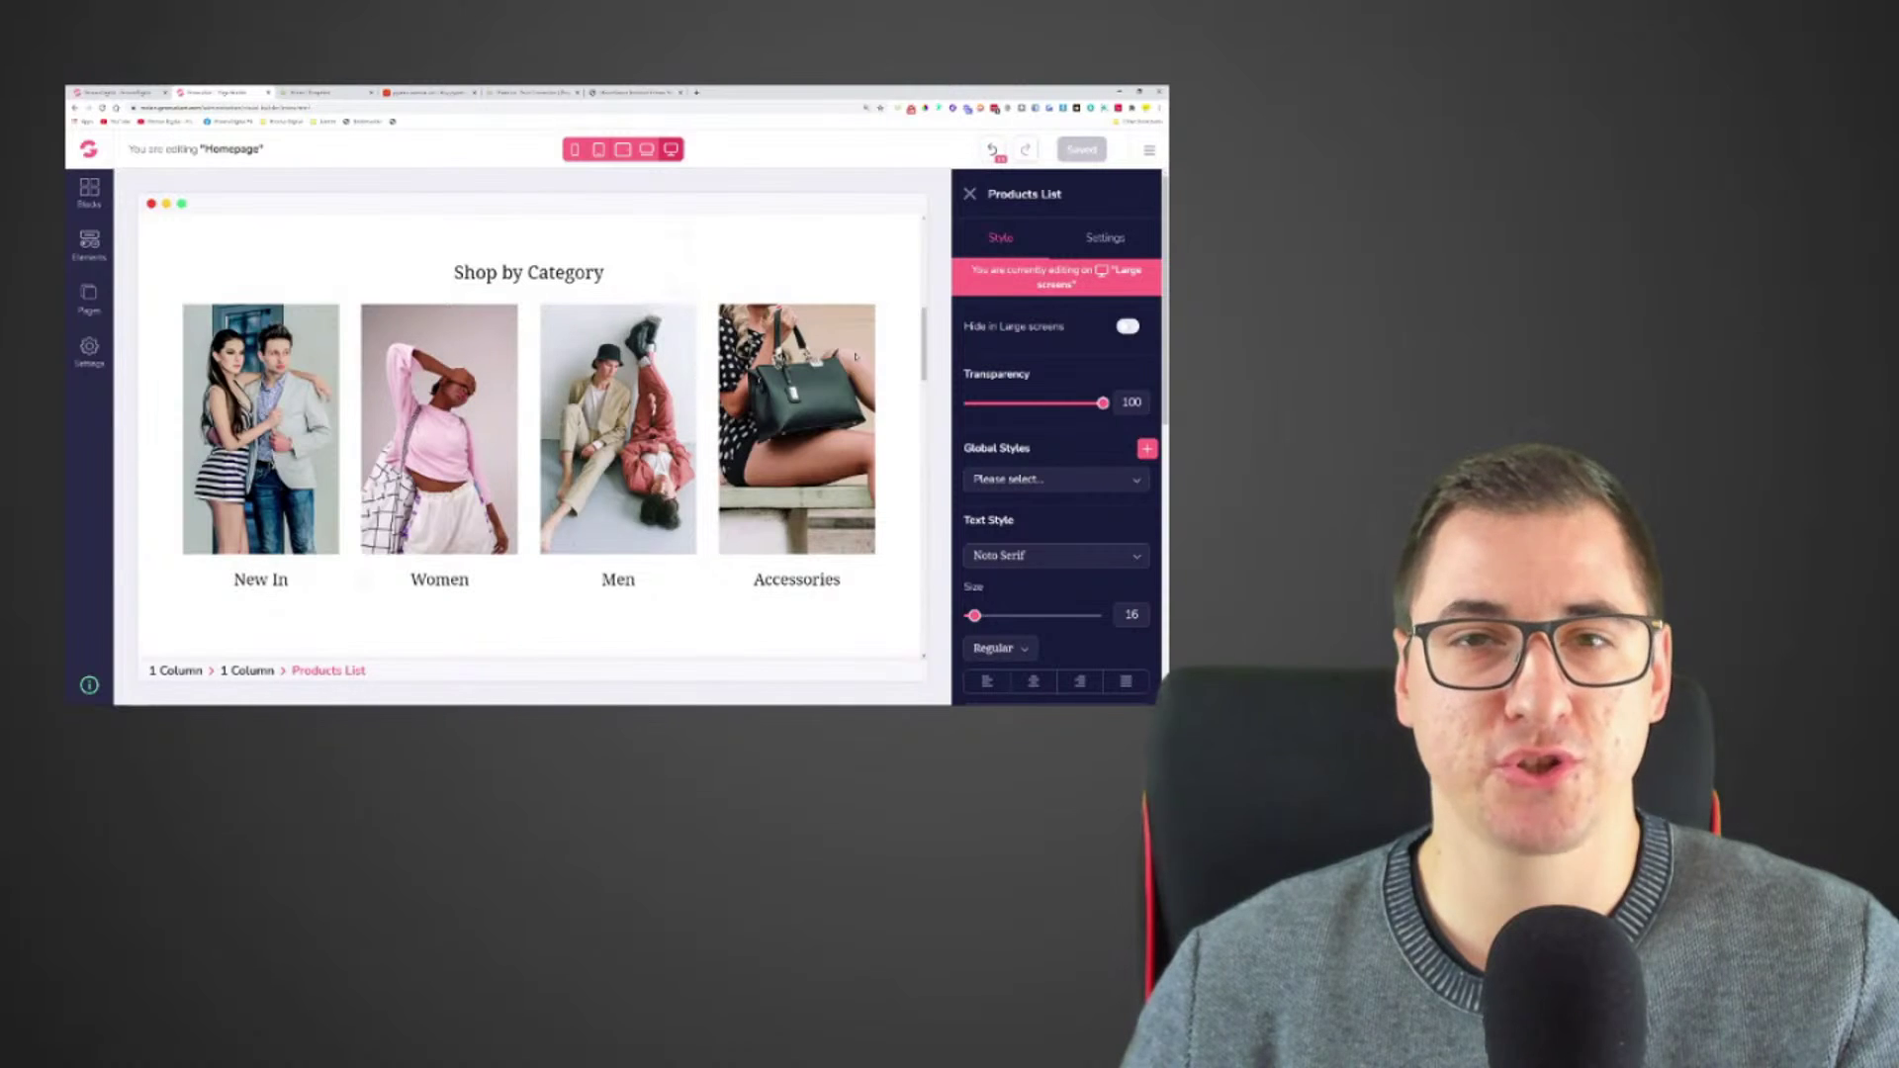
left_click(969, 194)
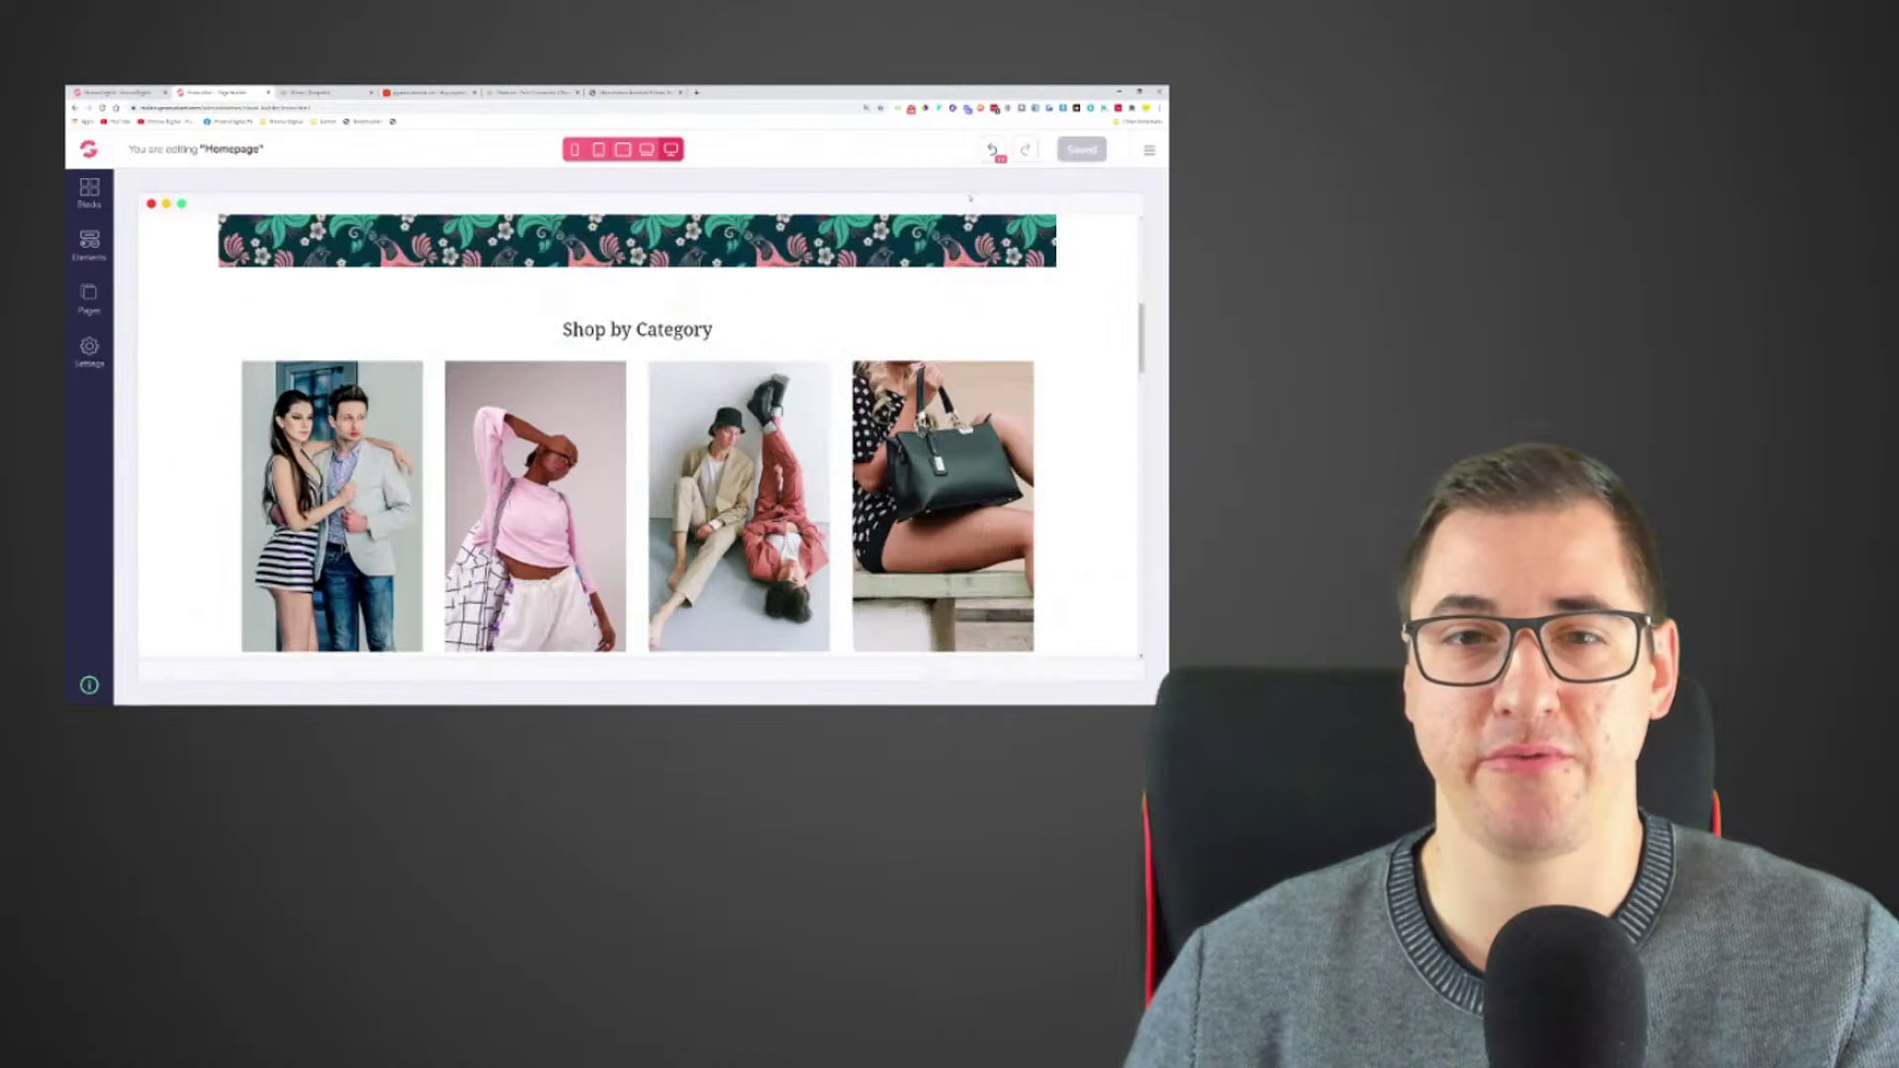
scroll(635, 443, "down", 2)
scroll(635, 443, "up", 1)
scroll(635, 443, "up", 5)
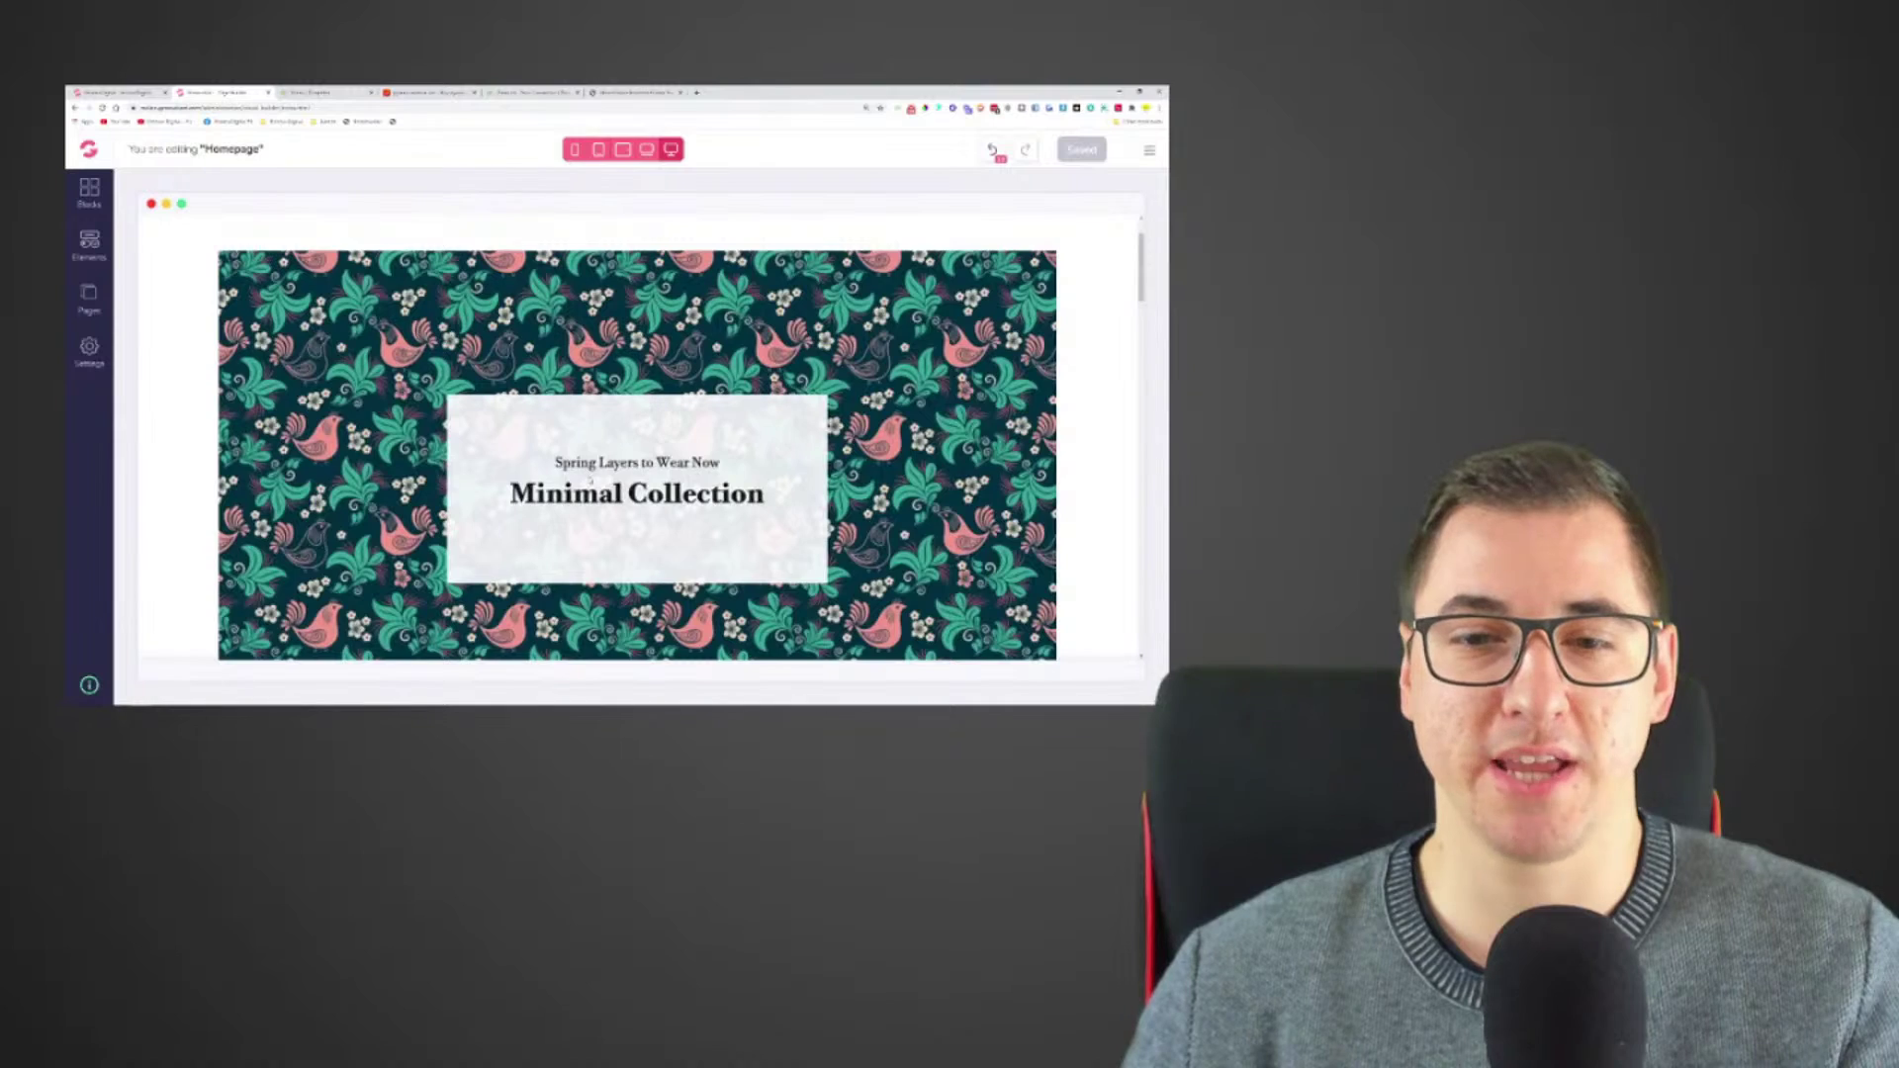
- Inspect the Minimal Collection banner and the New In, Women, Men and Accessories category images one after another
left_click(591, 480)
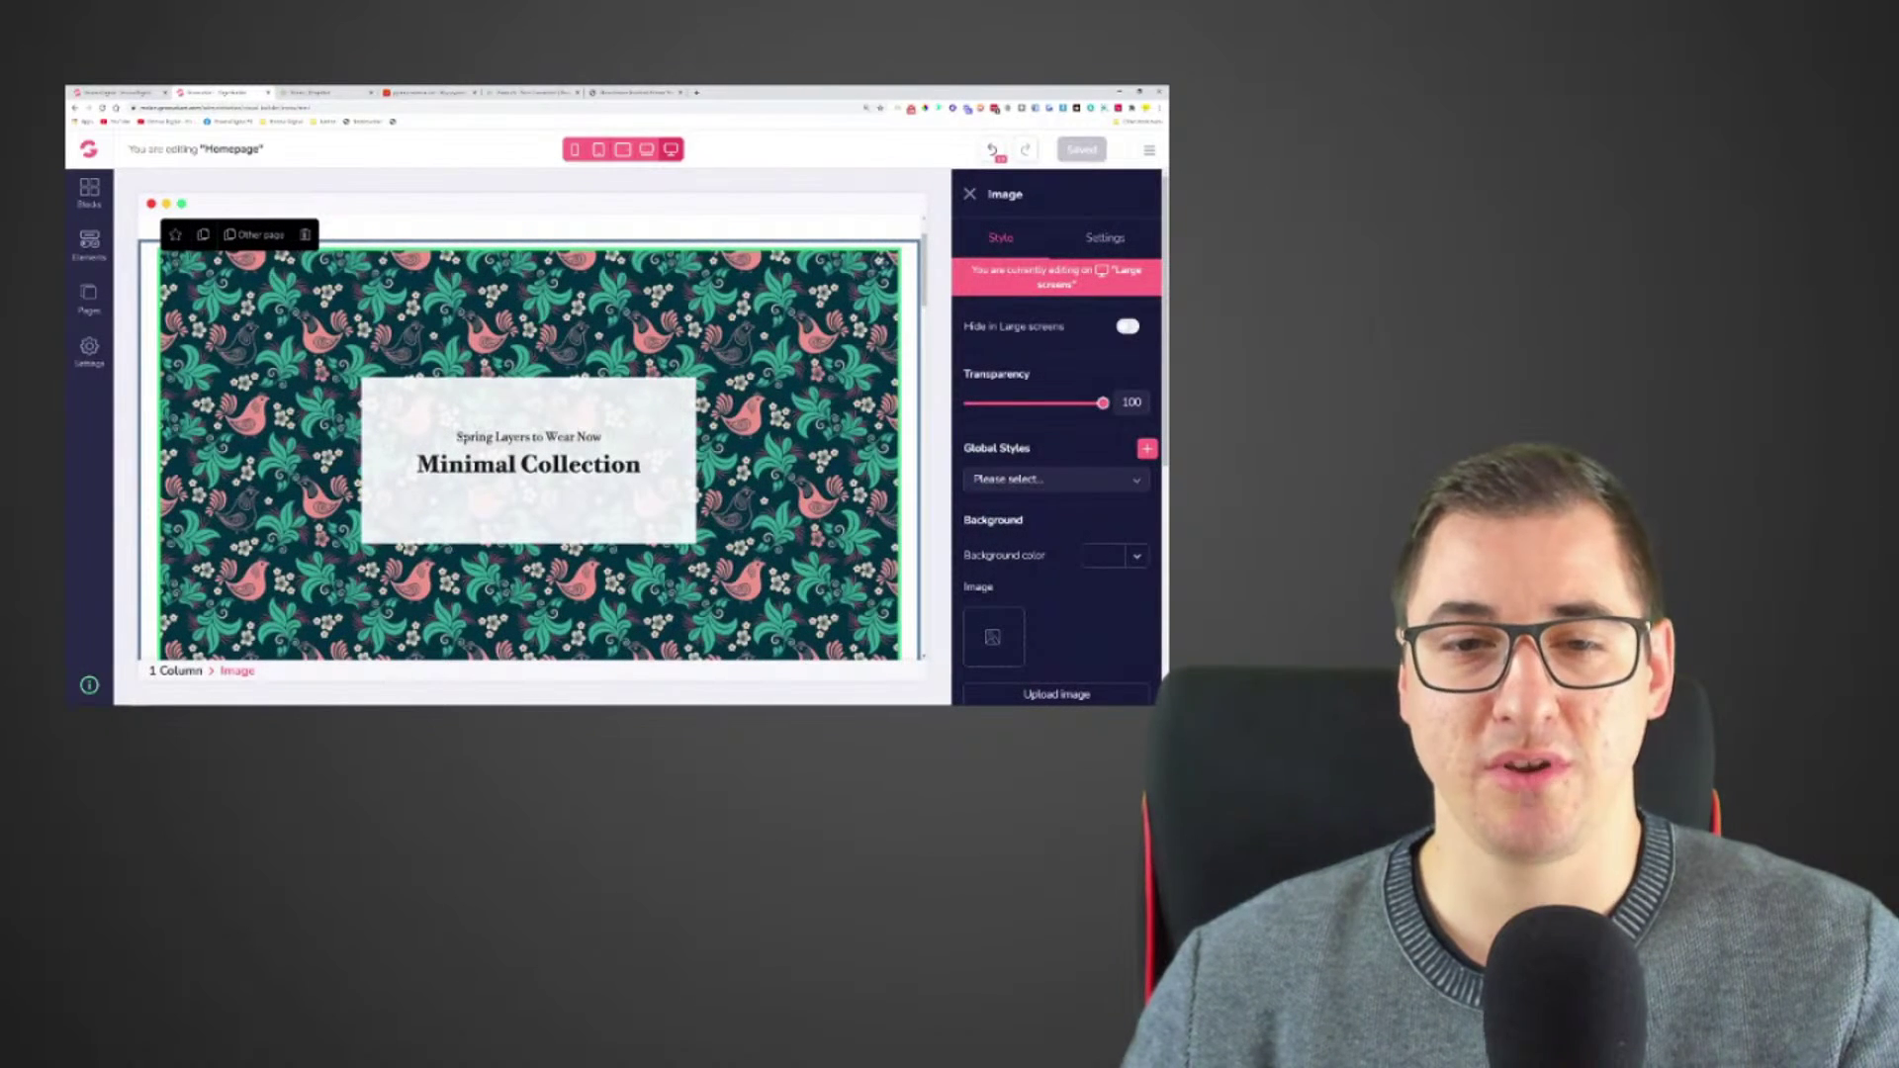
scroll(532, 438, "down", 3)
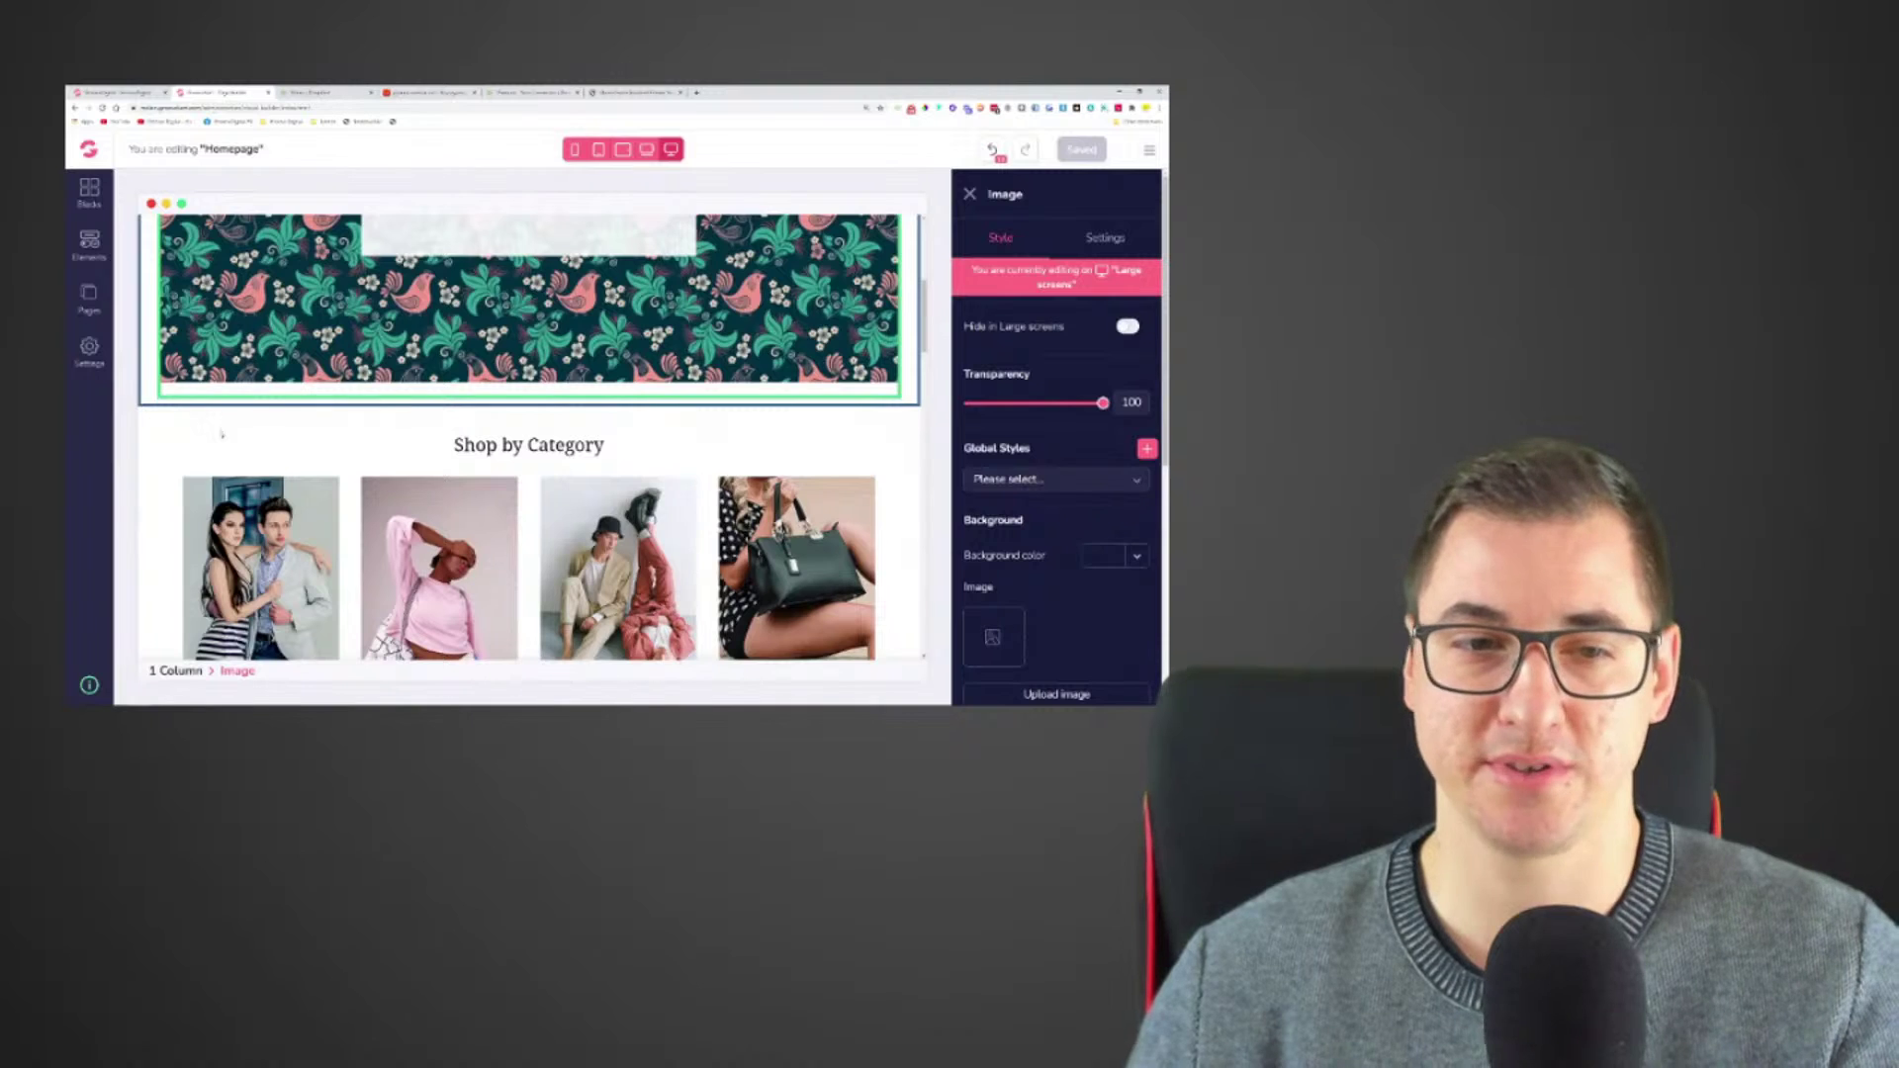
scroll(532, 435, "down", 2)
left_click(260, 485)
left_click(439, 485)
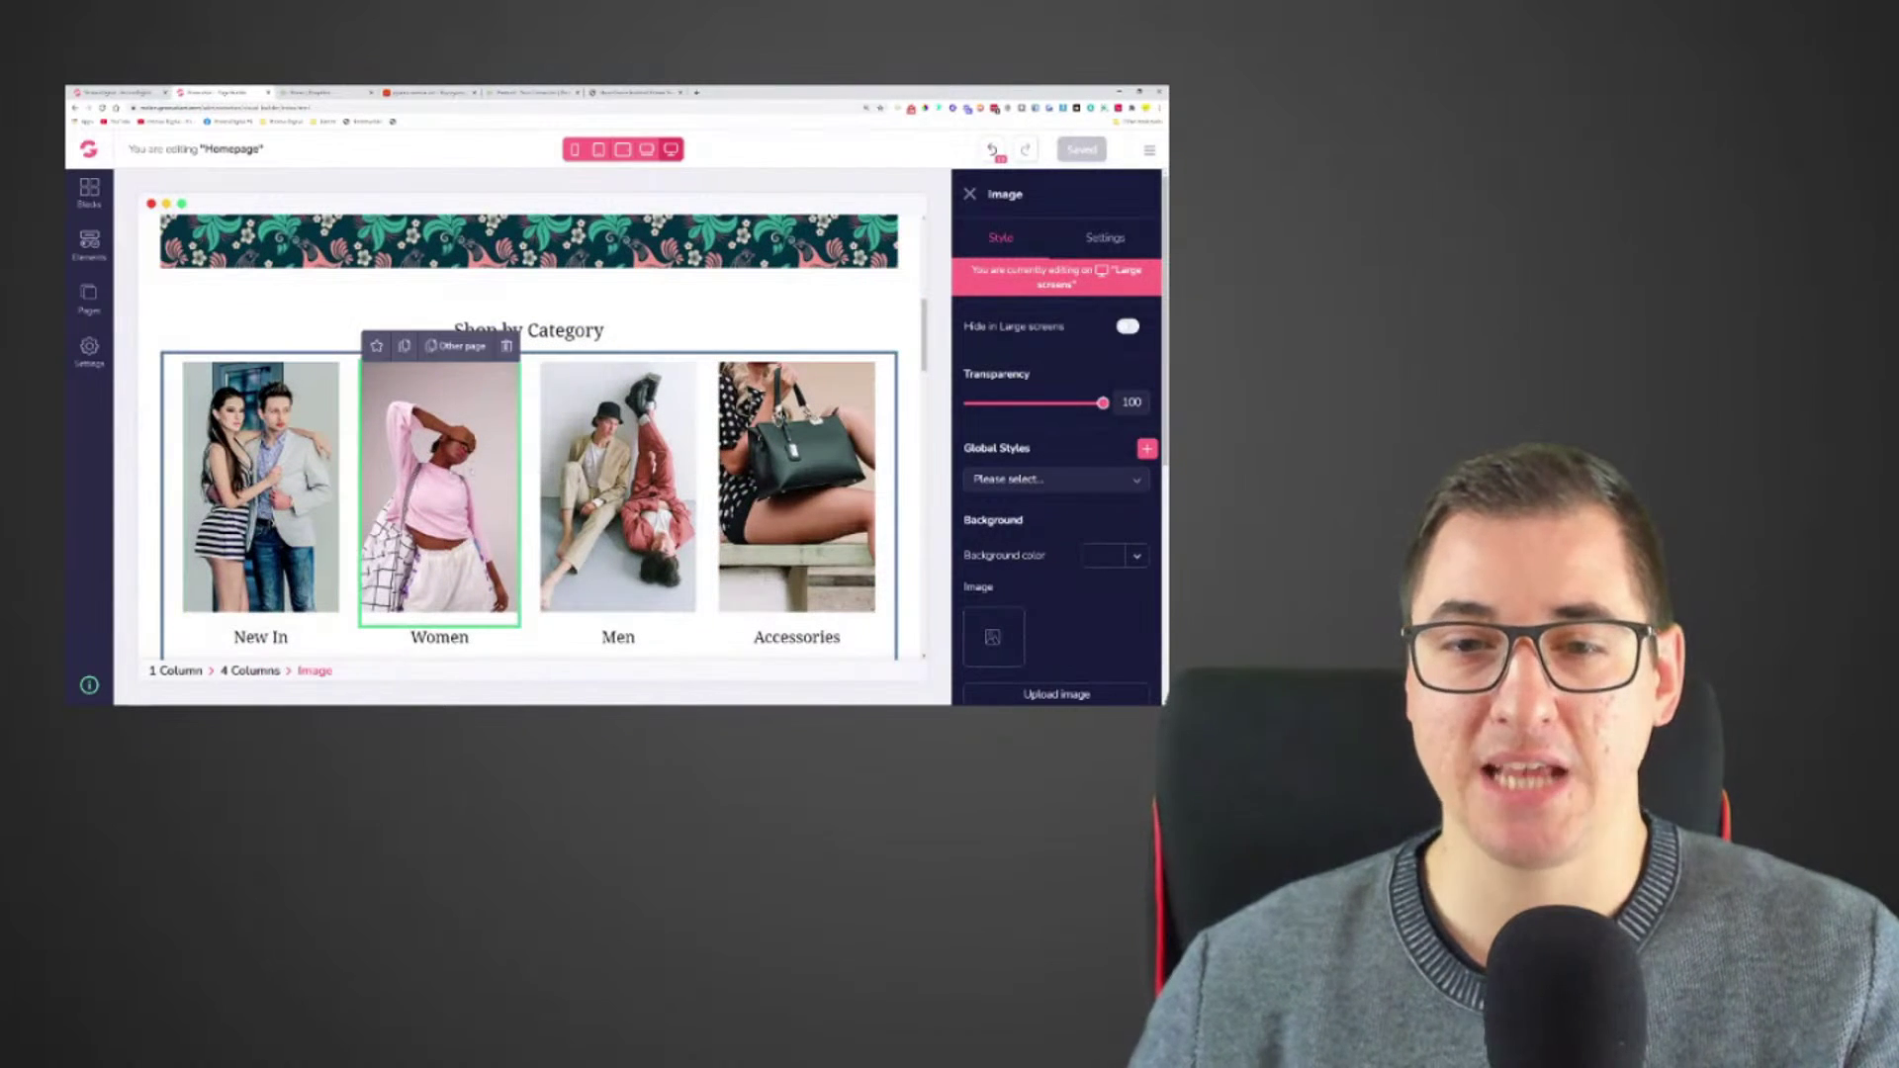
left_click(619, 485)
left_click(796, 485)
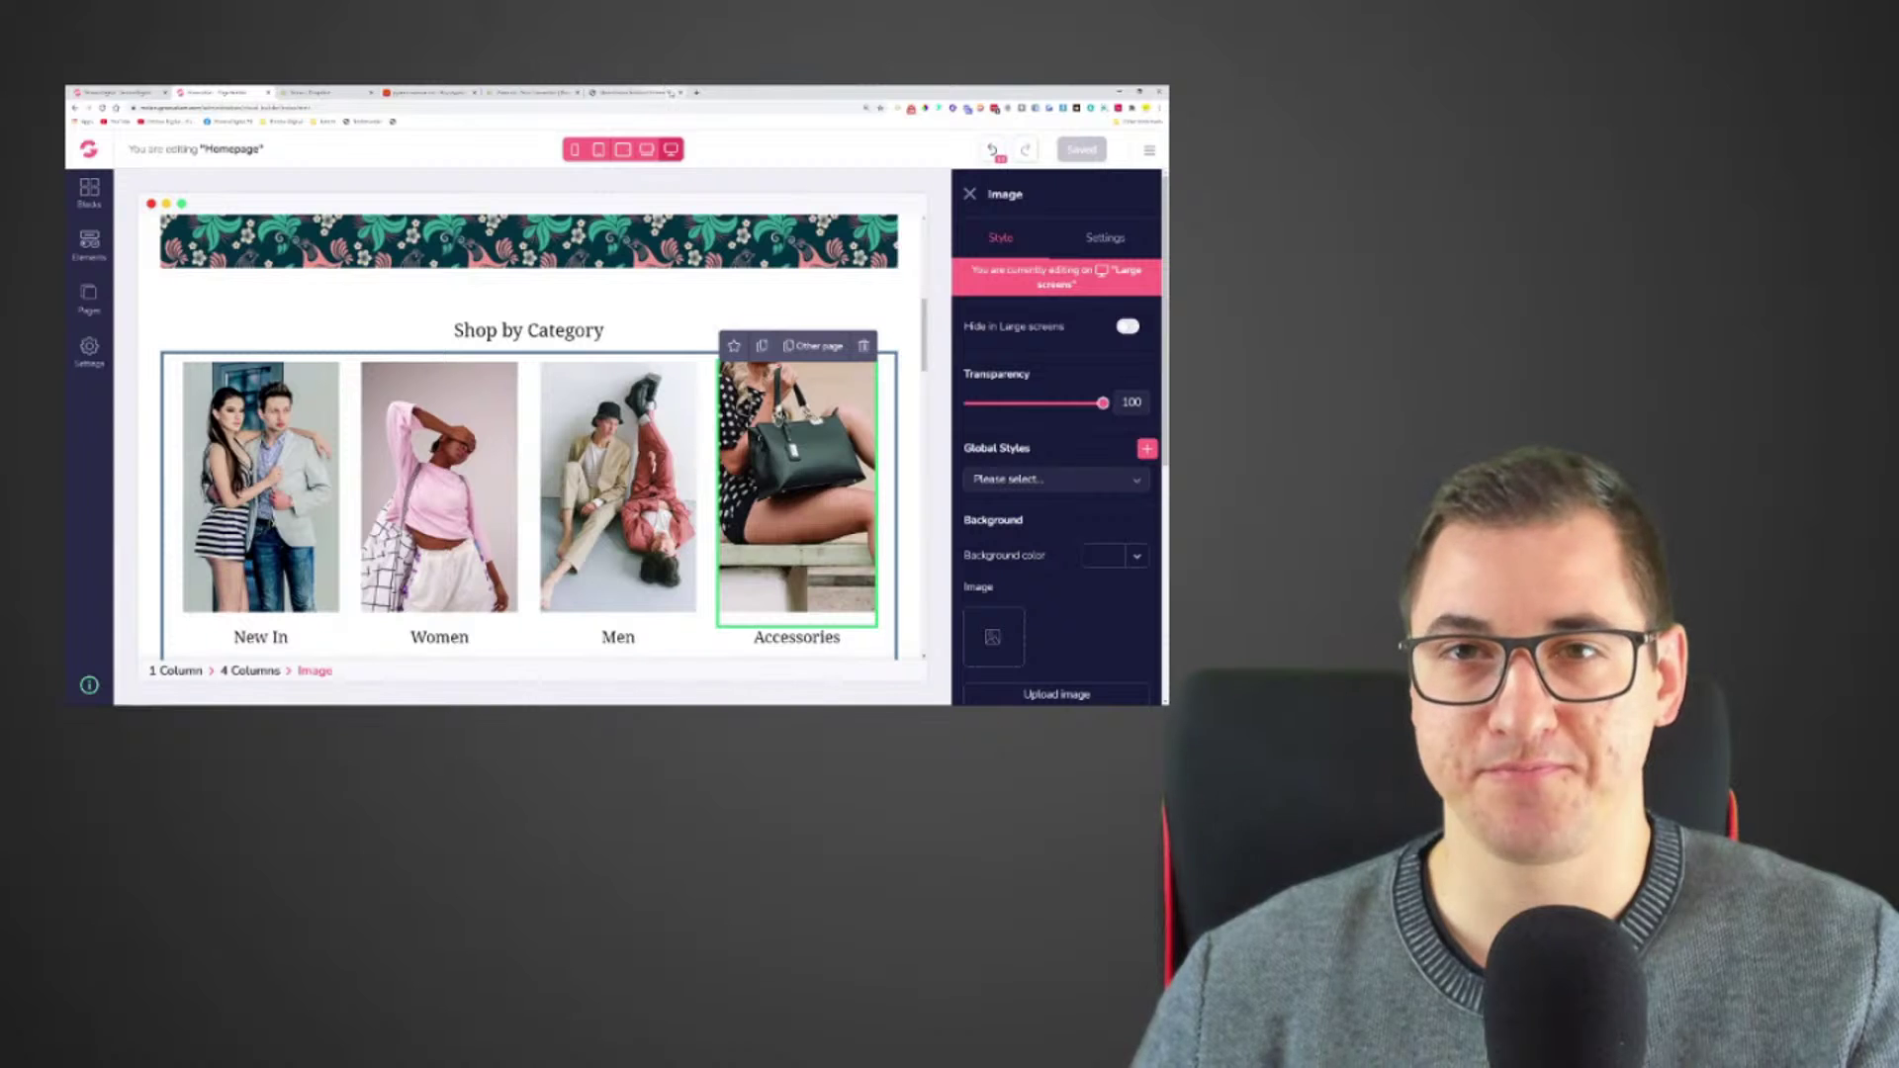
- Open the Canva home page in a new browser tab
left_click(698, 91)
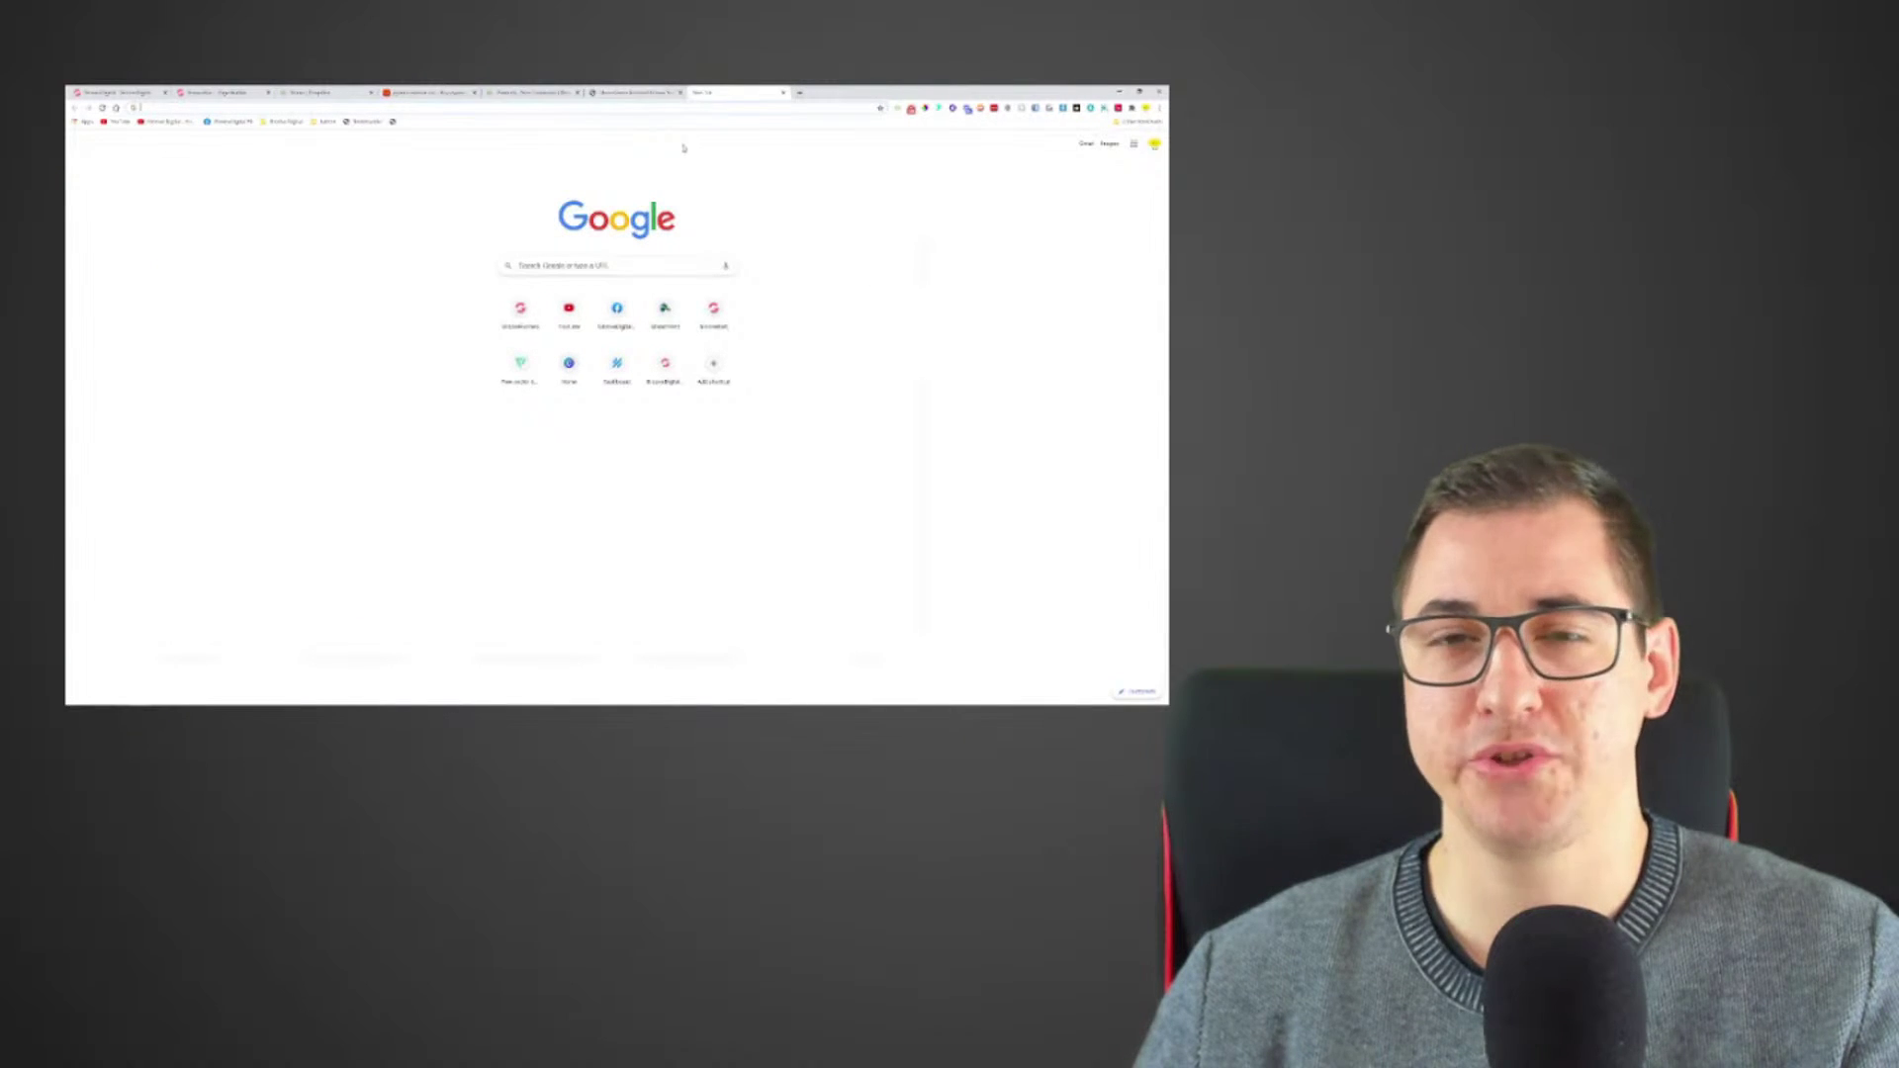
left_click(572, 366)
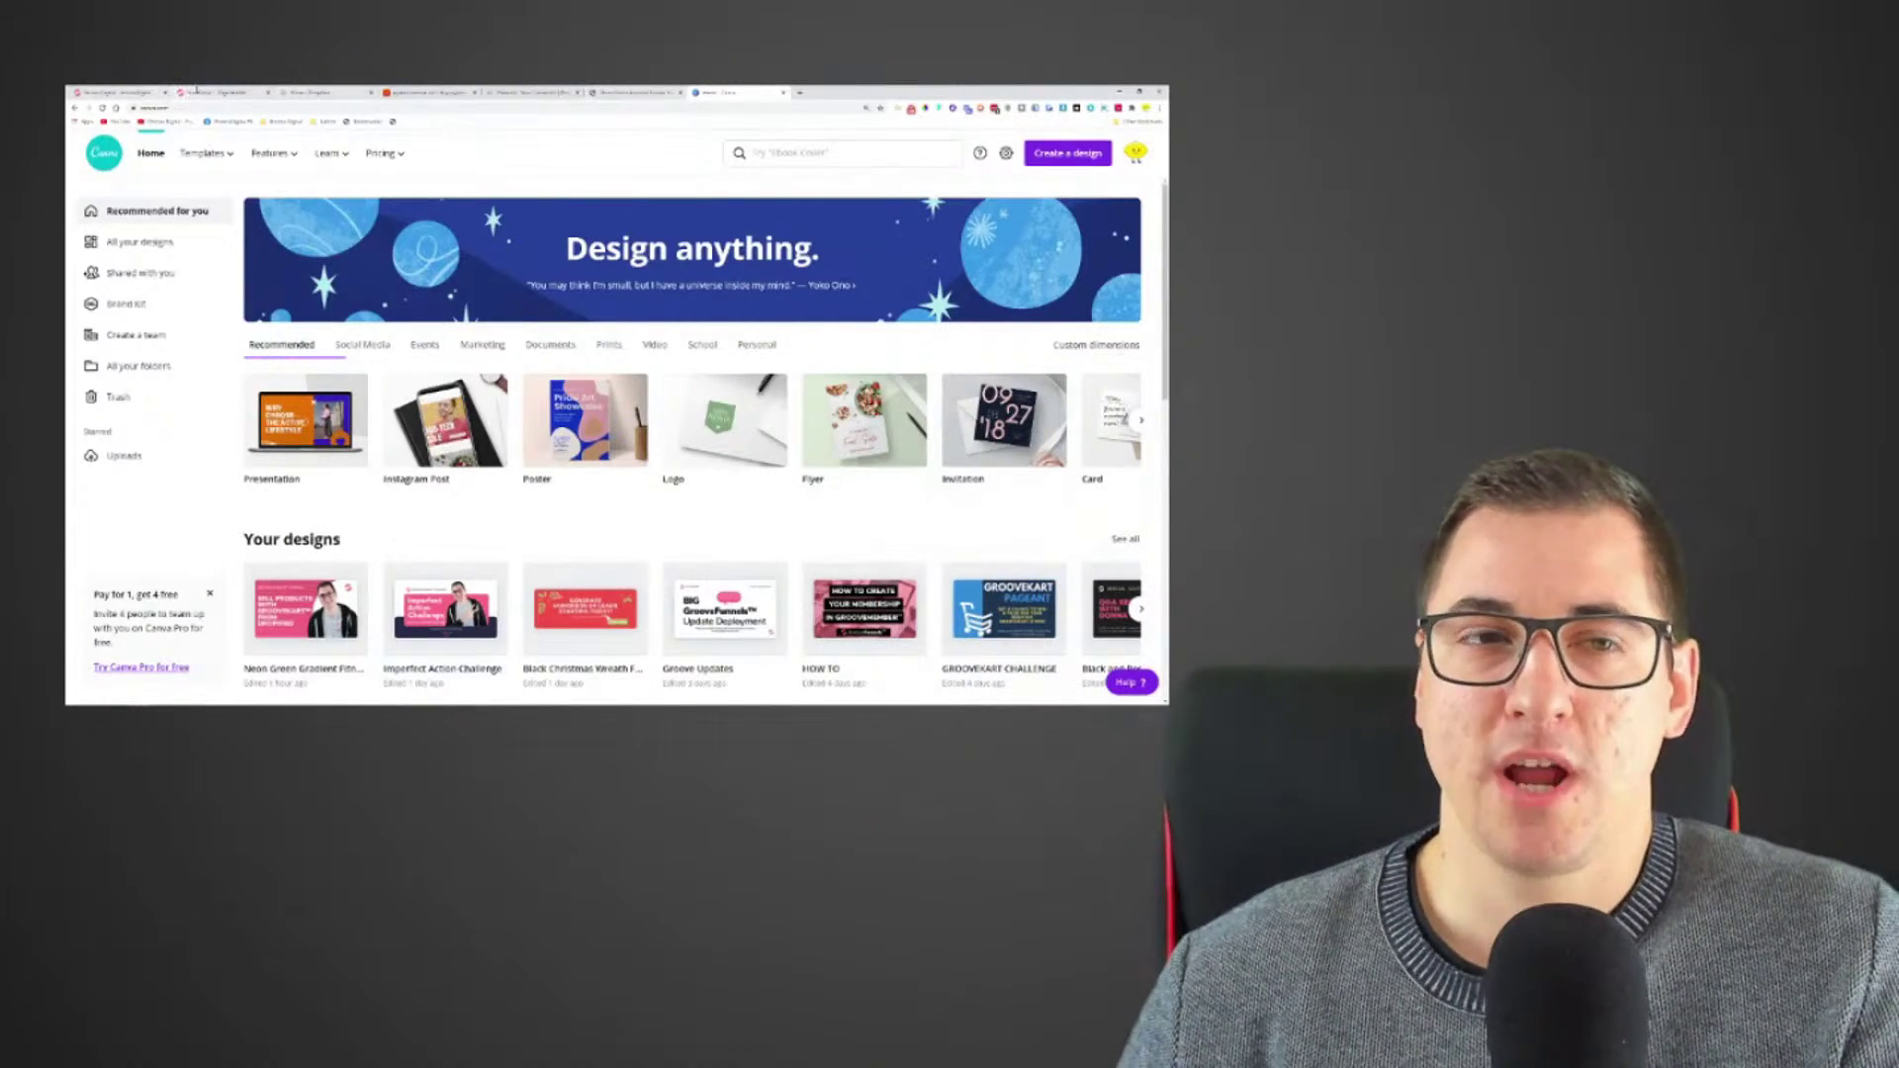
- Switch back to the GrooveKart page builder and check the pixel dimensions of the Accessories category image in its settings
left_click(200, 91)
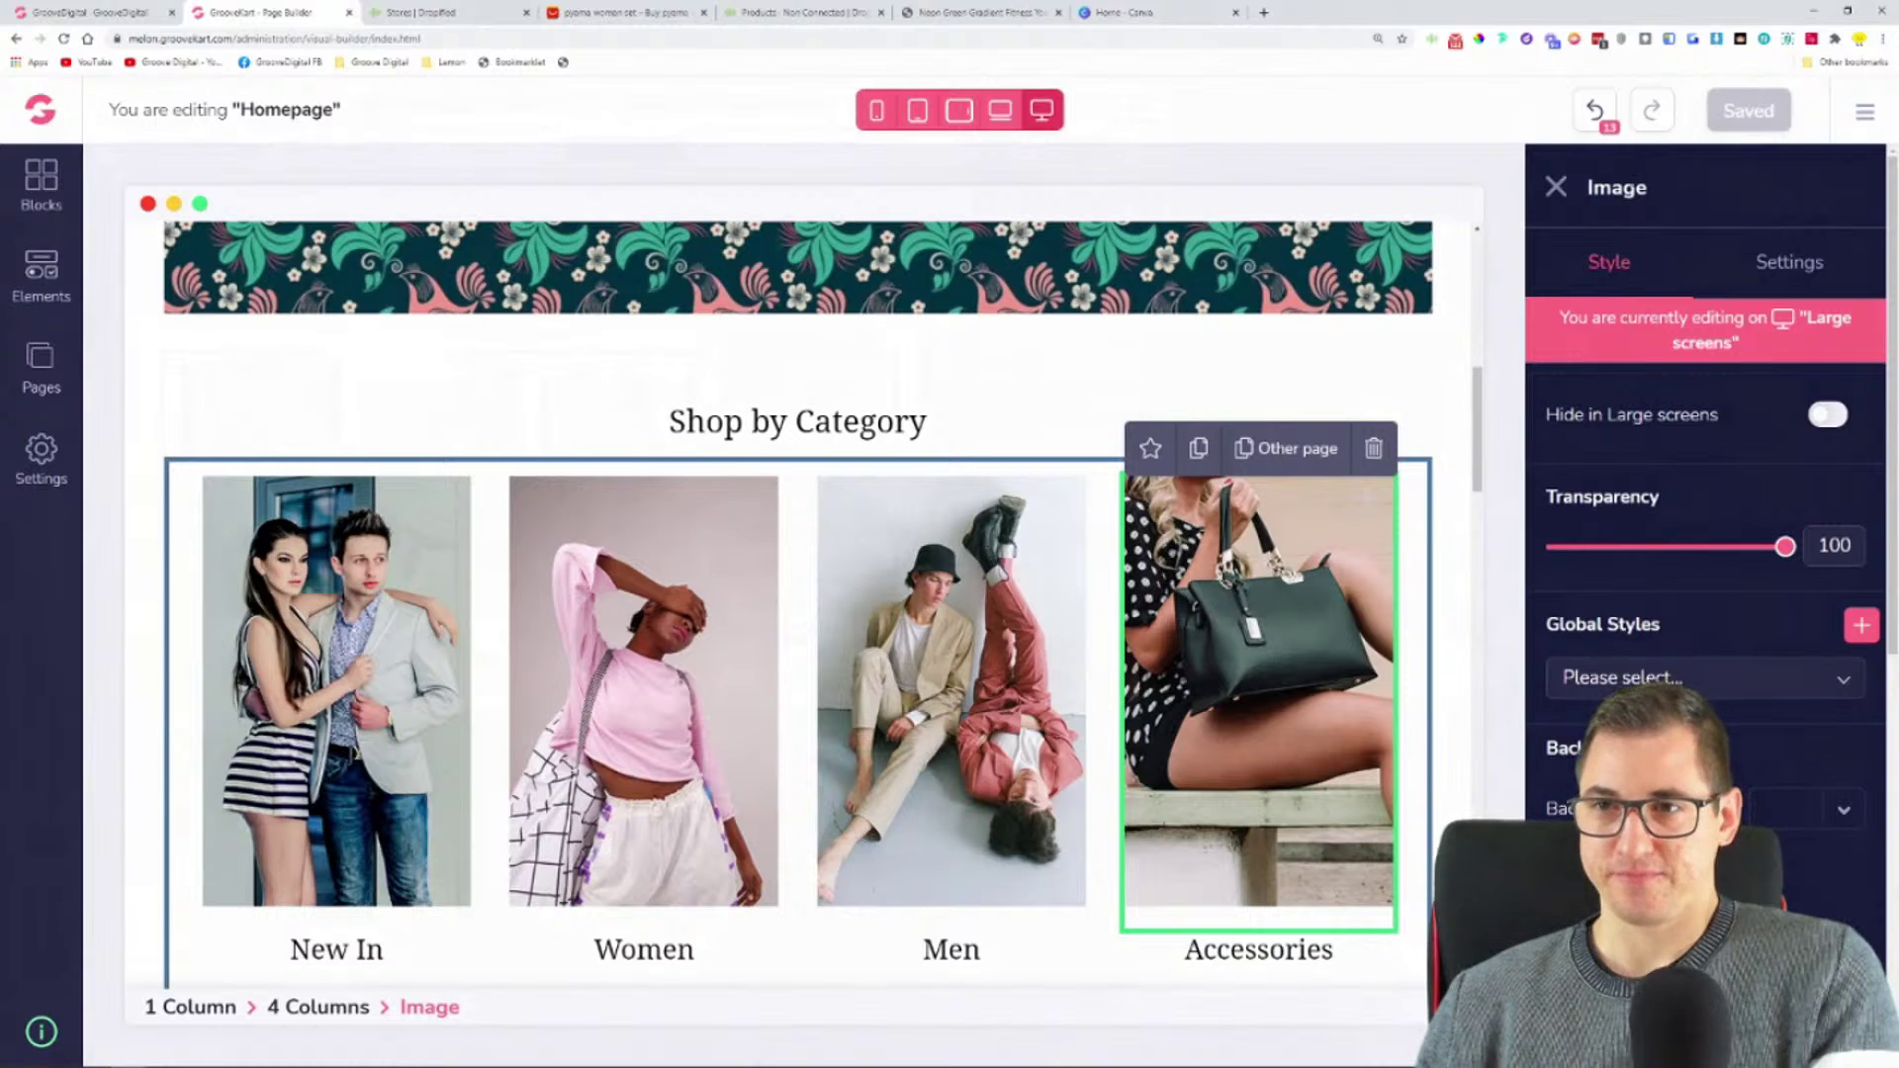
left_click_drag(1648, 188, 1590, 187)
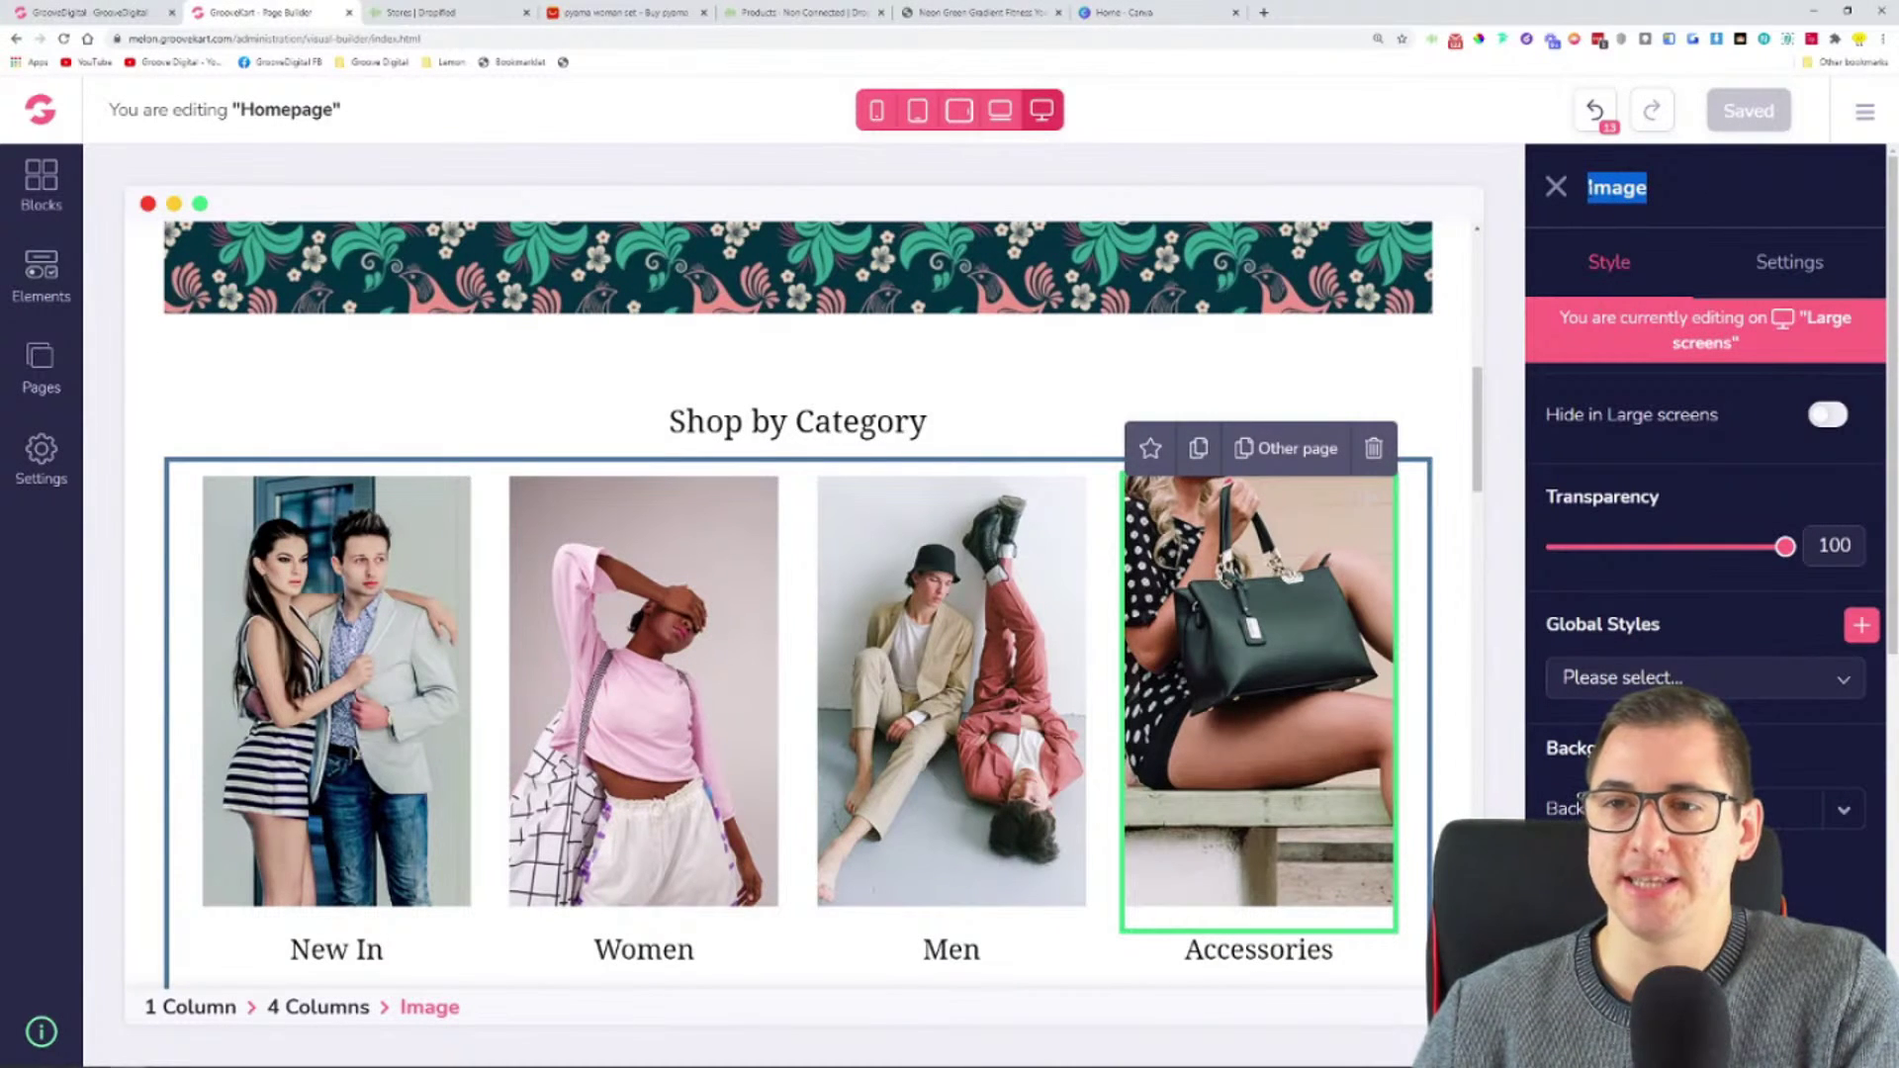
left_click(1785, 269)
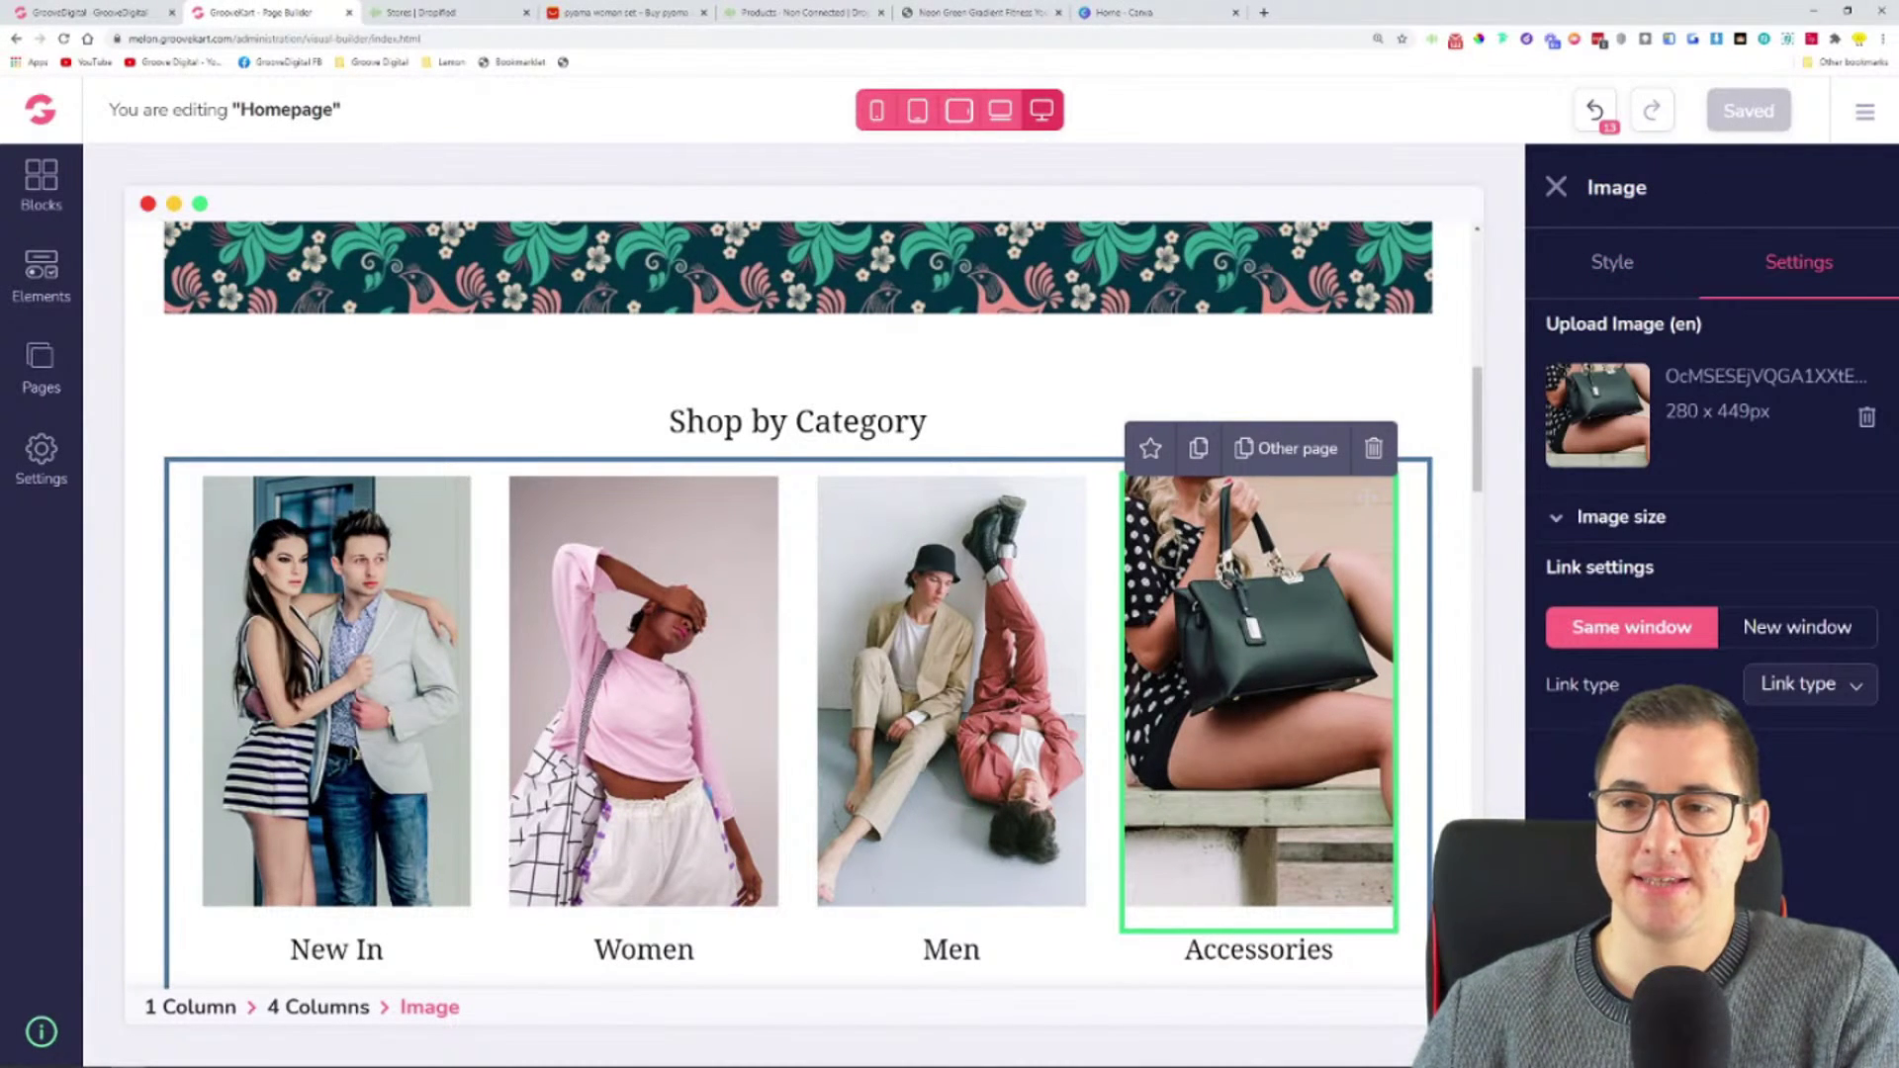
left_click_drag(1666, 412, 1771, 412)
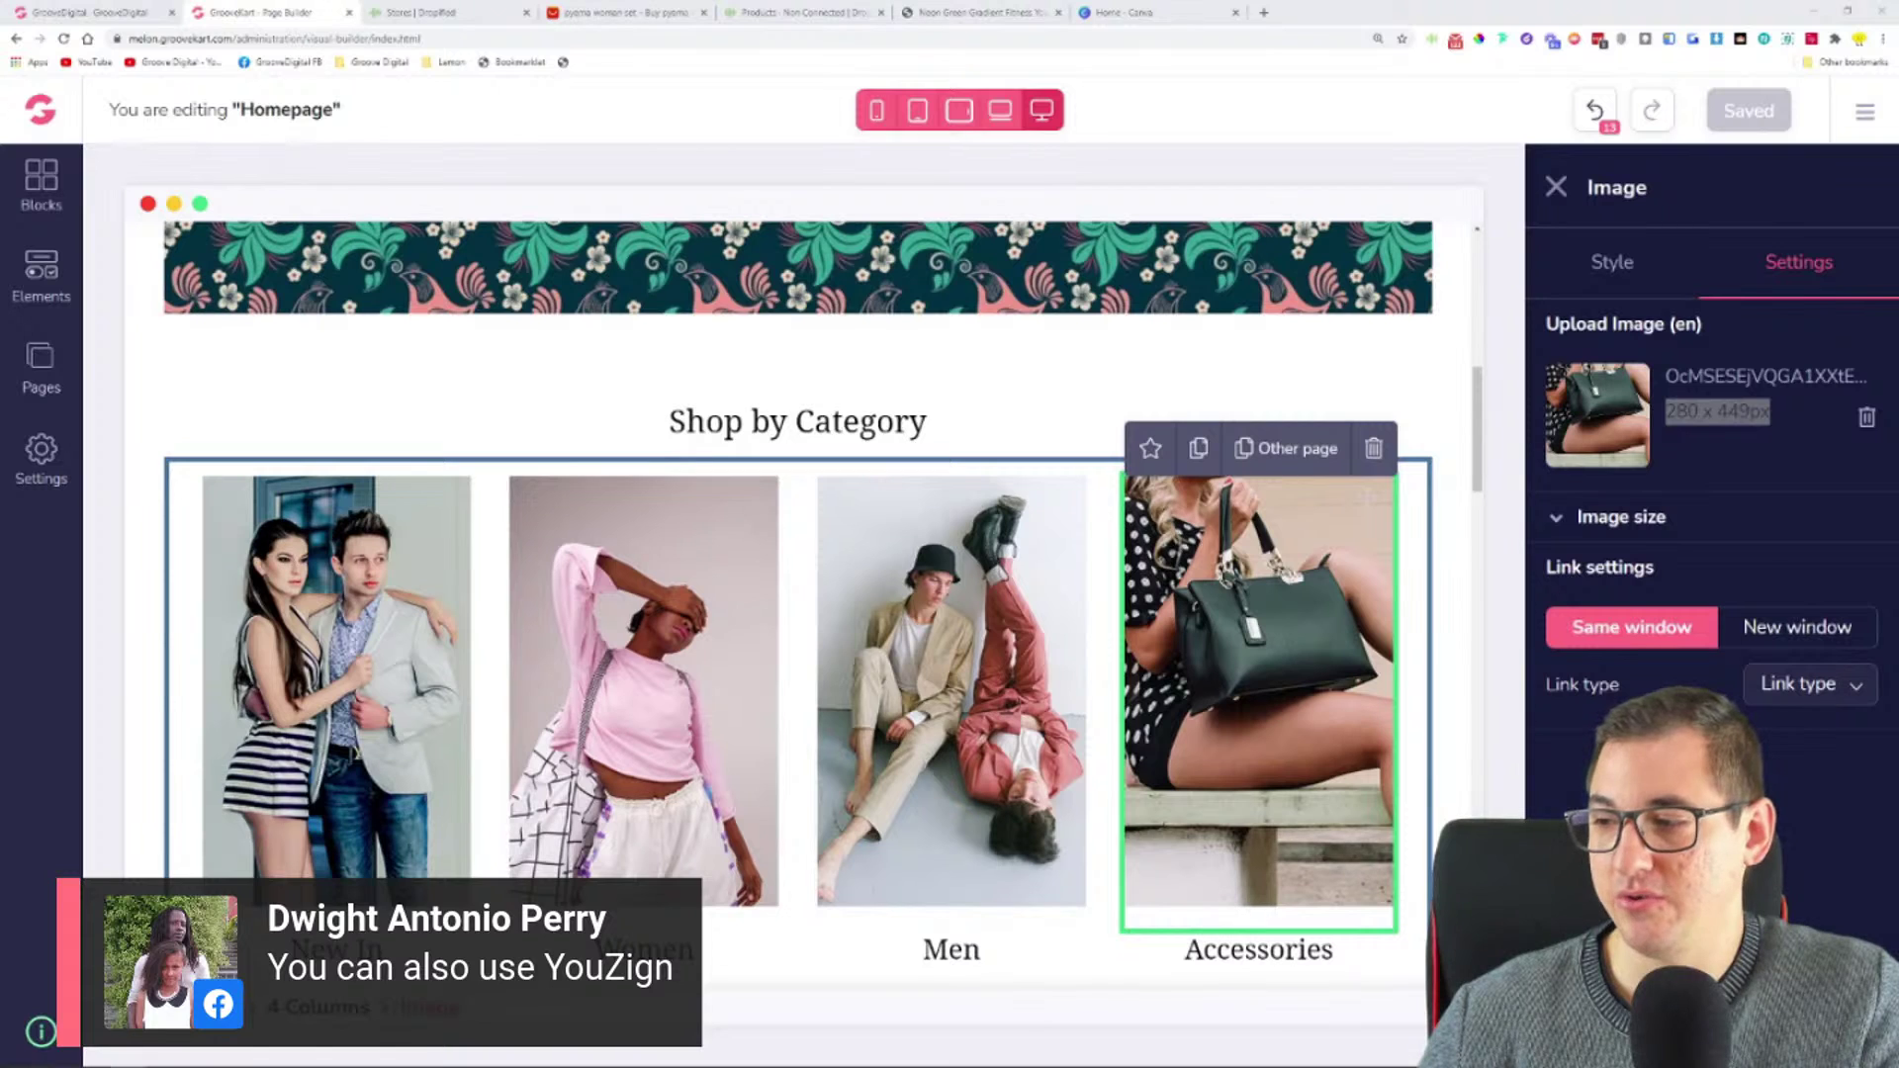
left_click(1726, 465)
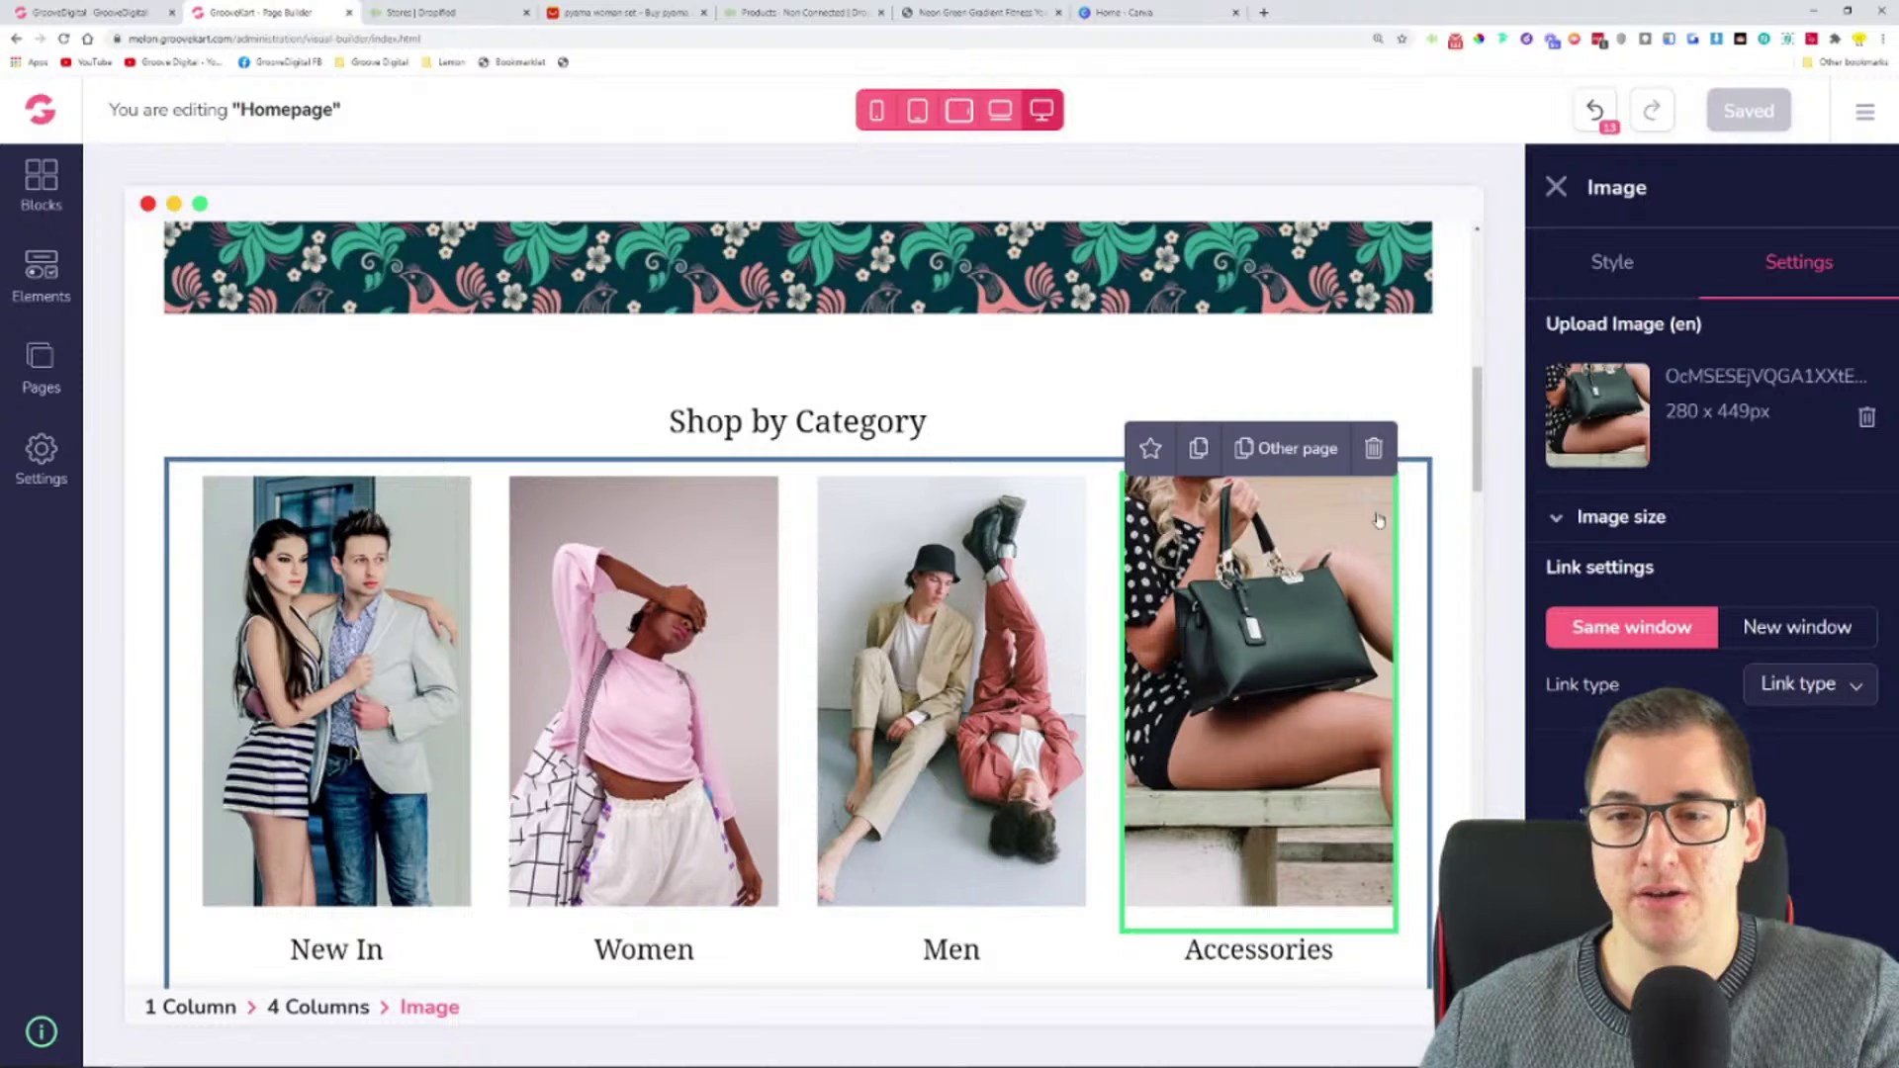
left_click_drag(1776, 411, 1657, 431)
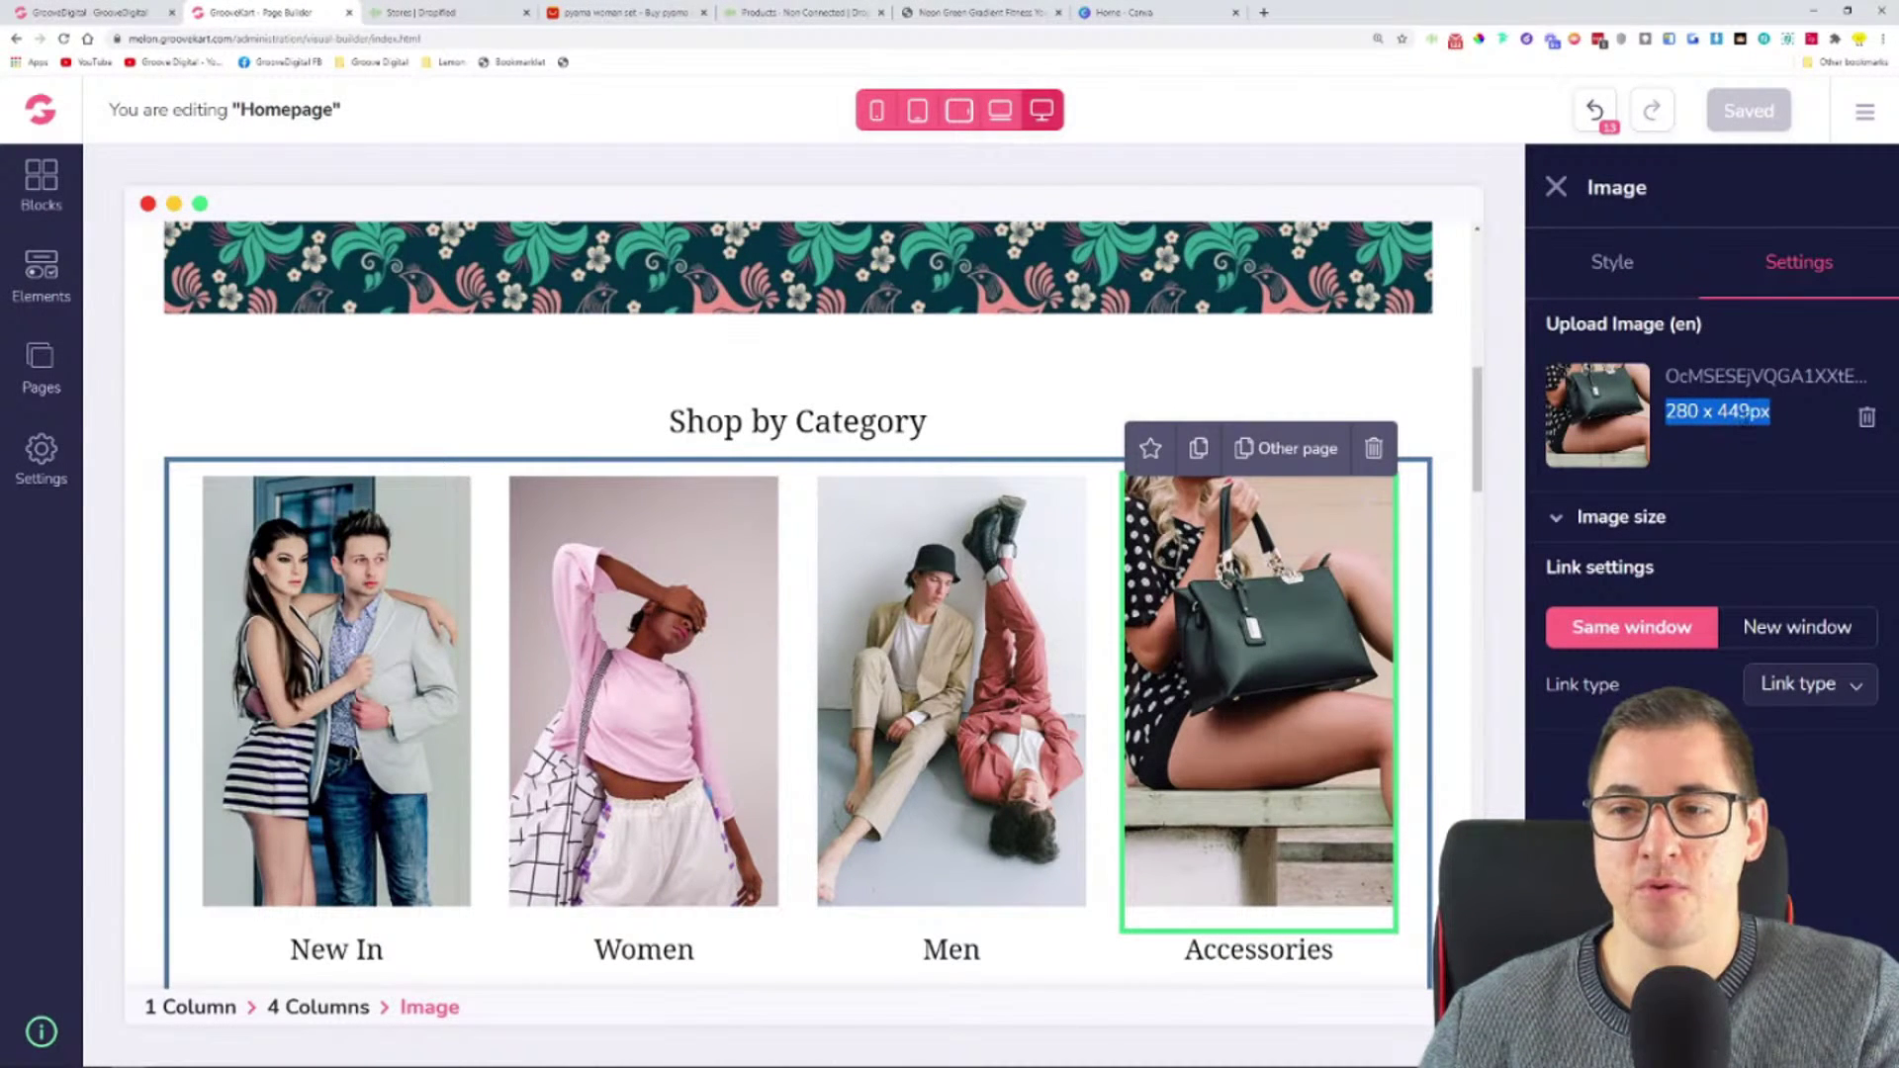
- Switch to Canva and create a new blank design with custom dimensions of 280 × 449 px
left_click(1133, 14)
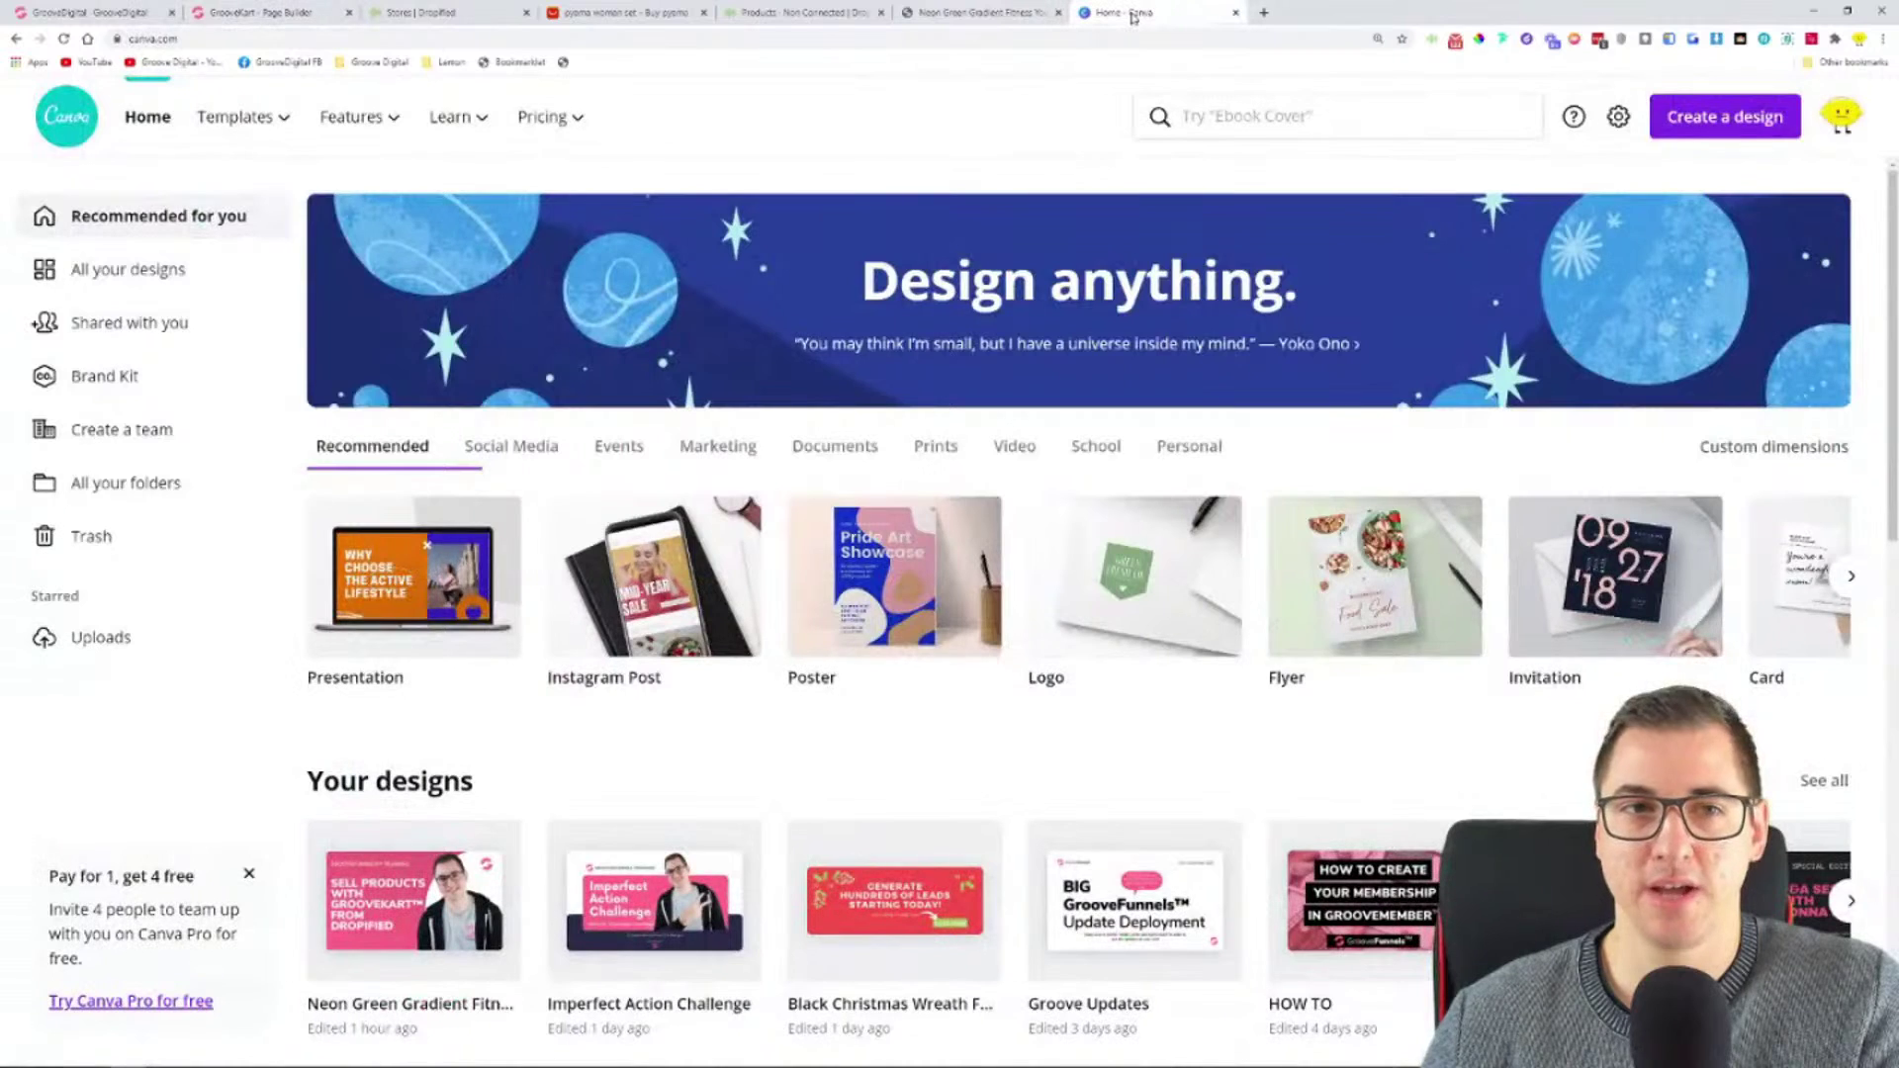
left_click(1725, 117)
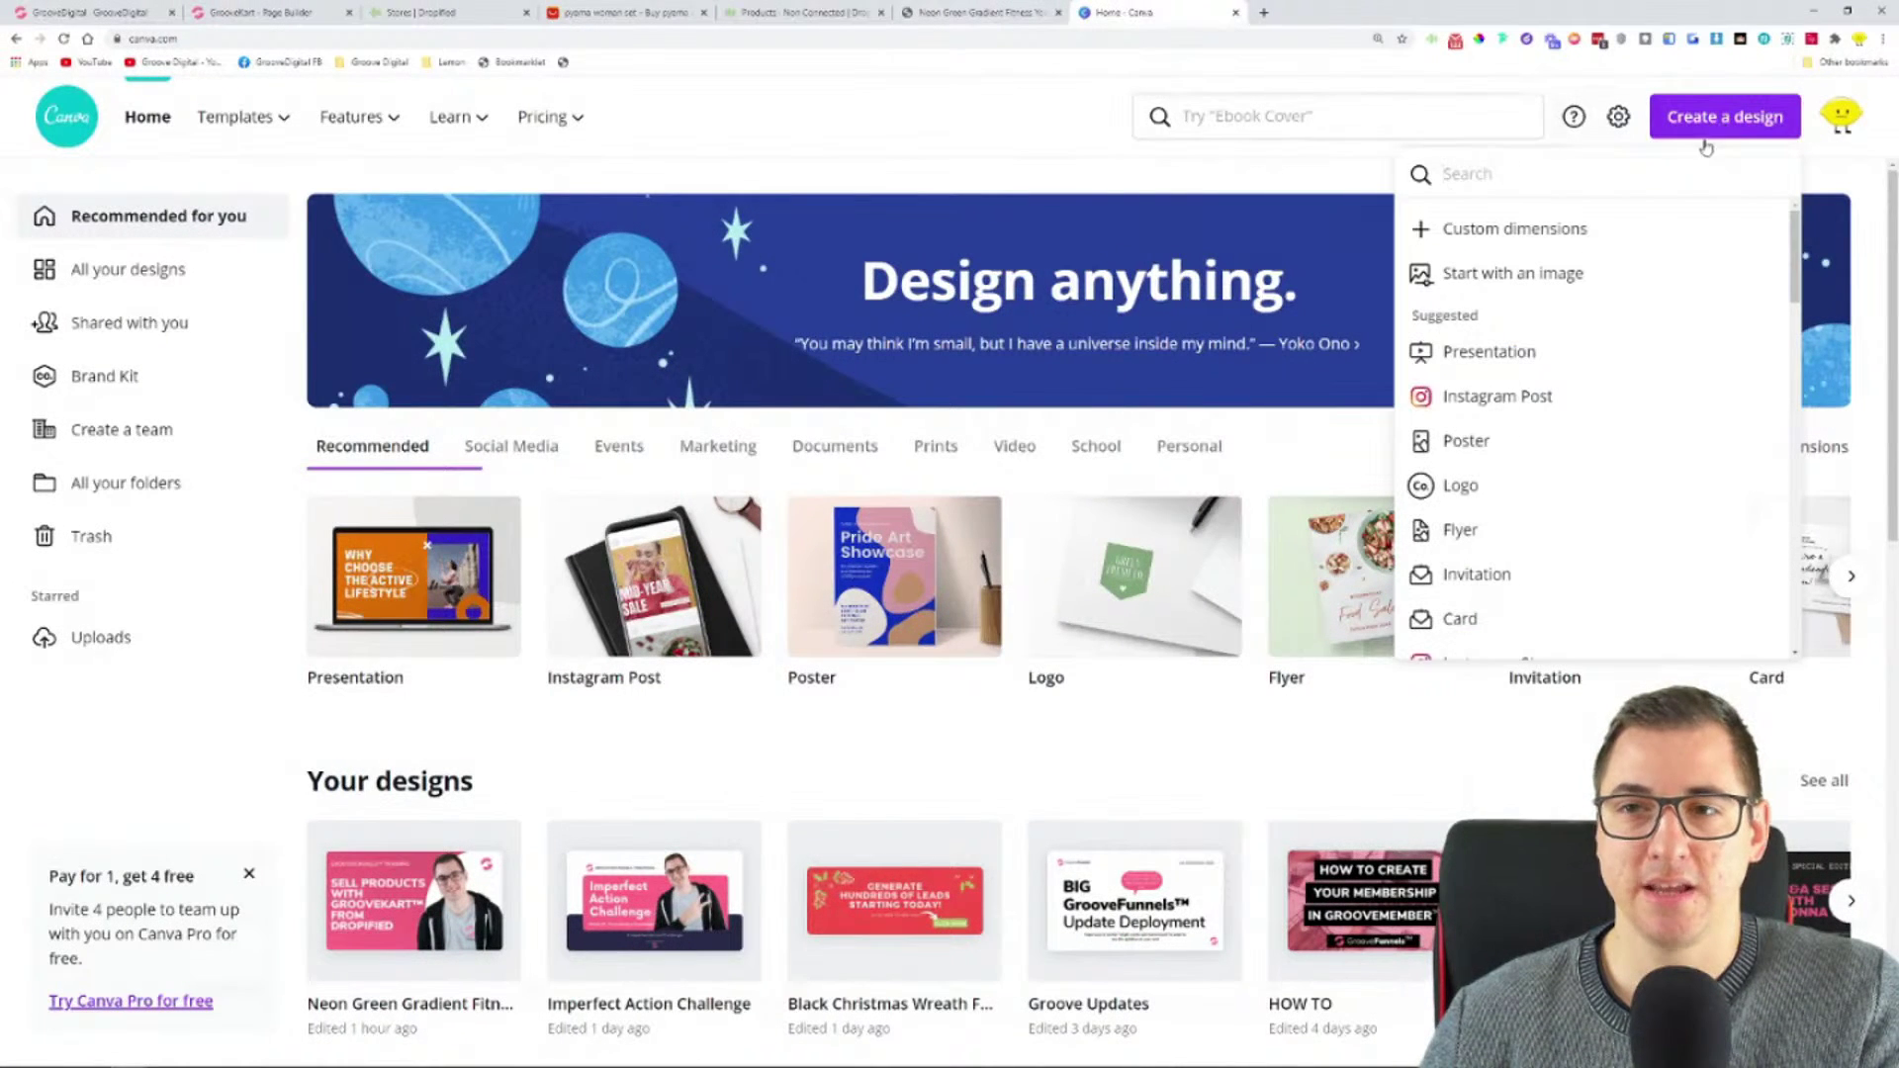
left_click(1456, 233)
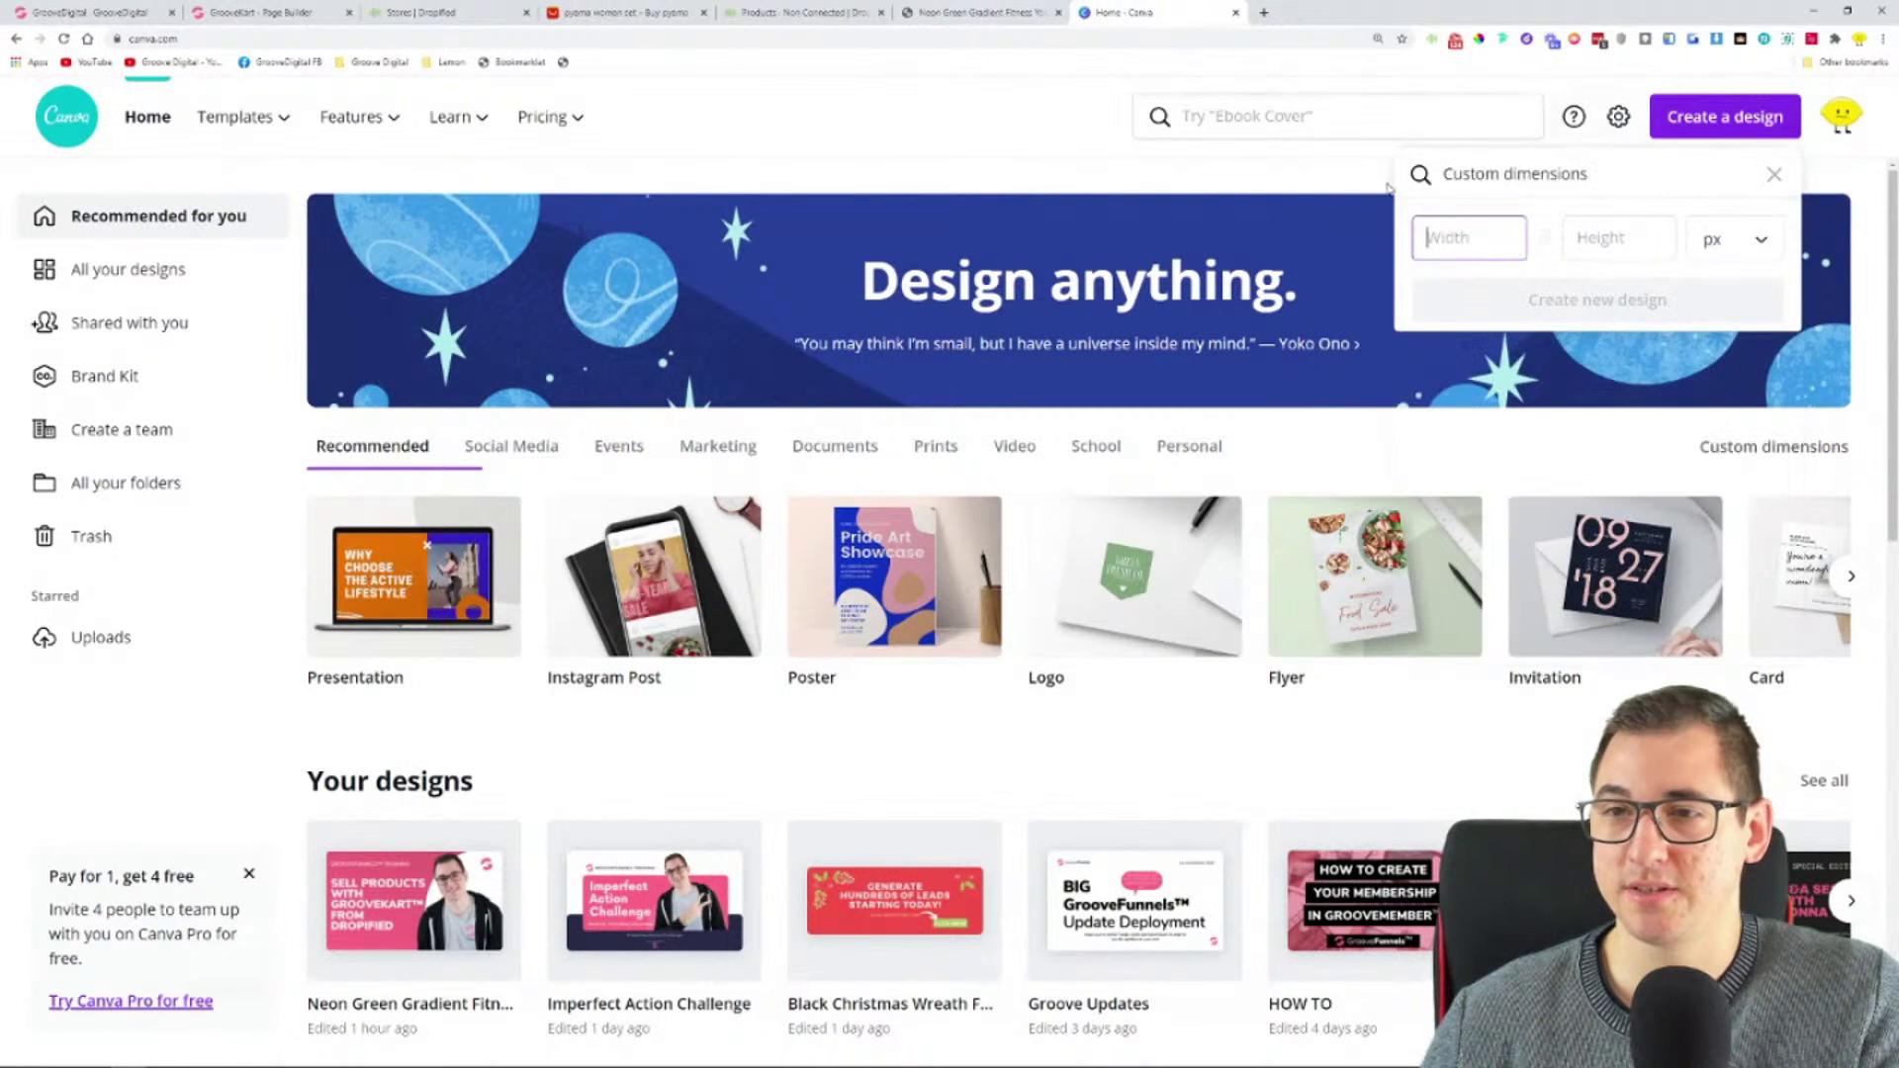
type("280")
left_click(1590, 253)
type("449")
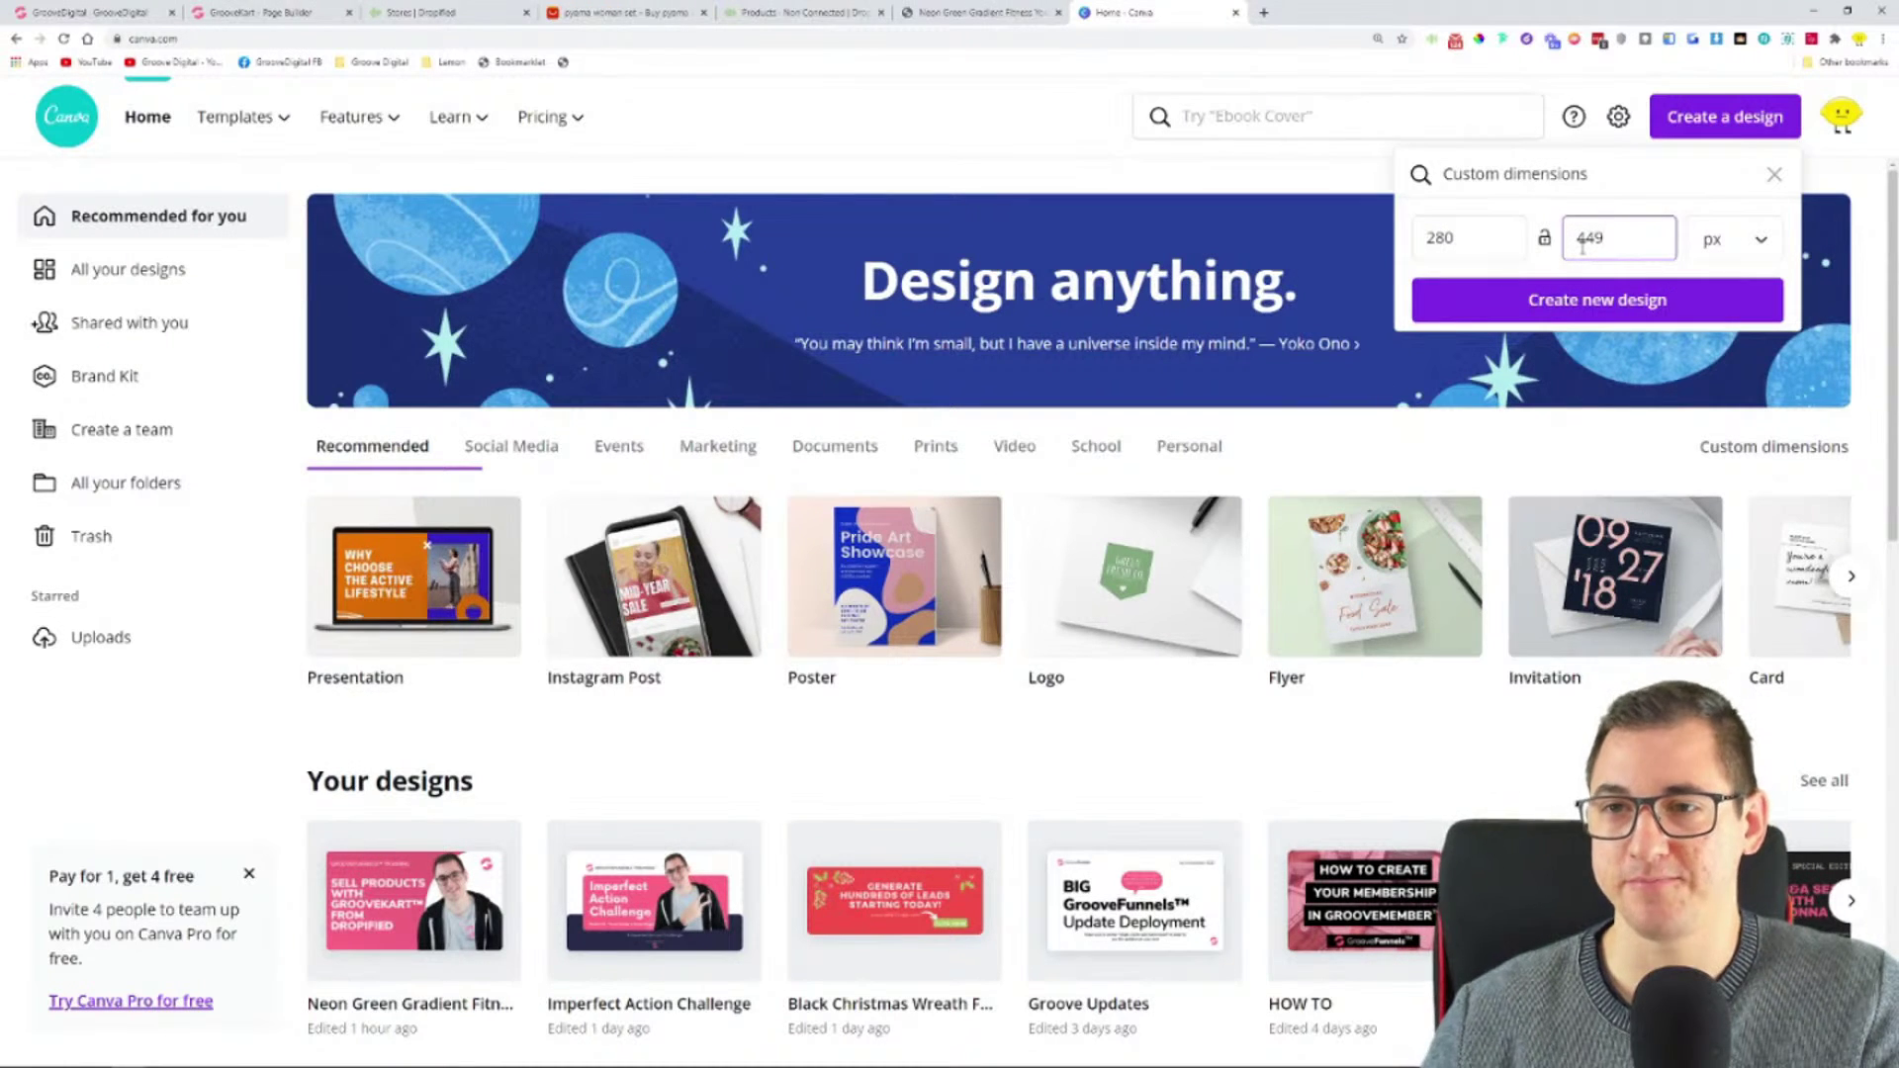
left_click(1566, 316)
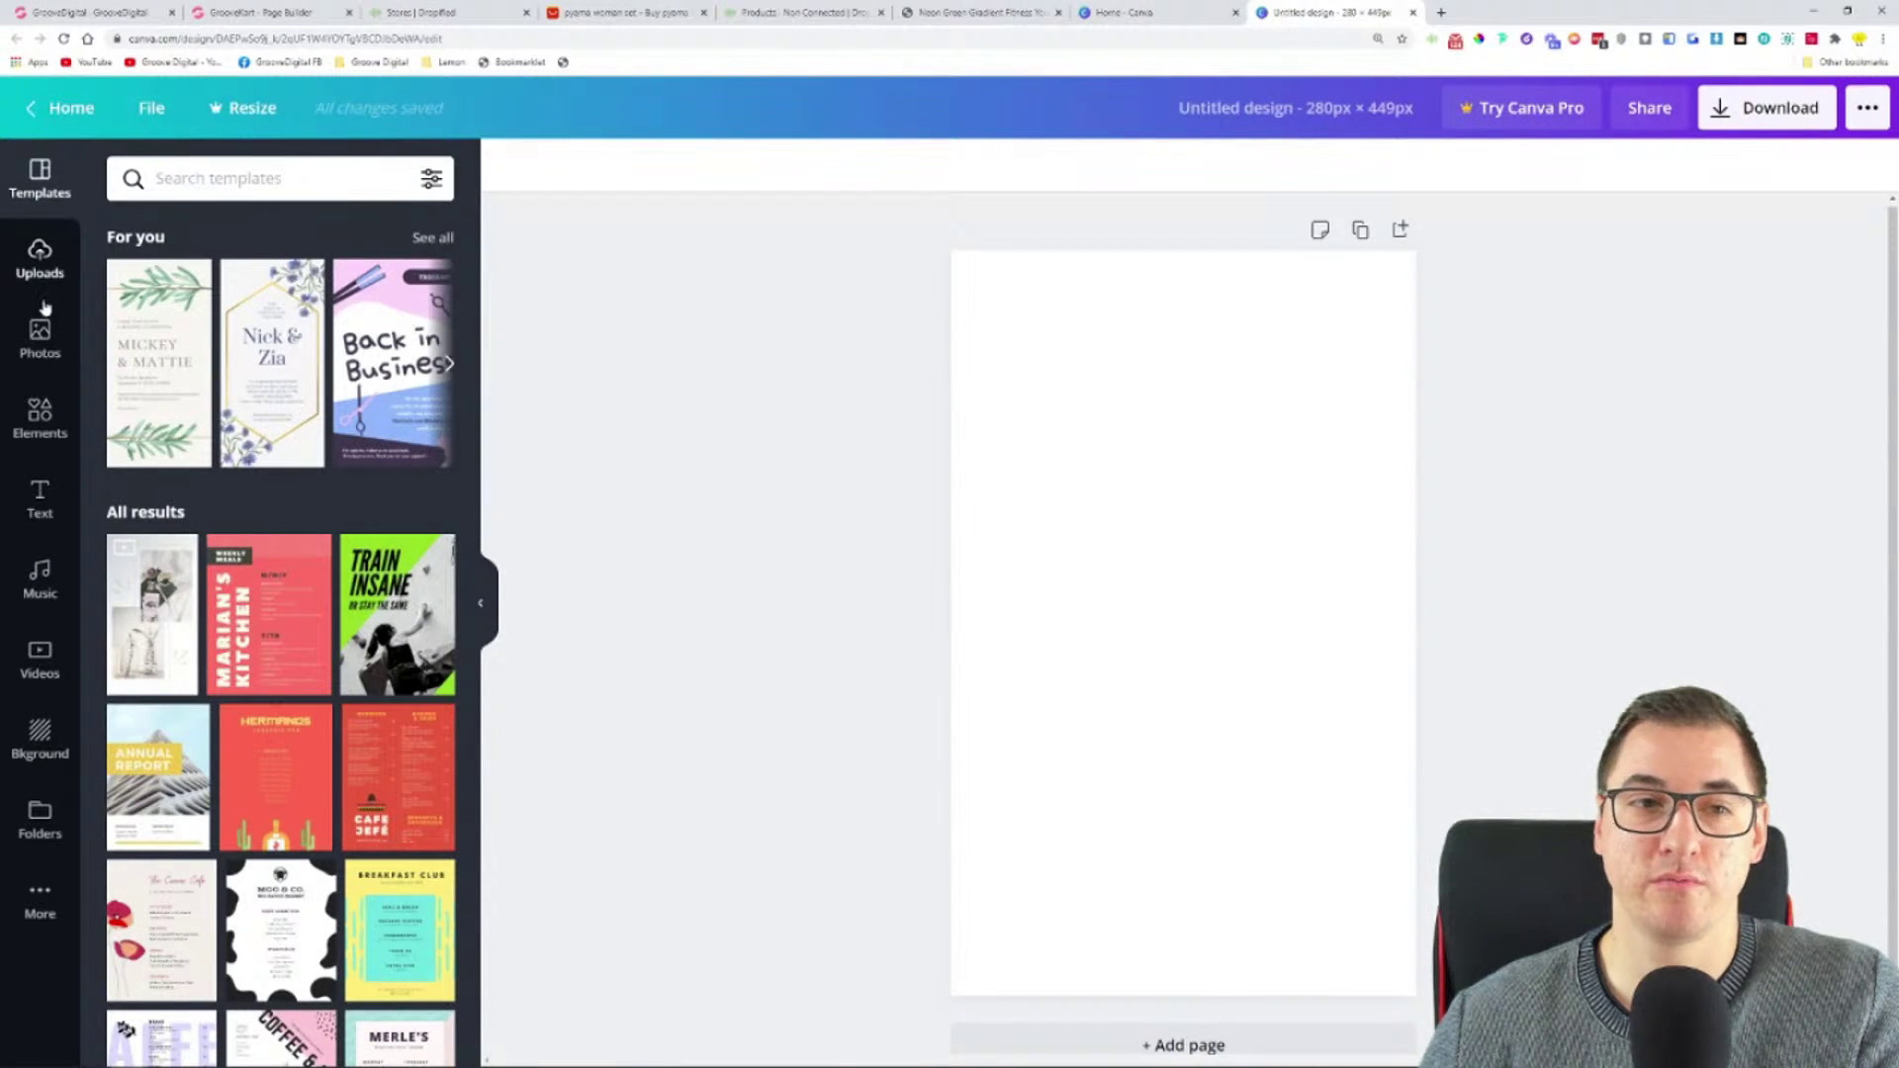
- Search Canva's photo library for pajamas
left_click(40, 338)
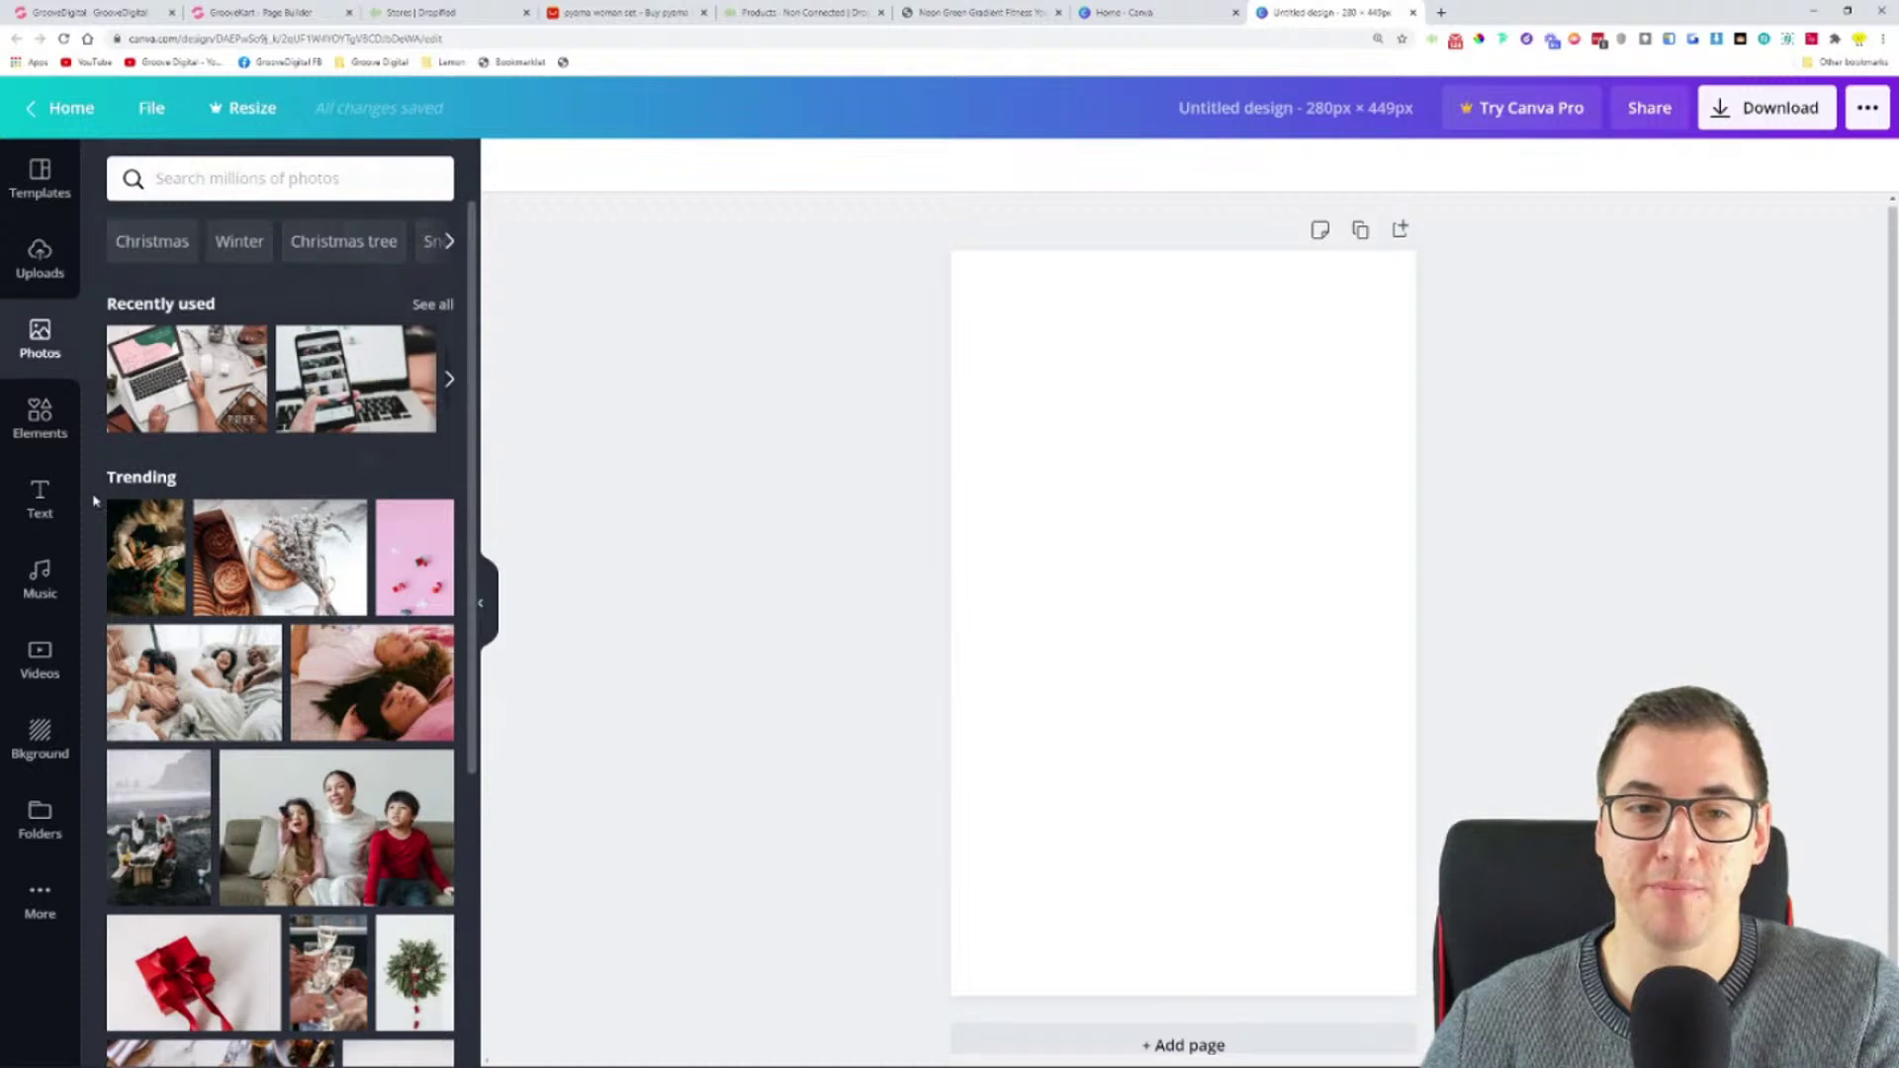
left_click(247, 183)
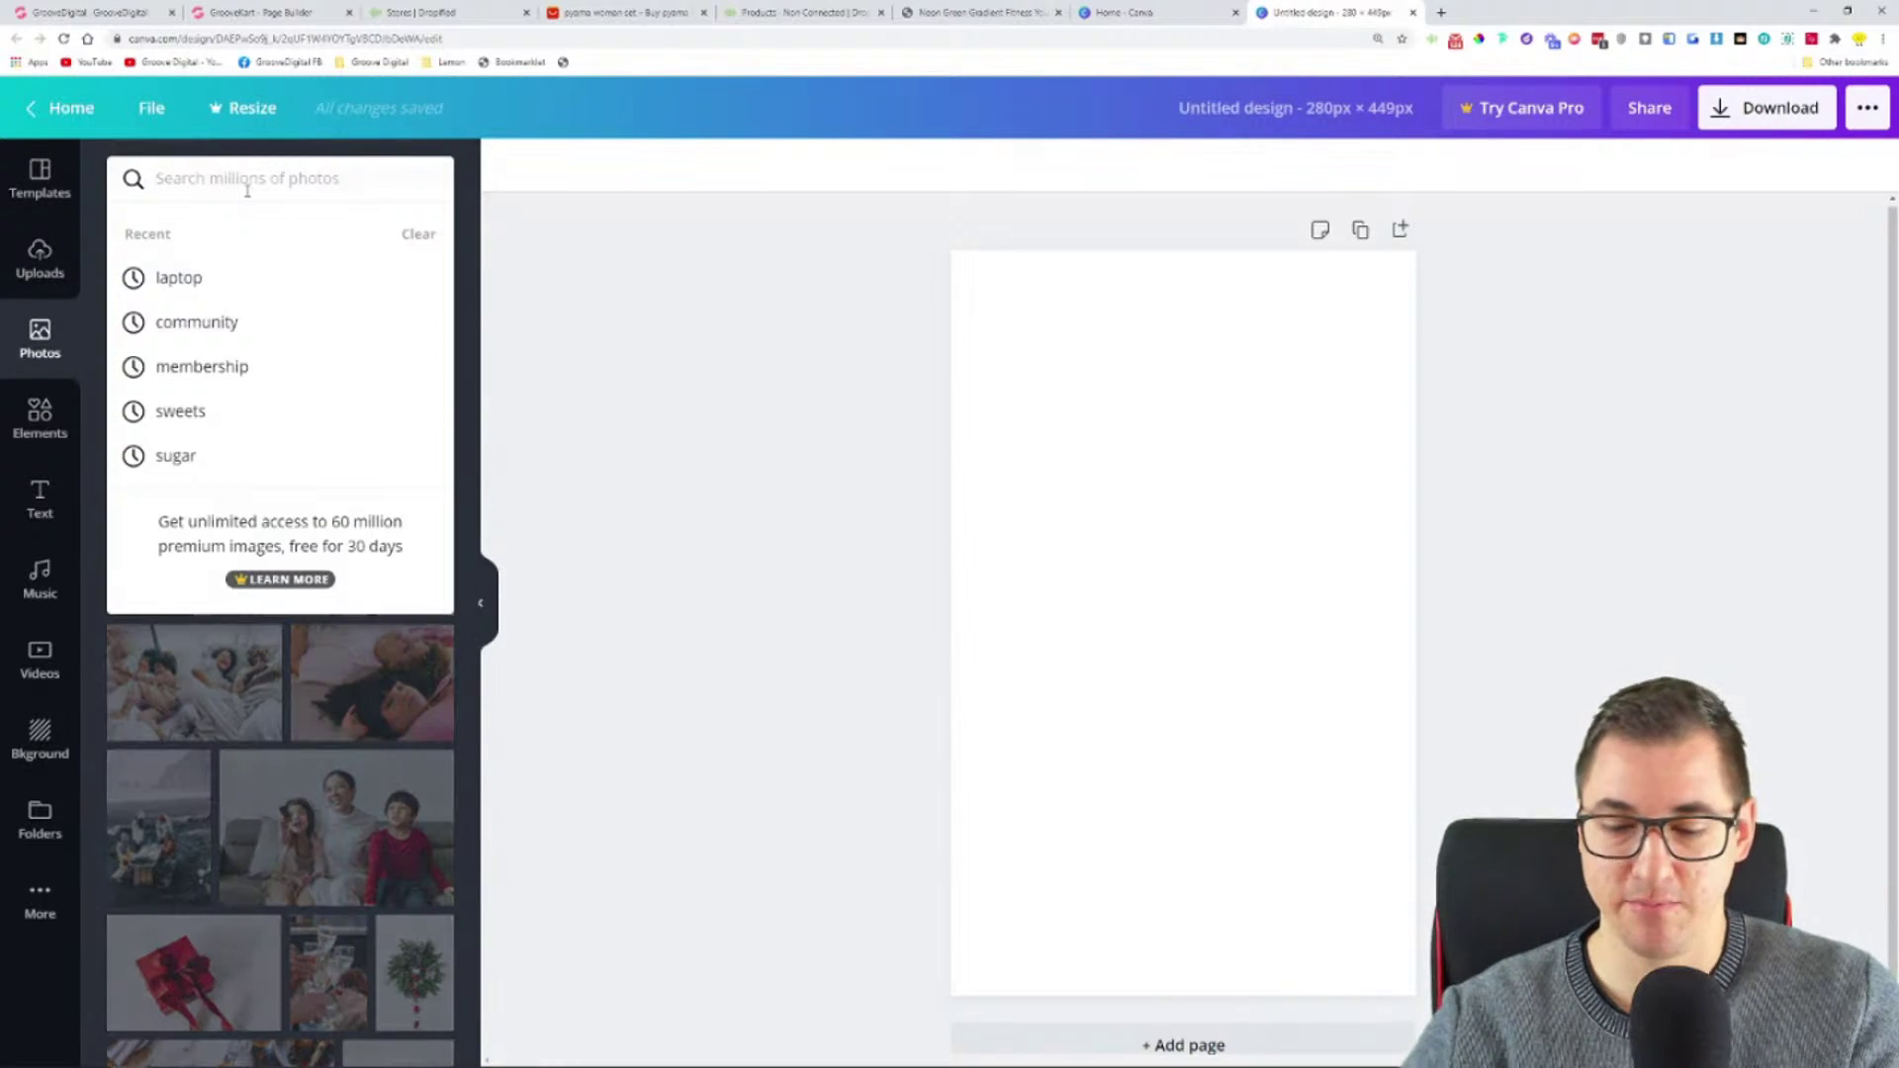
type("pija")
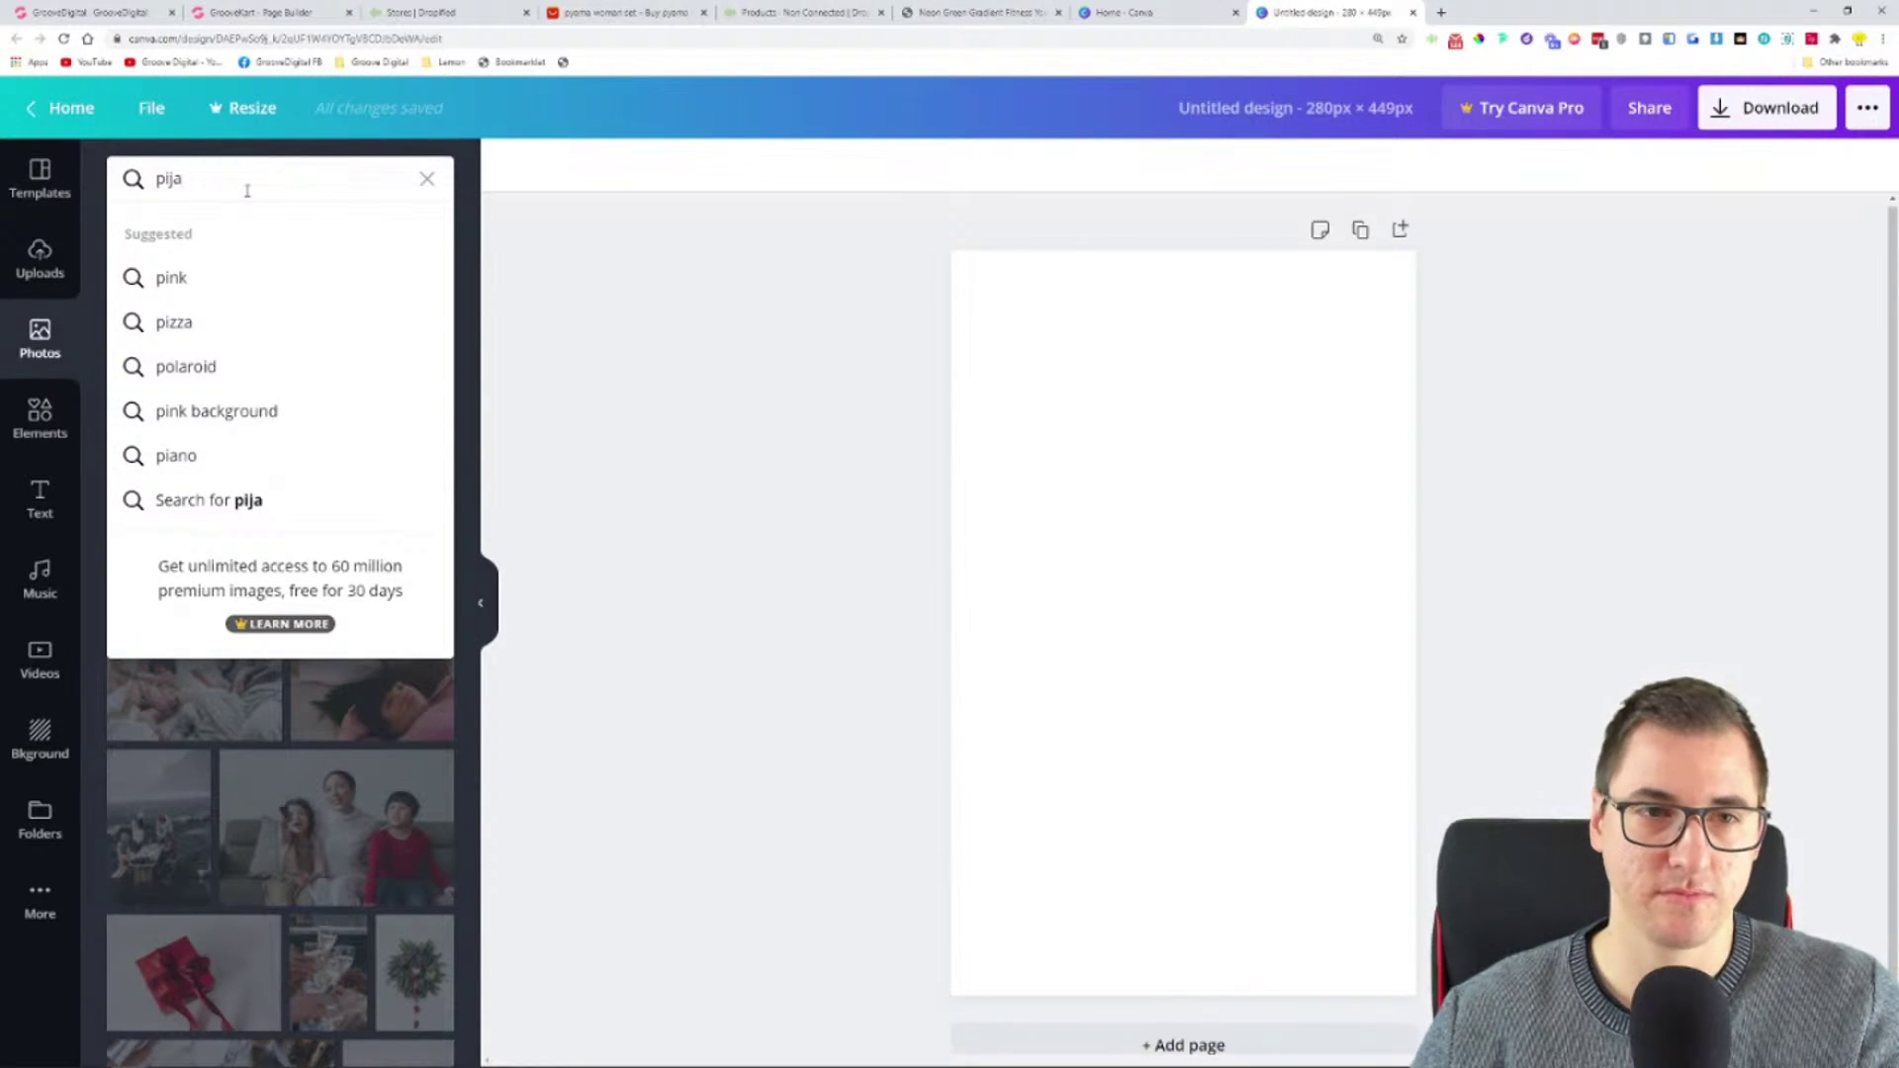
type("ma")
key("Down")
key("Down")
key("Up")
key("Return")
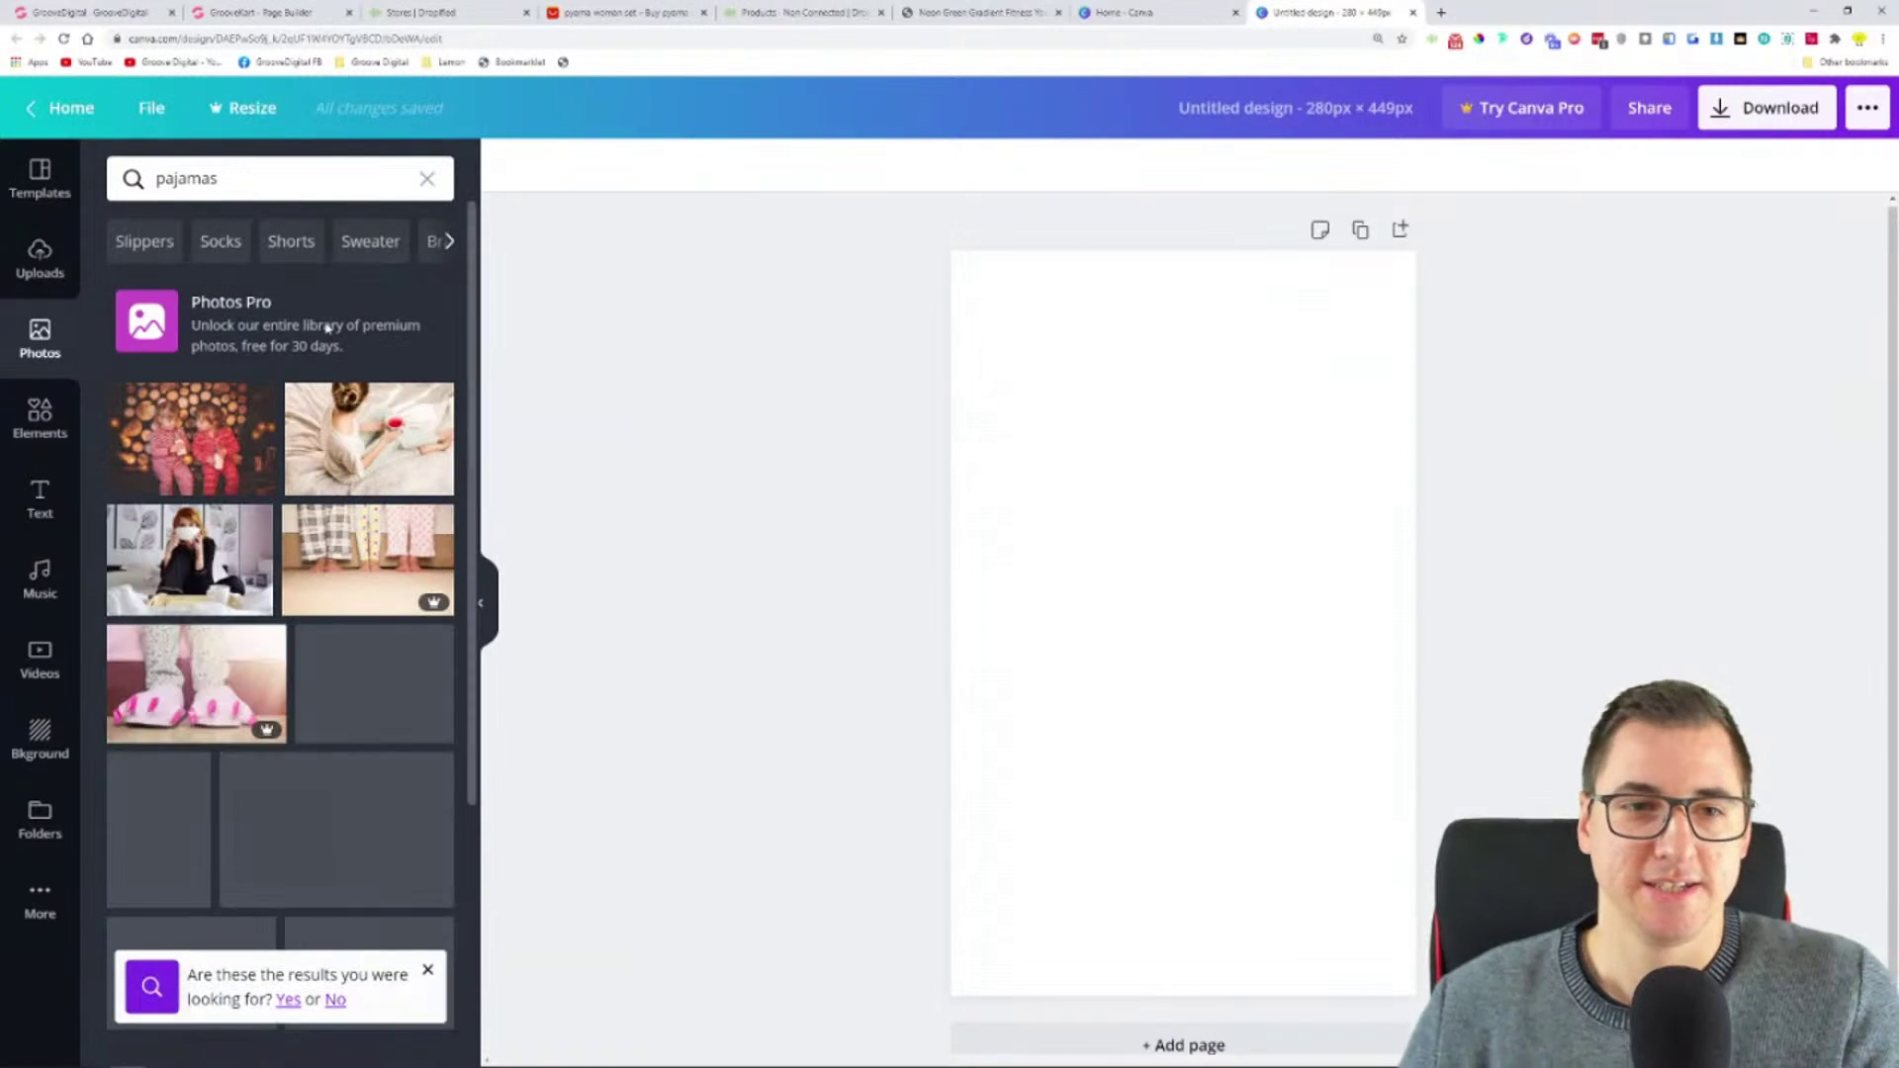
- Insert the free photo of hands resting on blue pajamas and enlarge it to fill the whole page
scroll(250, 539, "down", 4)
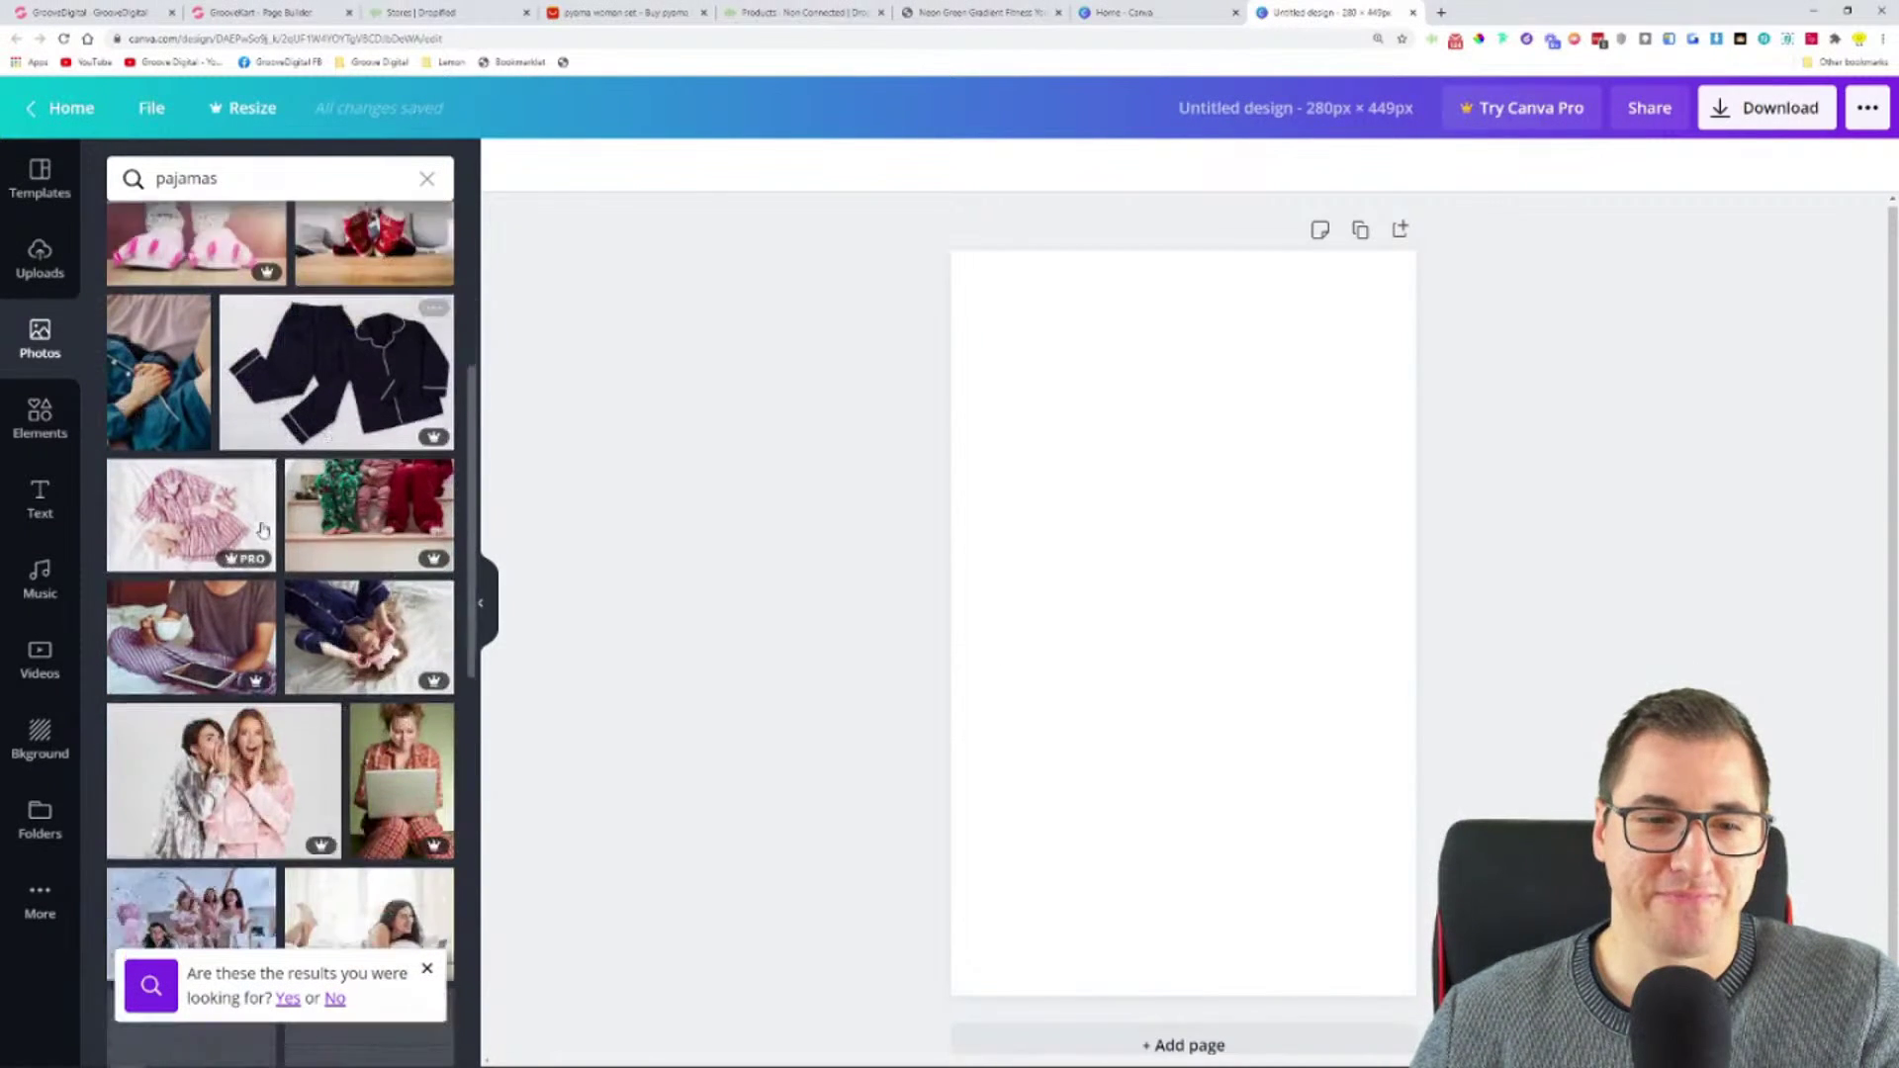
scroll(296, 614, "up", 2)
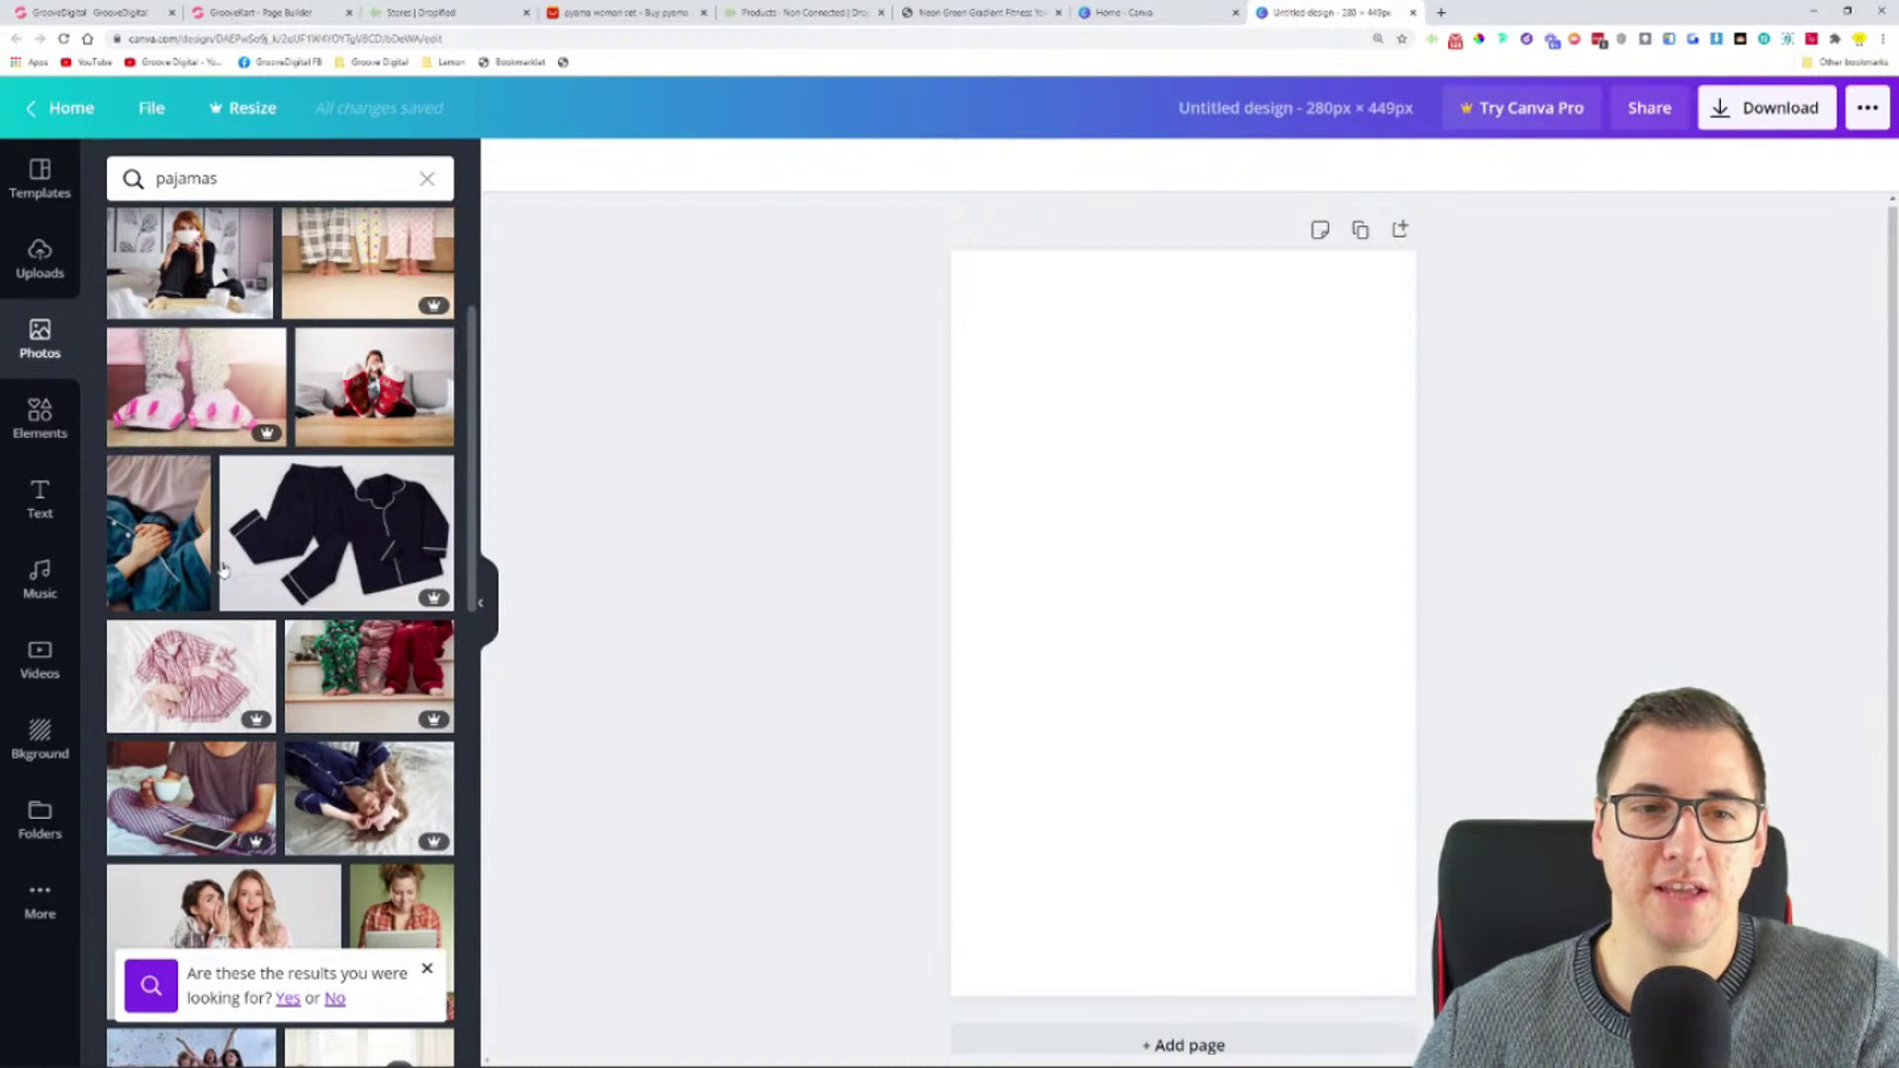
left_click(161, 537)
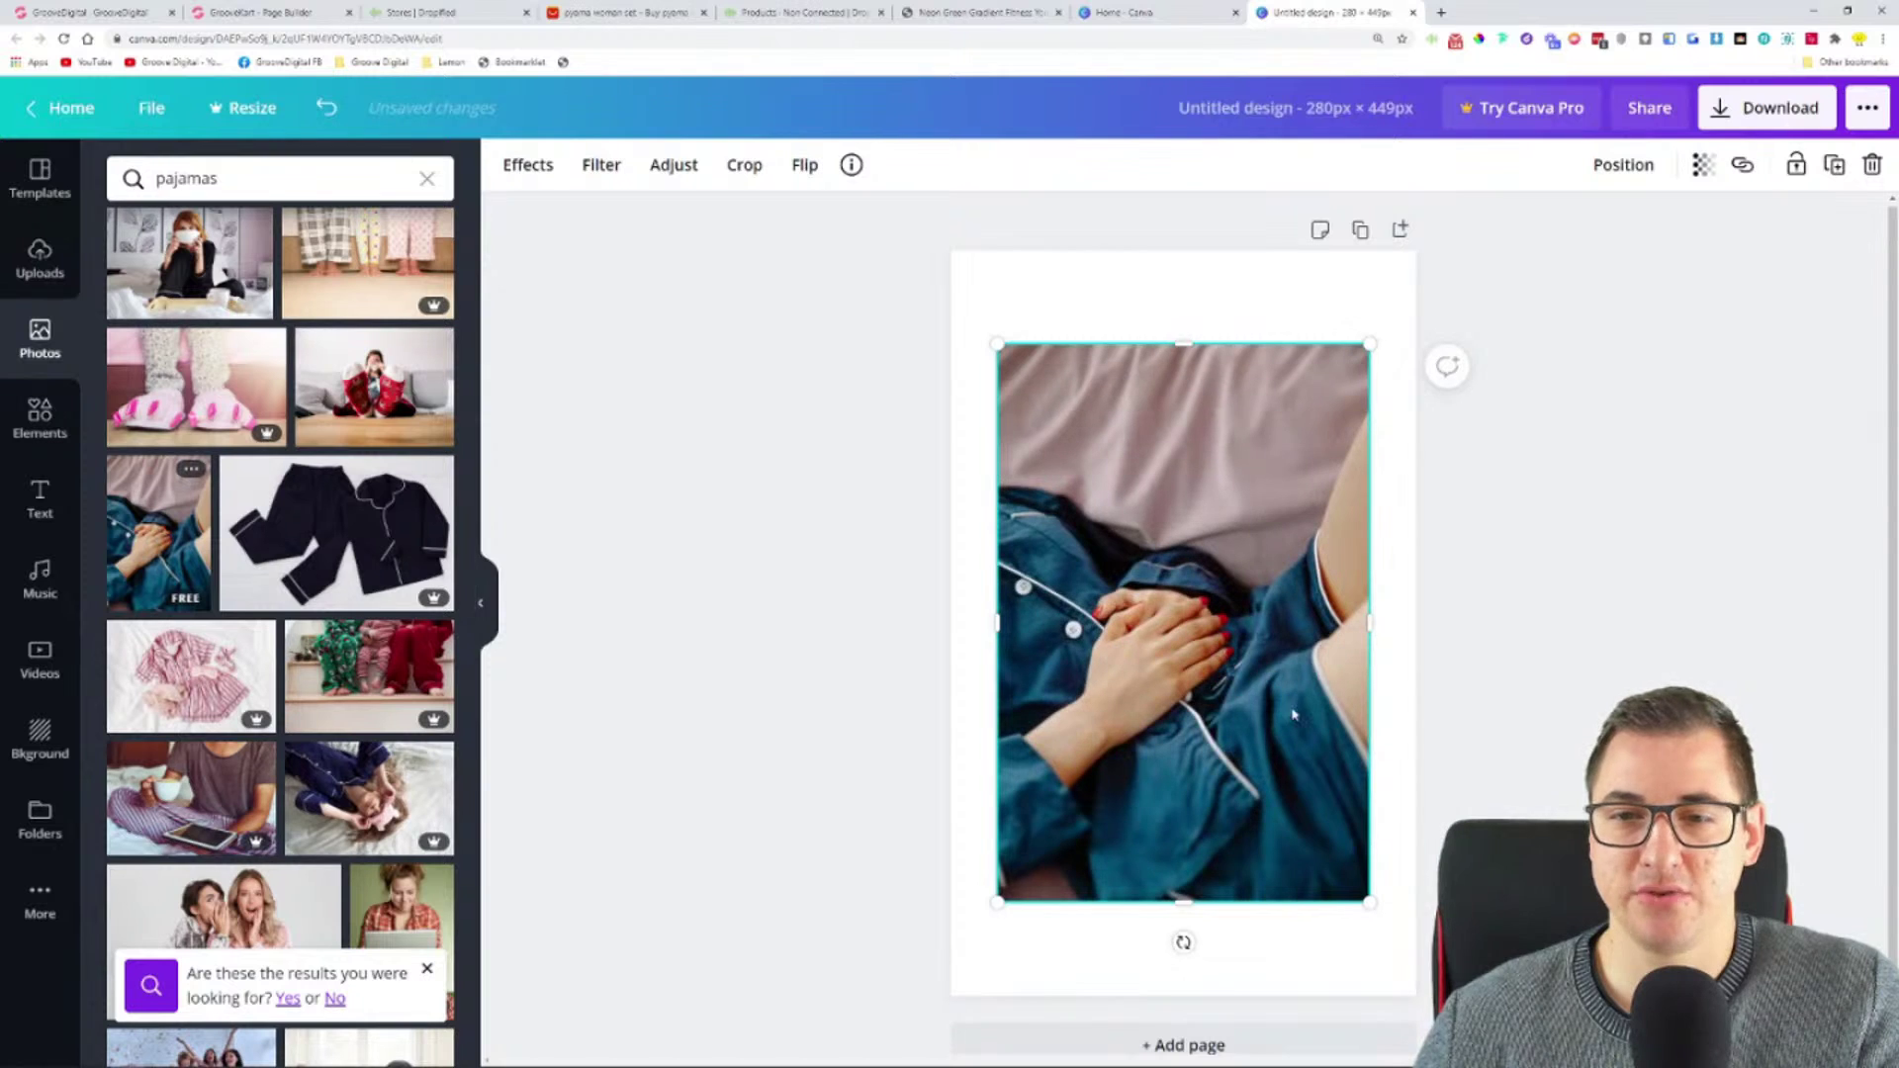
left_click_drag(1284, 719, 1238, 625)
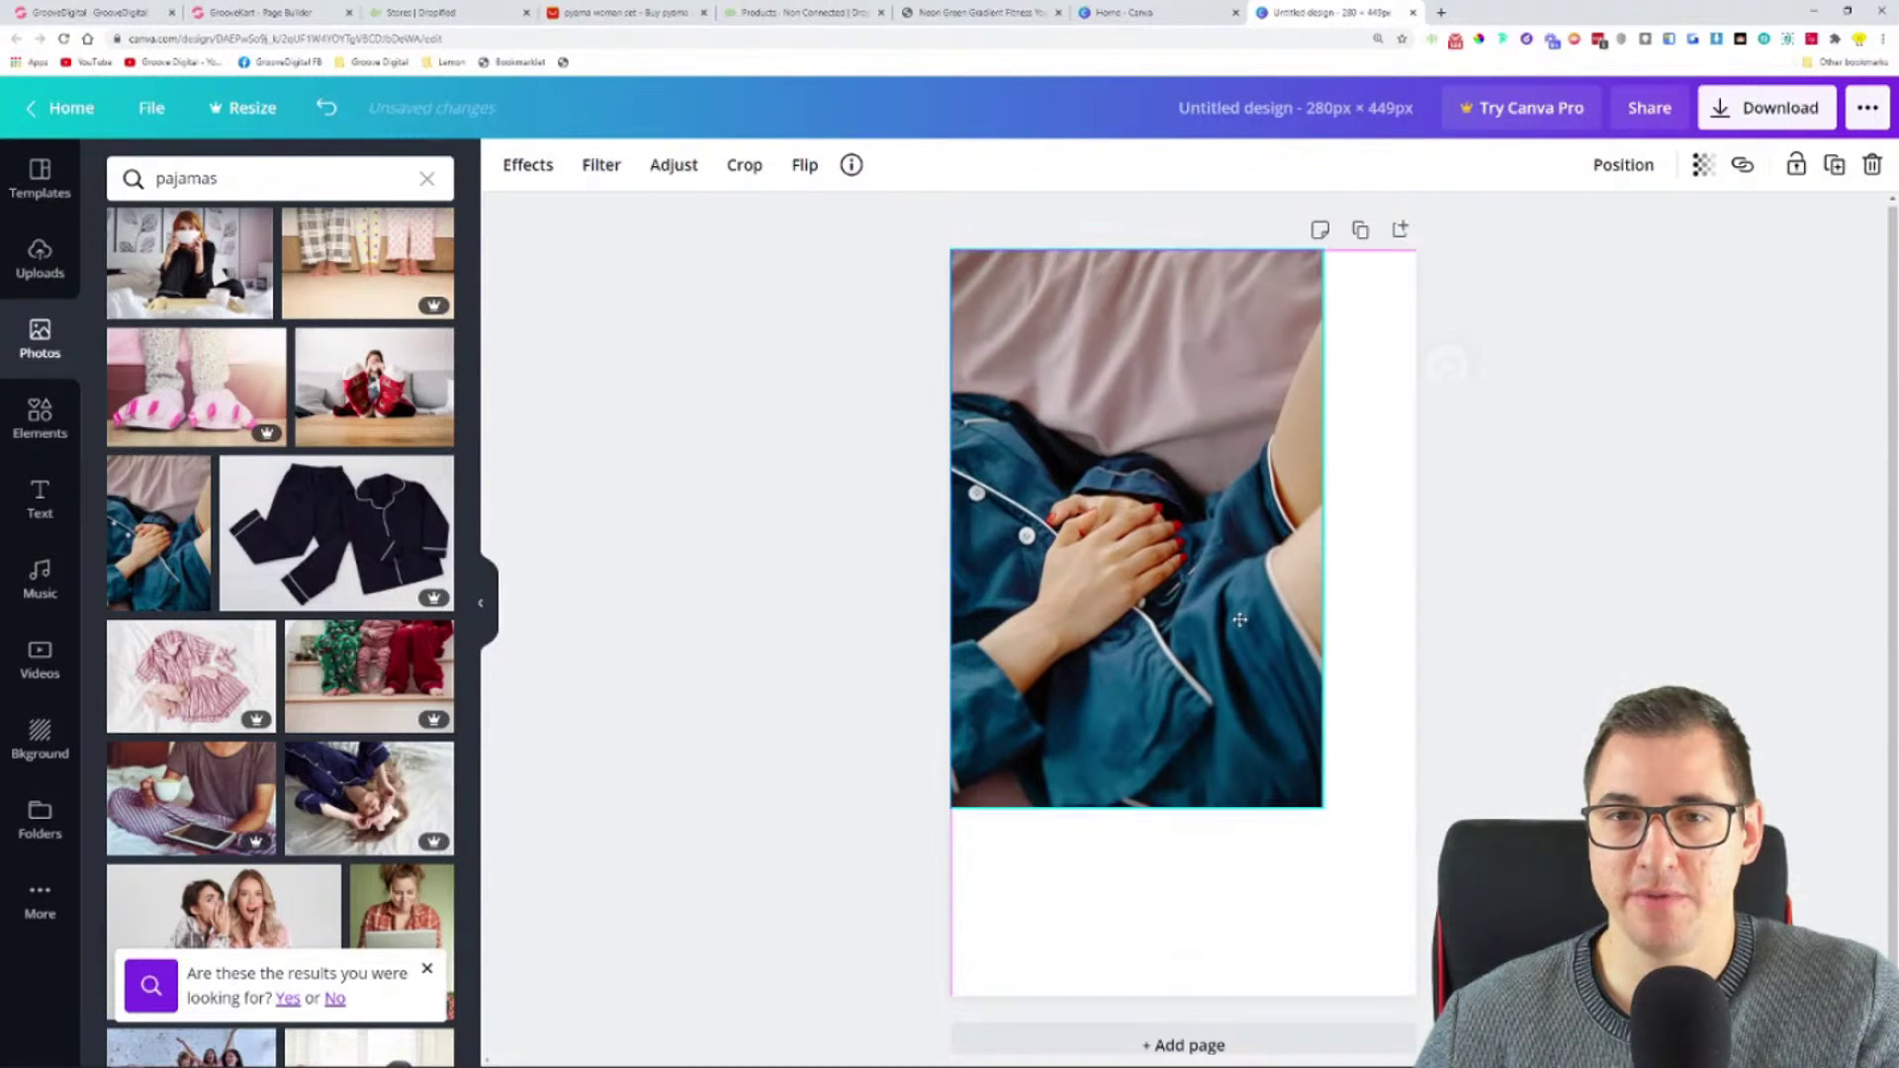
left_click_drag(1315, 805, 1447, 1005)
left_click_drag(1315, 799, 1299, 797)
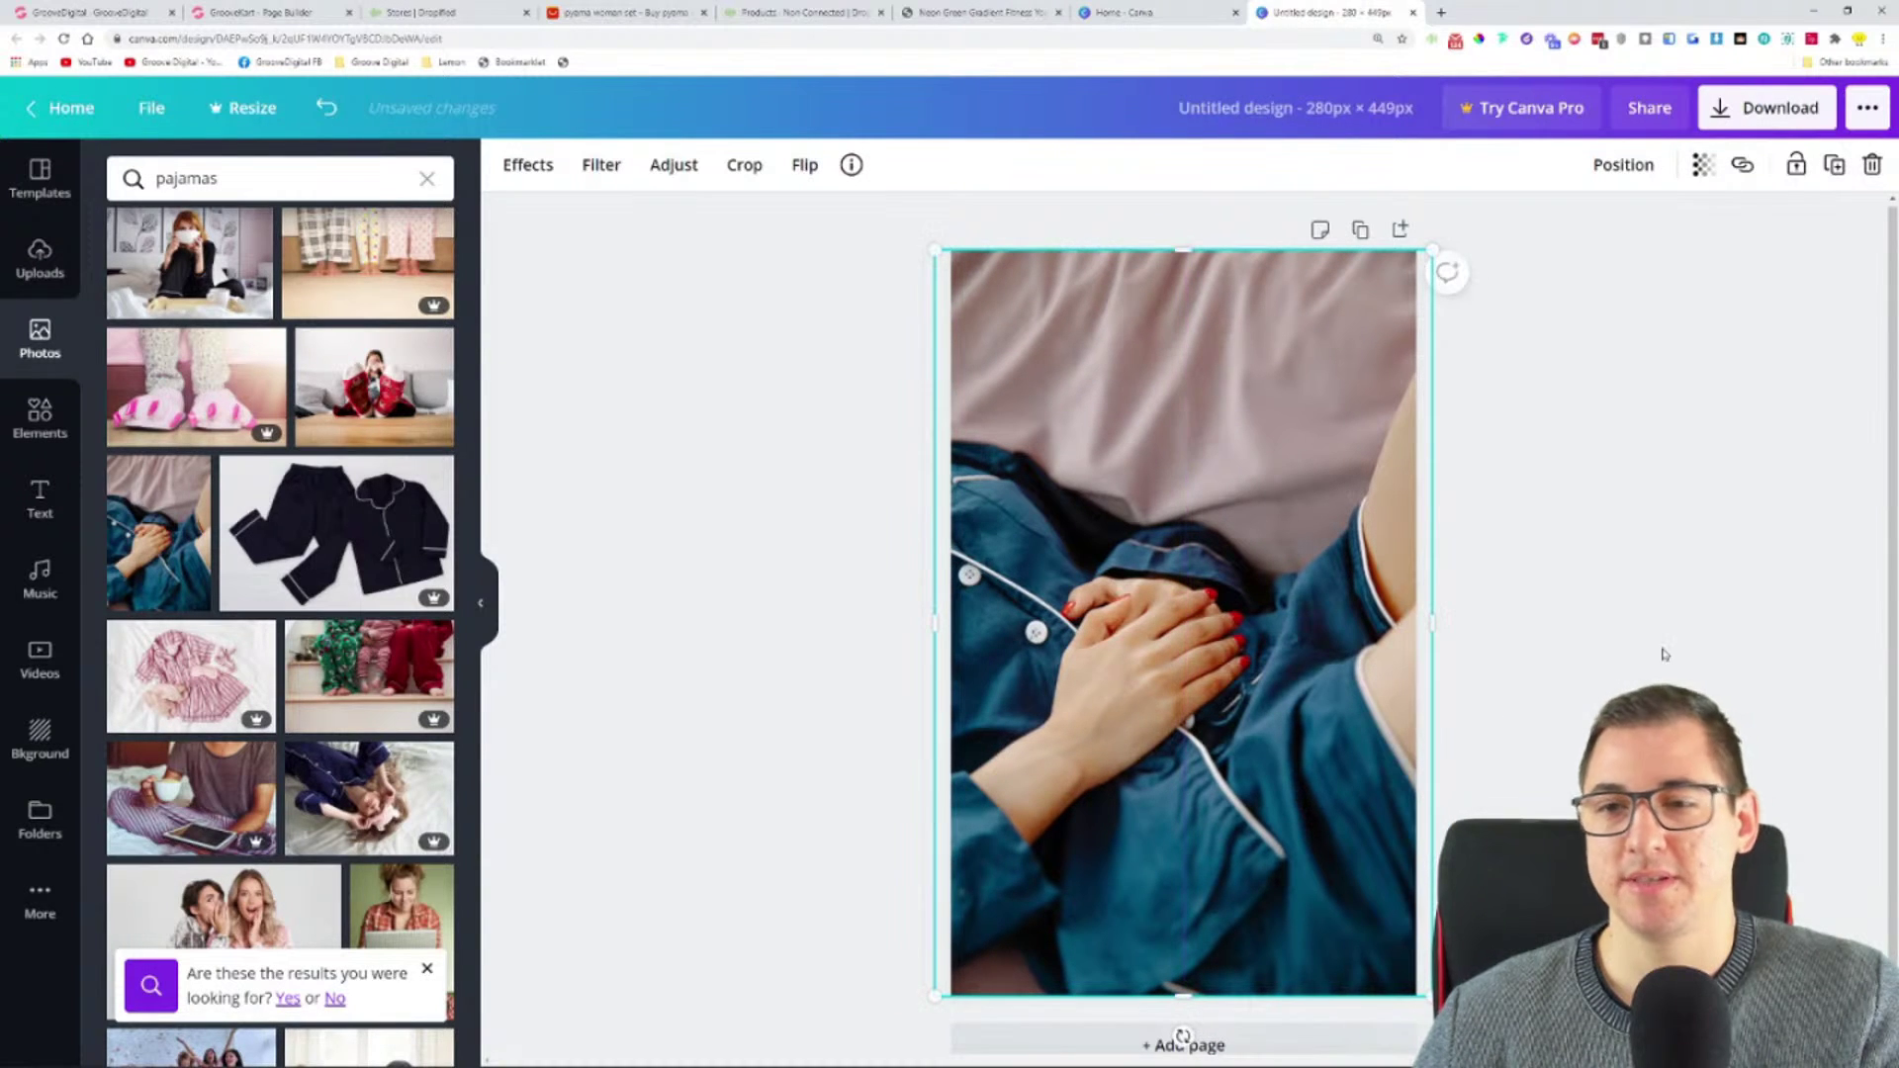
left_click(1663, 654)
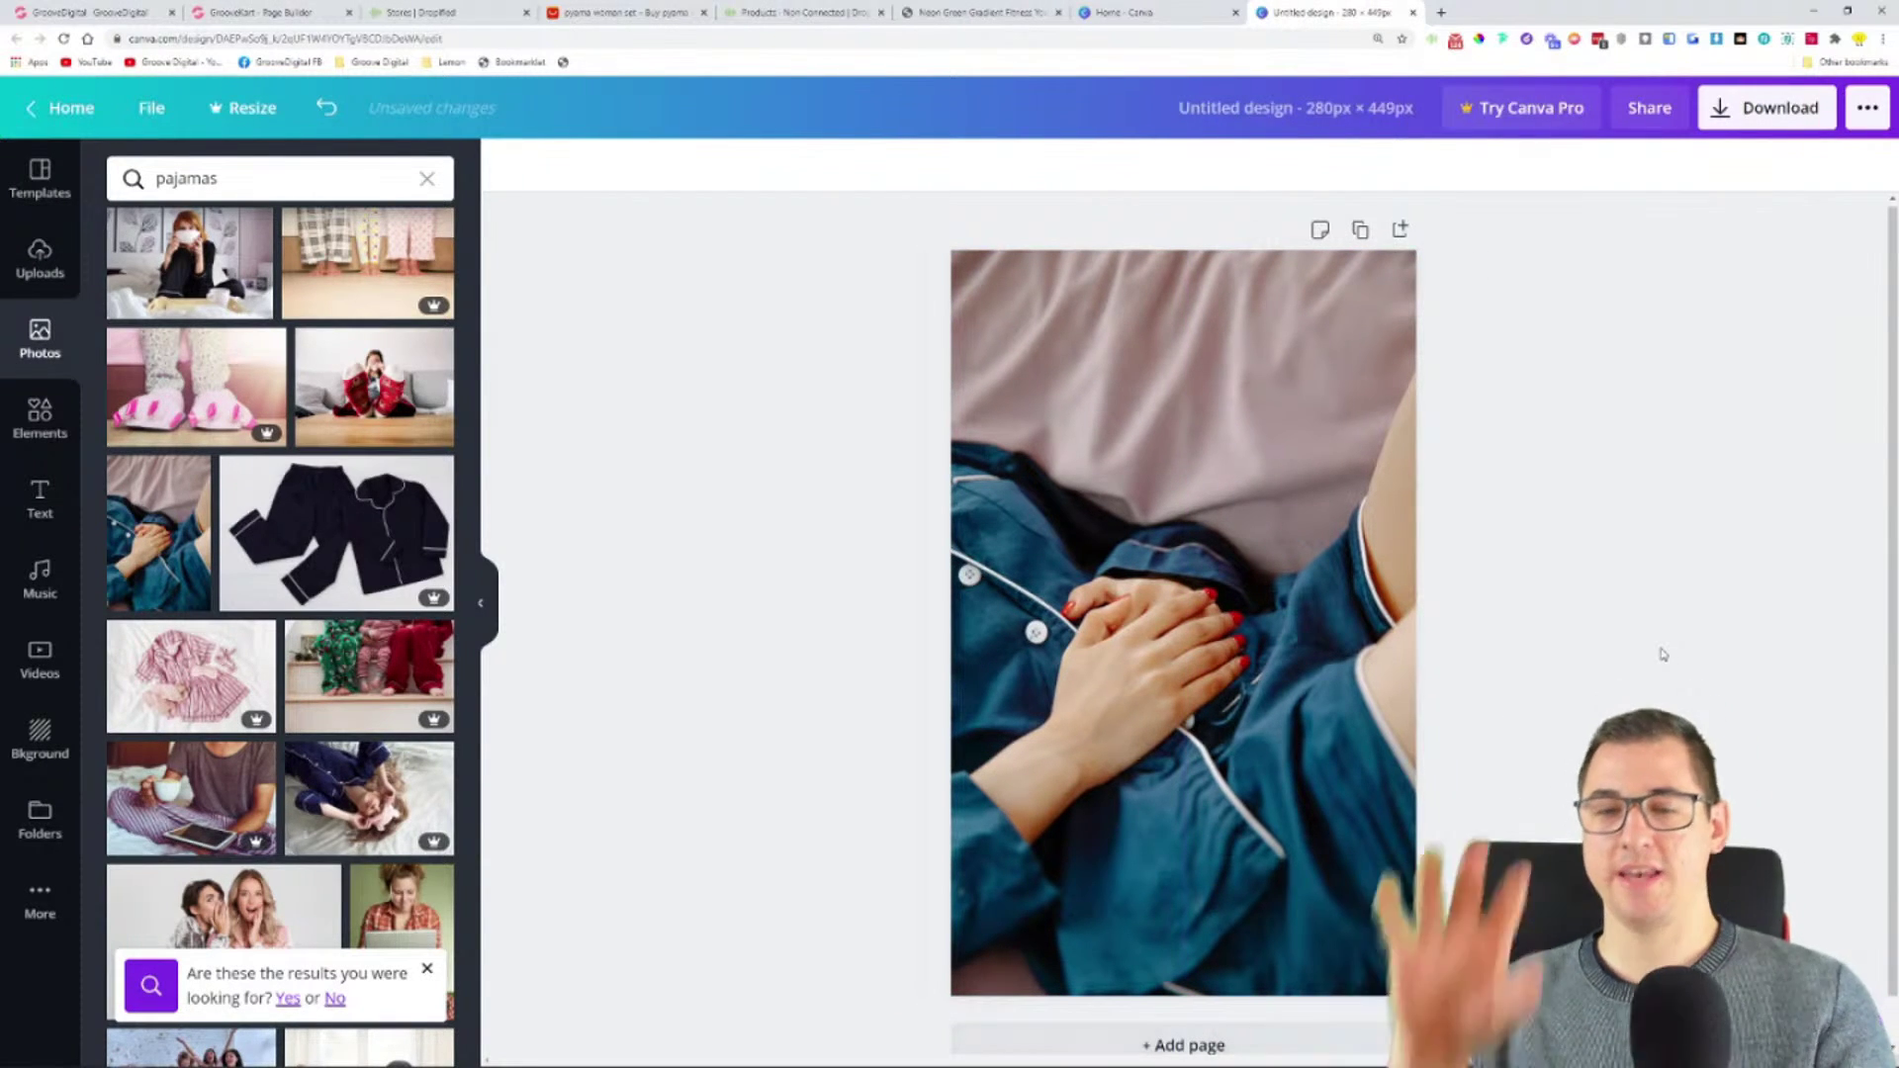
- View the category images in the GrooveKart page builder, switch back to Canva and download the design as Untitled design.jpg in JPG format
left_click(252, 12)
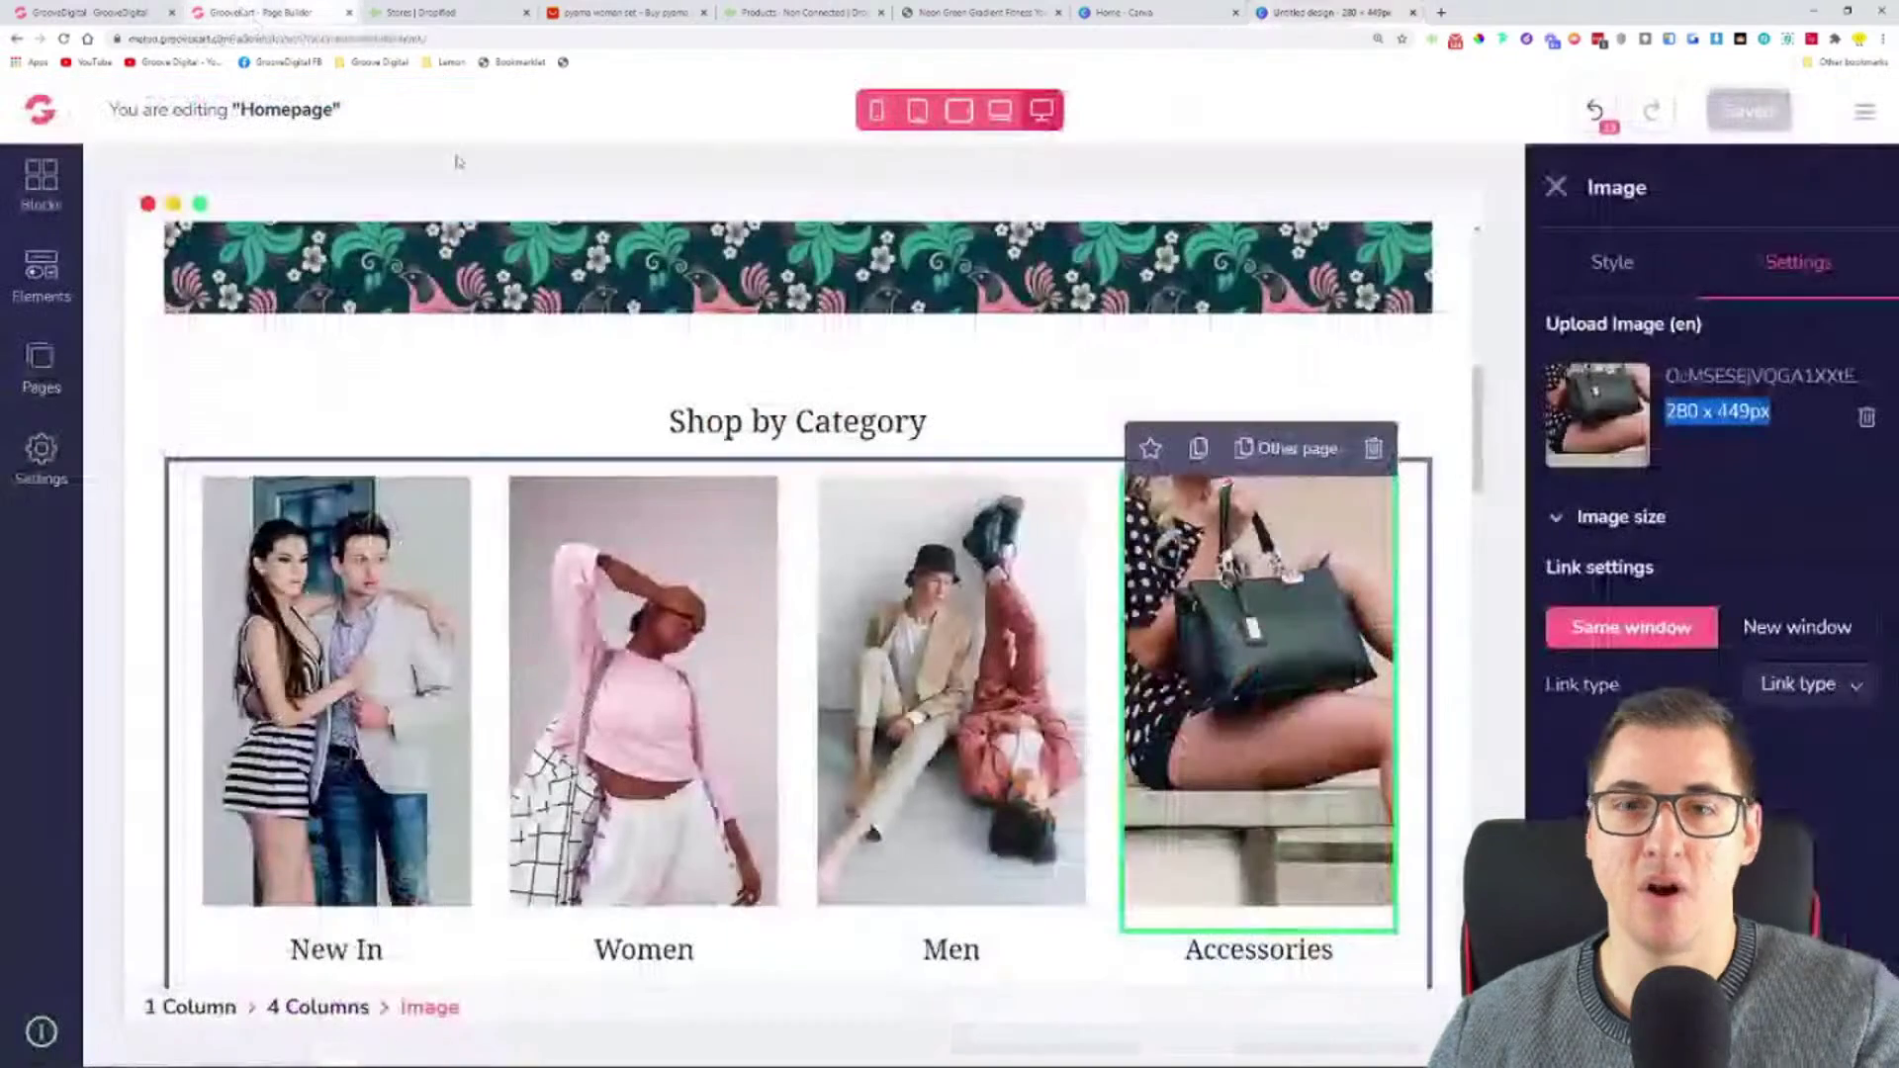
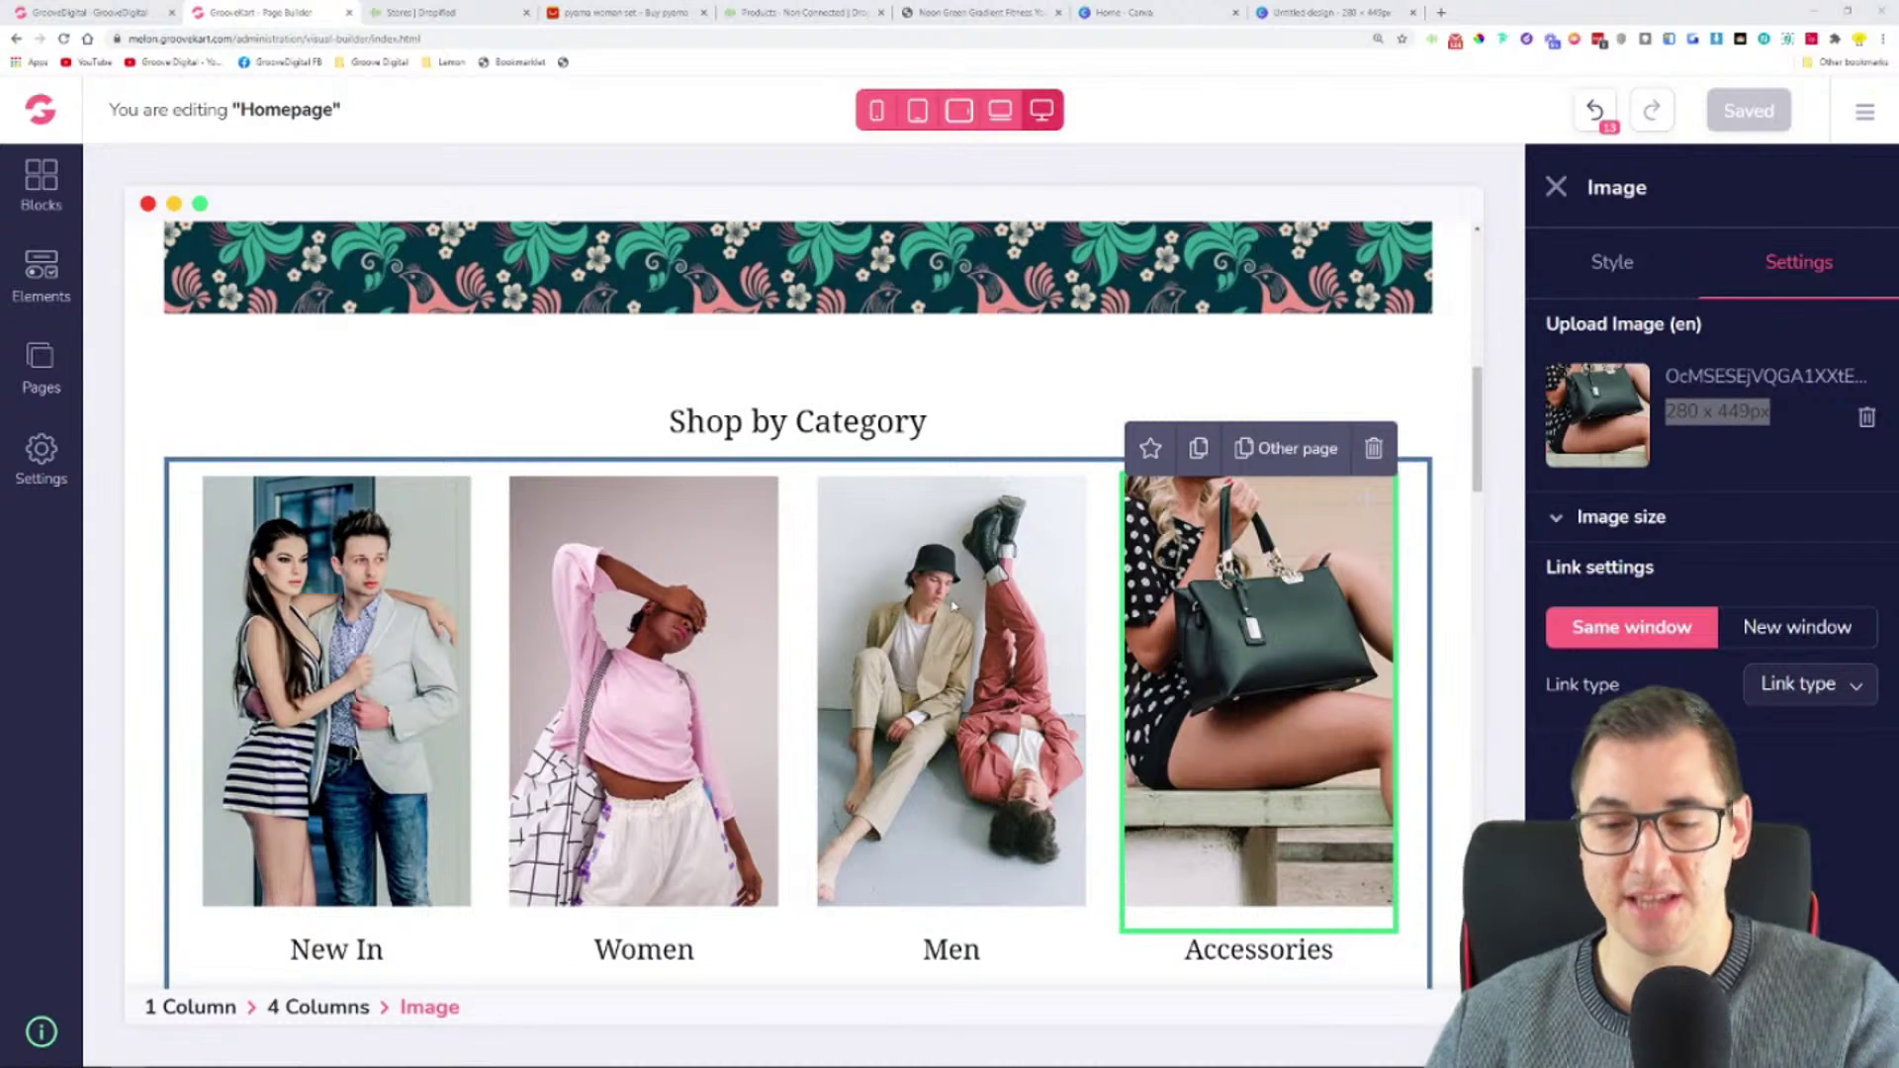
left_click(1306, 12)
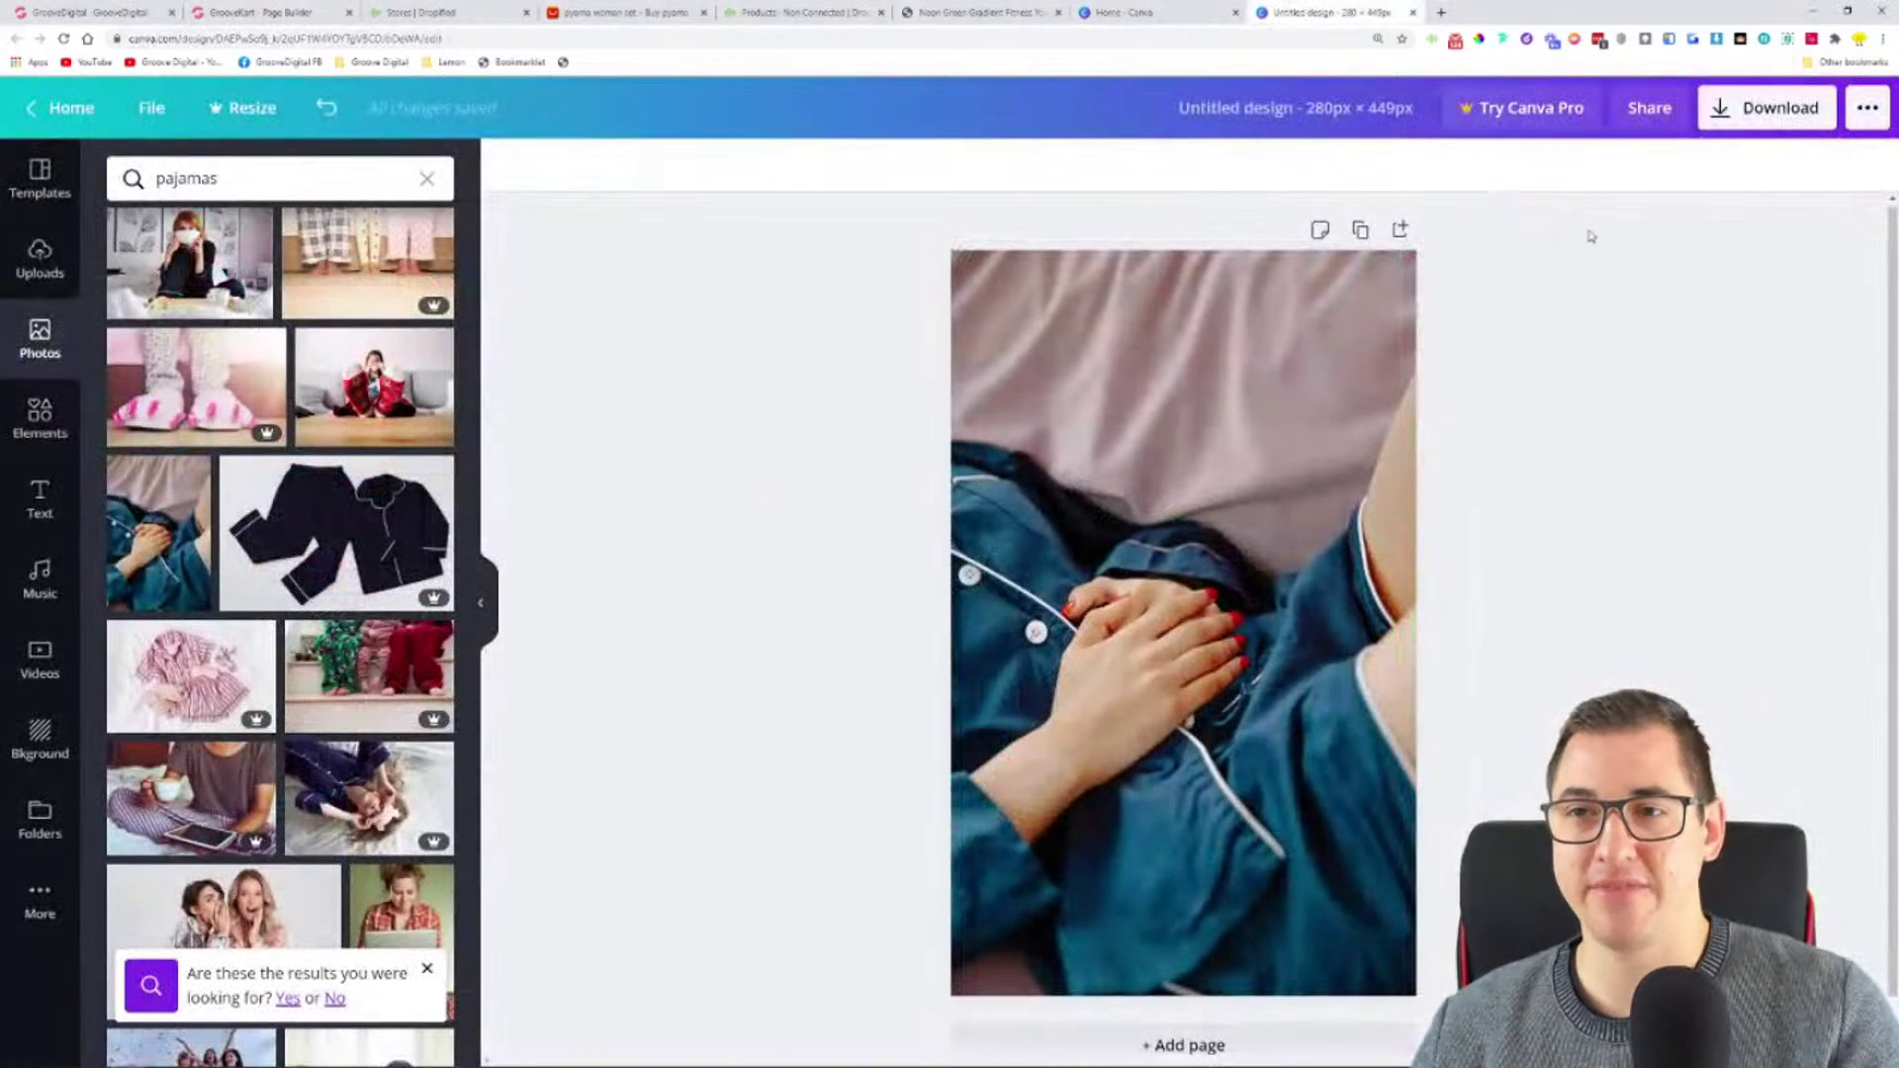
left_click(1746, 114)
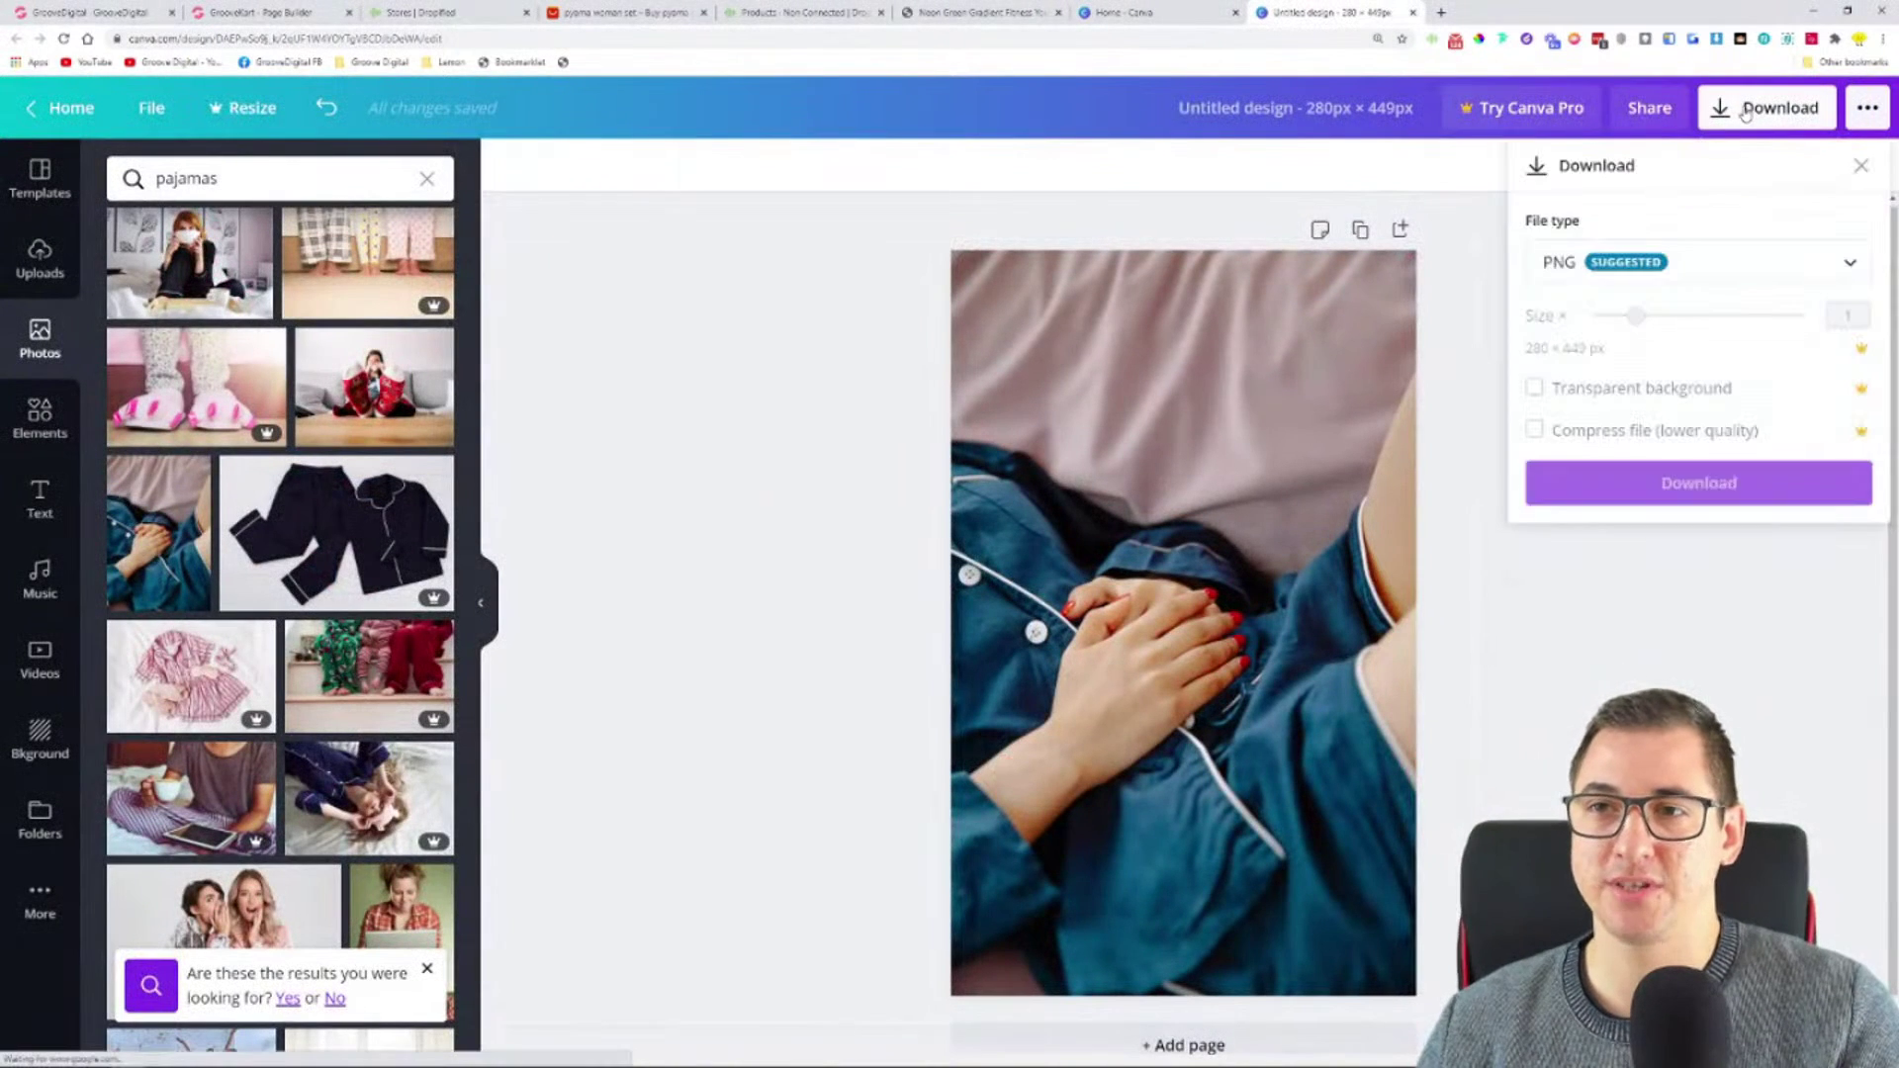
left_click(1658, 267)
left_click(1573, 334)
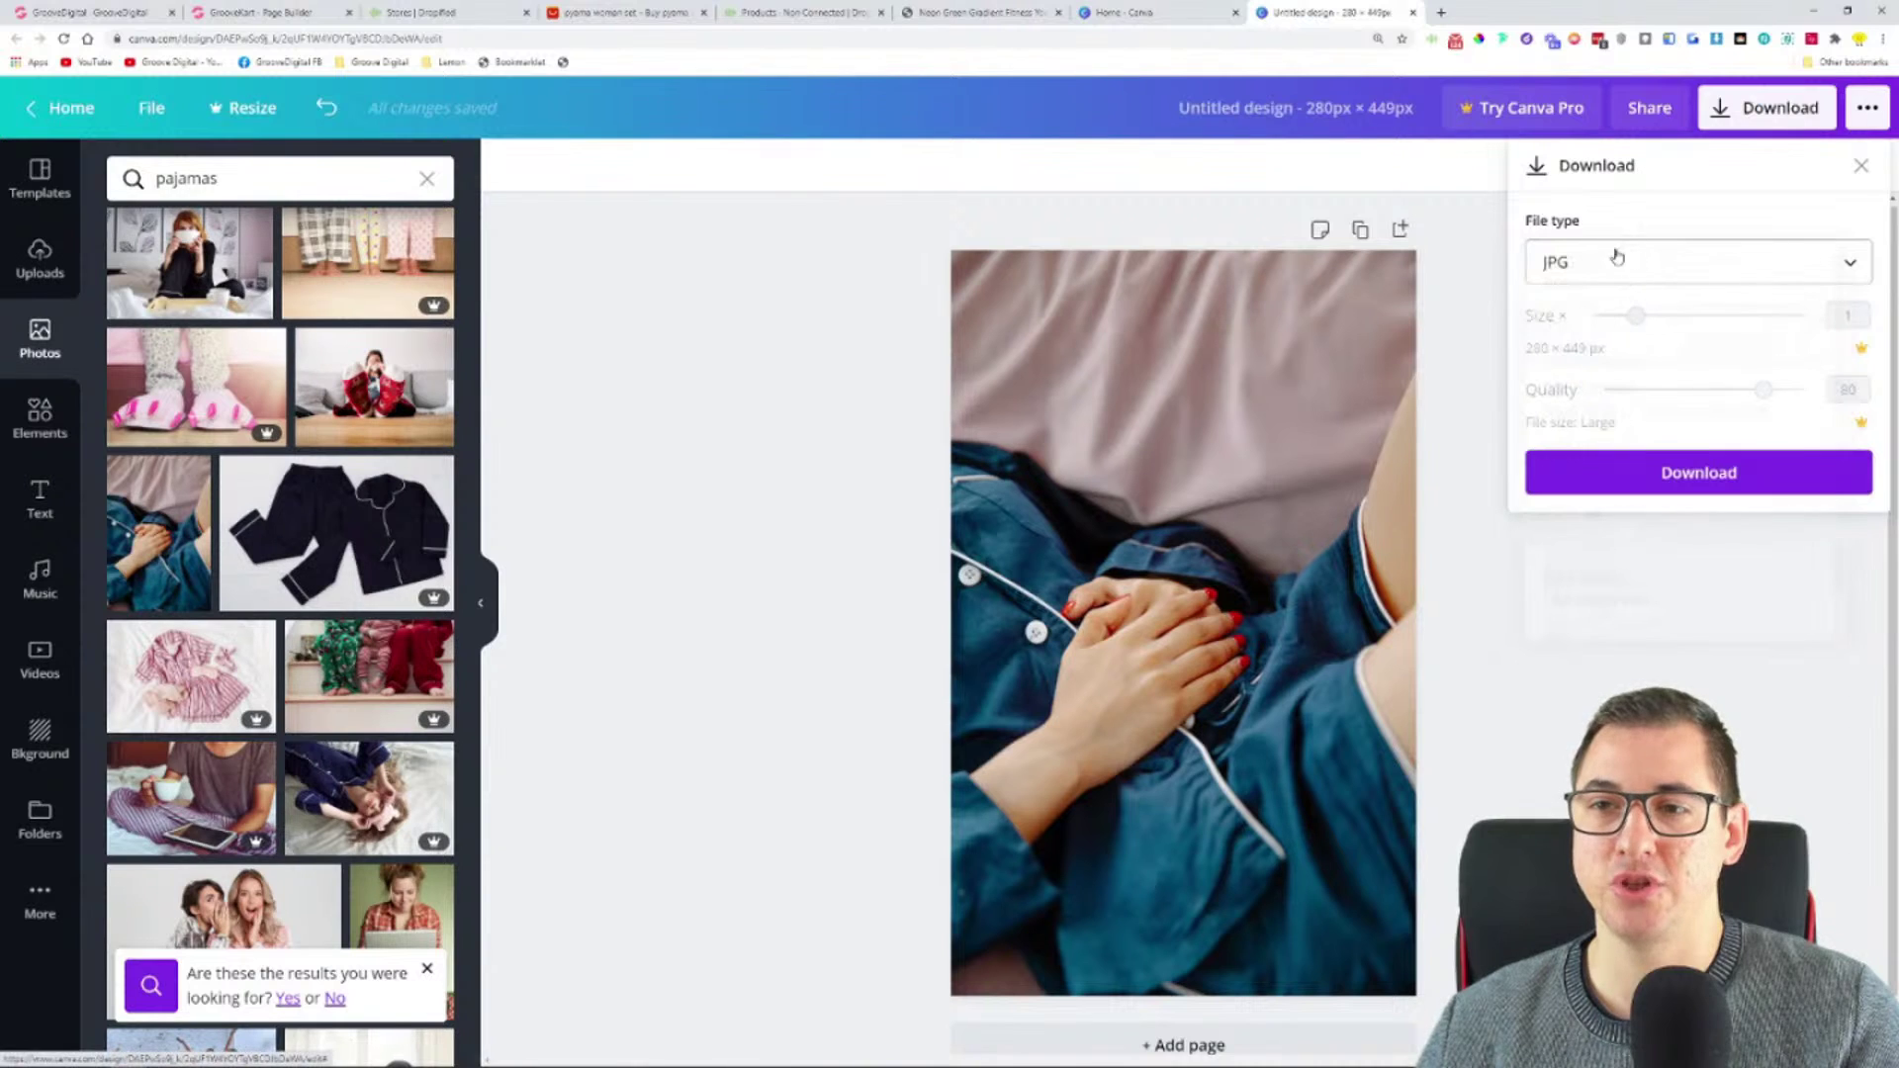
left_click(1656, 472)
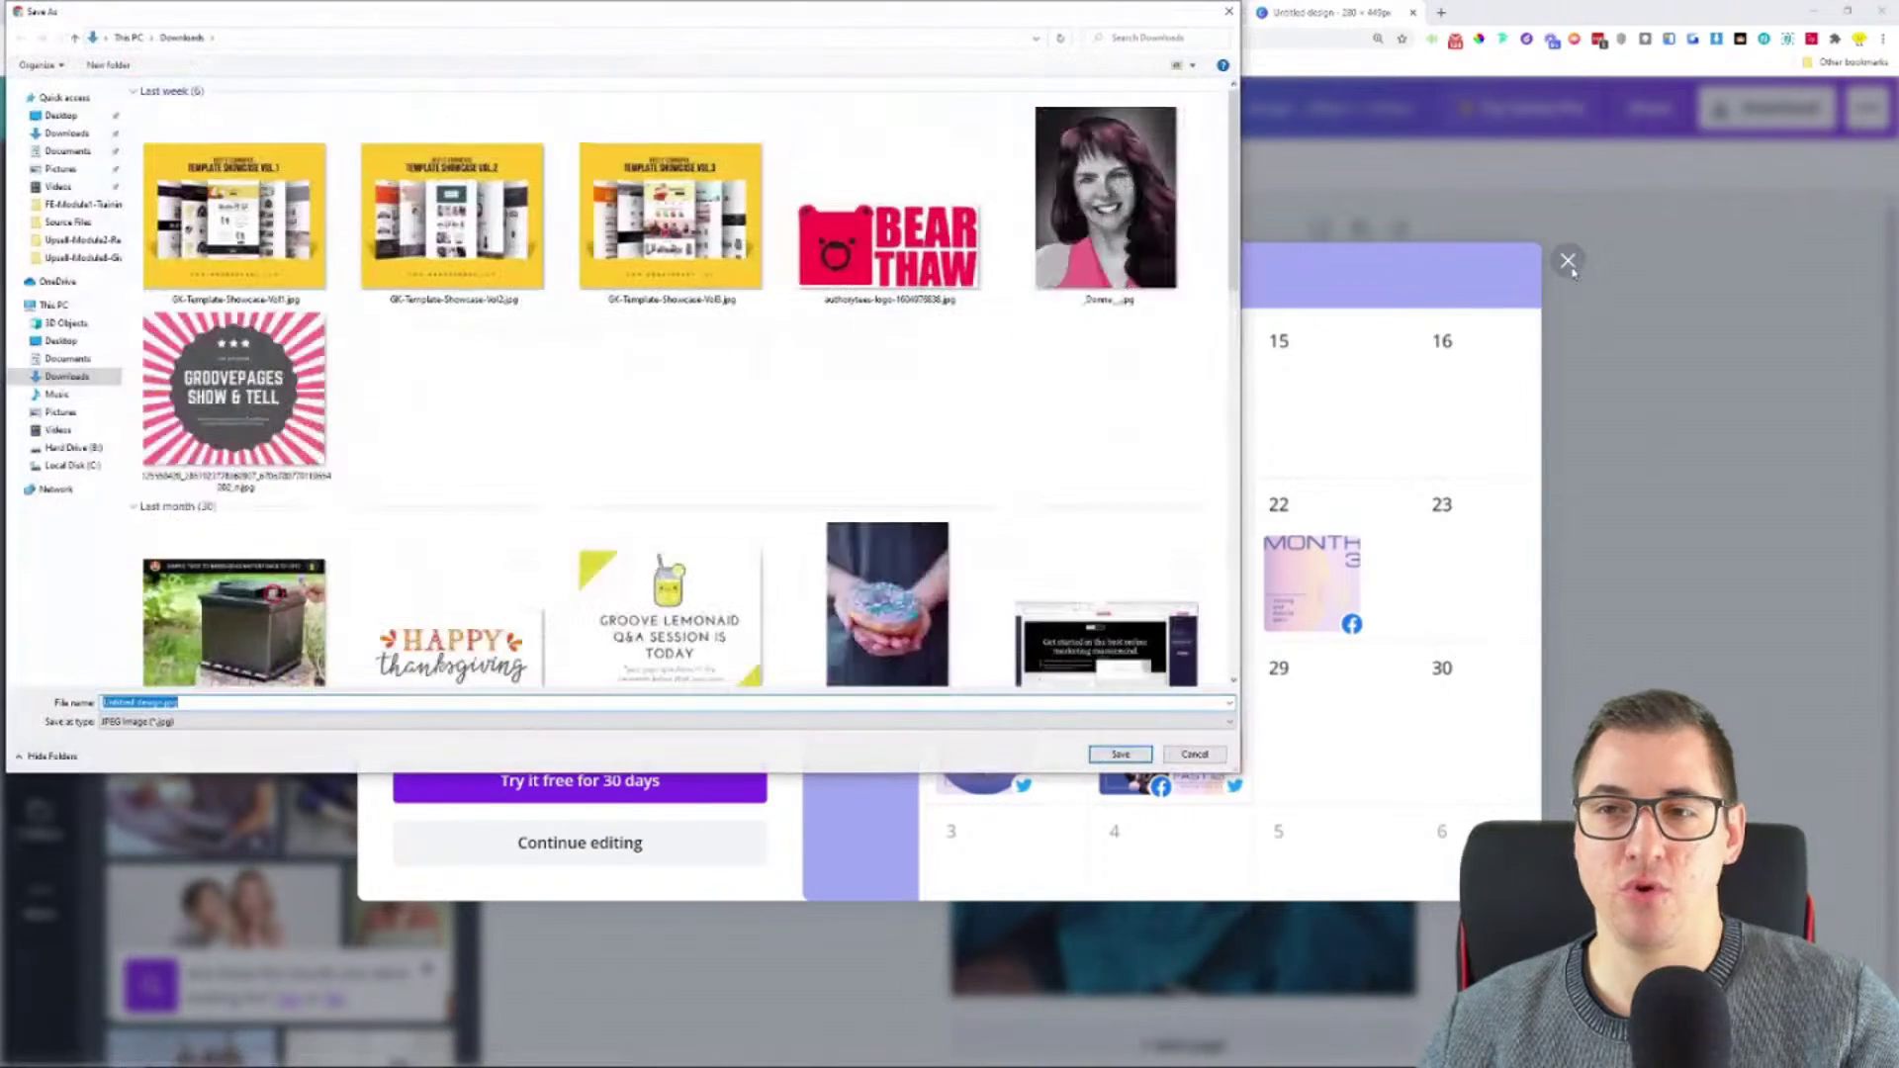
left_click(1123, 757)
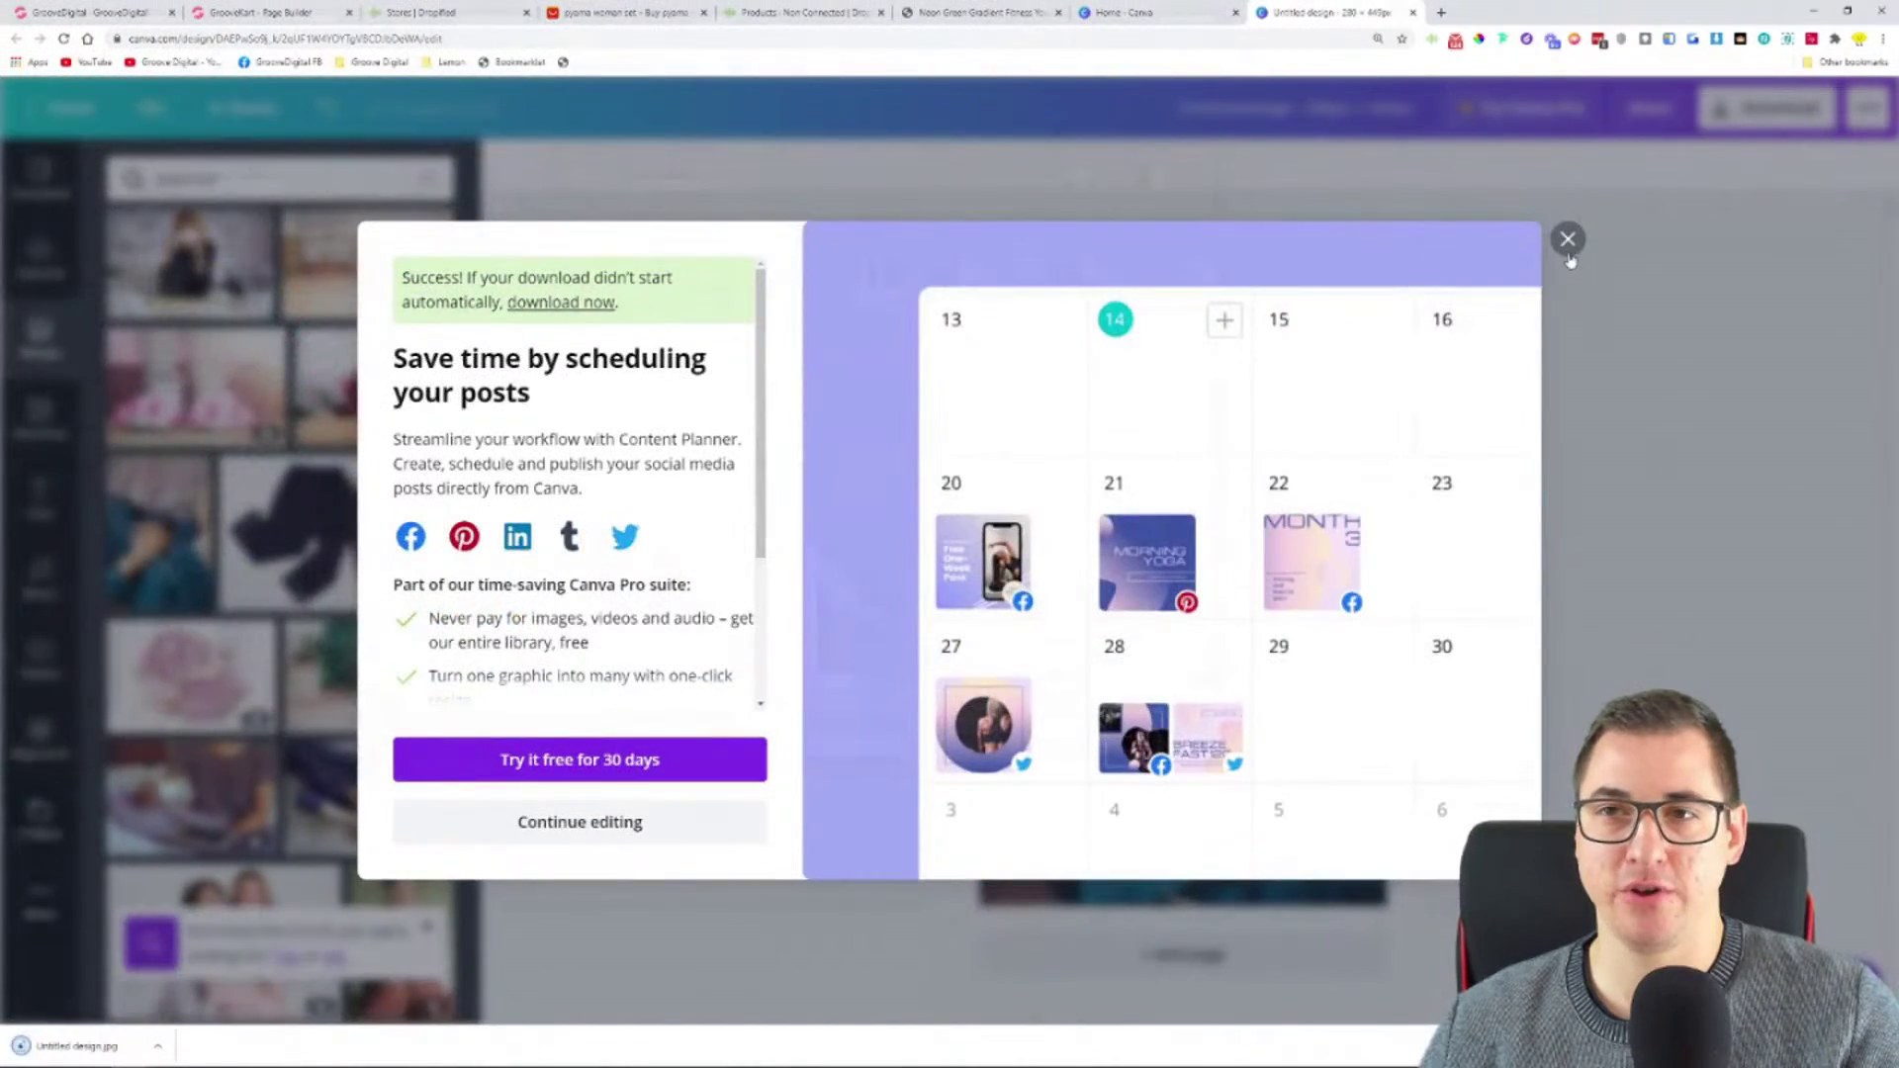
left_click(1568, 260)
- Open imagecompressor.com in a new browser tab and copy its web address
left_click(1443, 12)
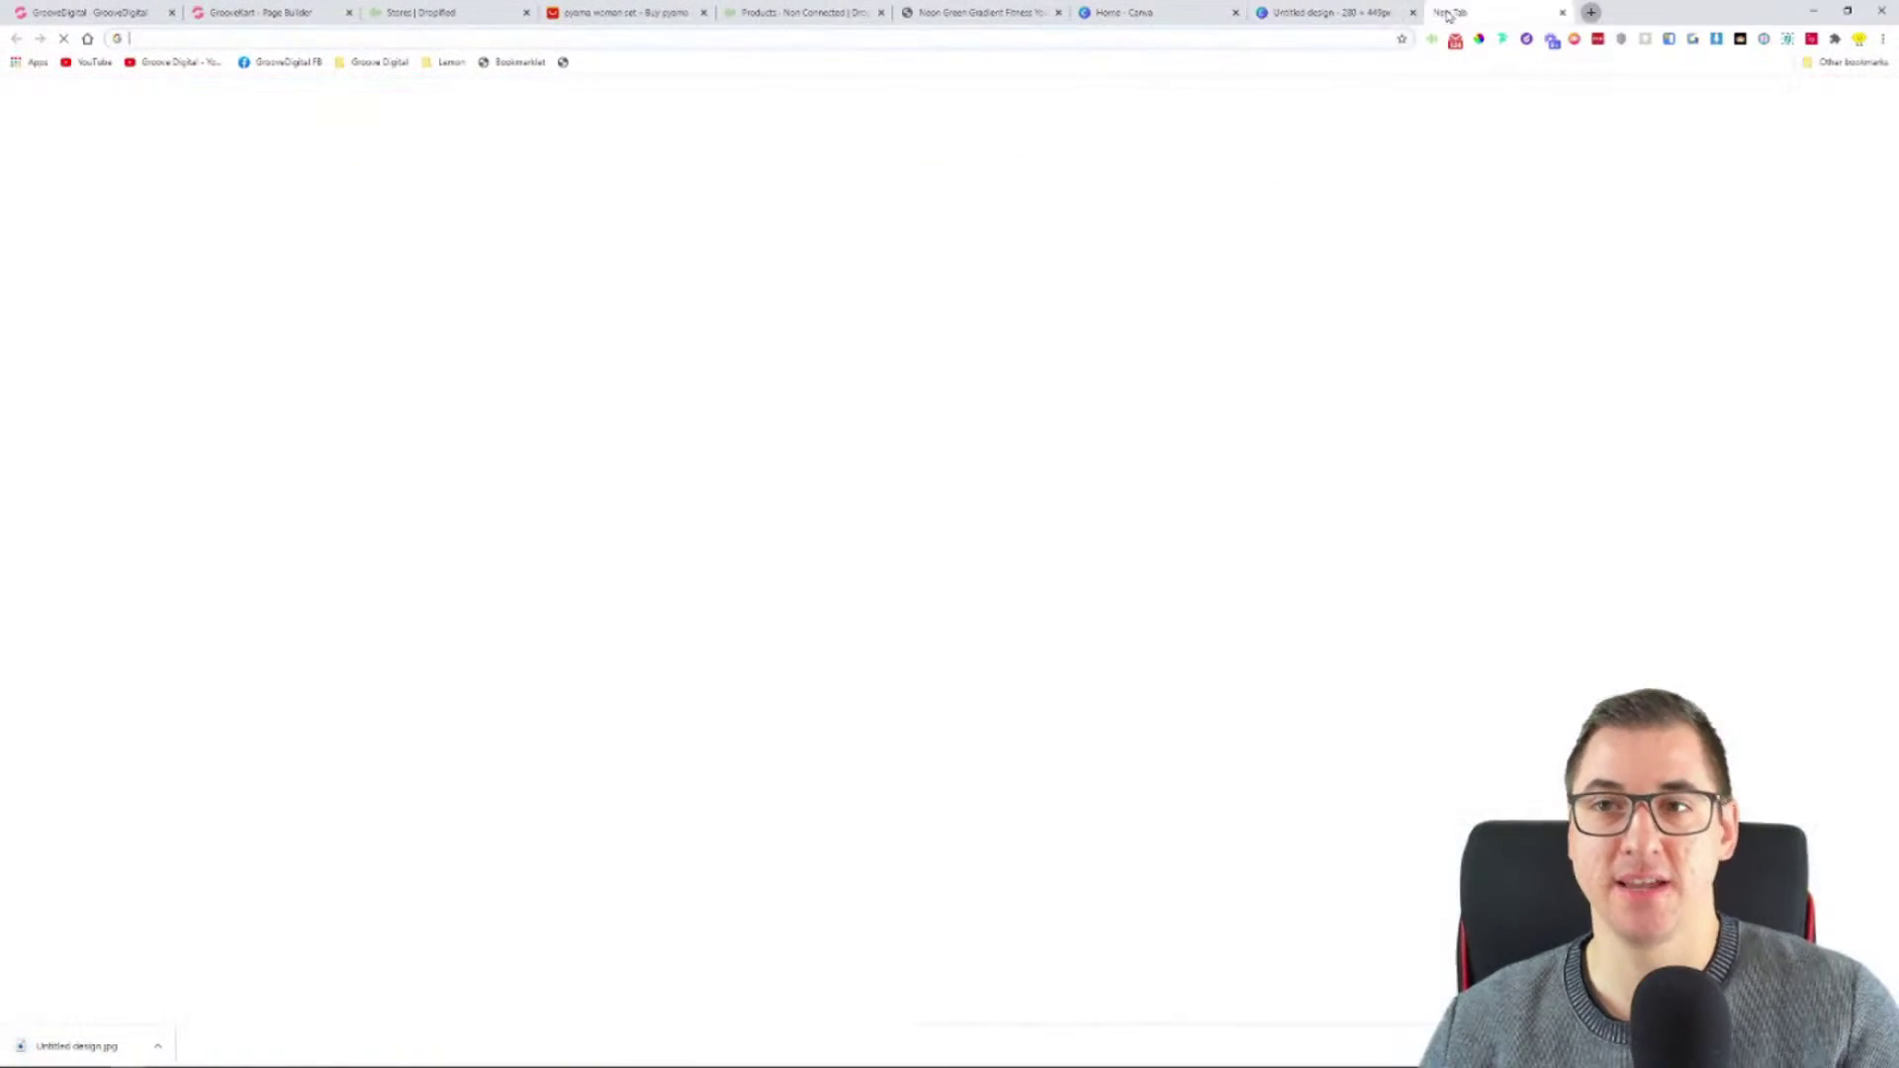
type("imagecompressor.com")
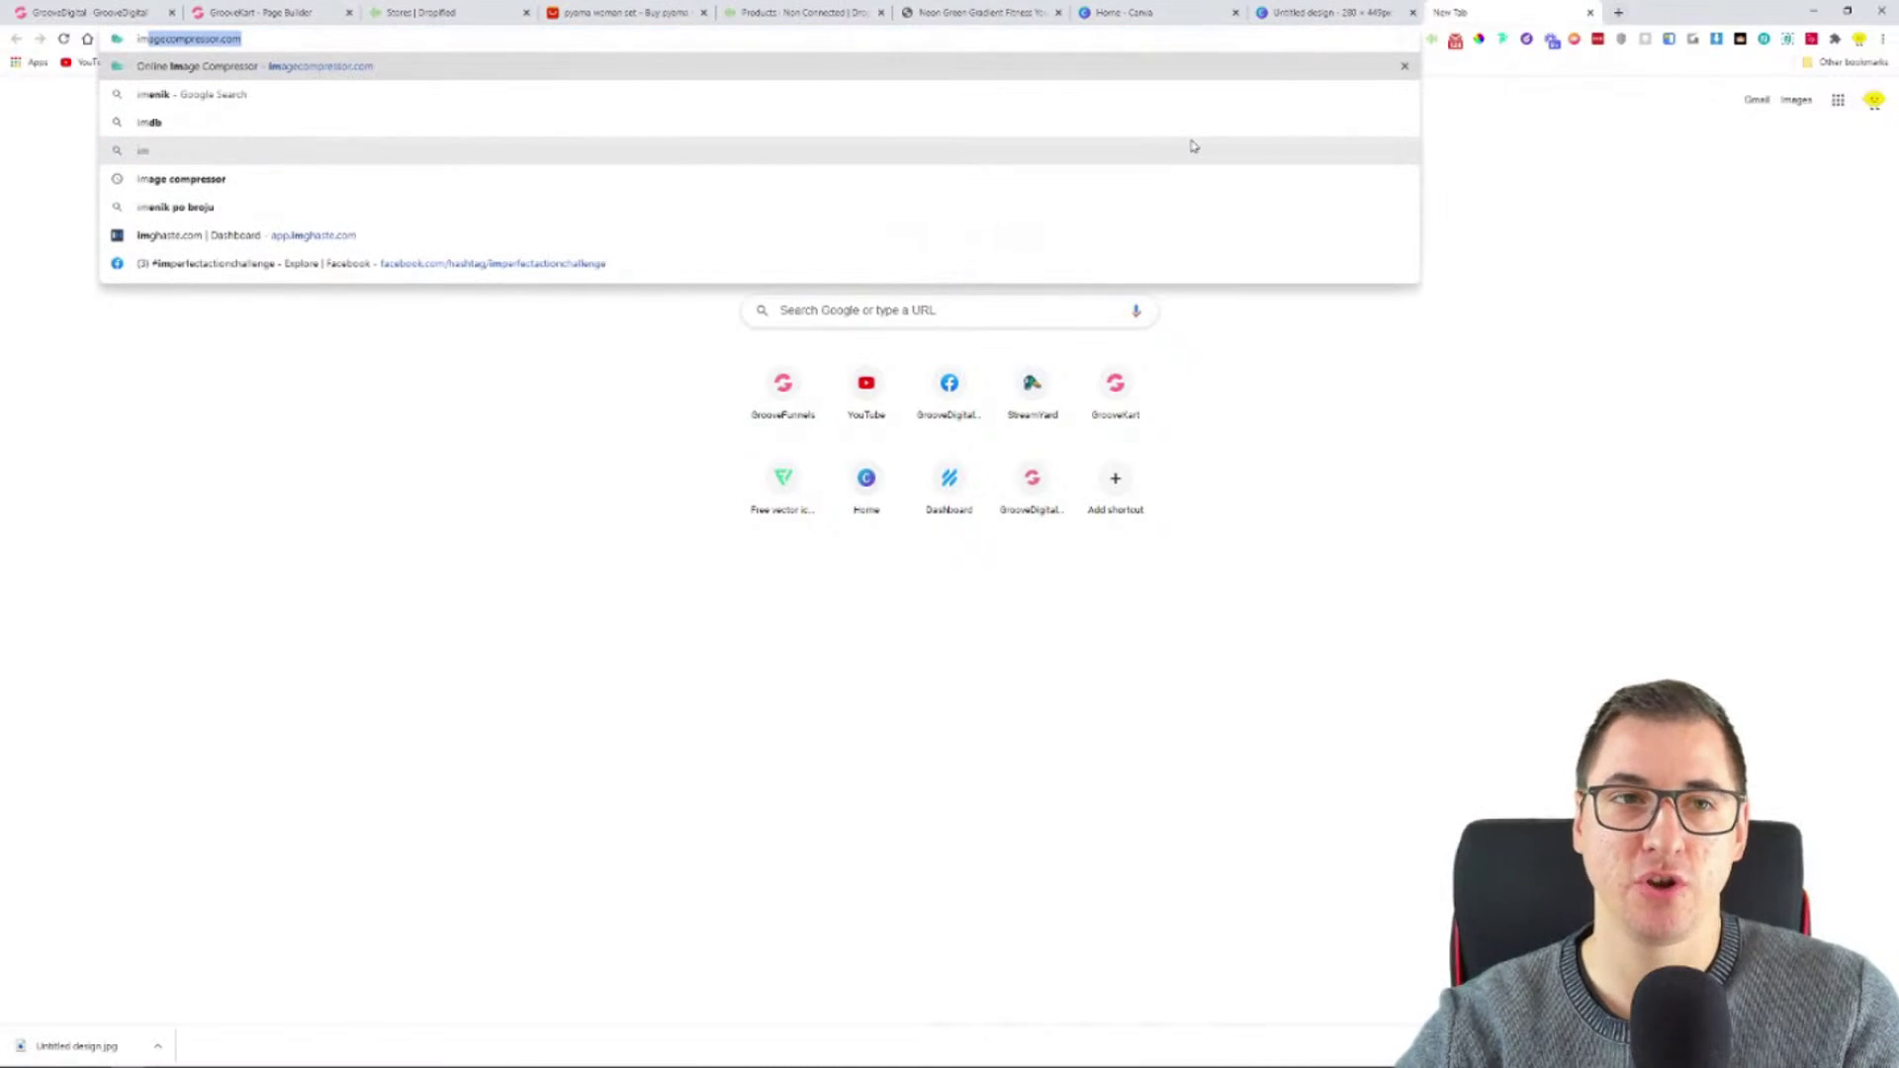
key("Return")
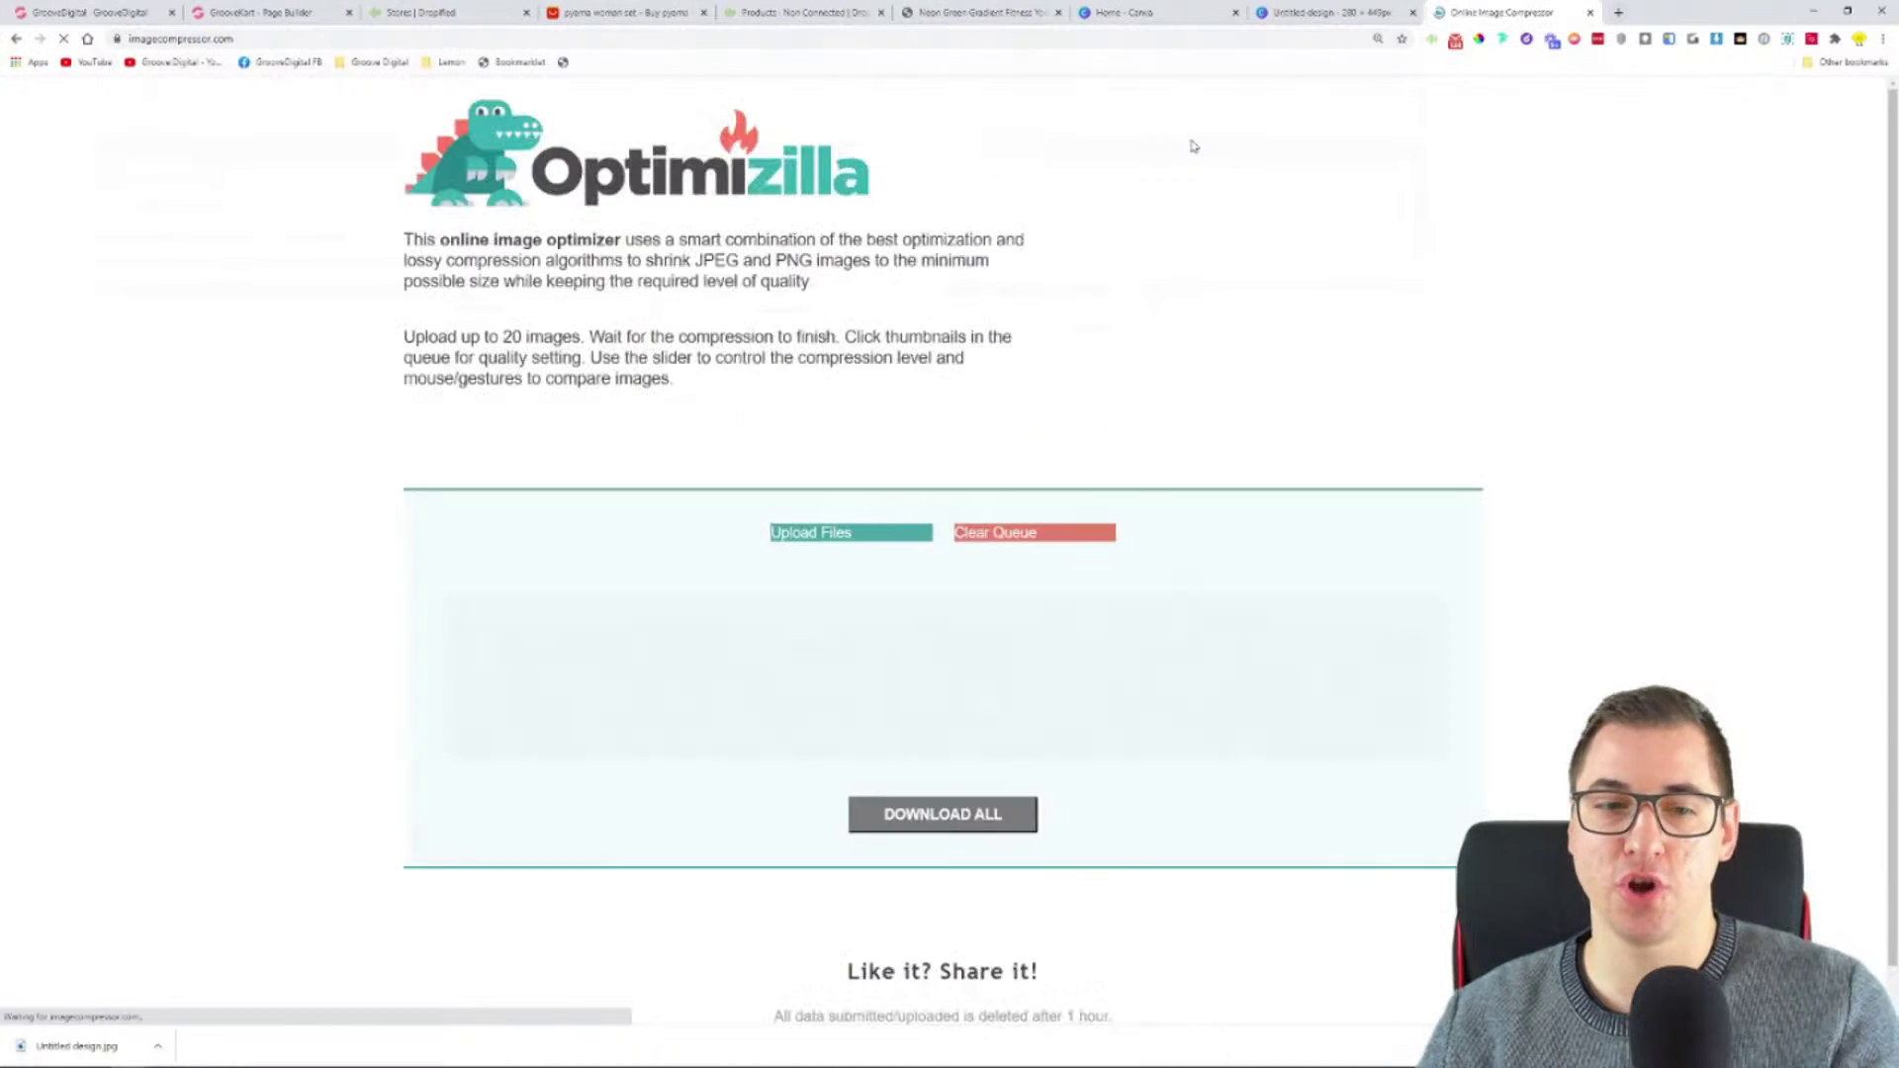
right_click(198, 39)
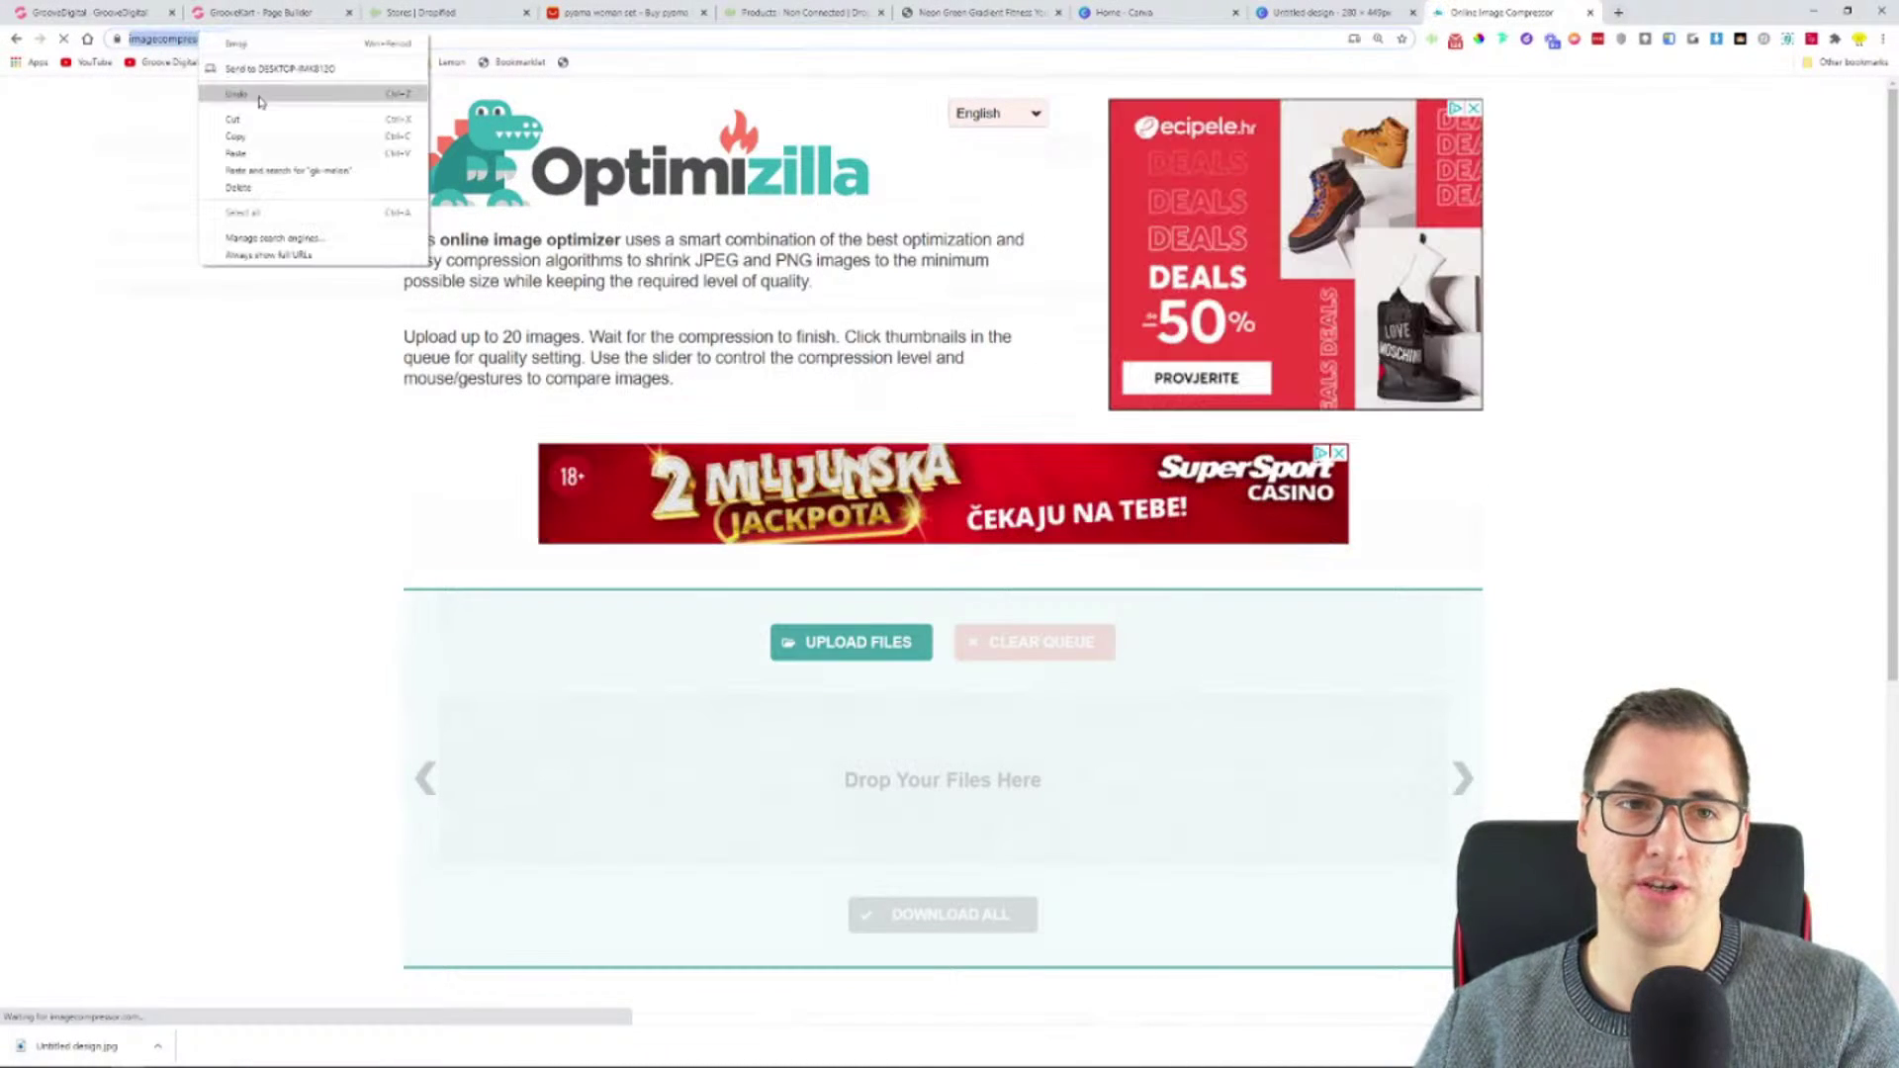
left_click(213, 119)
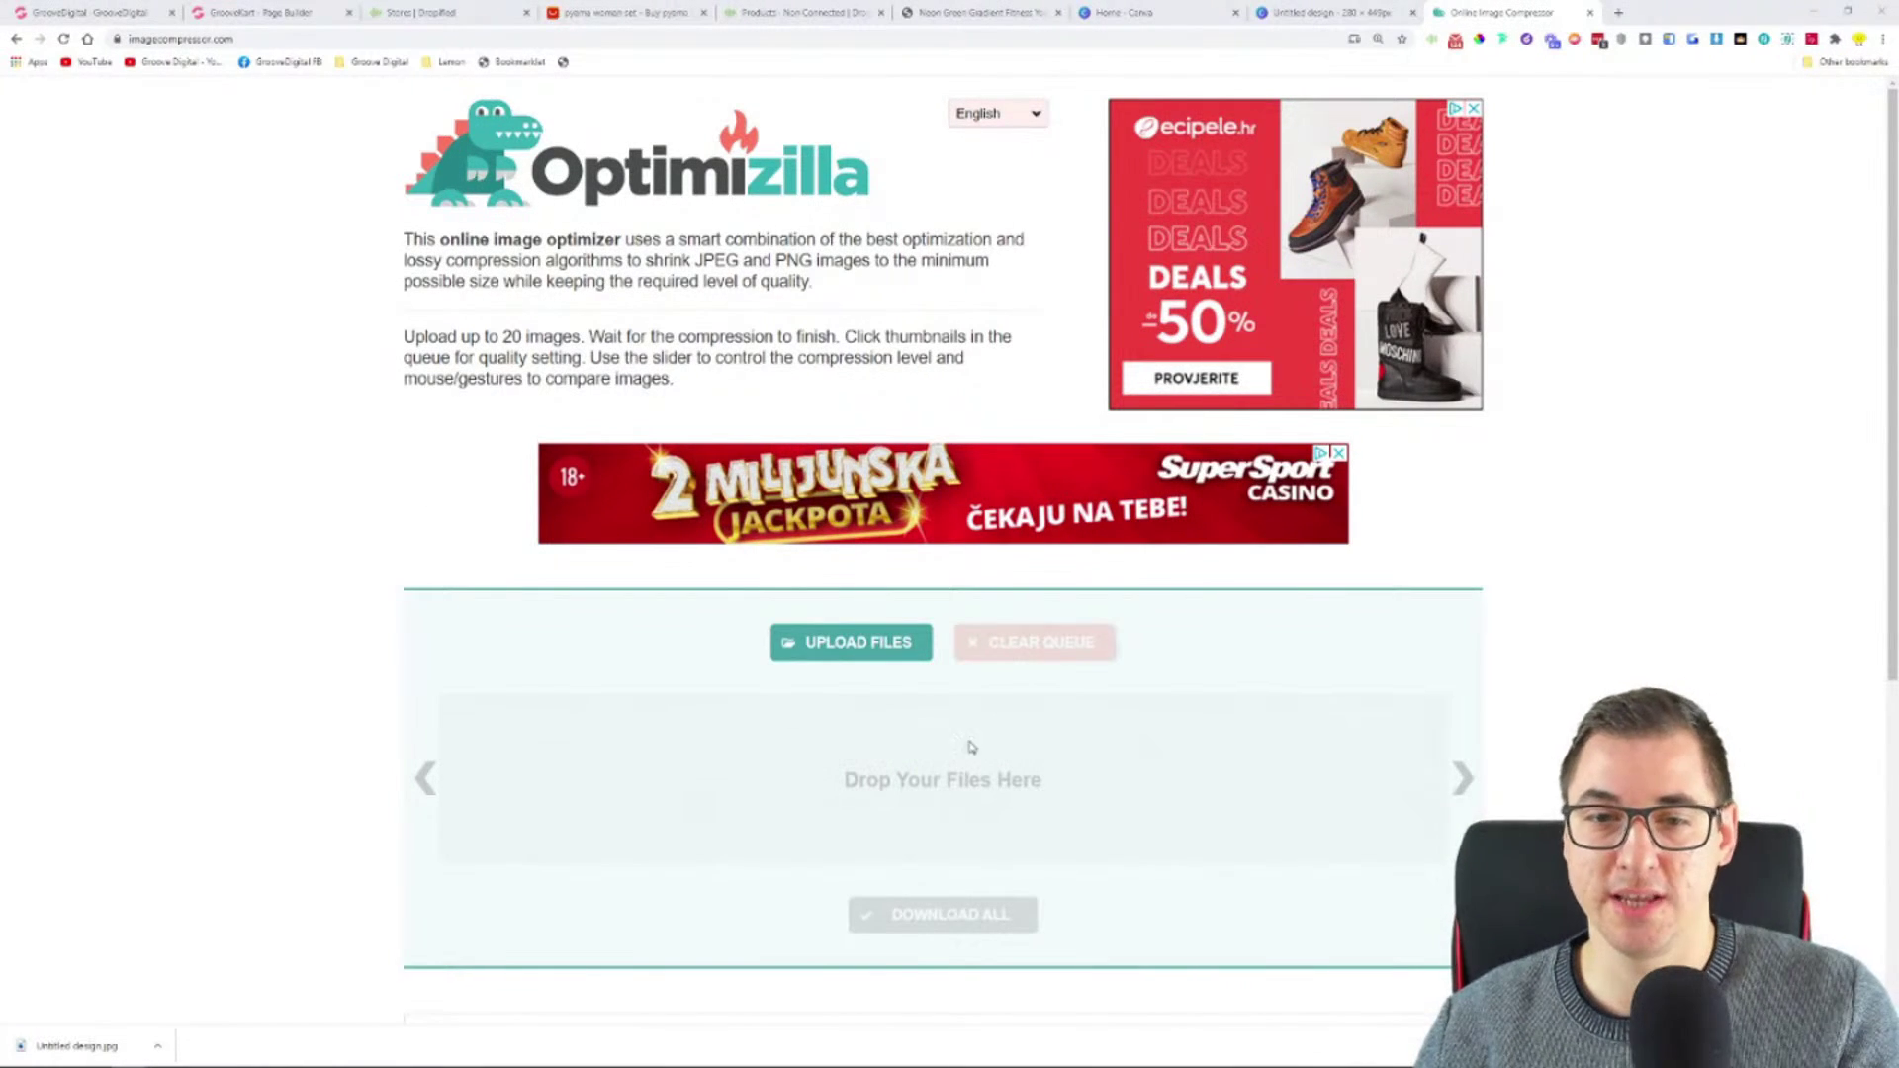
- Upload Untitled design.jpg from the Downloads folder to the image compressor
left_click(893, 664)
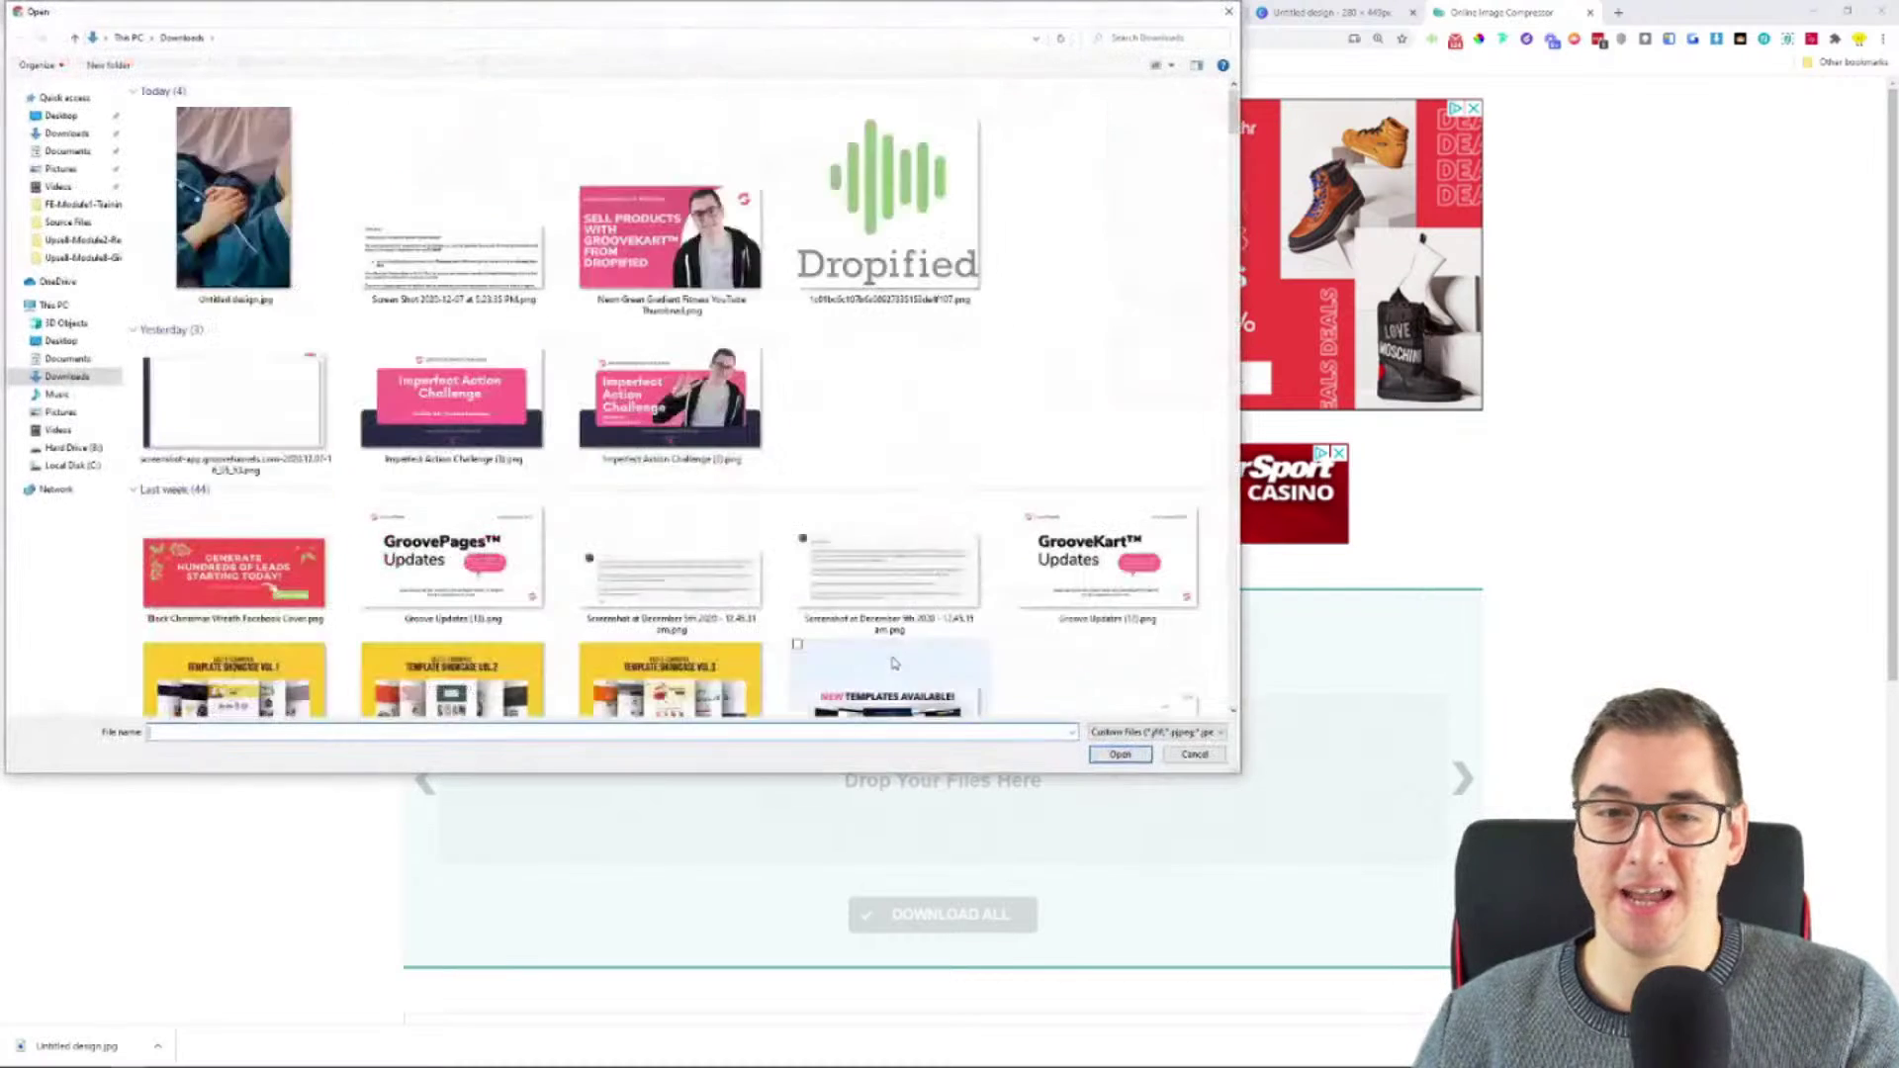
left_click(233, 198)
left_click(1132, 756)
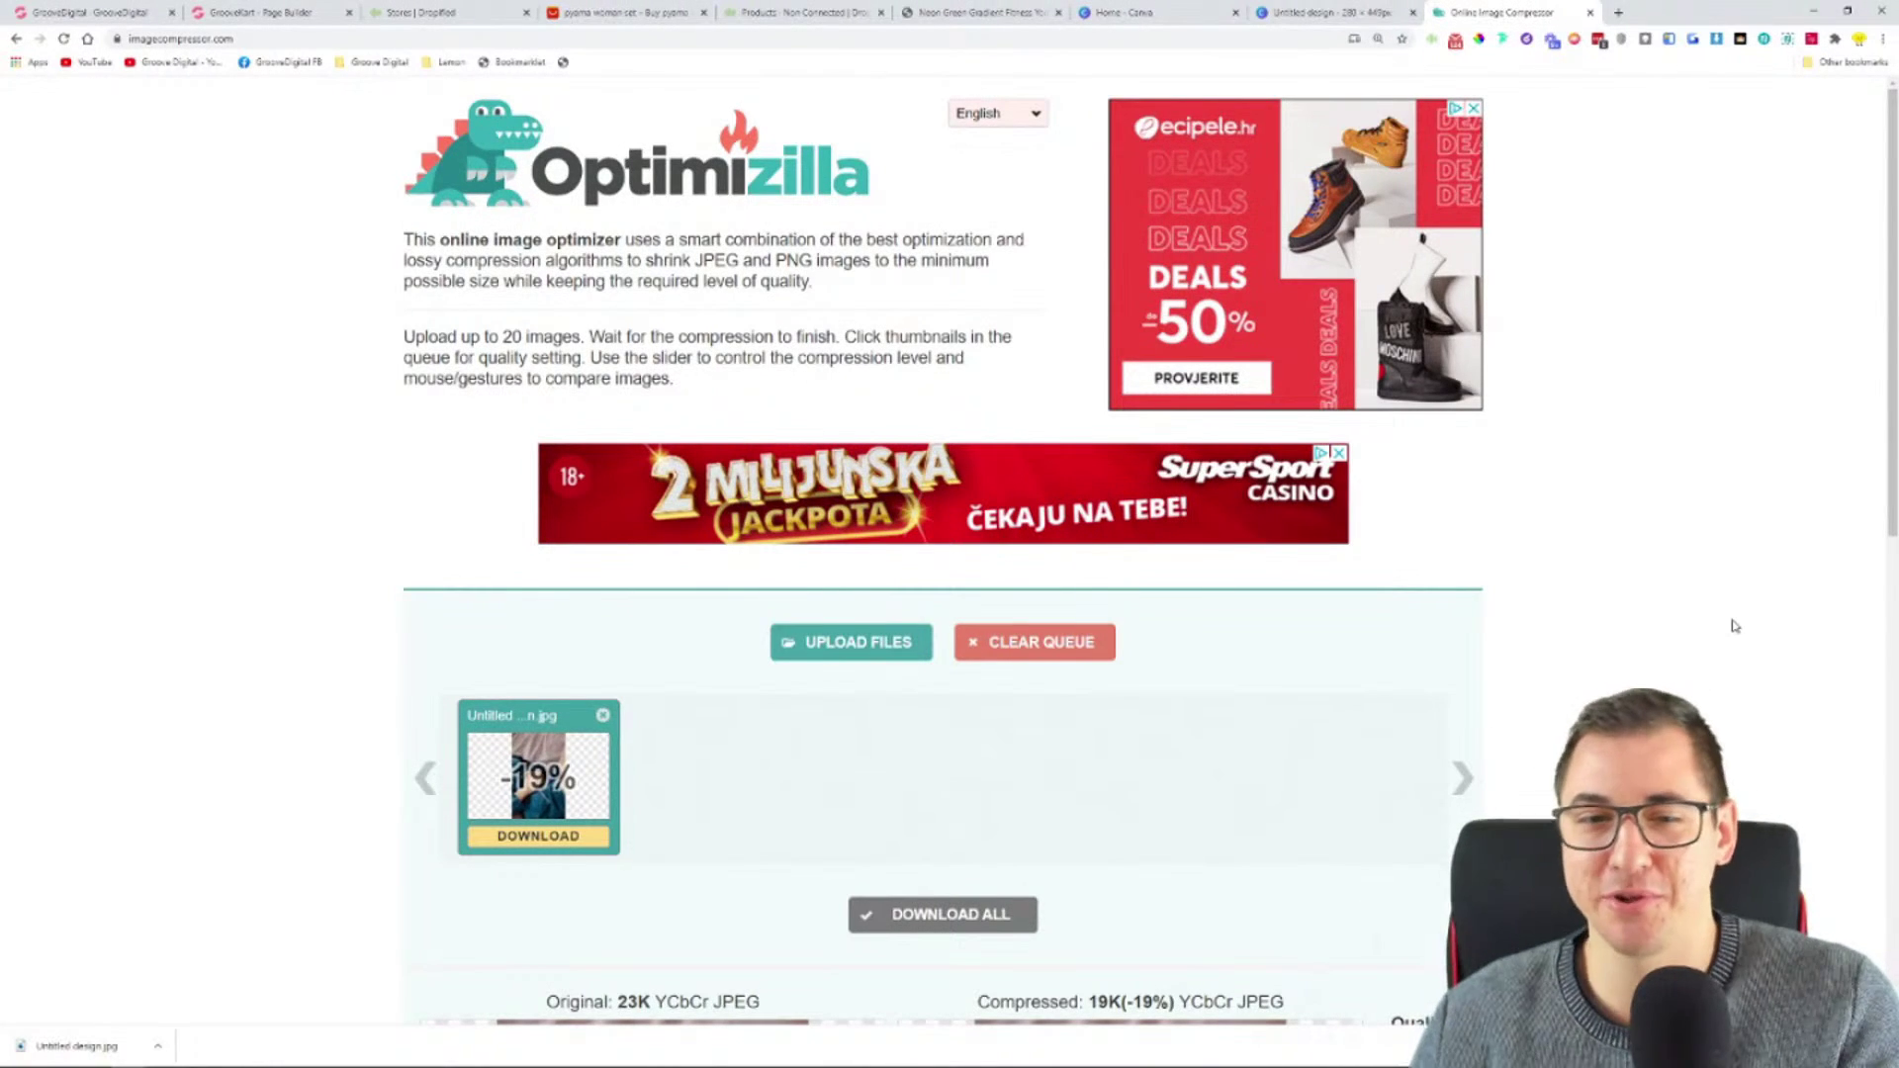
- Compare the original and compressed previews up close, including their file sizes and image quality
scroll(1715, 655, "down", 6)
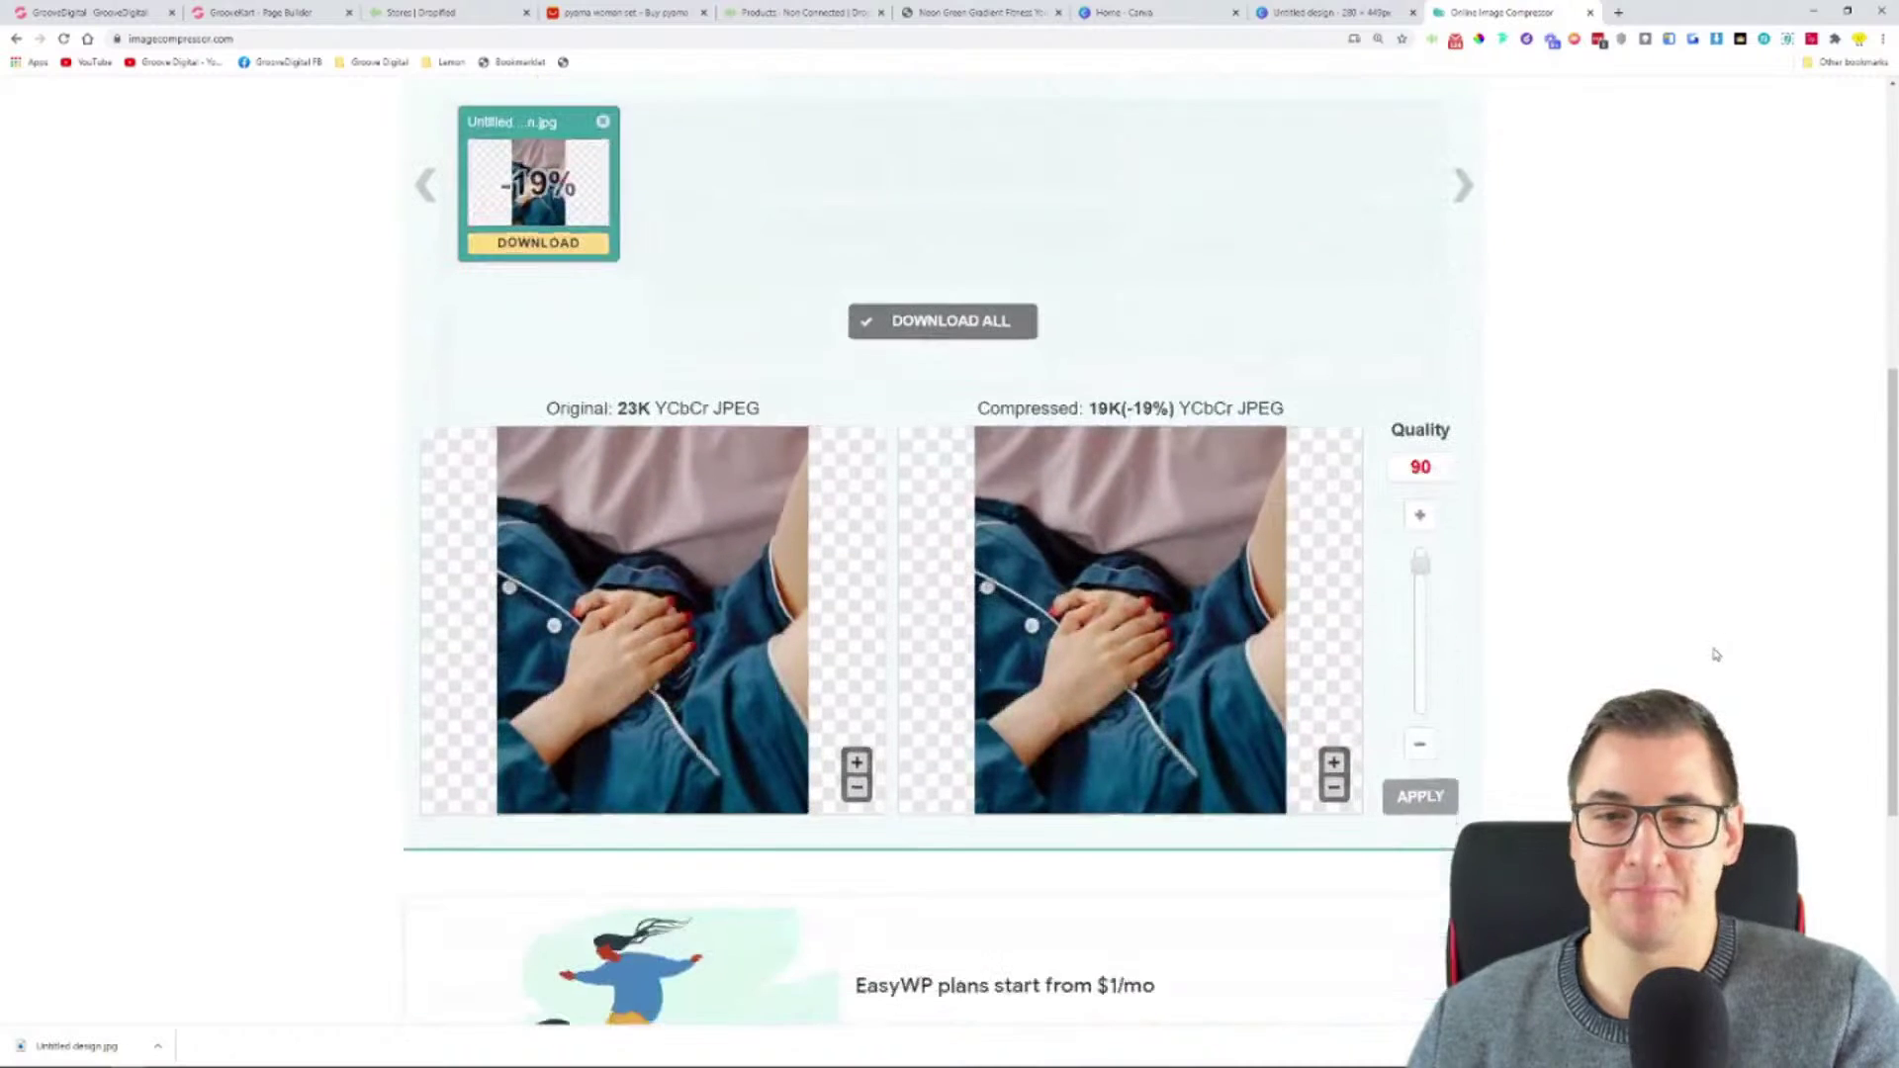
scroll(1715, 621, "up", 3)
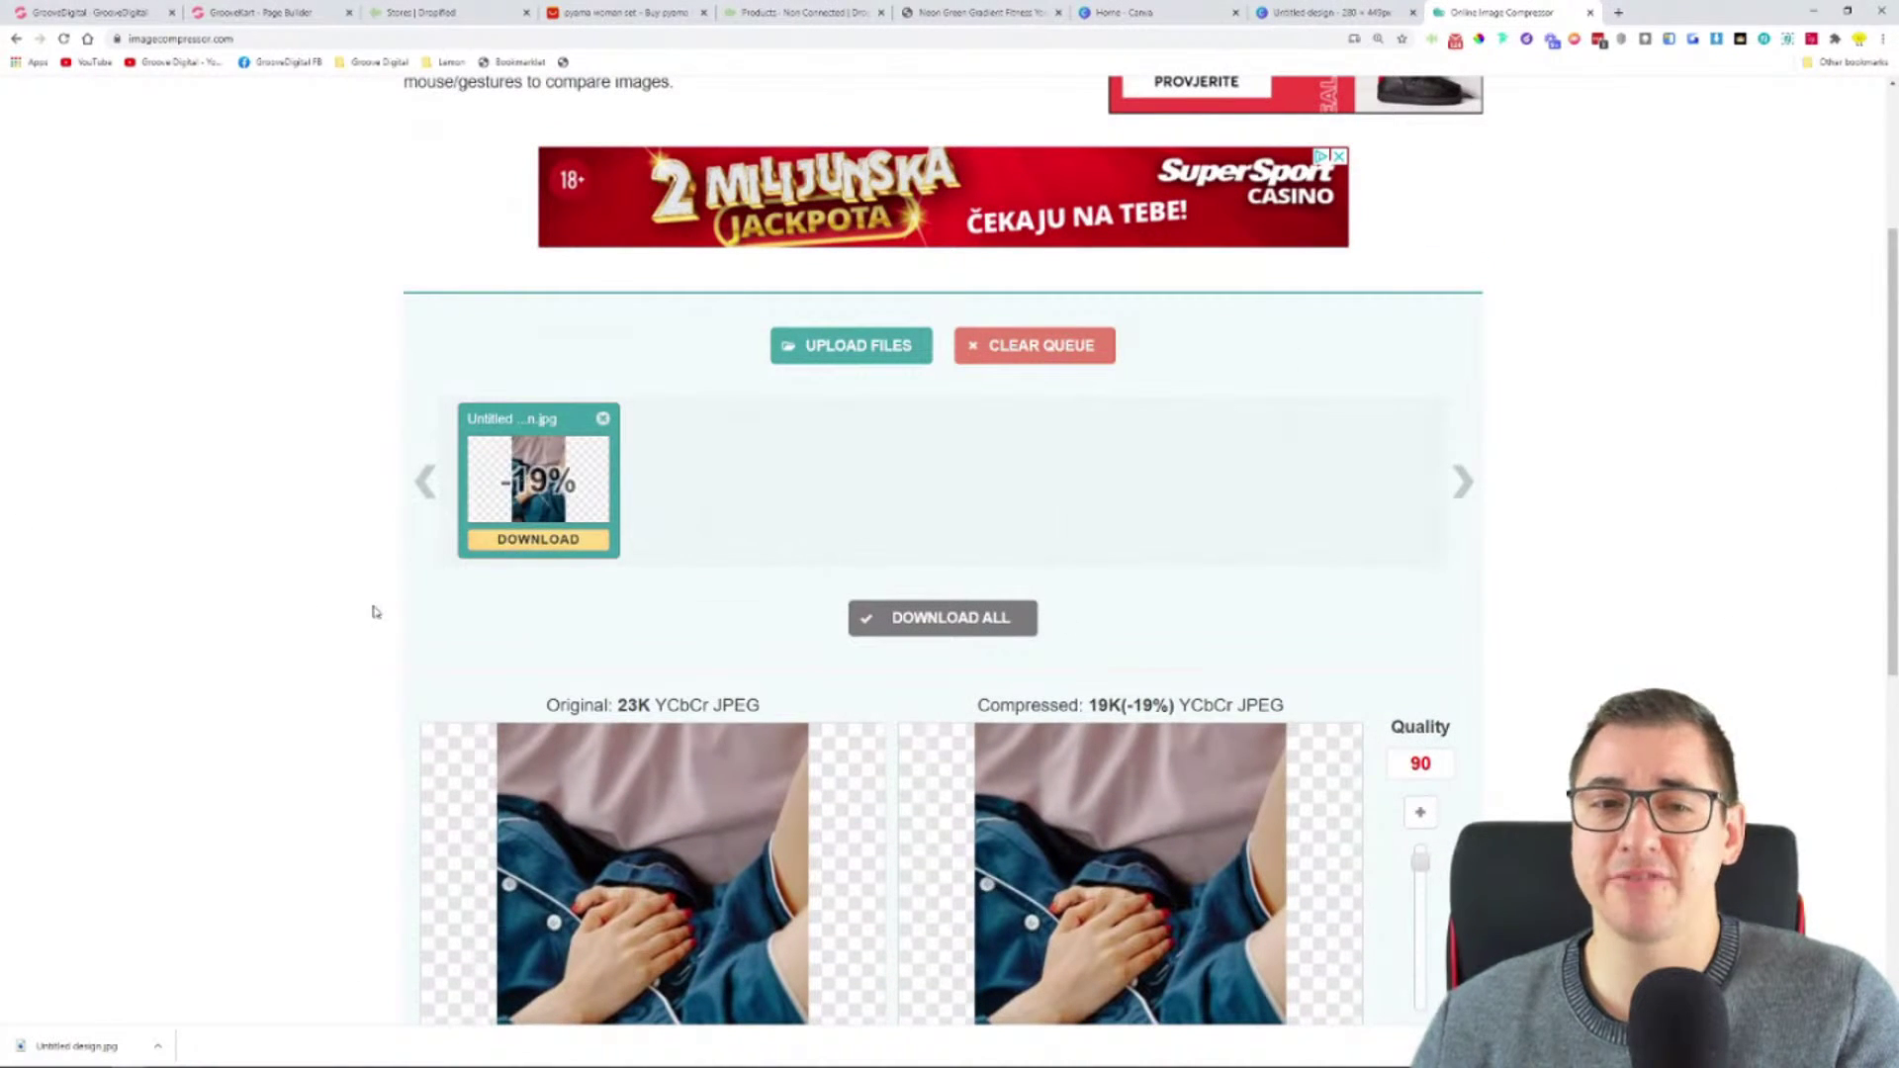
scroll(653, 619, "down", 4)
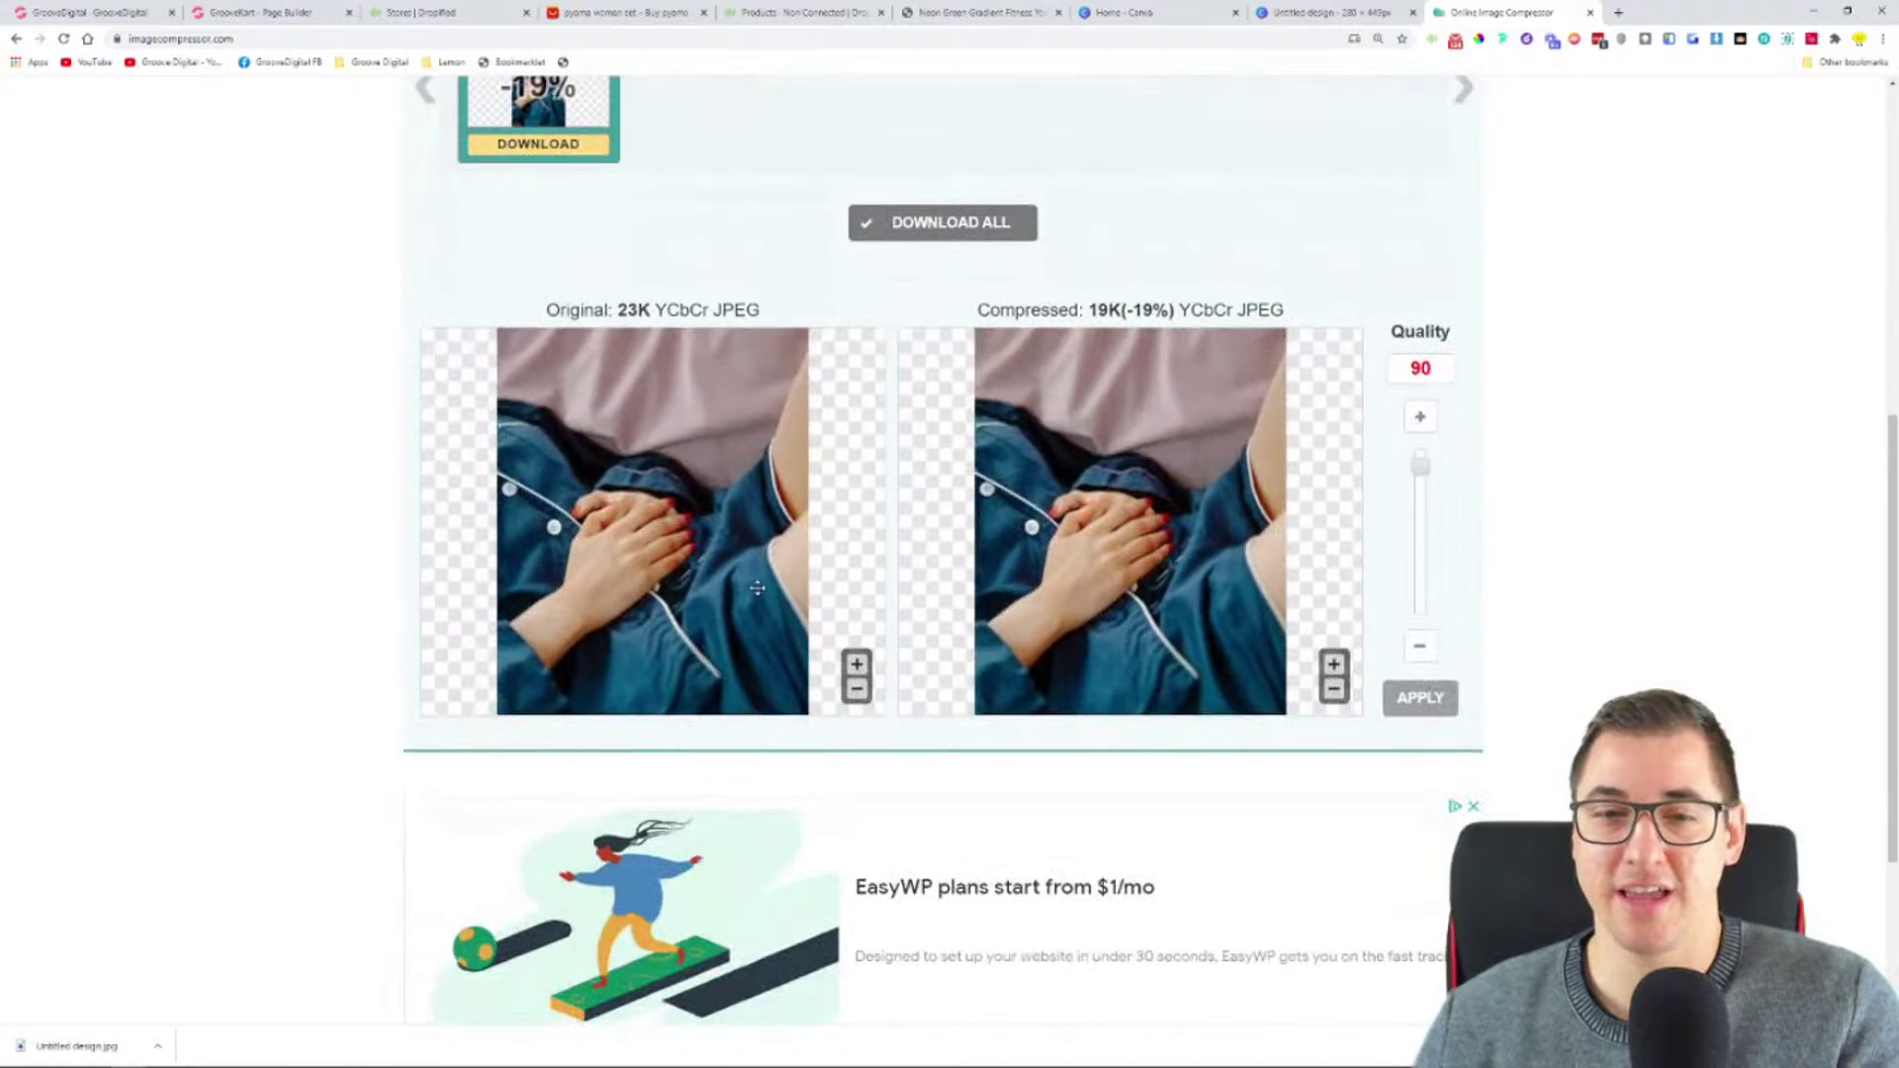
scroll(686, 570, "down", 1)
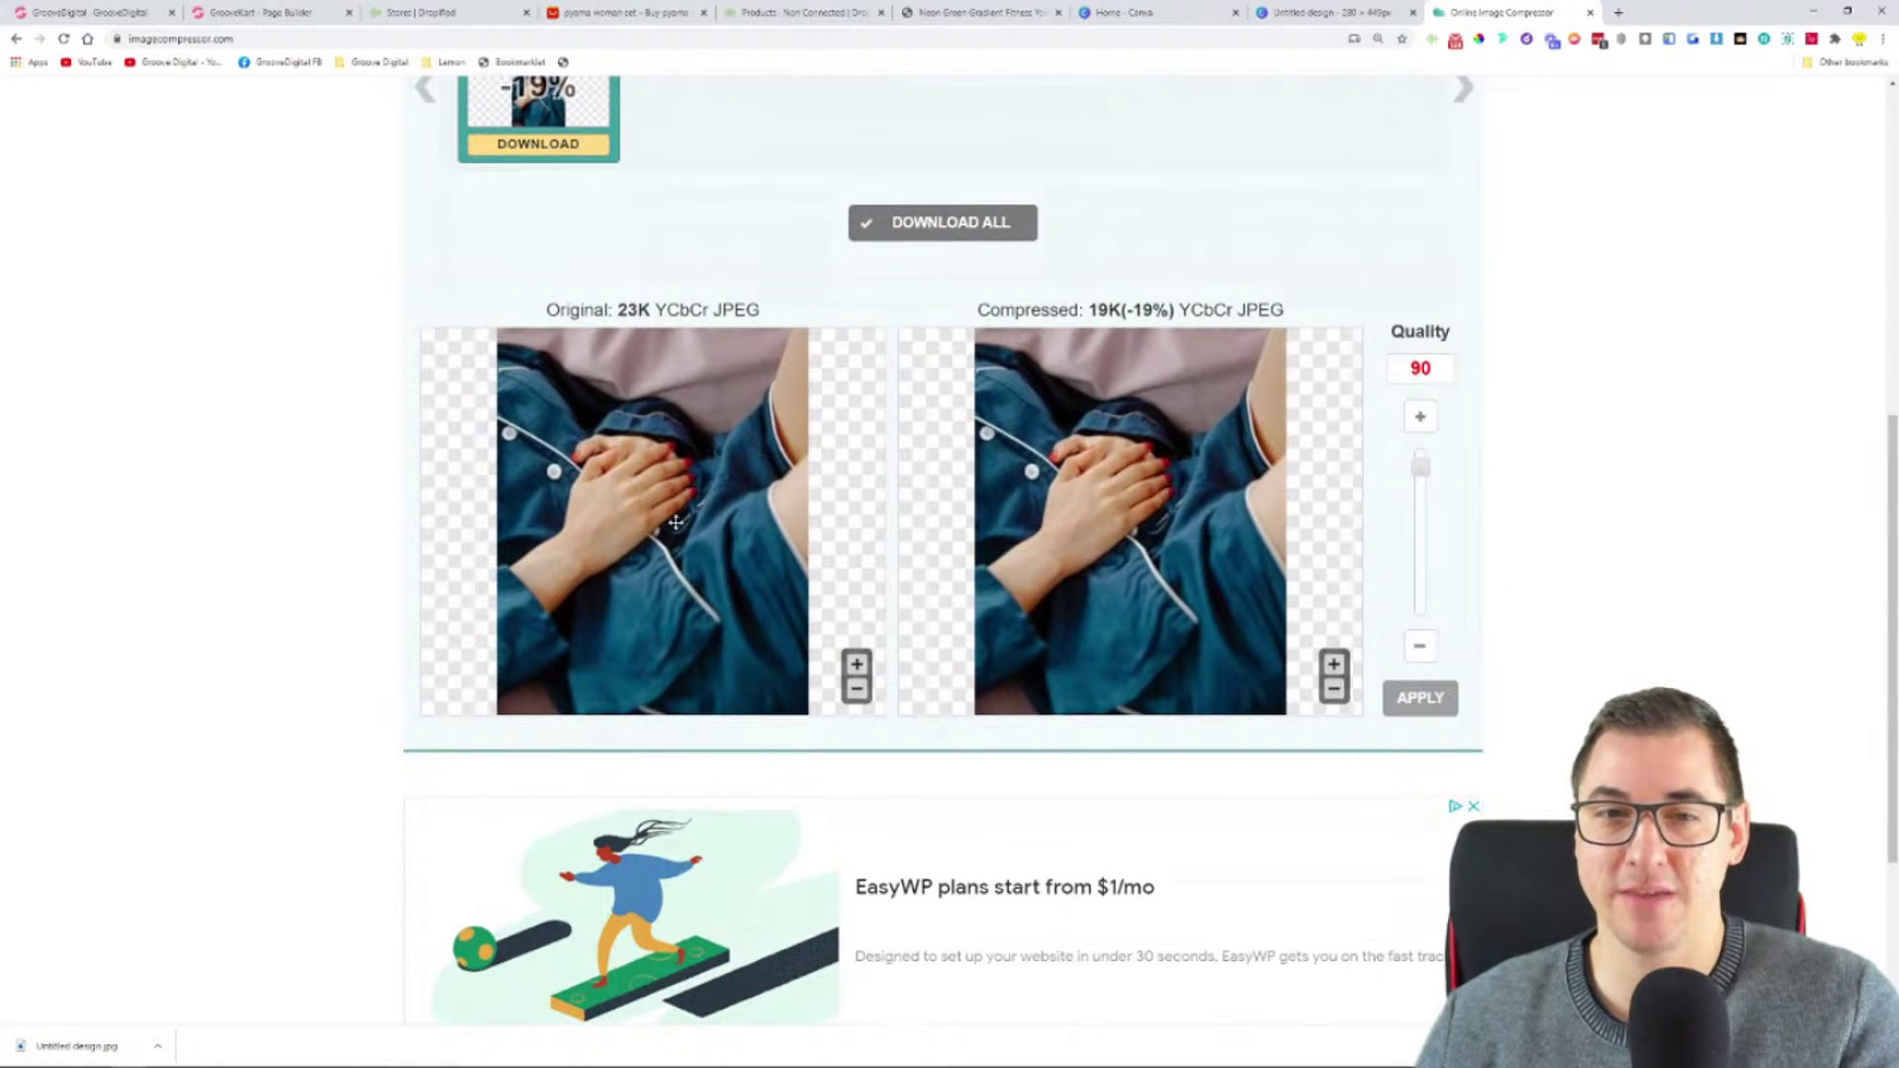
left_click(865, 673)
left_click_drag(670, 416, 718, 571)
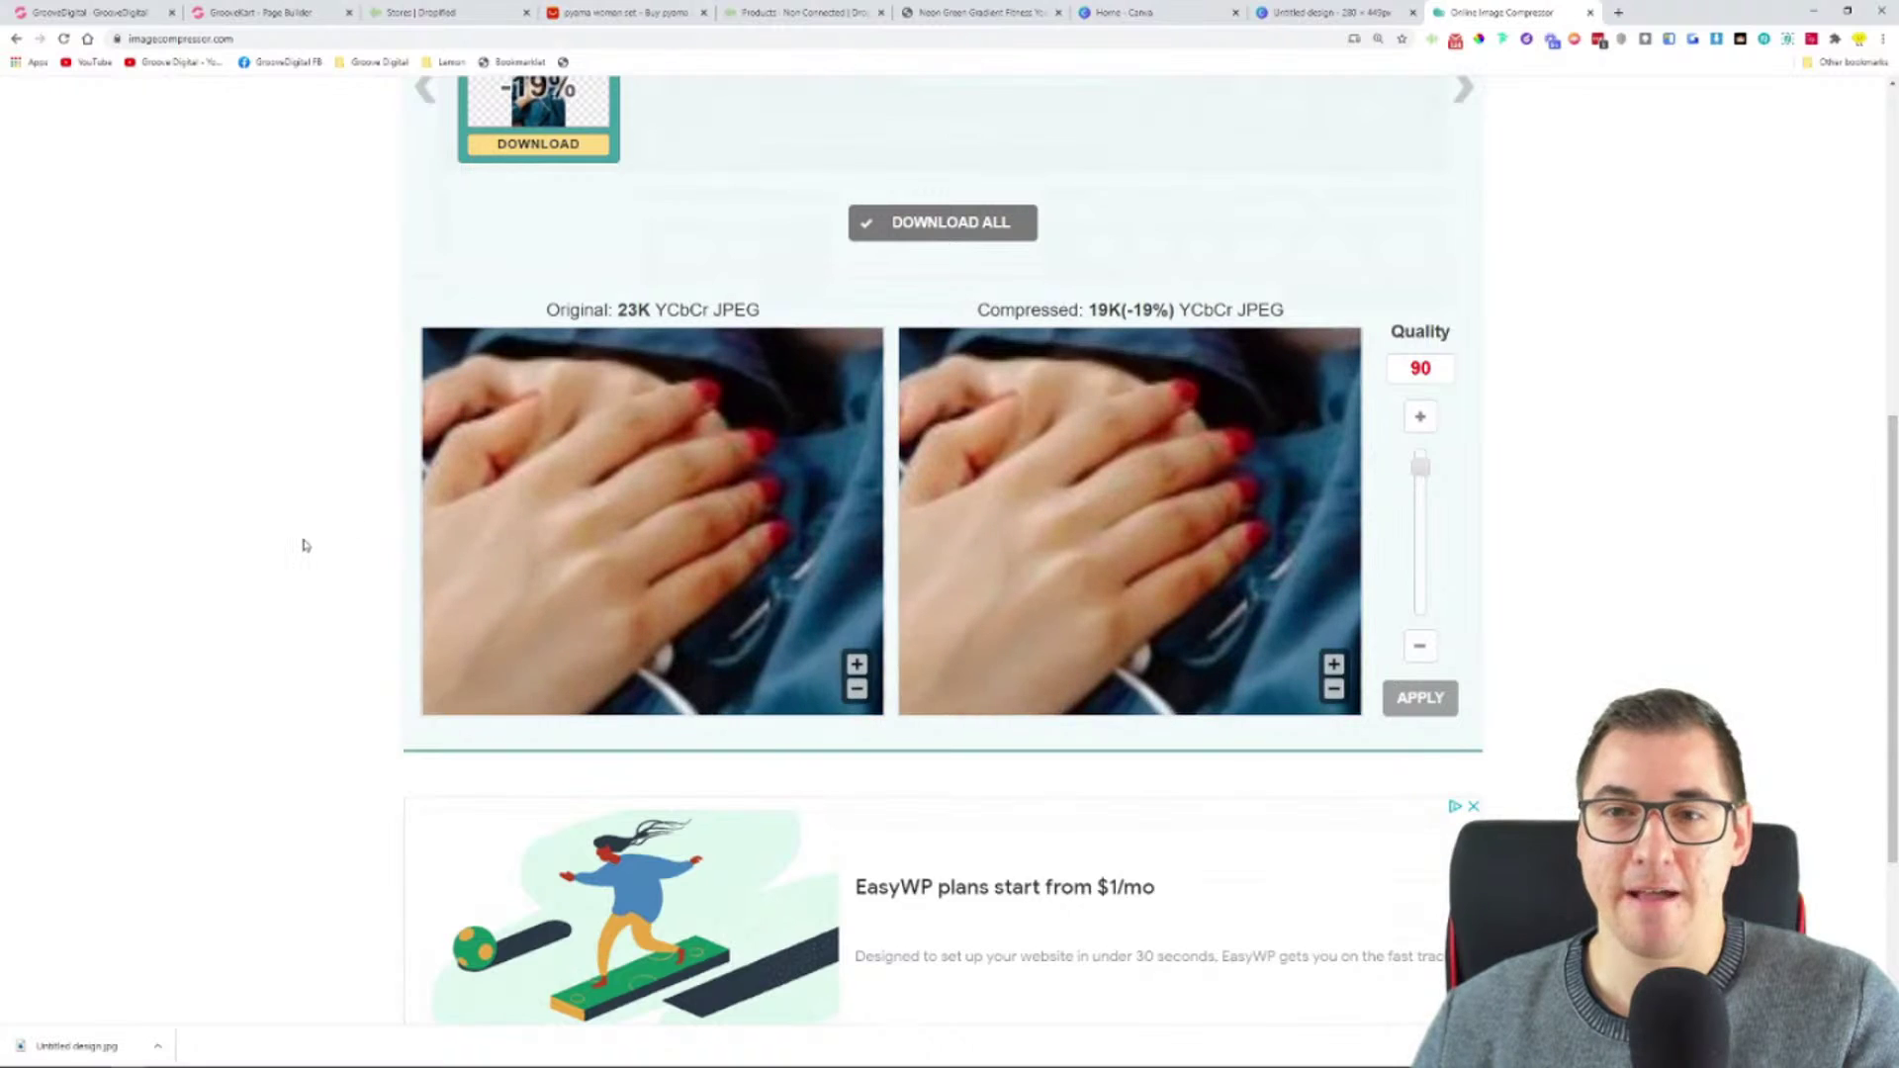
scroll(286, 539, "up", 1)
left_click_drag(621, 406, 651, 409)
left_click_drag(1092, 407, 1145, 408)
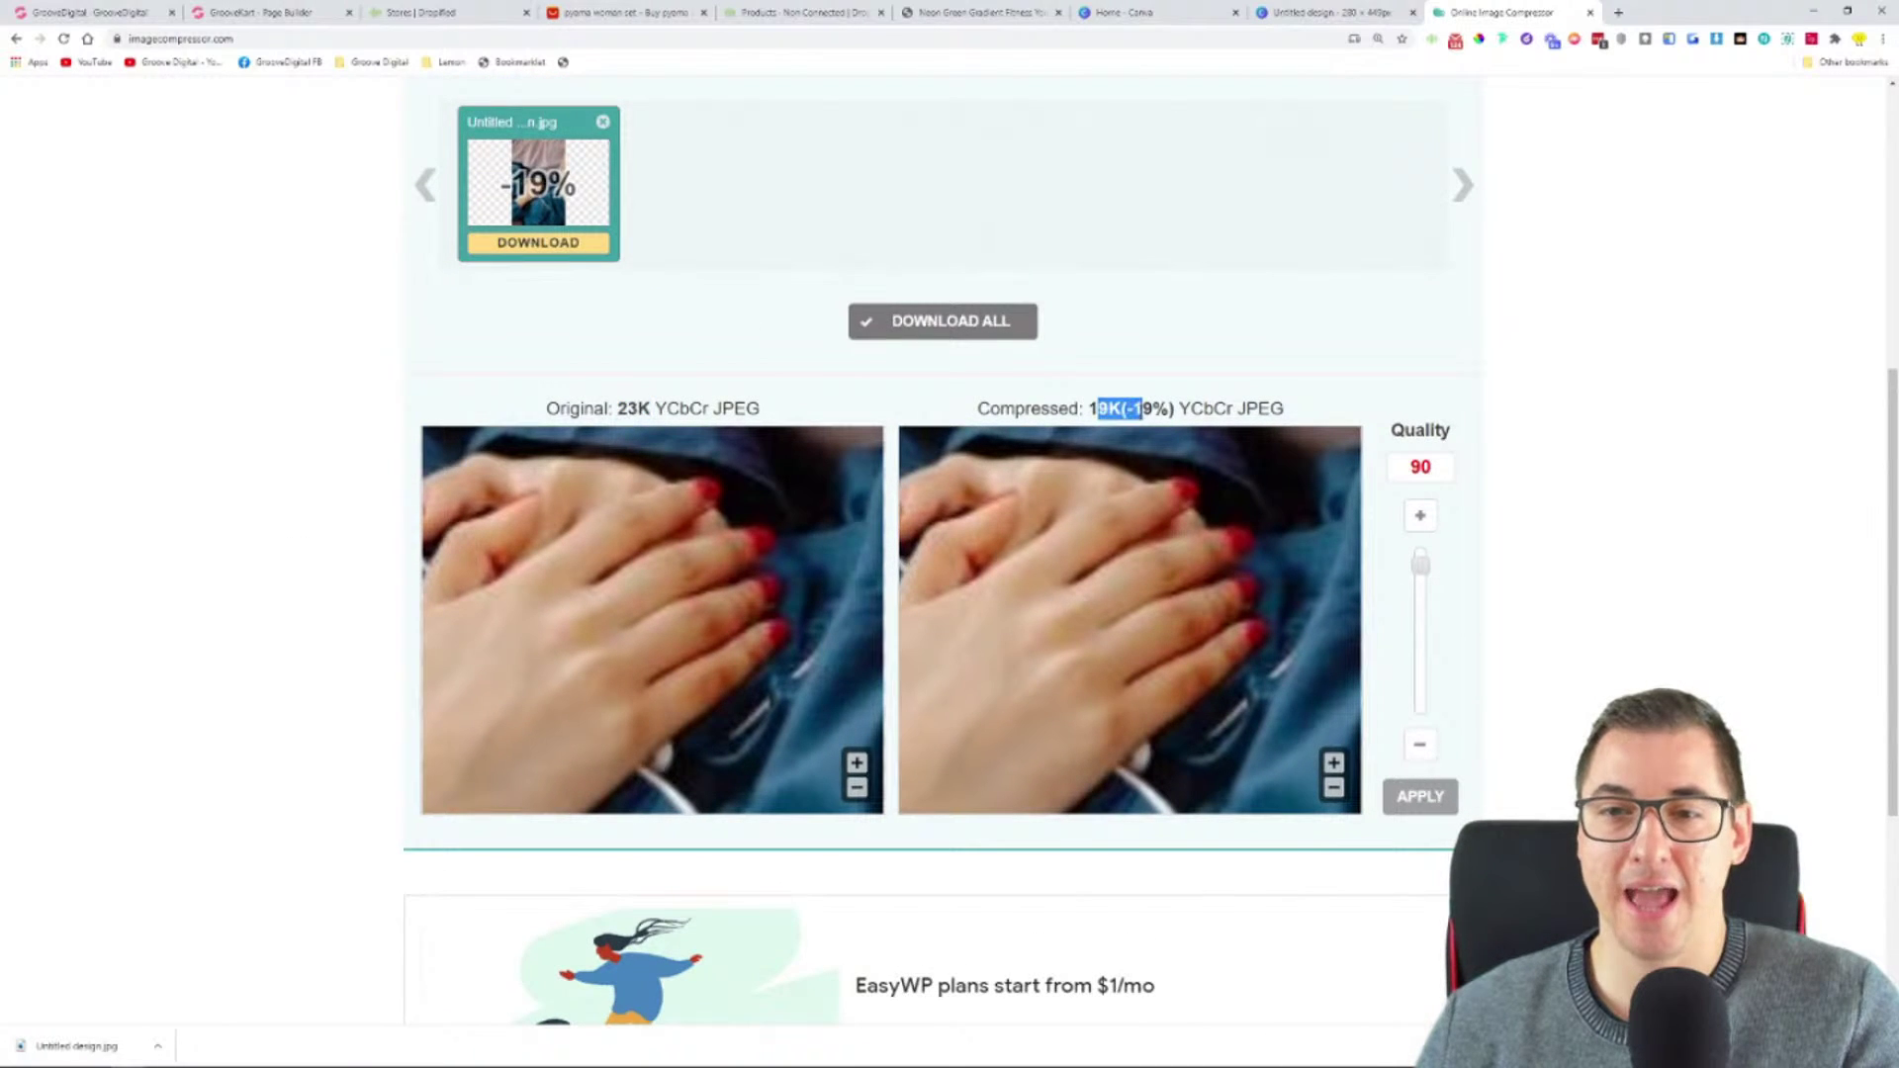
left_click(1175, 418)
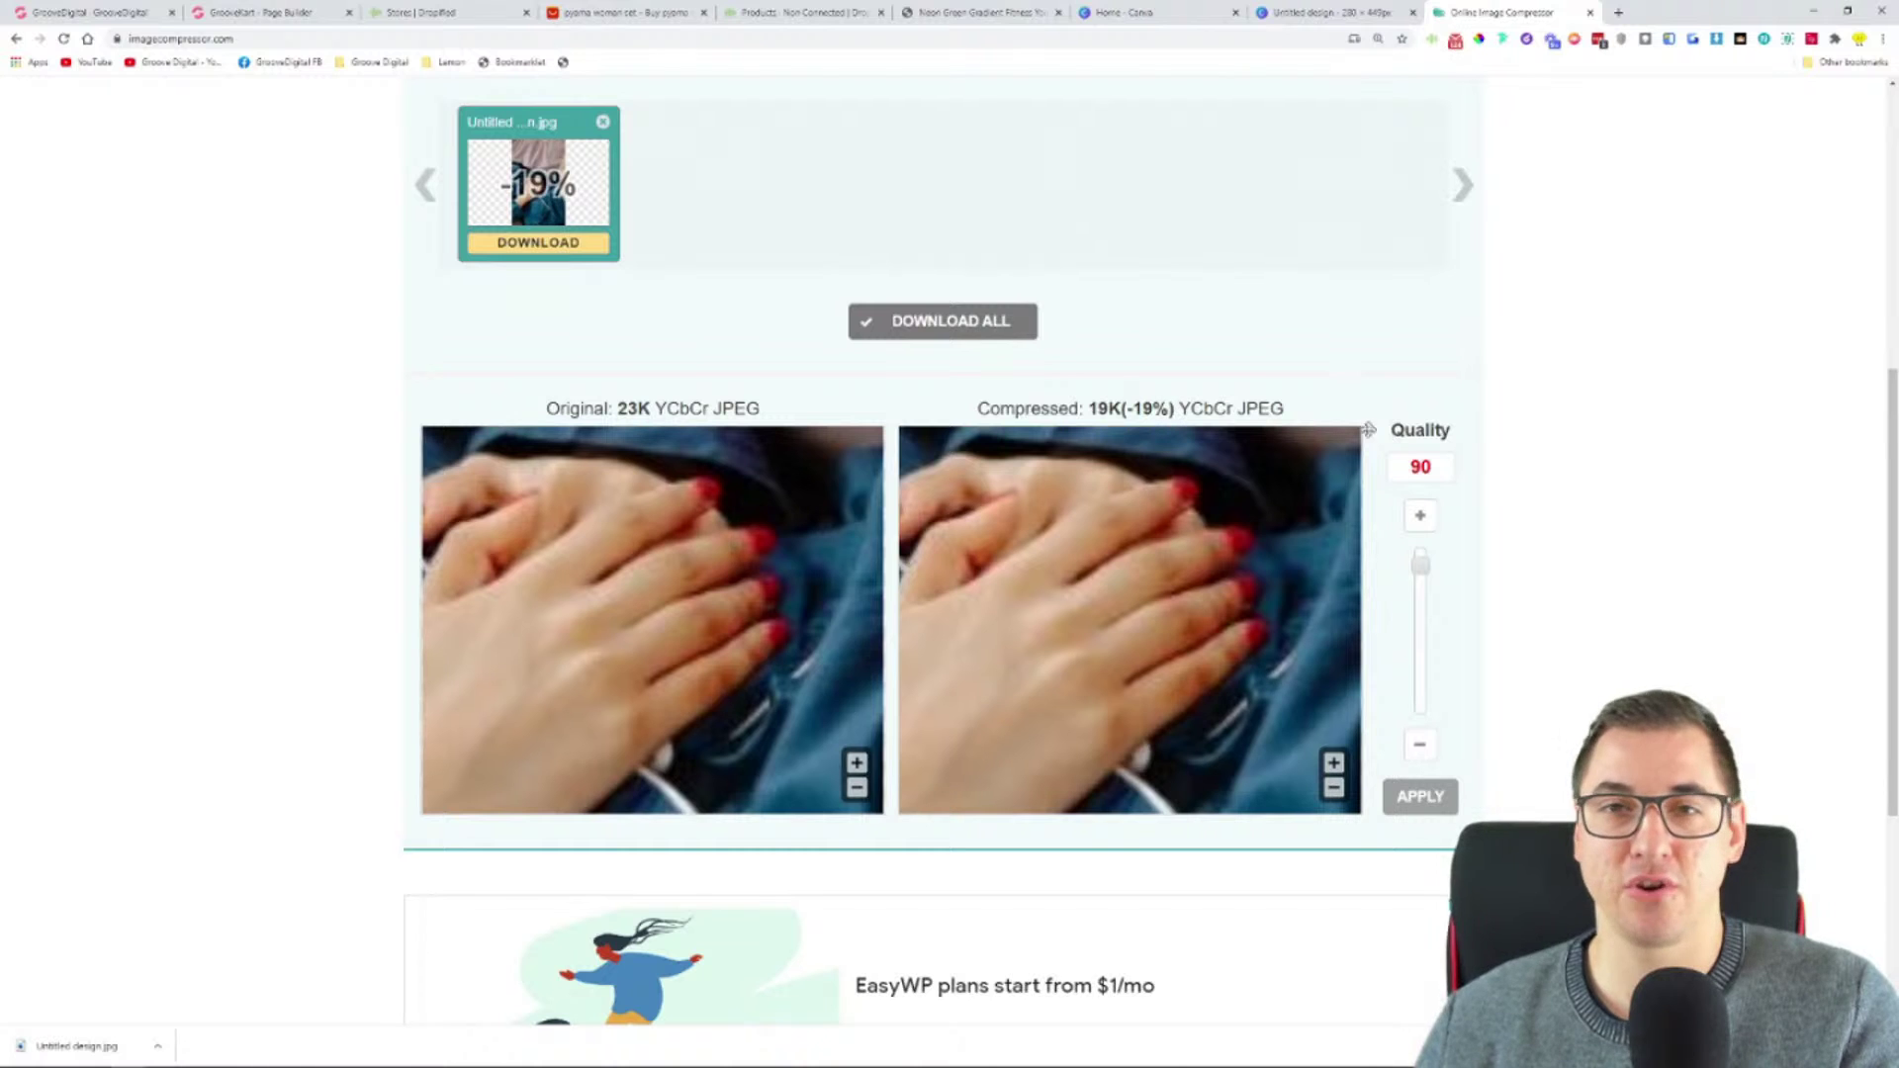
- Download the compressed image as Untitled design-min.jpg and switch back to the GrooveKart page builder
scroll(679, 540, "up", 3)
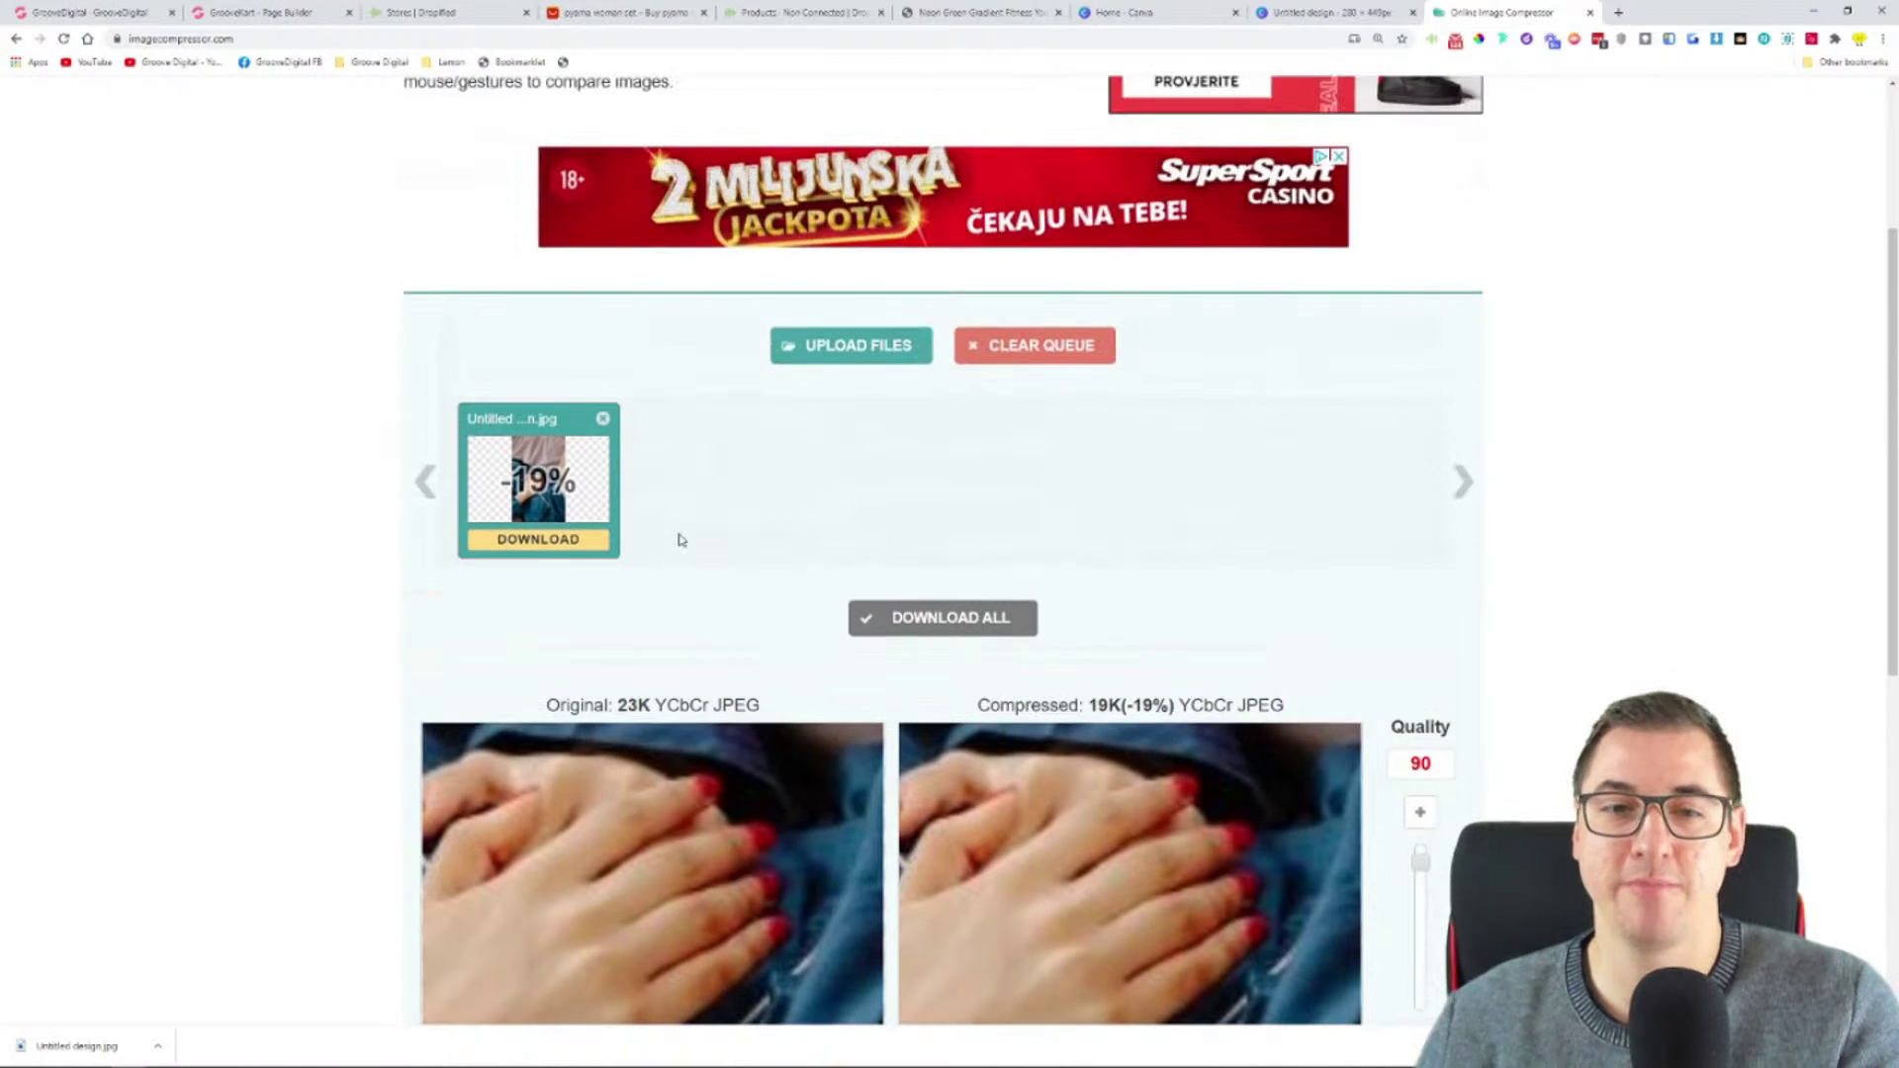
left_click(590, 540)
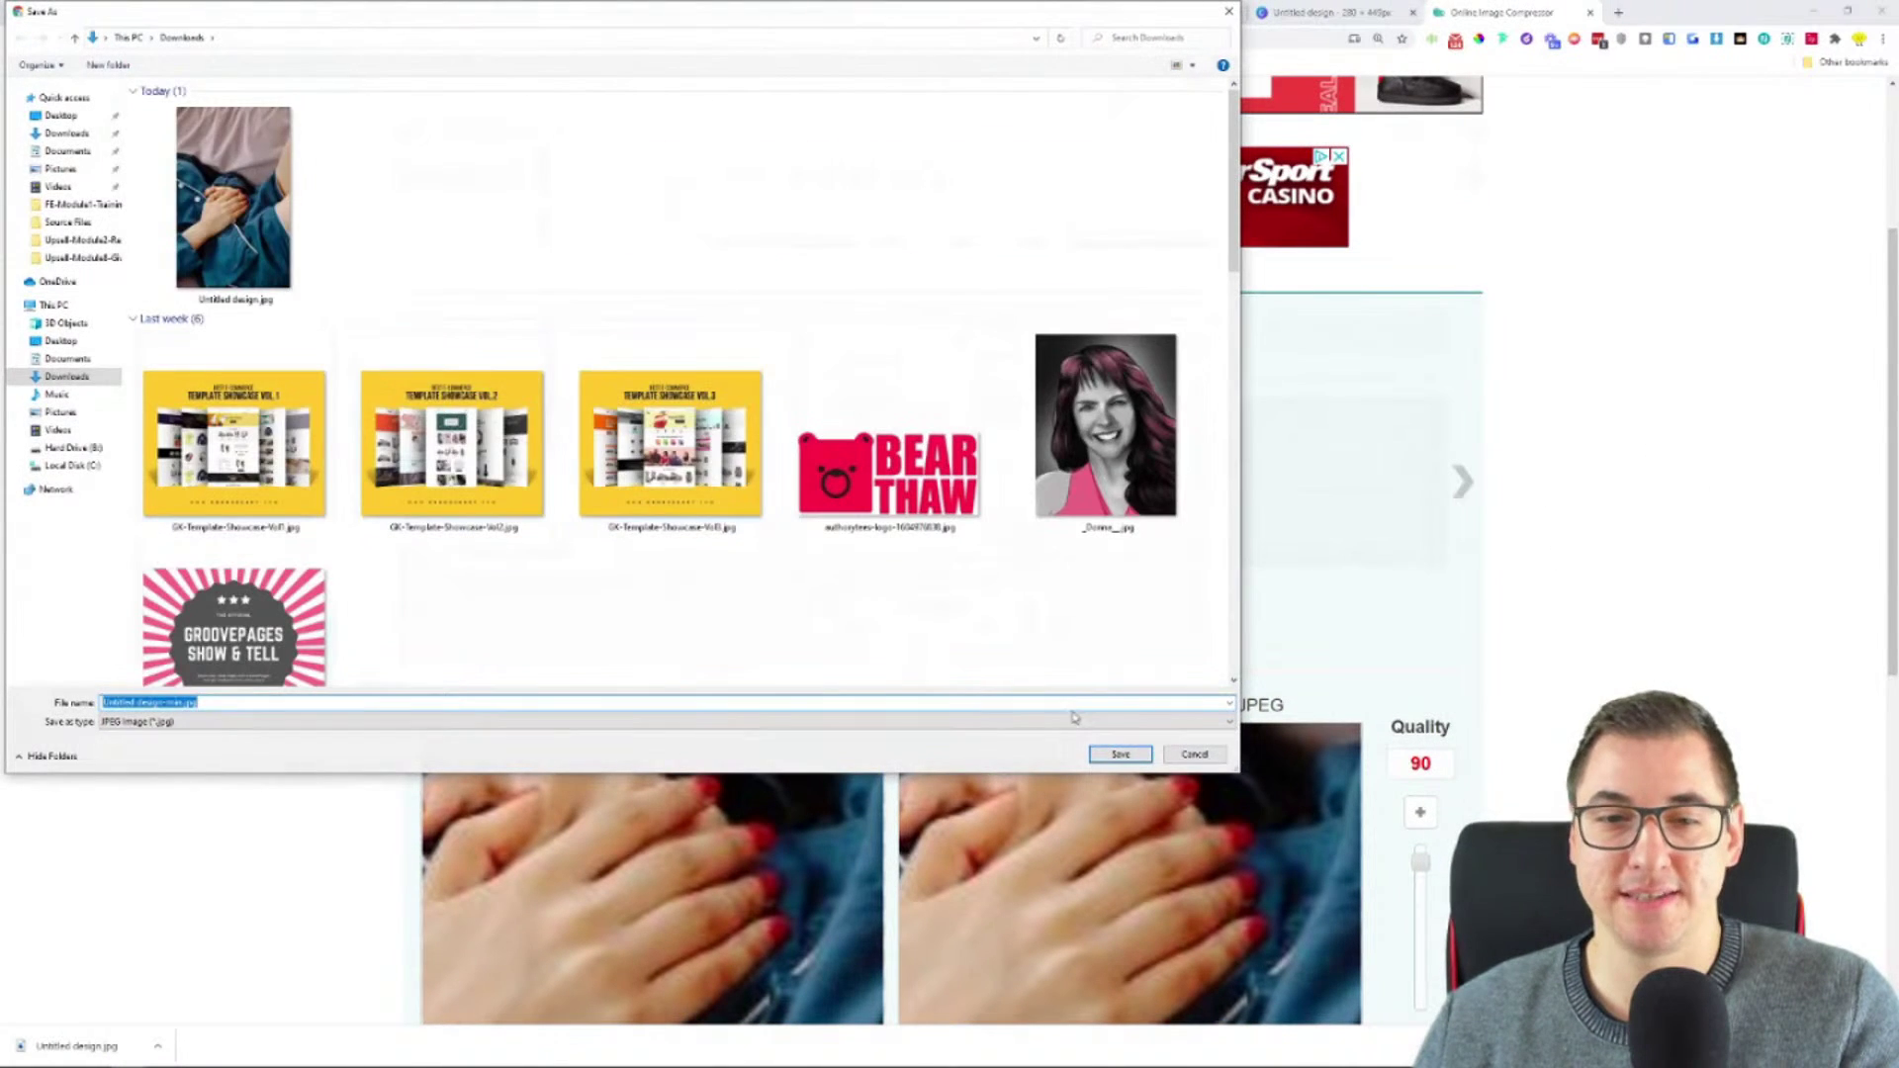
left_click(1120, 754)
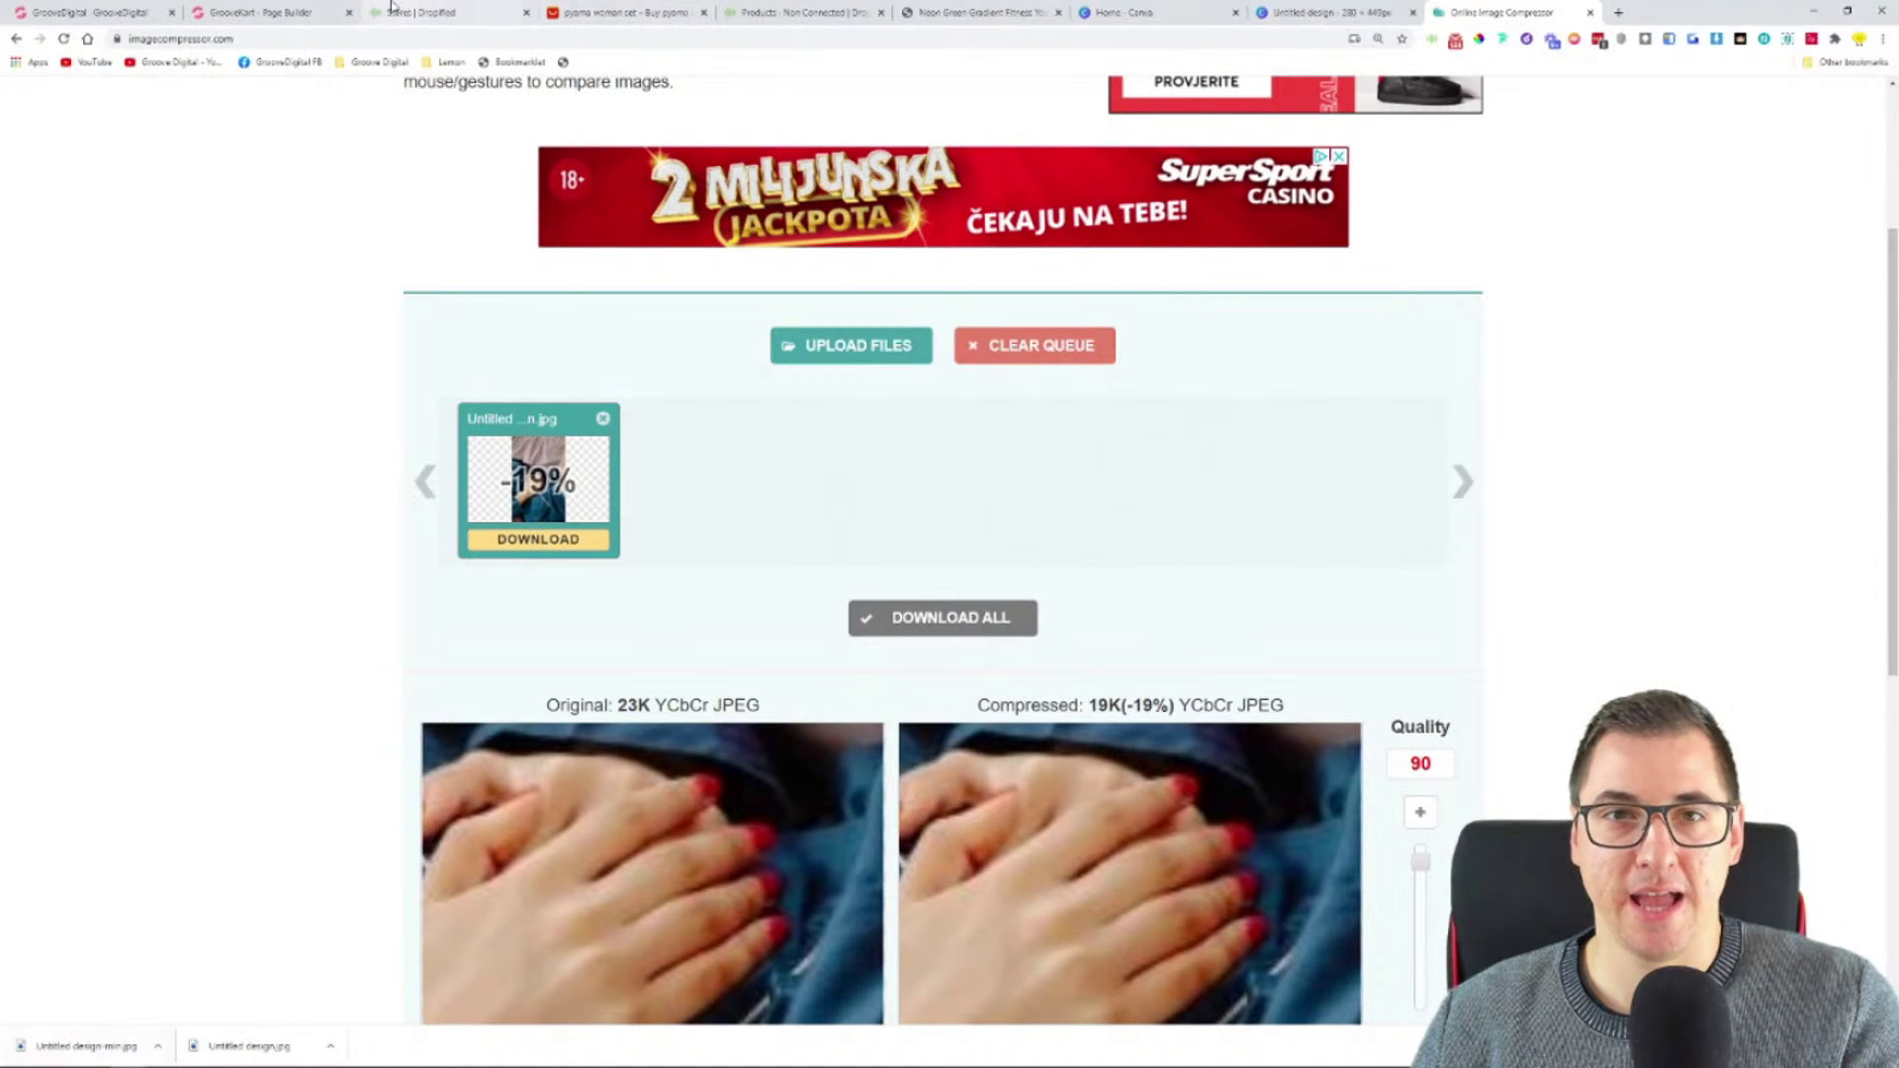
left_click(306, 8)
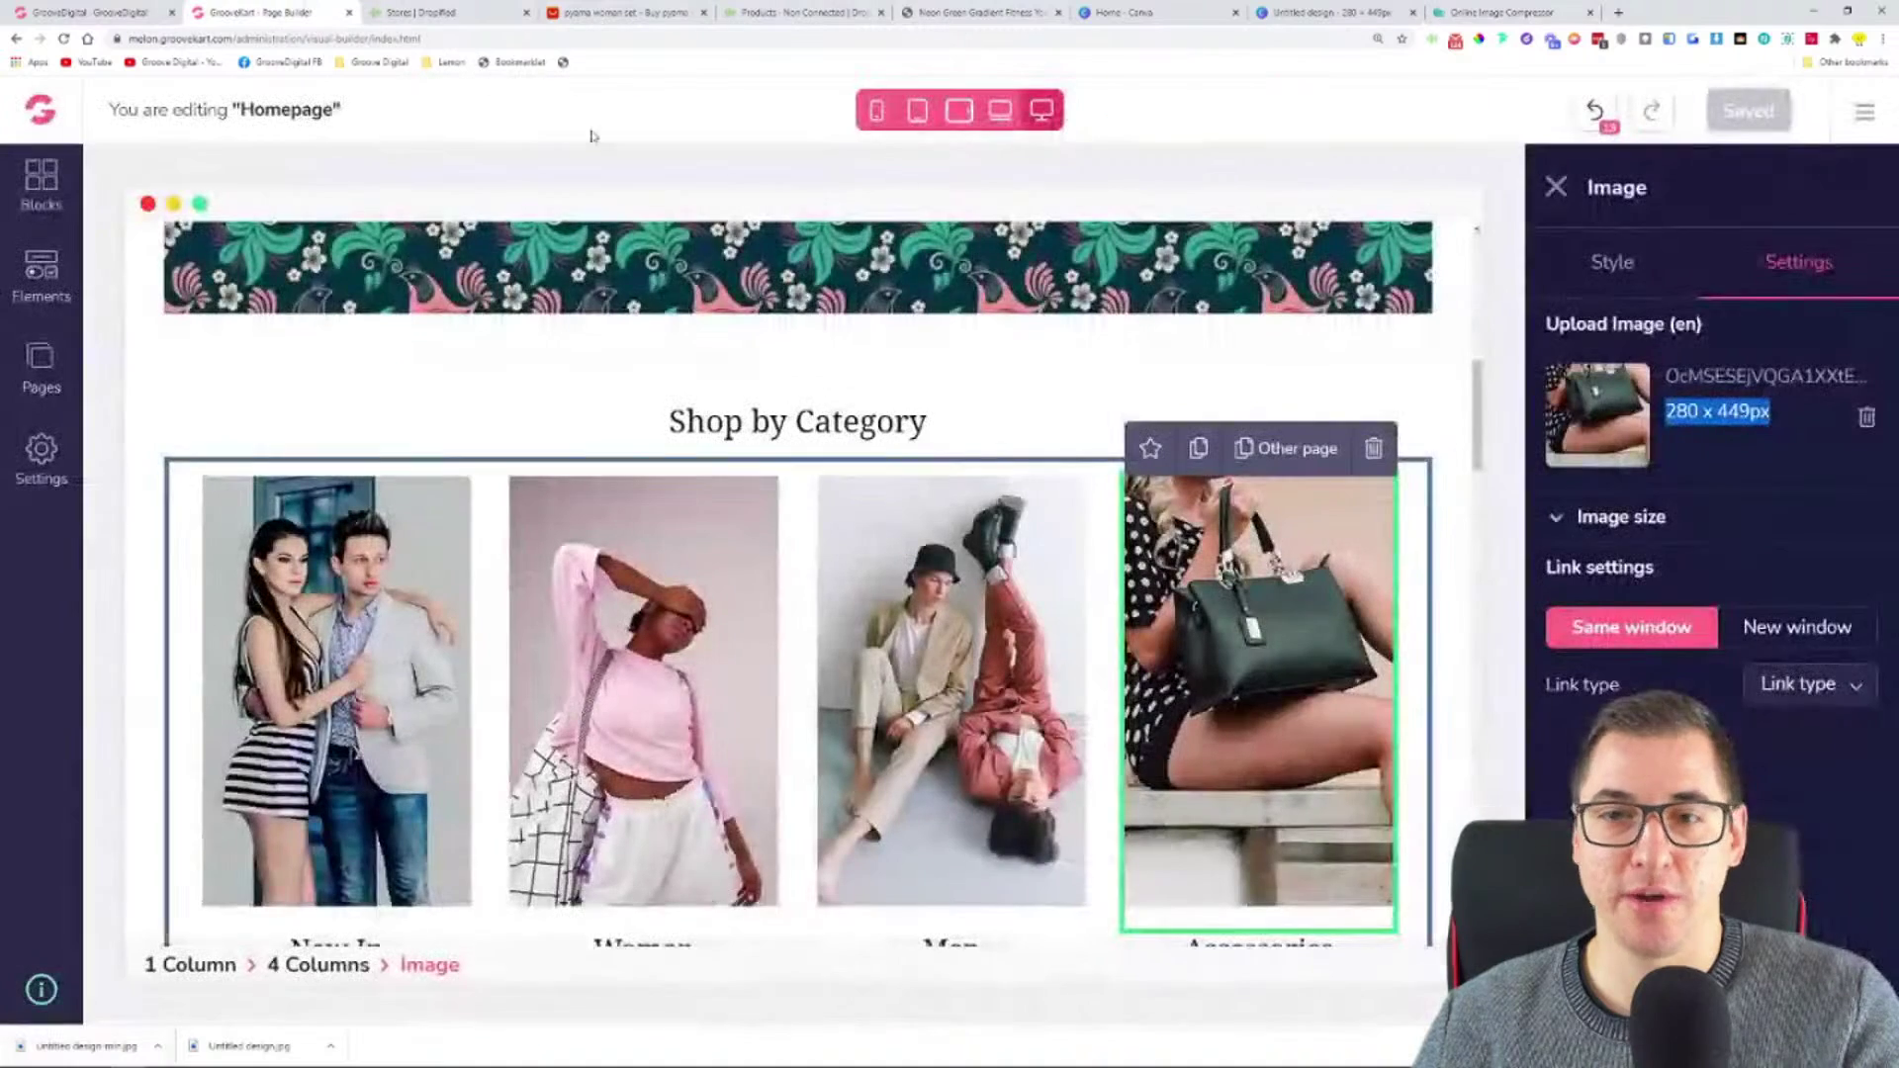
- Replace the Accessories category image with Untitled design-min.jpg from the Downloads folder
left_click(1867, 417)
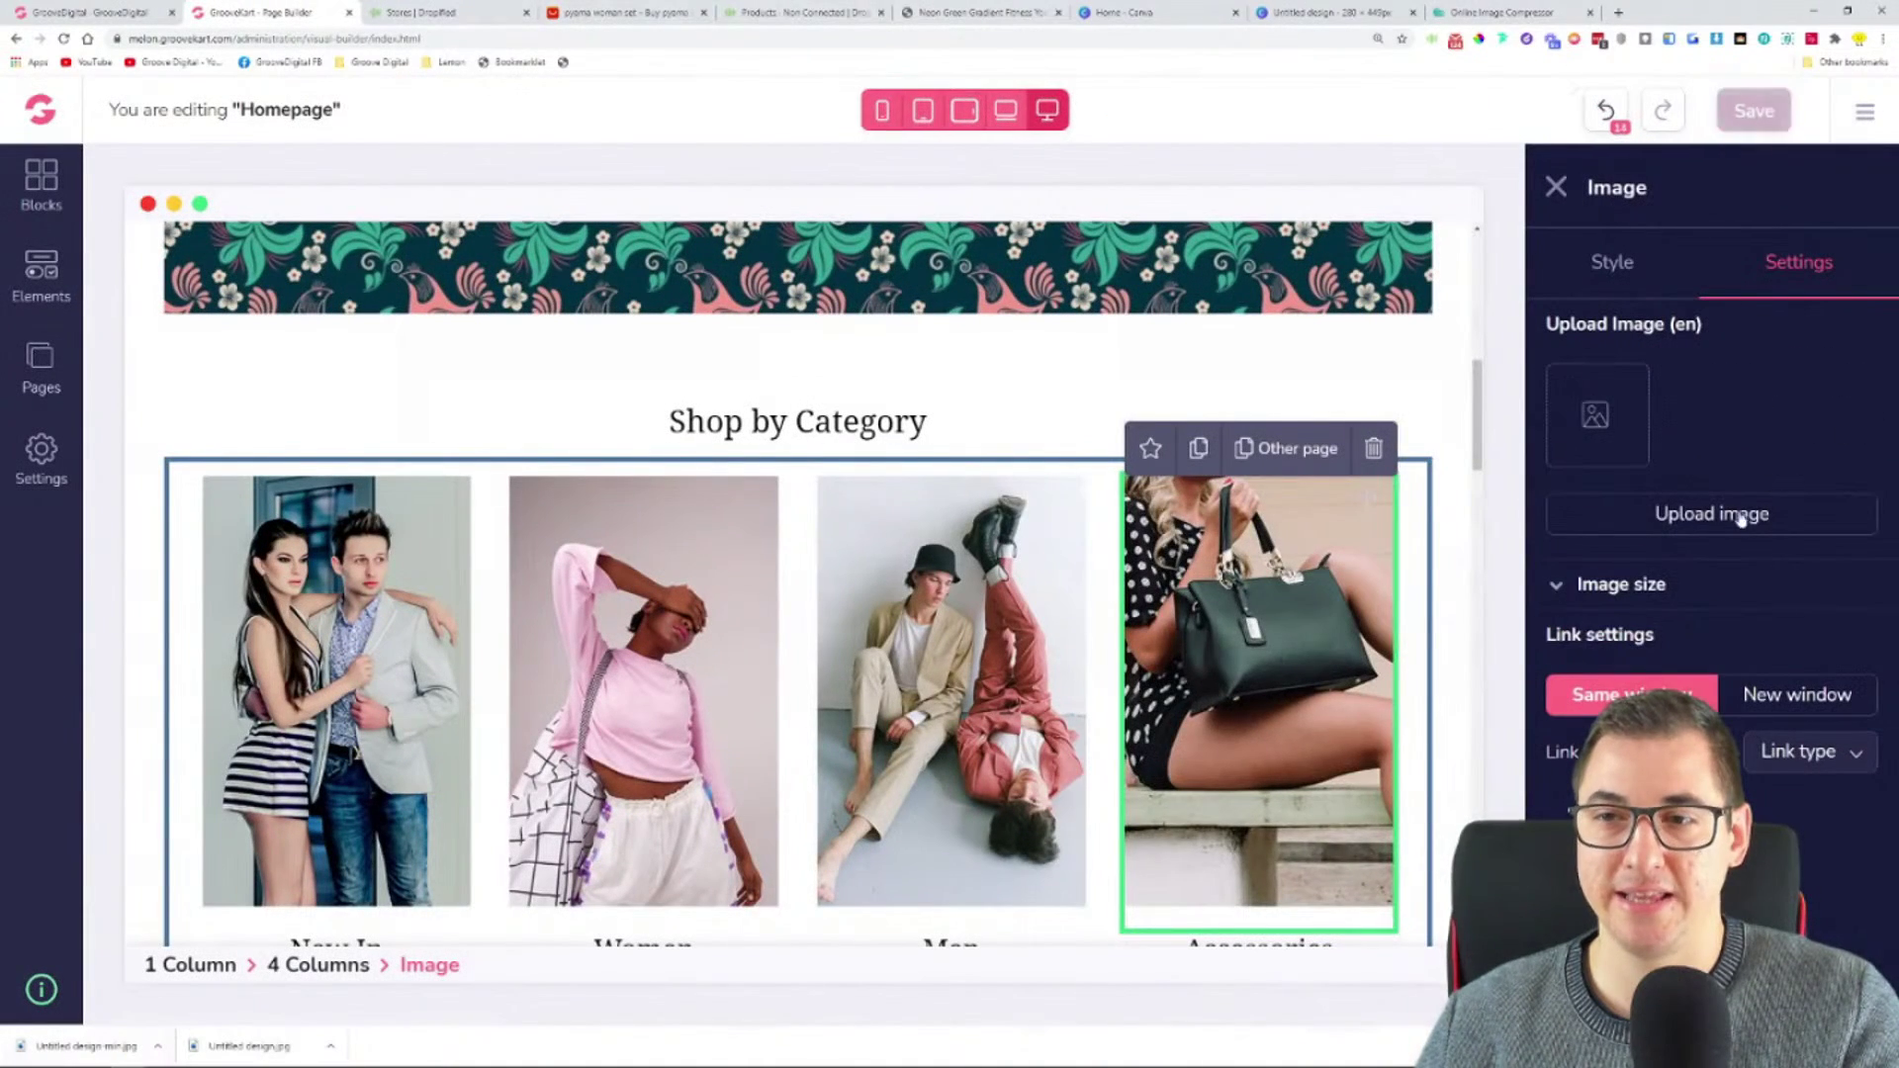
left_click(1704, 515)
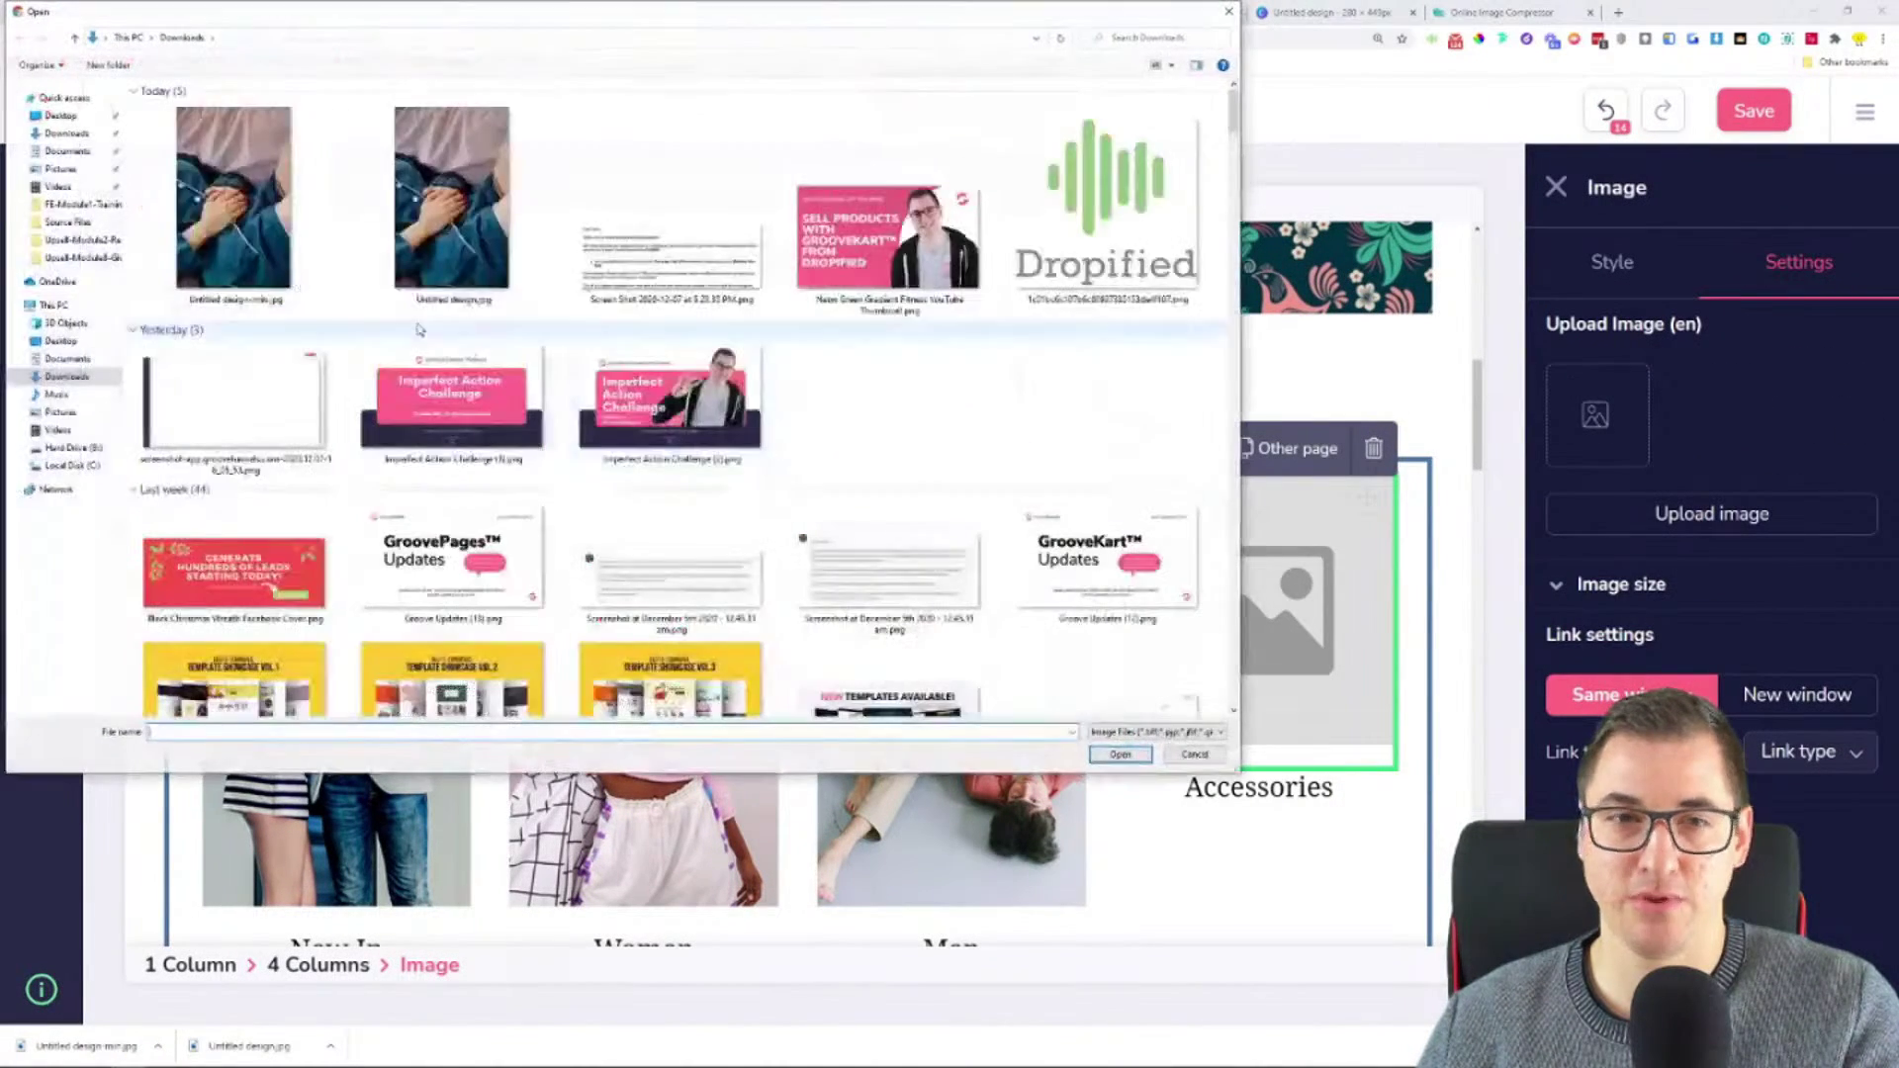
left_click(235, 198)
left_click(1120, 755)
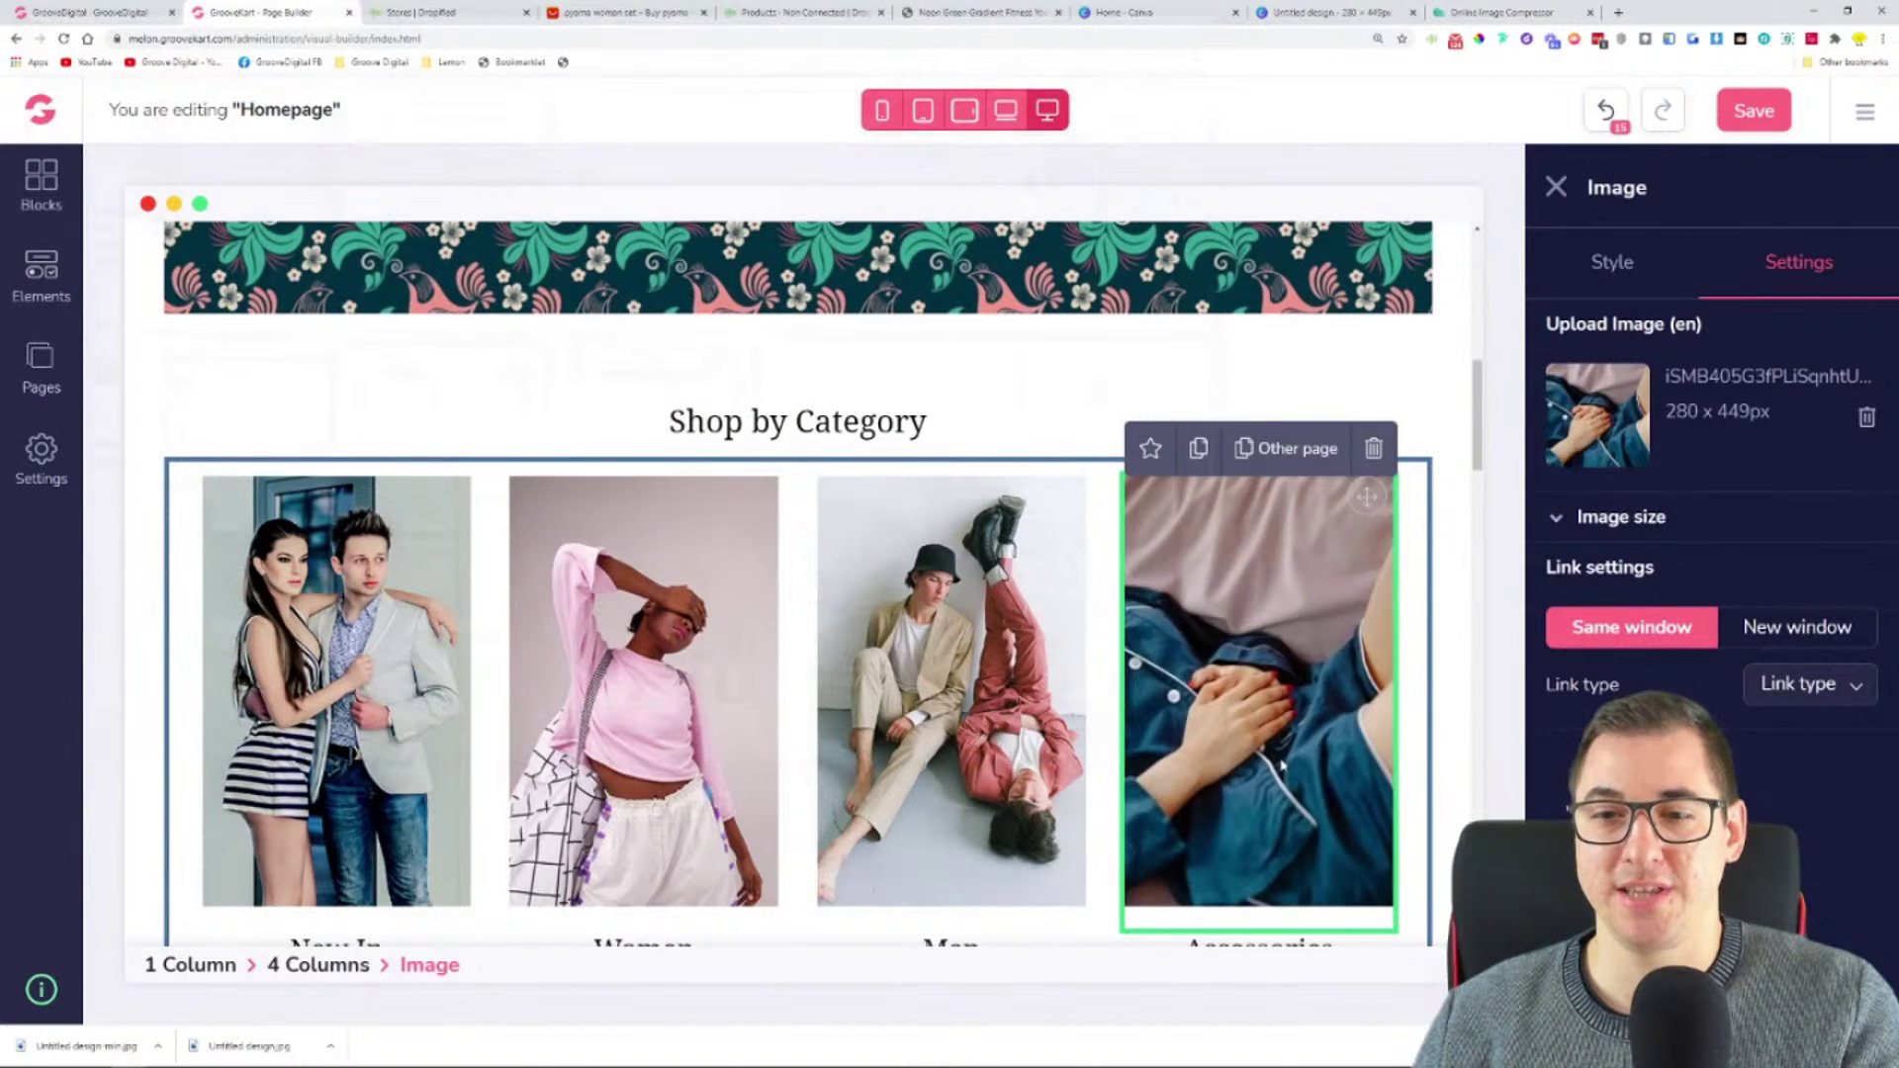
left_click(1454, 752)
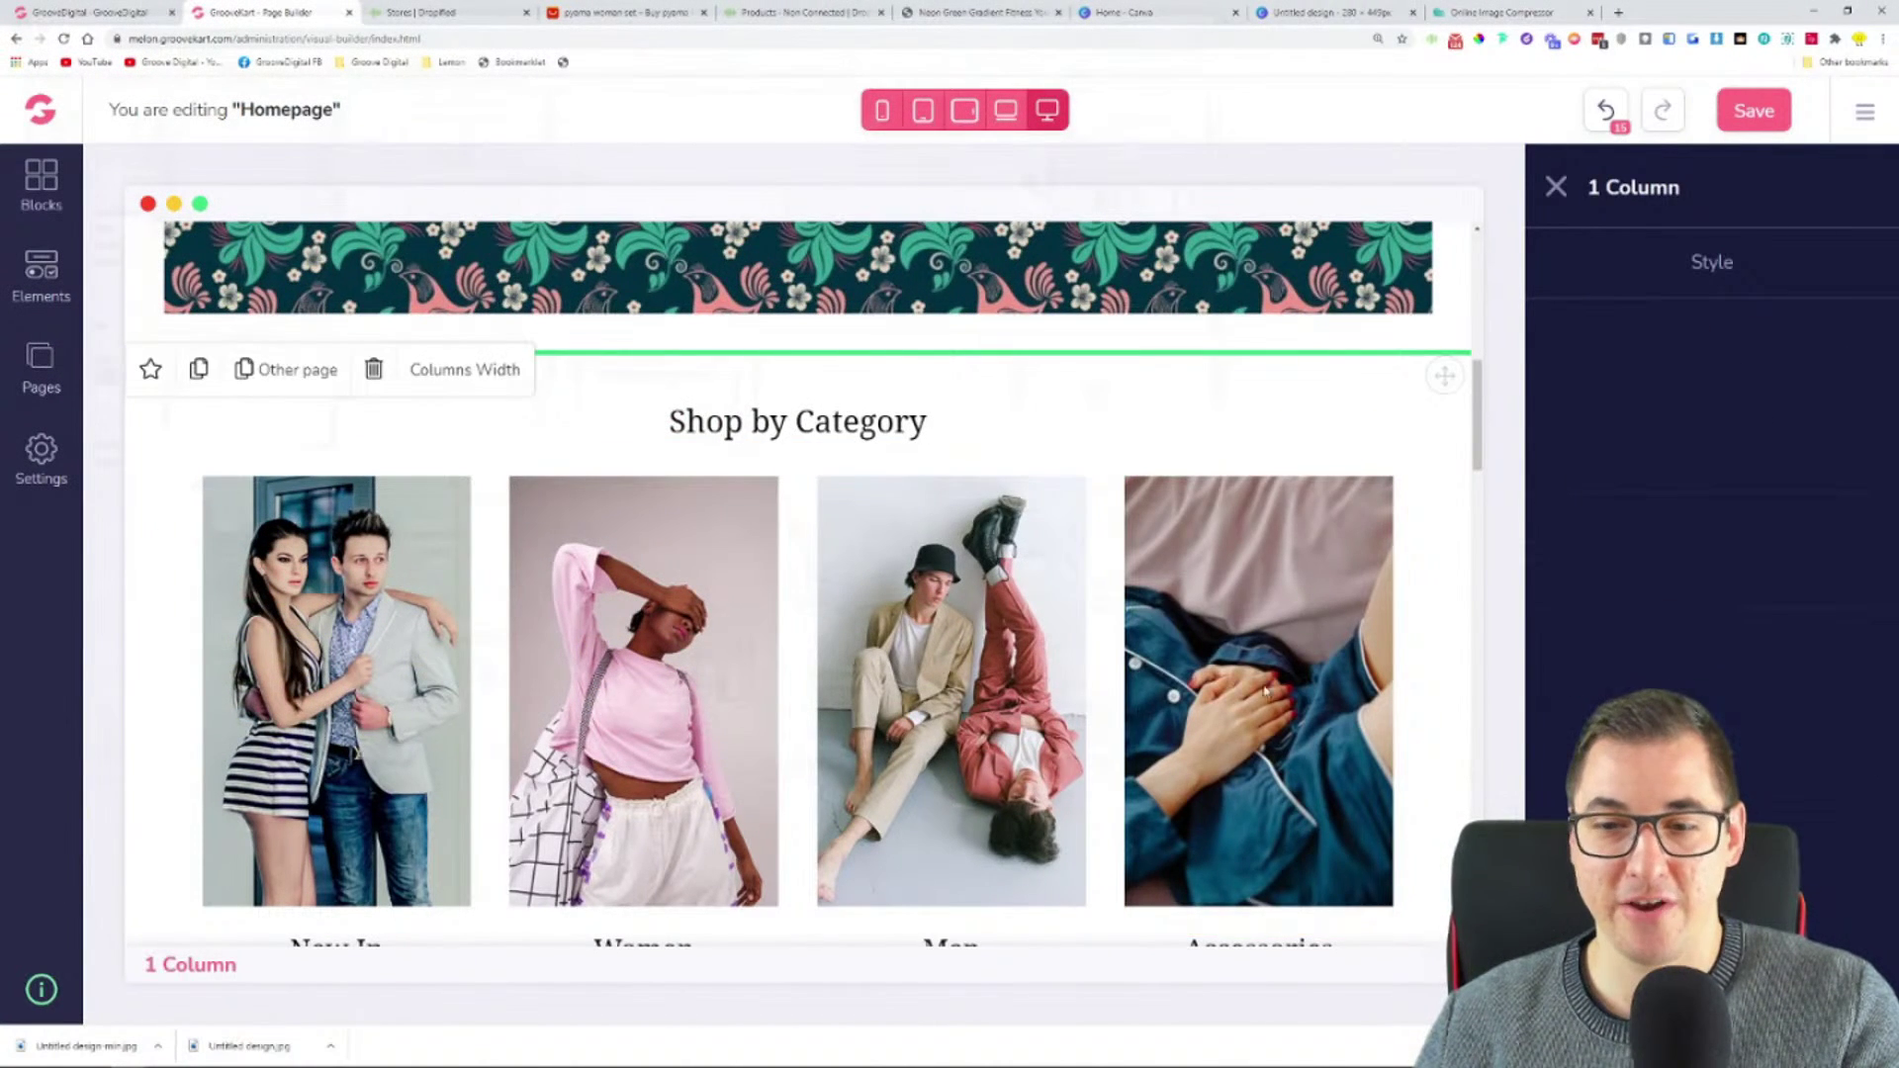
- Rename the Accessories heading below the new category image to Pajamas
scroll(1248, 727, "down", 2)
left_click(1249, 762)
double_click(1232, 753)
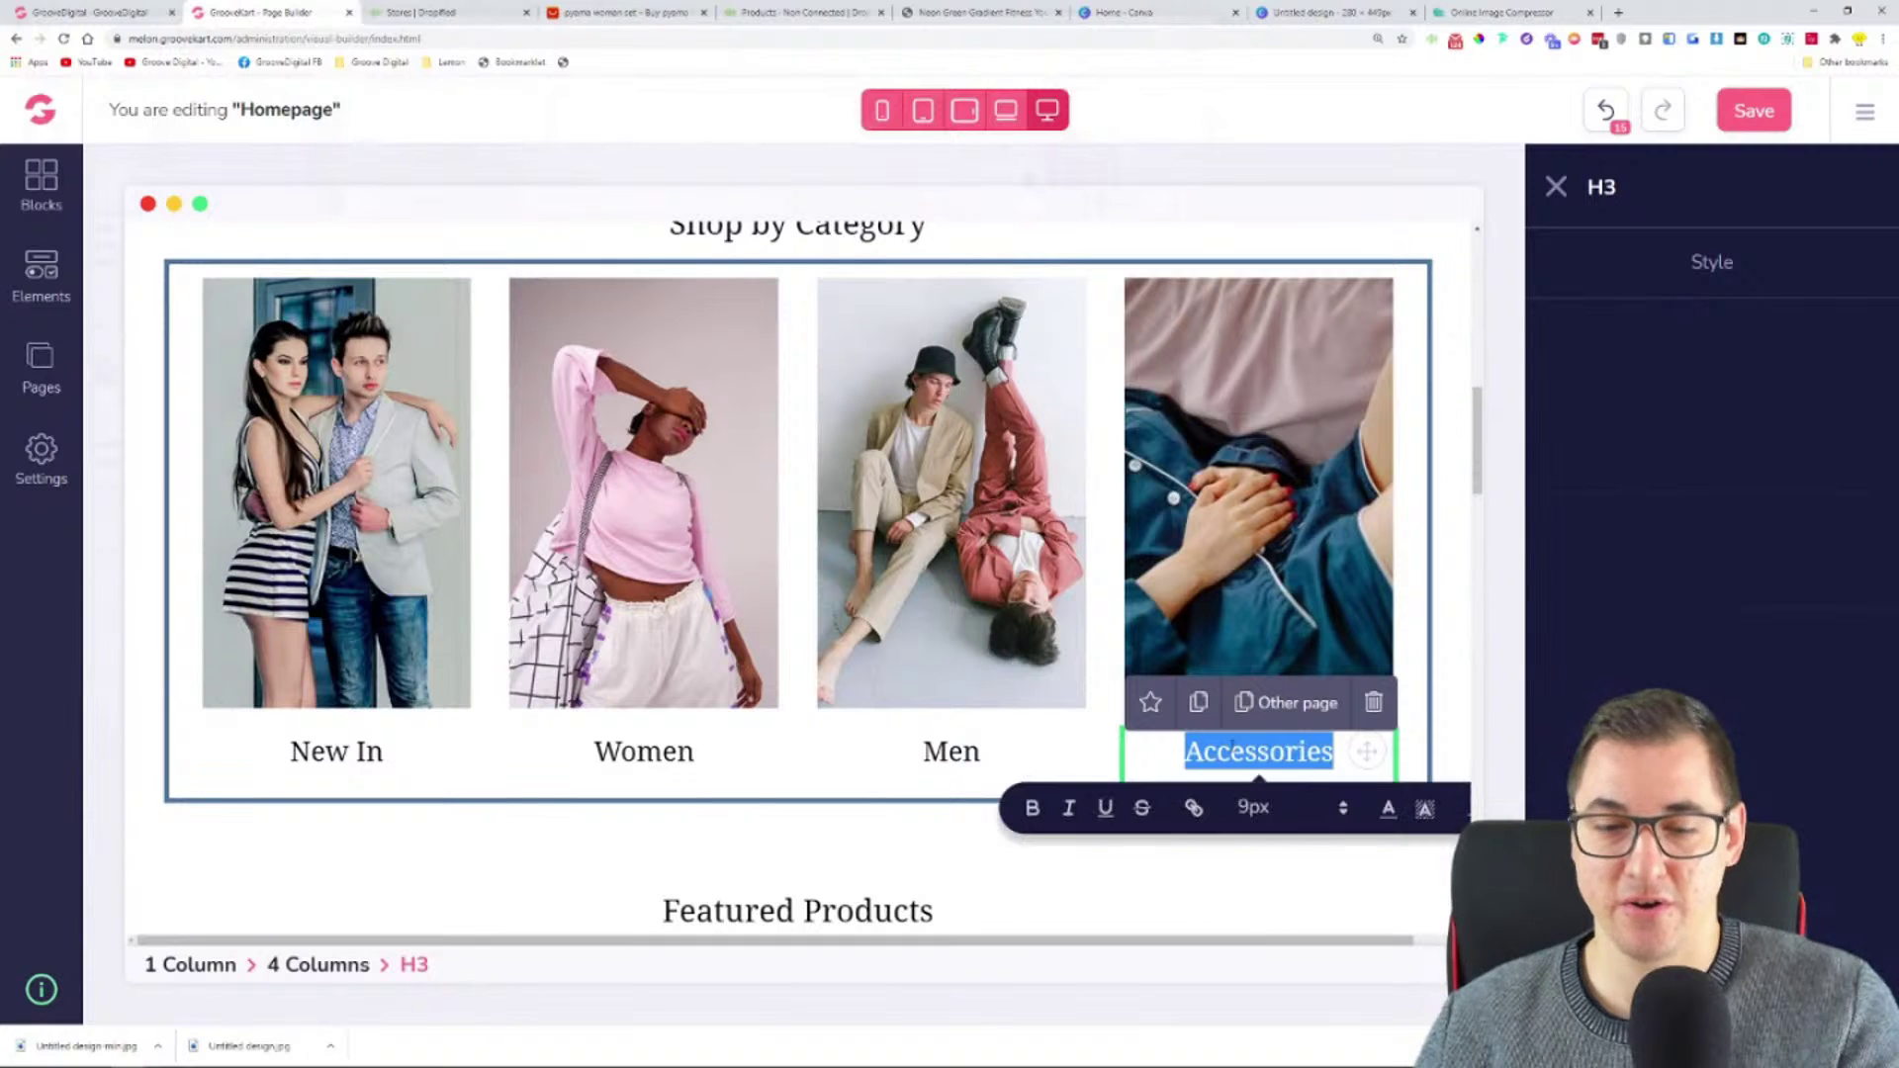
type("Pajam")
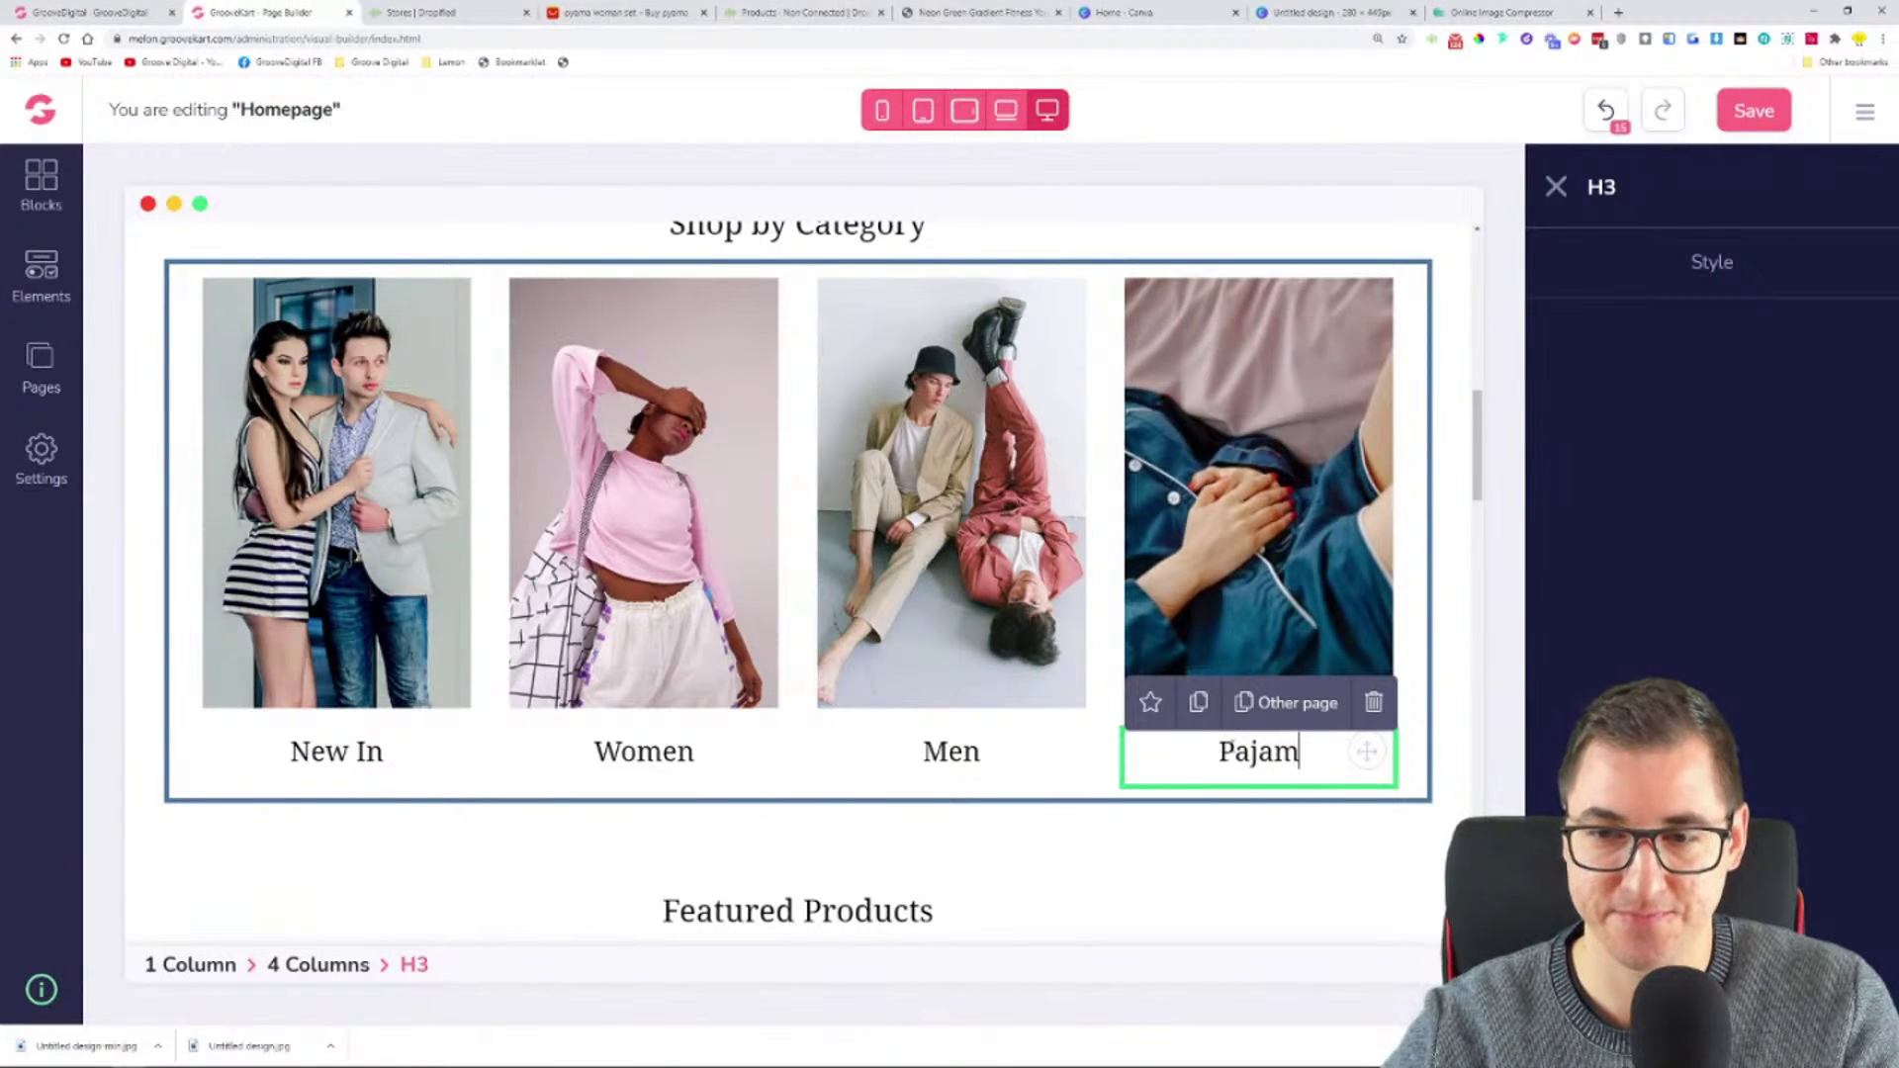
type("as")
left_click(1214, 837)
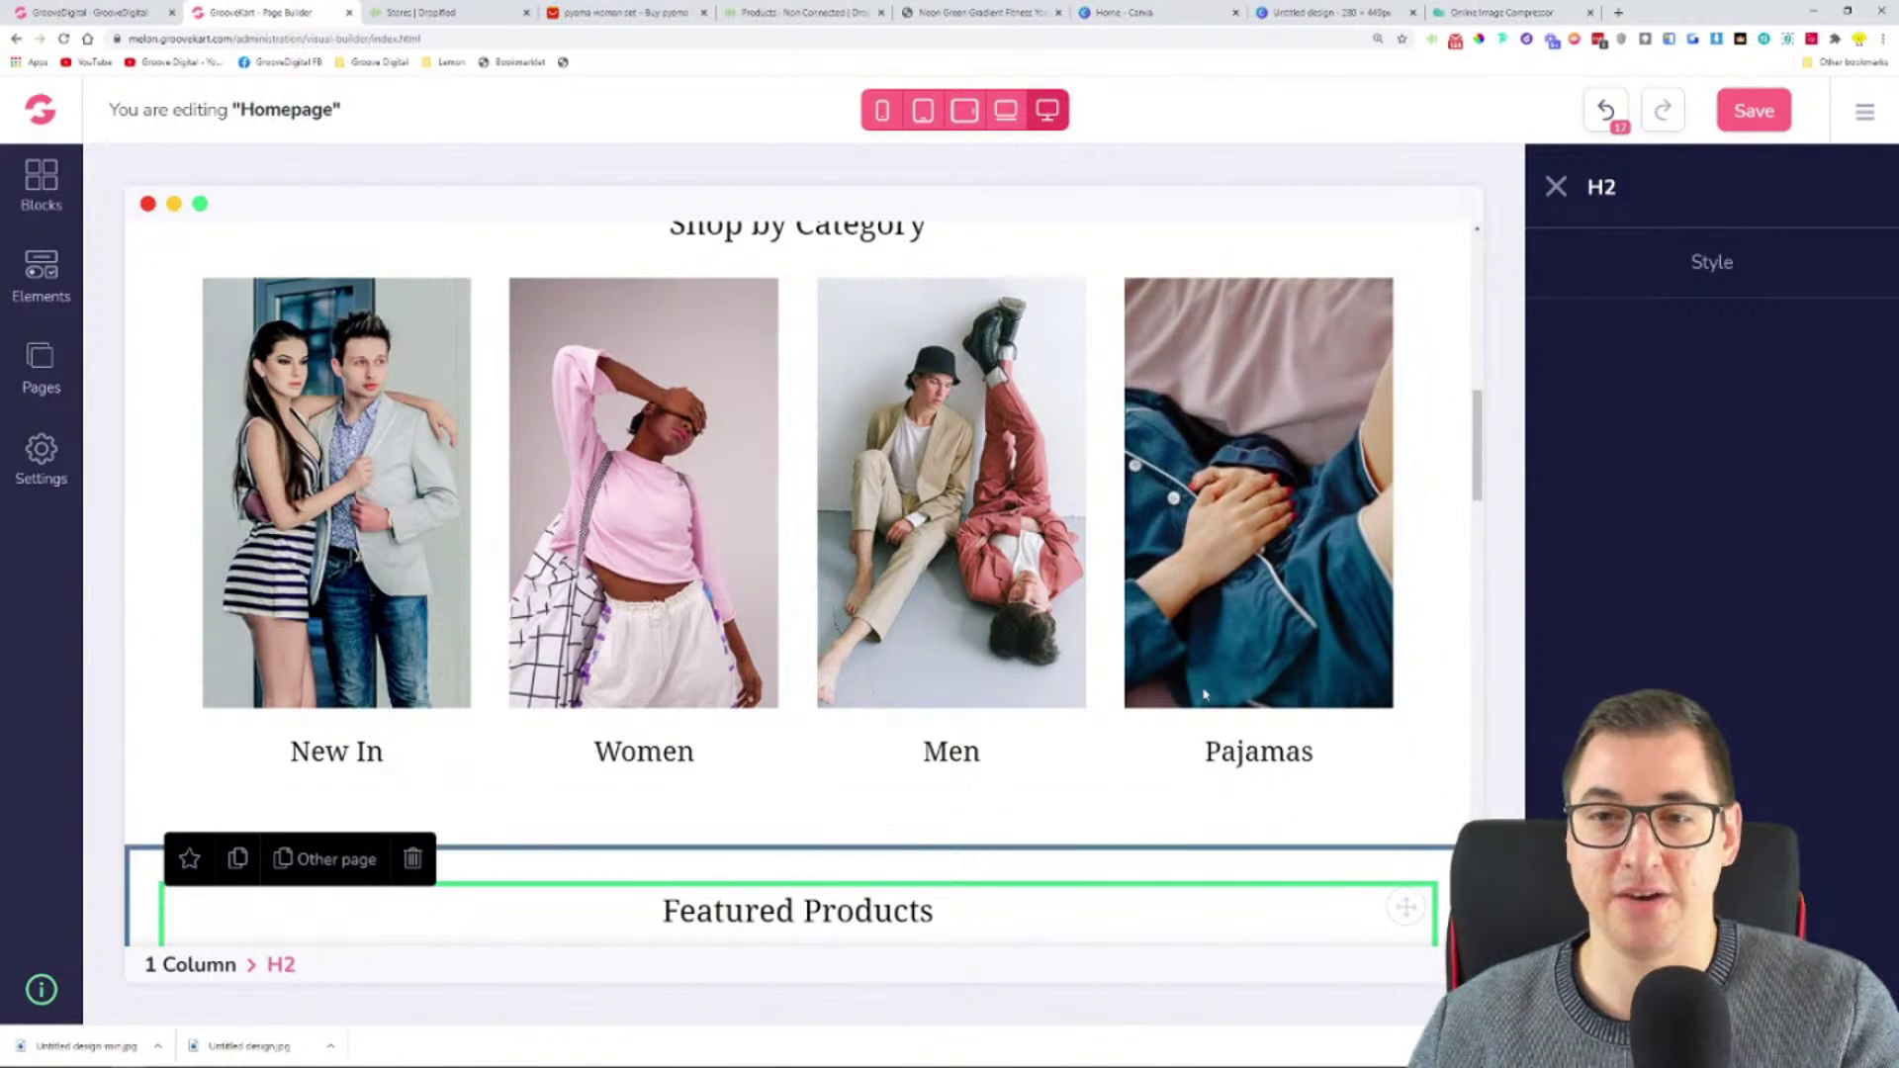
- Set the link type of the Pajamas category image to Product and save the homepage
left_click(1266, 435)
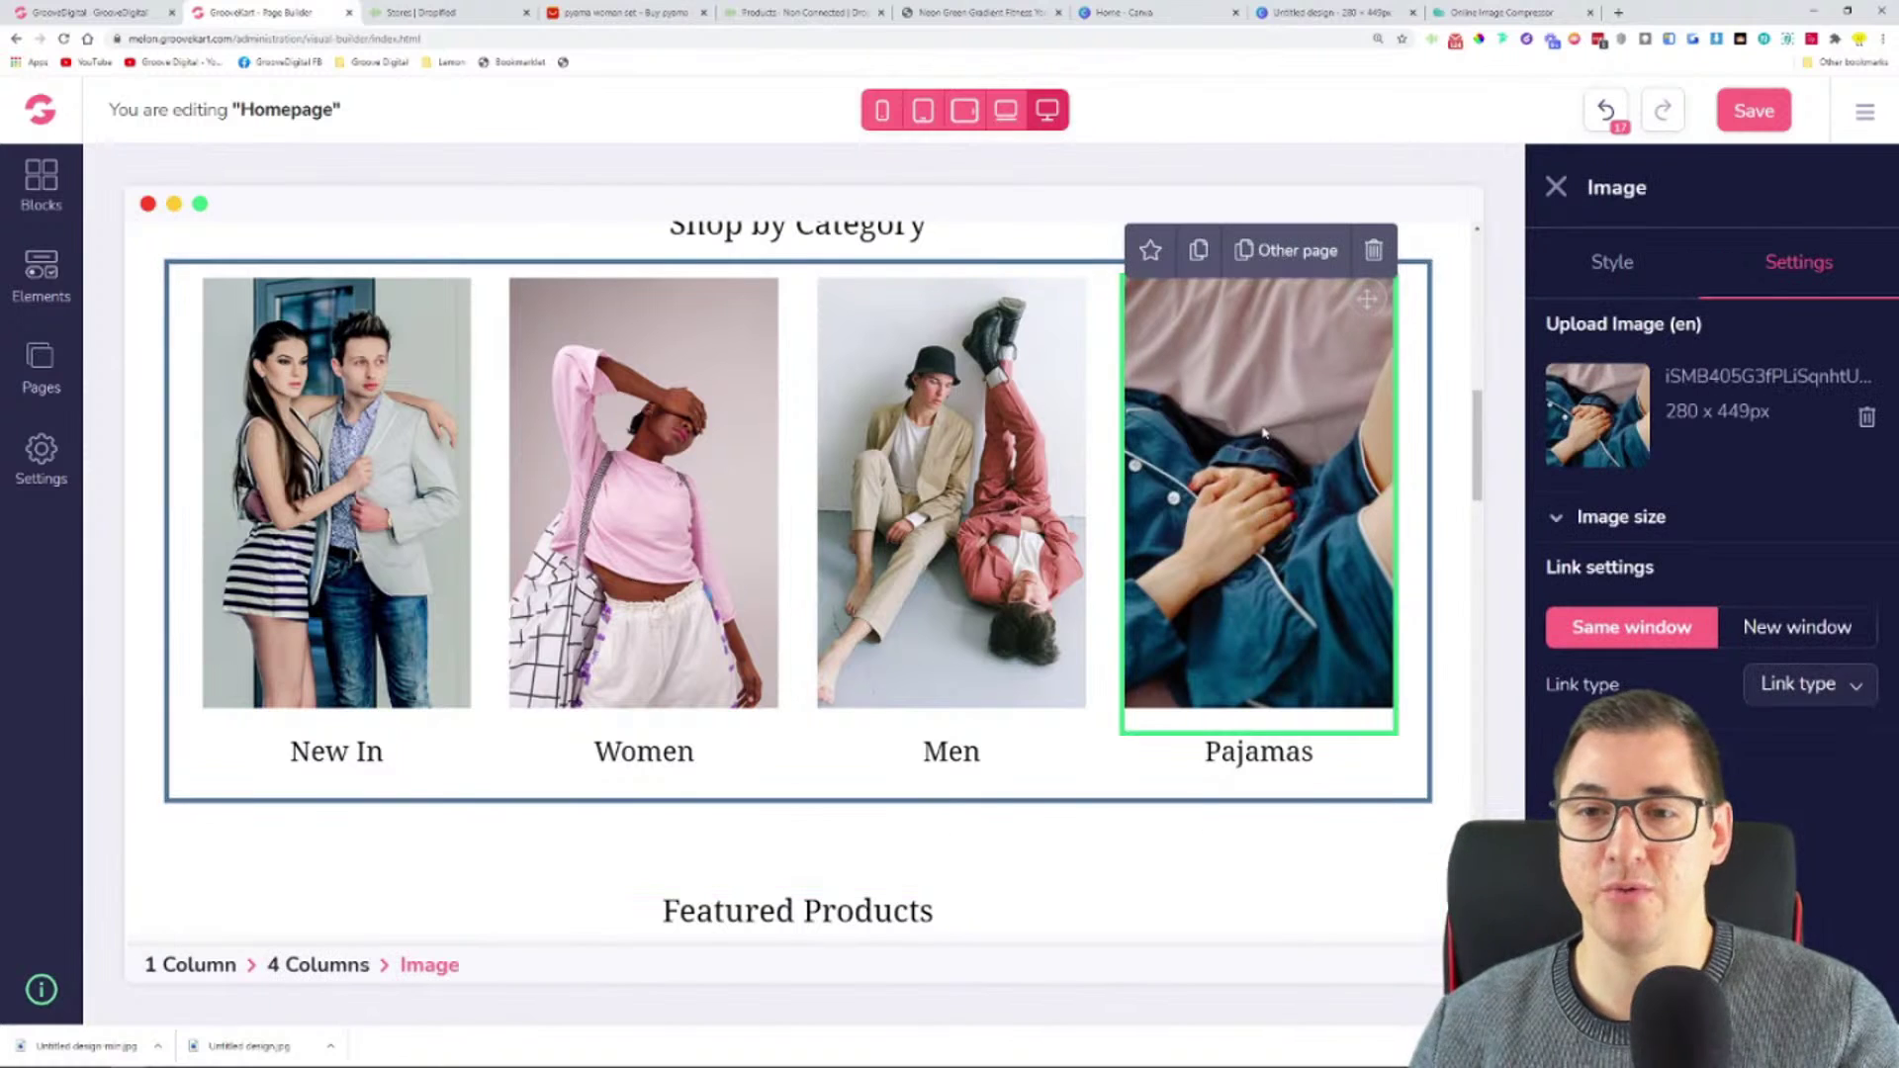
left_click(1818, 685)
left_click(1808, 818)
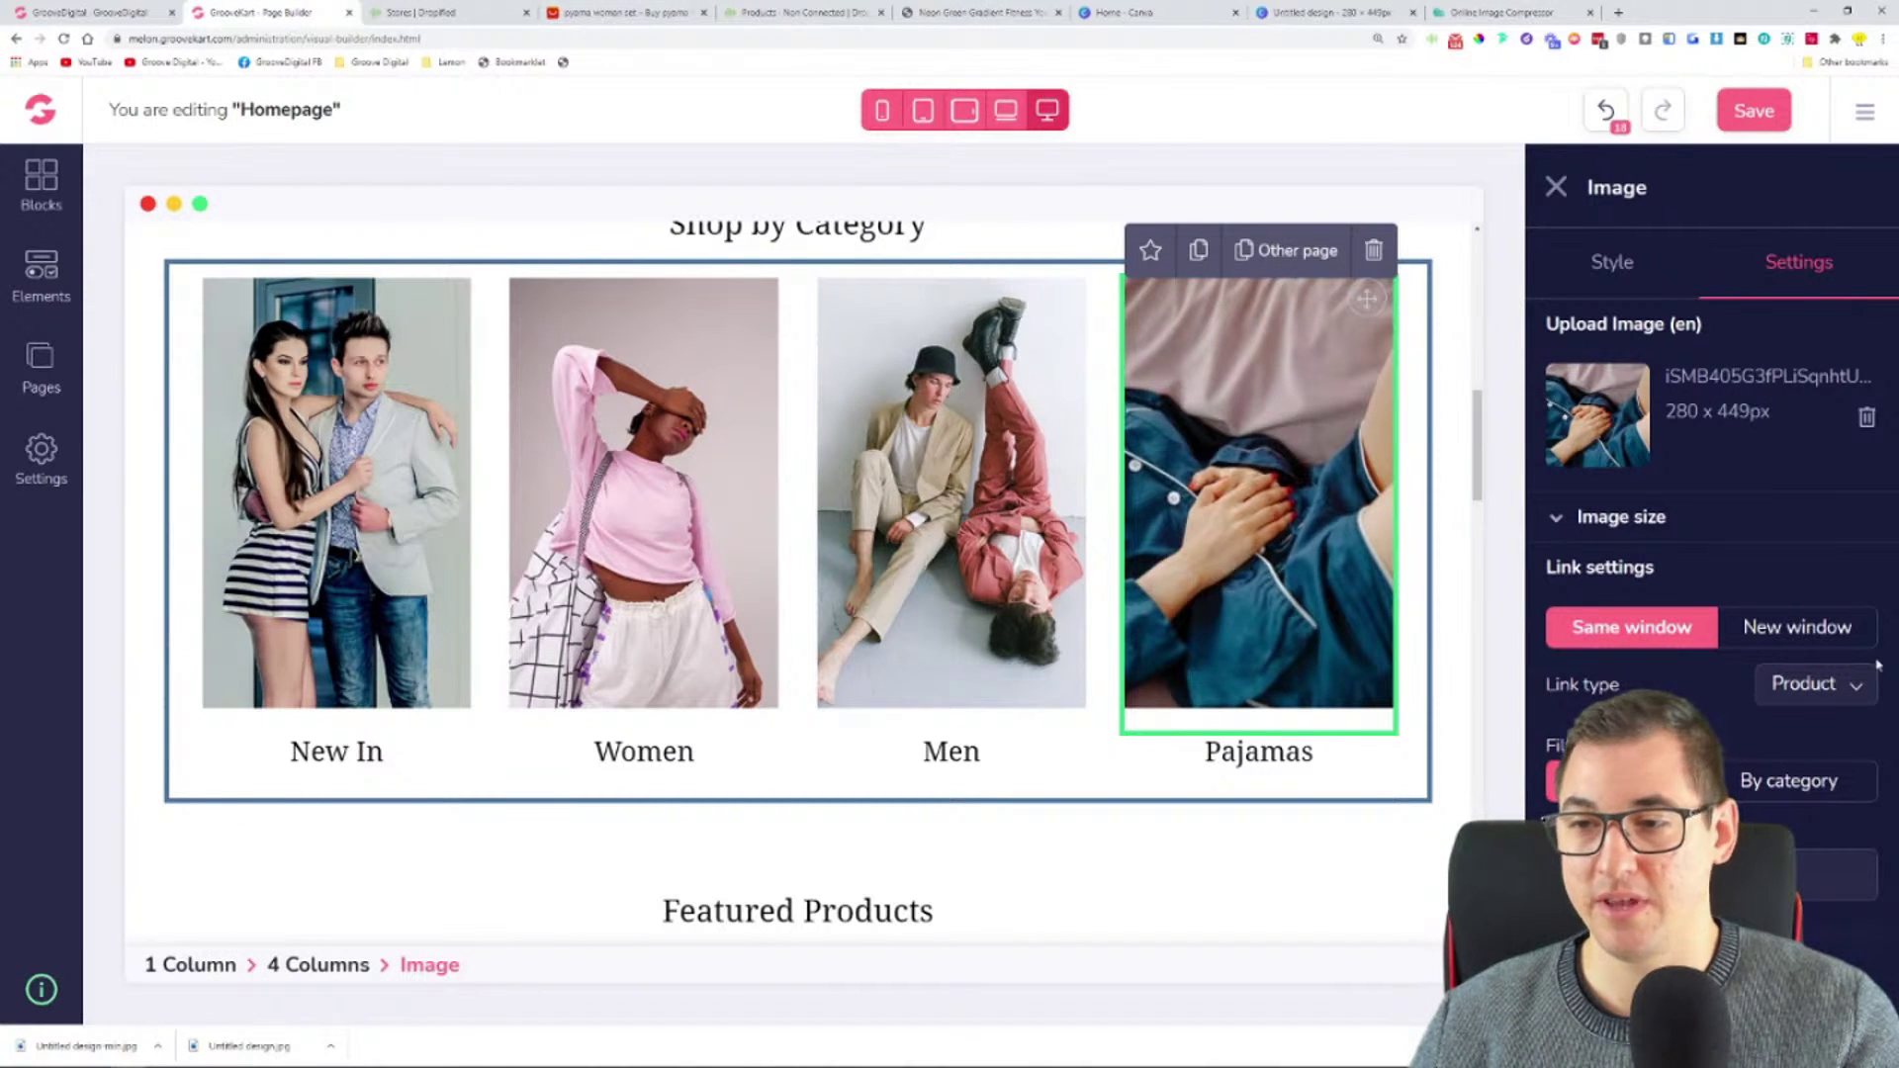
left_click(1860, 688)
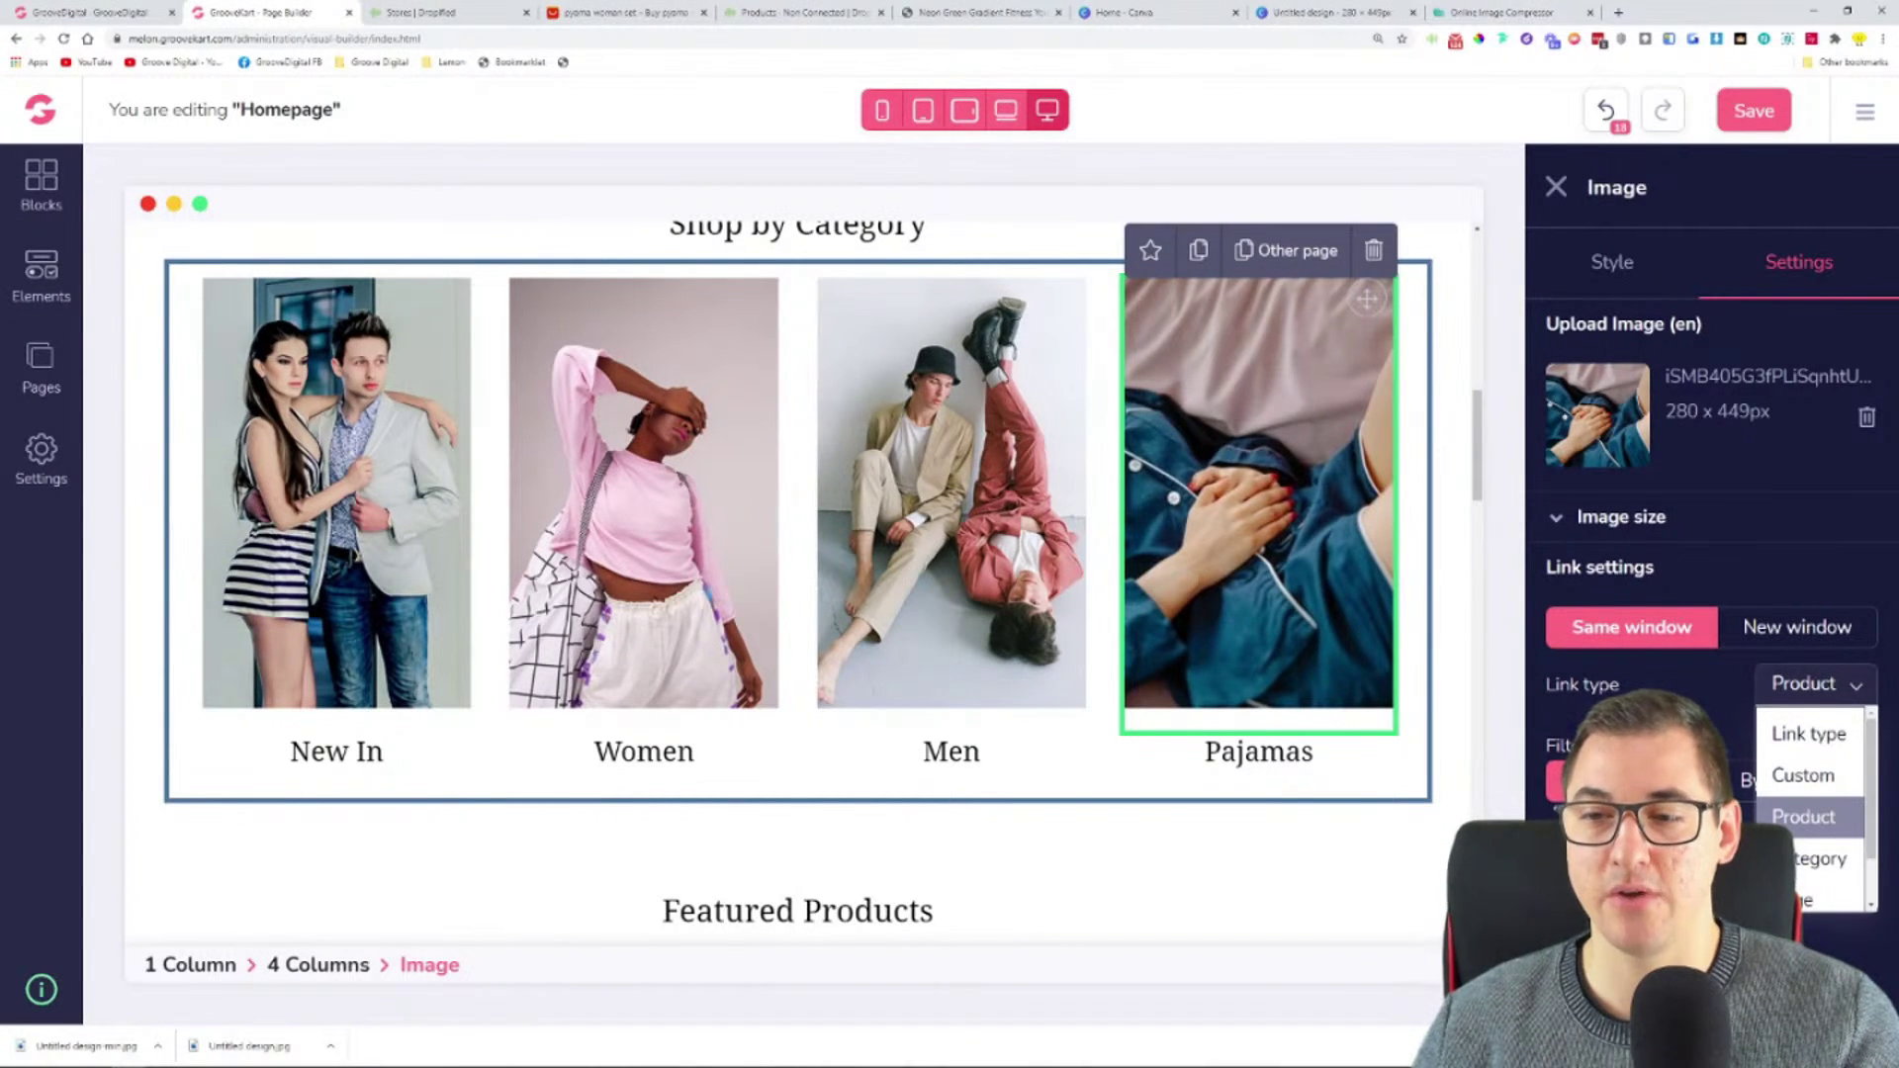
left_click(1792, 709)
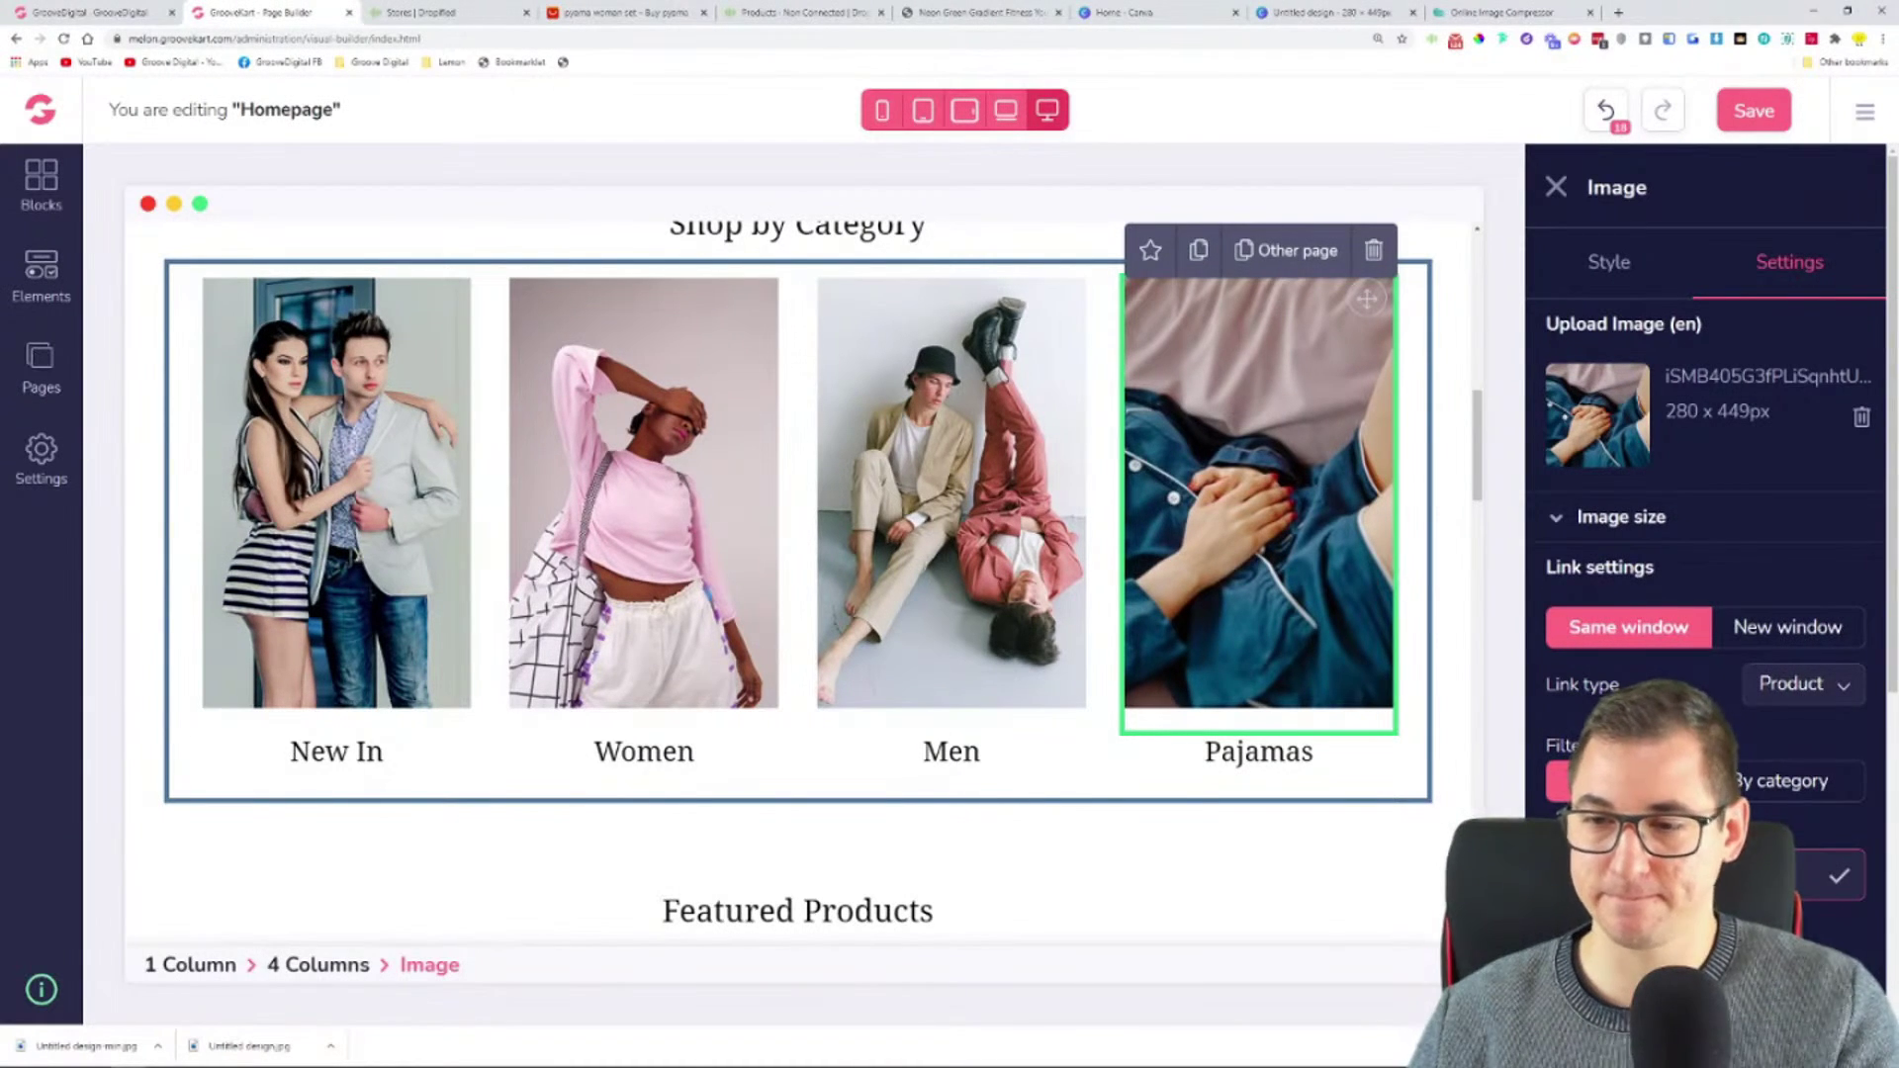
scroll(1738, 626, "down", 5)
scroll(1738, 625, "up", 2)
scroll(1781, 594, "down", 2)
scroll(1810, 574, "up", 6)
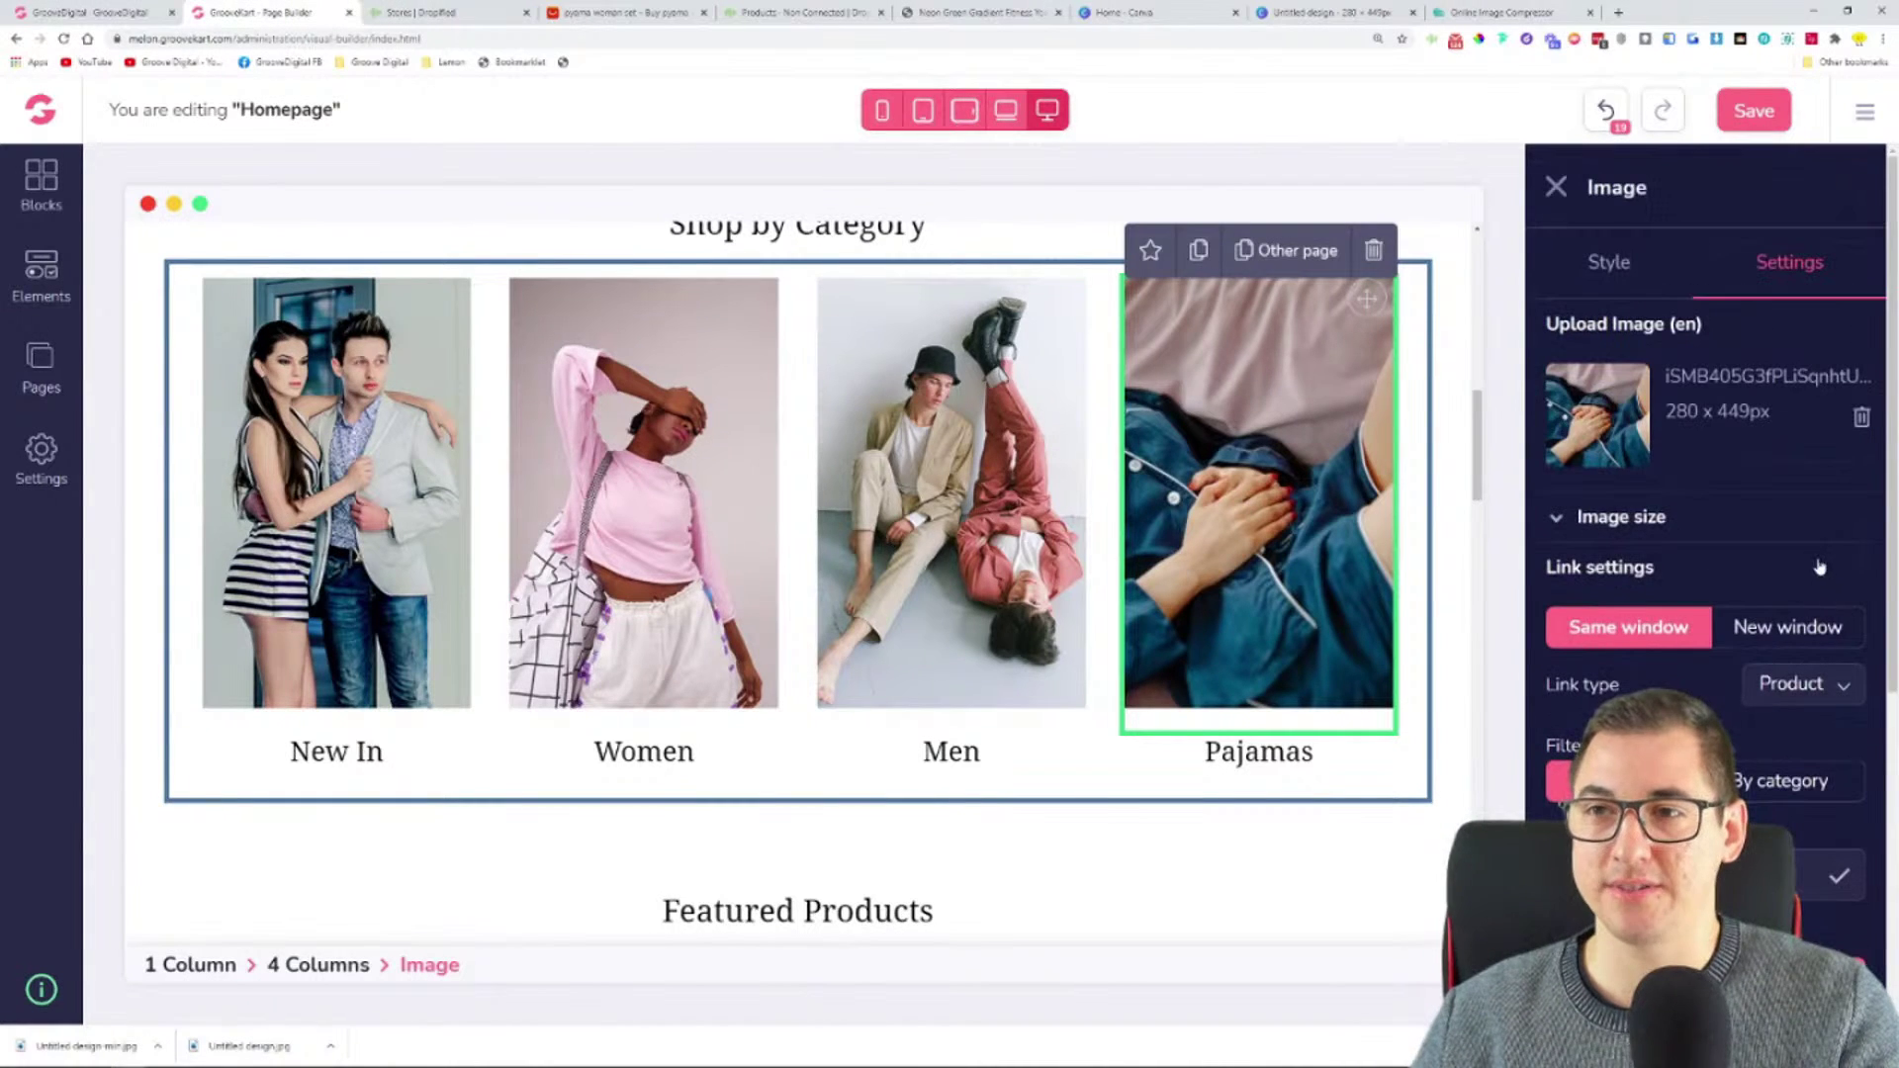
left_click(1553, 186)
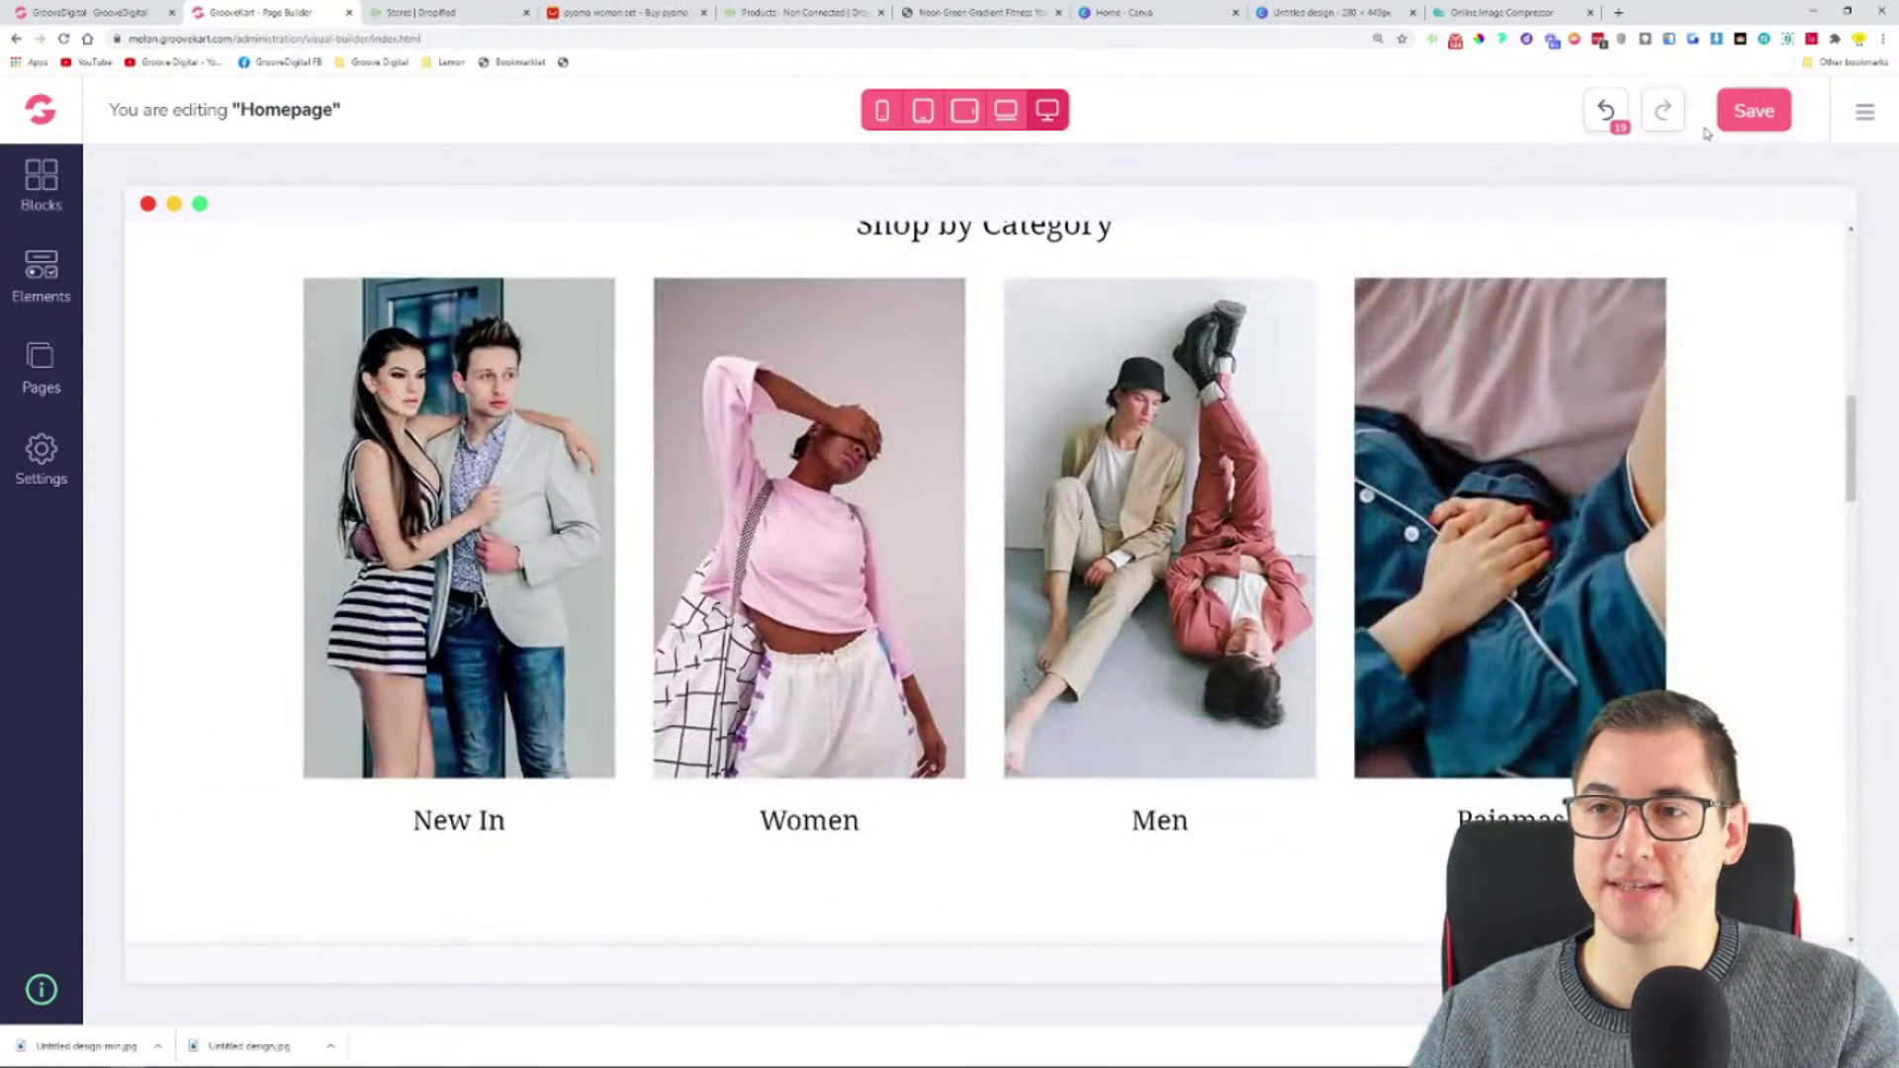
left_click(1746, 111)
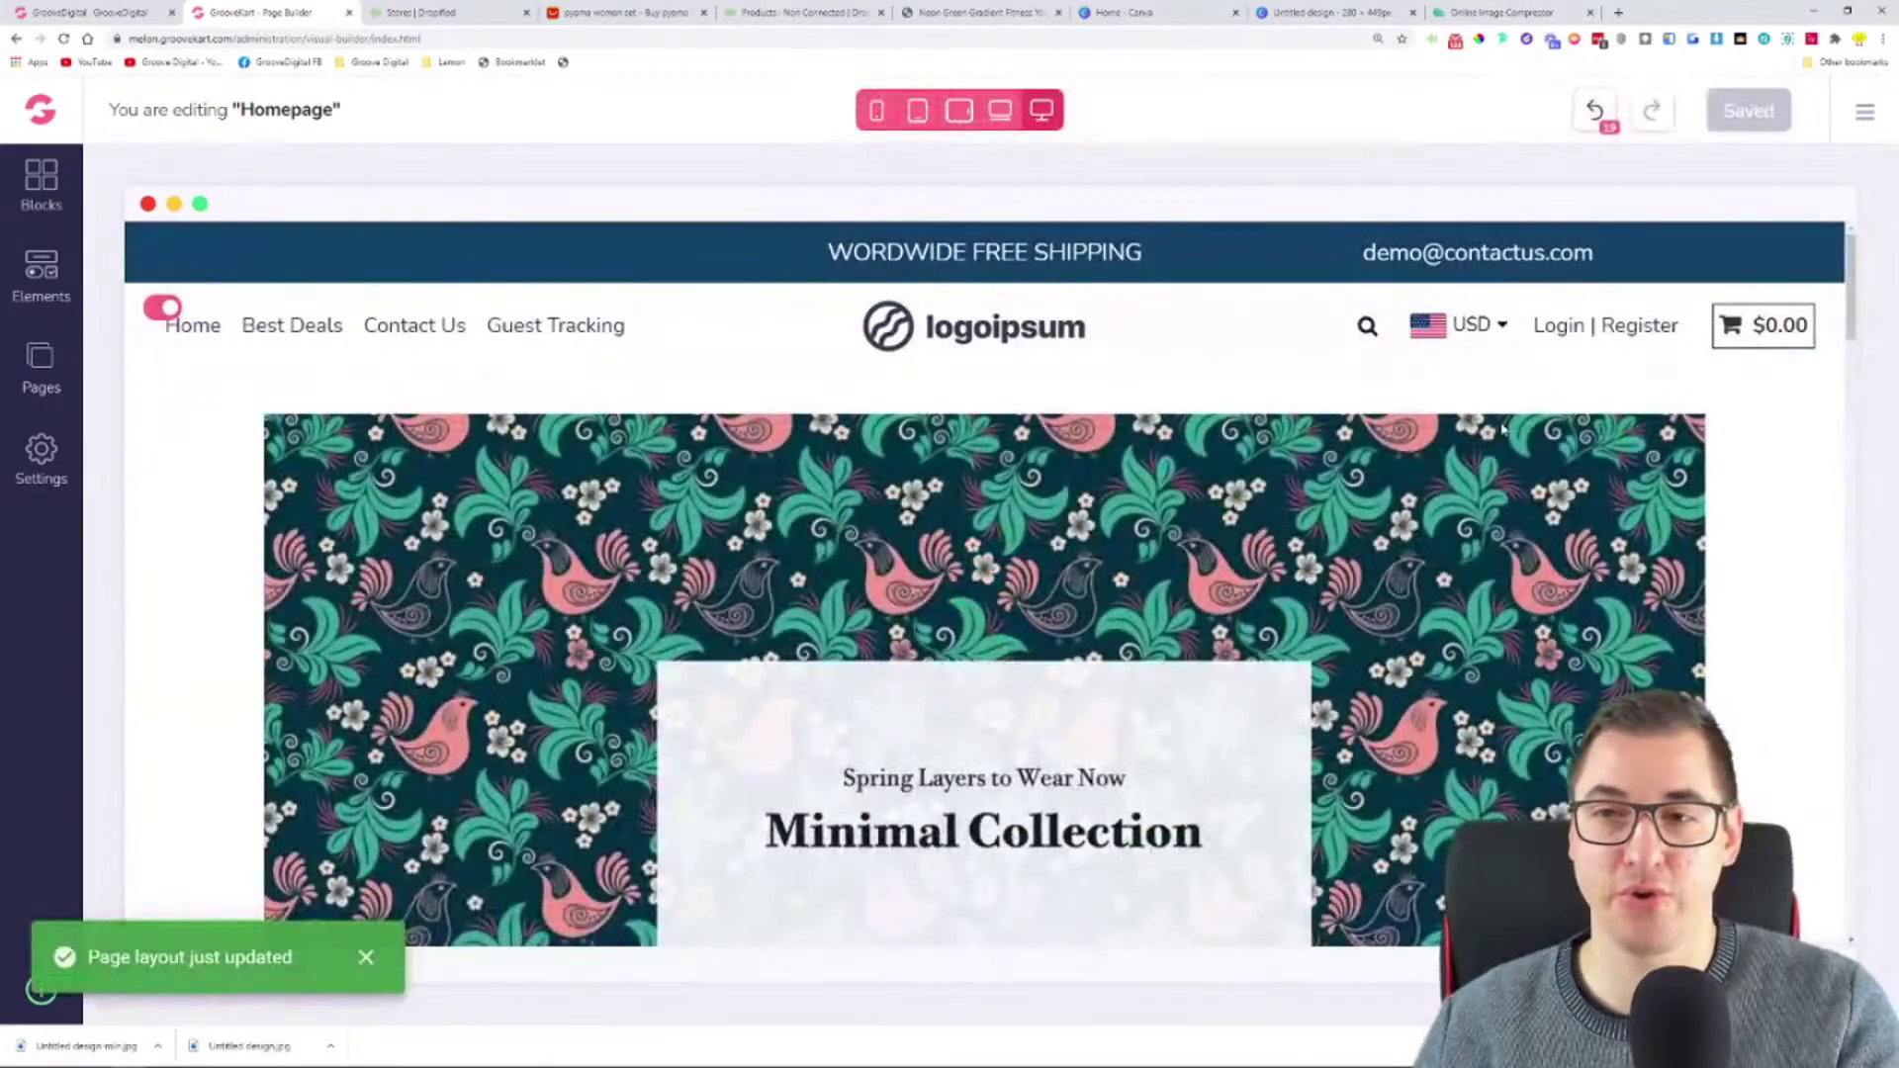
- Check the pixel dimensions of the Minimal Collection banner image and look over the homepage sections below it
scroll(1371, 455, "down", 3)
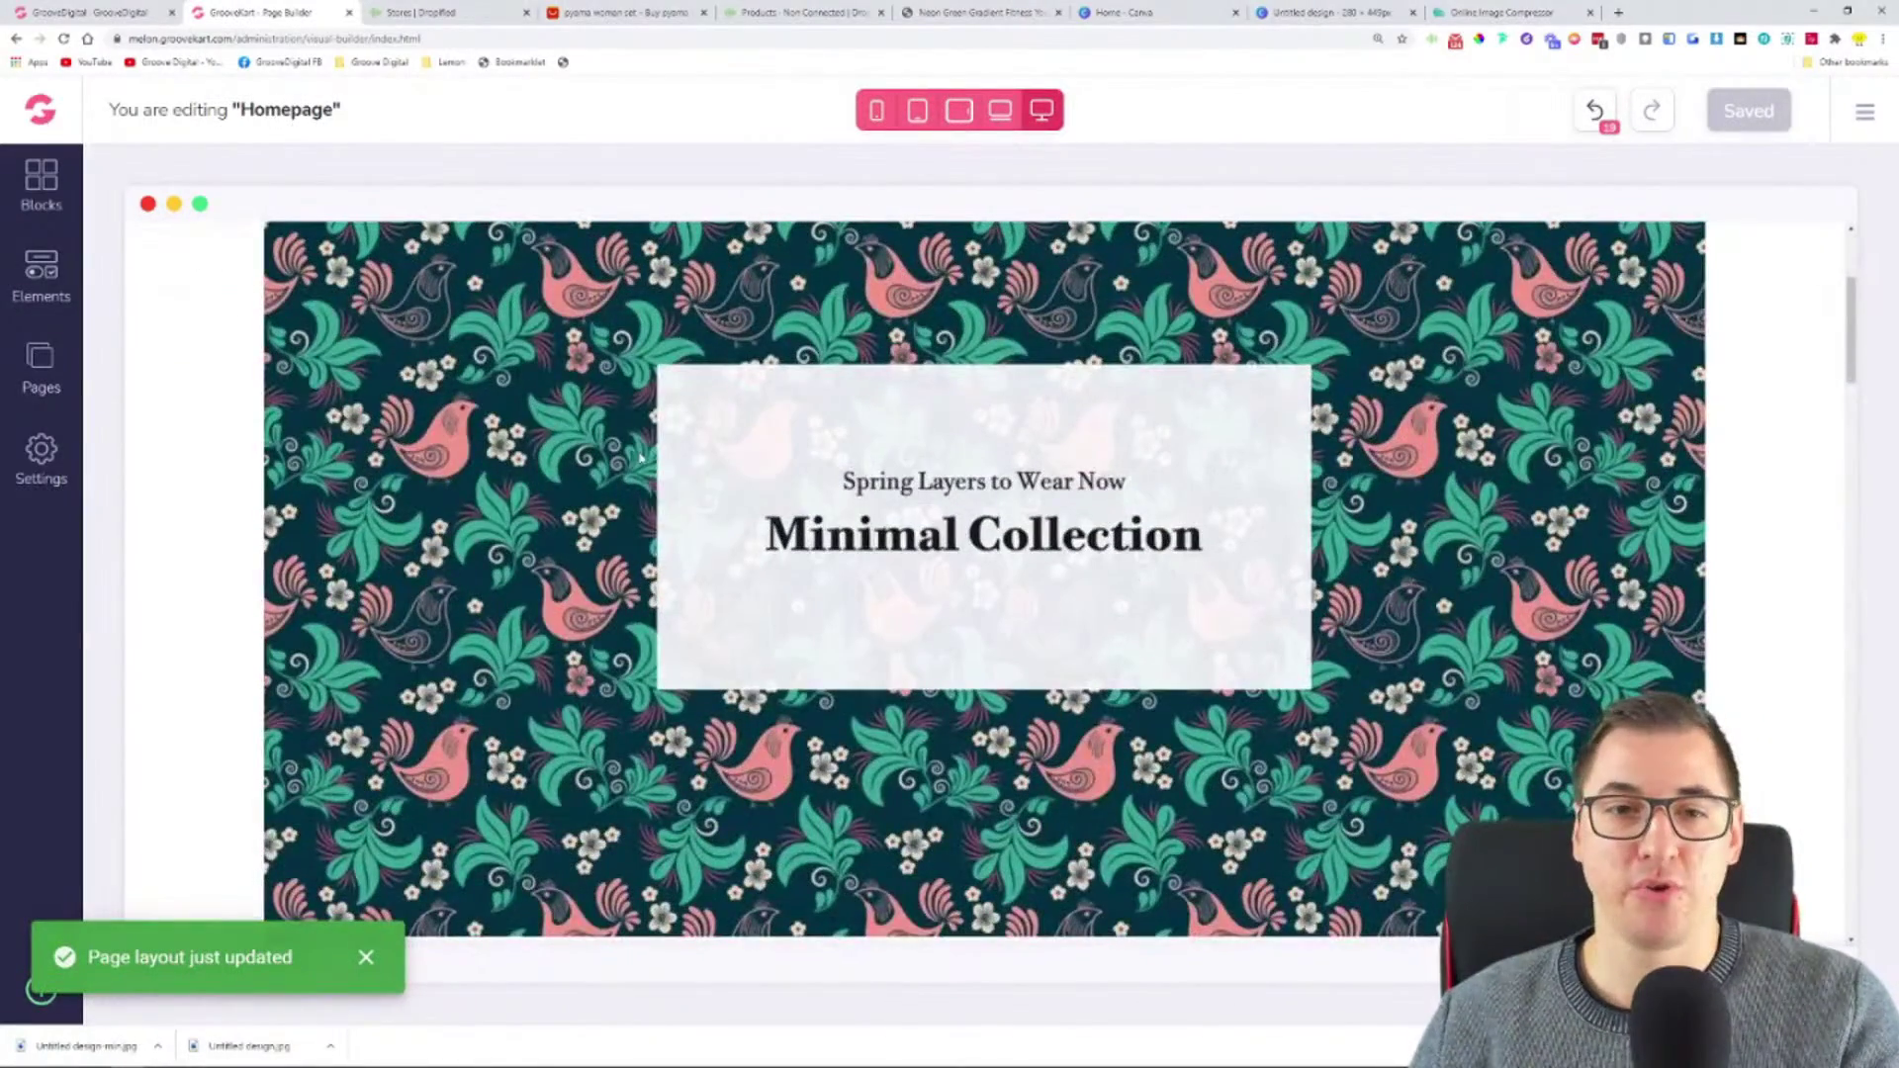
left_click(417, 398)
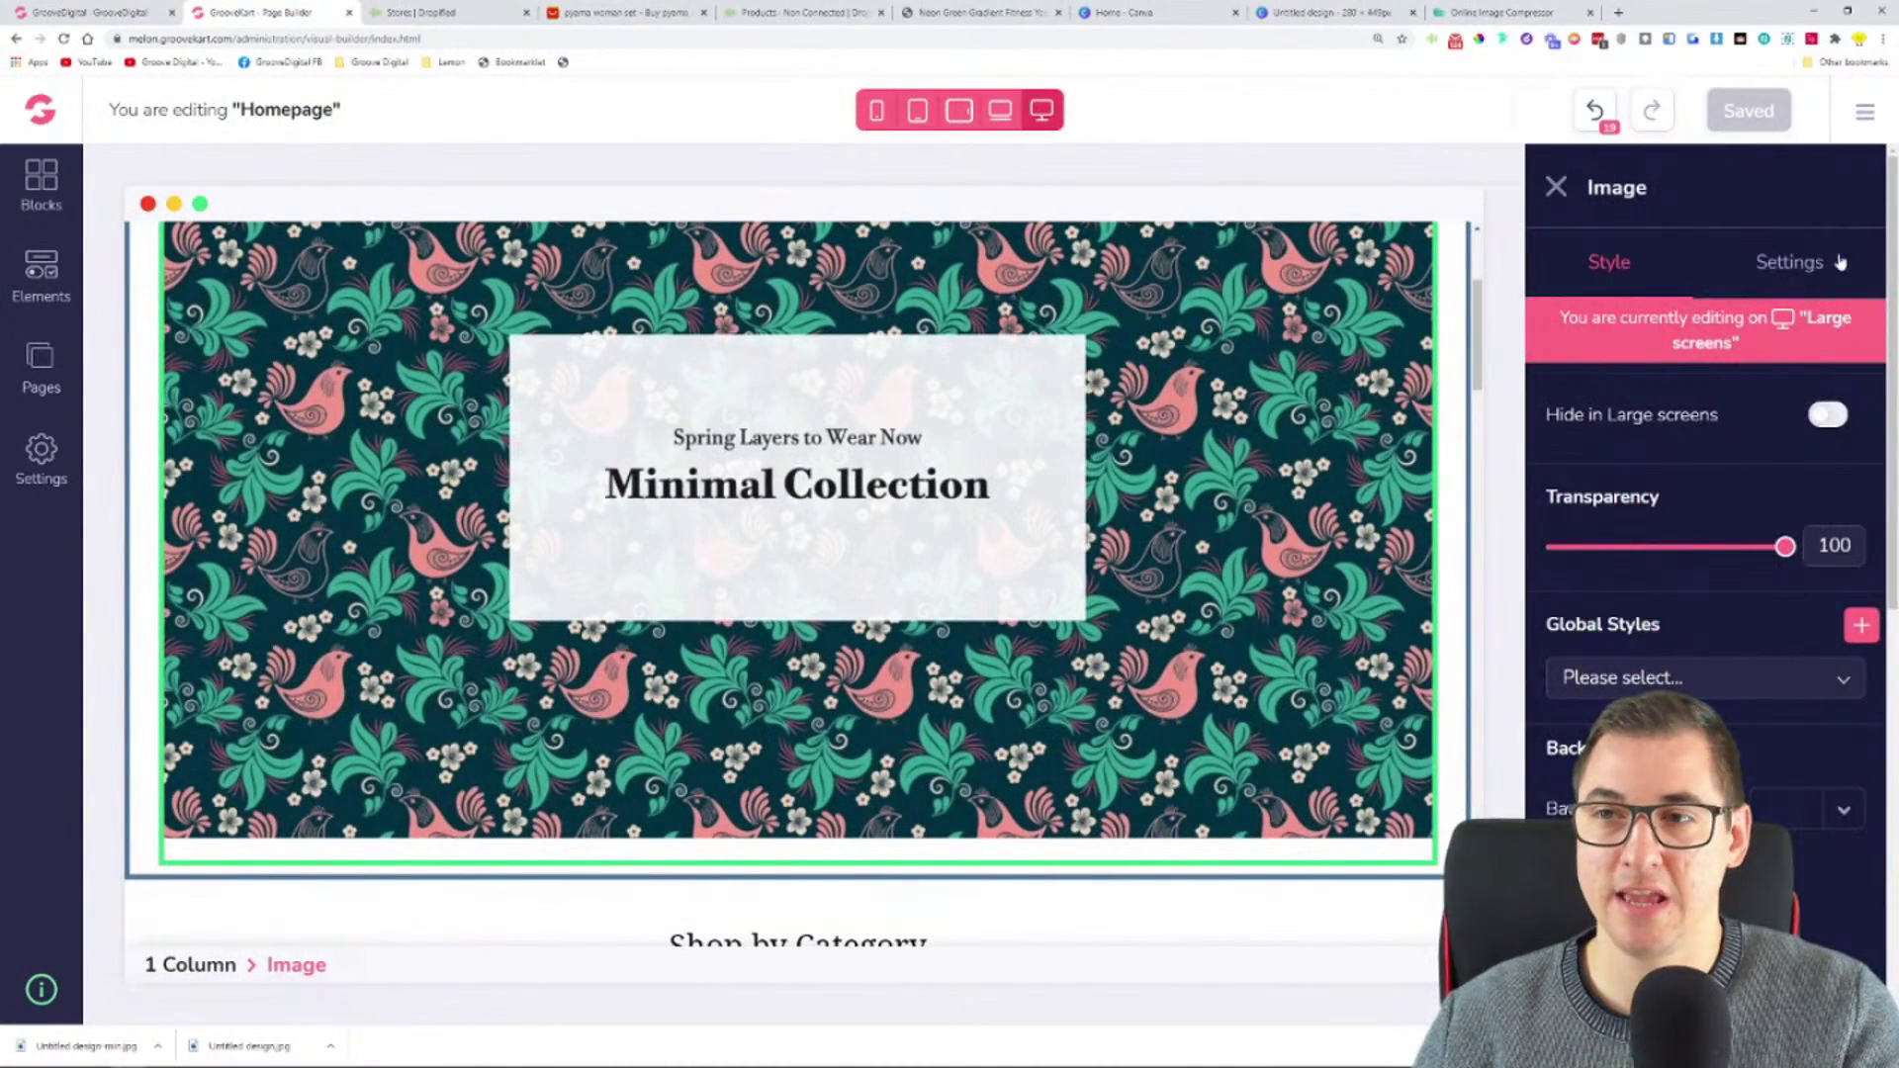
left_click(1802, 267)
left_click_drag(1665, 412, 1781, 412)
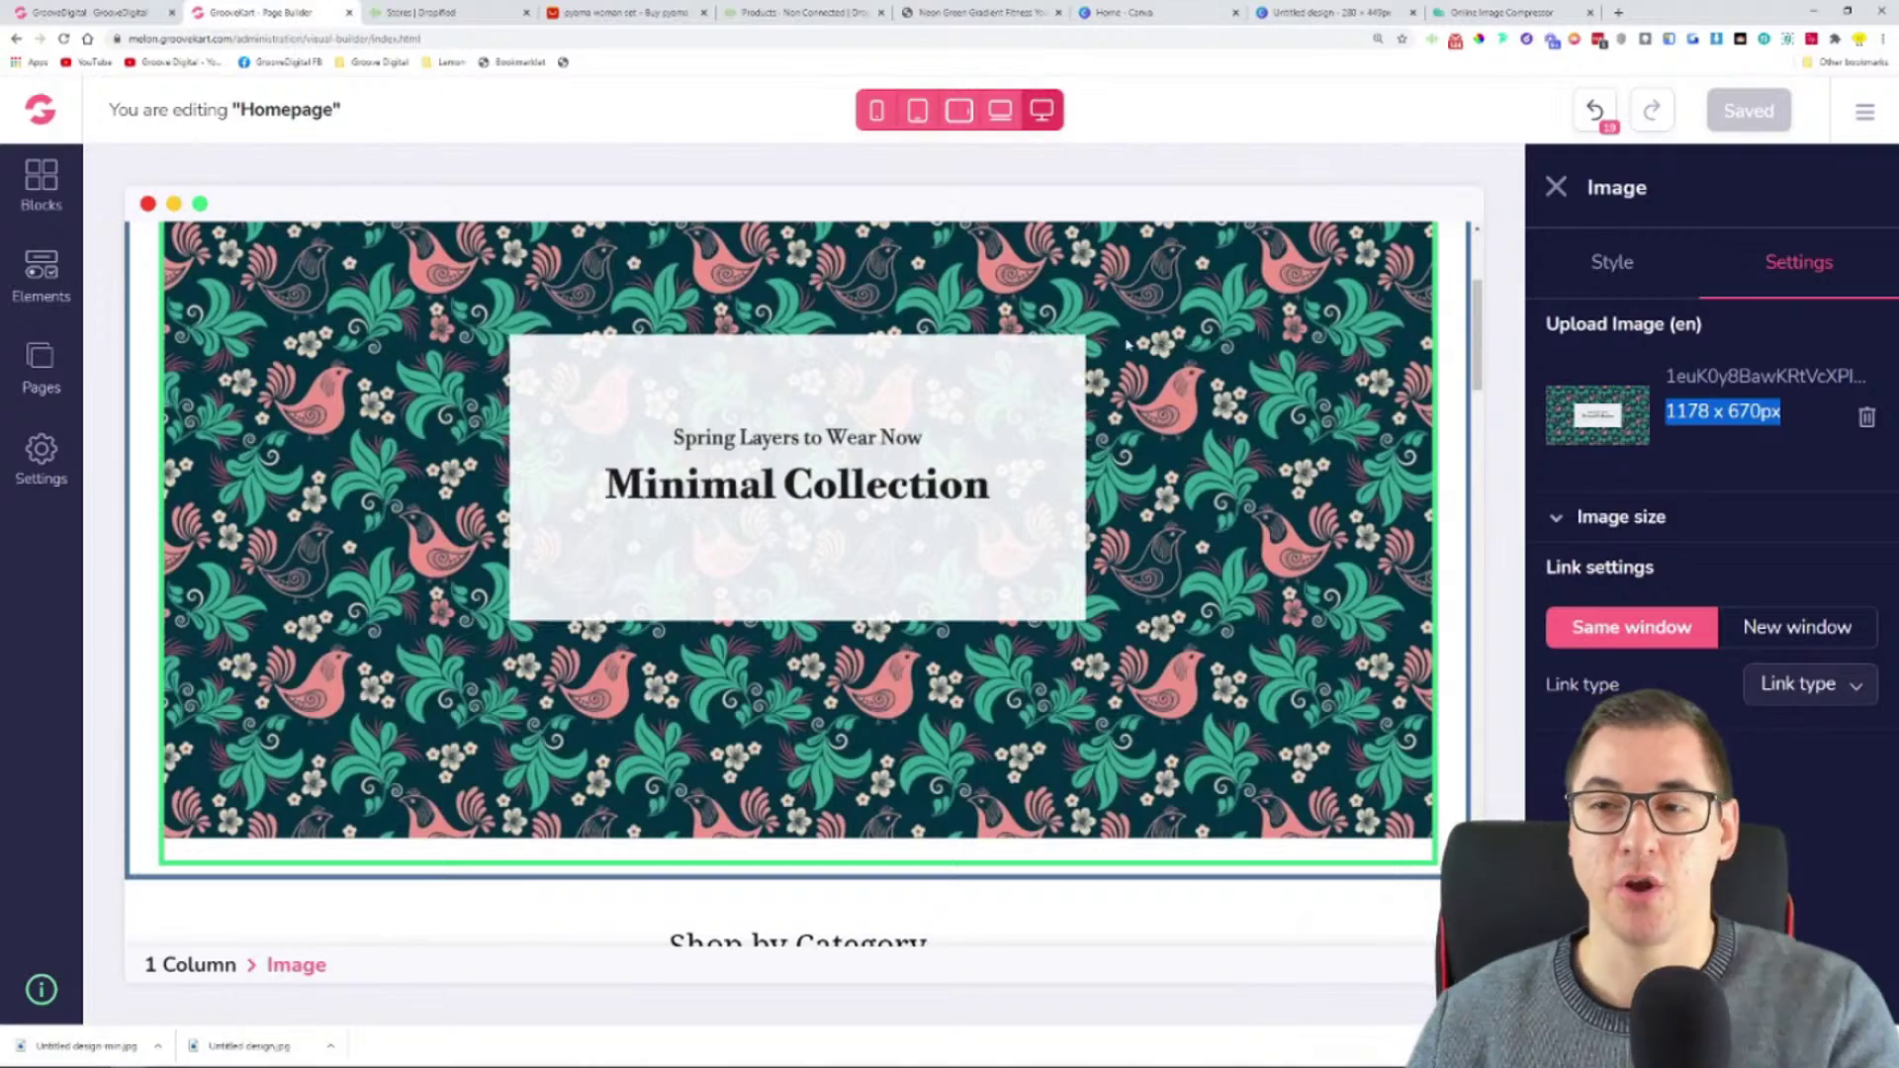
scroll(984, 346, "down", 9)
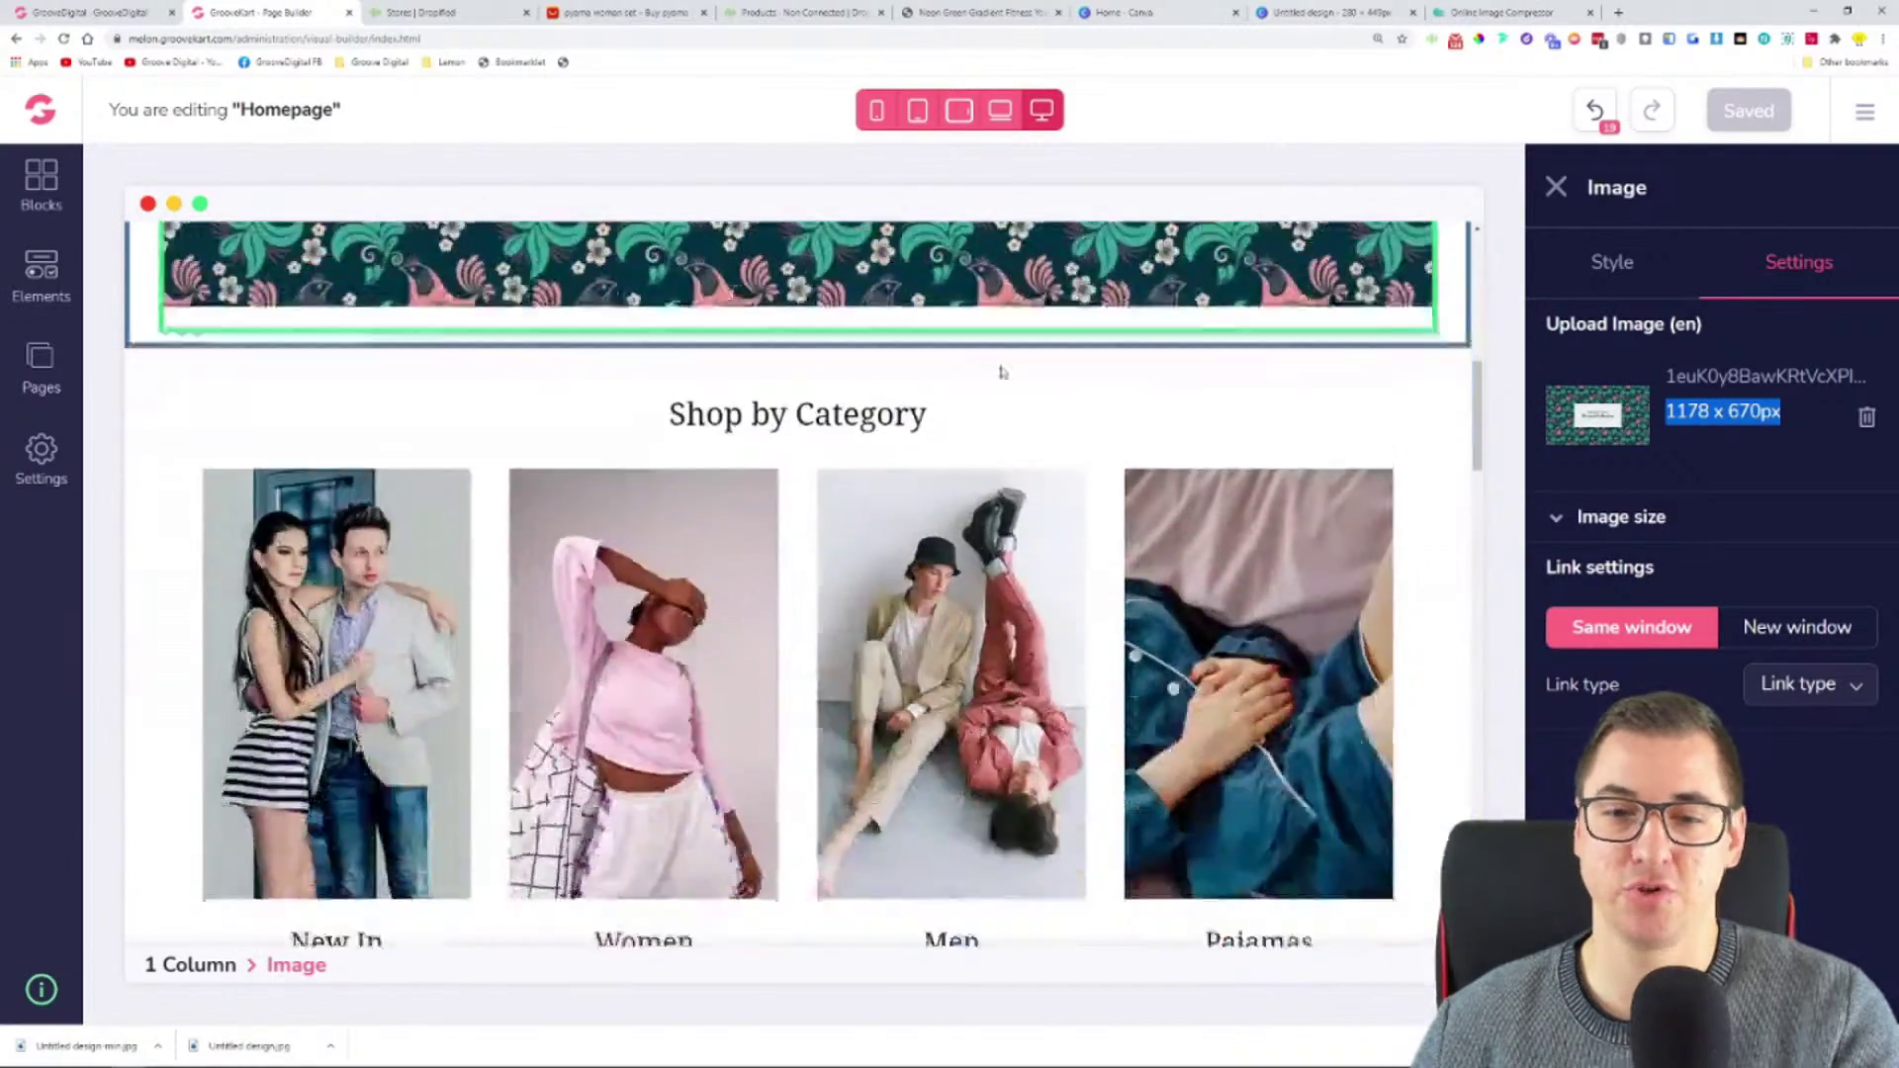
scroll(920, 440, "down", 10)
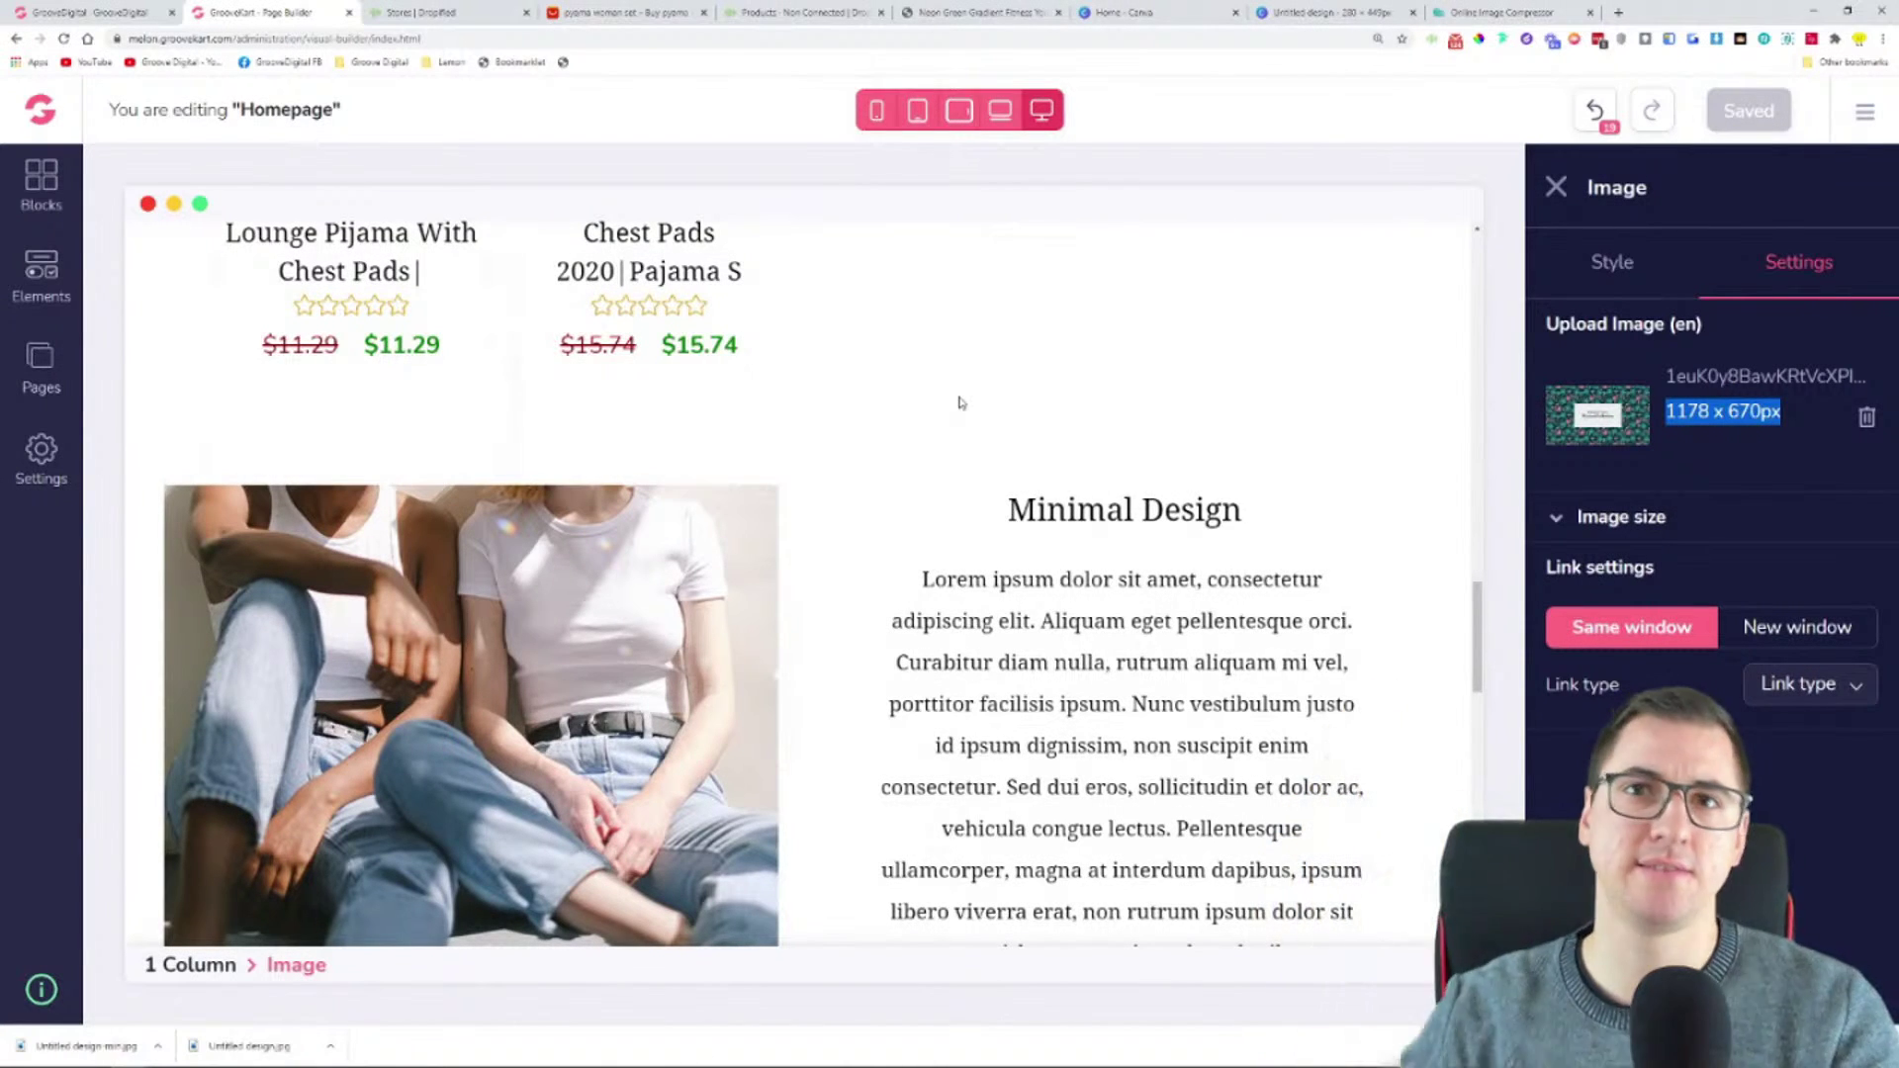
- Look through the available homepage templates and import the Baby template into the homepage
left_click(40, 366)
left_click(373, 265)
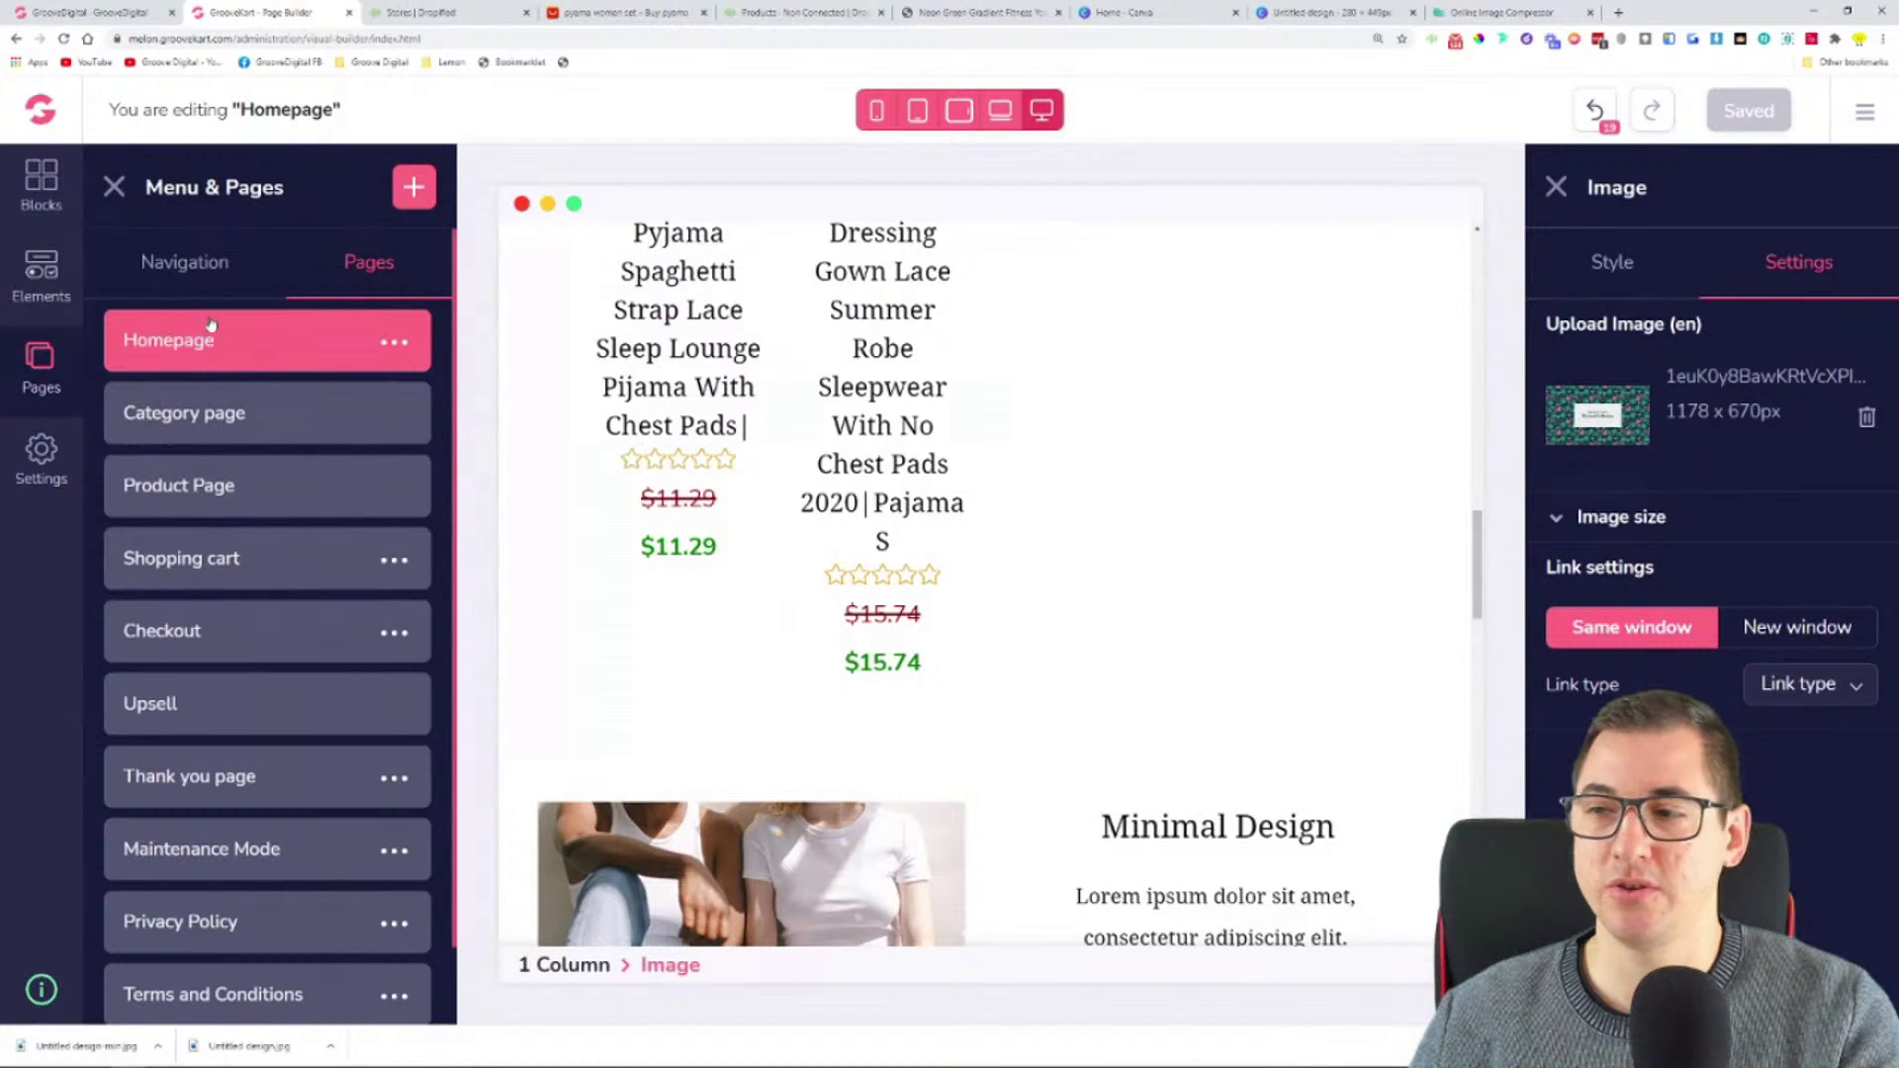
left_click(394, 346)
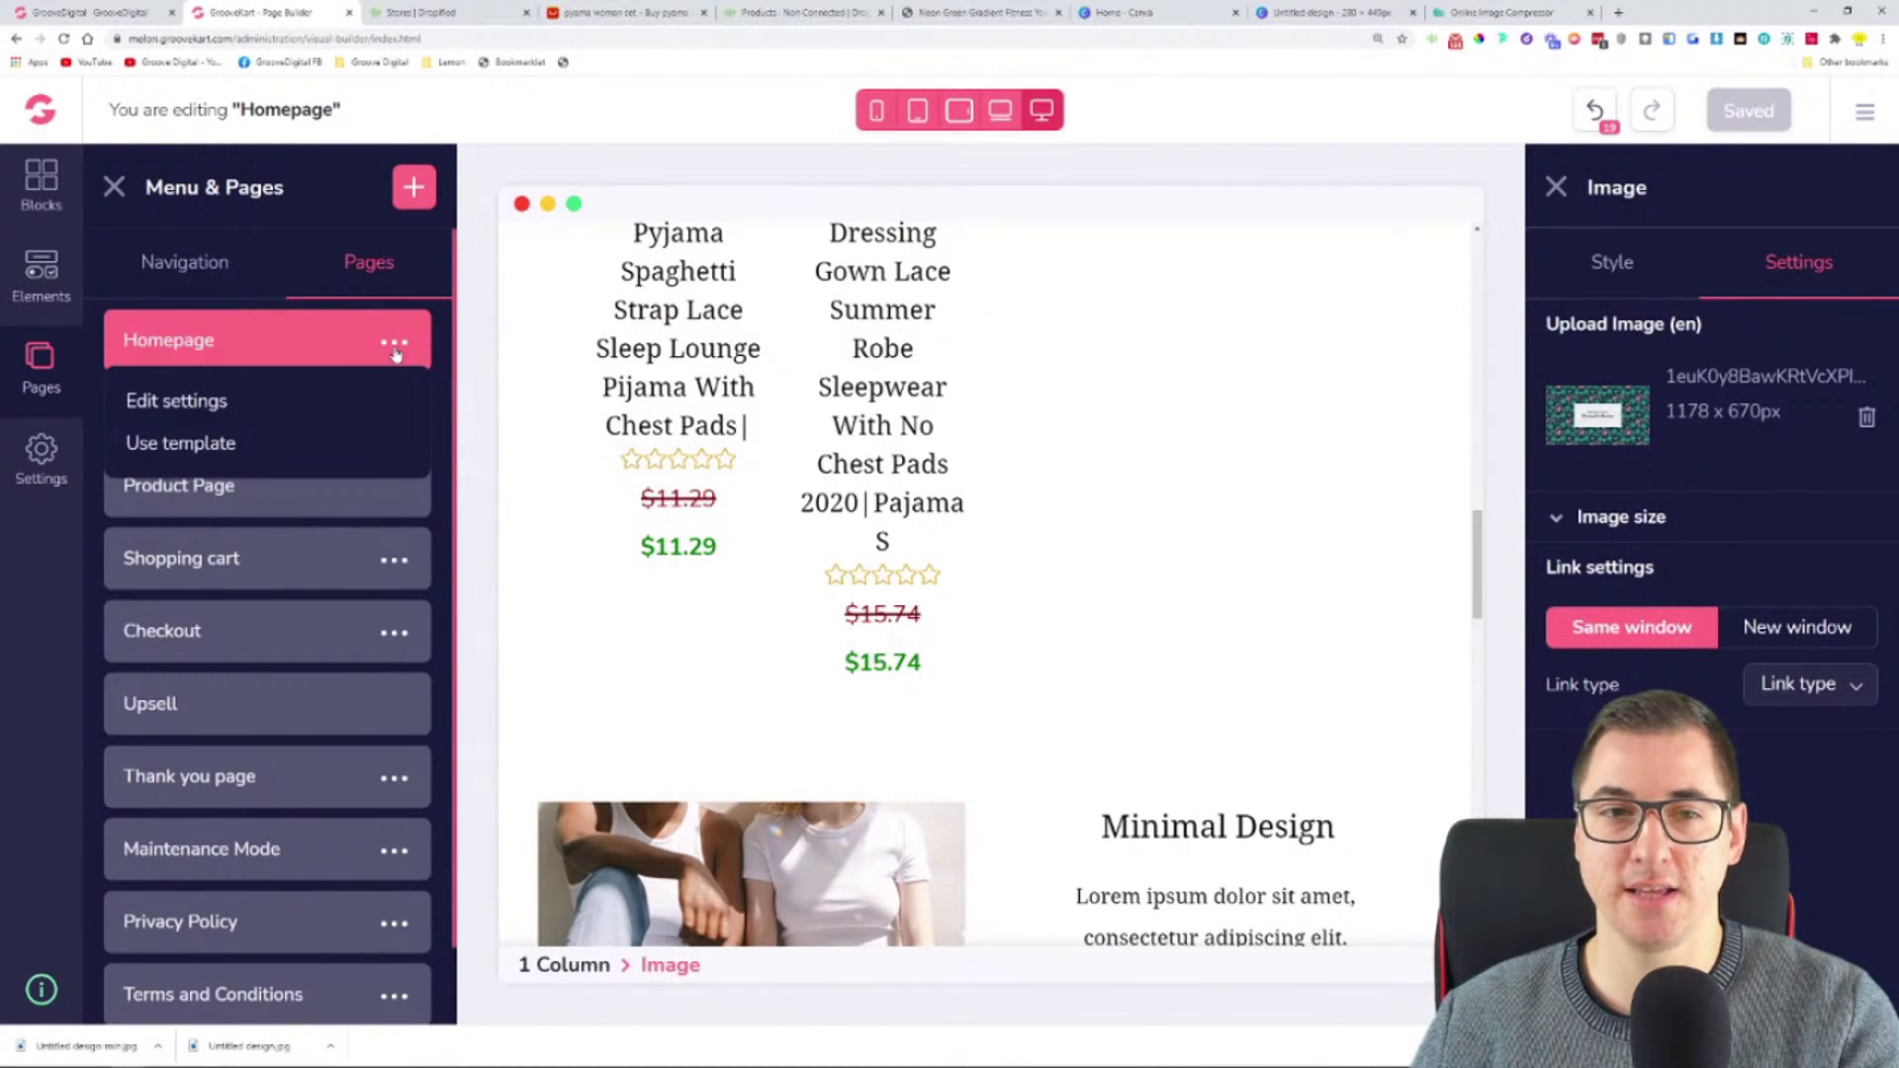
left_click(178, 445)
scroll(294, 601, "down", 4)
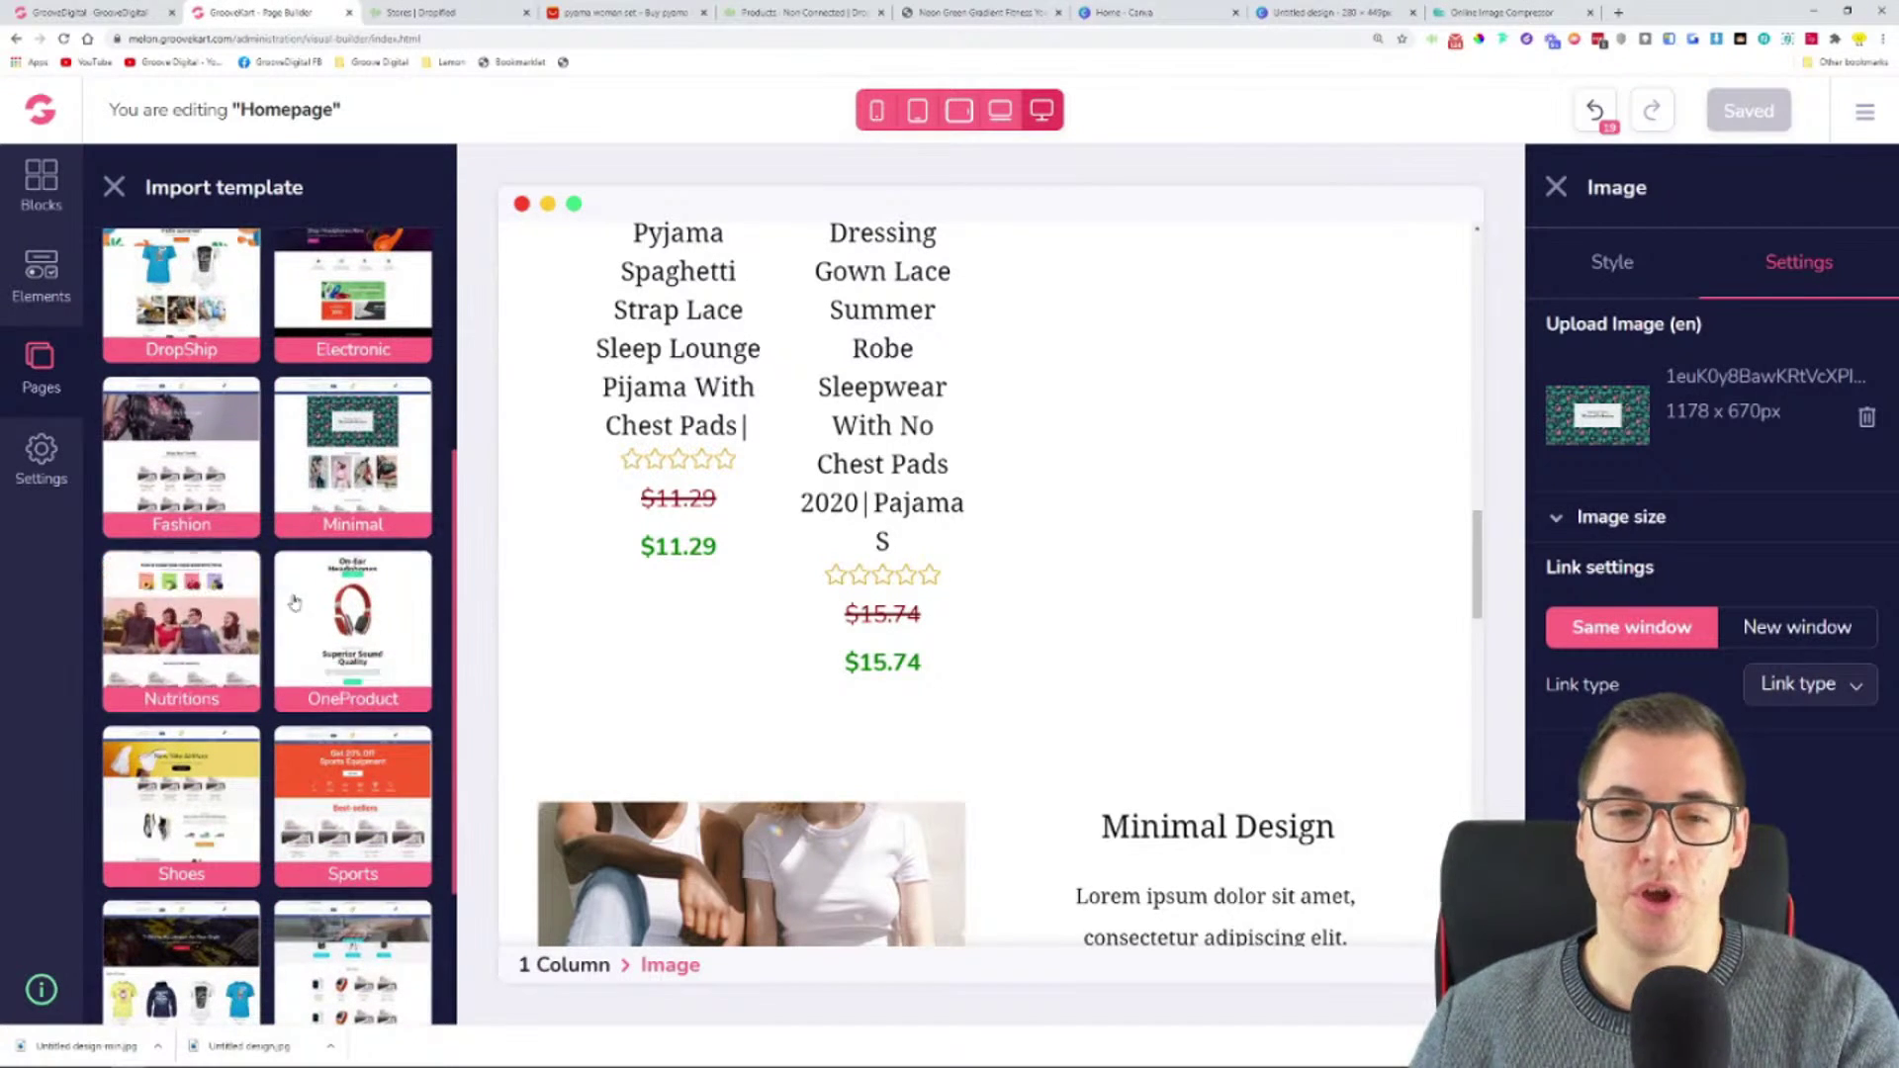
scroll(187, 589, "down", 2)
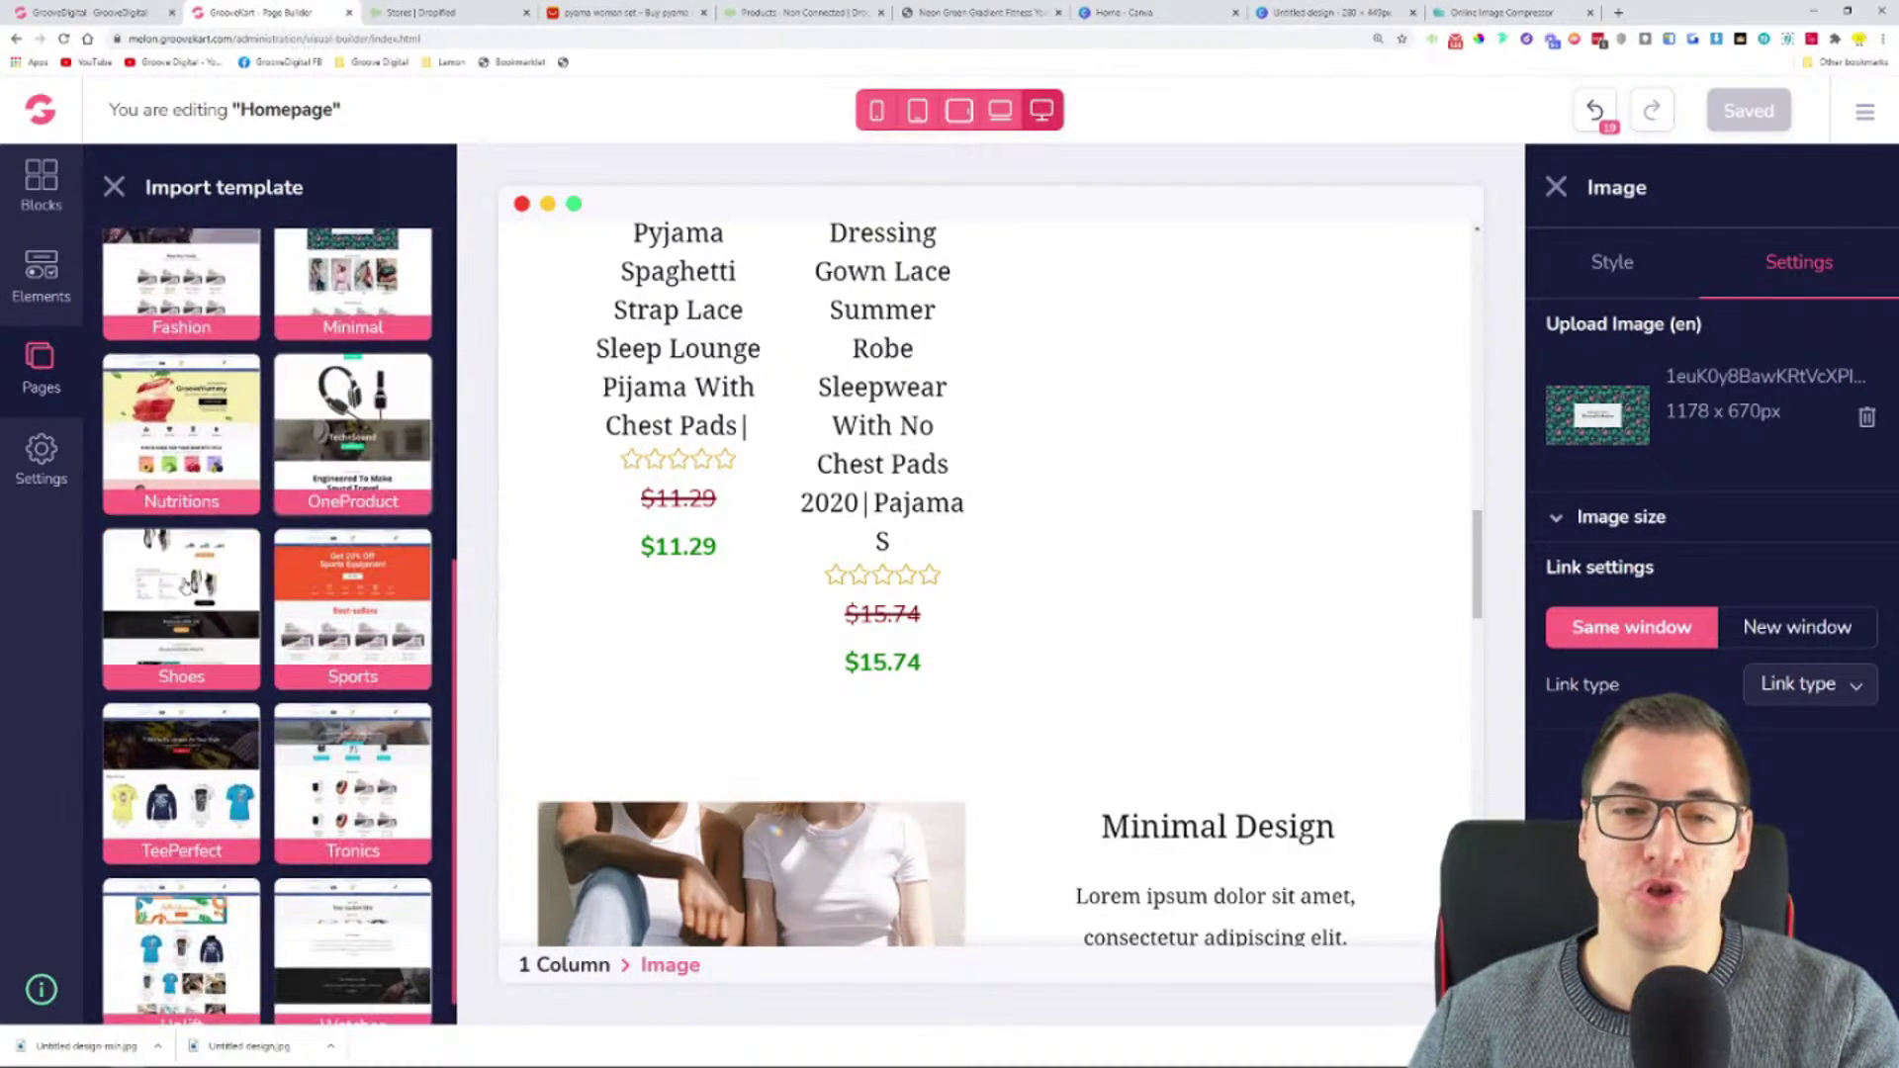
scroll(345, 600, "down", 1)
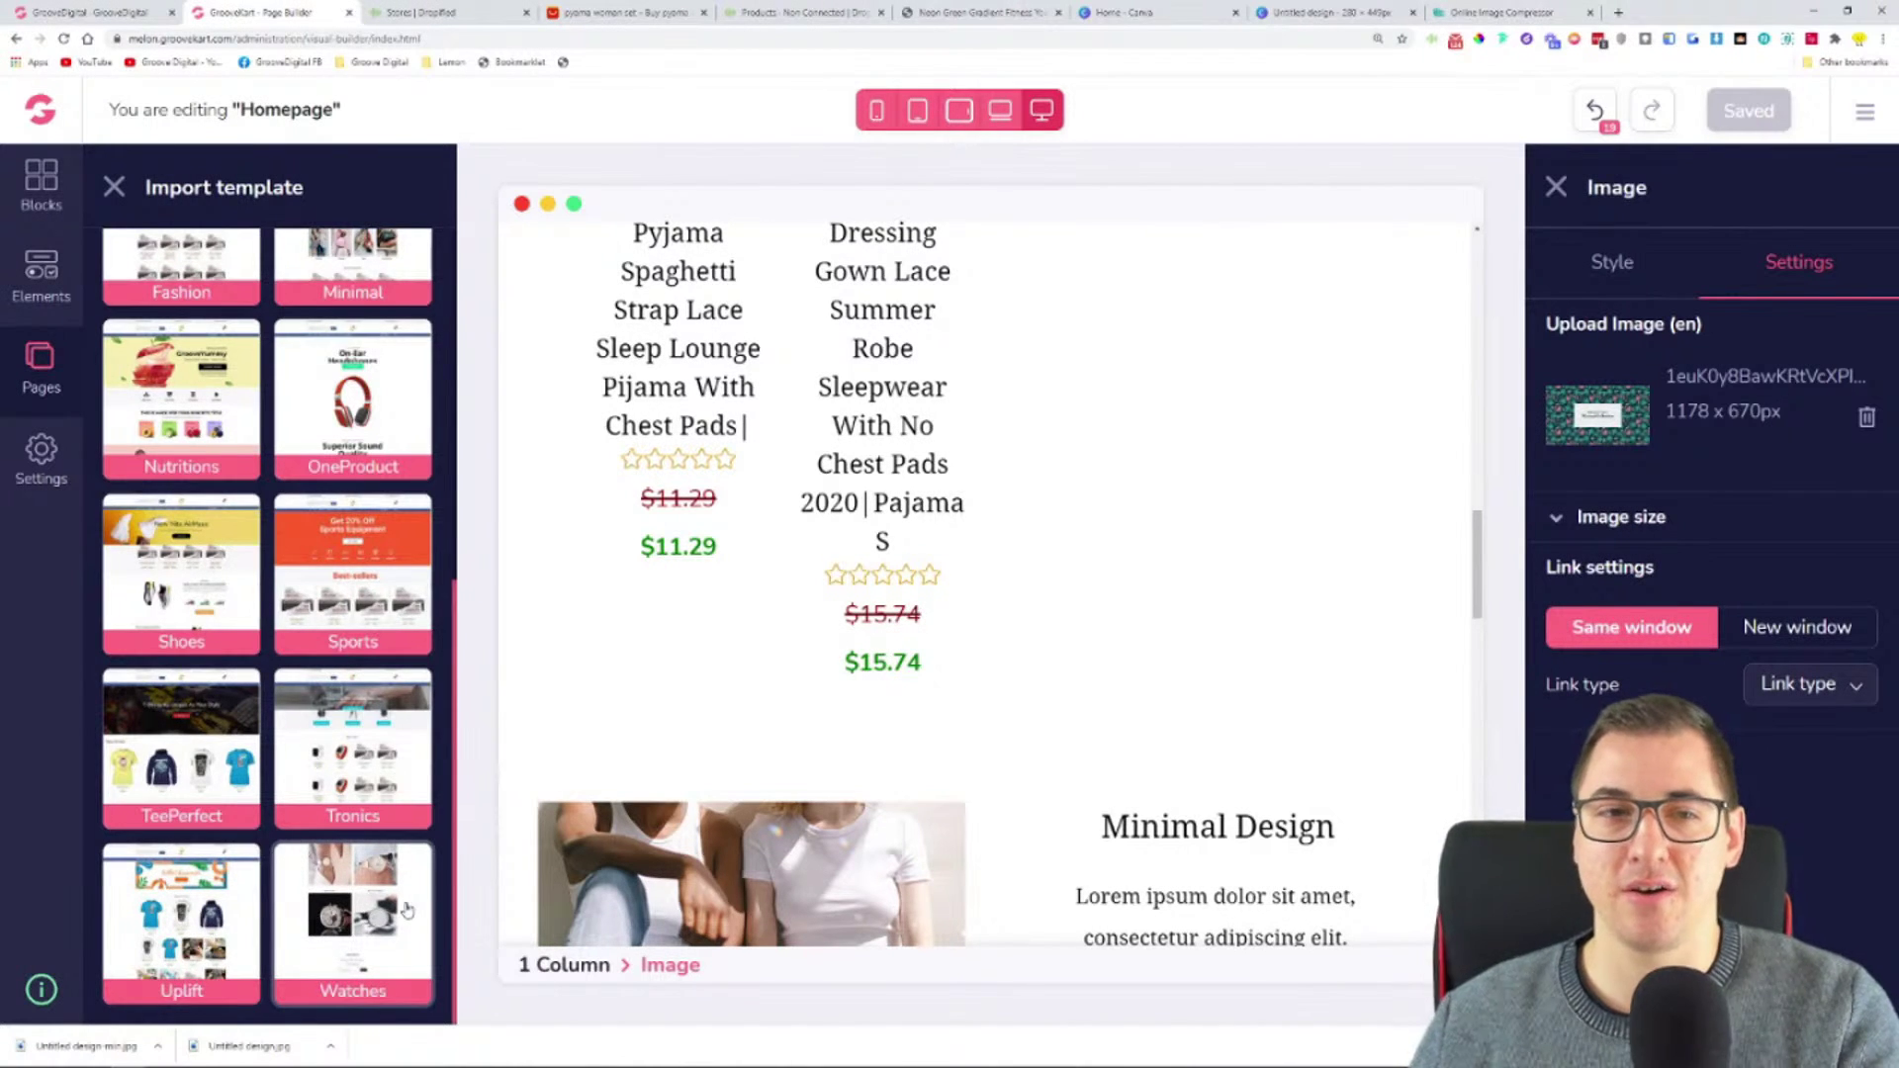
scroll(405, 910, "up", 6)
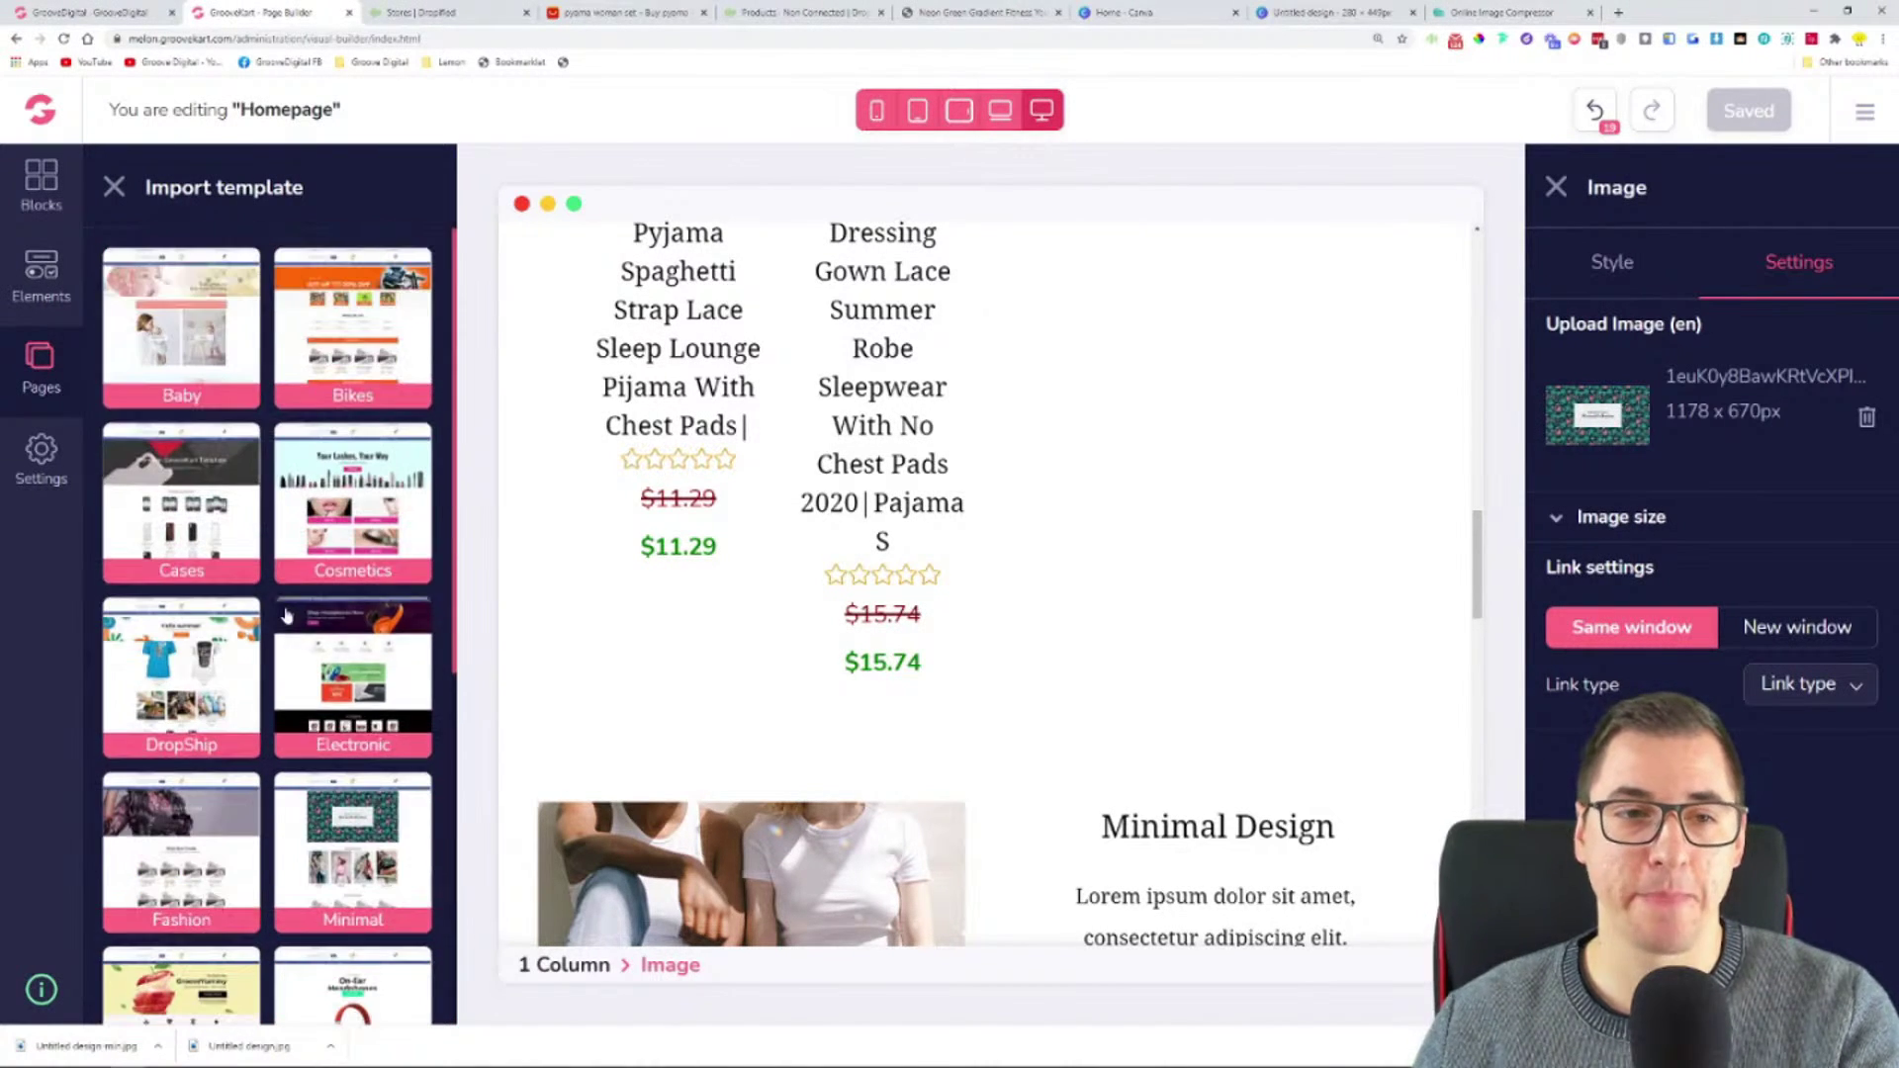
left_click(176, 310)
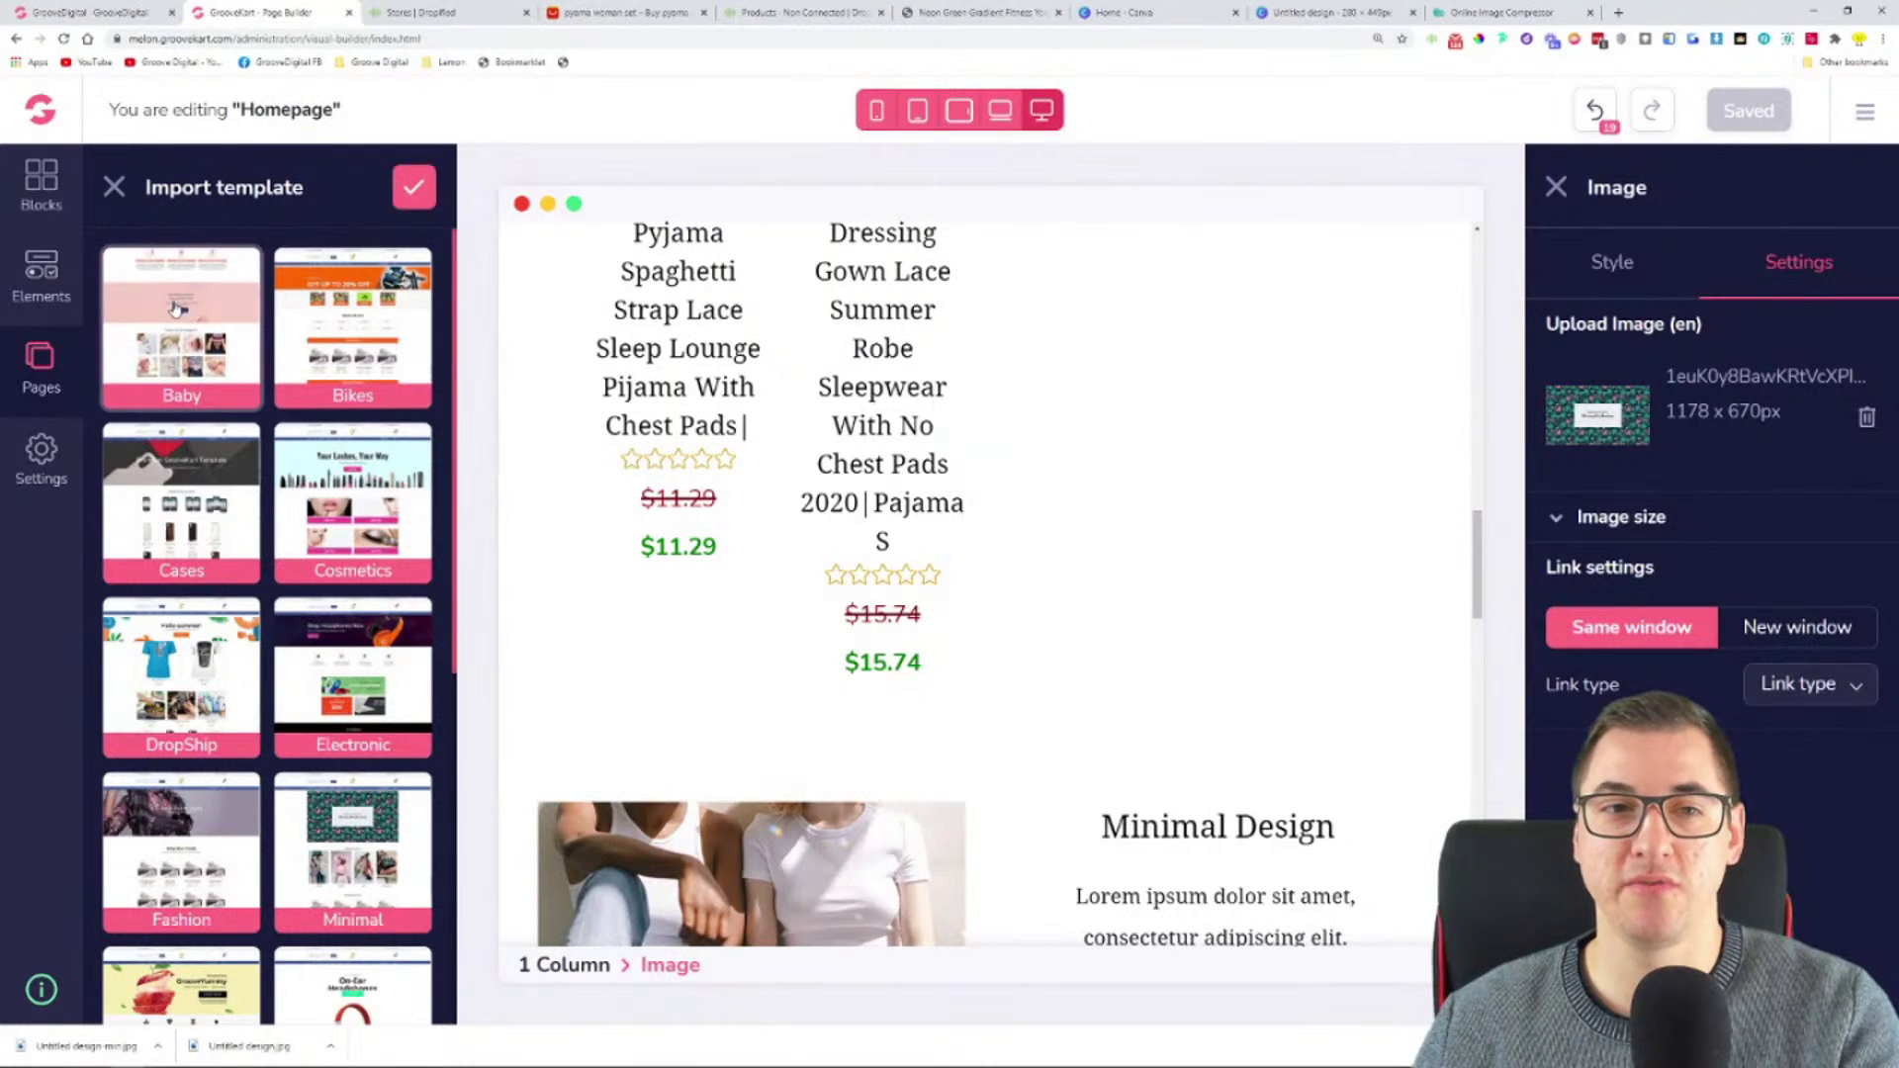
left_click(415, 184)
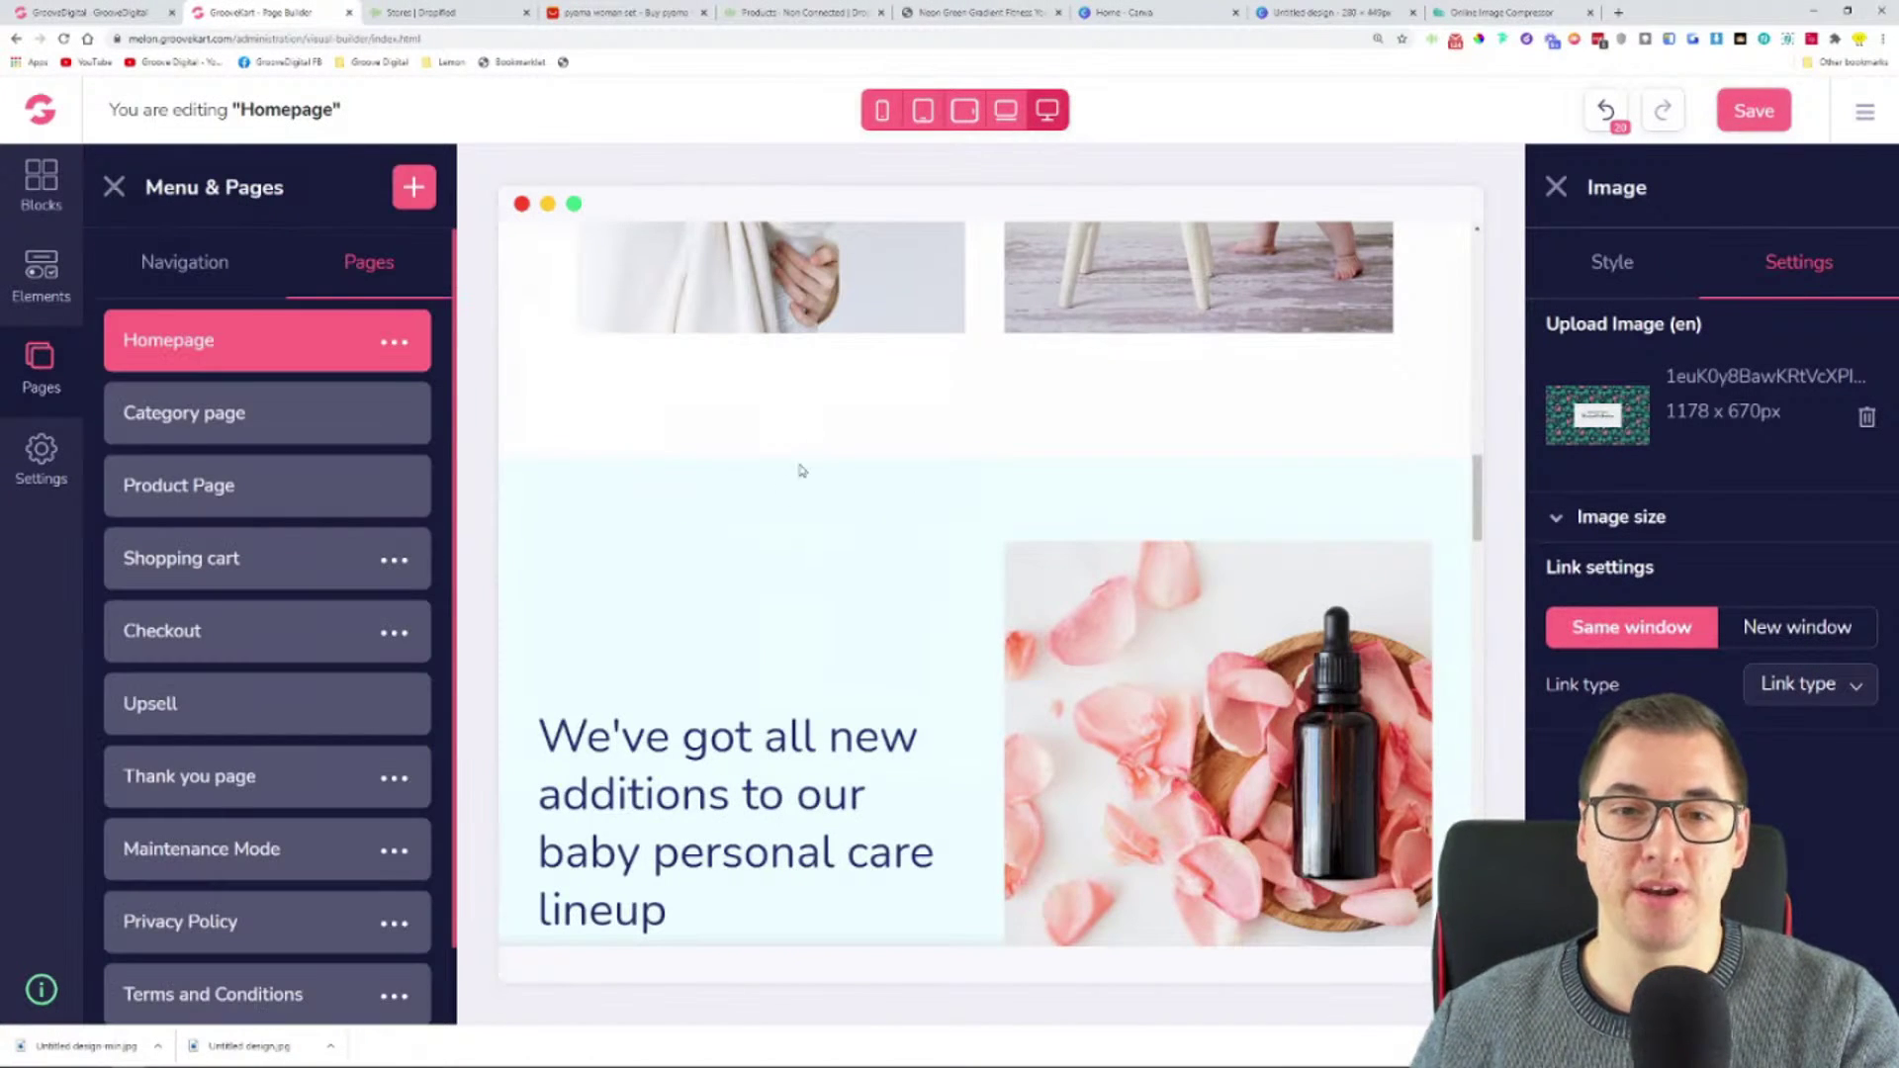
left_click(114, 187)
- Review the Baby template's hero section and check the pixel dimensions of its background image
scroll(930, 658, "up", 10)
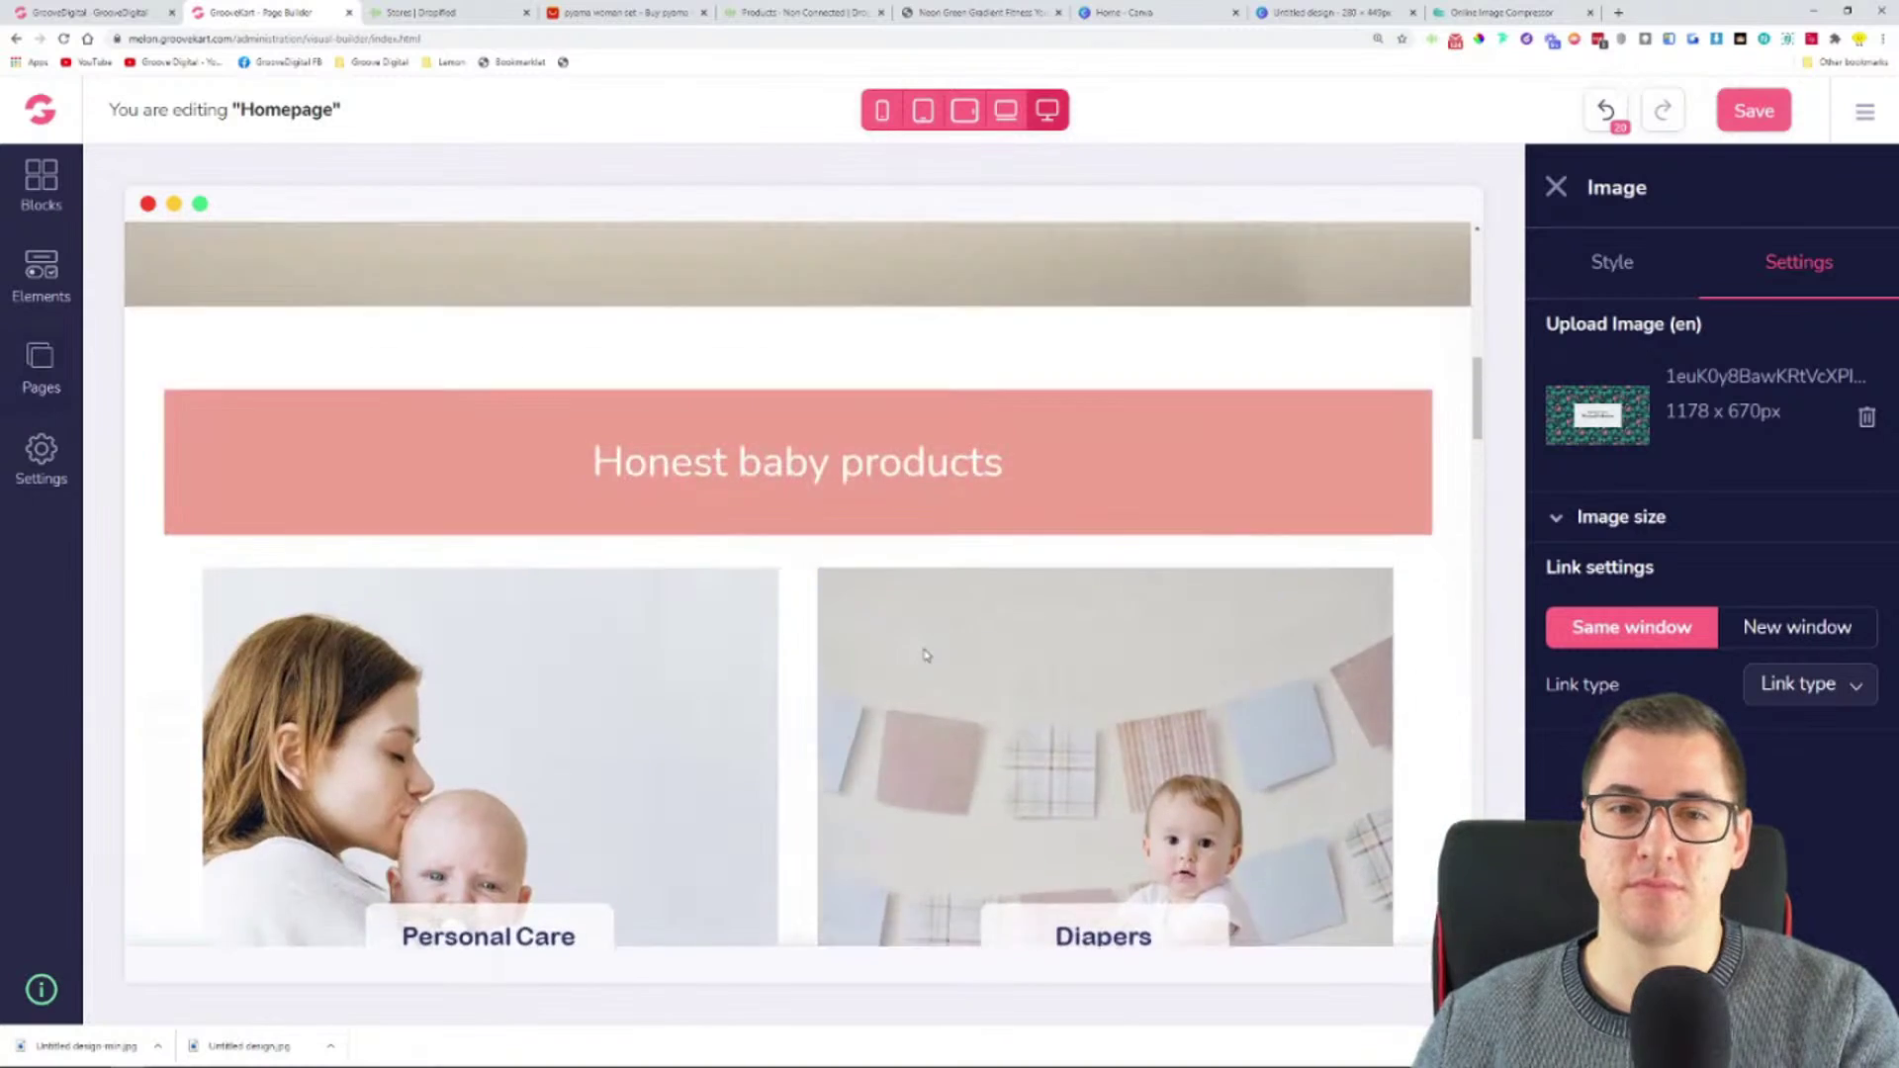
scroll(930, 657, "up", 5)
scroll(663, 475, "down", 3)
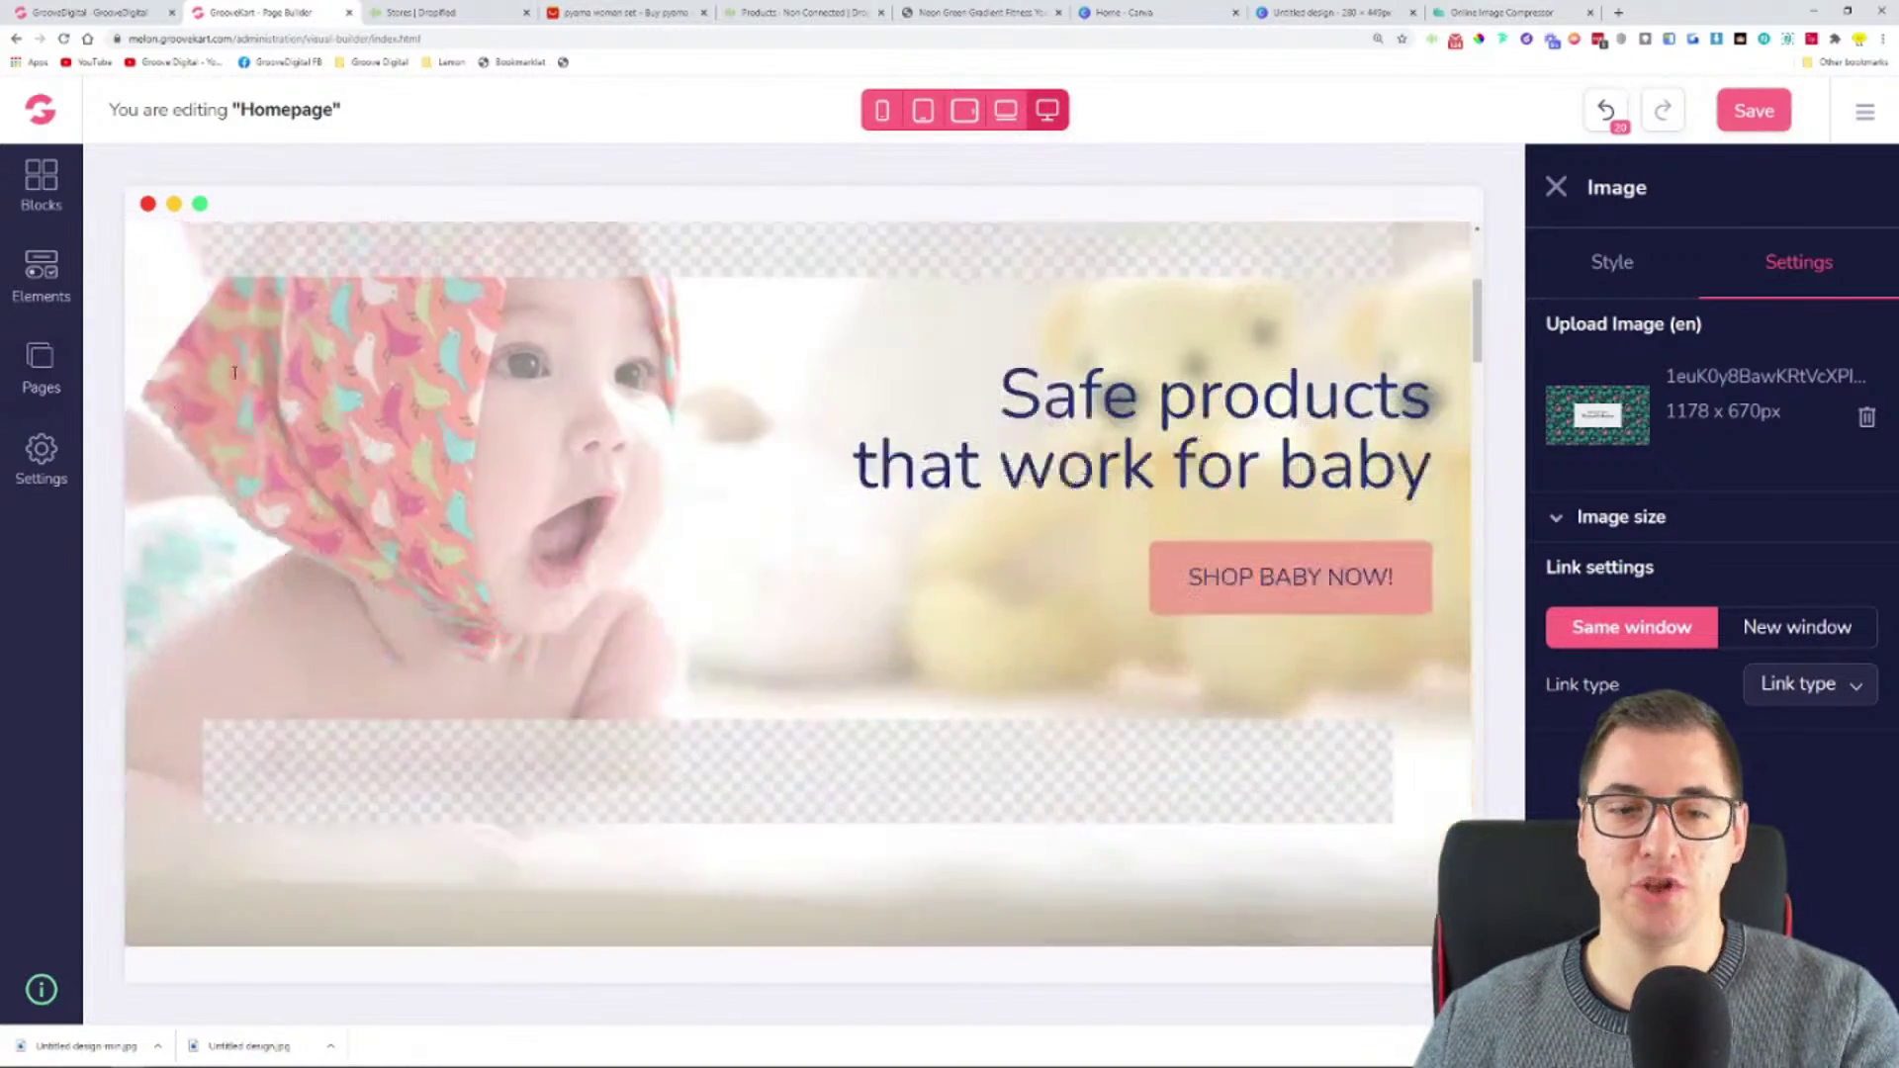
left_click(1556, 187)
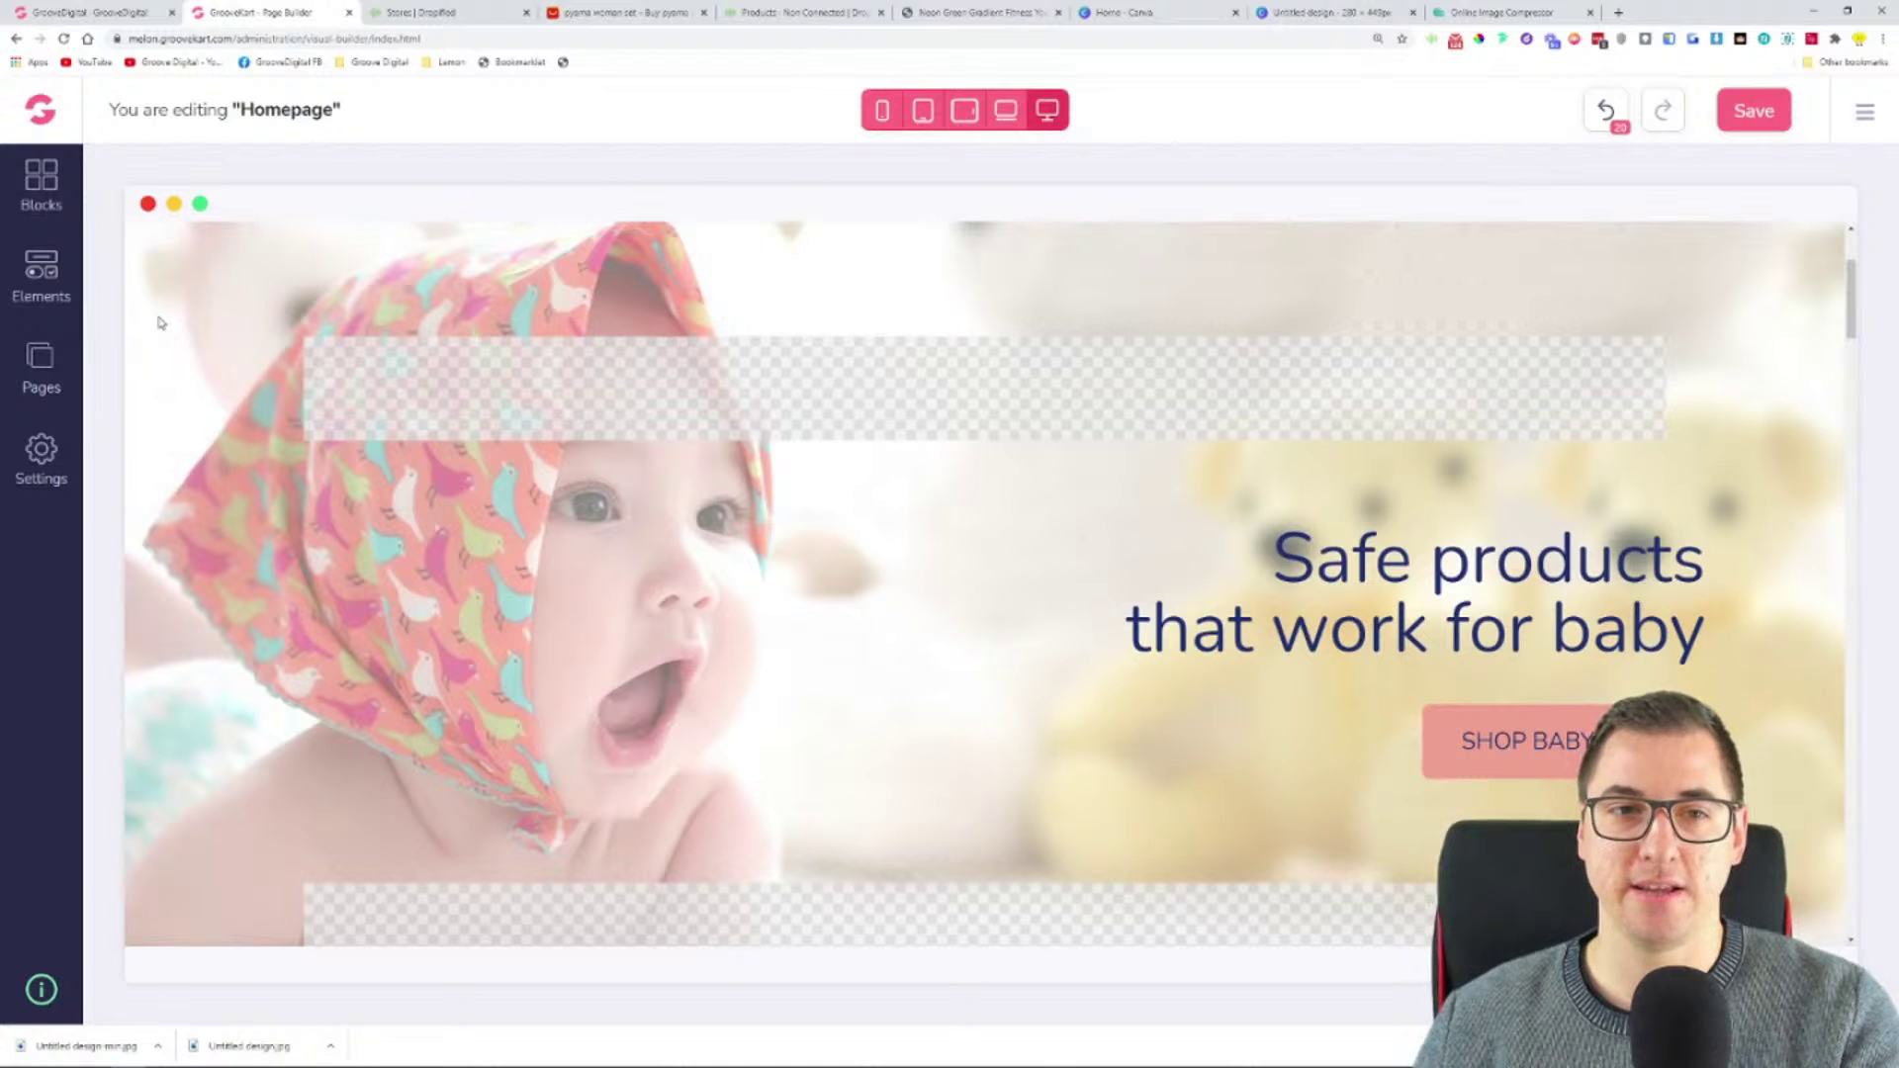
left_click(158, 322)
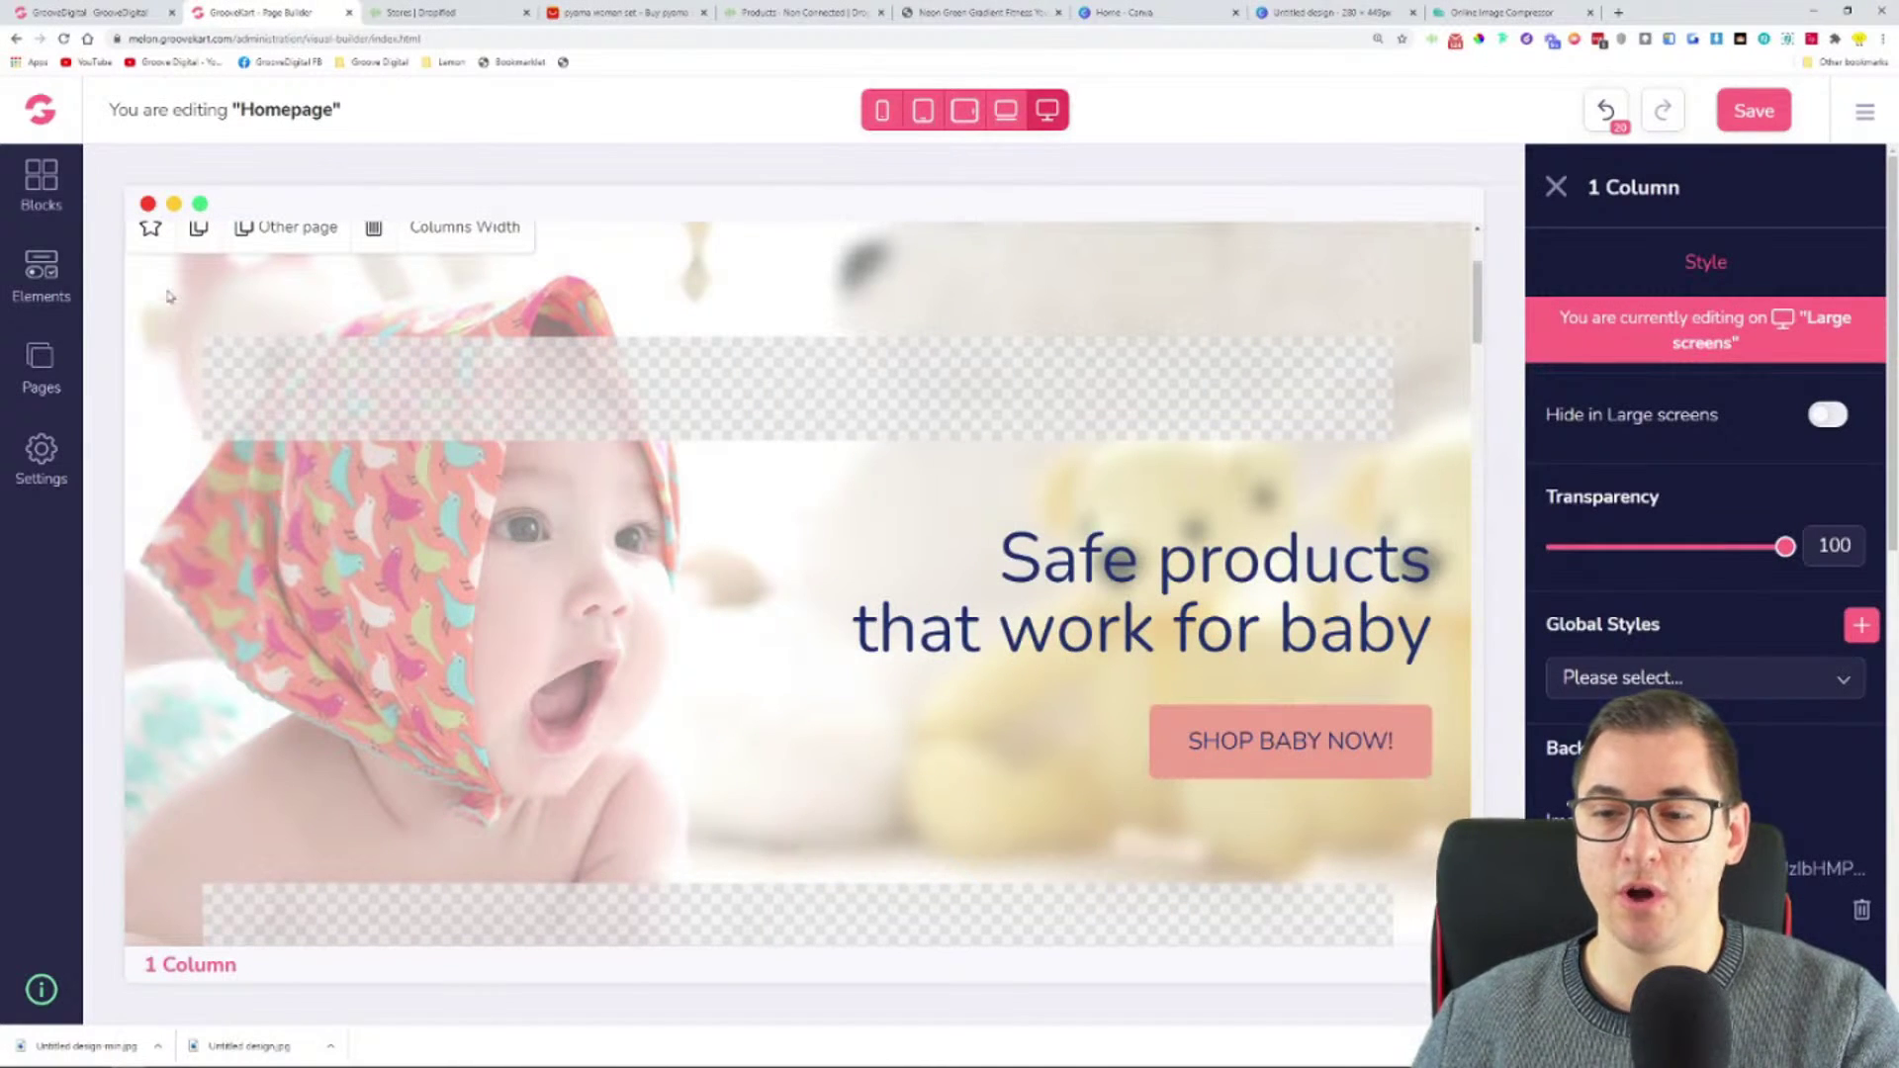
scroll(168, 295, "up", 2)
scroll(163, 431, "down", 5)
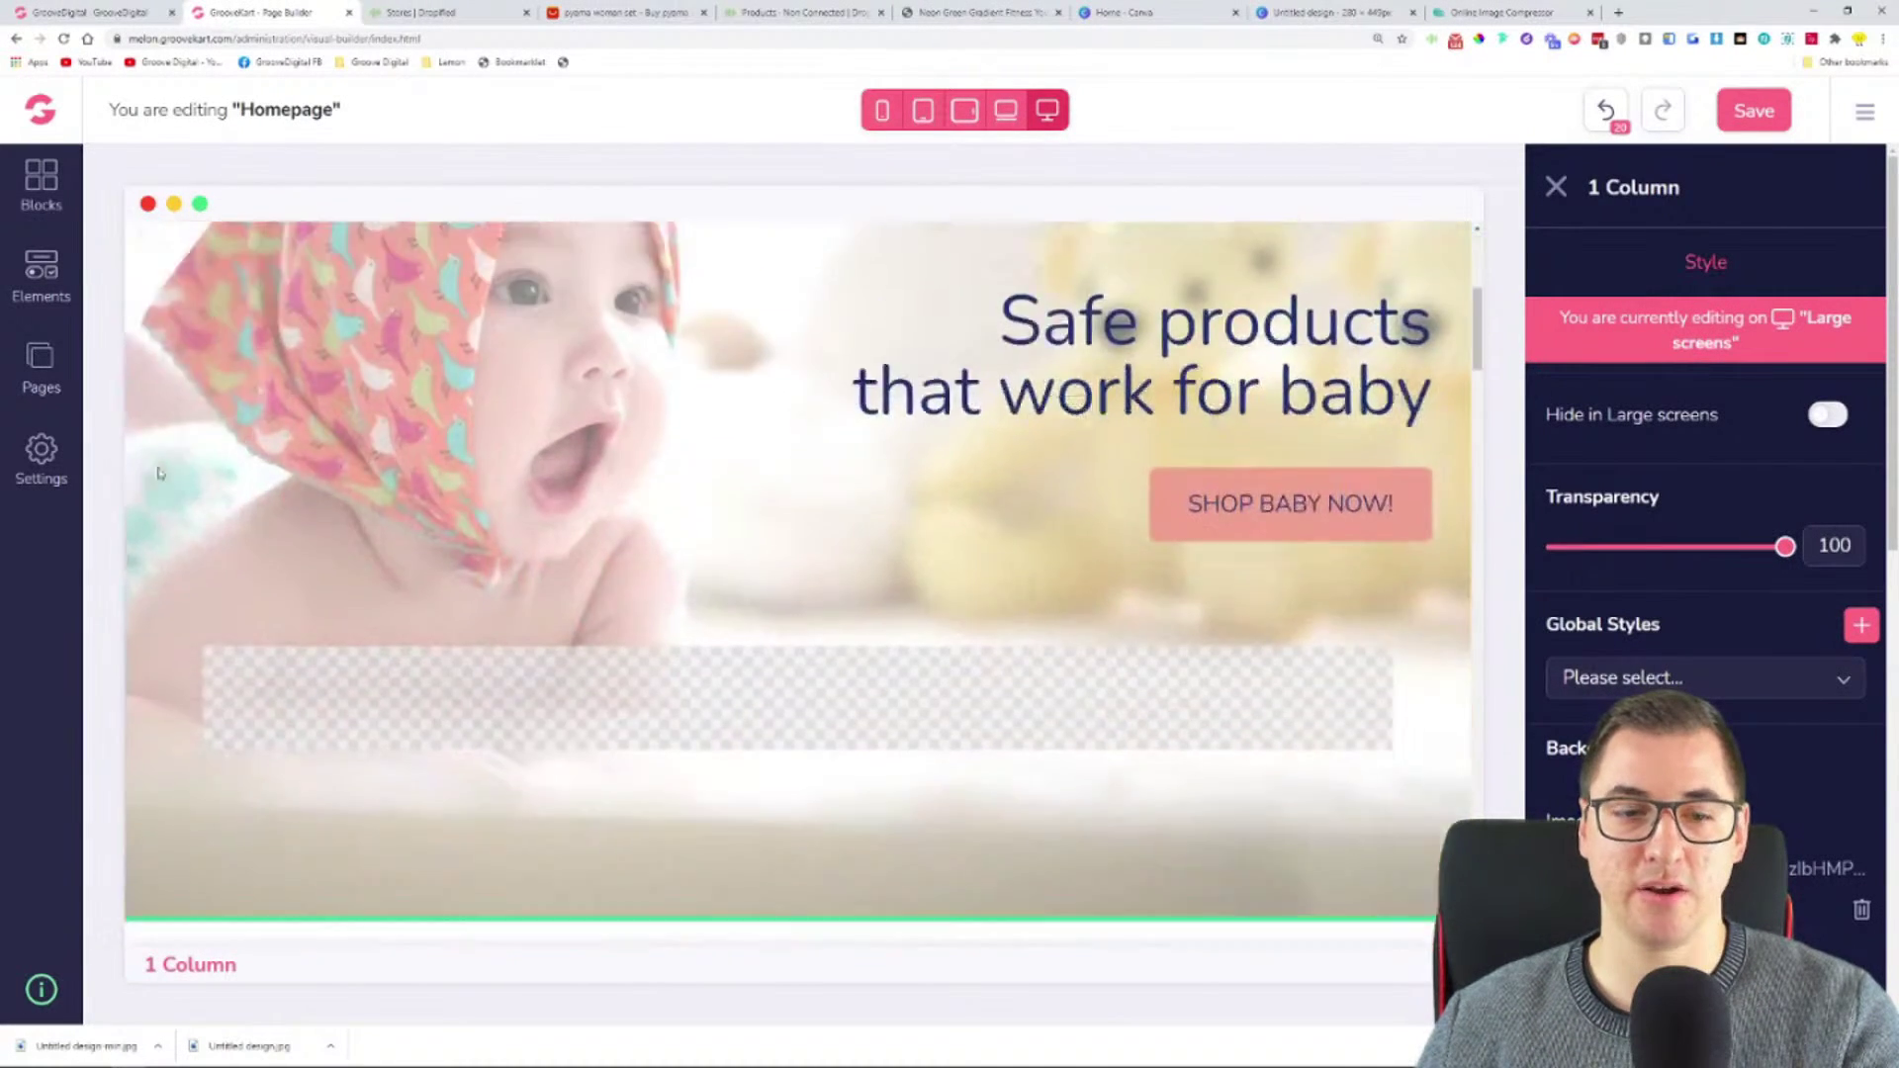
scroll(1741, 687, "down", 3)
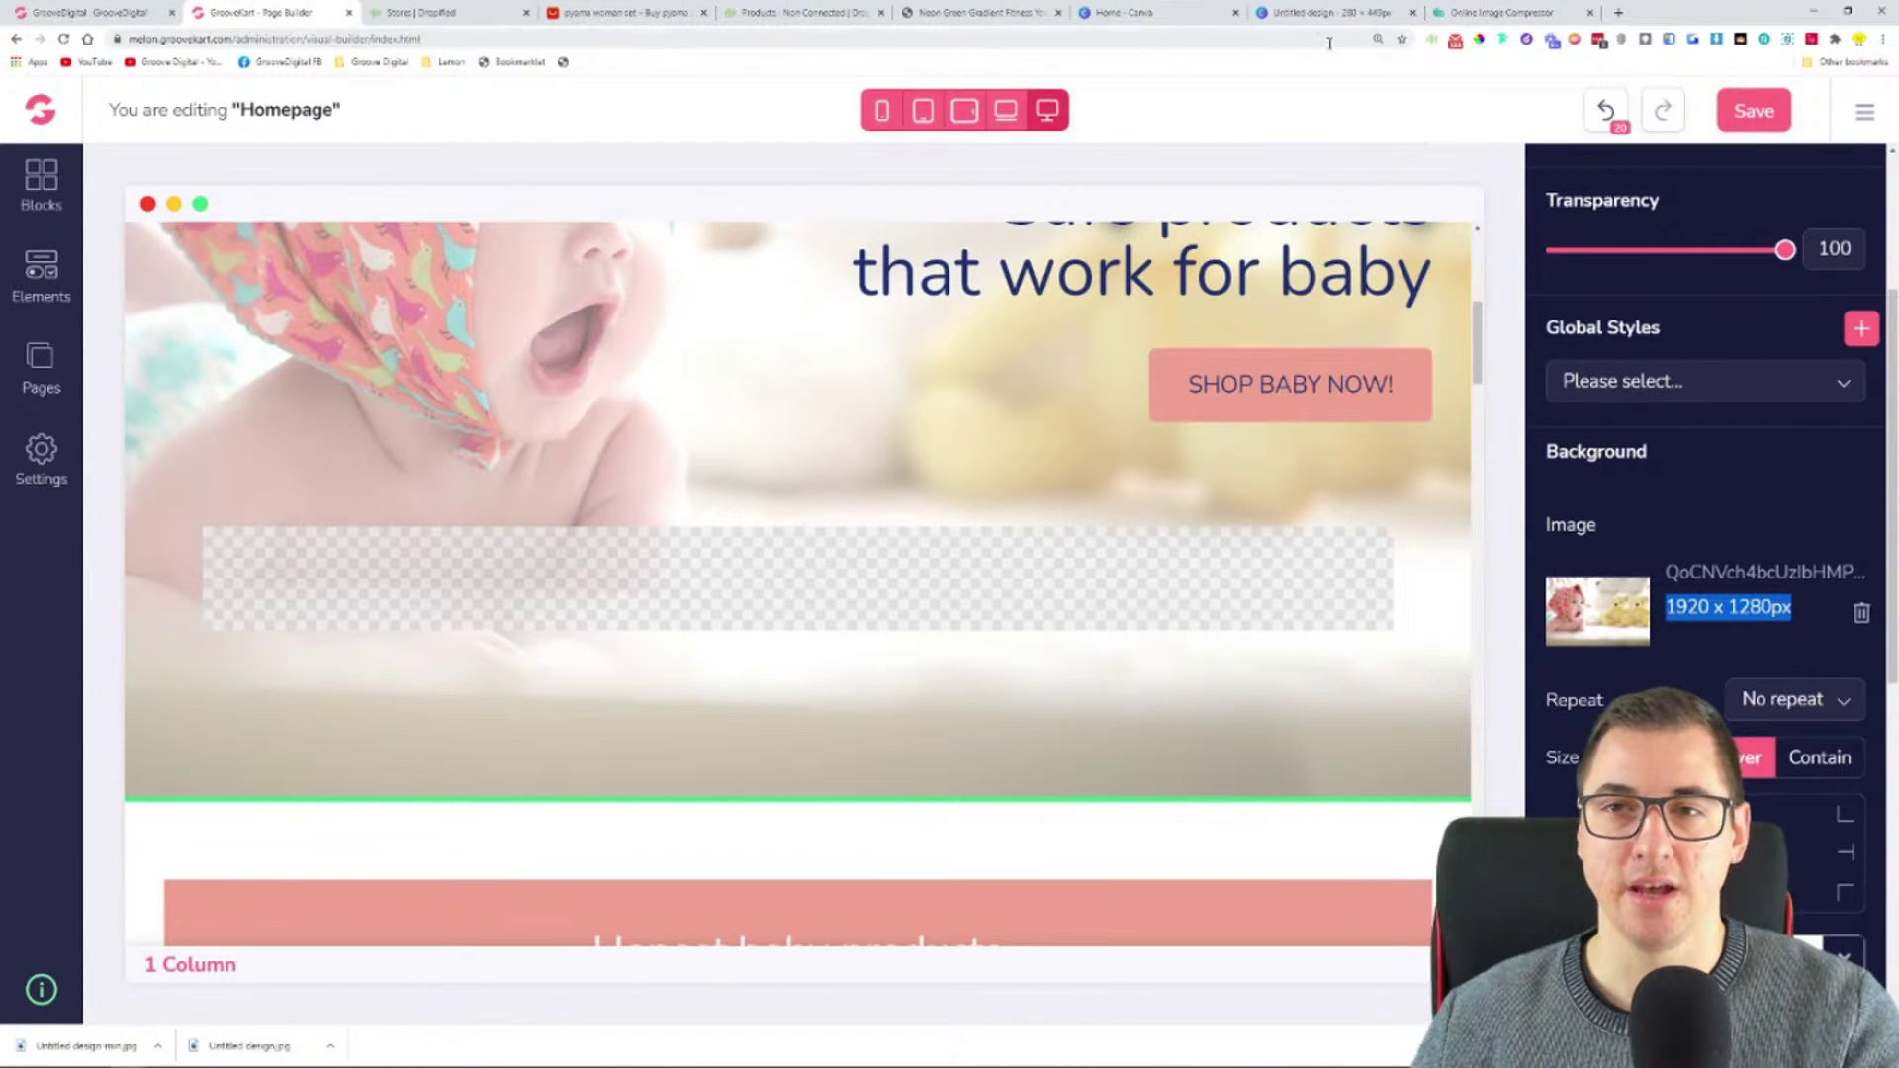
- Switch to Canva and create a new design with custom dimensions of 1920 × 1280 px
left_click(1123, 12)
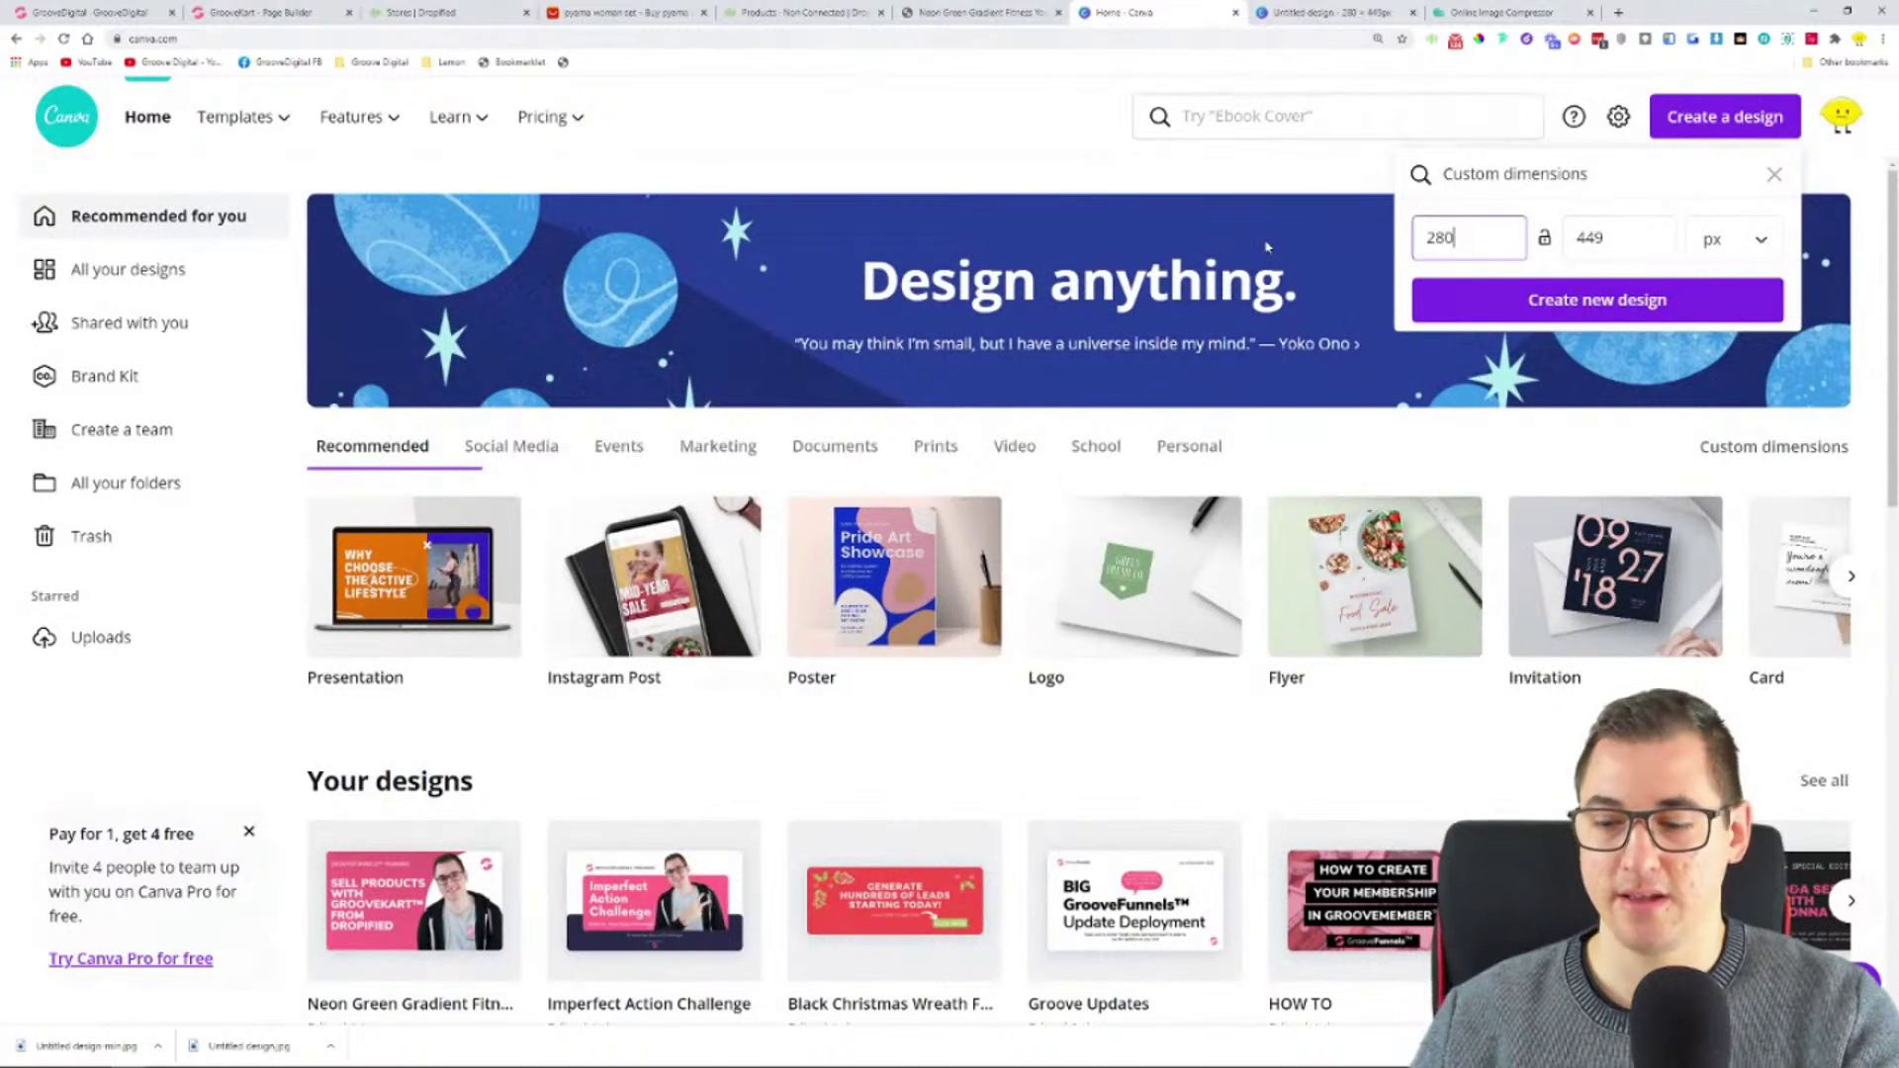
key("BackSpace")
key("BackSpace")
key("BackSpace")
type("1980")
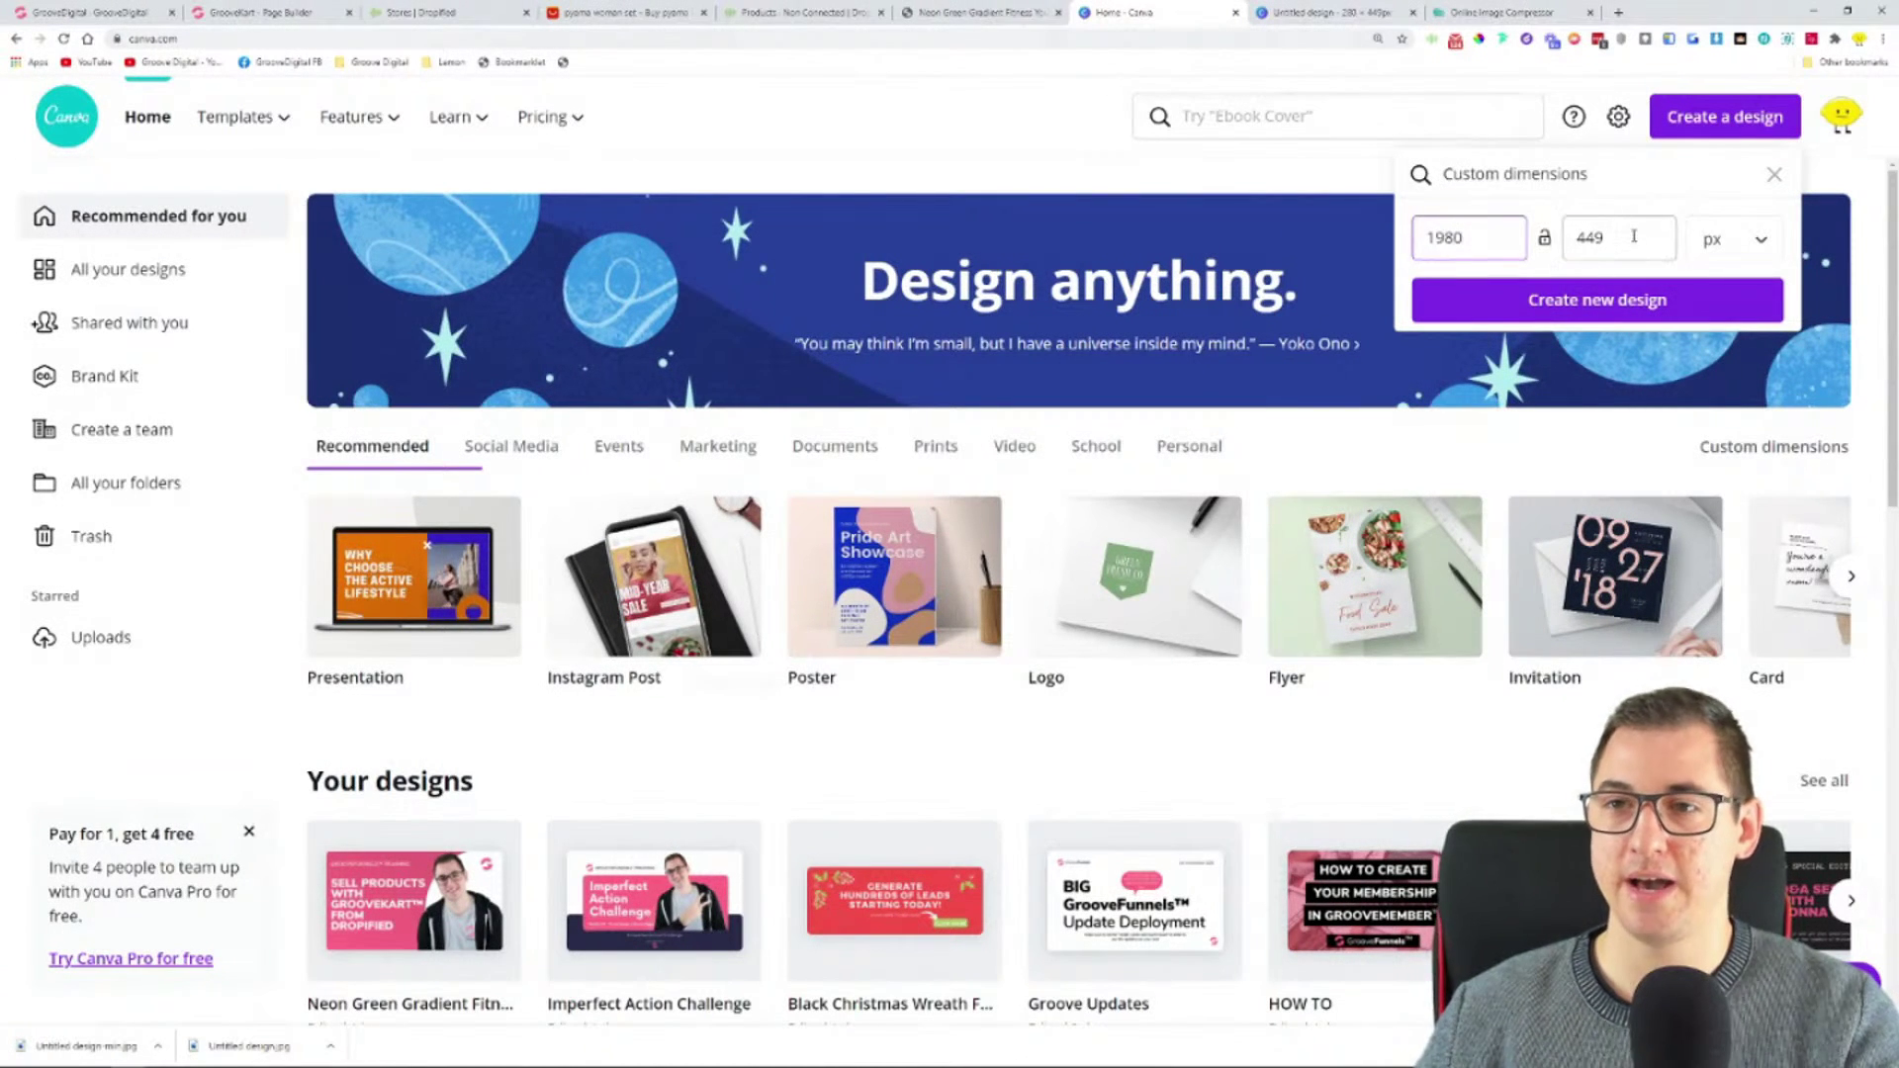
double_click(1634, 232)
type("1")
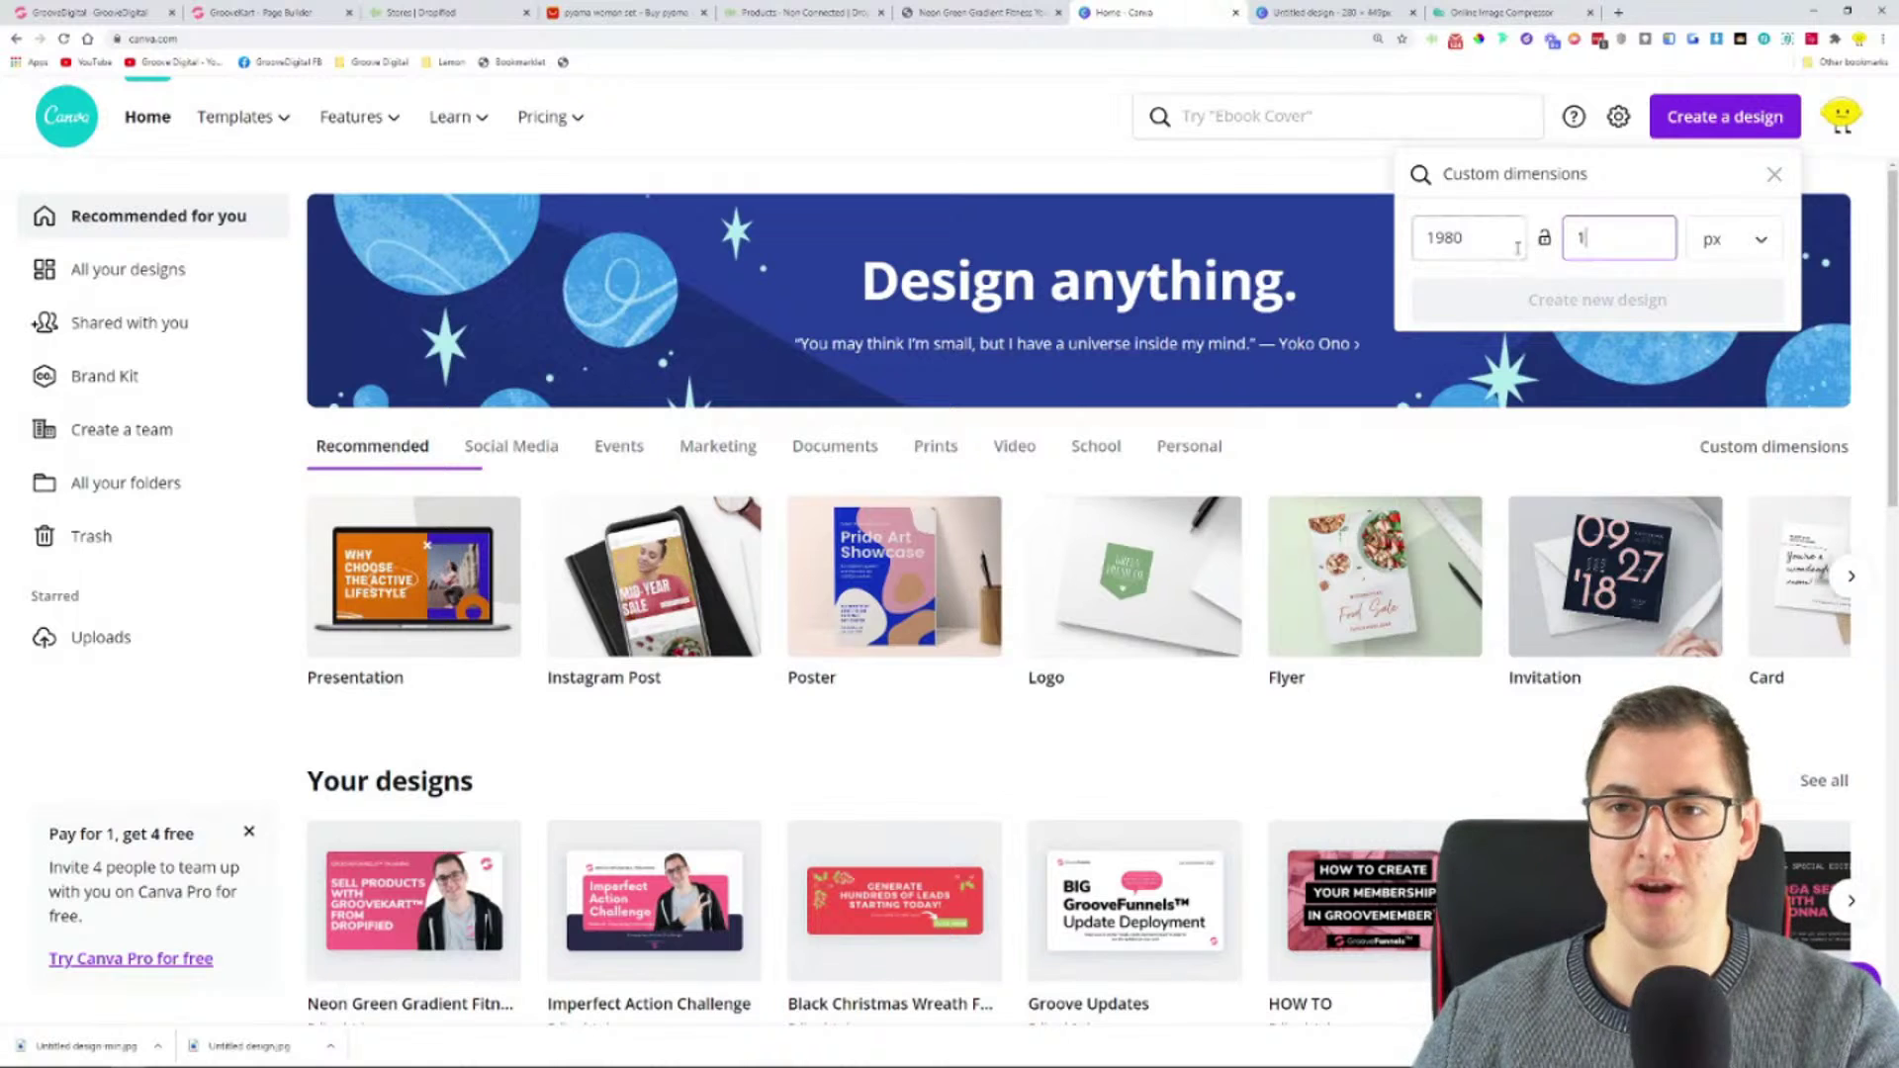
left_click(1452, 238)
key("BackSpace")
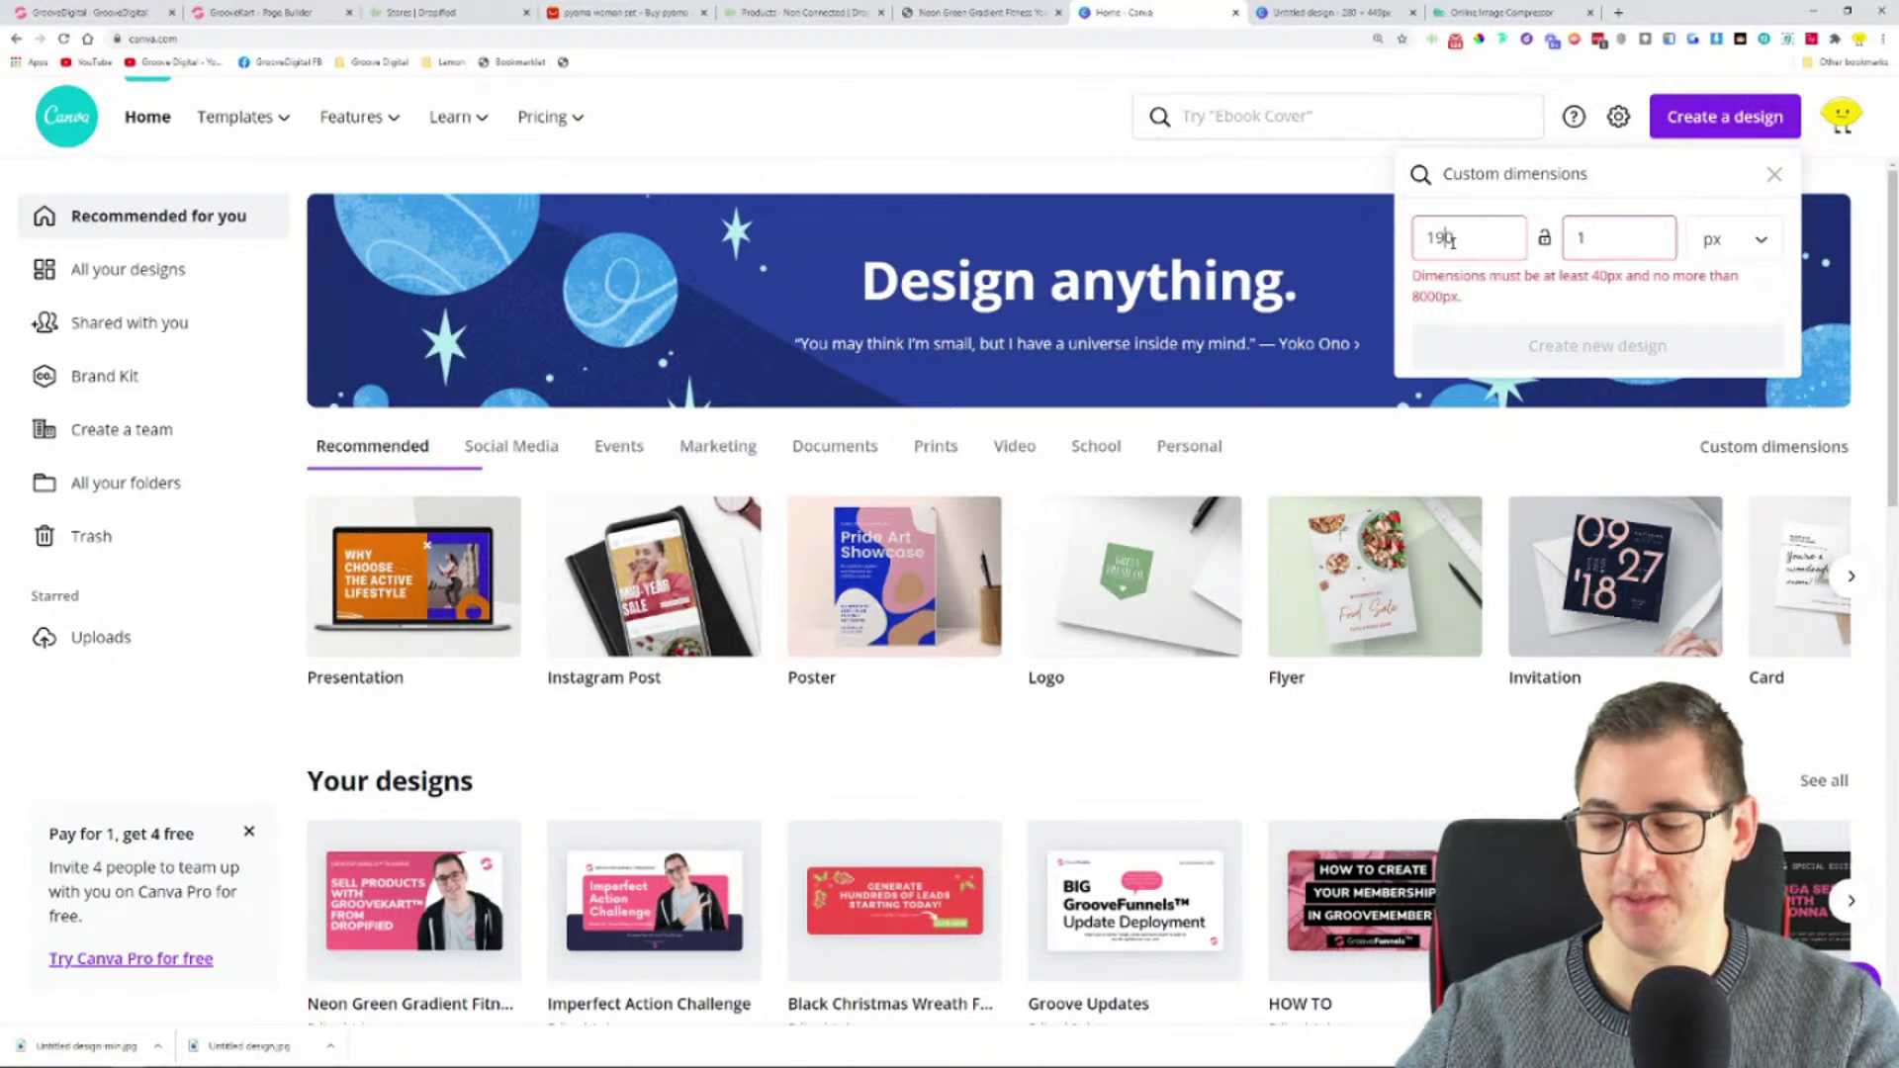
type("20")
left_click(1624, 233)
type("280")
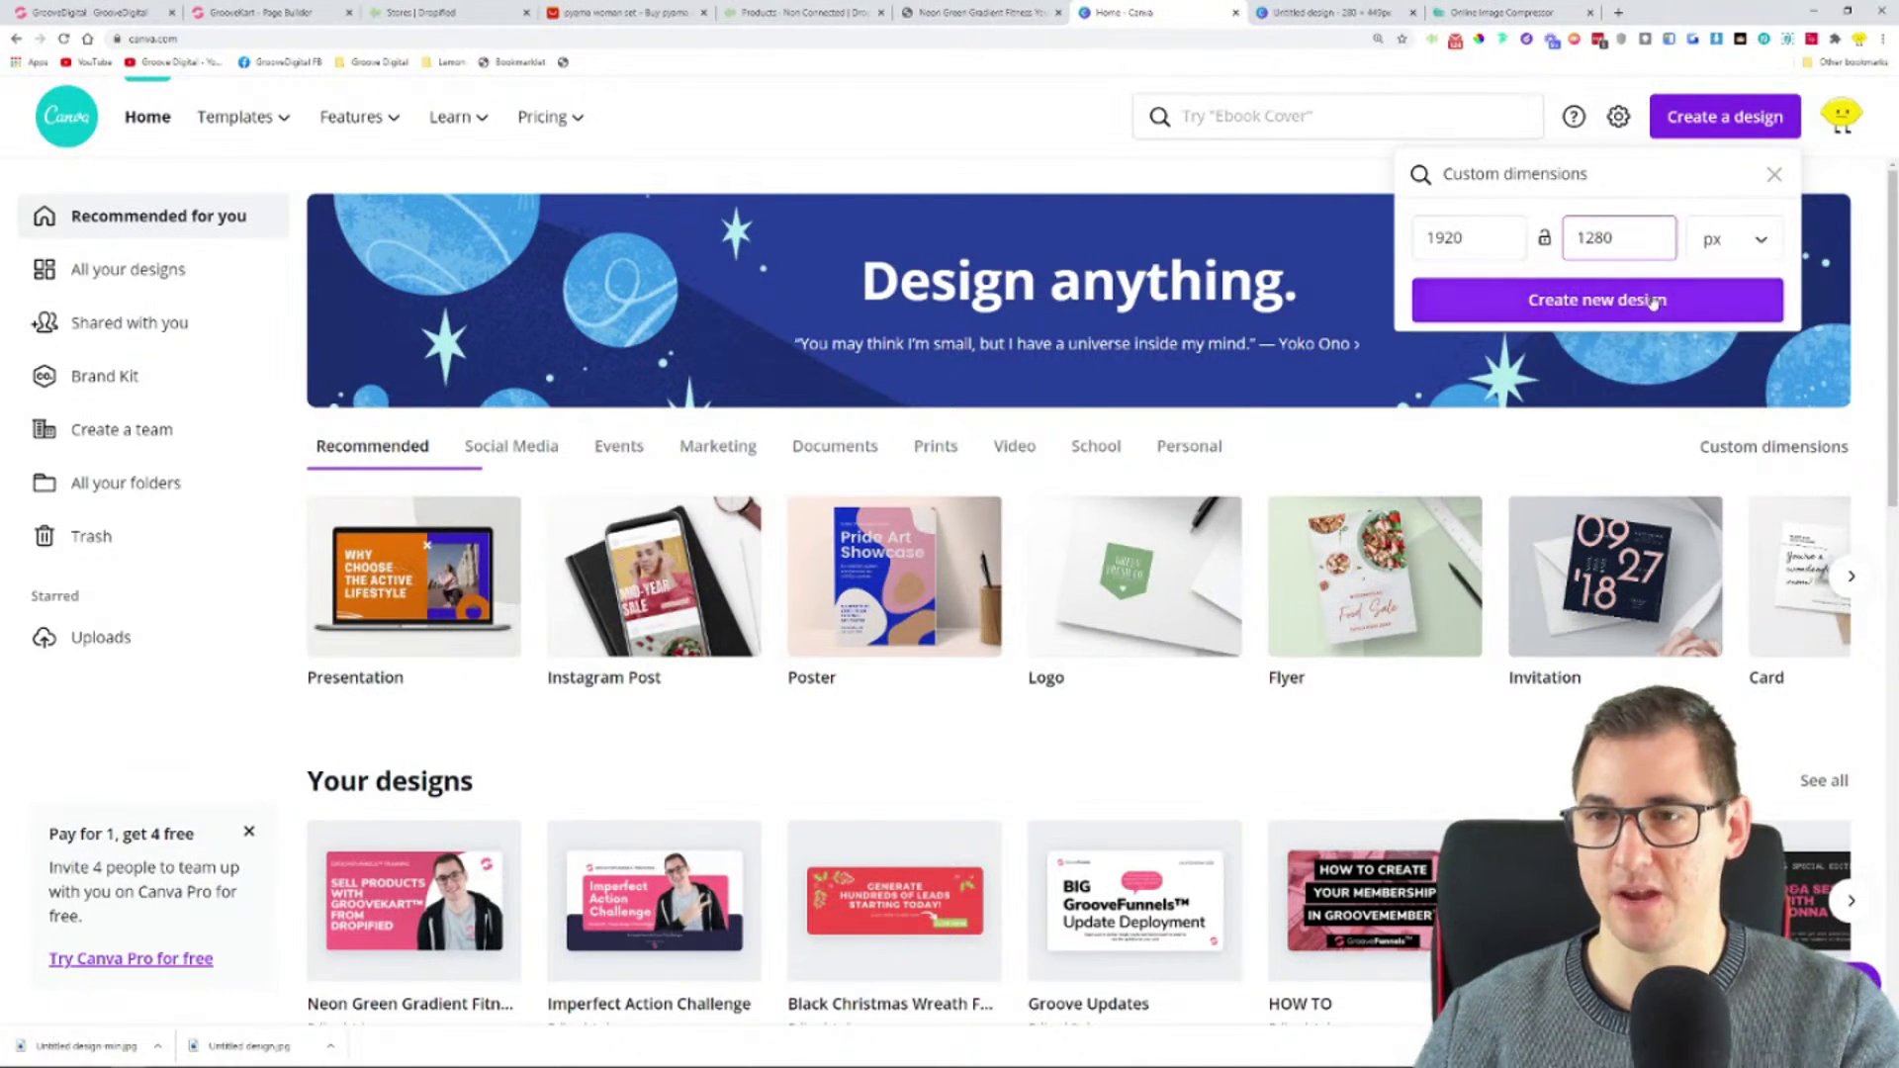
key("Return")
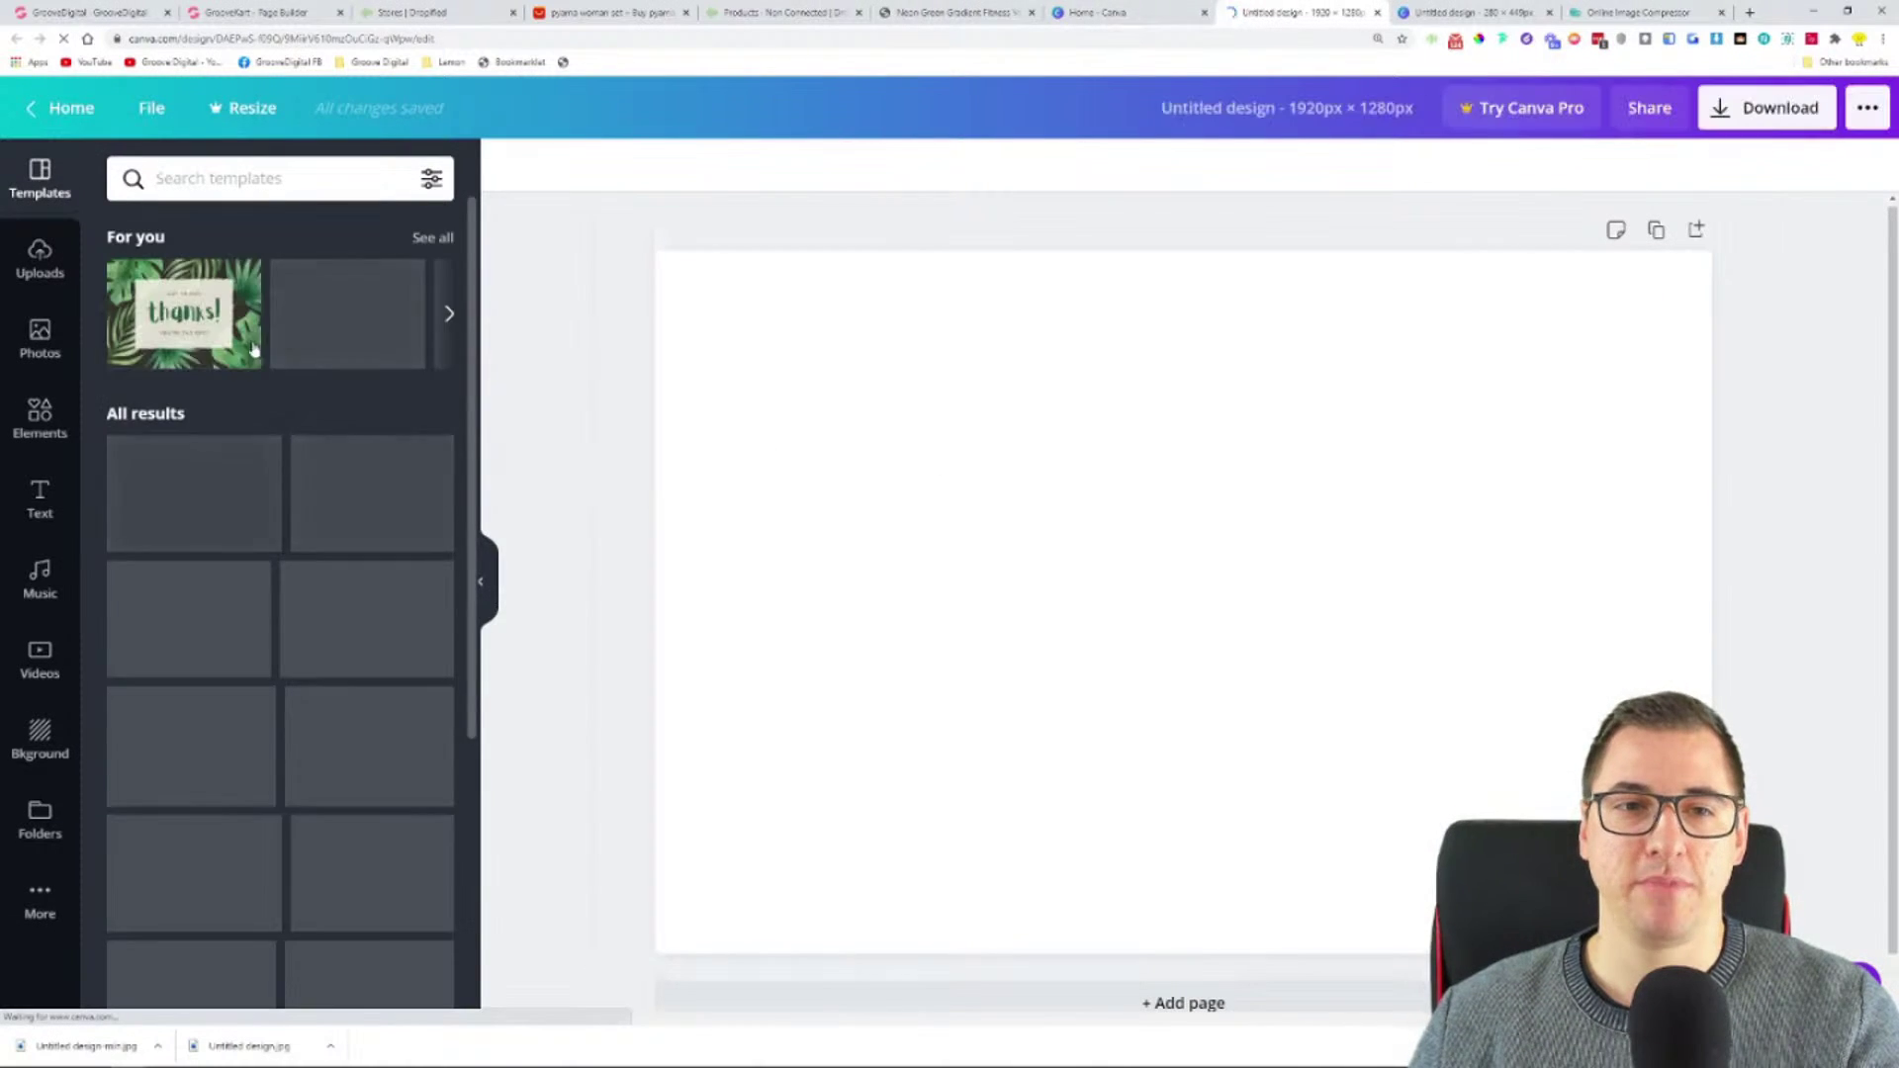
- Search the photo library for "yoga" and add the free photo of the kneeling woman beside a potted palm
scroll(144, 574, "down", 3)
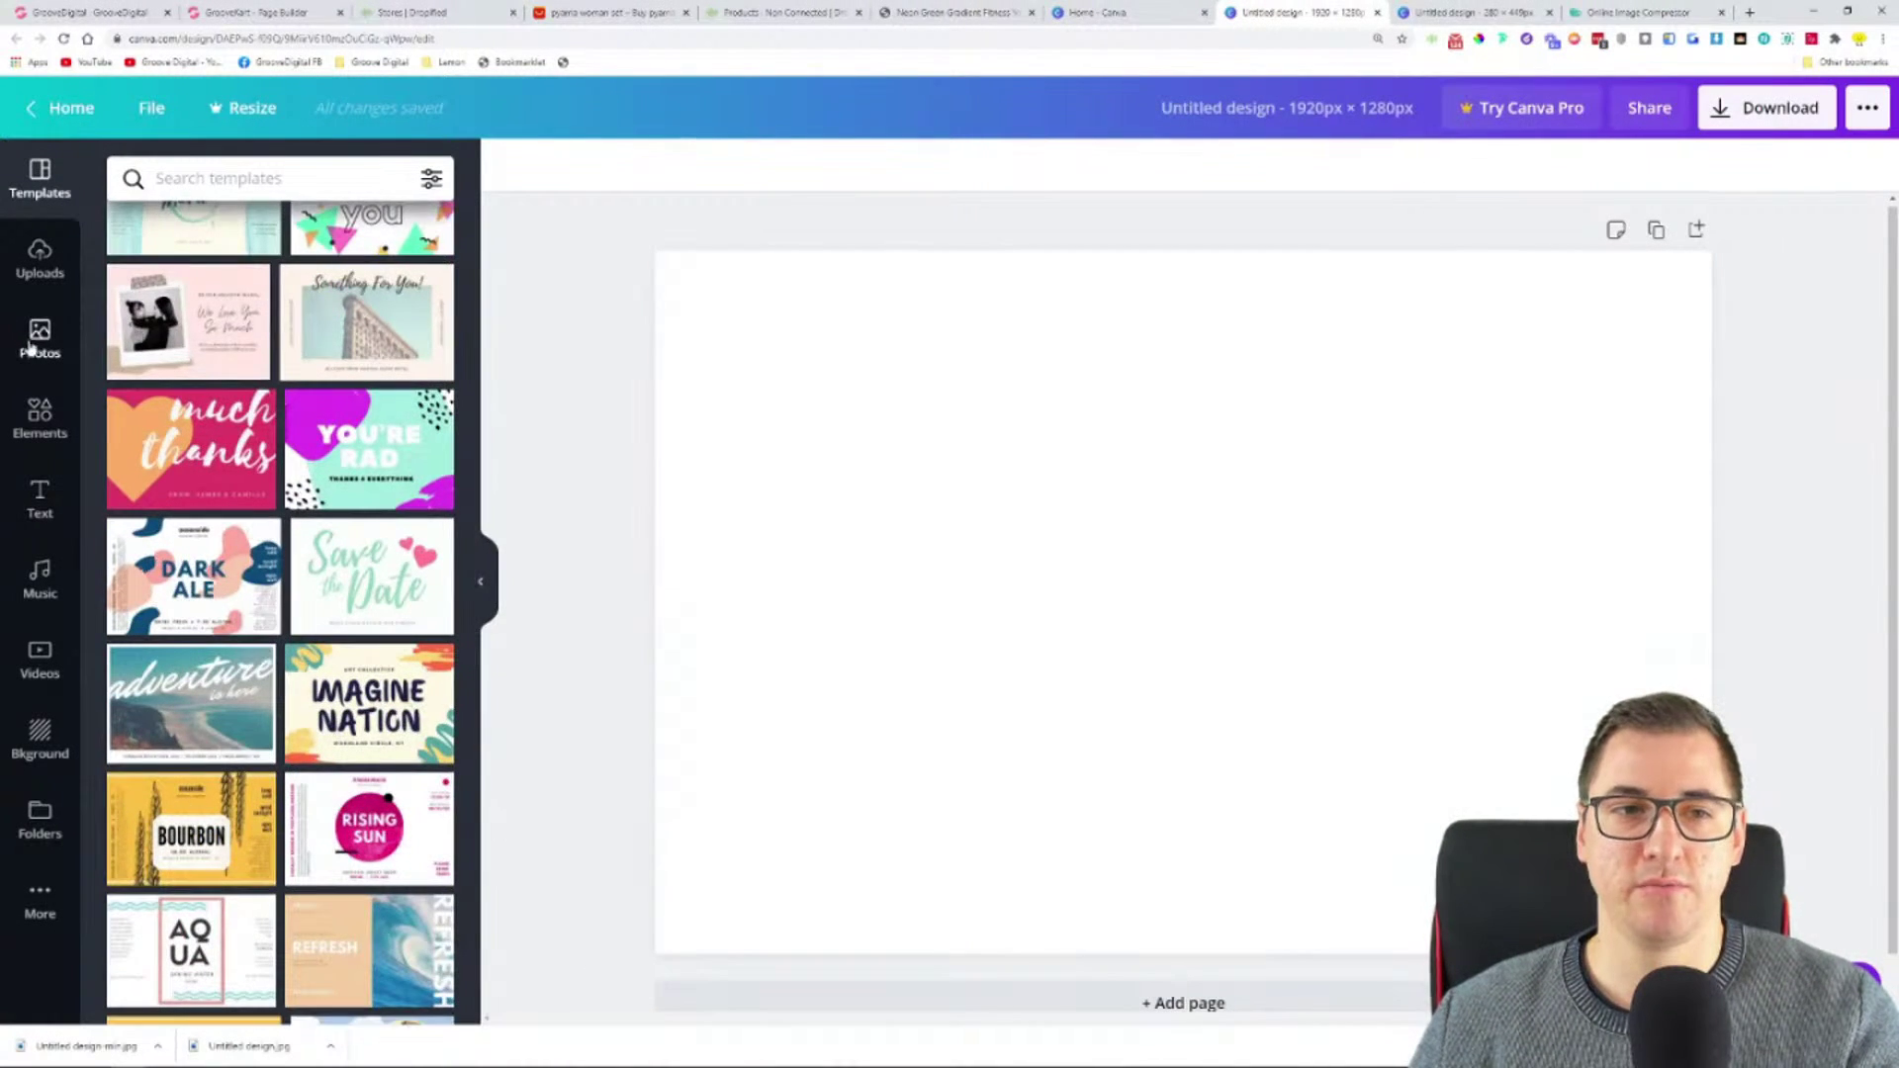
left_click(40, 339)
left_click(281, 190)
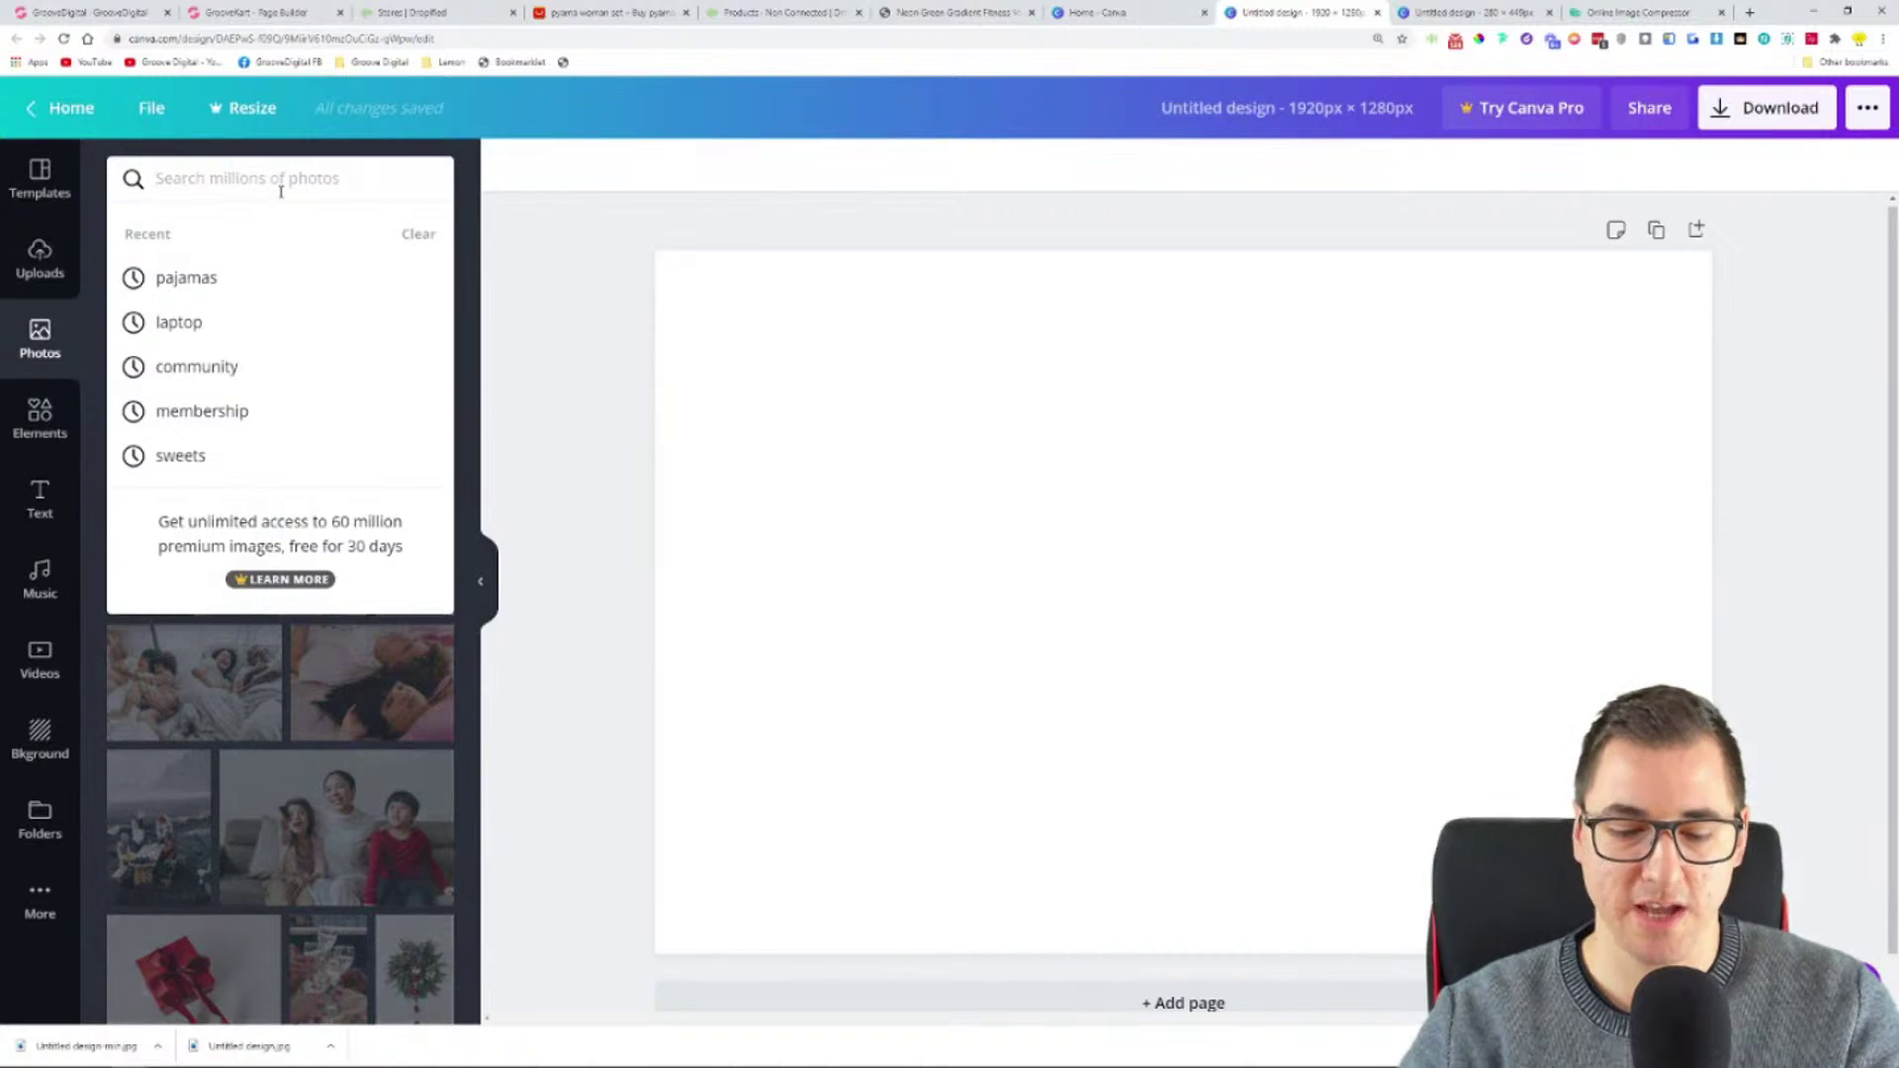
type("yoga")
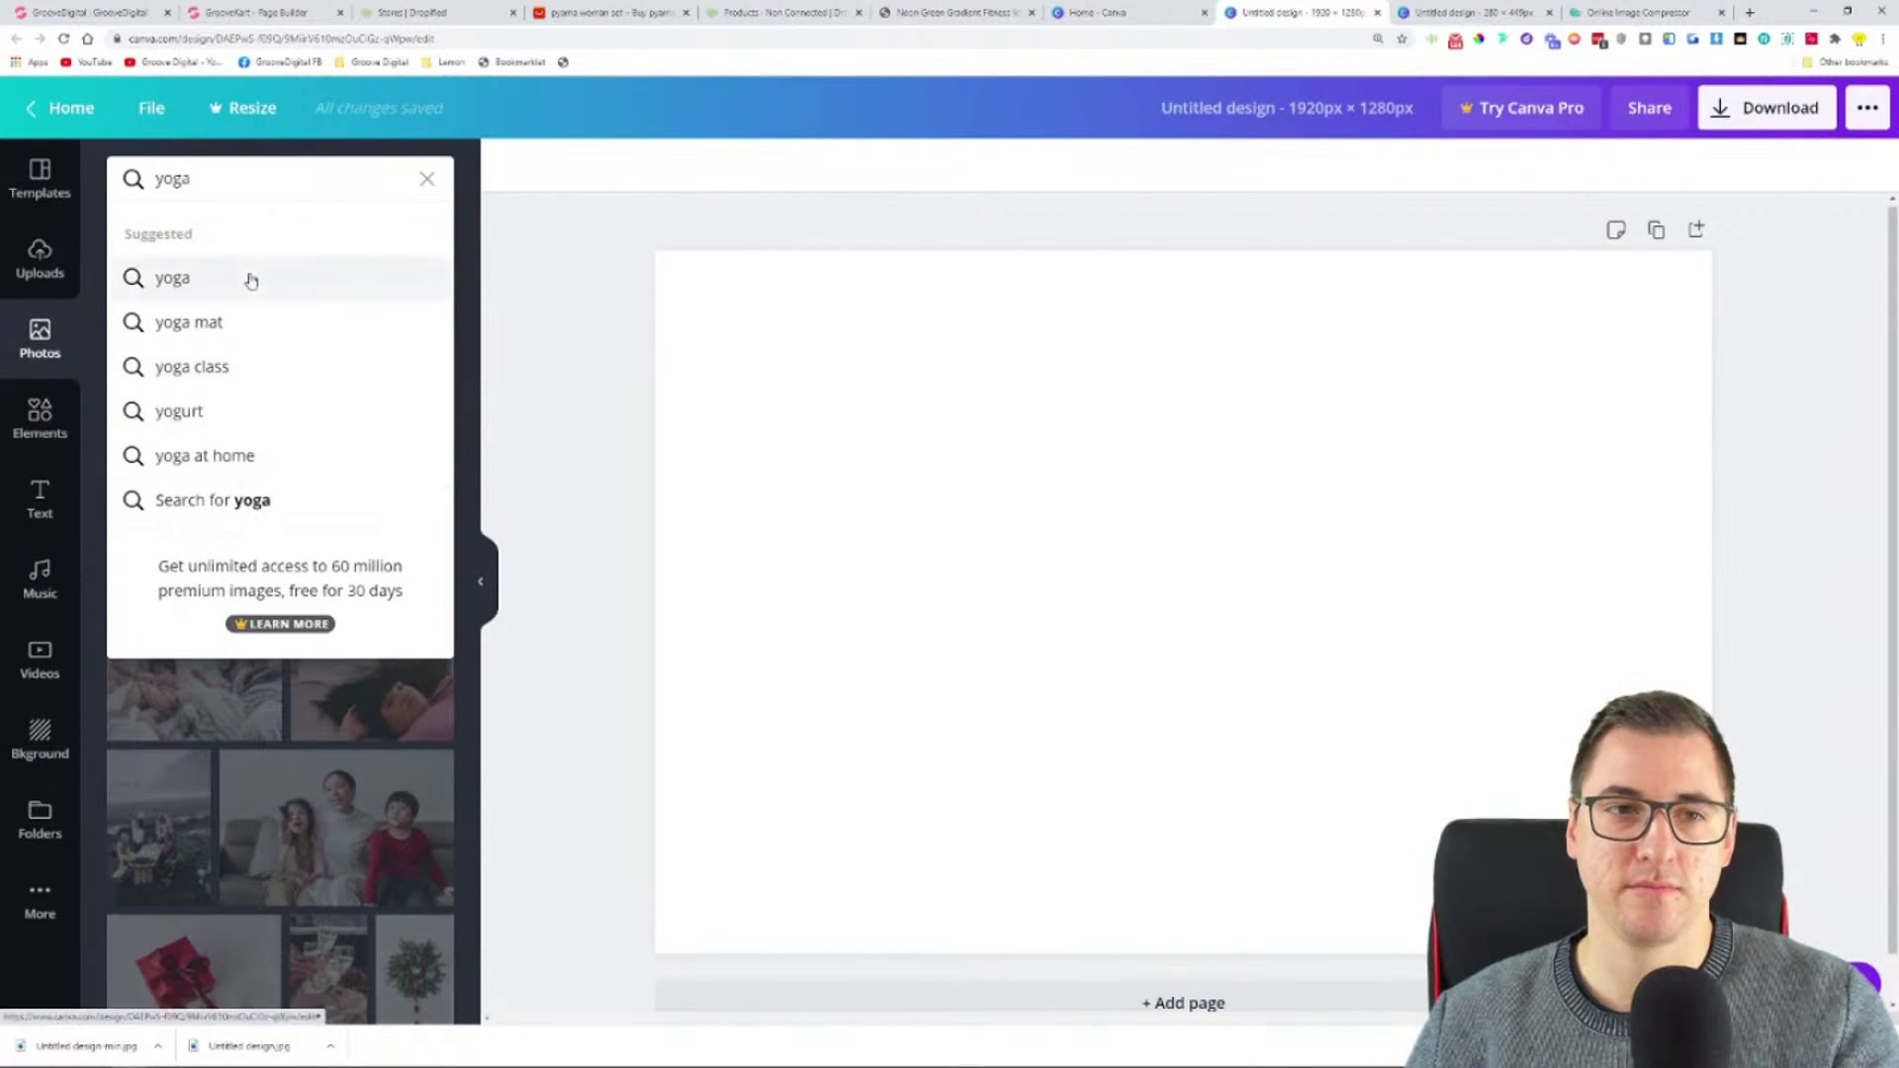
left_click(250, 280)
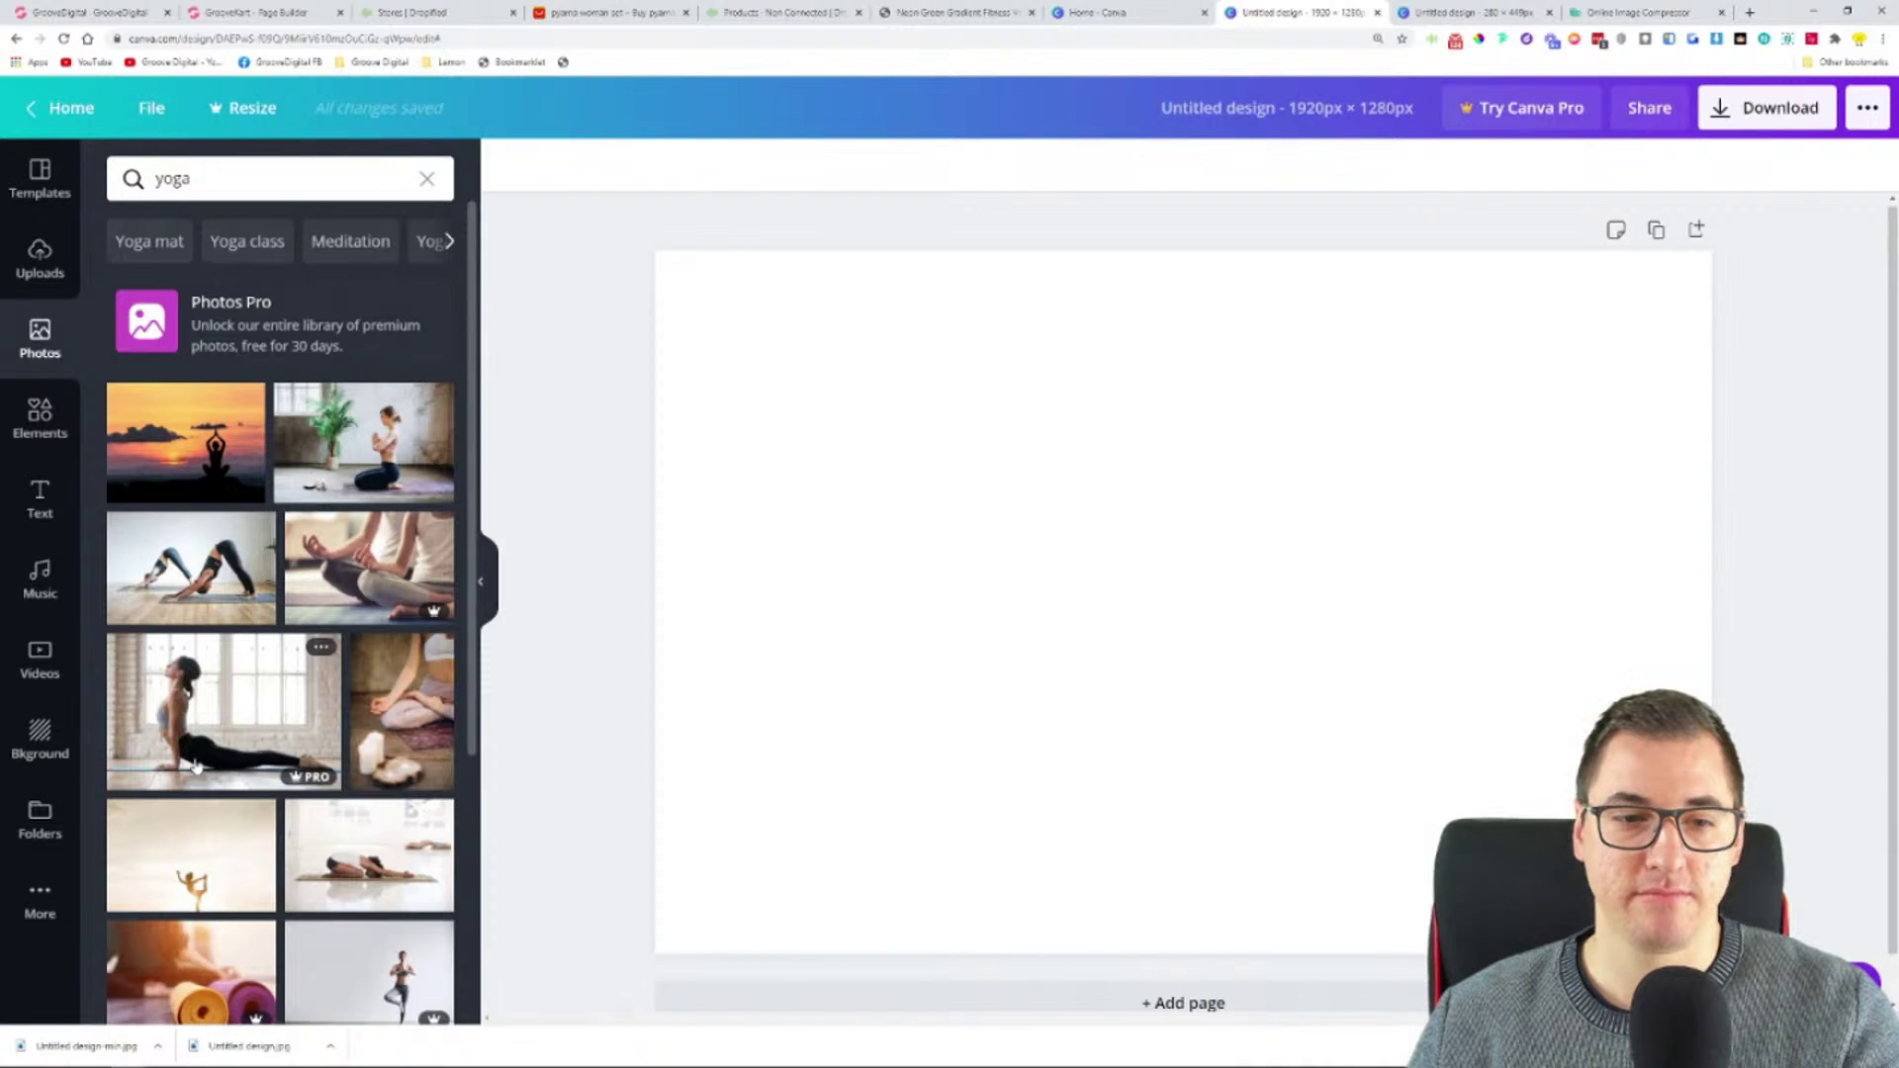
scroll(208, 732, "down", 4)
scroll(238, 725, "up", 2)
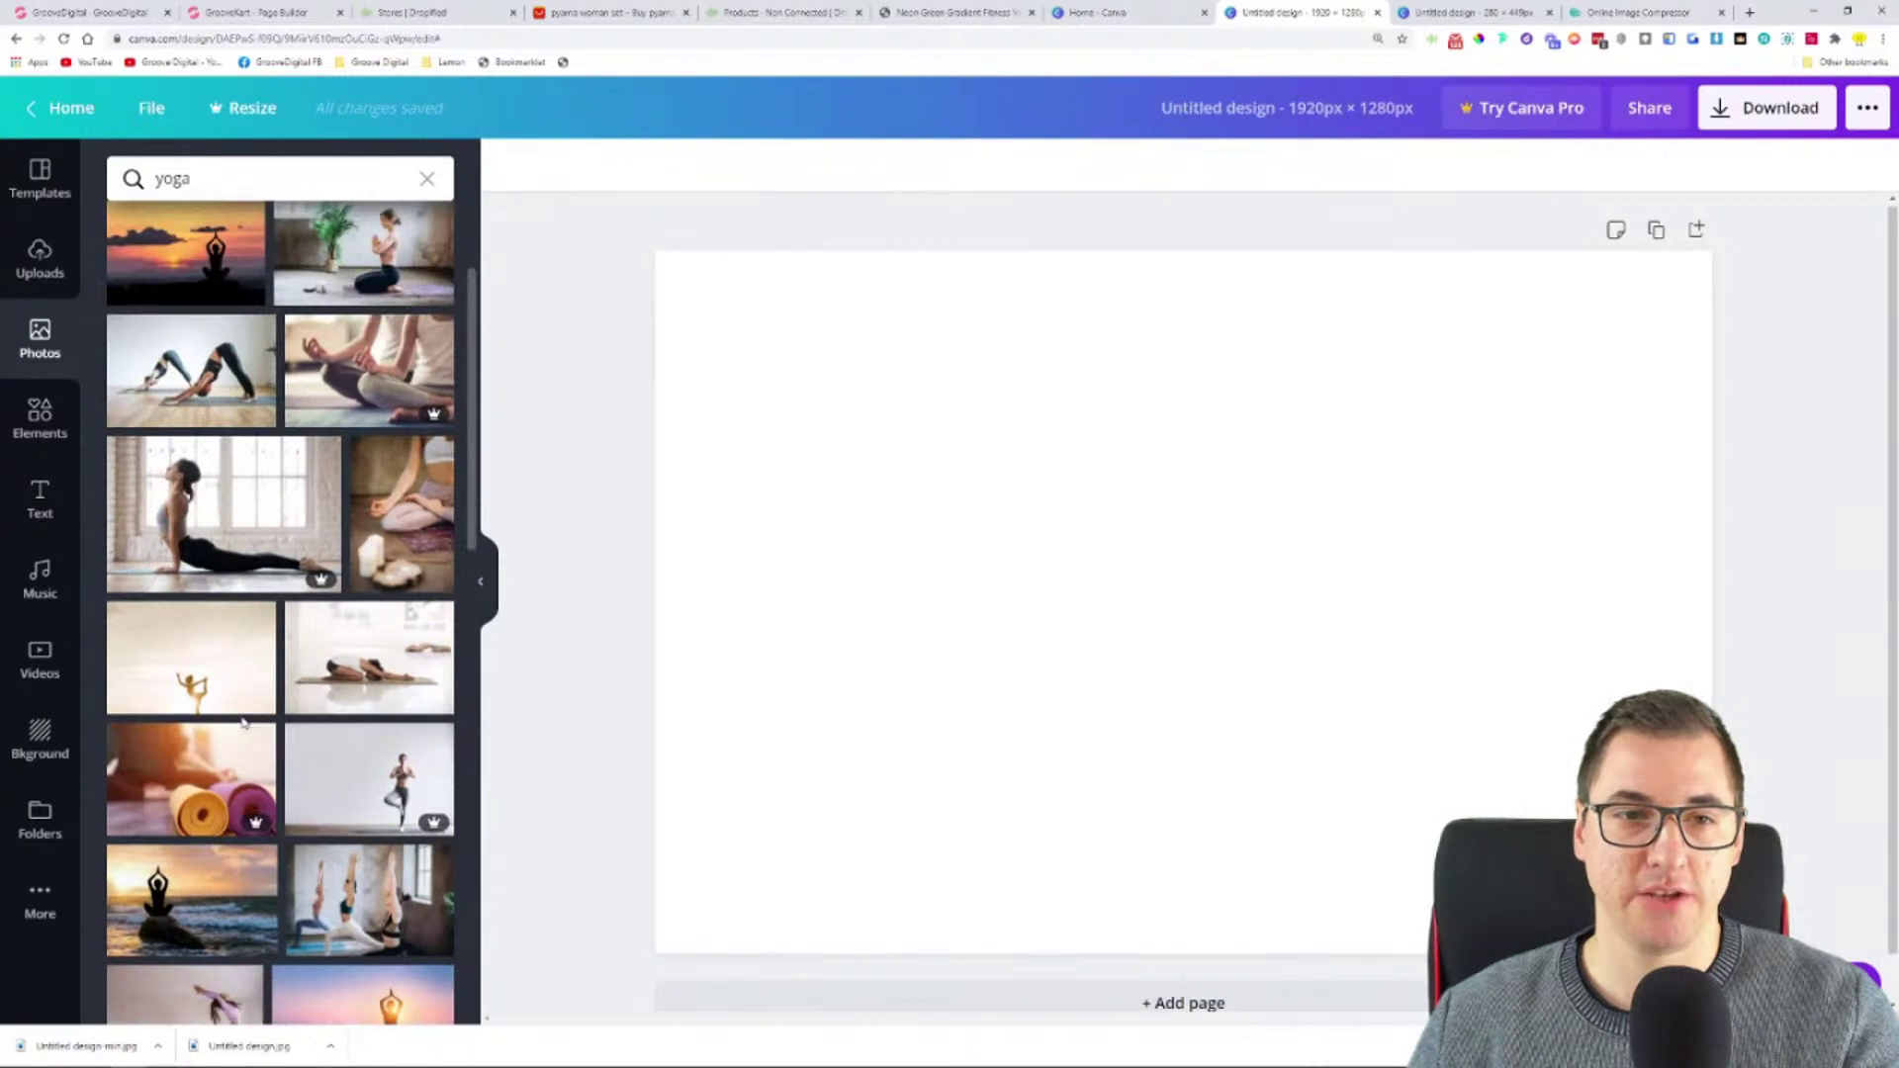
scroll(242, 722, "up", 3)
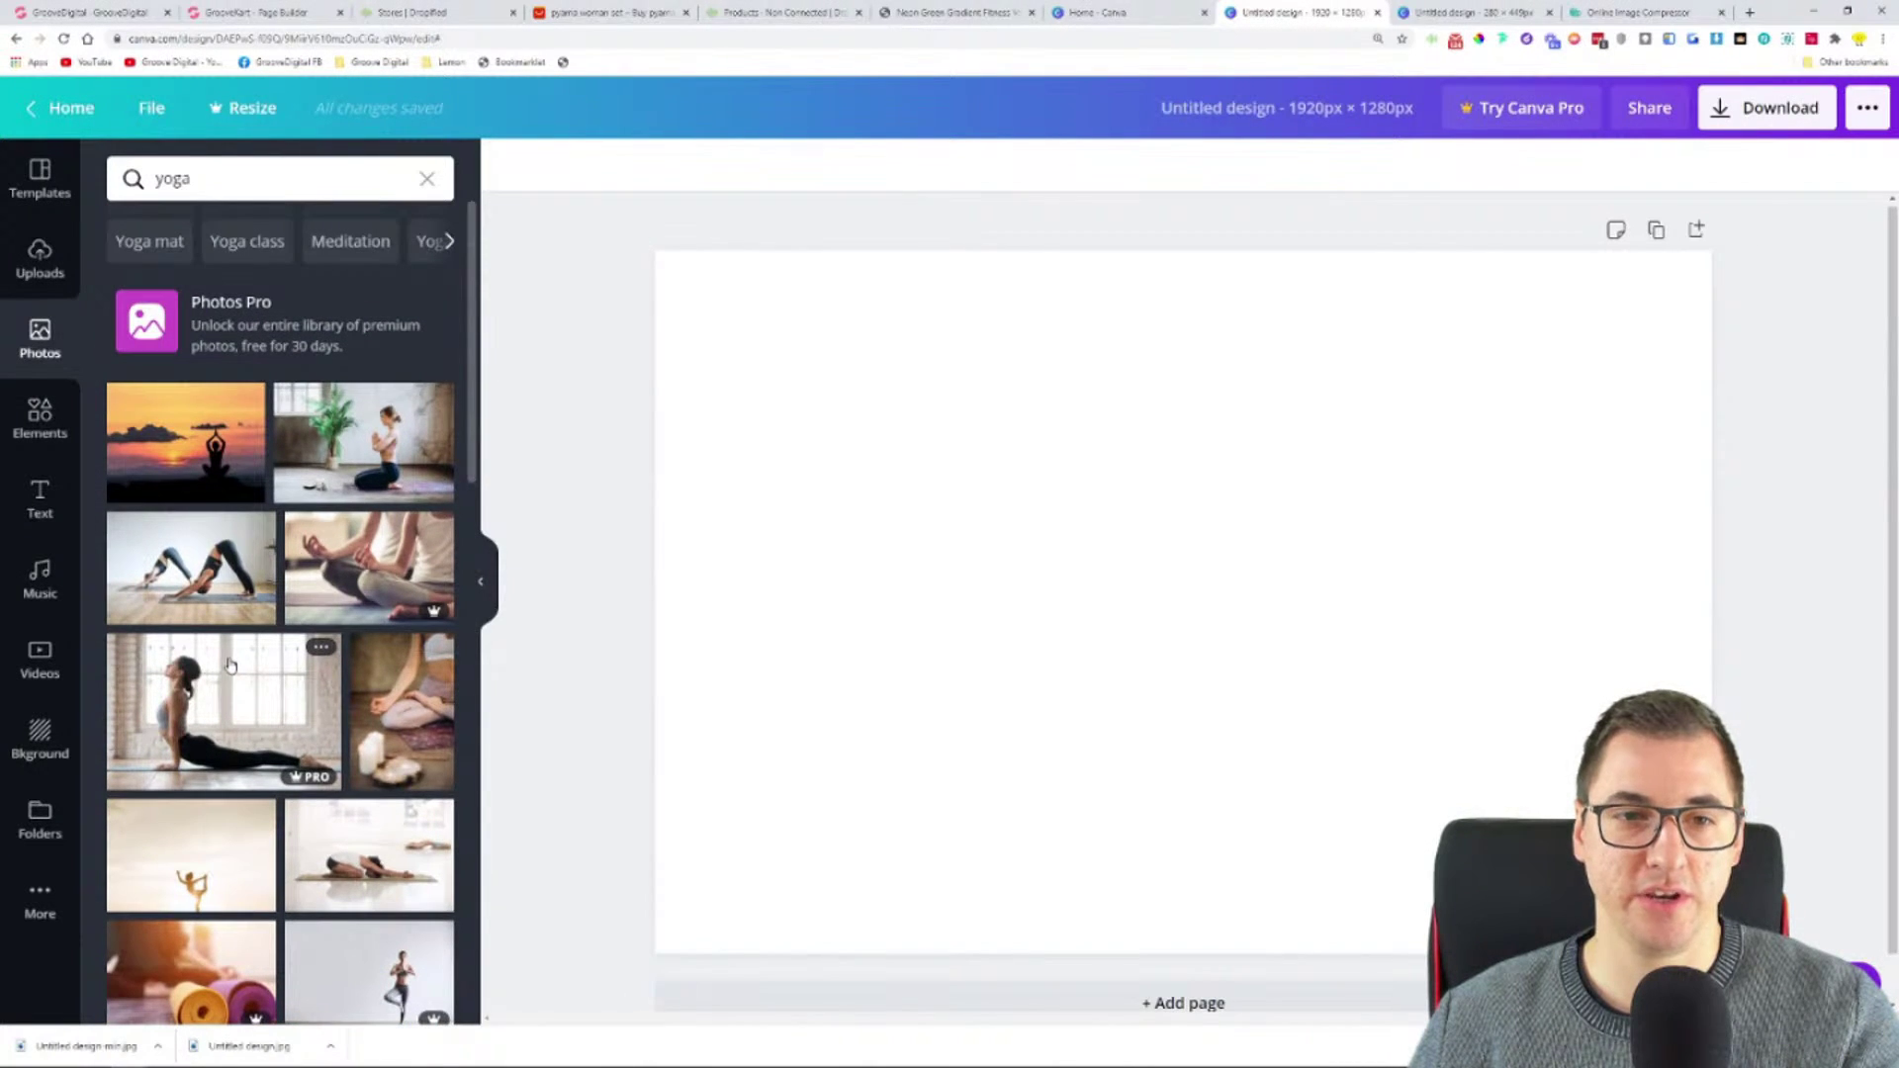
left_click(385, 447)
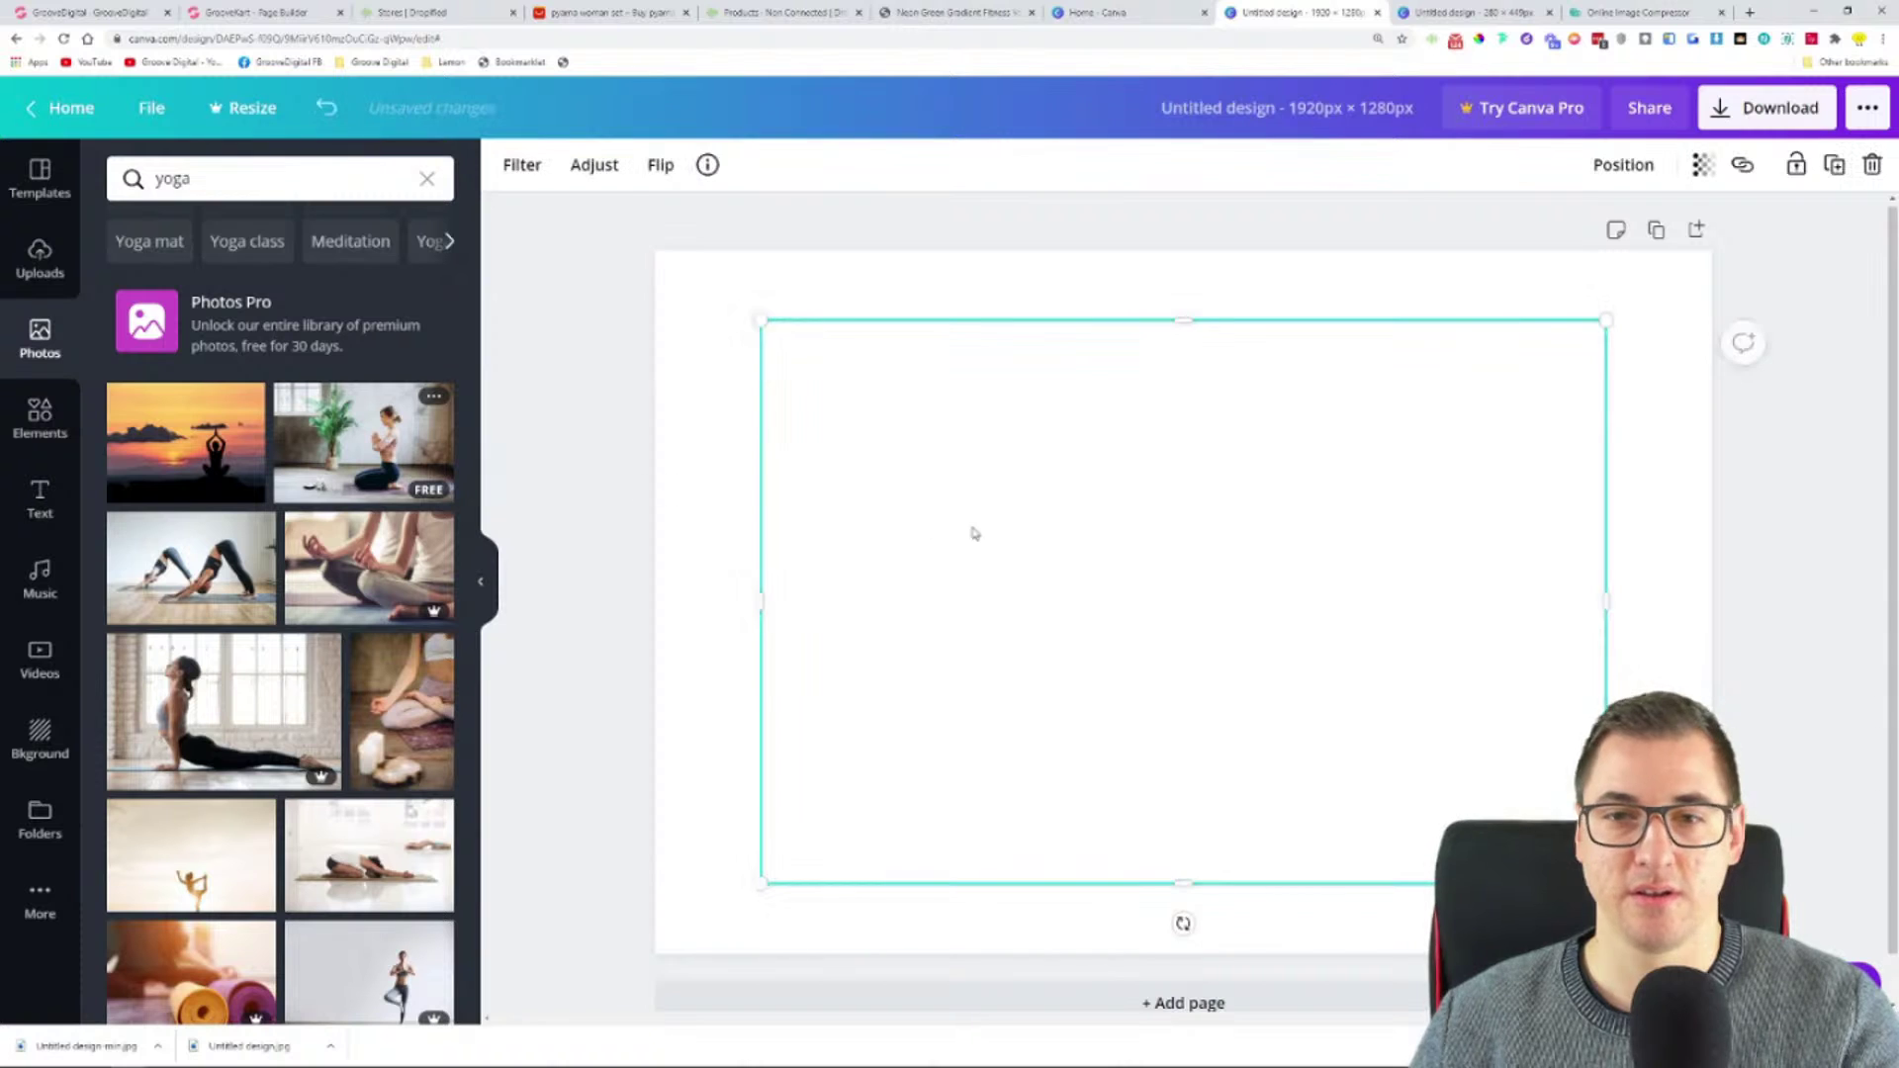
- Align the yoga photo with the page corner, enlarge it to fill the page, and flip it horizontally
left_click_drag(972, 528, 865, 460)
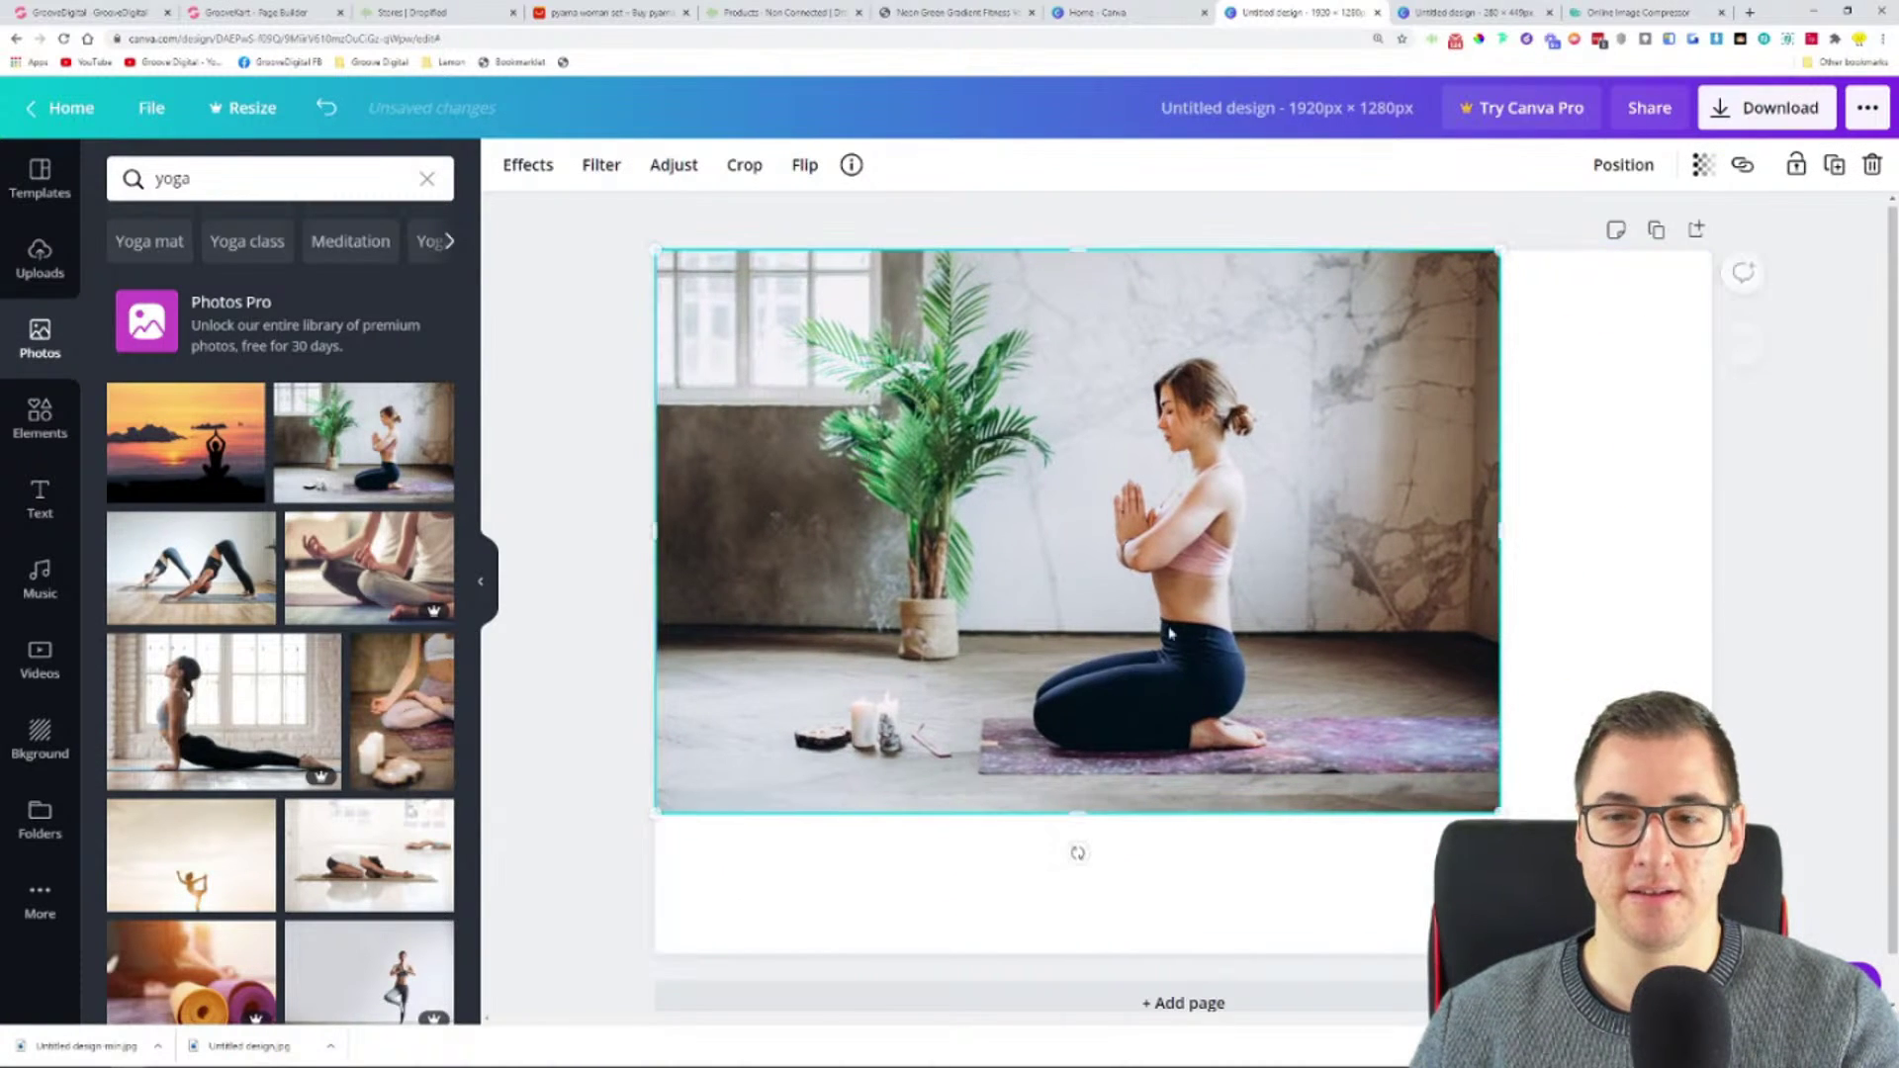
left_click_drag(1495, 810, 1712, 955)
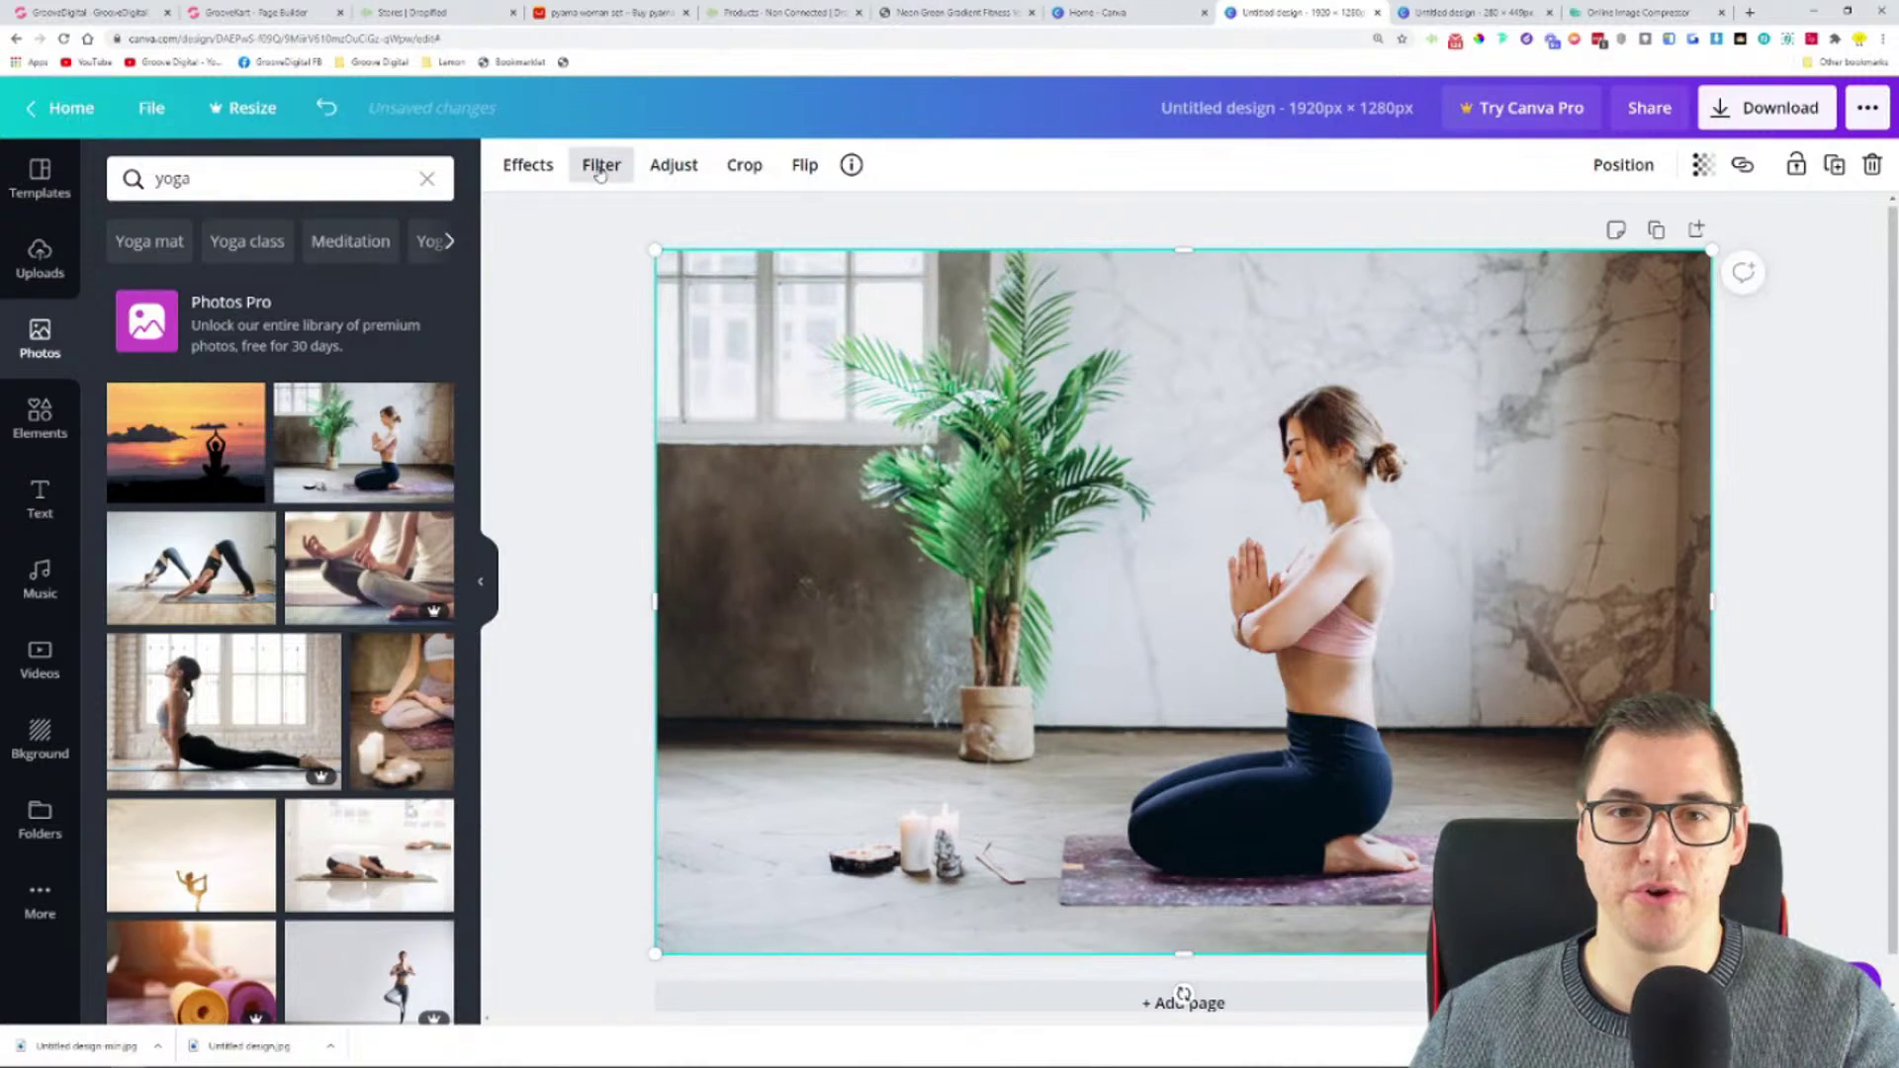
left_click(804, 165)
left_click(884, 225)
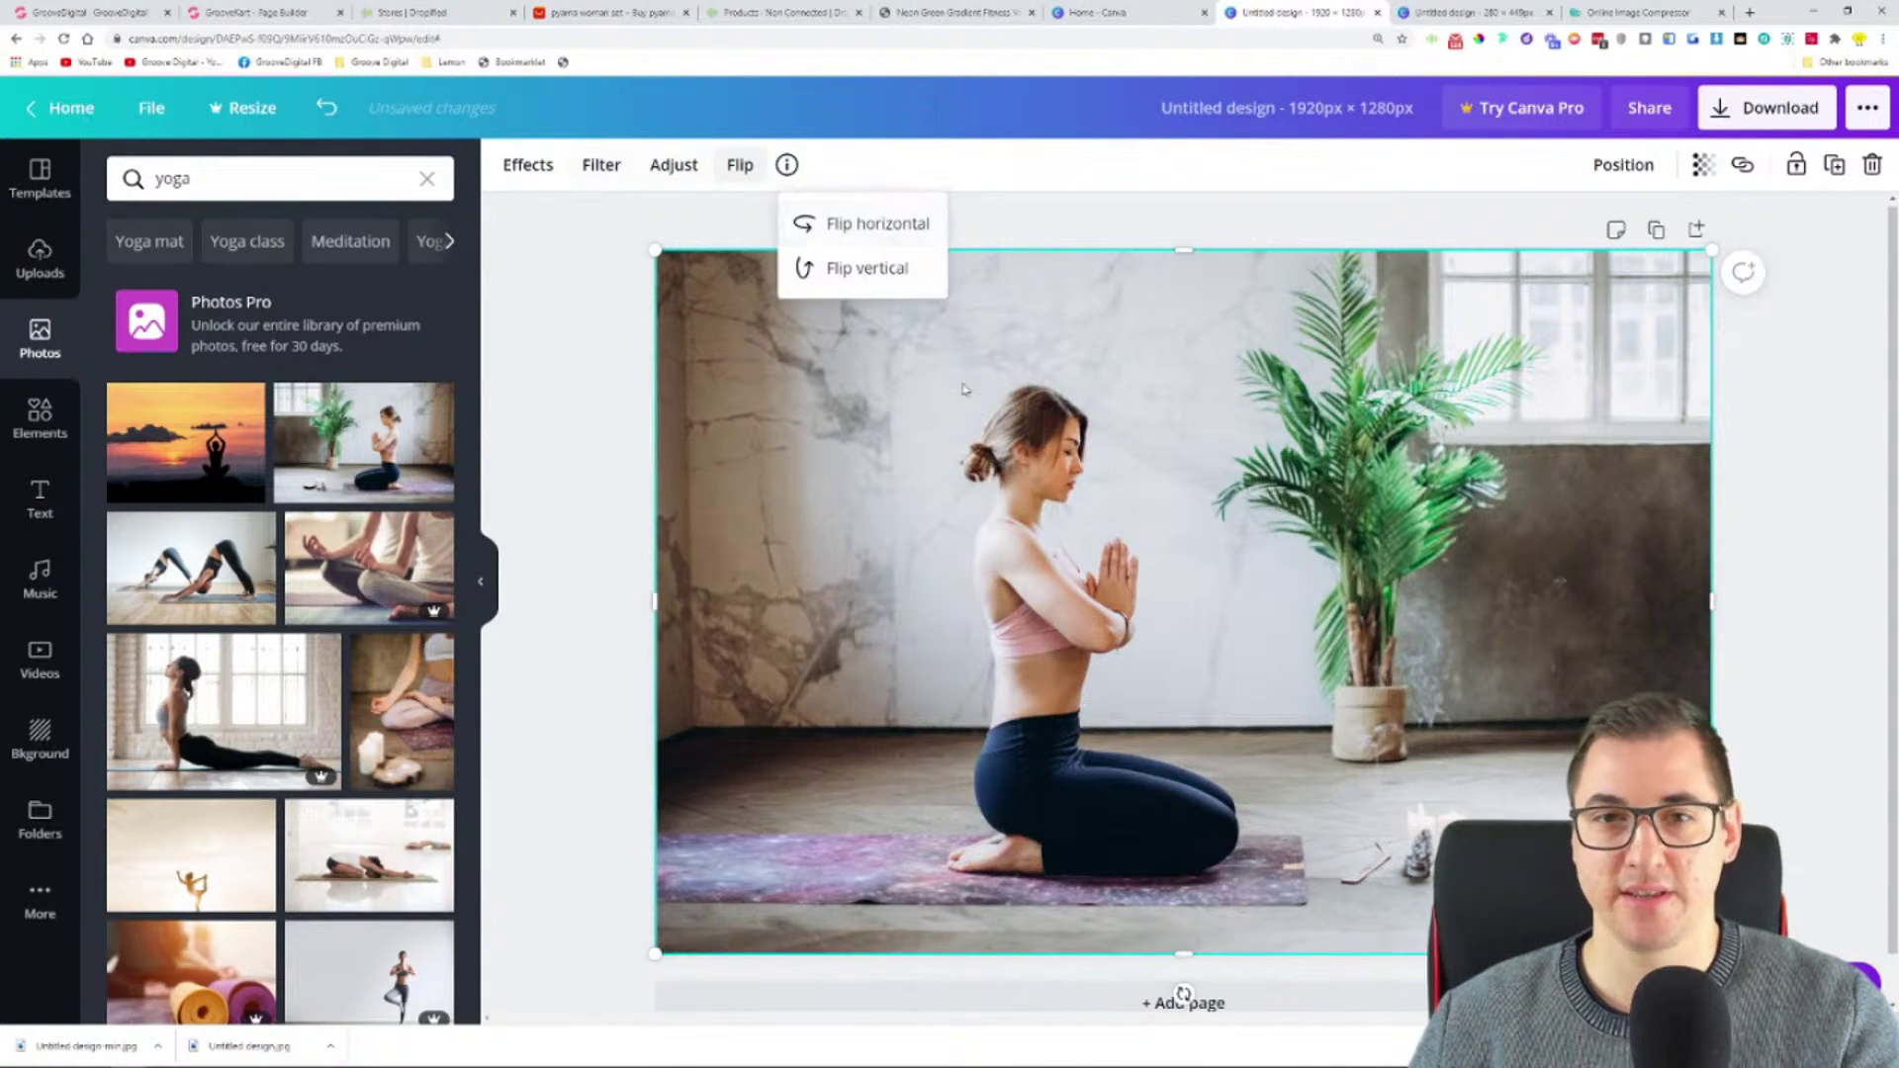
left_click(618, 351)
- Download the yoga design as a JPG and save it as "Untitled design (1).jpg" in the Downloads folder
left_click(1780, 111)
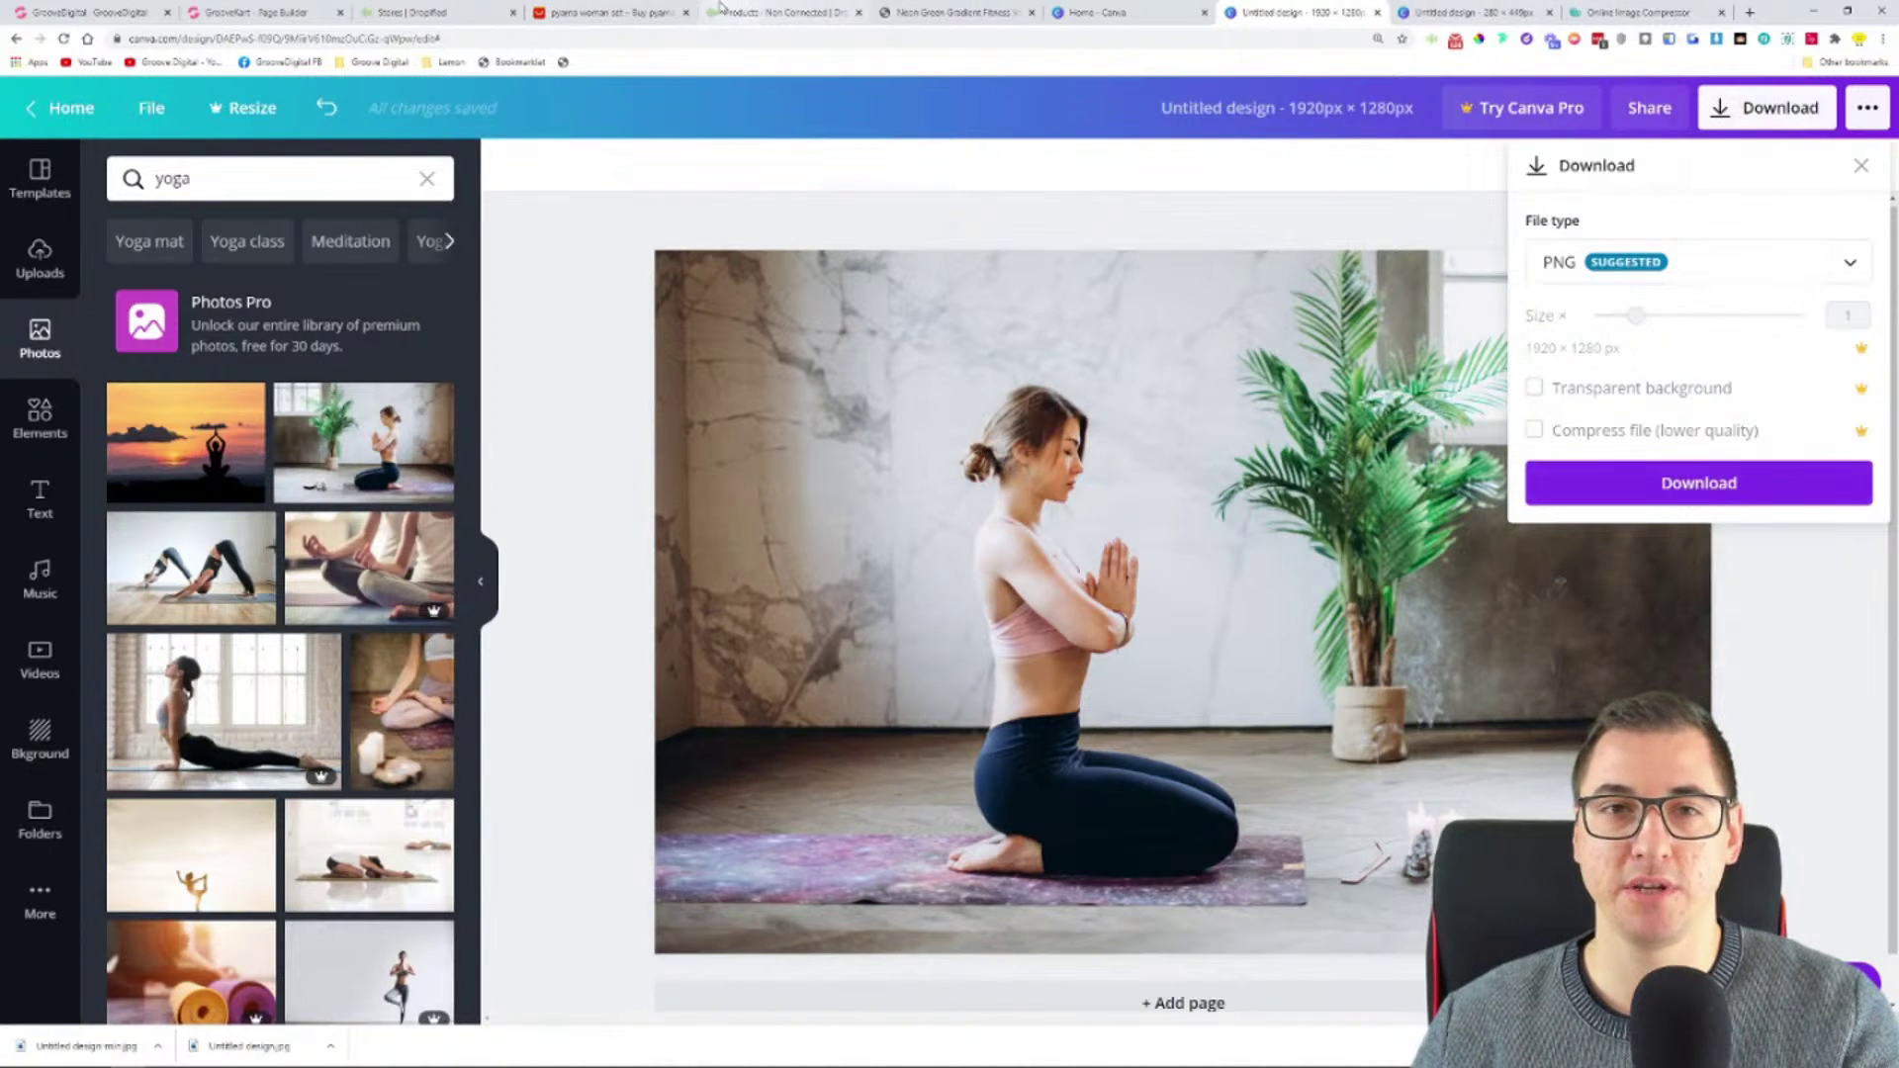
left_click(1678, 262)
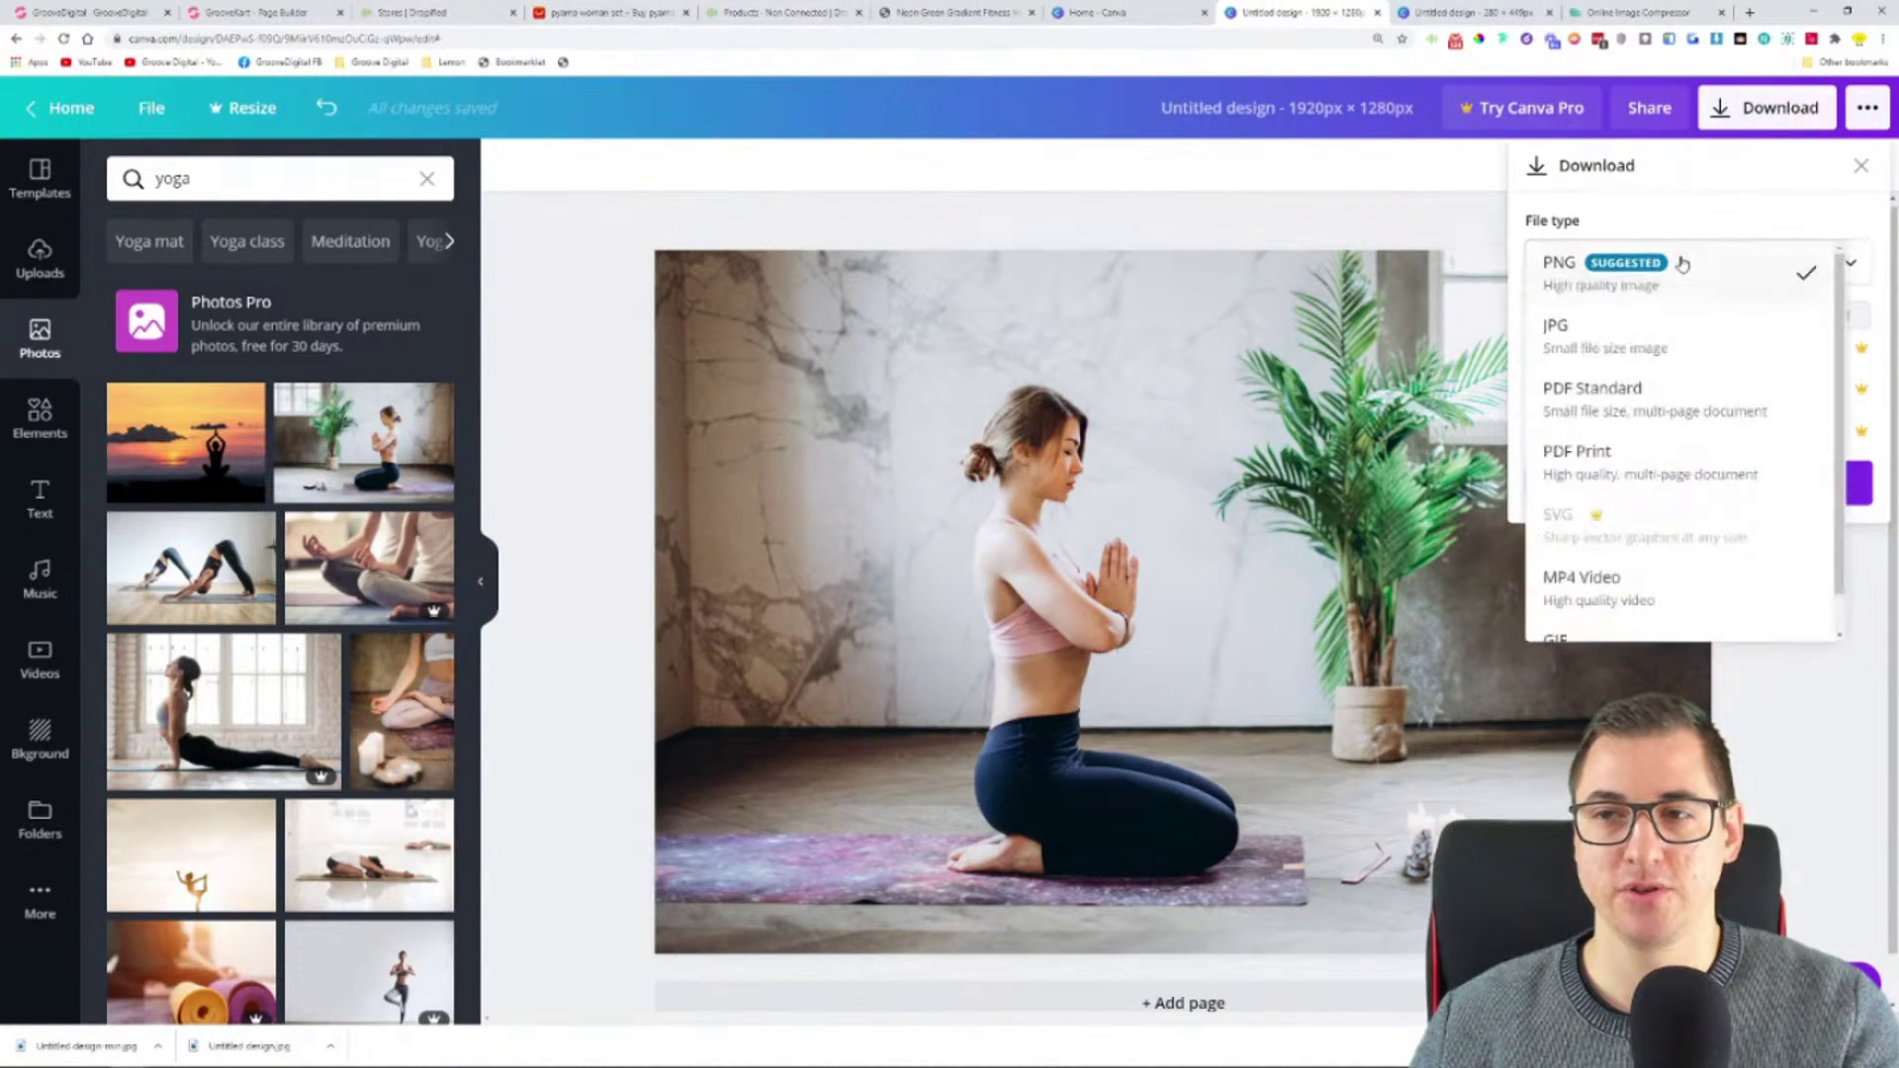
left_click(1653, 346)
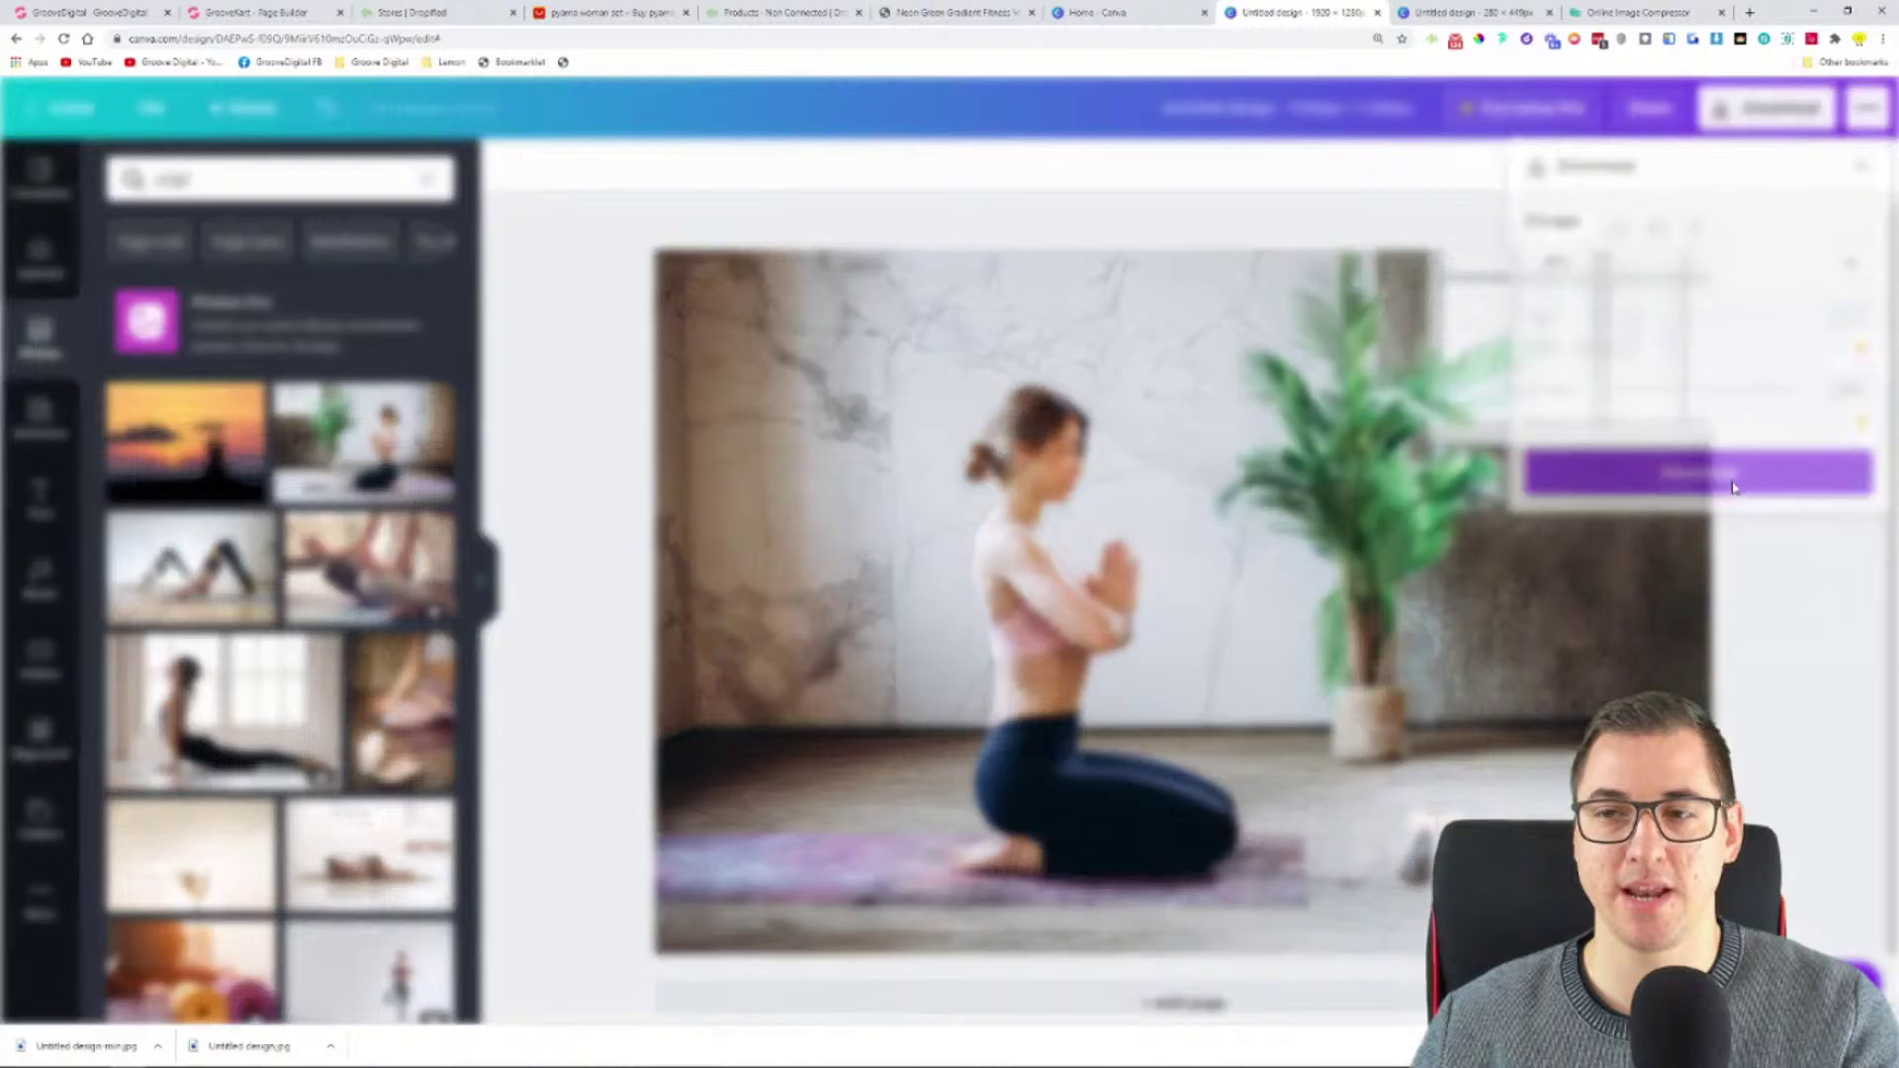
left_click(1733, 487)
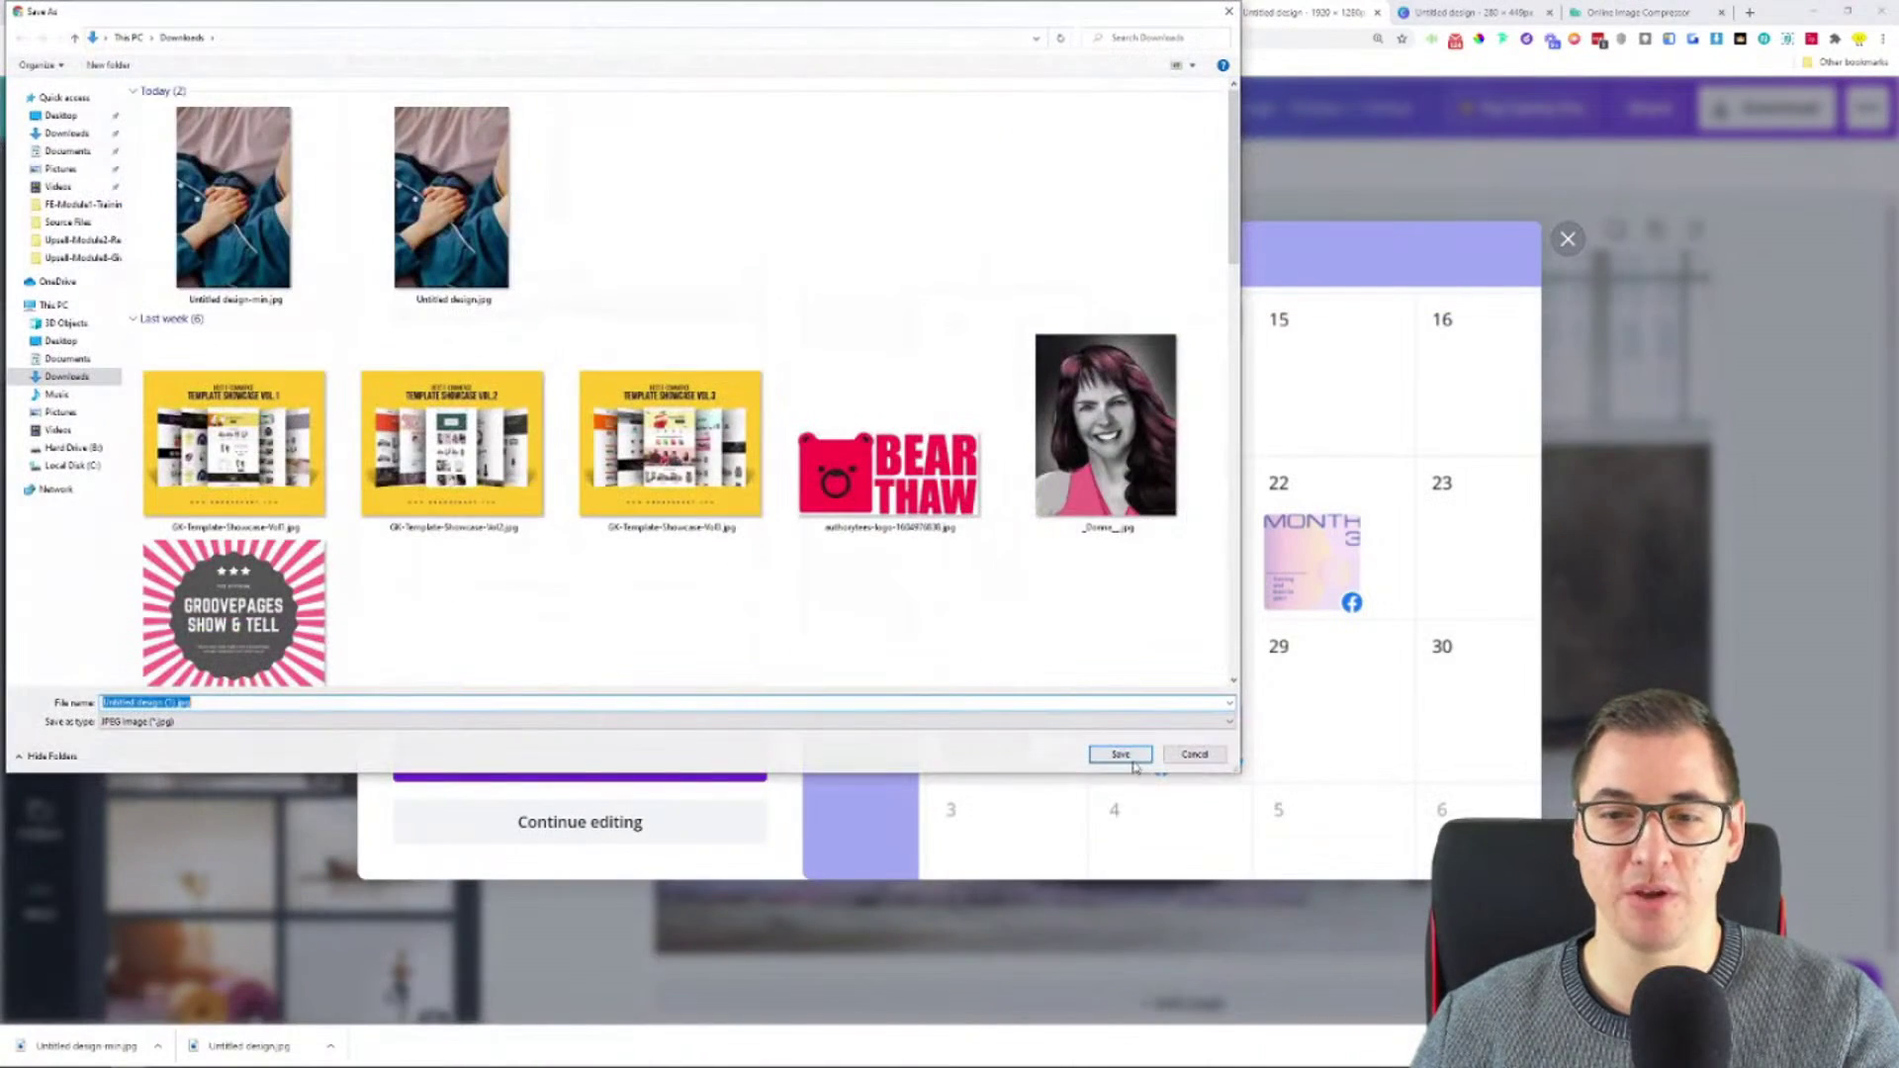
left_click(1128, 758)
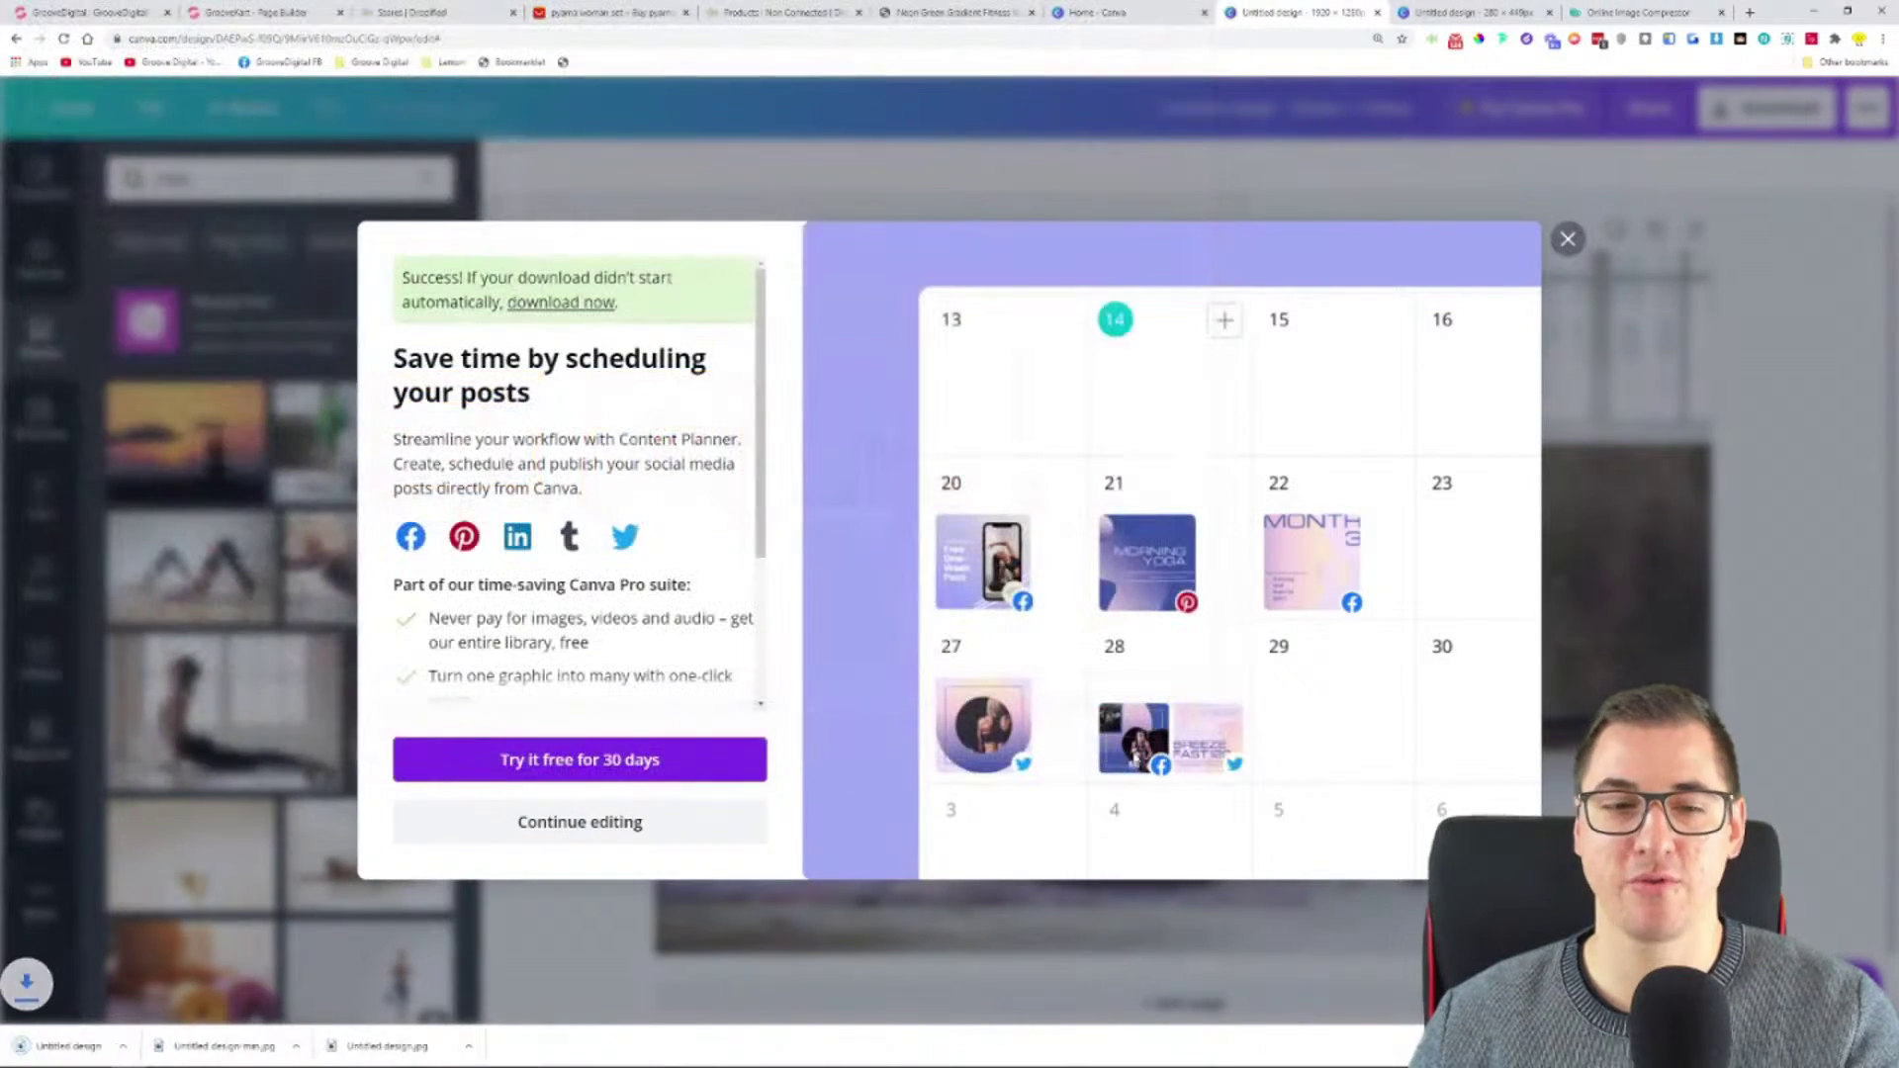
- Switch to Online Image Compressor, upload "Untitled design (1).jpg", and open its settings to compare the original and compressed previews
left_click(1648, 12)
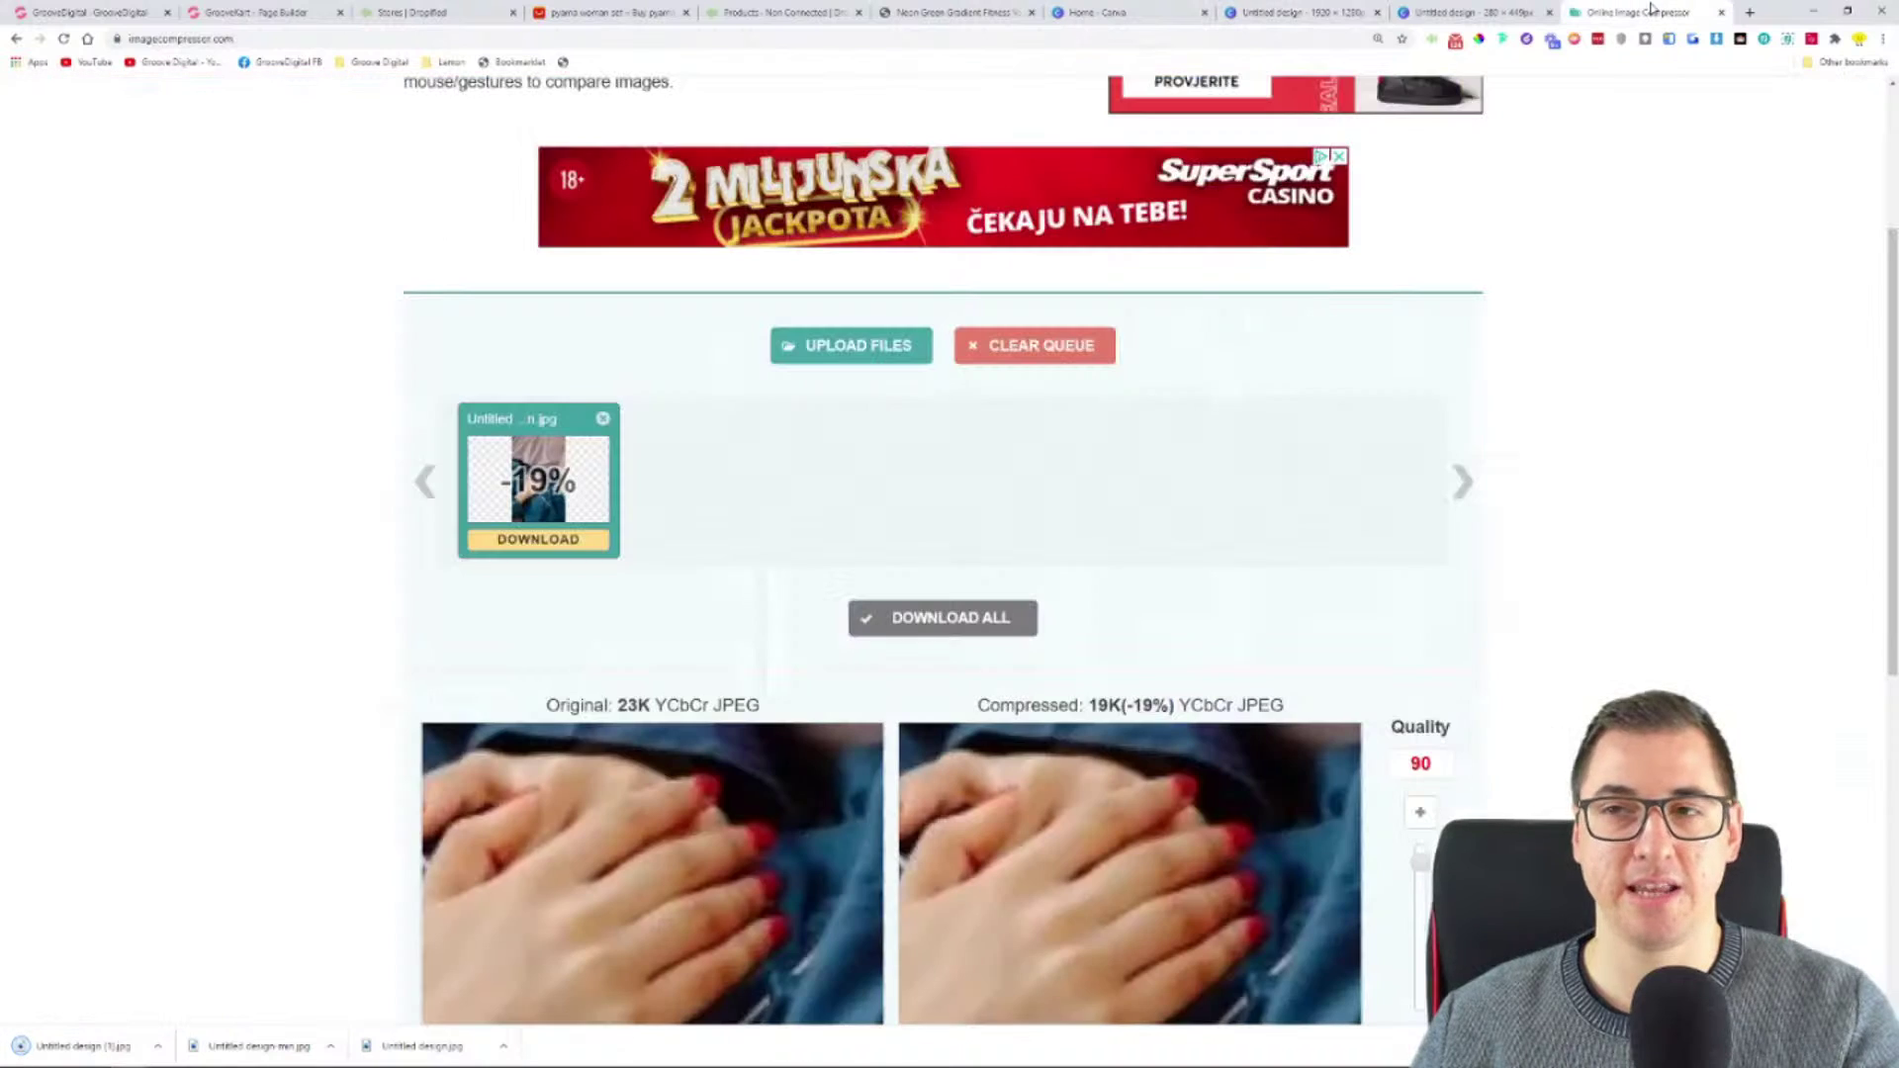
left_click(843, 344)
double_click(294, 222)
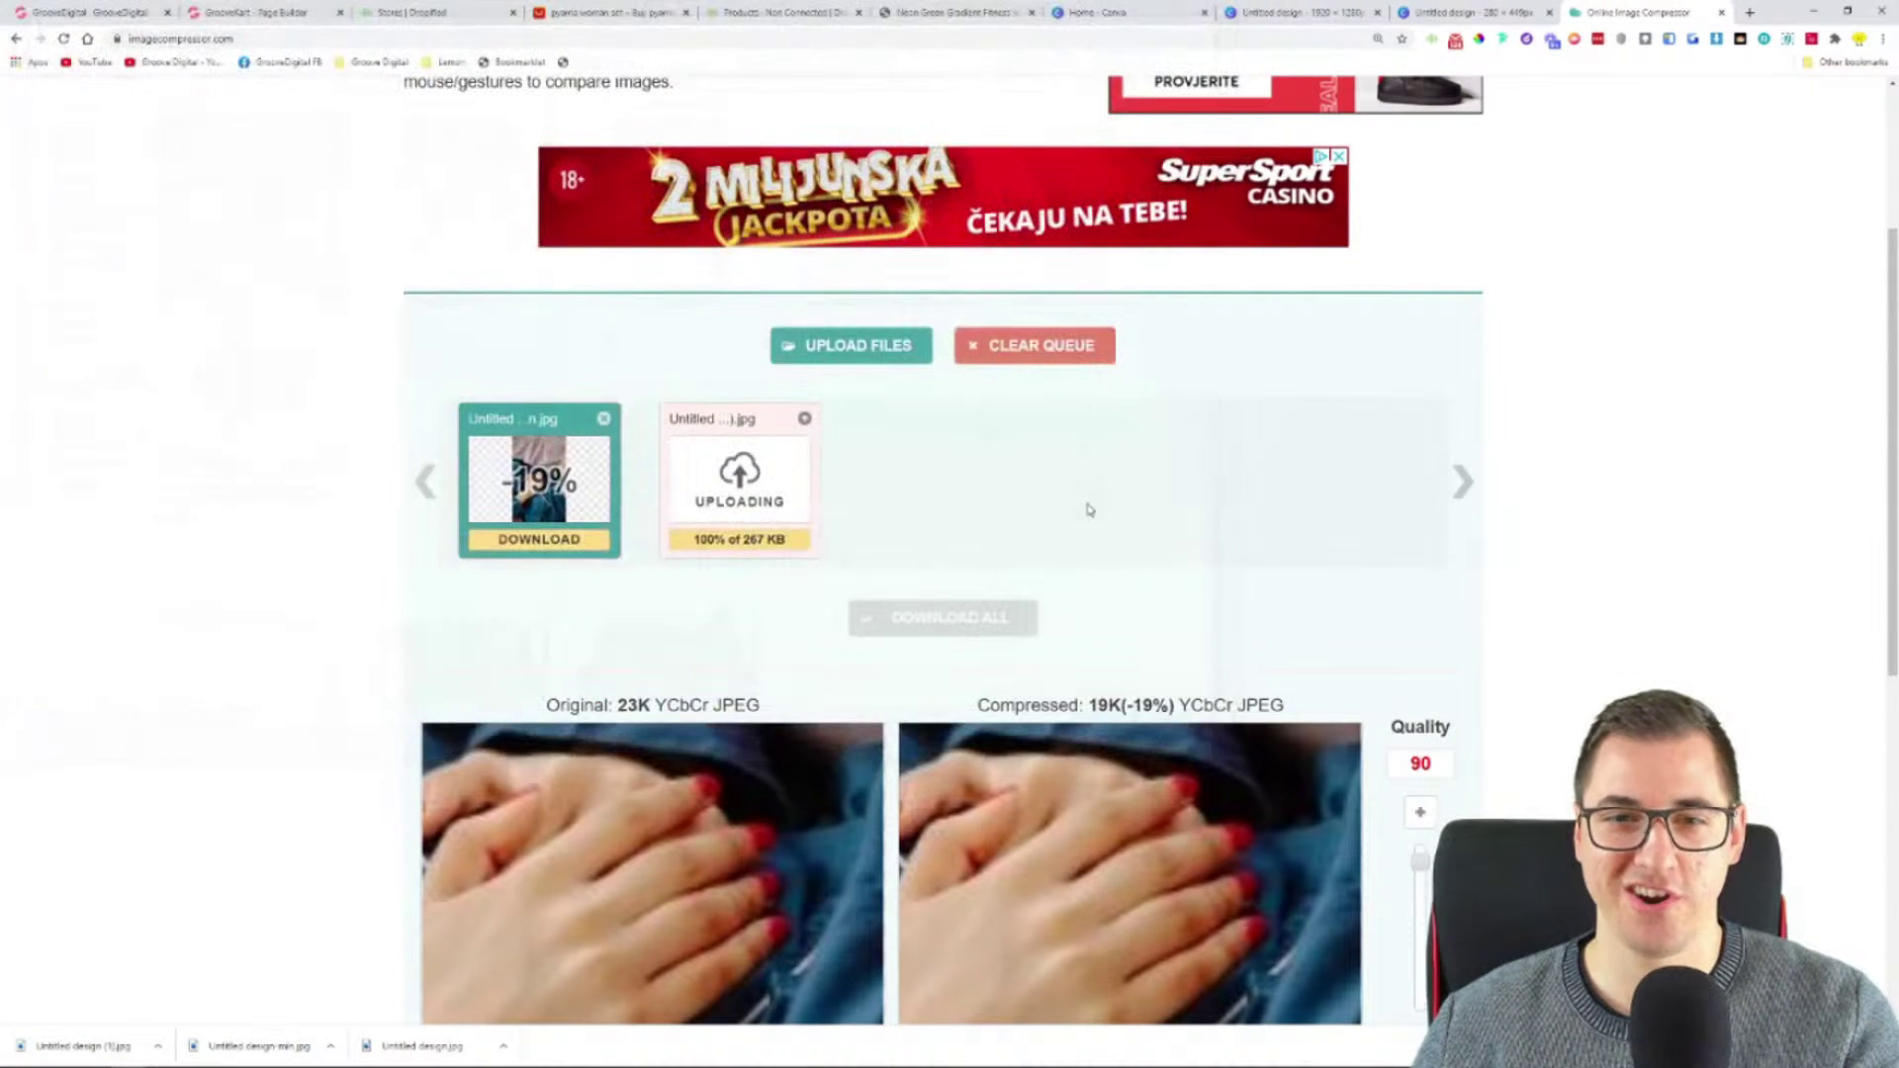
left_click(740, 479)
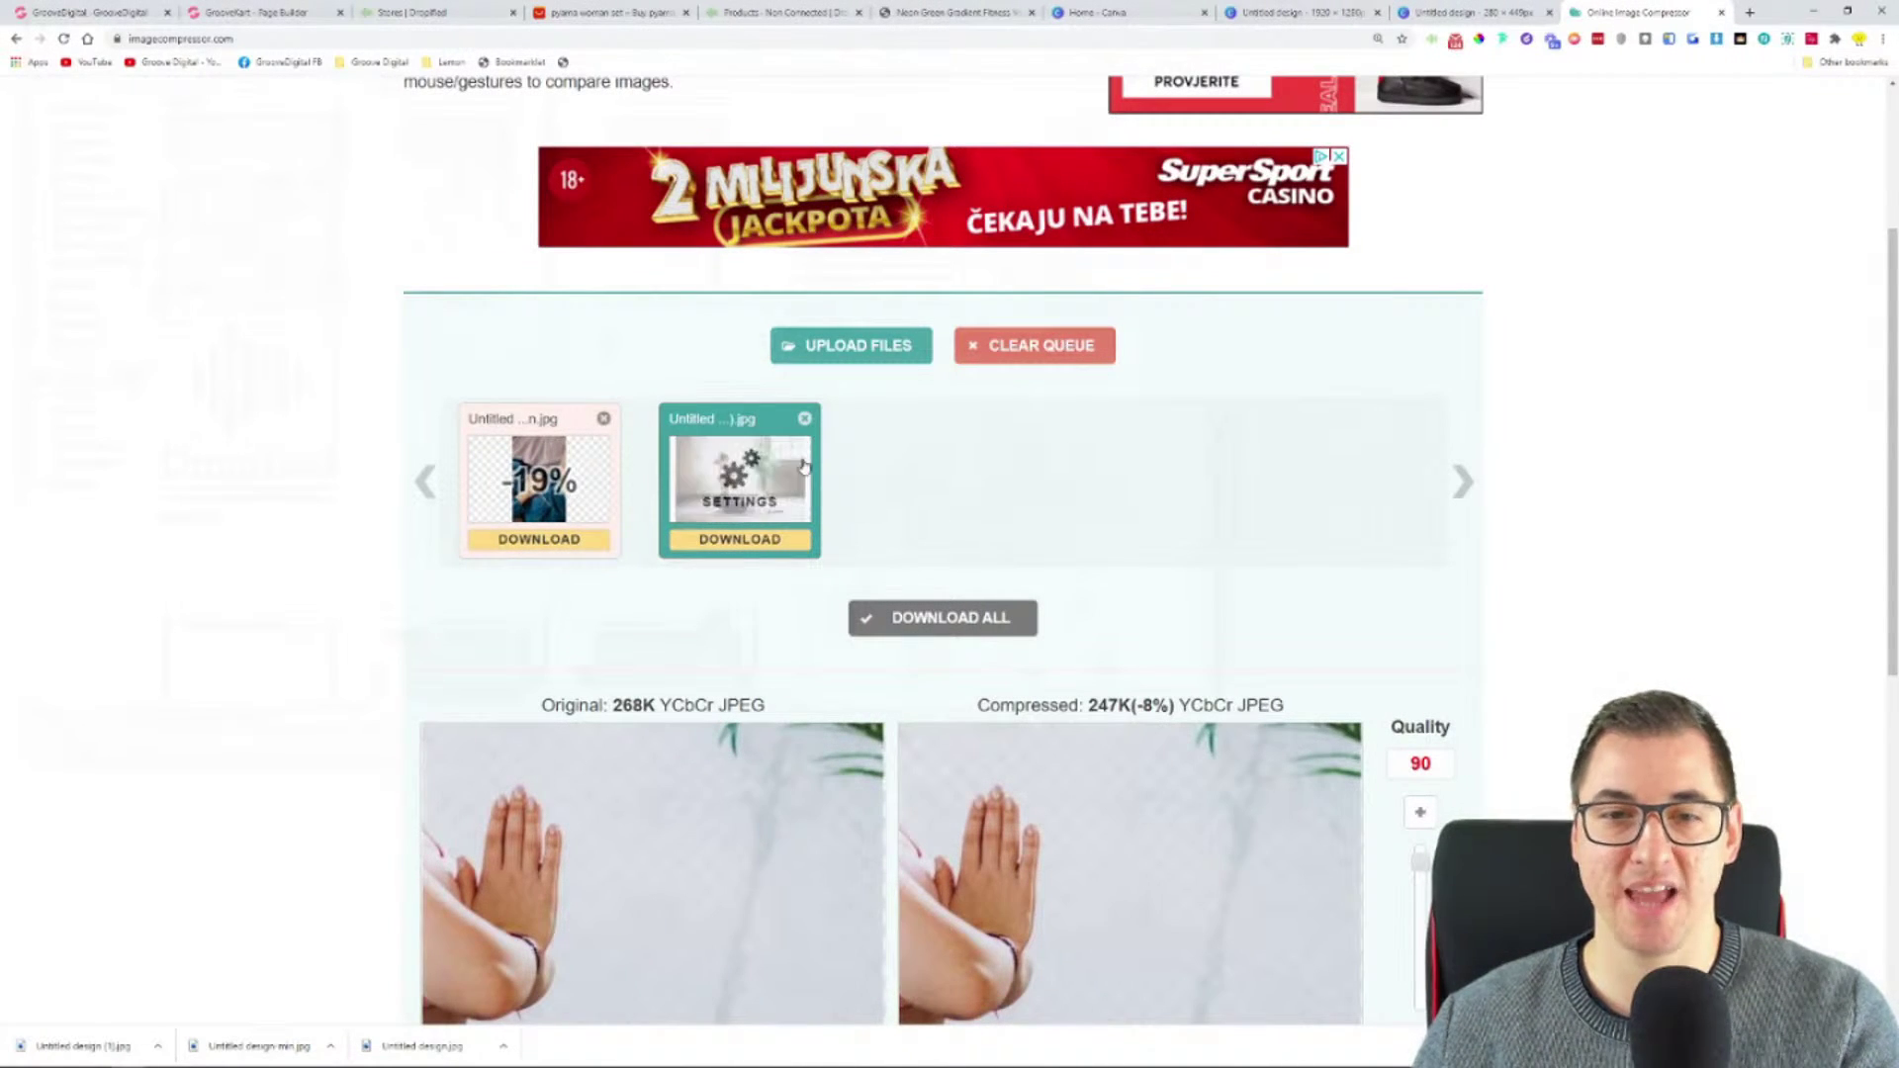
scroll(1009, 524, "down", 2)
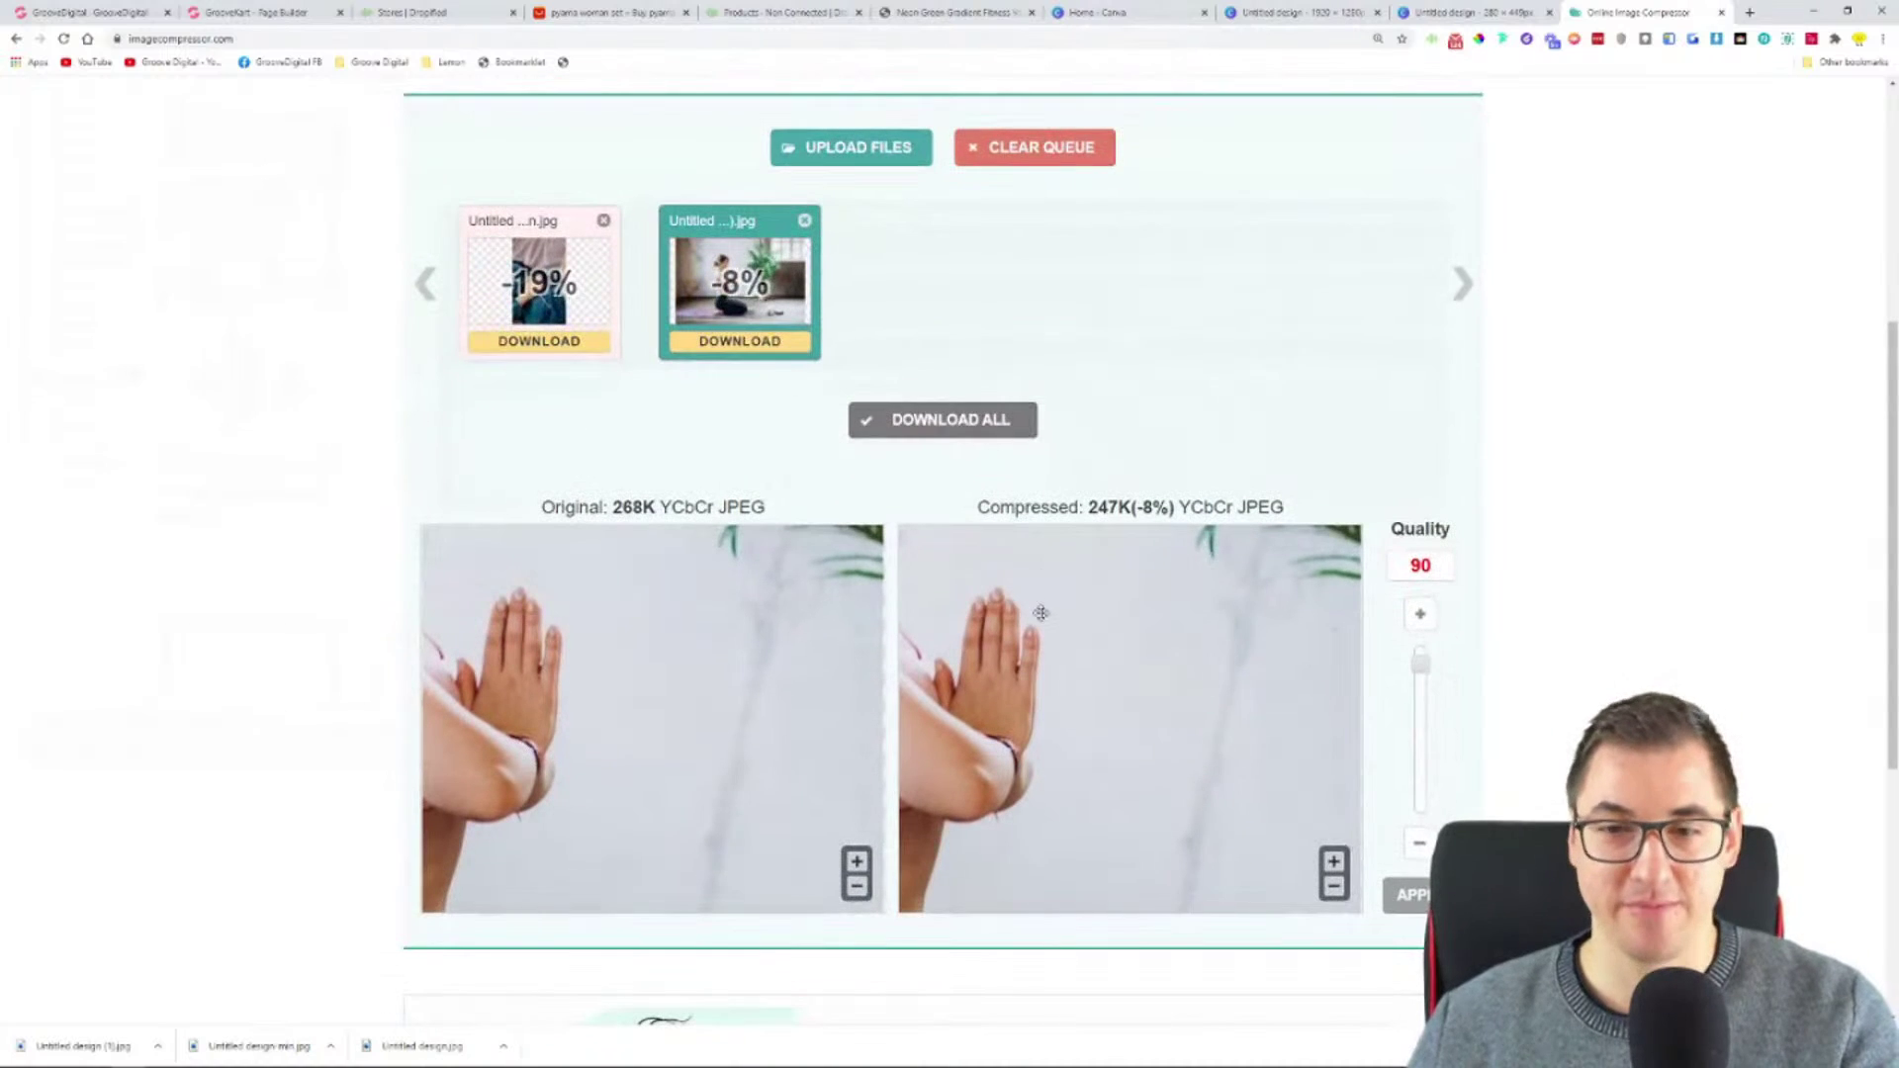
left_click_drag(824, 684, 862, 704)
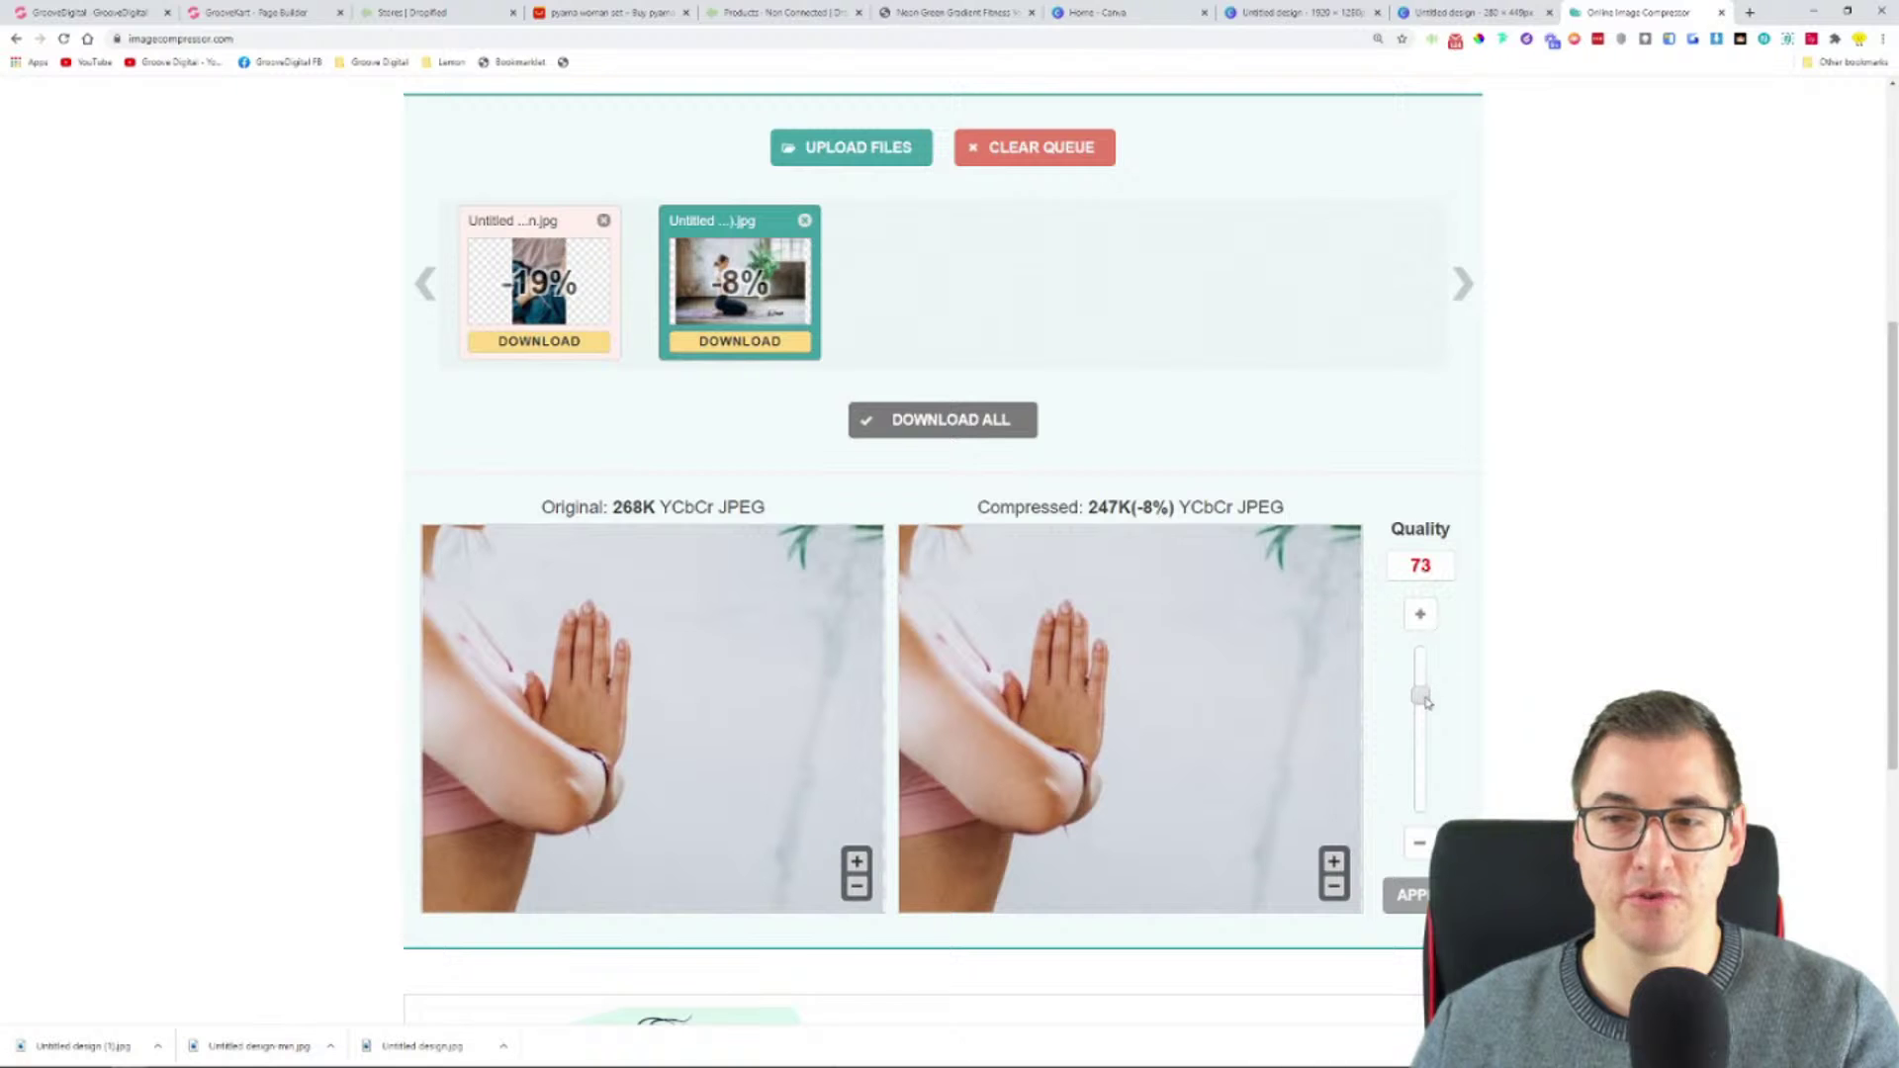
- Compress the yoga image at quality 70 and save the compressed copy in the Downloads folder
left_click(1422, 703)
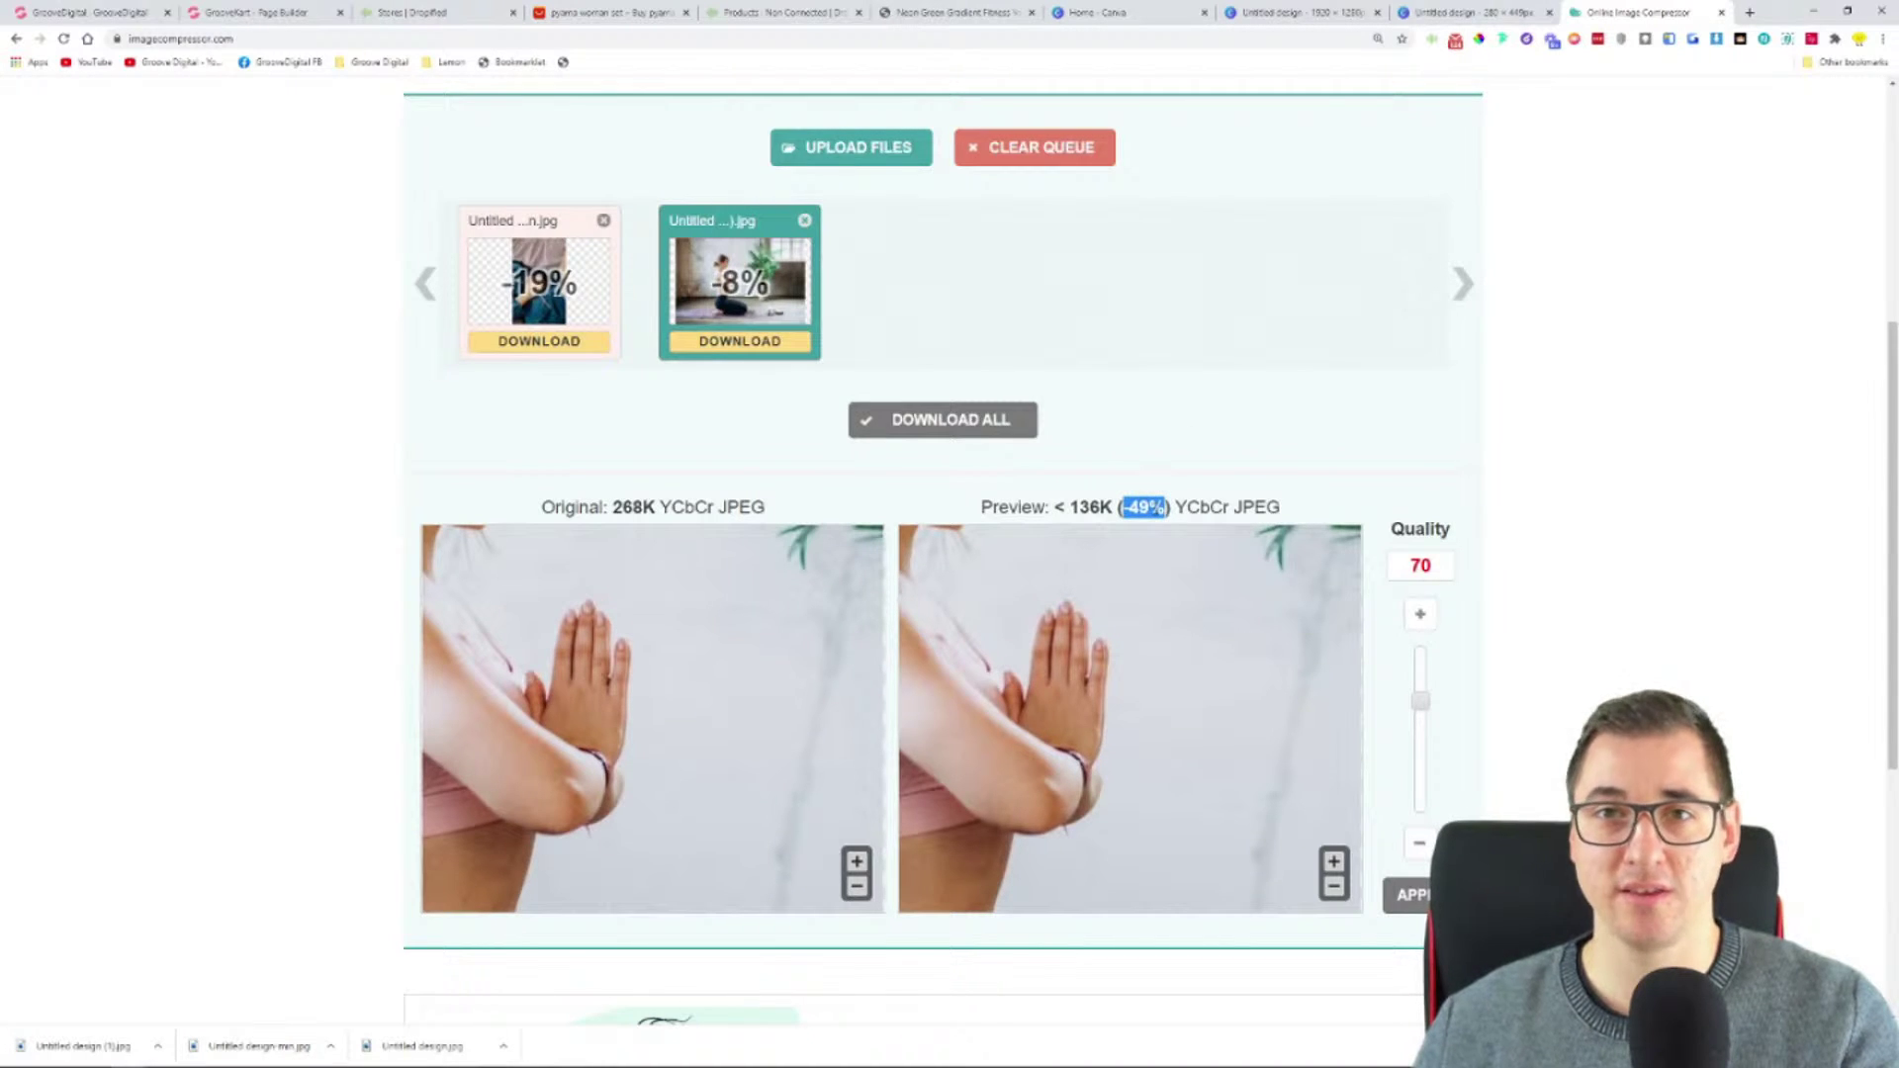
left_click(1055, 509)
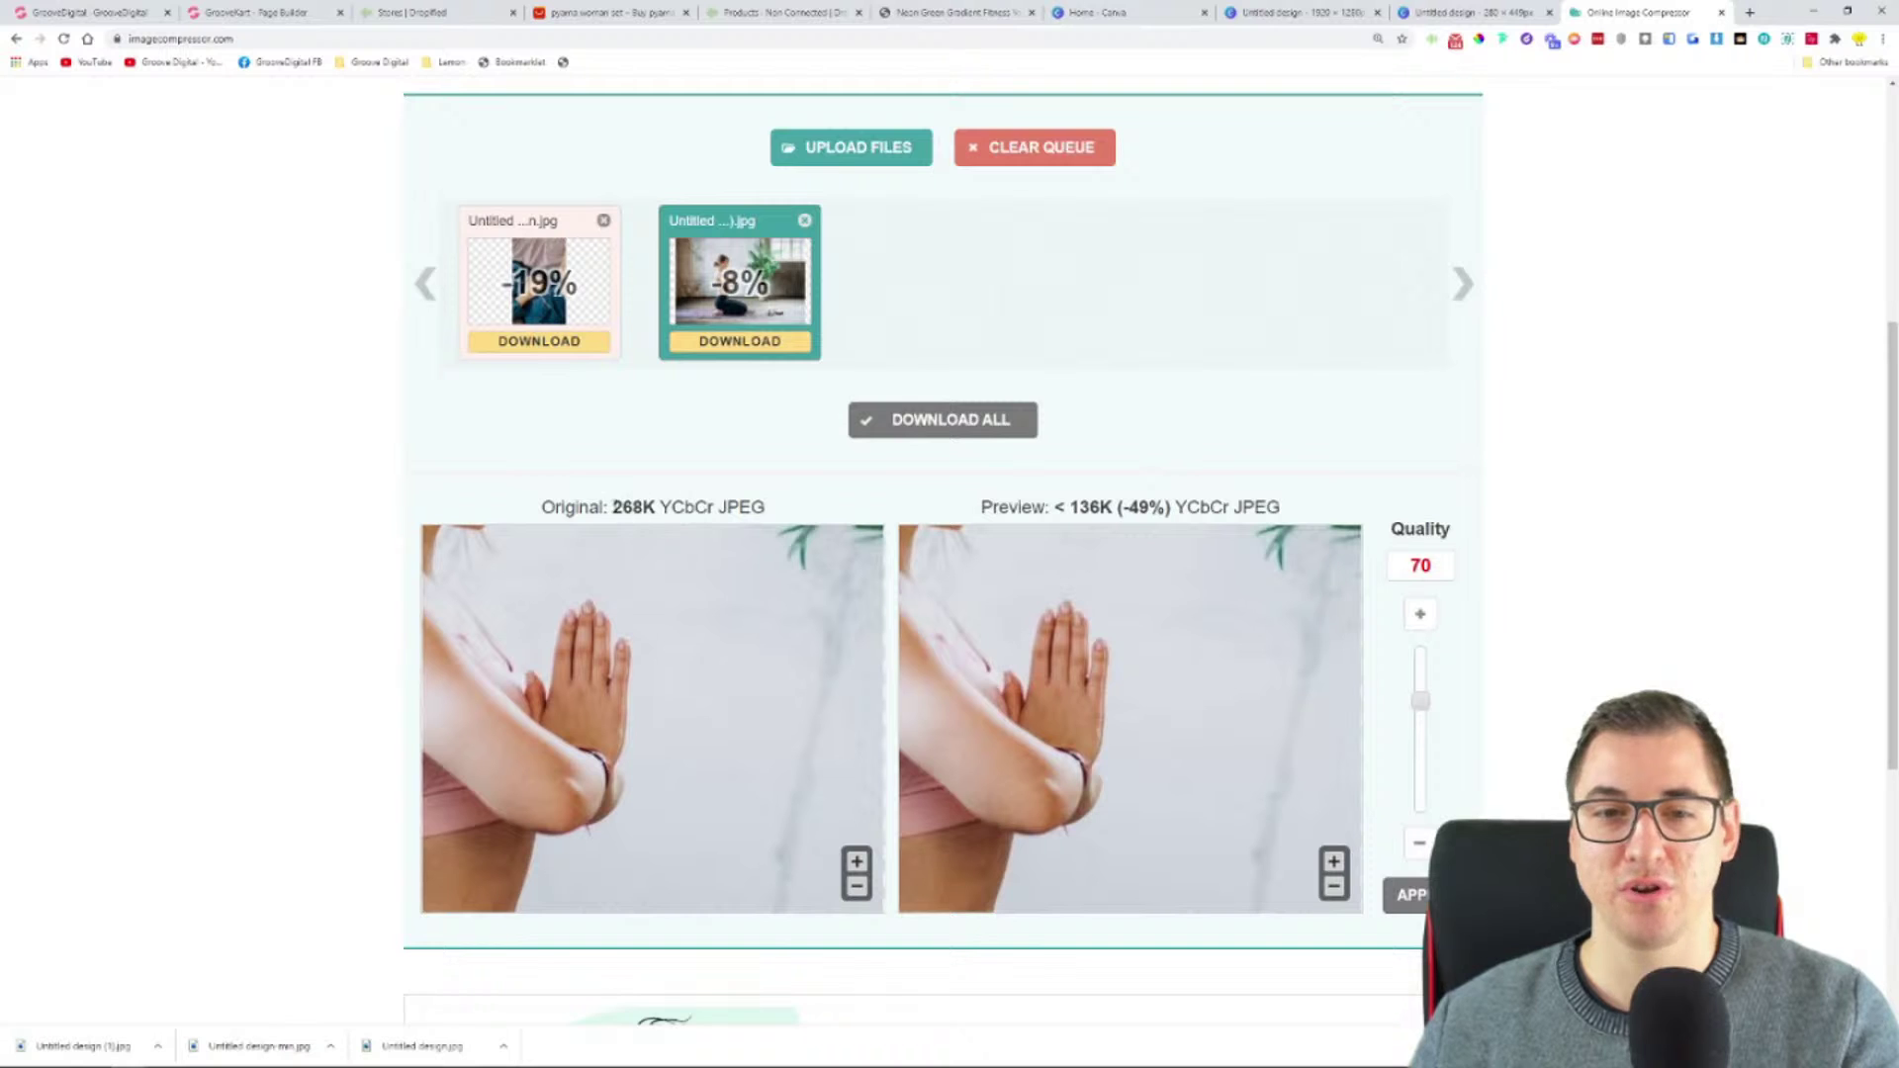
left_click_drag(1120, 509, 1168, 509)
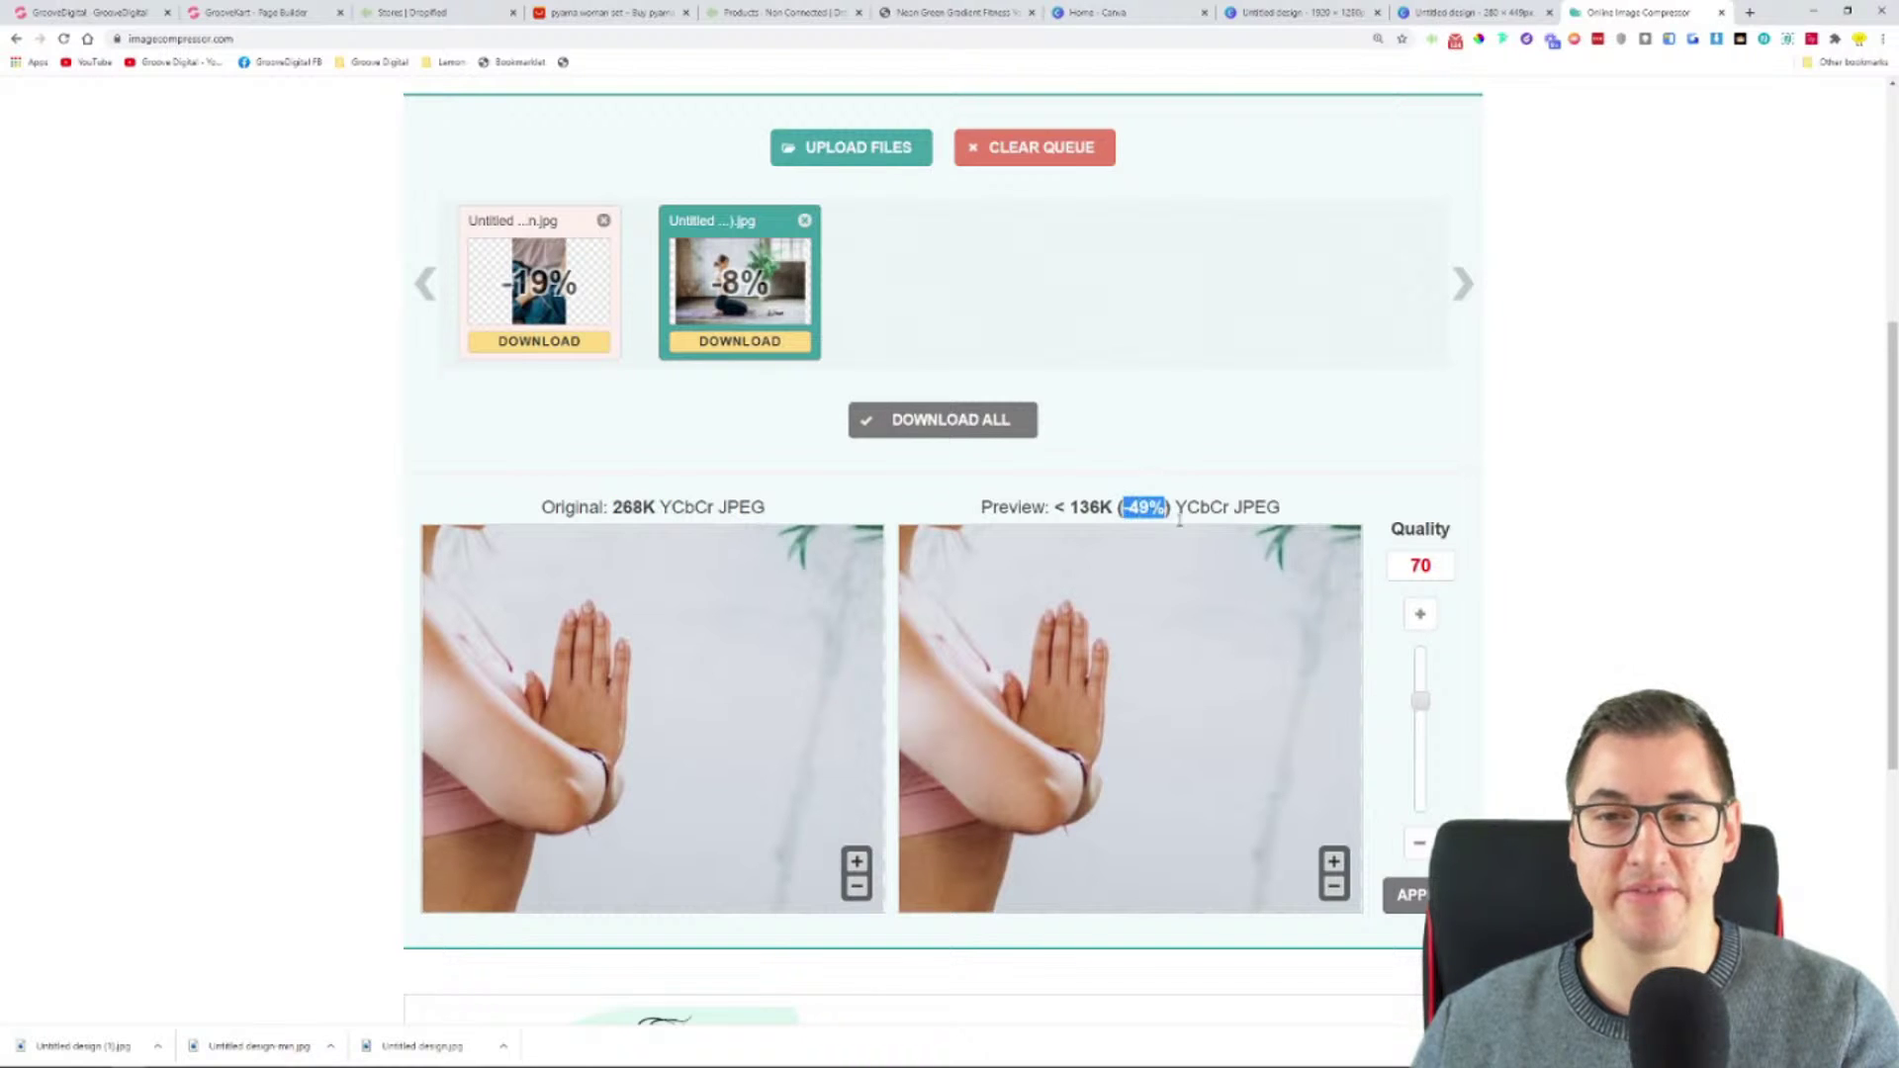
left_click(1410, 896)
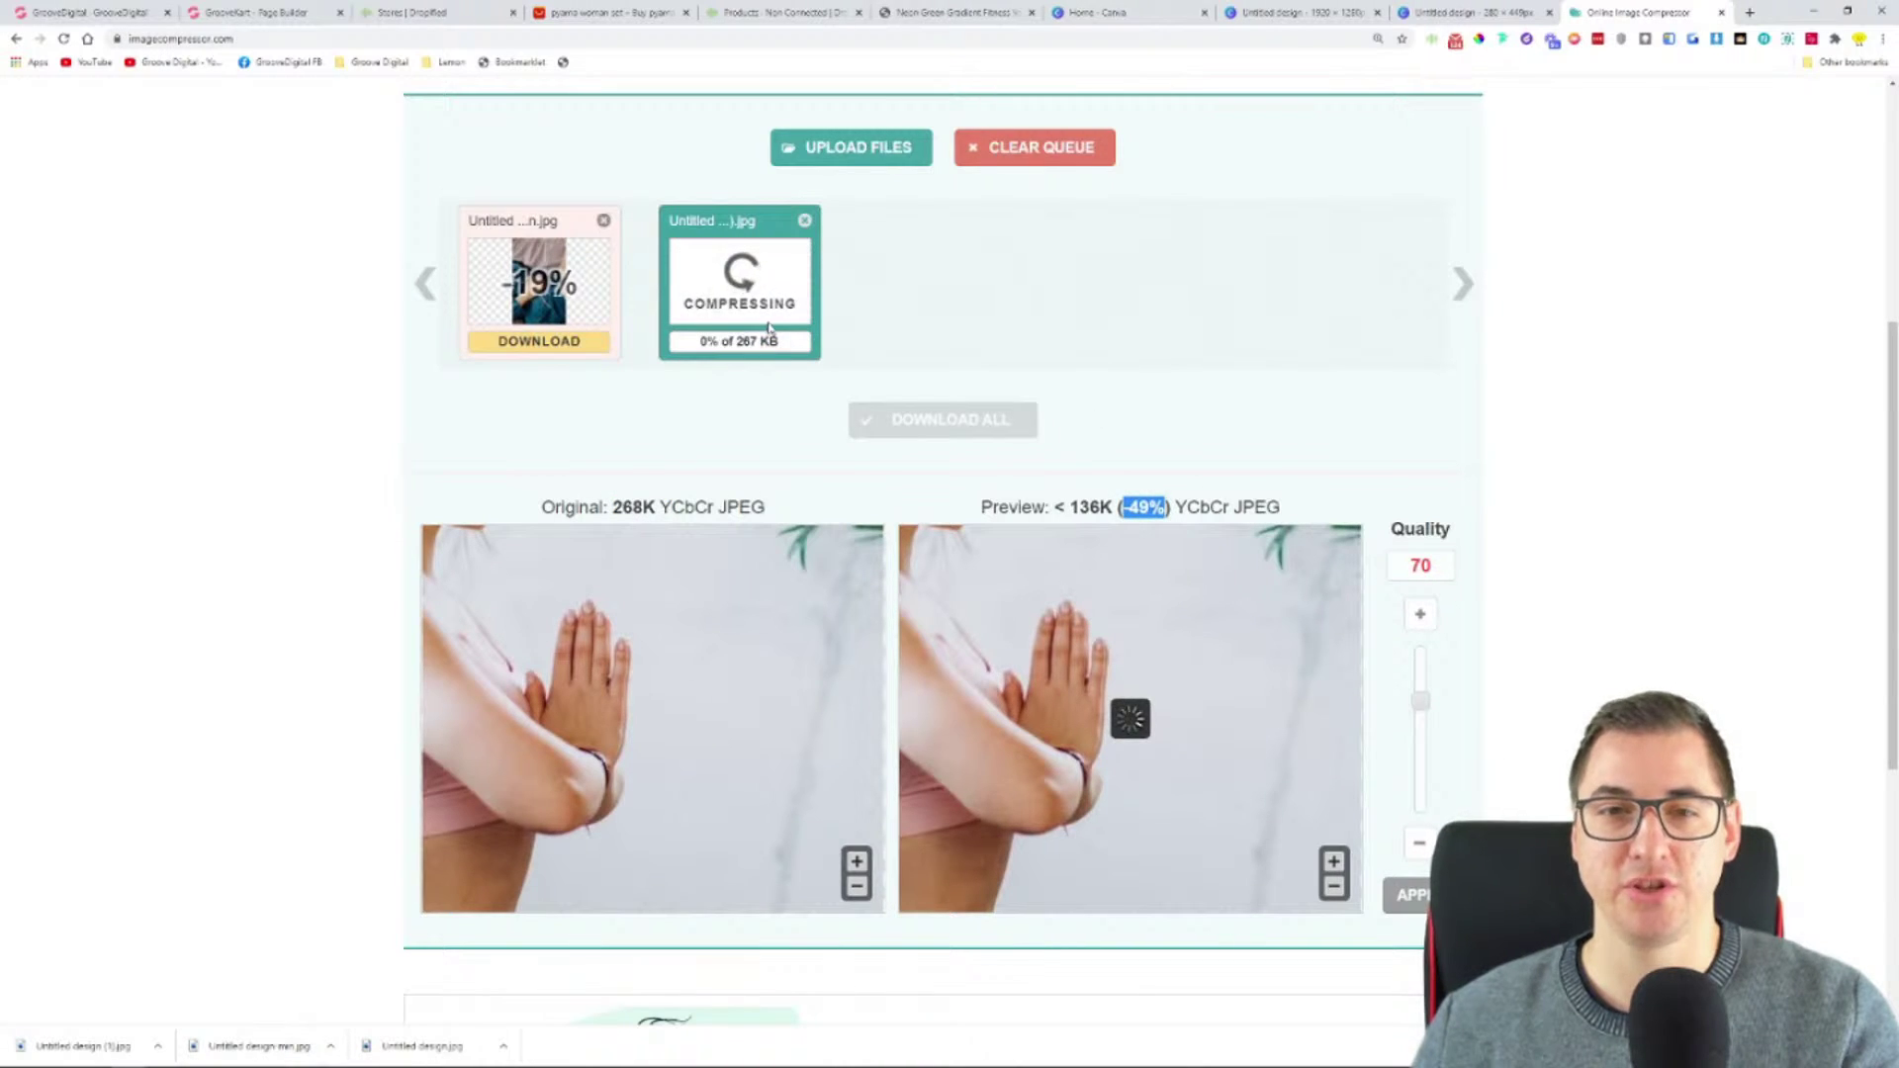
left_click(740, 339)
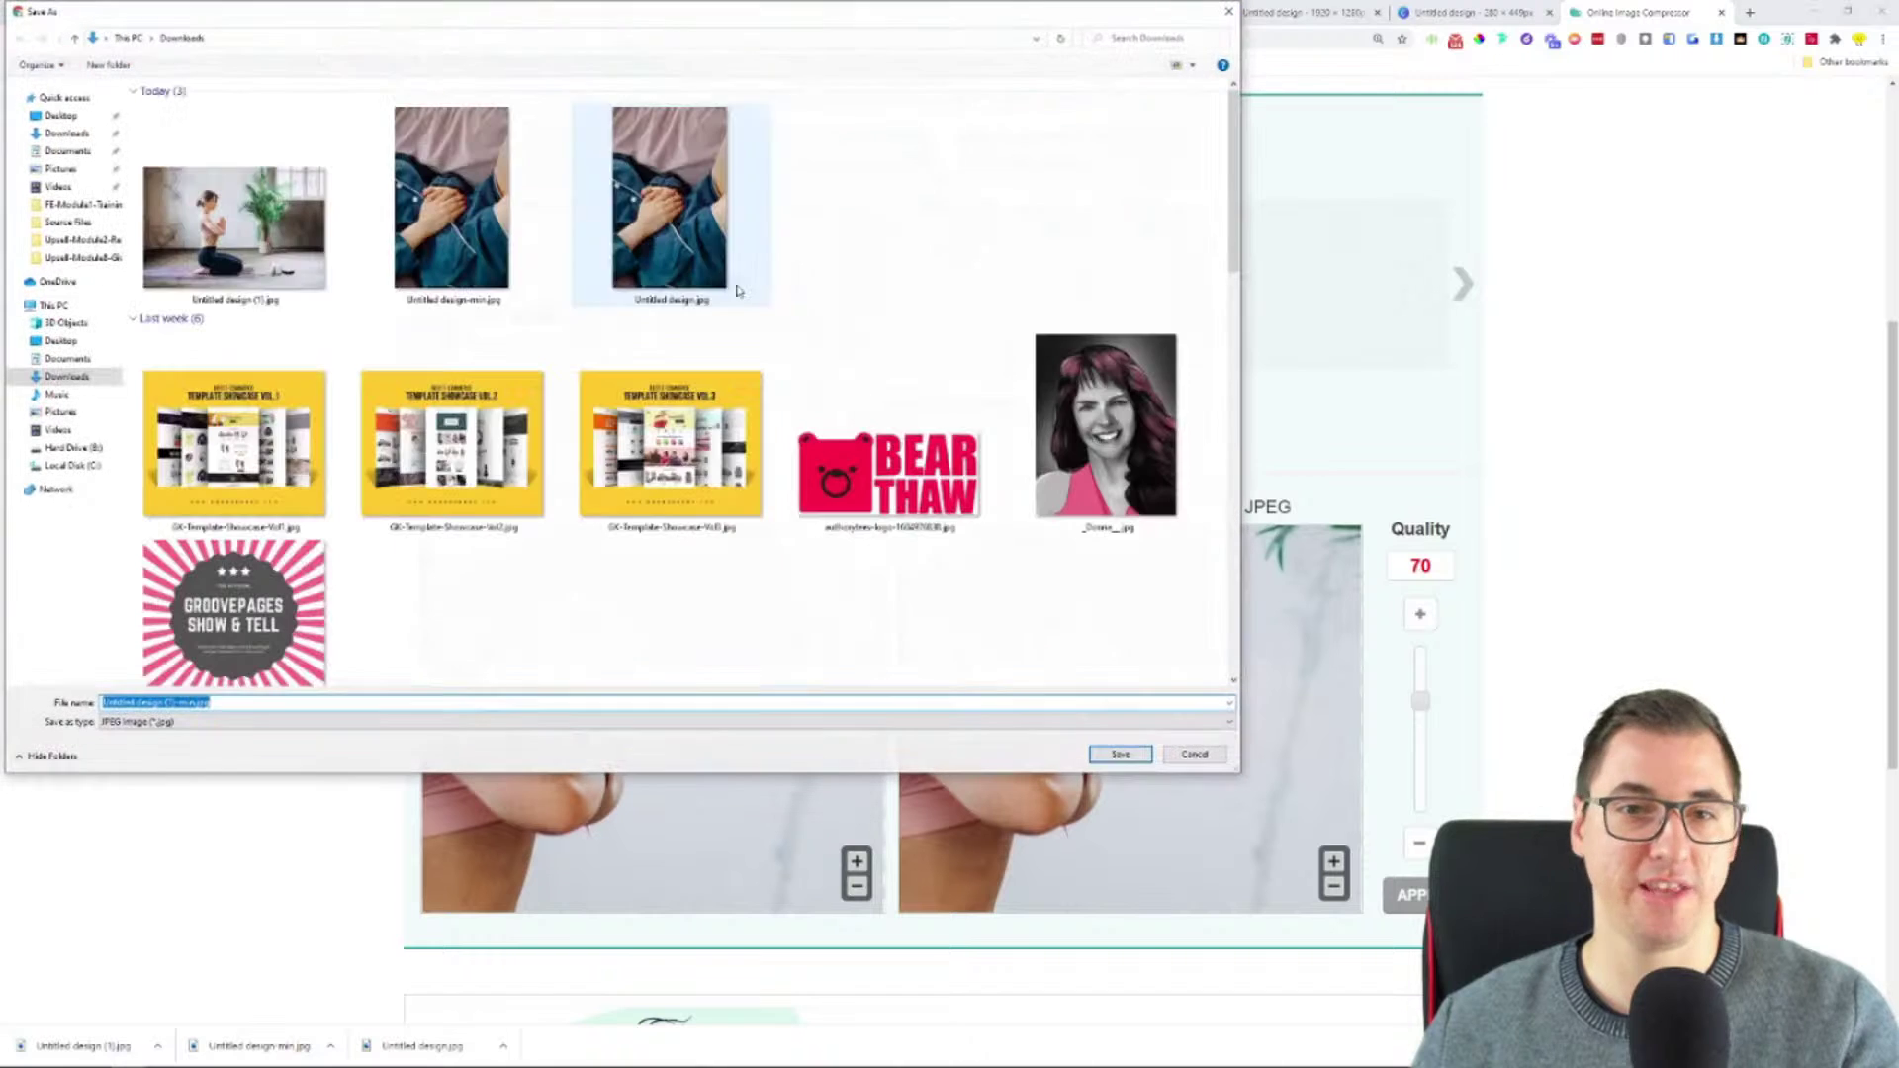
left_click(1121, 755)
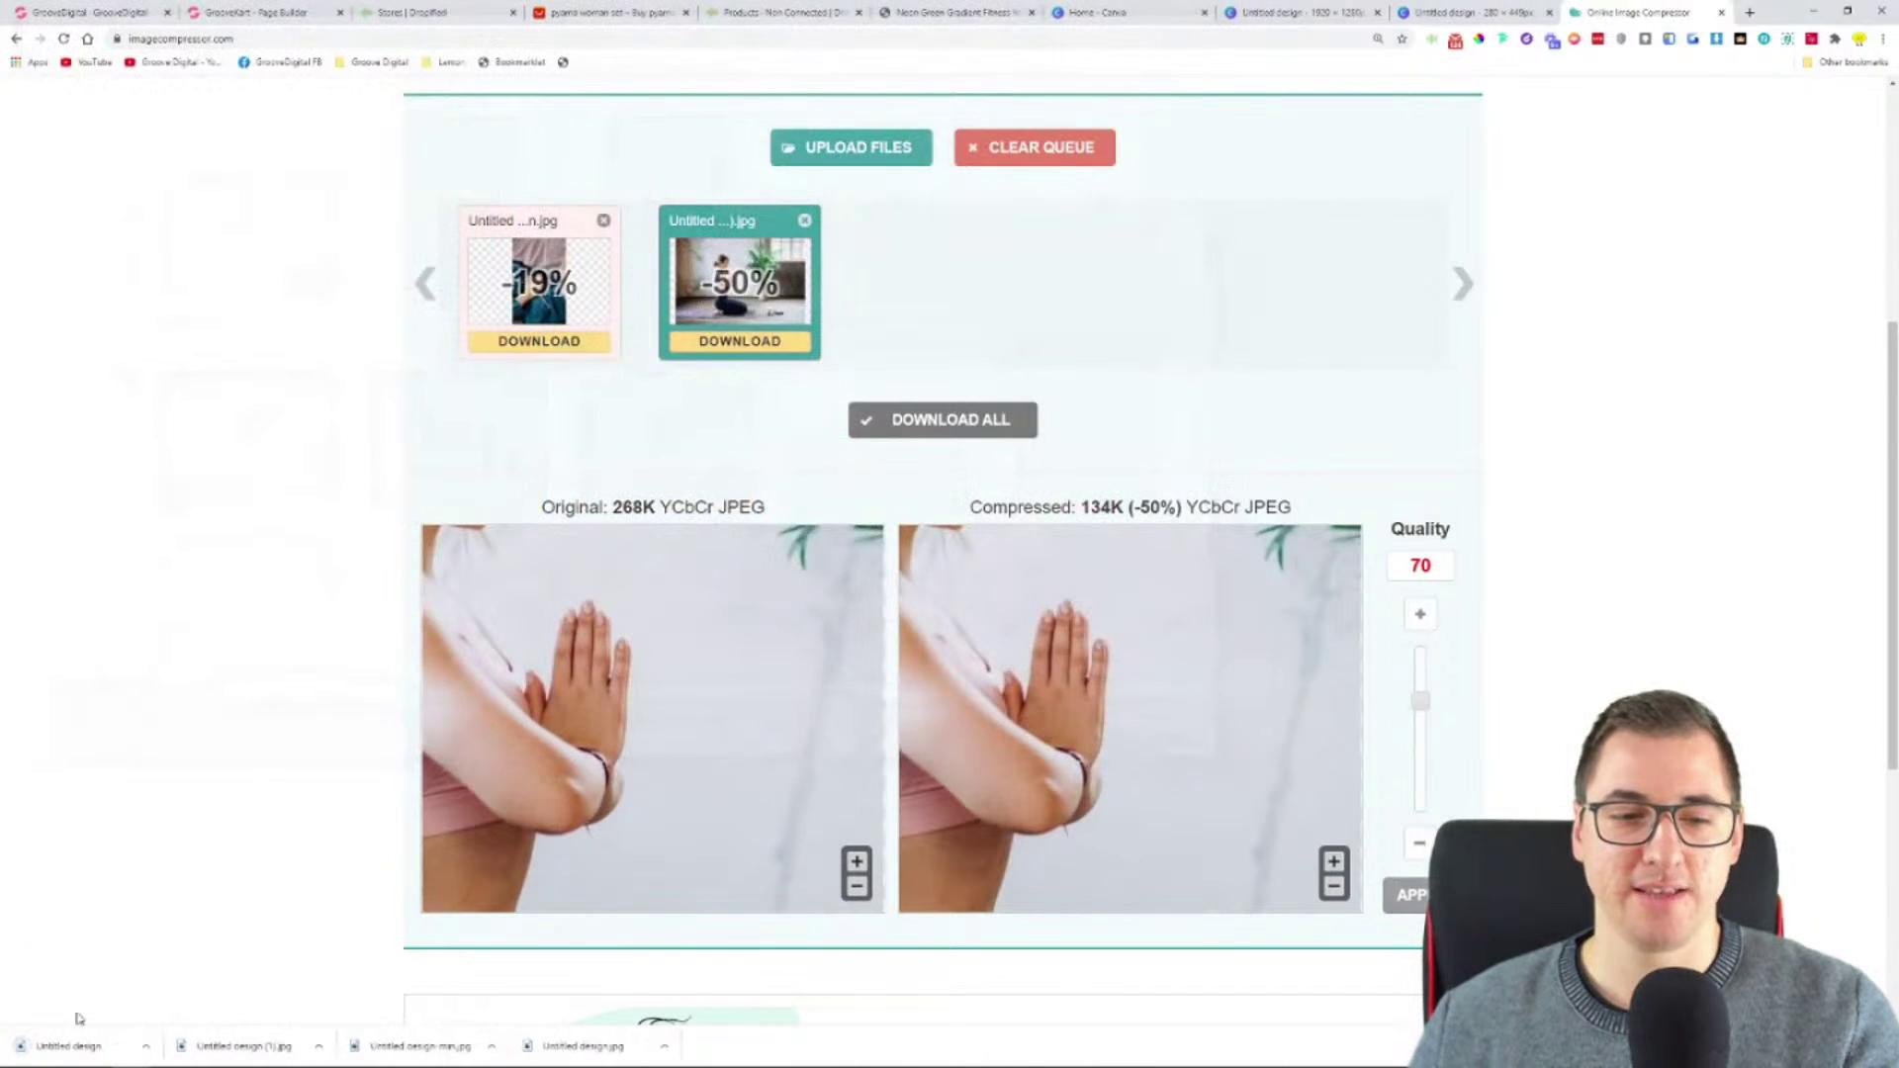
- Return to the GrooveKart page builder and remove the baby background image from the homepage hero section
left_click(275, 23)
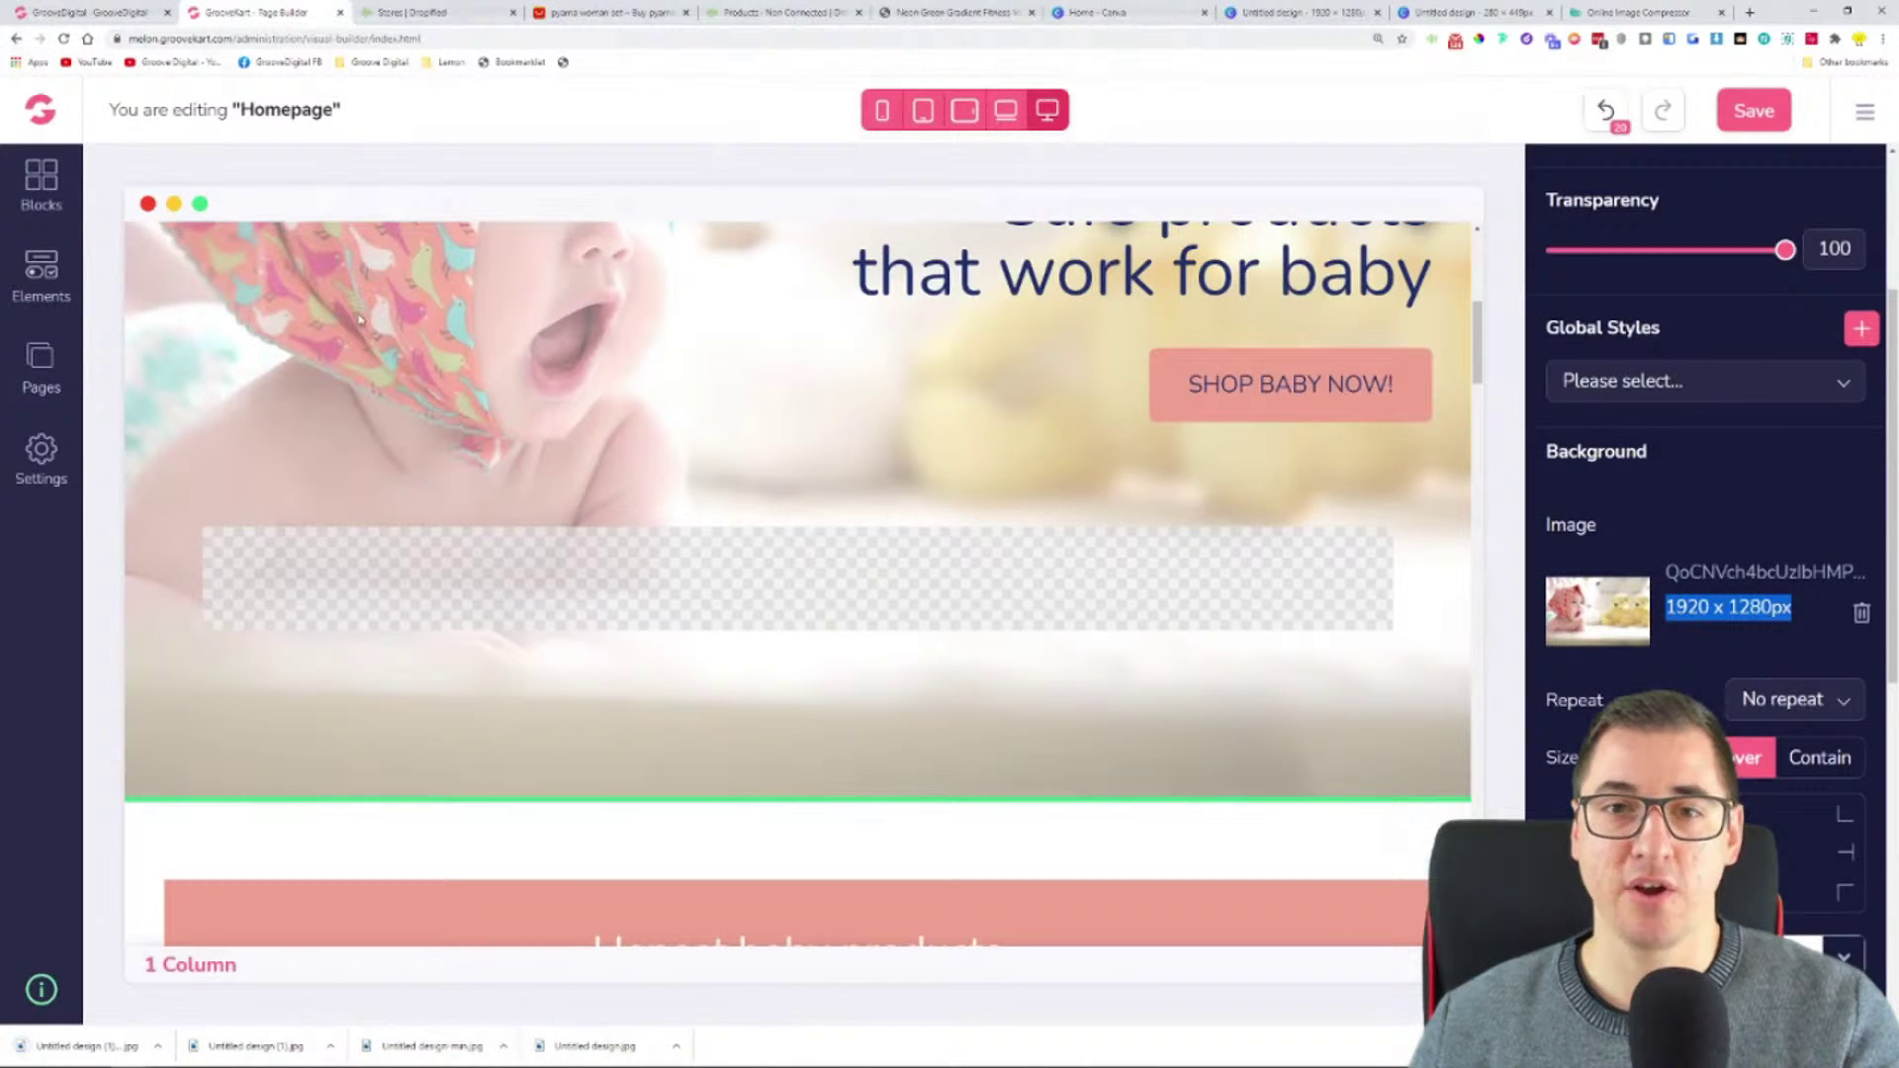
scroll(448, 477, "up", 2)
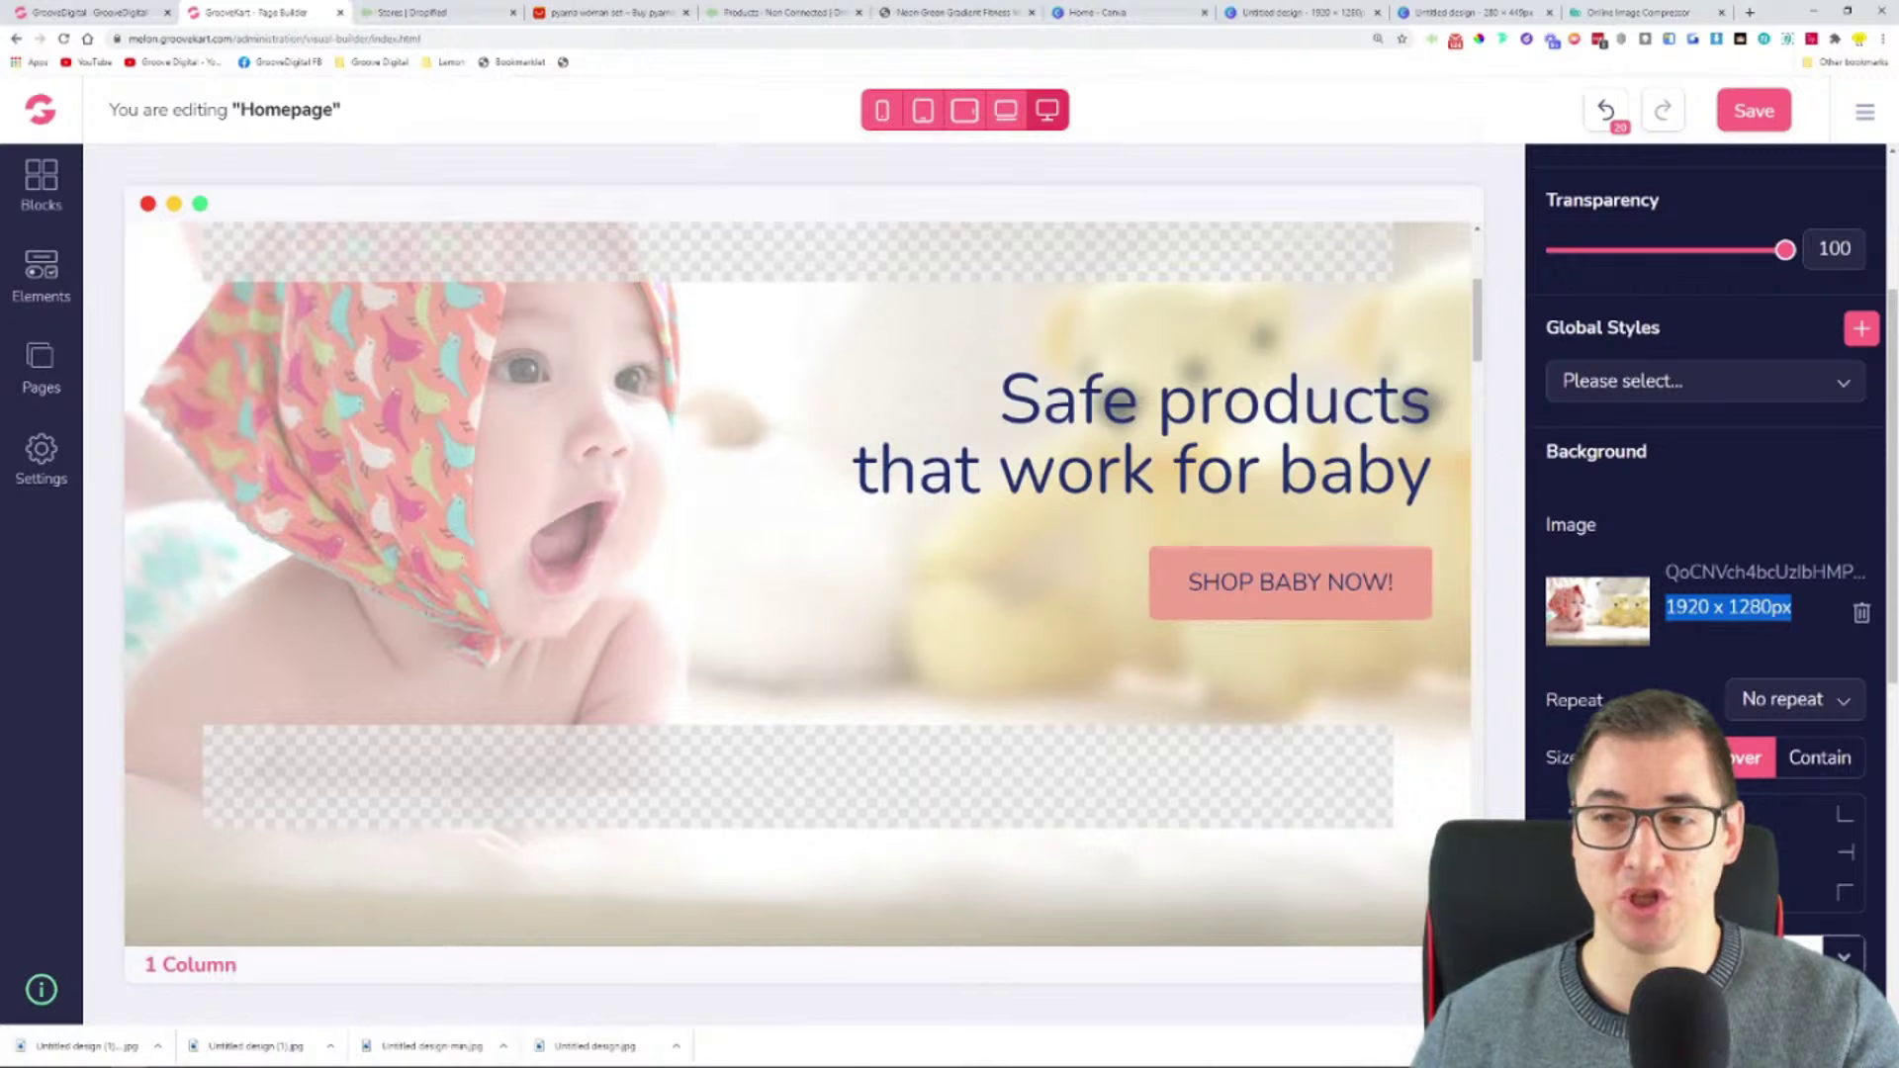
left_click(1863, 618)
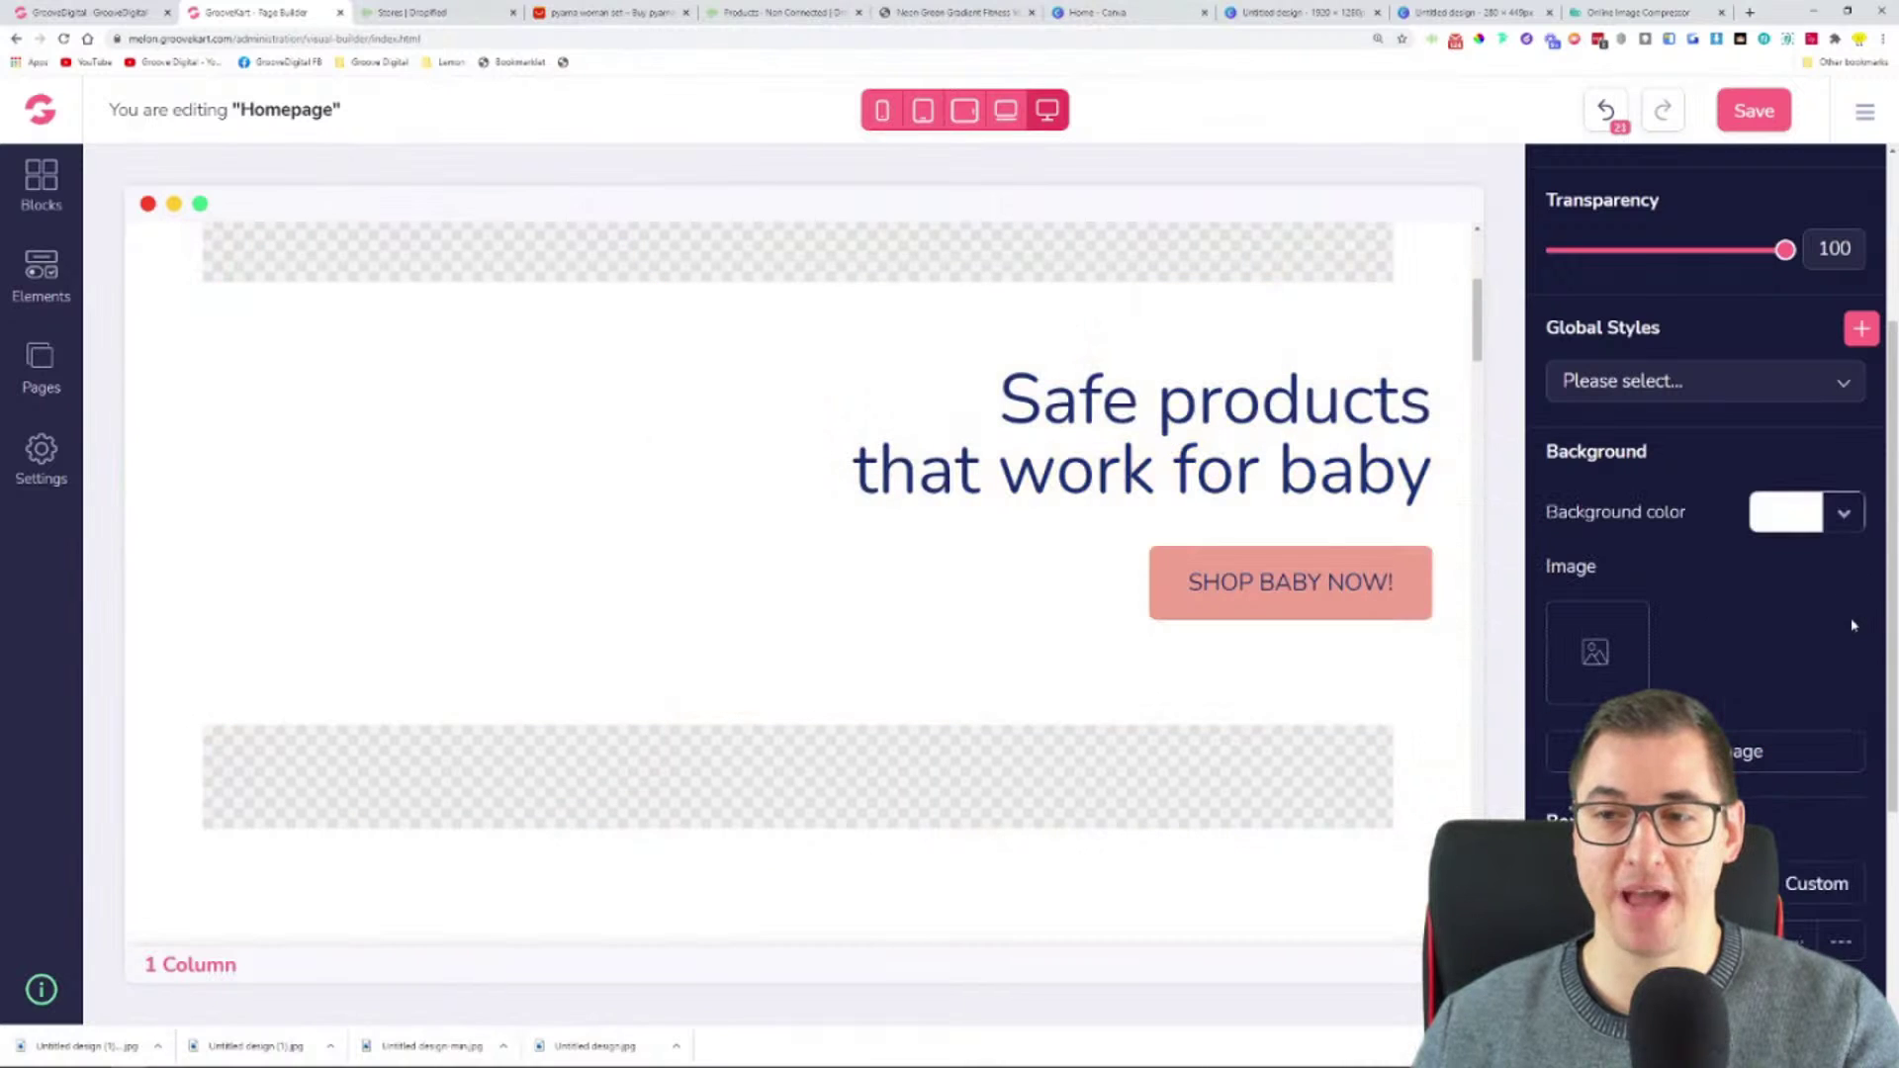
- Set the compressed yoga picture as the background image of the homepage hero section
left_click(1622, 645)
double_click(238, 212)
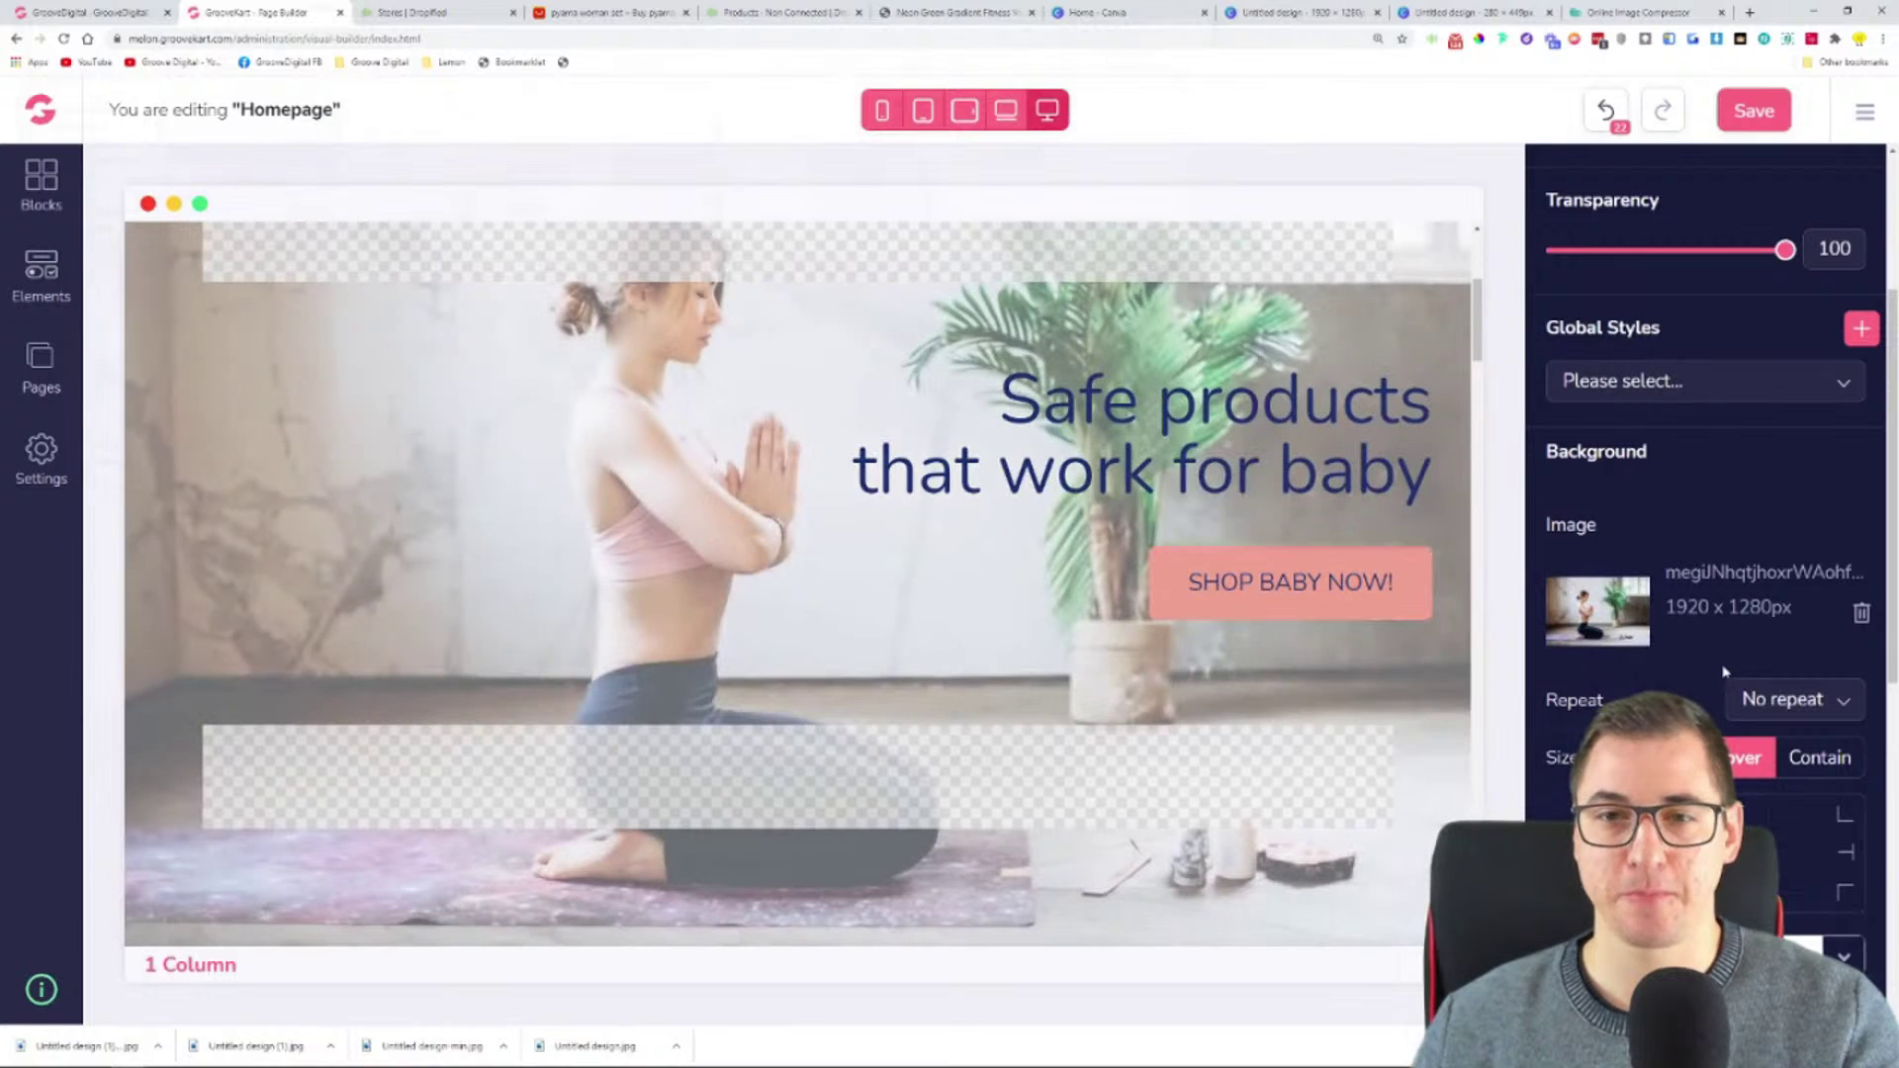
- Replace the entire hero heading text with "Relax with the best yoga products on the planet"
left_click(1168, 376)
triple_click(1167, 398)
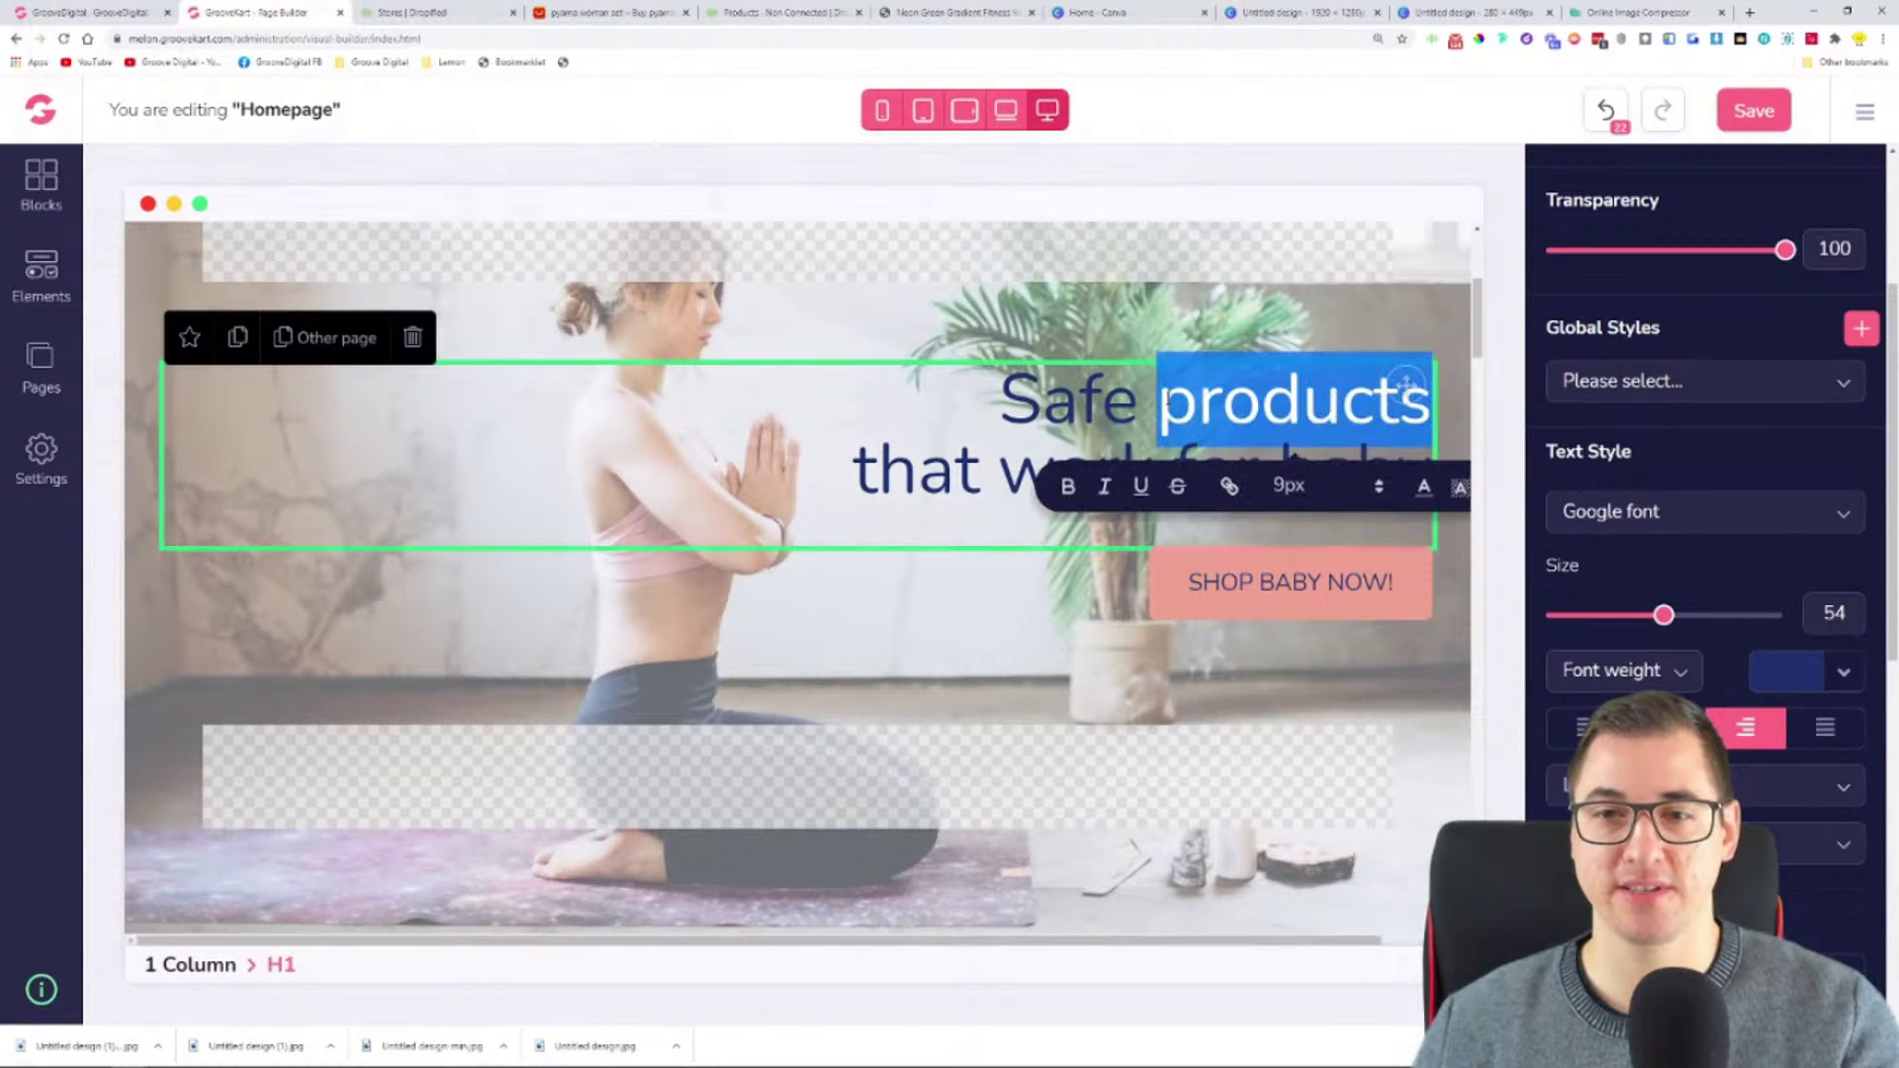
left_click_drag(1001, 399, 1439, 480)
left_click(1385, 534)
triple_click(1385, 473)
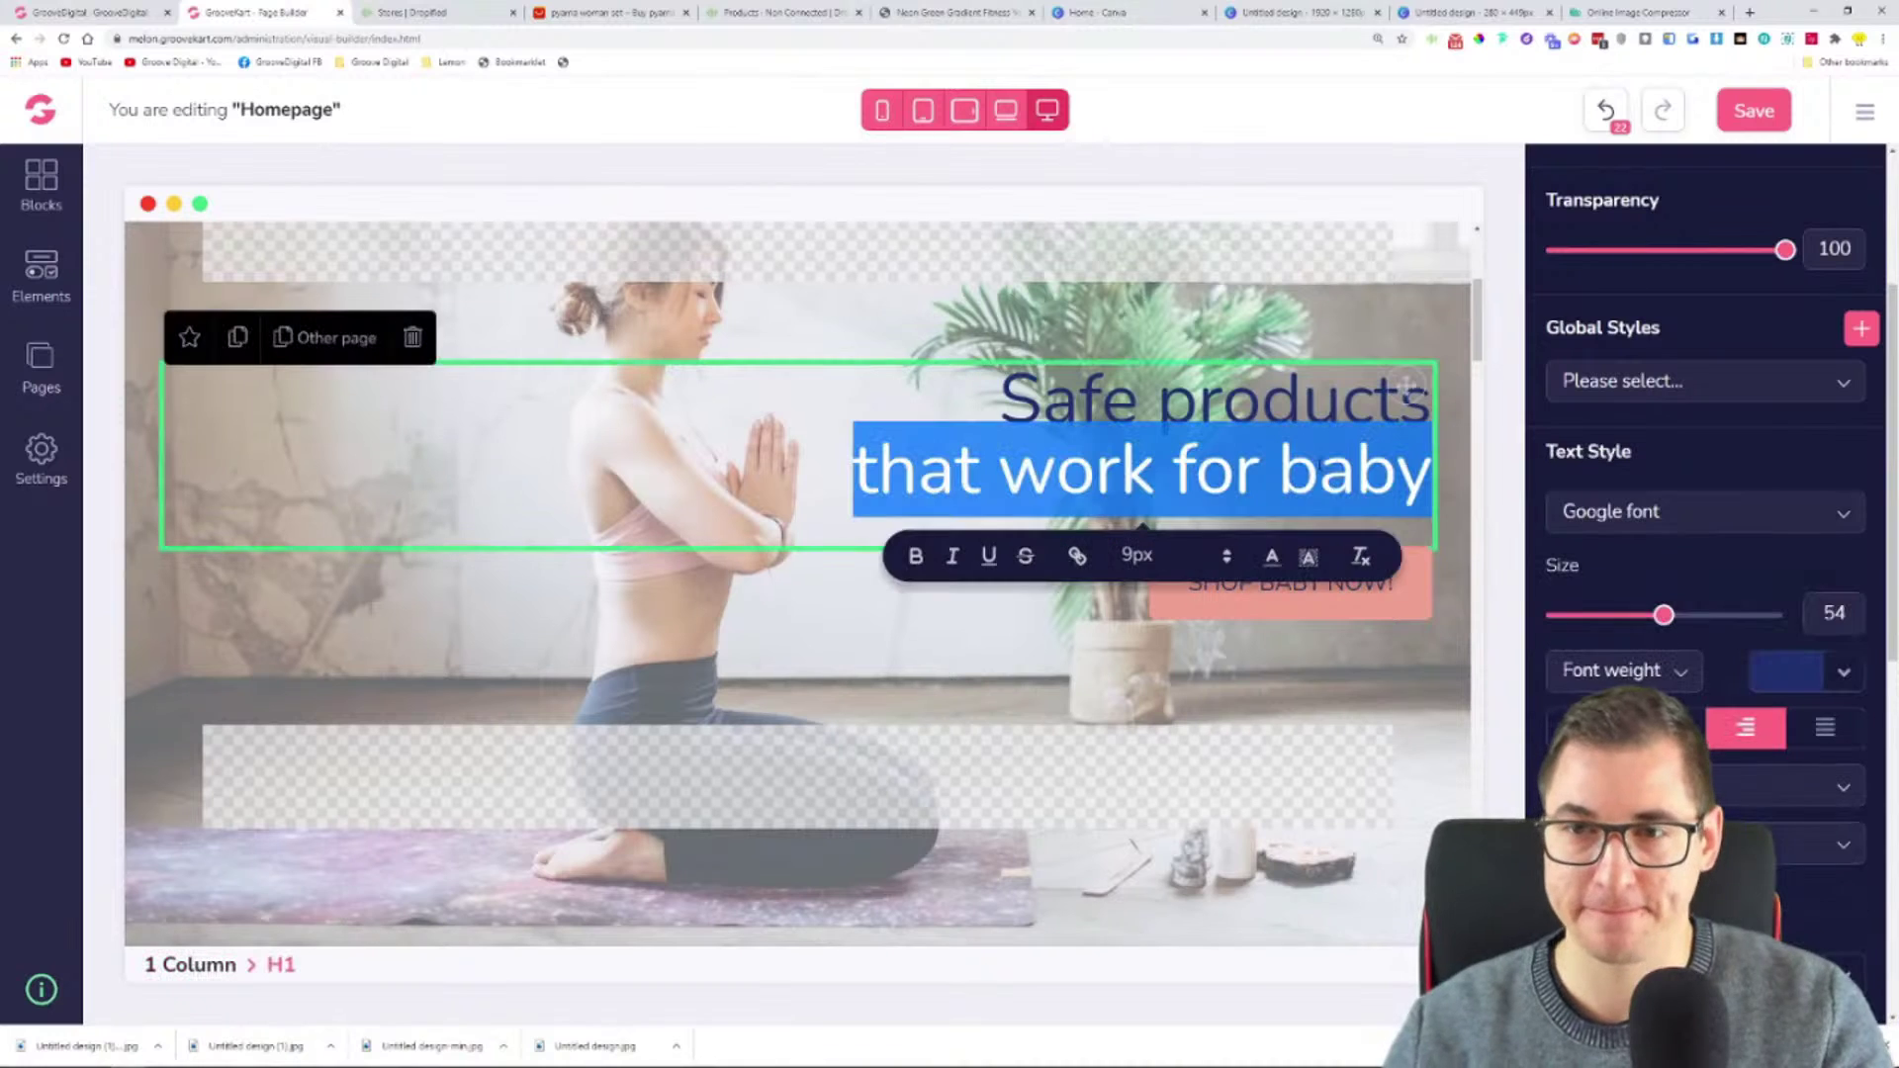
key("ctrl+a")
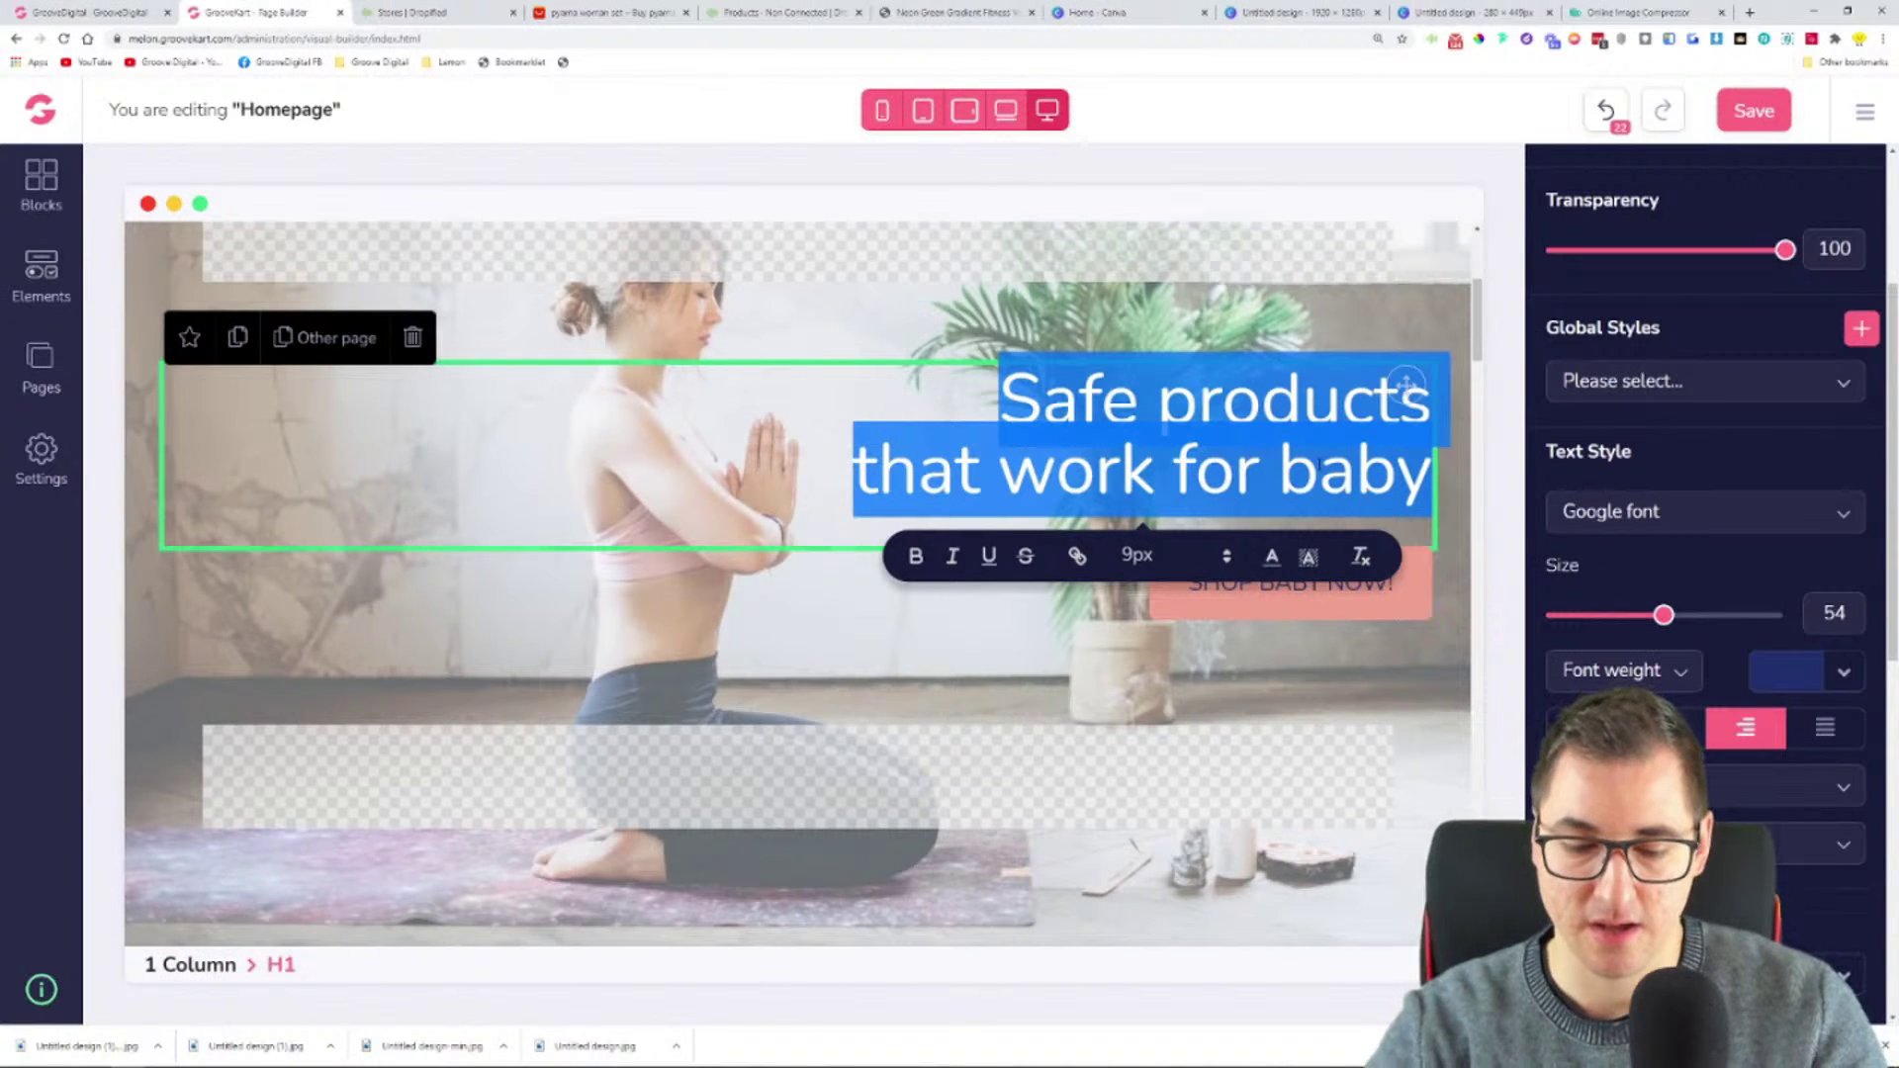
type("Real")
key("BackSpace")
key("BackSpace")
type("lax")
key("BackSpace")
type("y")
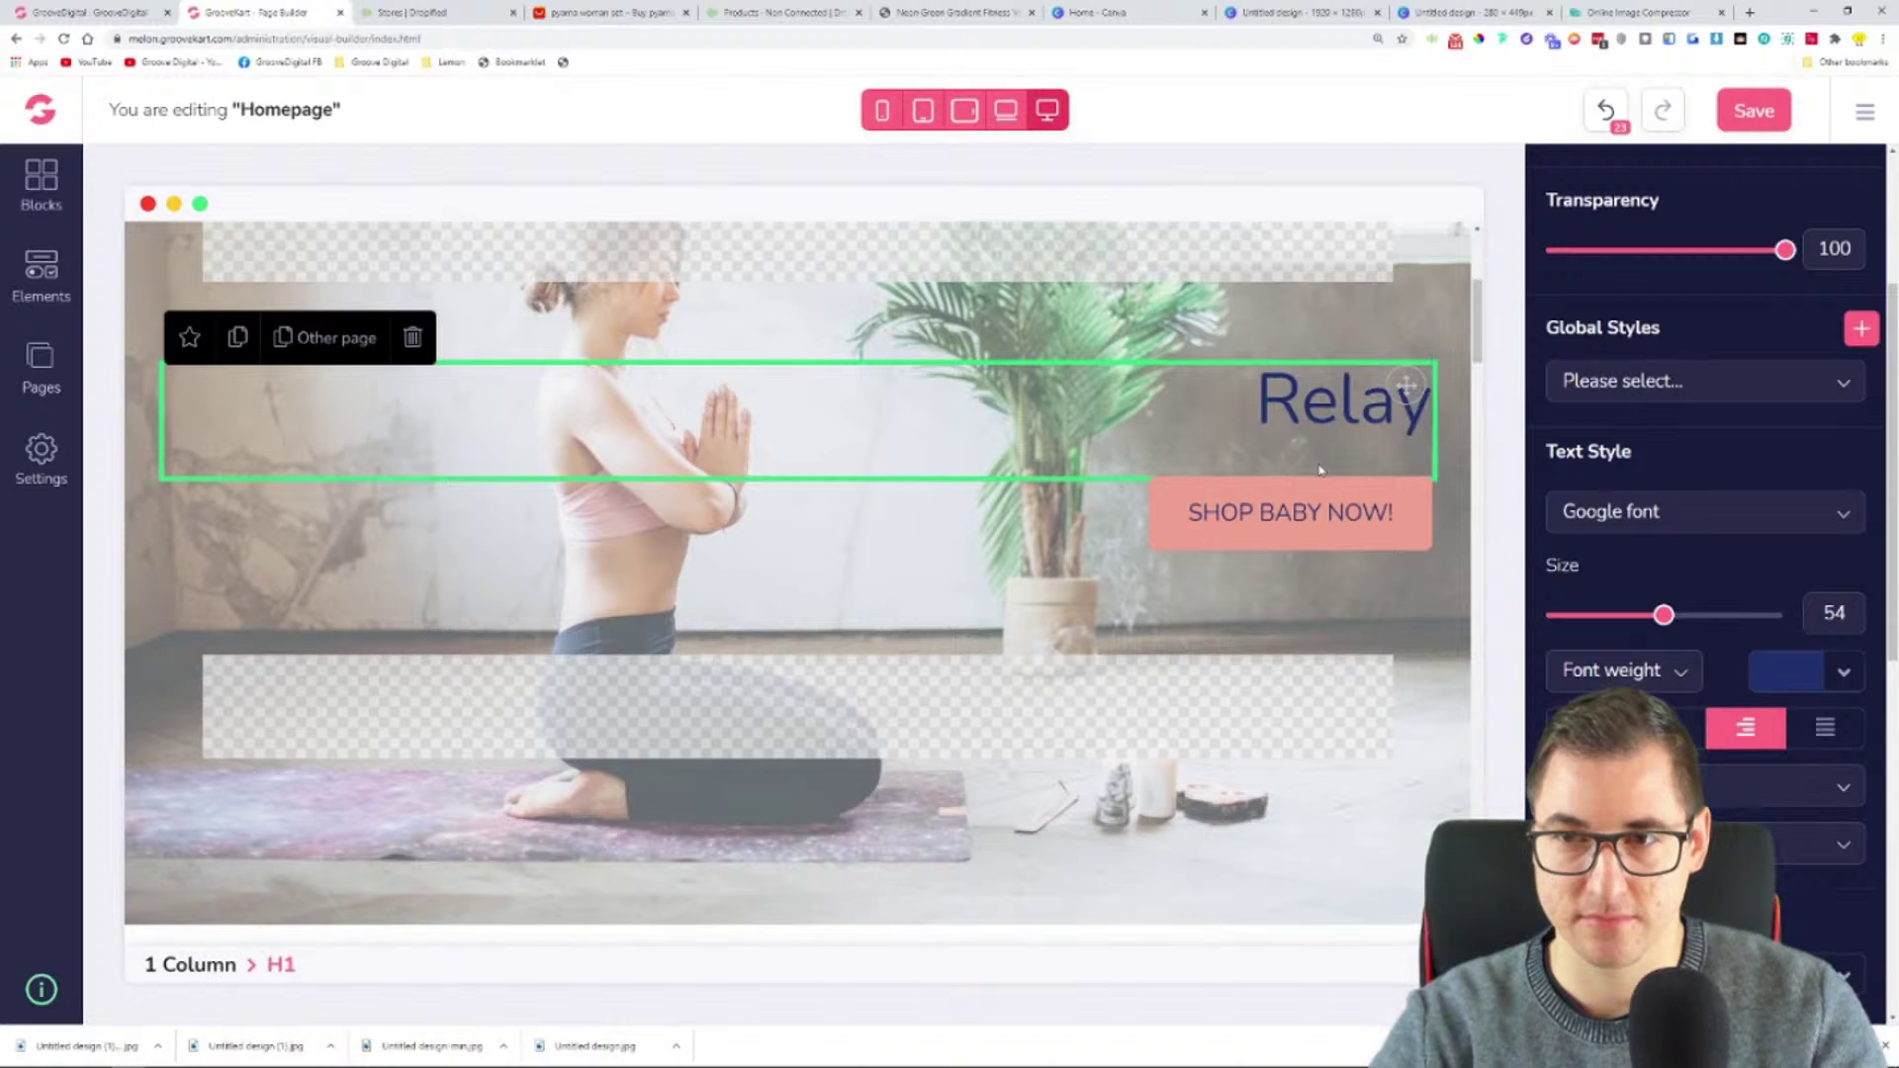
key("BackSpace")
type("x with the best youga")
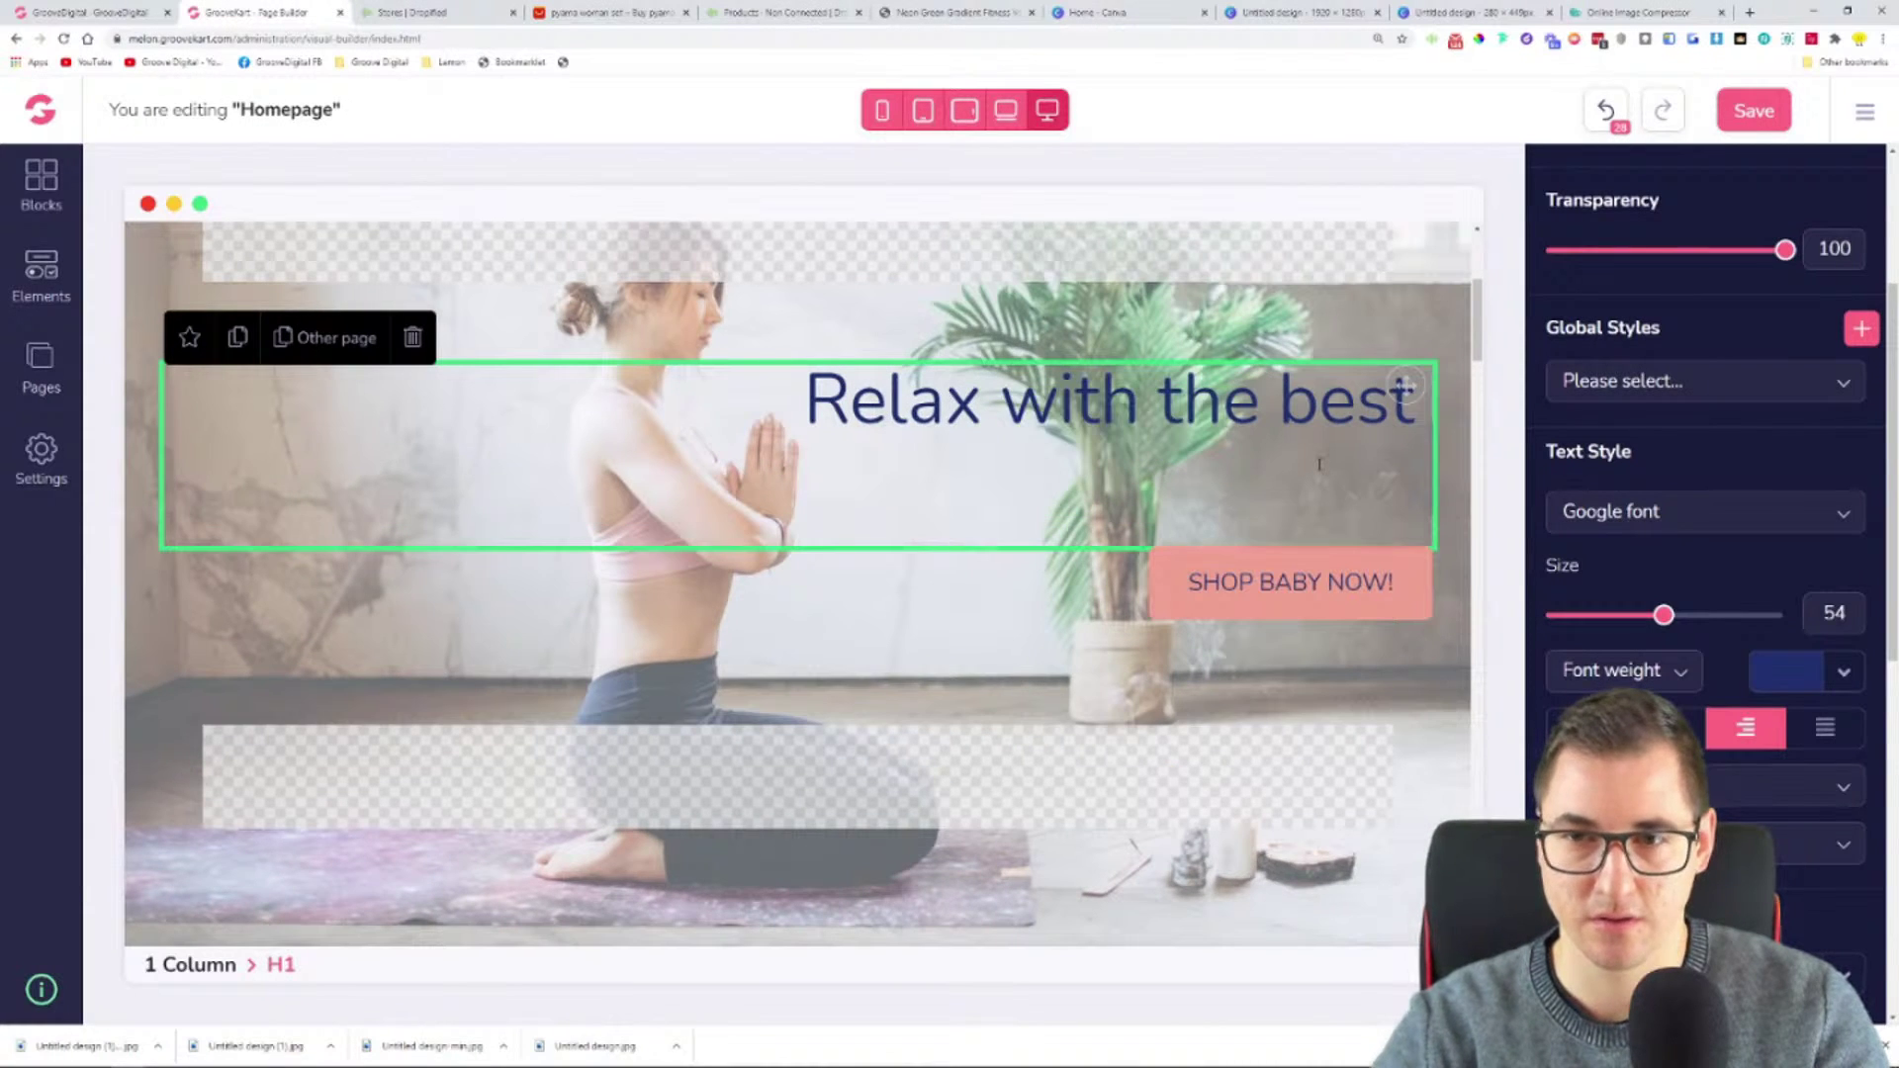
type("oga p")
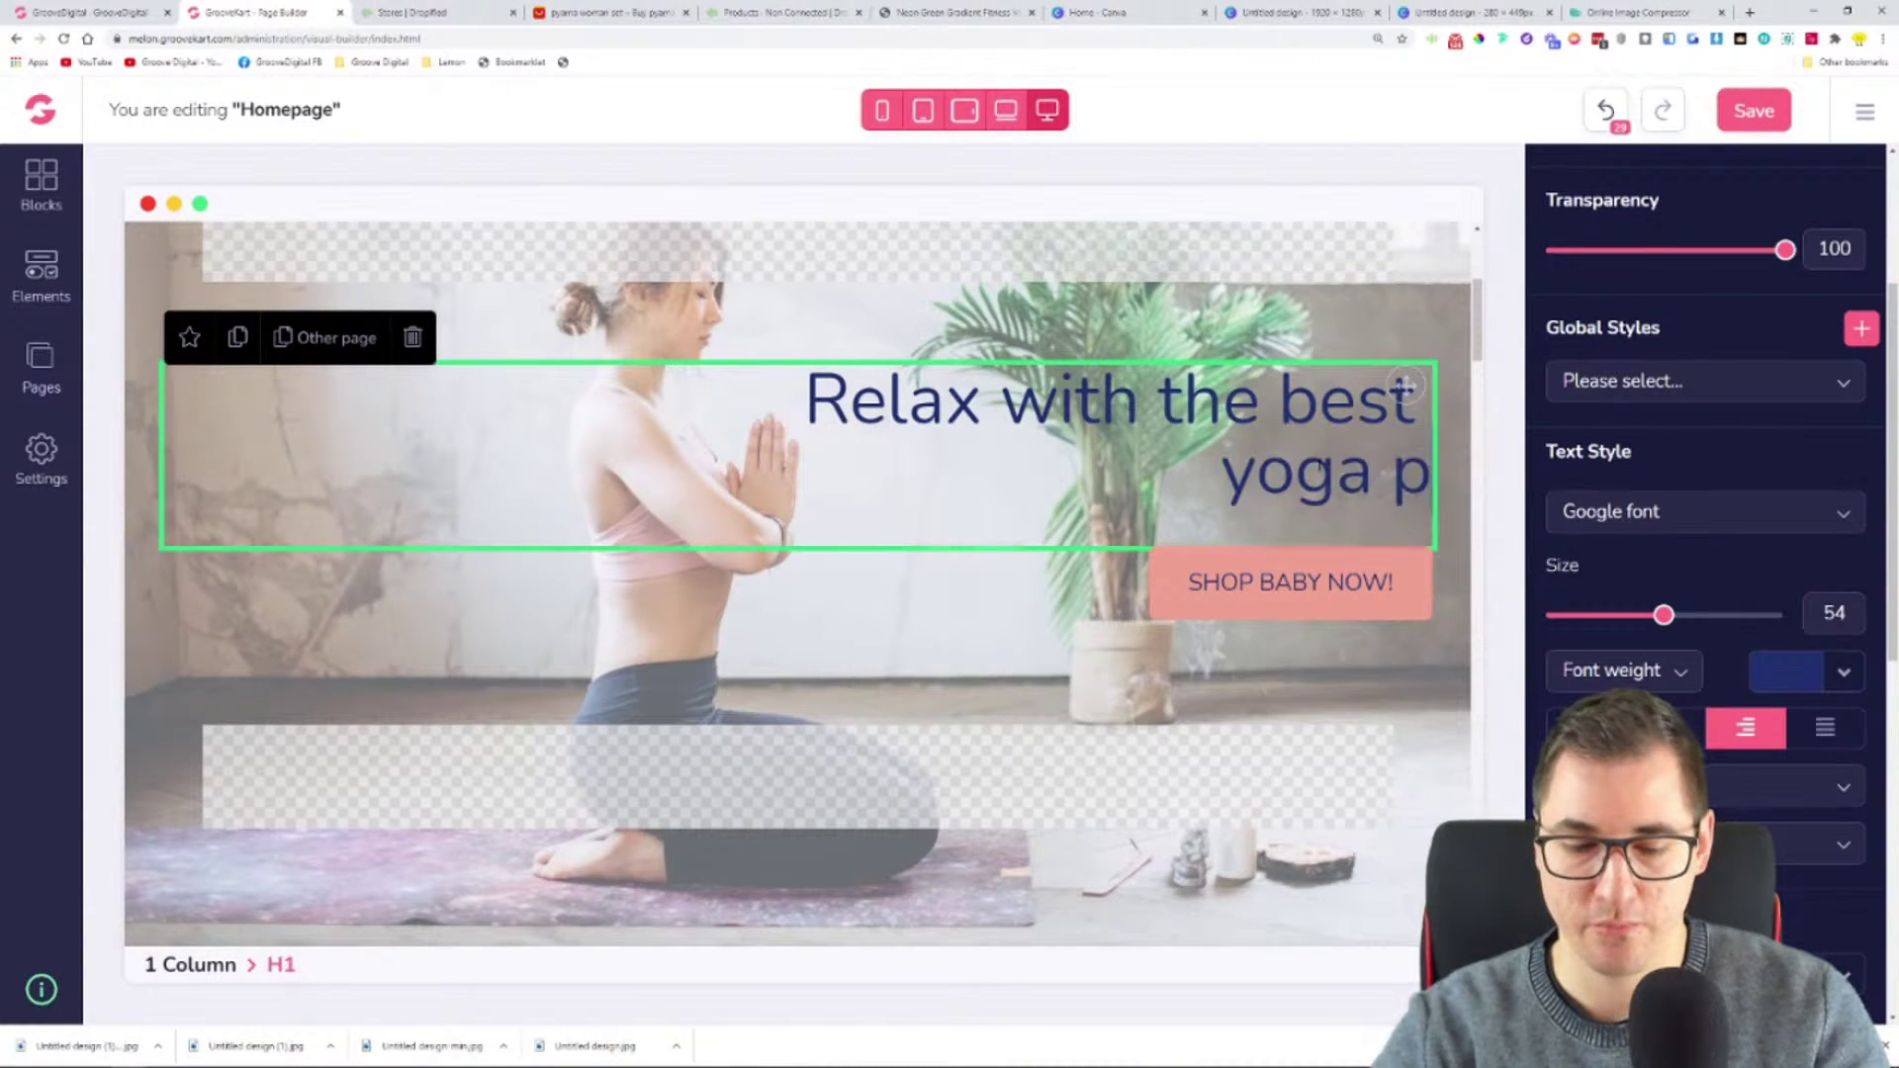
type("roduct")
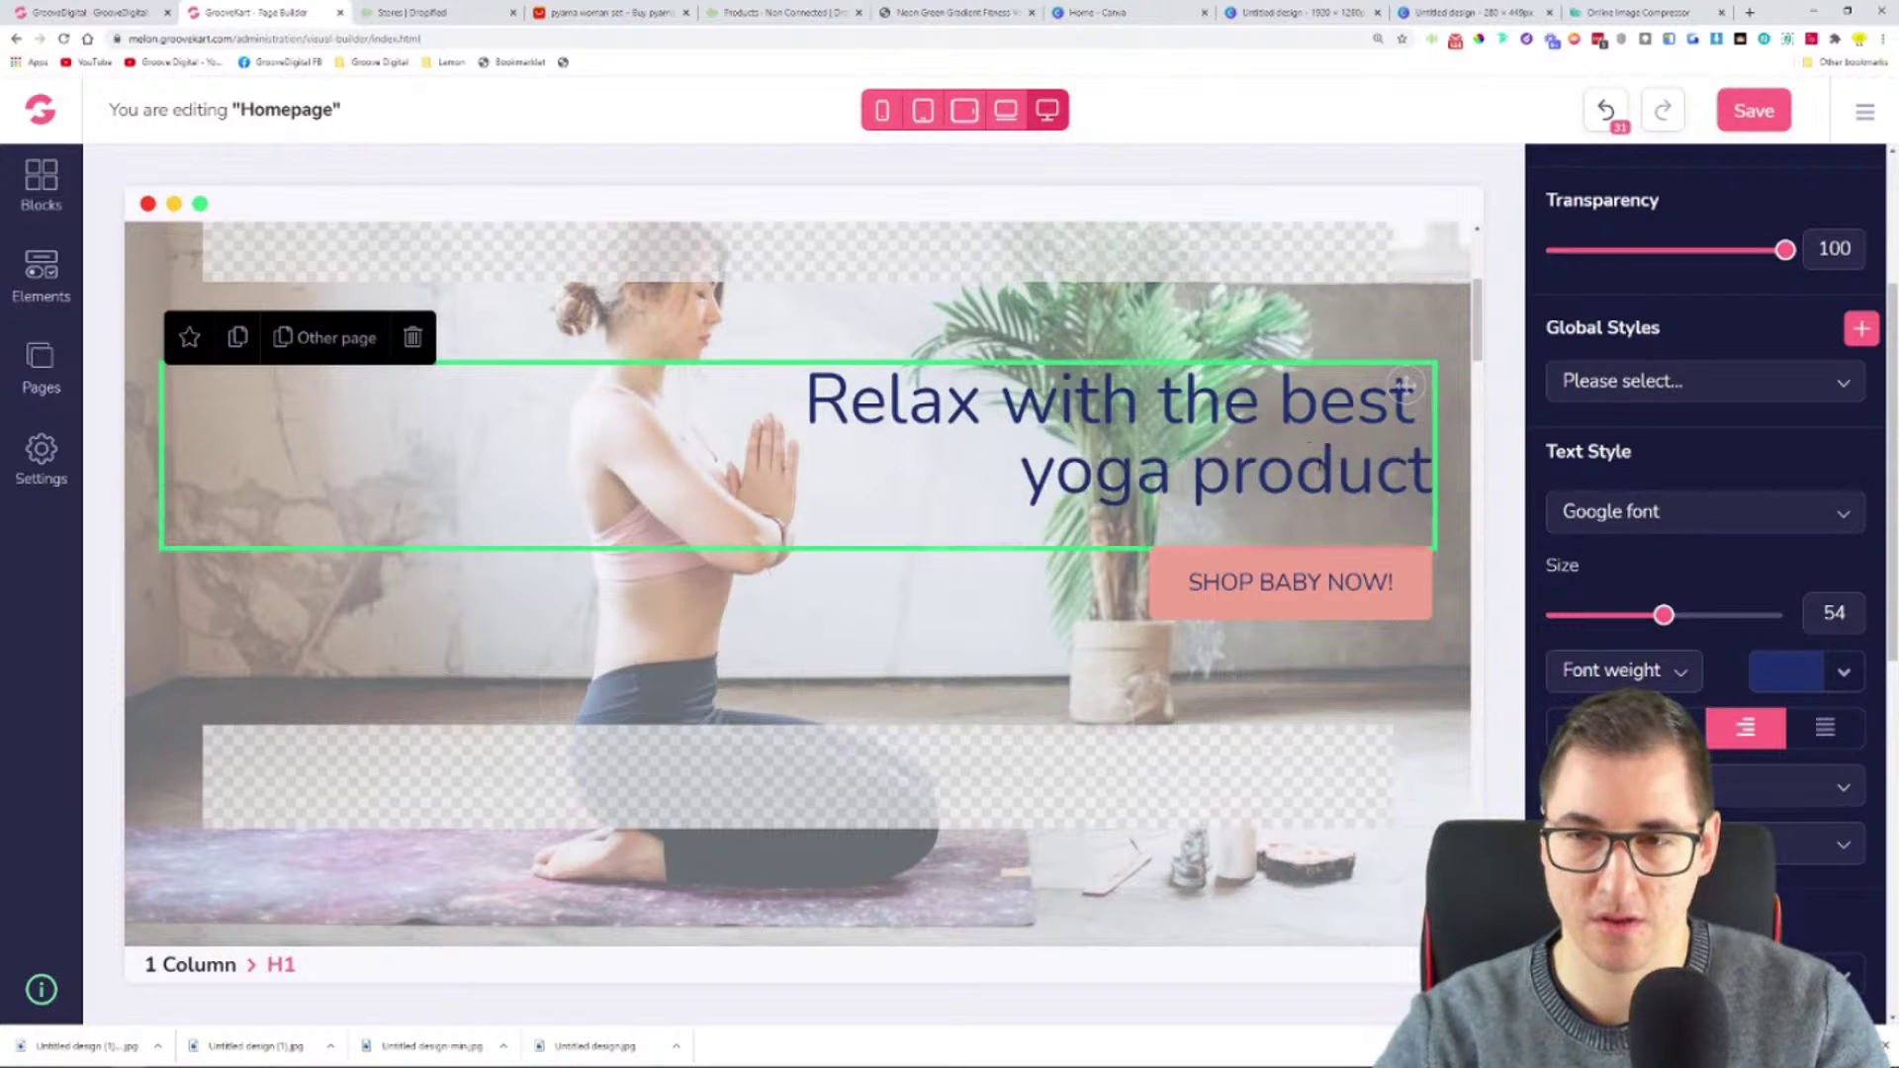
type("s on the planet")
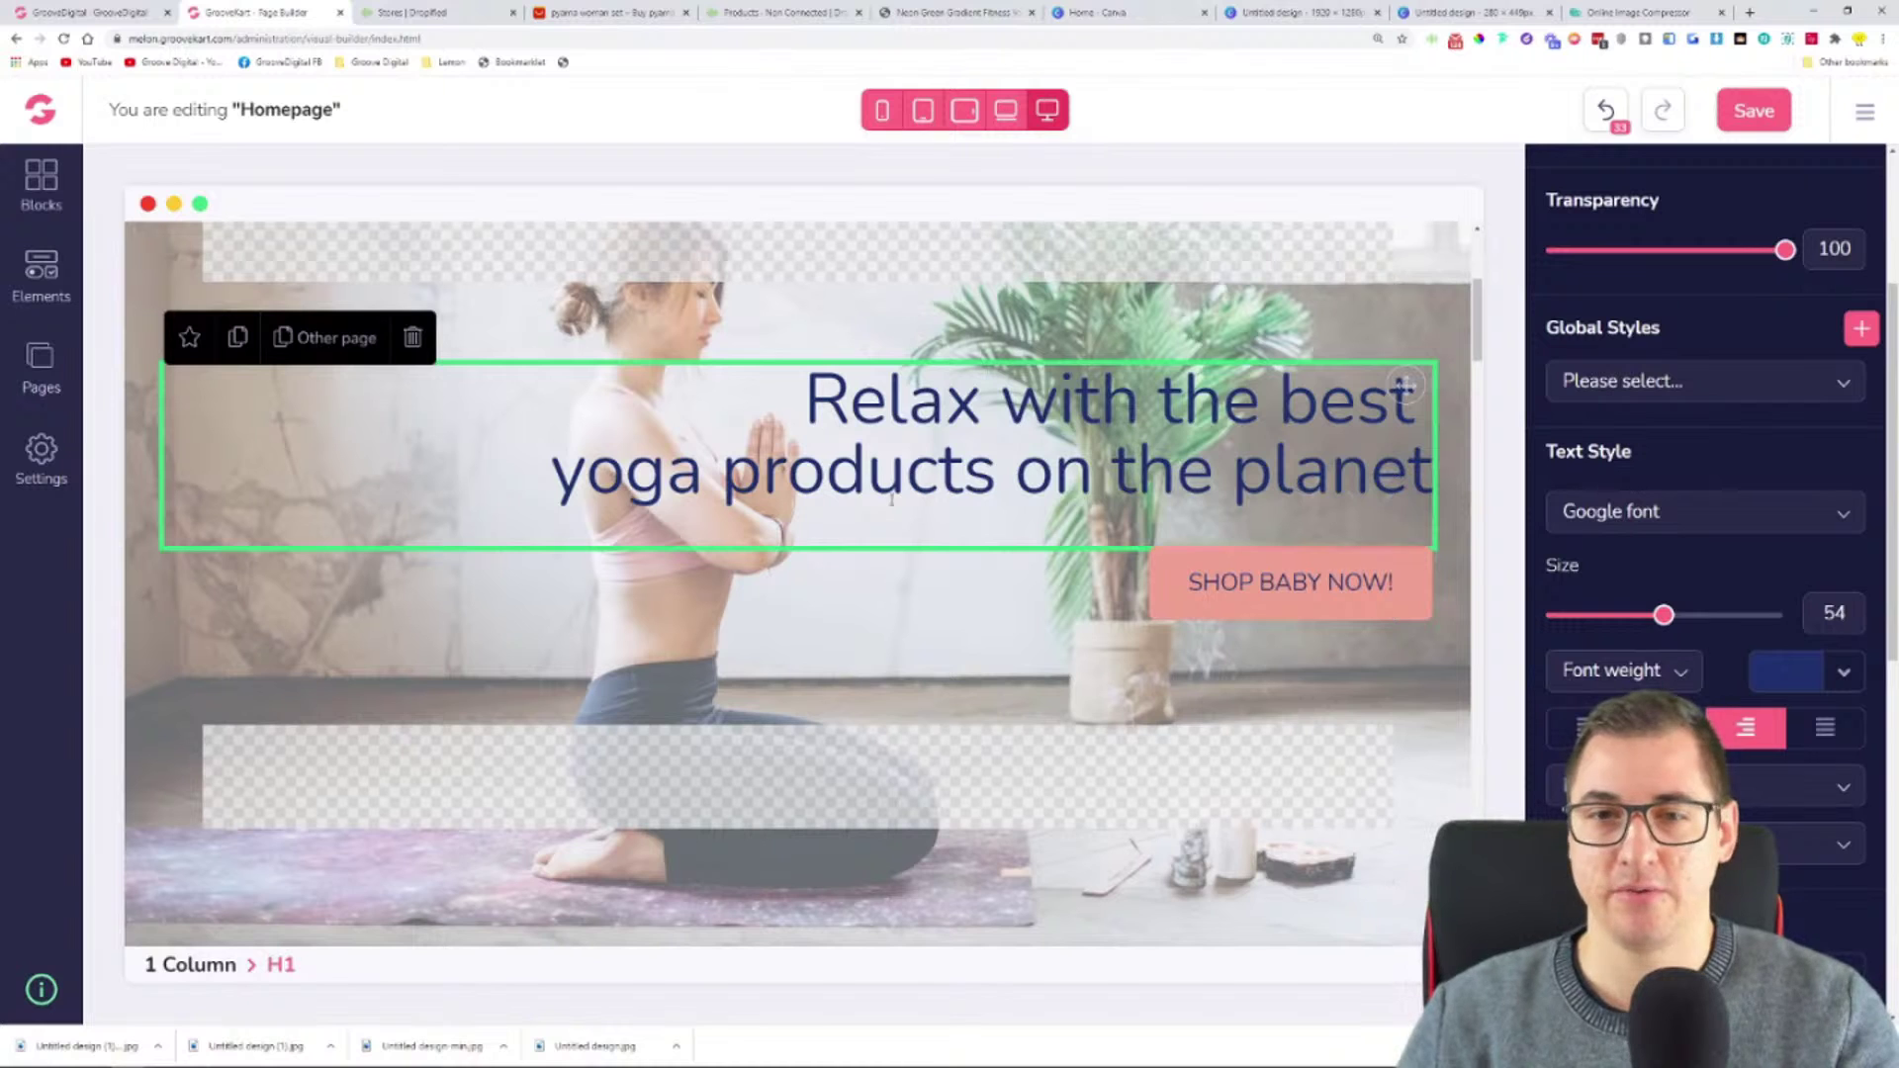
- Set the hero heading's font to Calistoga and its text color to black, trying pink and white as alternatives
left_click(1623, 525)
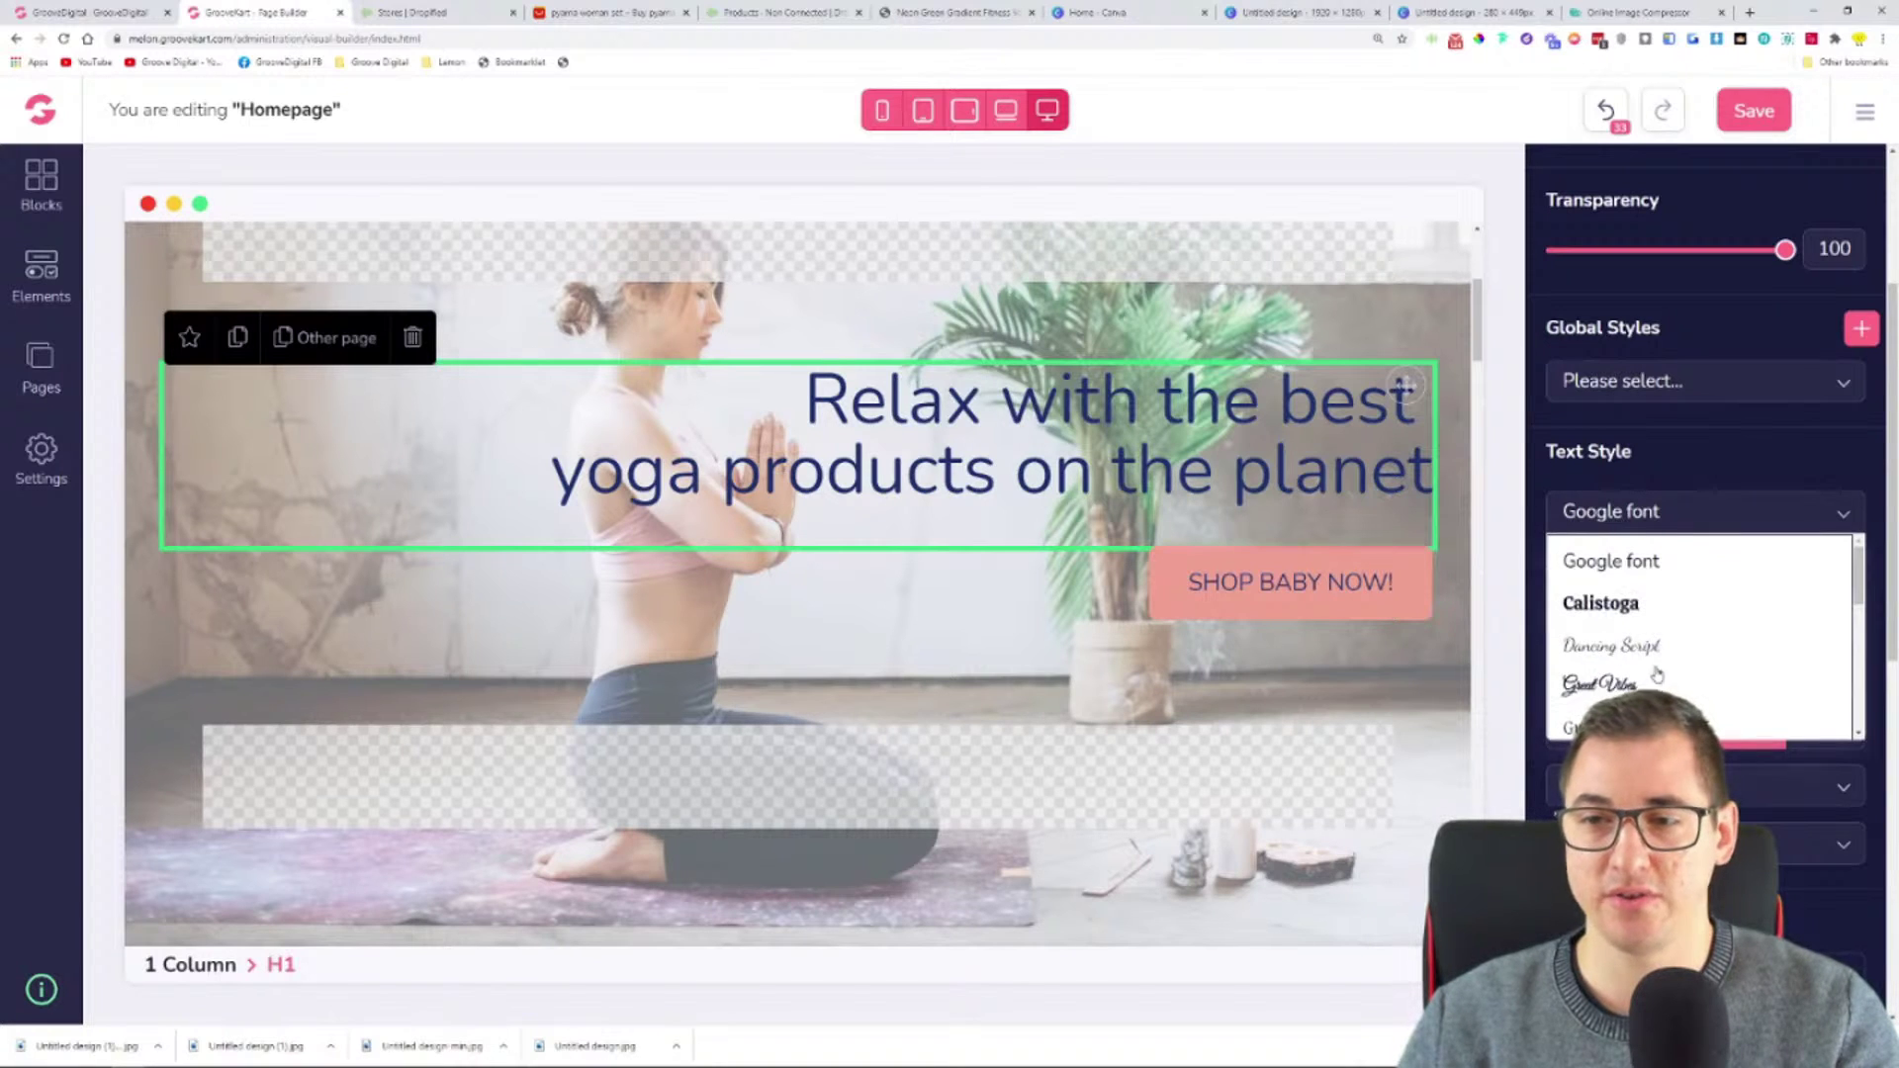
left_click(1630, 605)
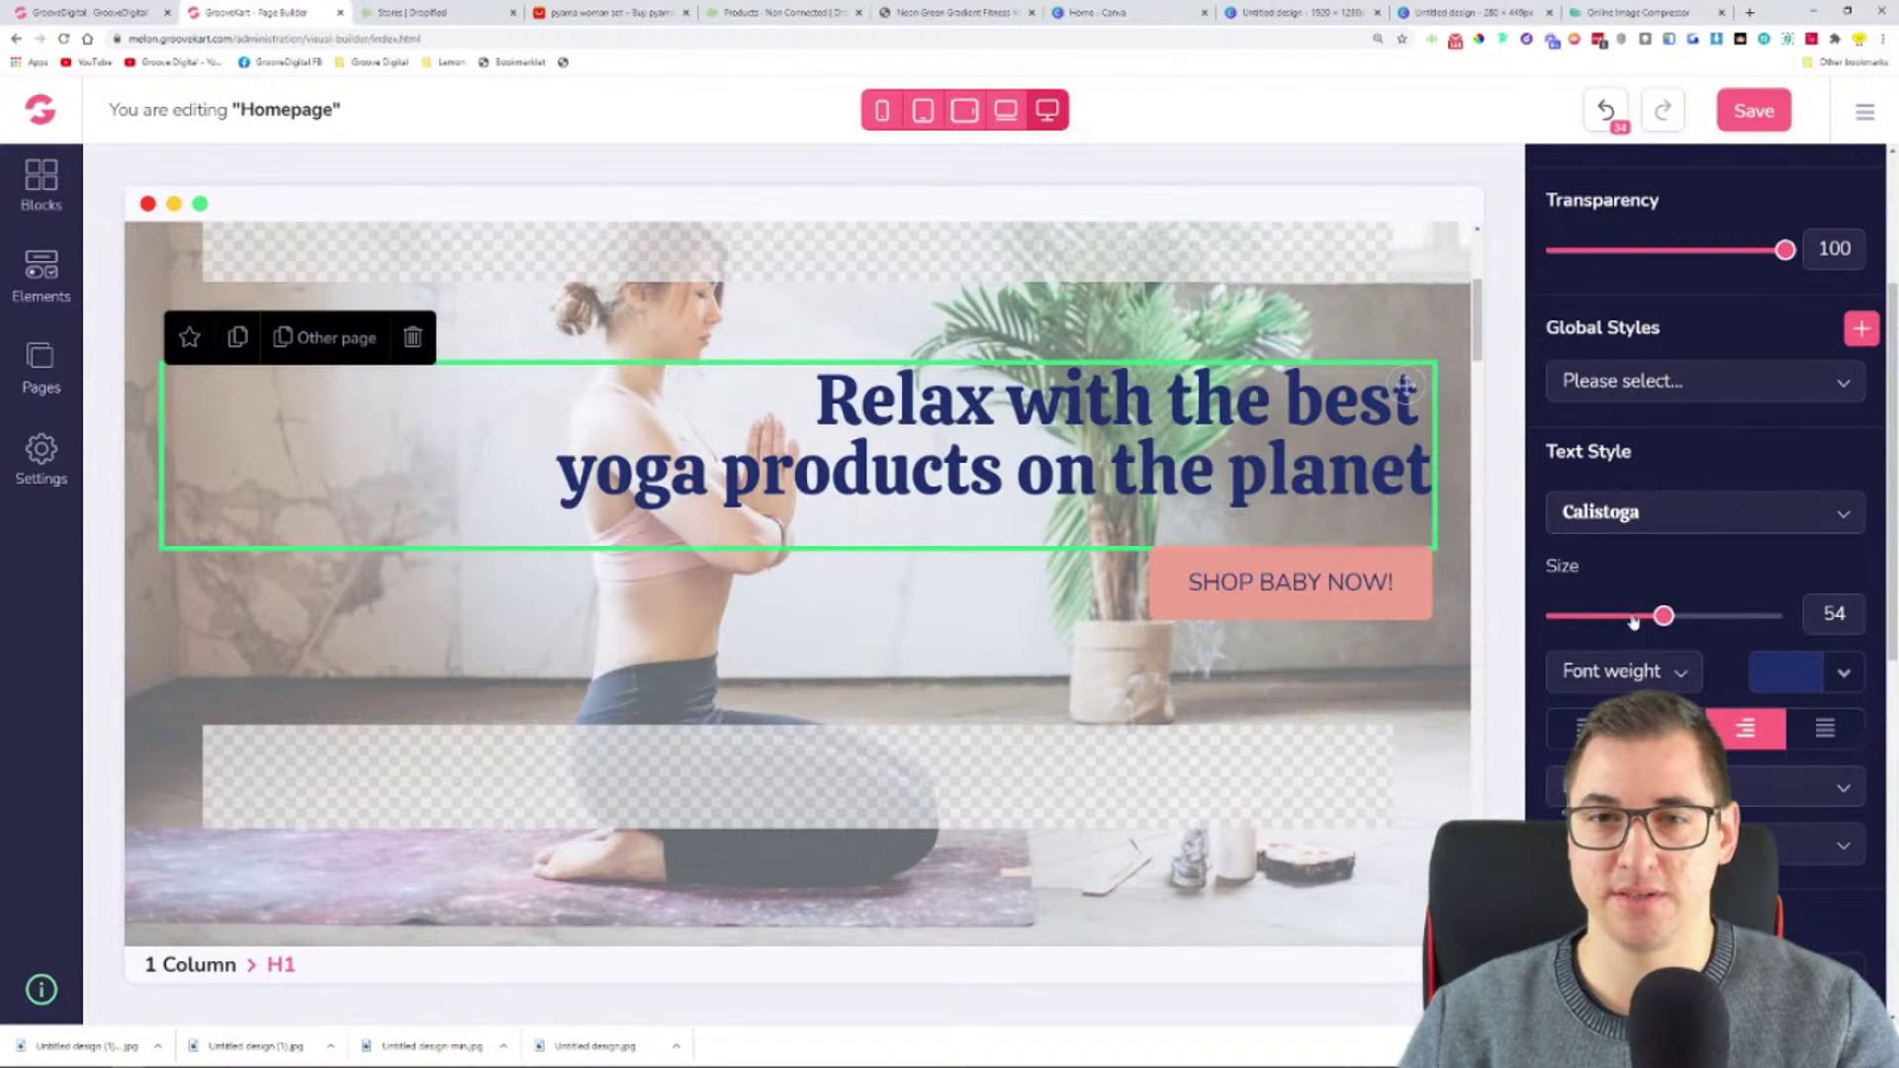
left_click(1838, 675)
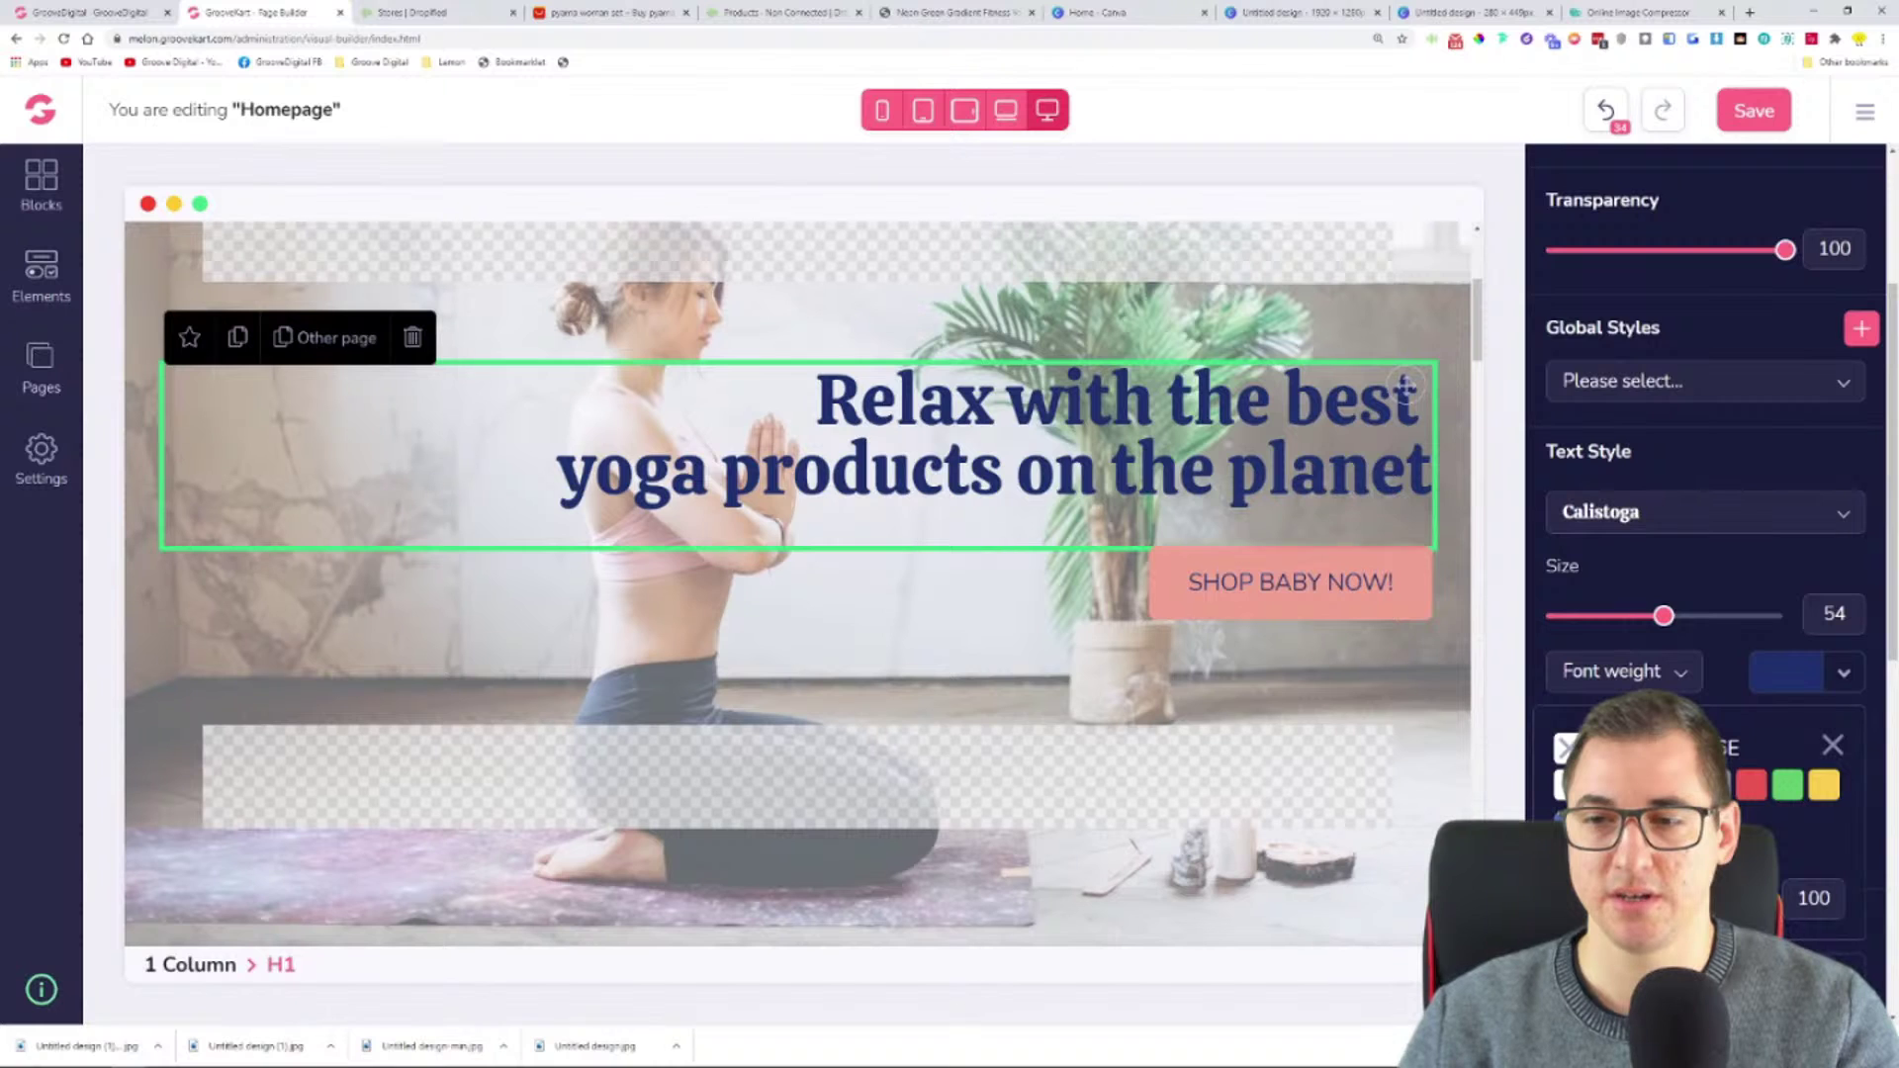
left_click(1715, 784)
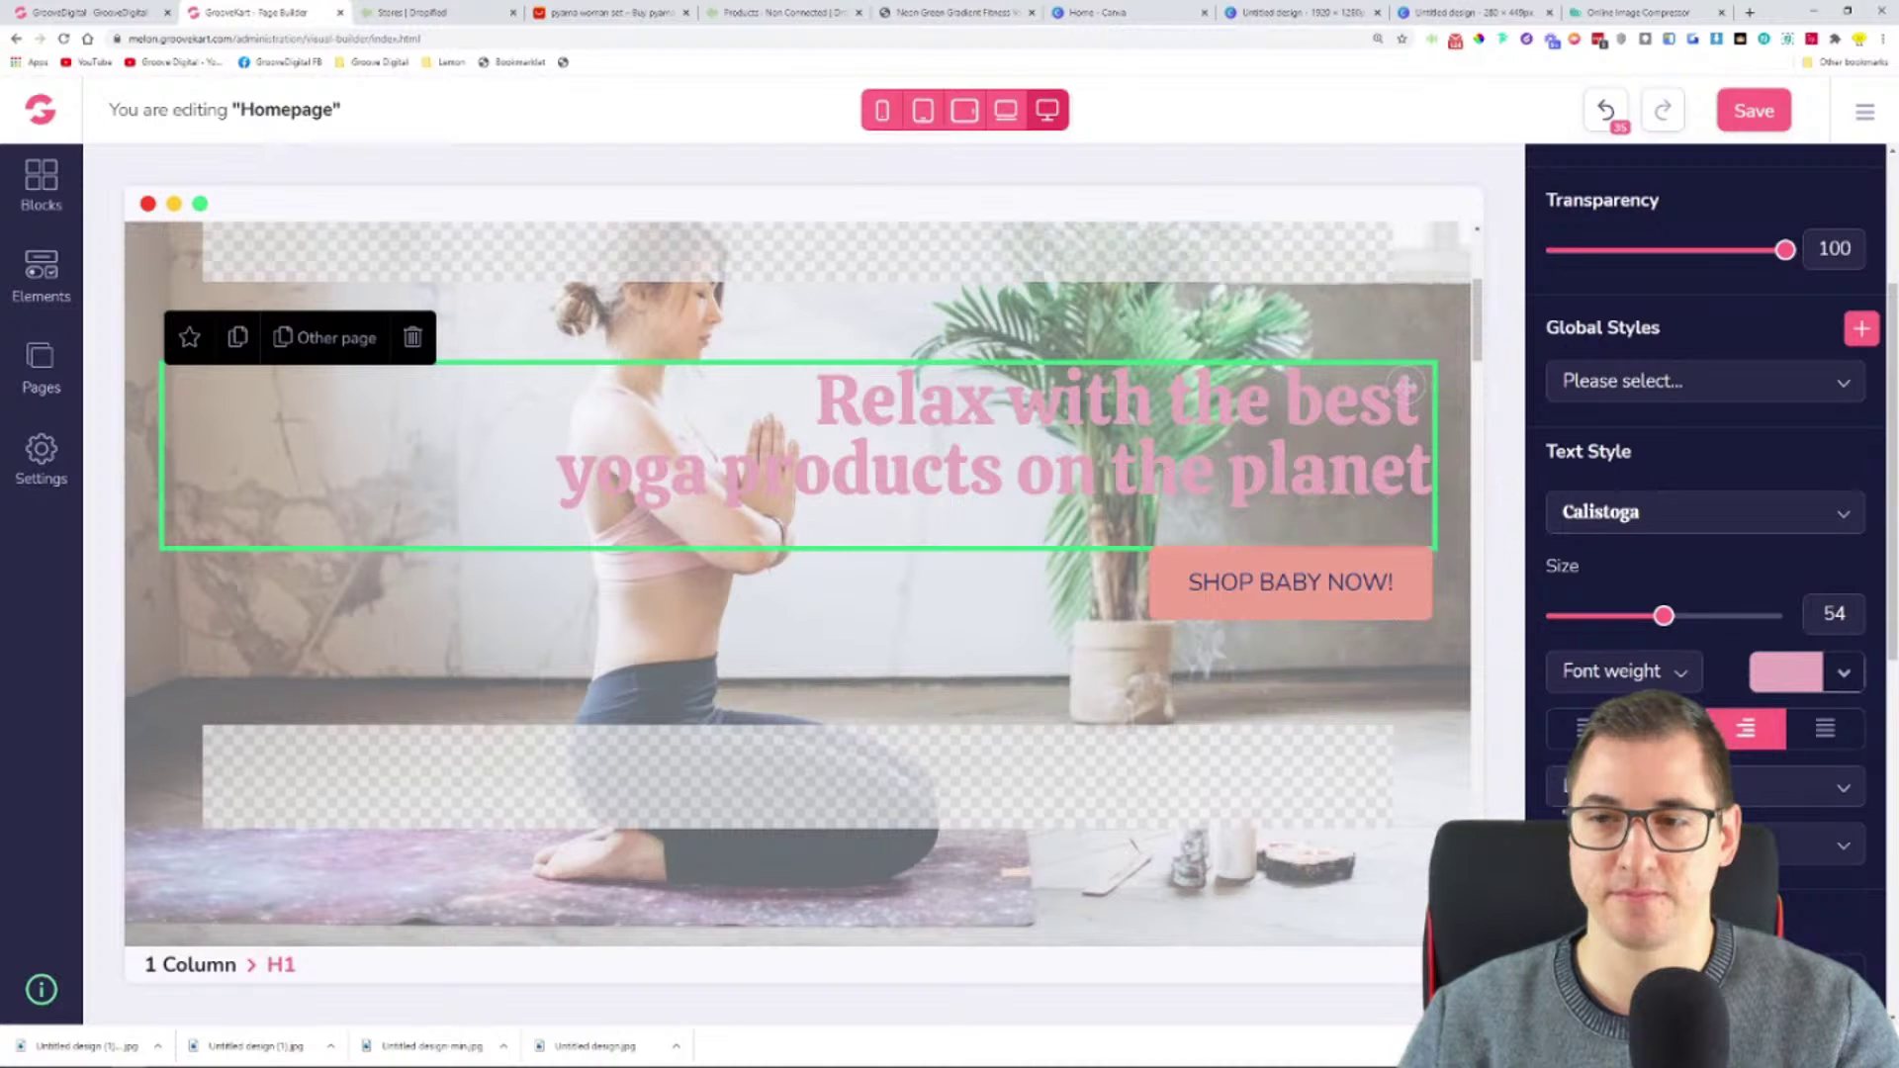
left_click(1840, 673)
left_click(1583, 785)
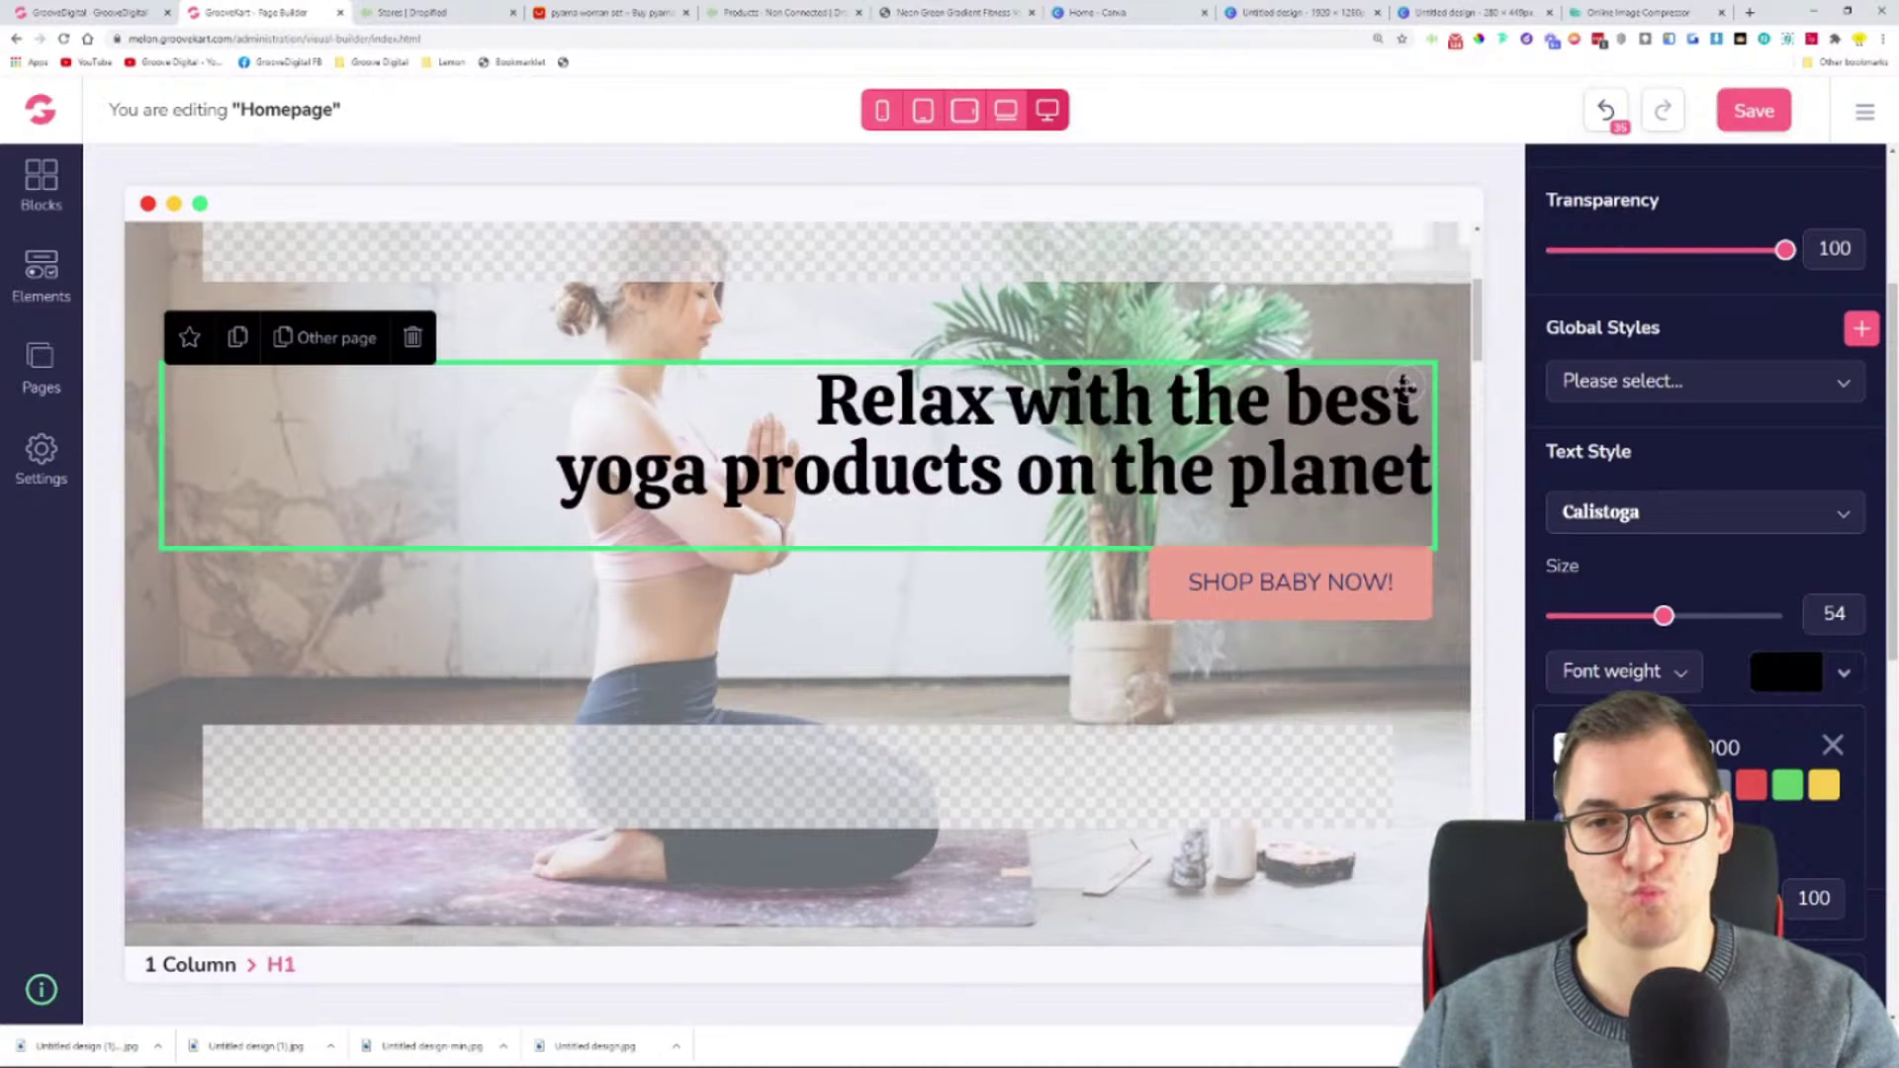
left_click(1605, 785)
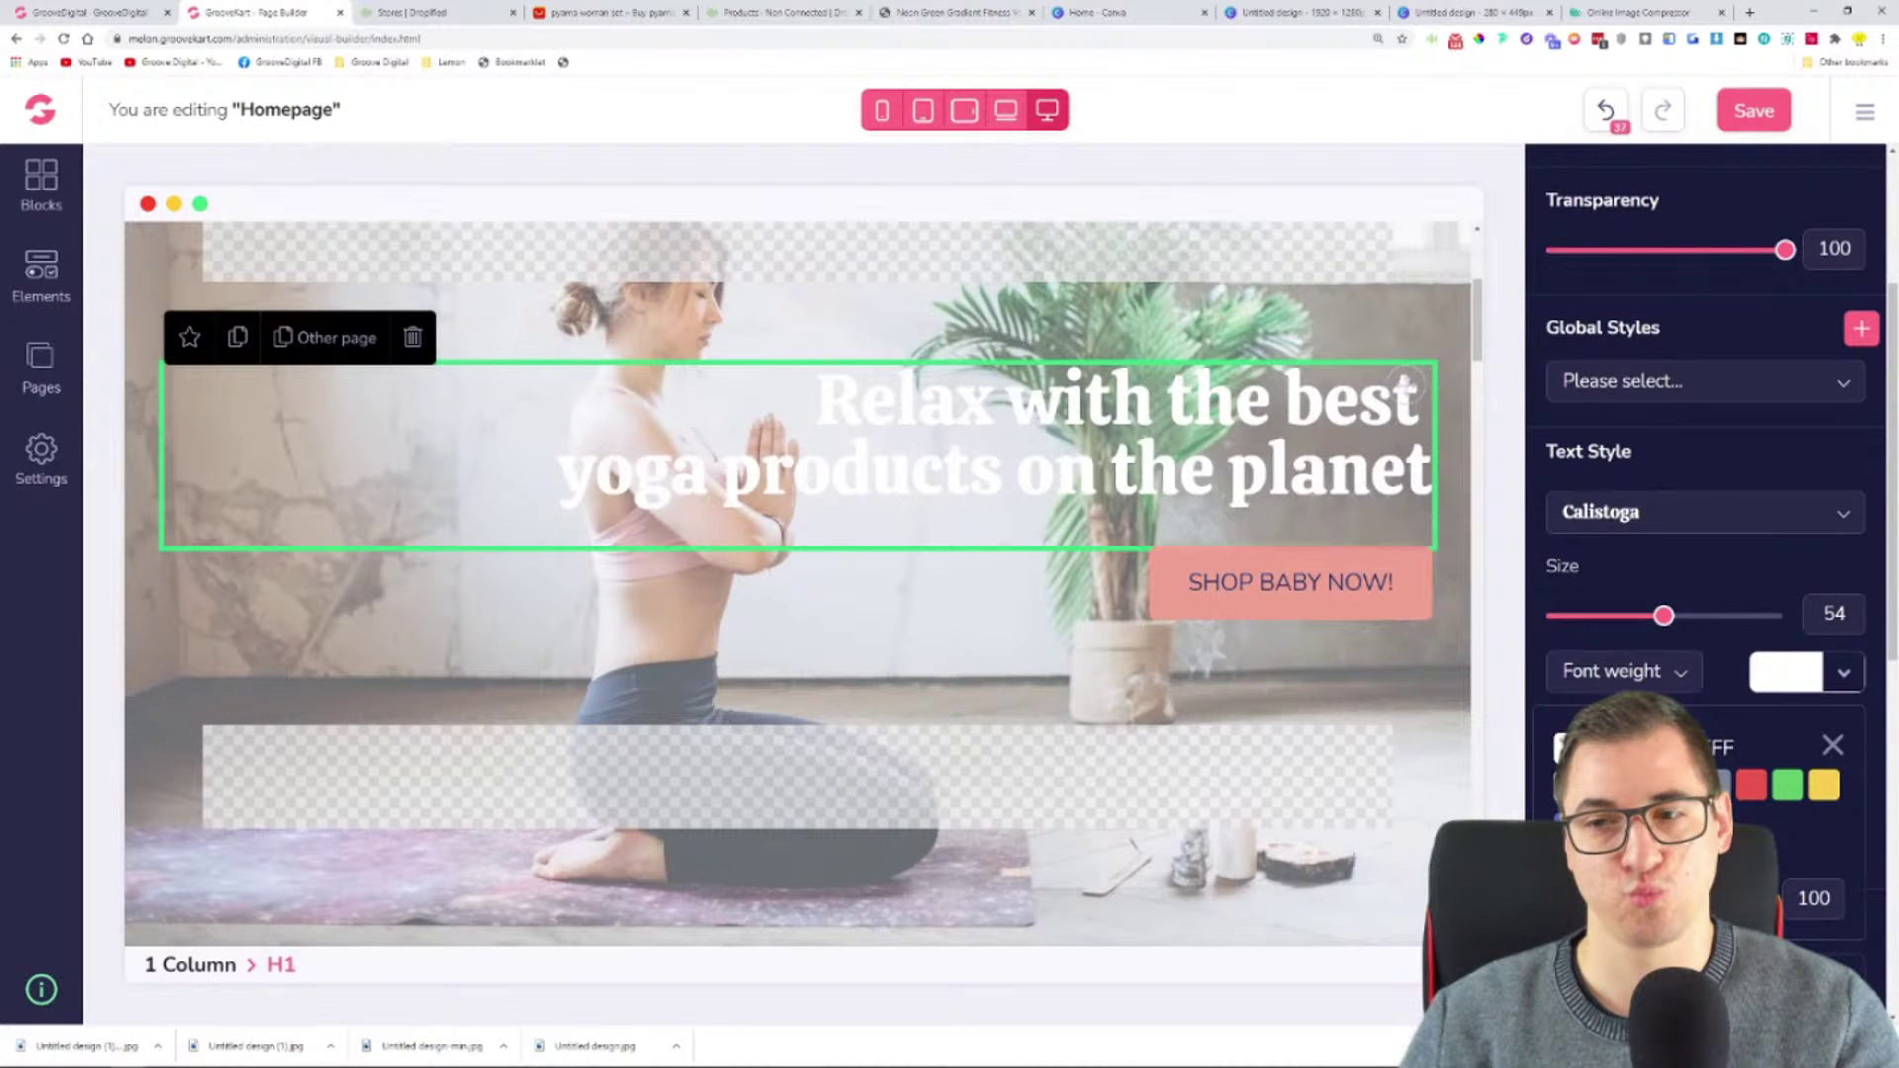
left_click(1583, 784)
- Change the background color of the "SHOP BABY NOW!" button to light pink
left_click(1354, 627)
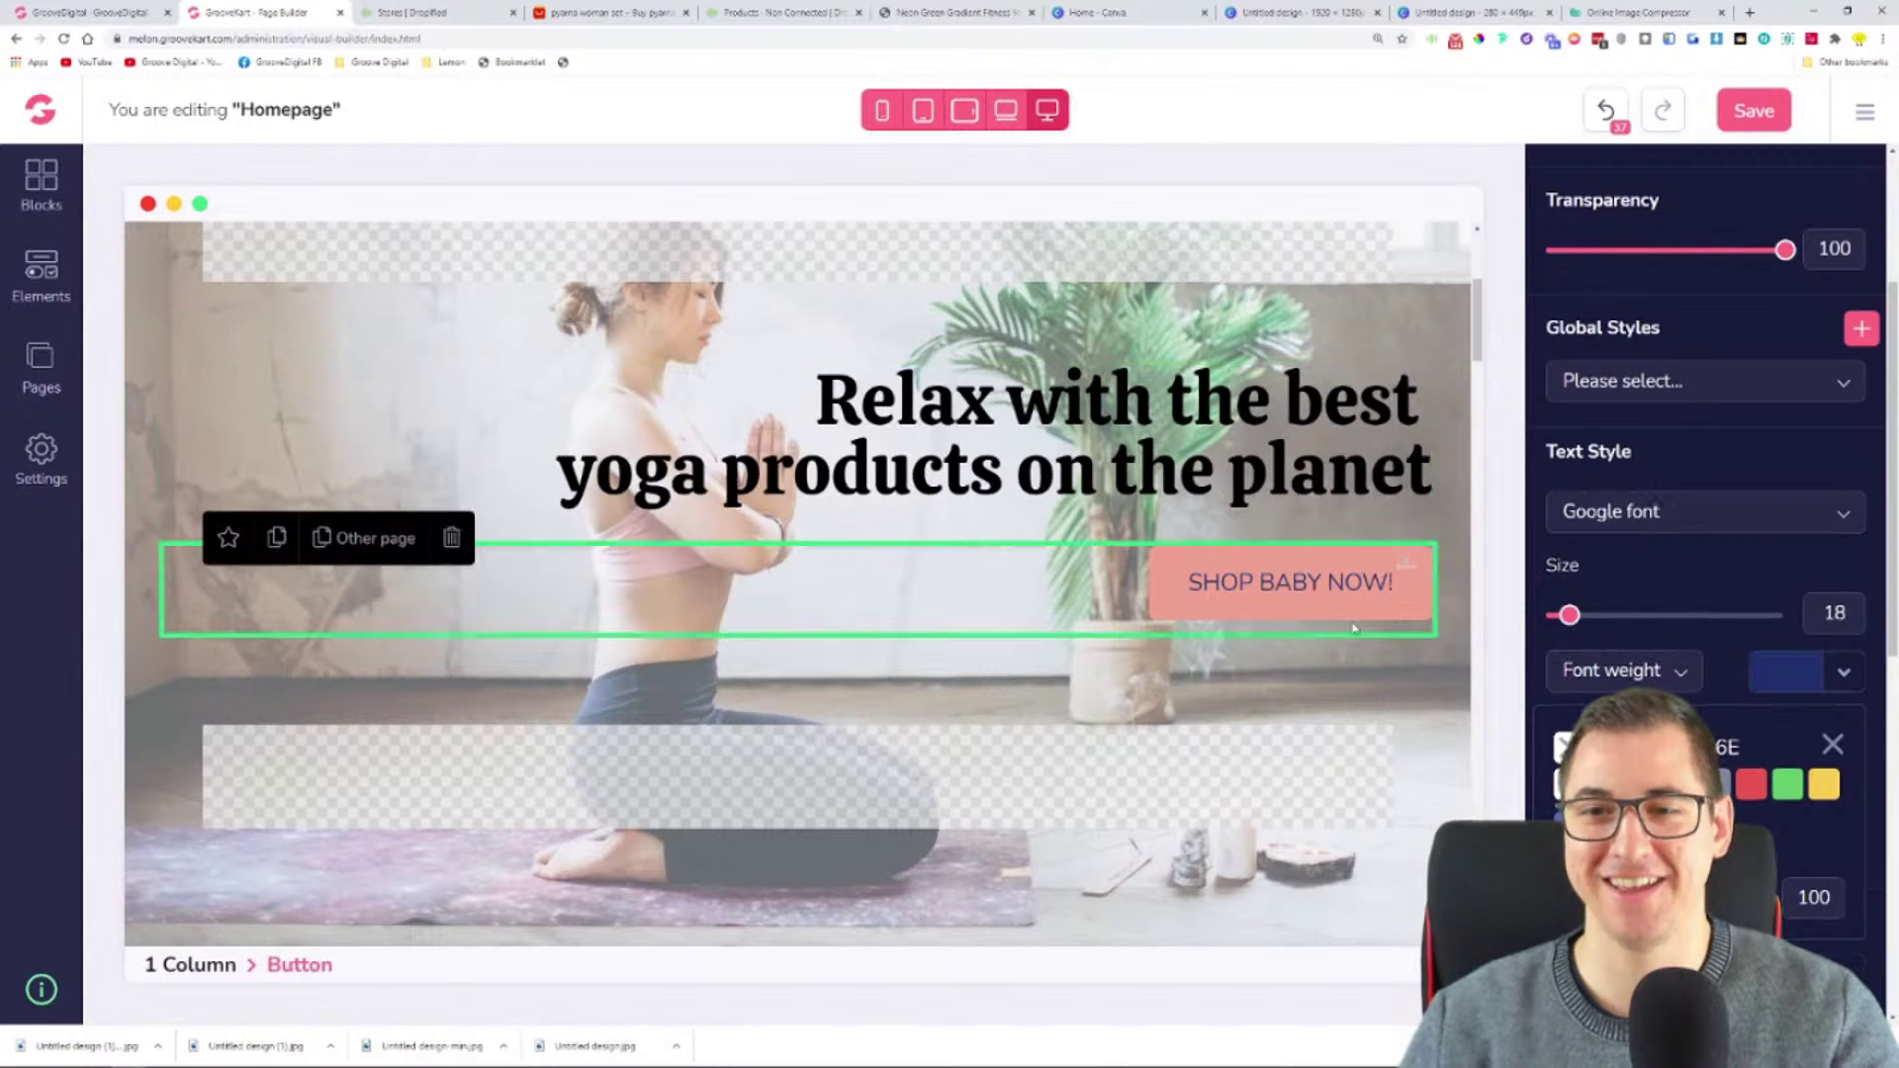
left_click(1833, 744)
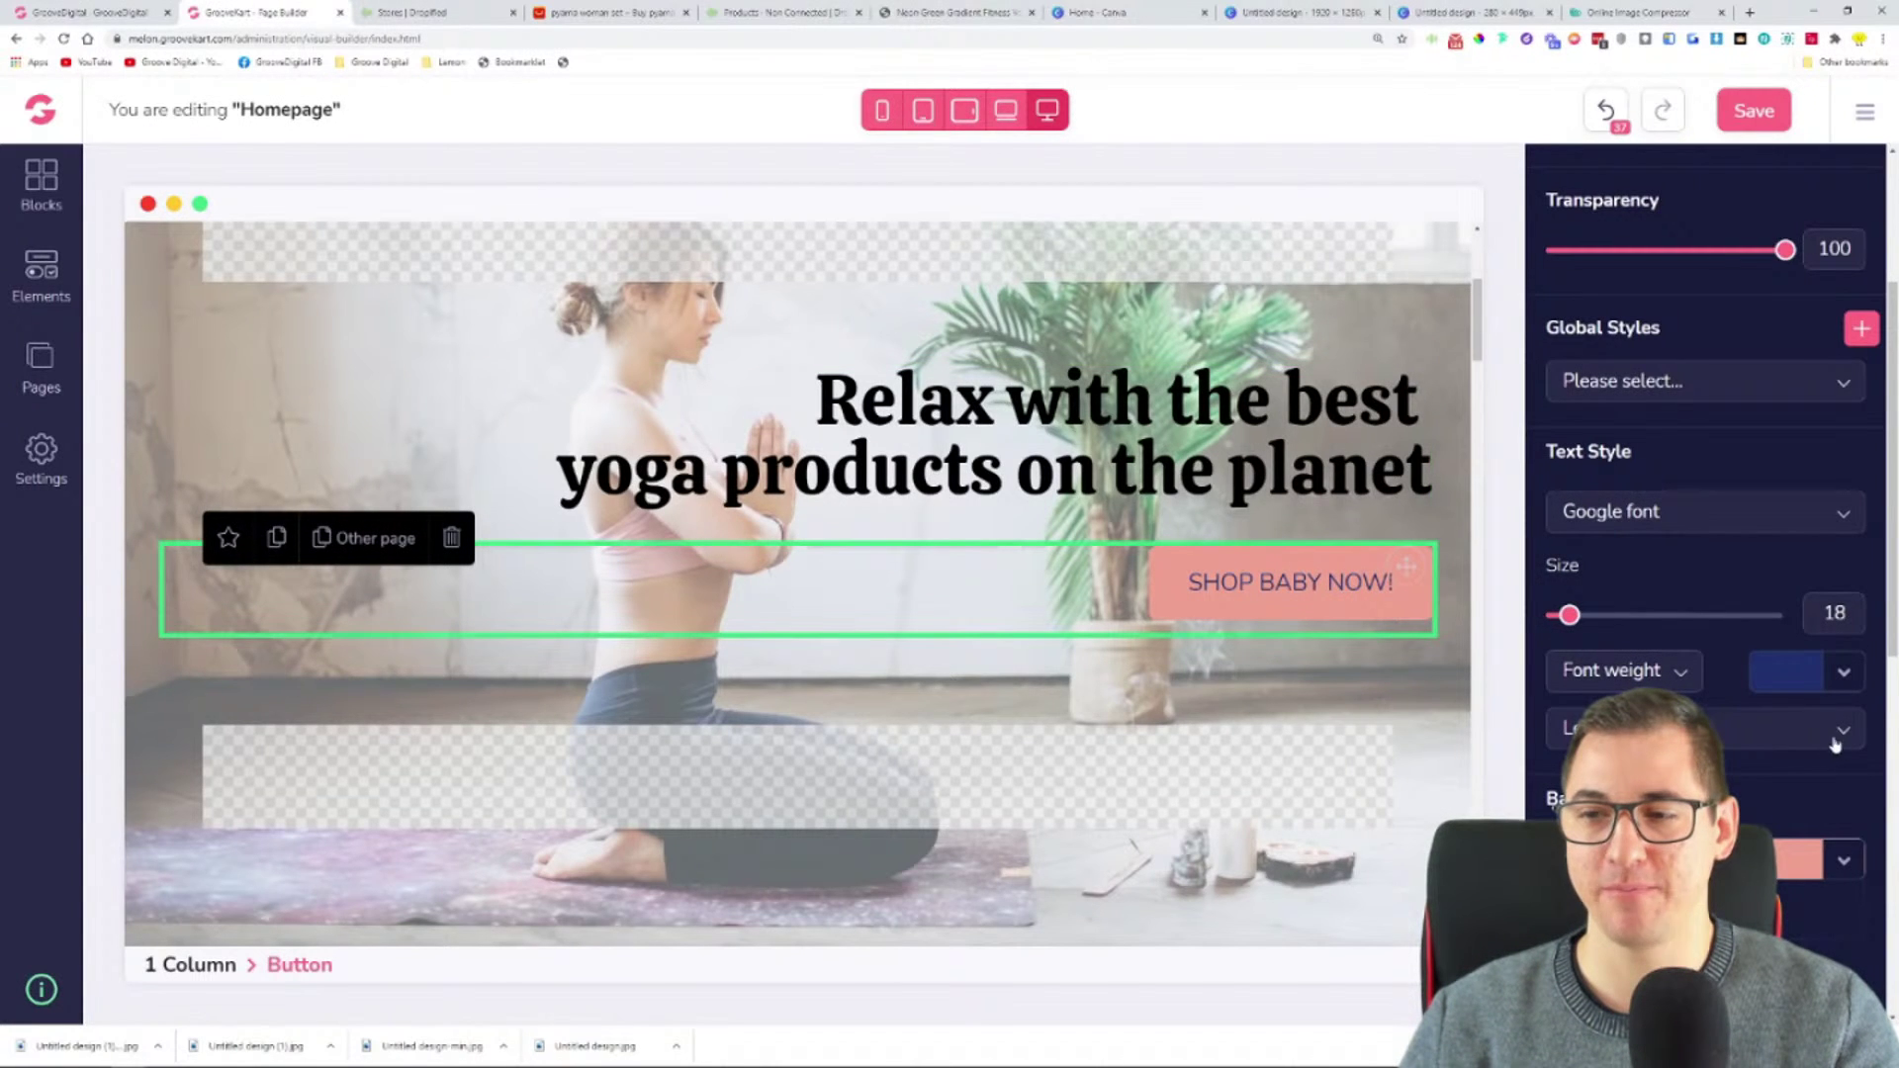
left_click(1842, 862)
left_click(1420, 762)
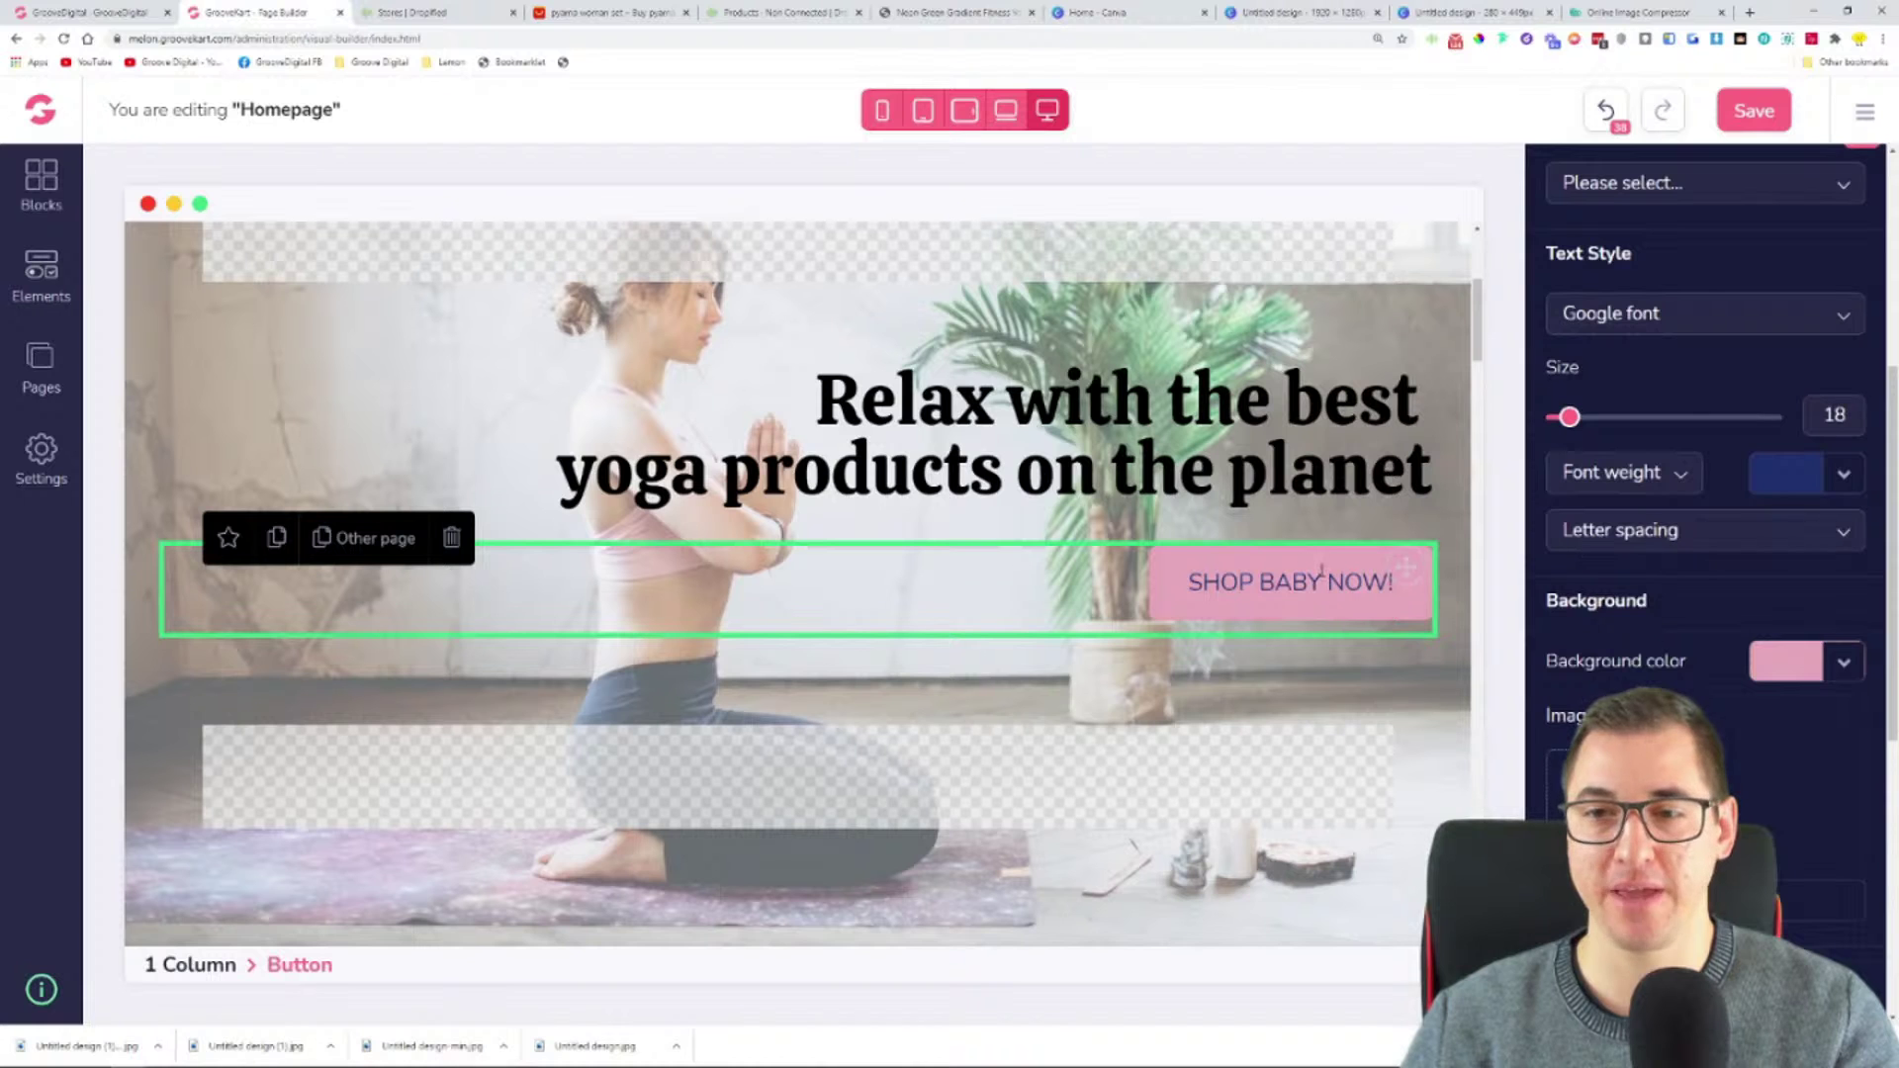
- Review the edited hero section and the Personal Care and Diapers category images below it, closing the button's settings
scroll(1650, 368, "up", 5)
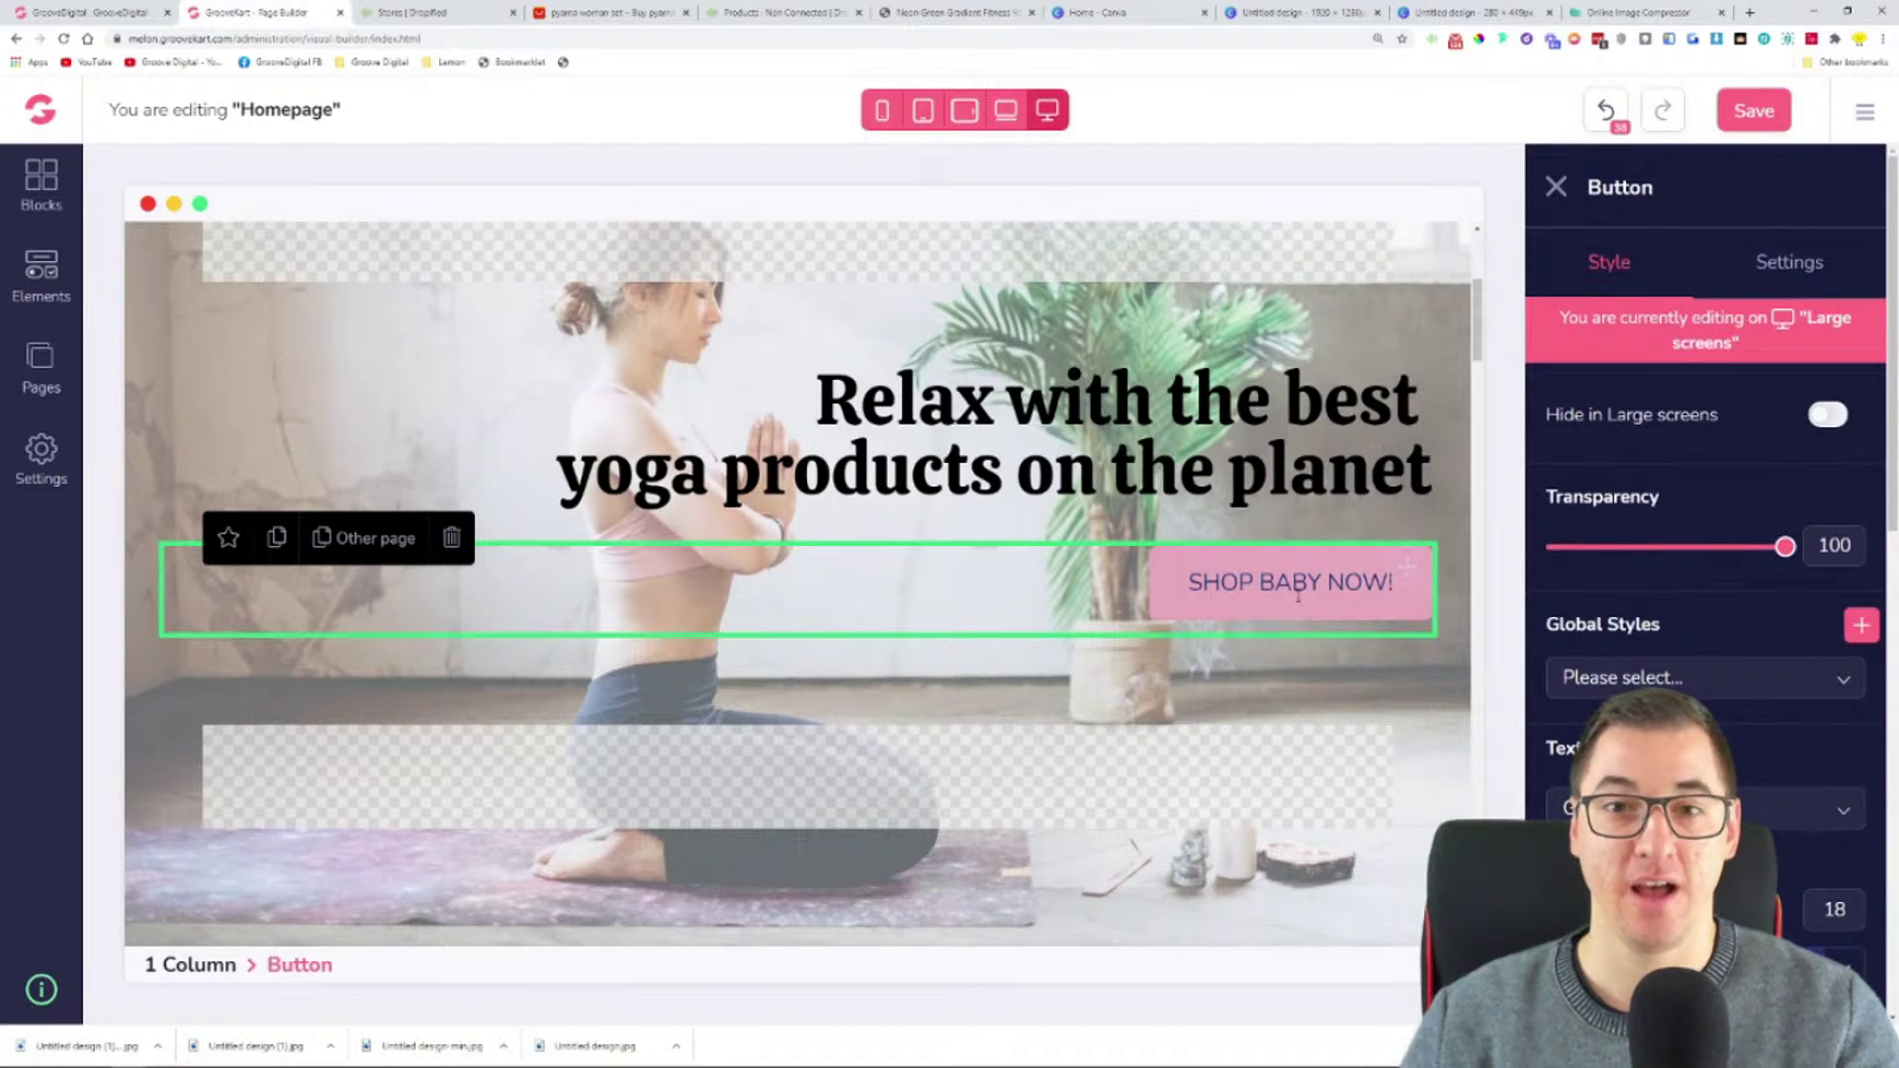
scroll(1286, 595, "up", 4)
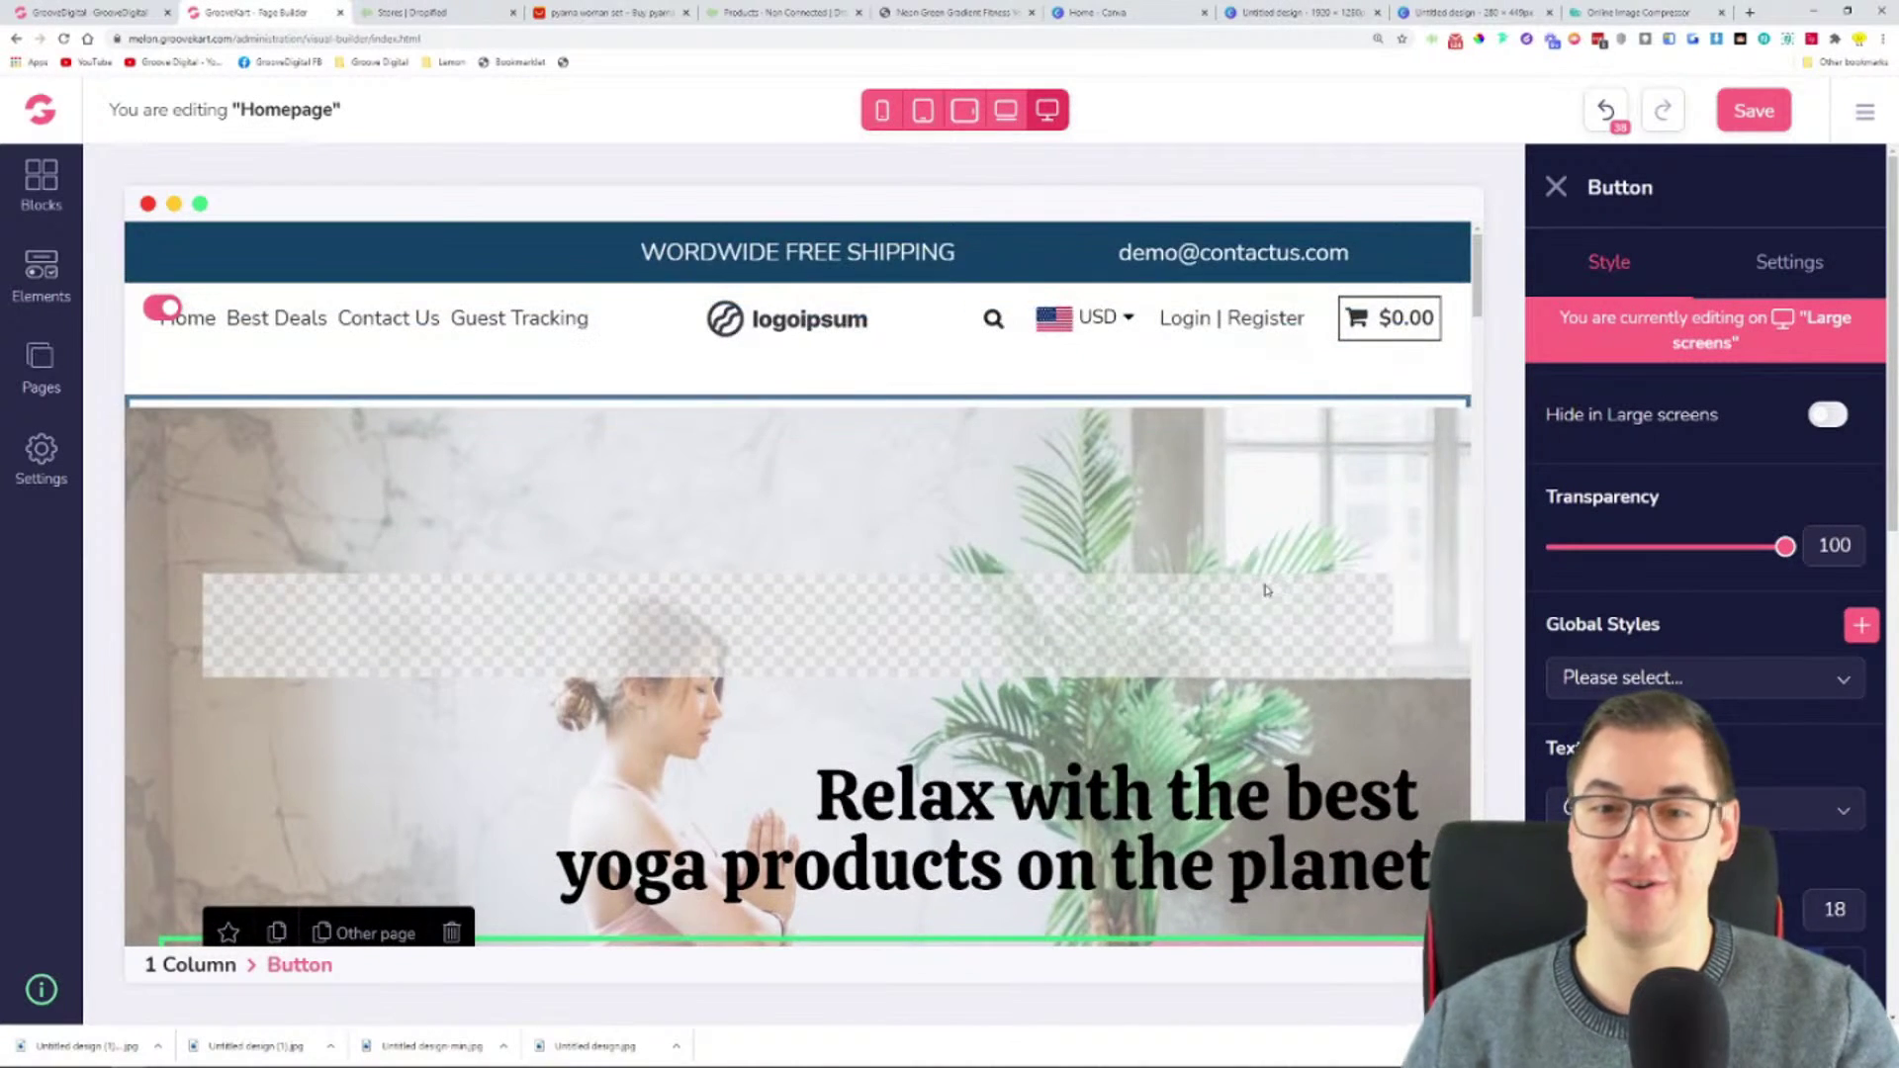
scroll(1266, 590, "down", 8)
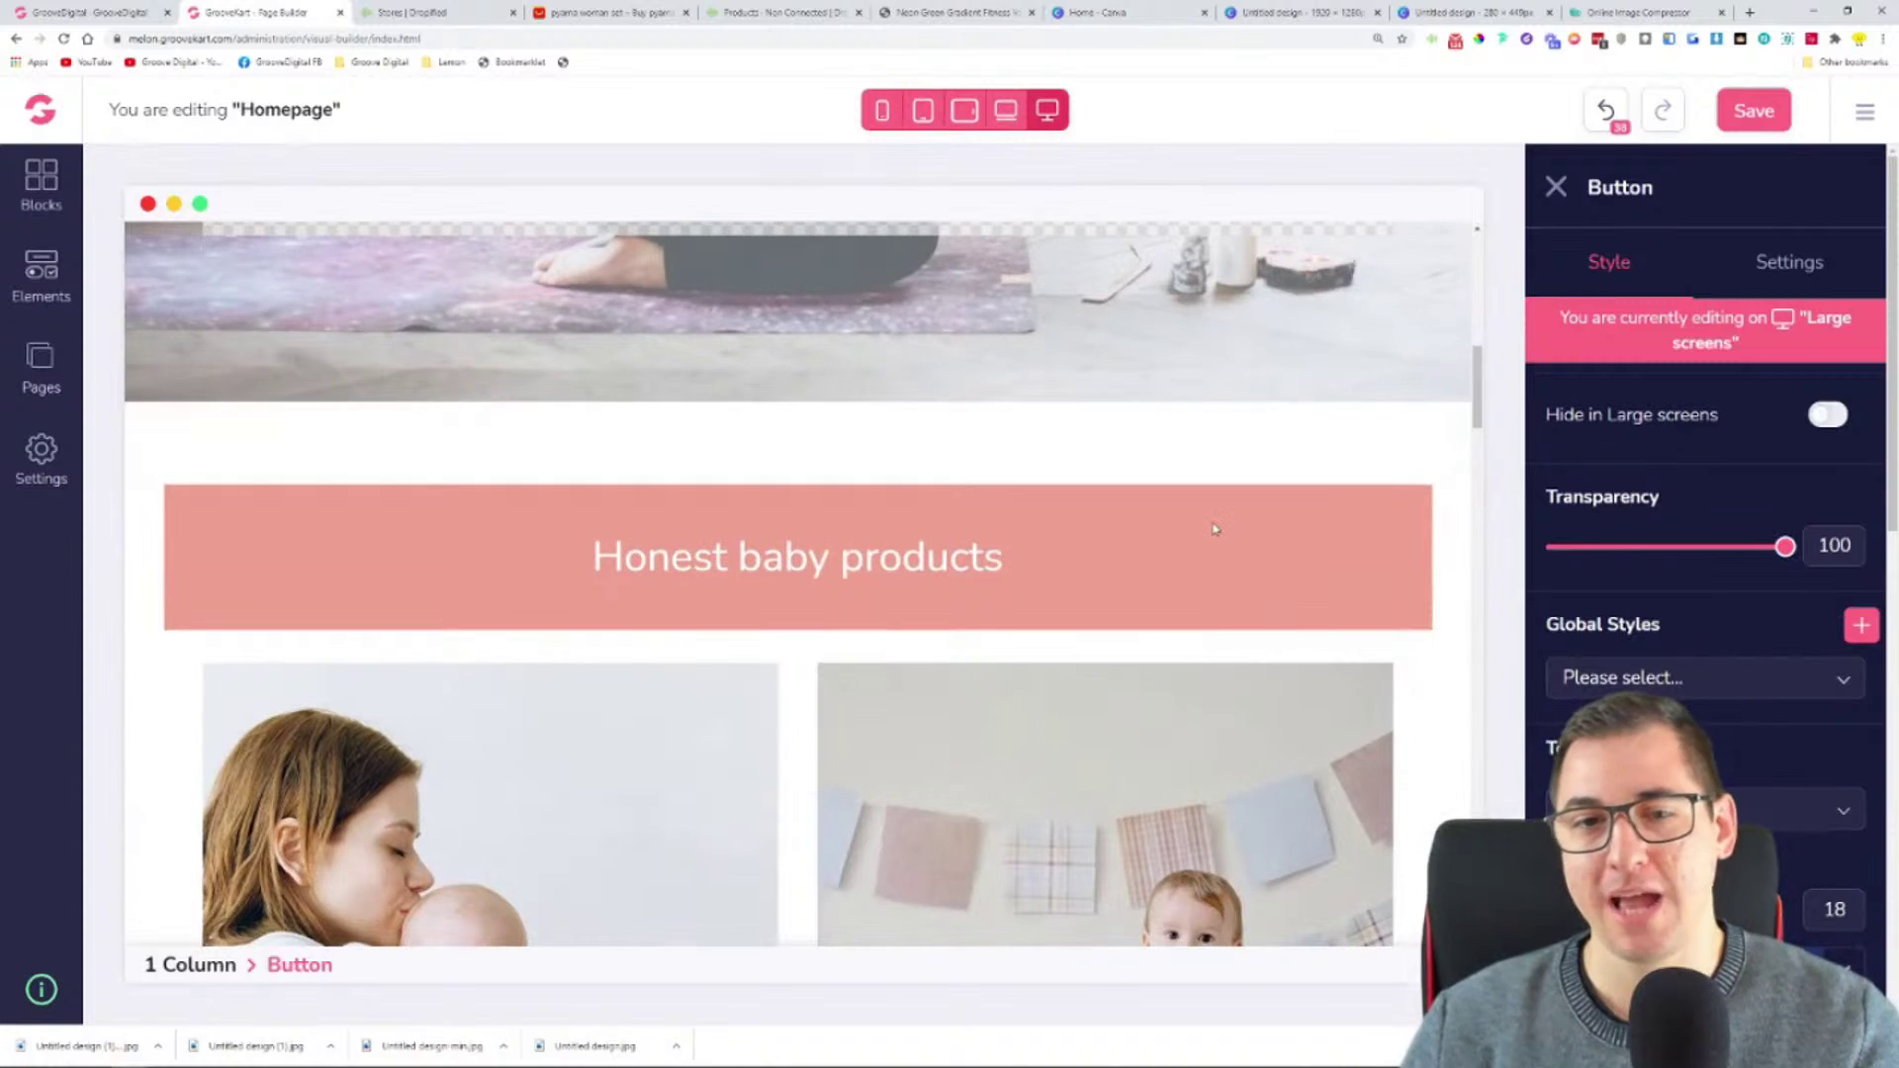
scroll(1216, 529, "down", 3)
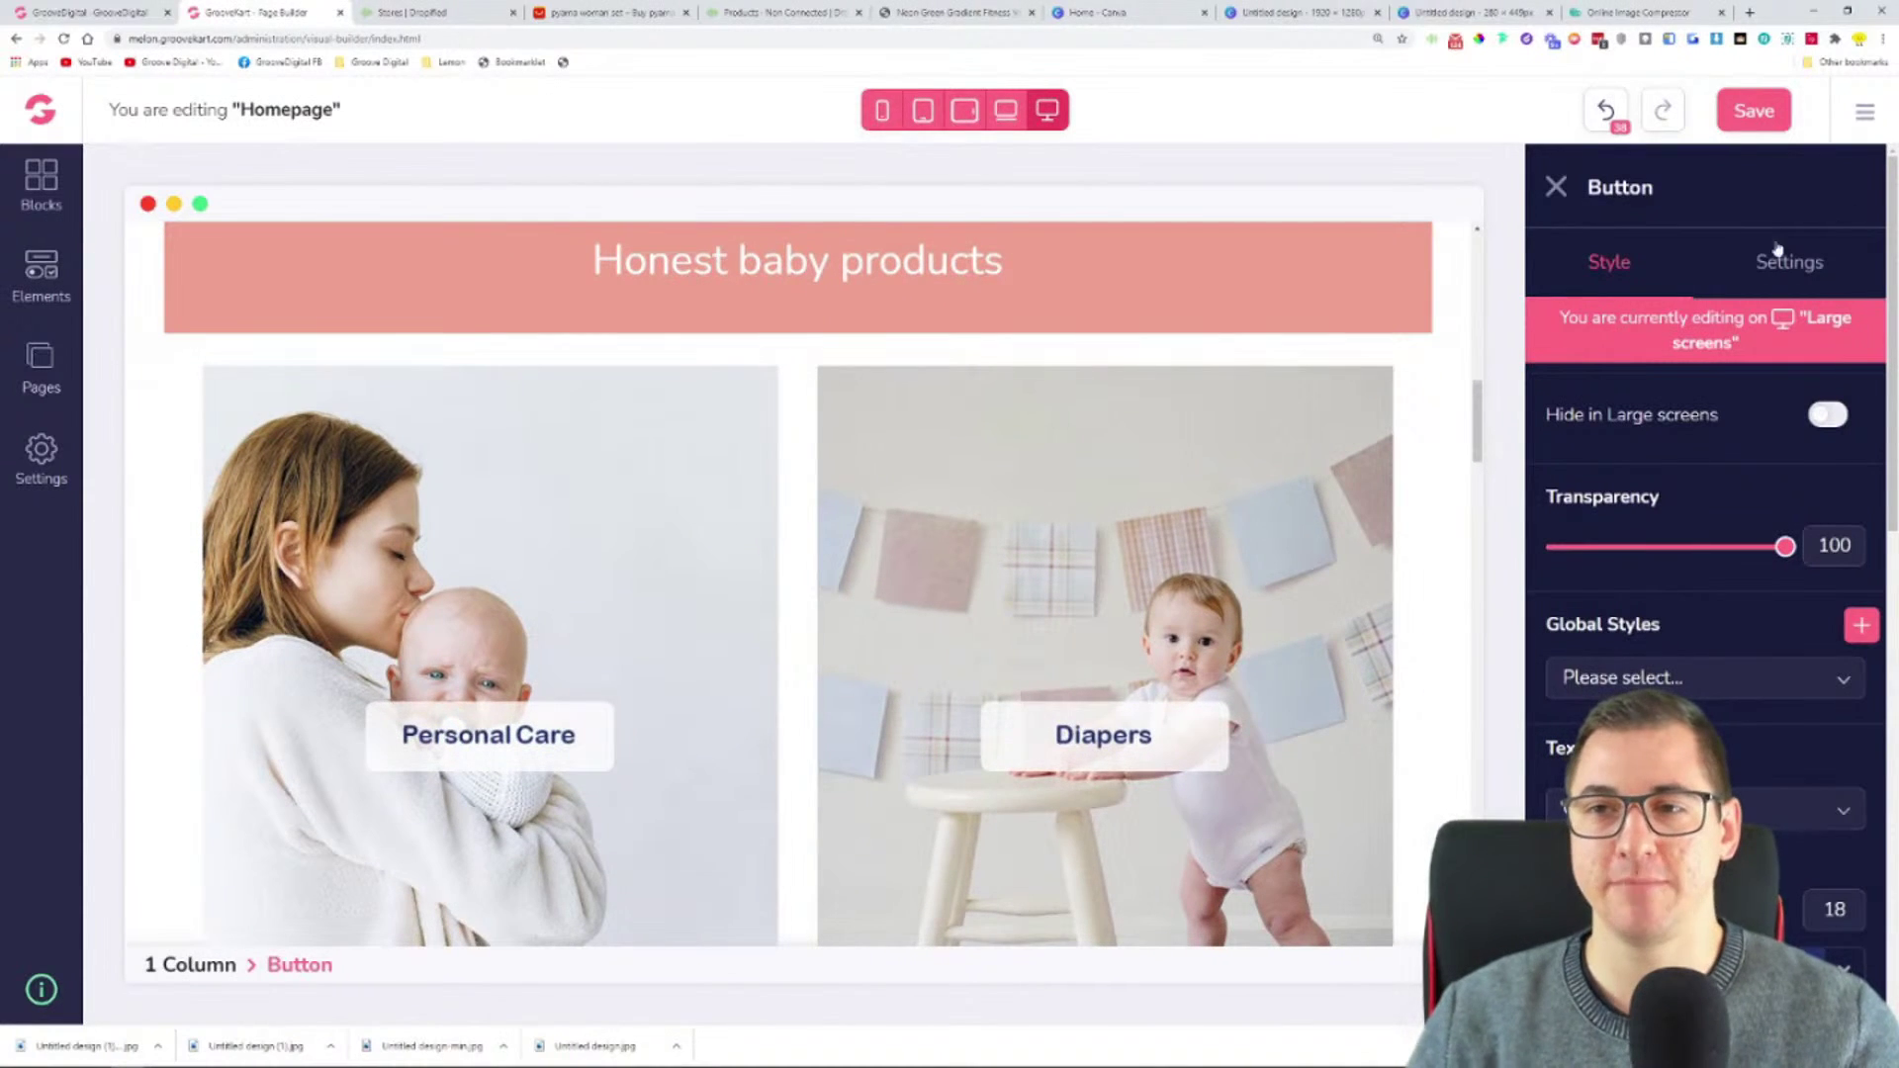
left_click(1555, 187)
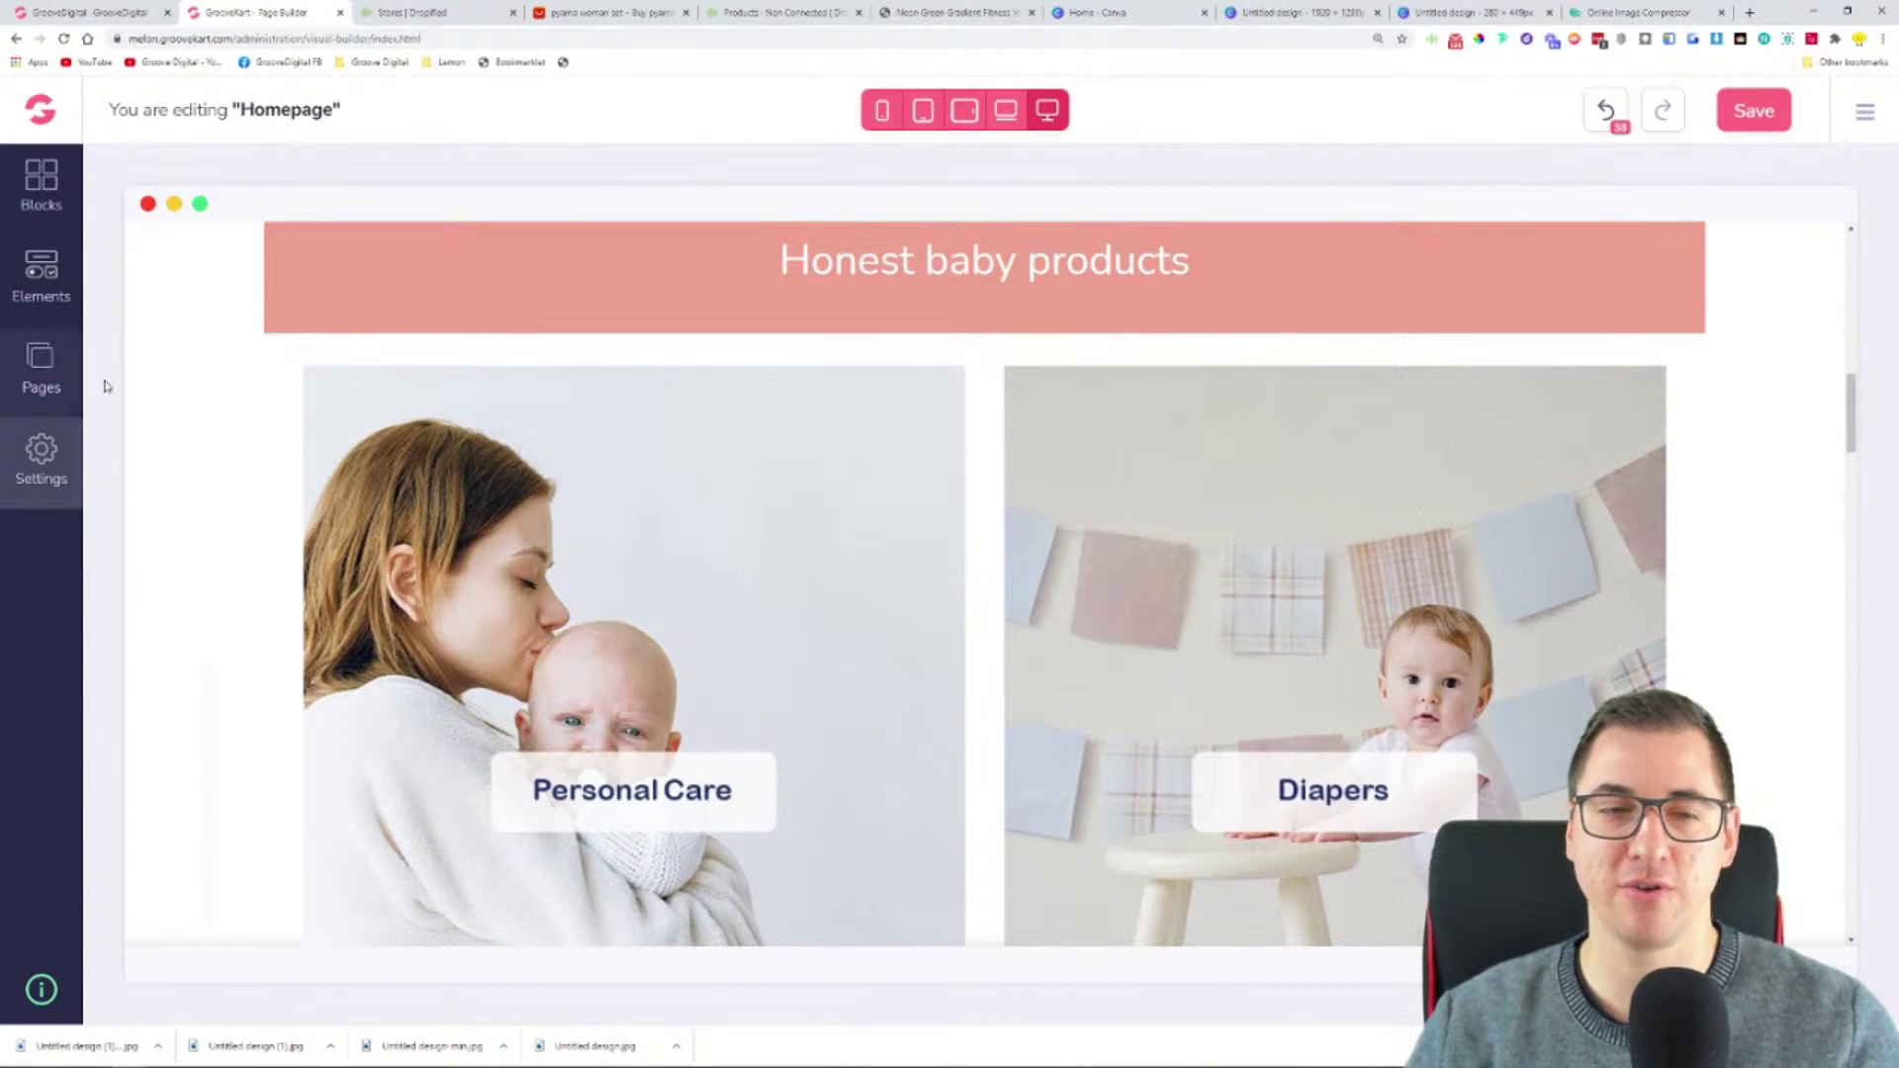
scroll(302, 454, "down", 4)
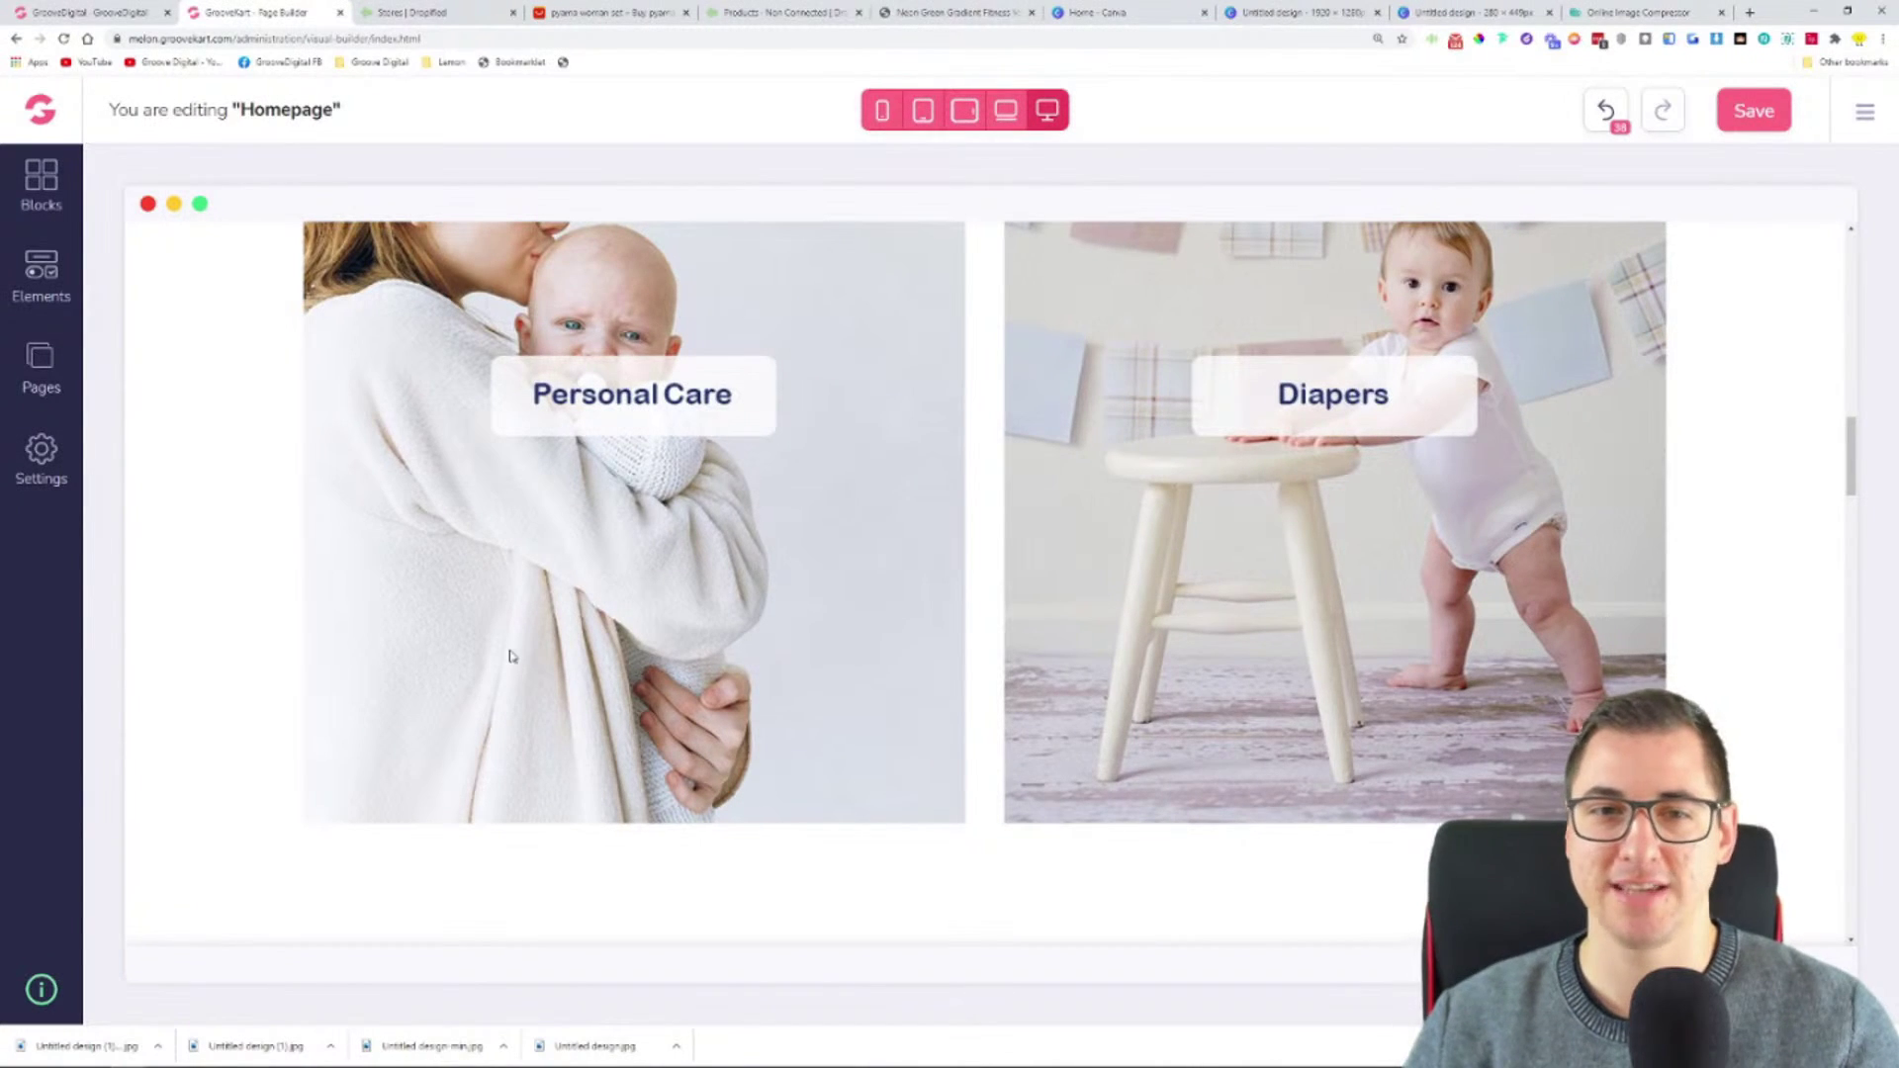
- Delete the Personal Care category image and undo the deletion
left_click(405, 470)
scroll(435, 534, "up", 3)
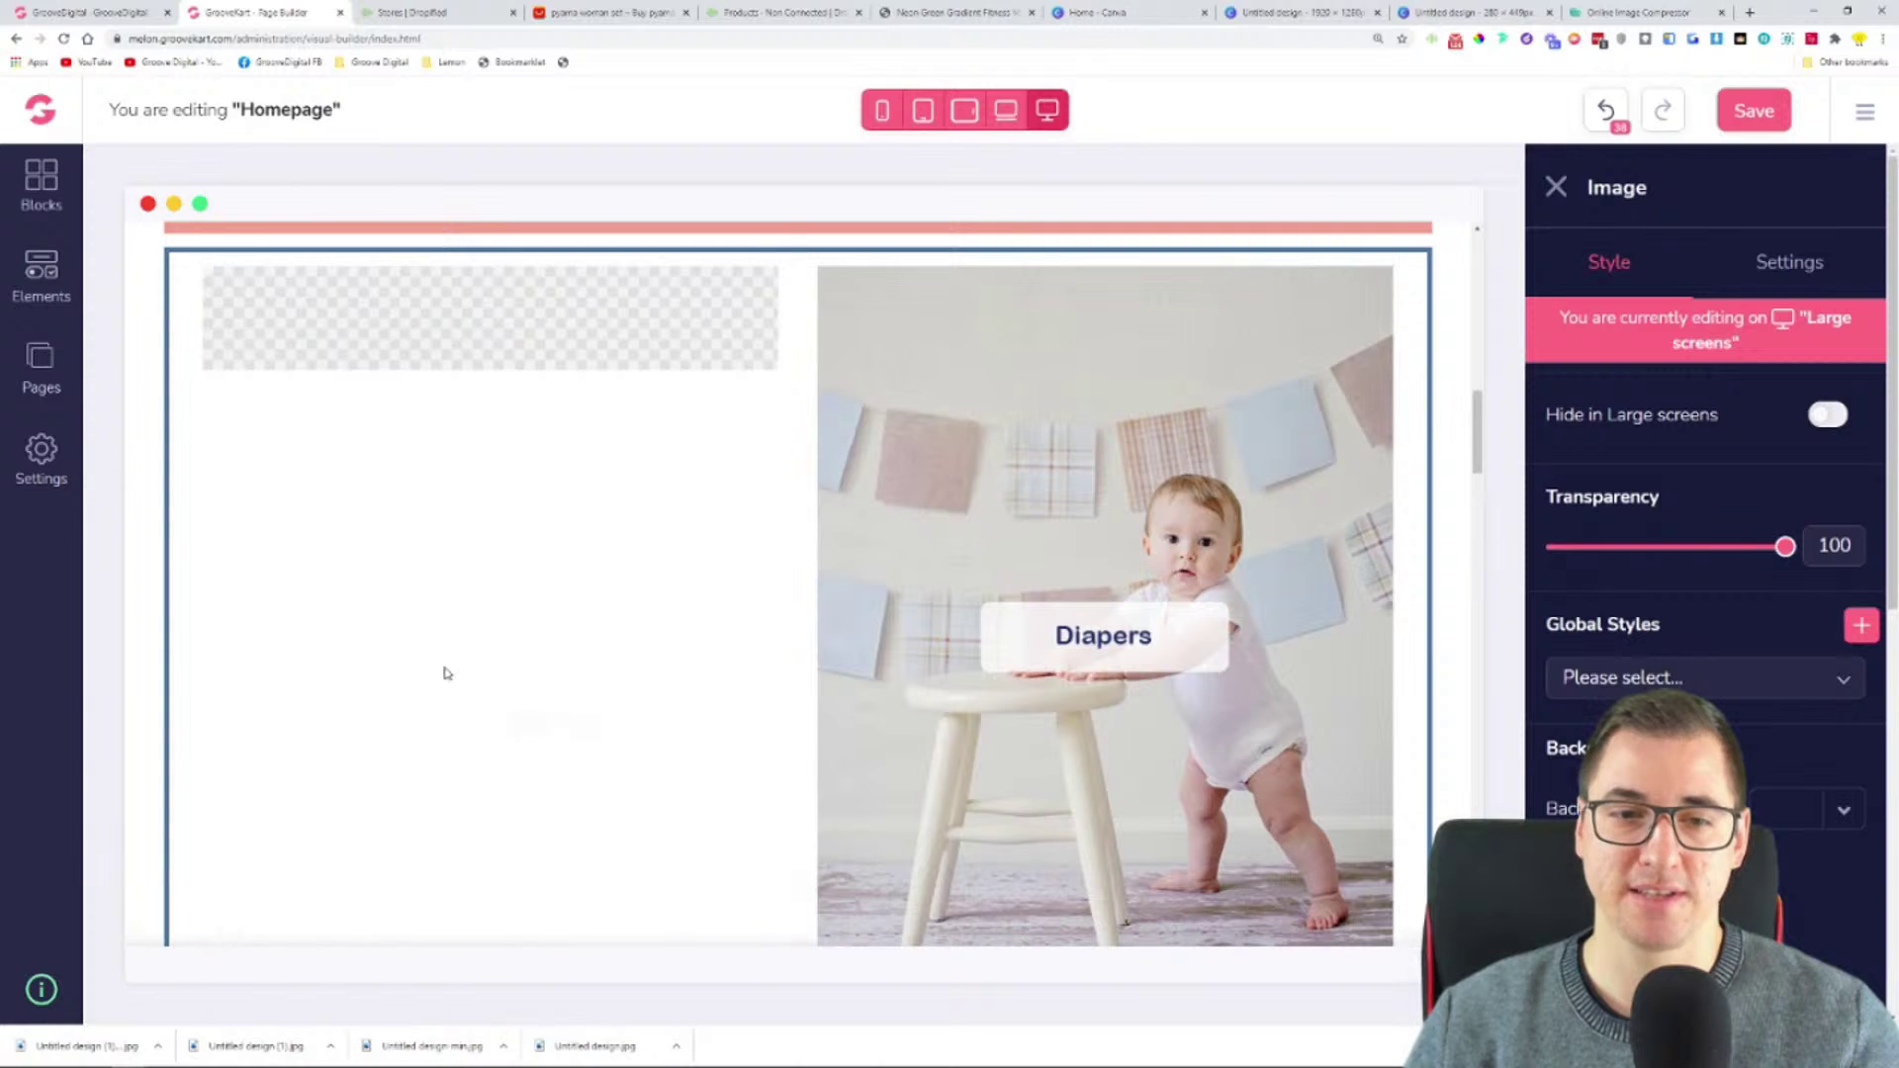
key("ctrl+z")
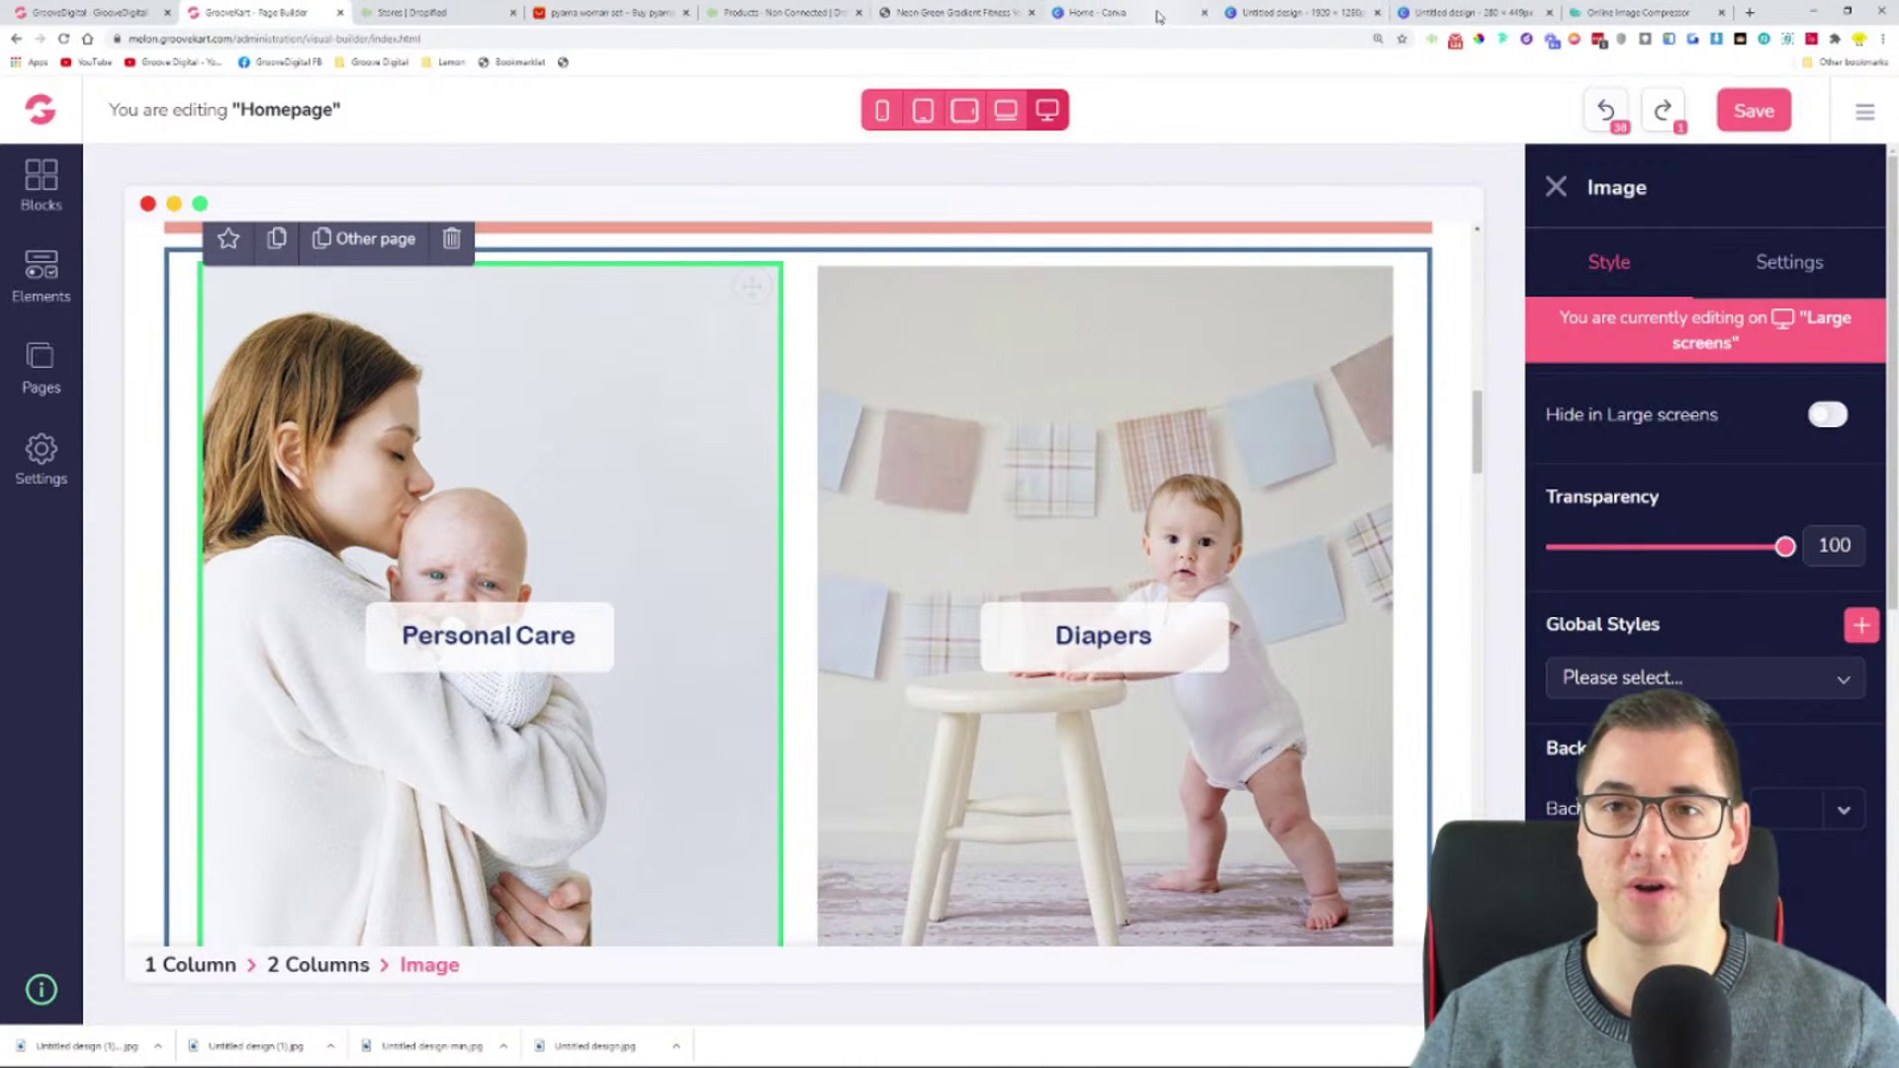
- Switch to the 280px × 449px Canva design and add a square, flattened into a centered, semi-transparent bar over the pajama photo
left_click(1474, 12)
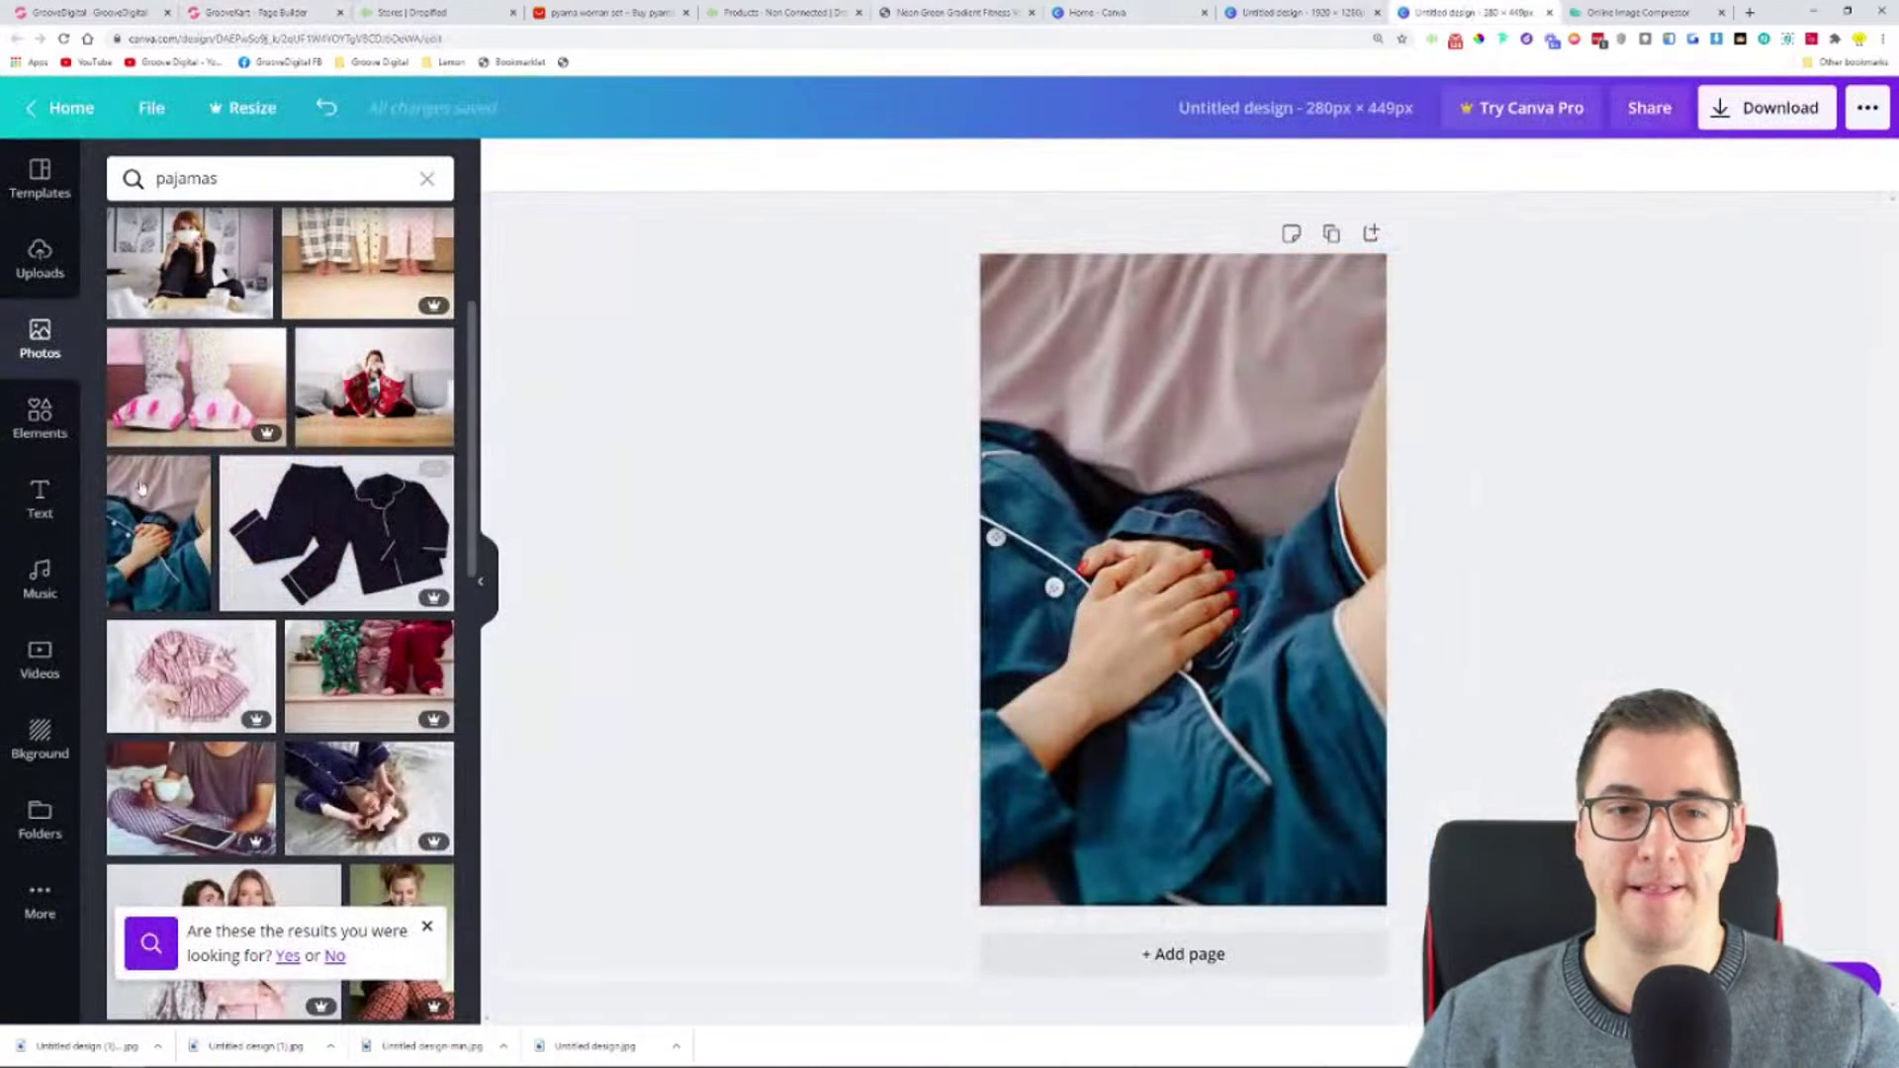
left_click(59, 416)
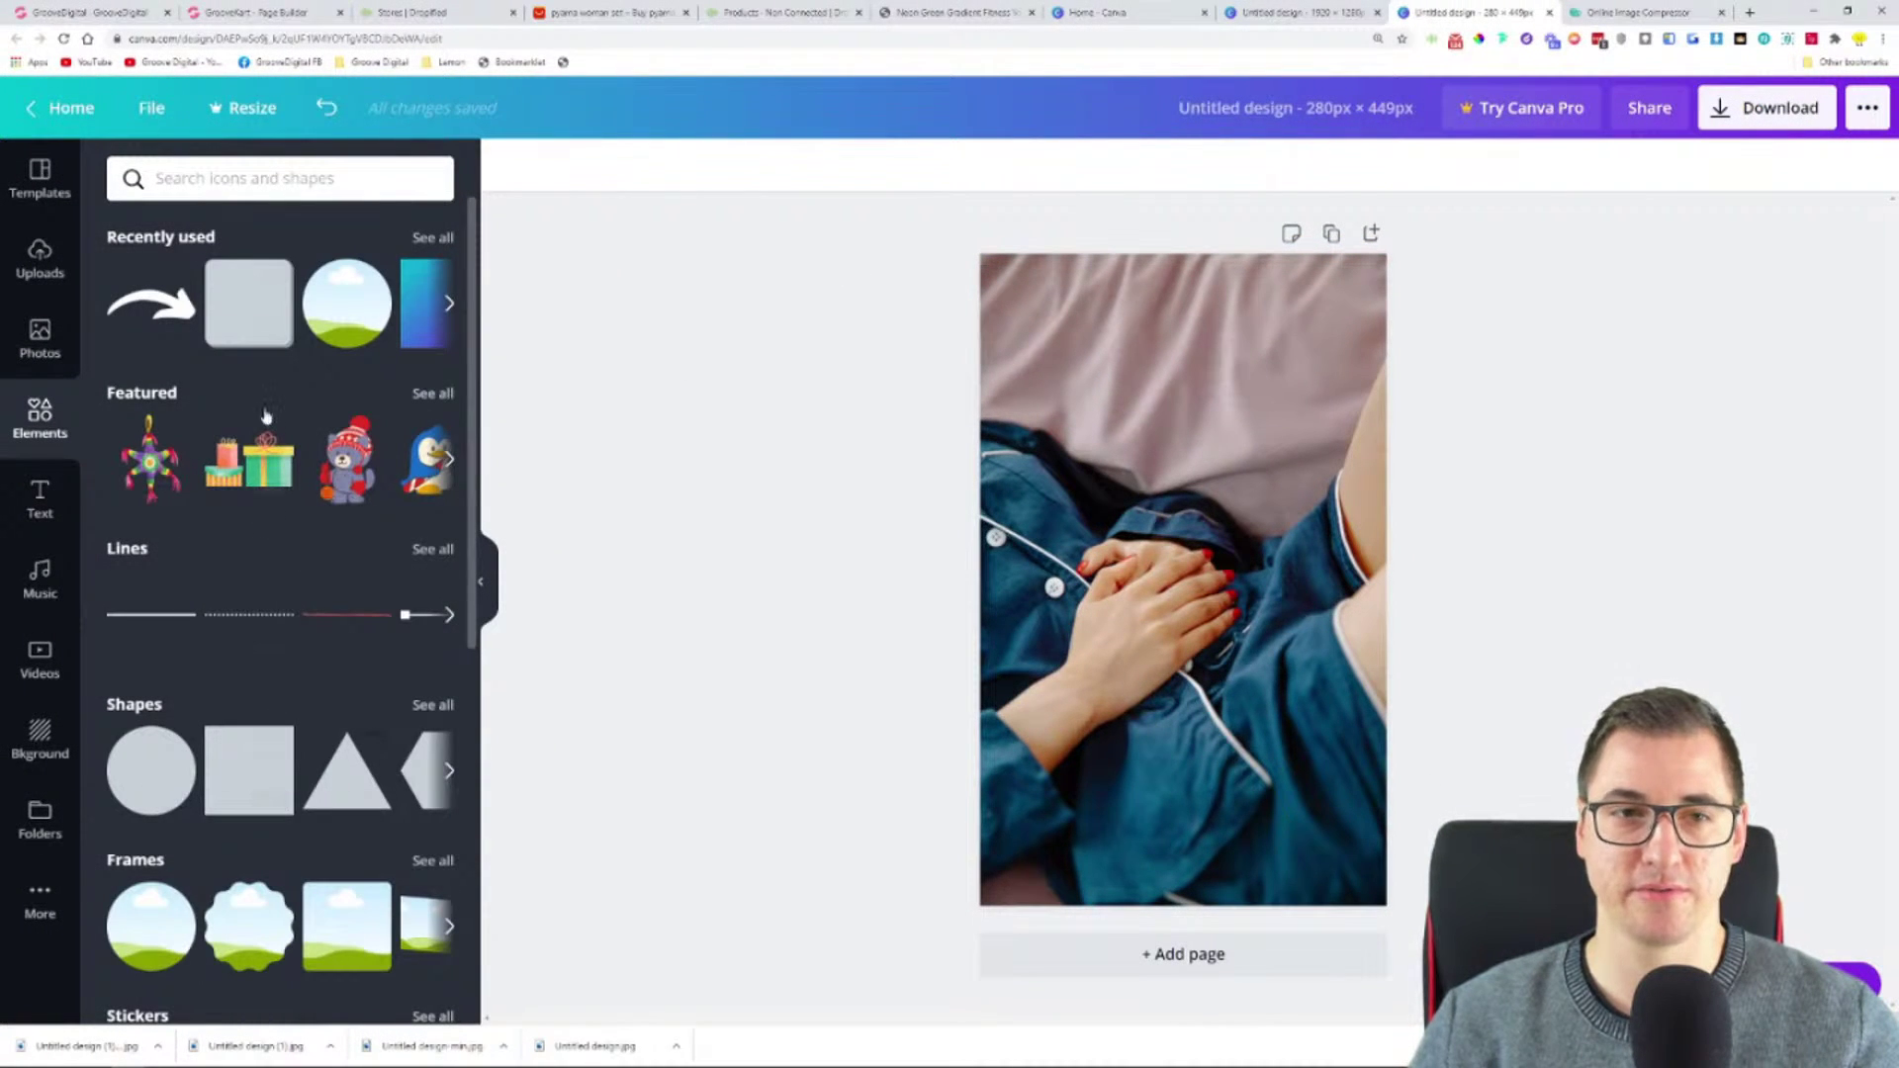
left_click(248, 771)
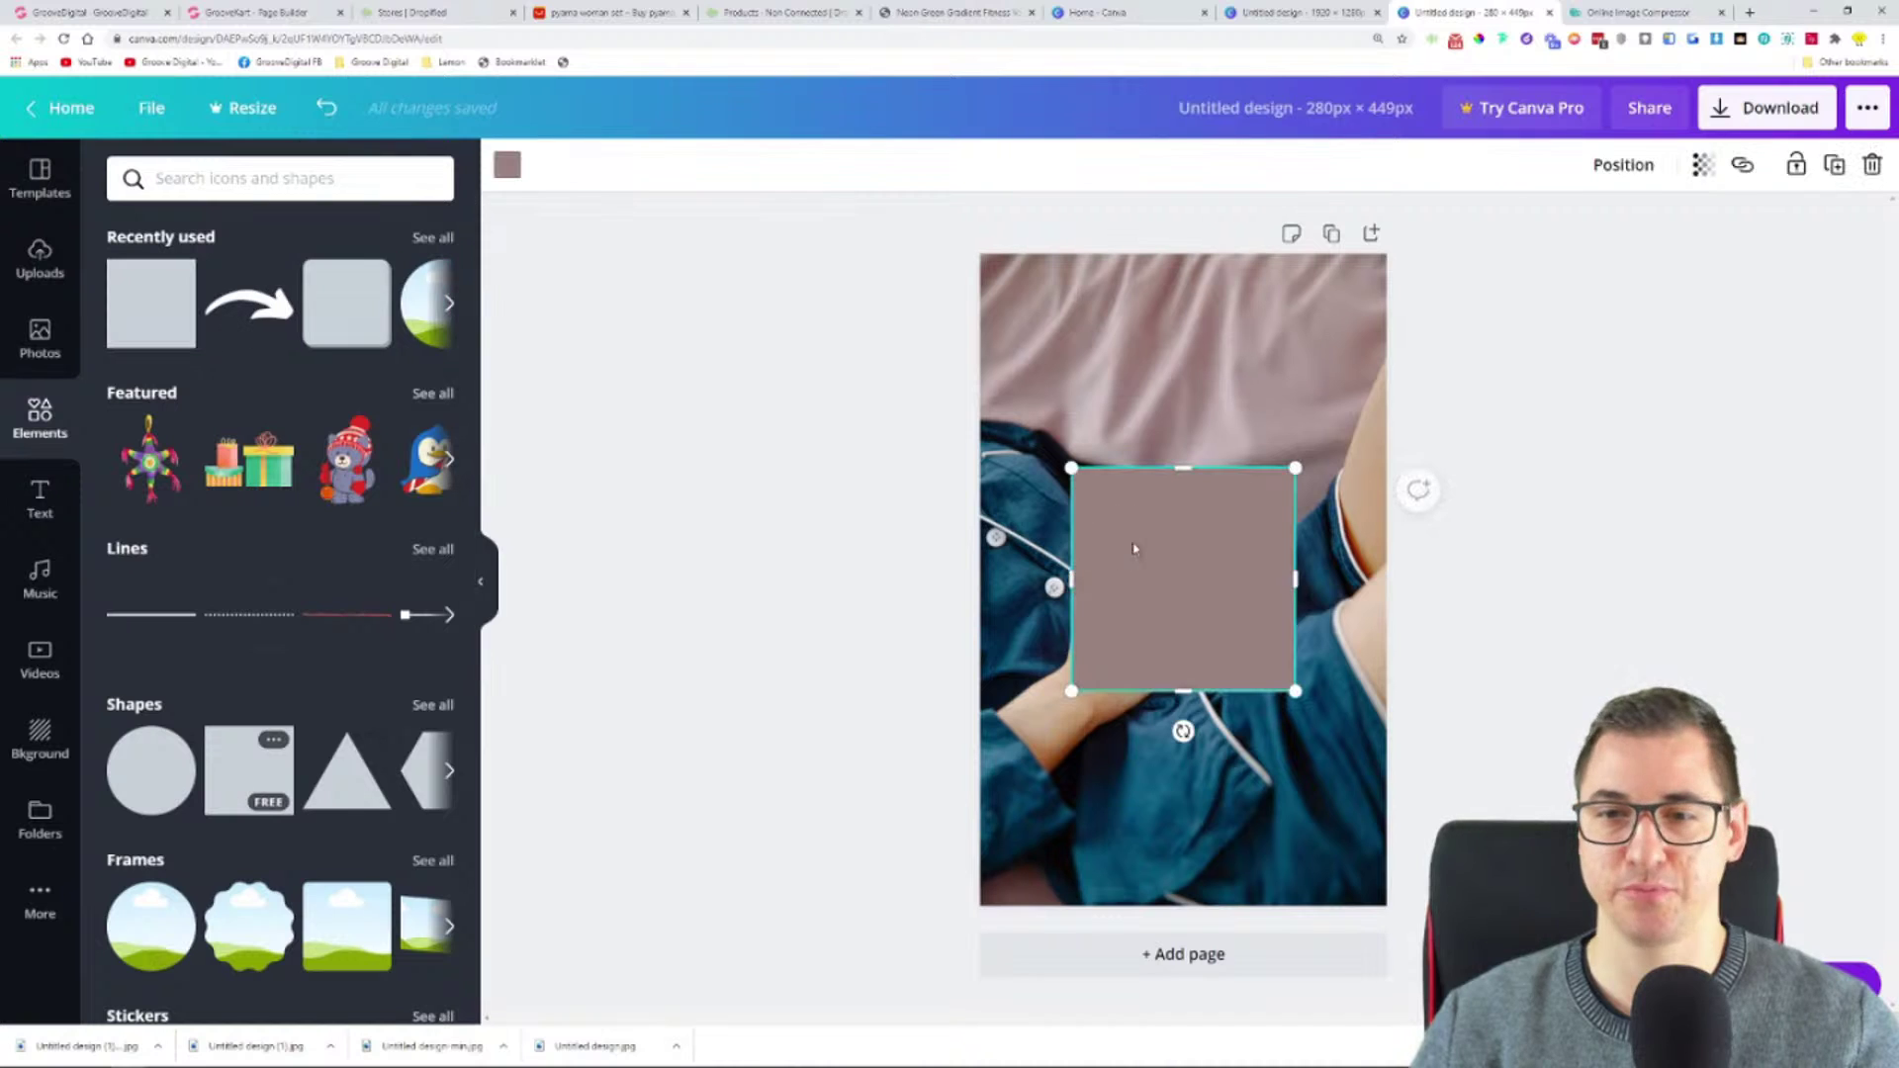
left_click_drag(1178, 680, 1183, 582)
left_click_drag(1183, 467, 1183, 576)
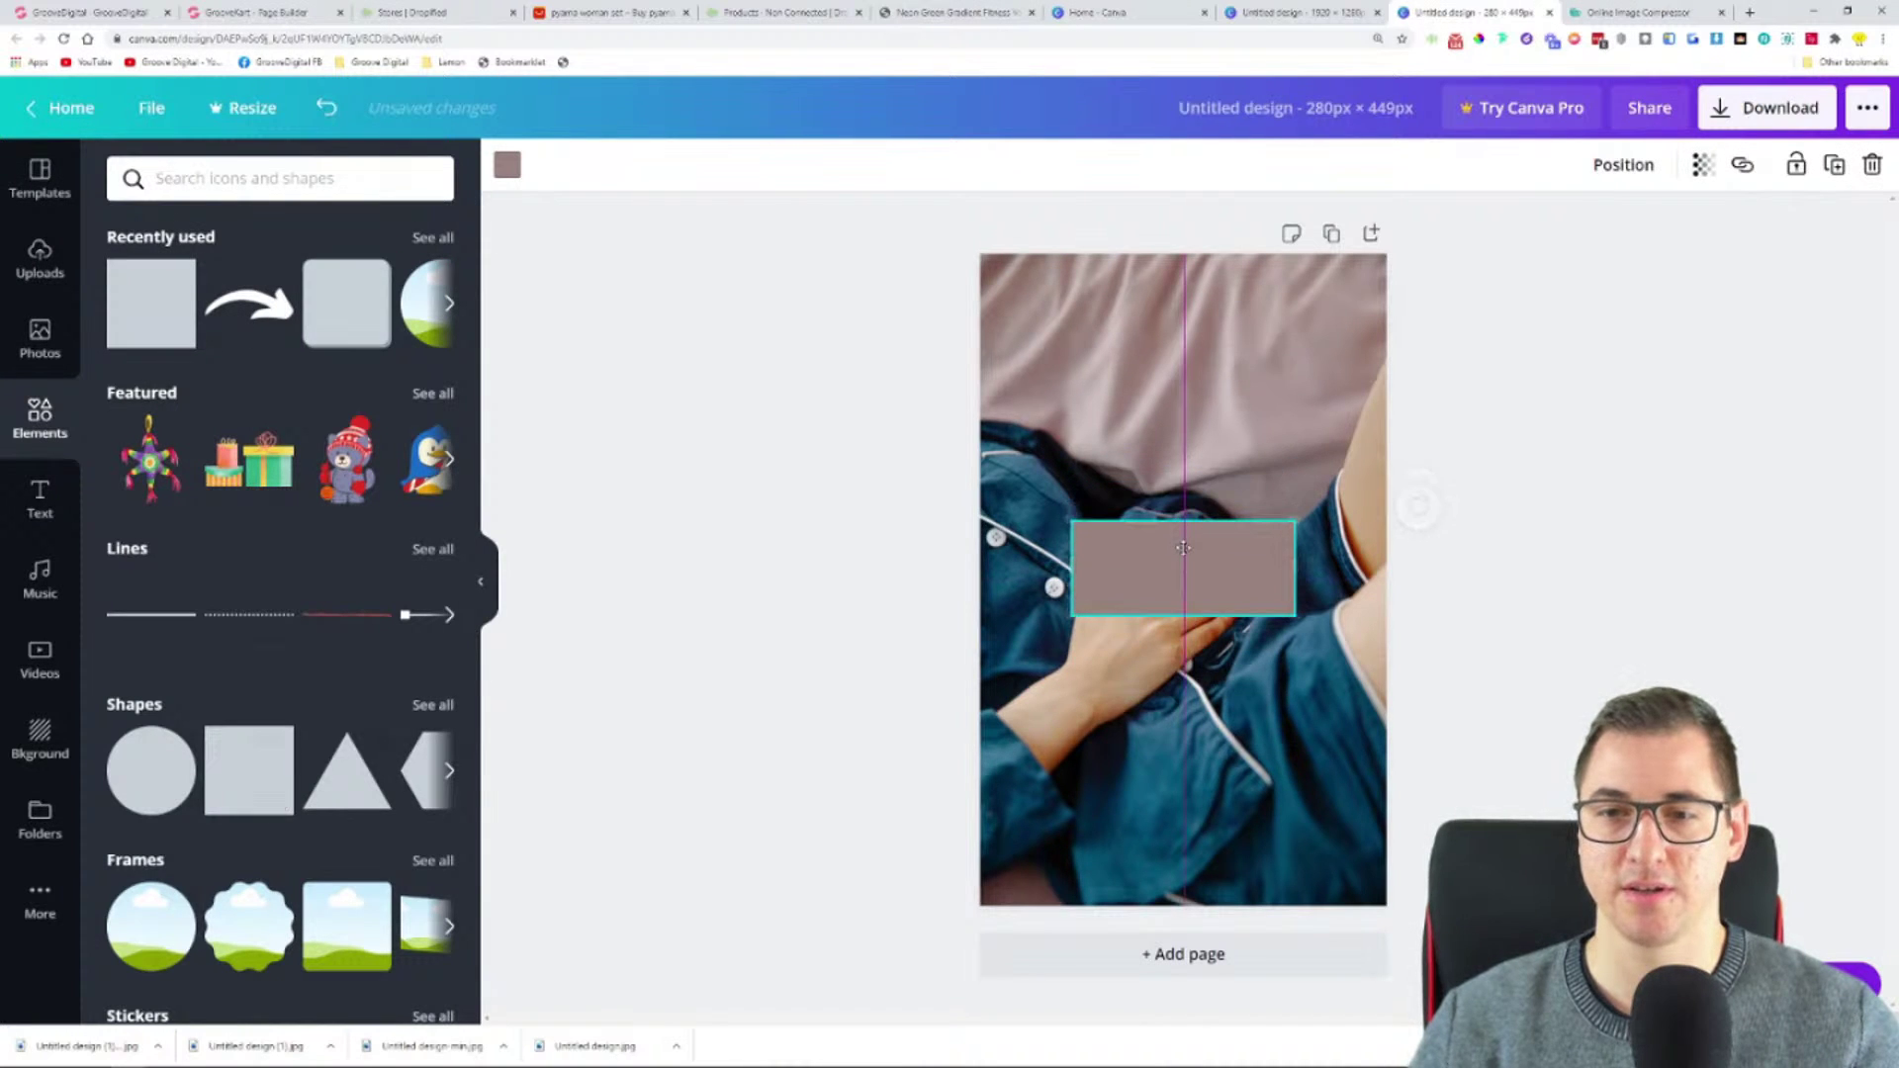
left_click(1702, 164)
mouse_move(1606, 239)
left_mouse_down()
mouse_move(1547, 224)
mouse_move(1593, 224)
left_mouse_up()
- Add a heading reading "Yoga" and center it over the semi-transparent bar
left_click(40, 498)
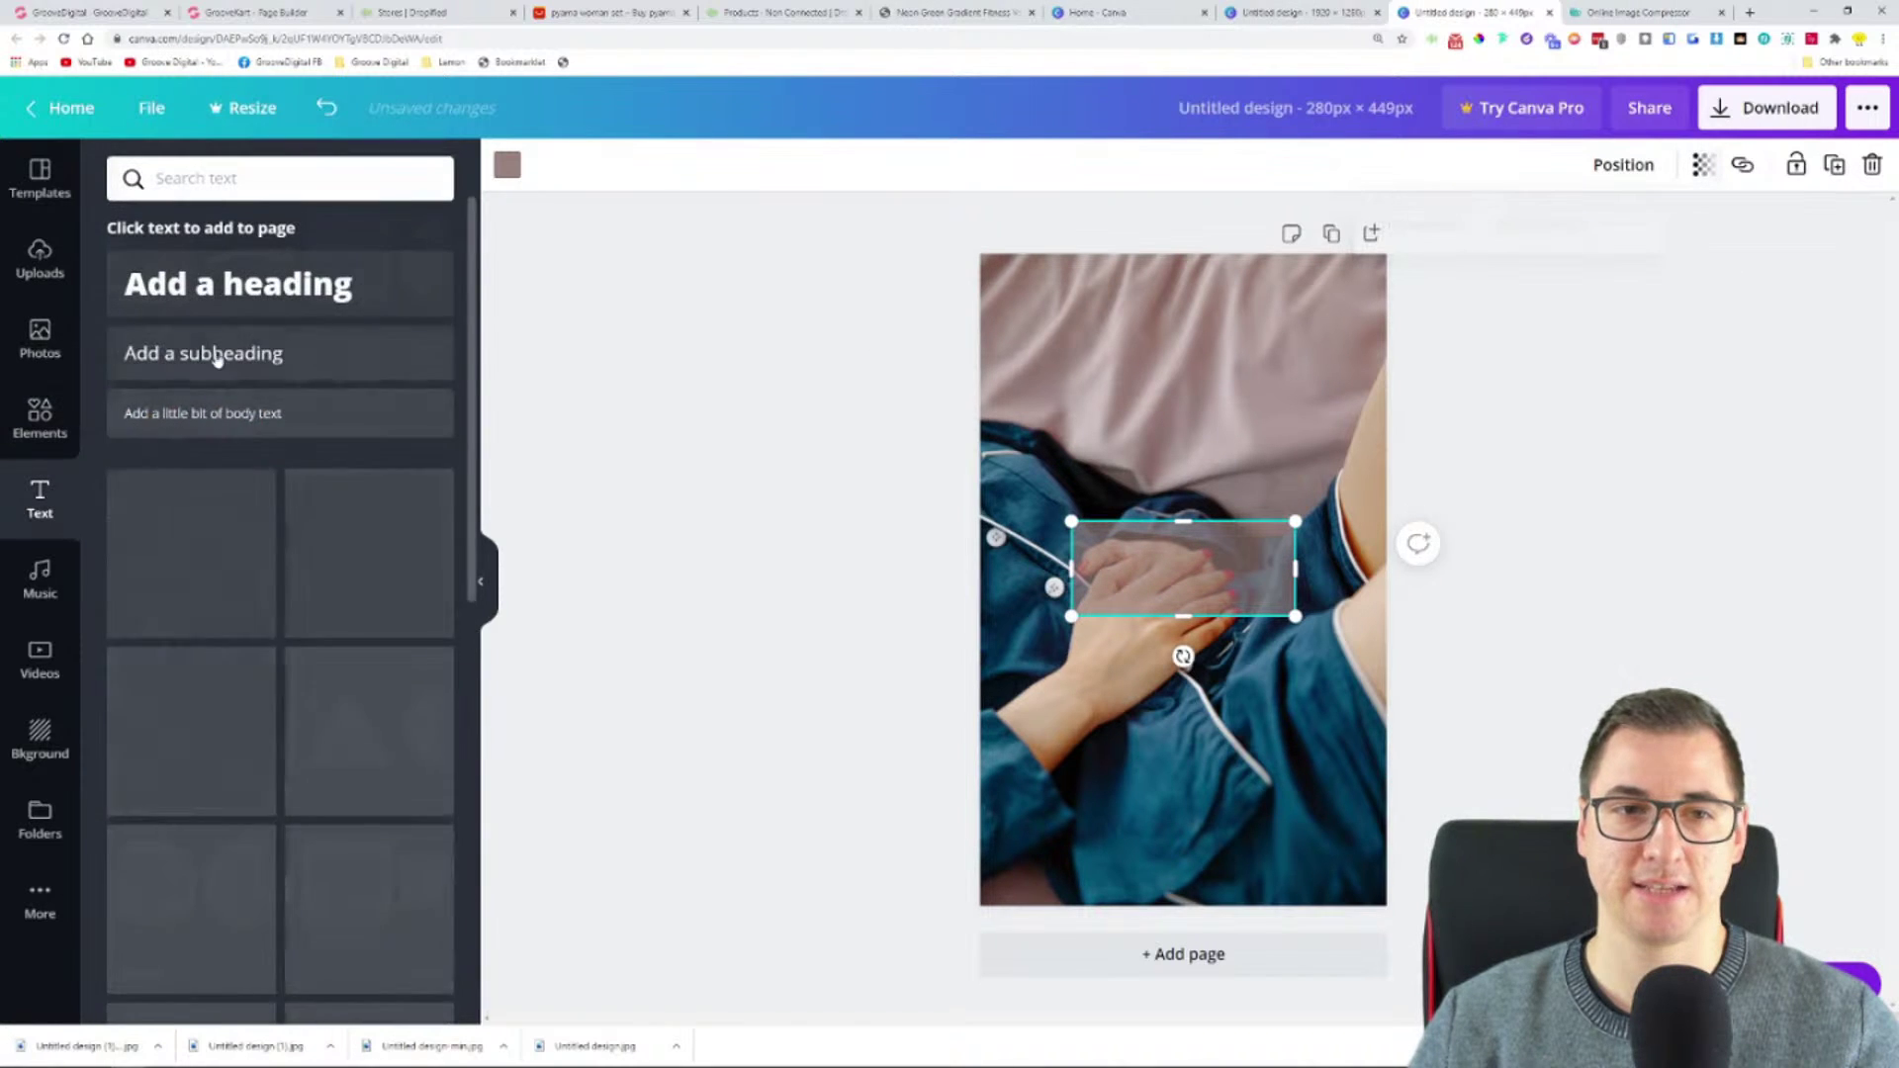
left_click(225, 316)
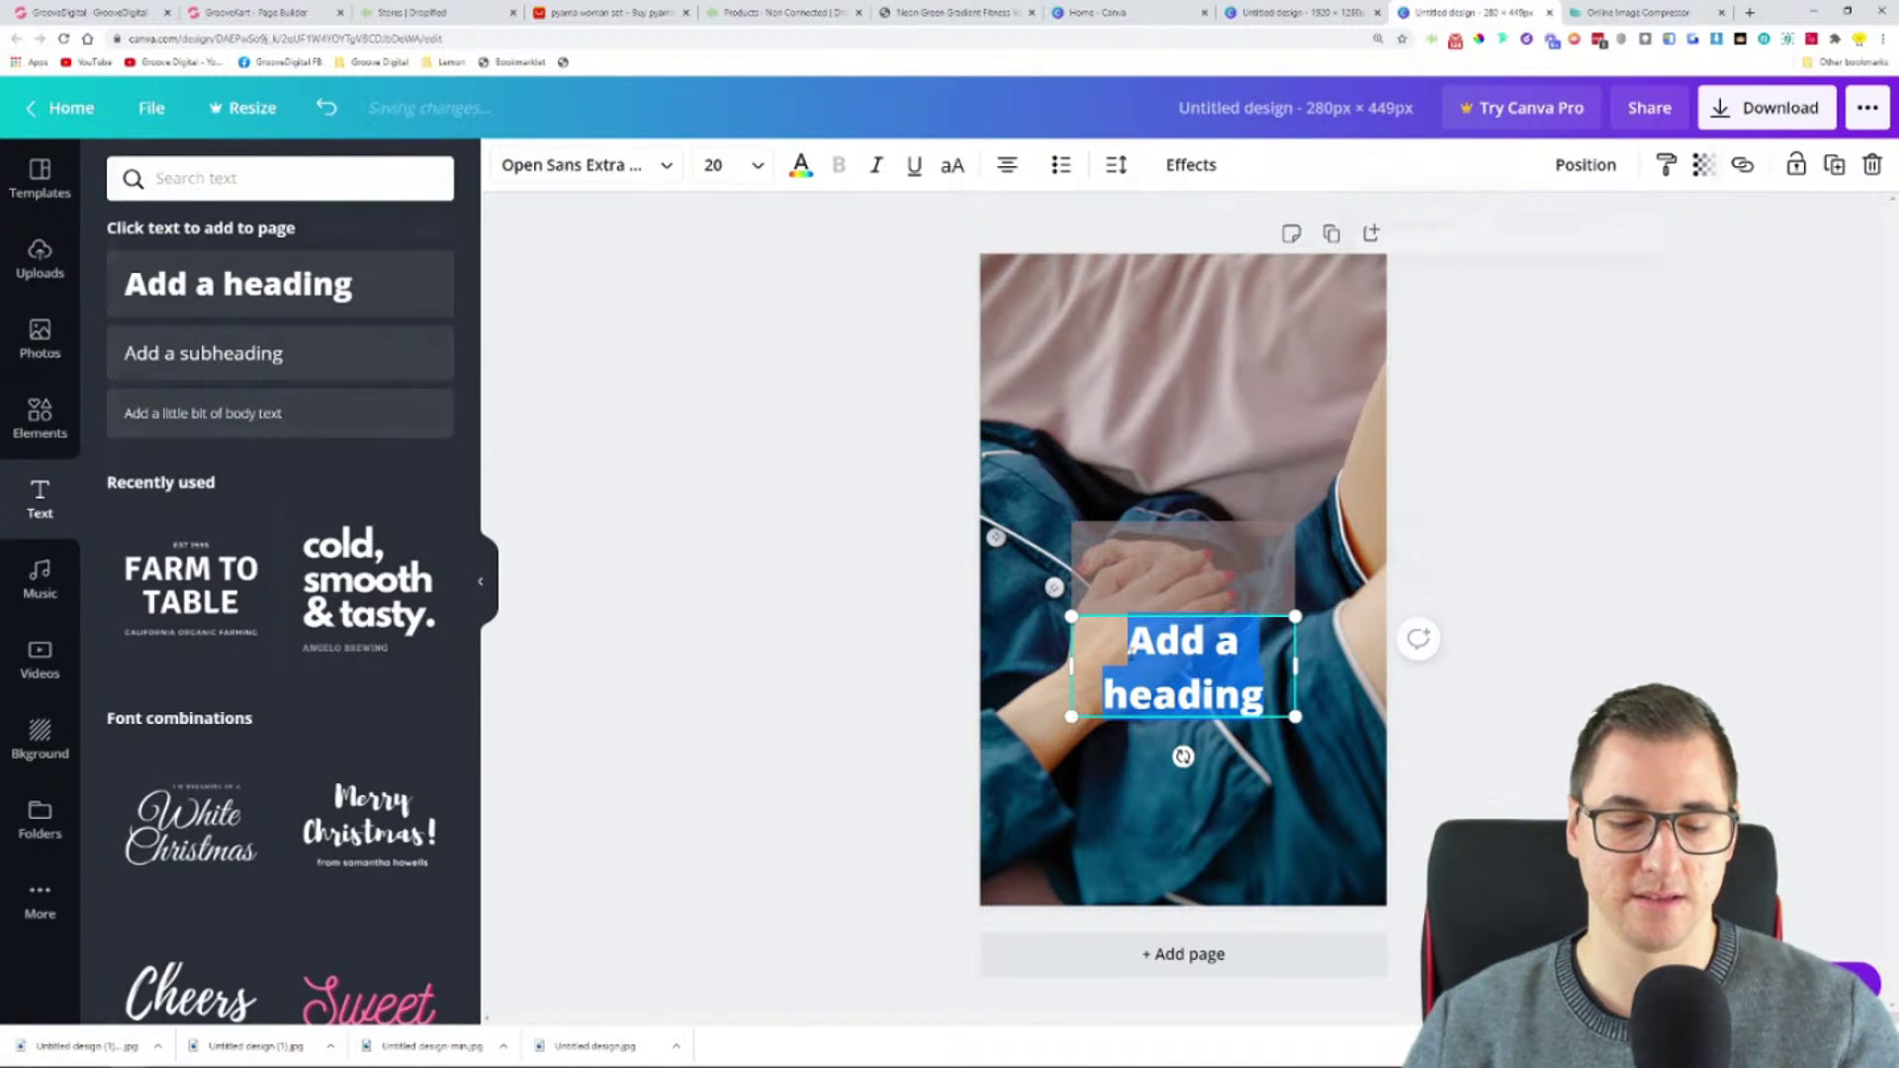
type("Yo")
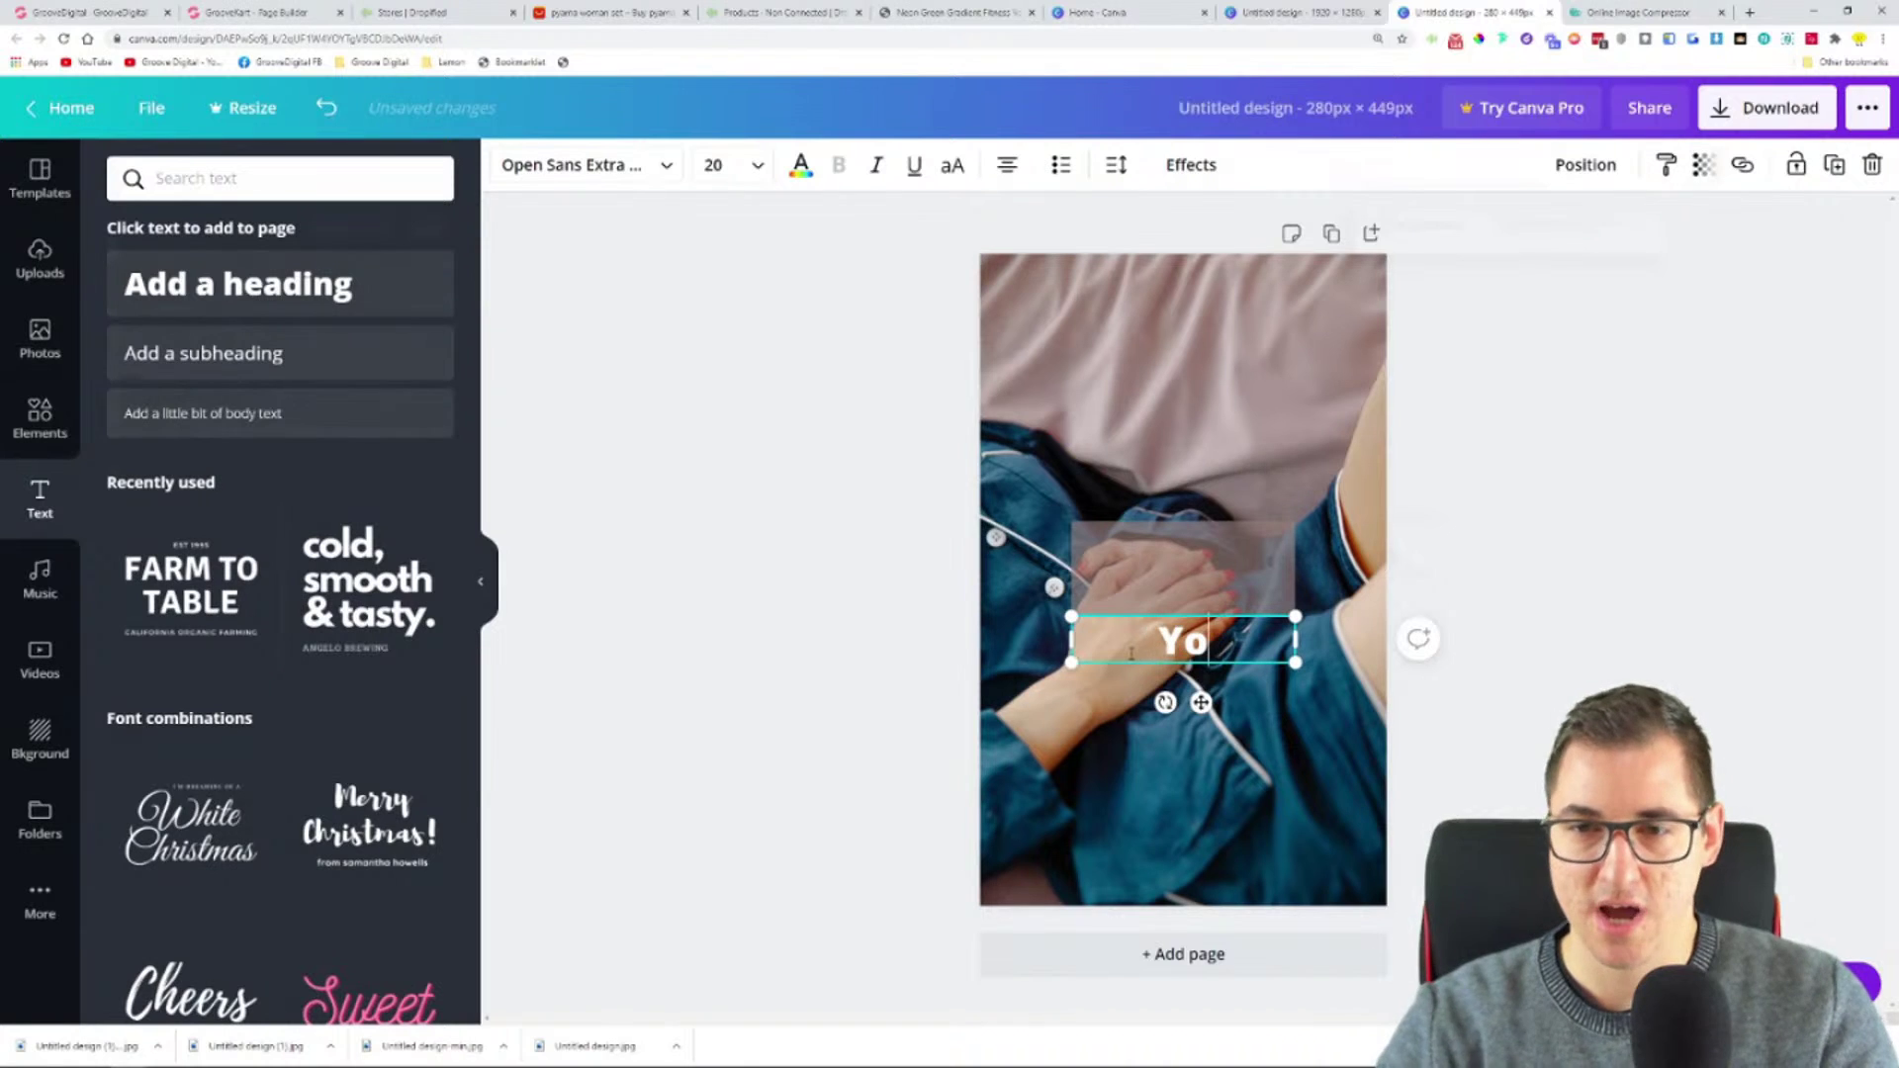
type("fa")
key("BackSpace")
key("BackSpace")
type("ga")
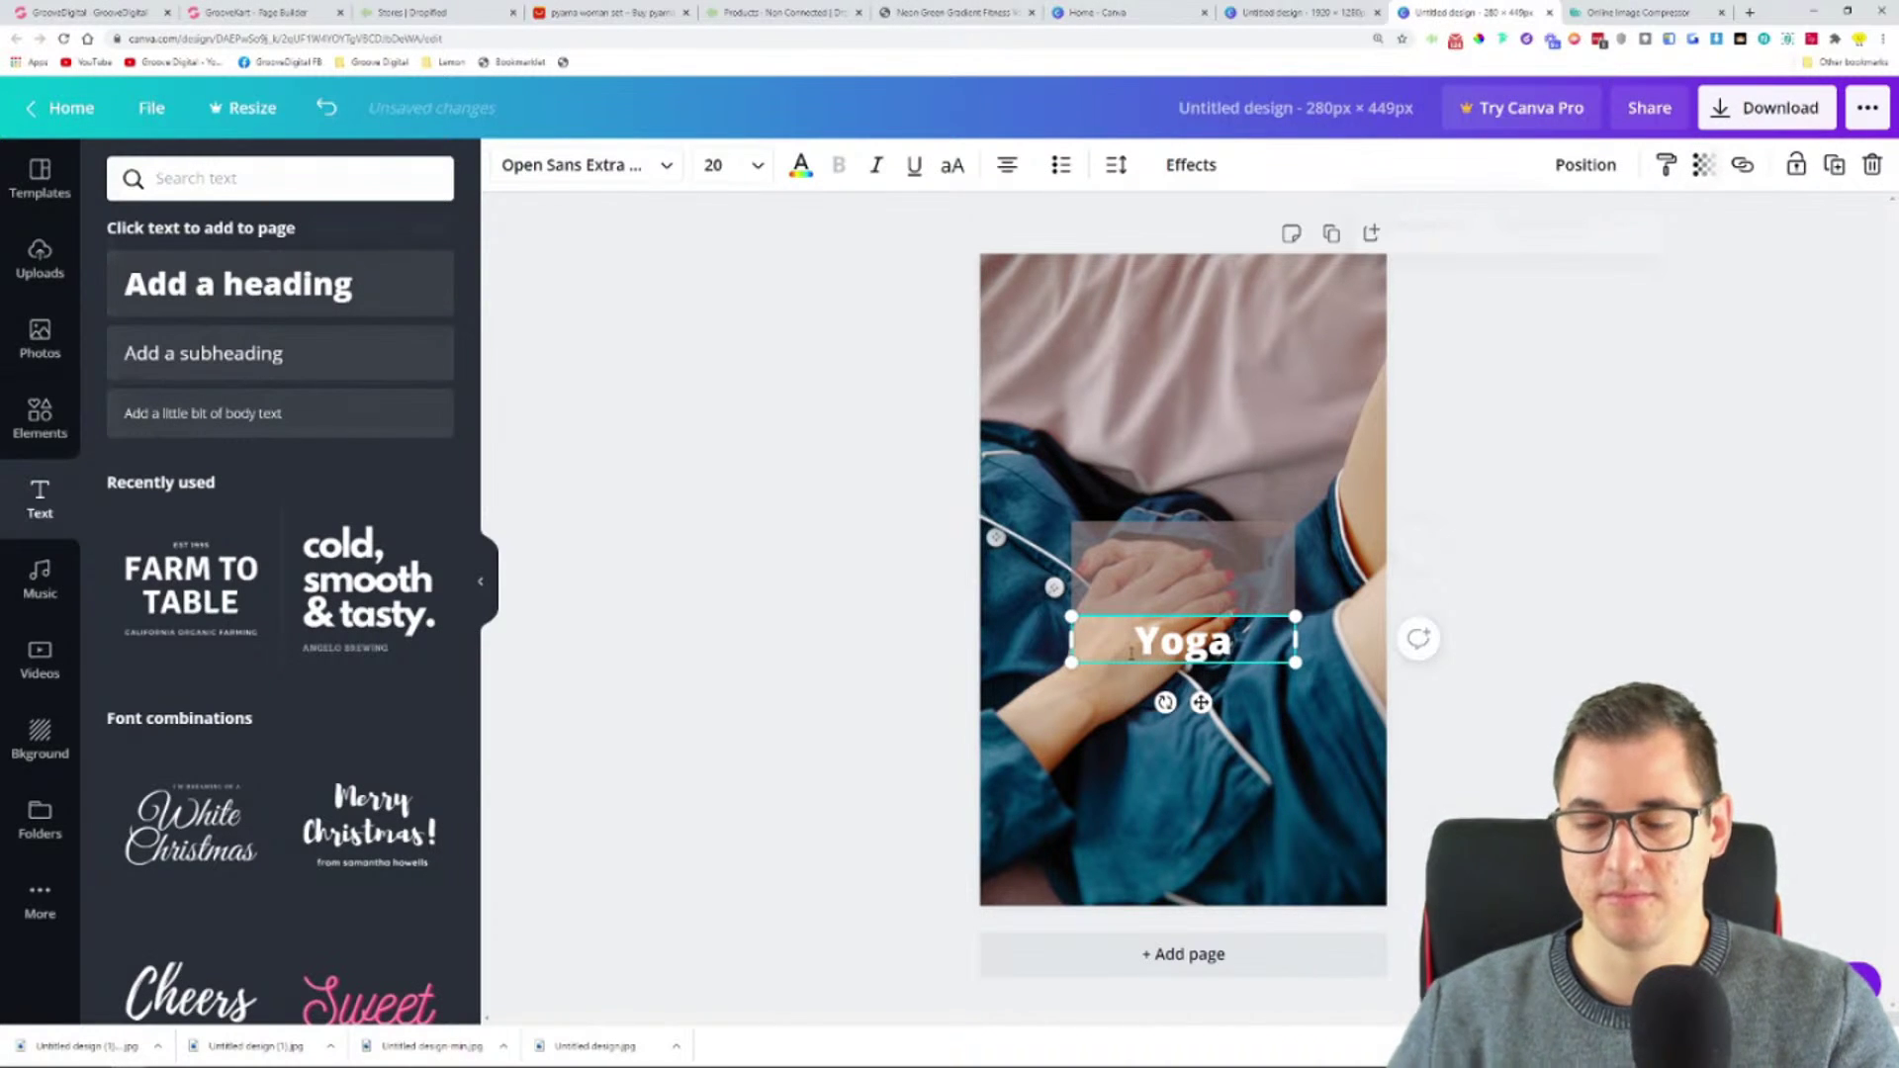
left_click_drag(1200, 702, 1201, 631)
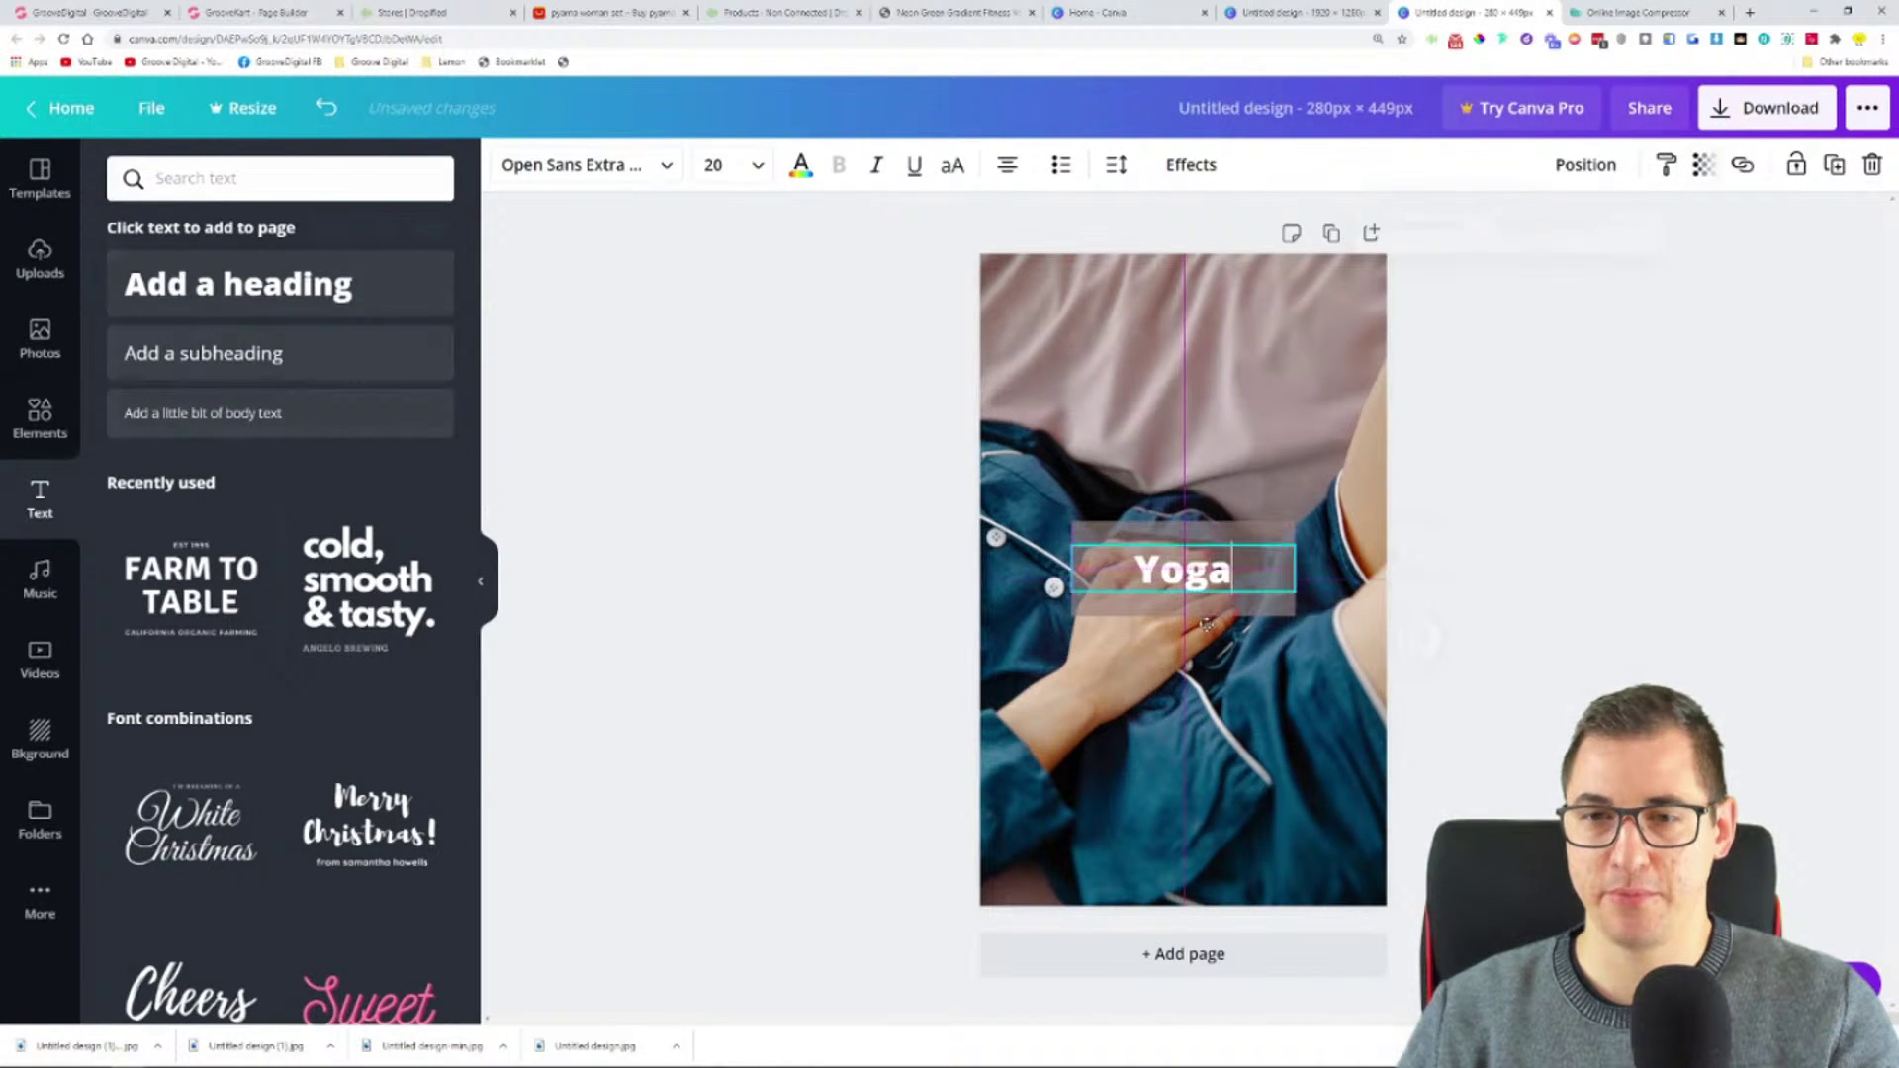
- Return to the GrooveKart page builder, view the section below the category images, and close the image settings
left_click(1306, 705)
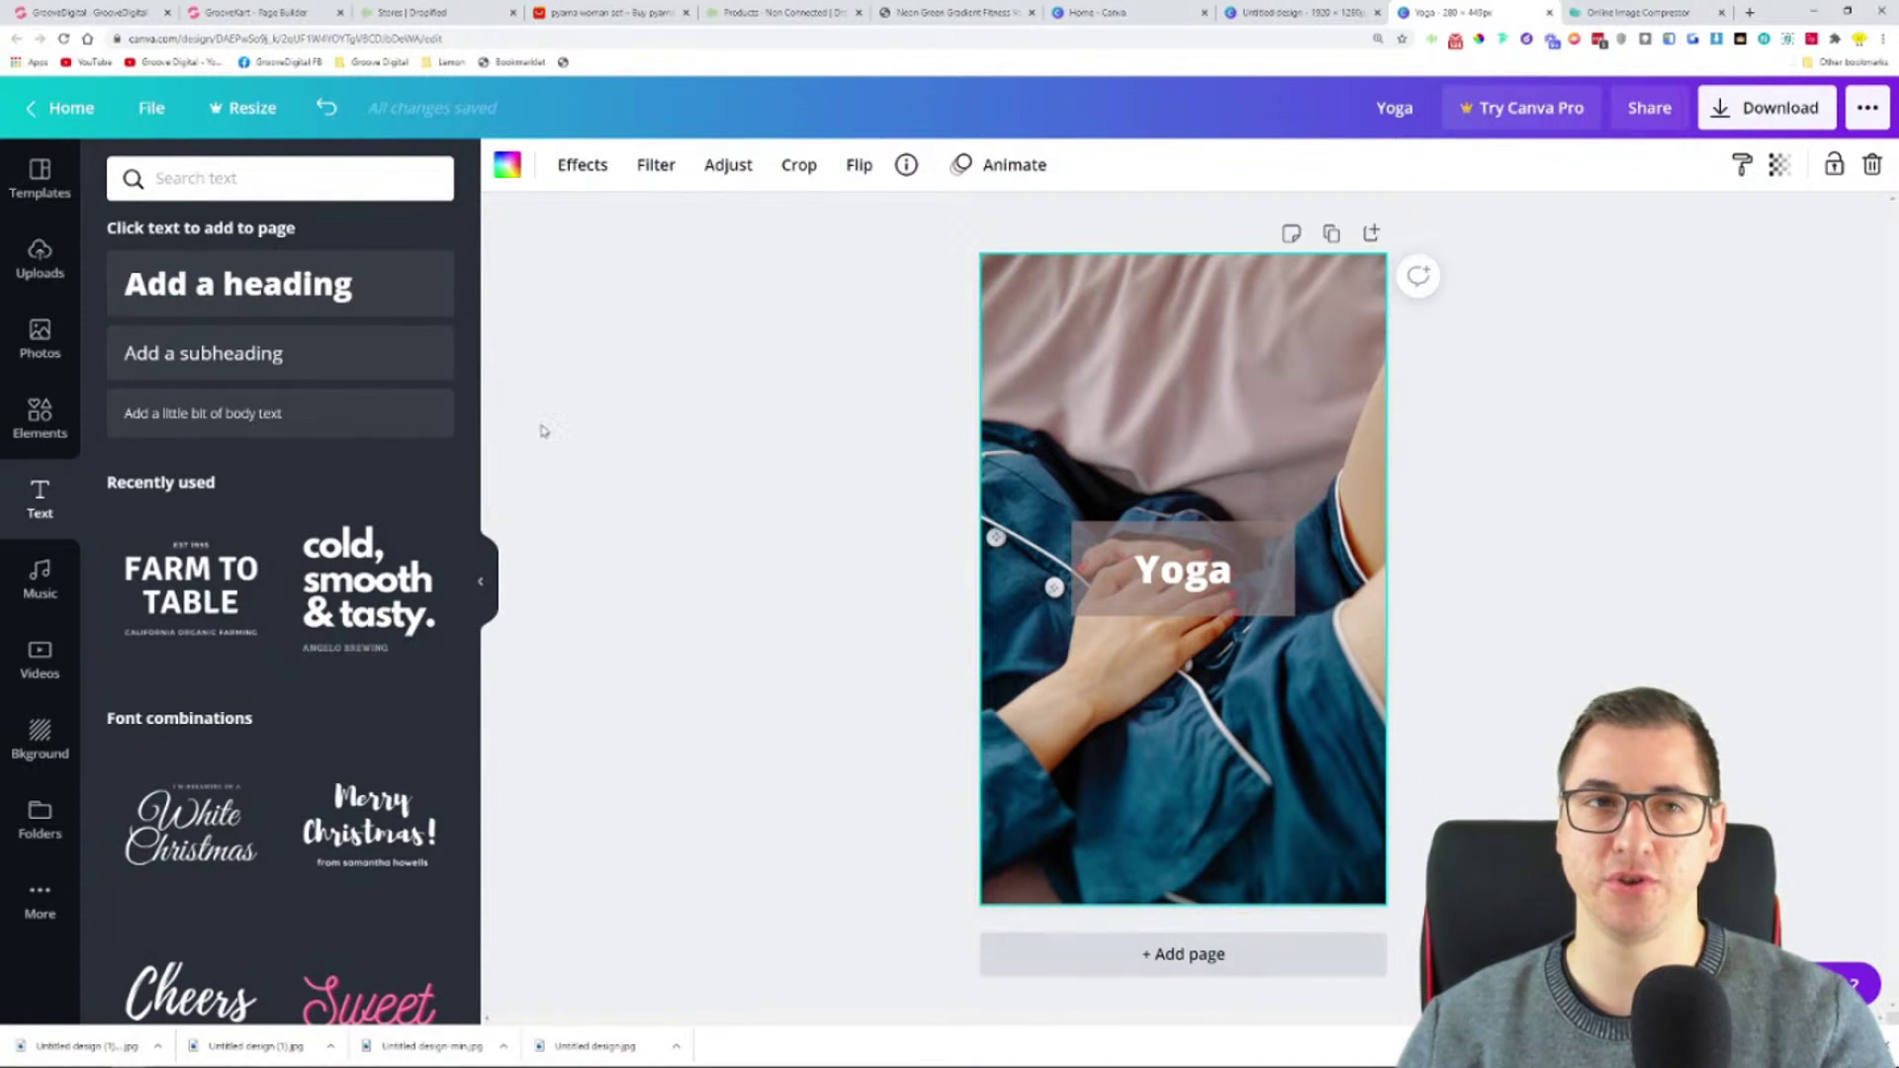
left_click(271, 10)
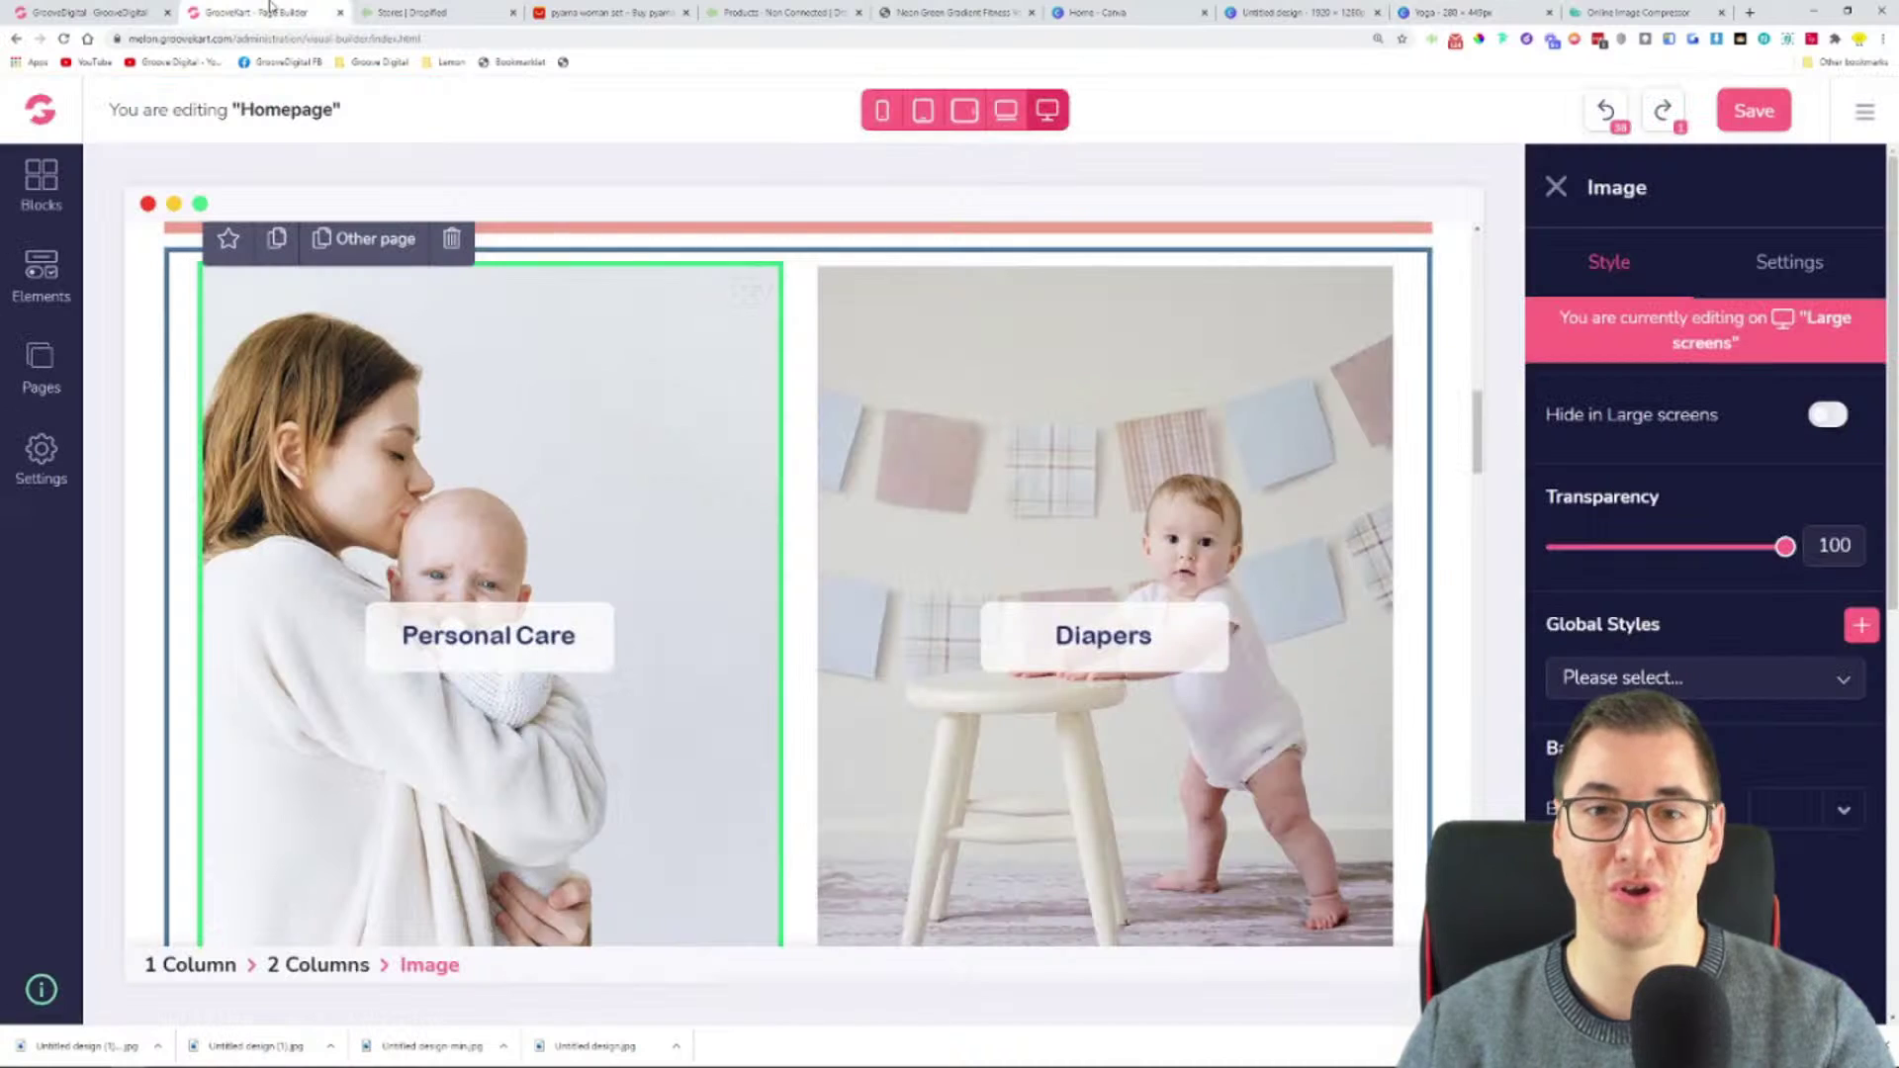
scroll(733, 565, "down", 6)
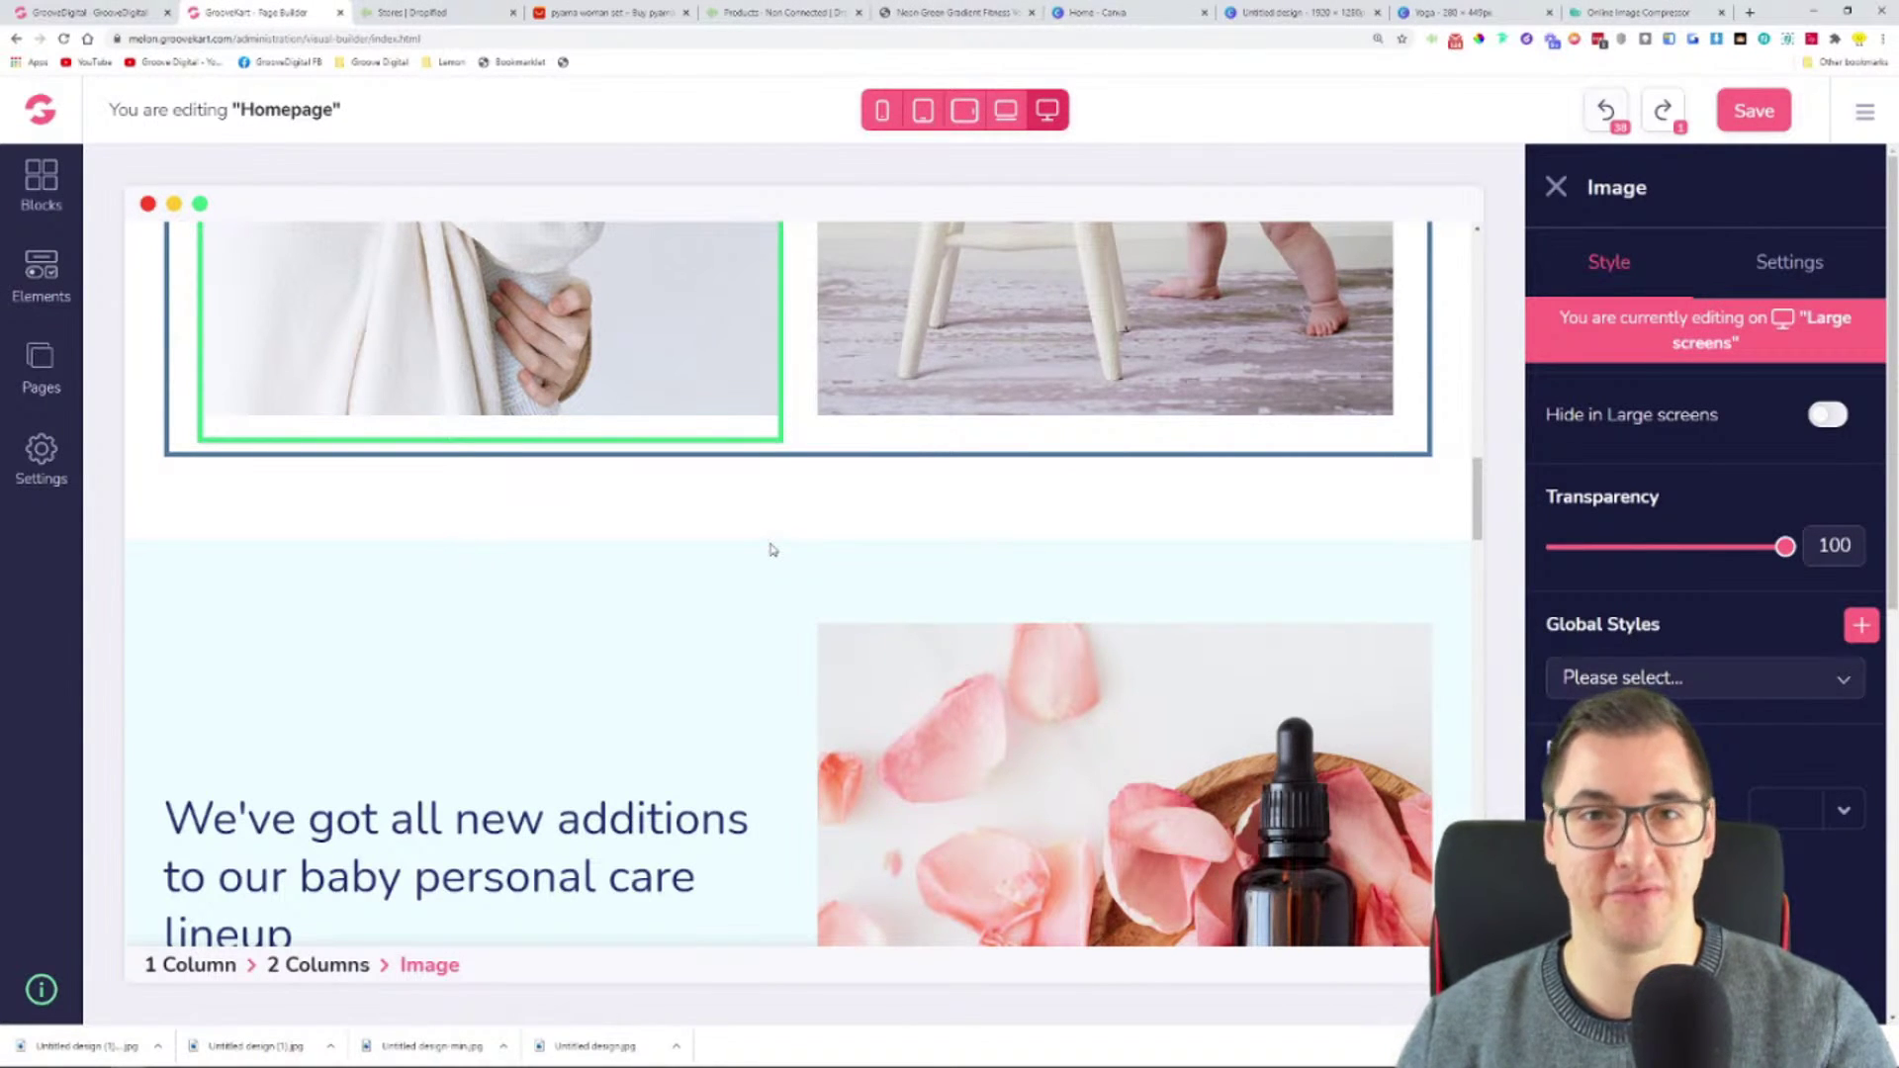
left_click(1557, 188)
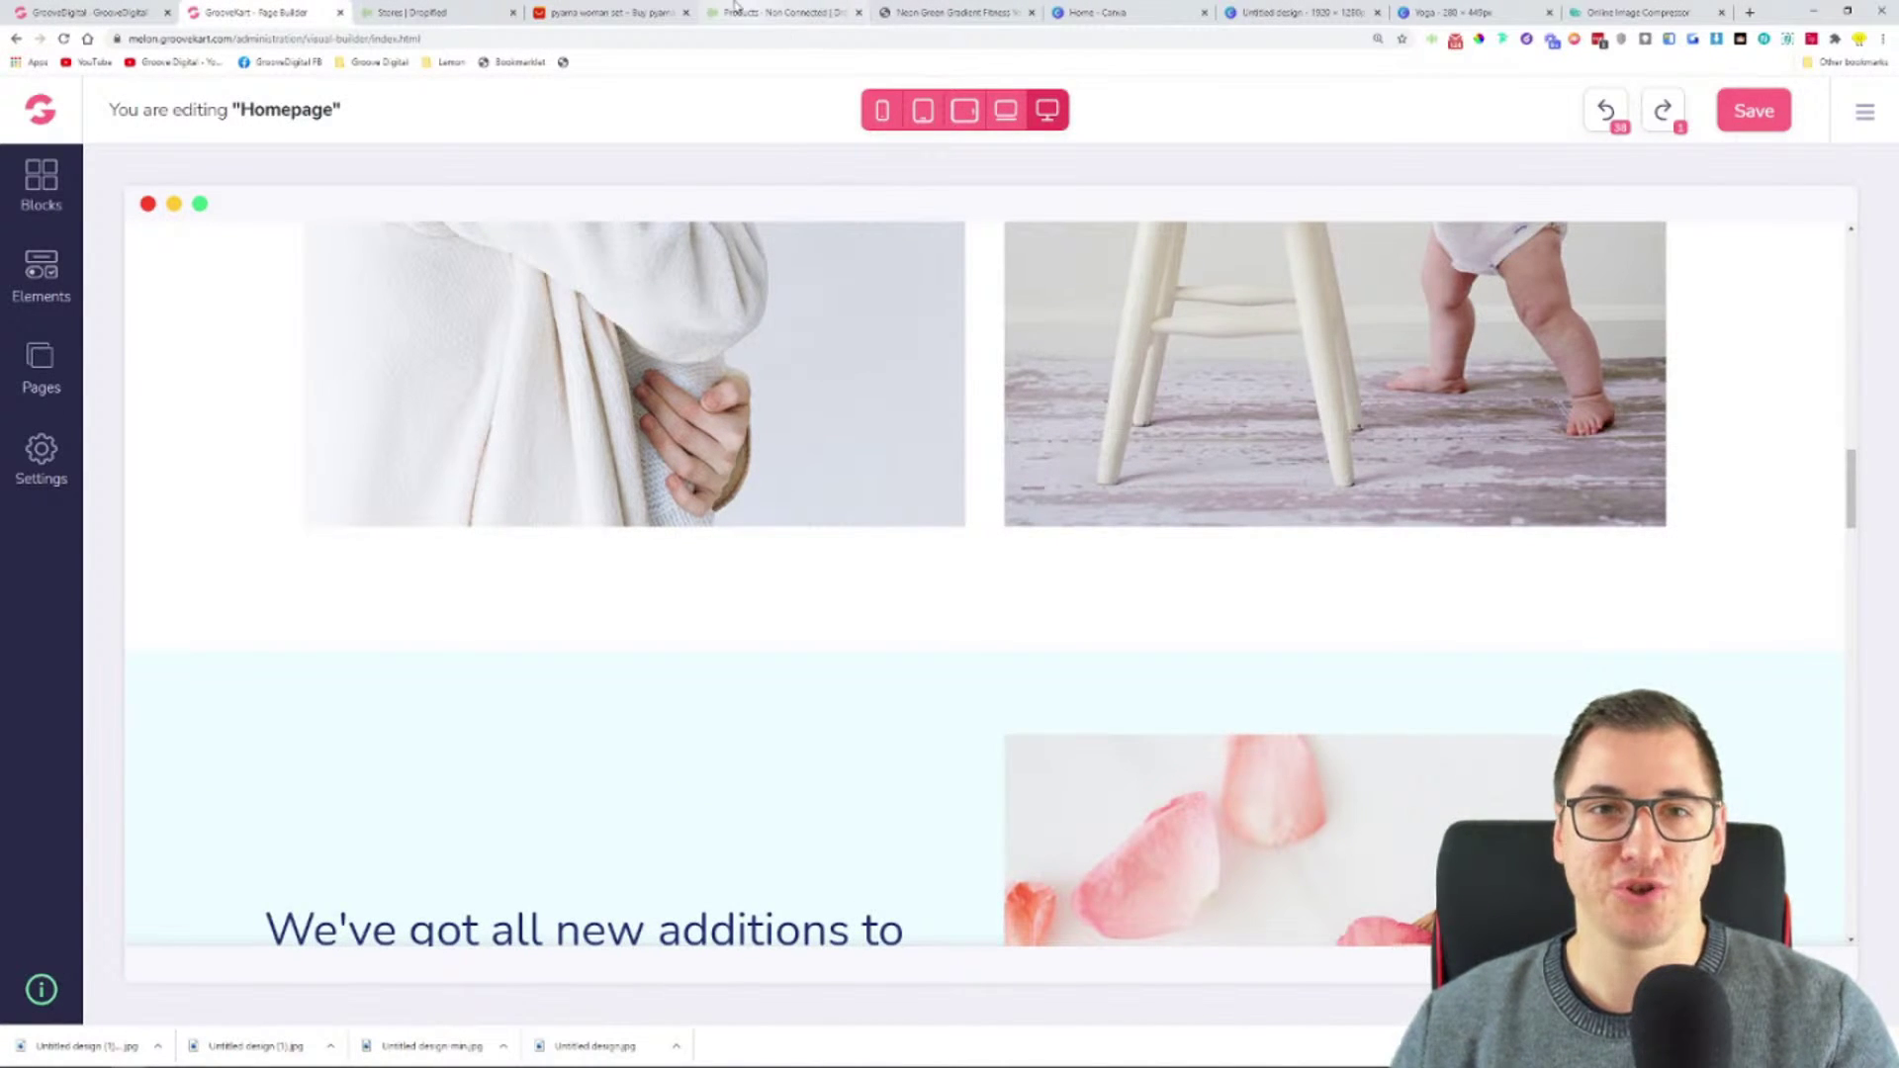
- Close the AliExpress pajama search page and open the Import Products page in Dropified
left_click(643, 12)
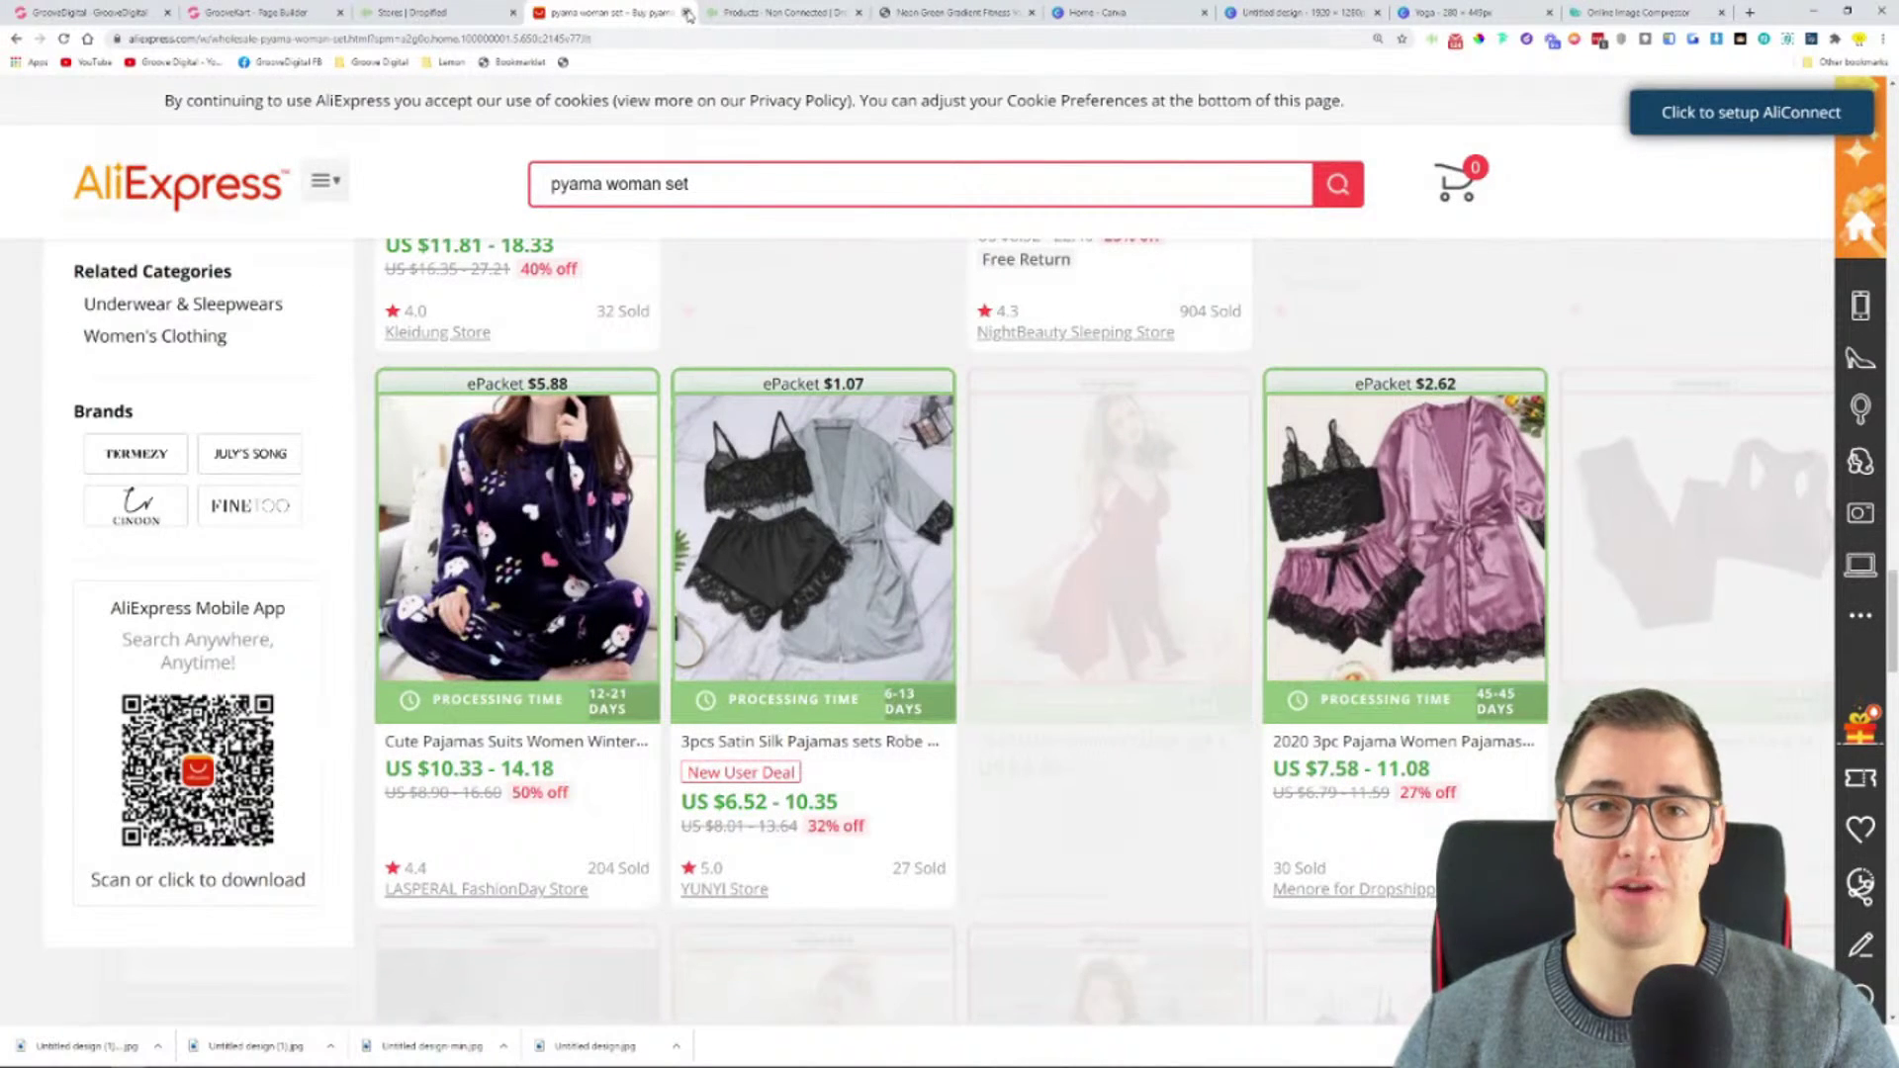
left_click(688, 13)
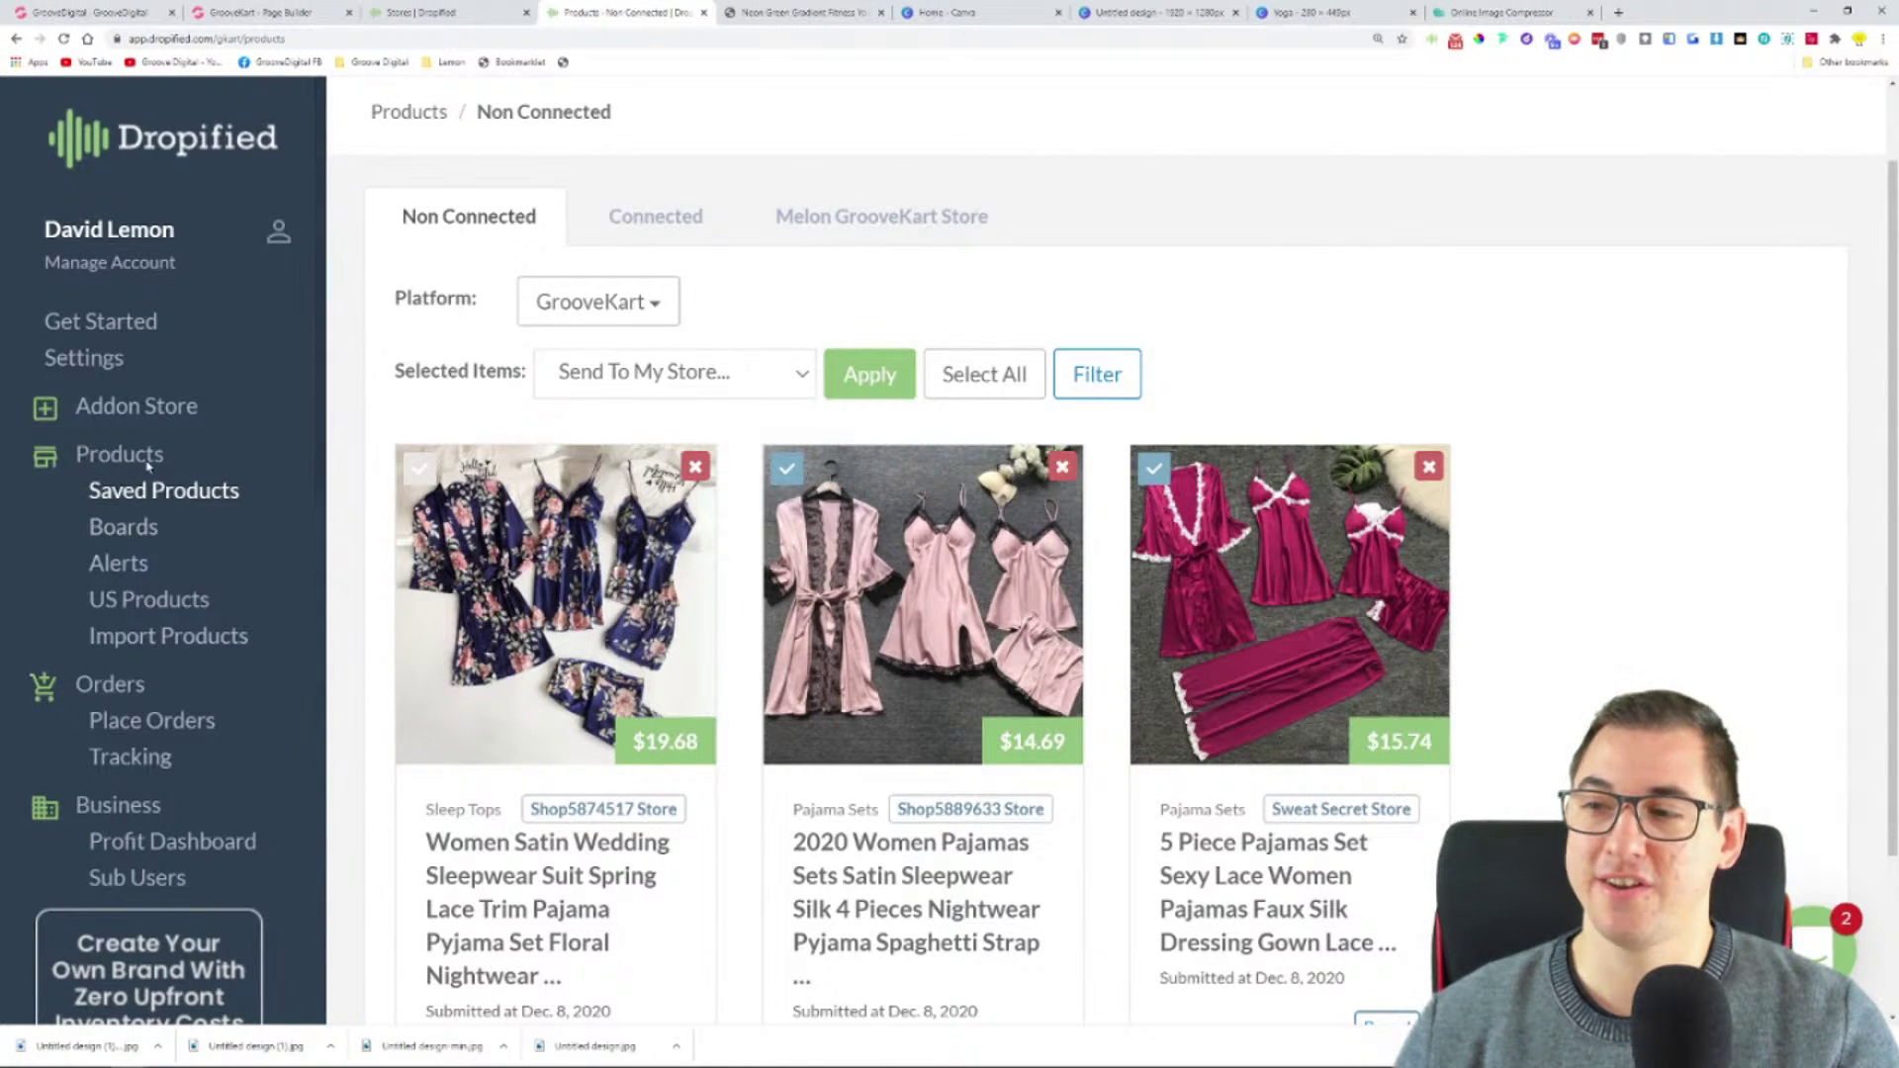
left_click(139, 639)
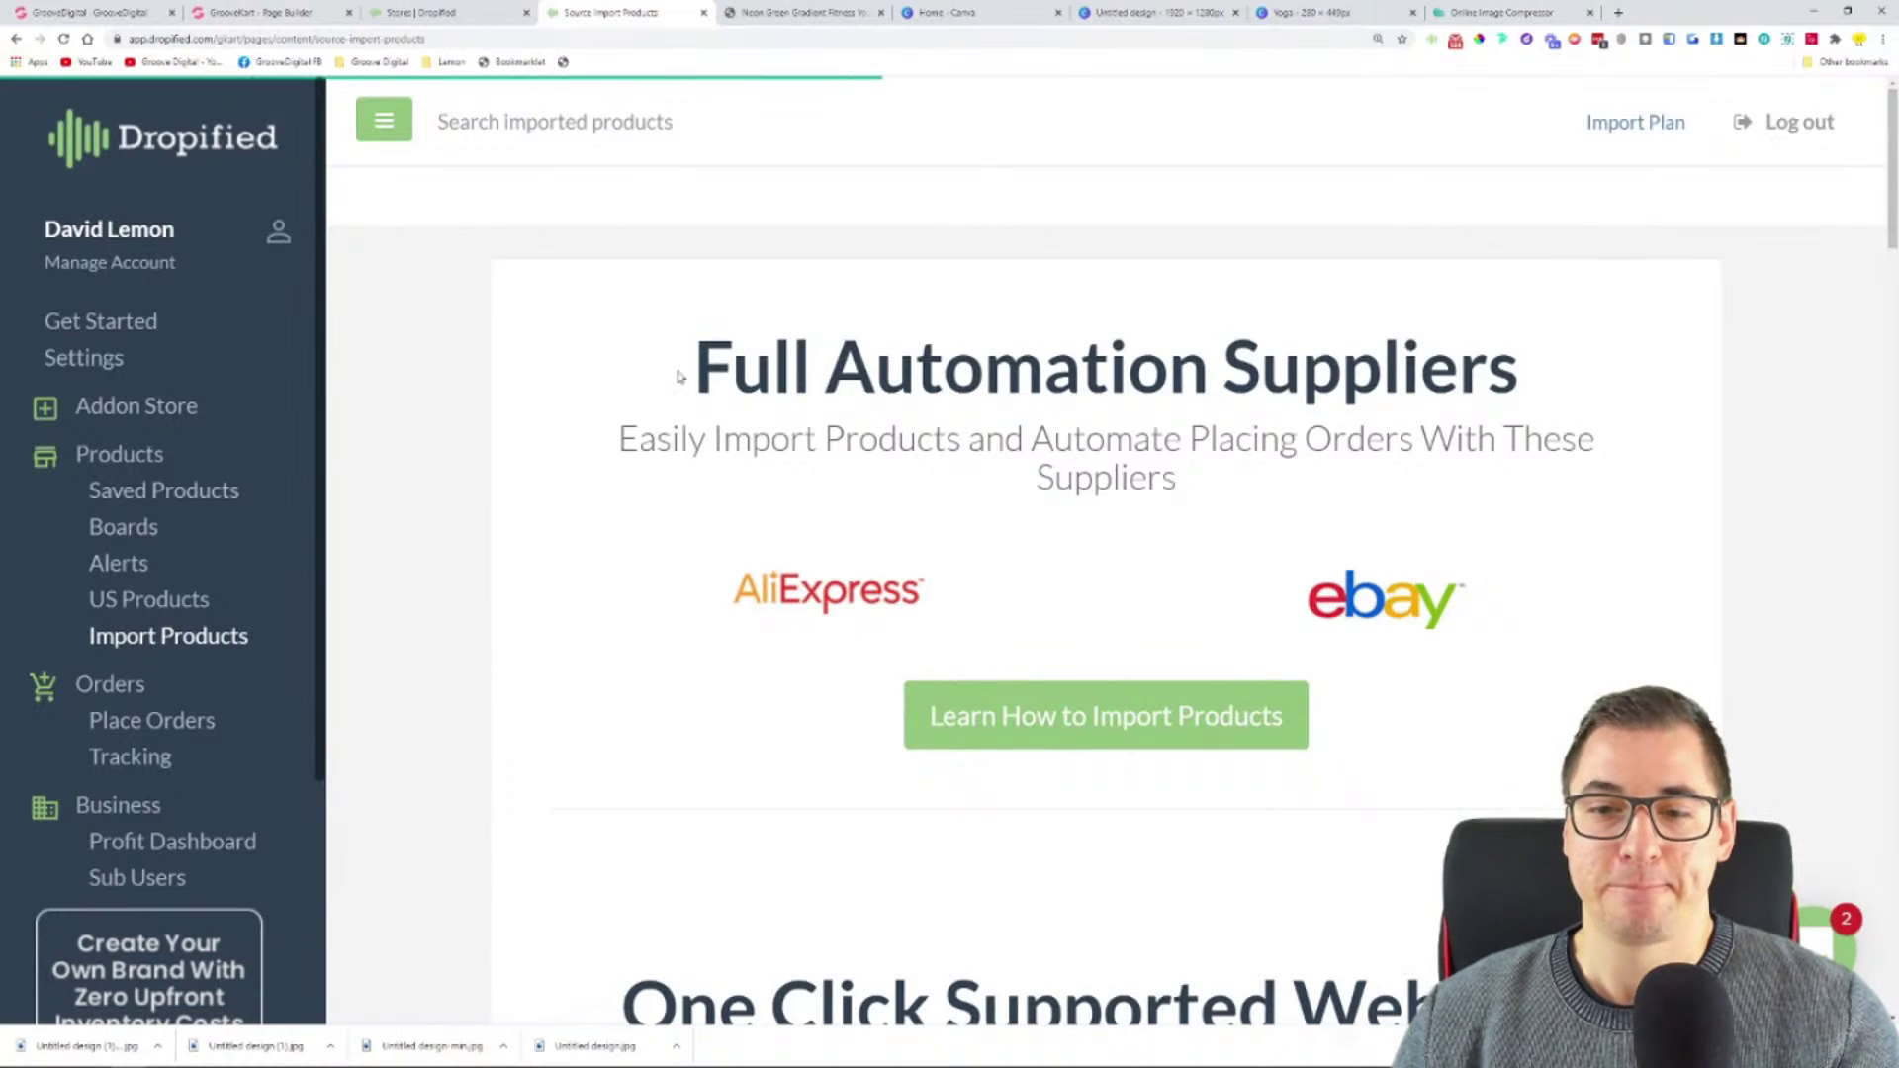
- Examine the full list of One Click Supported Websites that Dropified can import products from
scroll(679, 366, "down", 5)
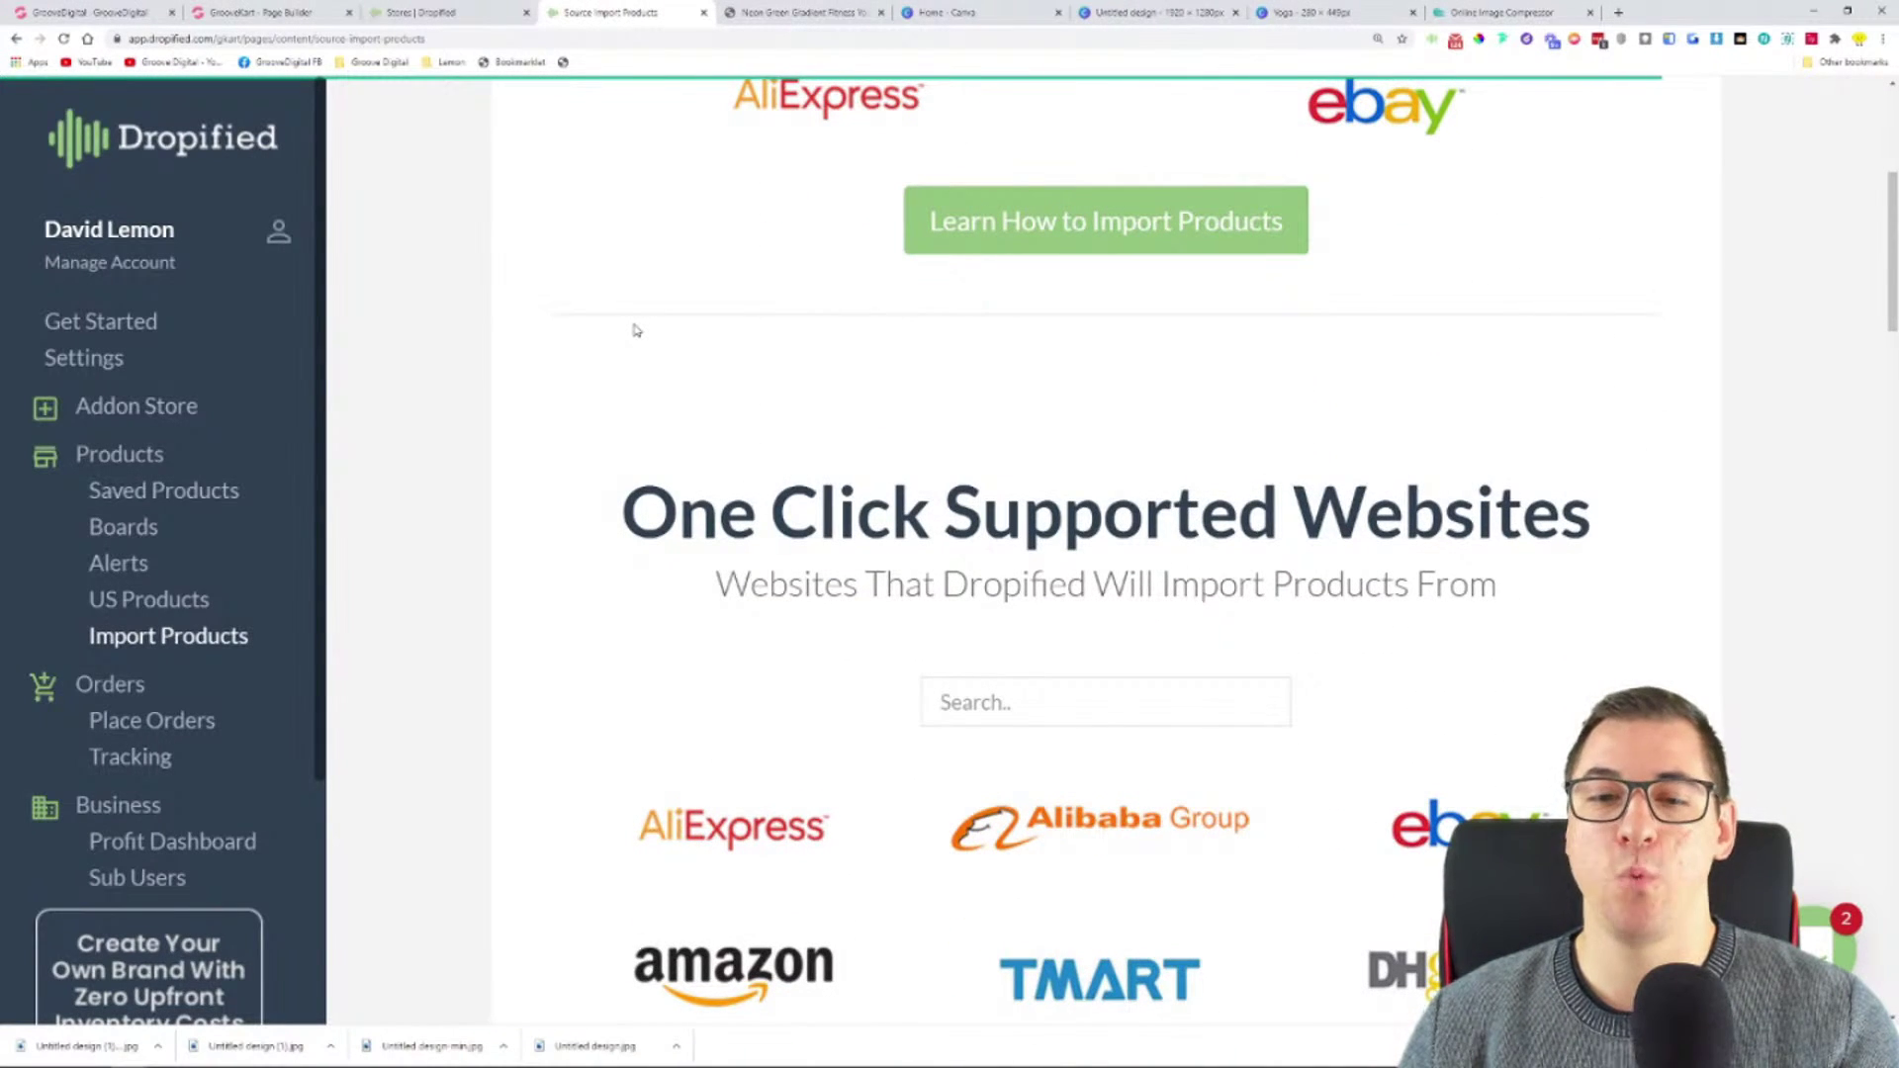
scroll(636, 331, "down", 2)
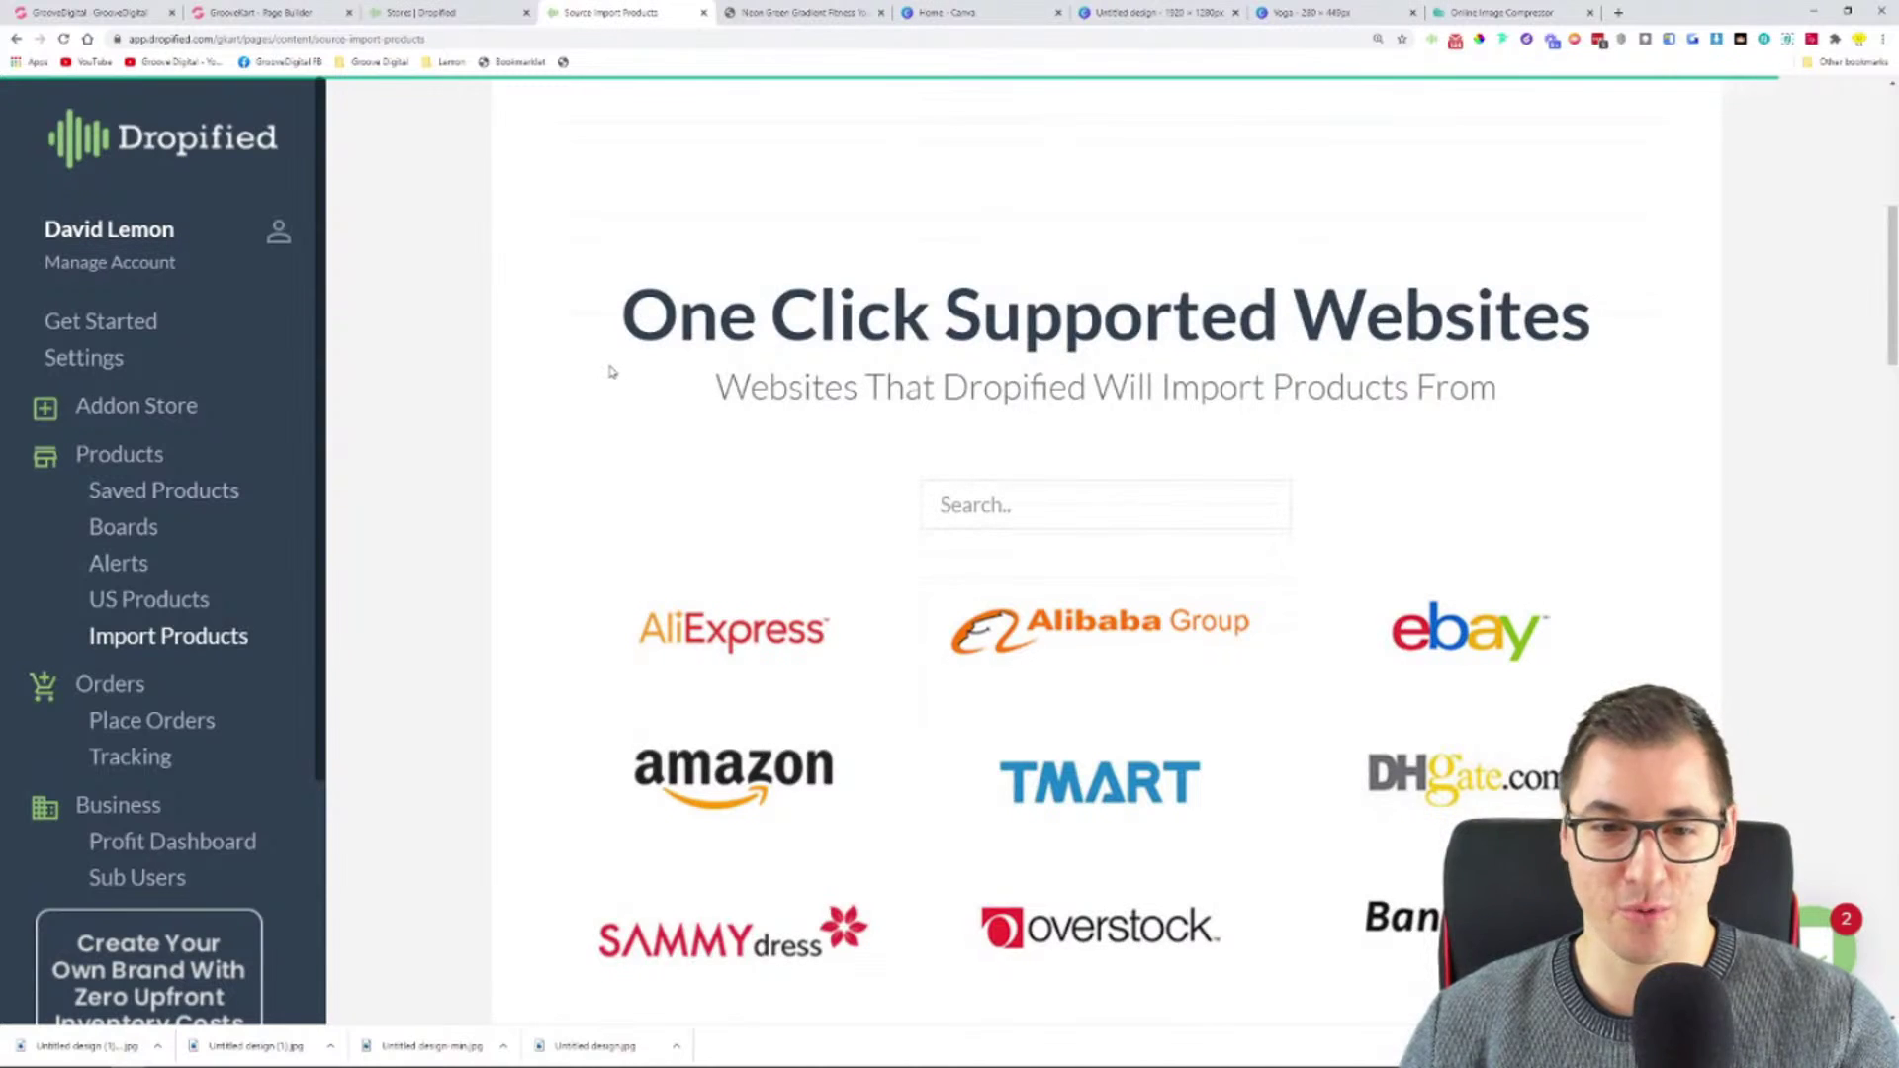
scroll(772, 662, "down", 2)
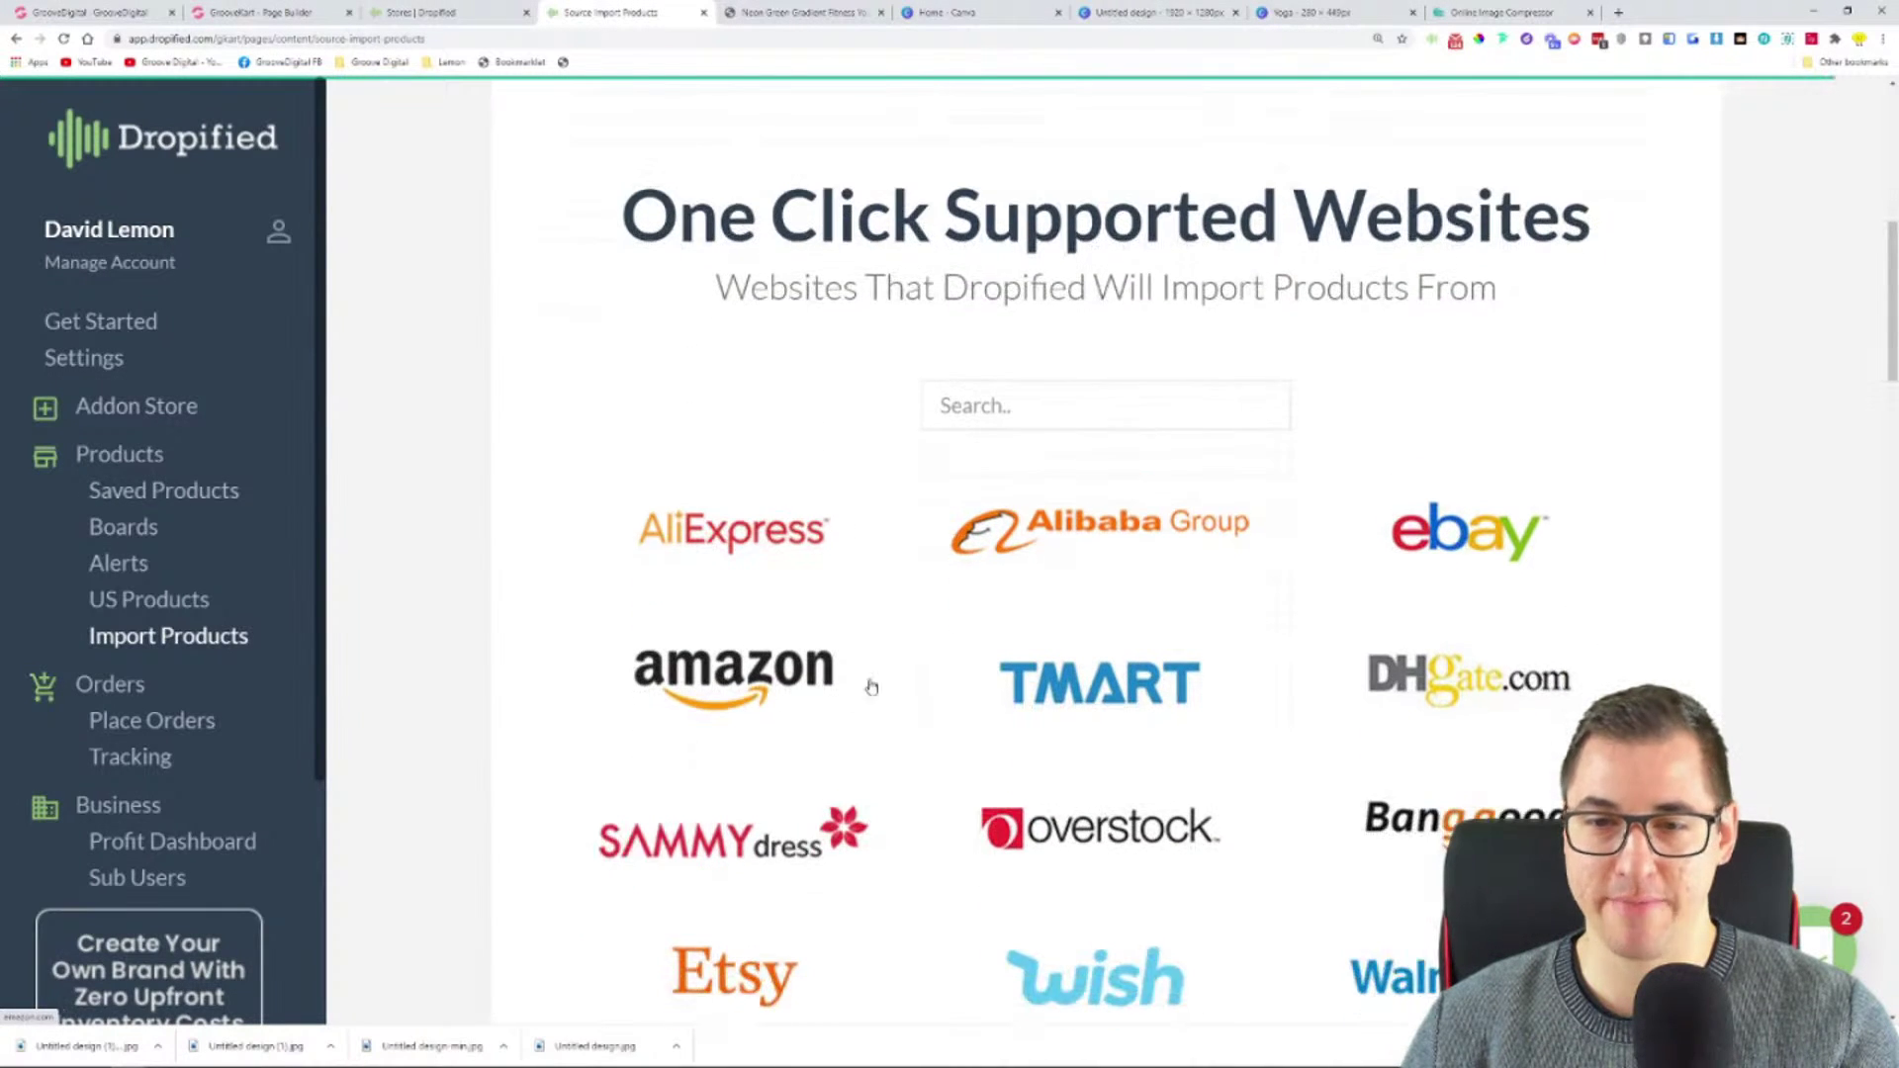
scroll(688, 638, "down", 3)
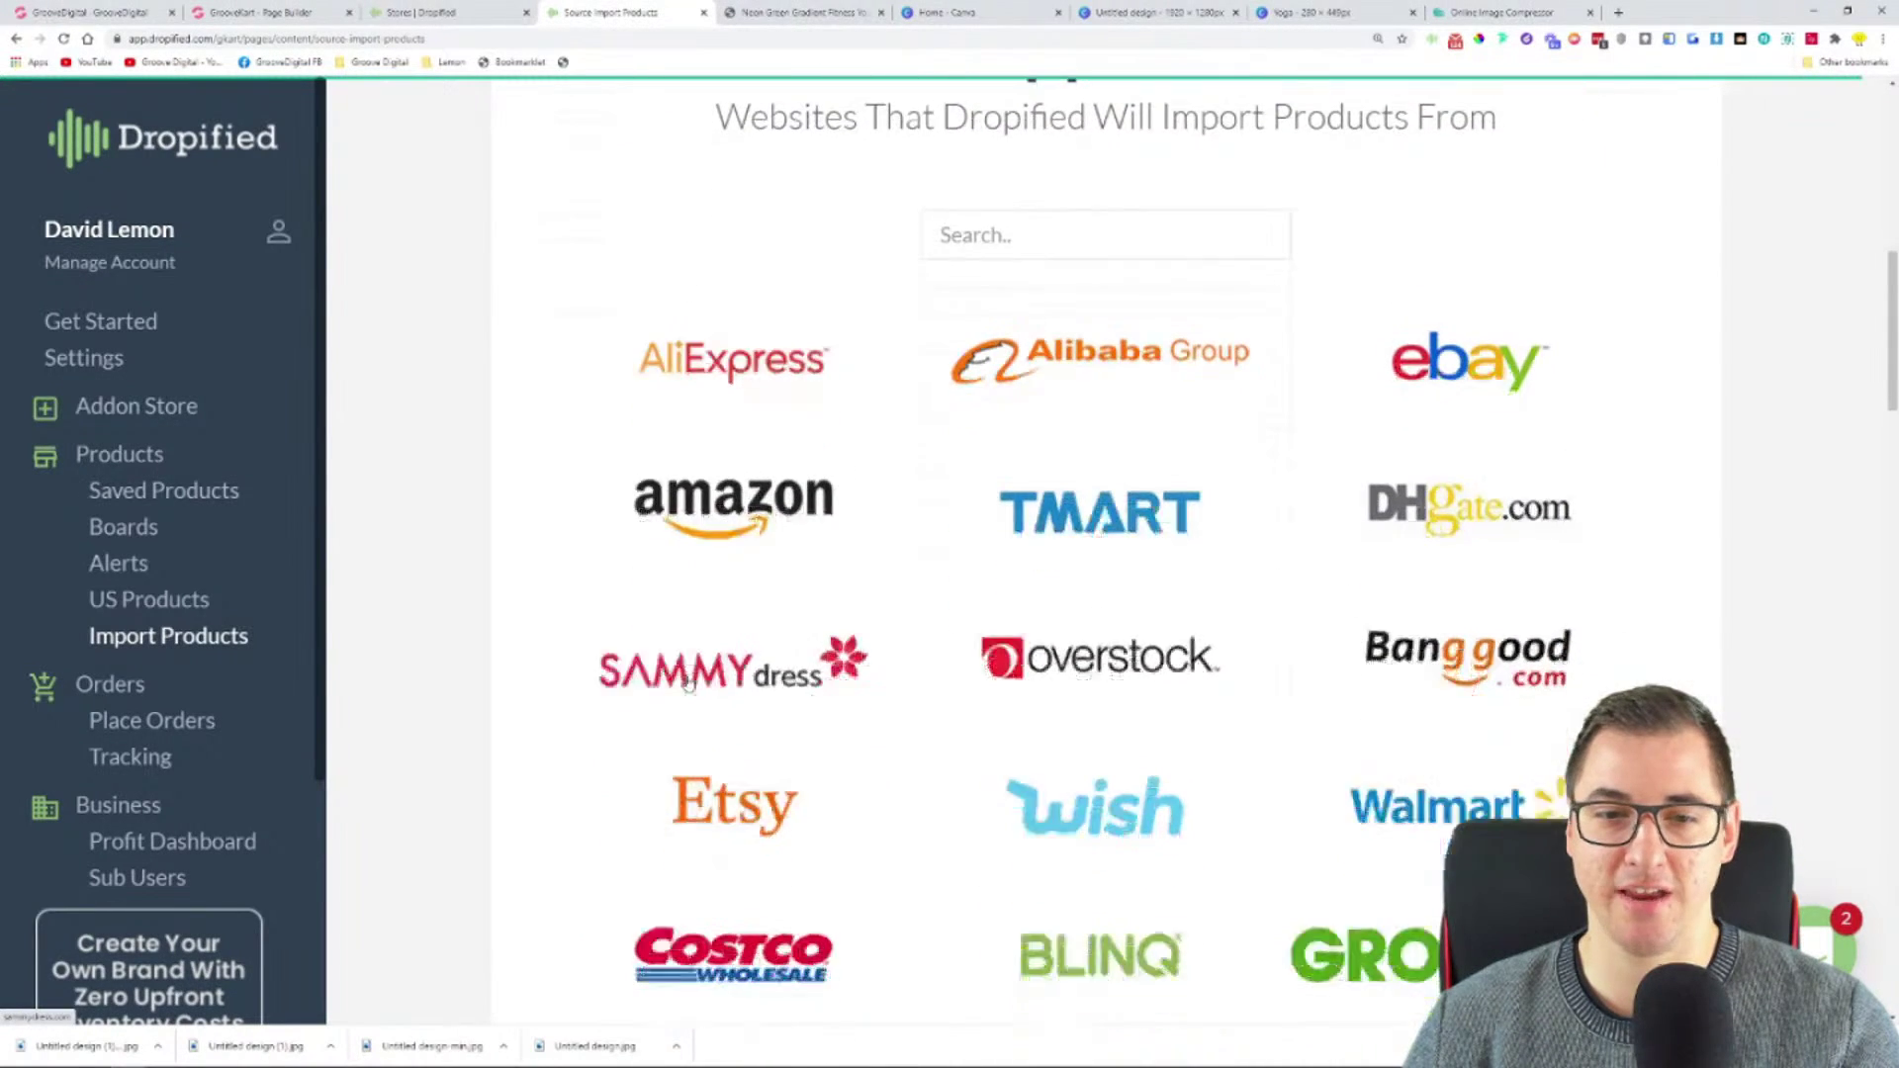
scroll(687, 639, "down", 6)
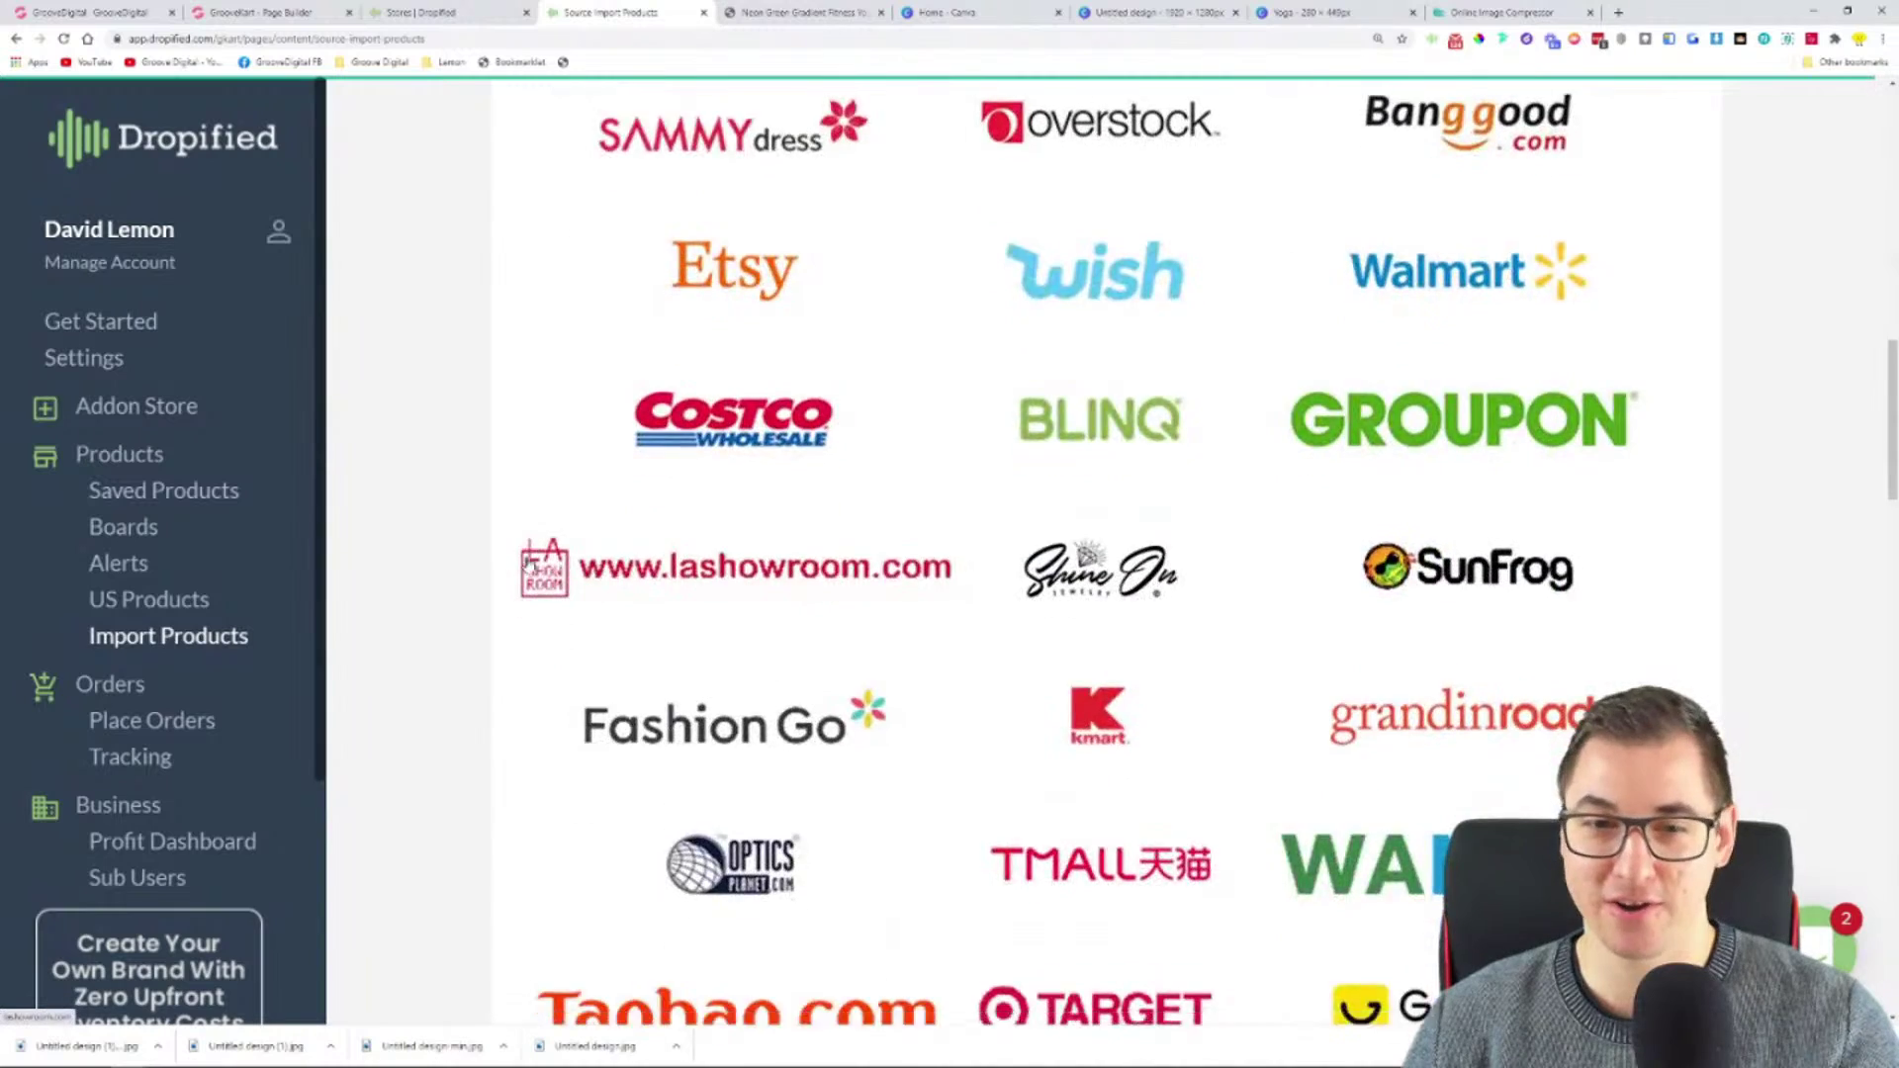
scroll(690, 603, "down", 1)
scroll(801, 609, "down", 3)
scroll(1034, 541, "down", 3)
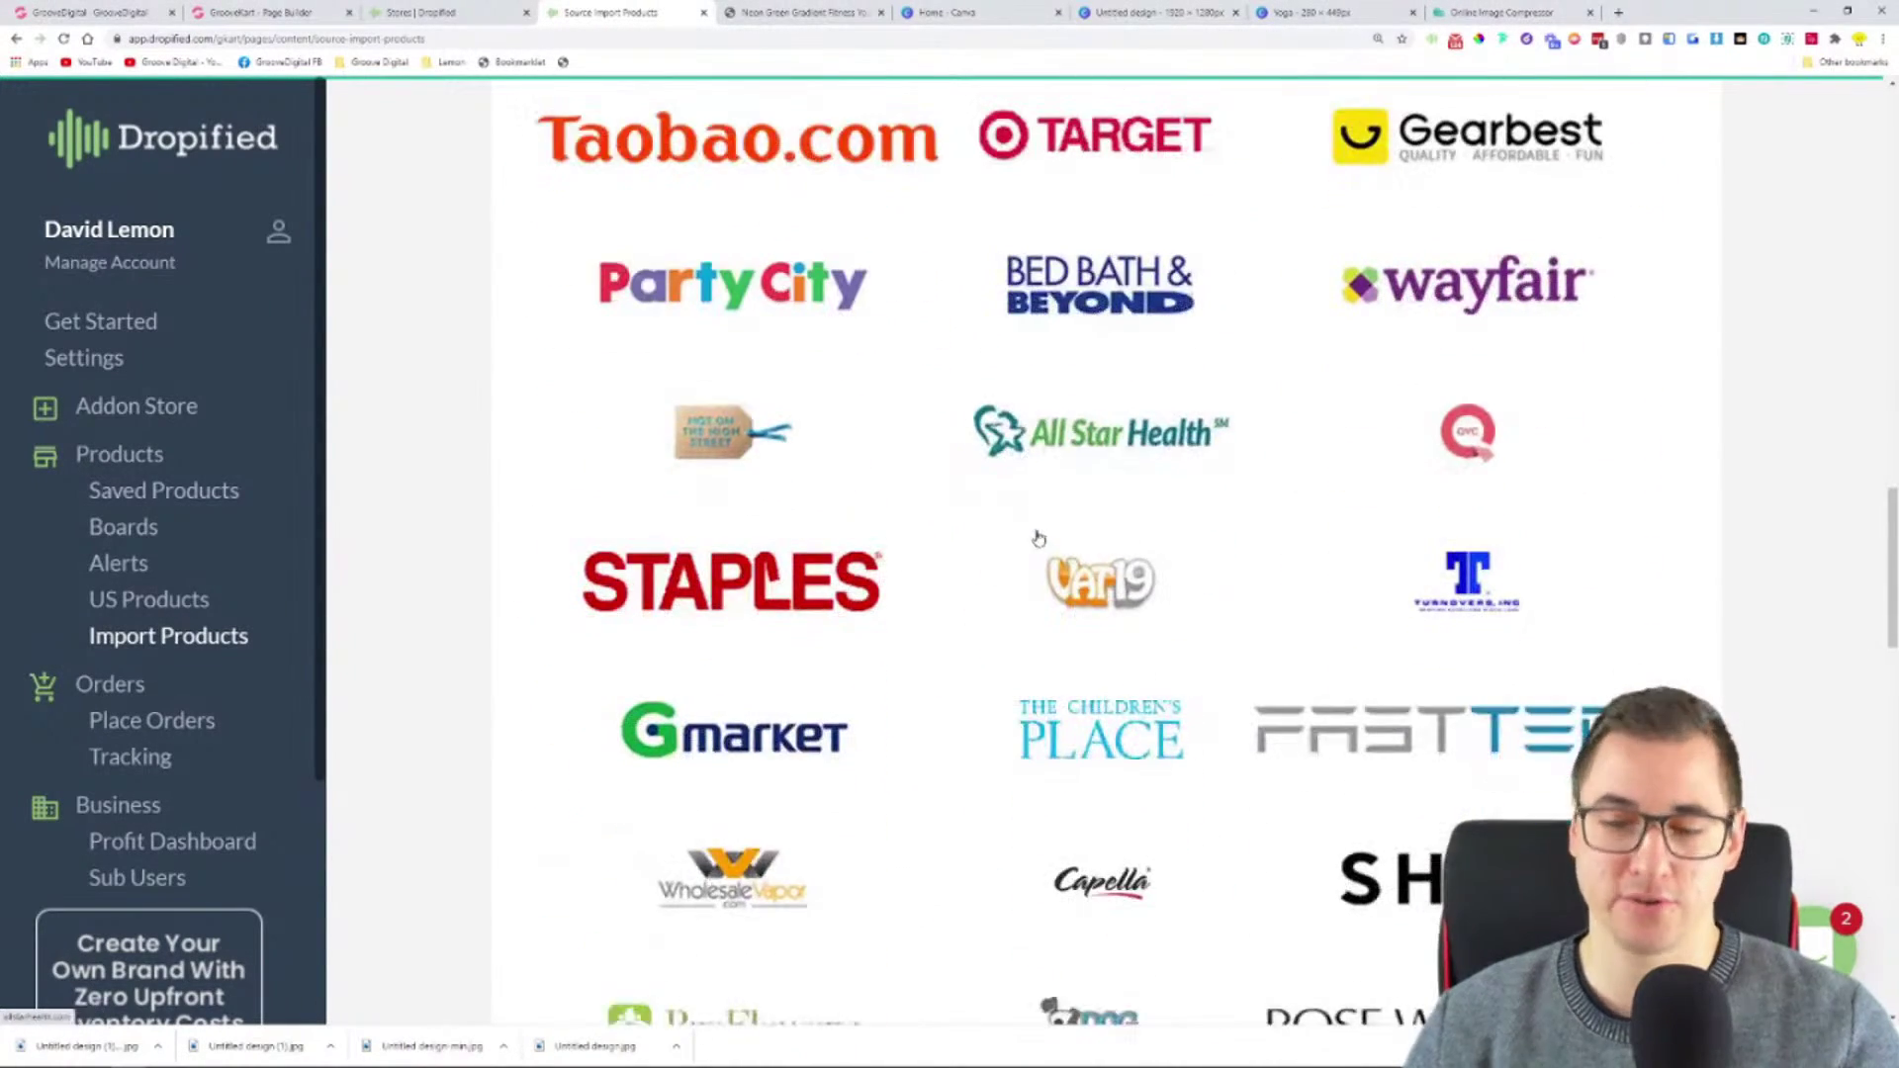
scroll(1199, 546, "down", 5)
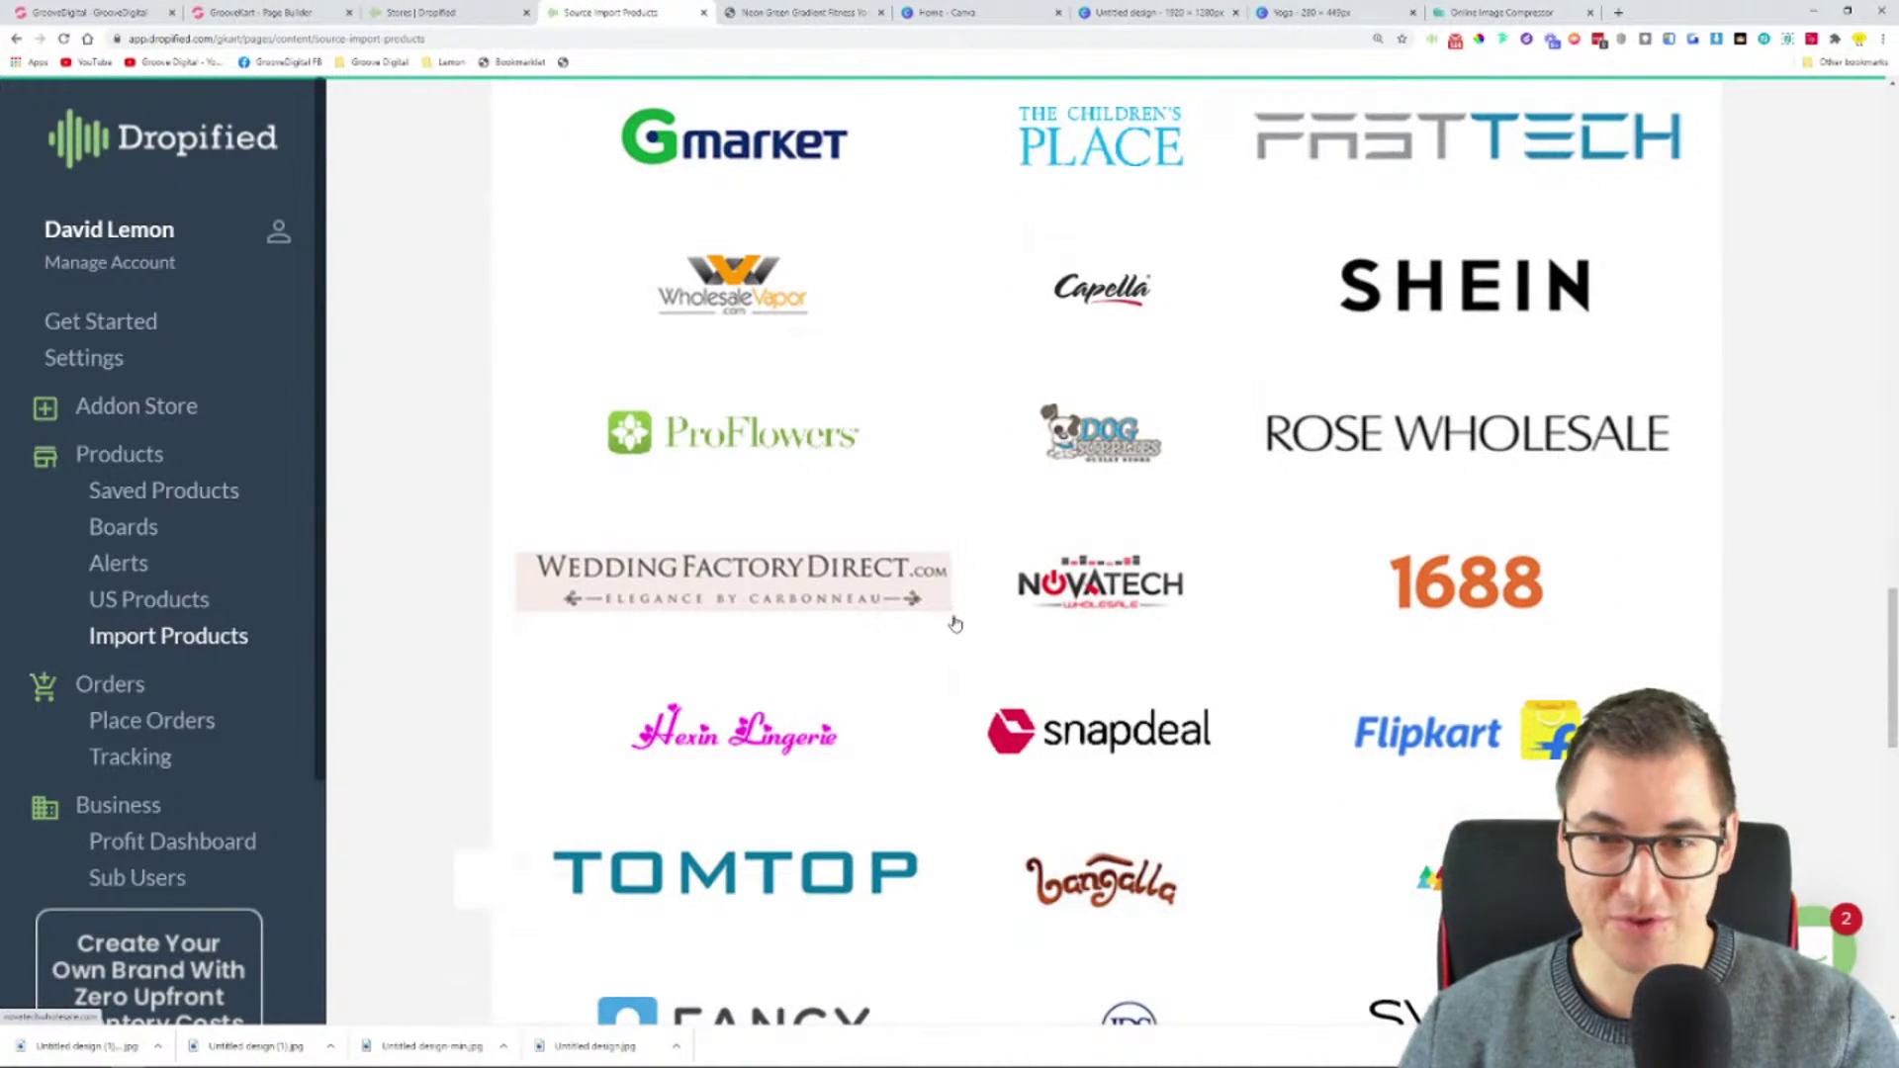
scroll(962, 584, "down", 1)
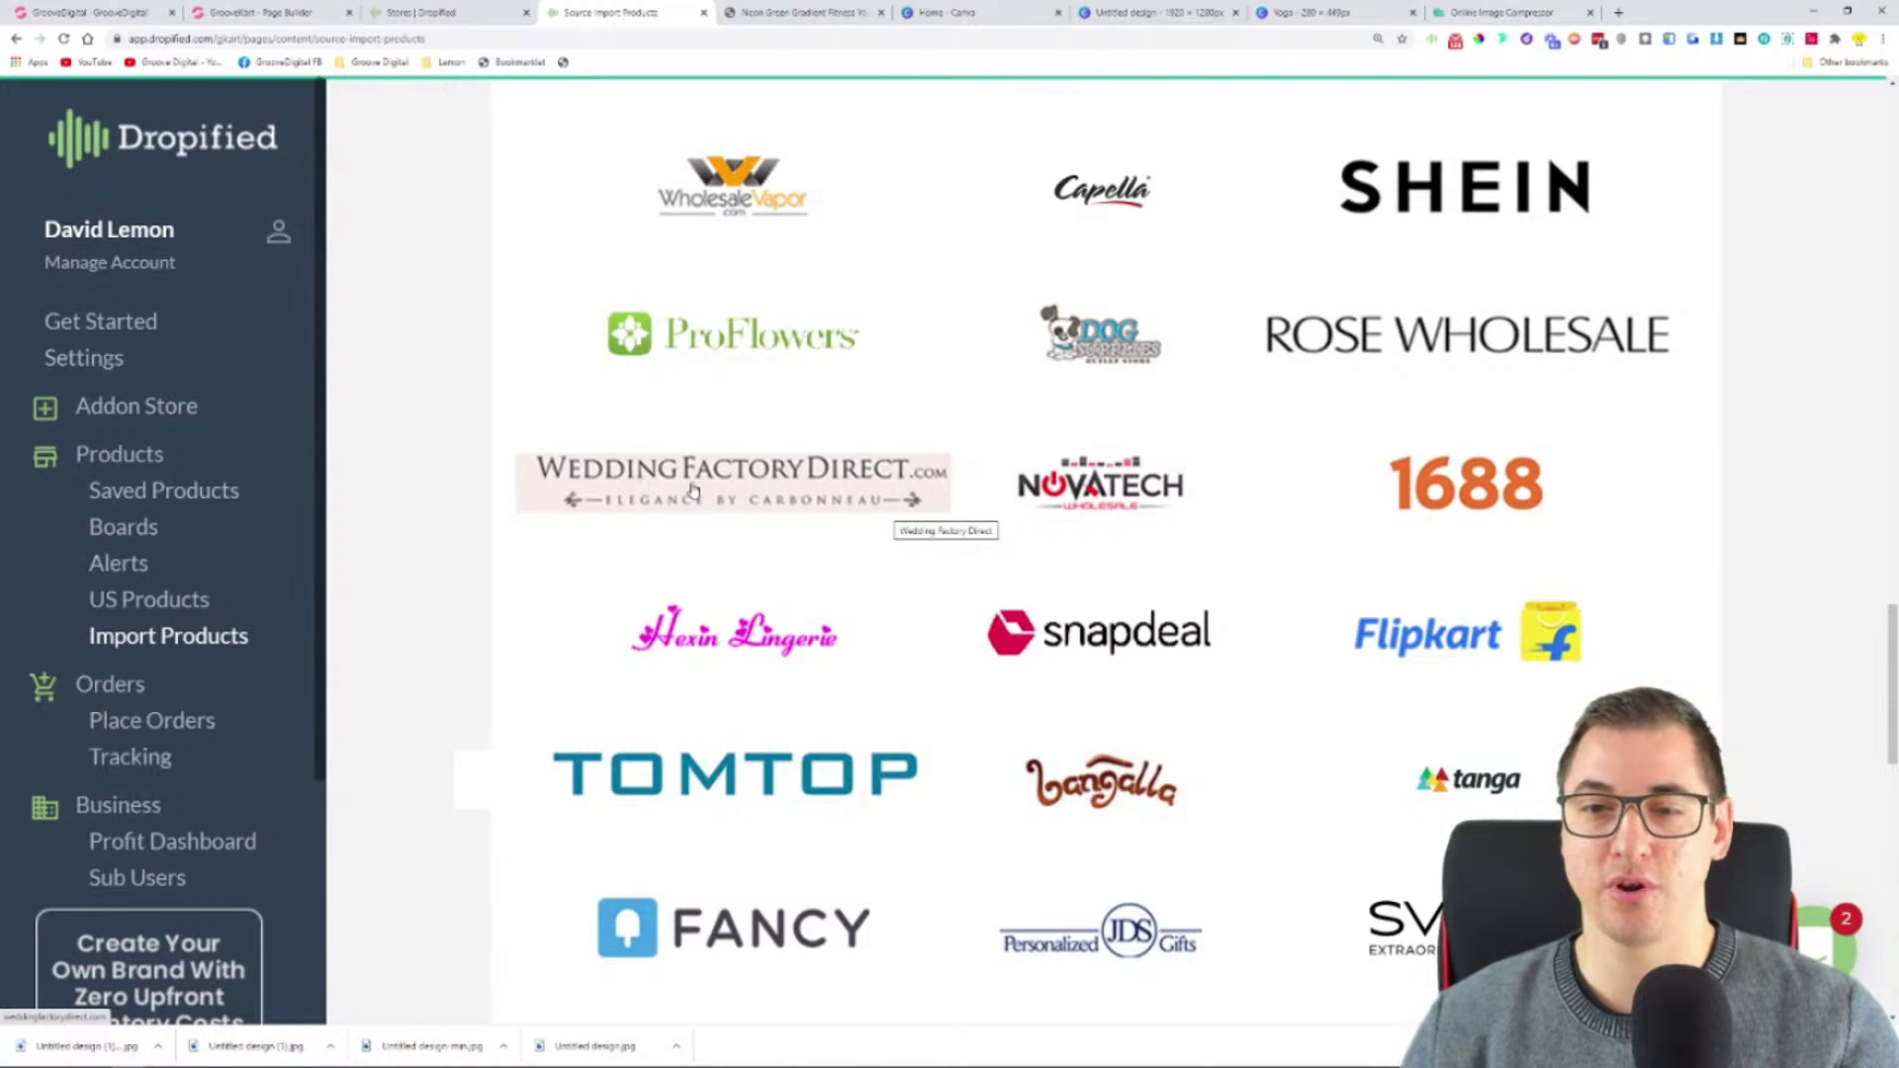
scroll(984, 518, "down", 8)
scroll(985, 520, "down", 7)
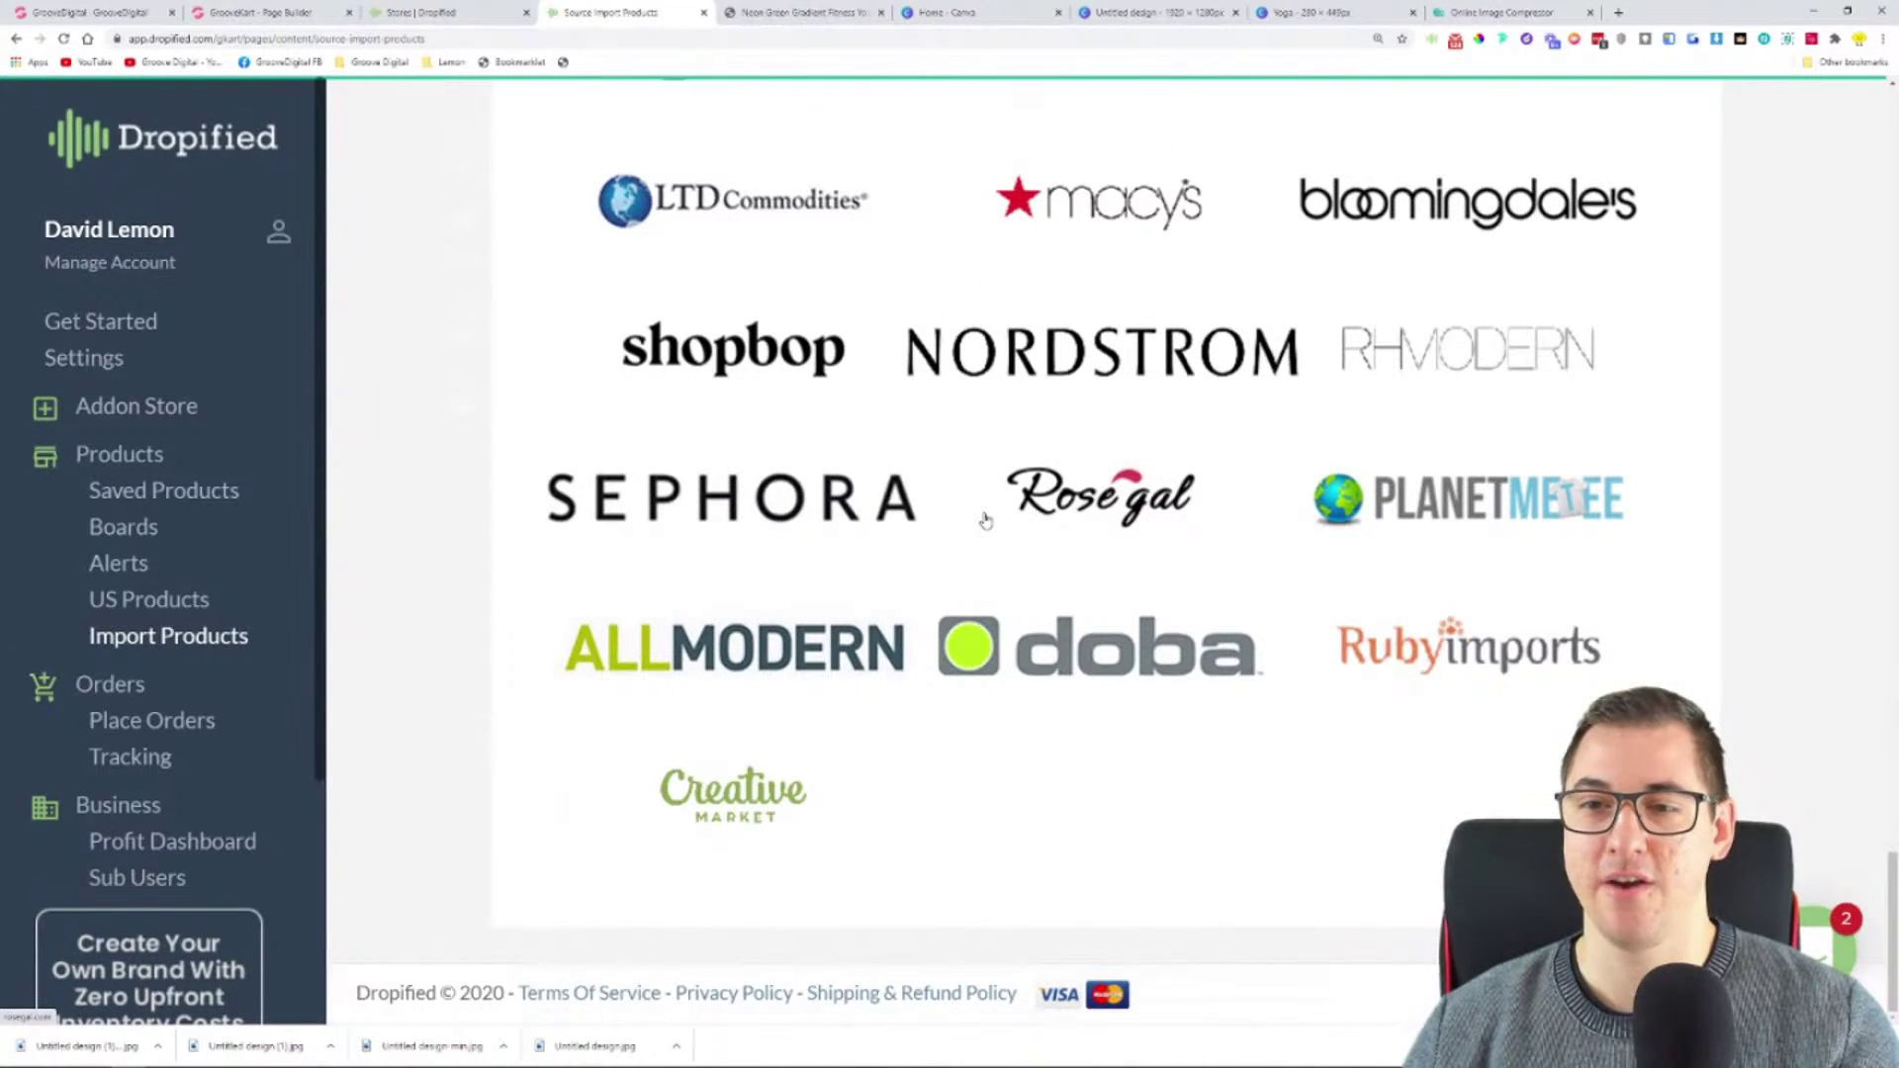
- Open Creative Market from the supported websites and view the Procreate Watercolor Brush Set product page
left_click(733, 804)
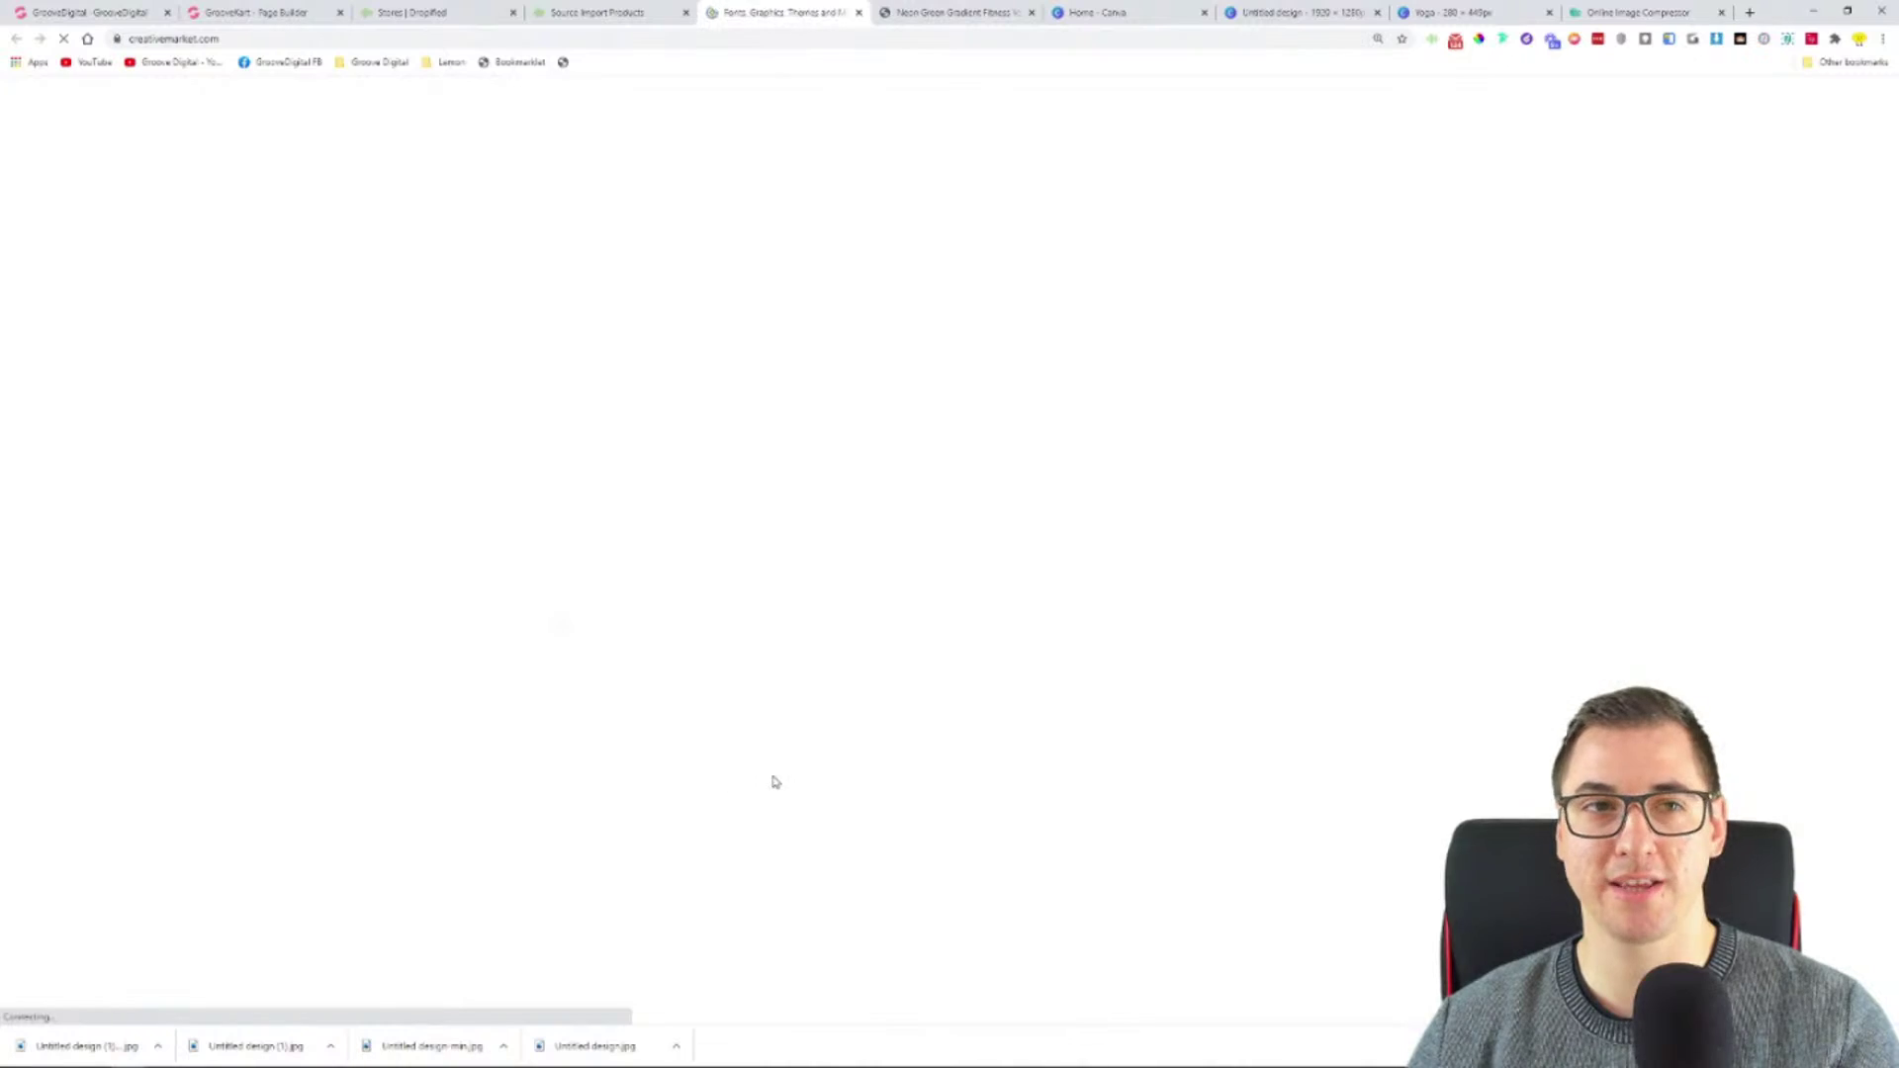
scroll(840, 380, "down", 1)
scroll(840, 381, "down", 5)
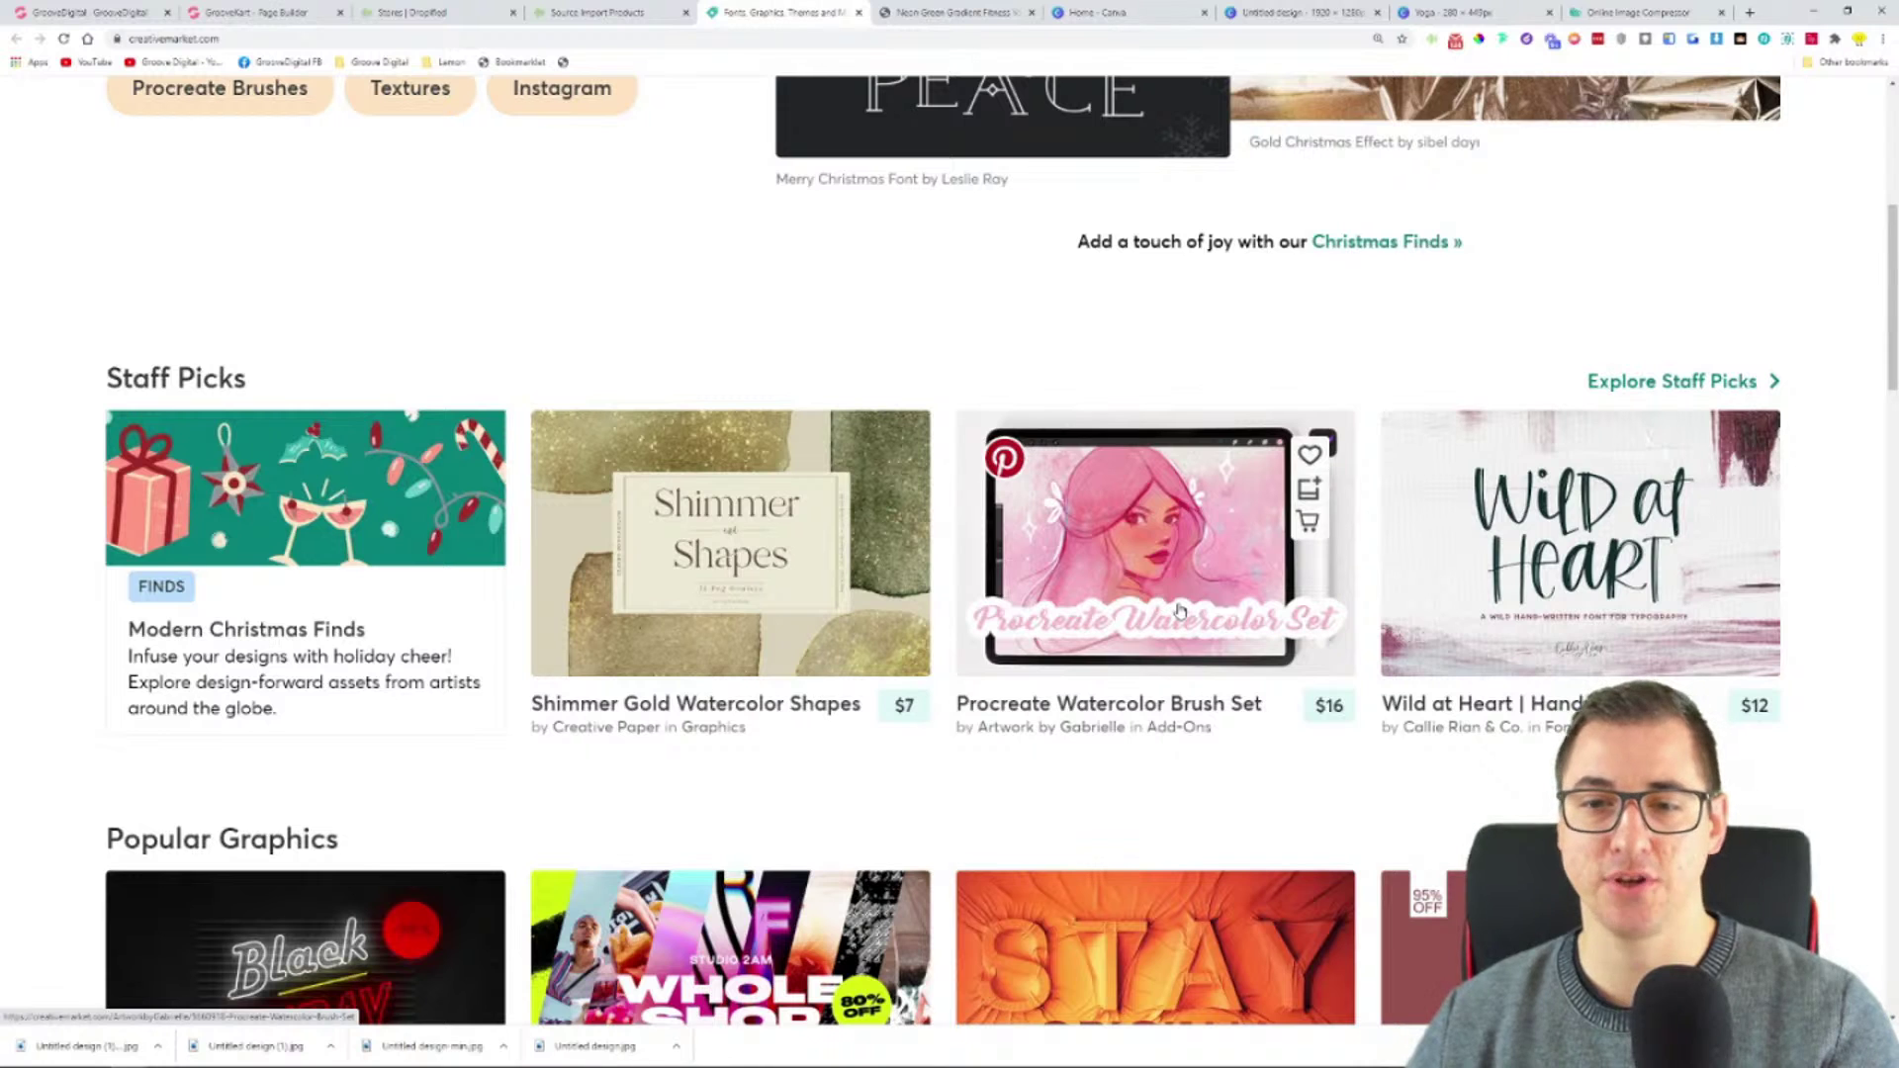
left_click(1149, 564)
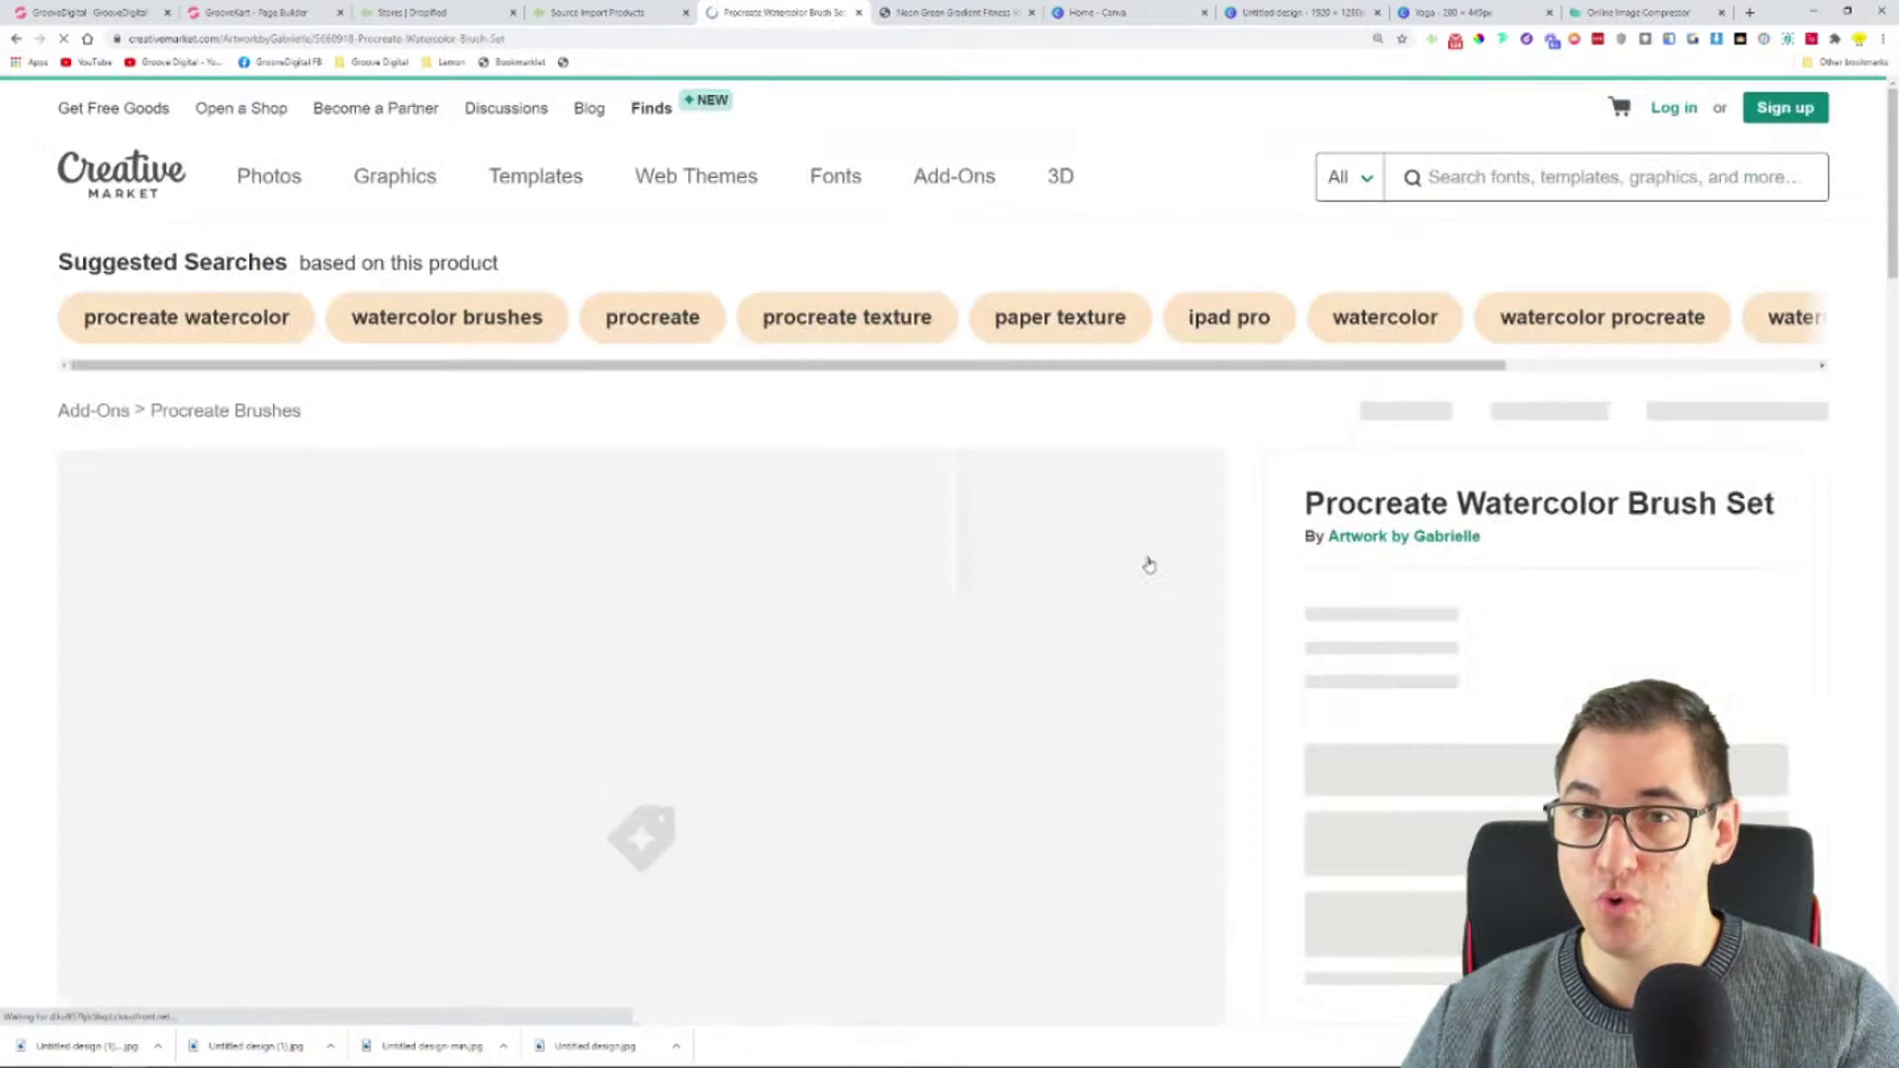
scroll(534, 645, "down", 1)
scroll(534, 645, "down", 3)
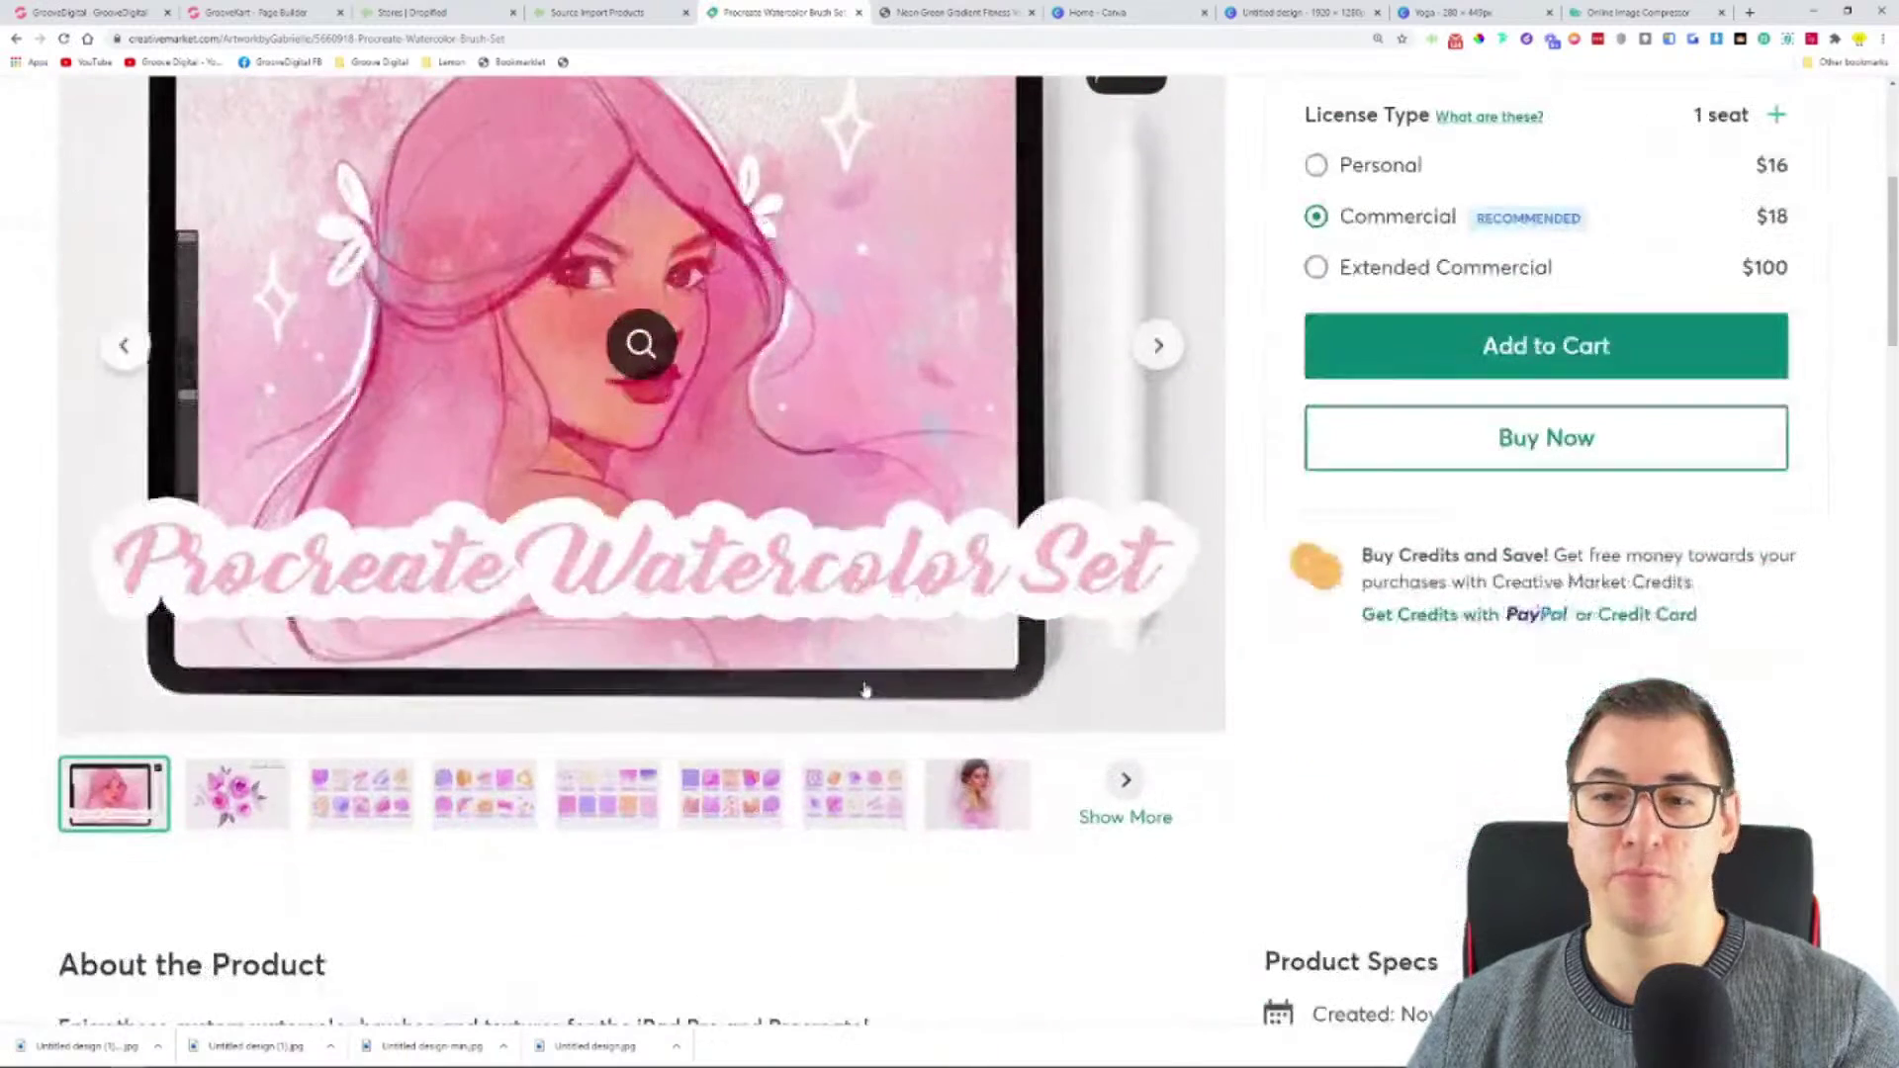
- Open the Dropified import form for the Procreate Watercolor Brush Set and review its title, price, images and sending options
left_click(1431, 39)
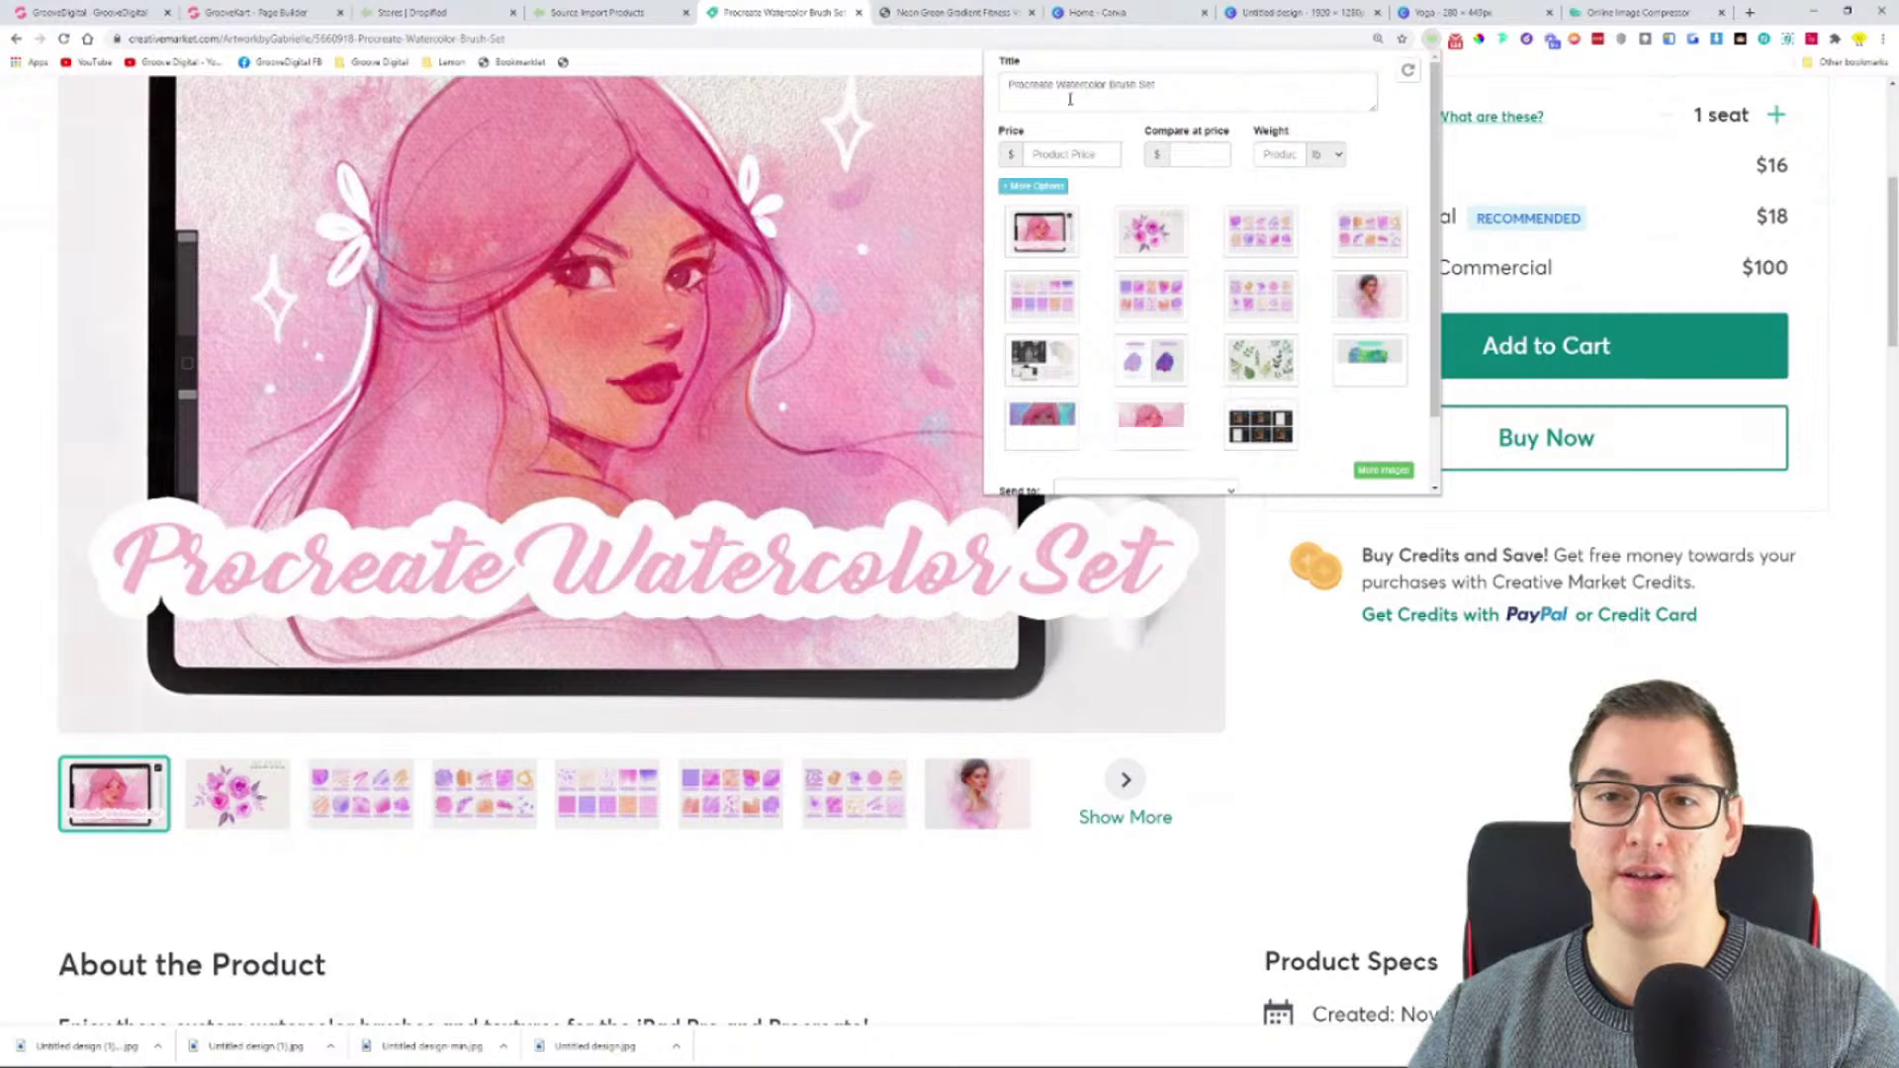
scroll(1202, 322, "down", 2)
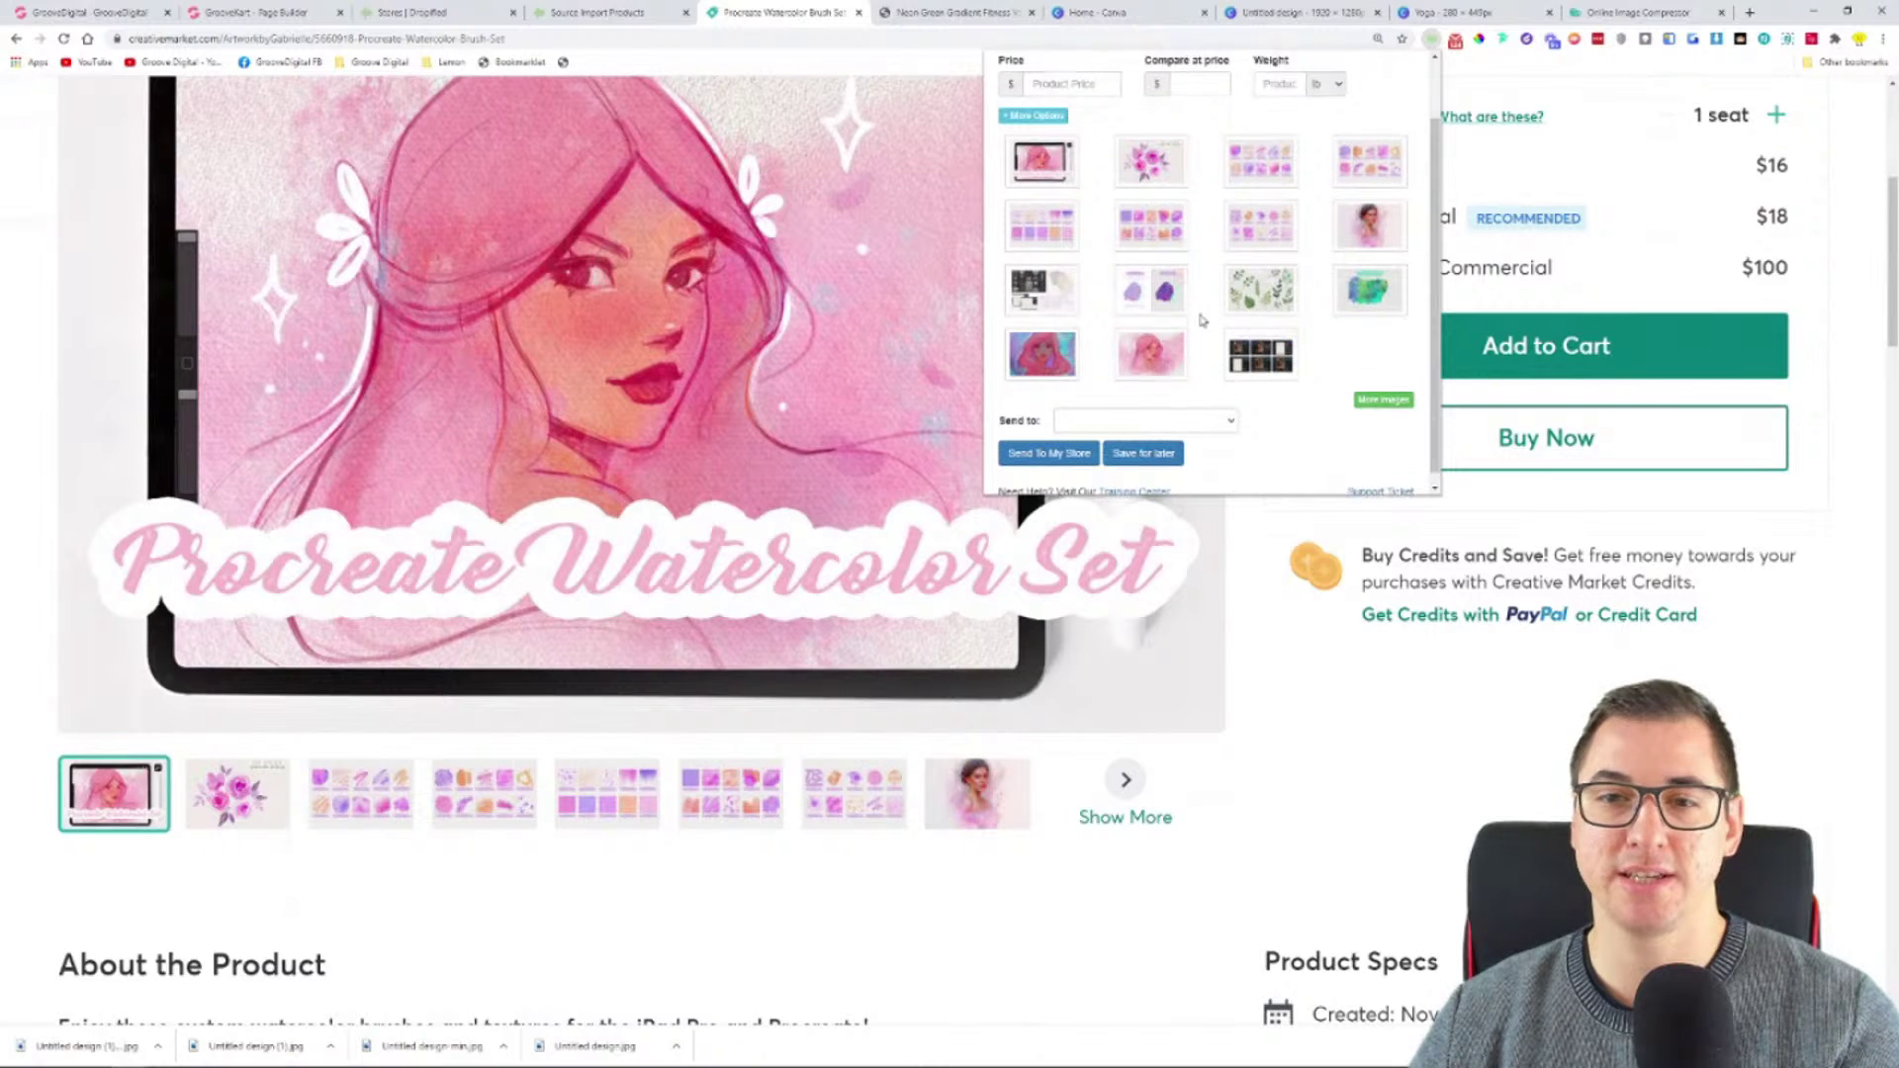
scroll(1208, 321, "up", 2)
left_click_drag(1157, 86, 1005, 101)
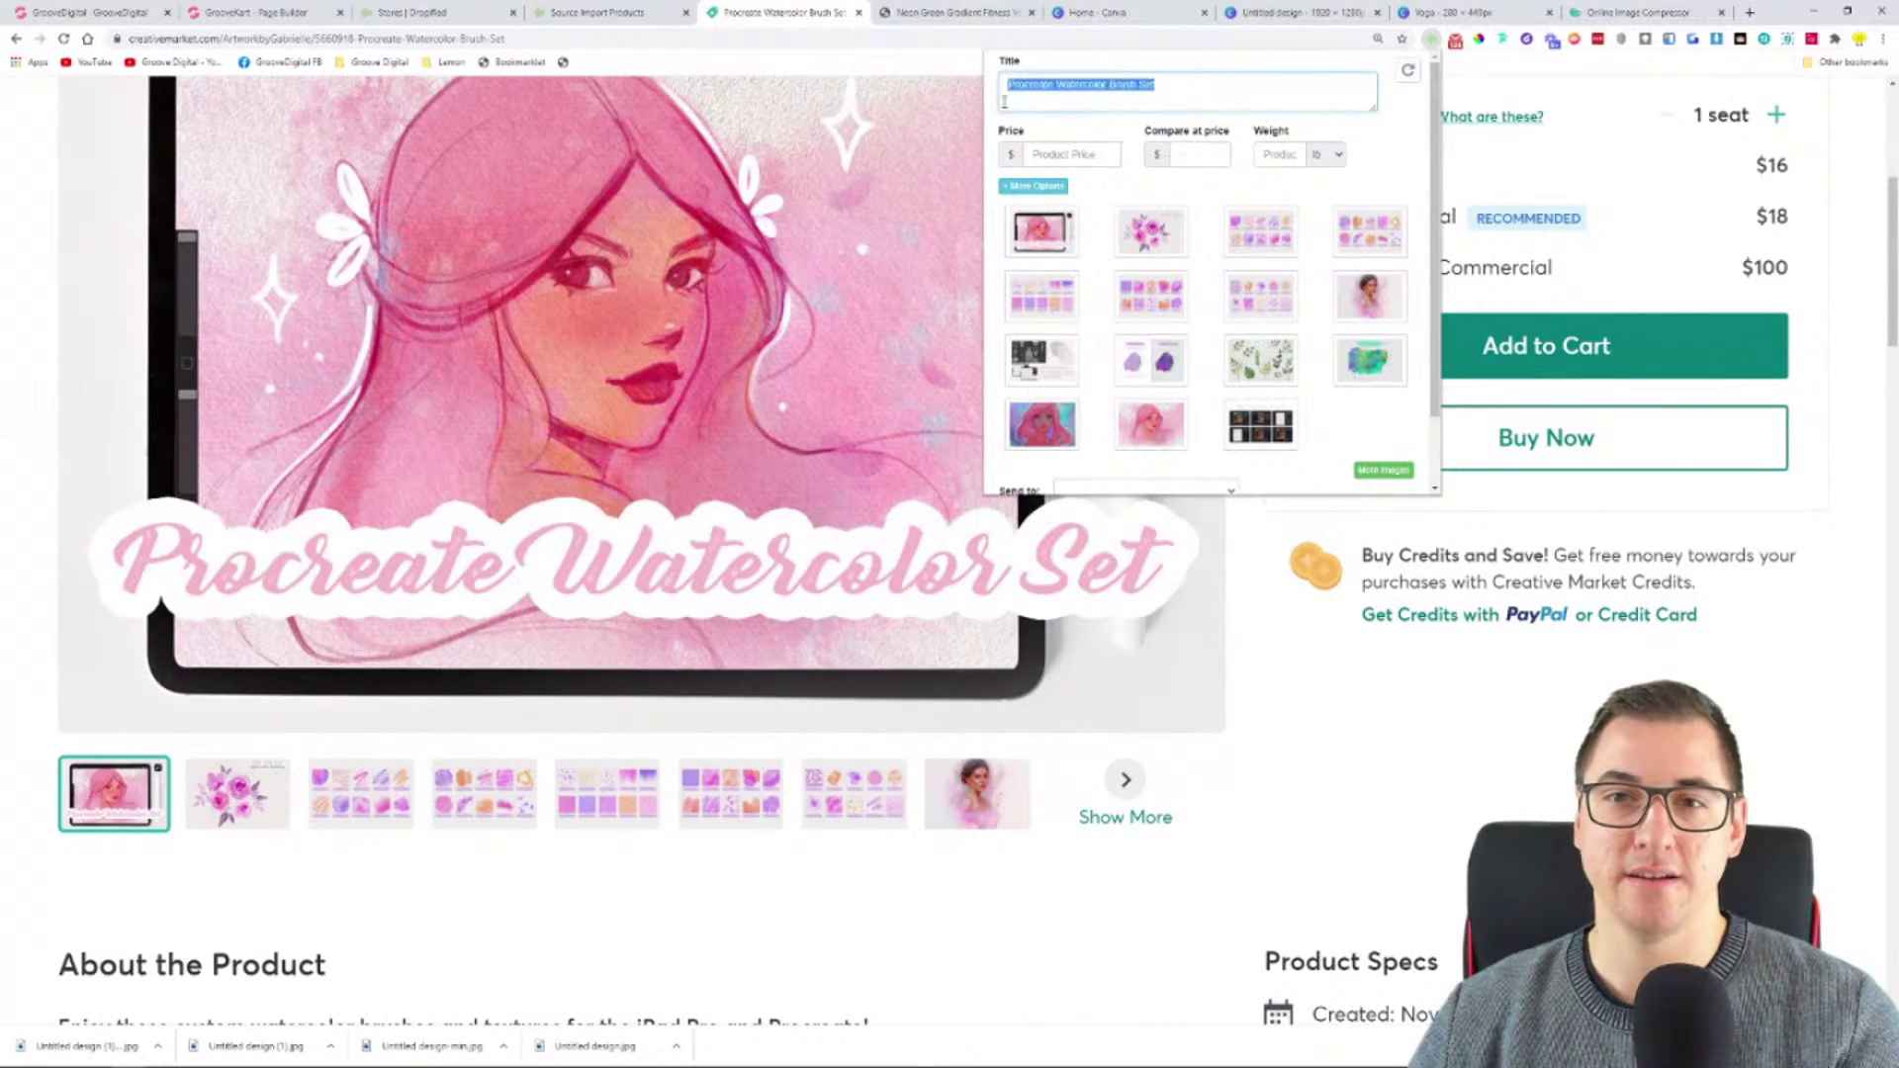
left_click(1064, 156)
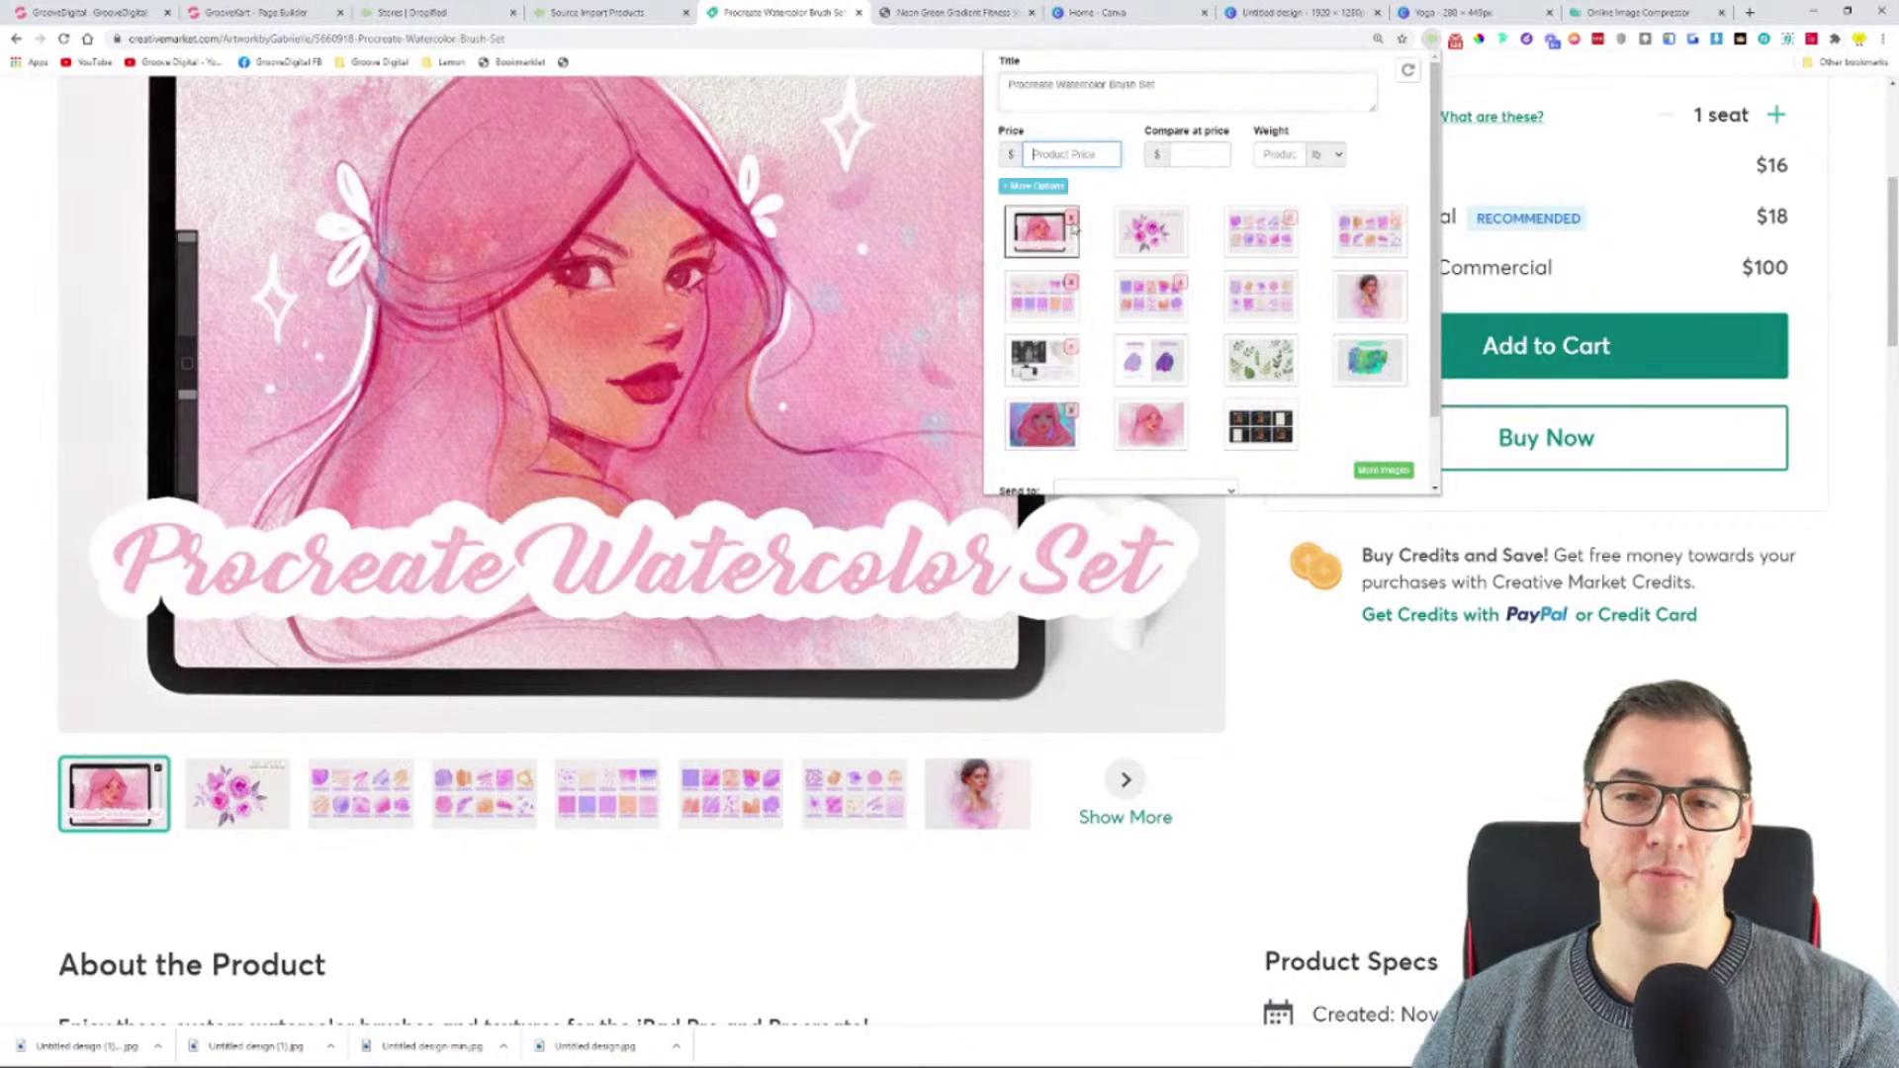
scroll(1181, 218, "down", 1)
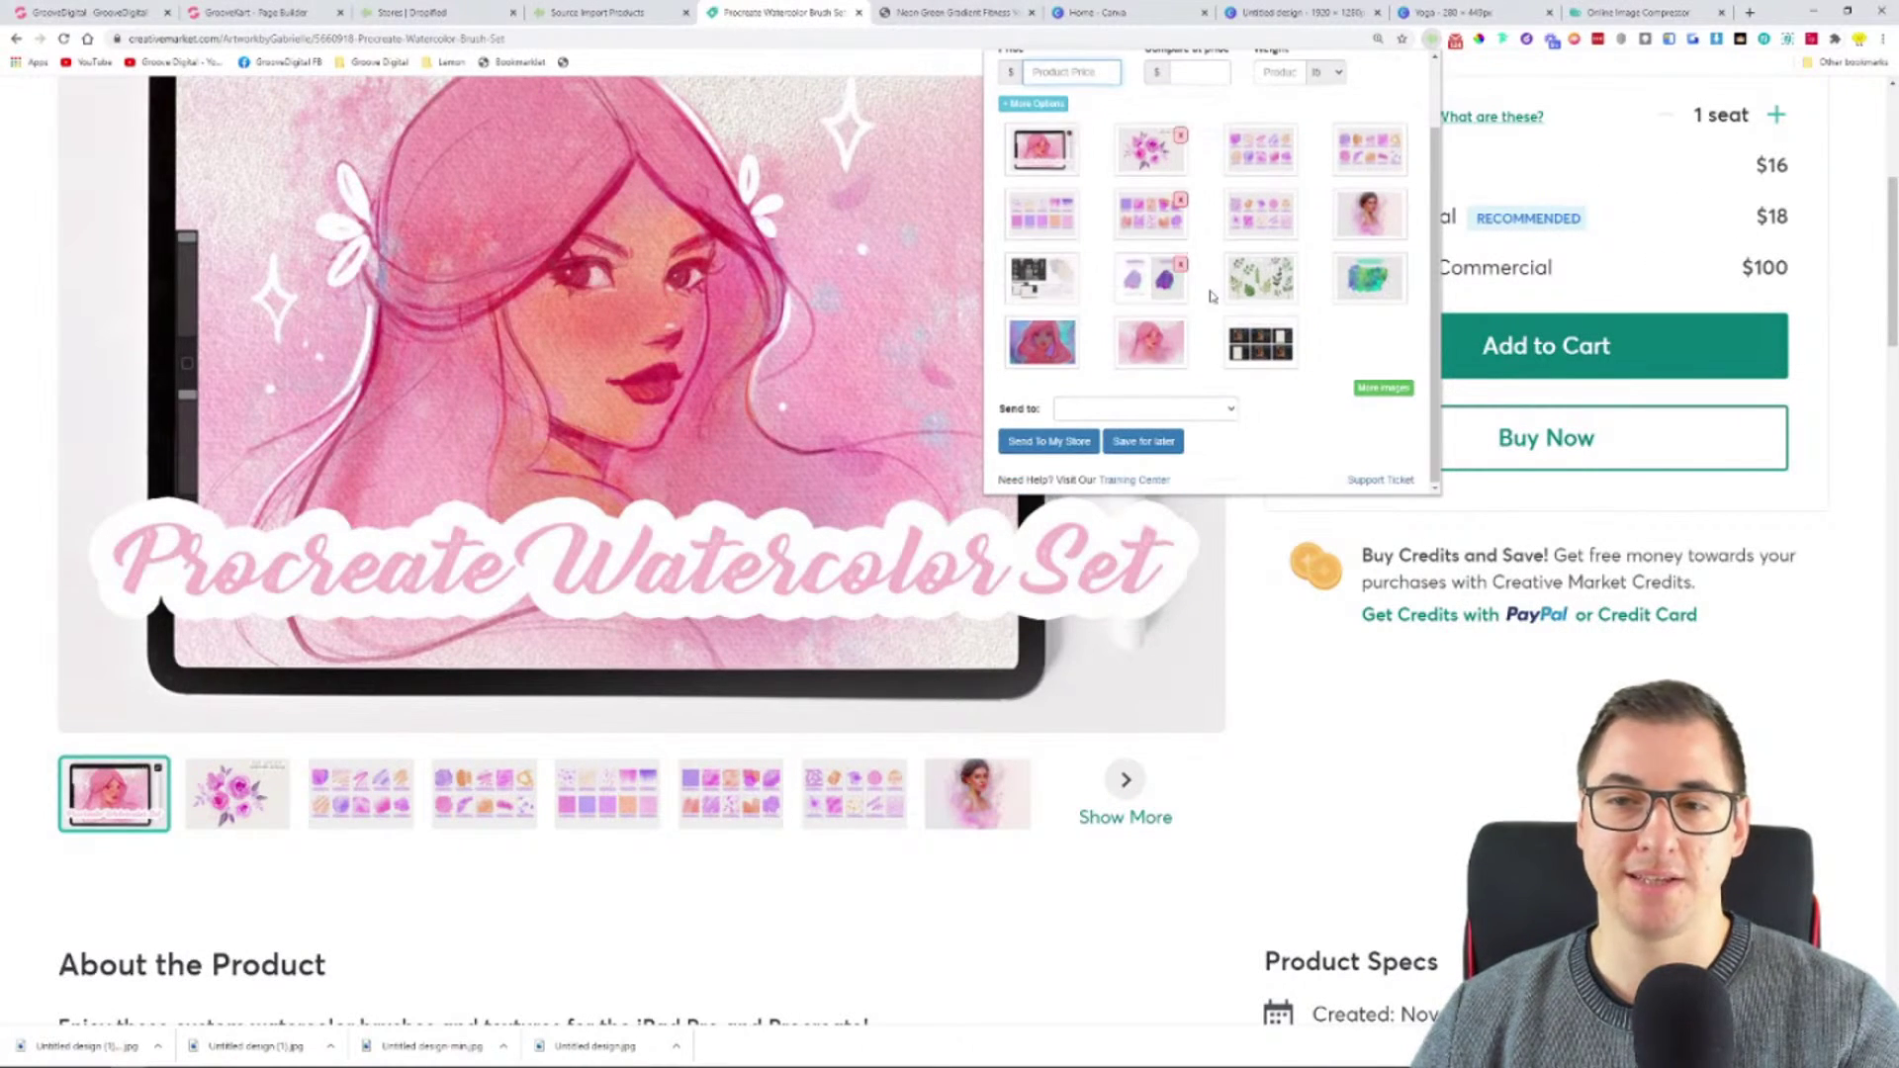
left_click(1161, 457)
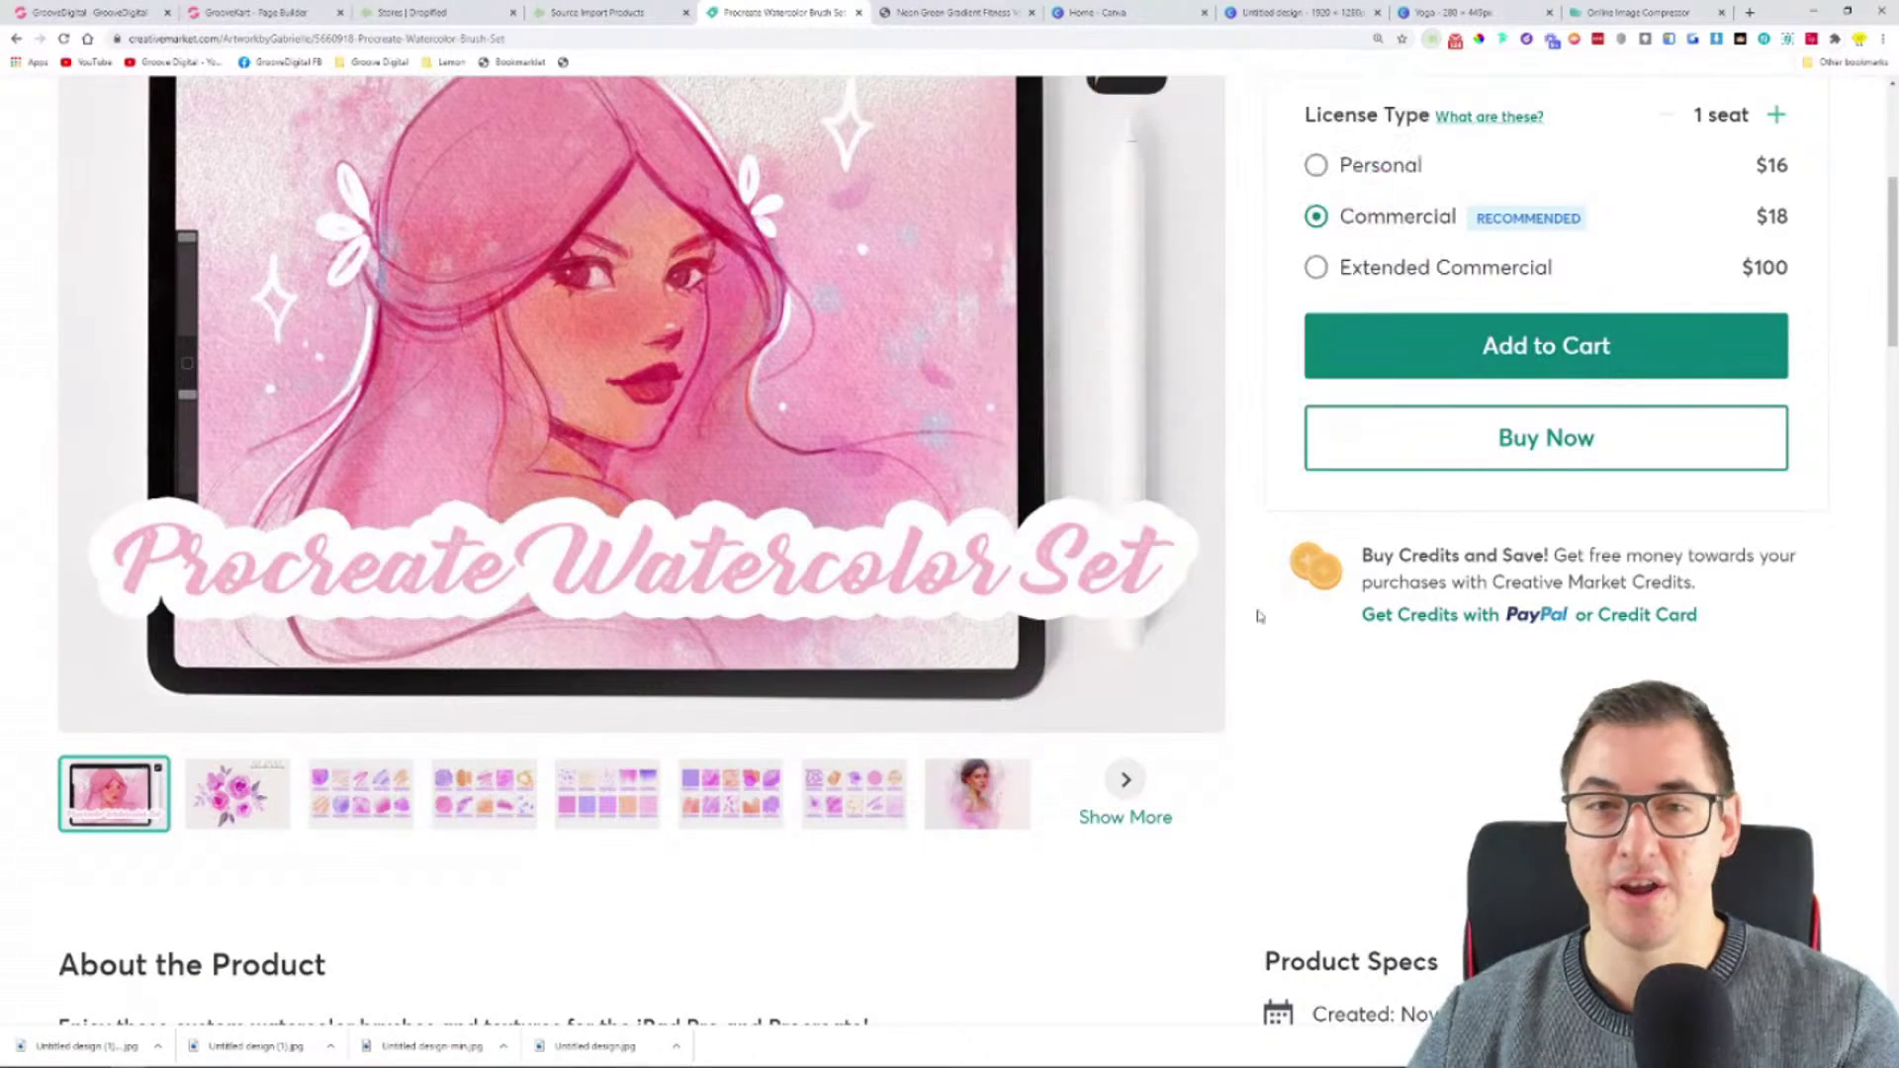
- Close the Creative Market page and look back through Dropified's supported websites up to Amazon
left_click(859, 12)
scroll(540, 465, "up", 5)
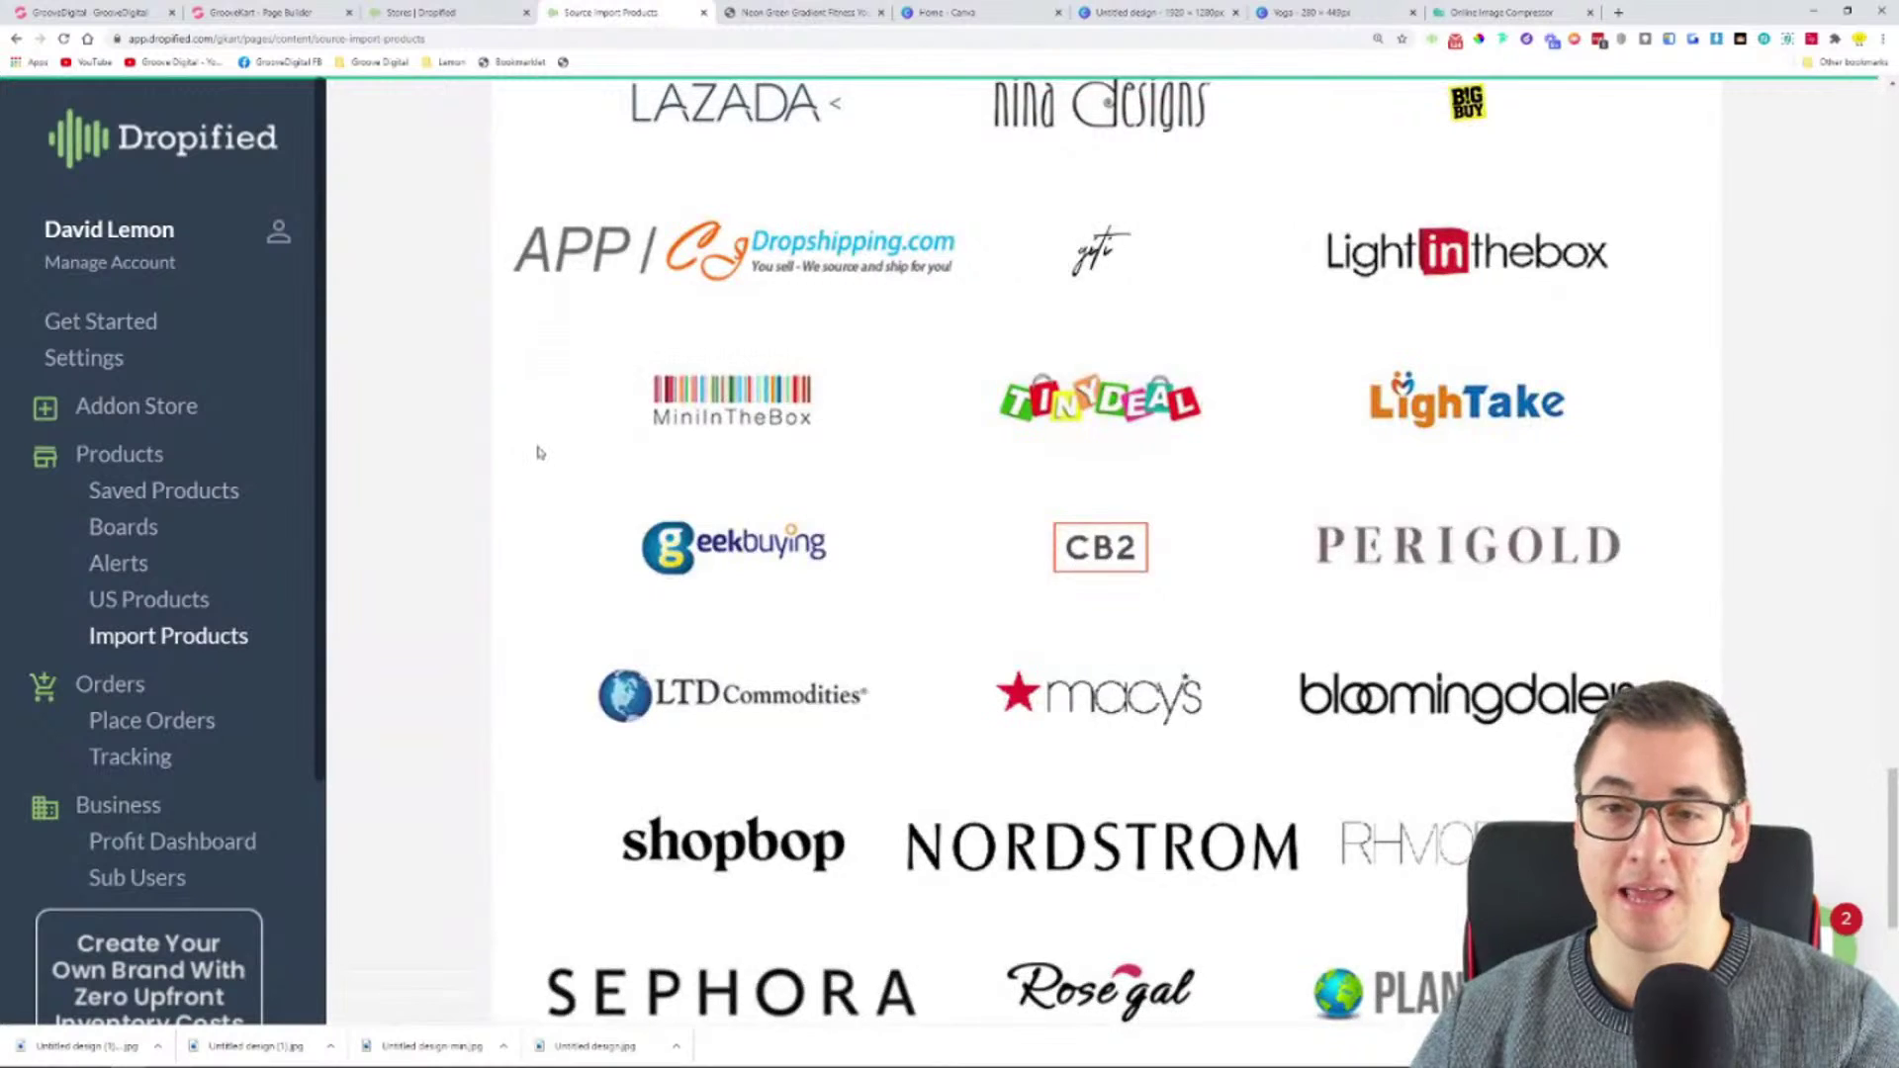
scroll(540, 453, "up", 9)
scroll(475, 471, "up", 2)
scroll(857, 586, "up", 2)
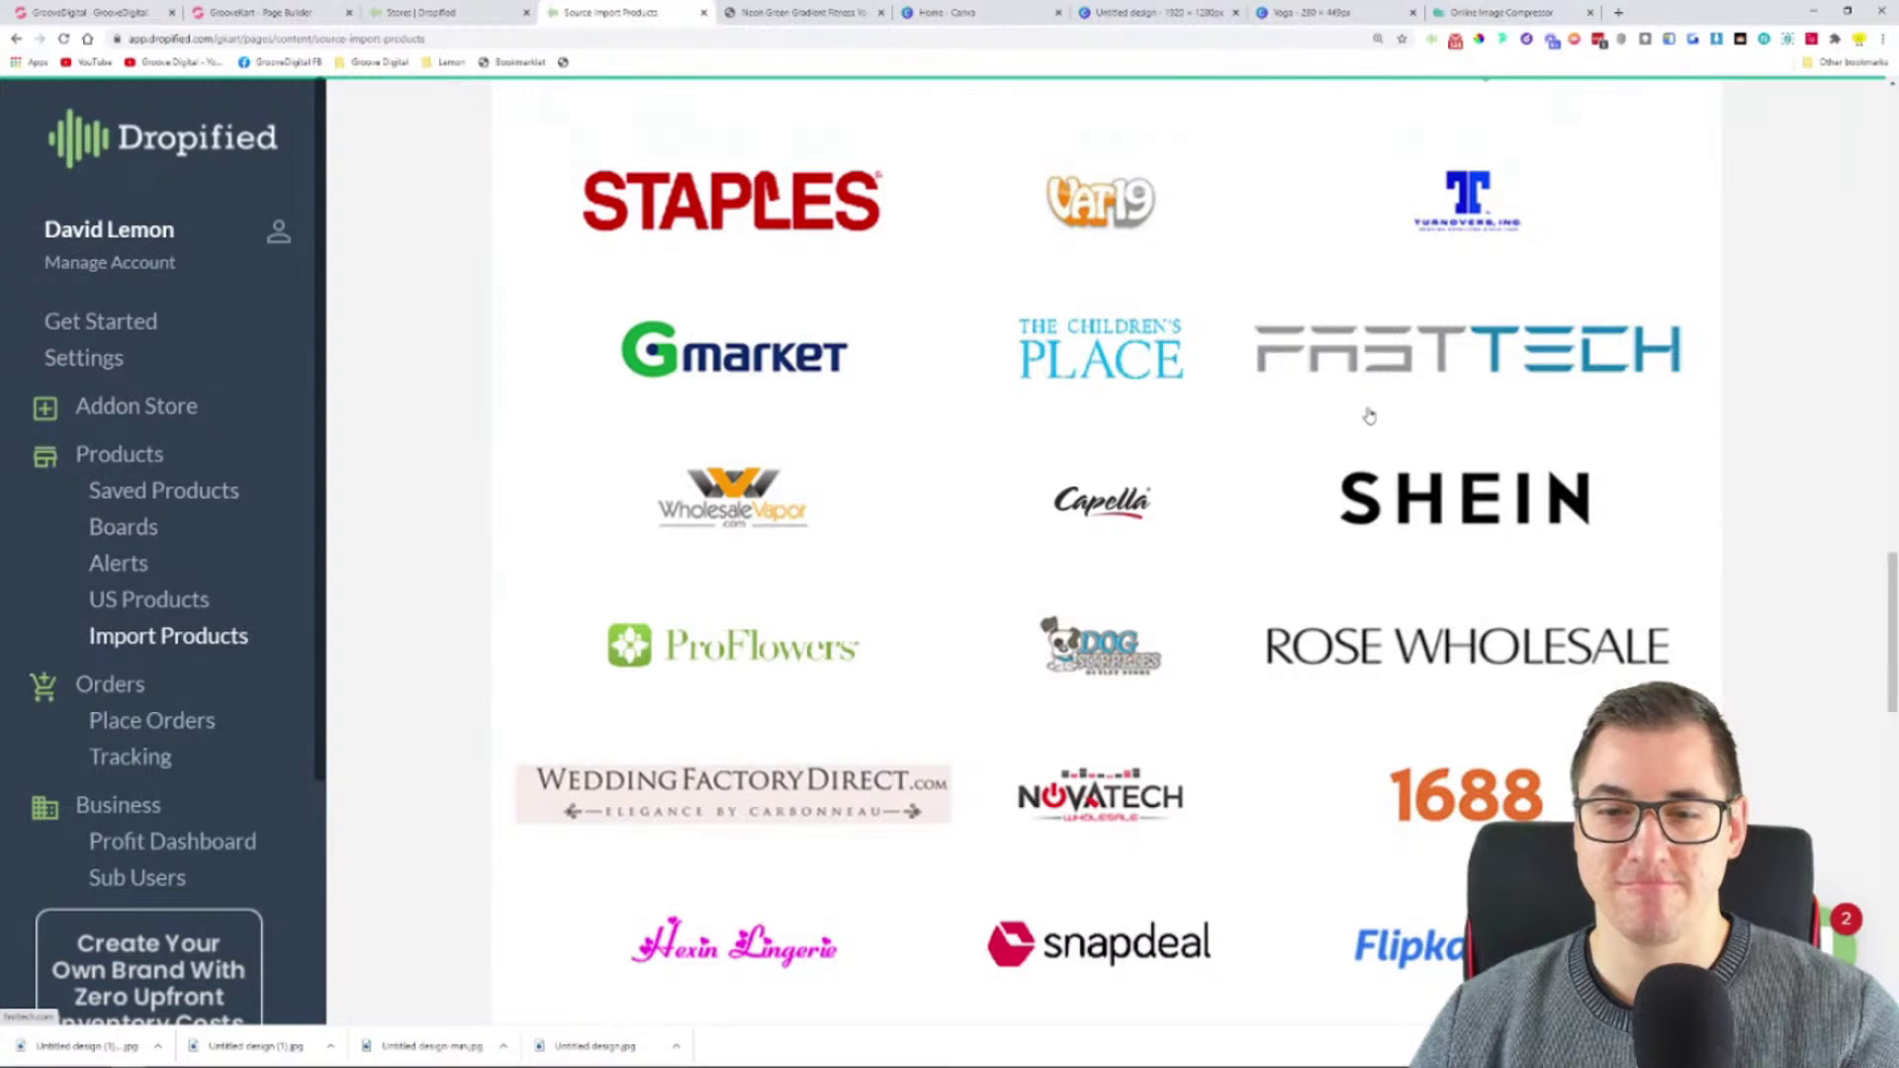
scroll(1371, 418, "up", 14)
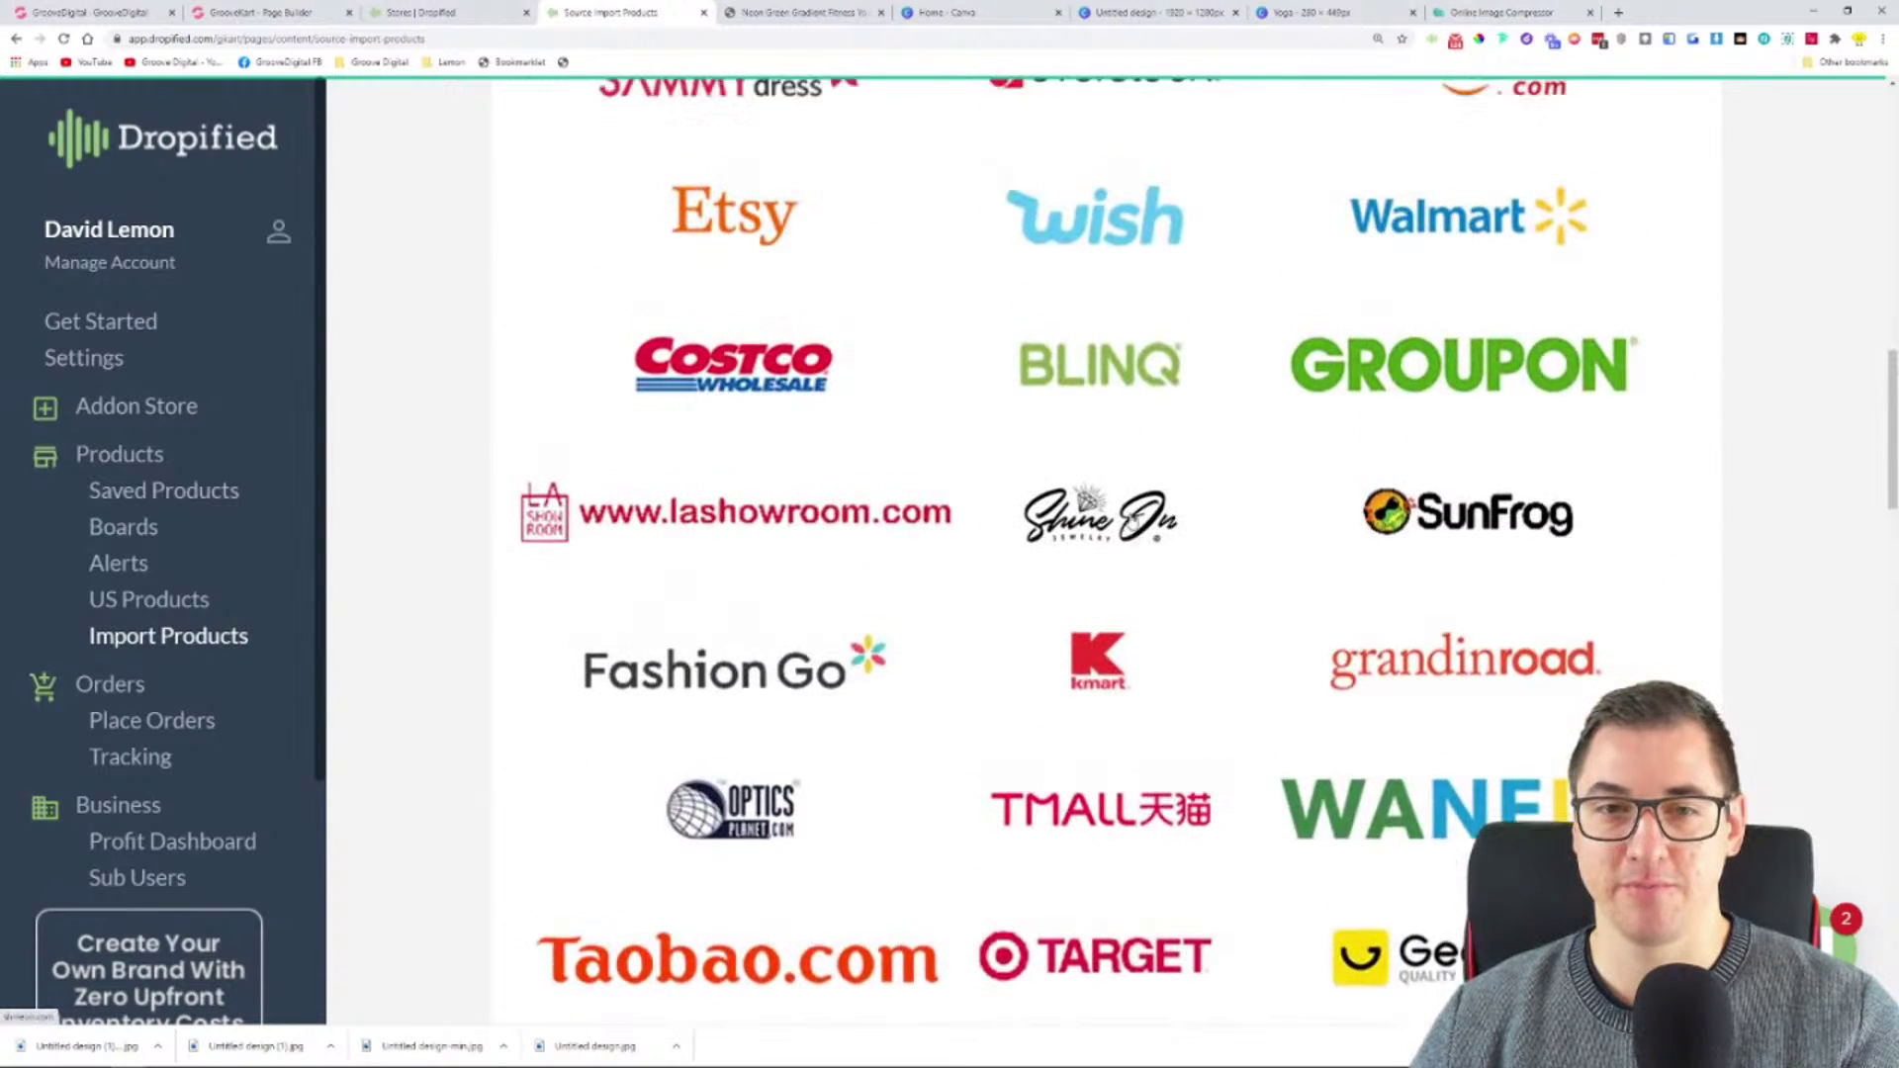
scroll(1138, 638, "up", 1)
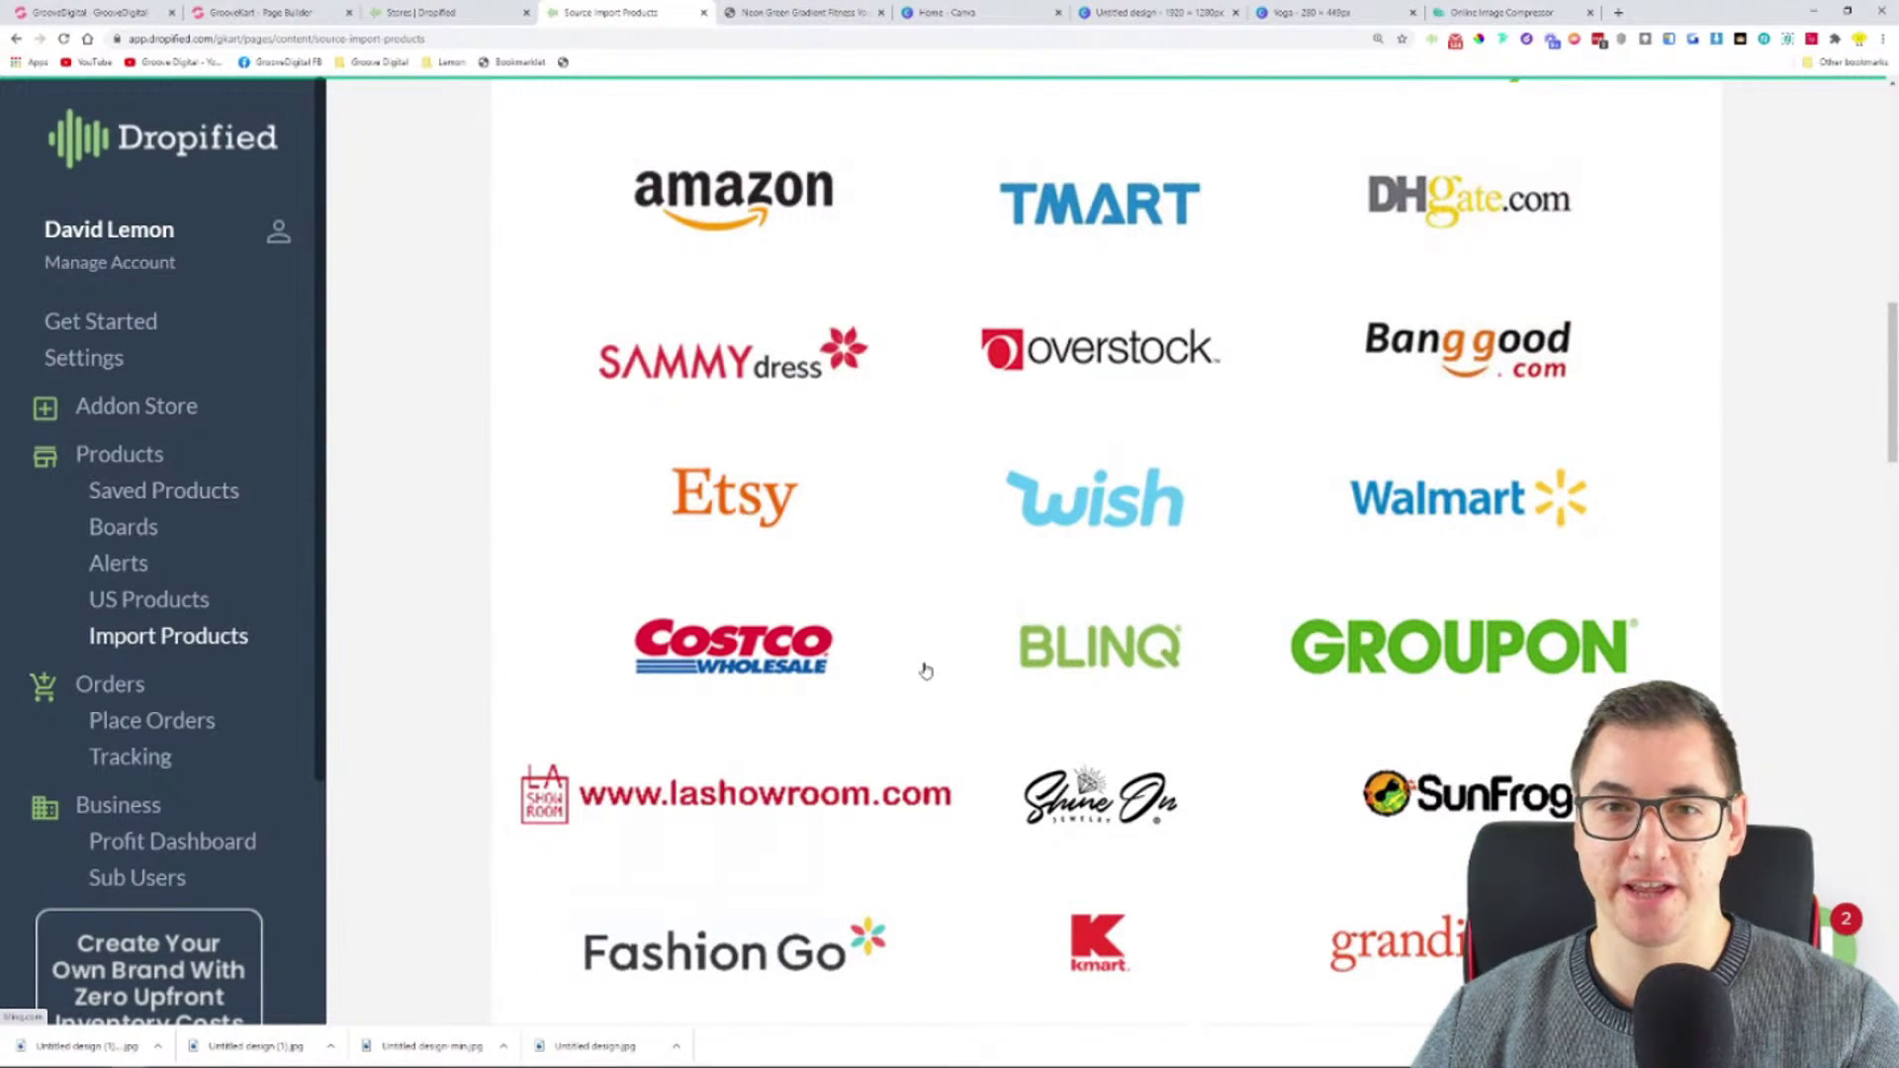
- Open the RUNMUS Gaming Headset page on Amazon from the supported websites and check its Dropified import form
left_click(720, 197)
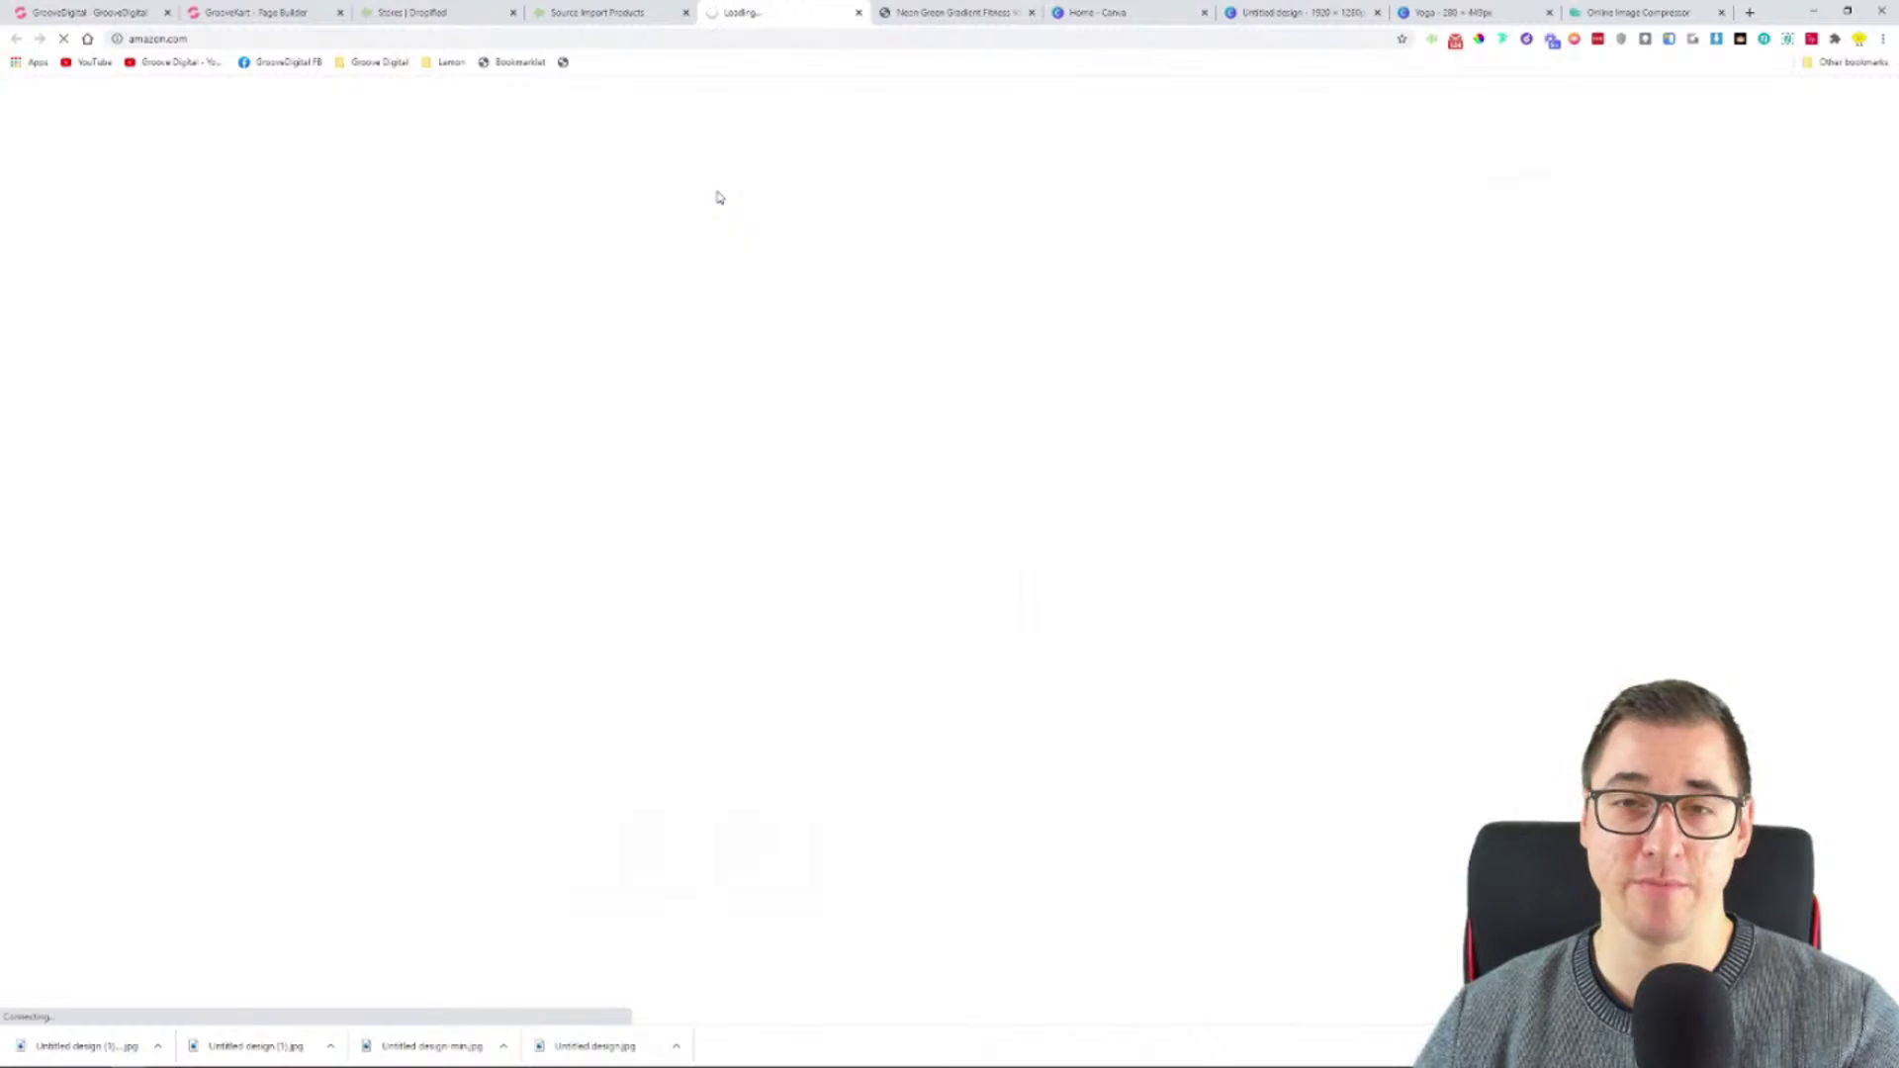
scroll(383, 487, "down", 6)
scroll(382, 487, "down", 3)
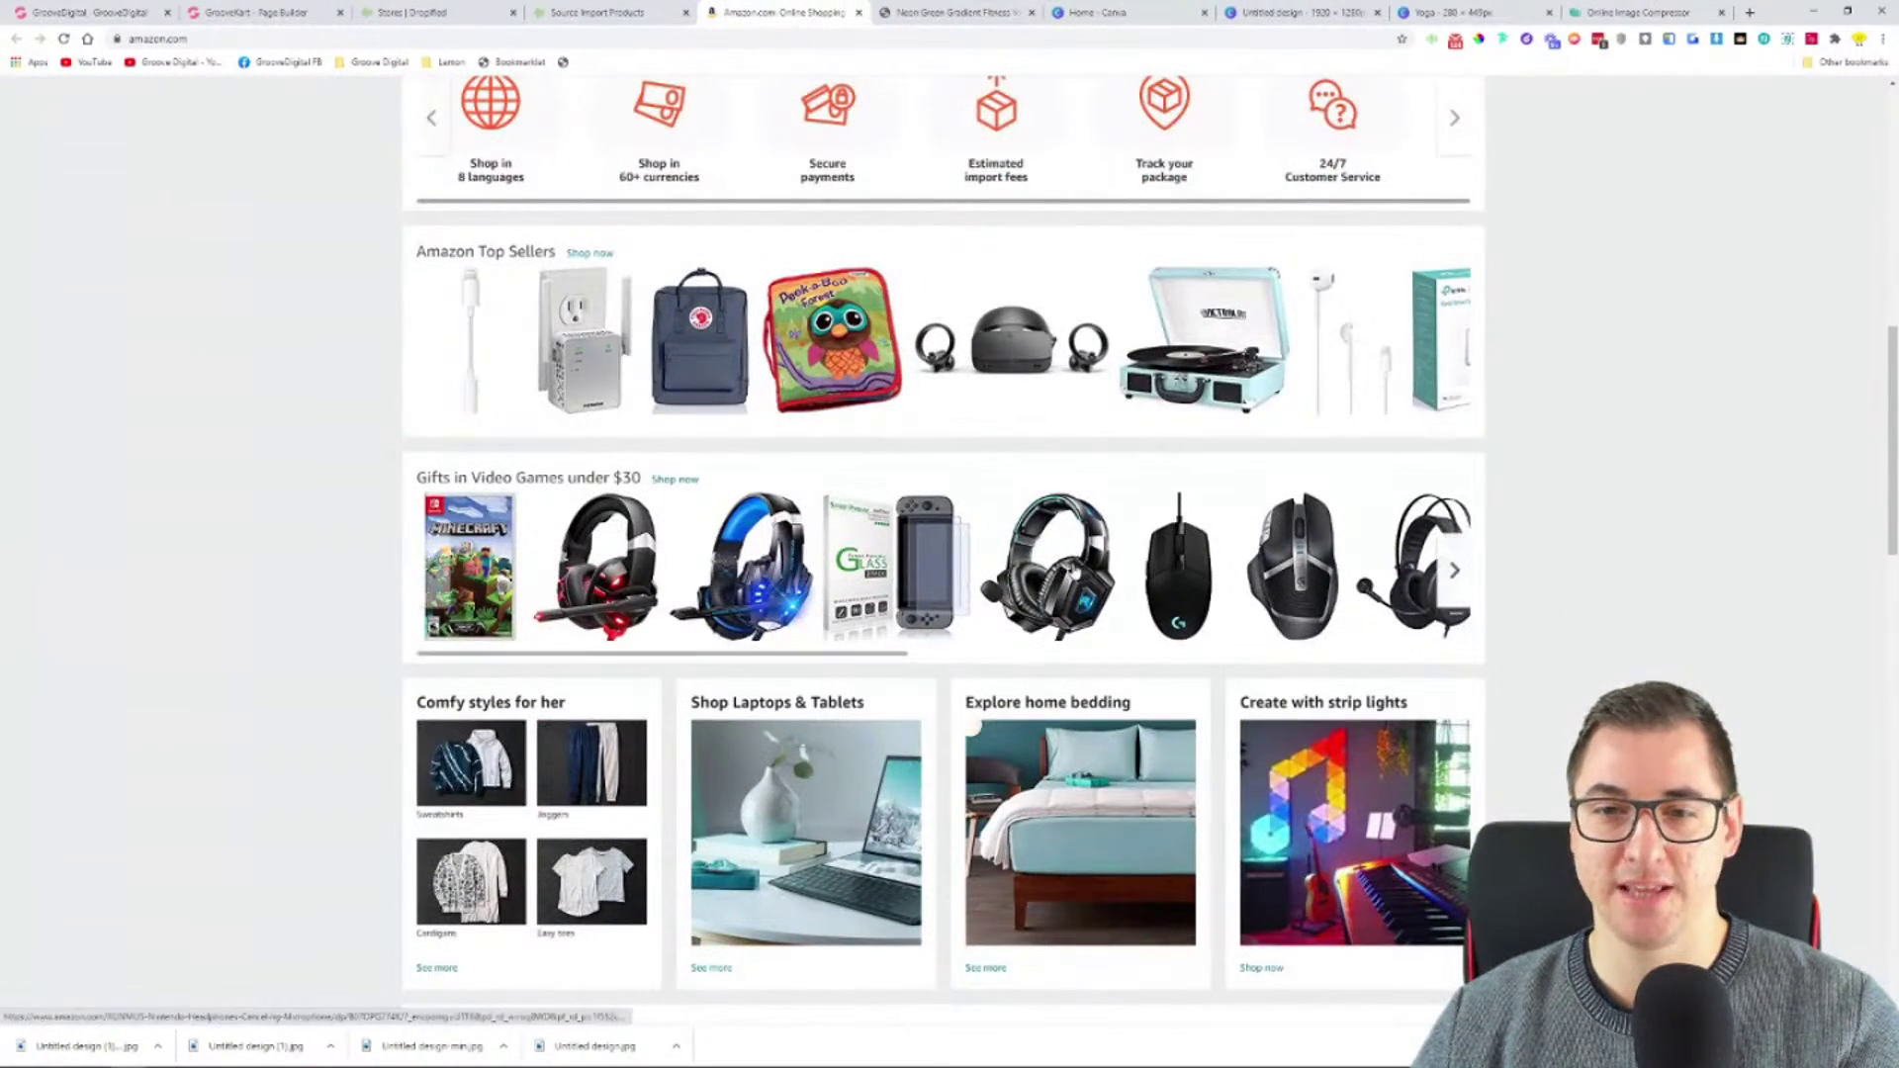
left_click(1075, 572)
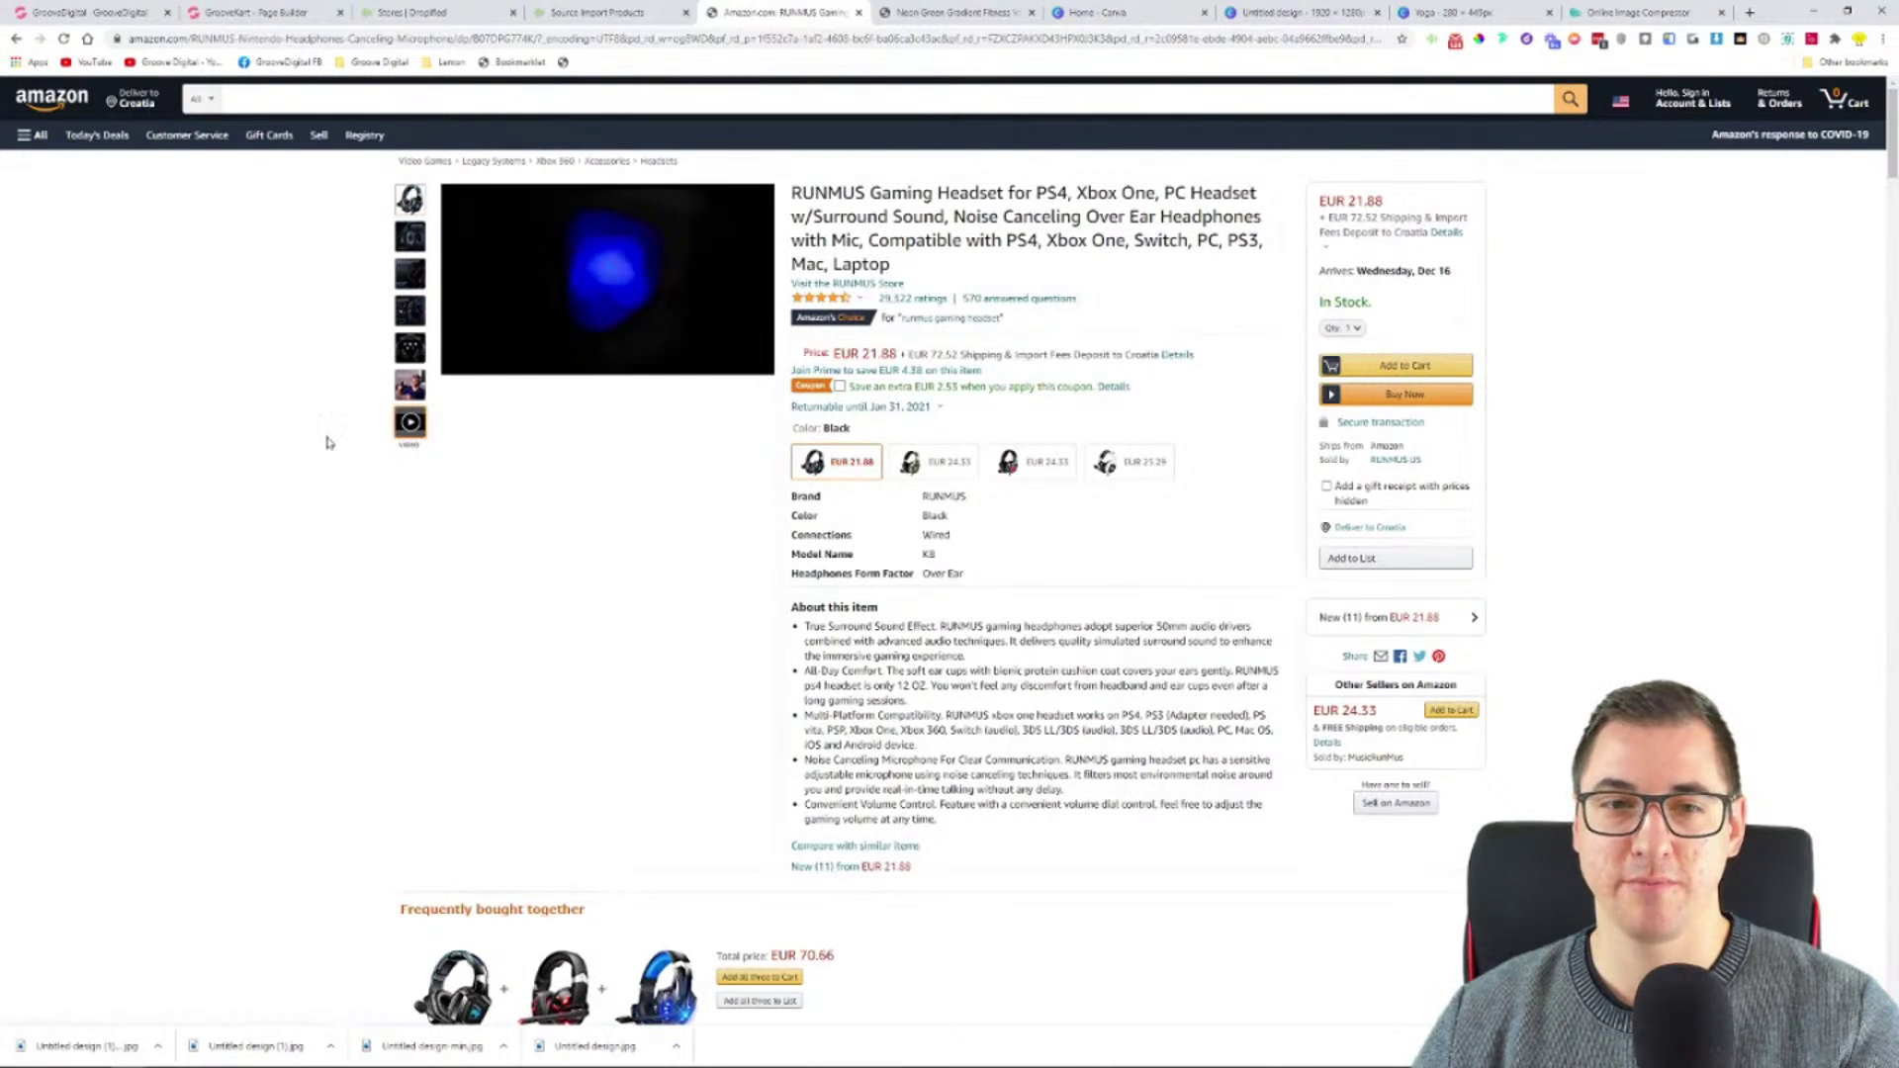
left_click(1429, 41)
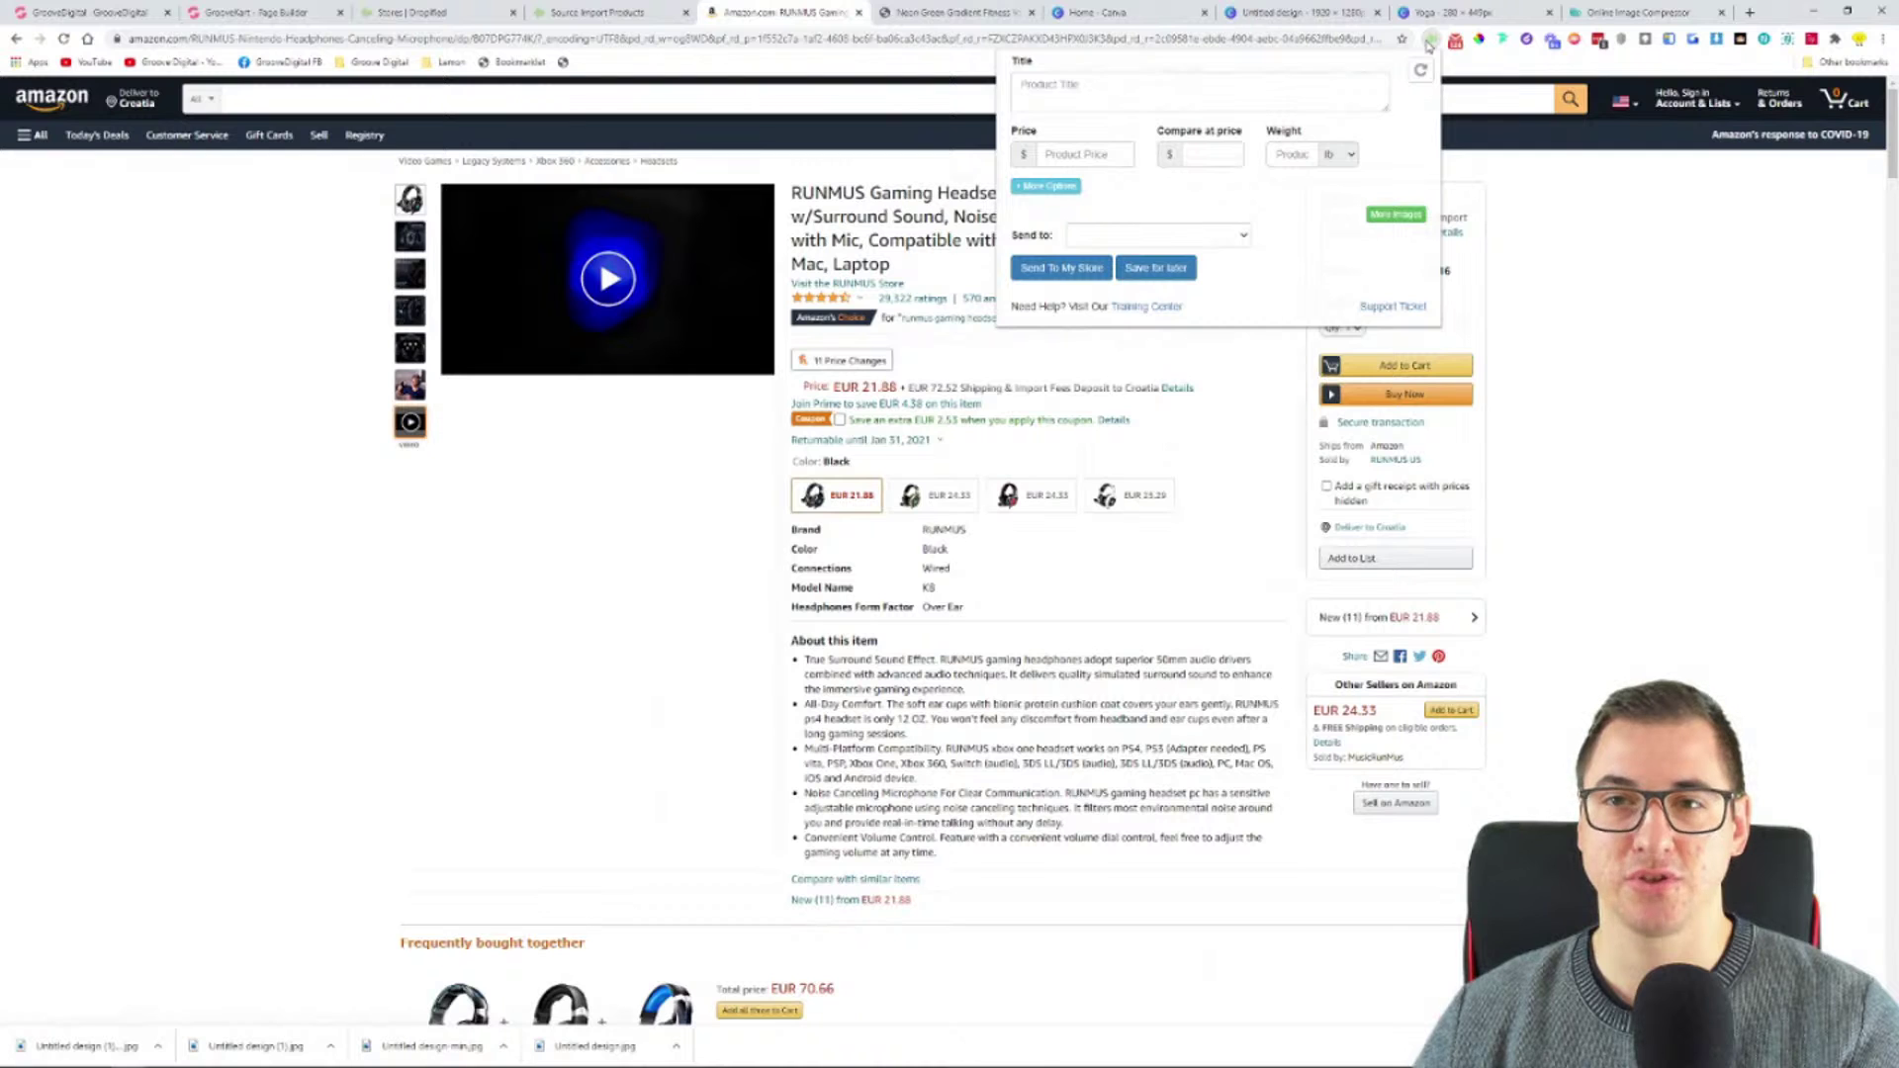
left_click(1429, 44)
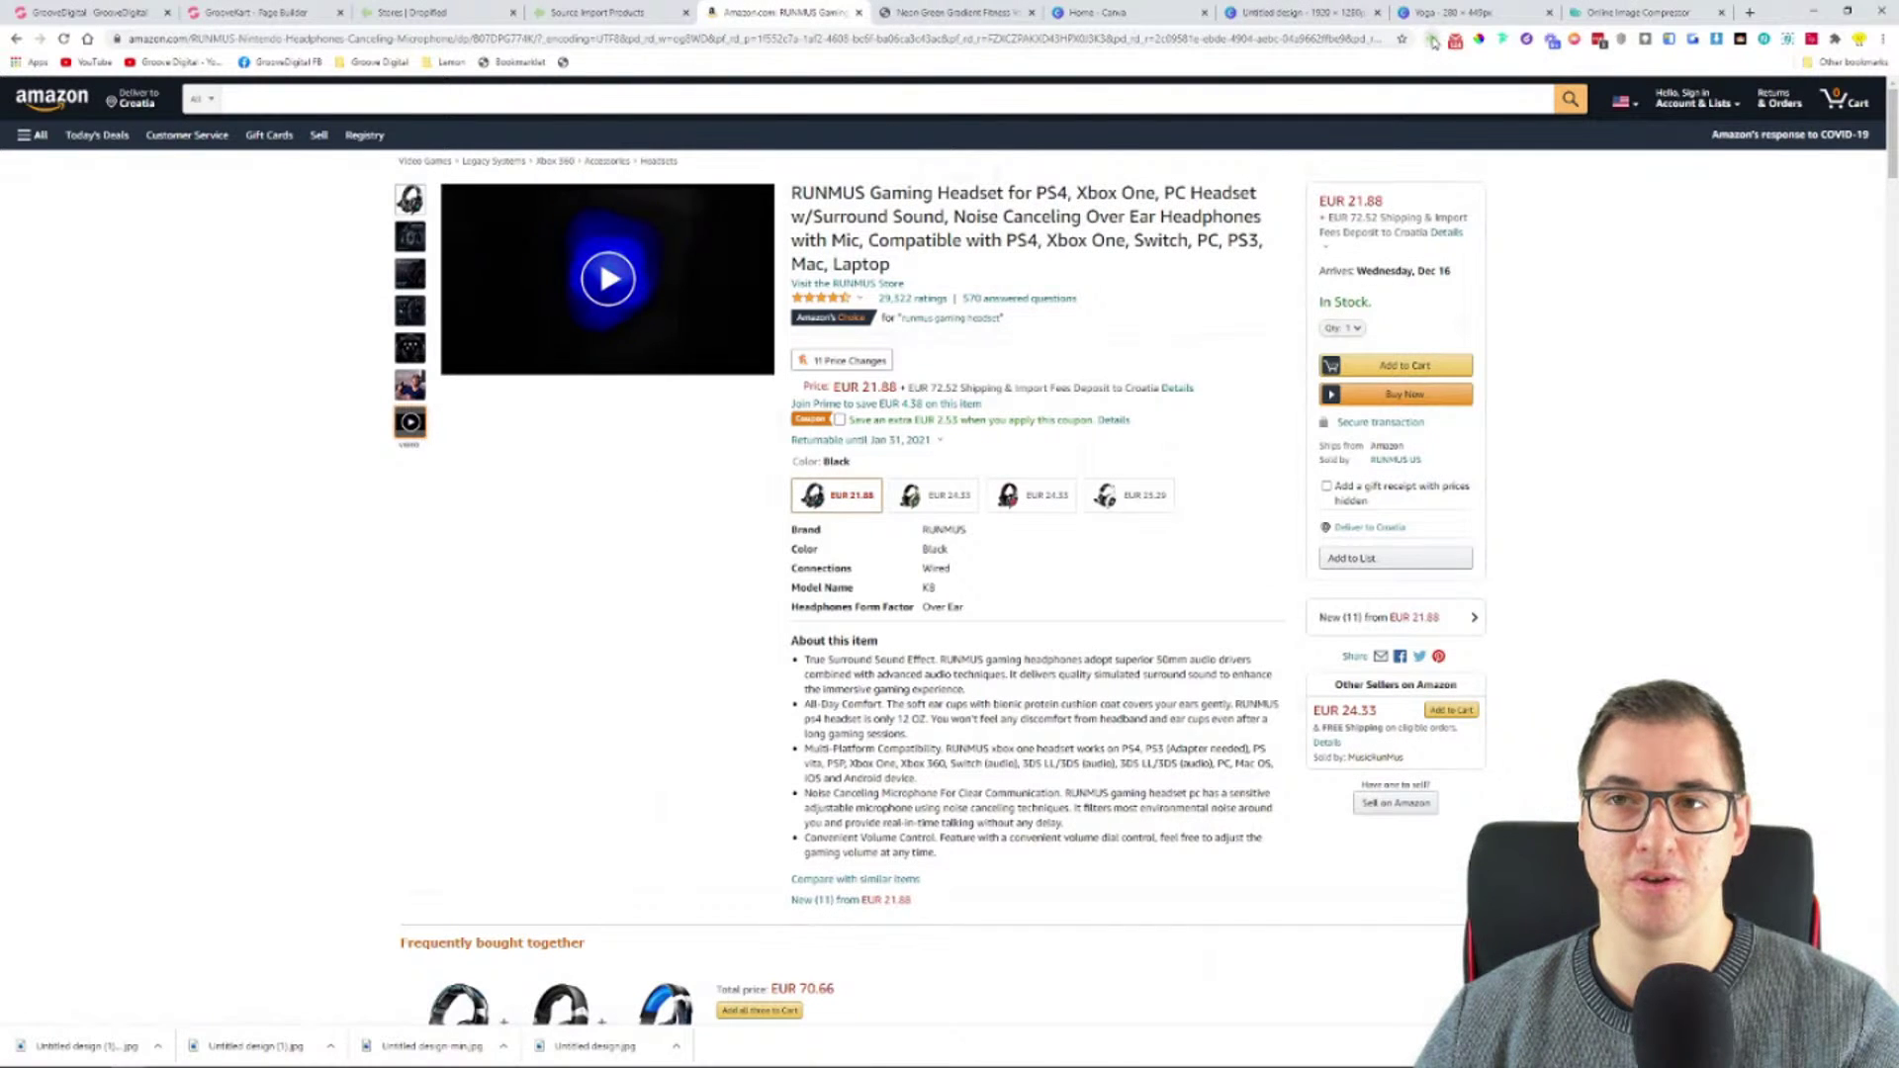
- Open the Dropified import form for the RUNMUS headset and review its title, product images and sending options
left_click(1432, 41)
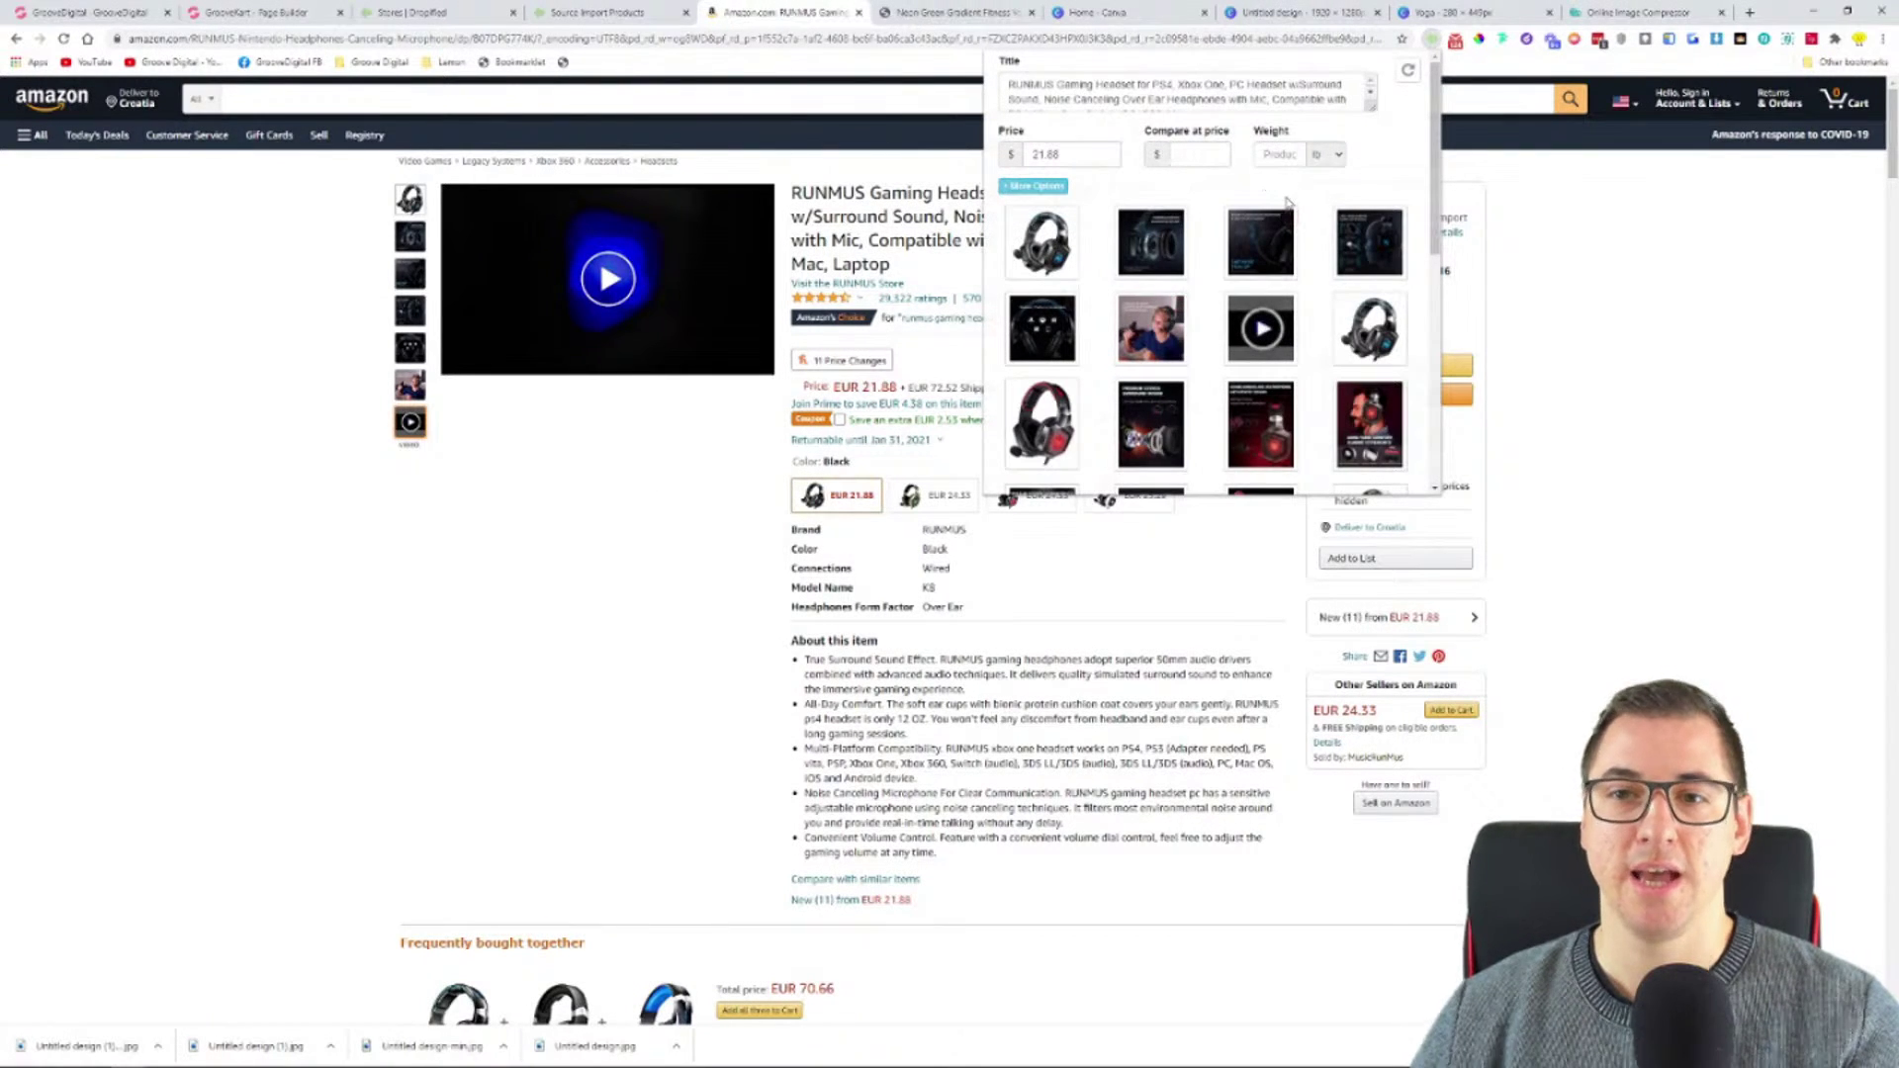
scroll(1167, 242, "down", 3)
scroll(1171, 240, "down", 5)
scroll(1207, 223, "up", 8)
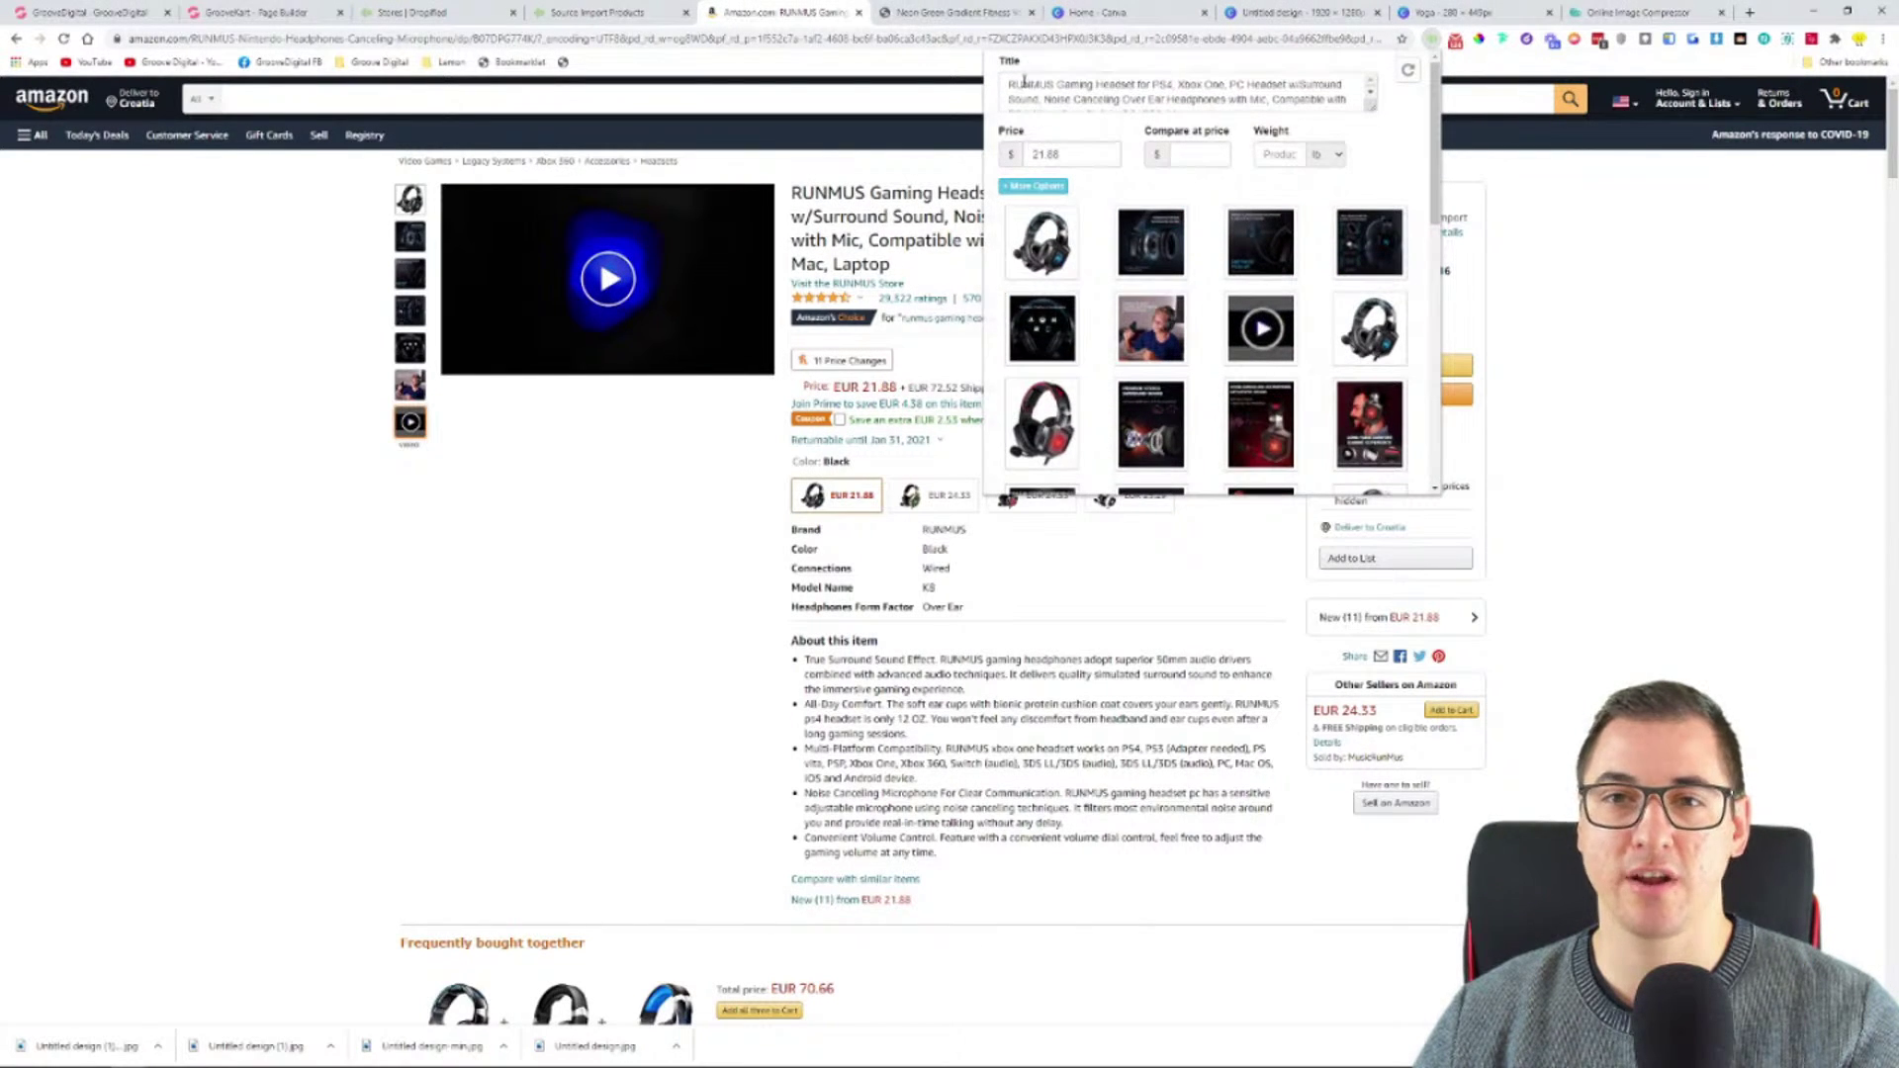
left_click_drag(1003, 79, 1371, 104)
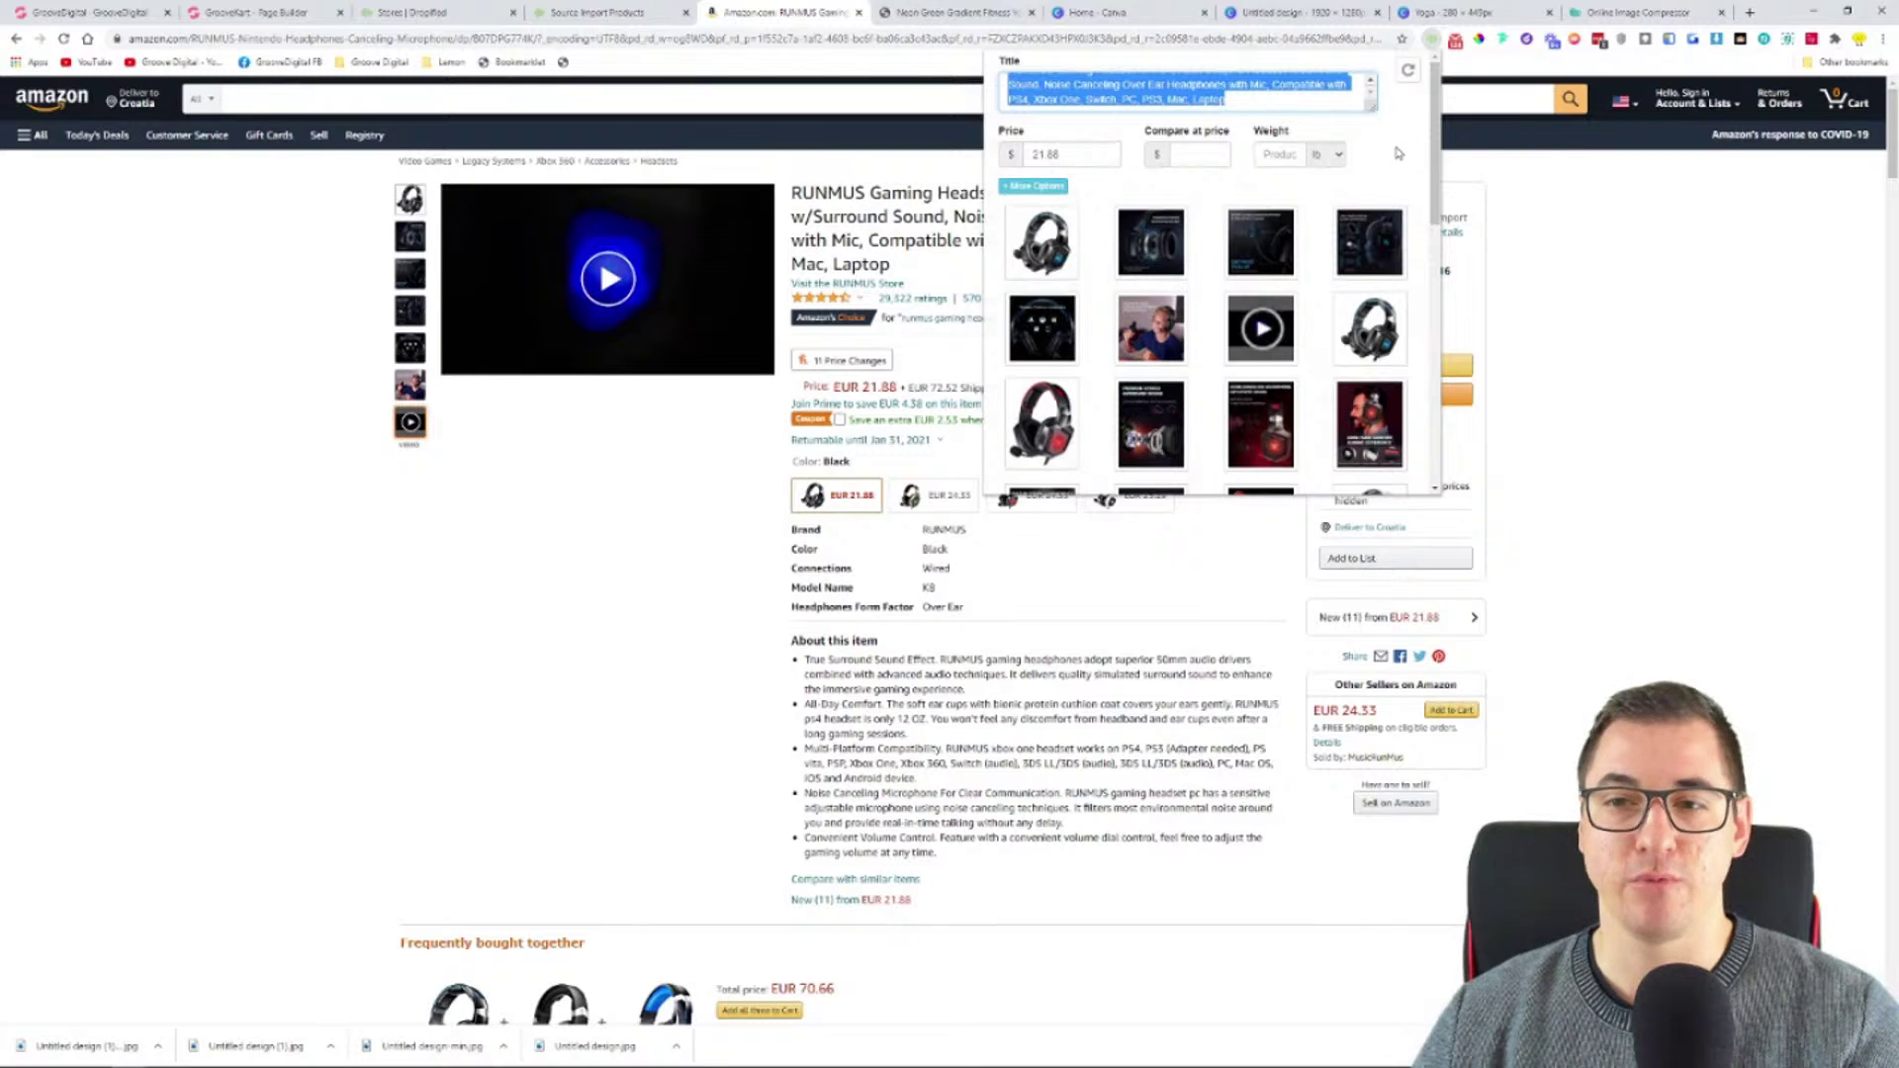
scroll(1398, 153, "down", 2)
scroll(1398, 153, "down", 5)
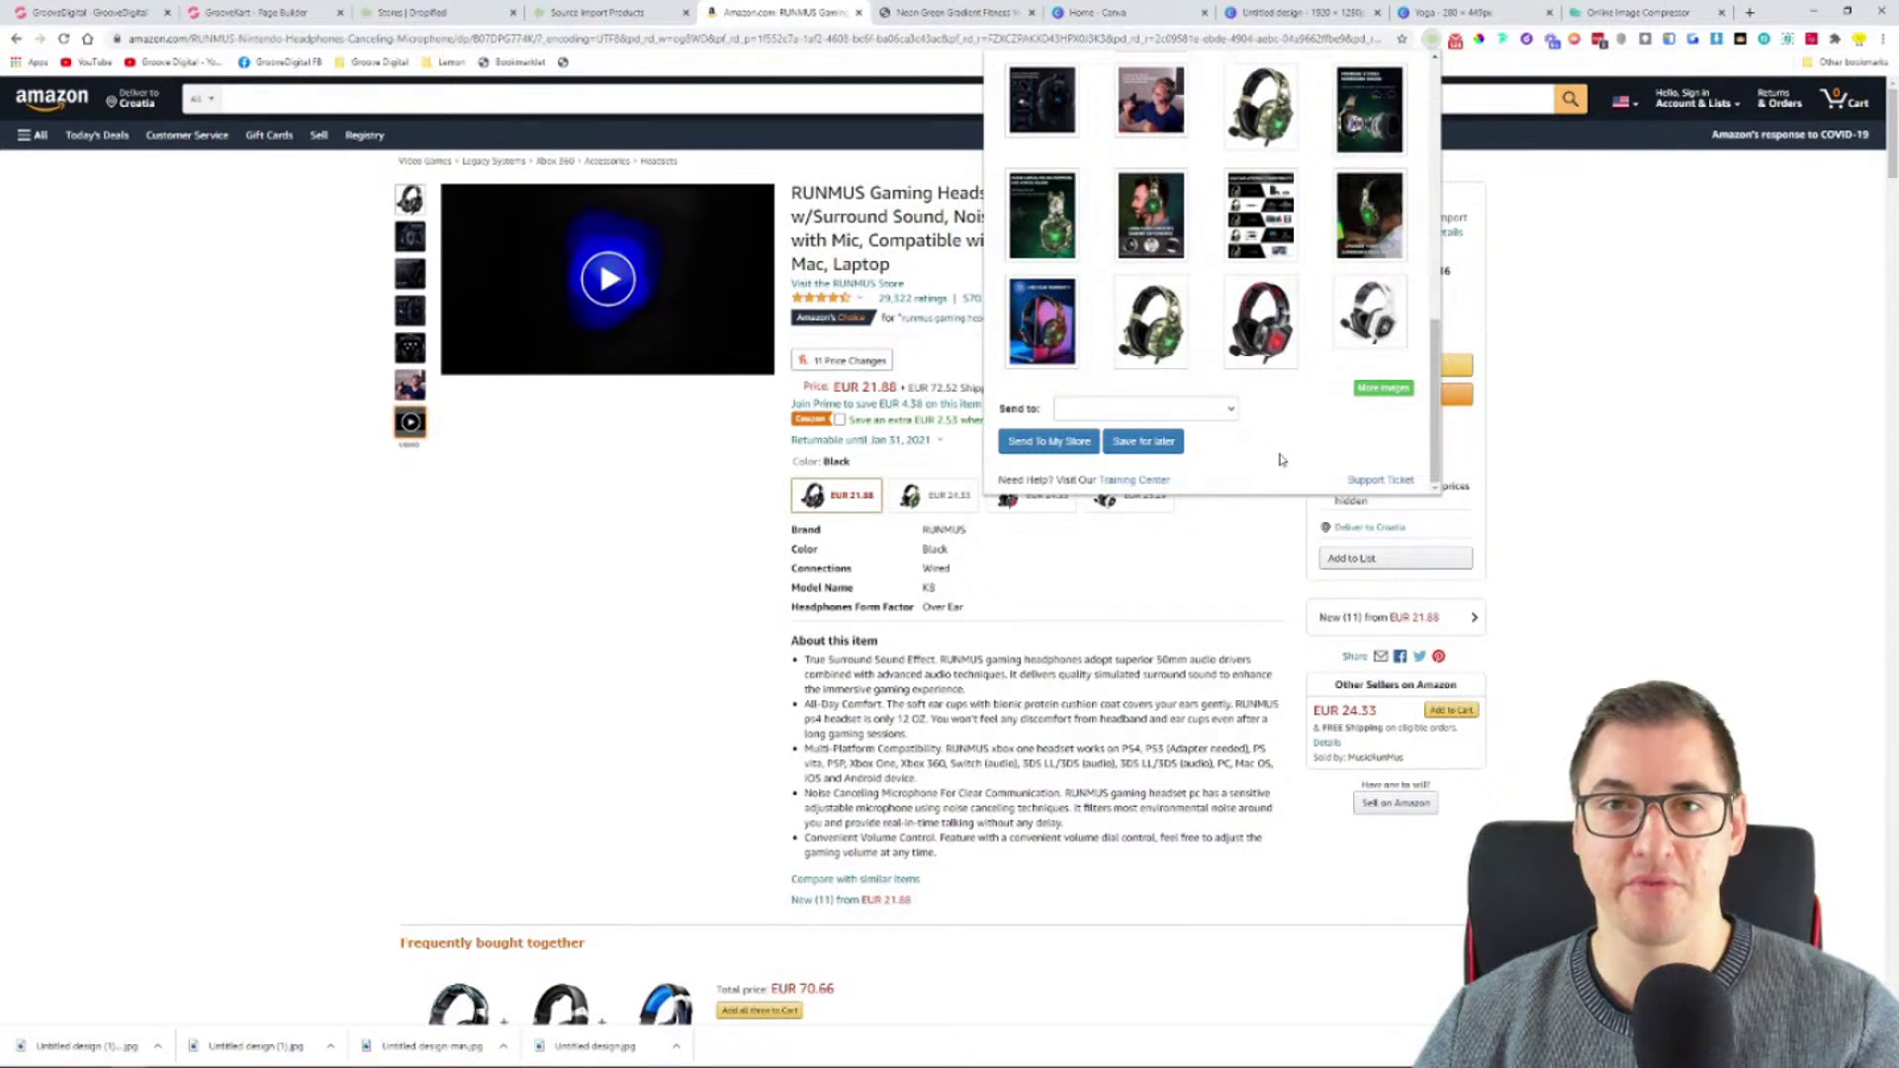
scroll(1281, 460, "up", 8)
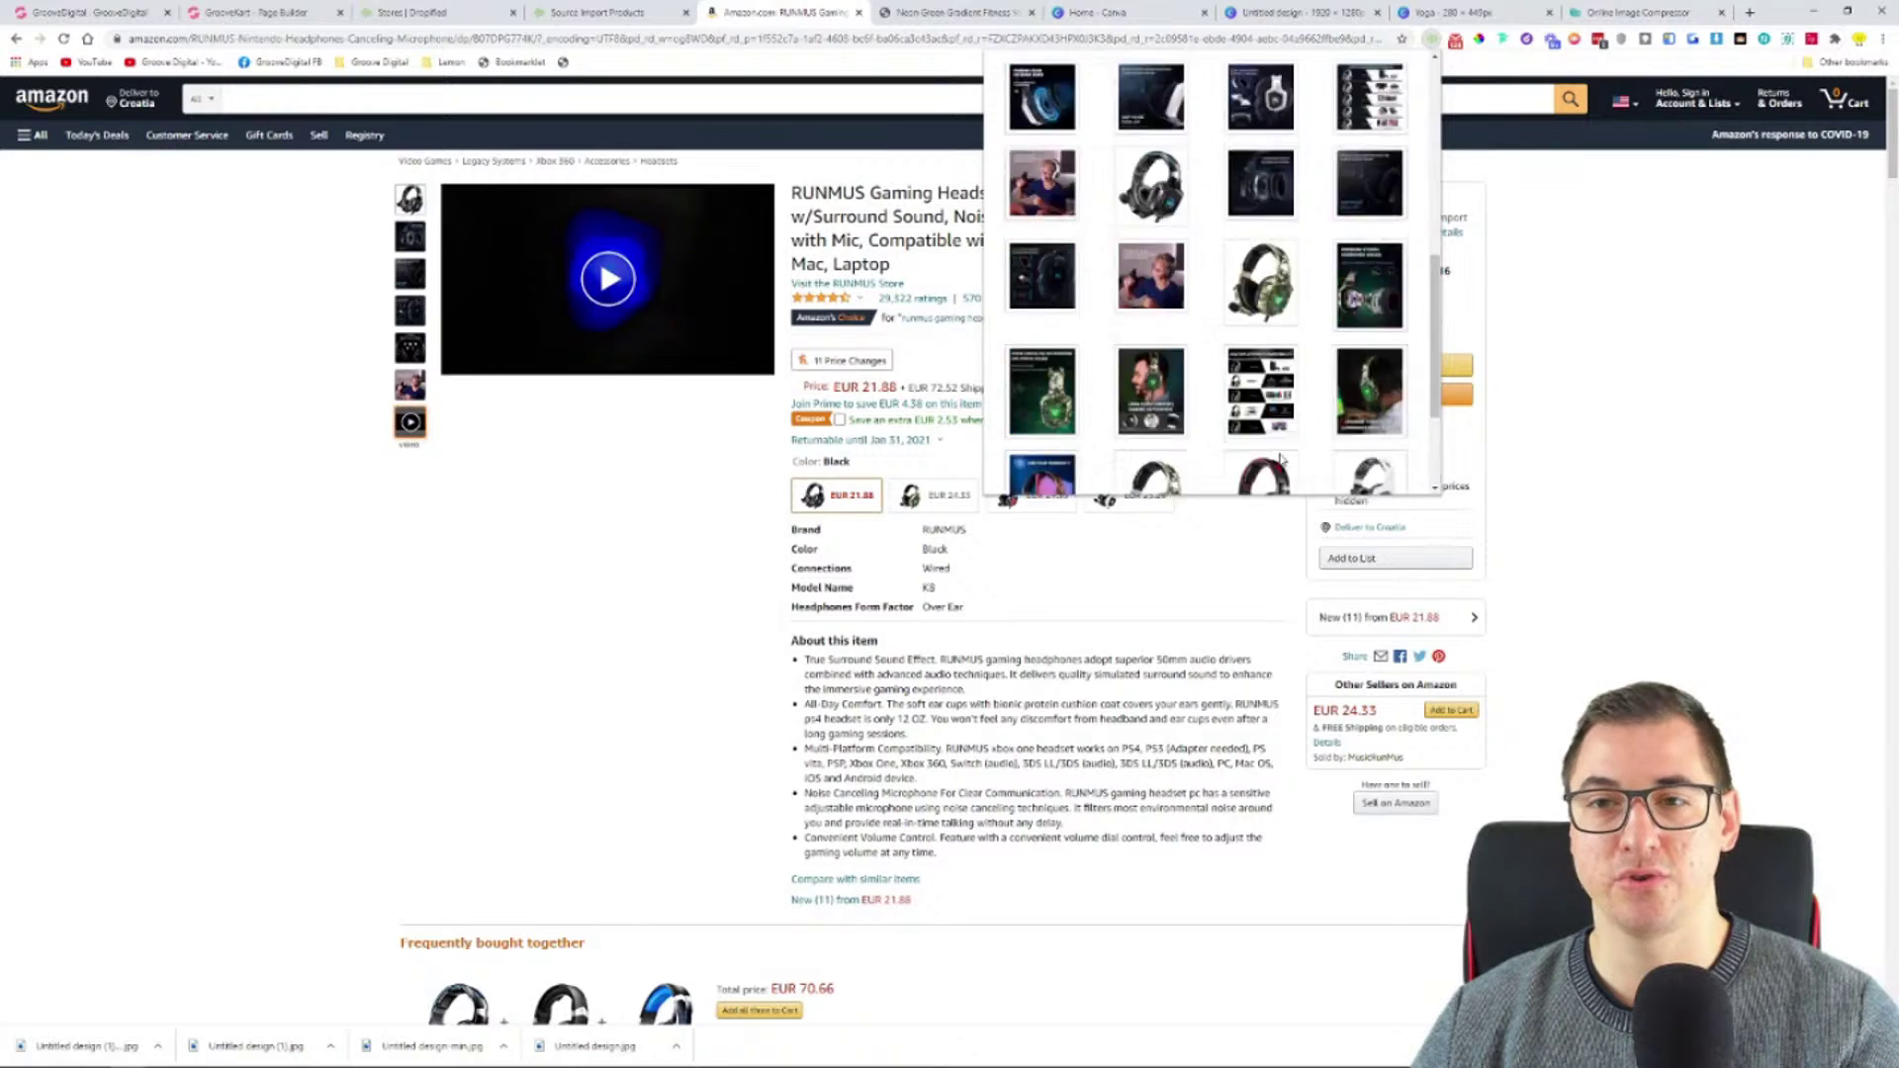
- Try a price of 50 and a compare-at price in the headset's import form, and dismiss the form without sending the product
left_click(1096, 158)
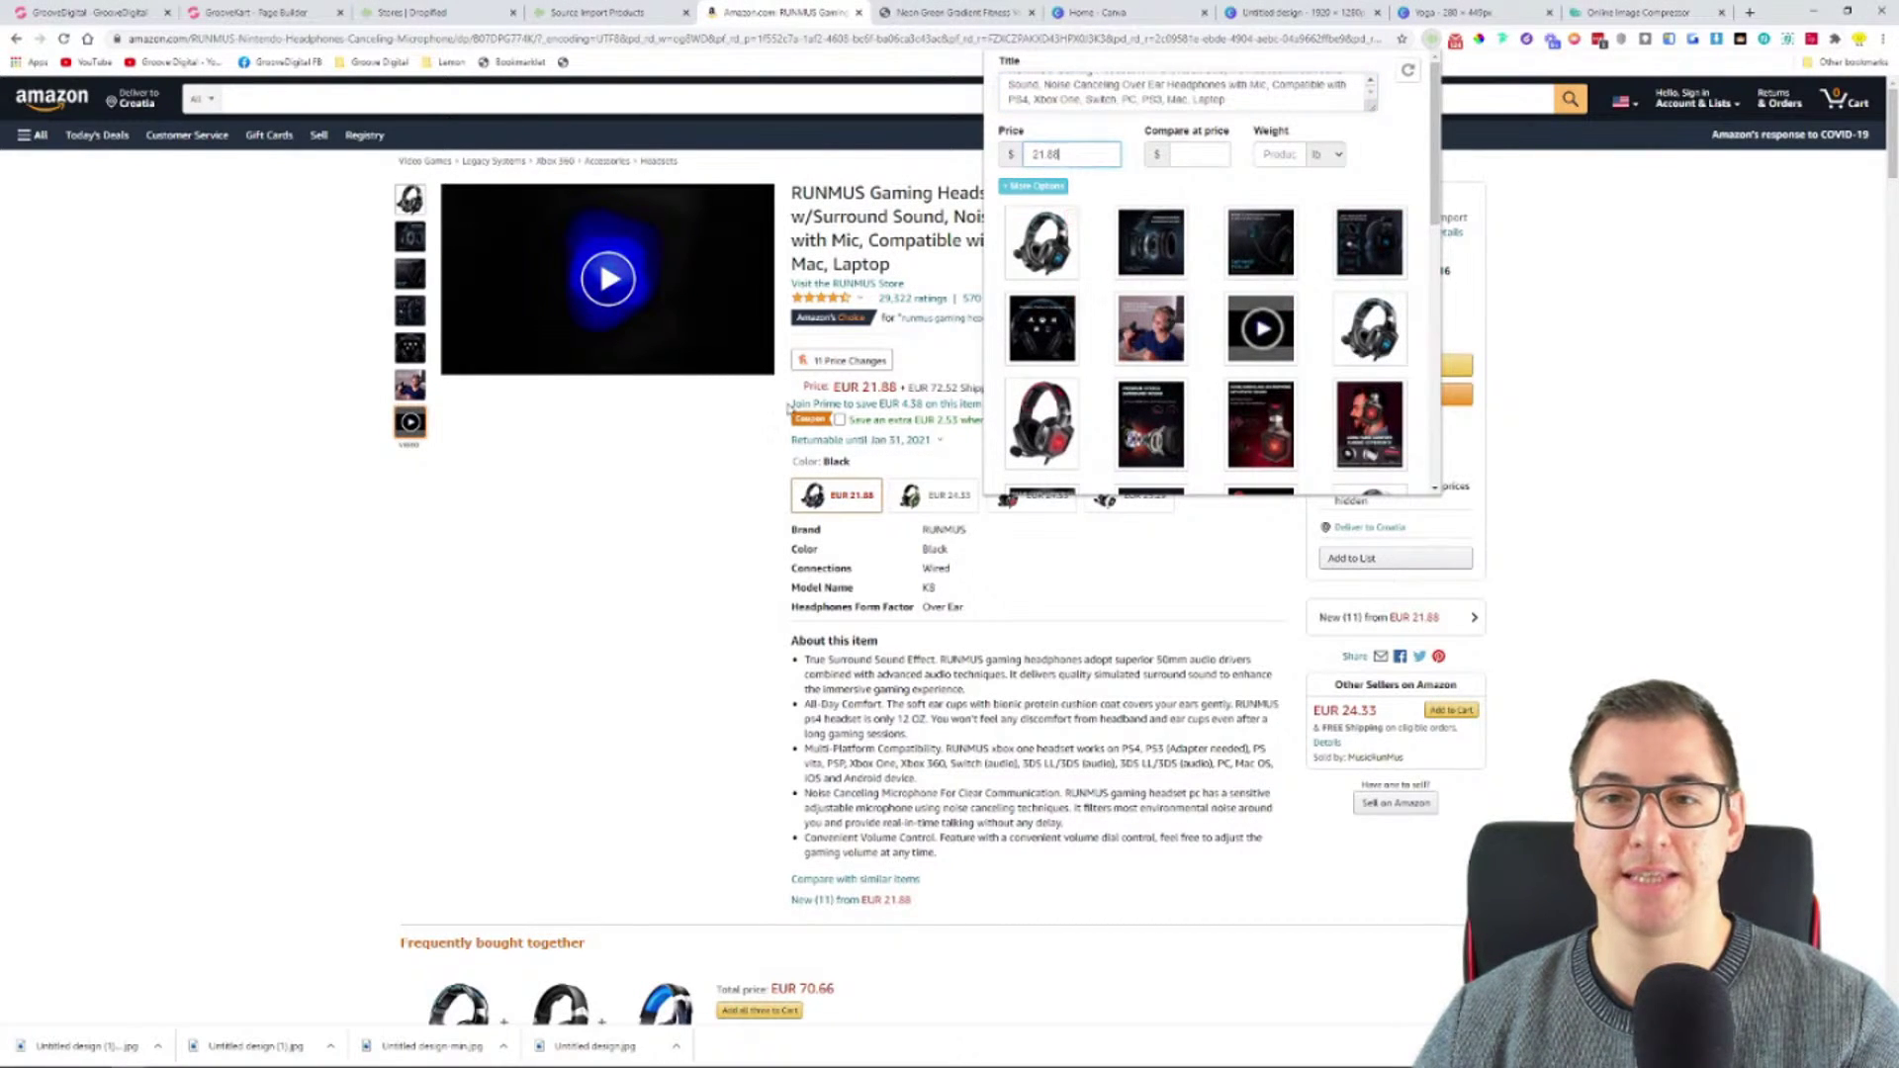
left_click_drag(1096, 157, 1008, 152)
type("50")
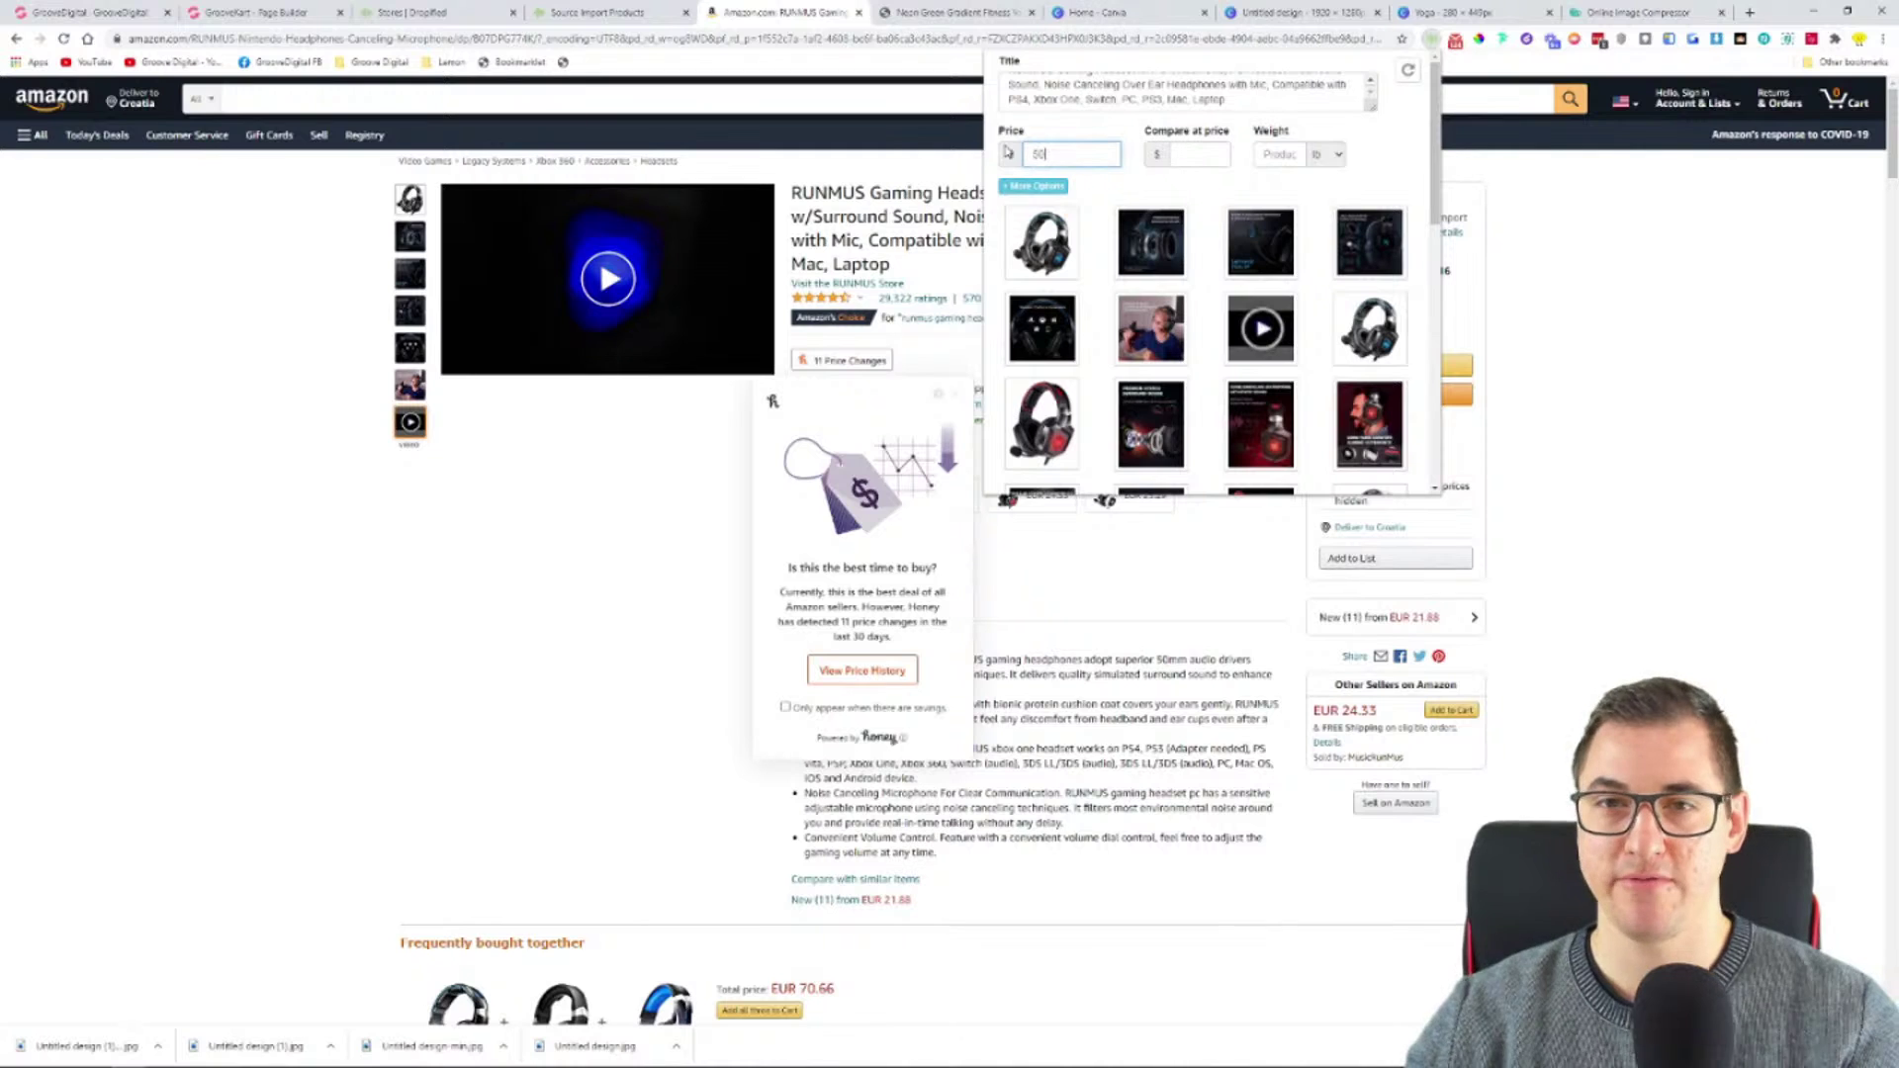
left_click(1208, 155)
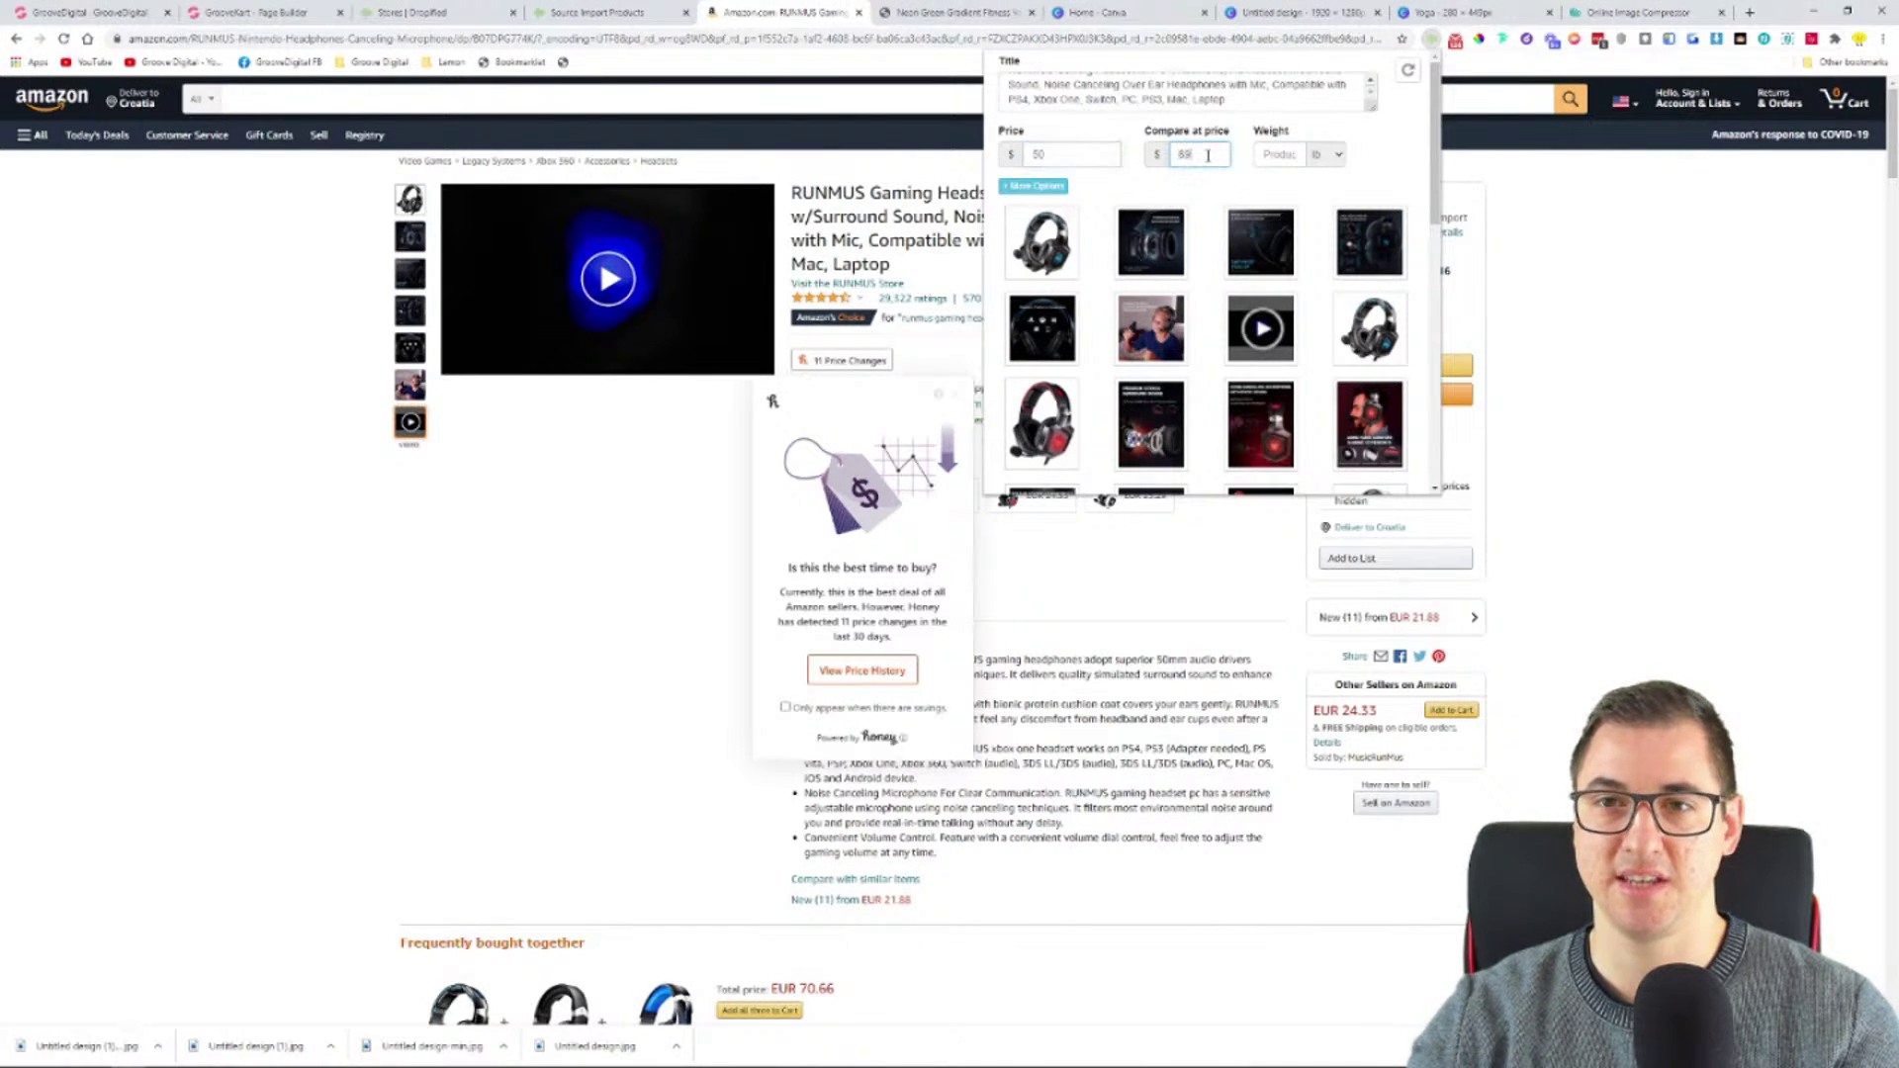
left_click(1383, 170)
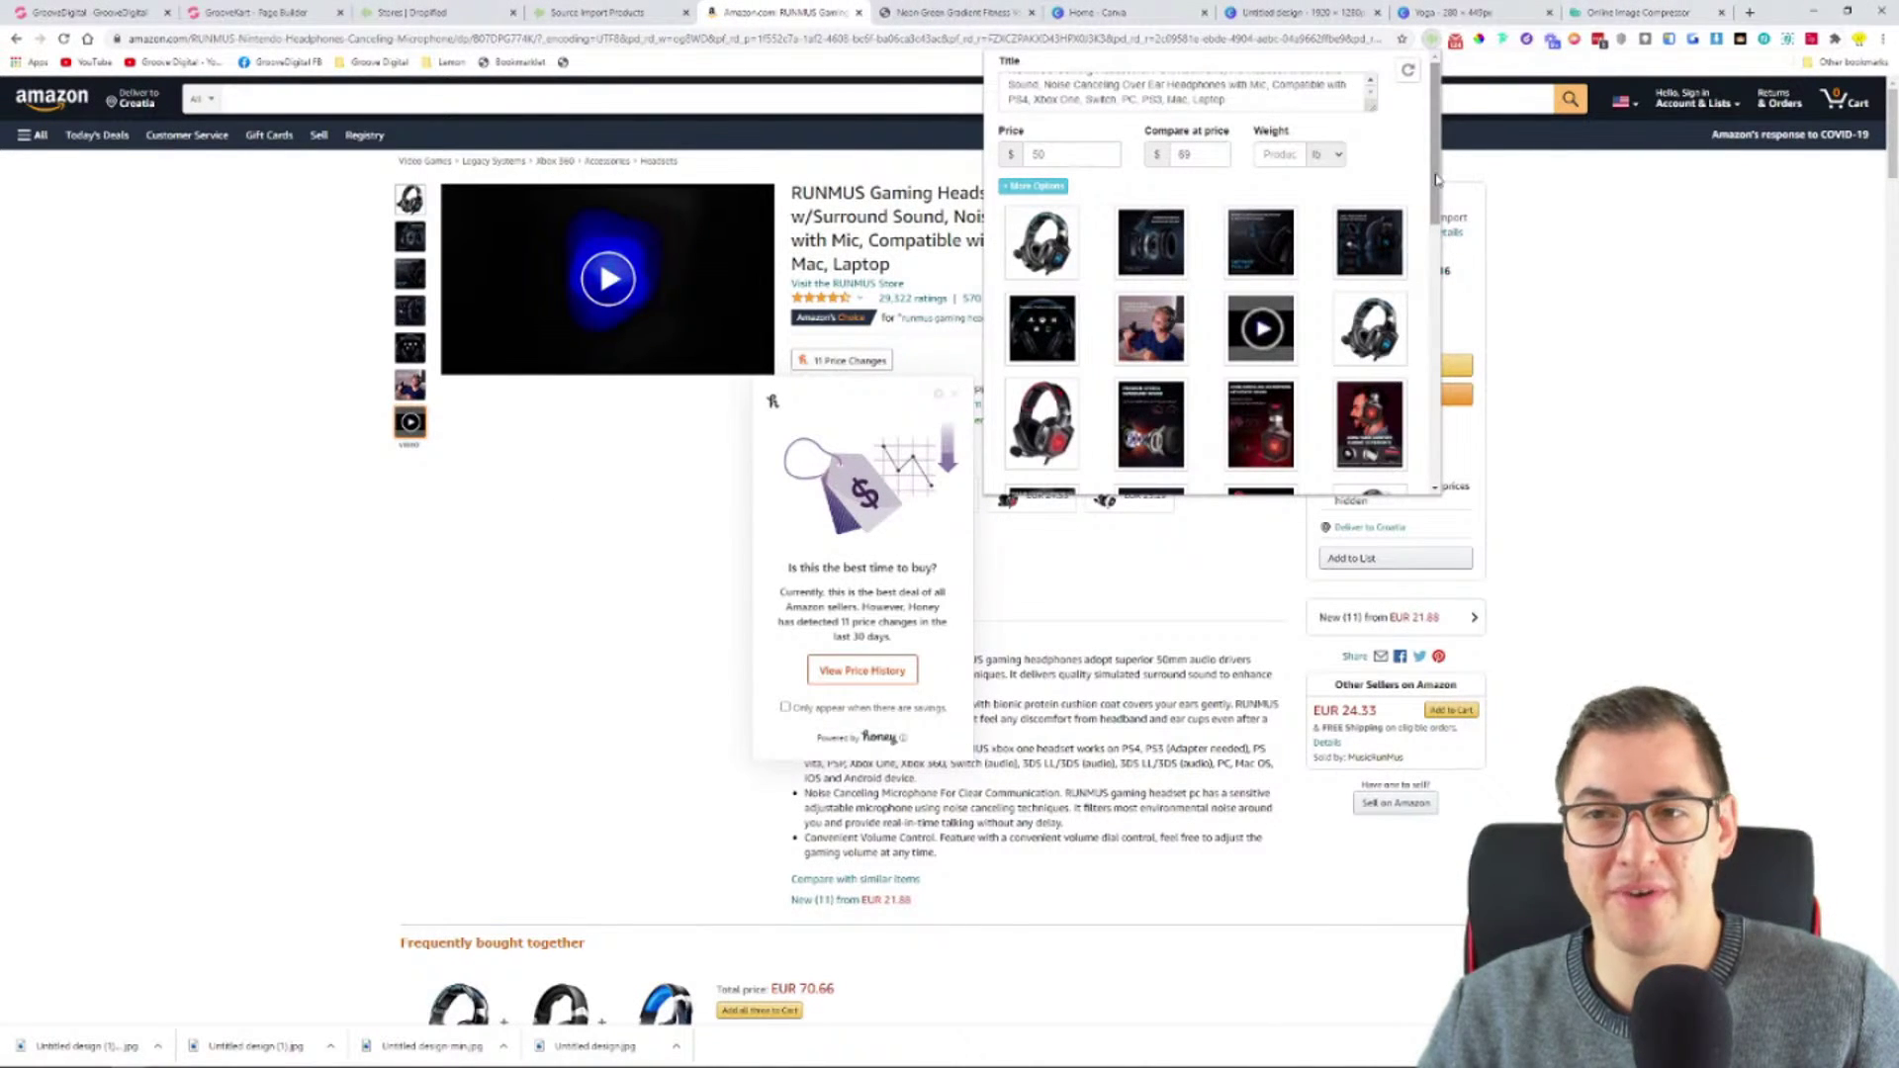
left_click_drag(1437, 179, 1428, 277)
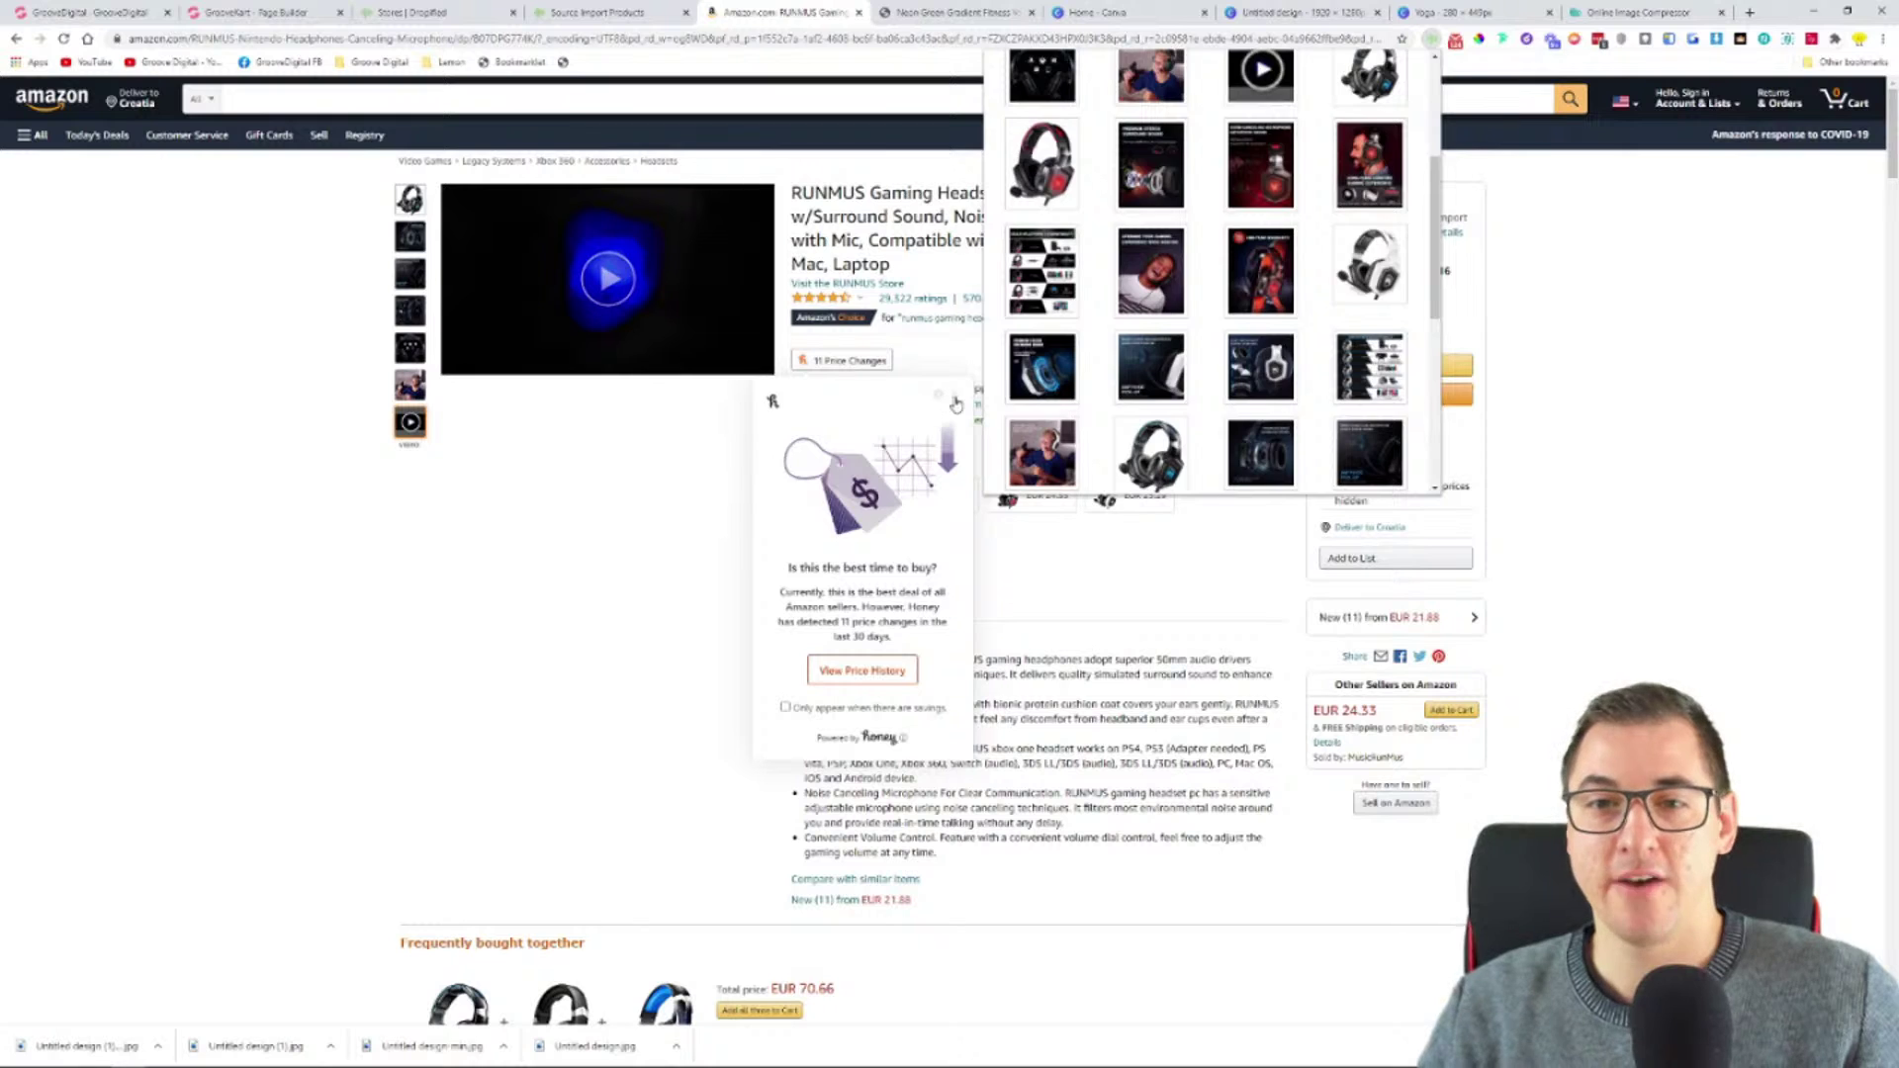
left_click(681, 537)
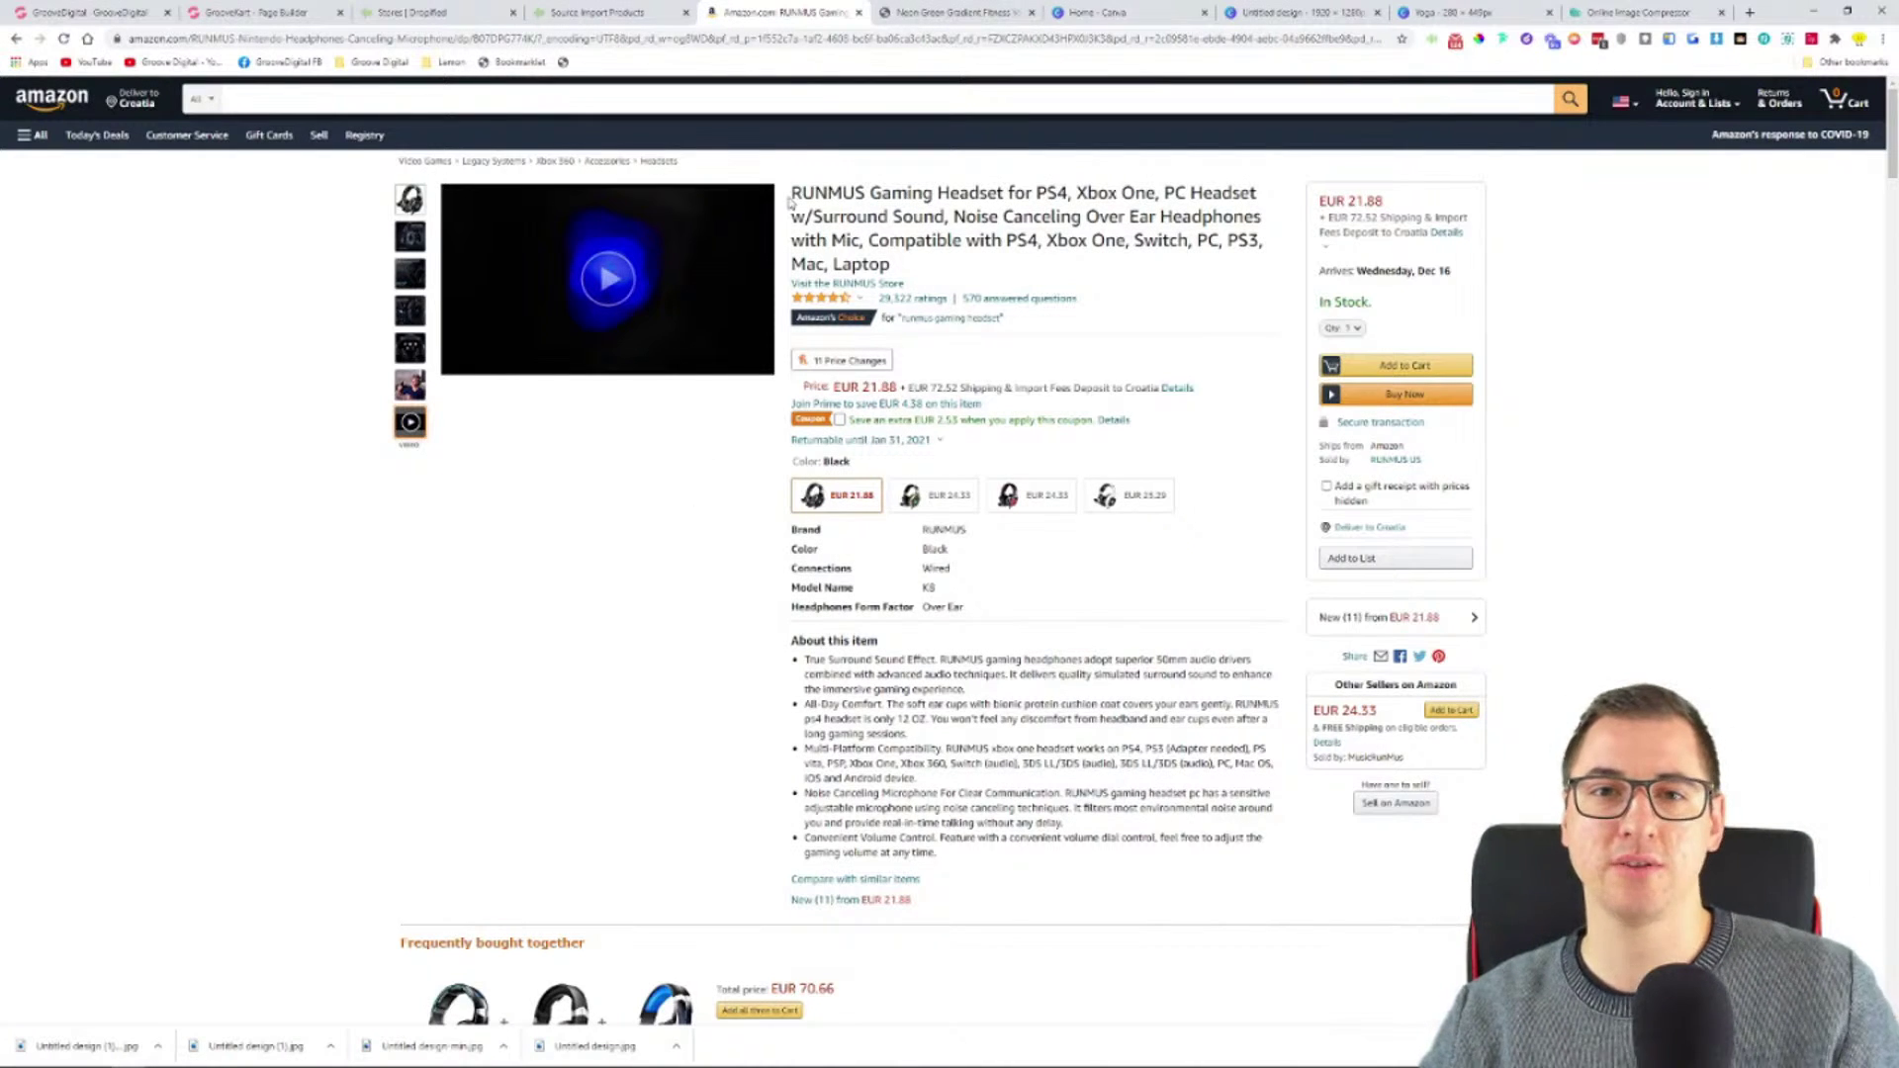
- Close the Amazon page and review the One Click Supported Websites and Full Automation Suppliers headings in Dropified
left_click_drag(798, 186, 1058, 192)
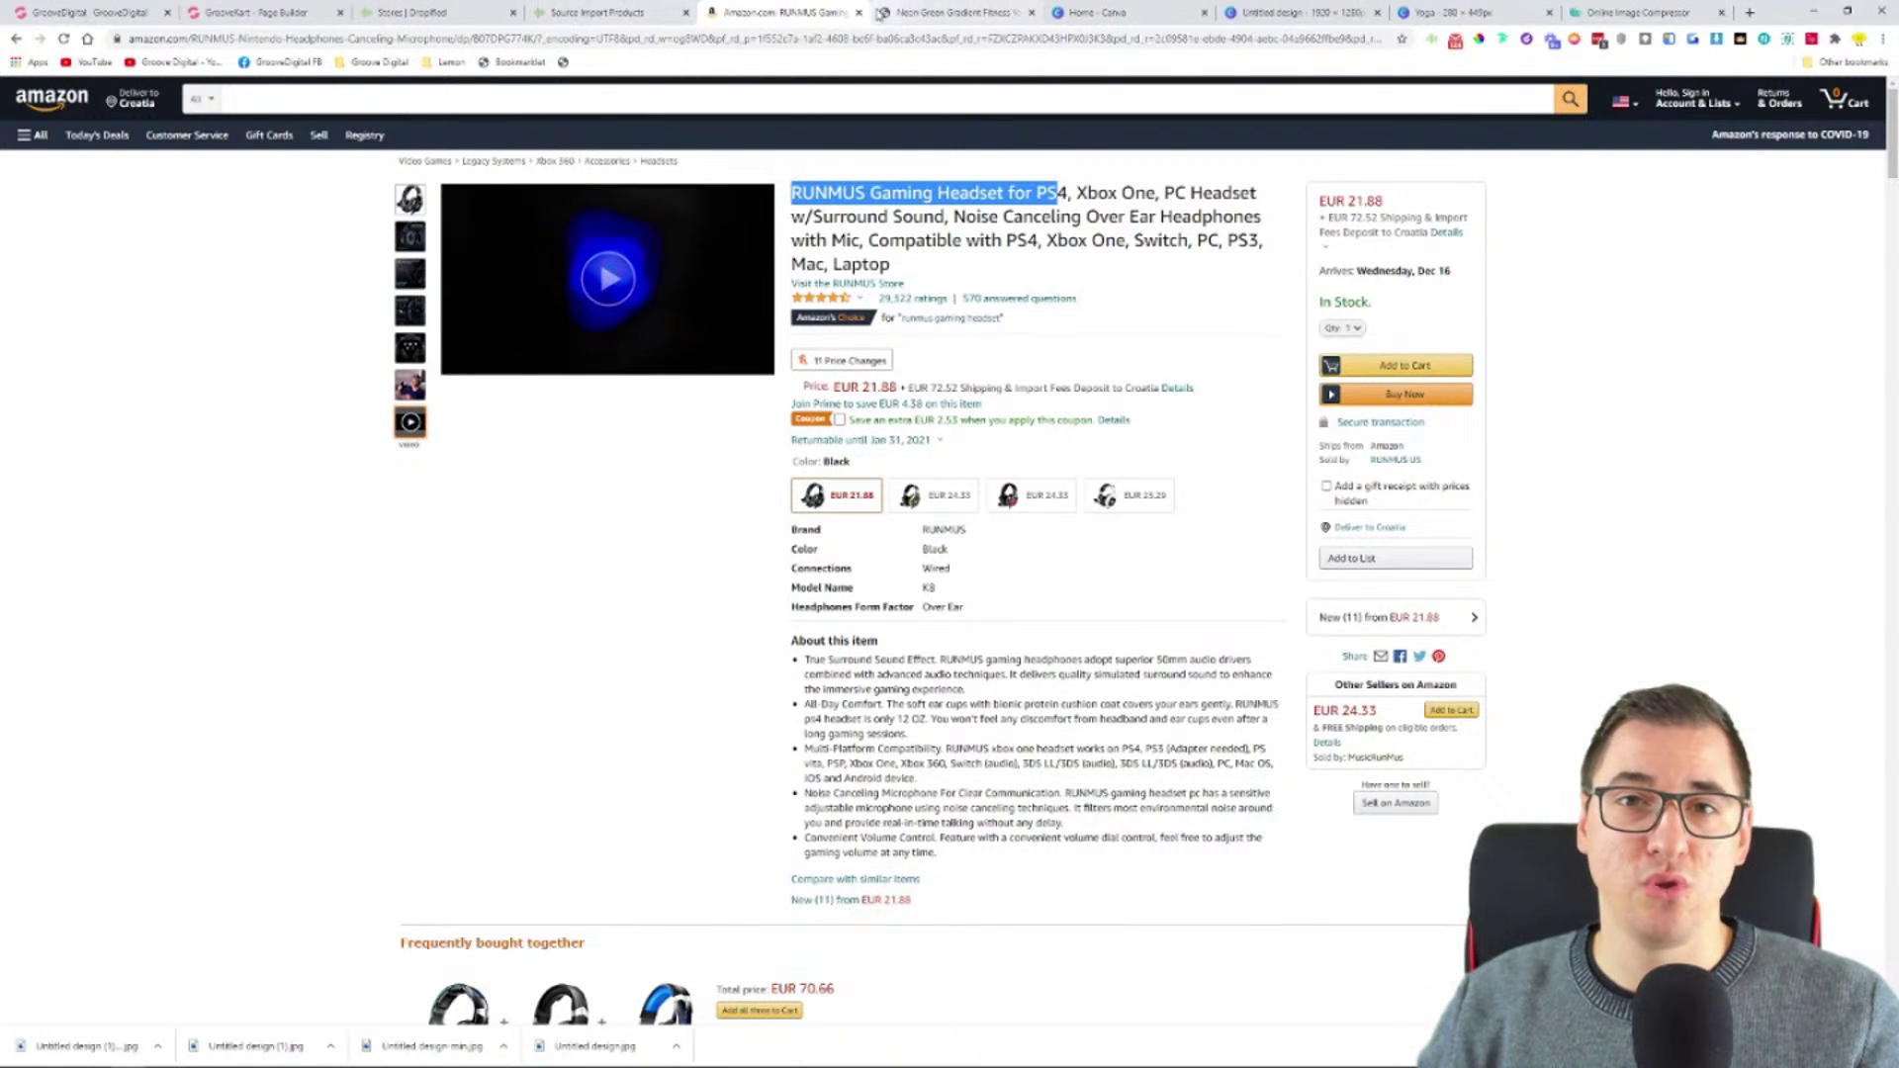
left_click(859, 13)
scroll(712, 573, "up", 10)
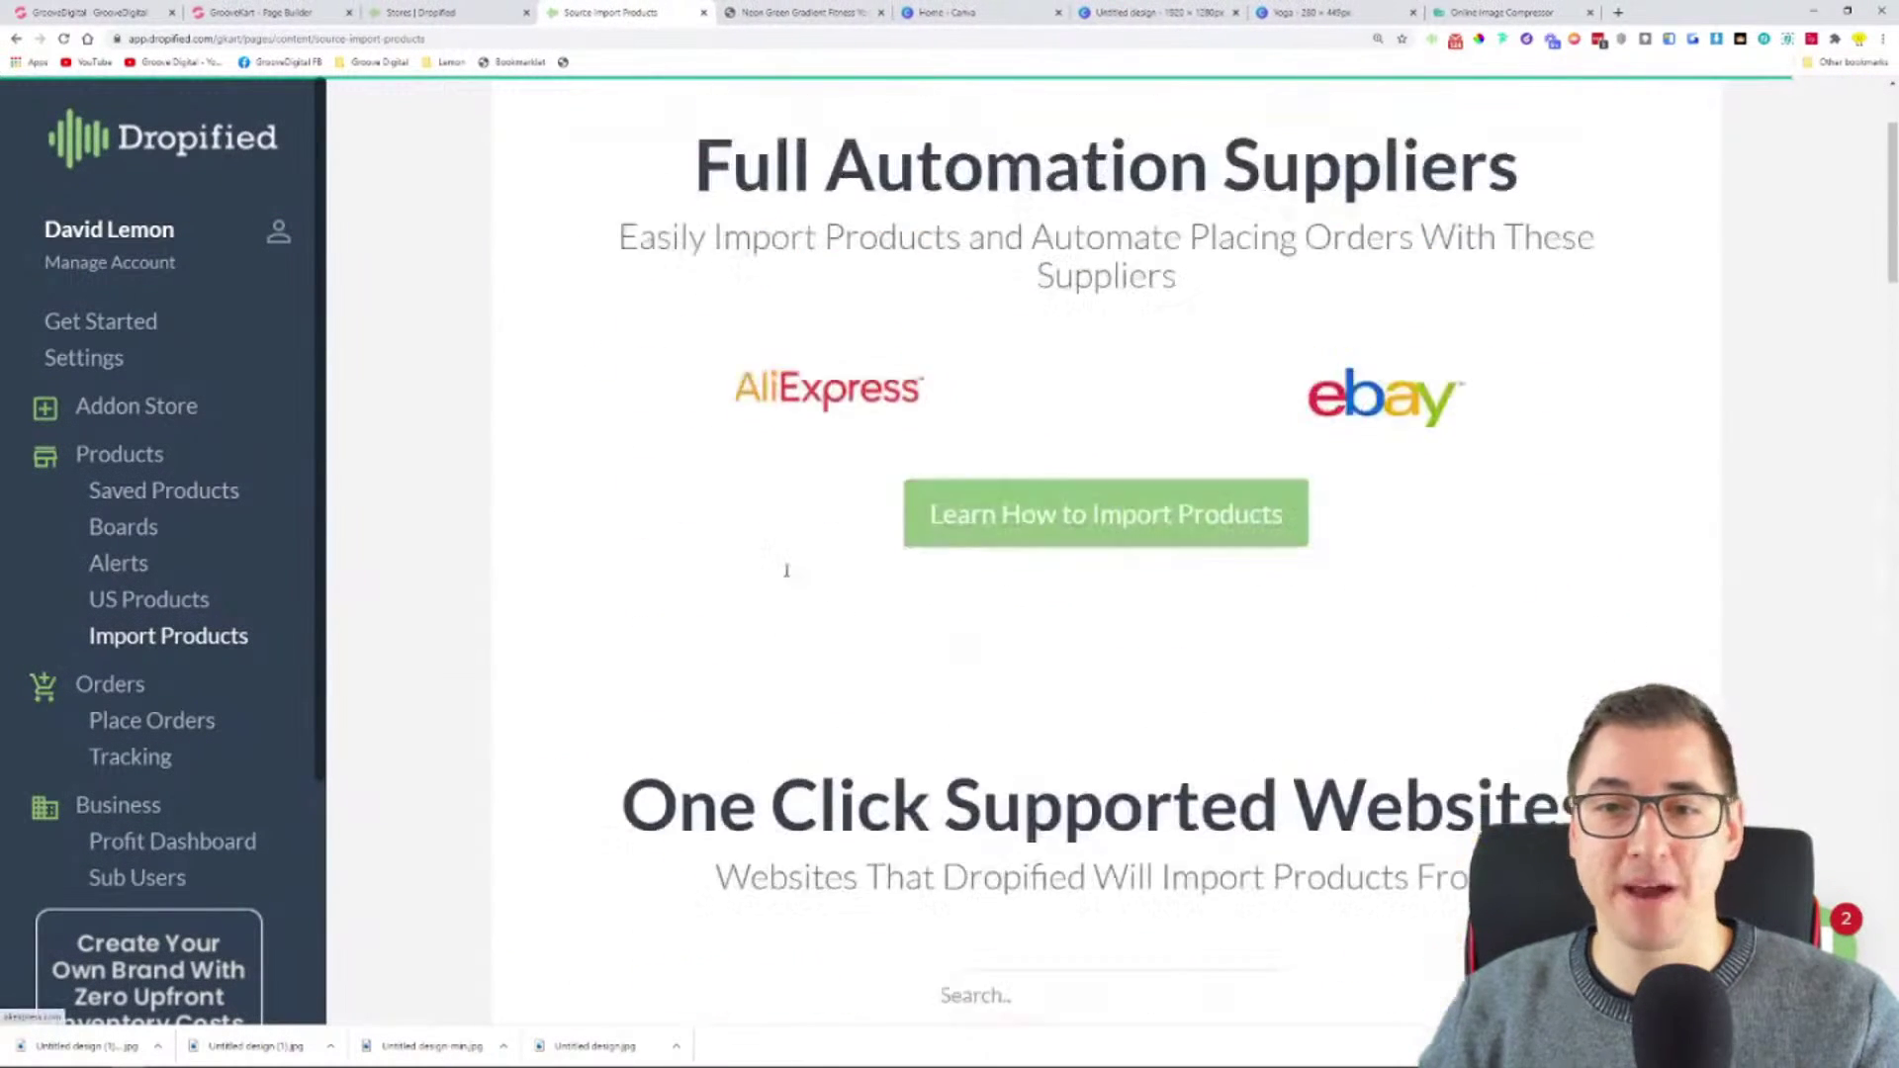
left_click_drag(616, 839, 1291, 840)
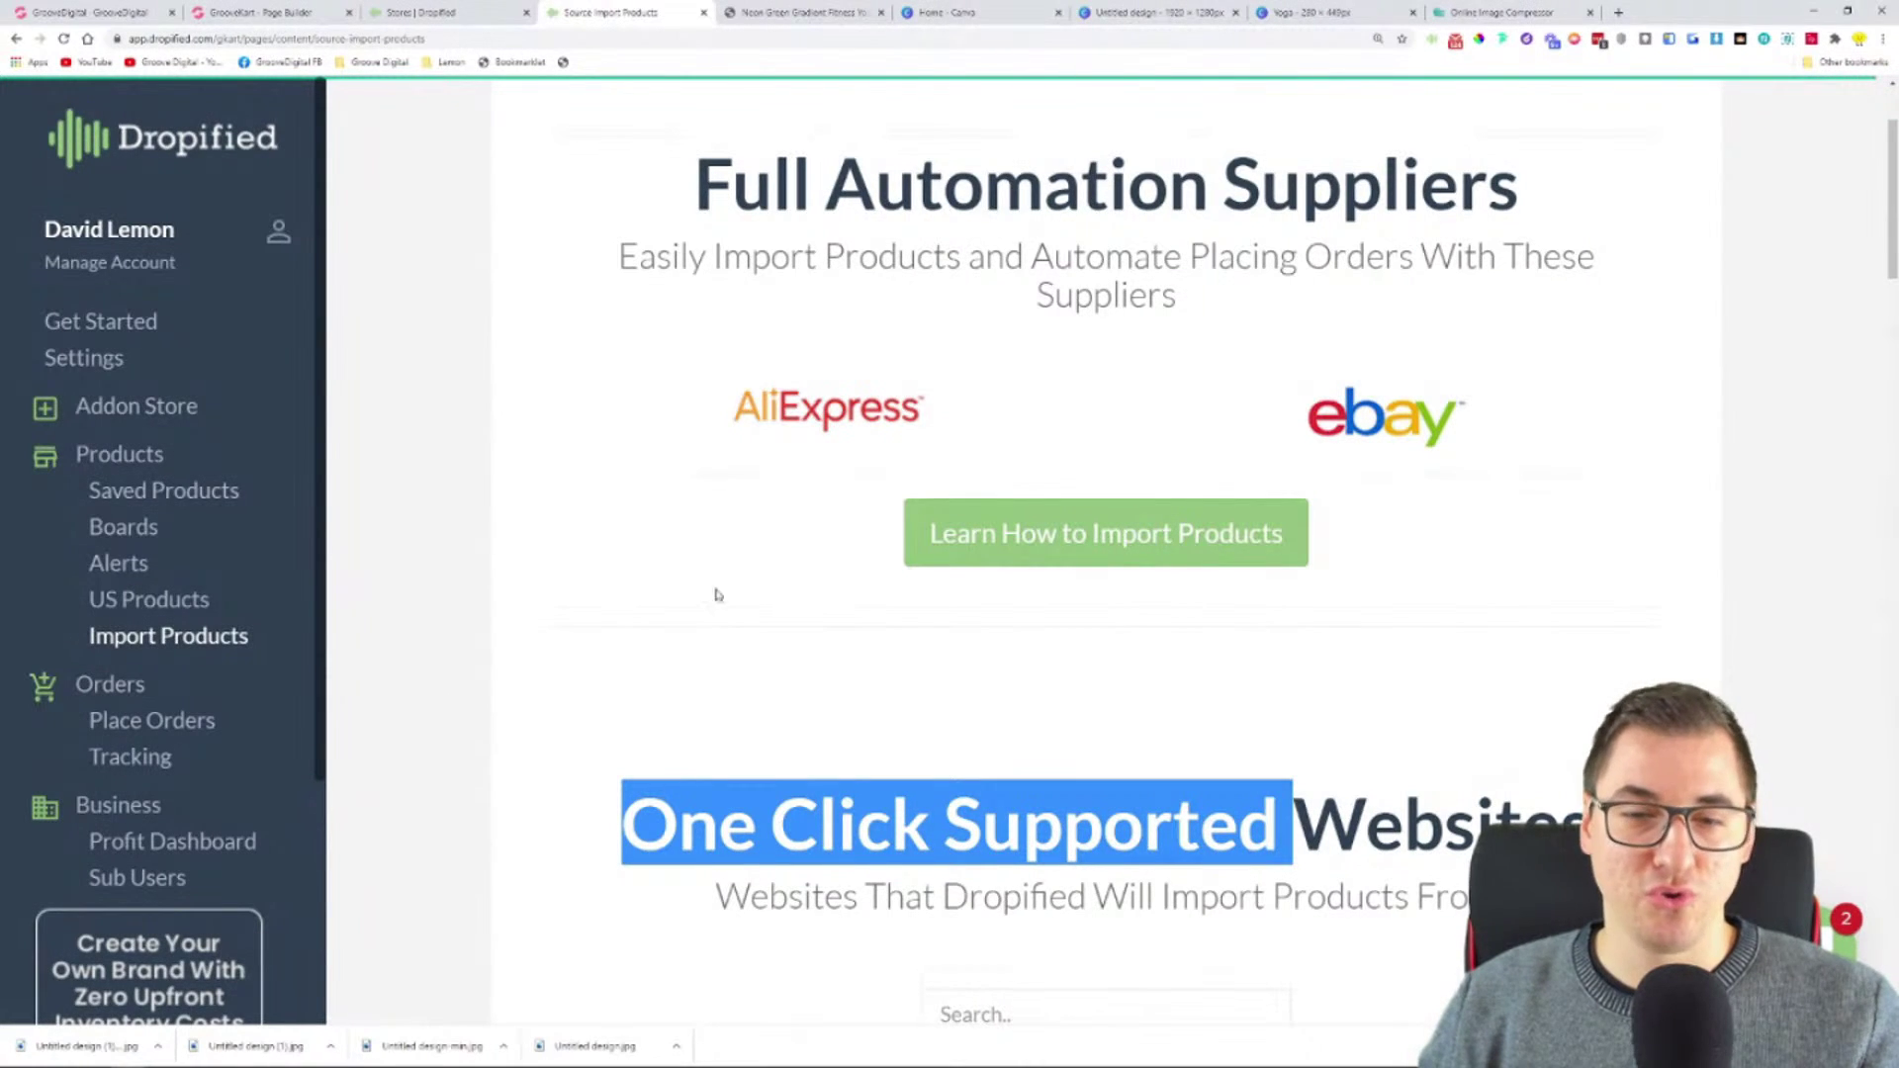
left_click_drag(696, 178, 1383, 184)
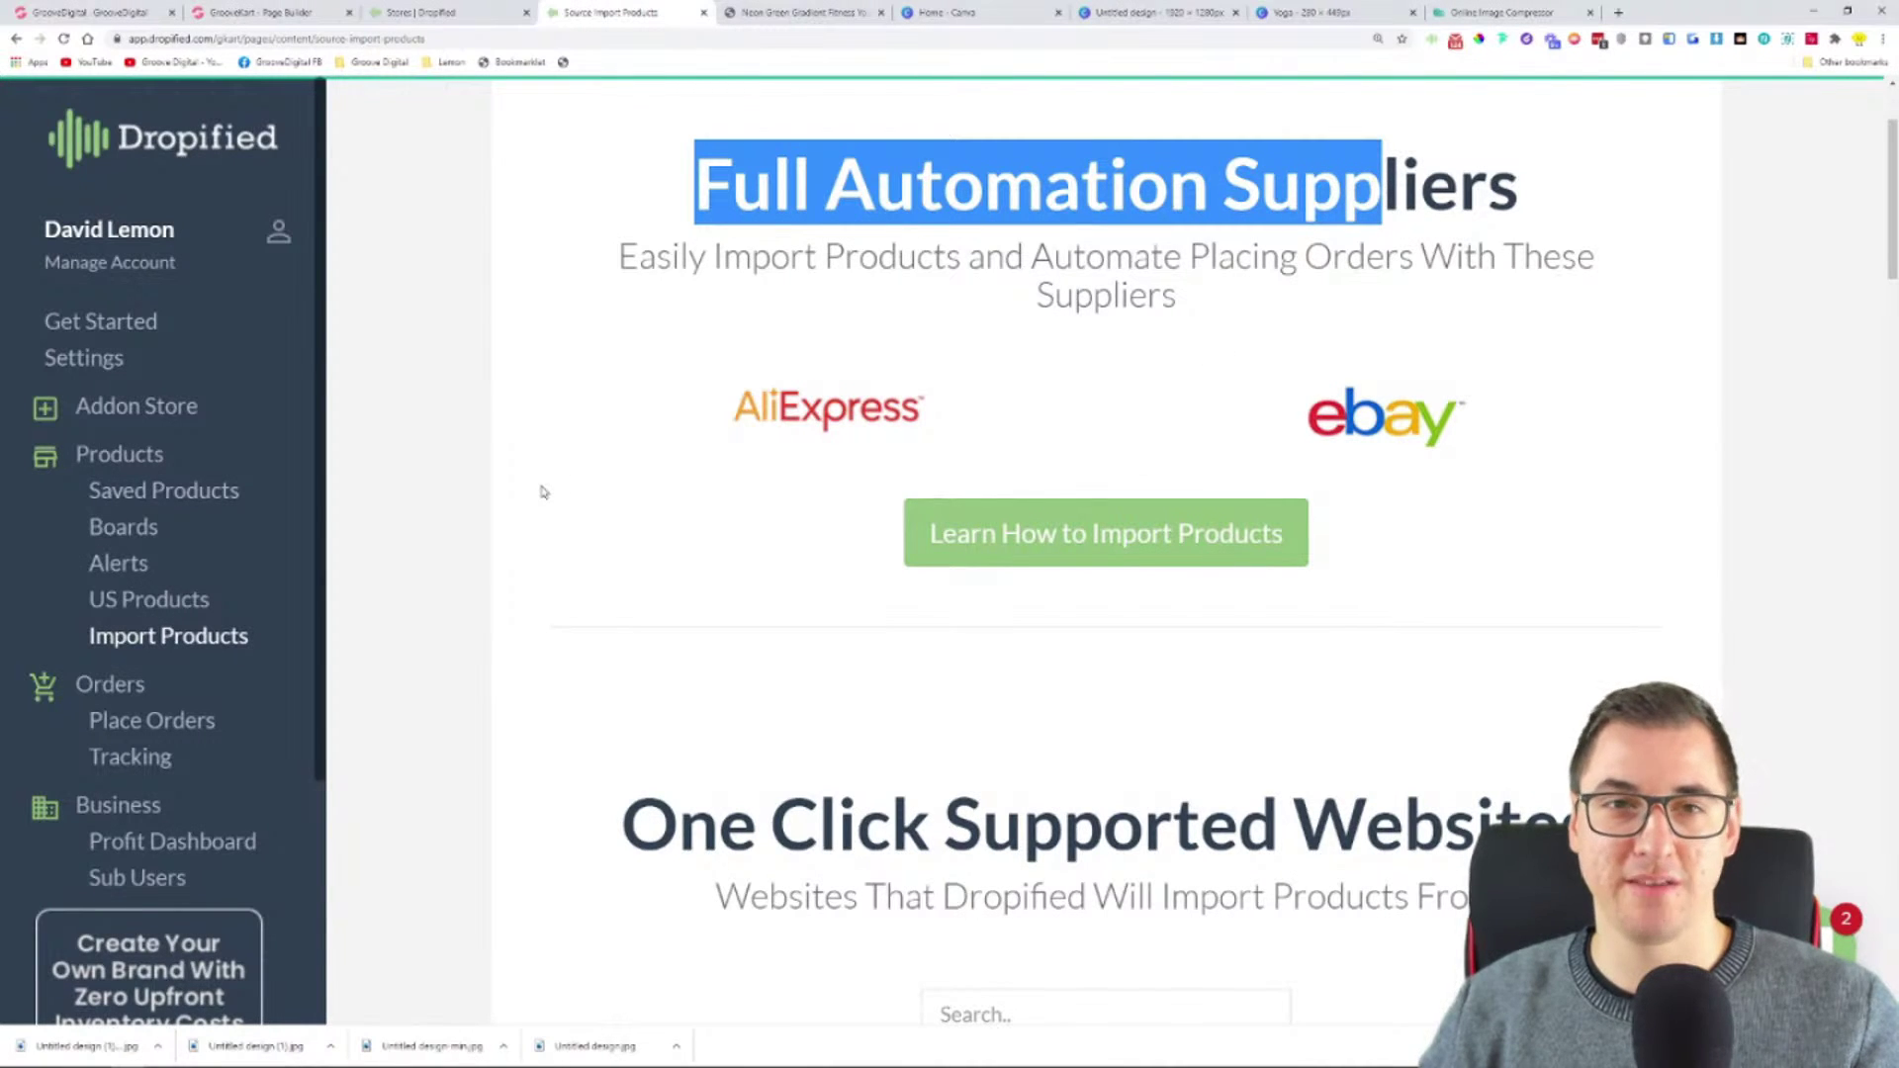
scroll(542, 492, "up", 2)
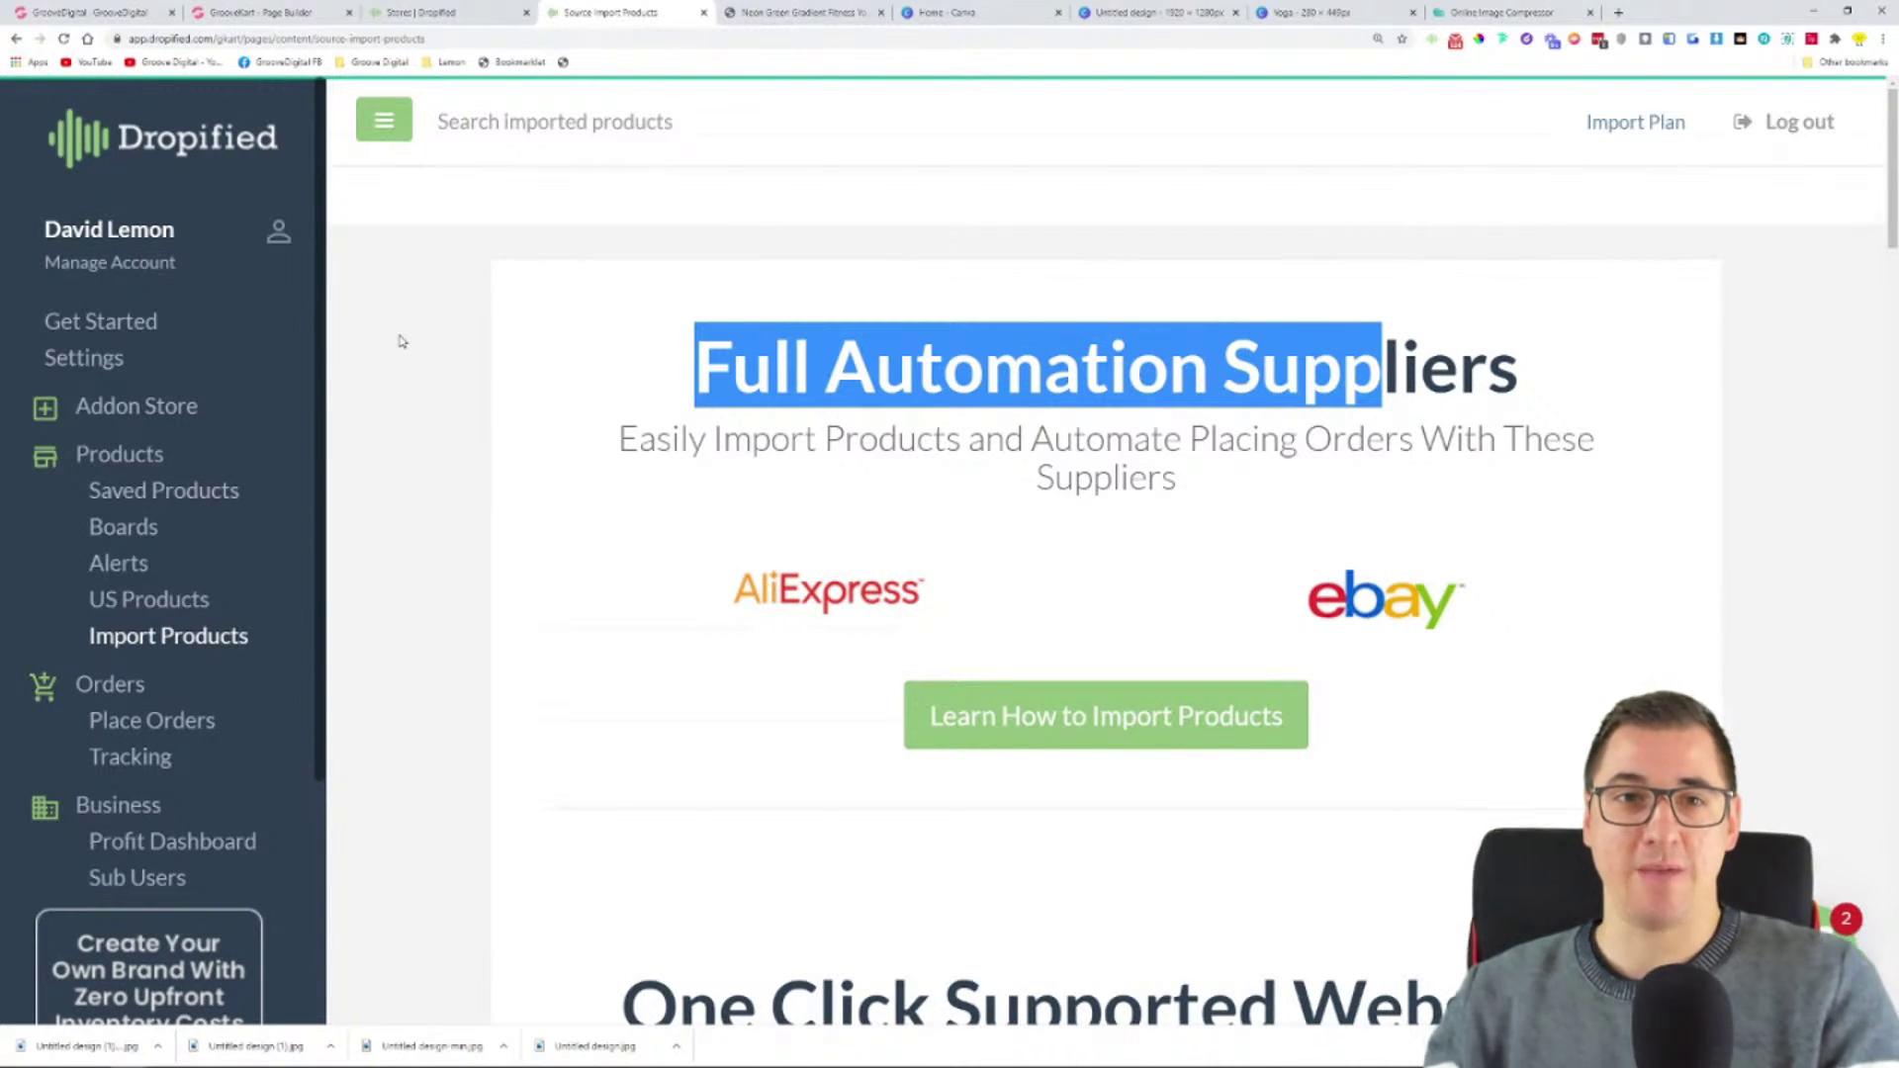
- Dismiss the chat message on Dropified's Get Started page and return to the GrooveKart homepage builder to view the yoga hero section
left_click(396, 11)
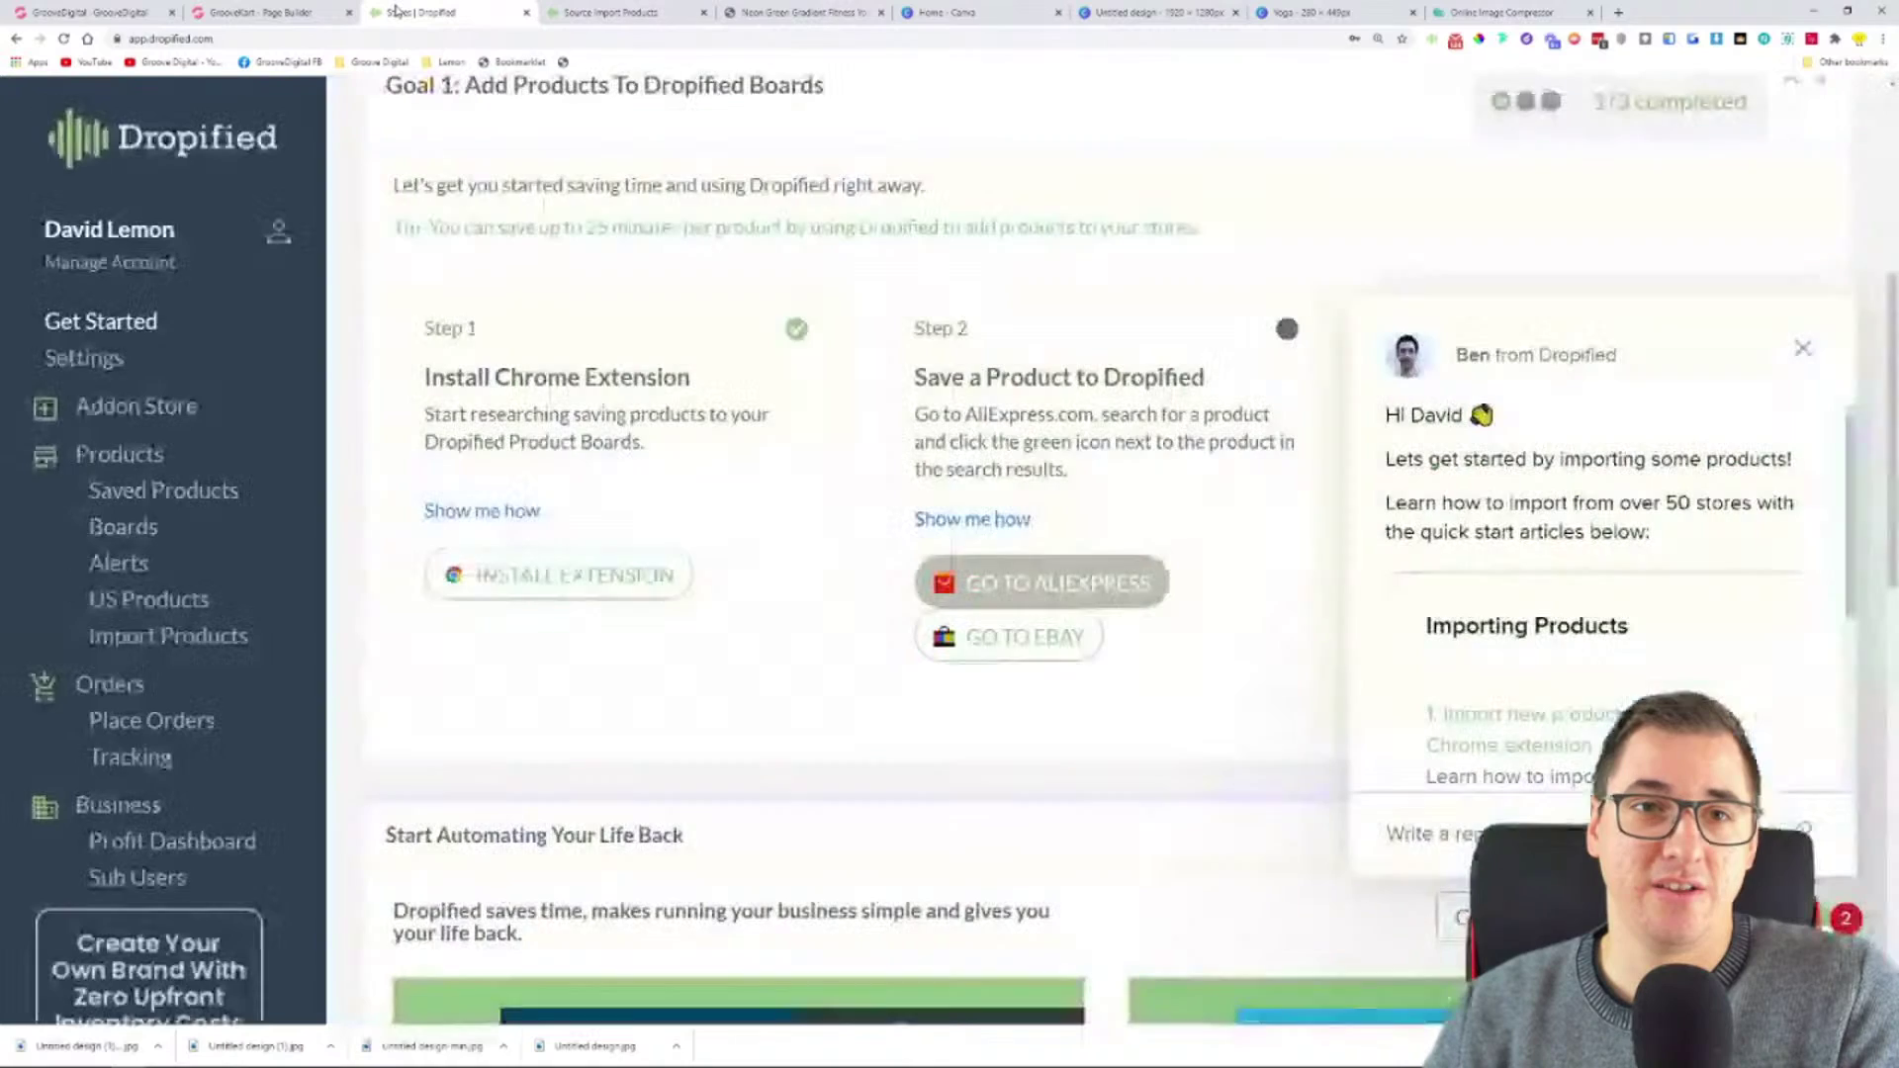
left_click(1804, 347)
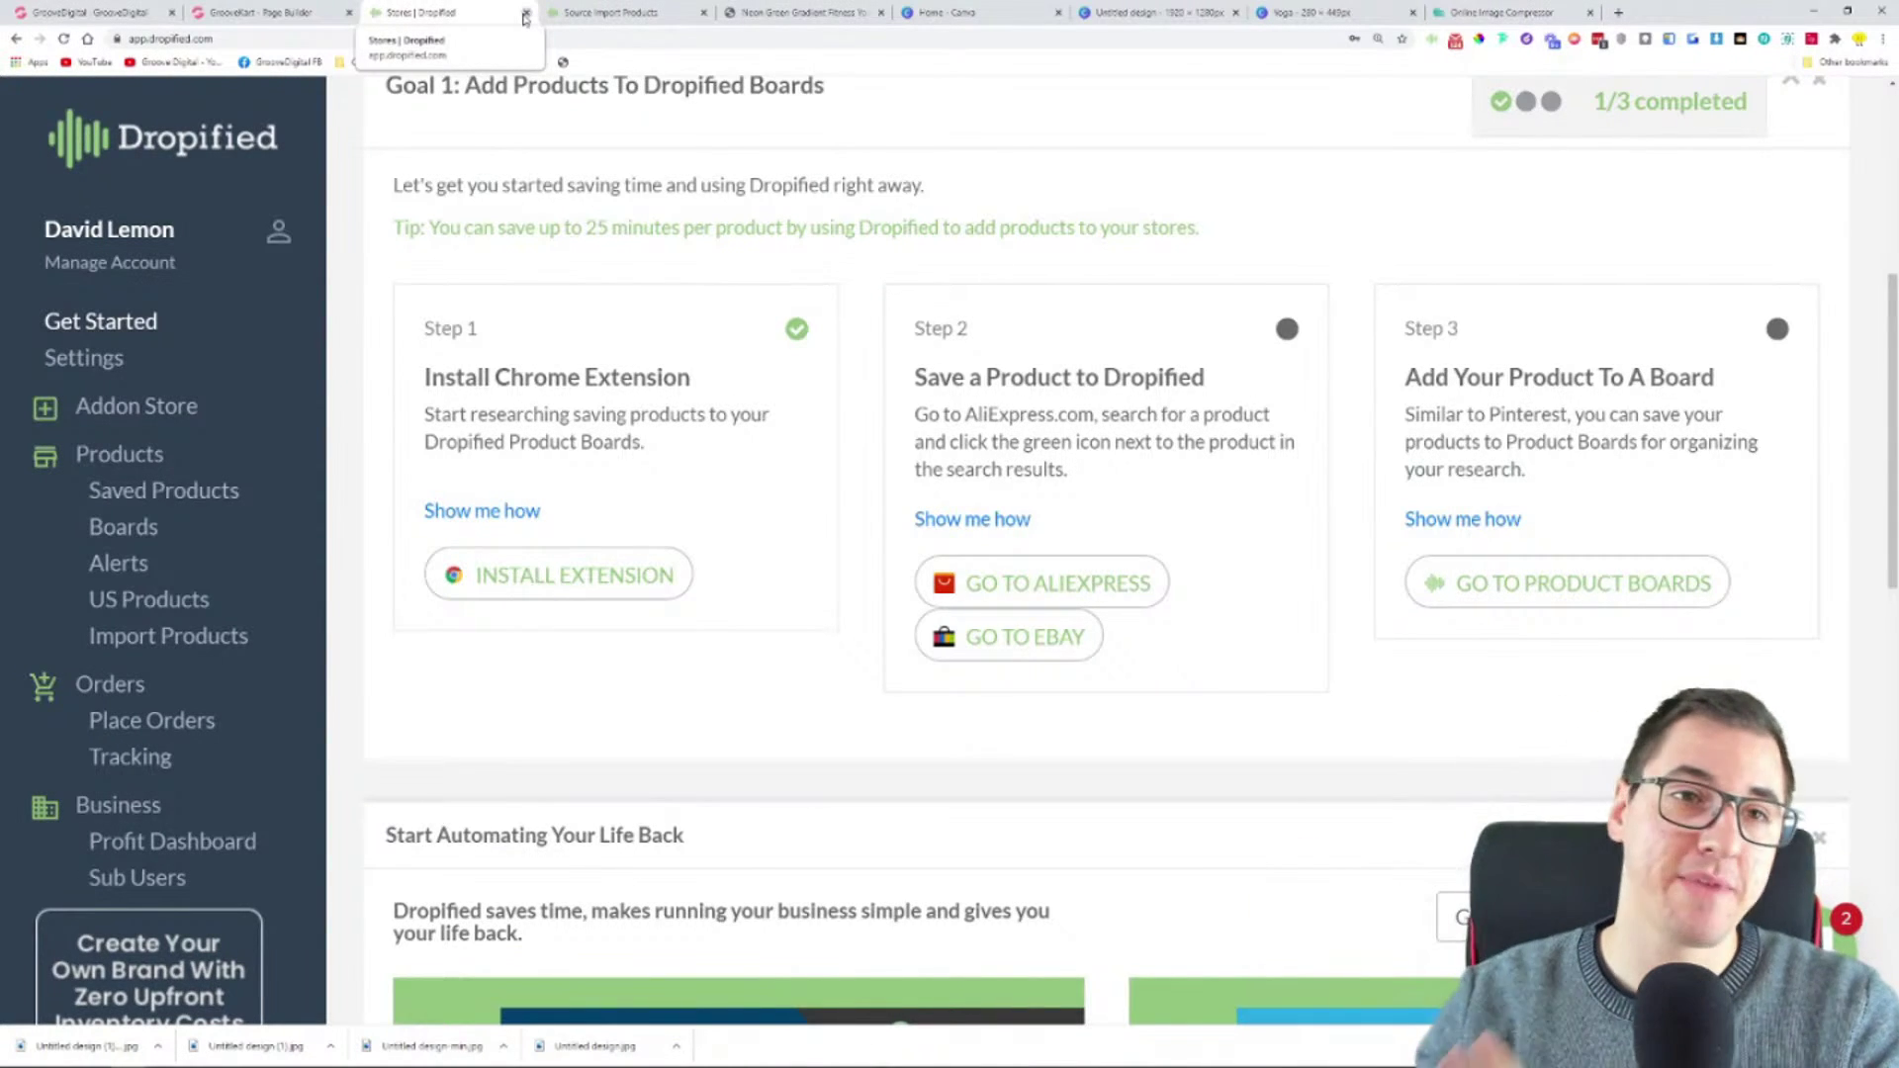
left_click(250, 14)
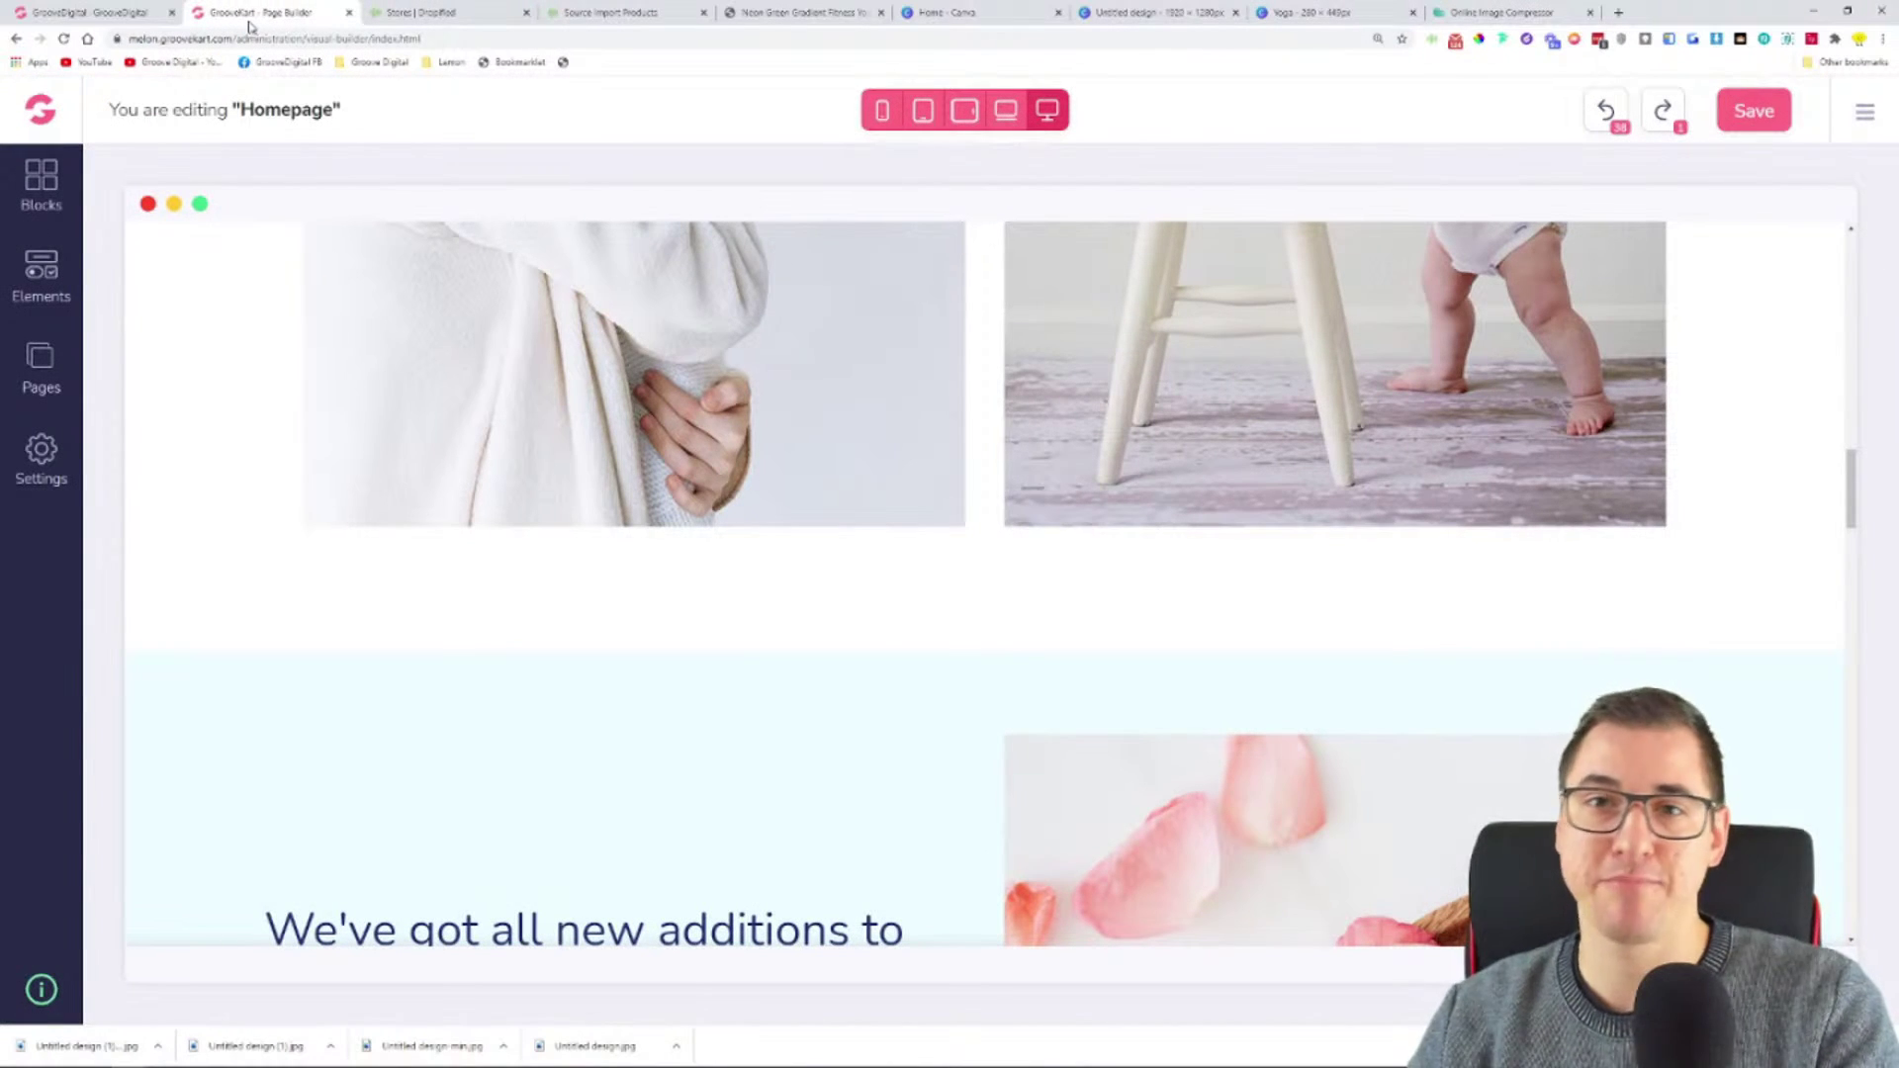
scroll(238, 428, "up", 5)
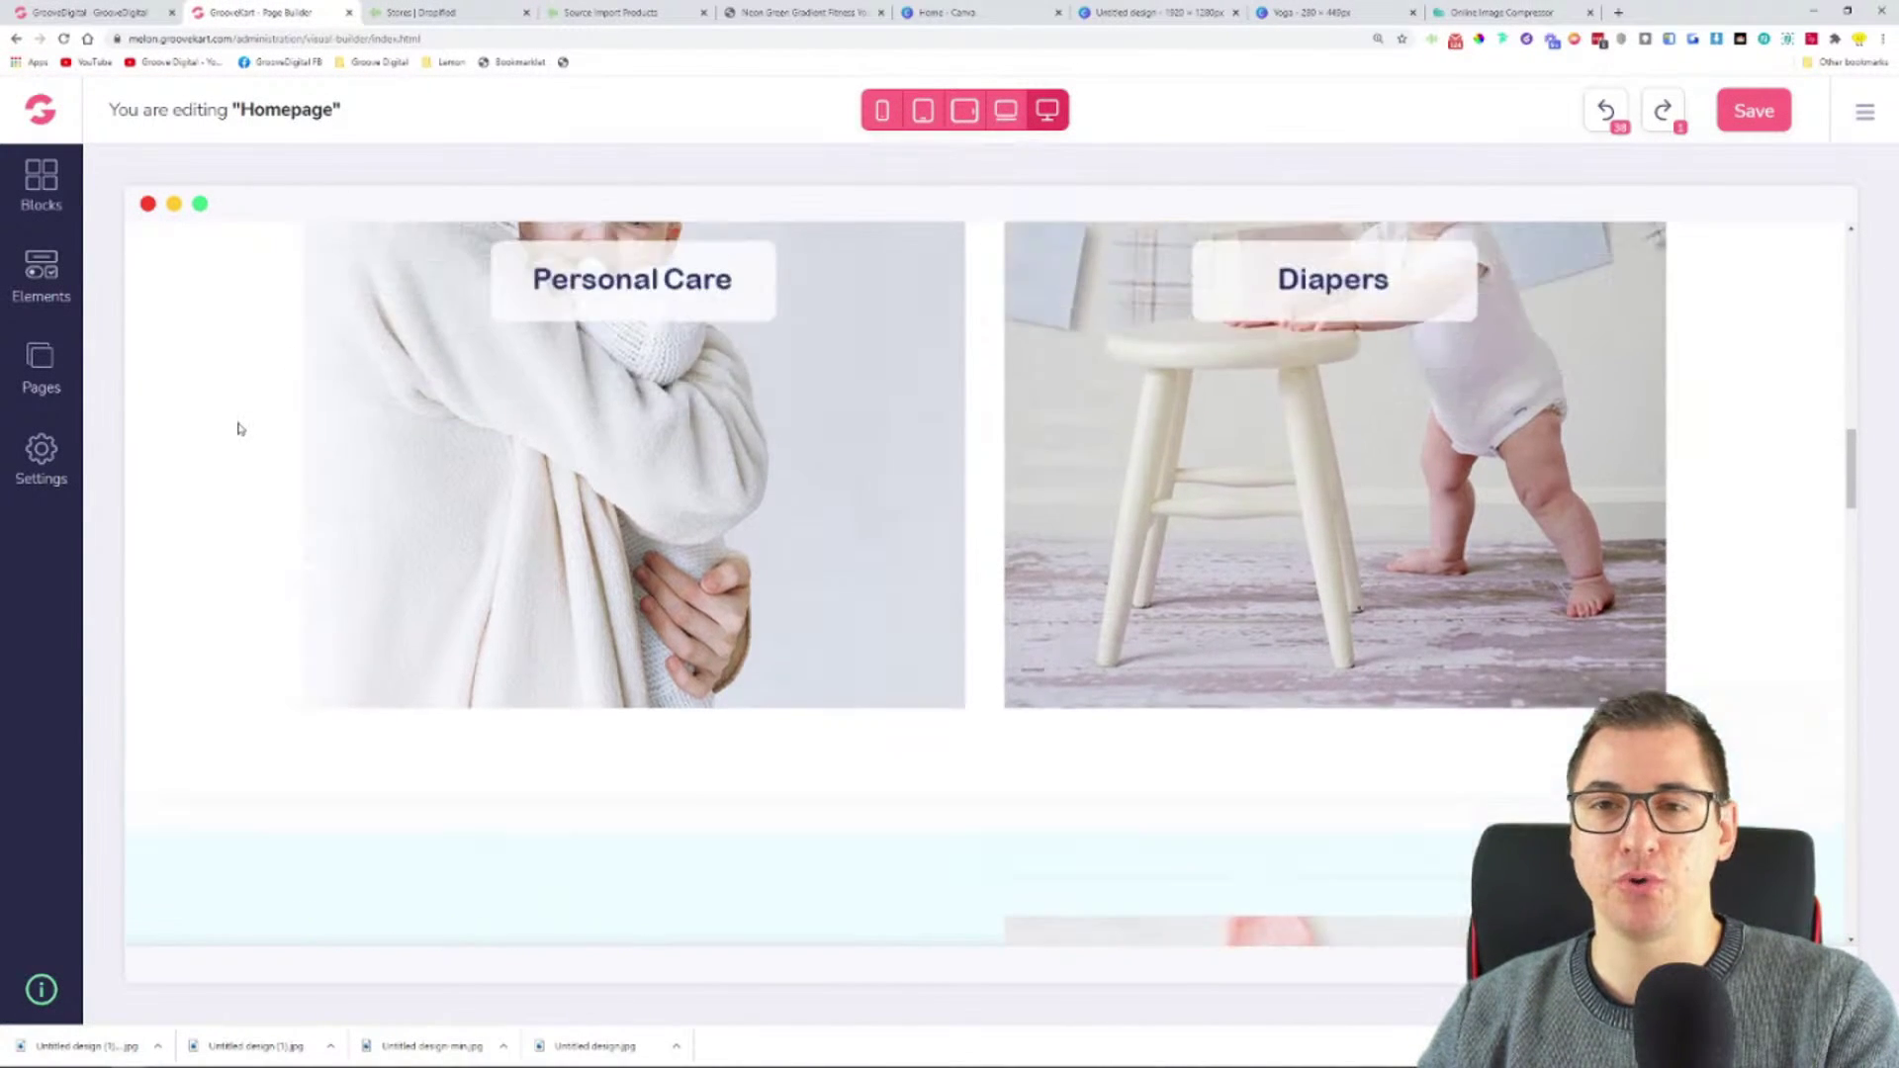
scroll(239, 428, "up", 10)
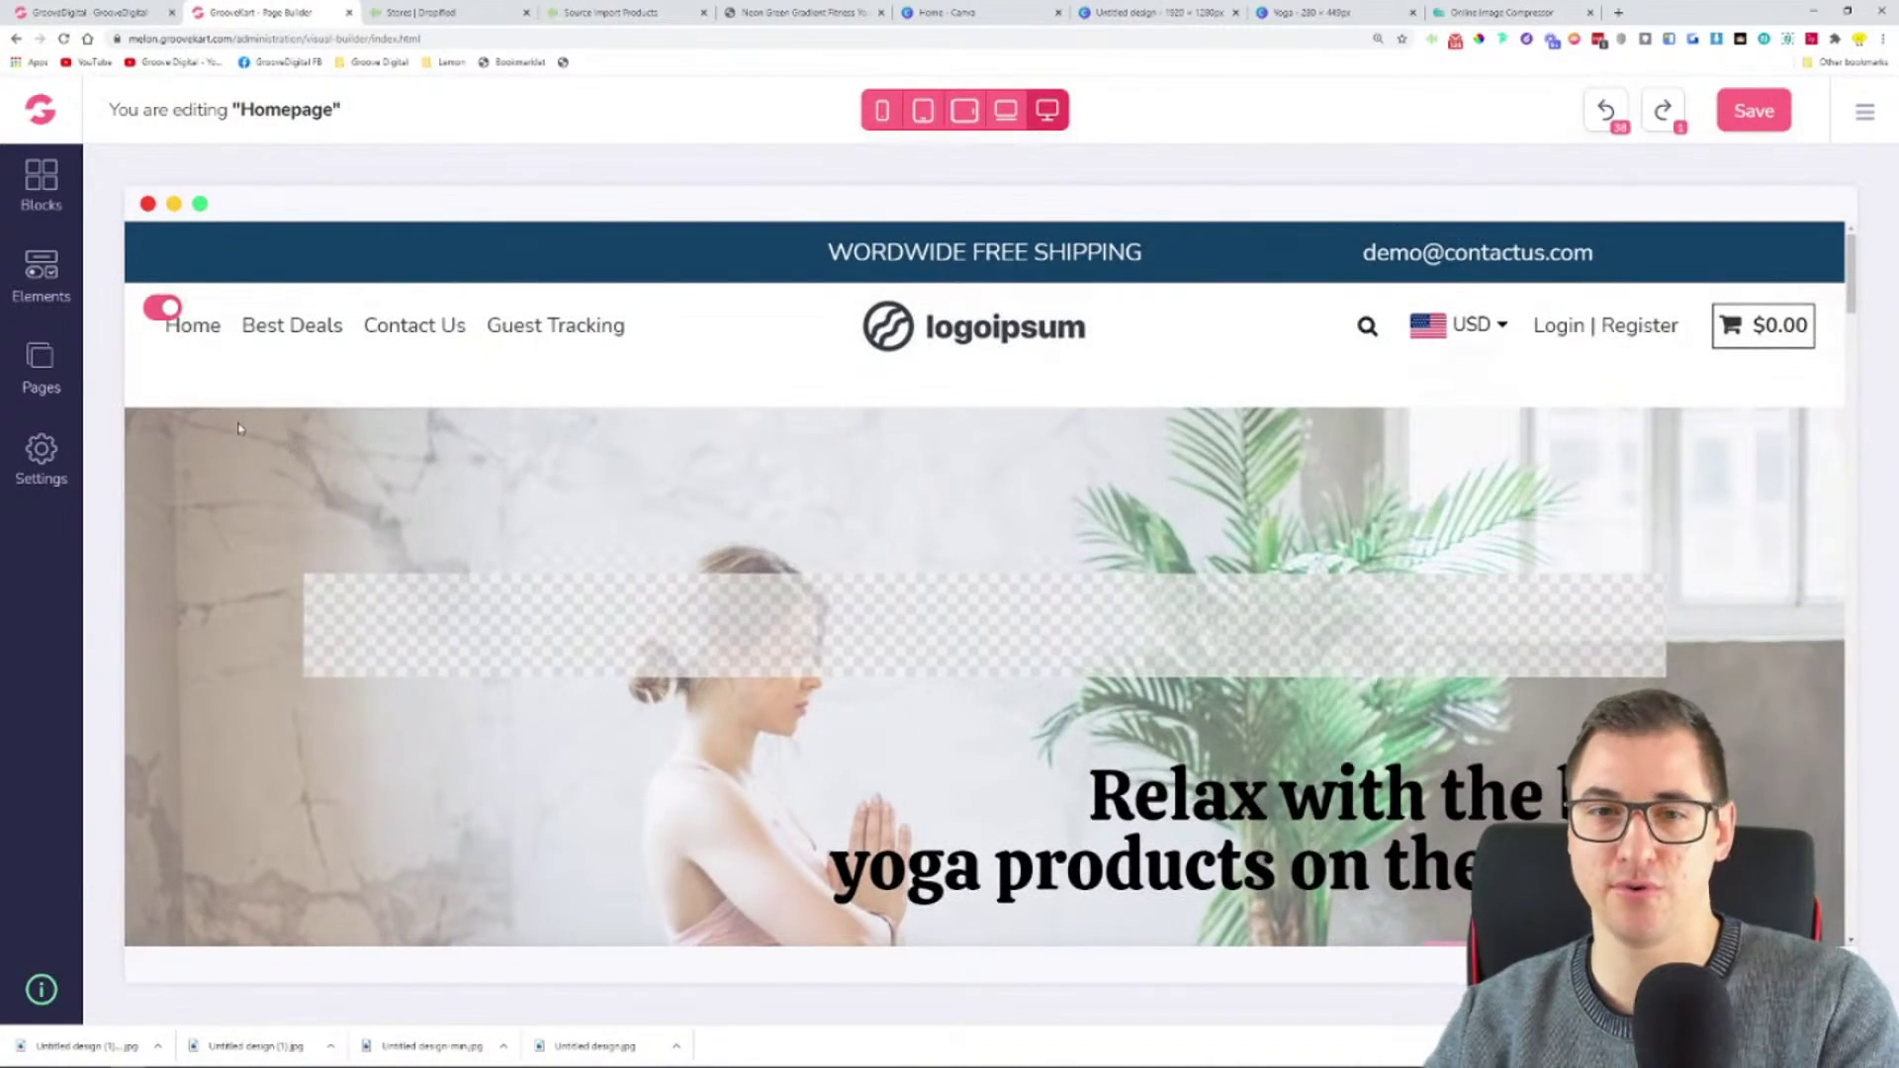
scroll(421, 602, "down", 5)
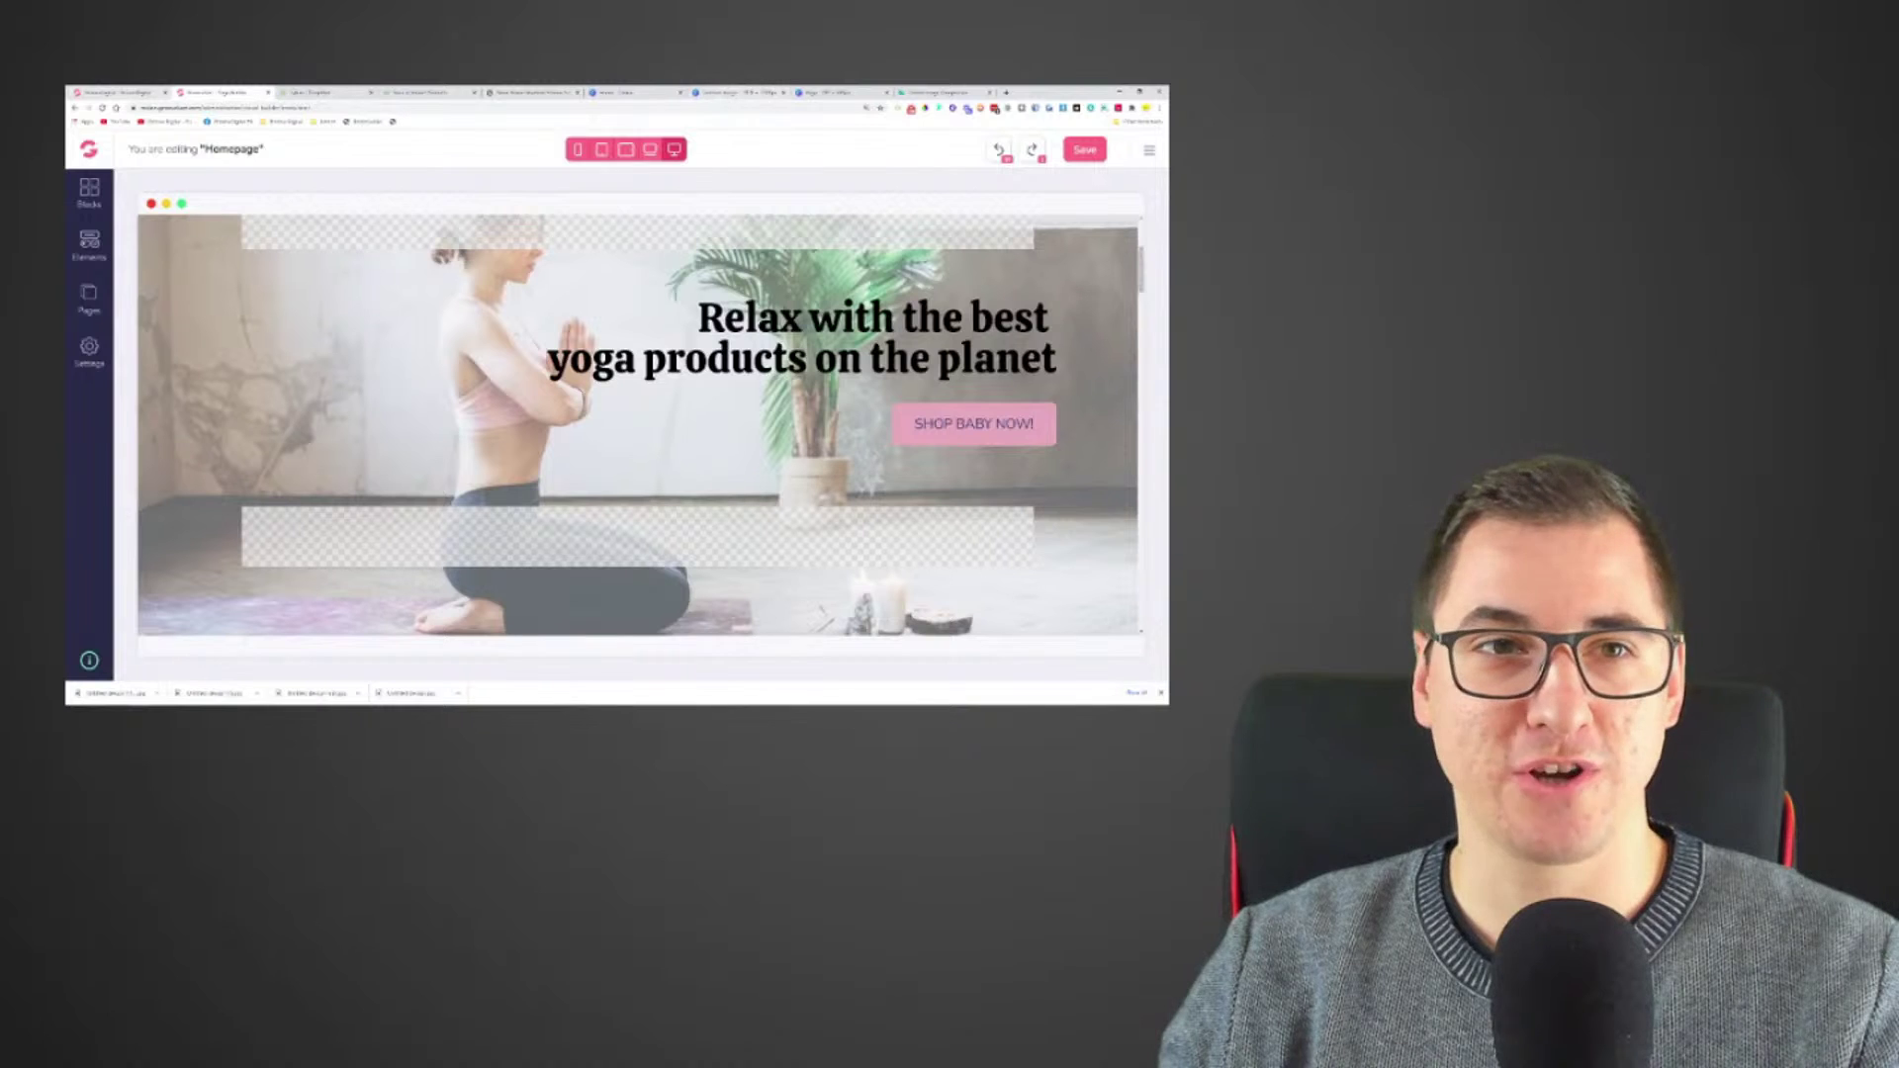
- Leave the homepage builder for the store's product list, passing the GrooveKart robot check
left_click(529, 91)
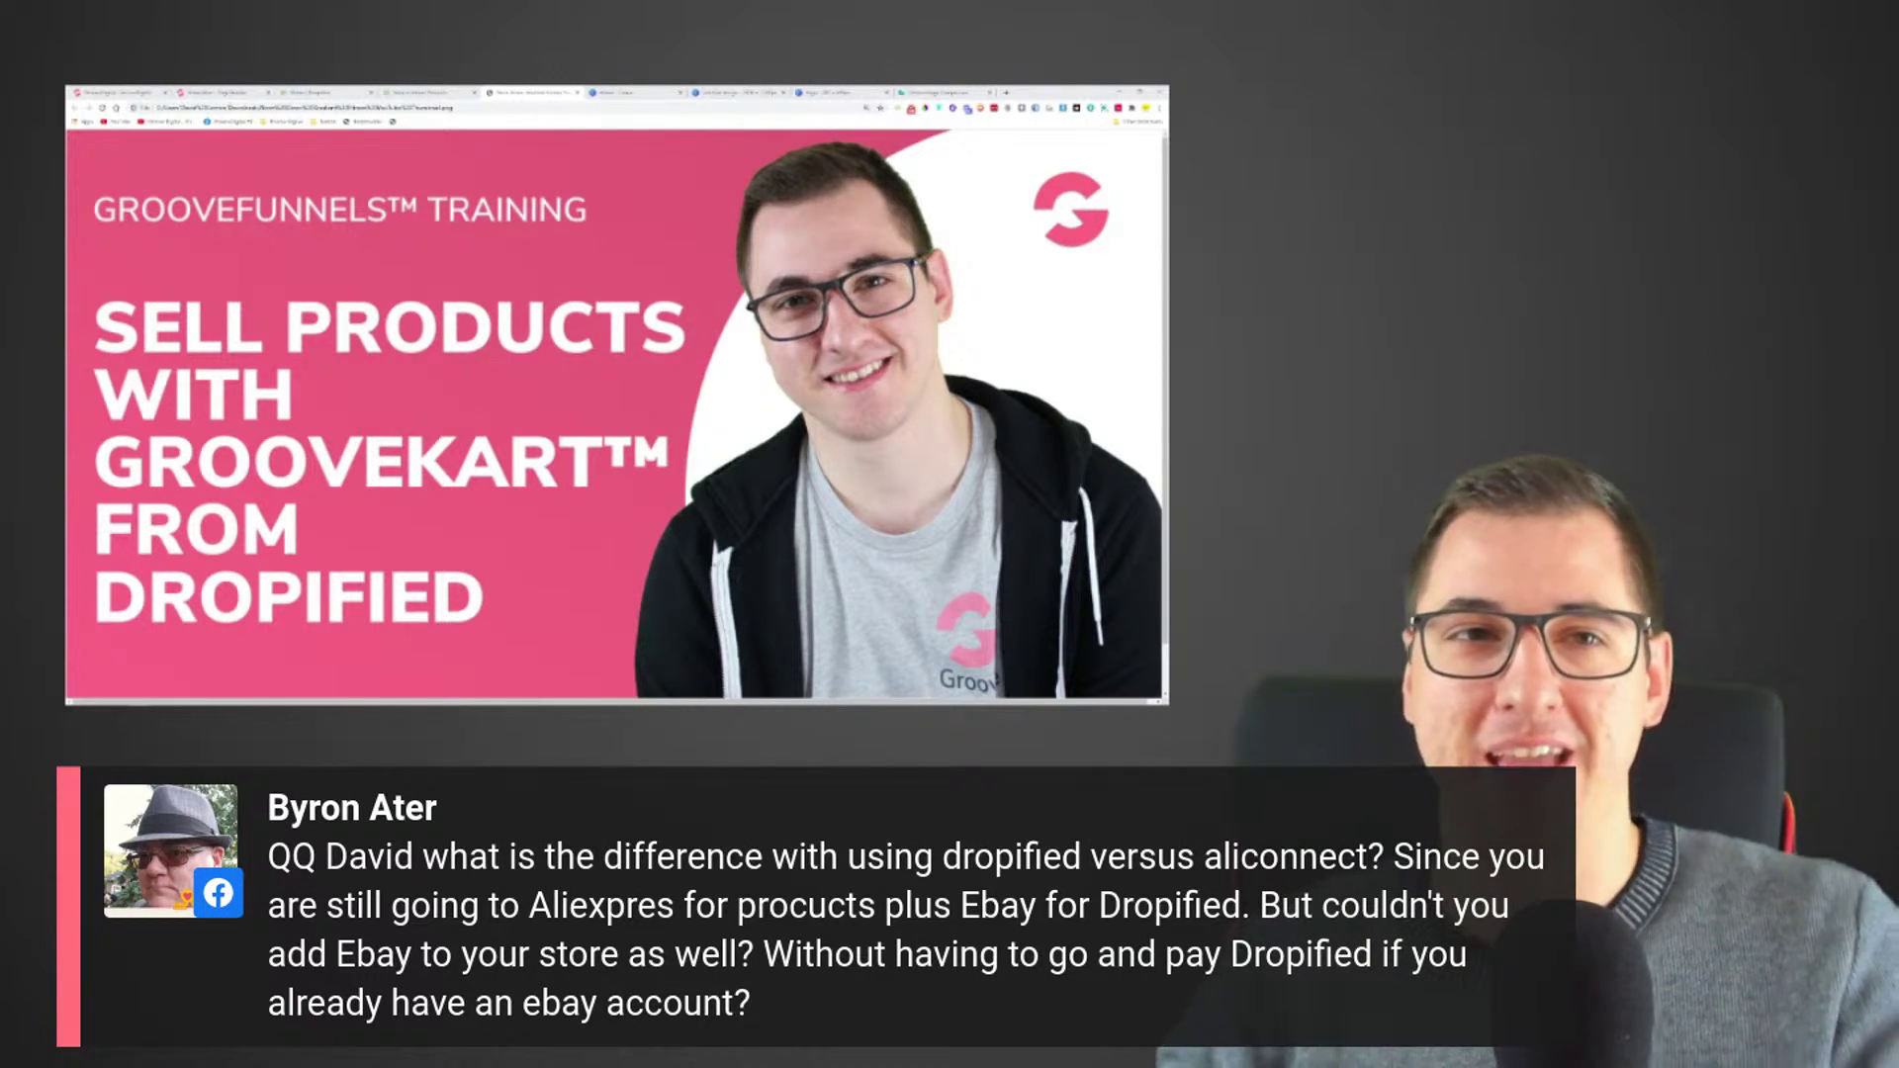
left_click(119, 92)
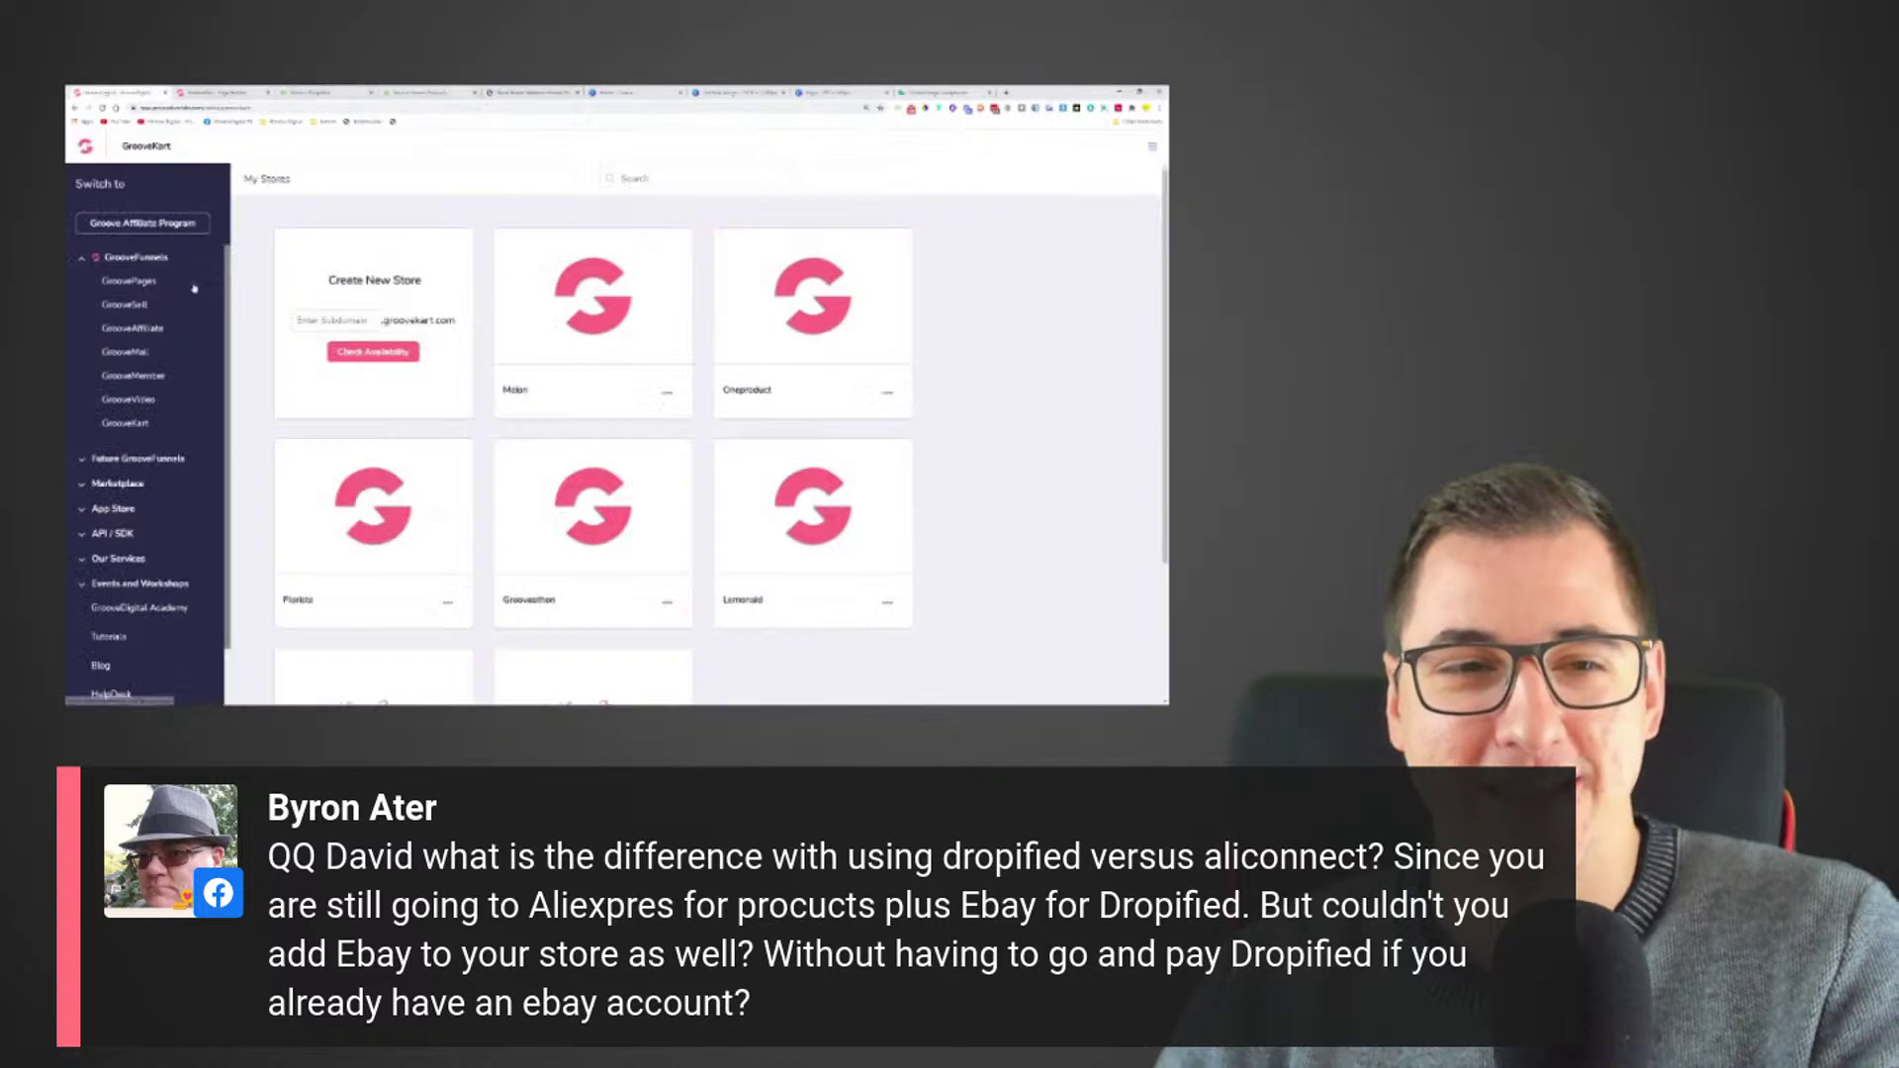
left_click(213, 92)
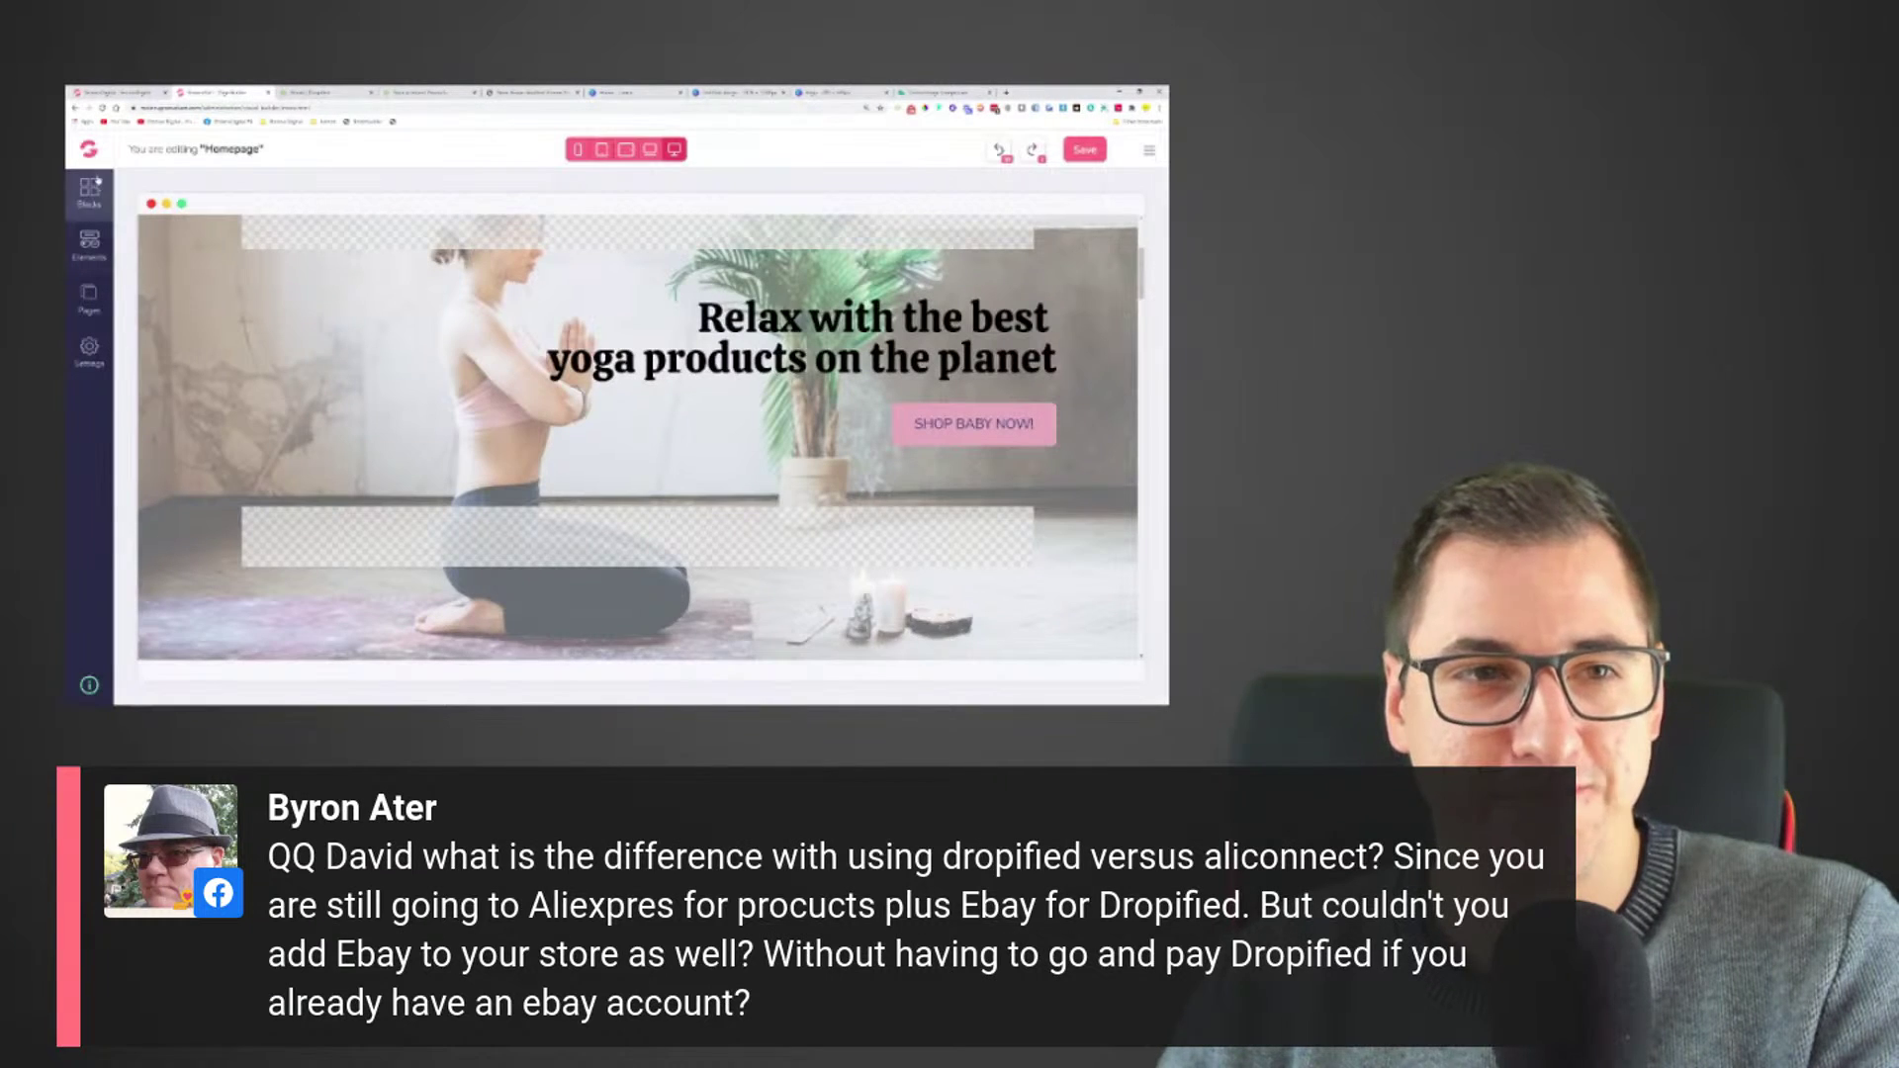
left_click(75, 108)
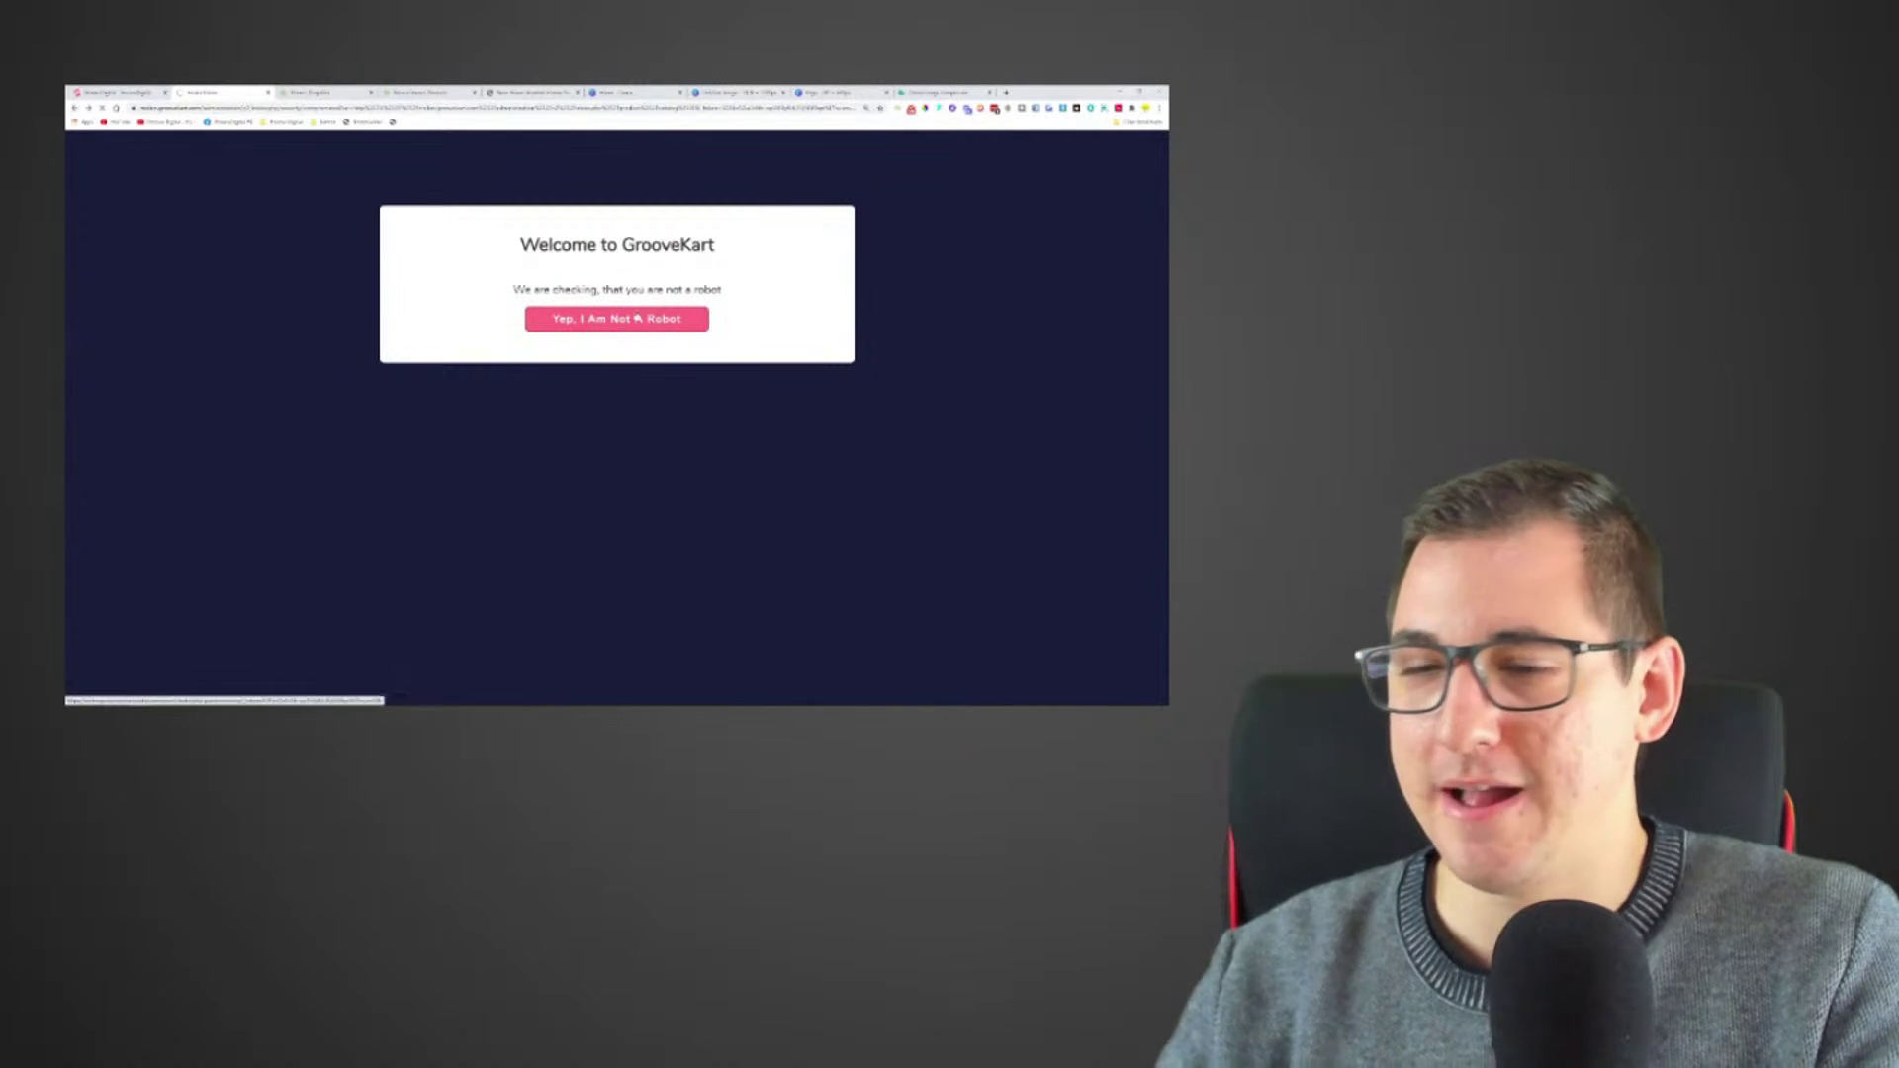
left_click(584, 319)
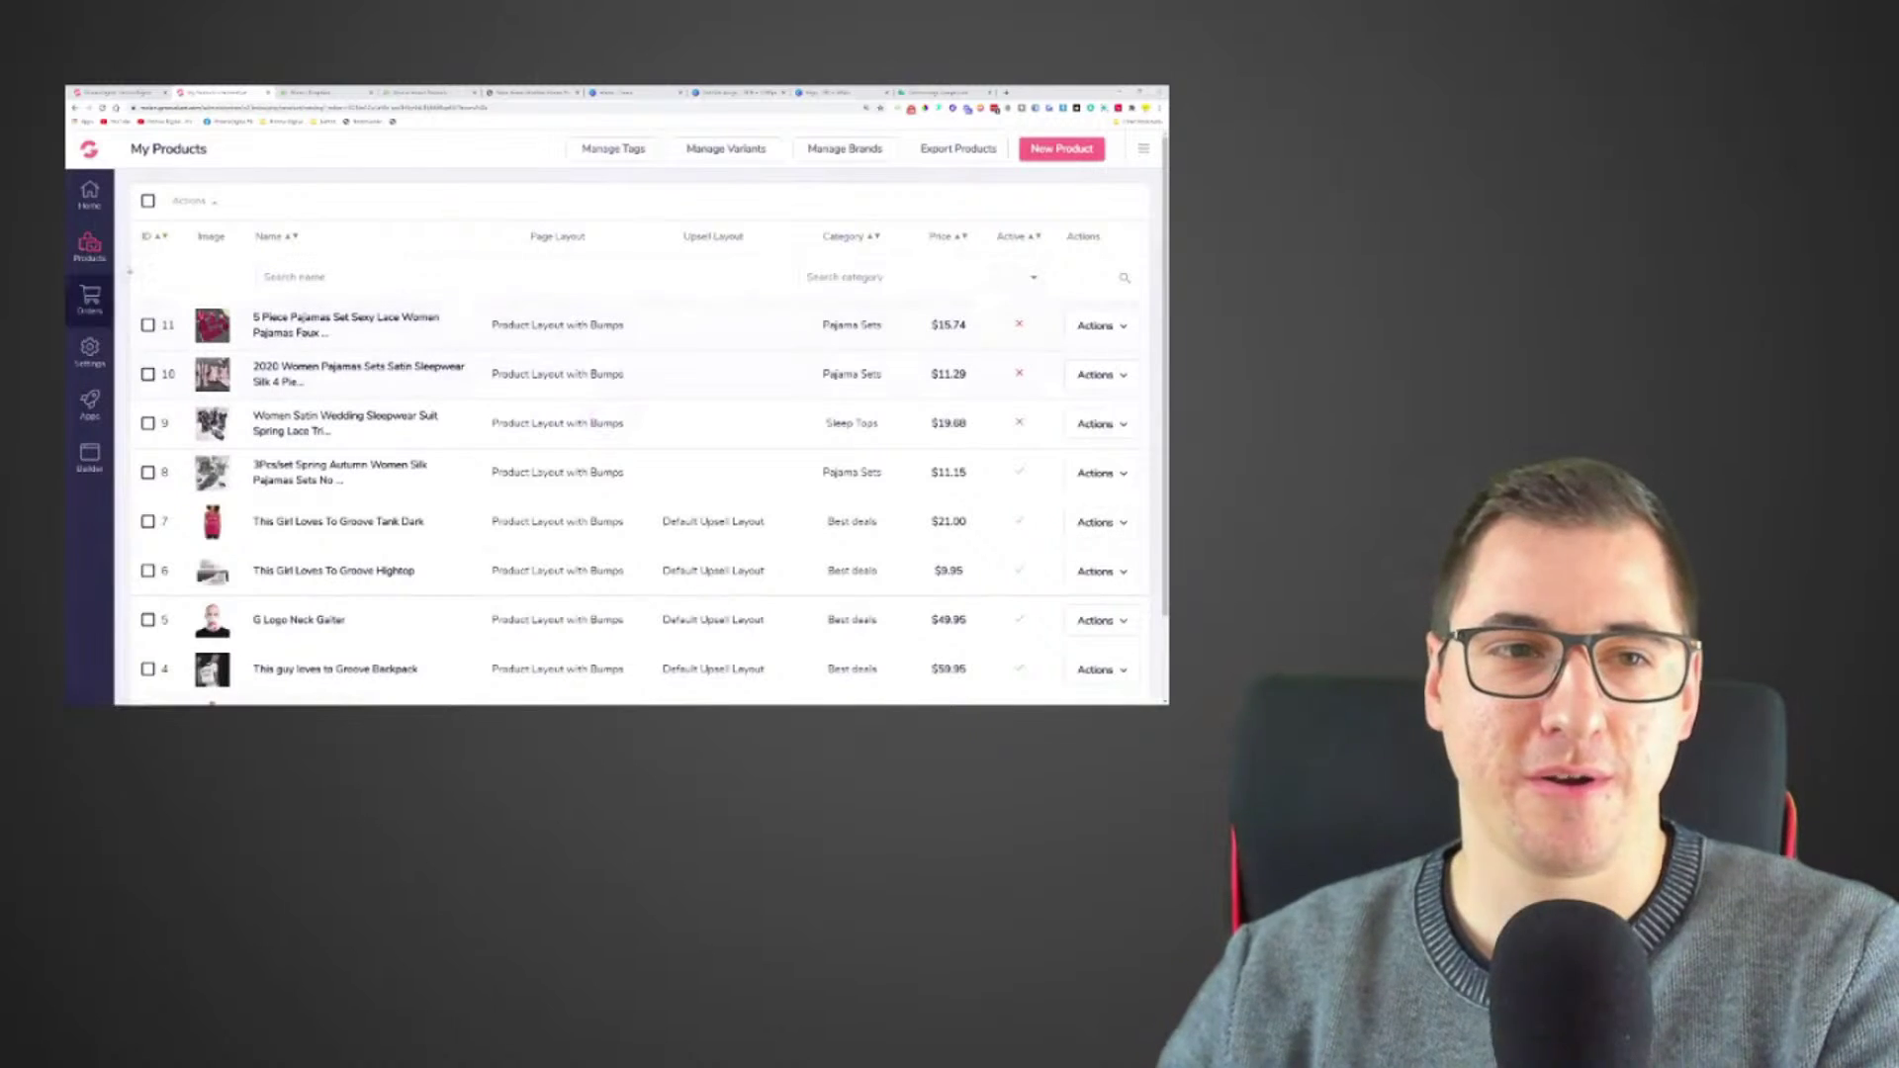
- Open the store's POD & DropShipping integrations, read the Dropified description and close it
left_click(100, 255)
left_click(188, 319)
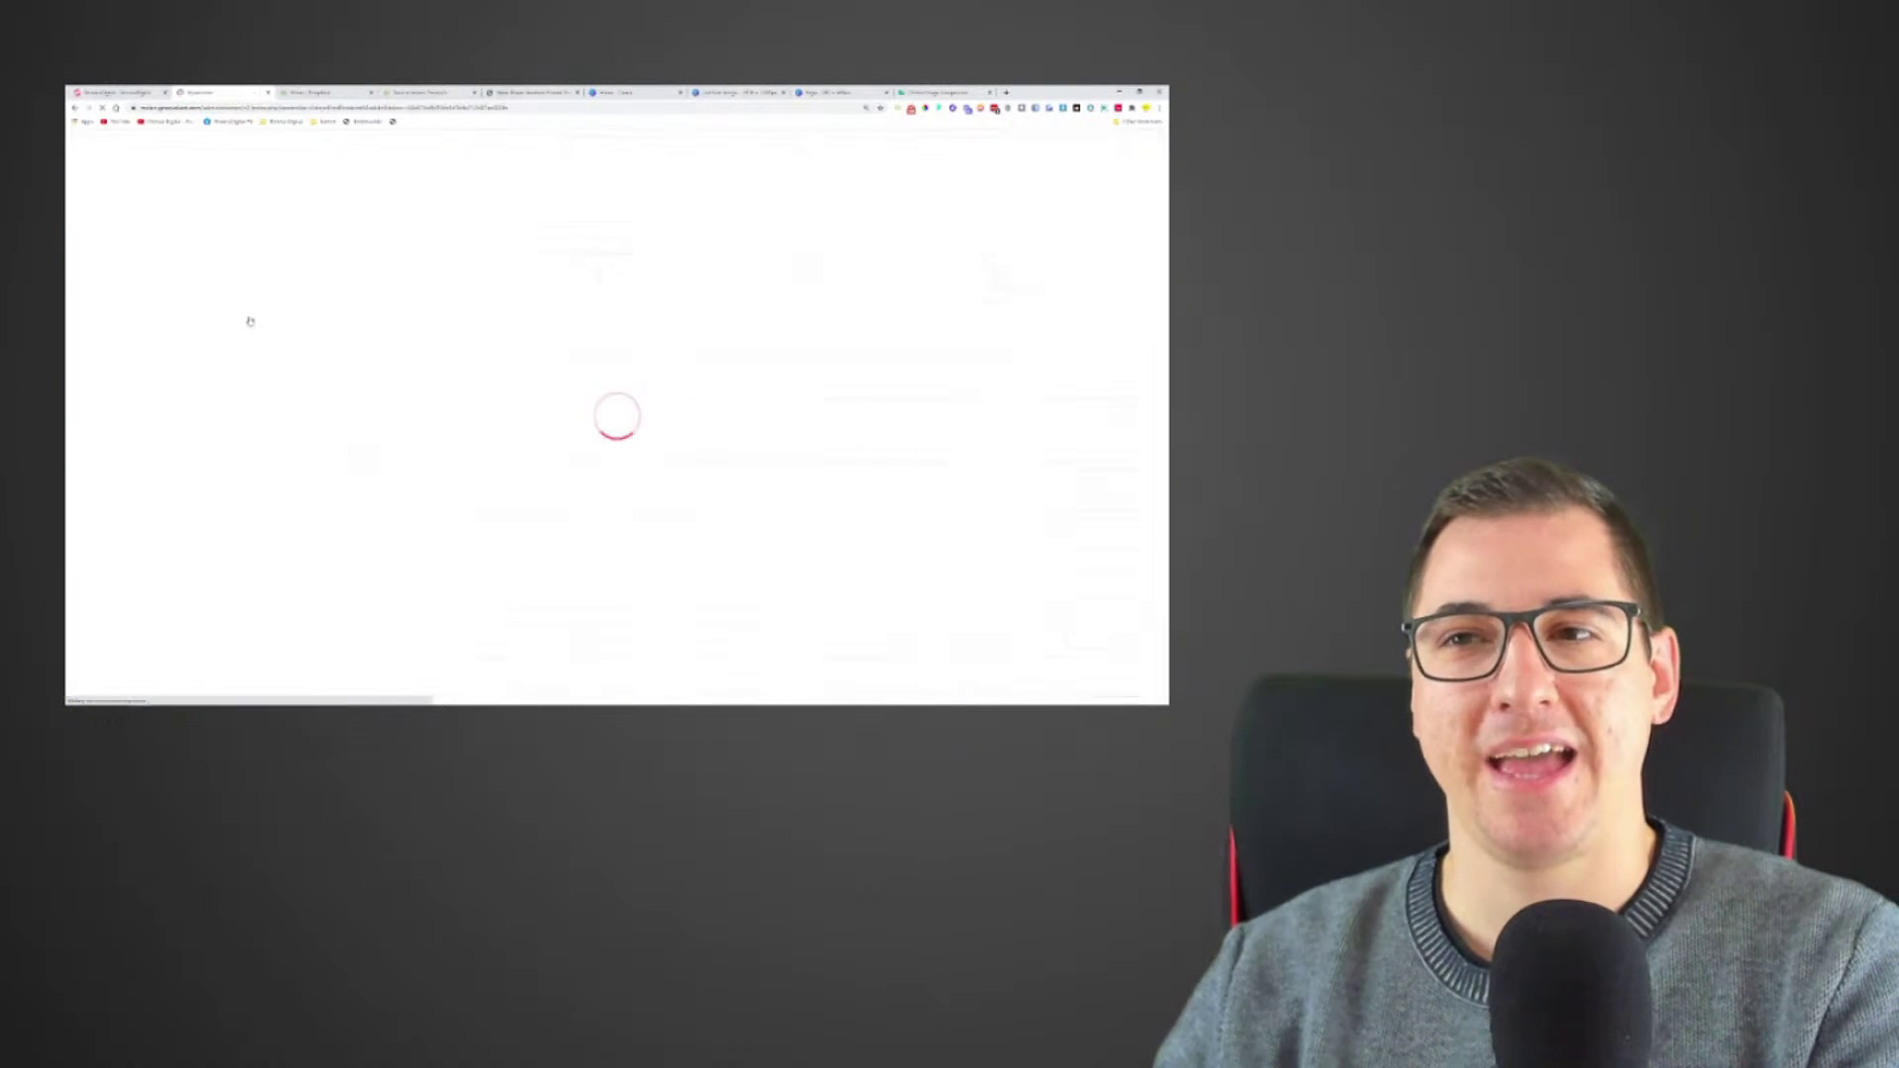
left_click(495, 561)
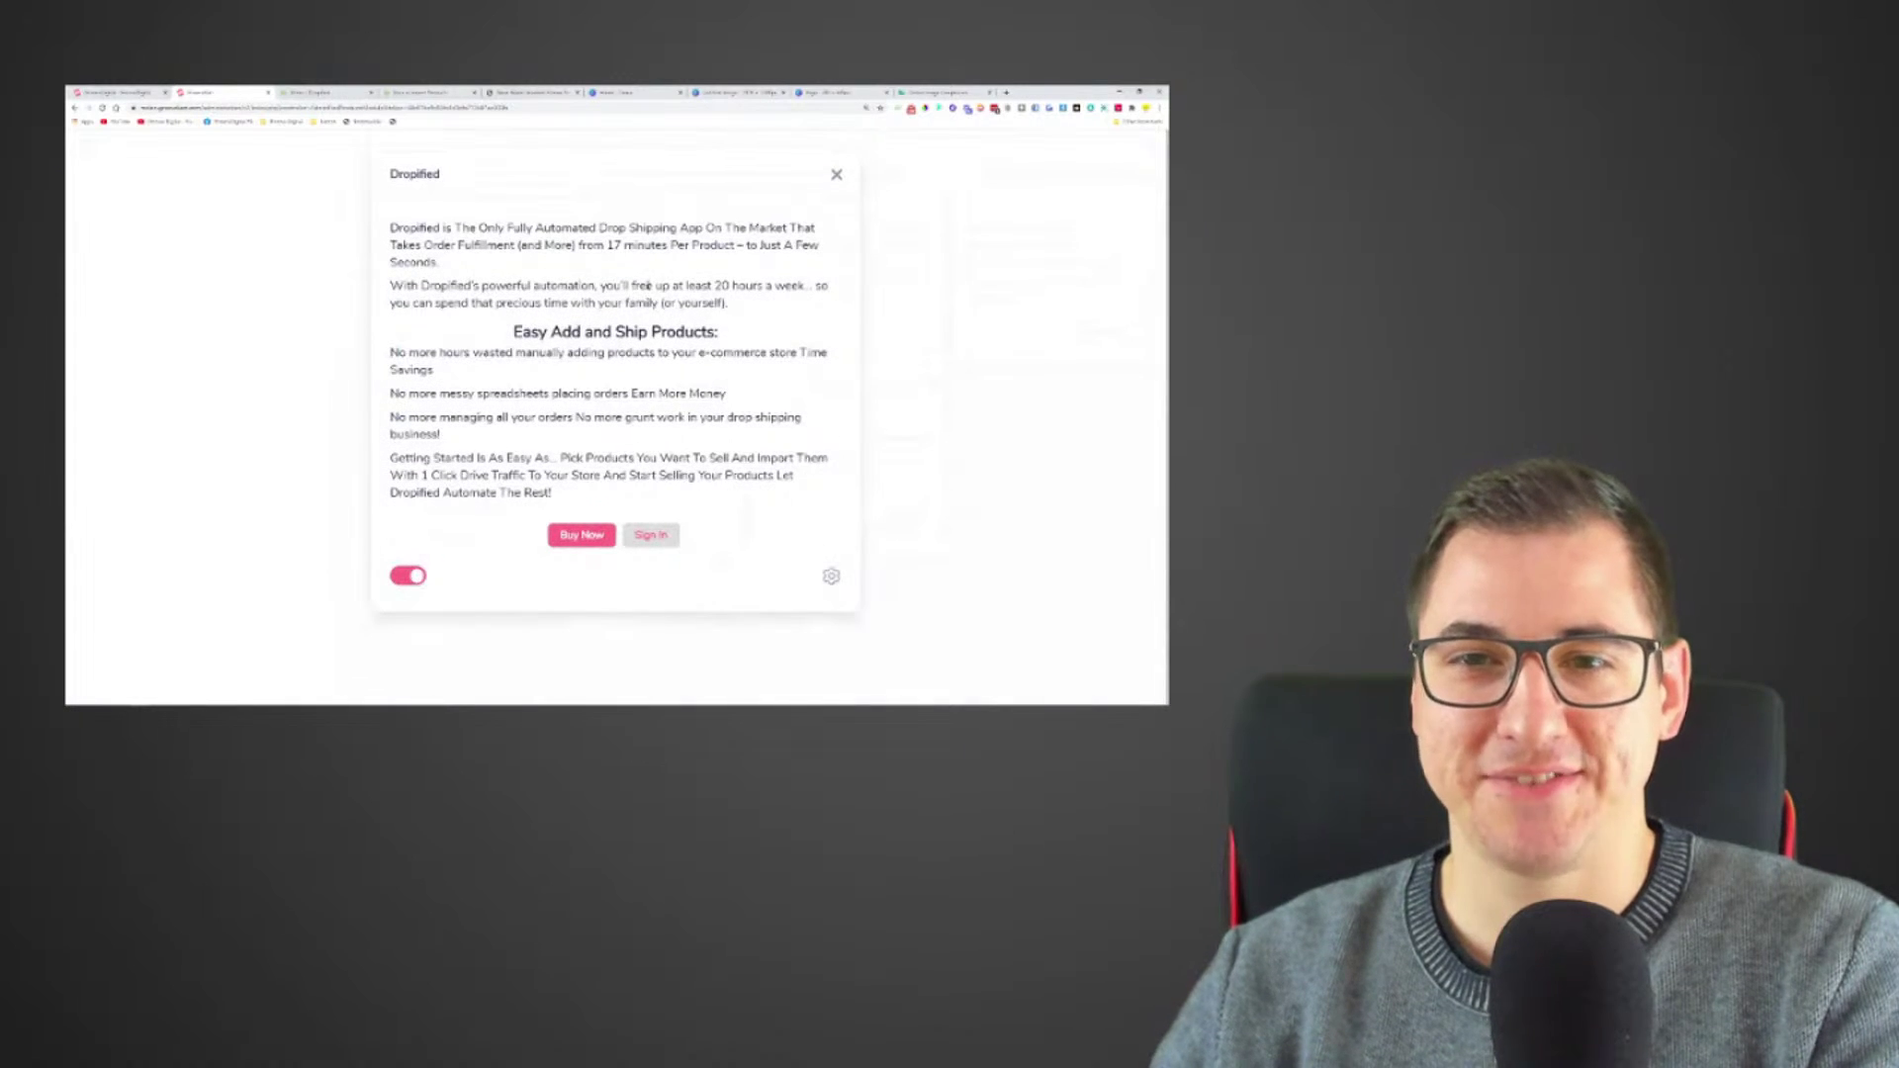
left_click_drag(390, 286, 804, 286)
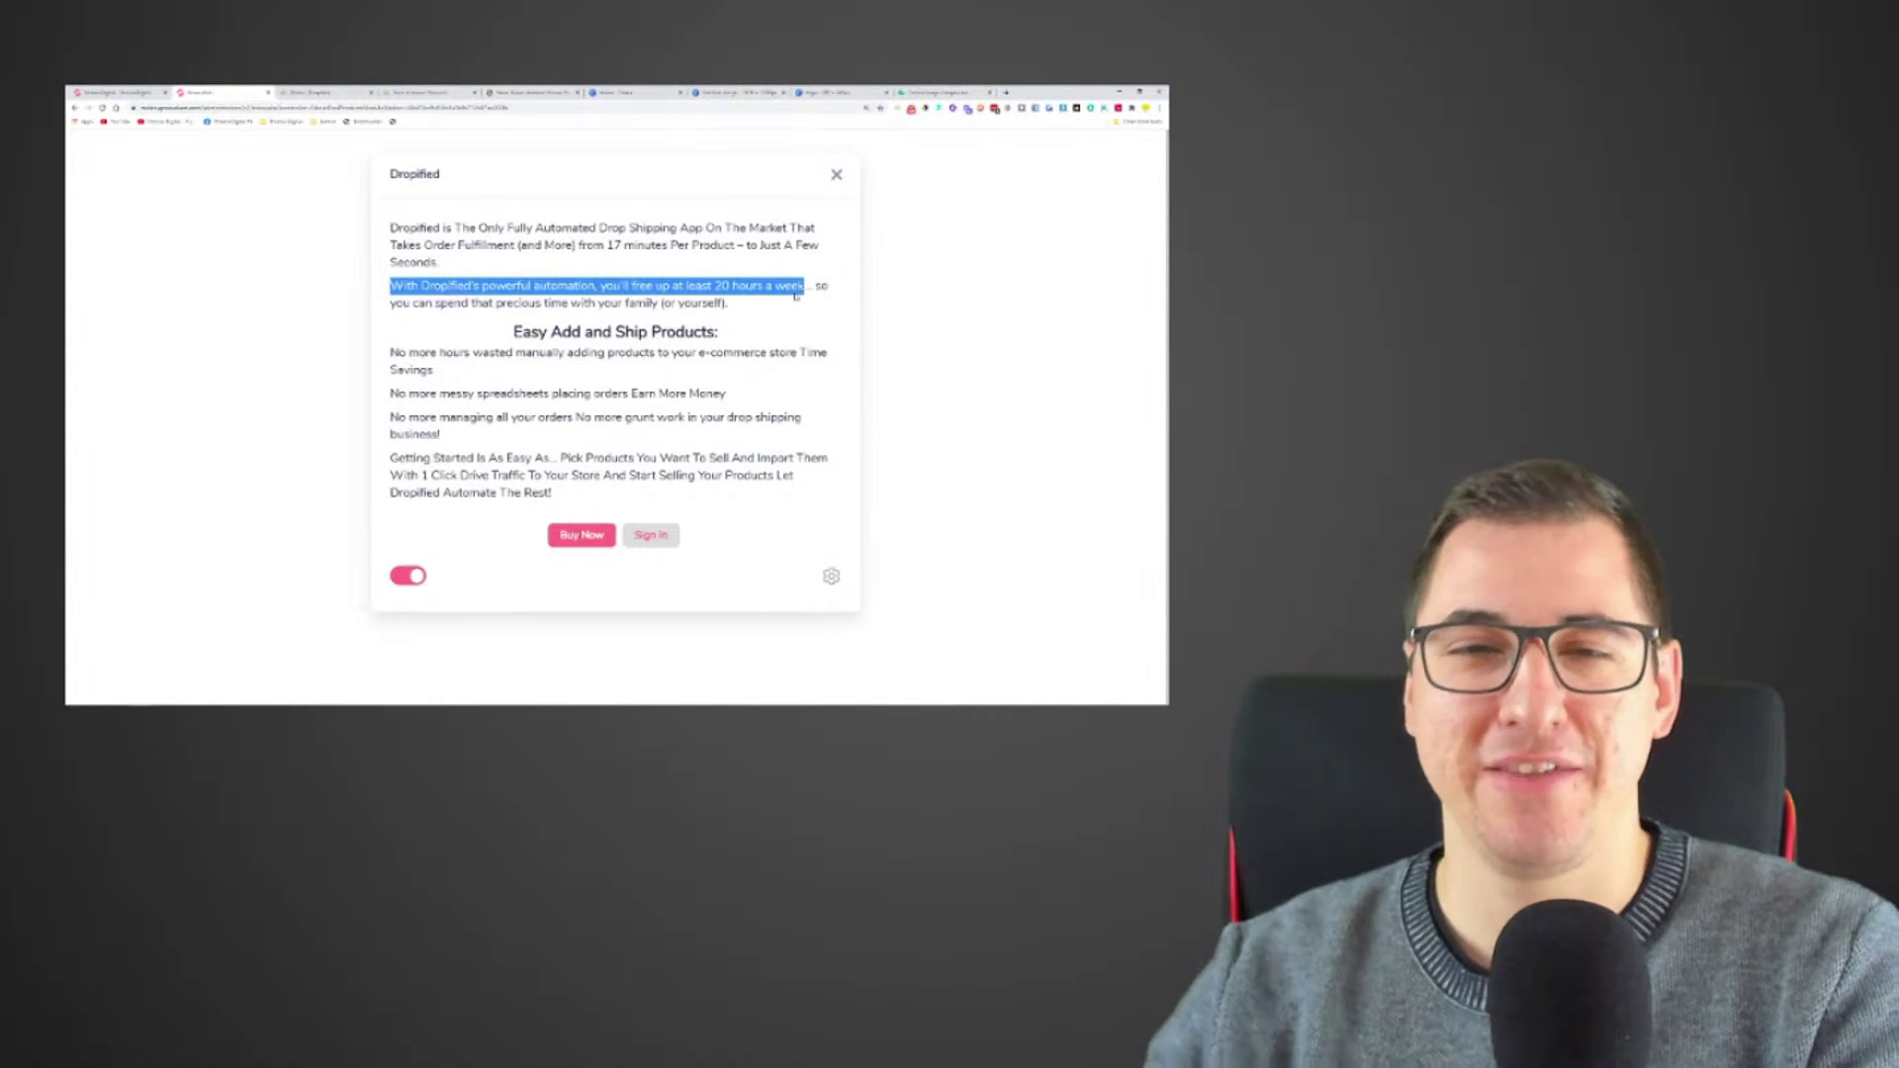
left_click(836, 177)
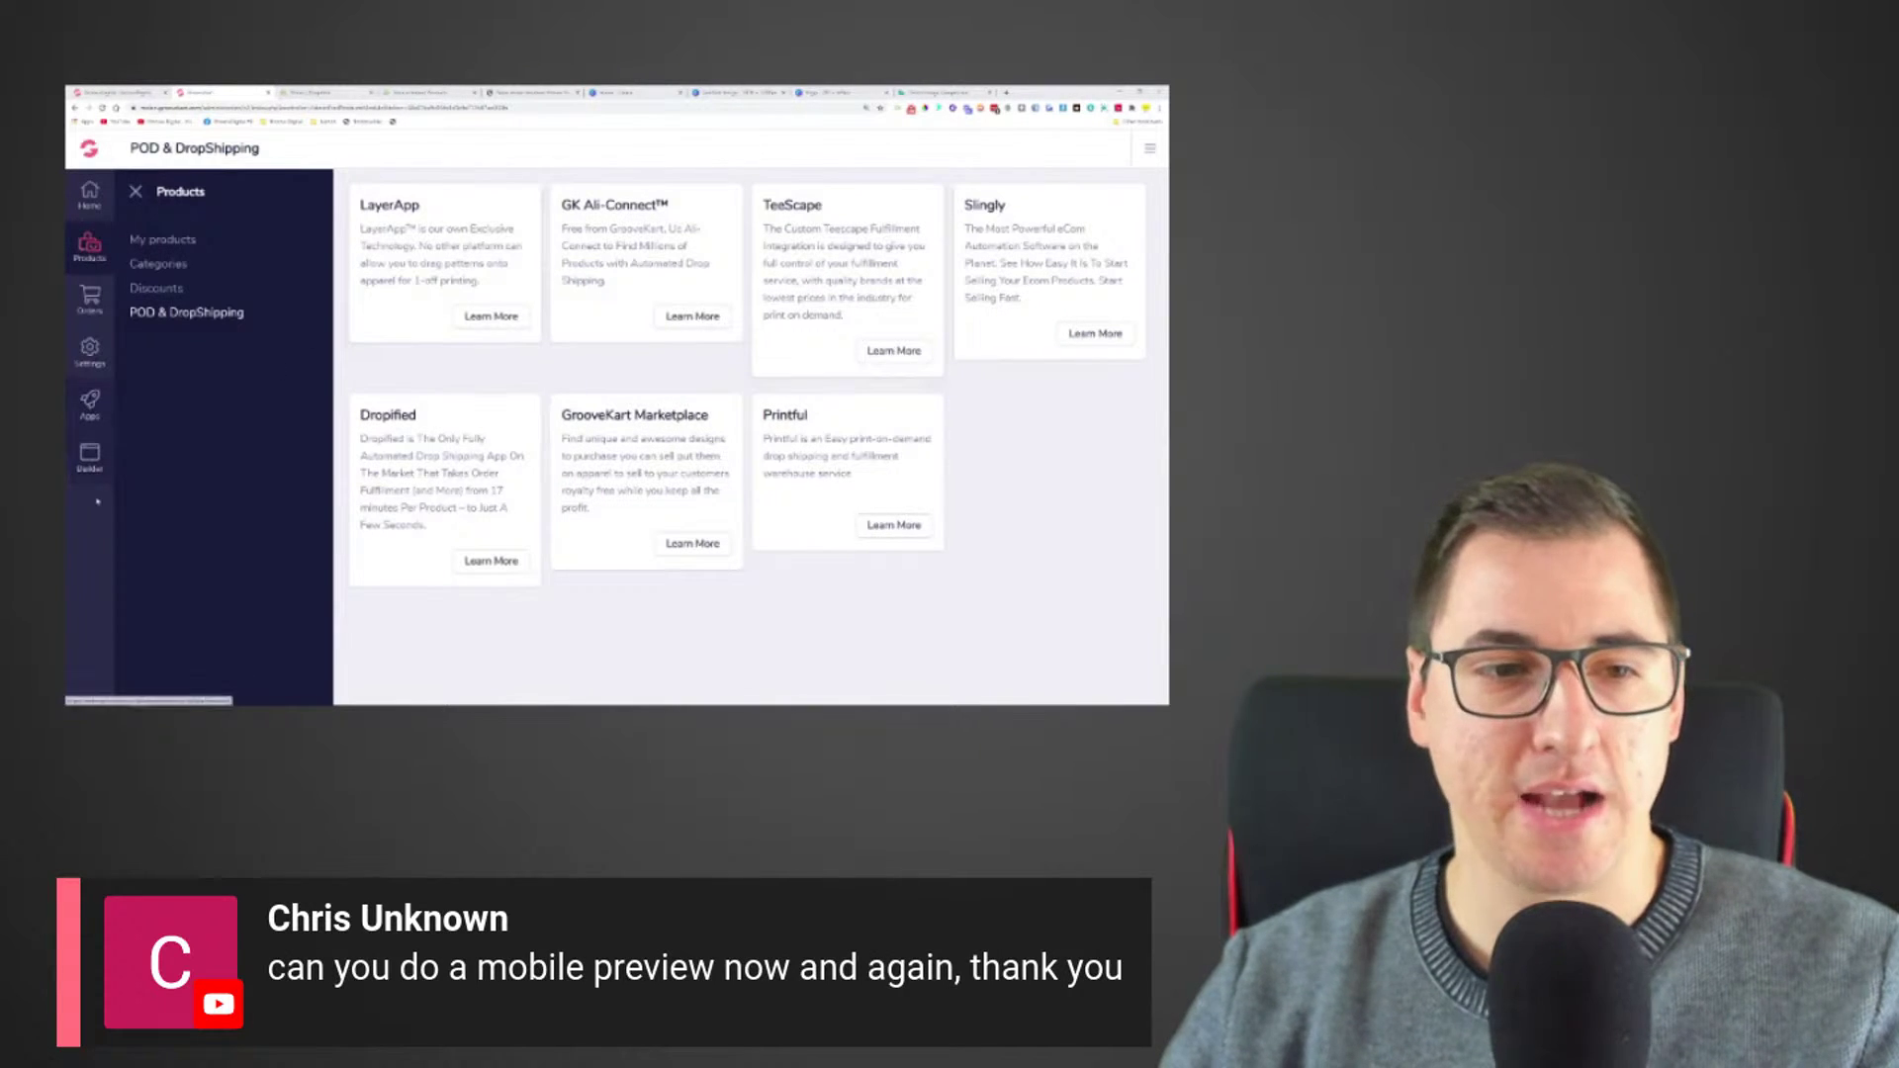
- Open the homepage in the page builder and examine its mobile preview down to the Featured Products section
left_click(90, 457)
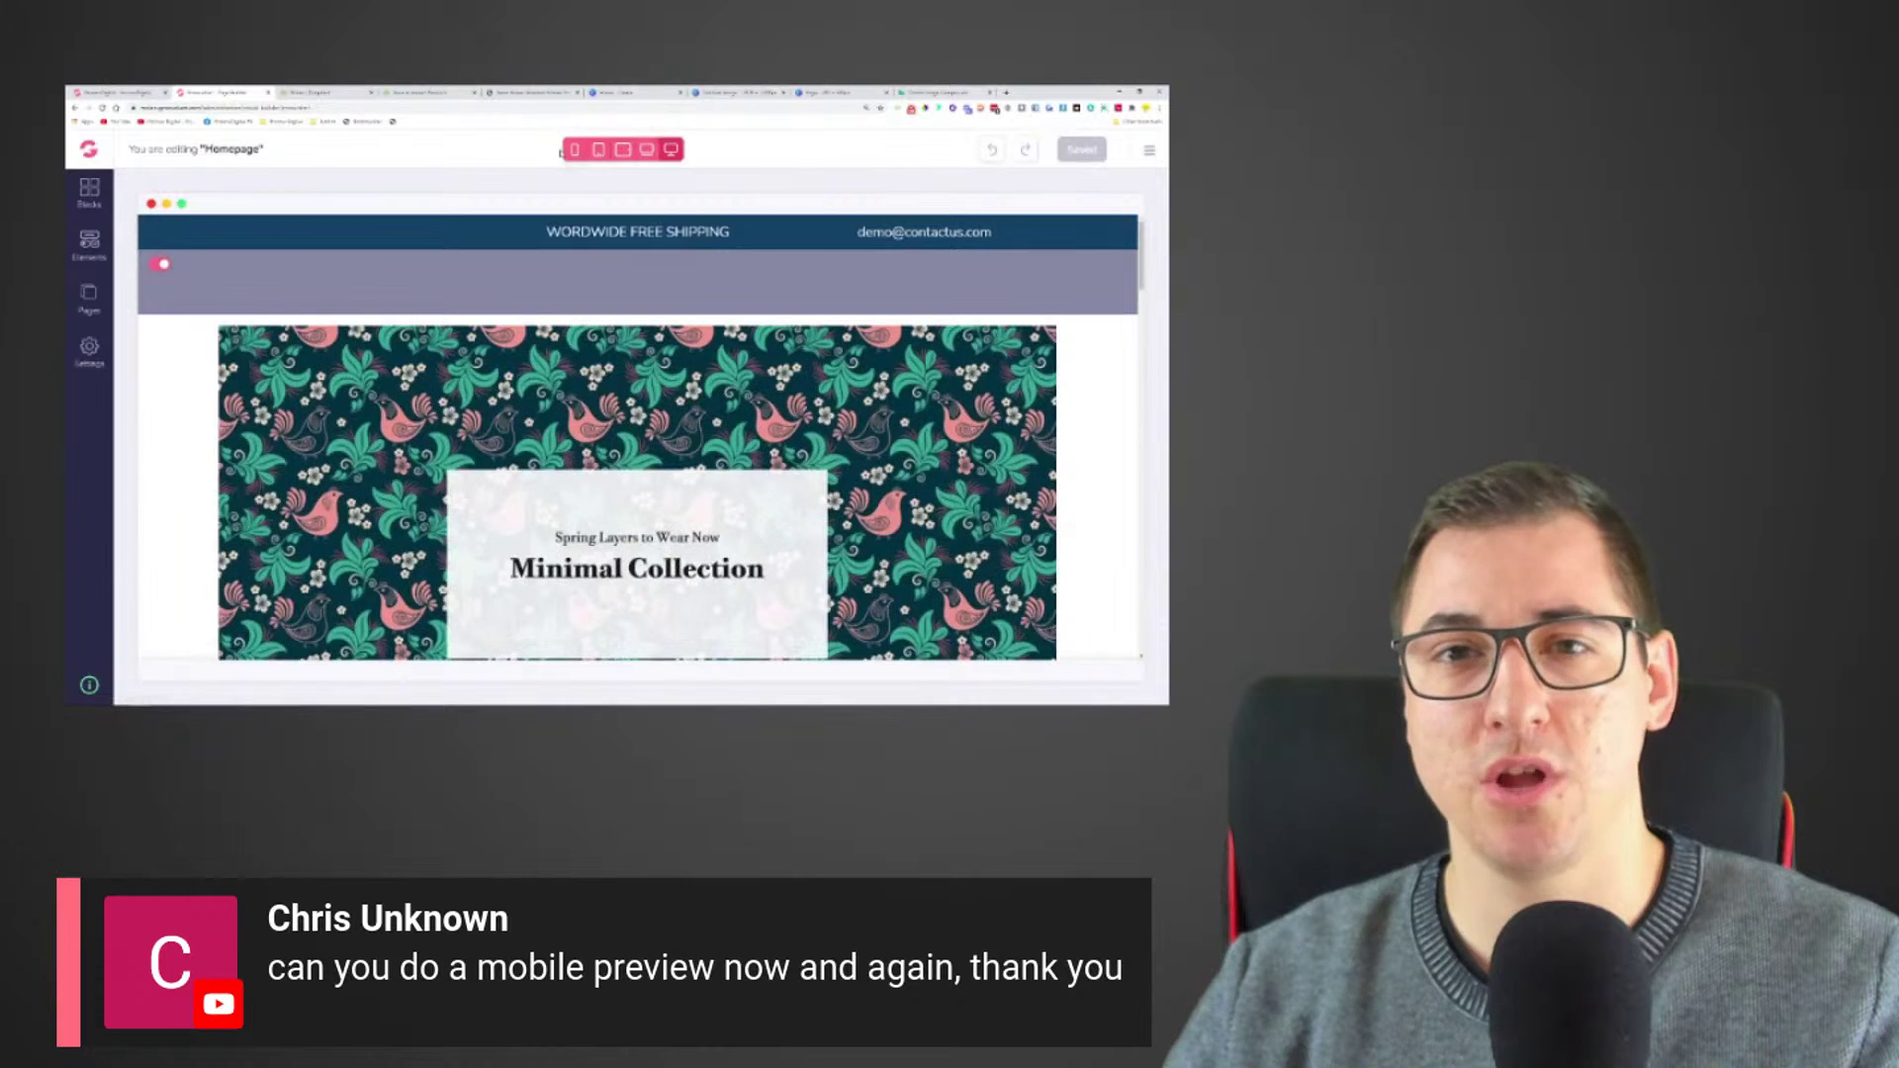
left_click(574, 149)
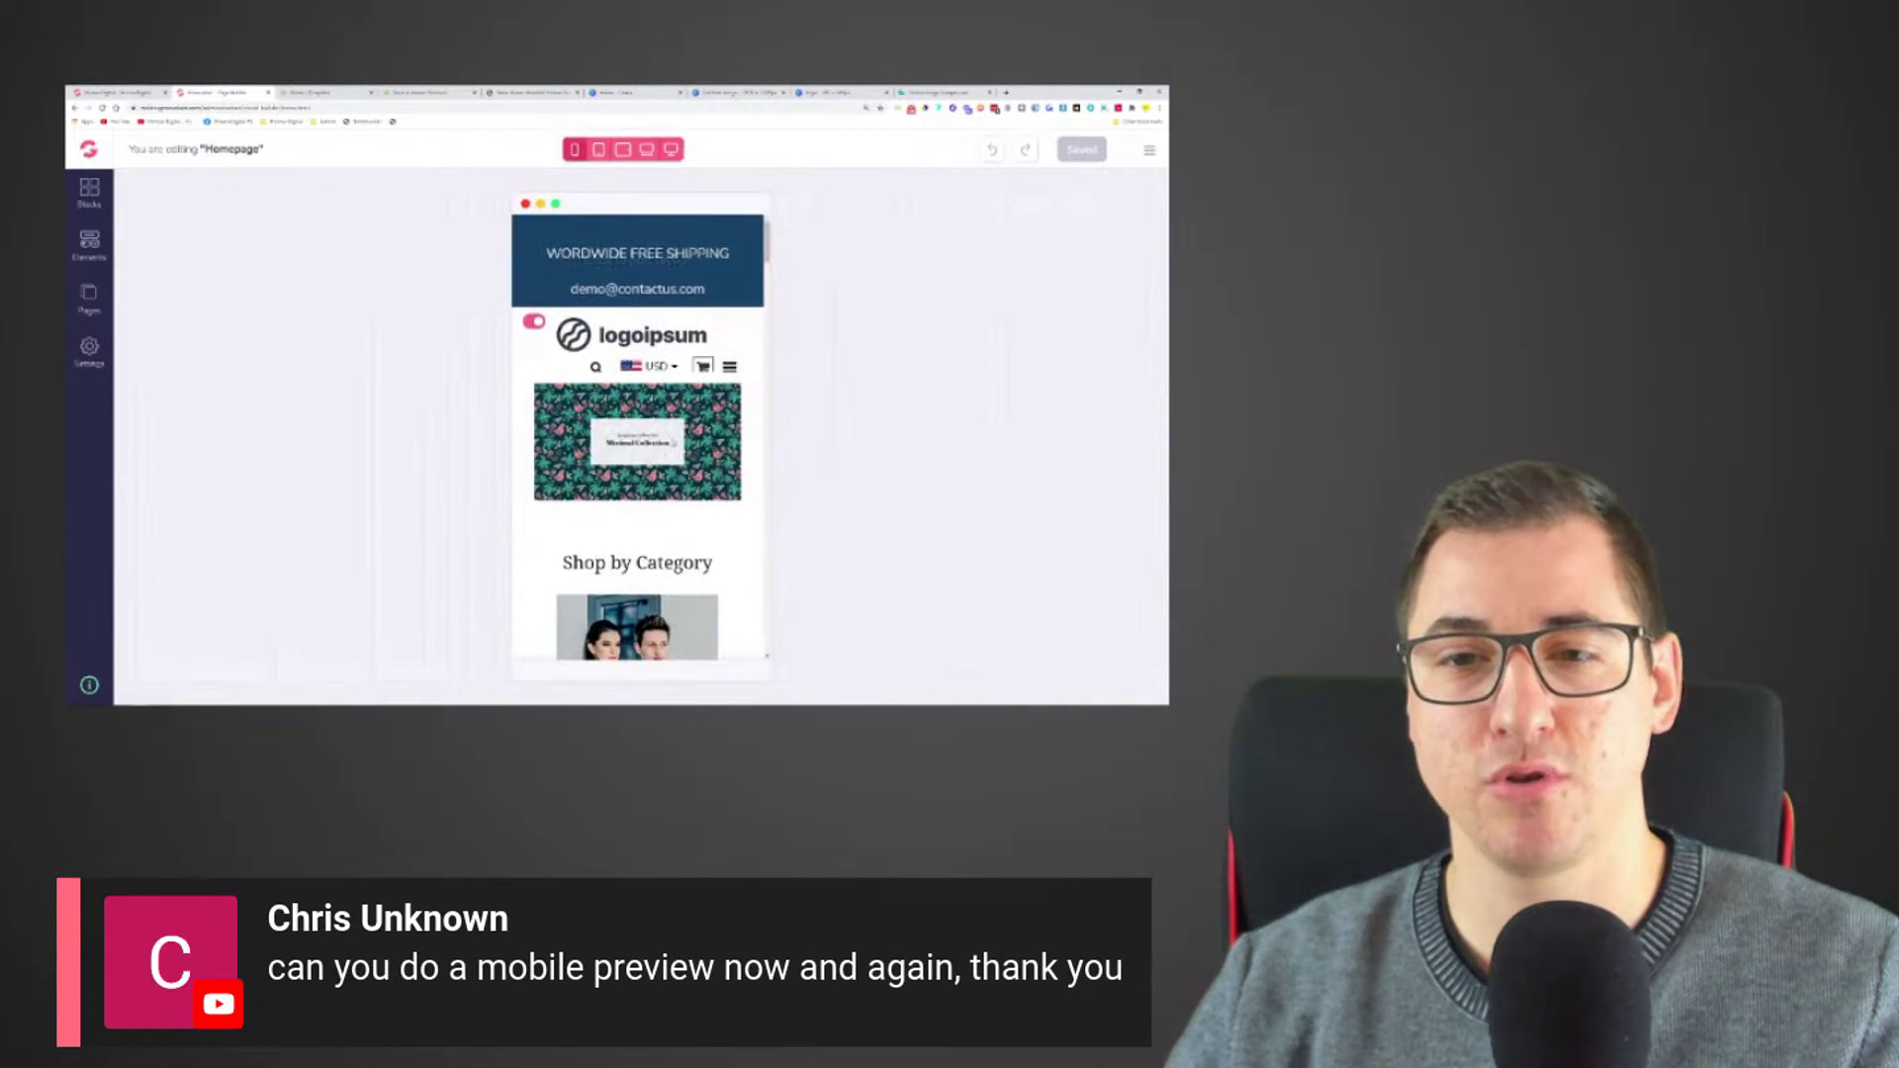
scroll(638, 435, "down", 3)
scroll(681, 379, "down", 6)
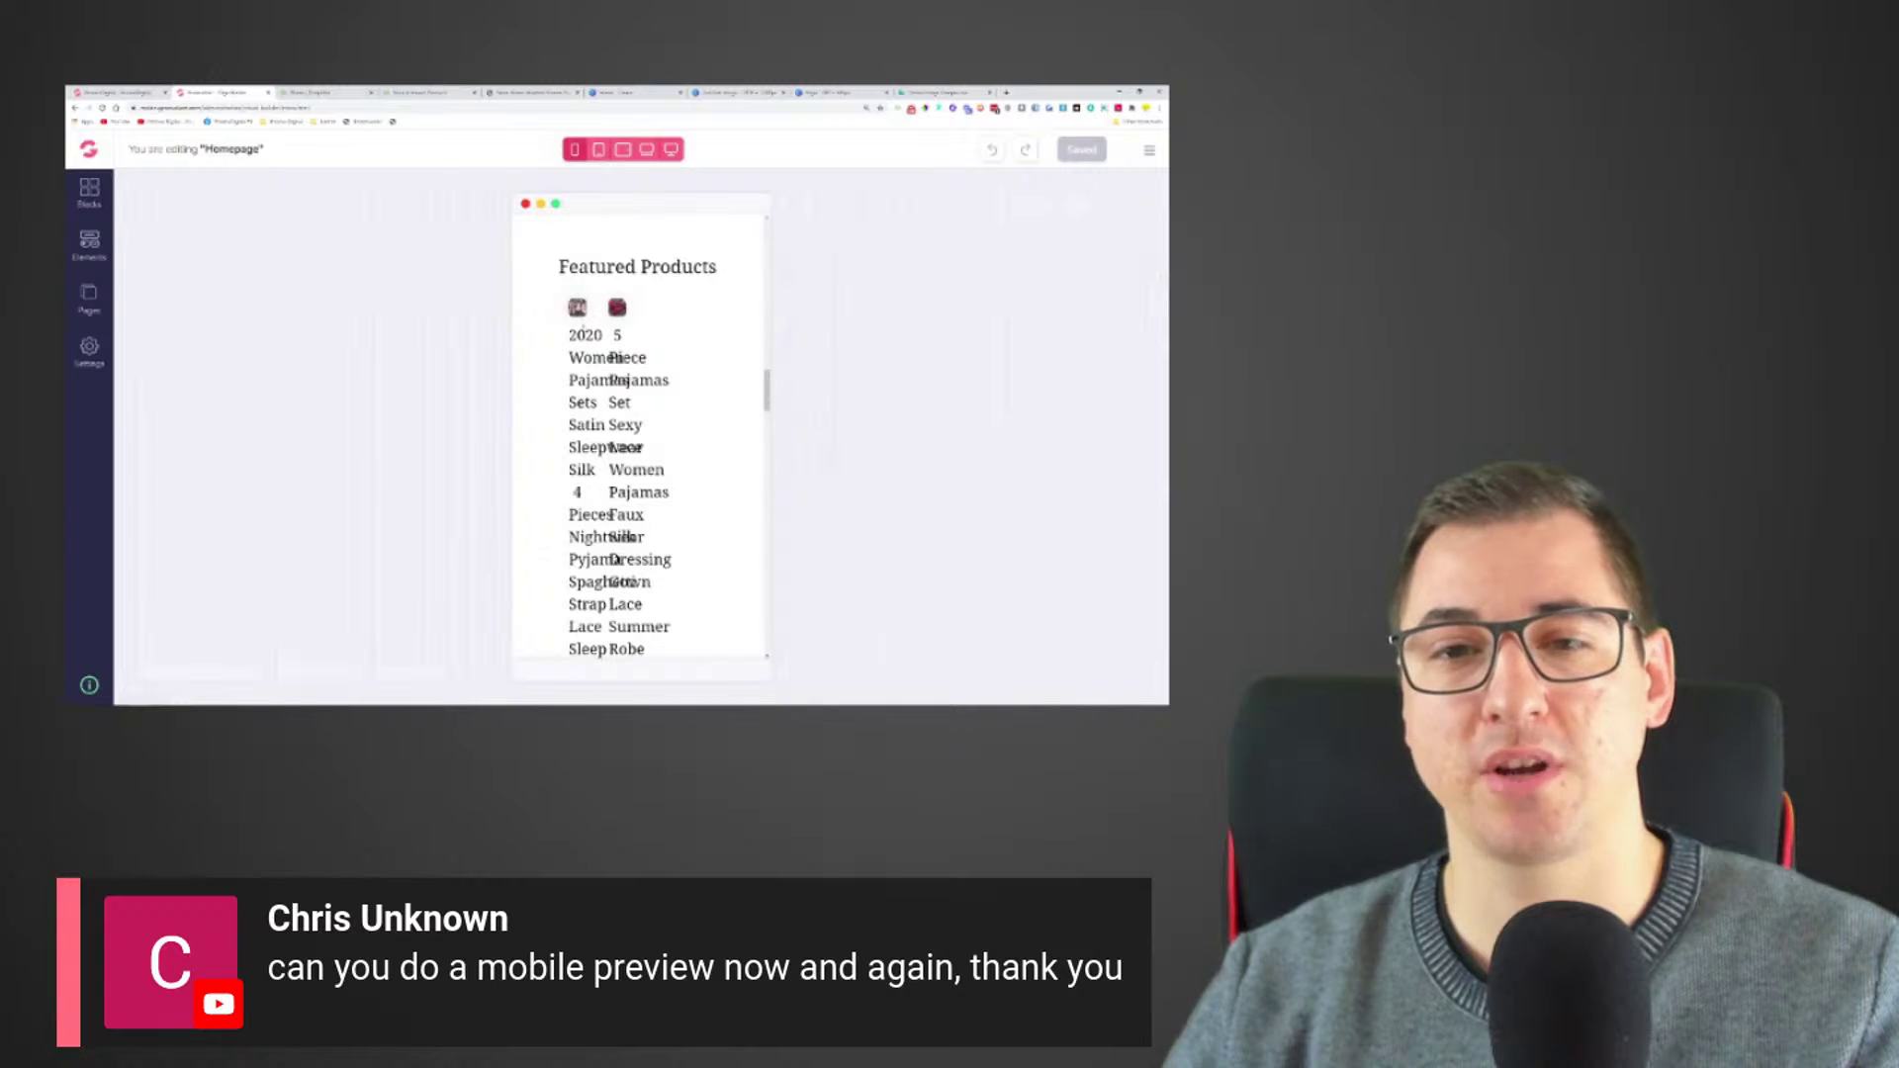
scroll(610, 412, "up", 3)
scroll(593, 376, "down", 2)
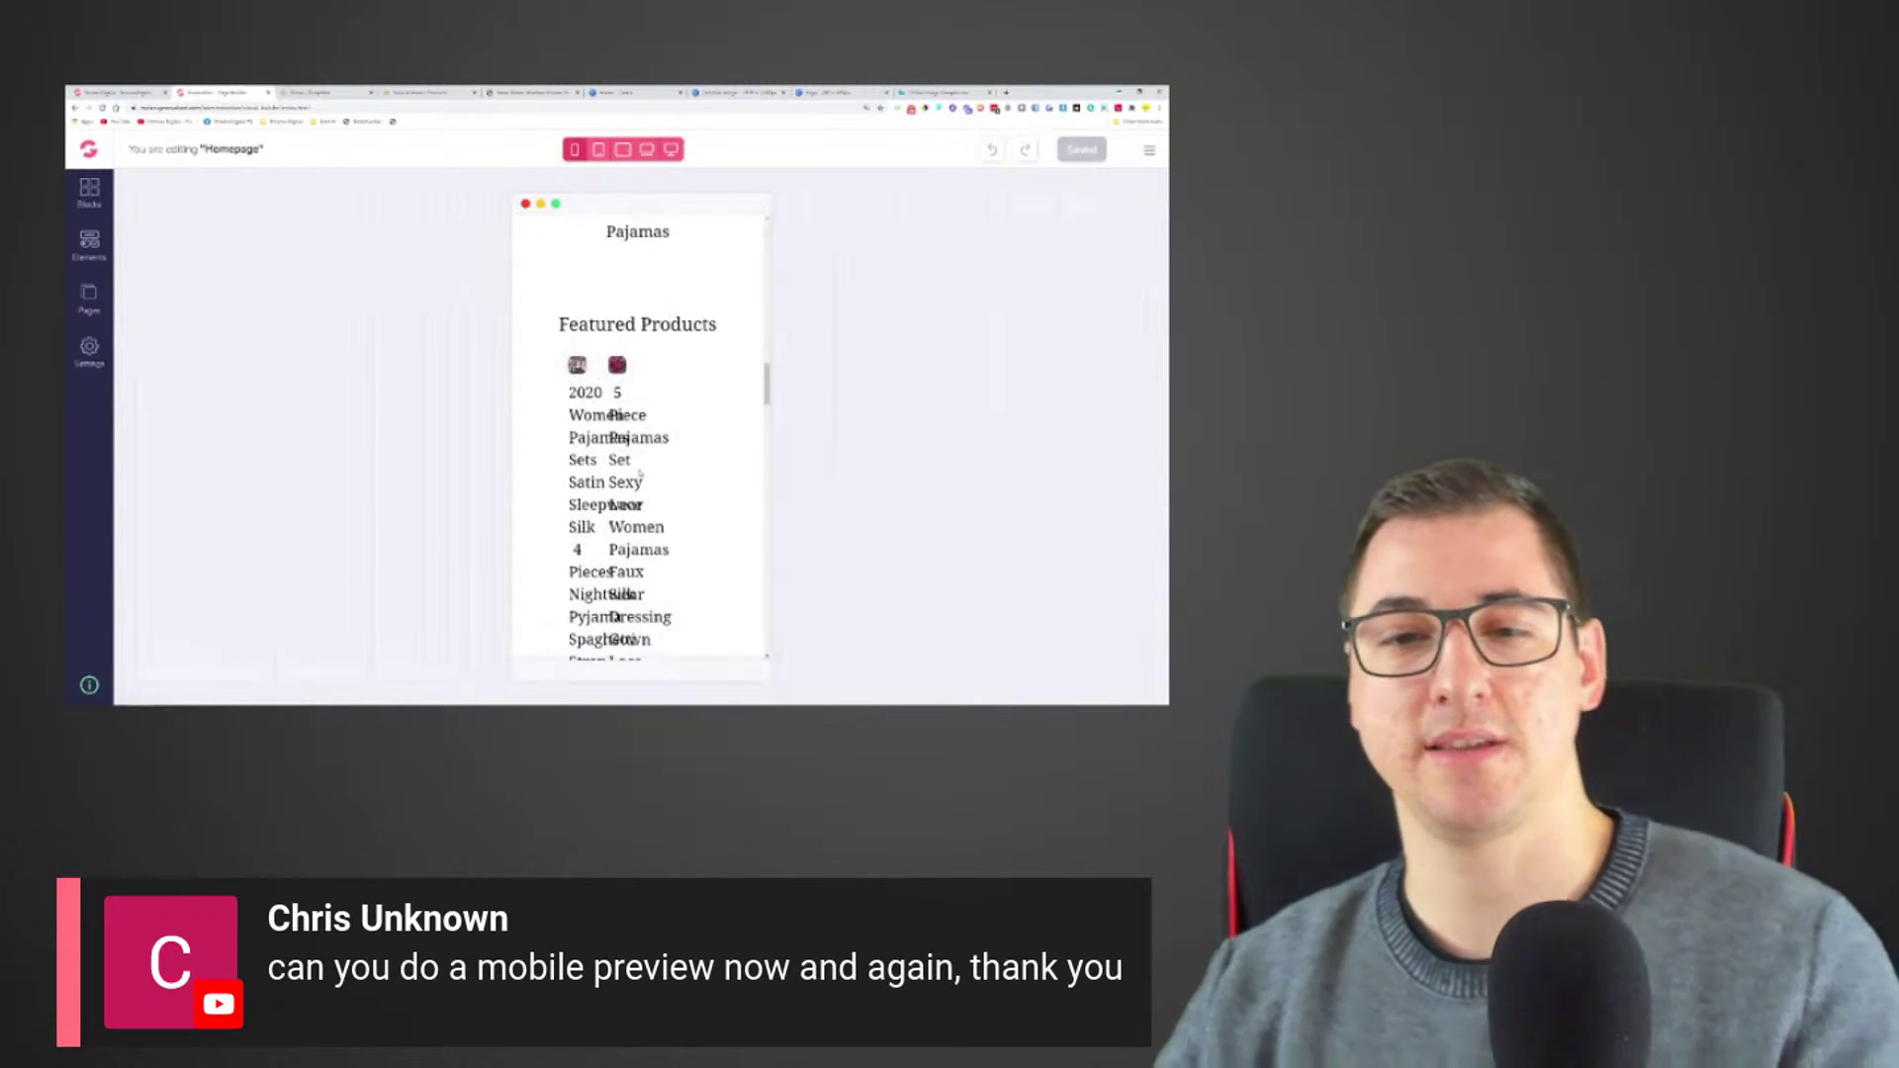
- Examine the Featured Products and Minimal Design sections in the homepage's mobile preview and switch to the GrooveKart and Dropified training banner image
scroll(592, 370, "down", 10)
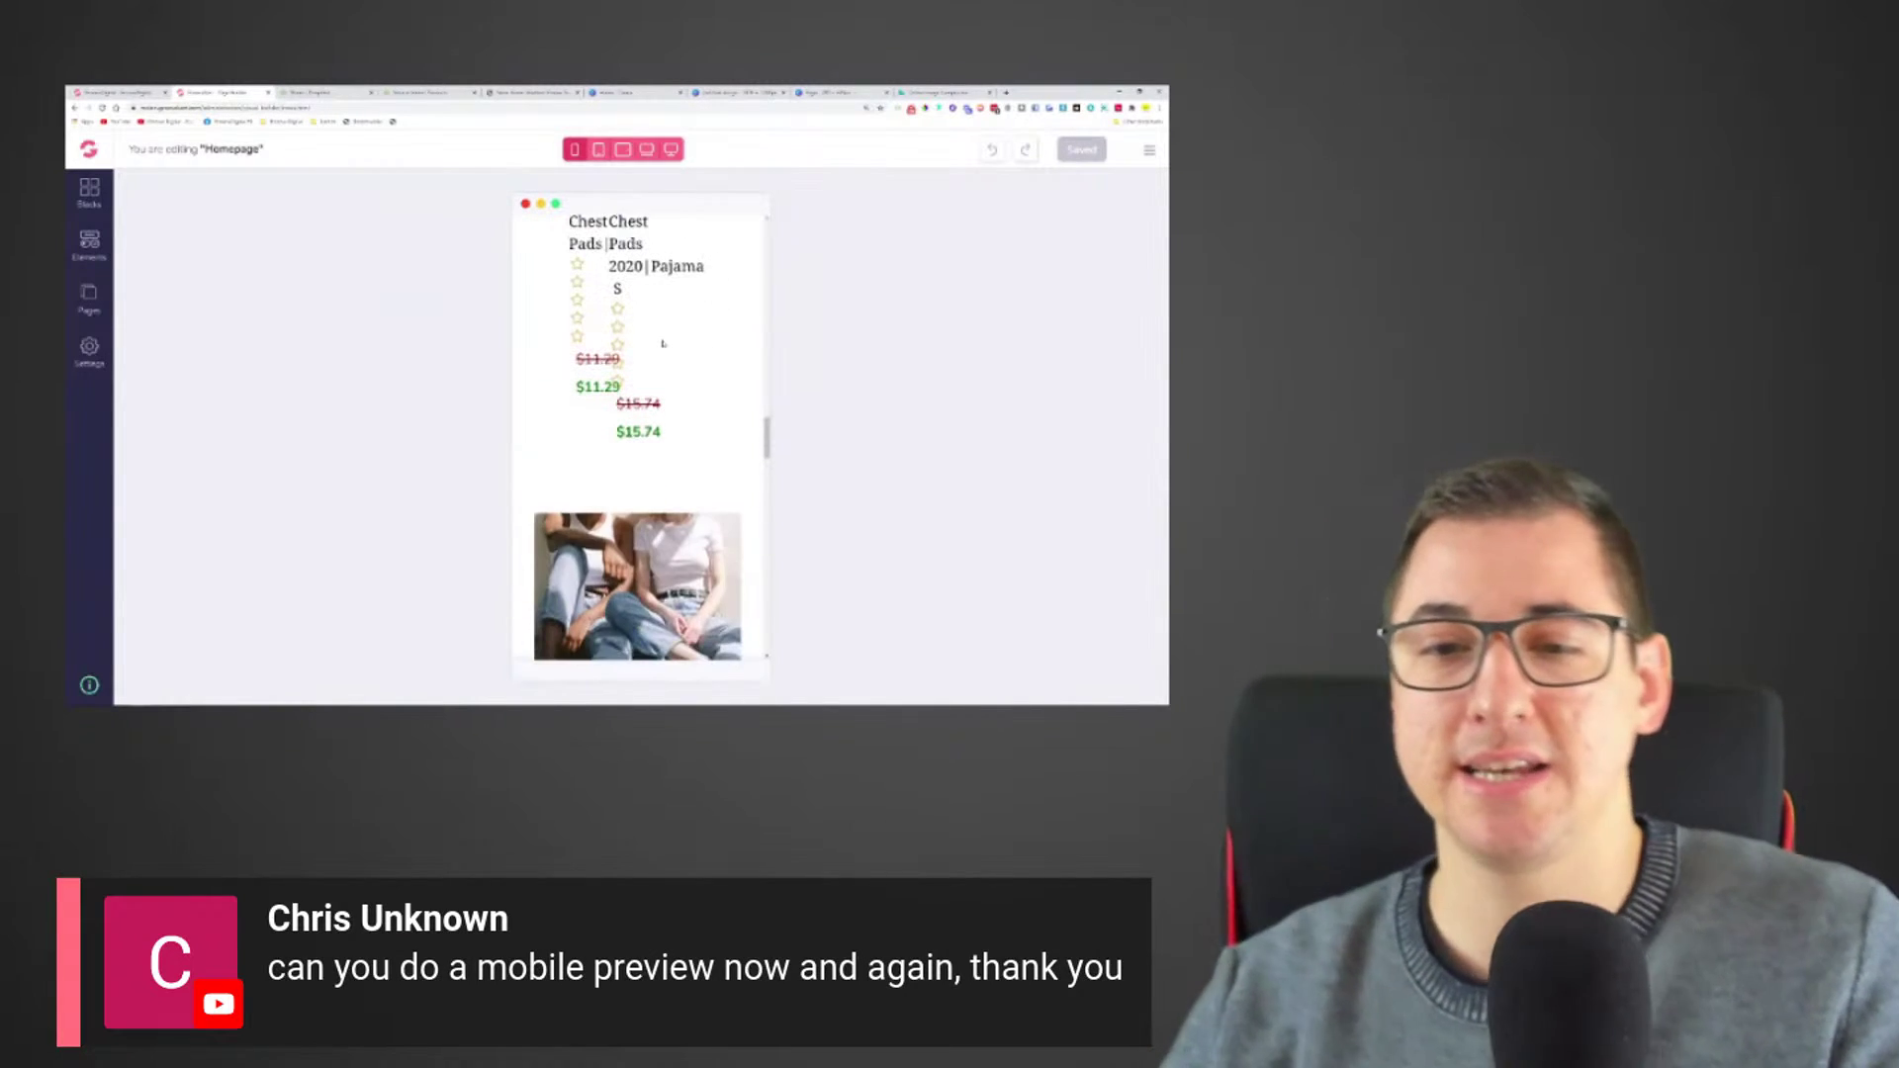
scroll(660, 343, "down", 5)
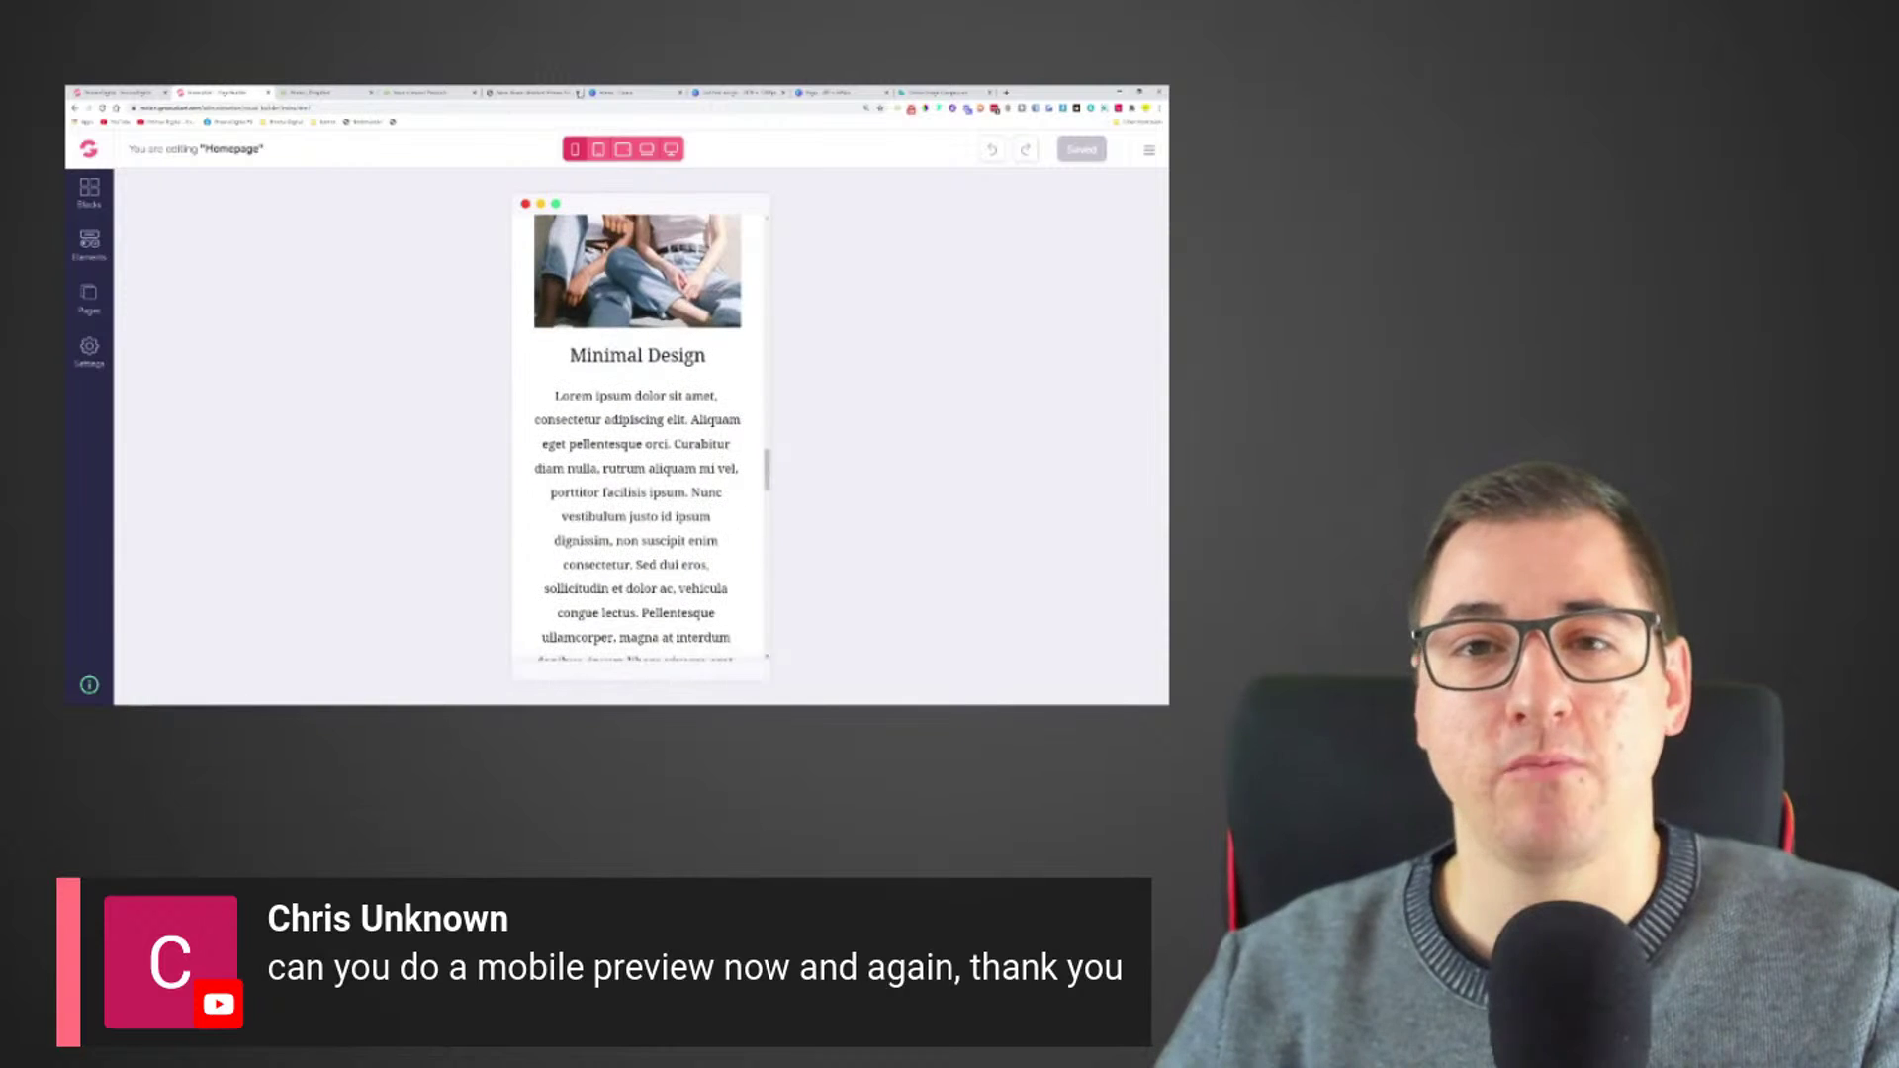
scroll(714, 325, "up", 3)
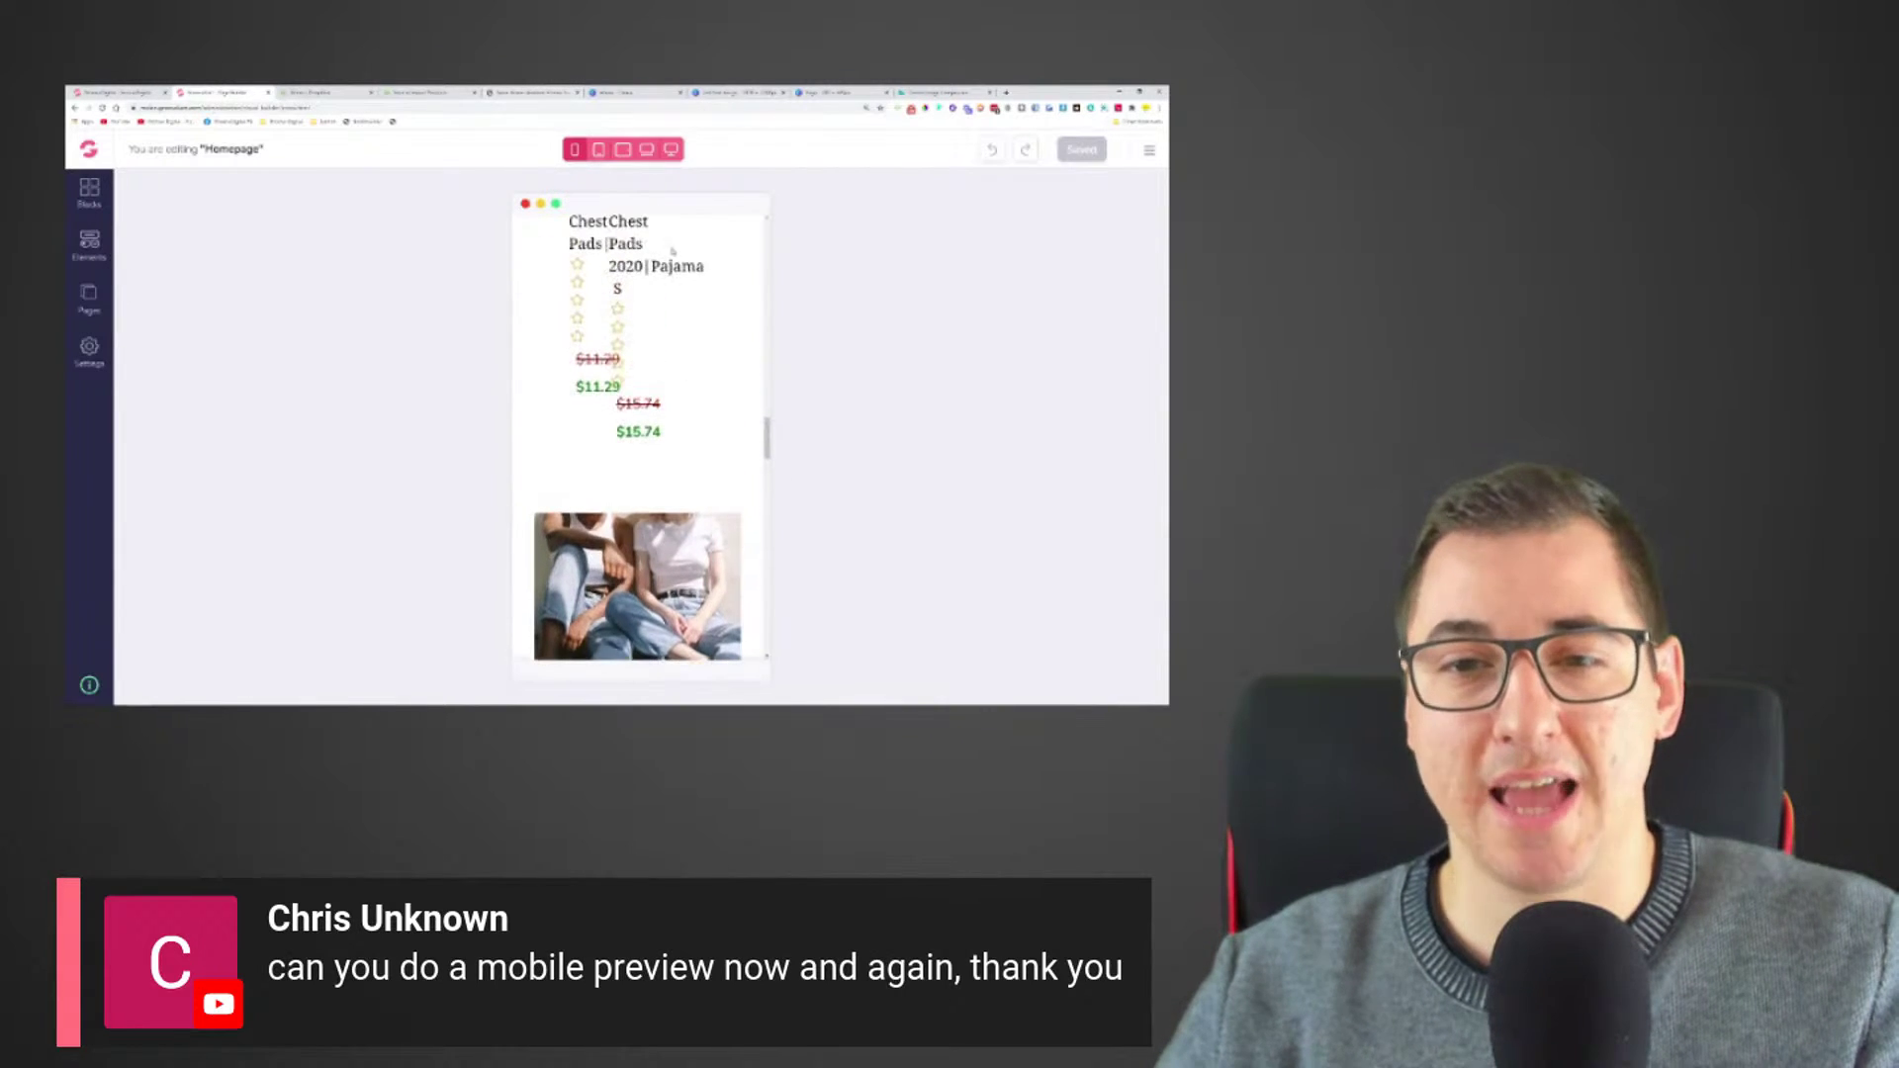
scroll(683, 343, "up", 6)
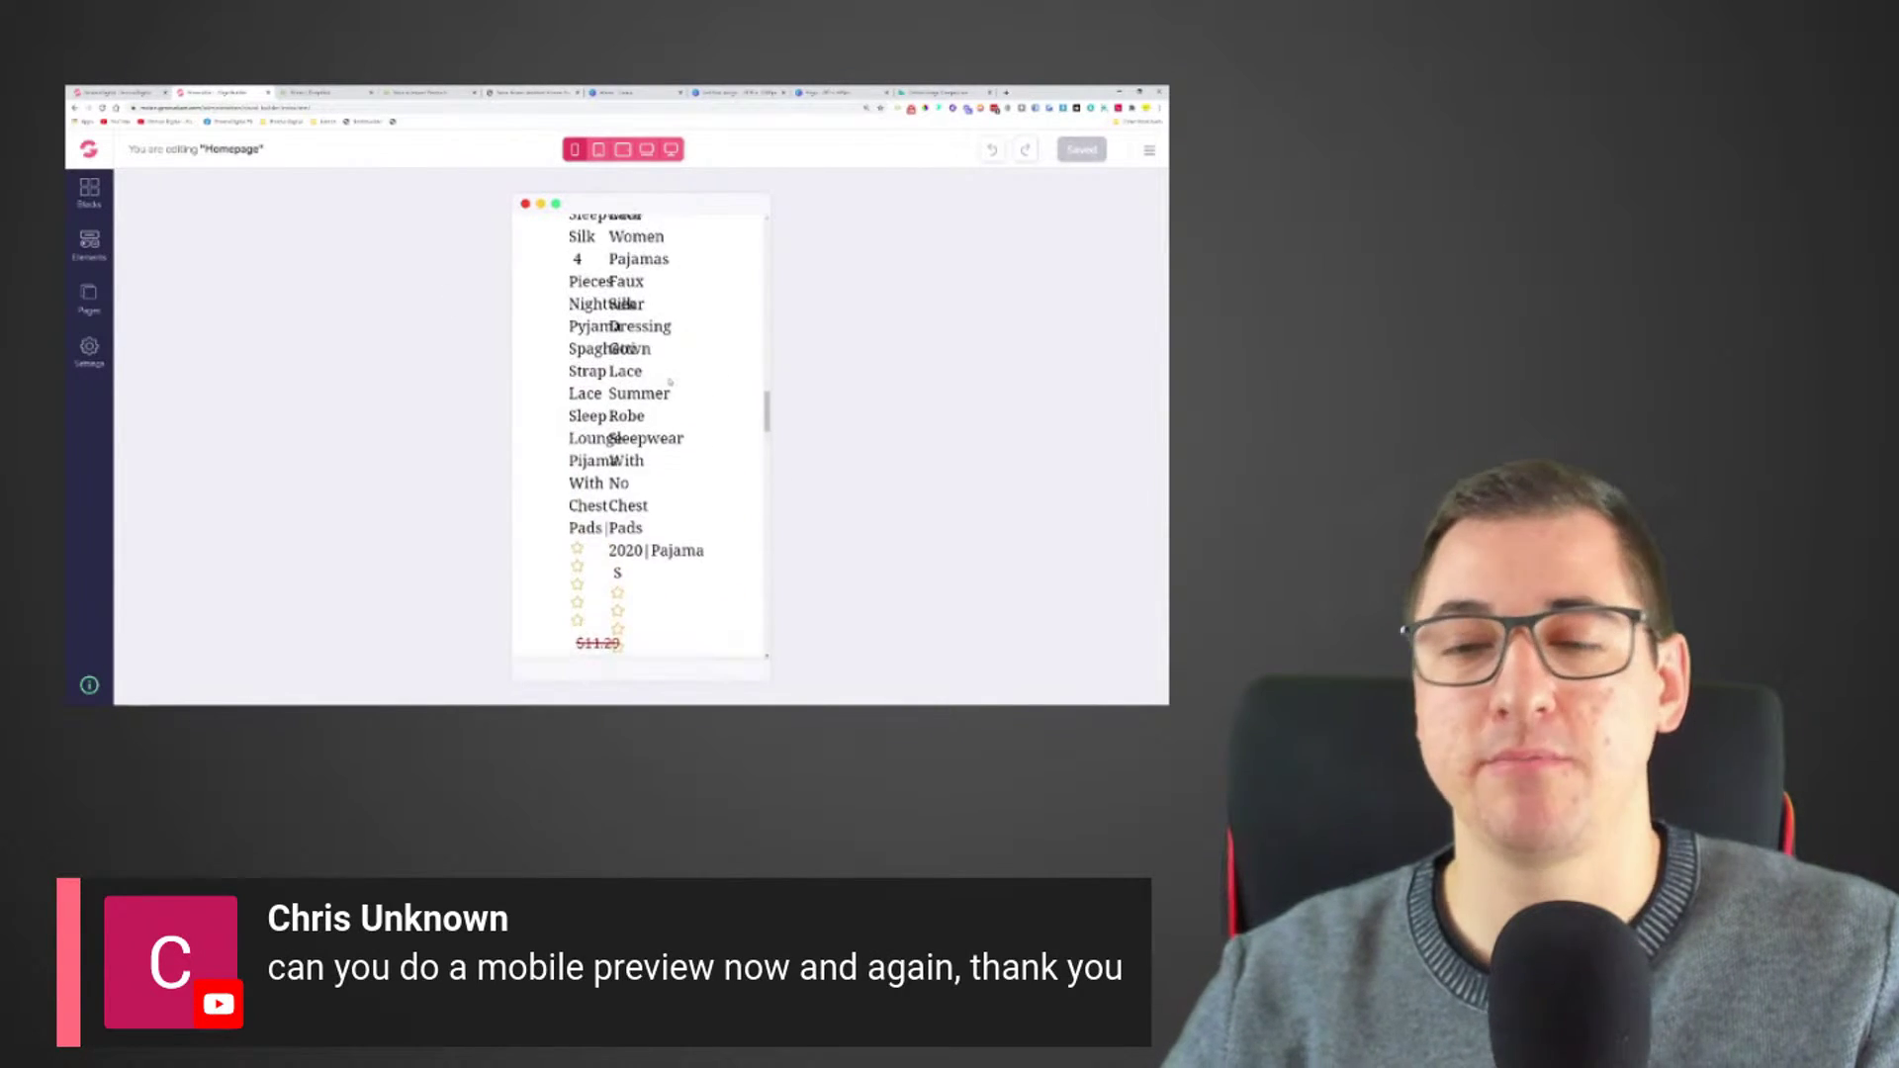
scroll(682, 344, "down", 7)
scroll(683, 343, "down", 10)
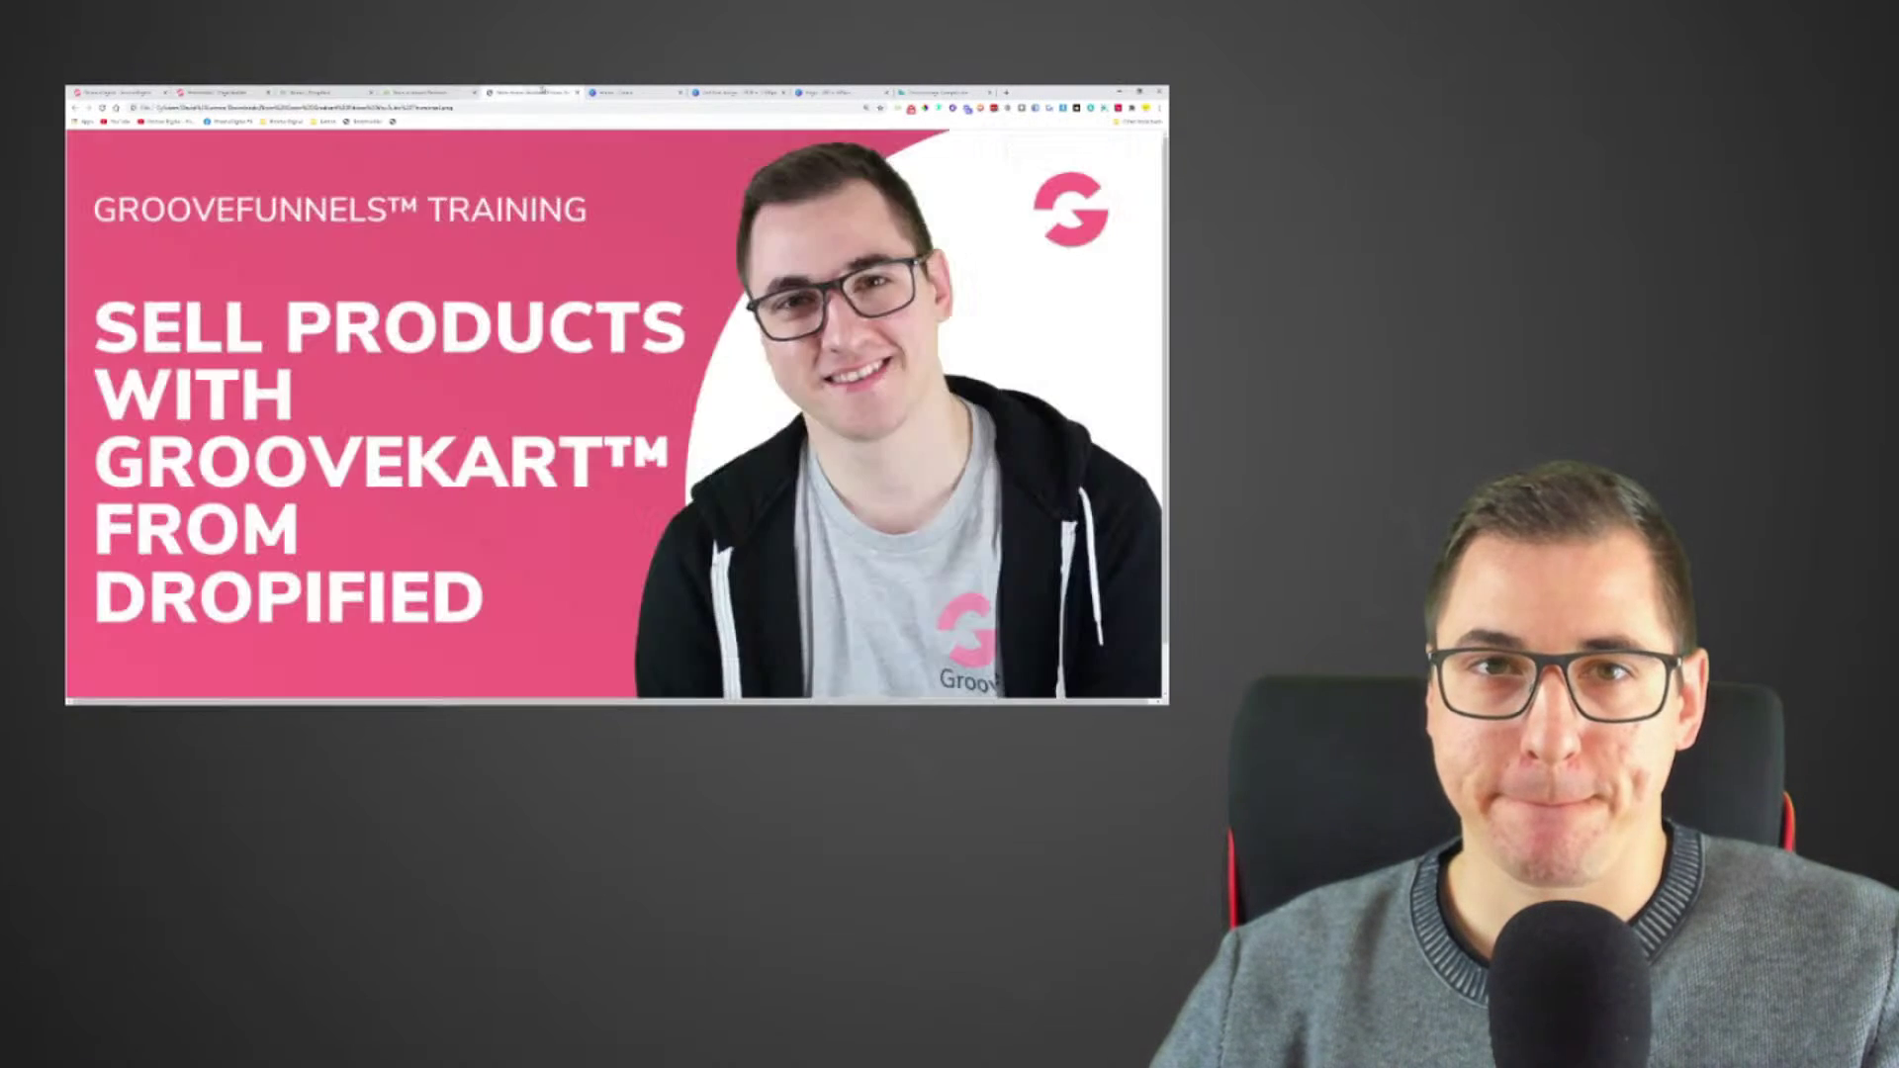
left_click(531, 92)
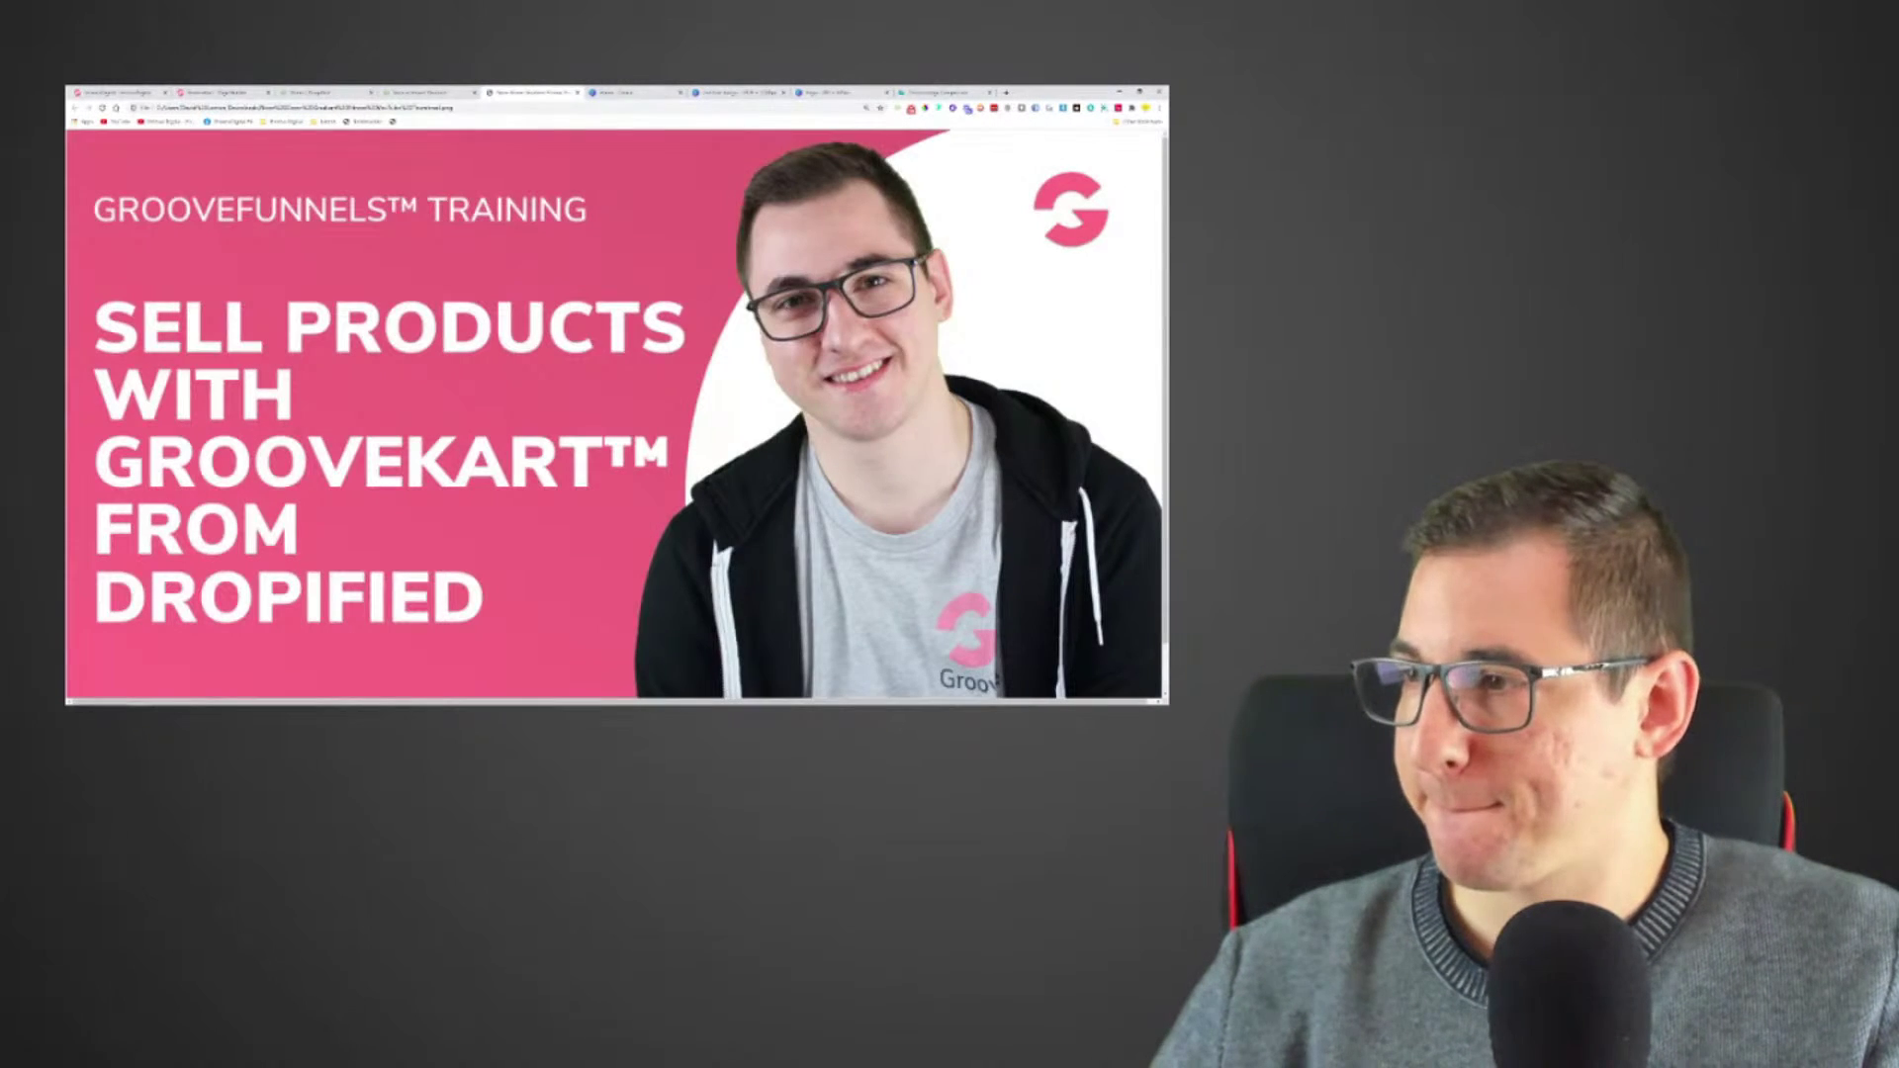